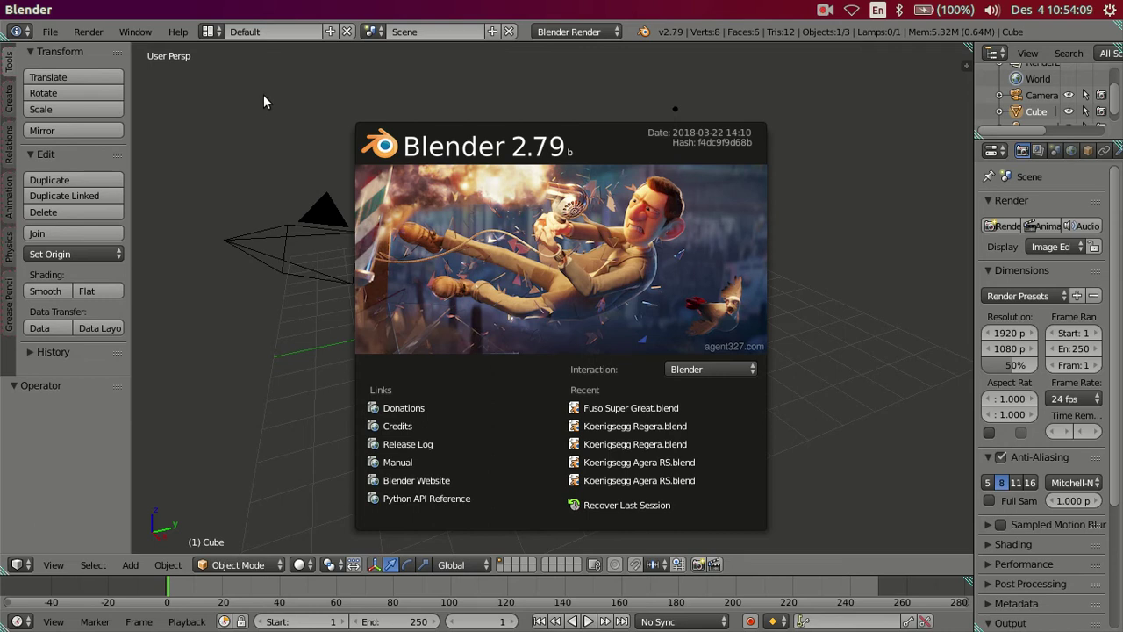
# Make Blender fullscreen, hide the Tool Shelf, go orthographic and shrink the timeline.
pyautogui.click(135, 31)
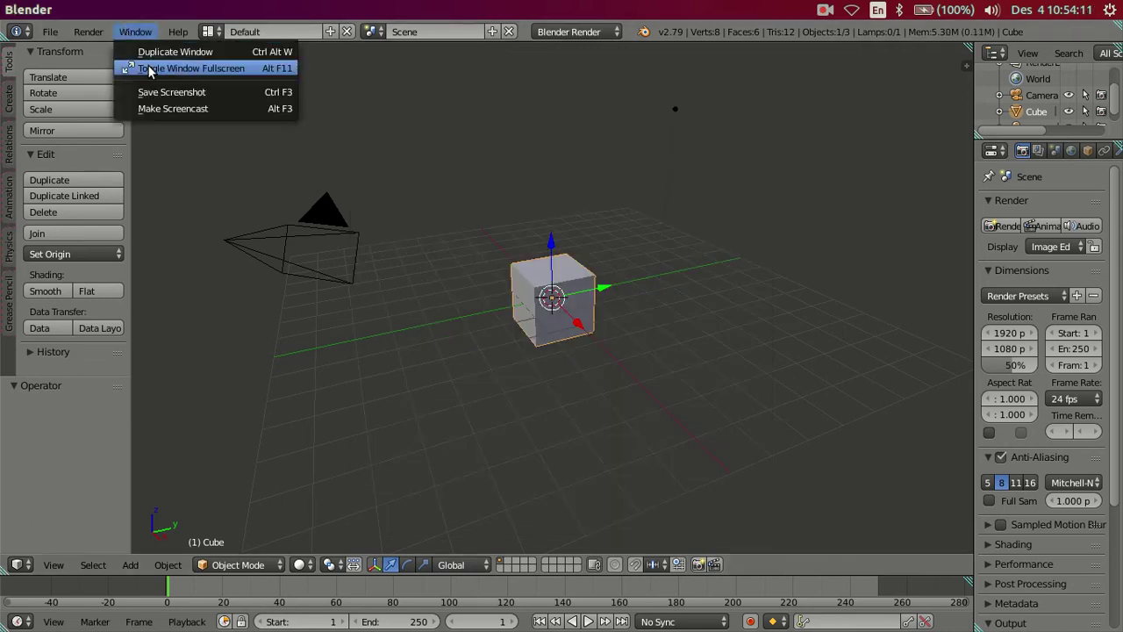
pyautogui.click(151, 70)
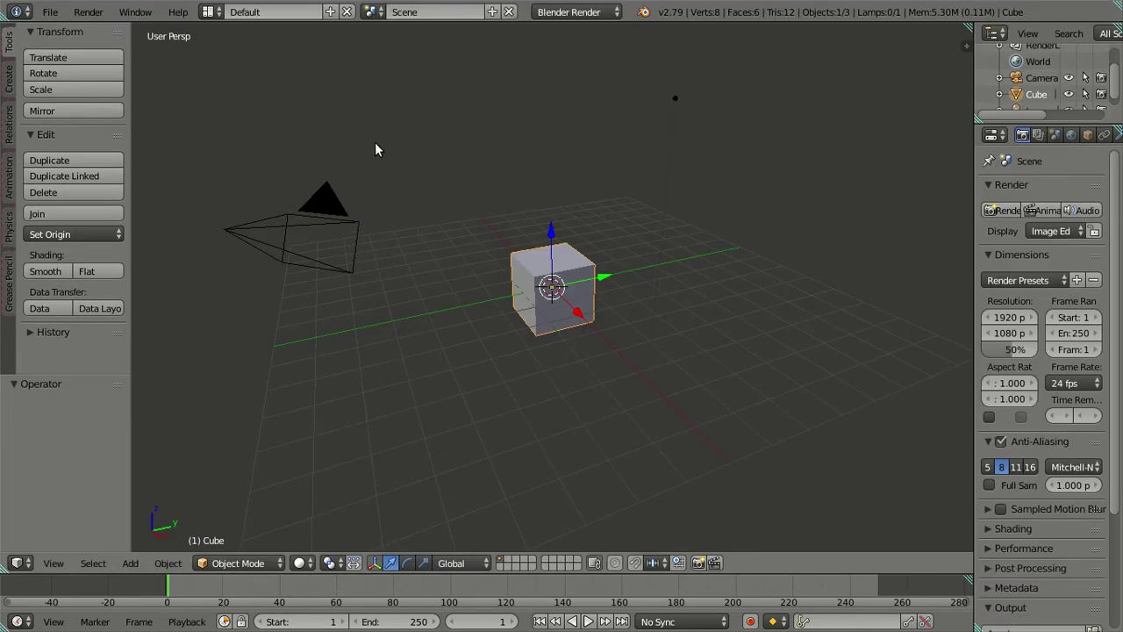
pyautogui.press('t')
pyautogui.press('KP_5')
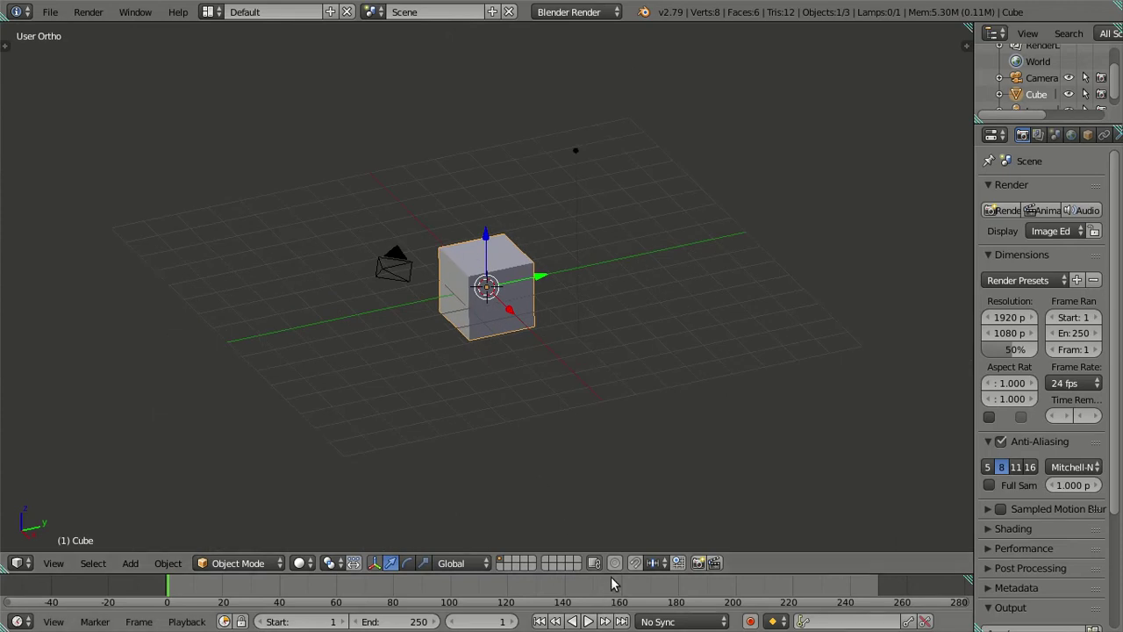
pyautogui.moveTo(612, 574); pyautogui.dragTo(612, 611)
# Delete the cube, lamp and camera, then show the N properties panel.
pyautogui.rightClick(584, 164)
pyautogui.press('x')
pyautogui.click(602, 193)
pyautogui.rightClick(382, 283)
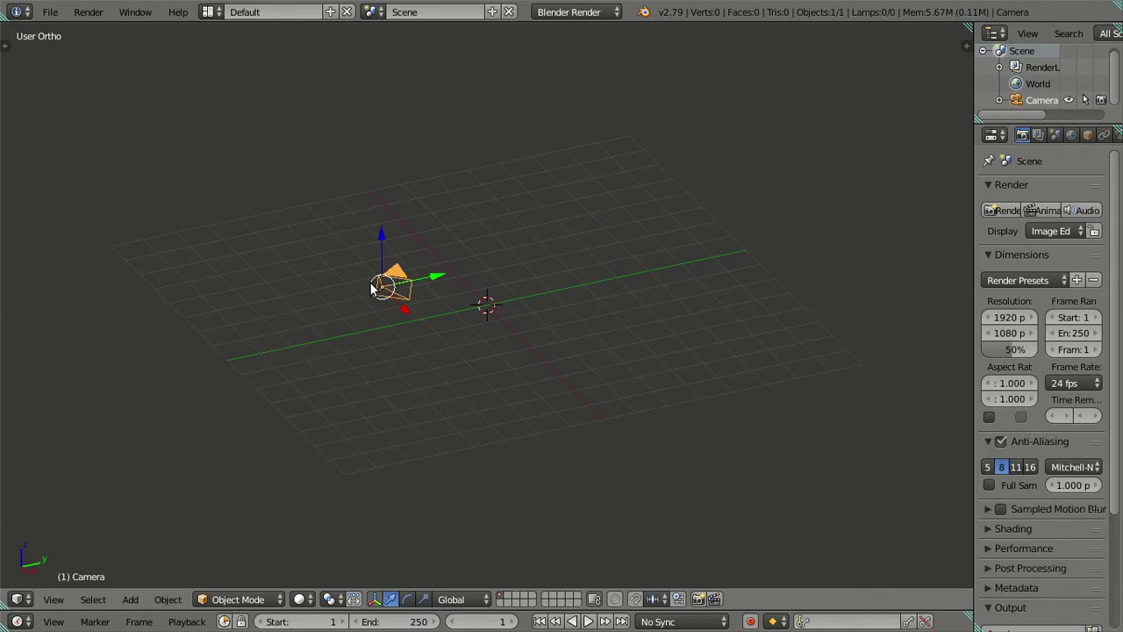
pyautogui.press('Delete')
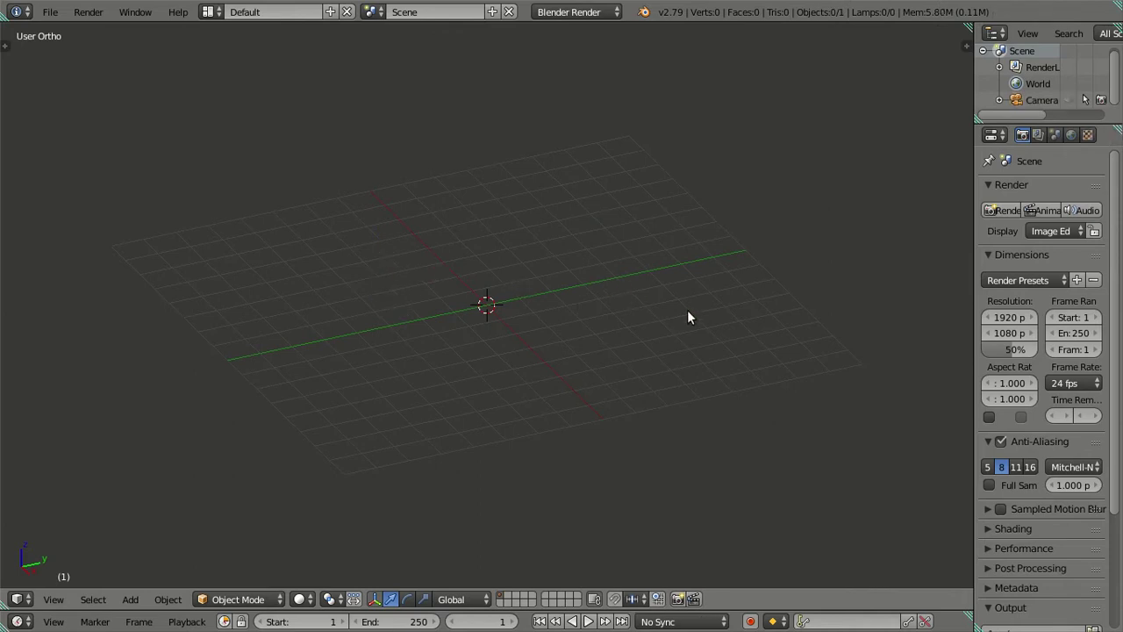
pyautogui.press('n')
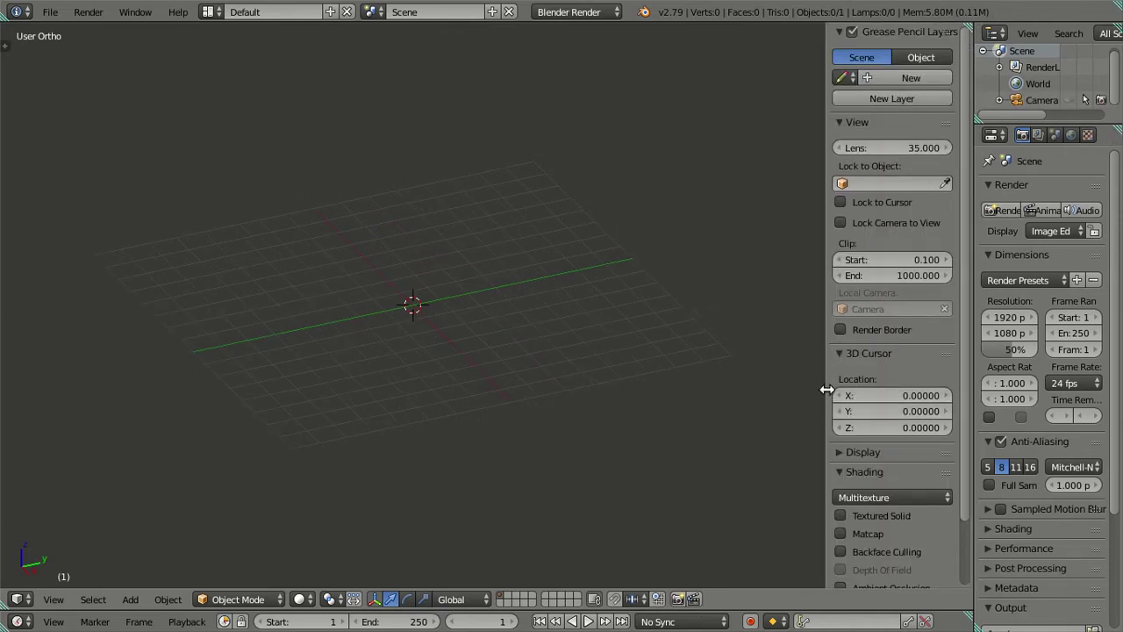
# Enable Background Images with Axis set to Front, and switch to front orthographic view.
pyautogui.scroll(-2, 900, 407)
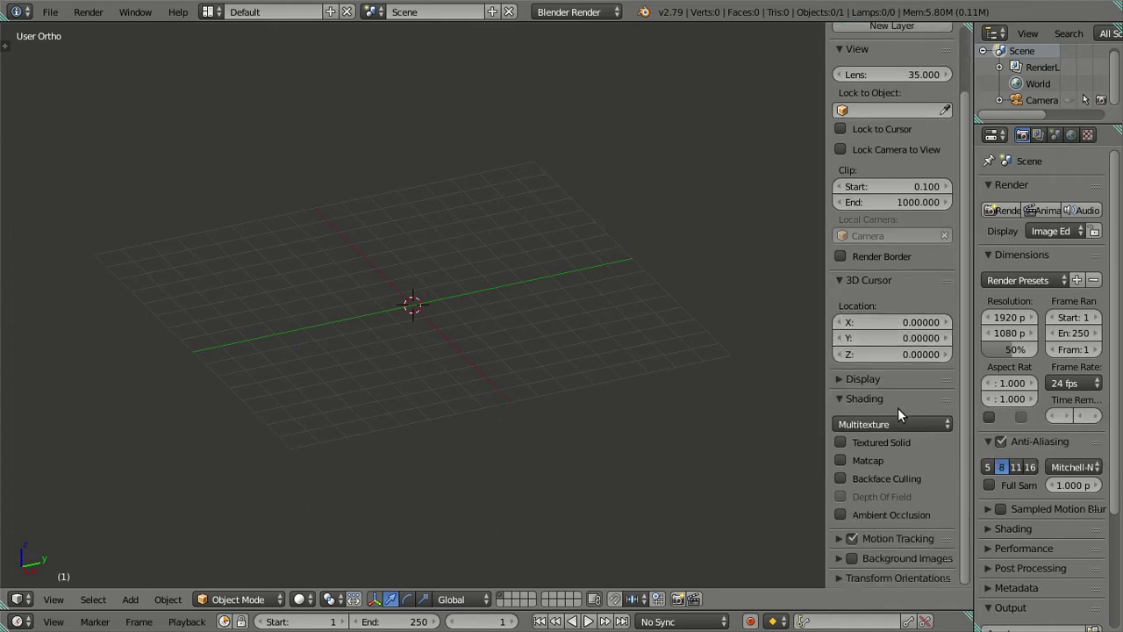
pyautogui.click(852, 558)
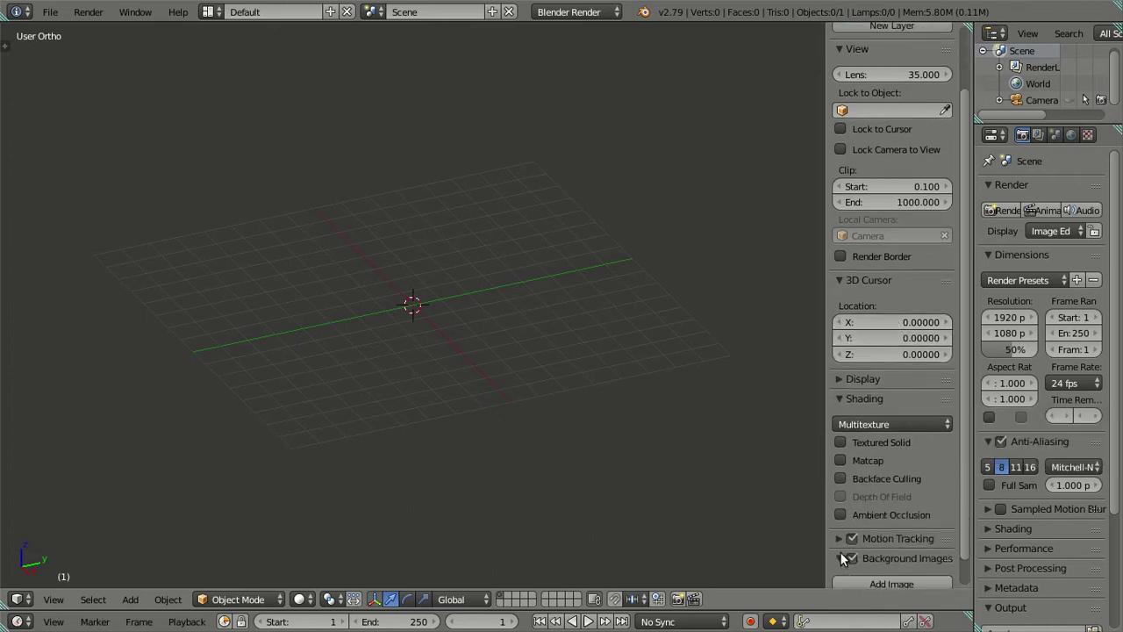
pyautogui.scroll(-1, 856, 548)
pyautogui.scroll(-3, 862, 548)
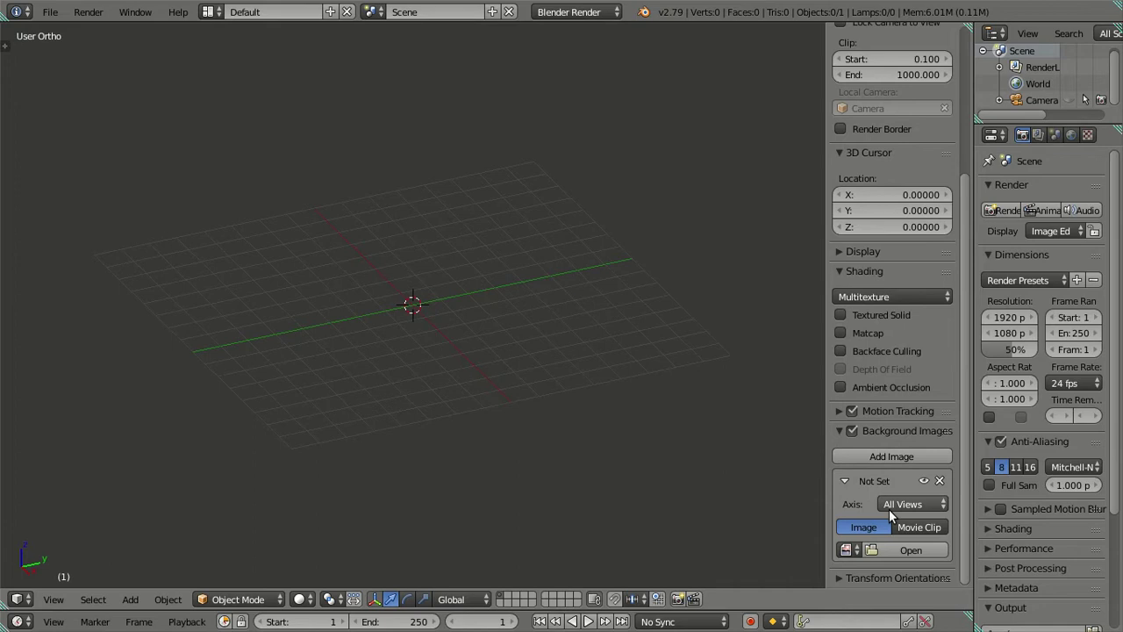
pyautogui.click(892, 506)
pyautogui.click(734, 487)
pyautogui.press('KP_1')
# Load the orange Quester truck photo (26271702 jpg) from the Desktop as background.
pyautogui.click(911, 549)
pyautogui.scroll(-2, 142, 263)
pyautogui.scroll(-3, 140, 285)
pyautogui.click(91, 179)
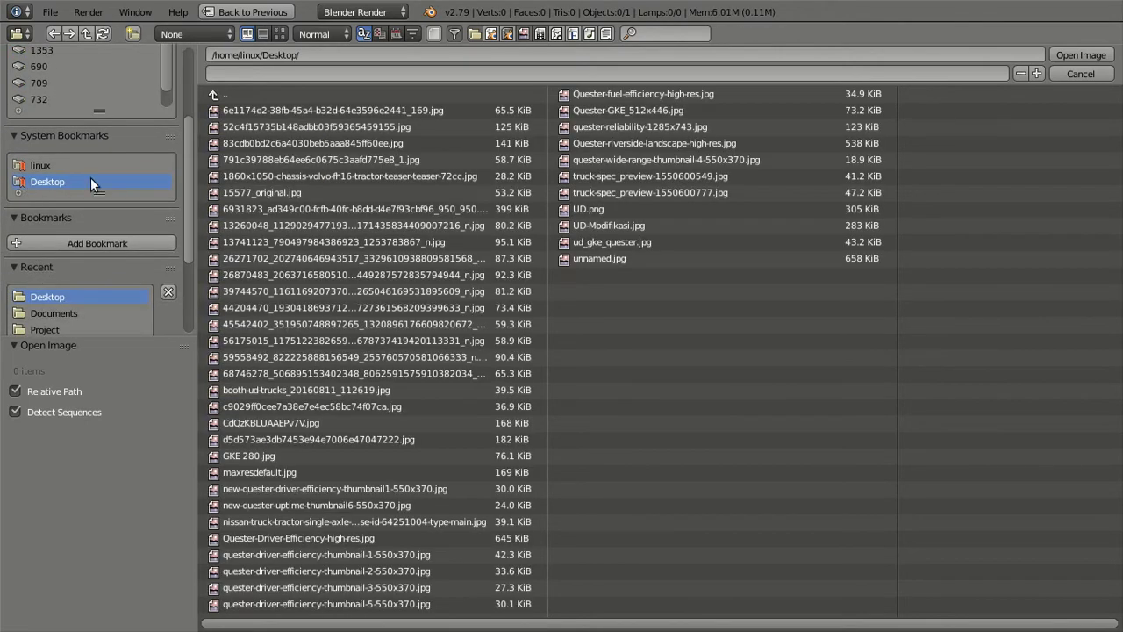
pyautogui.click(281, 33)
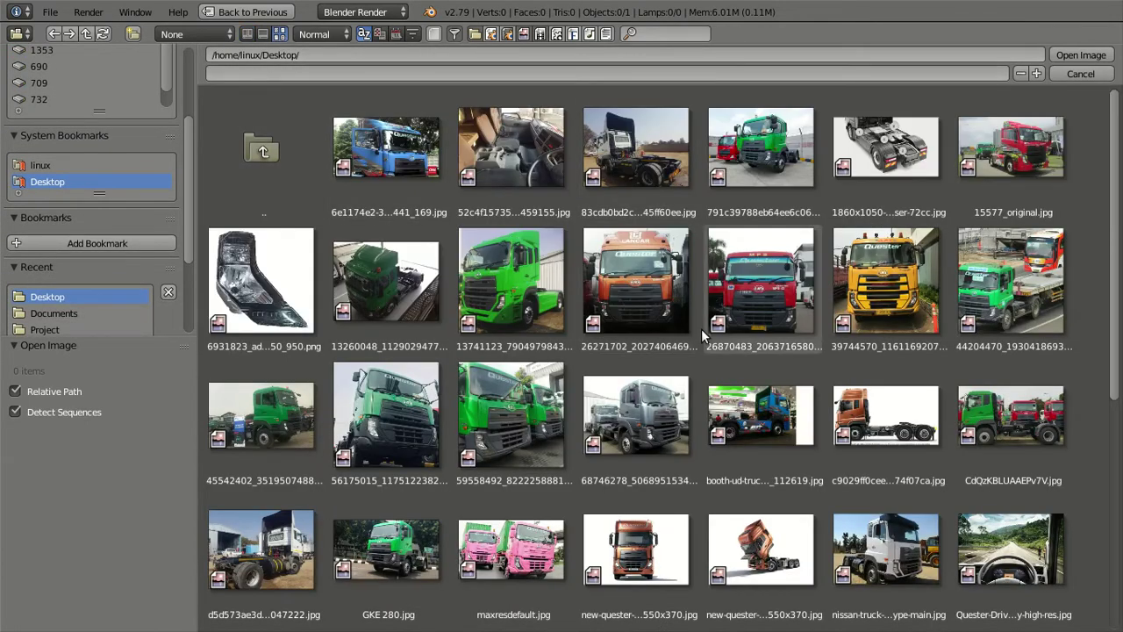
pyautogui.click(651, 310)
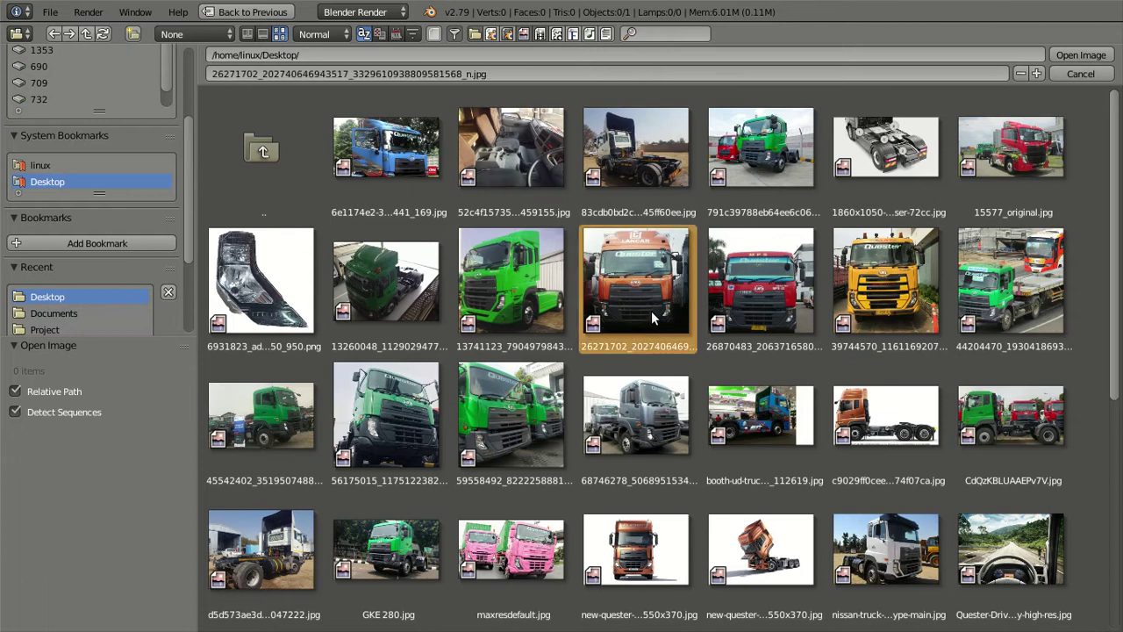
pyautogui.click(1067, 57)
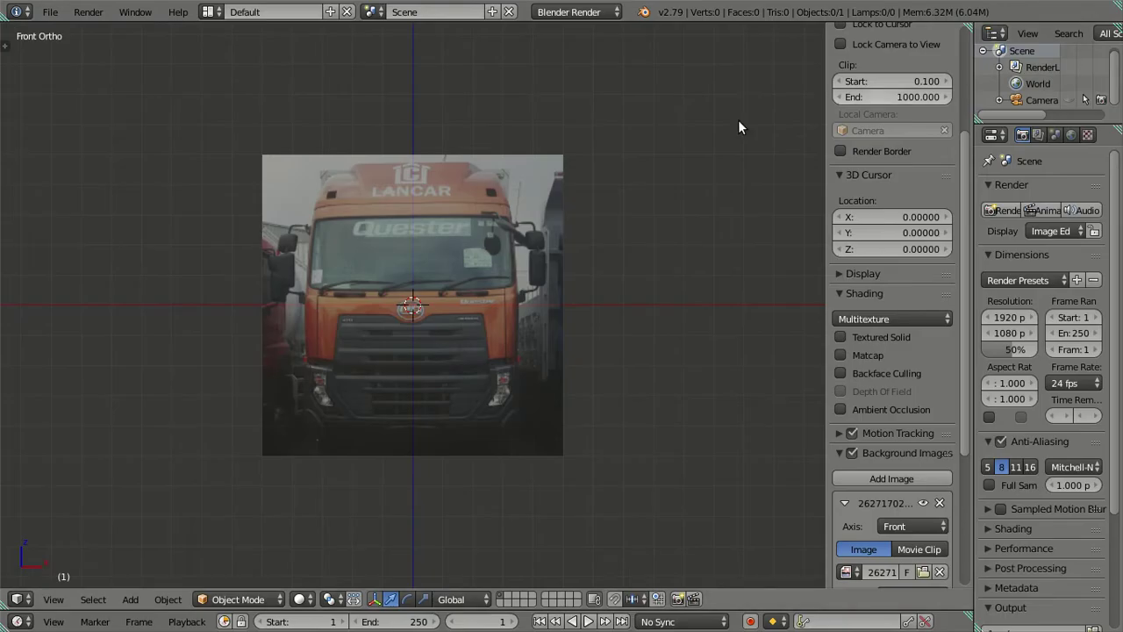
# Set the front reference image's opacity to 0.87.
pyautogui.scroll(-3, 511, 375)
pyautogui.scroll(5, 505, 374)
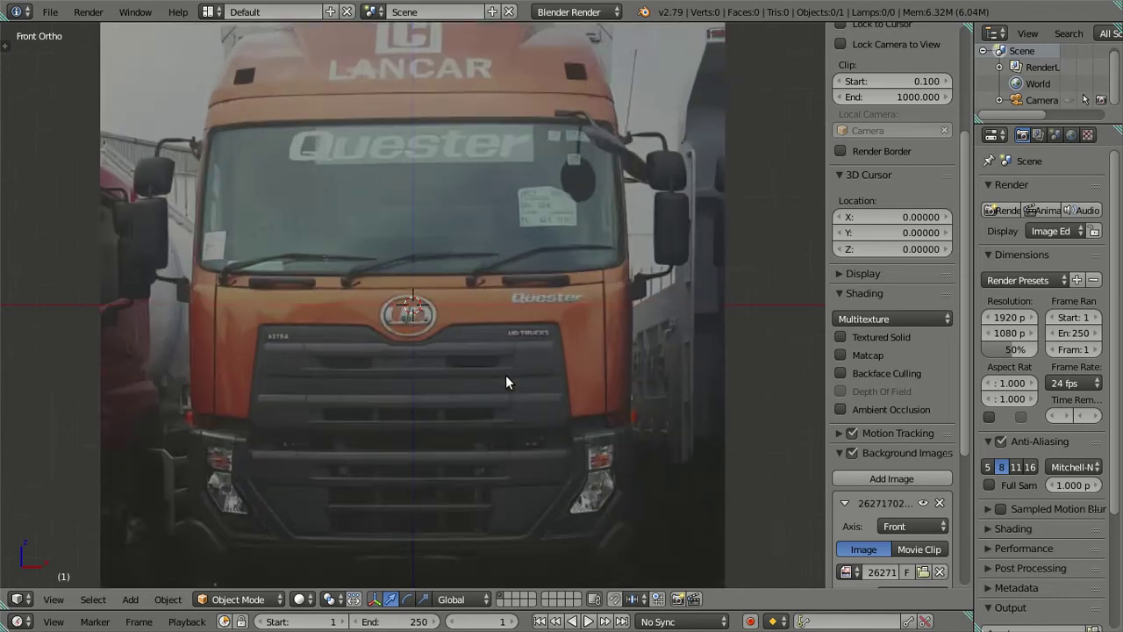
pyautogui.scroll(3, 500, 280)
pyautogui.scroll(2, 508, 333)
pyautogui.scroll(2, 544, 351)
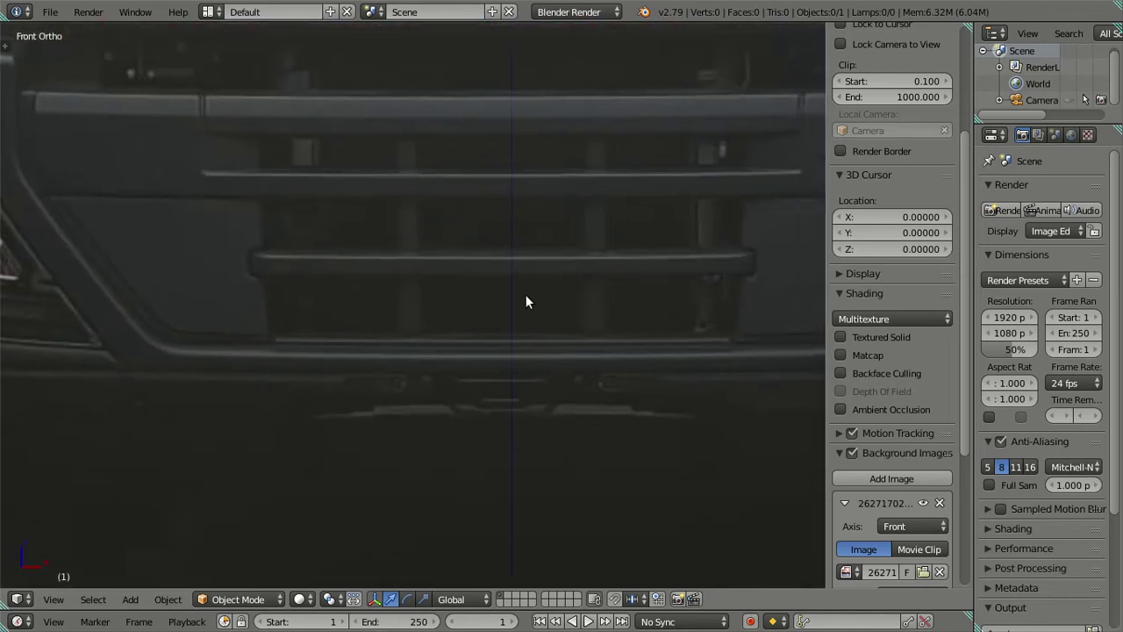
pyautogui.scroll(2, 491, 350)
pyautogui.scroll(-3, 912, 404)
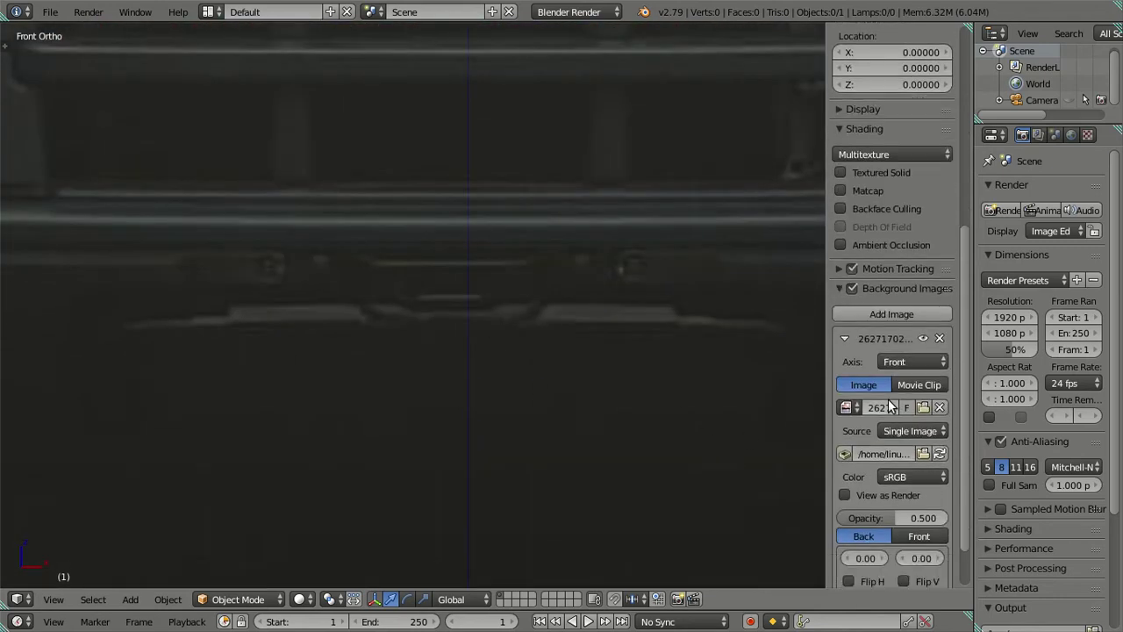
pyautogui.scroll(-3, 855, 436)
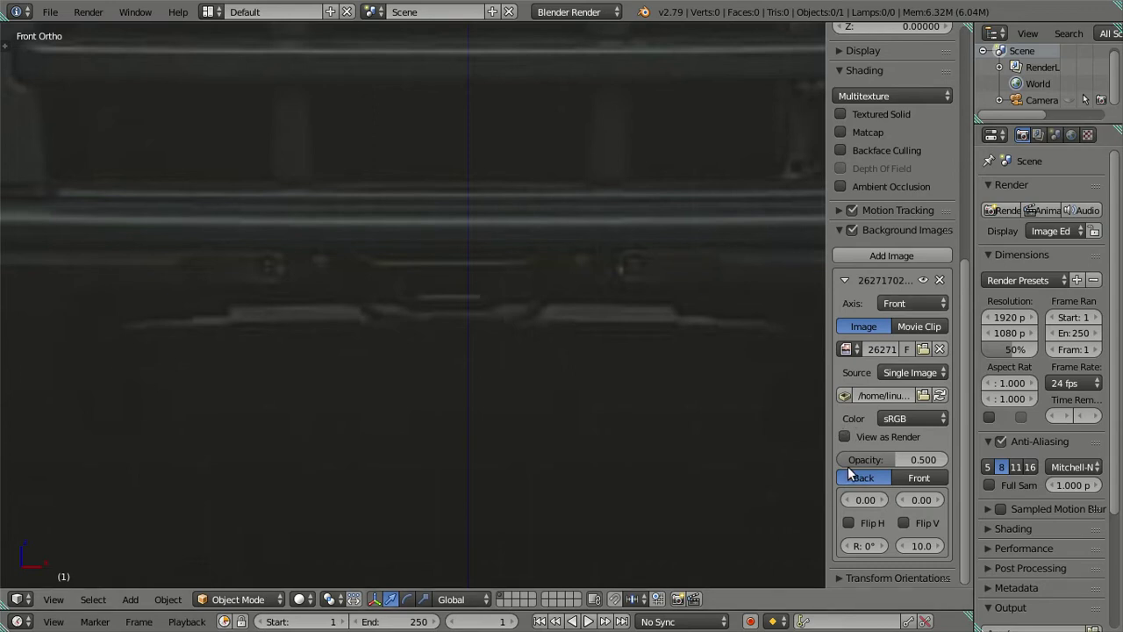
pyautogui.click(879, 460)
pyautogui.write('0.87')
pyautogui.press('Return')
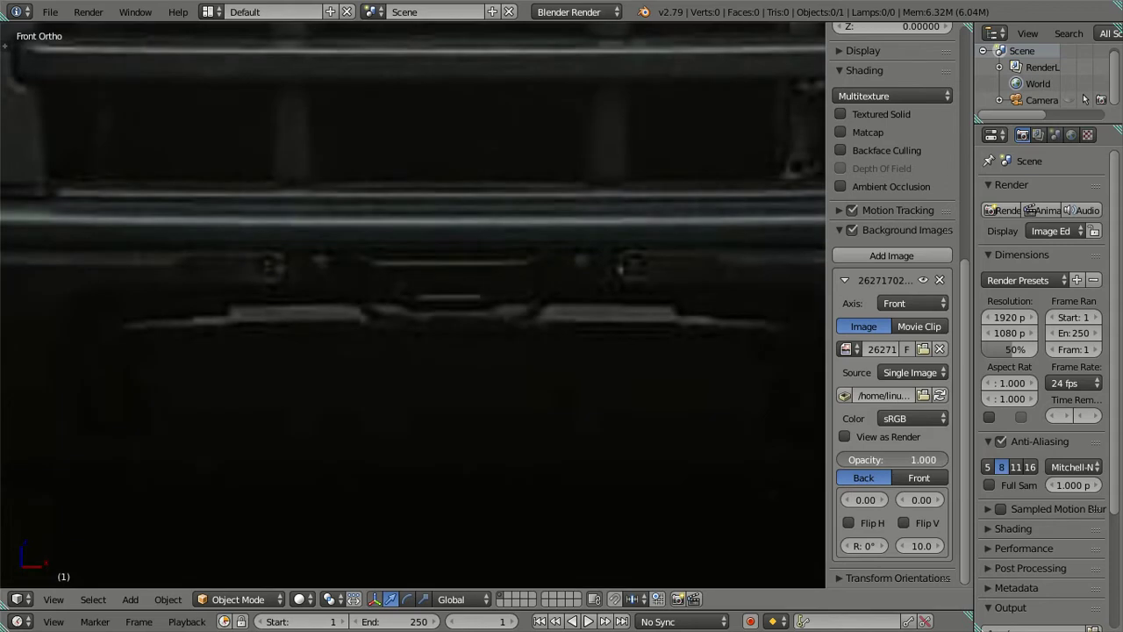
pyautogui.moveTo(891, 460)
pyautogui.mouseDown()
pyautogui.moveTo(939, 460)
pyautogui.moveTo(891, 459)
pyautogui.mouseUp()
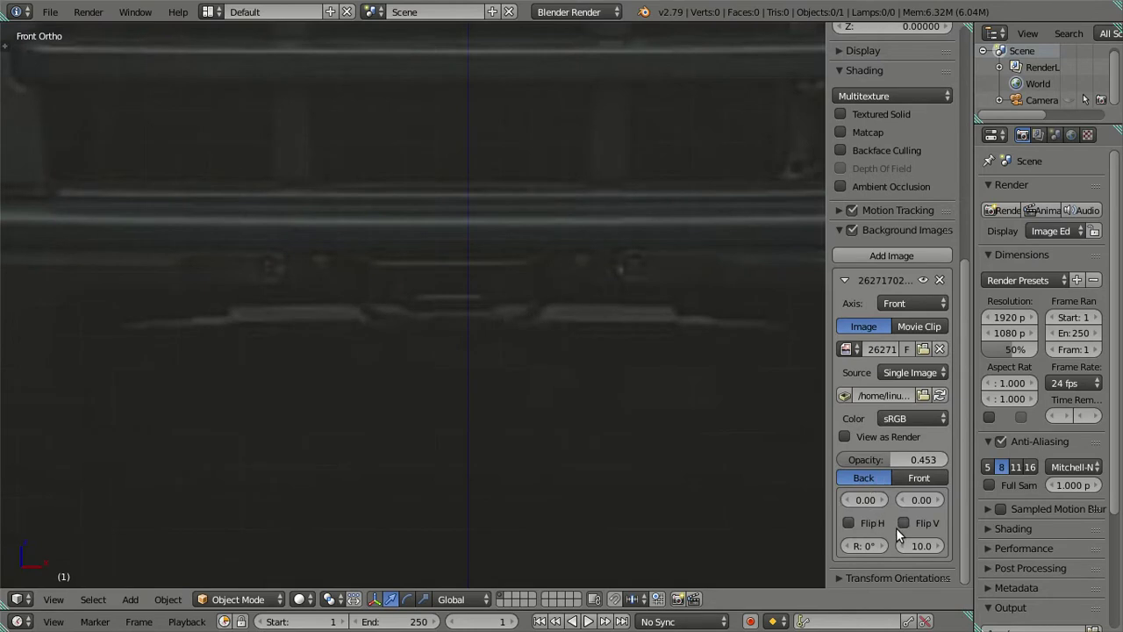
# Shift the front reference image to an X offset of 0.05.
pyautogui.click(879, 500)
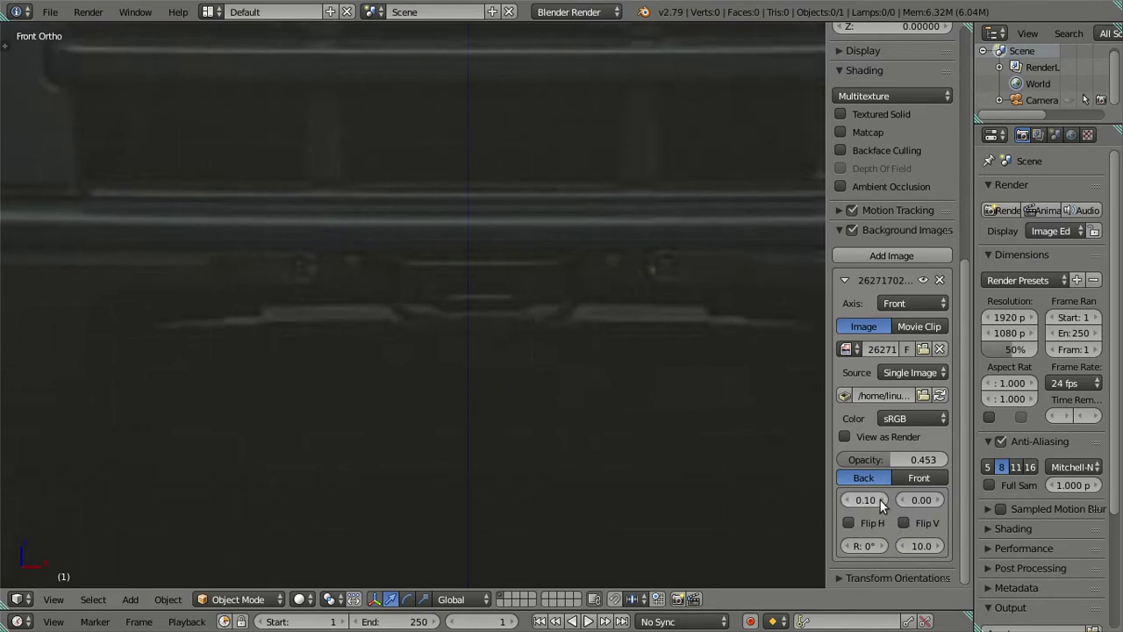
pyautogui.click(863, 500)
pyautogui.write('0.05')
pyautogui.press('Return')
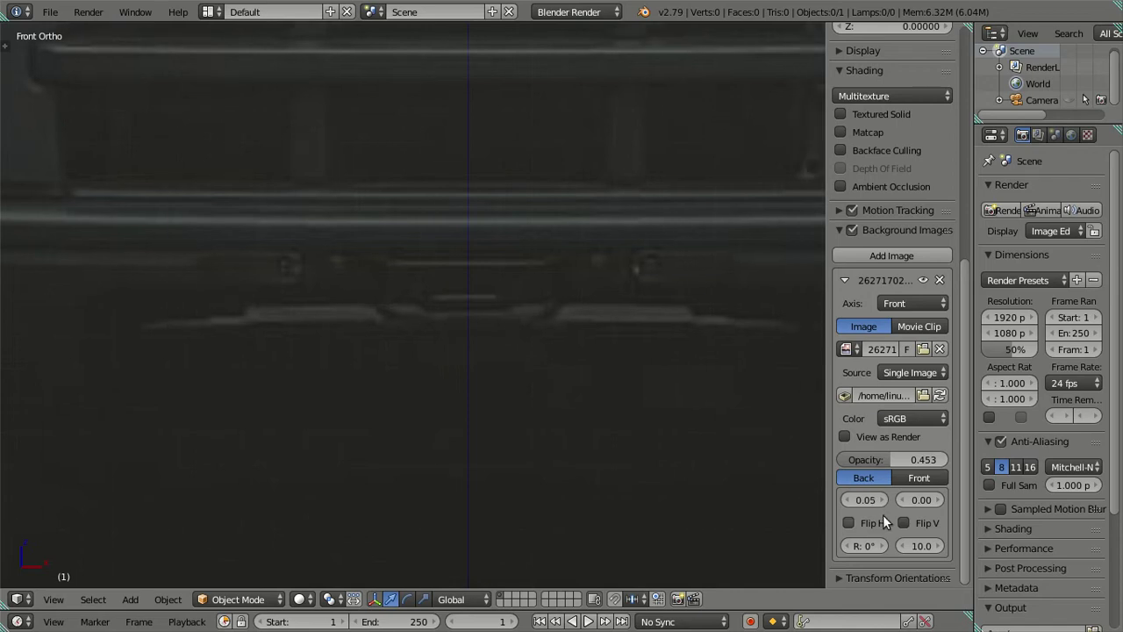
# Raise the front reference opacity to 1.000 and collapse its settings.
pyautogui.scroll(-4, 539, 194)
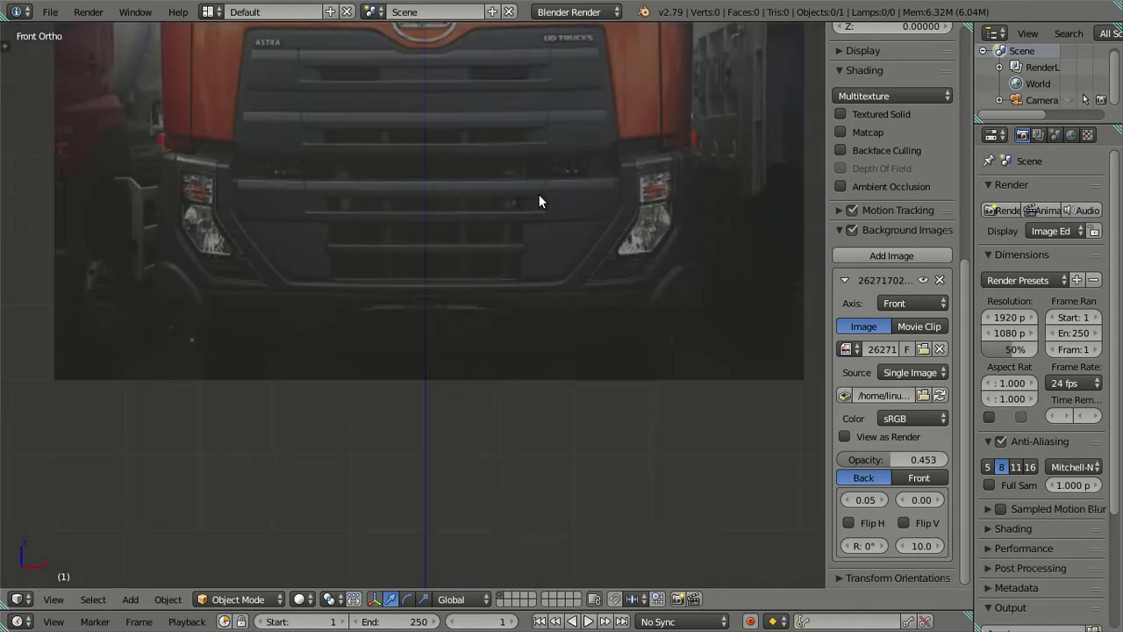
pyautogui.scroll(-3, 530, 171)
pyautogui.scroll(-2, 555, 348)
pyautogui.click(921, 460)
pyautogui.write('1')
pyautogui.press('Return')
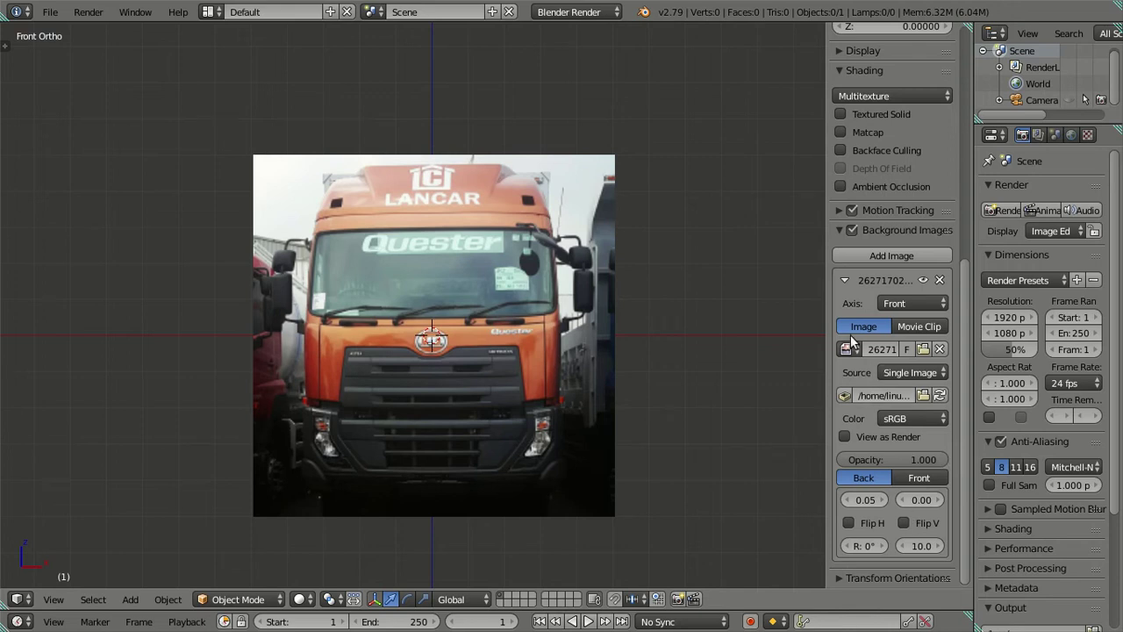
pyautogui.click(845, 278)
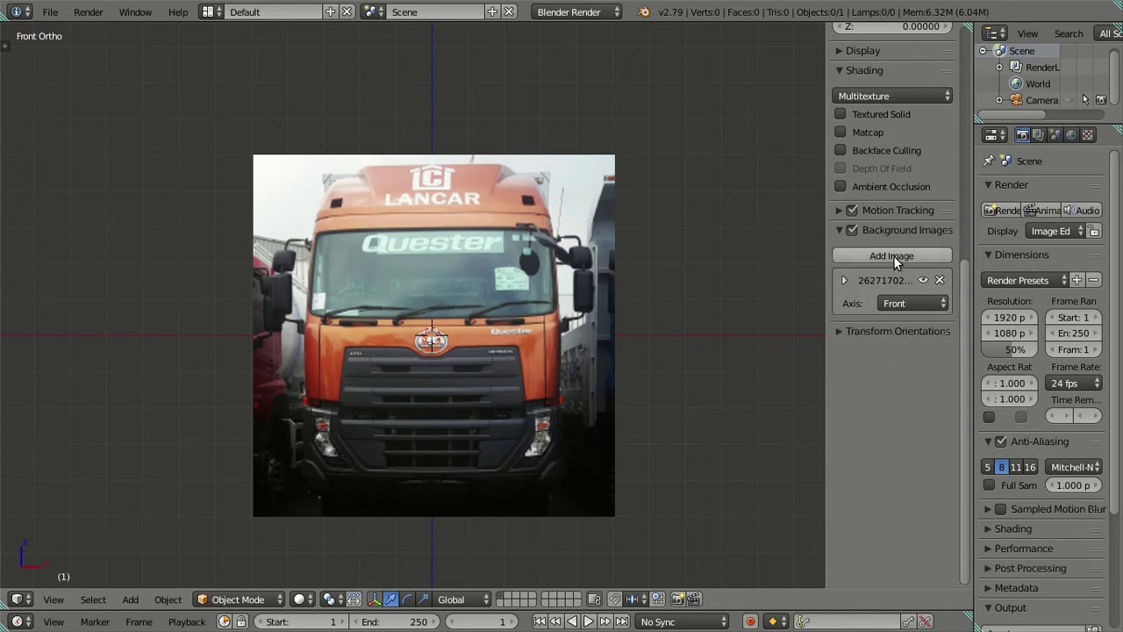
# Add a second Front-axis background image using CdQzKBLUAAEPv7V.jpg from the Desktop.
pyautogui.click(893, 257)
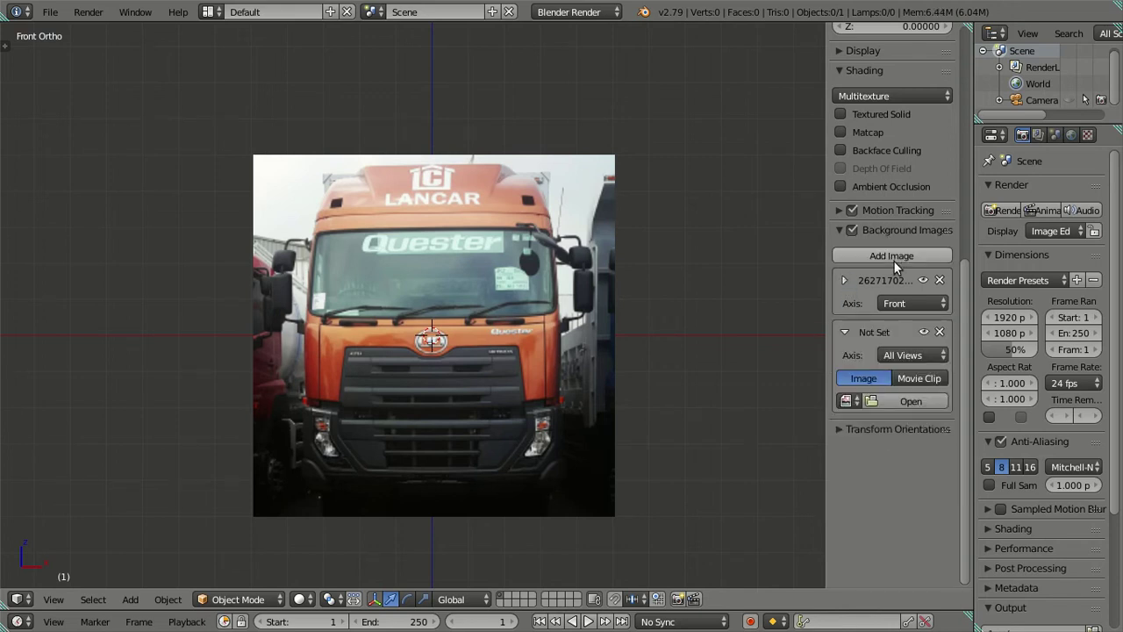
pyautogui.click(909, 355)
pyautogui.click(750, 335)
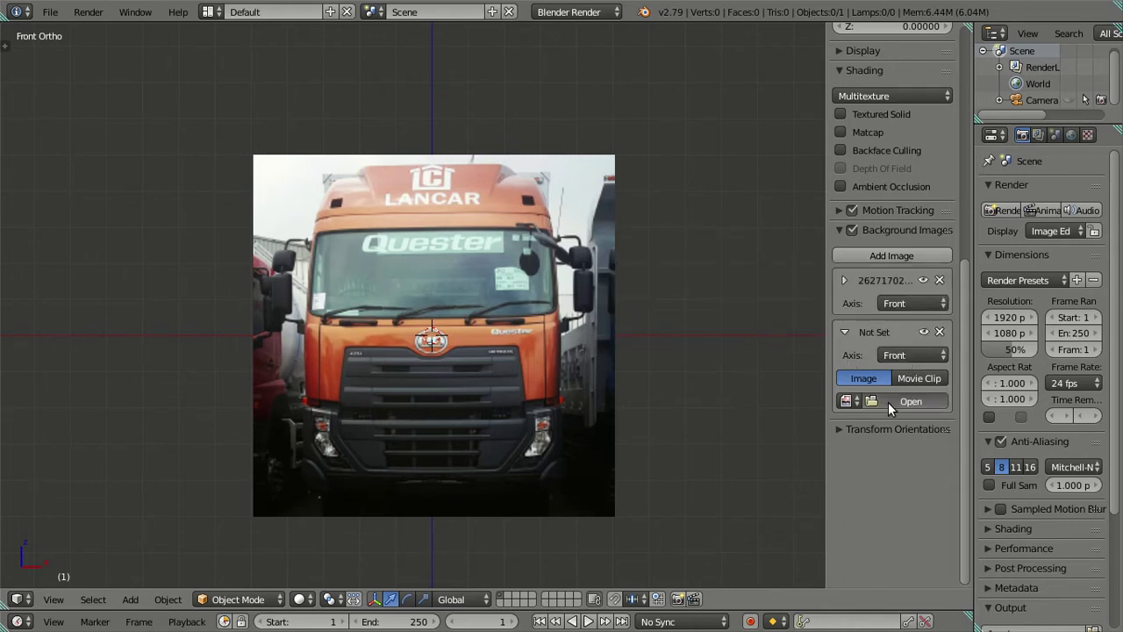
pyautogui.click(888, 401)
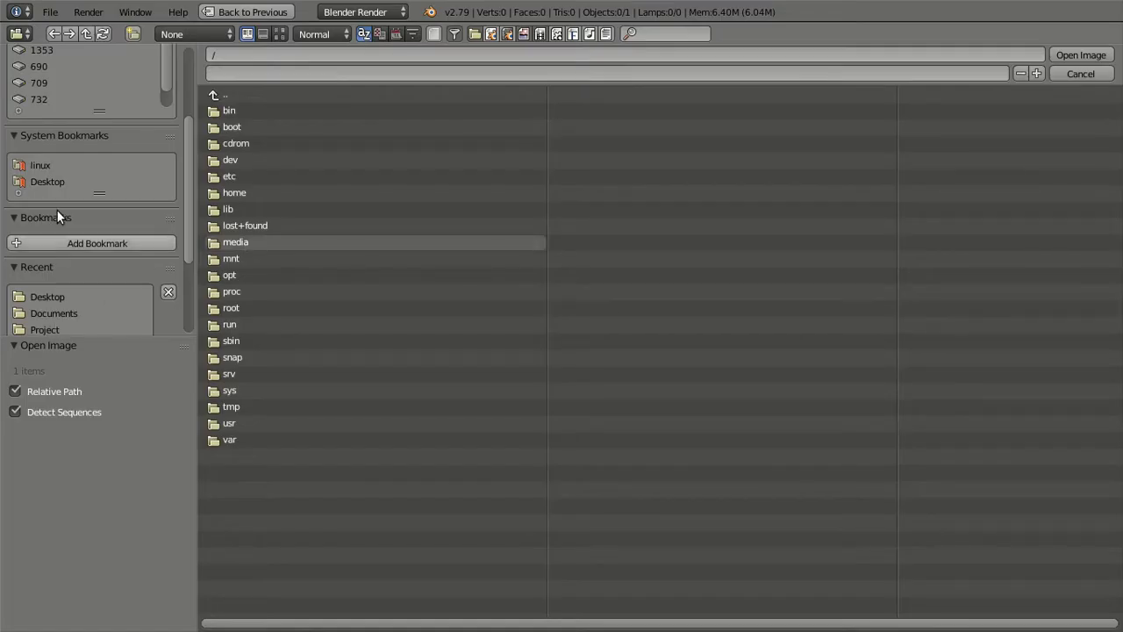
pyautogui.click(60, 179)
pyautogui.click(279, 33)
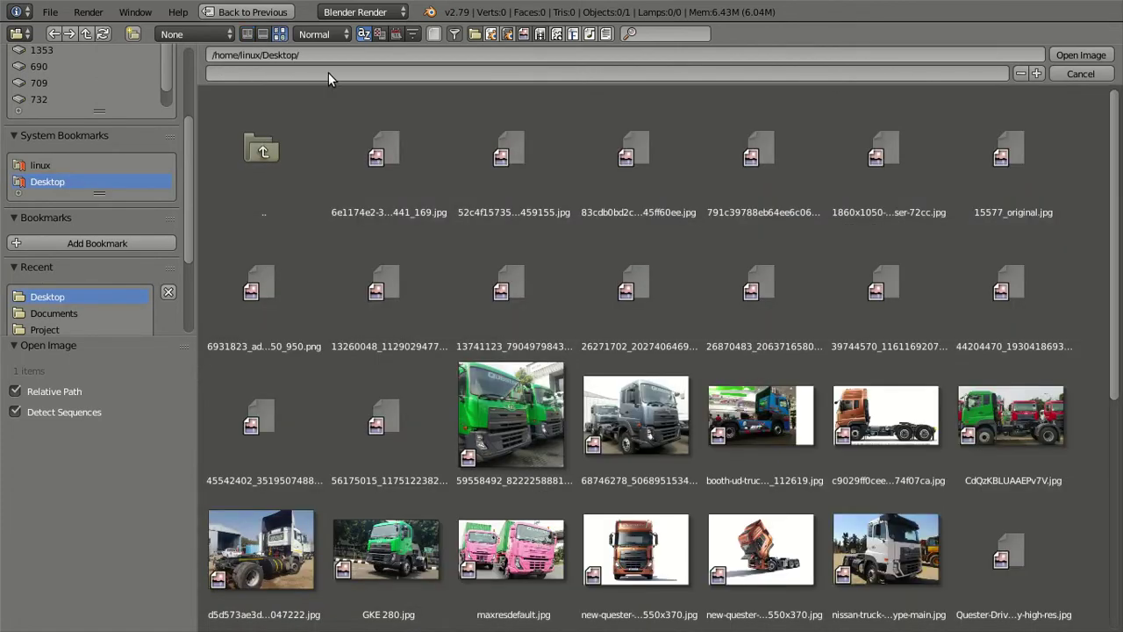
pyautogui.scroll(-3, 652, 349)
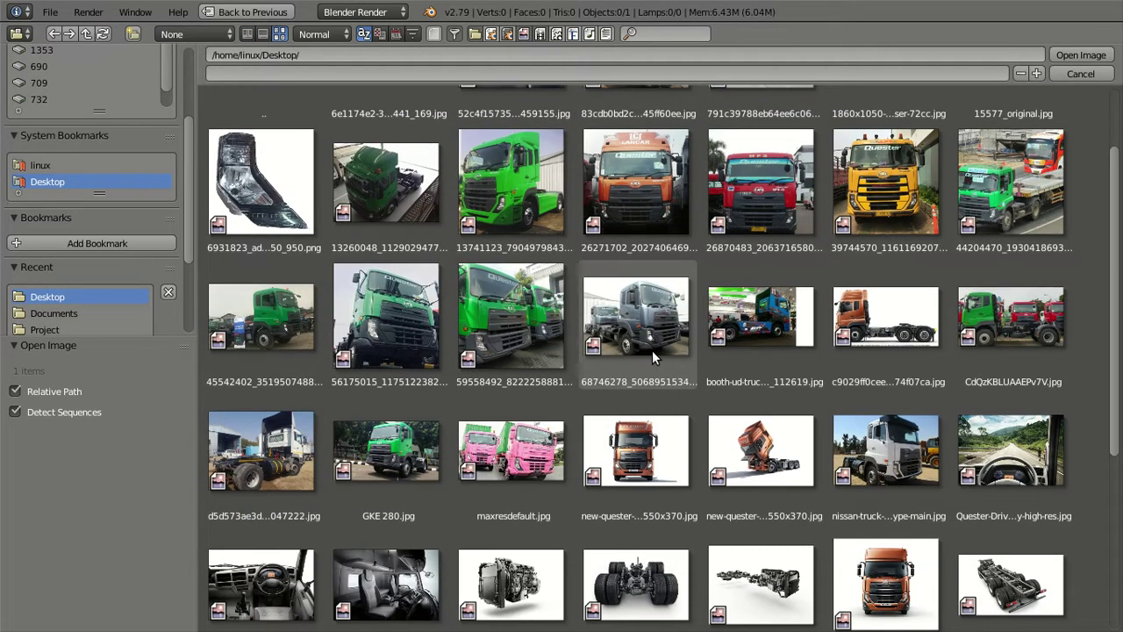
pyautogui.click(1009, 326)
pyautogui.click(1070, 53)
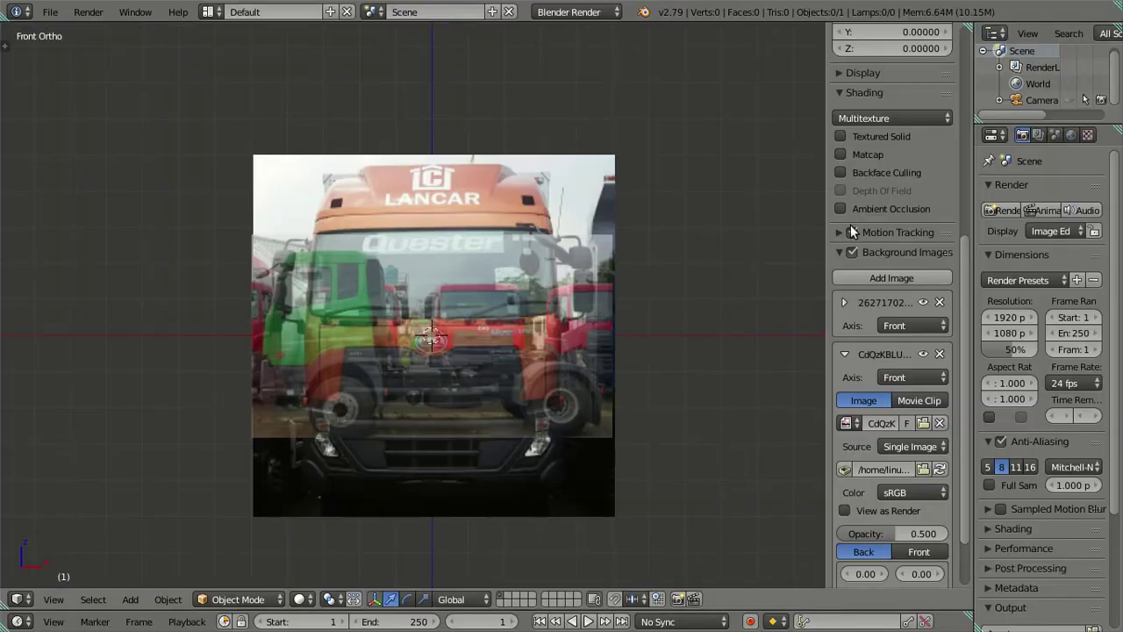
# Slide the green truck reference right to X 9.90 and set its size to 19.0.
pyautogui.scroll(-2, 899, 431)
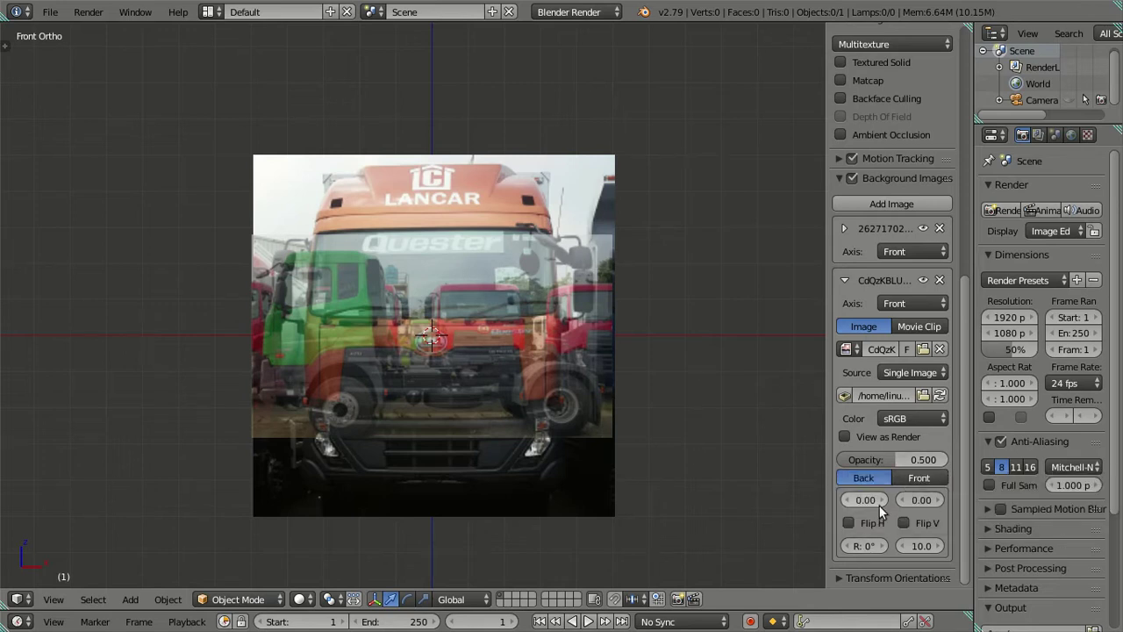
pyautogui.moveTo(865, 500); pyautogui.dragTo(912, 499)
pyautogui.scroll(-1, 552, 410)
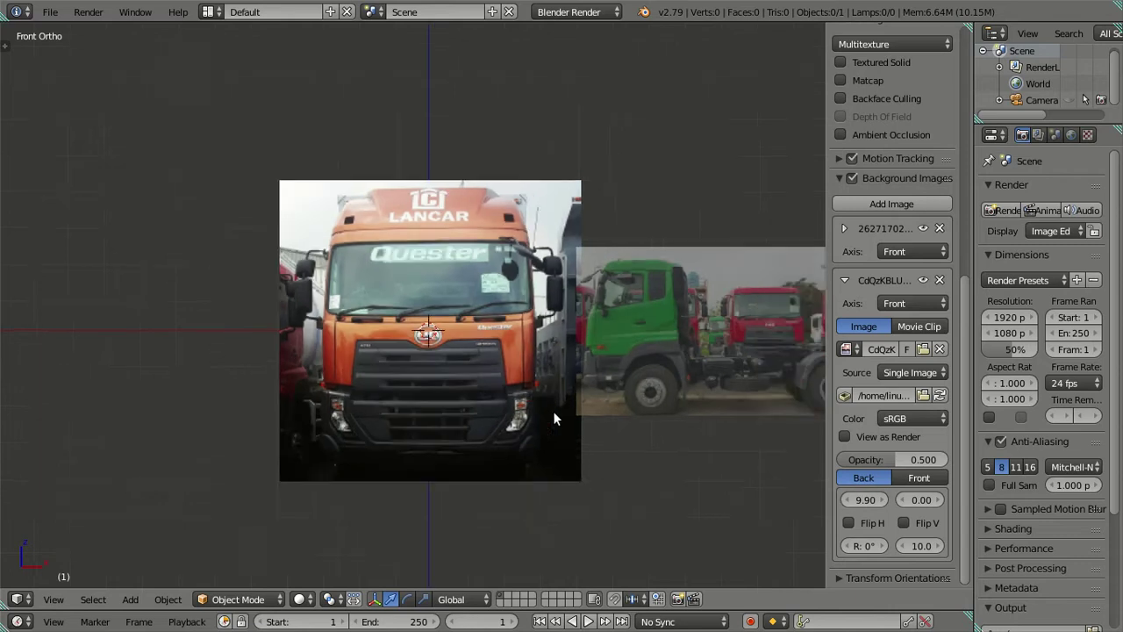
pyautogui.scroll(-1, 573, 377)
pyautogui.scroll(2, 549, 376)
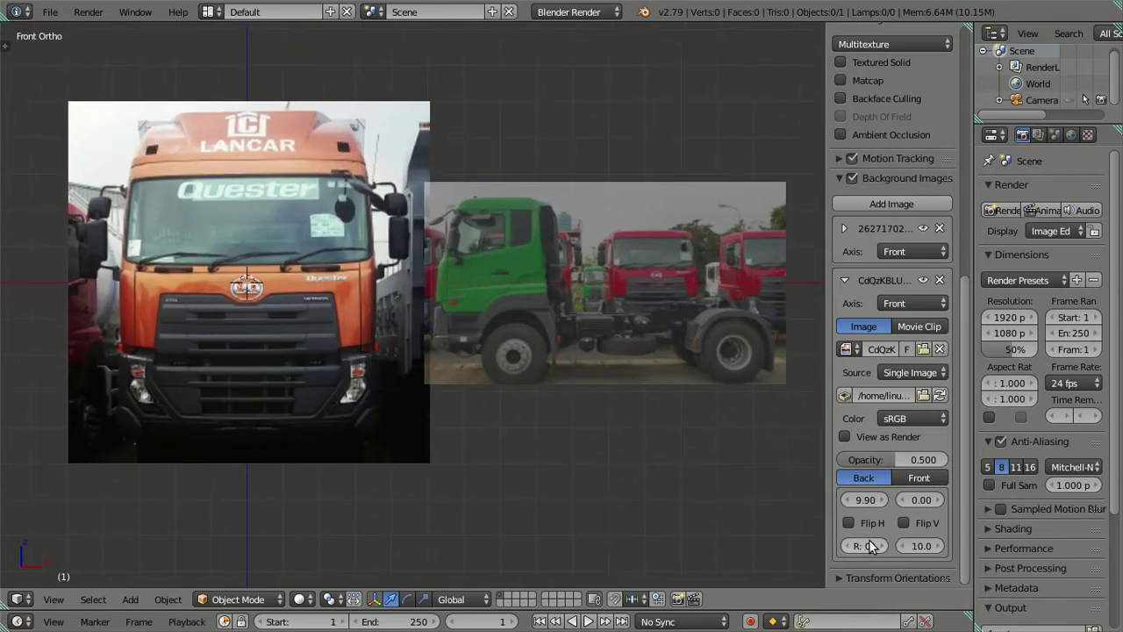
pyautogui.moveTo(929, 547); pyautogui.dragTo(921, 550)
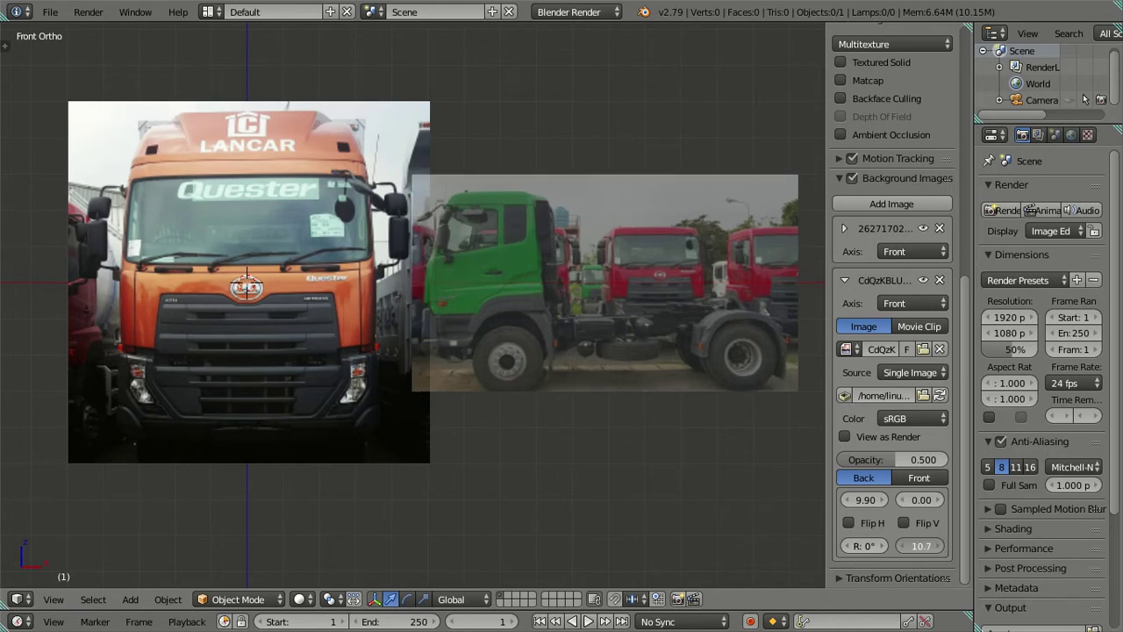
pyautogui.click(919, 549)
pyautogui.write('19')
pyautogui.press('Return')
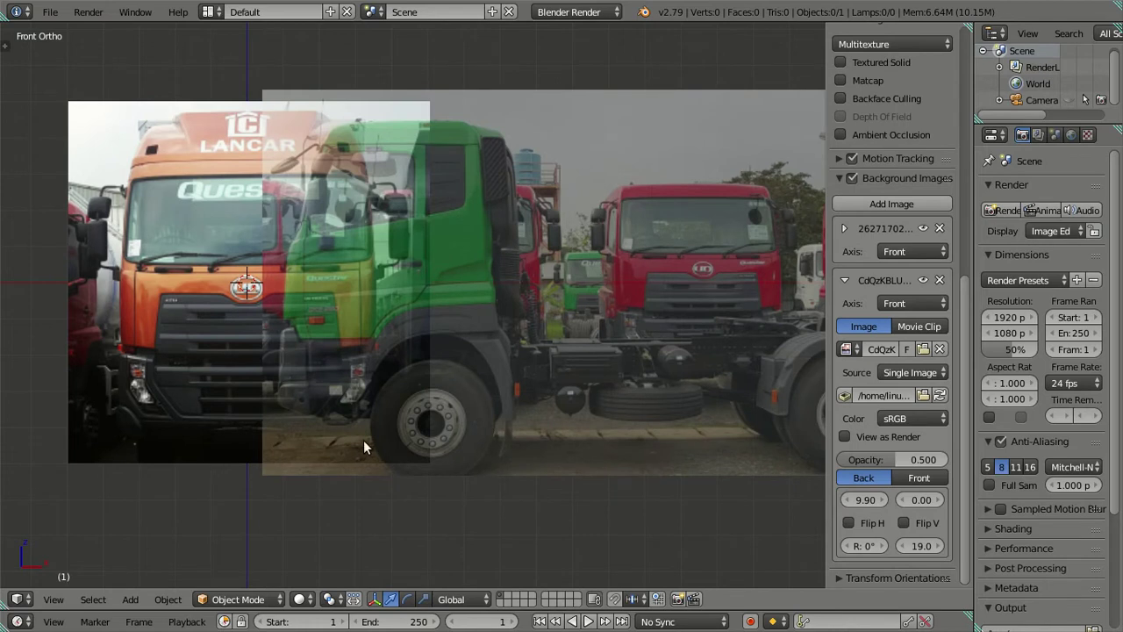
# Step the green truck reference's Y offset down to -1.30.
pyautogui.click(920, 500)
pyautogui.click(901, 497)
pyautogui.click(901, 497)
pyautogui.click(901, 496)
pyautogui.click(901, 496)
pyautogui.click(901, 496)
pyautogui.click(901, 496)
pyautogui.click(901, 496)
pyautogui.click(901, 496)
pyautogui.click(901, 496)
pyautogui.click(901, 497)
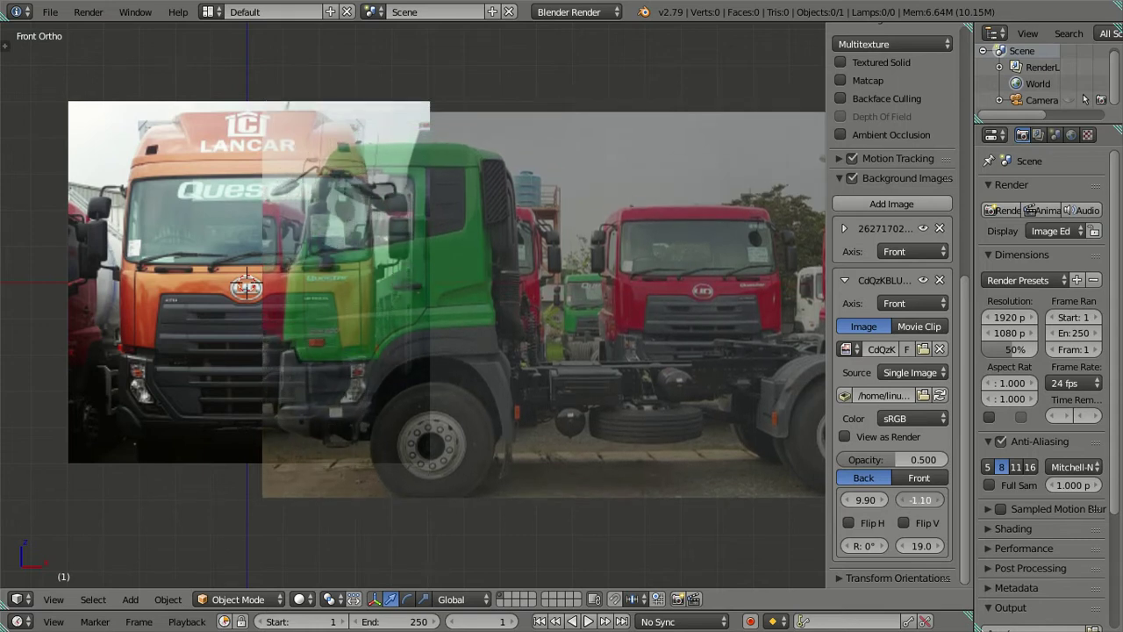
pyautogui.click(901, 496)
pyautogui.click(901, 496)
pyautogui.click(901, 497)
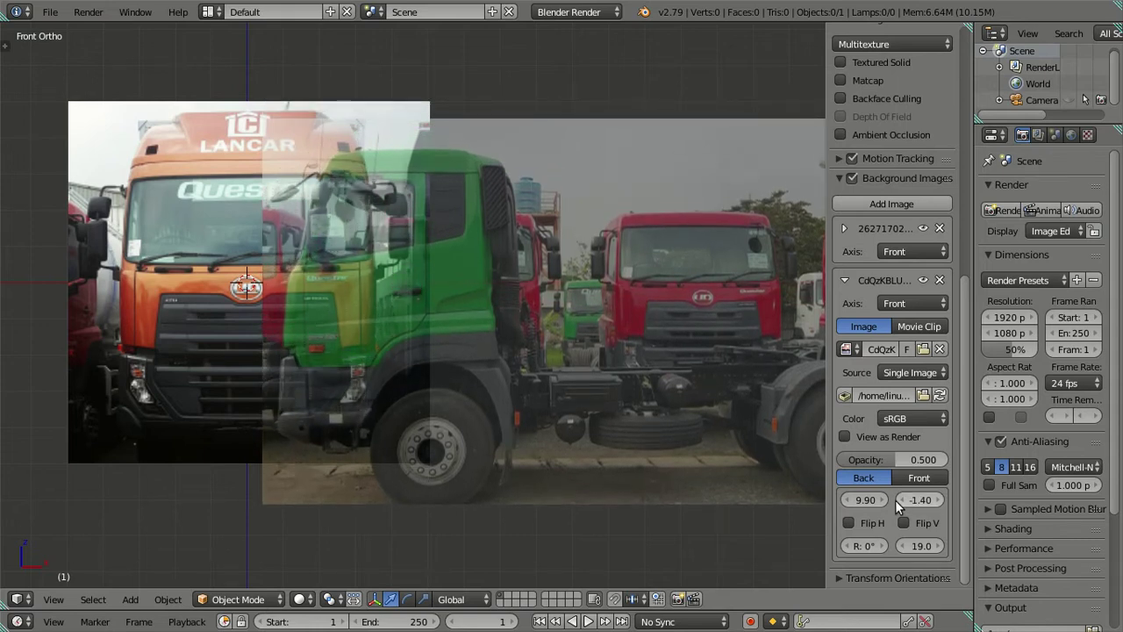
# Zoom in on the references and slide the side-view image slightly right.
pyautogui.scroll(2, 376, 510)
pyautogui.scroll(1, 378, 492)
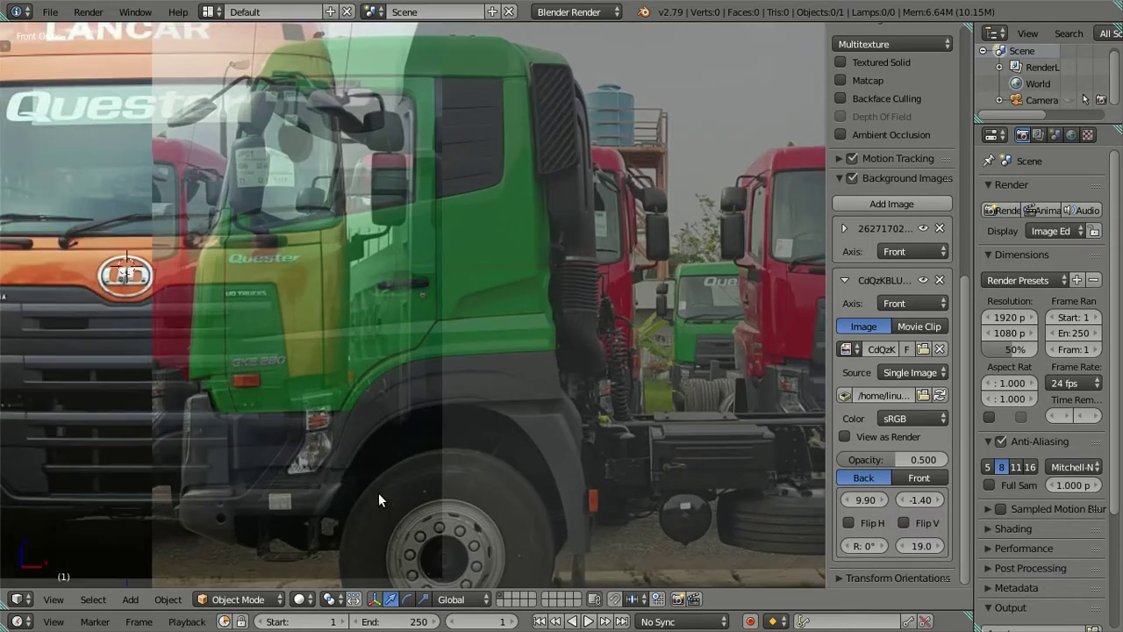
pyautogui.scroll(1, 510, 450)
pyautogui.scroll(1, 513, 469)
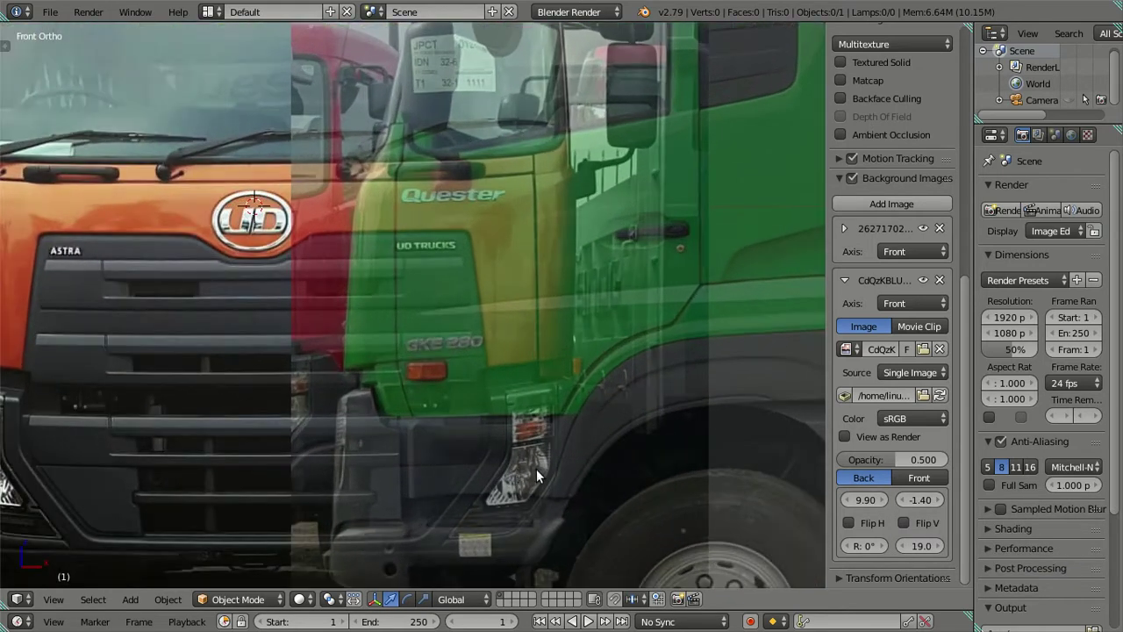
pyautogui.scroll(1, 536, 468)
pyautogui.scroll(1, 614, 471)
pyautogui.moveTo(865, 499); pyautogui.dragTo(882, 499)
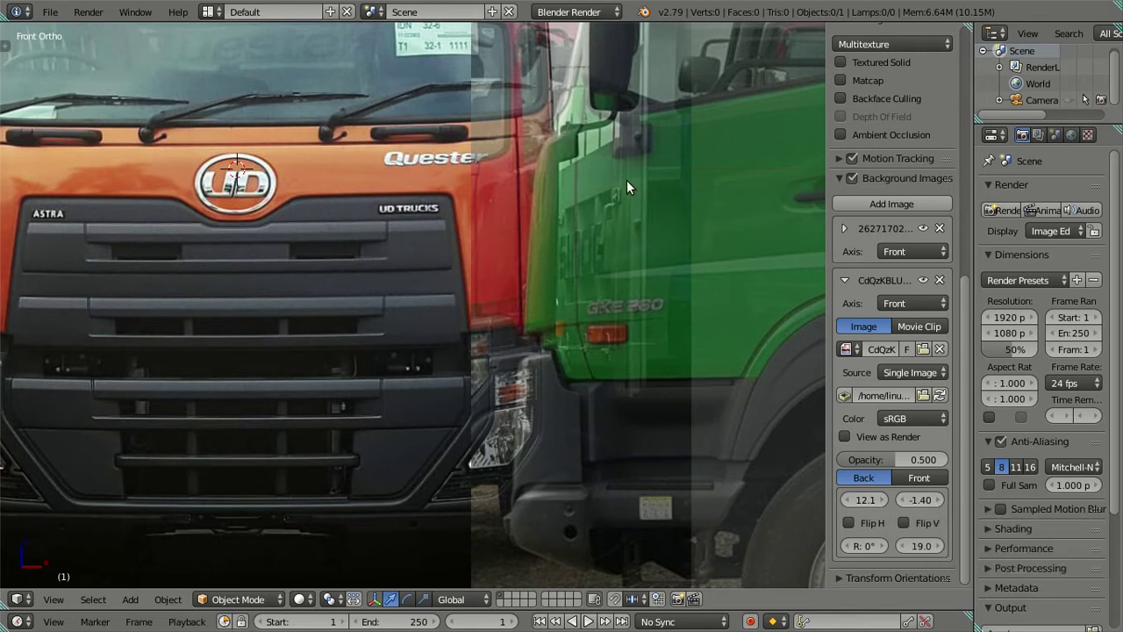
# Set the side-view reference's Y offset to -1.43.
pyautogui.scroll(-2, 570, 304)
pyautogui.scroll(4, 539, 410)
pyautogui.scroll(2, 621, 442)
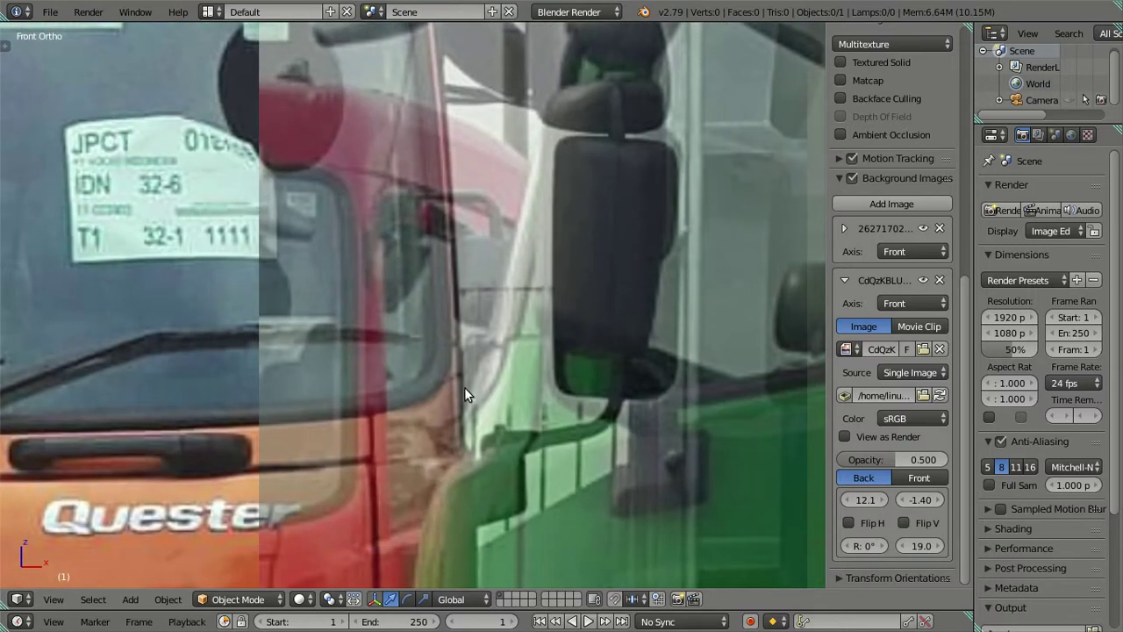
pyautogui.press('b')
pyautogui.press('Escape')
pyautogui.click(930, 500)
pyautogui.write('-1.43')
pyautogui.press('Return')
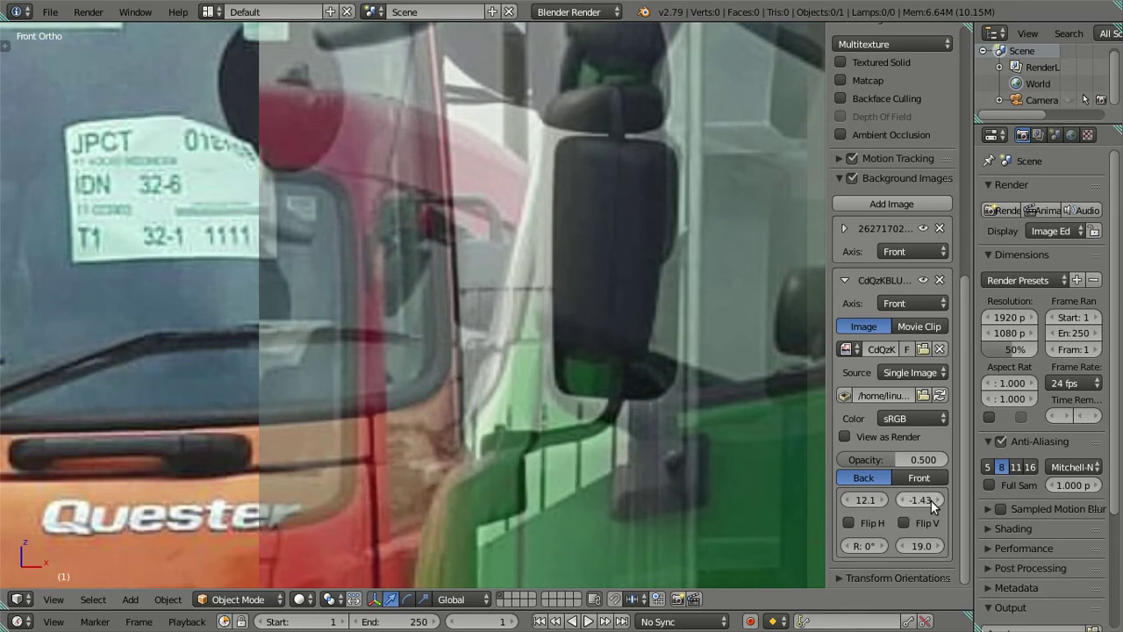
# Frame the two cab fronts and nudge the side-view reference to the right.
pyautogui.press('b')
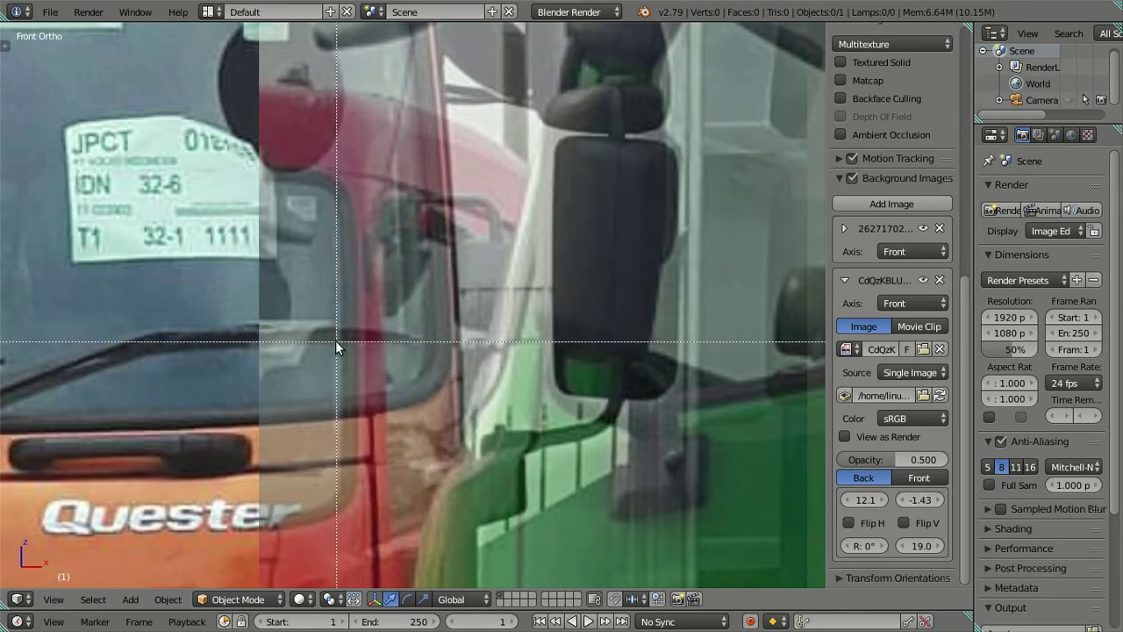
pyautogui.keyDown('shift'); pyautogui.scroll(1, 438, 286); pyautogui.keyUp('shift')
pyautogui.scroll(-2, 410, 394)
pyautogui.keyDown('shift'); pyautogui.scroll(-1, 365, 343); pyautogui.keyUp('shift')
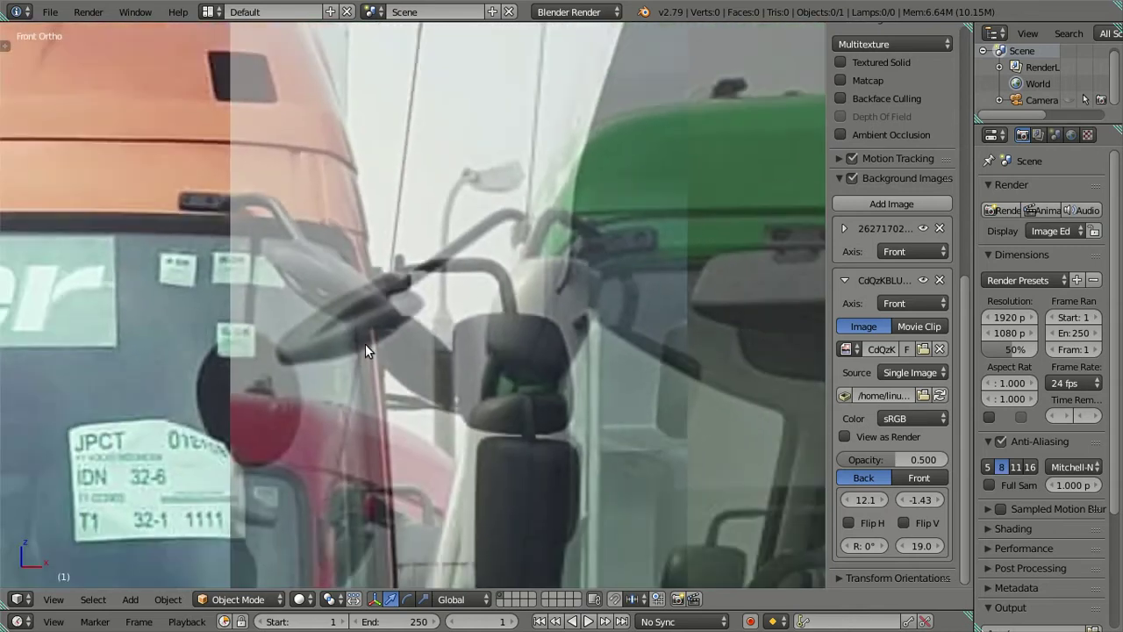
pyautogui.keyDown('shift'); pyautogui.scroll(2, 301, 363); pyautogui.keyUp('shift')
pyautogui.scroll(1, 239, 322)
pyautogui.press('b')
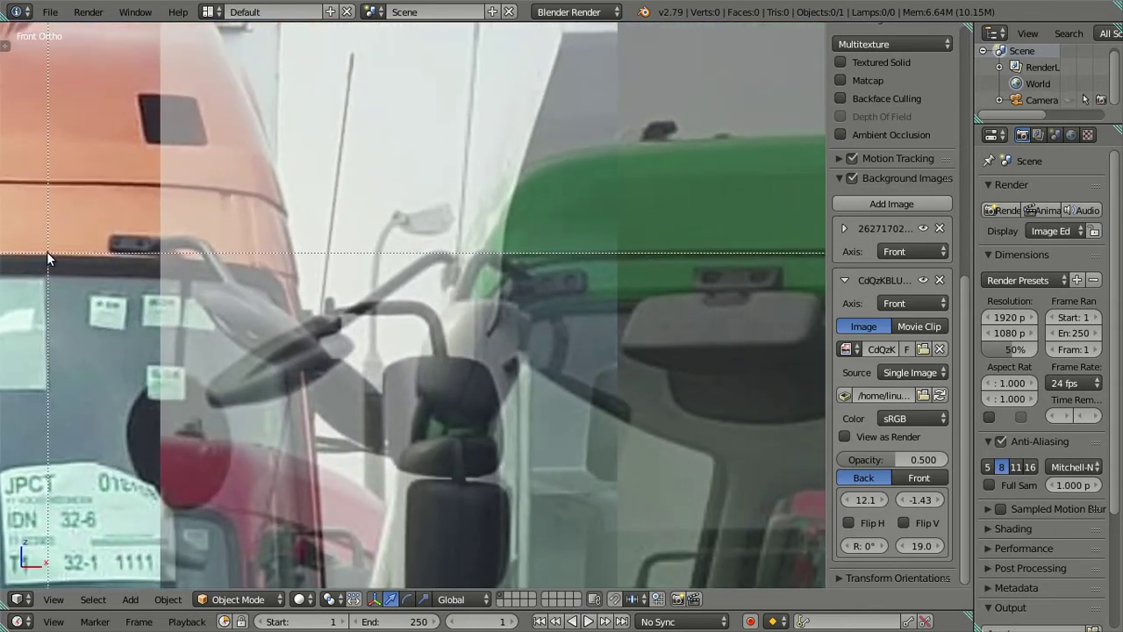
pyautogui.press('Escape')
pyautogui.scroll(-2, 45, 250)
pyautogui.keyDown('shift'); pyautogui.moveTo(293, 386); pyautogui.dragTo(413, 163, button='middle'); pyautogui.keyUp('shift')
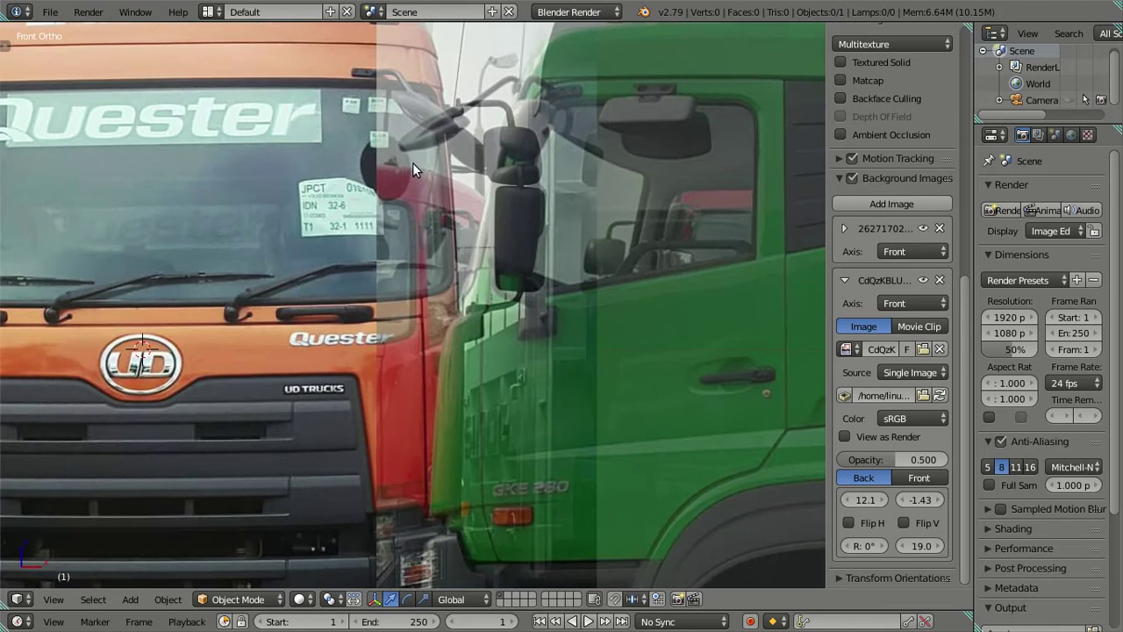
pyautogui.scroll(2, 495, 262)
pyautogui.scroll(2, 488, 403)
pyautogui.scroll(2, 498, 400)
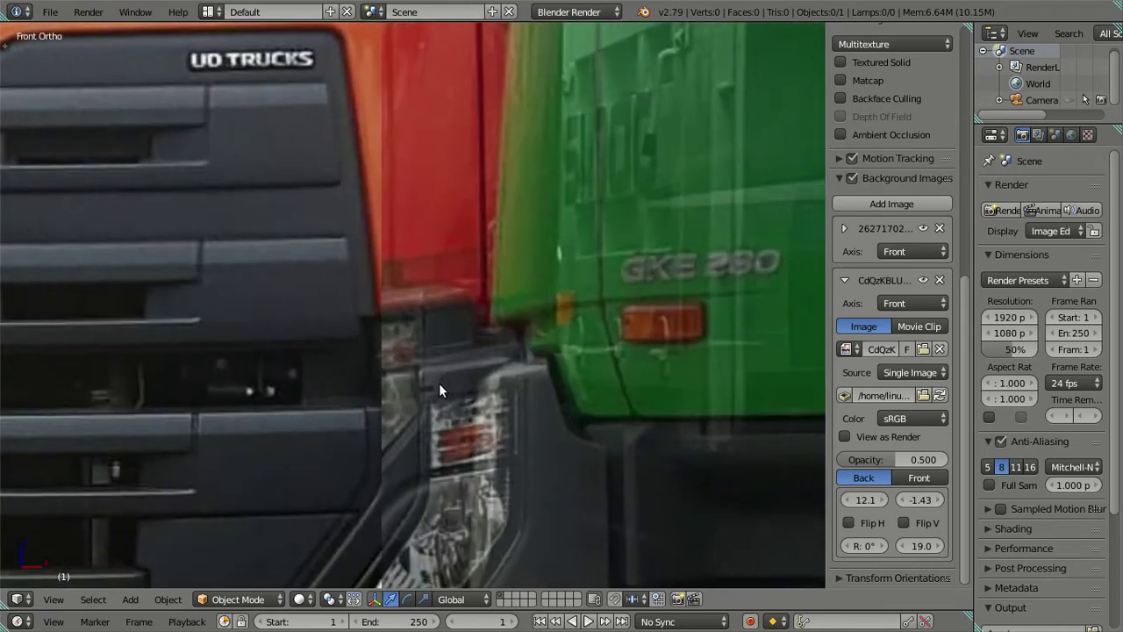
pyautogui.click(884, 500)
pyautogui.click(884, 499)
pyautogui.click(884, 499)
pyautogui.click(884, 499)
# Settle the side-view reference at X offset 9.00 and collapse its settings.
pyautogui.press('b')
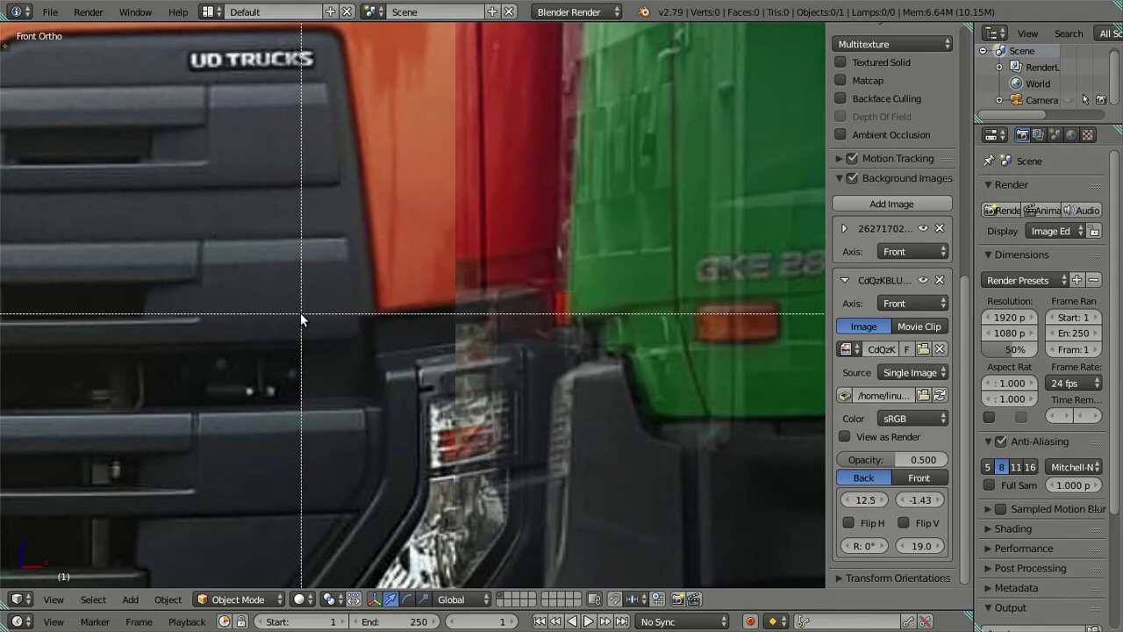
pyautogui.press('Escape')
pyautogui.scroll(-2, 316, 352)
pyautogui.scroll(-2, 369, 324)
pyautogui.scroll(-2, 408, 470)
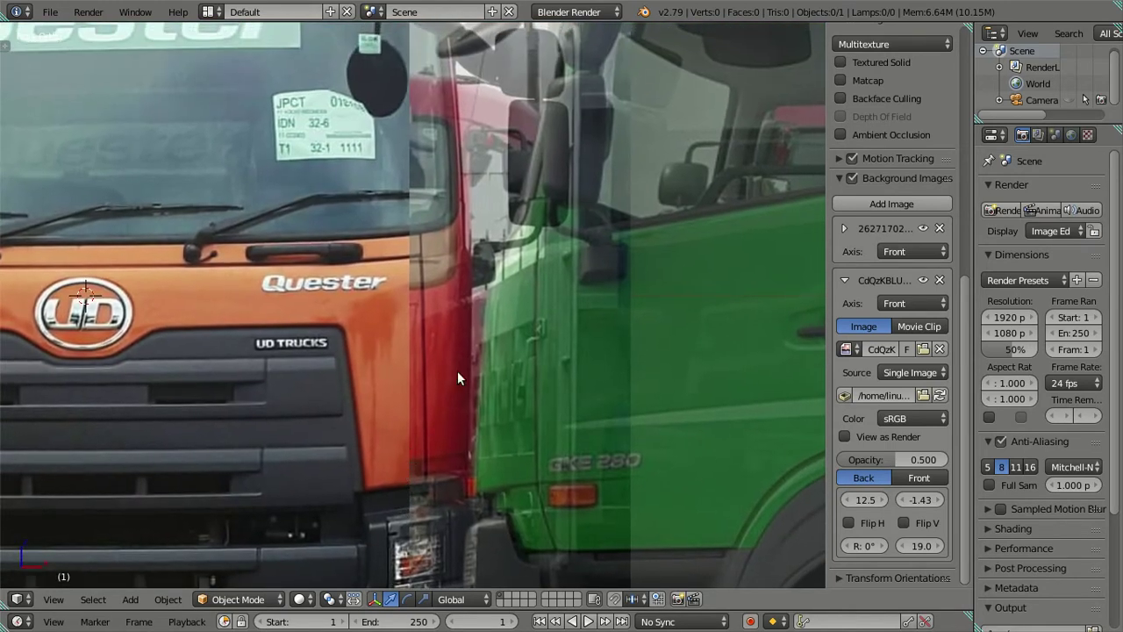
pyautogui.scroll(1, 473, 338)
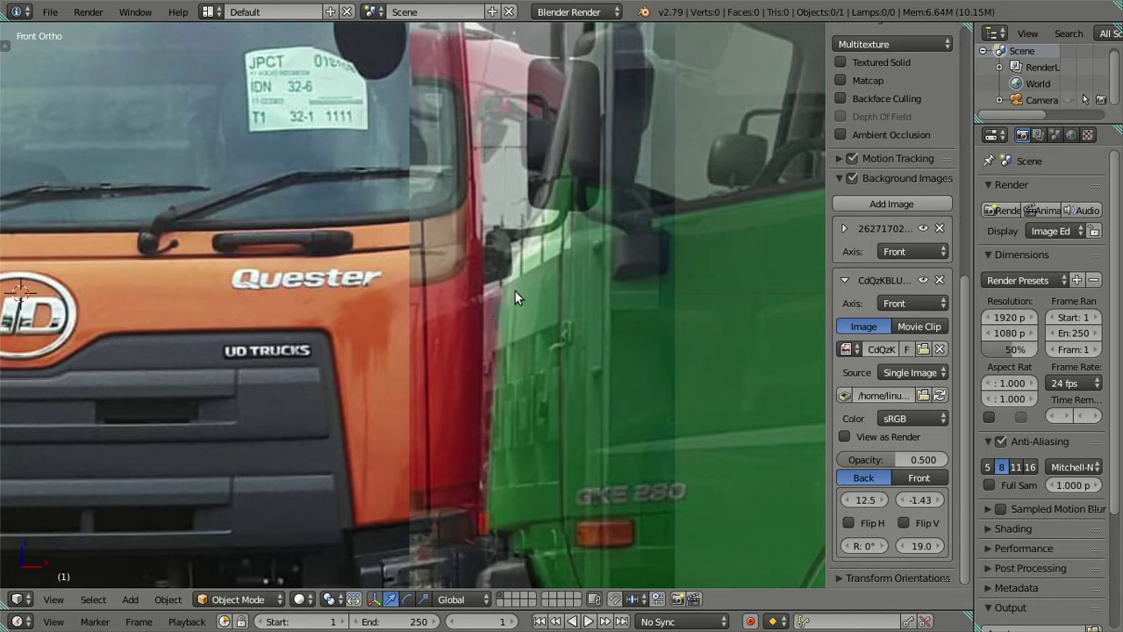
pyautogui.moveTo(882, 499); pyautogui.dragTo(912, 499)
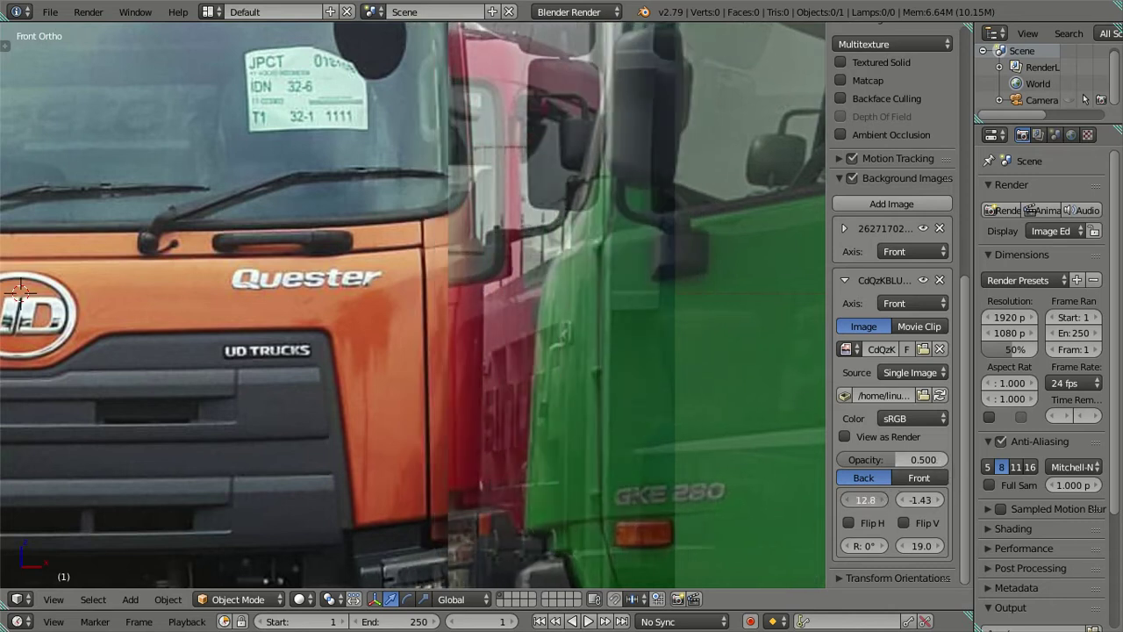
pyautogui.keyDown('shift'); pyautogui.moveTo(605, 278); pyautogui.dragTo(472, 233, button='middle'); pyautogui.keyUp('shift')
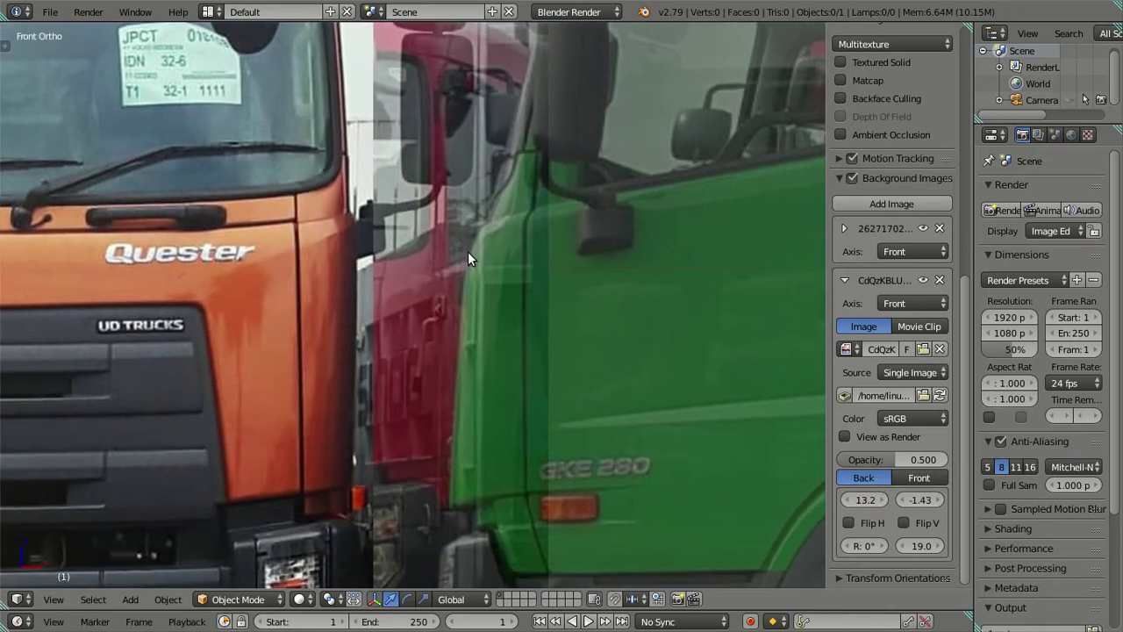
pyautogui.press('b')
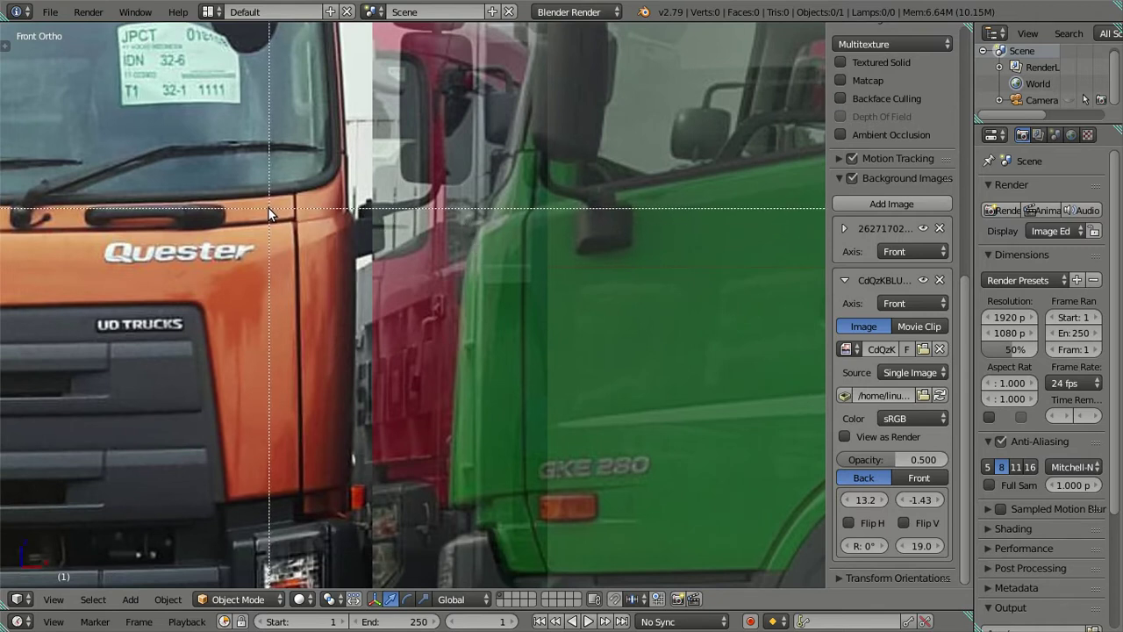
pyautogui.middleClick(270, 222)
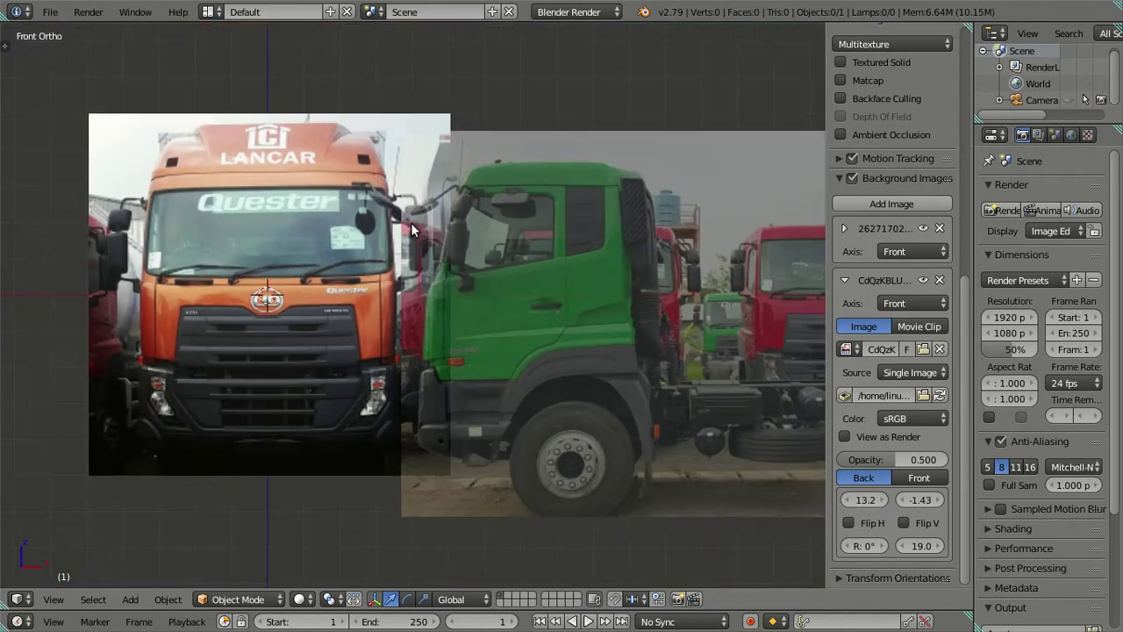
pyautogui.scroll(-2, 419, 220)
pyautogui.scroll(1, 578, 291)
pyautogui.scroll(1, 614, 333)
pyautogui.moveTo(849, 498); pyautogui.dragTo(793, 498)
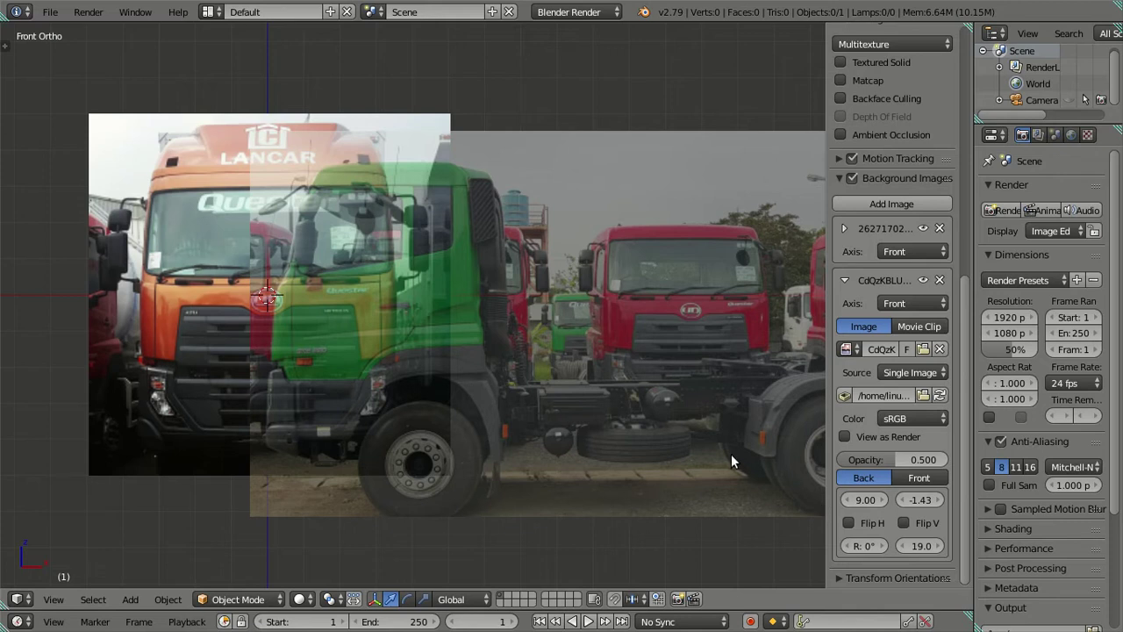
pyautogui.click(844, 280)
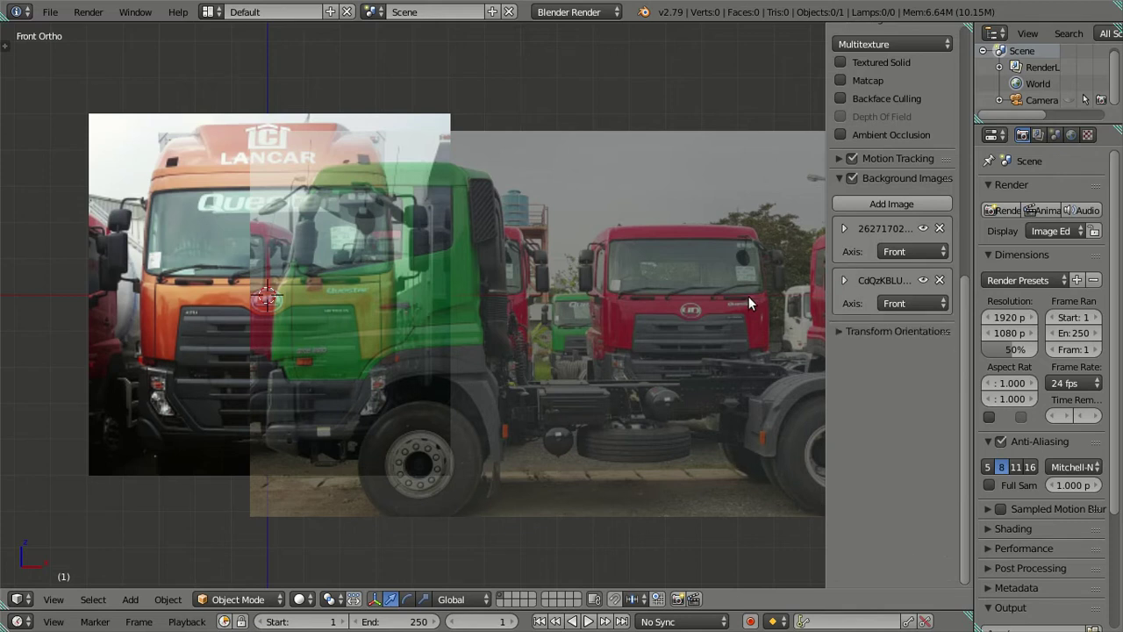
# Make the green truck side reference fully opaque.
pyautogui.scroll(1, 968, 344)
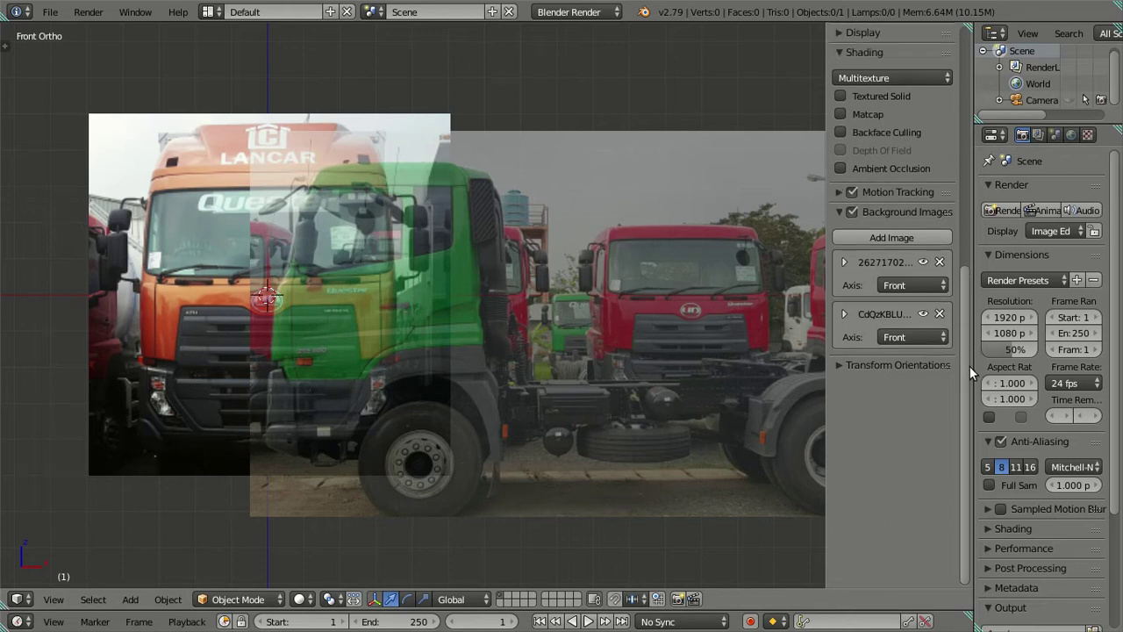
pyautogui.click(844, 314)
pyautogui.moveTo(888, 493); pyautogui.dragTo(939, 493)
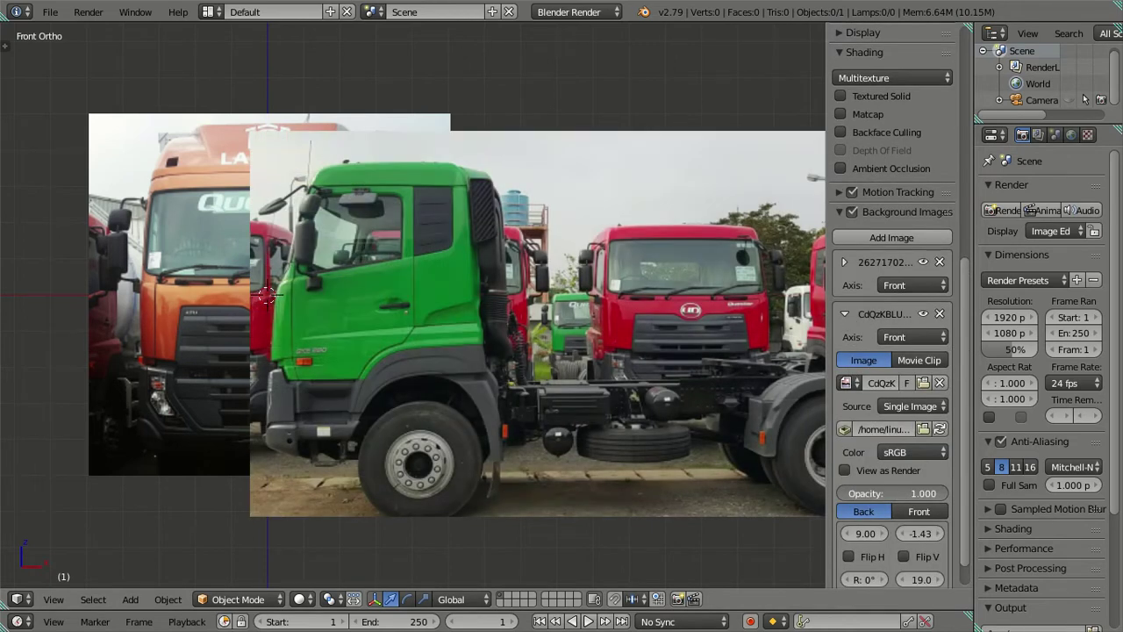
pyautogui.click(843, 314)
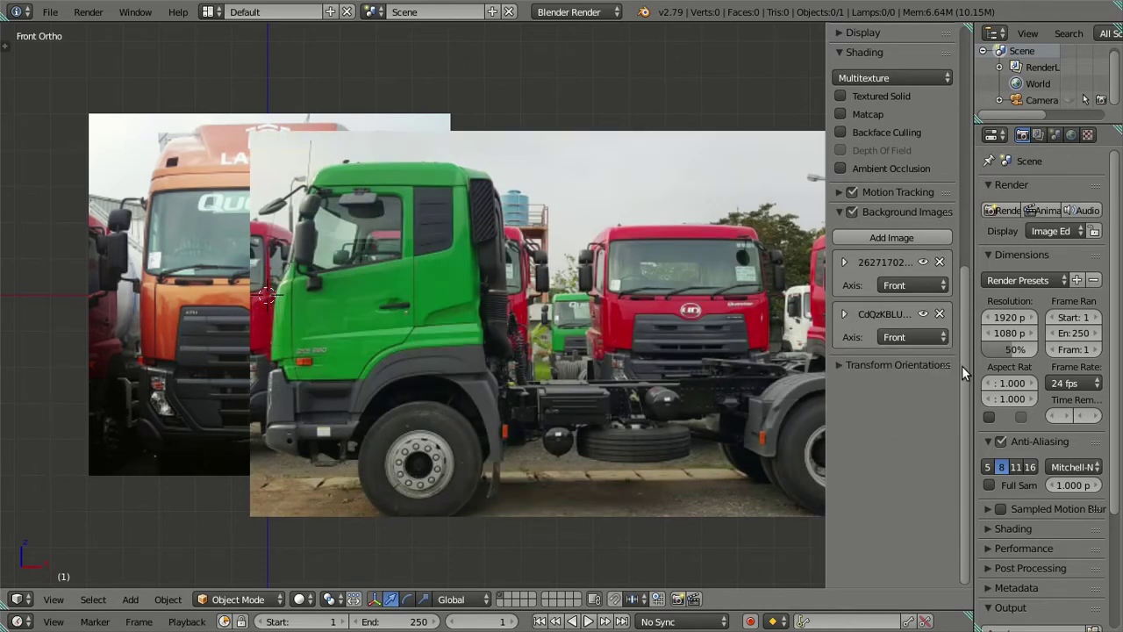
# Change the green truck reference's Axis from Front to Right.
pyautogui.moveTo(961, 365); pyautogui.dragTo(966, 114)
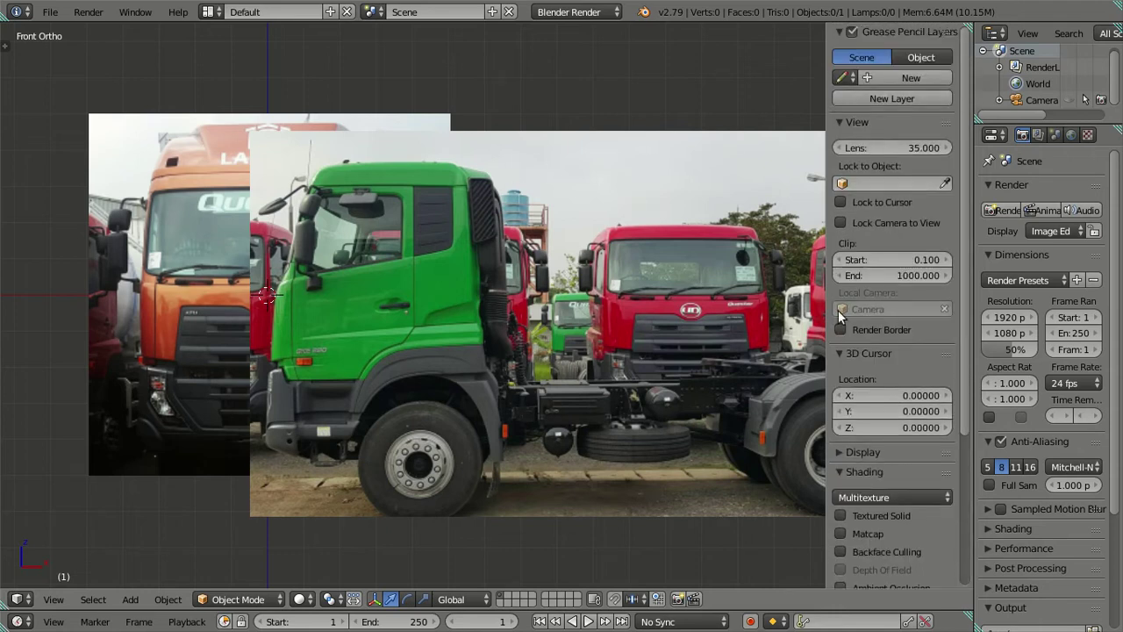
pyautogui.scroll(-5, 878, 322)
pyautogui.scroll(-1, 878, 322)
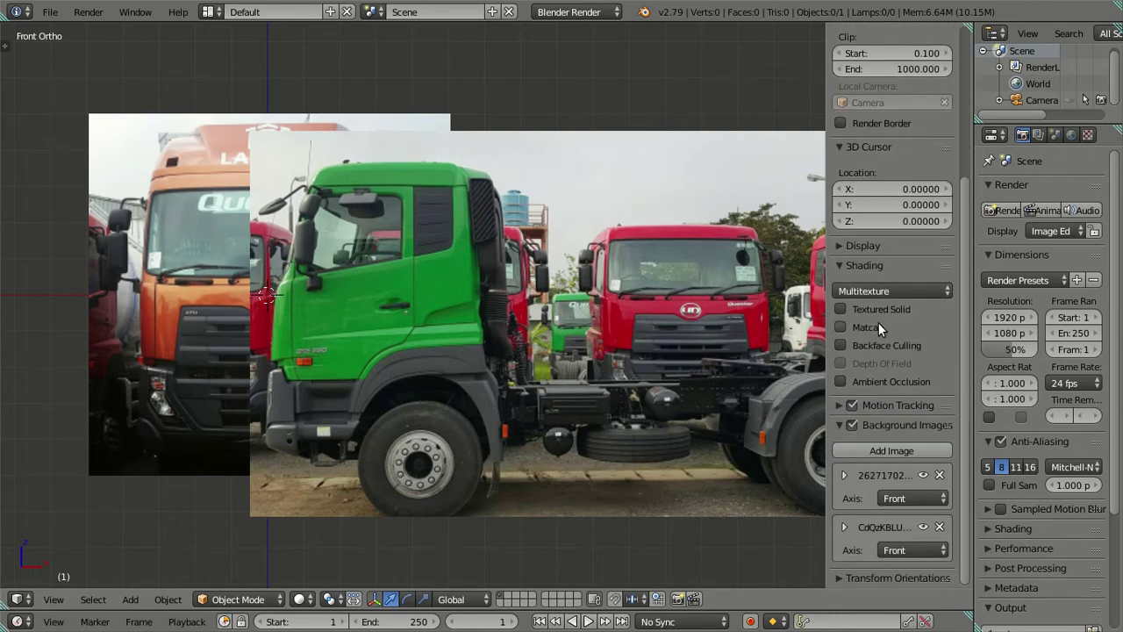
pyautogui.click(893, 550)
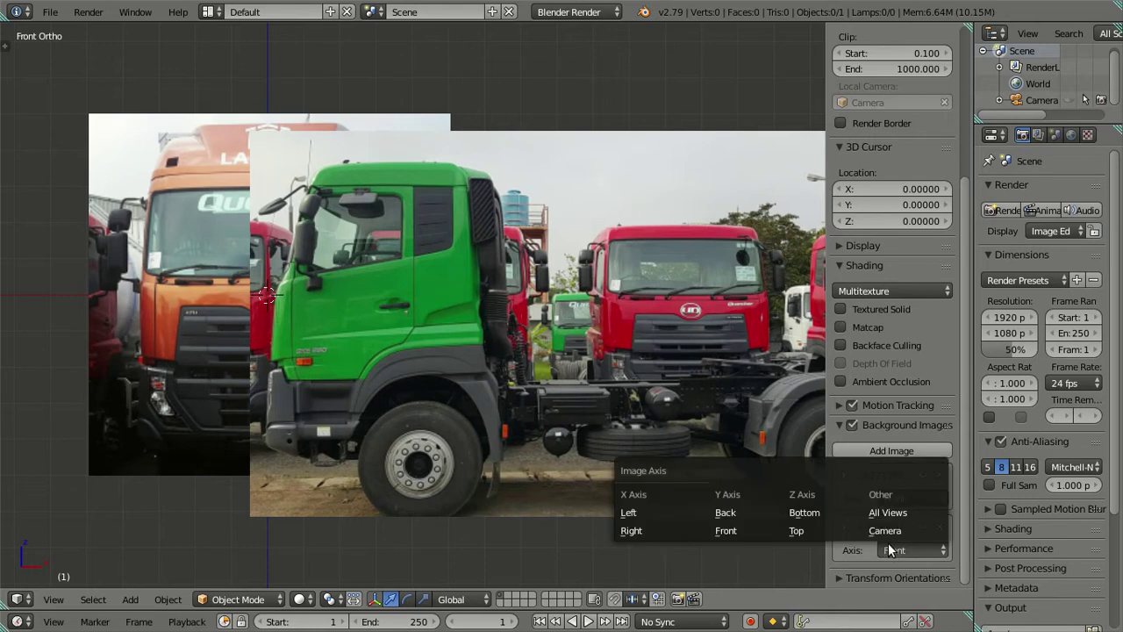
pyautogui.click(622, 530)
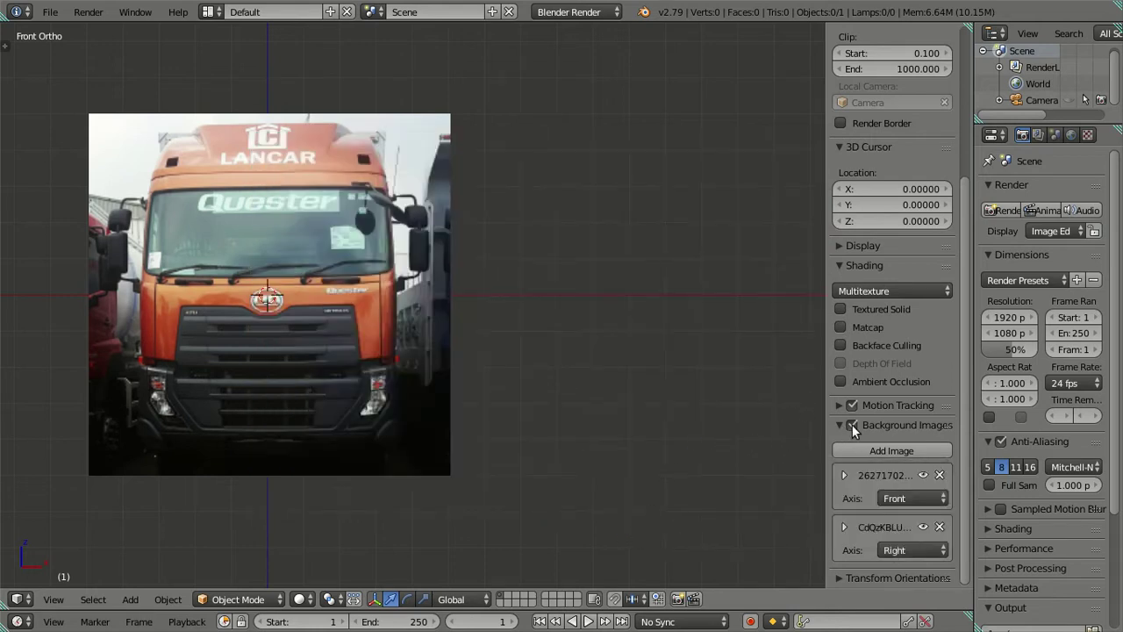
pyautogui.scroll(3, 864, 417)
pyautogui.scroll(3, 868, 415)
pyautogui.scroll(-1, 578, 280)
pyautogui.scroll(-3, 581, 281)
pyautogui.scroll(5, 578, 325)
pyautogui.scroll(-2, 578, 324)
# Snap the 3D cursor to the world centre from the right side view.
pyautogui.press('KP_3')
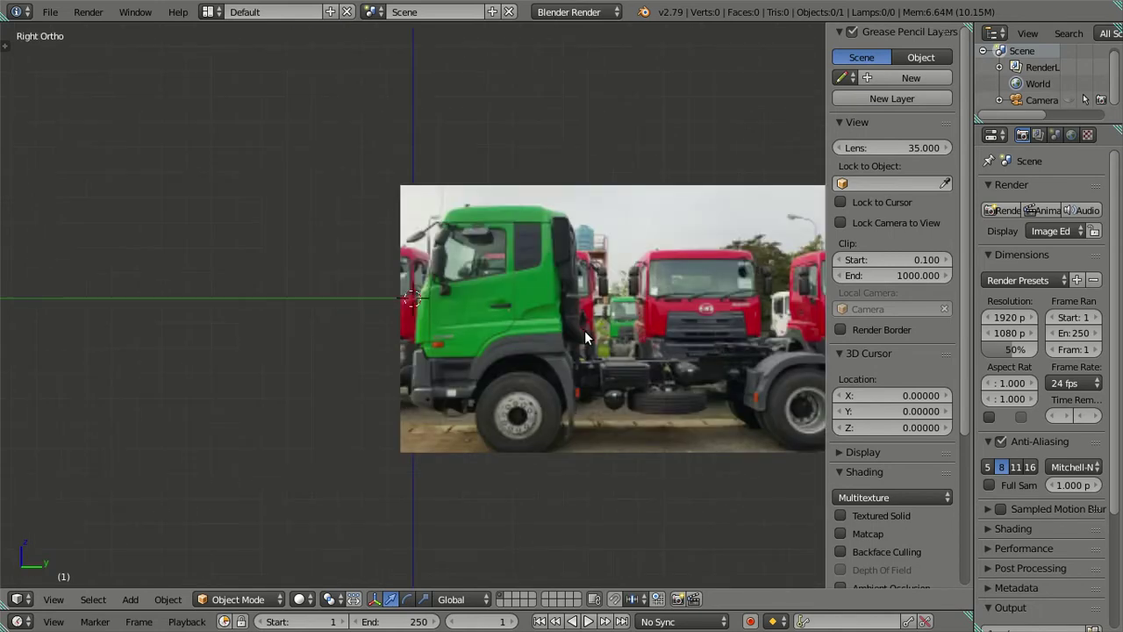
pyautogui.keyDown('shift'); pyautogui.moveTo(664, 339); pyautogui.dragTo(628, 335, button='middle'); pyautogui.keyUp('shift')
pyautogui.scroll(1, 512, 357)
pyautogui.scroll(1, 513, 351)
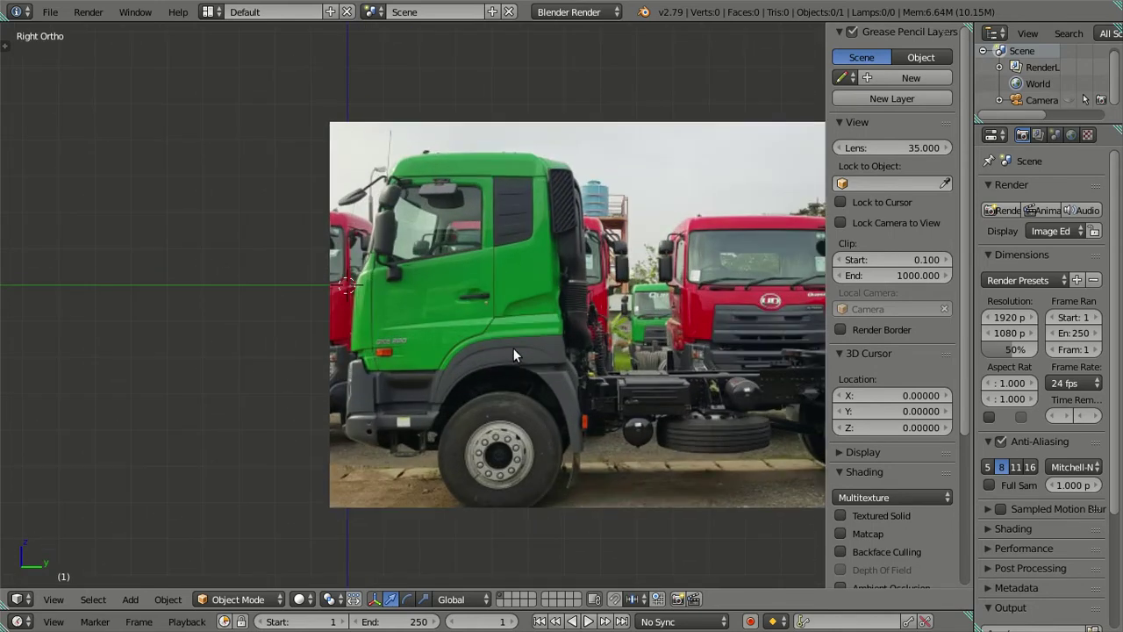
pyautogui.hotkey('shift', 's')
pyautogui.click(518, 325)
# Add a plane mesh at the 3D cursor.
pyautogui.hotkey('shift', 'a')
pyautogui.click(475, 300)
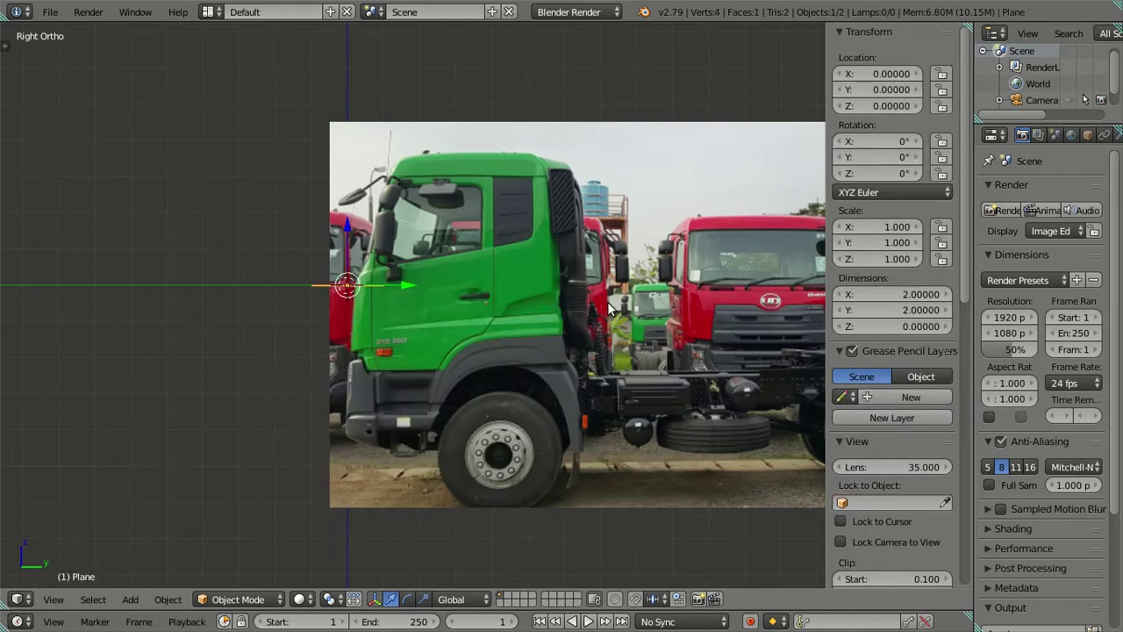
pyautogui.scroll(-5, 876, 439)
pyautogui.scroll(-5, 882, 434)
pyautogui.scroll(-5, 886, 449)
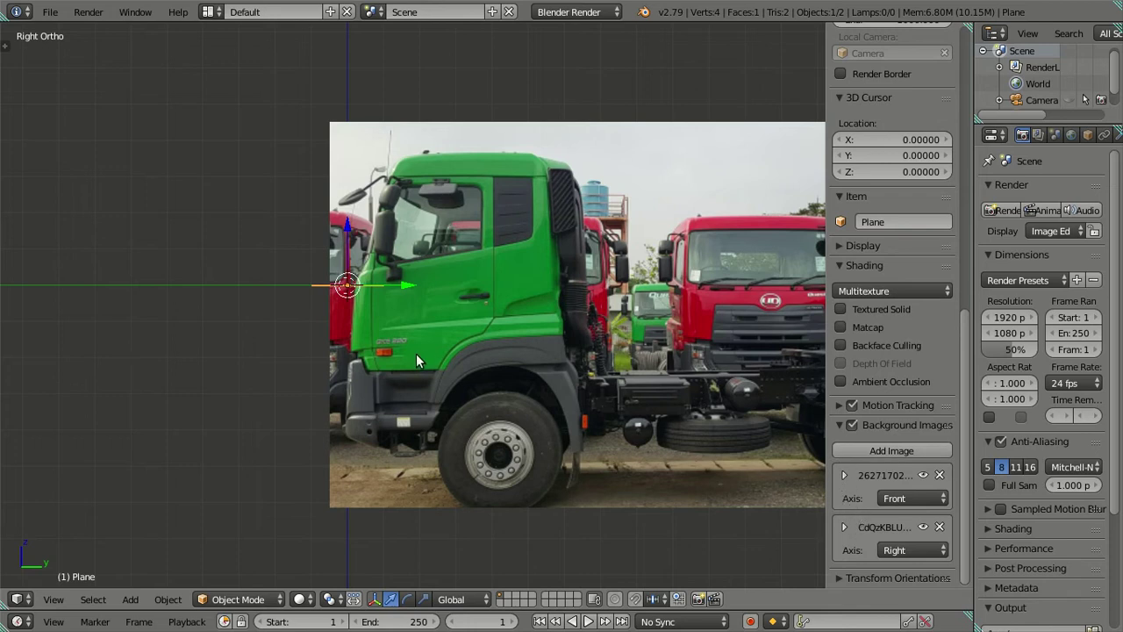
# Switch to the front view and enter Edit Mode on the plane.
pyautogui.press('KP_1')
pyautogui.scroll(5, 895, 445)
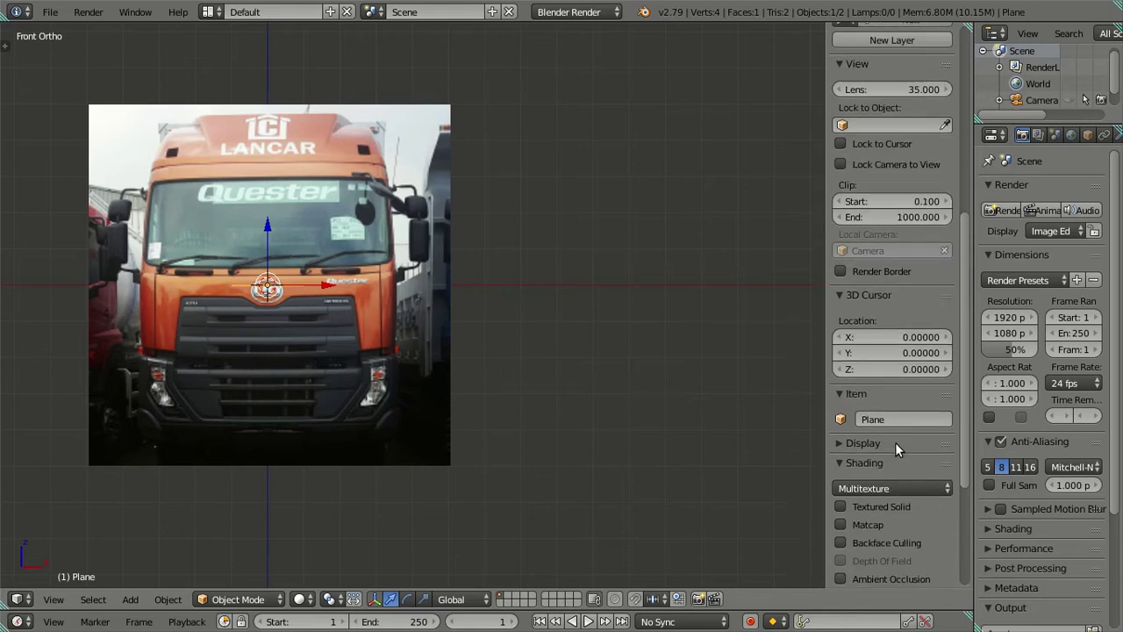
pyautogui.scroll(5, 893, 439)
pyautogui.scroll(5, 878, 436)
pyautogui.press('Tab')
pyautogui.scroll(4, 457, 336)
pyautogui.scroll(-3, 457, 336)
# Switch to edge select and rotate the plane 90° about X to stand upright.
pyautogui.moveTo(506, 341)
pyautogui.mouseDown(button='middle')
pyautogui.moveTo(514, 358)
pyautogui.moveTo(488, 406)
pyautogui.mouseUp(button='middle')
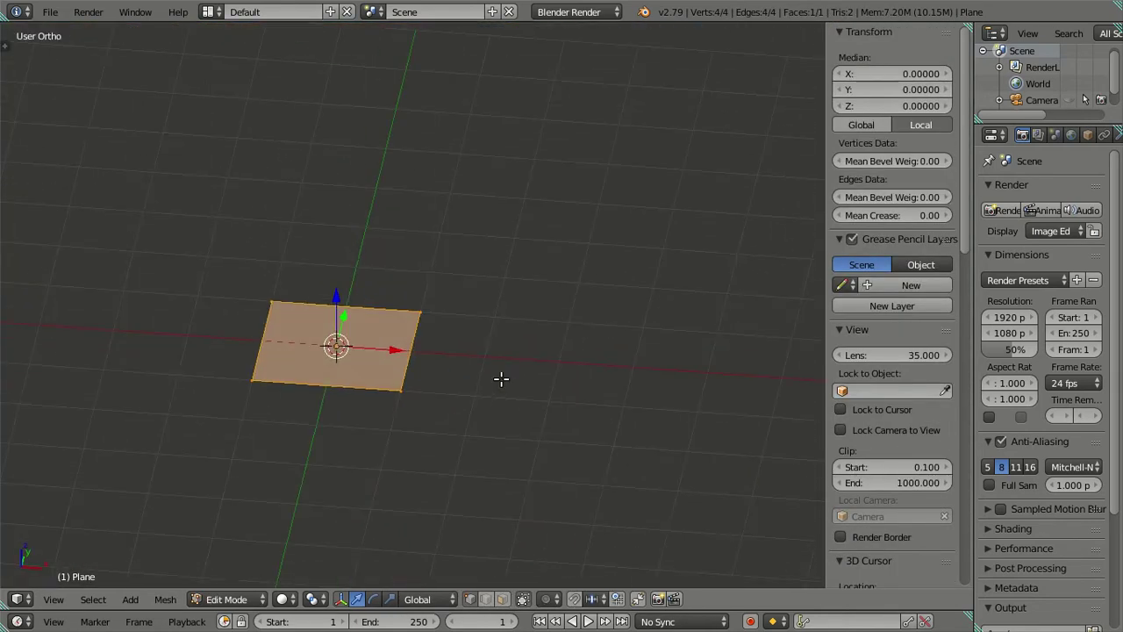
pyautogui.hotkey('ctrl', 'Tab')
pyautogui.click(497, 387)
pyautogui.press('r')
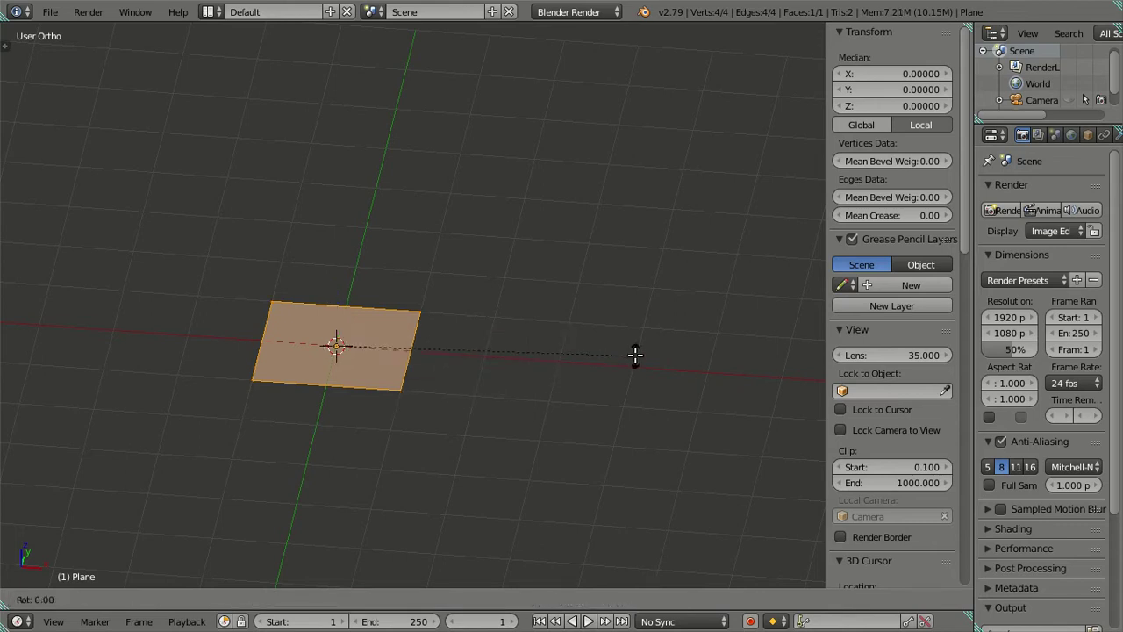
pyautogui.write('x')
pyautogui.write('9')
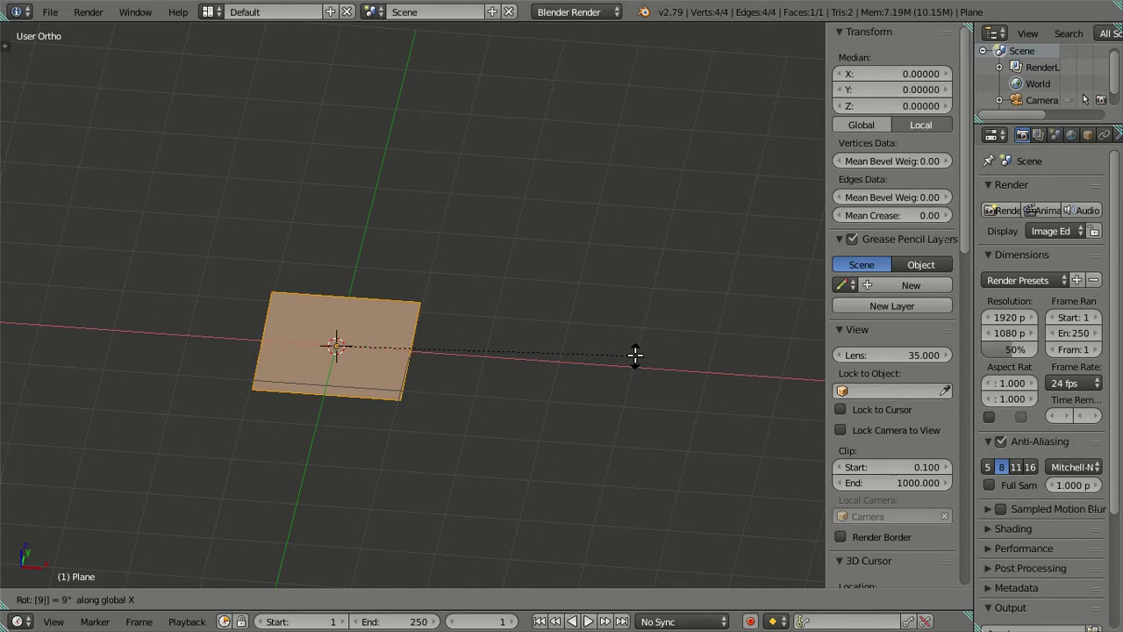
pyautogui.write('0')
pyautogui.press('Return')
pyautogui.press('KP_1')
pyautogui.scroll(3, 531, 347)
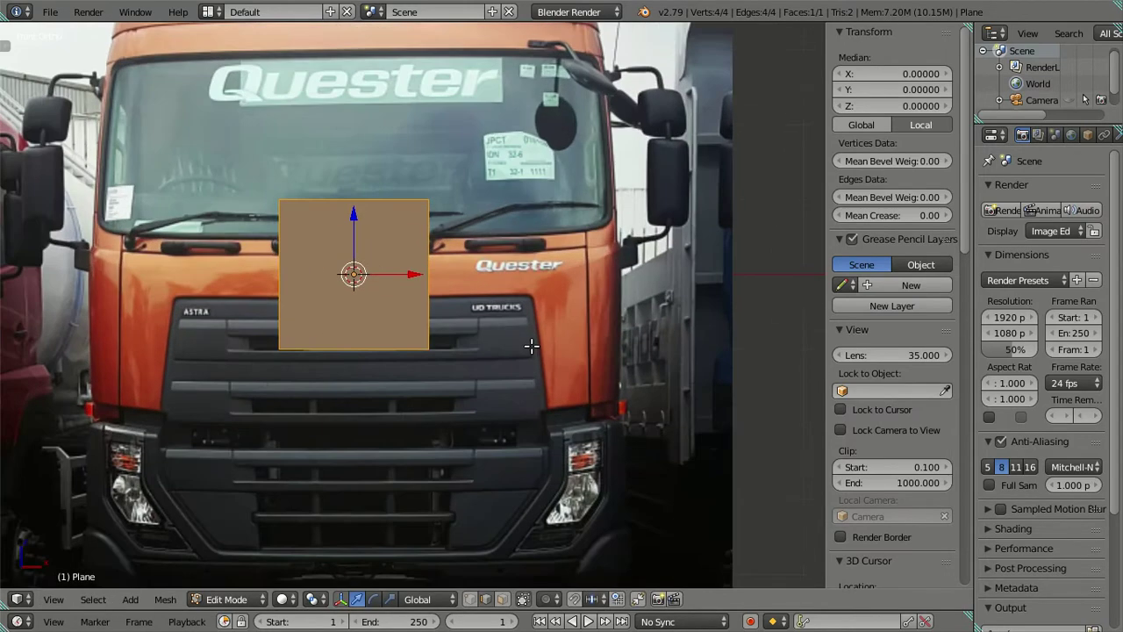
pyautogui.scroll(1, 520, 328)
# Show the plane as wireframe and add a centred loop cut down its middle.
pyautogui.press('Tab')
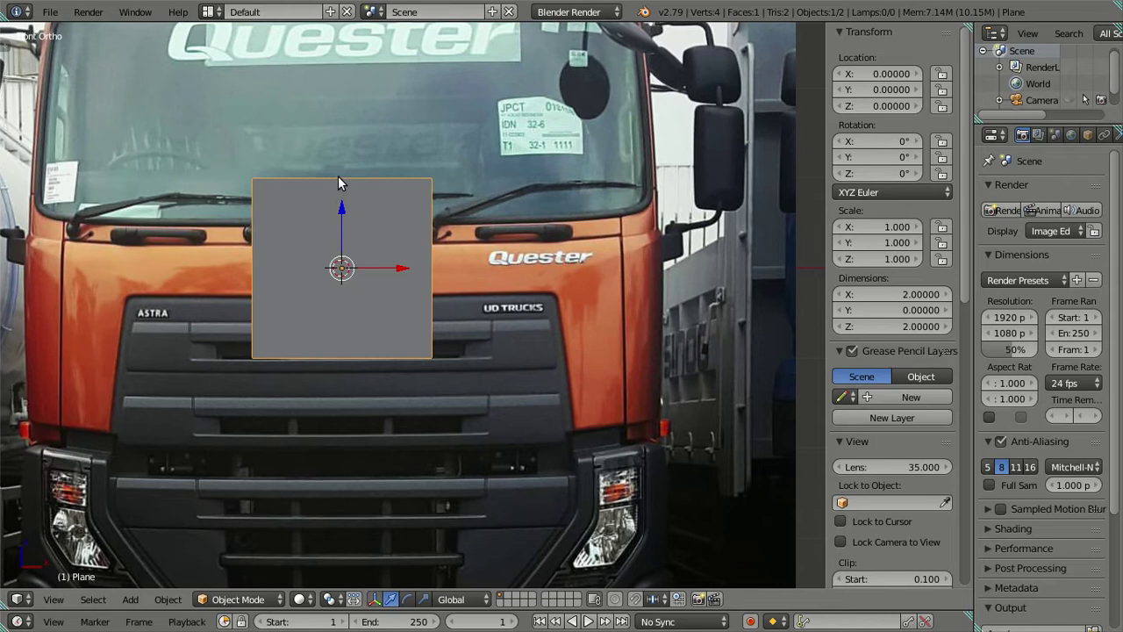
pyautogui.press('z')
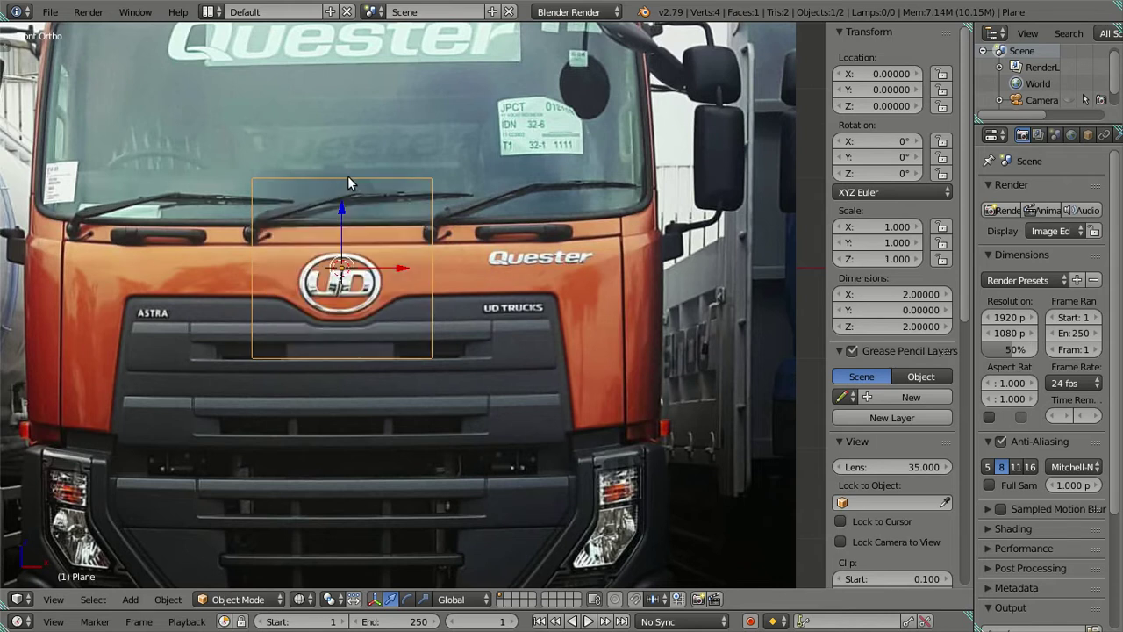
pyautogui.press('Tab')
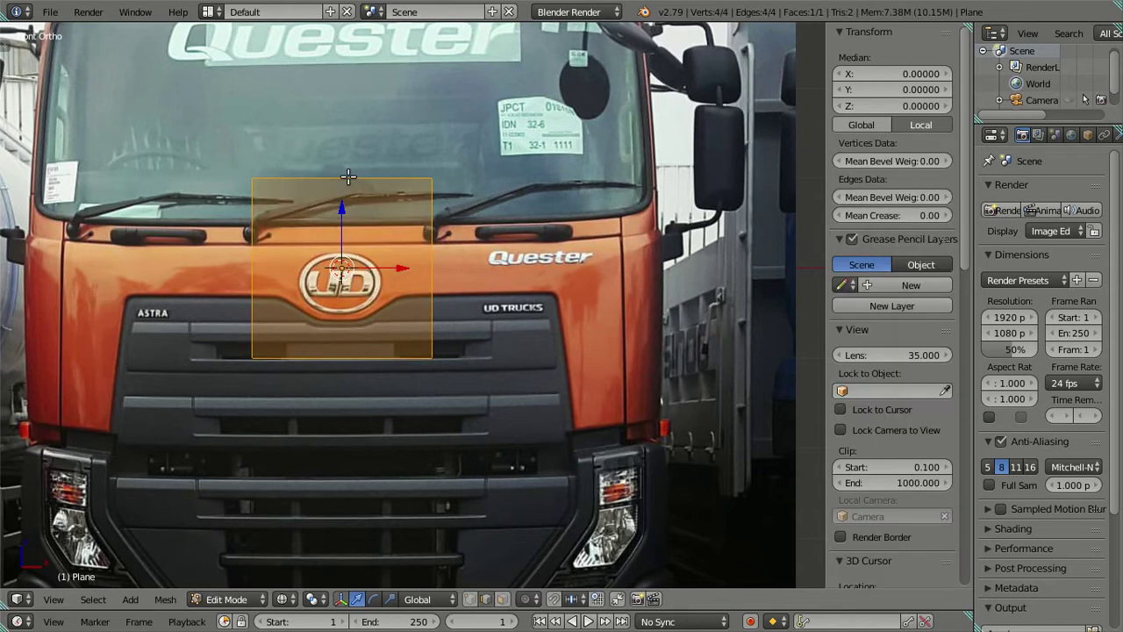
pyautogui.hotkey('ctrl', 'r')
pyautogui.click(348, 177)
pyautogui.rightClick(338, 218)
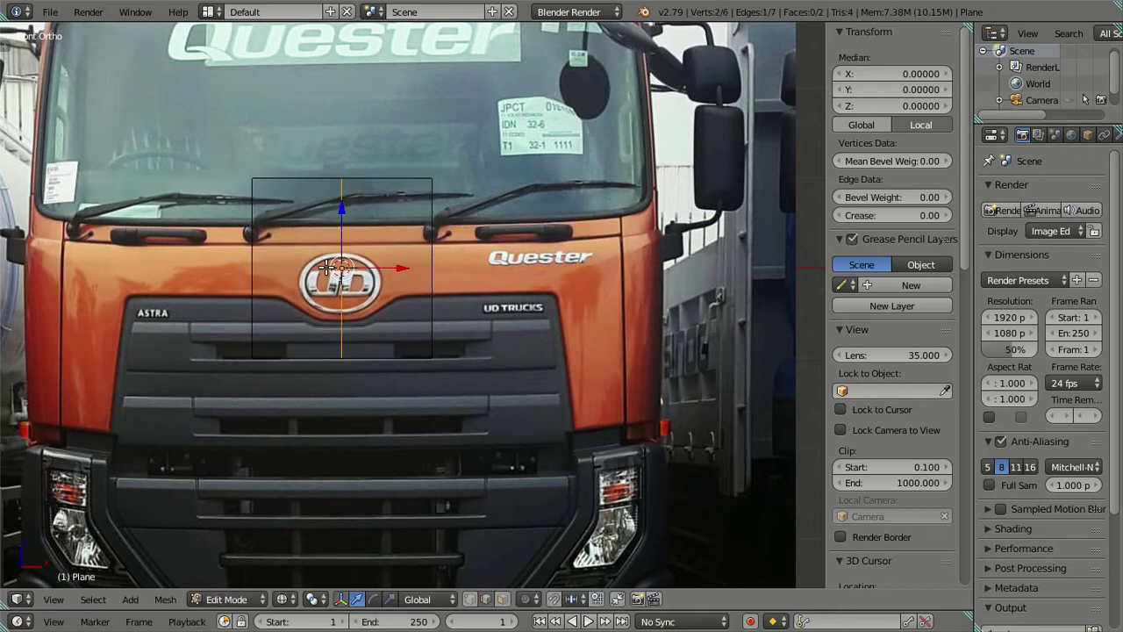
# Delete the plane's left face.
pyautogui.keyDown('shift'); pyautogui.rightClick(303, 187); pyautogui.keyUp('shift')
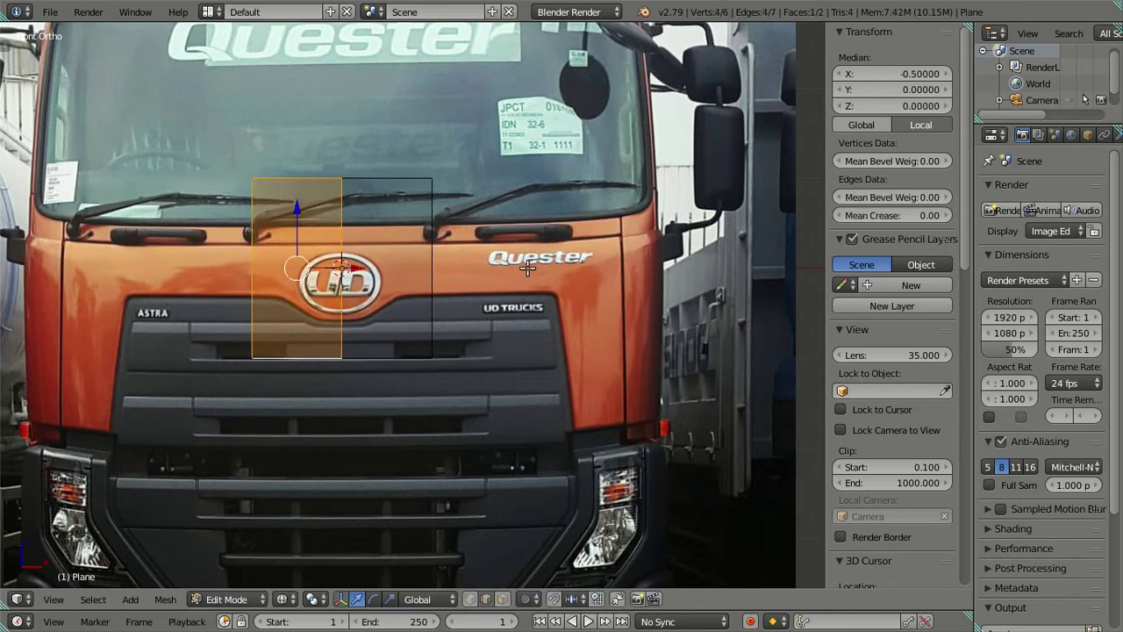
pyautogui.press('x')
pyautogui.click(517, 307)
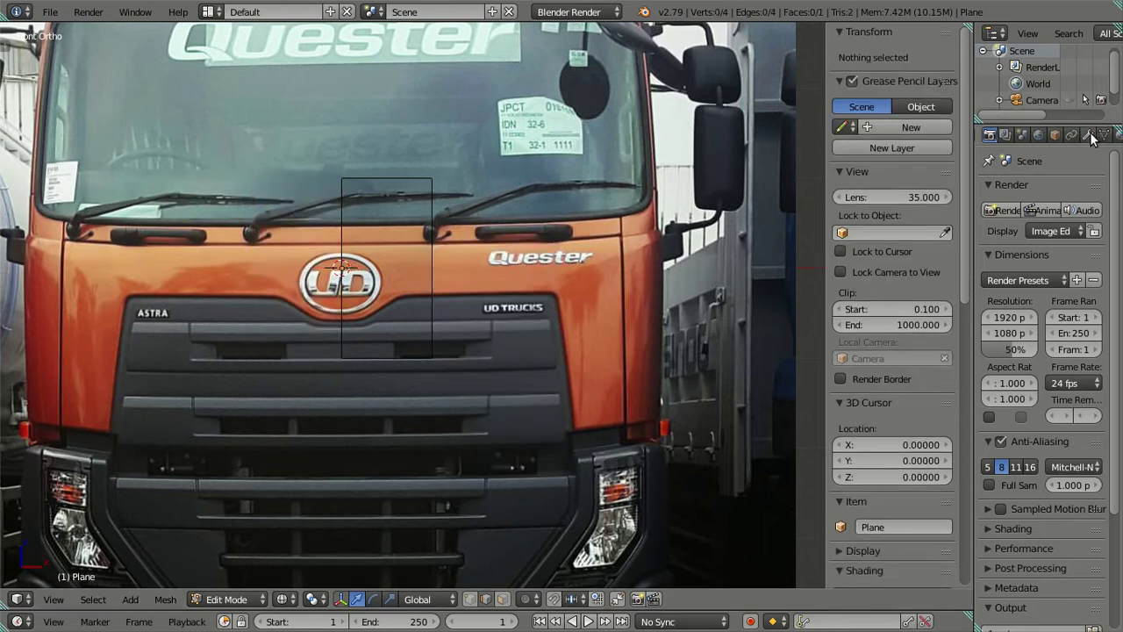
# Add a Mirror modifier to the plane and switch the render engine to Cycles Render.
pyautogui.click(1087, 134)
pyautogui.click(1015, 191)
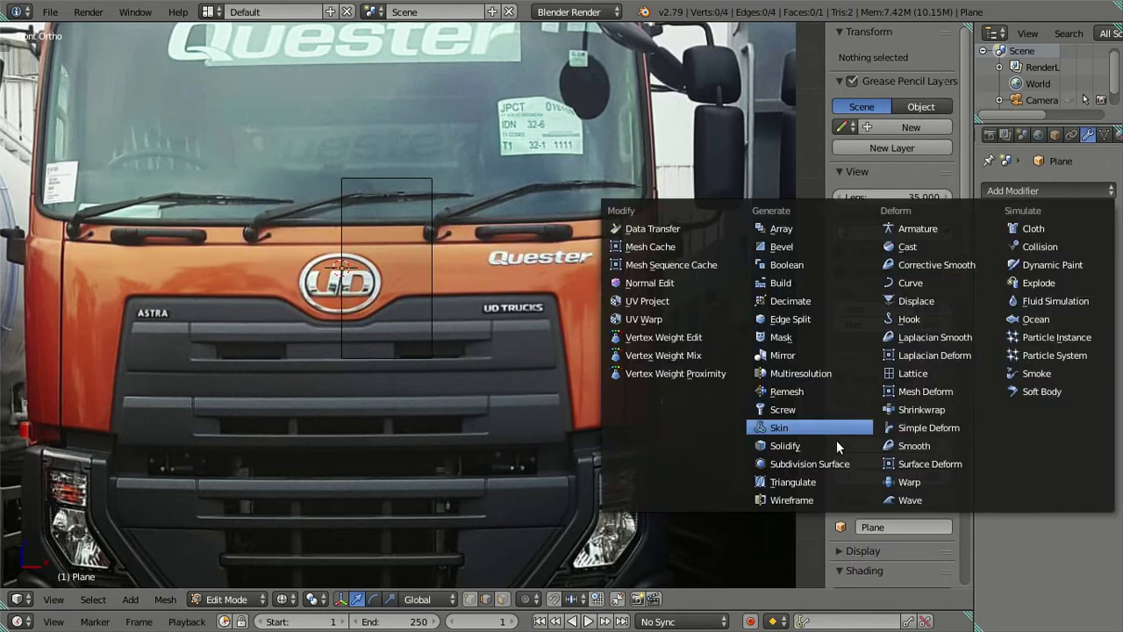
pyautogui.click(803, 360)
pyautogui.click(574, 12)
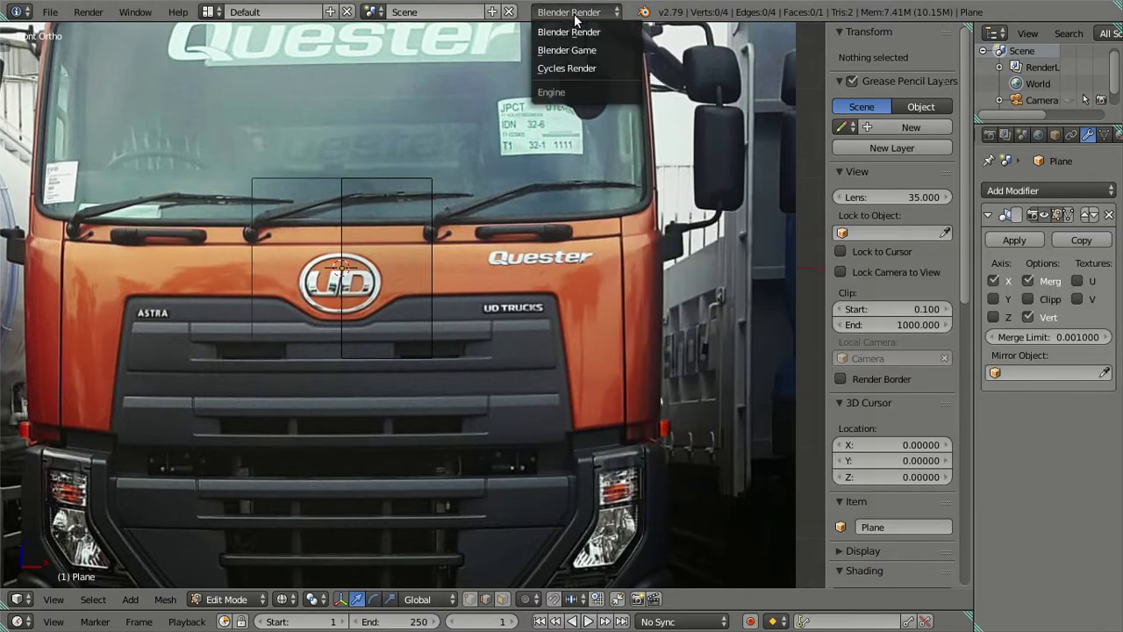
pyautogui.click(590, 68)
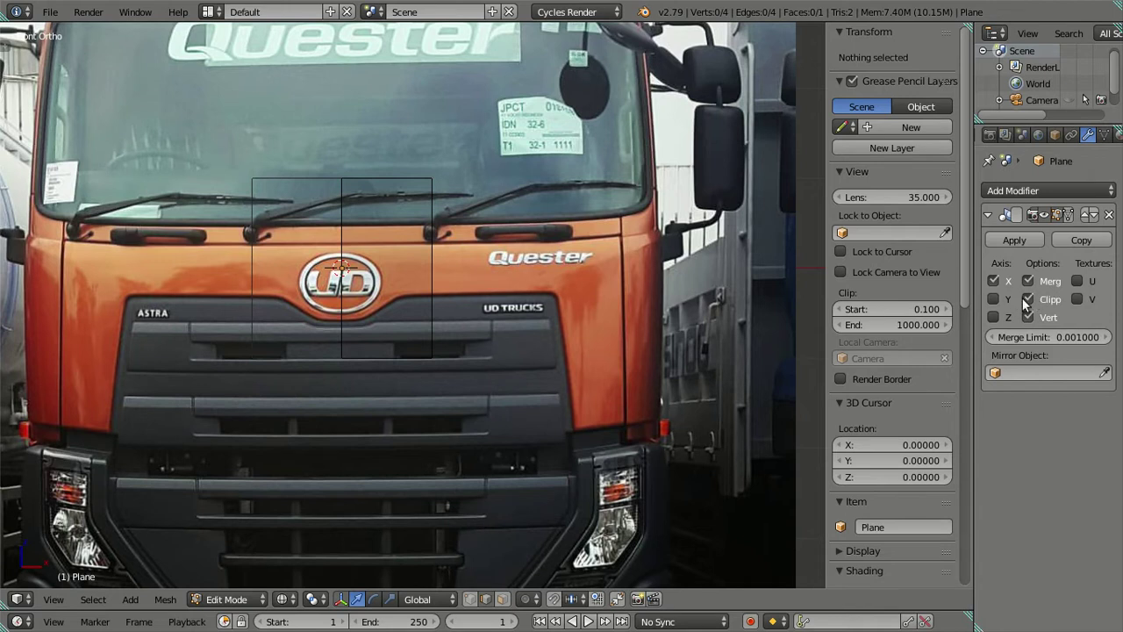
# Move the plane's right edge inward along X around the central logo area.
pyautogui.keyDown('shift'); pyautogui.moveTo(484, 368); pyautogui.dragTo(509, 371, button='middle'); pyautogui.keyUp('shift')
pyautogui.rightClick(449, 266)
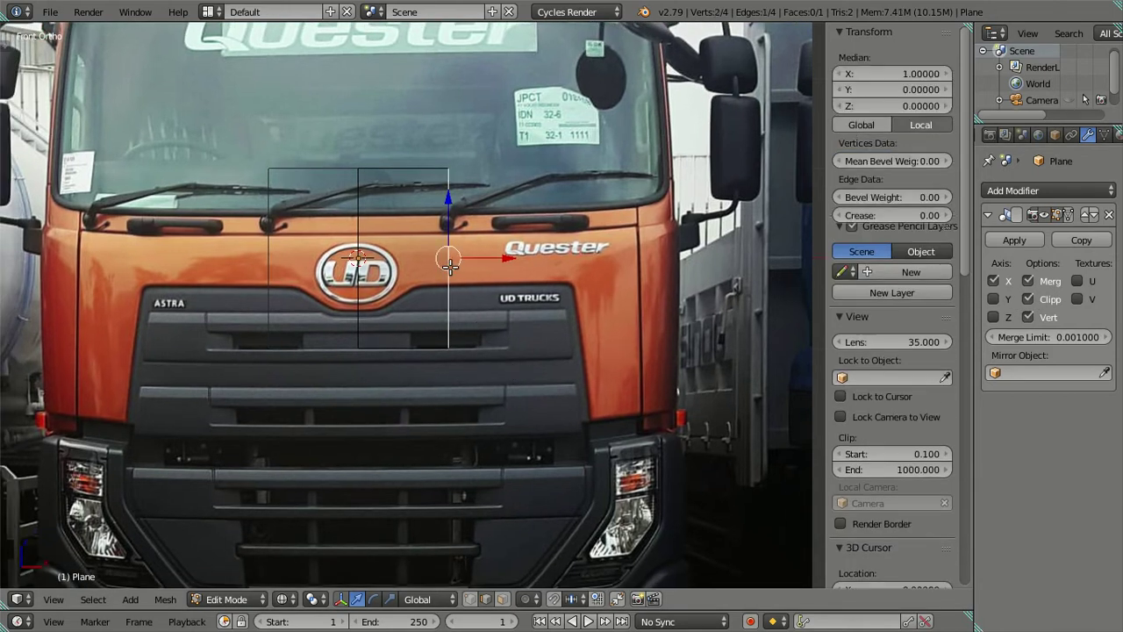
pyautogui.scroll(2, 449, 265)
pyautogui.scroll(-1, 513, 238)
pyautogui.keyDown('shift'); pyautogui.moveTo(513, 238); pyautogui.dragTo(565, 268, button='middle'); pyautogui.keyUp('shift')
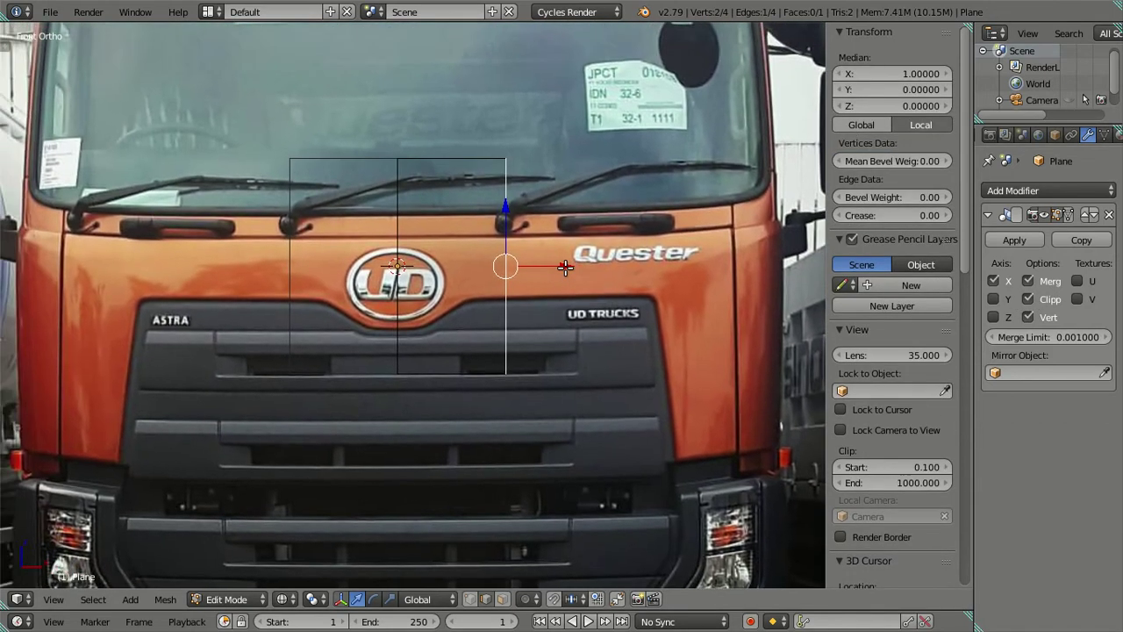
pyautogui.press('n')
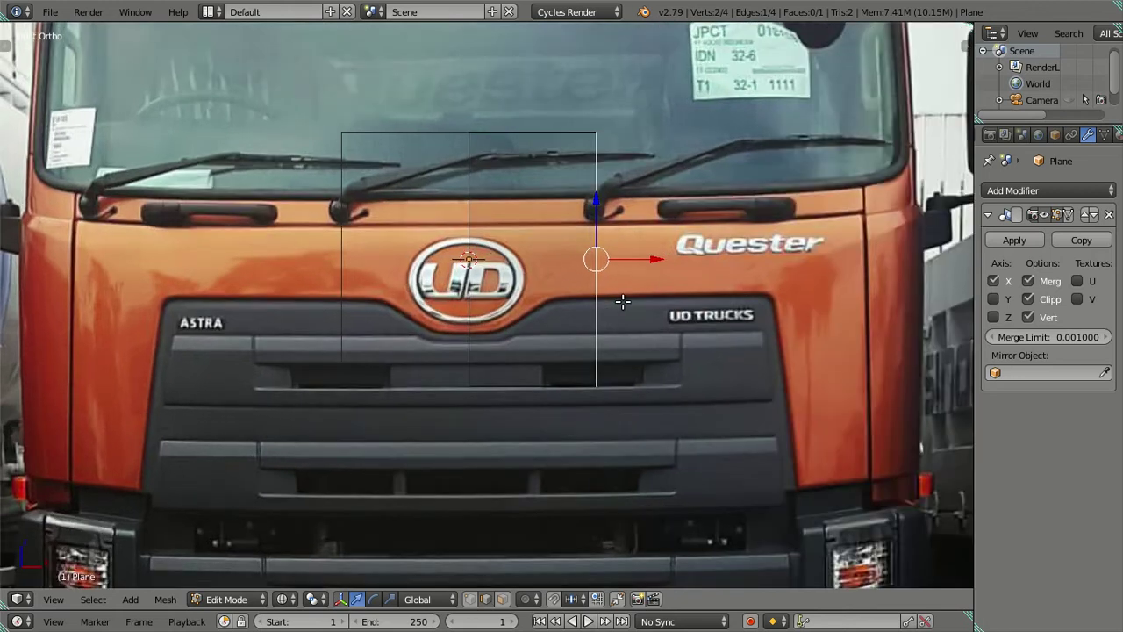
pyautogui.press('g')
pyautogui.press('x')
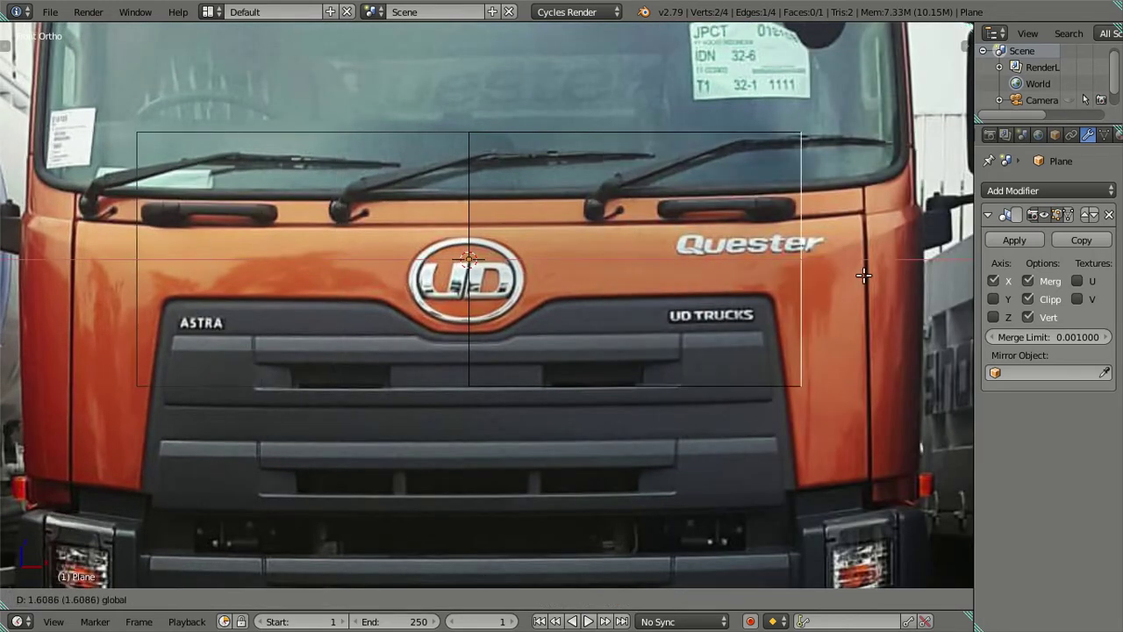
pyautogui.click(908, 285)
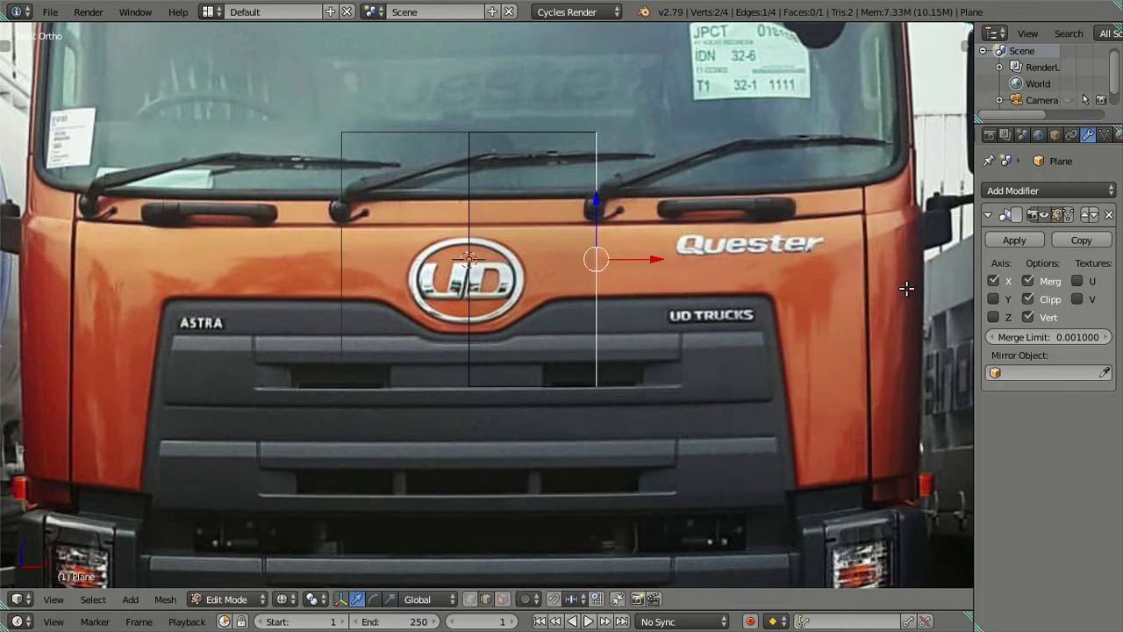
pyautogui.scroll(-7, 813, 275)
pyautogui.scroll(-2, 614, 386)
# Raise the plane's top edge to the windshield's top.
pyautogui.press('a')
pyautogui.scroll(1, 495, 390)
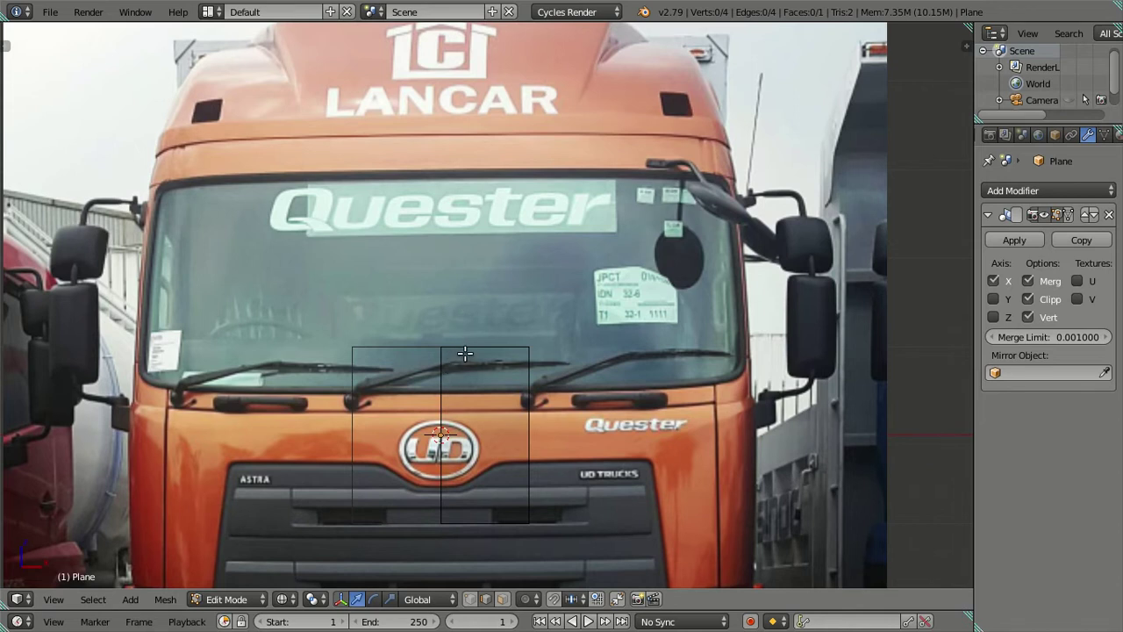
pyautogui.keyDown('shift'); pyautogui.moveTo(465, 354); pyautogui.dragTo(470, 331, button='middle'); pyautogui.keyUp('shift')
pyautogui.rightClick(482, 325)
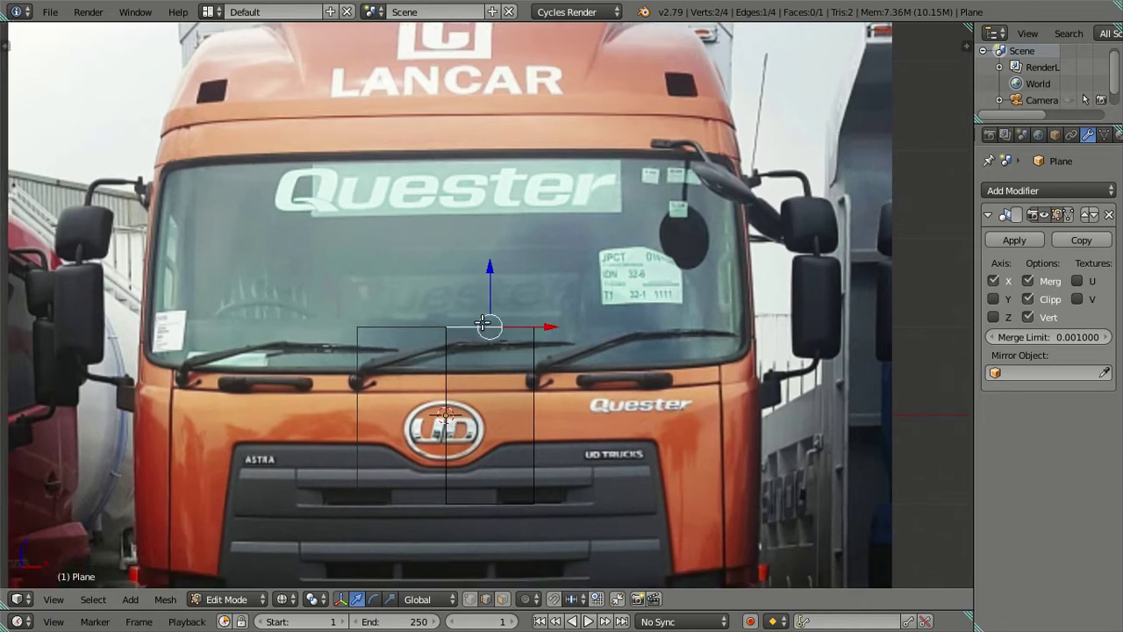
pyautogui.moveTo(489, 279); pyautogui.dragTo(506, 87)
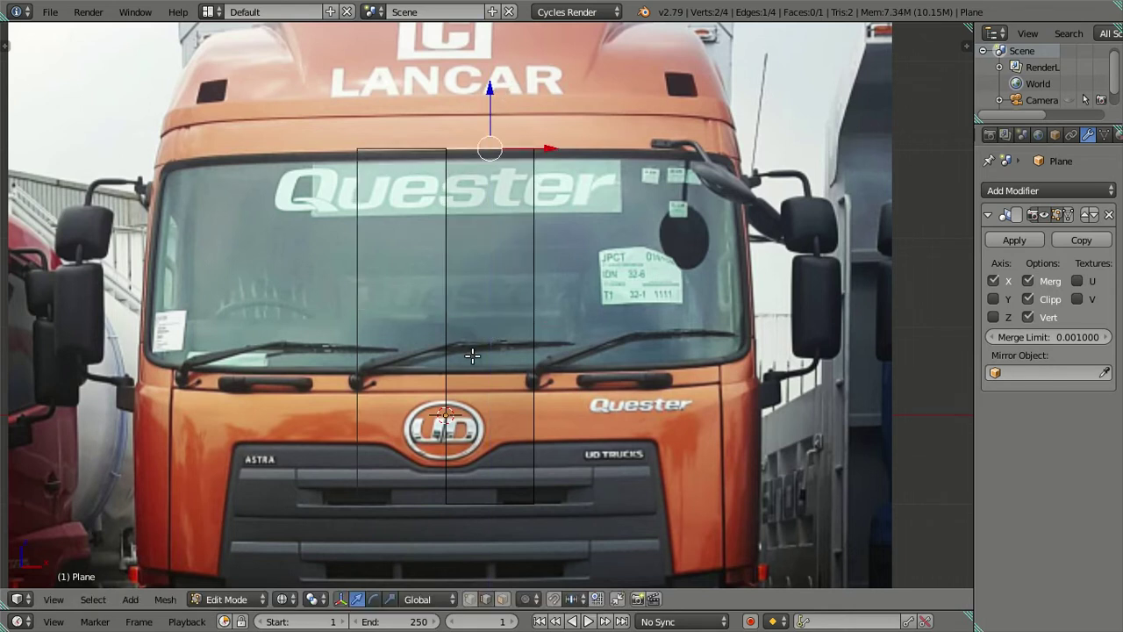
# Raise the plane's bottom edge to the windshield's lower frame.
pyautogui.scroll(2, 478, 377)
pyautogui.keyDown('shift'); pyautogui.moveTo(504, 476); pyautogui.dragTo(499, 313, button='middle'); pyautogui.keyUp('shift')
pyautogui.rightClick(486, 389)
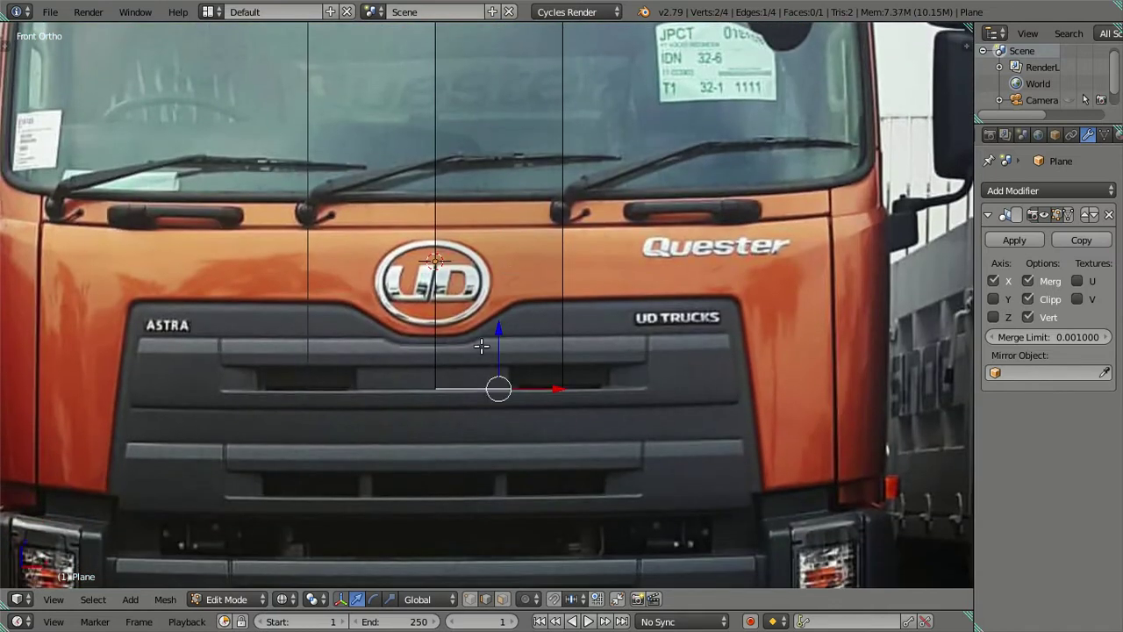
pyautogui.moveTo(493, 337); pyautogui.dragTo(542, 143)
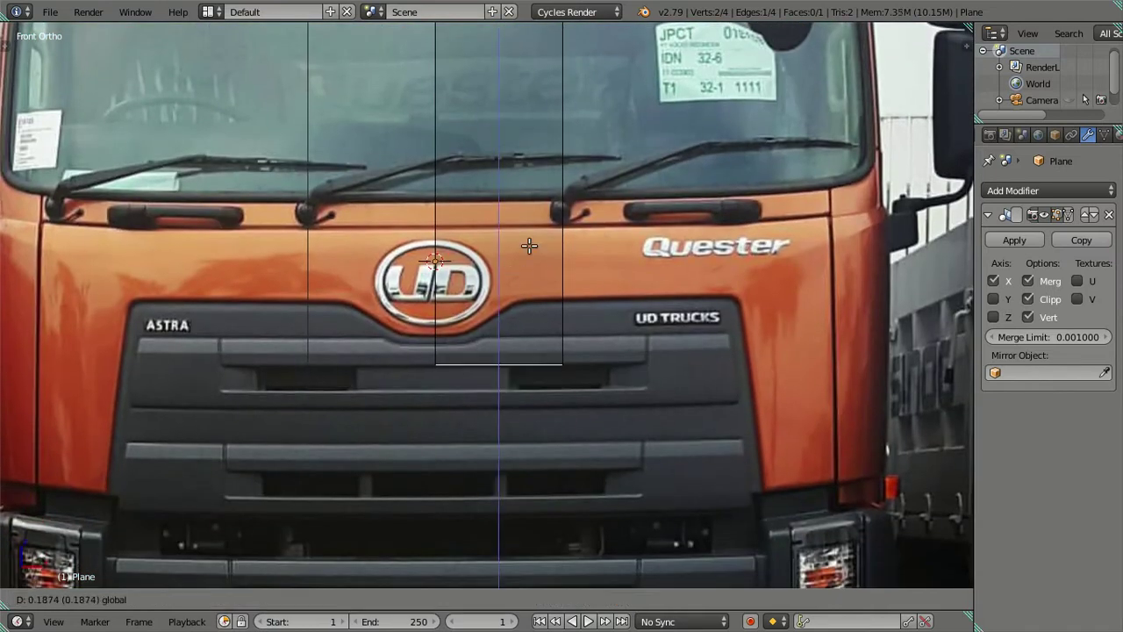
pyautogui.click(542, 143)
# Reselect the plane's top edge at the windshield top after cancelling a trial move.
pyautogui.keyDown('shift'); pyautogui.moveTo(542, 143); pyautogui.dragTo(539, 275, button='middle'); pyautogui.keyUp('shift')
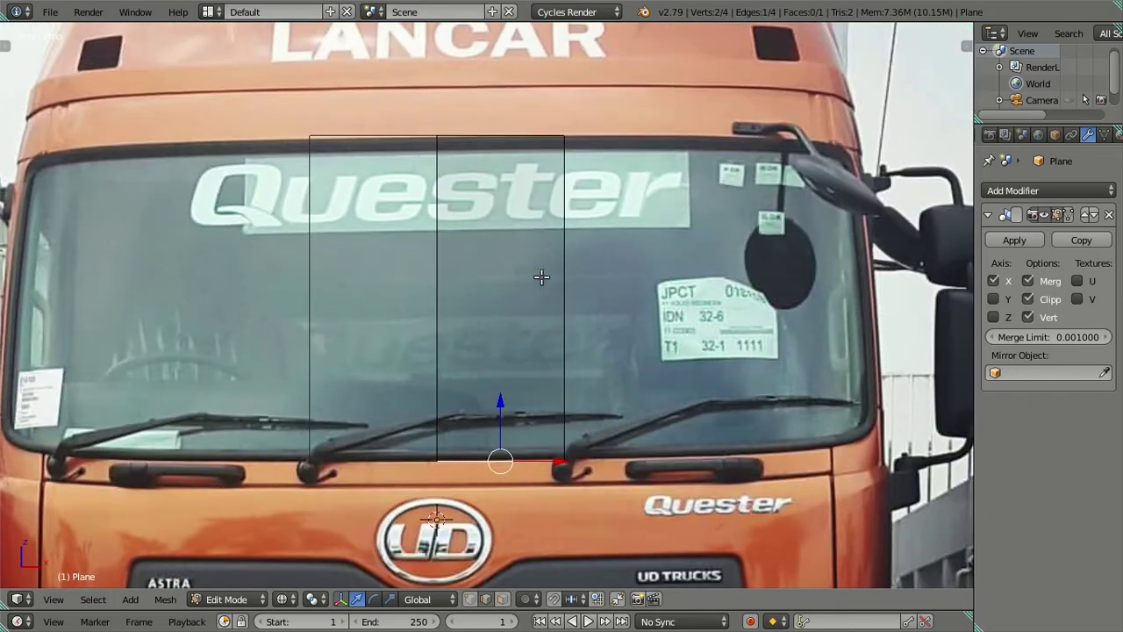
pyautogui.scroll(1, 485, 150)
pyautogui.keyDown('shift'); pyautogui.moveTo(483, 150); pyautogui.dragTo(504, 168, button='middle'); pyautogui.keyUp('shift')
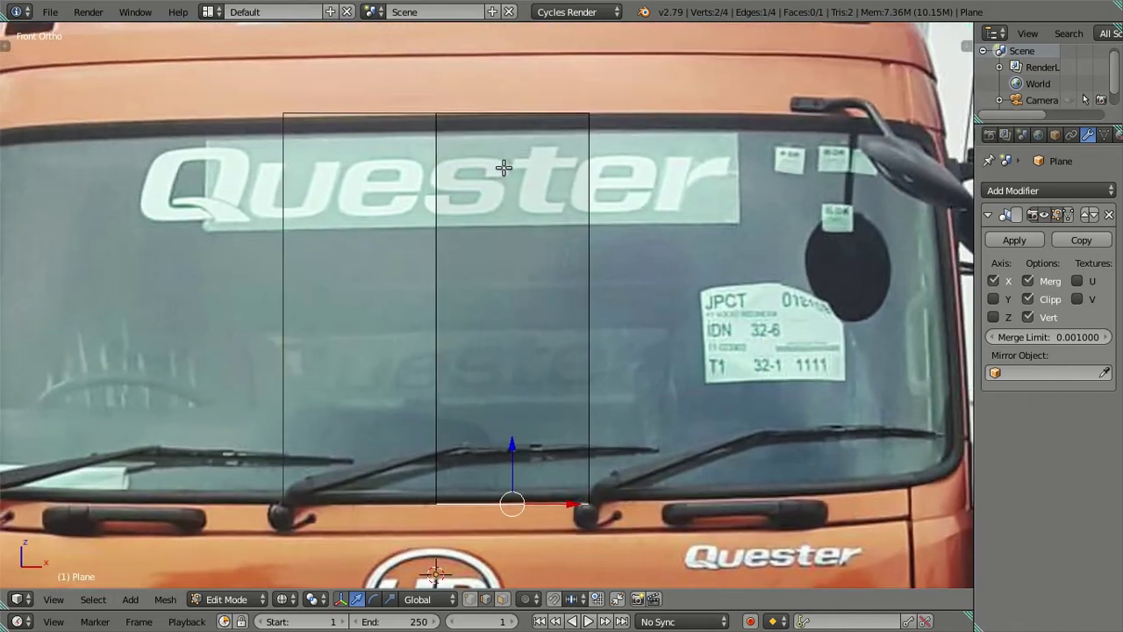
pyautogui.press('a')
pyautogui.rightClick(518, 115)
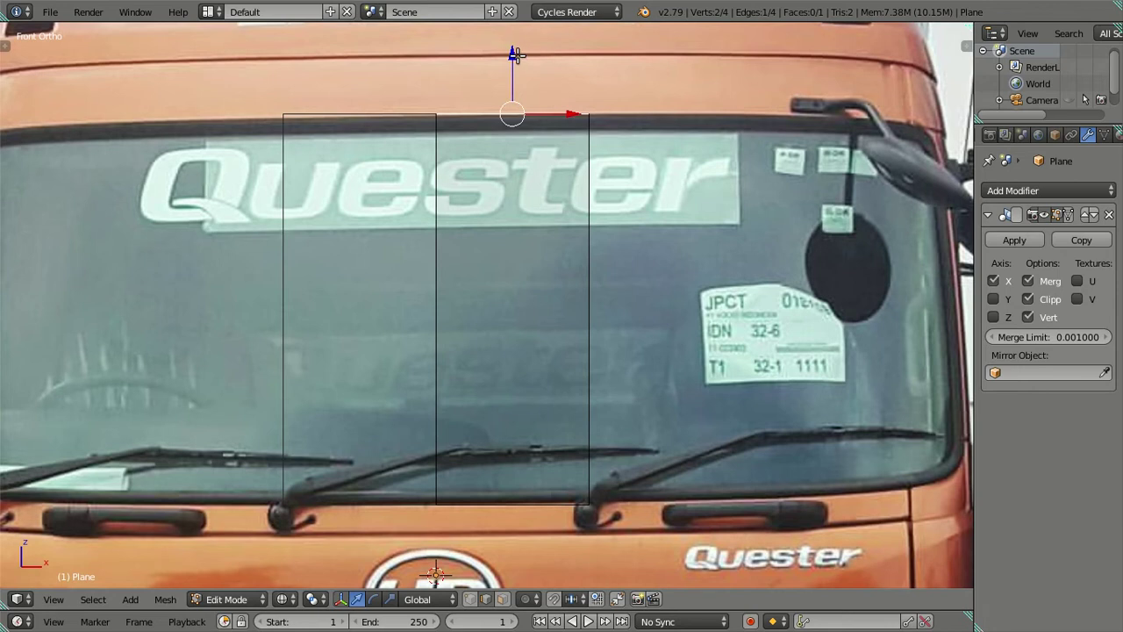
pyautogui.moveTo(516, 54); pyautogui.dragTo(517, 55)
pyautogui.press('a')
pyautogui.keyDown('shift'); pyautogui.moveTo(659, 158); pyautogui.dragTo(493, 193, button='middle'); pyautogui.keyUp('shift')
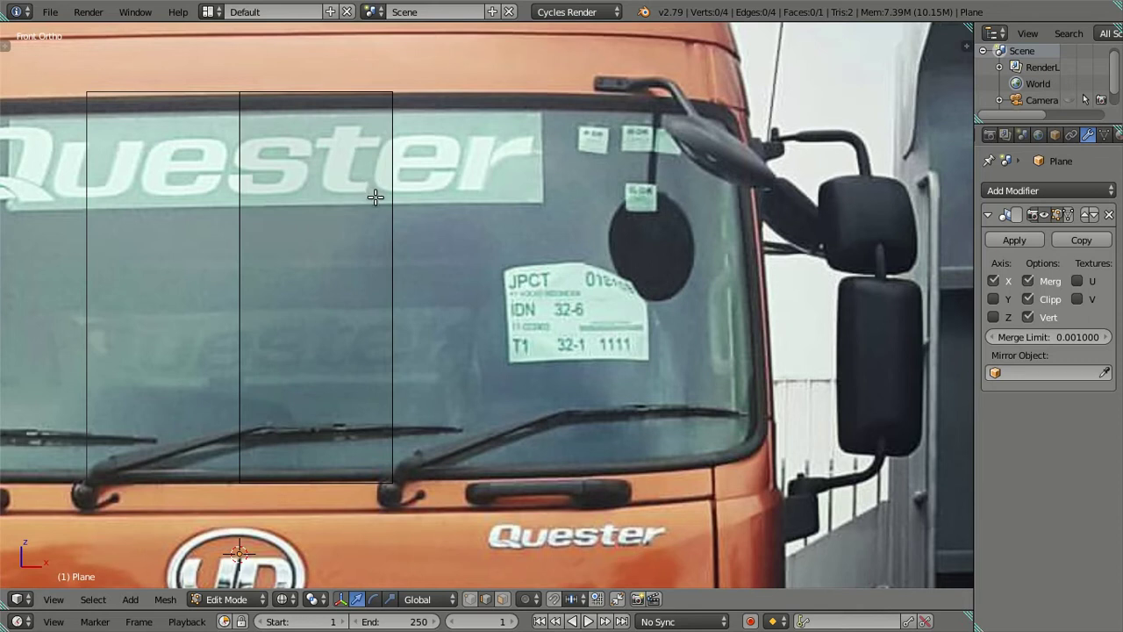
pyautogui.rightClick(286, 84)
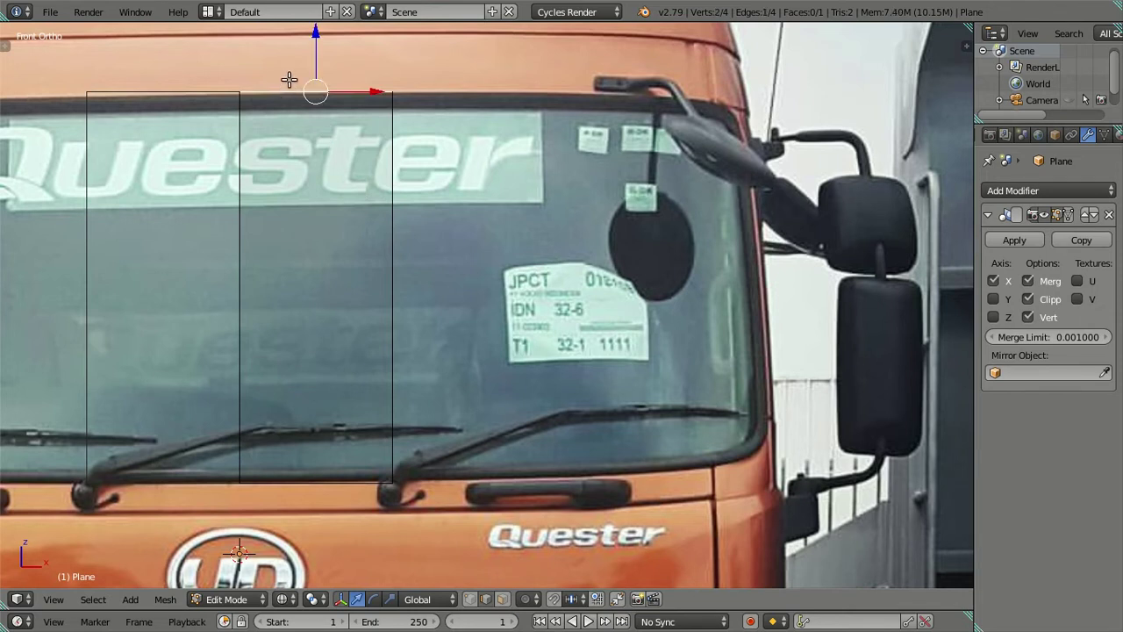
# Start a horizontal loop cut on the half-plane and increase it to 27 cuts.
pyautogui.moveTo(314, 33); pyautogui.dragTo(326, 40)
pyautogui.rightClick(328, 42)
pyautogui.hotkey('ctrl', 'r')
pyautogui.scroll(4, 415, 257)
pyautogui.scroll(3, 416, 257)
pyautogui.scroll(3, 415, 257)
pyautogui.scroll(4, 415, 257)
pyautogui.scroll(3, 416, 257)
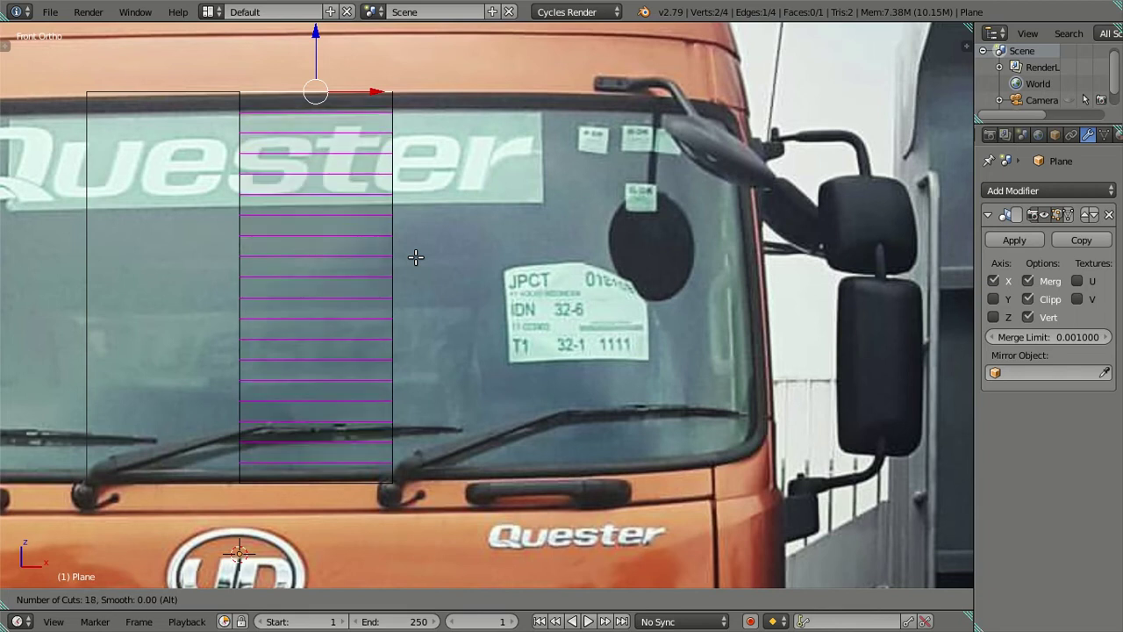
pyautogui.scroll(1, 415, 257)
pyautogui.scroll(2, 415, 257)
pyautogui.scroll(1, 416, 257)
pyautogui.scroll(2, 416, 257)
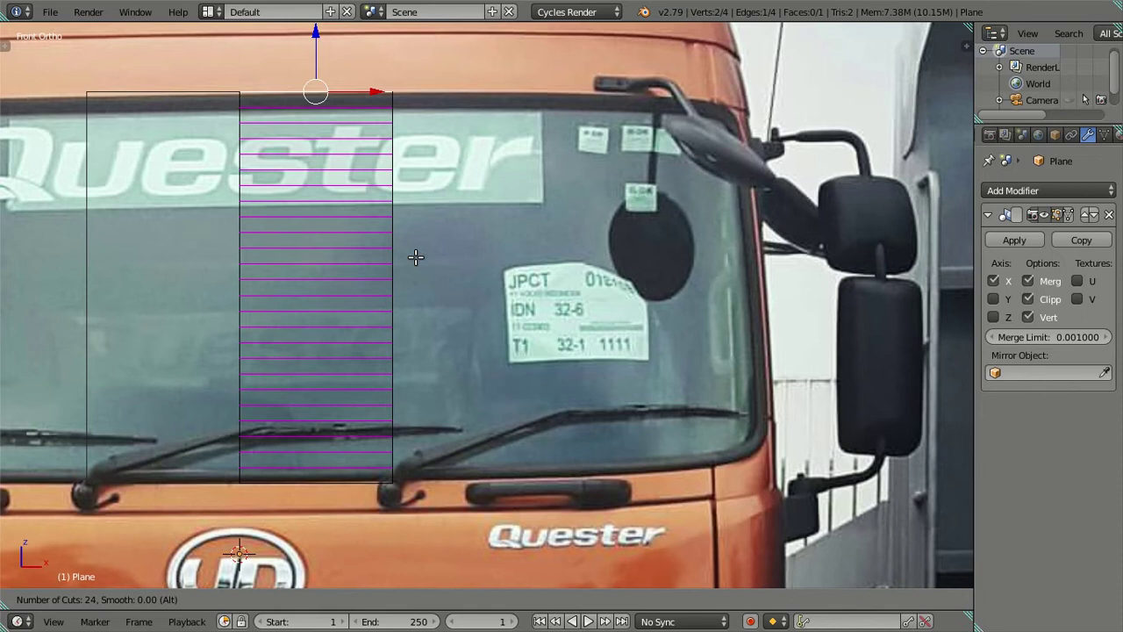
pyautogui.scroll(1, 416, 257)
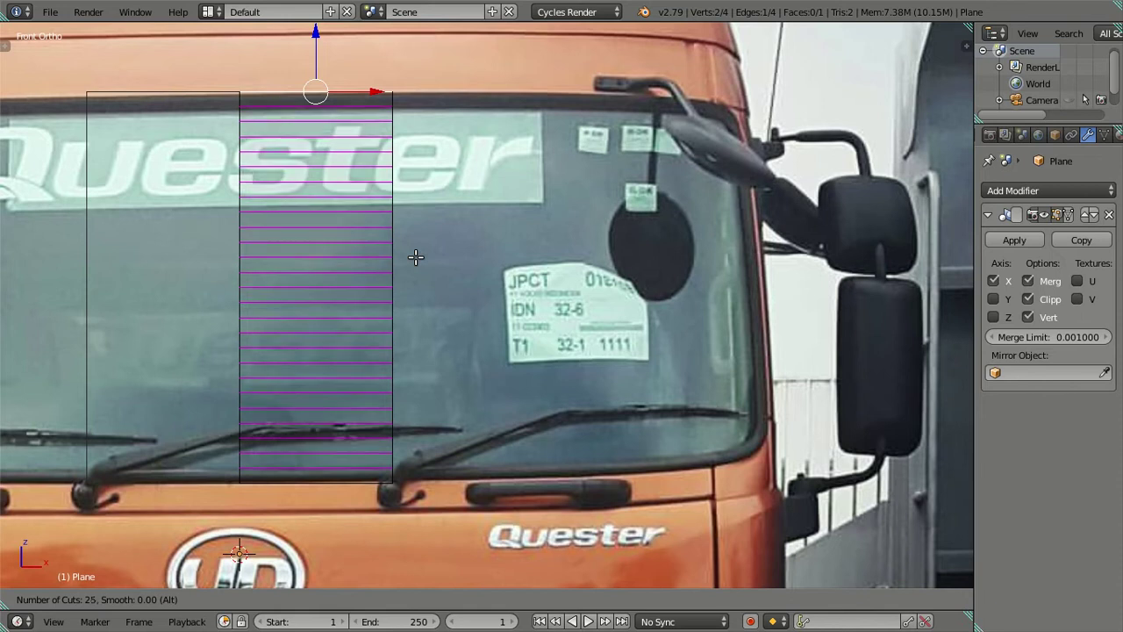
pyautogui.scroll(1, 415, 257)
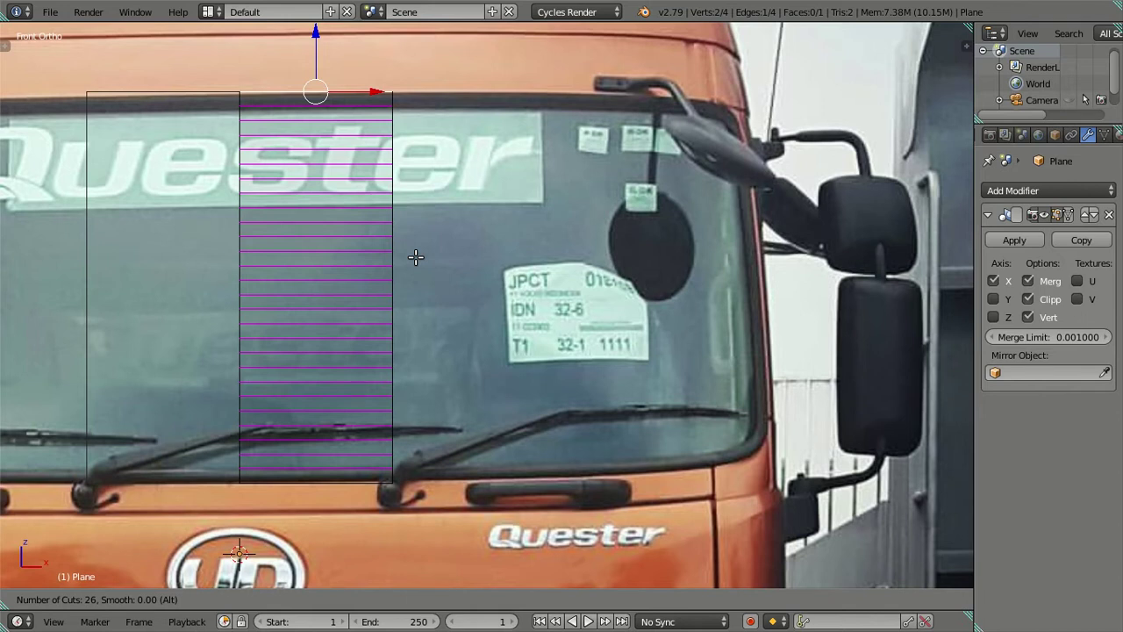
pyautogui.scroll(1, 416, 257)
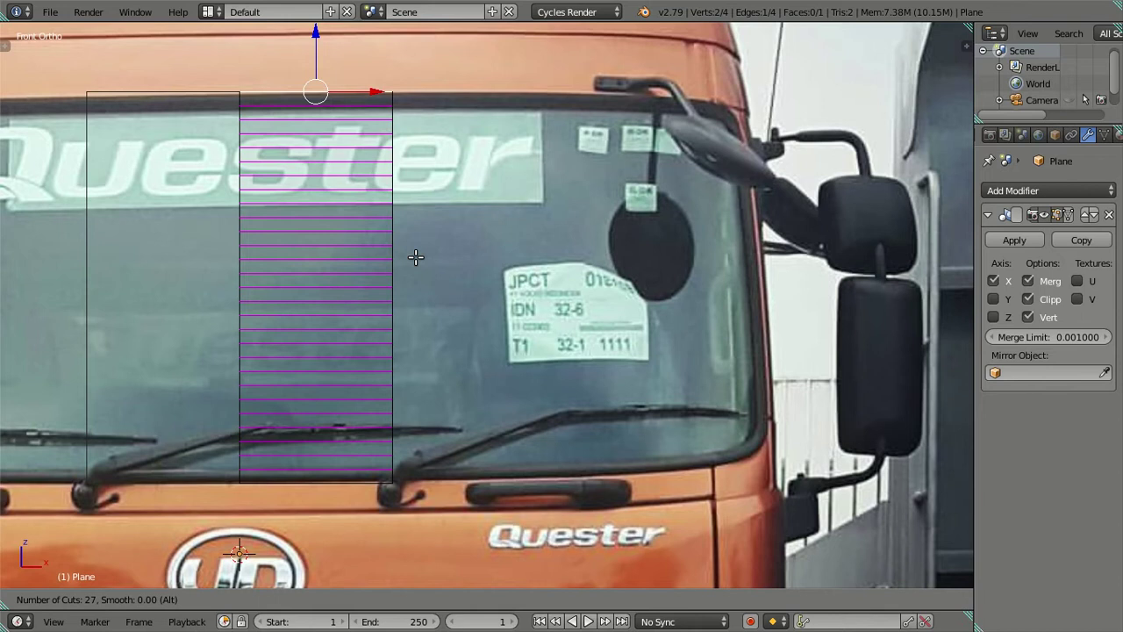
# Place the 27 cuts, keep the top and bottom loops, and dissolve the inner edges.
pyautogui.click(415, 257)
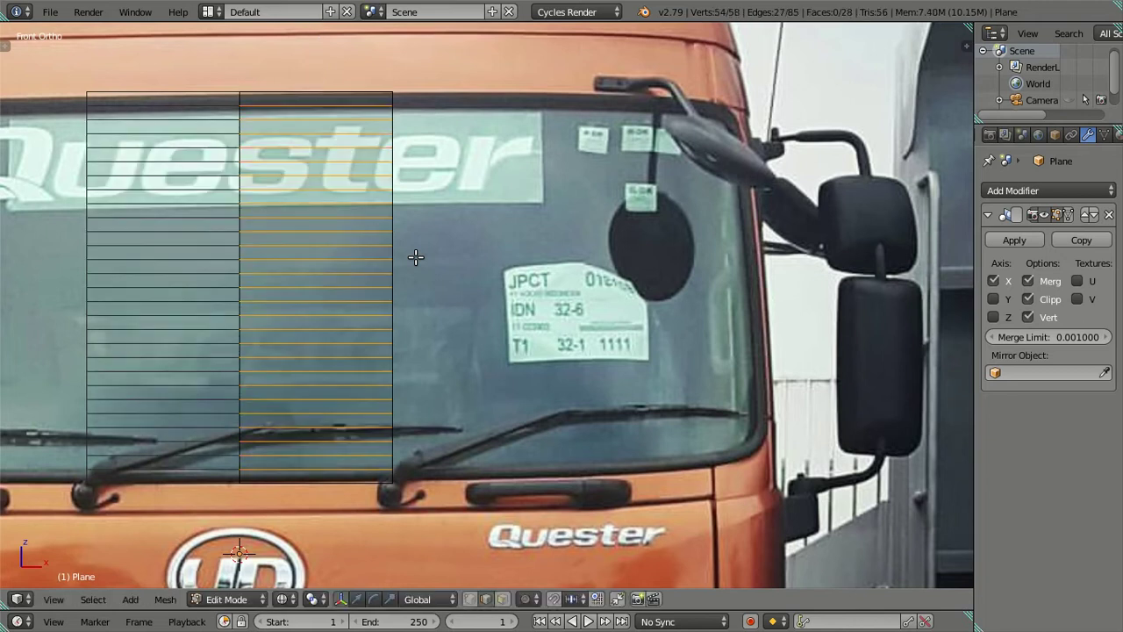
pyautogui.keyDown('shift'); pyautogui.rightClick(306, 102); pyautogui.keyUp('shift')
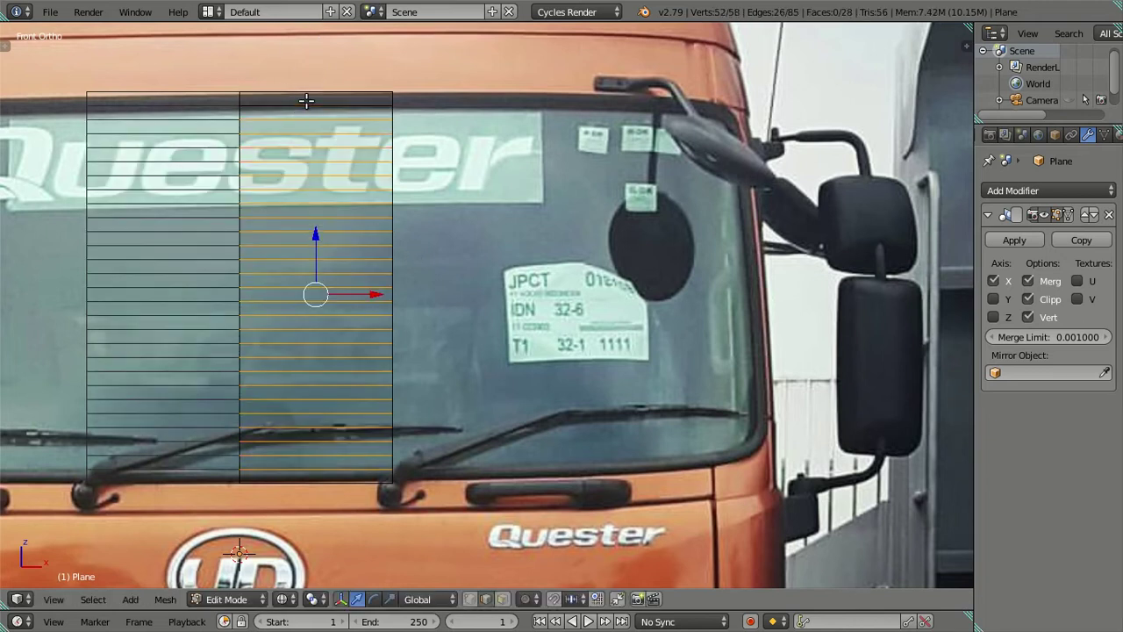
pyautogui.keyDown('shift'); pyautogui.rightClick(316, 463); pyautogui.keyUp('shift')
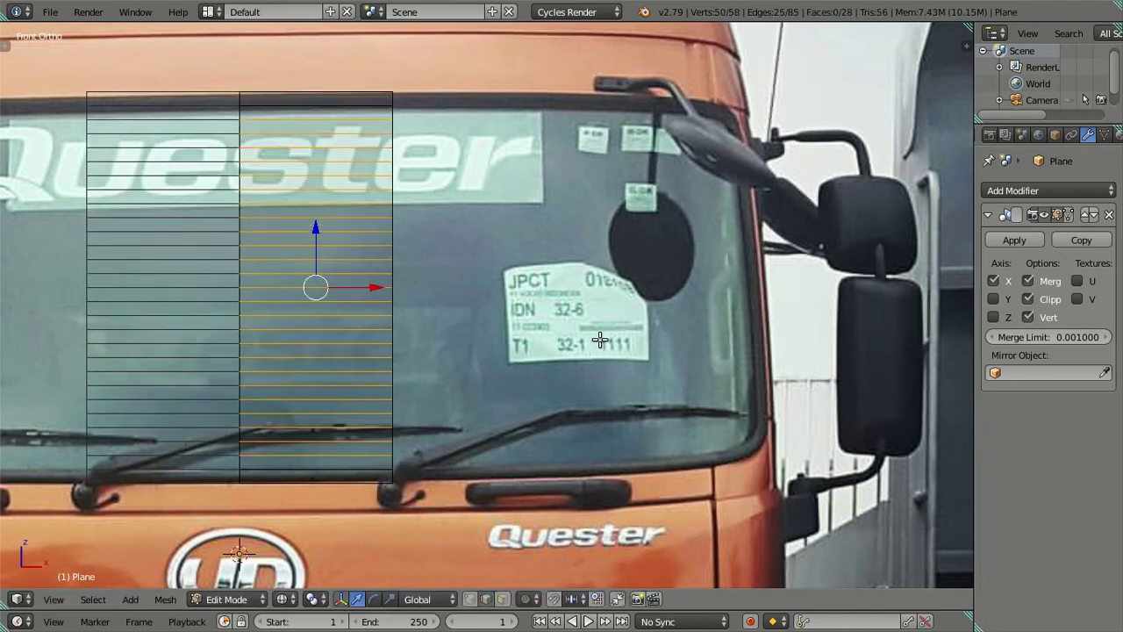
pyautogui.press('x')
pyautogui.click(595, 412)
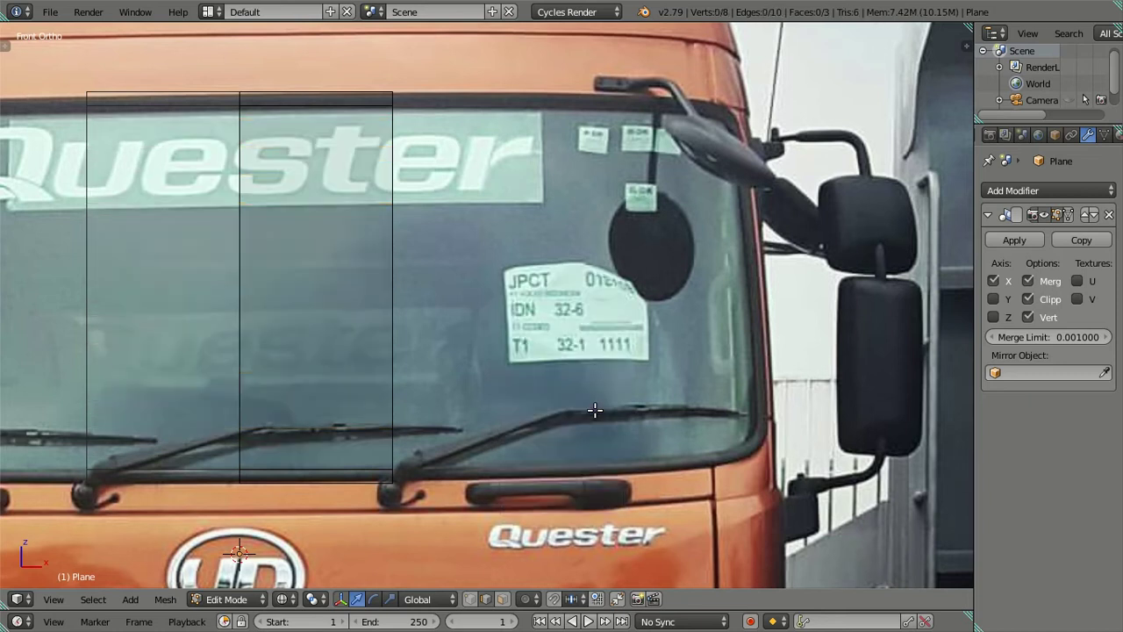
# Select the plane's outer vertical edge in wireframe and switch to the right side view.
pyautogui.press('z')
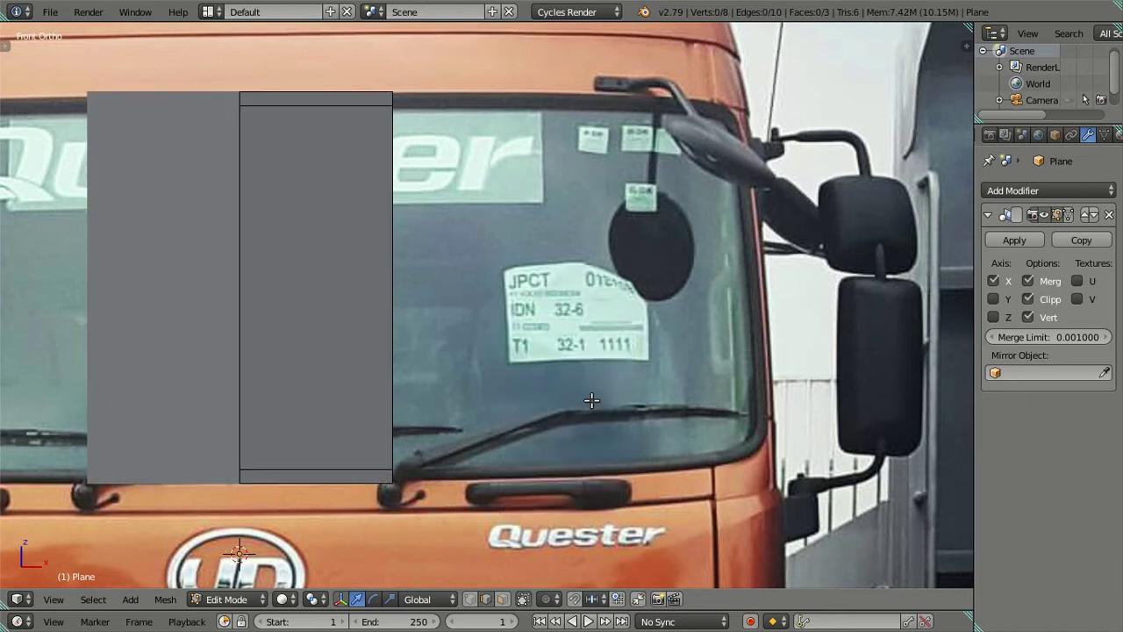
pyautogui.press('z')
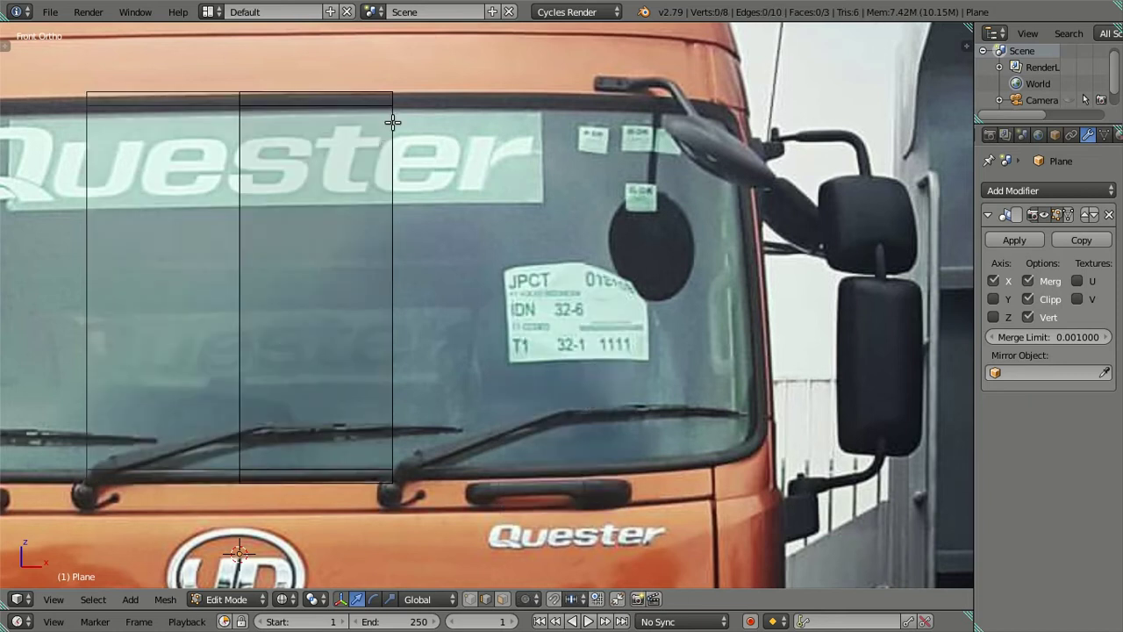
pyautogui.rightClick(406, 223)
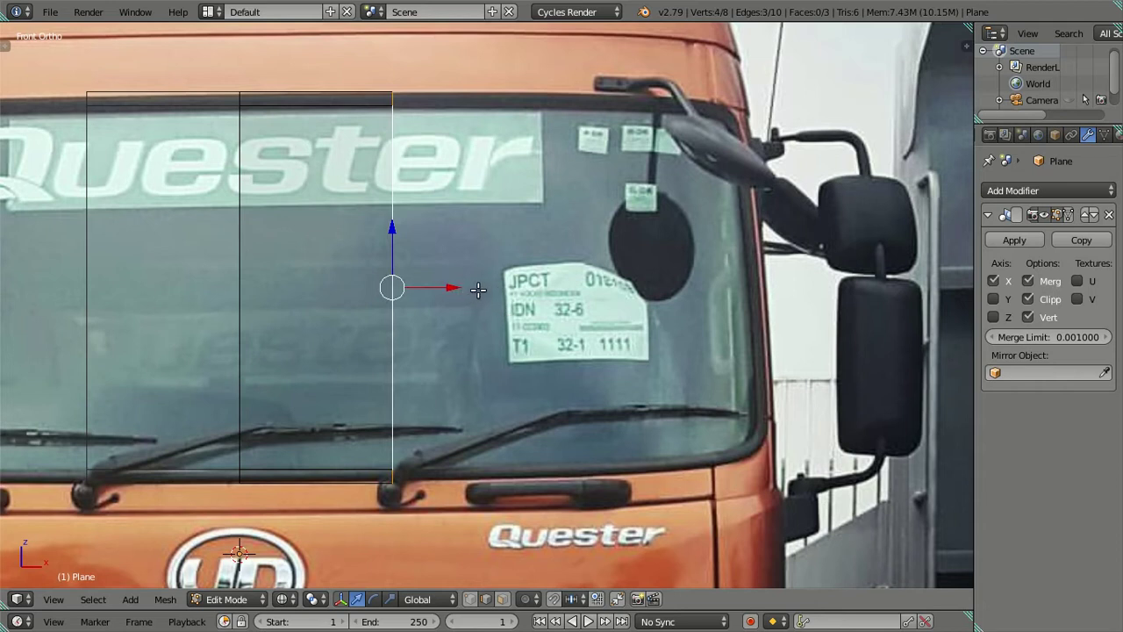
pyautogui.press('KP_3')
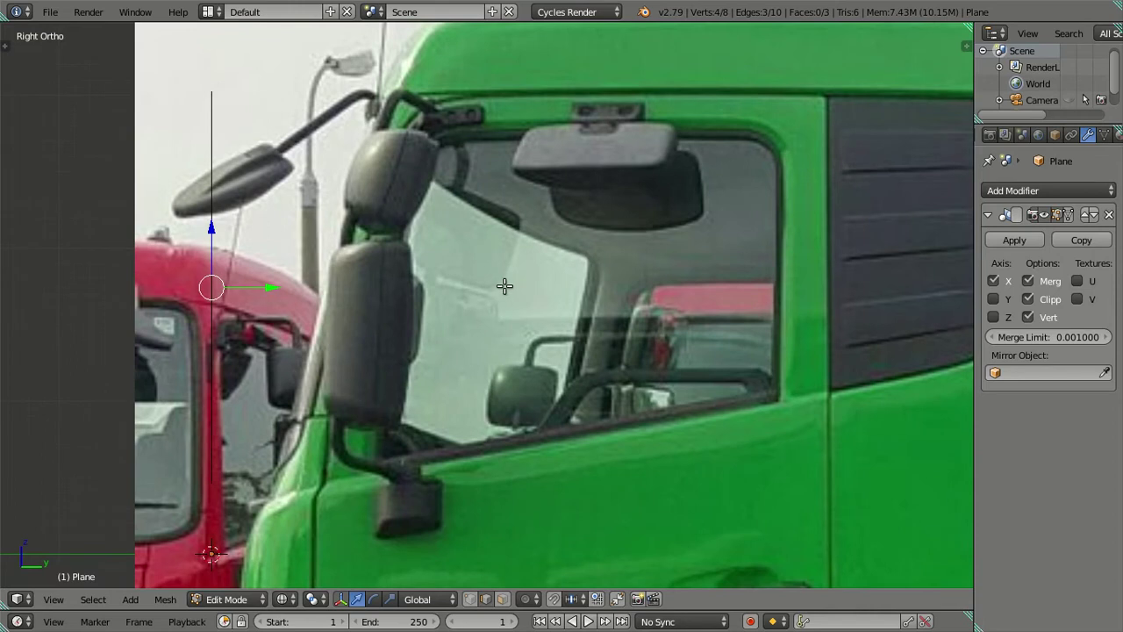
# Undo the dissolve and loop cuts to get back a single plain face.
pyautogui.scroll(-1, 504, 285)
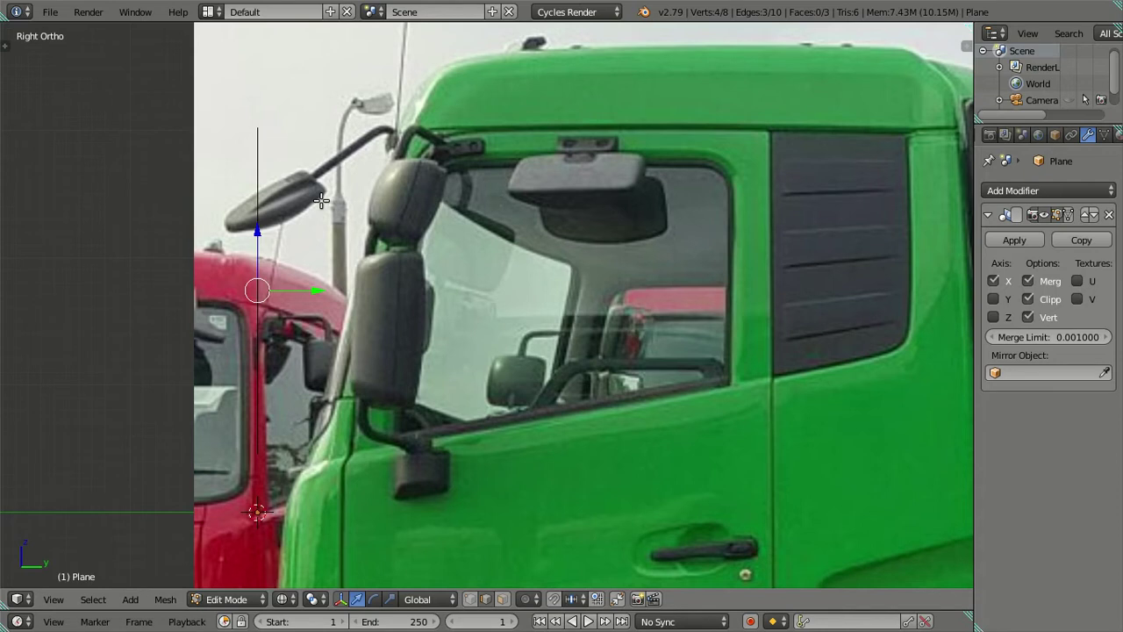
pyautogui.moveTo(325, 301); pyautogui.dragTo(436, 307, button='middle')
pyautogui.press('z')
pyautogui.hotkey('ctrl', 'z')
pyautogui.hotkey('ctrl', 'z')
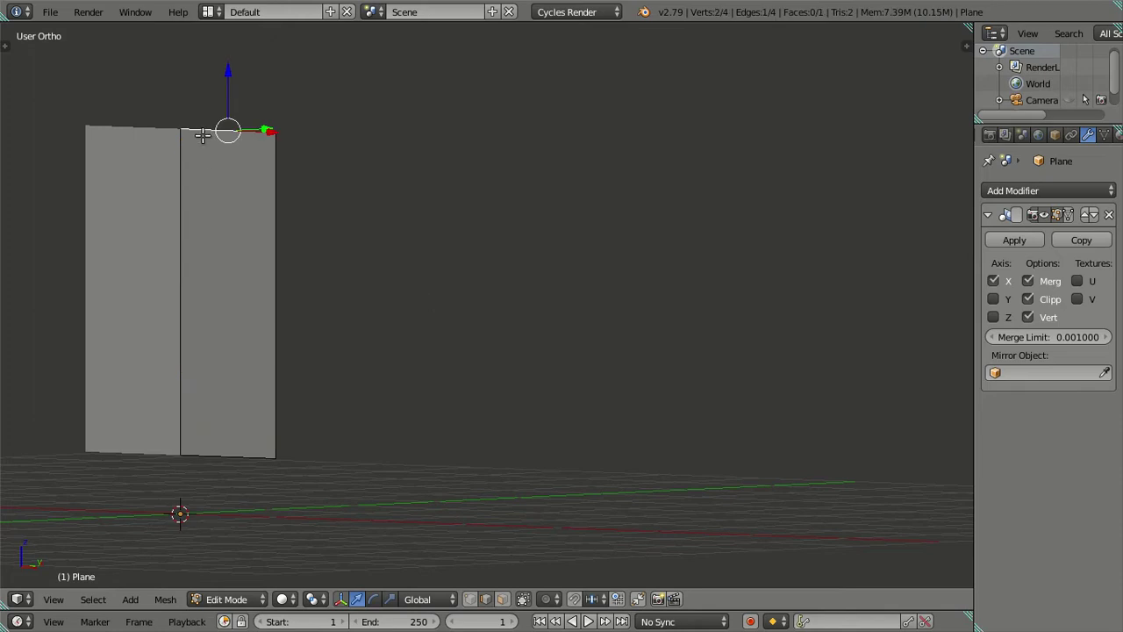
# Move the whole plane along Y onto the side-view windshield.
pyautogui.rightClick(284, 257)
pyautogui.press('a')
pyautogui.press('KP_3')
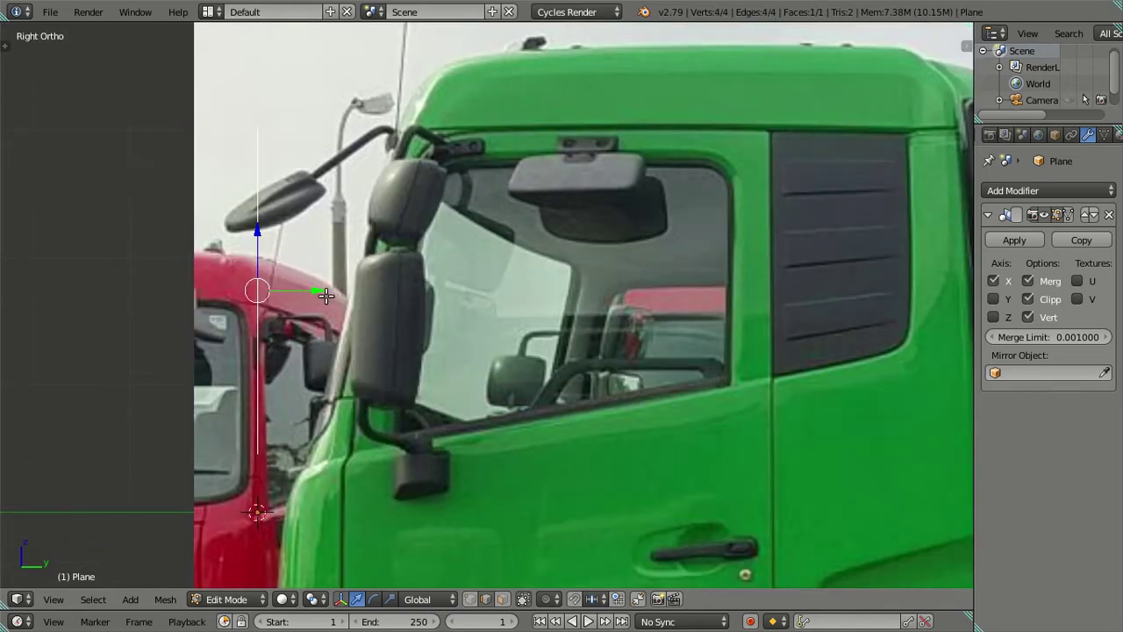
pyautogui.press('g')
pyautogui.press('y')
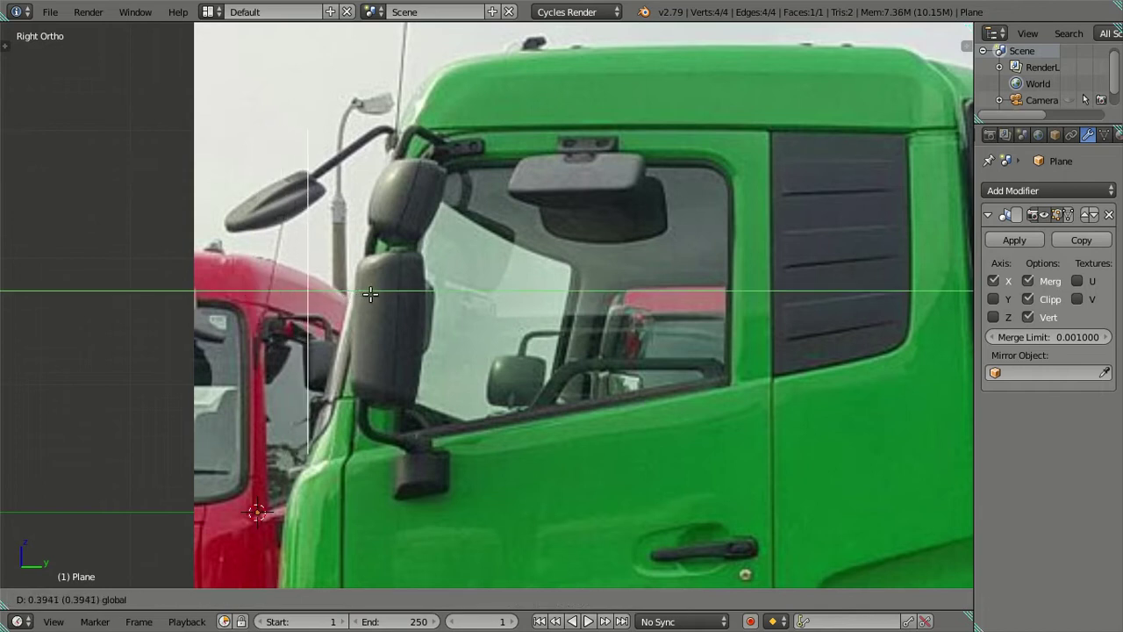
pyautogui.click(370, 293)
# Slide the plane's top edge back along Y to follow the windshield's slant.
pyautogui.moveTo(371, 293); pyautogui.dragTo(243, 138, button='middle')
pyautogui.rightClick(260, 125)
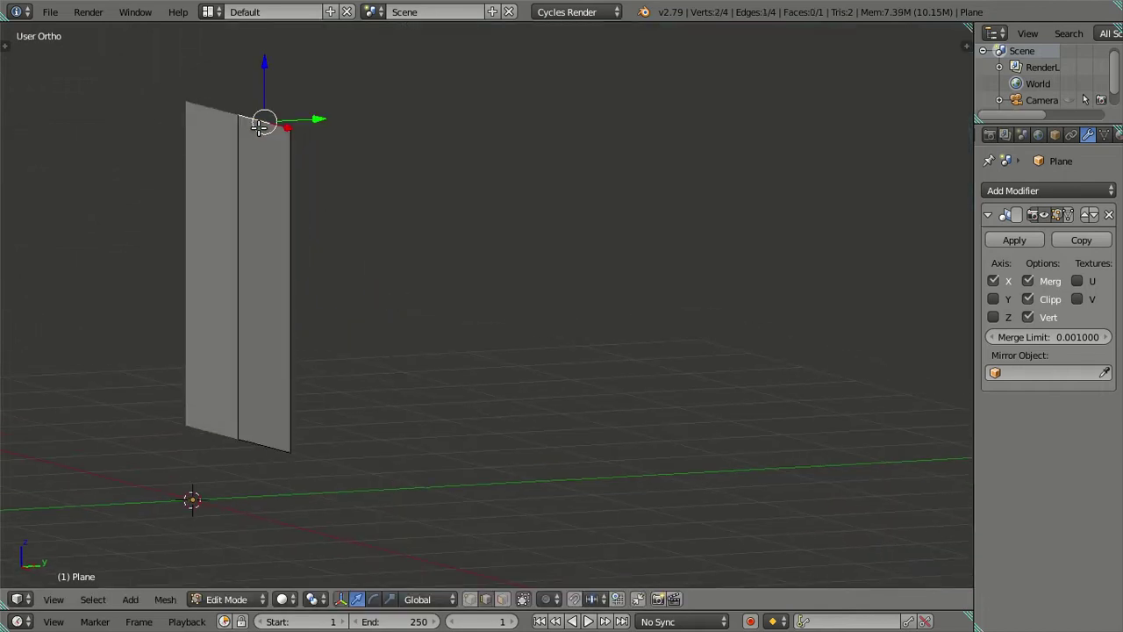
pyautogui.press('KP_3')
pyautogui.scroll(2, 325, 141)
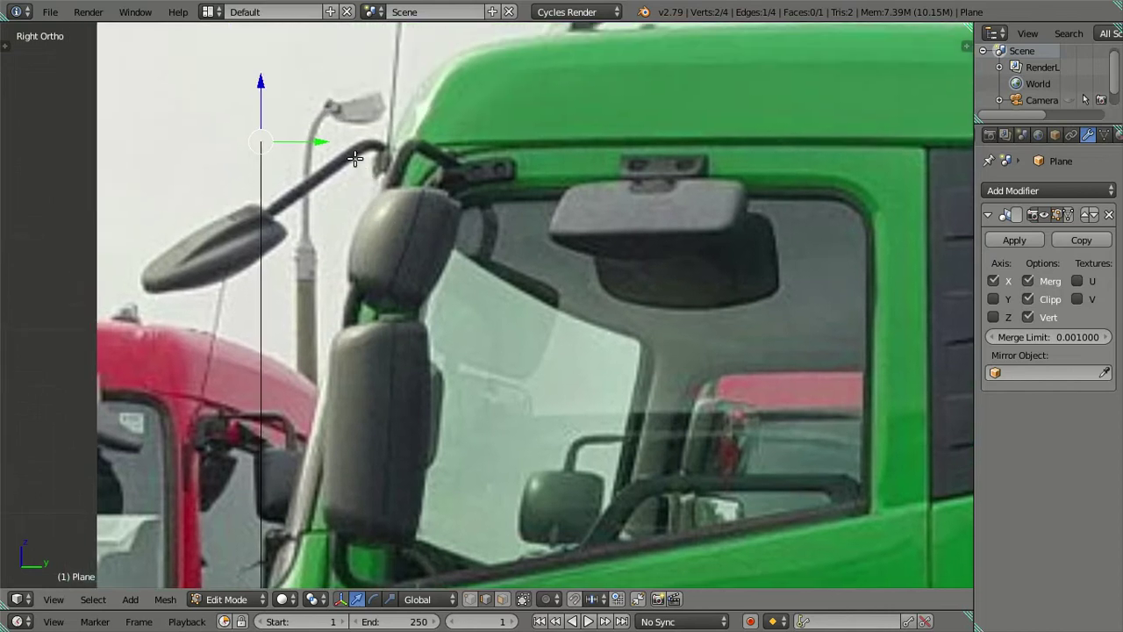
pyautogui.press('g')
pyautogui.press('y')
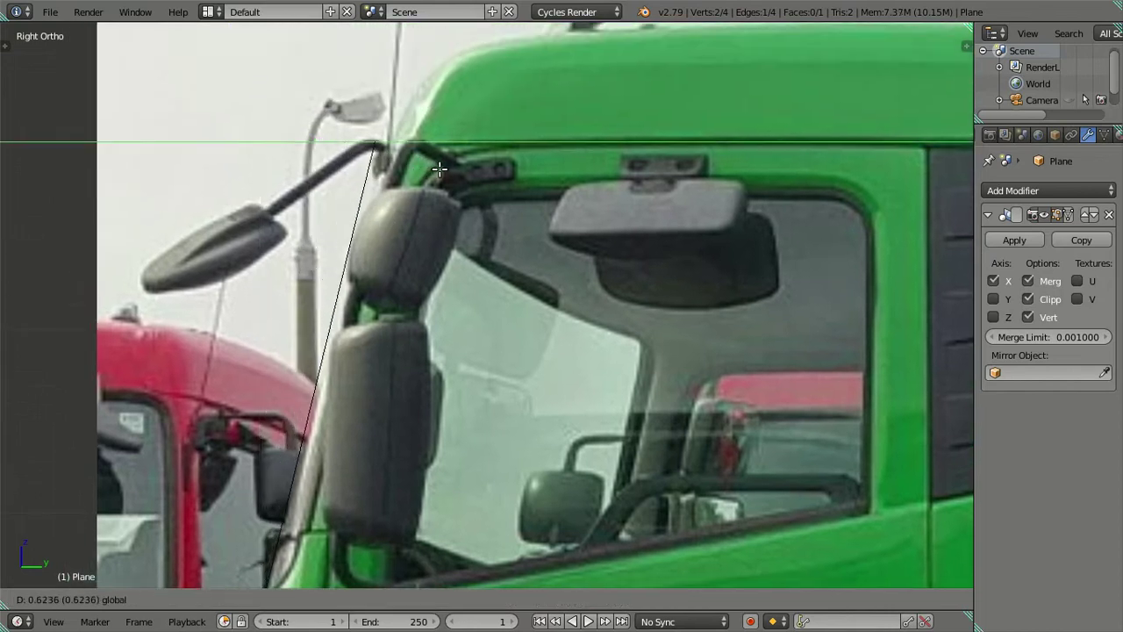
pyautogui.click(447, 170)
pyautogui.keyDown('shift'); pyautogui.moveTo(437, 214); pyautogui.dragTo(456, 170, button='middle'); pyautogui.keyUp('shift')
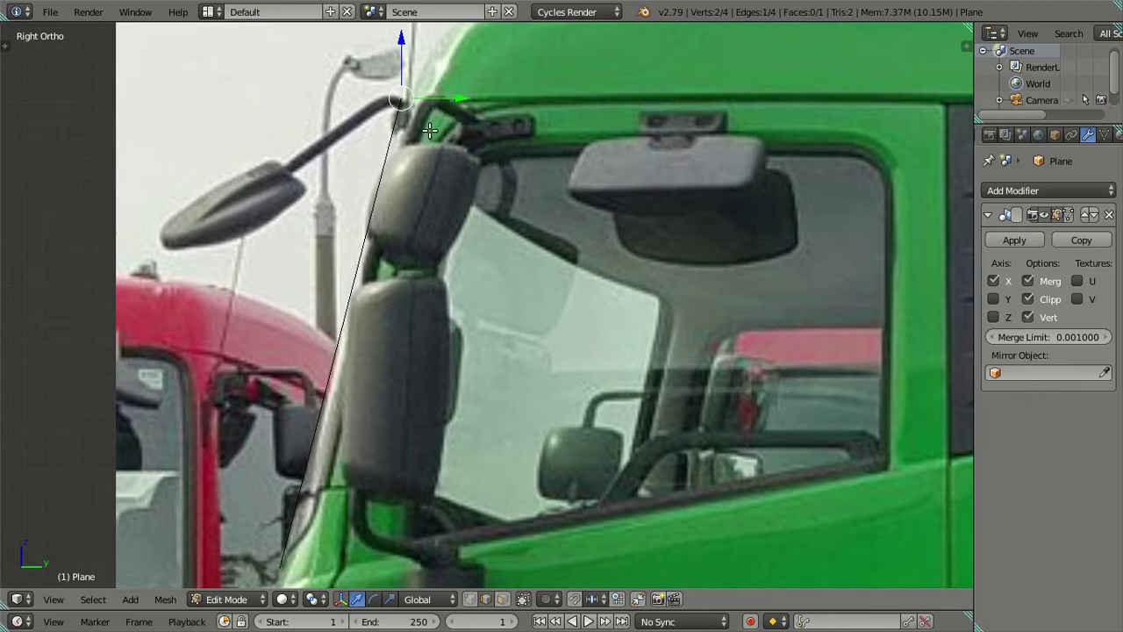
pyautogui.scroll(-2, 369, 178)
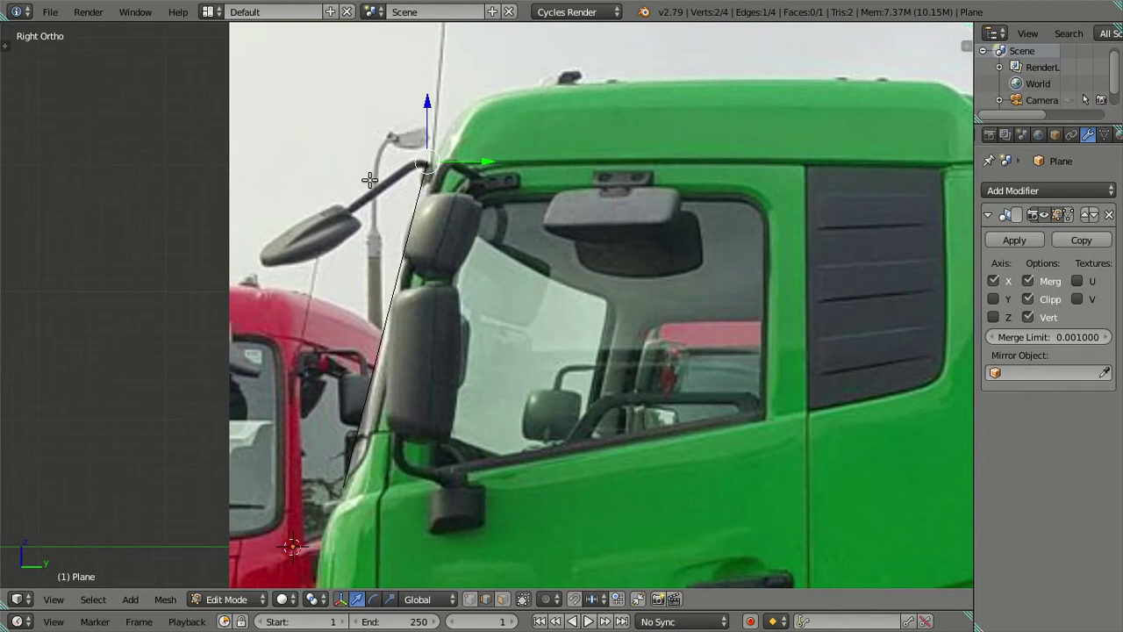
pyautogui.scroll(-1, 369, 179)
pyautogui.press('a')
pyautogui.press('KP_1')
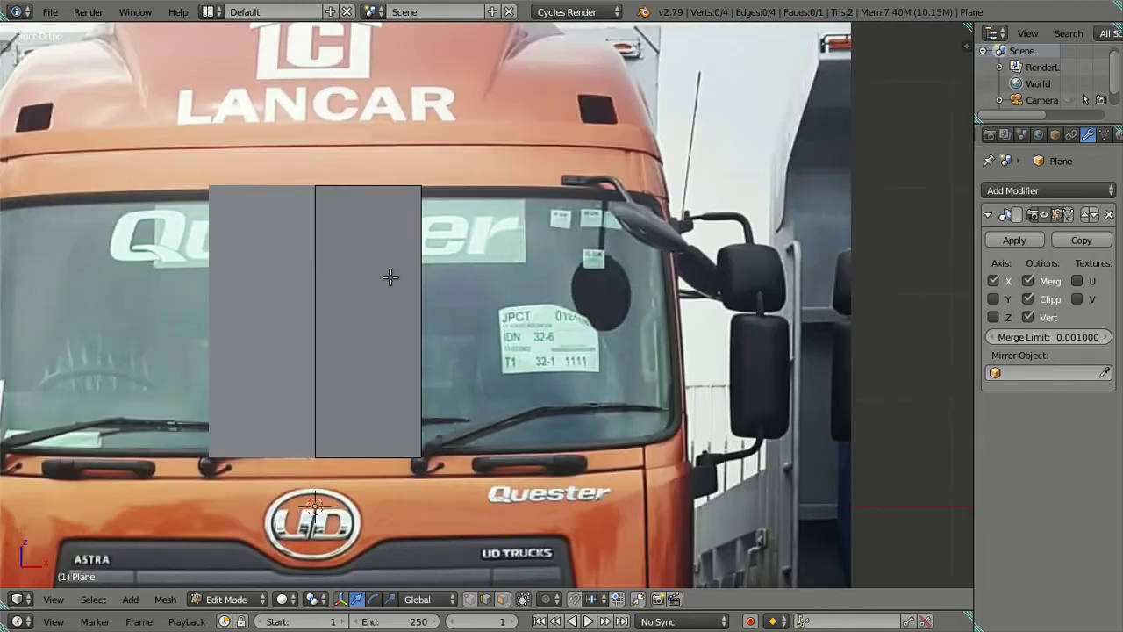
# Add about 27 horizontal loop cuts across the plane again.
pyautogui.scroll(2, 389, 275)
pyautogui.keyDown('shift'); pyautogui.moveTo(414, 296); pyautogui.dragTo(453, 273, button='middle'); pyautogui.keyUp('shift')
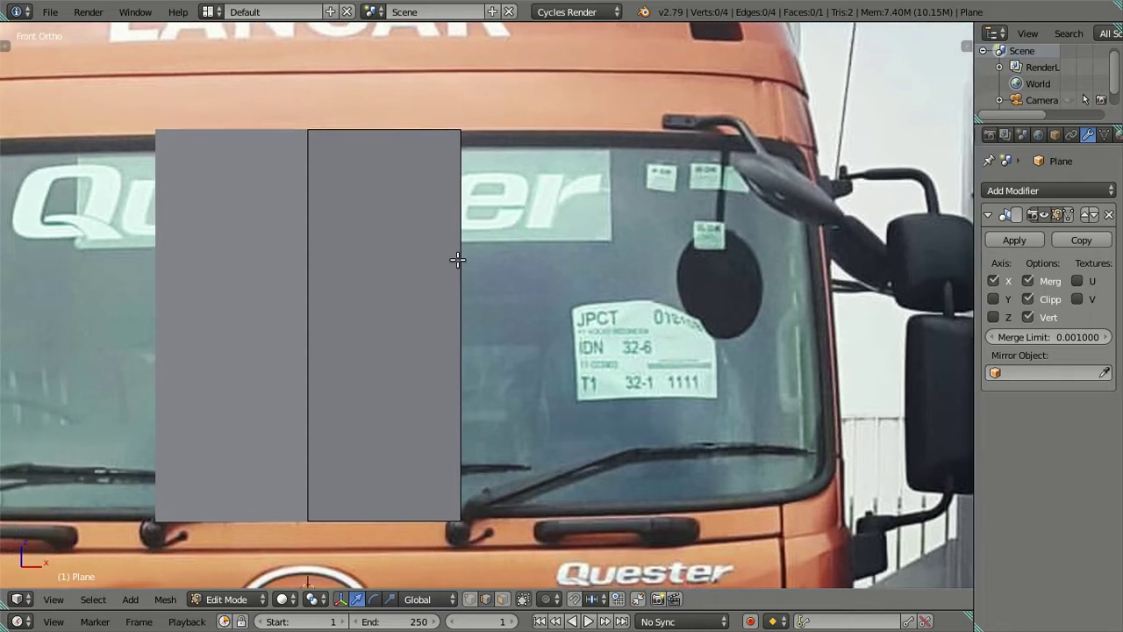
pyautogui.hotkey('ctrl', 'r')
pyautogui.scroll(1, 457, 259)
pyautogui.scroll(20, 457, 259)
pyautogui.click(457, 259)
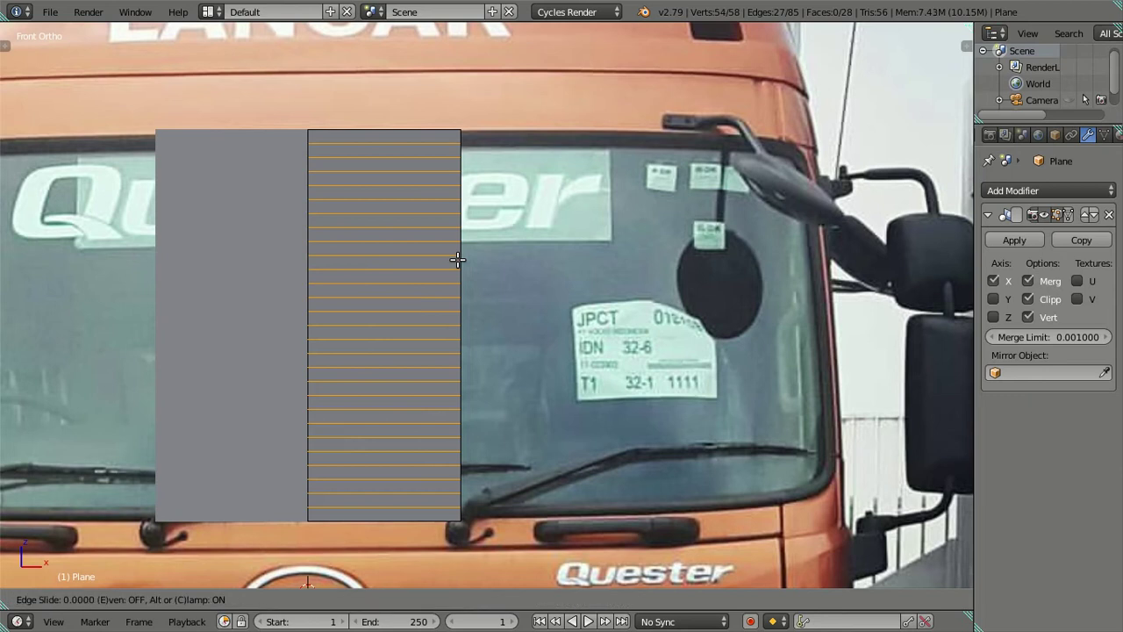
pyautogui.rightClick(457, 259)
# Keep the top and bottom cut loops and dissolve the inner cut edges.
pyautogui.keyDown('shift'); pyautogui.rightClick(413, 143); pyautogui.keyUp('shift')
pyautogui.keyDown('shift'); pyautogui.rightClick(416, 508); pyautogui.keyUp('shift')
pyautogui.press('x')
pyautogui.click(597, 469)
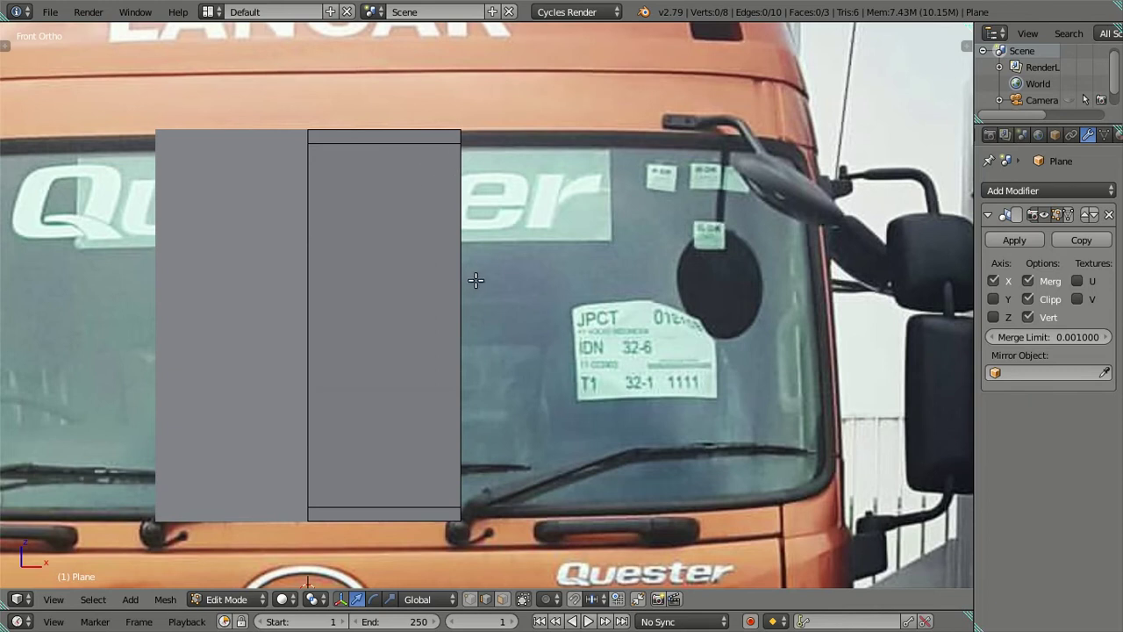
# Extrude the right-side vertex column outward toward the windshield's right edge.
pyautogui.keyDown('alt'); pyautogui.rightClick(475, 280); pyautogui.keyUp('alt')
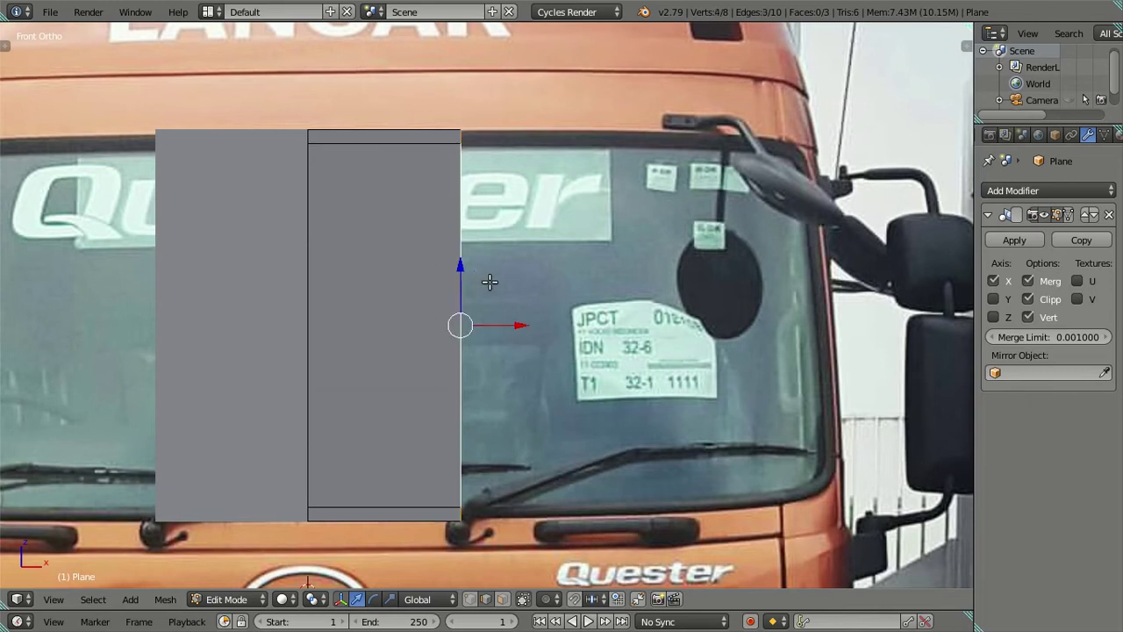
pyautogui.press('z')
pyautogui.press('e')
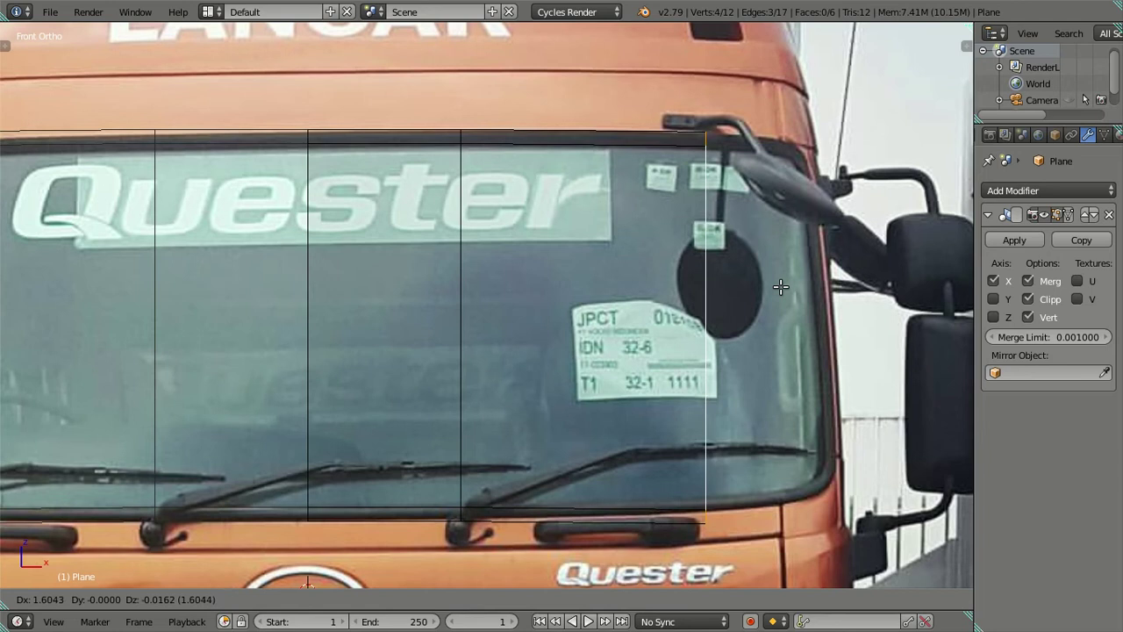
# Slide the newly extruded column right along X onto the windshield line.
pyautogui.rightClick(776, 289)
pyautogui.moveTo(518, 324); pyautogui.dragTo(717, 324)
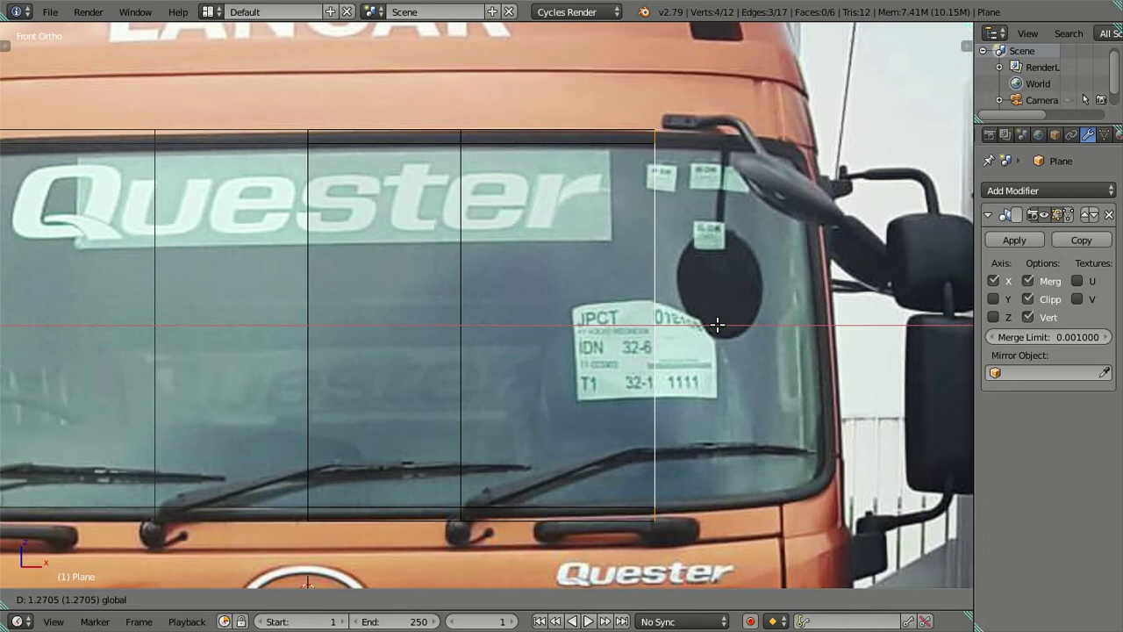
pyautogui.moveTo(717, 325); pyautogui.dragTo(696, 318)
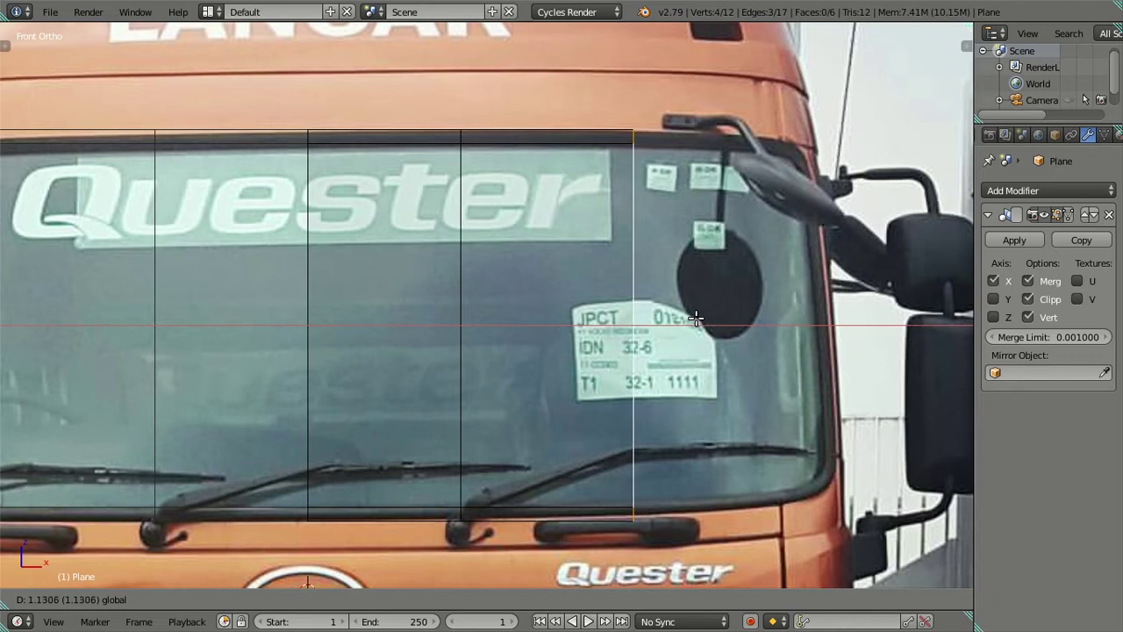
pyautogui.click(696, 319)
# Move the new column's top and bottom vertices vertically to the windshield's top and bottom edges.
pyautogui.rightClick(632, 136)
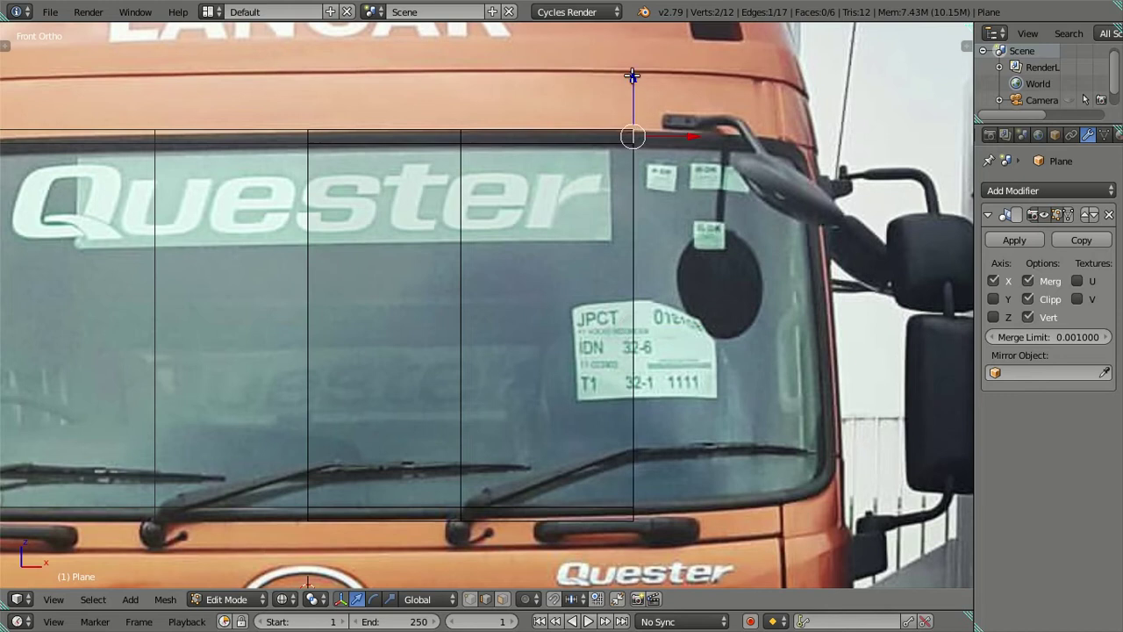
pyautogui.press('g')
pyautogui.press('z')
pyautogui.click(635, 78)
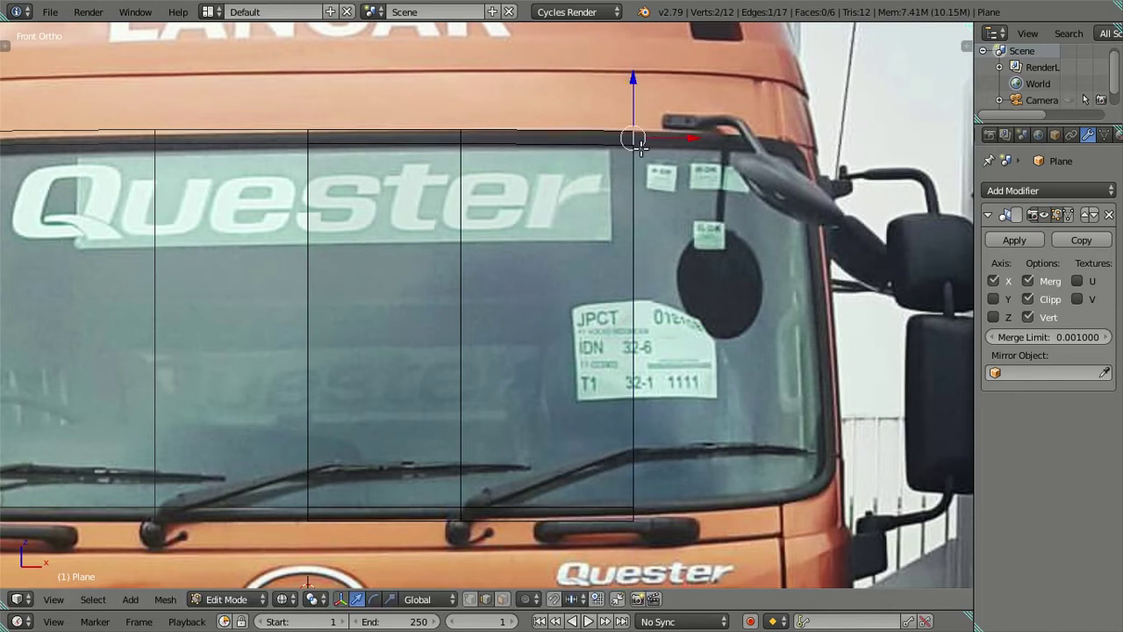
pyautogui.rightClick(634, 513)
pyautogui.press('g')
pyautogui.press('z')
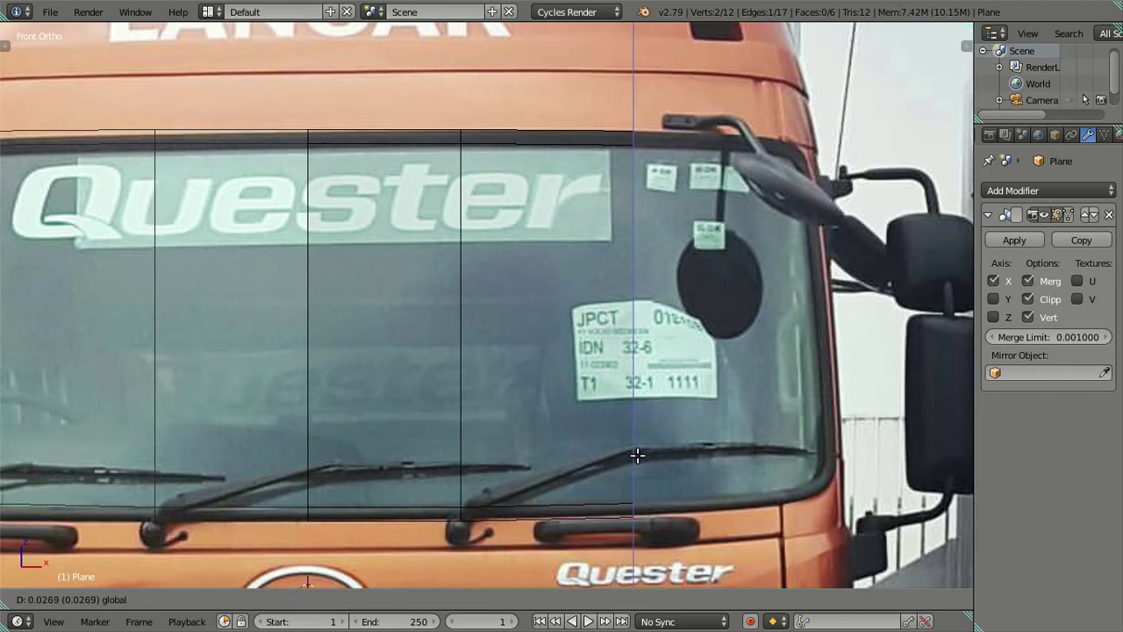
pyautogui.click(637, 454)
# Extrude the column's edge along X into another column reaching the windshield's right edge.
pyautogui.keyDown('shift'); pyautogui.rightClick(632, 322); pyautogui.keyUp('shift')
pyautogui.press('e')
pyautogui.press('x')
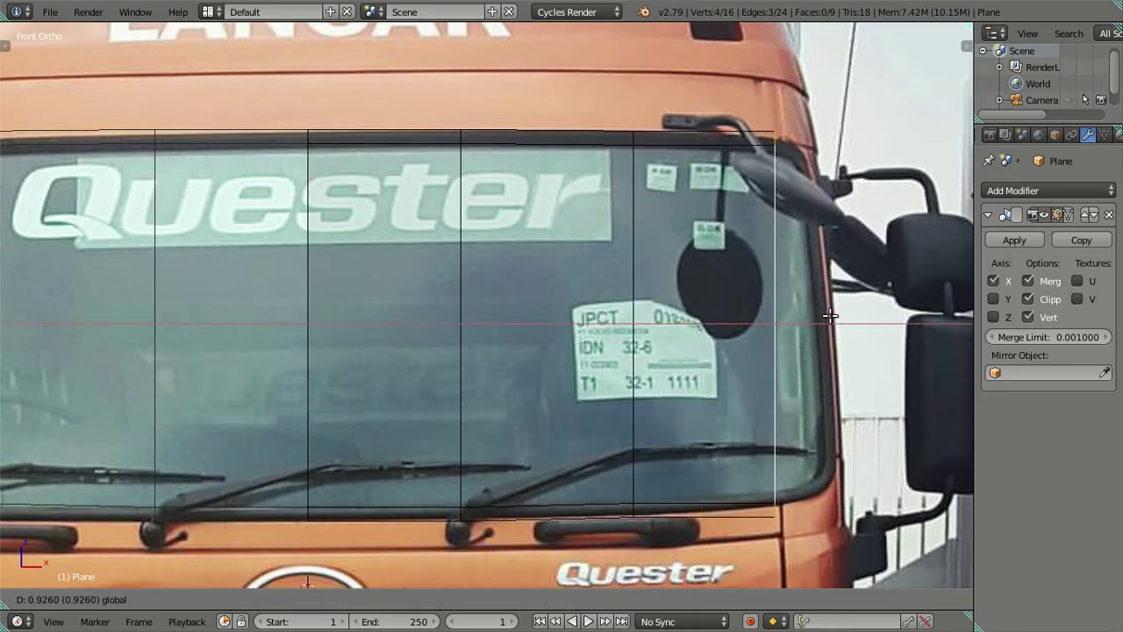
pyautogui.click(834, 316)
# Move the new top and bottom corner vertices vertically onto the curved frame.
pyautogui.keyDown('shift'); pyautogui.moveTo(834, 315); pyautogui.dragTo(662, 345, button='middle'); pyautogui.keyUp('shift')
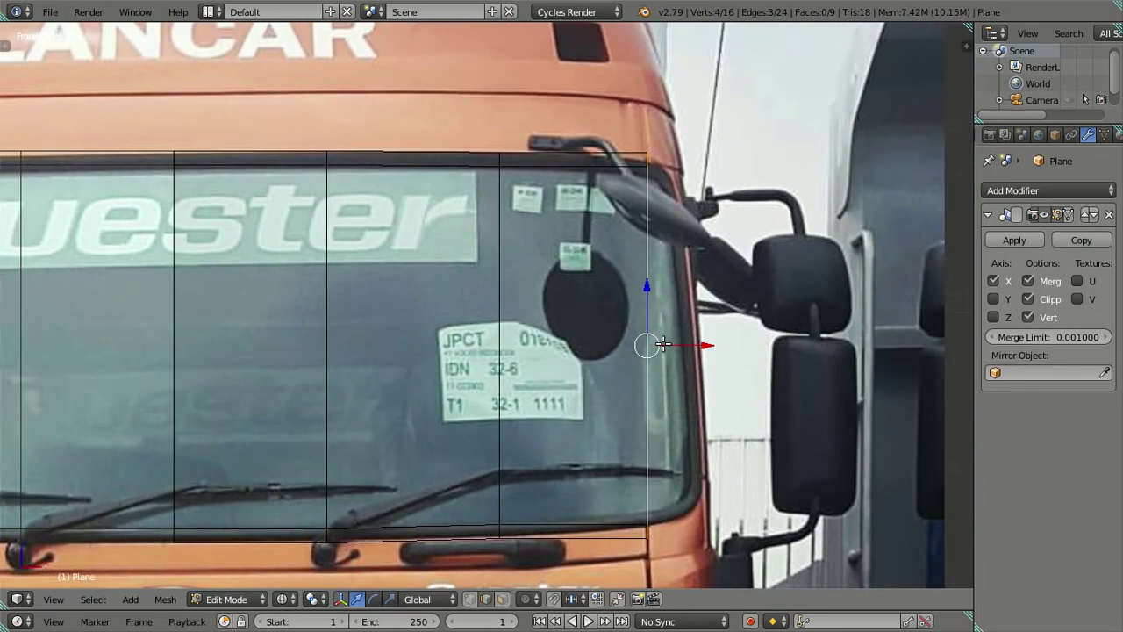
pyautogui.scroll(1, 662, 345)
pyautogui.scroll(1, 663, 345)
pyautogui.rightClick(696, 106)
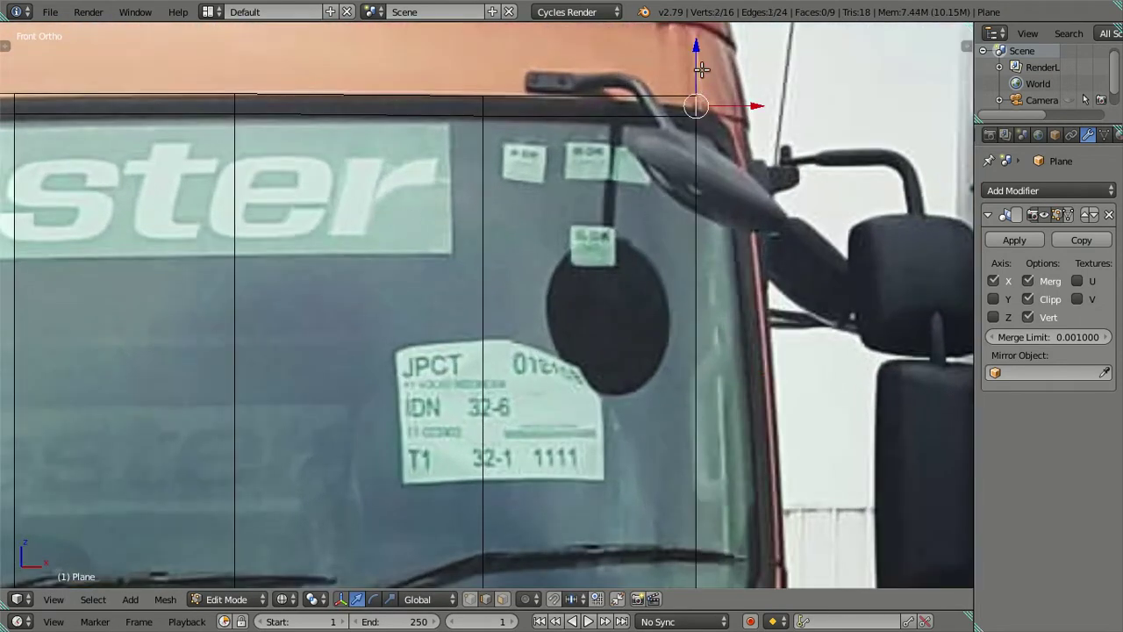
pyautogui.press('g')
pyautogui.press('z')
pyautogui.click(711, 66)
pyautogui.keyDown('shift'); pyautogui.moveTo(720, 358); pyautogui.dragTo(649, 185, button='middle'); pyautogui.keyUp('shift')
pyautogui.rightClick(624, 468)
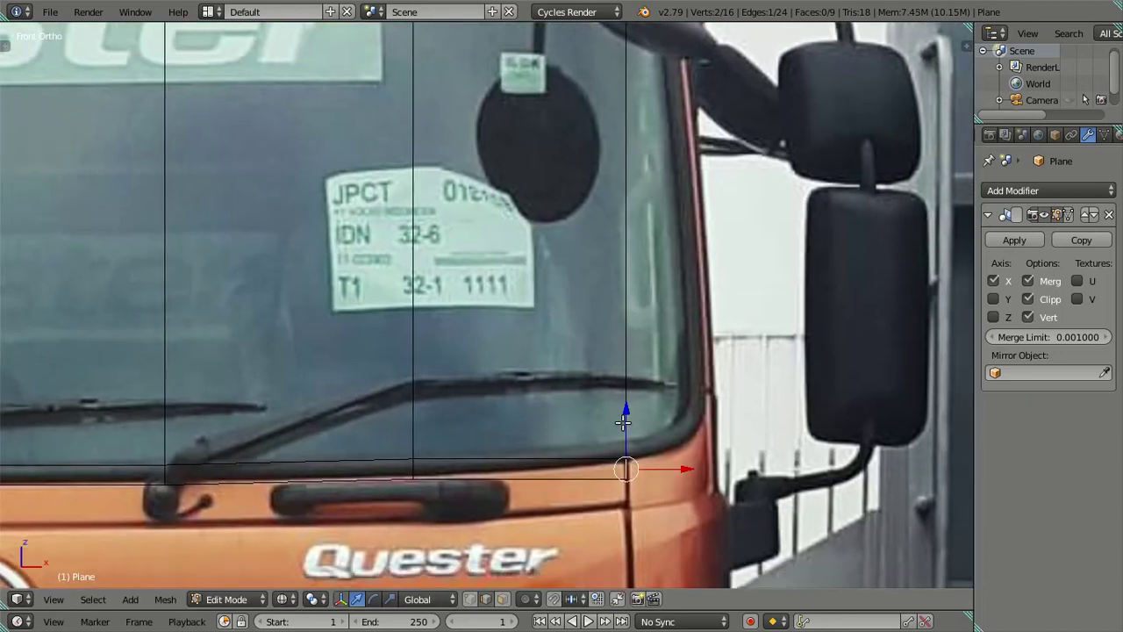
pyautogui.press('g')
pyautogui.press('z')
pyautogui.click(631, 393)
# Deselect all, return to solid shading, orbit the mesh and select its right edge loop.
pyautogui.scroll(-2, 623, 377)
pyautogui.press('a')
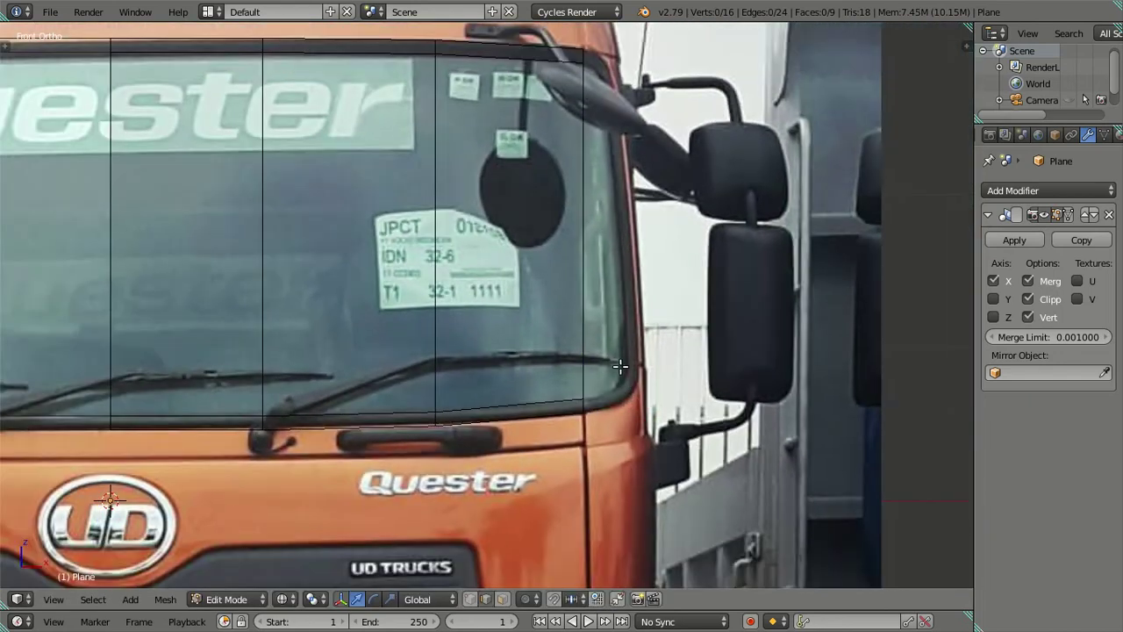
pyautogui.press('z')
pyautogui.moveTo(614, 342)
pyautogui.mouseDown(button='middle')
pyautogui.moveTo(508, 378)
pyautogui.moveTo(482, 341)
pyautogui.mouseUp(button='middle')
pyautogui.keyDown('alt'); pyautogui.rightClick(483, 340); pyautogui.keyUp('alt')
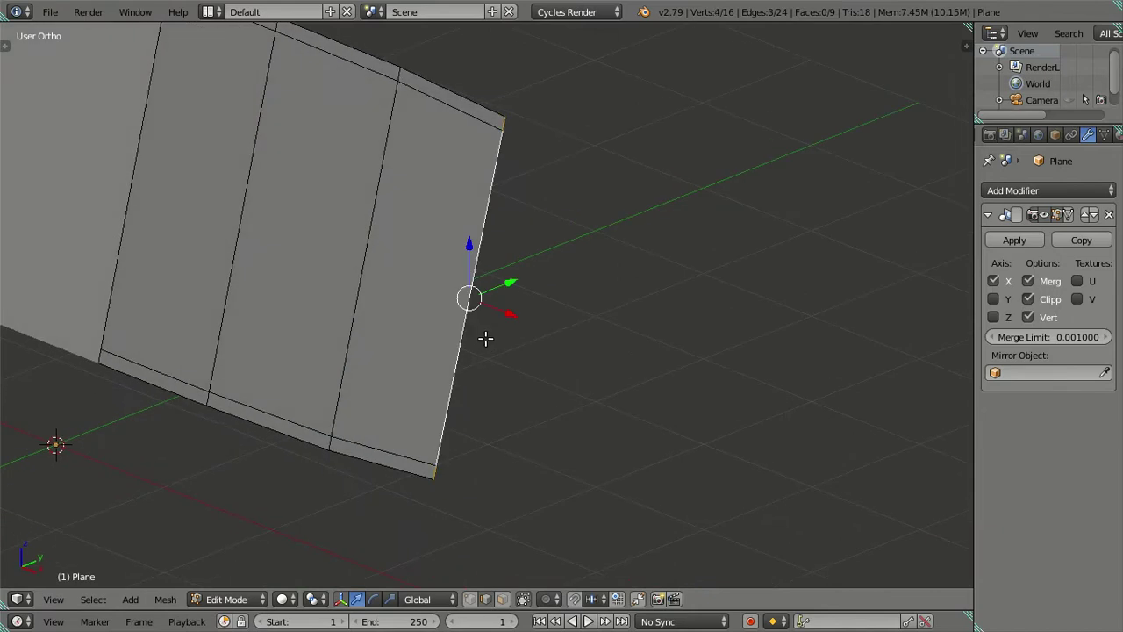
# In right side view, shift the right edge along Y to match the side reference profile.
pyautogui.press('KP_3')
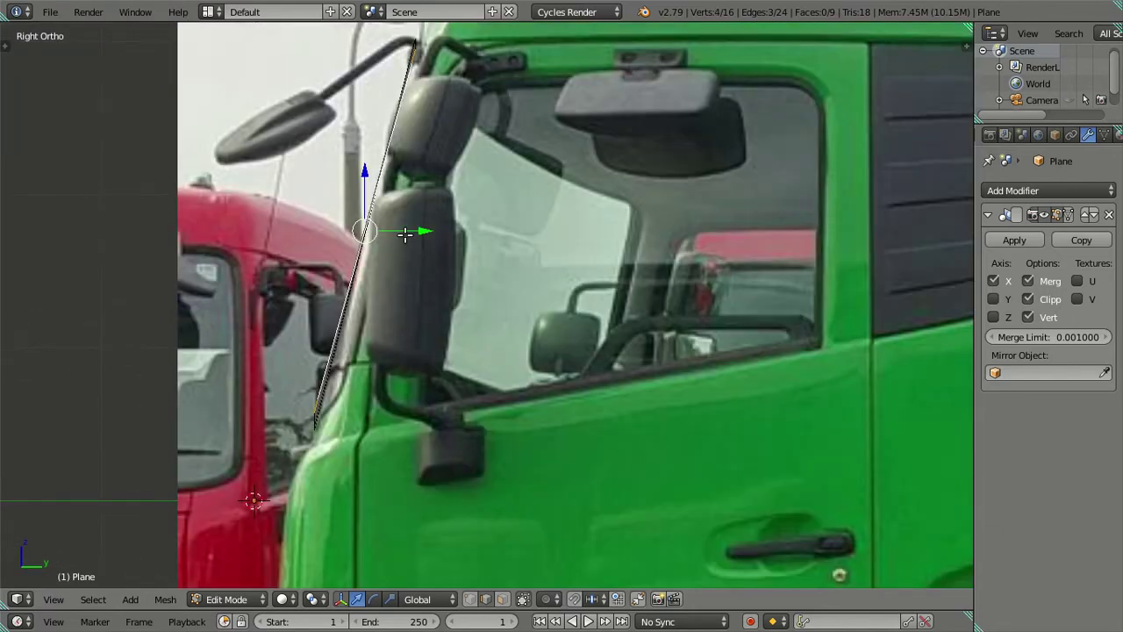
pyautogui.press('g')
pyautogui.press('y')
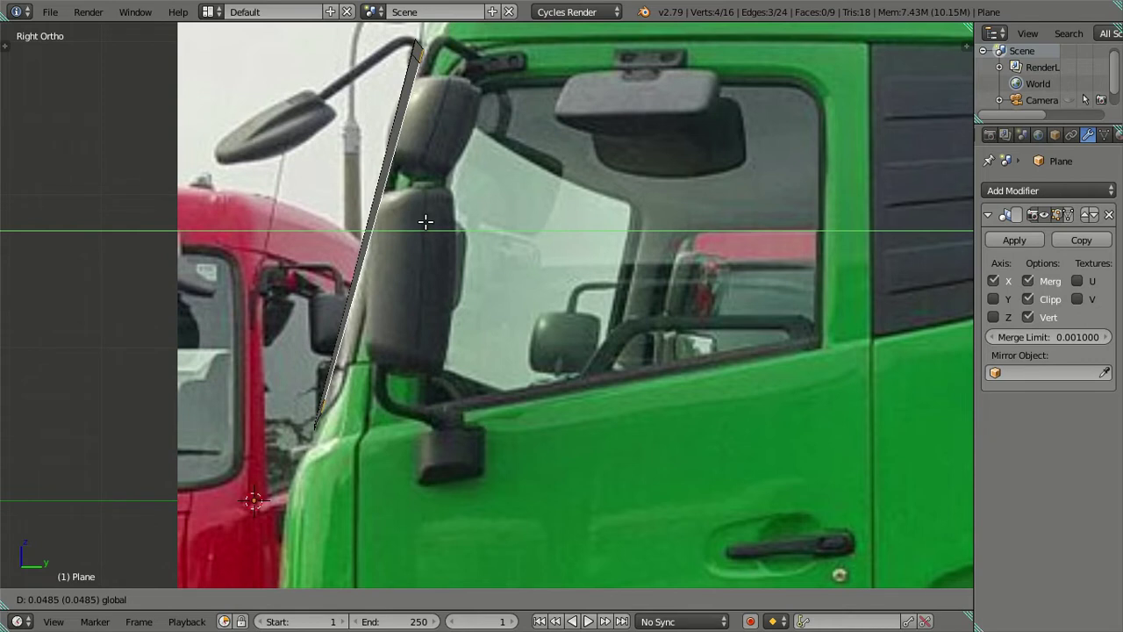
pyautogui.click(426, 222)
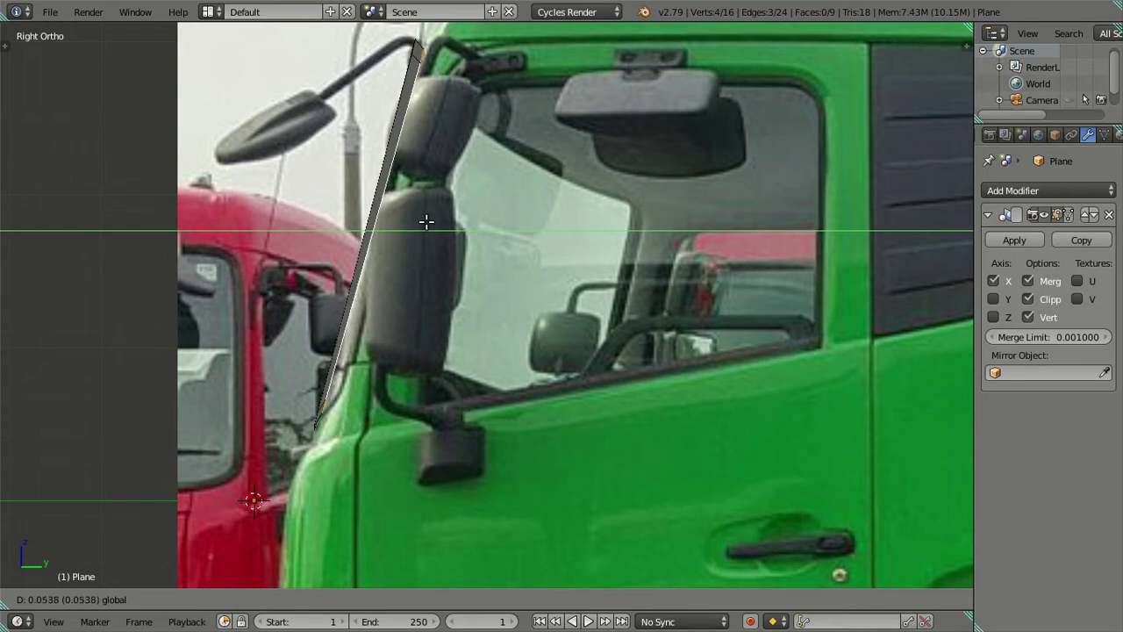
pyautogui.keyDown('shift'); pyautogui.moveTo(415, 199); pyautogui.dragTo(444, 264, button='middle'); pyautogui.keyUp('shift')
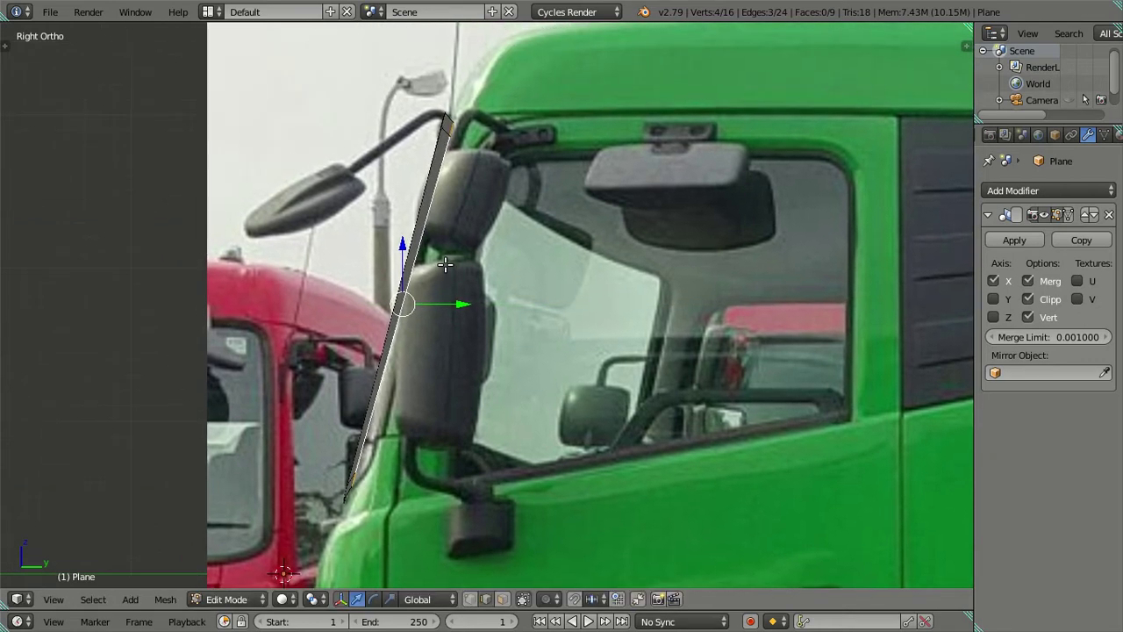
pyautogui.scroll(1, 461, 123)
pyautogui.scroll(1, 503, 195)
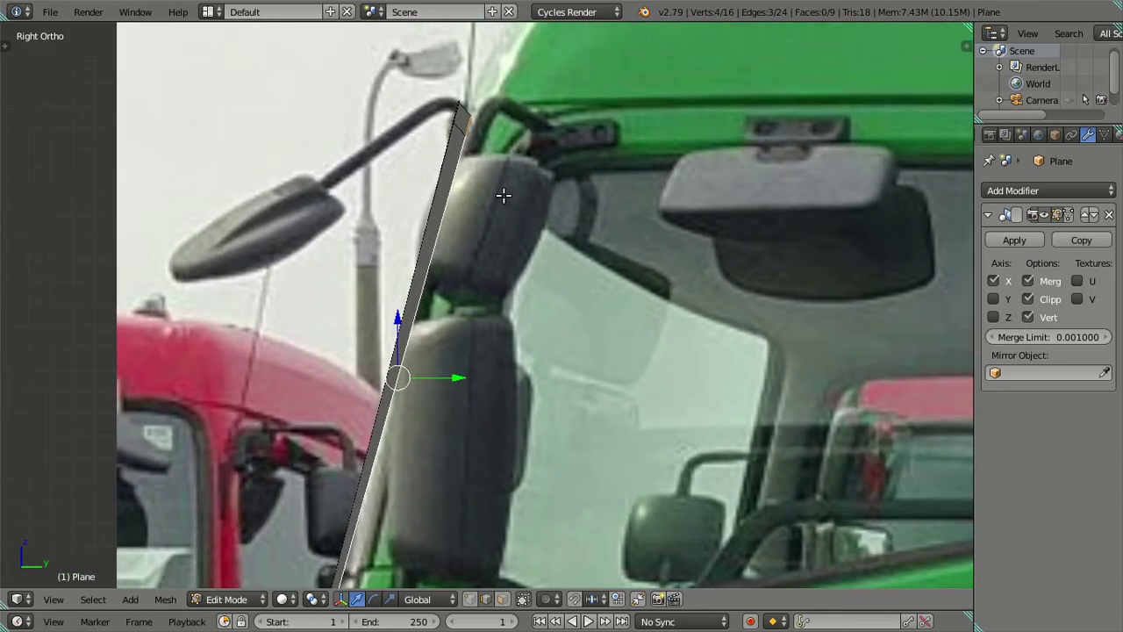
pyautogui.moveTo(472, 132)
pyautogui.mouseDown(button='middle')
pyautogui.moveTo(462, 191)
pyautogui.moveTo(426, 196)
pyautogui.moveTo(472, 225)
pyautogui.mouseUp(button='middle')
pyautogui.press('KP_3')
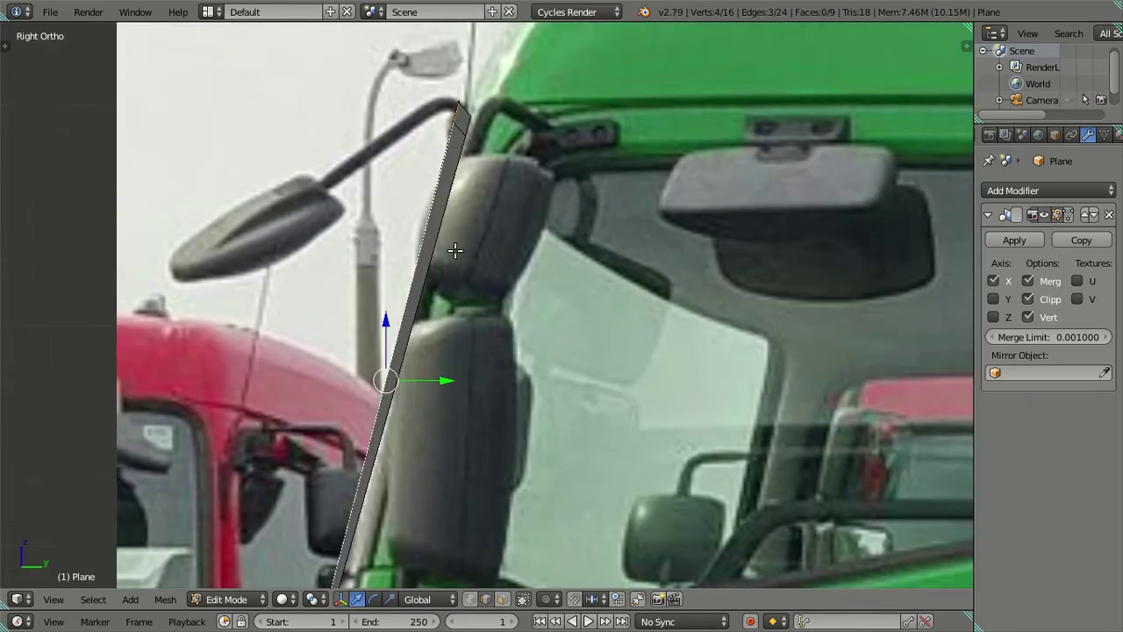
pyautogui.moveTo(443, 374); pyautogui.dragTo(447, 374)
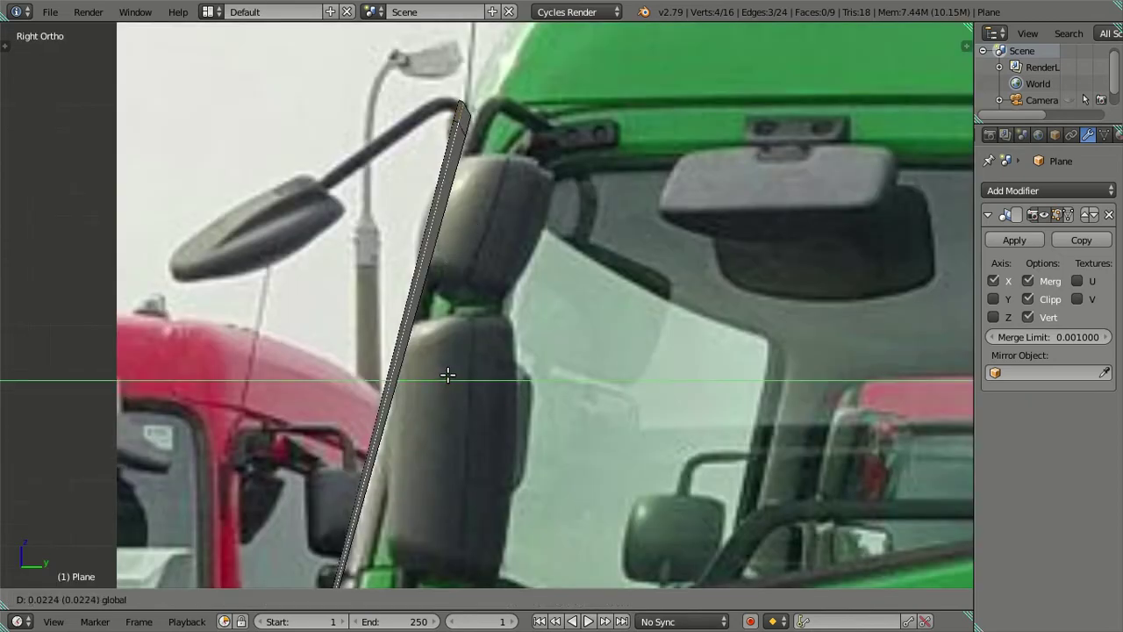
pyautogui.click(447, 374)
# Leave edit mode and compare the mesh with the front reference in wireframe.
pyautogui.press('a')
pyautogui.scroll(-3, 448, 353)
pyautogui.moveTo(449, 354)
pyautogui.mouseDown(button='middle')
pyautogui.moveTo(458, 336)
pyautogui.moveTo(552, 395)
pyautogui.moveTo(697, 313)
pyautogui.moveTo(481, 336)
pyautogui.moveTo(522, 417)
pyautogui.moveTo(471, 286)
pyautogui.moveTo(360, 331)
pyautogui.moveTo(332, 444)
pyautogui.moveTo(326, 401)
pyautogui.moveTo(534, 409)
pyautogui.moveTo(552, 363)
pyautogui.mouseUp(button='middle')
pyautogui.press('z')
pyautogui.press('Tab')
pyautogui.press('Tab')
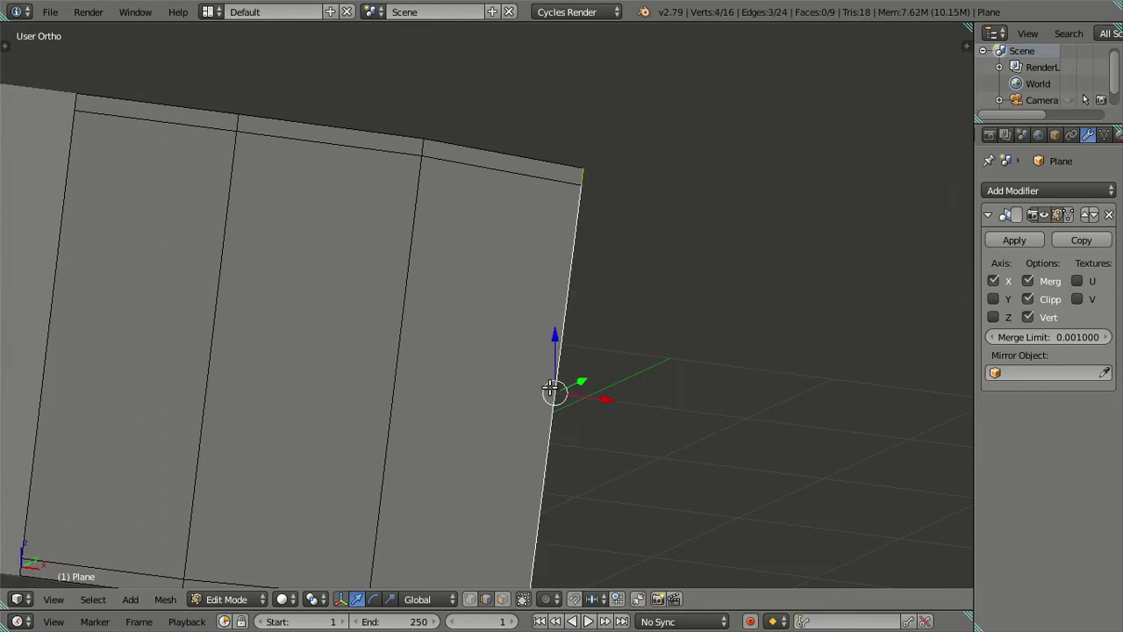
pyautogui.press('KP_1')
pyautogui.press('z')
pyautogui.keyDown('shift'); pyautogui.moveTo(681, 376); pyautogui.dragTo(646, 325, button='middle'); pyautogui.keyUp('shift')
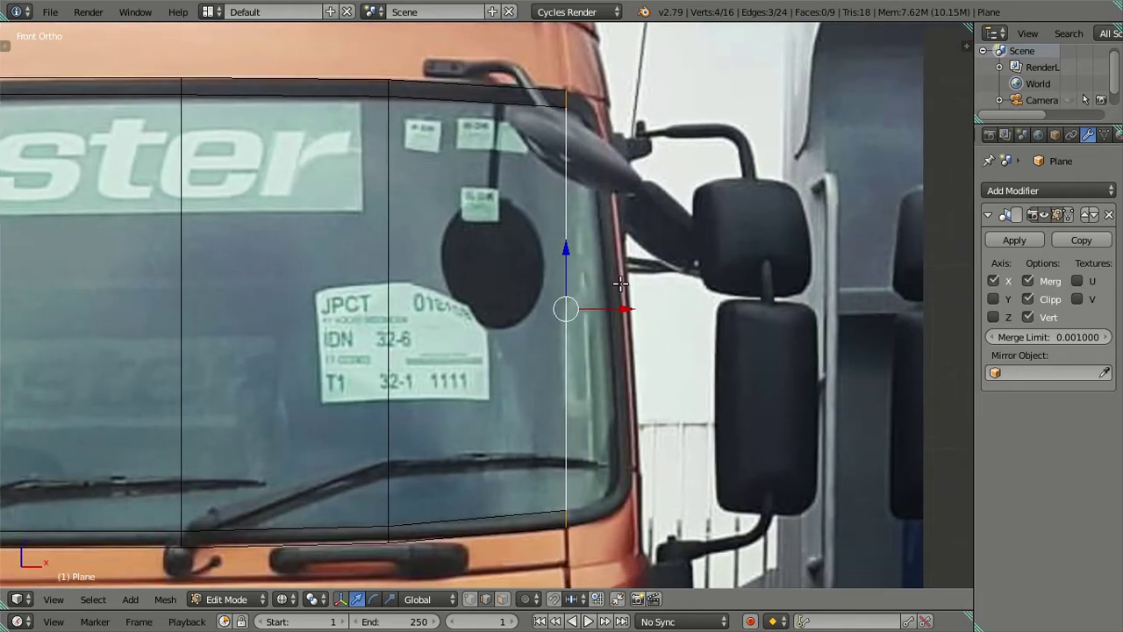
pyautogui.scroll(-1, 566, 266)
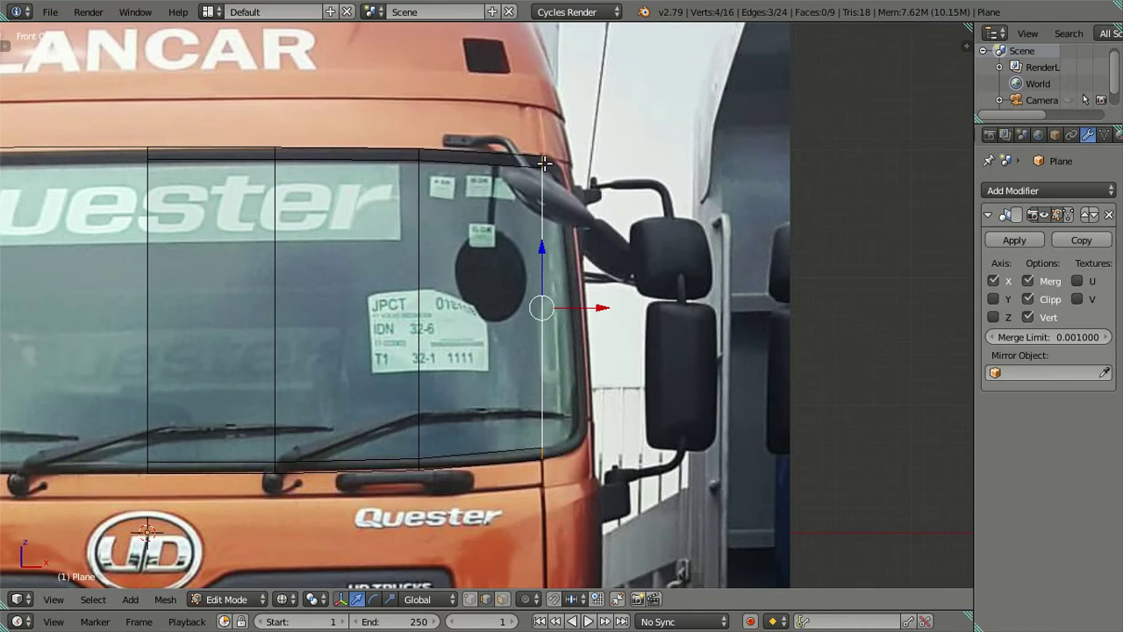
pyautogui.scroll(1, 546, 163)
pyautogui.scroll(1, 575, 143)
# Move the top-right corner vertex along X, then along Z up to the frame top.
pyautogui.rightClick(574, 143)
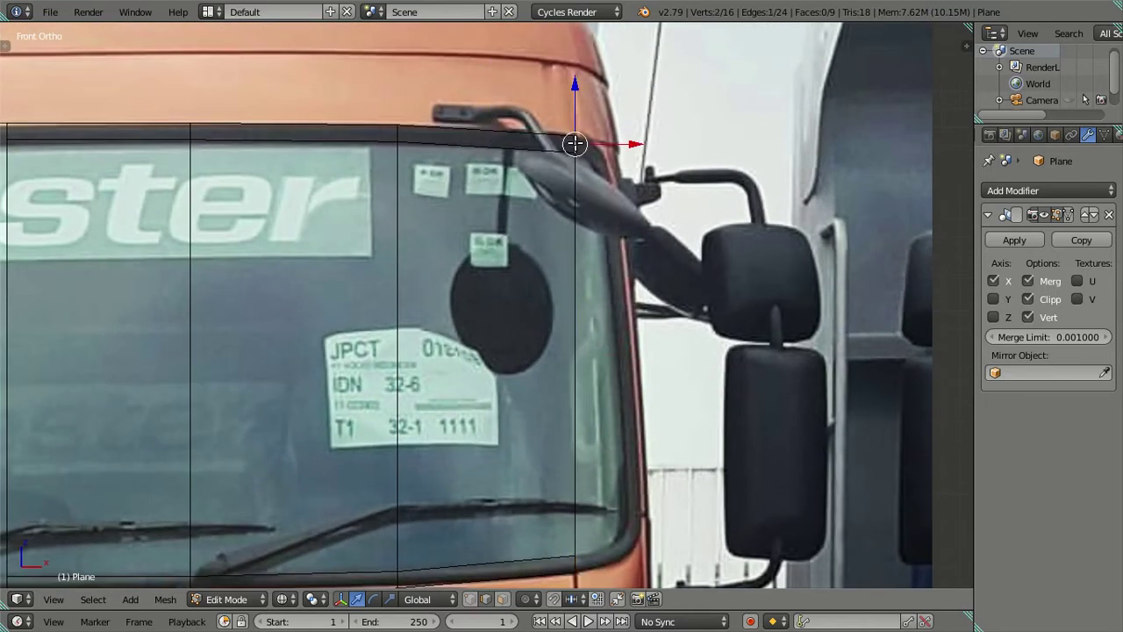
pyautogui.press('g')
pyautogui.press('x')
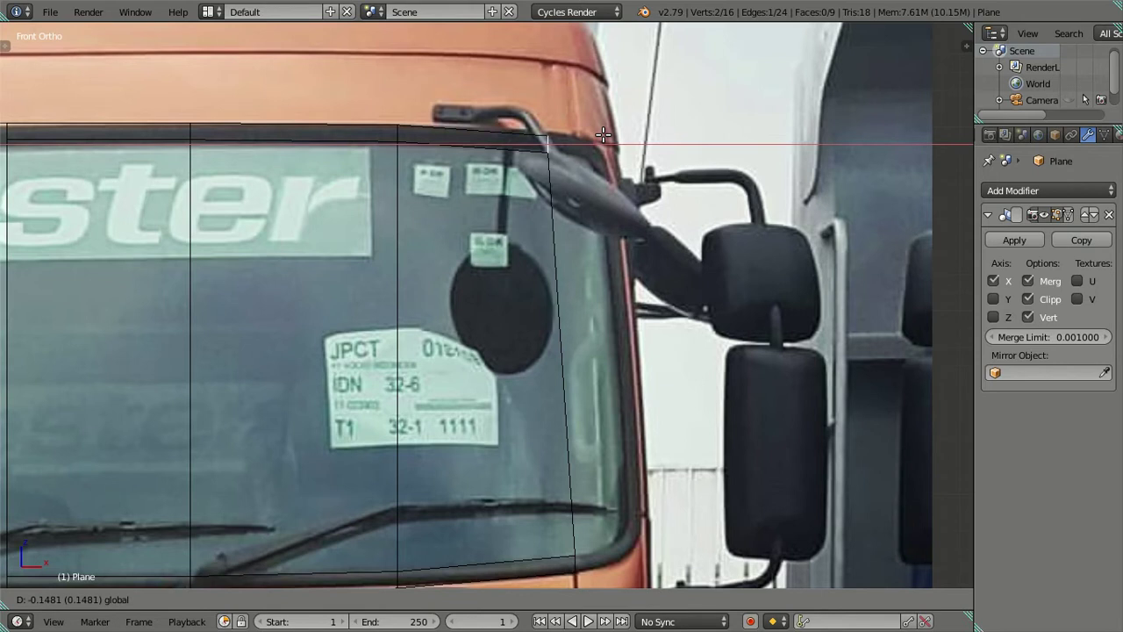
pyautogui.click(603, 134)
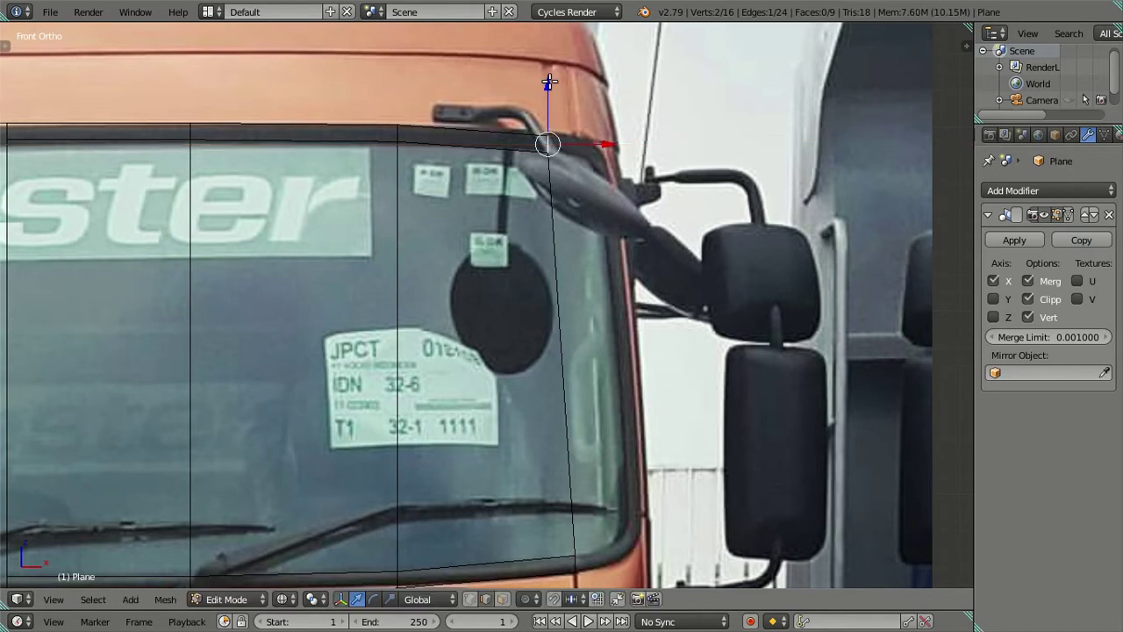
pyautogui.press('g')
pyautogui.press('z')
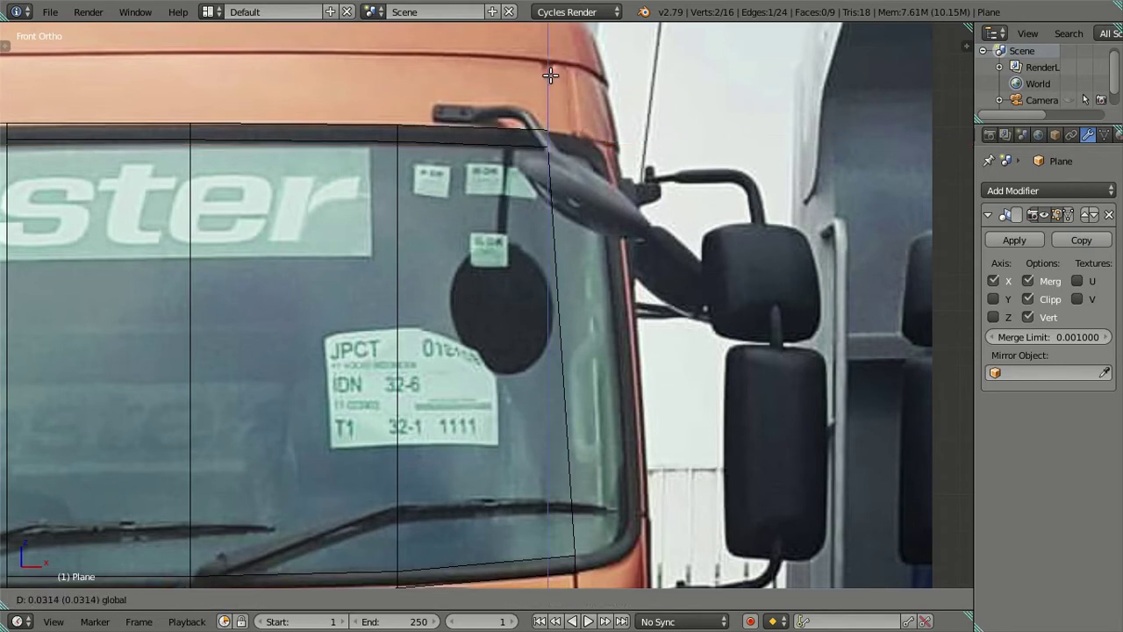
pyautogui.click(550, 76)
# Fine-tune the corner vertex slightly left and onto the frame edge, then deselect all.
pyautogui.scroll(2, 579, 242)
pyautogui.scroll(1, 577, 303)
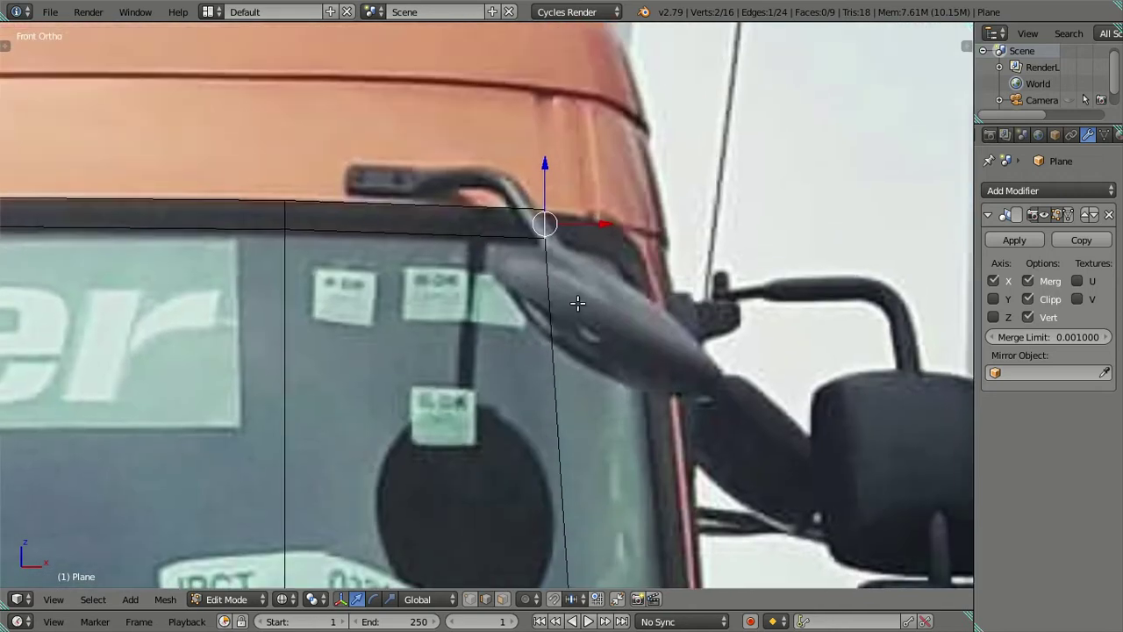
pyautogui.scroll(2, 577, 302)
pyautogui.press('s')
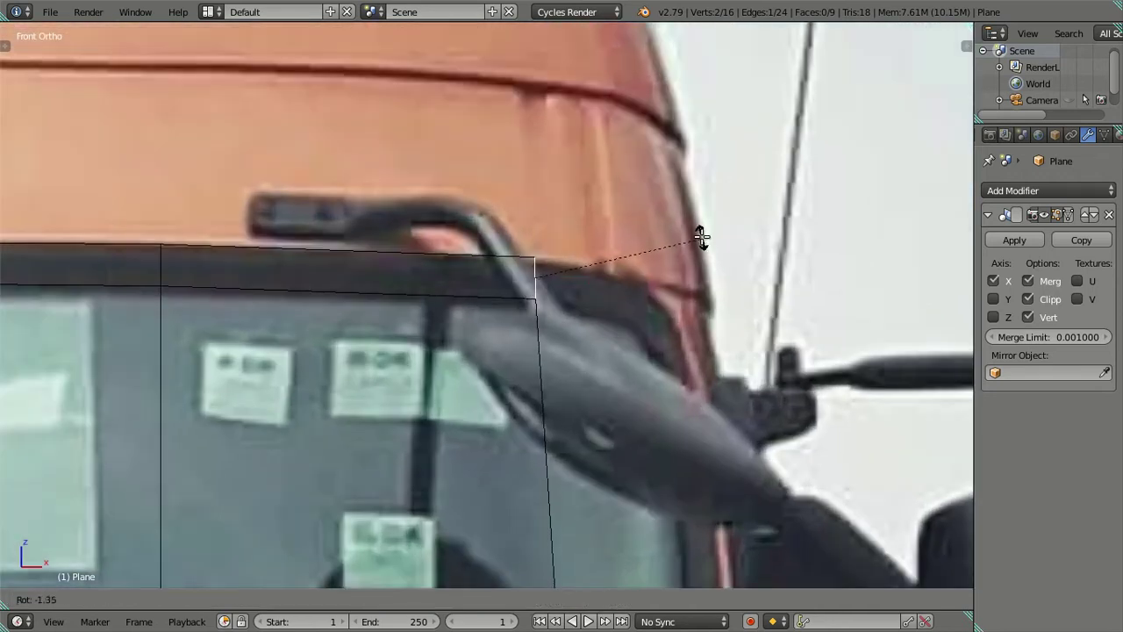
pyautogui.rightClick(695, 234)
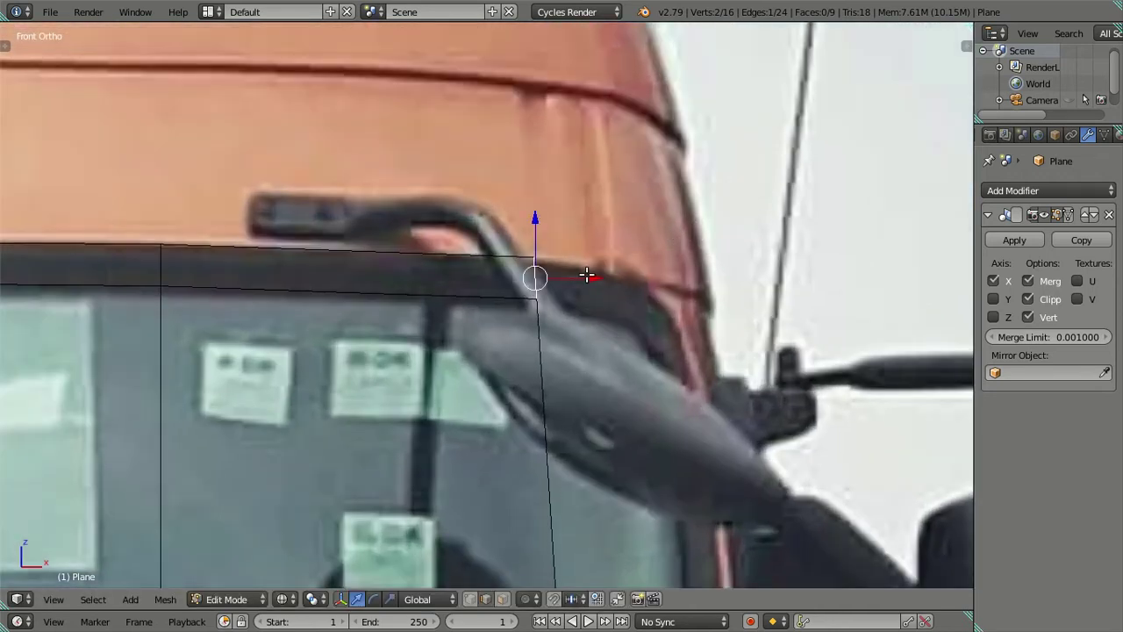
pyautogui.moveTo(587, 275); pyautogui.dragTo(571, 268)
pyautogui.moveTo(528, 221); pyautogui.dragTo(530, 225)
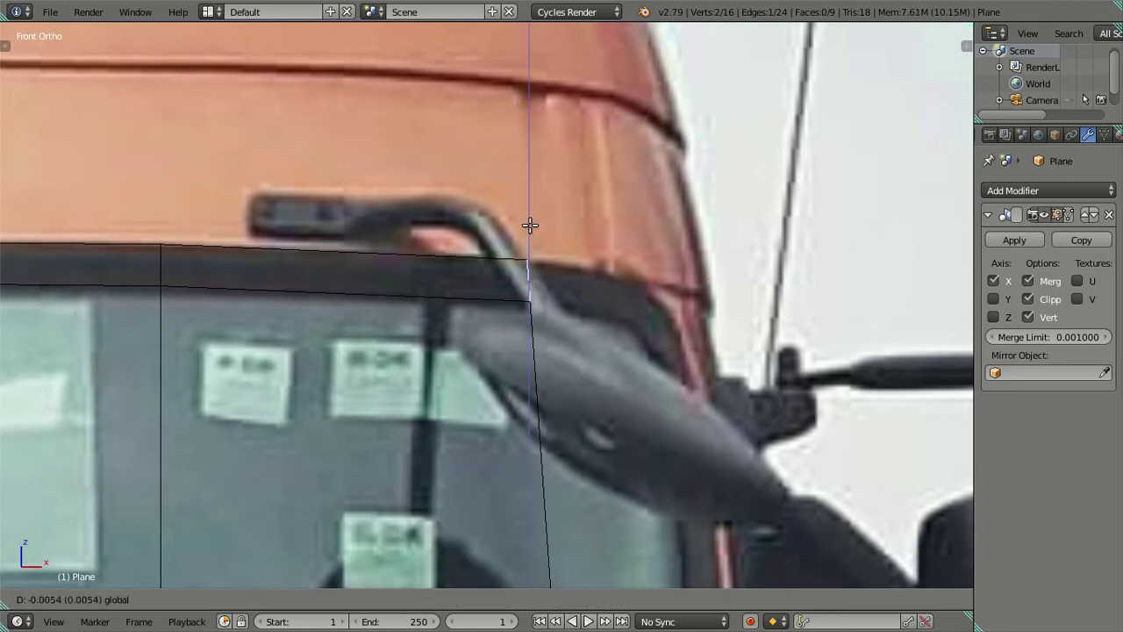
pyautogui.scroll(-3, 461, 283)
pyautogui.scroll(-2, 461, 283)
pyautogui.press('a')
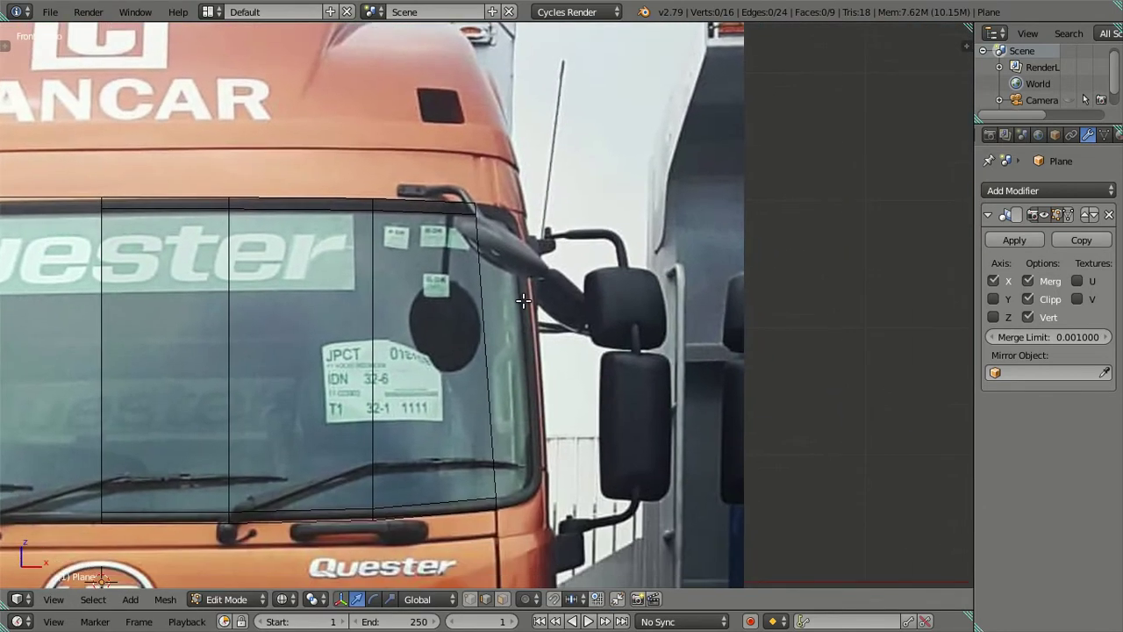
pyautogui.scroll(3, 523, 301)
pyautogui.scroll(-3, 448, 388)
# Select the windshield's upper corner vertex and zoom in on it.
pyautogui.rightClick(472, 136)
pyautogui.scroll(2, 491, 176)
pyautogui.keyDown('shift'); pyautogui.moveTo(523, 212); pyautogui.dragTo(514, 241, button='middle'); pyautogui.keyUp('shift')
pyautogui.scroll(2, 508, 256)
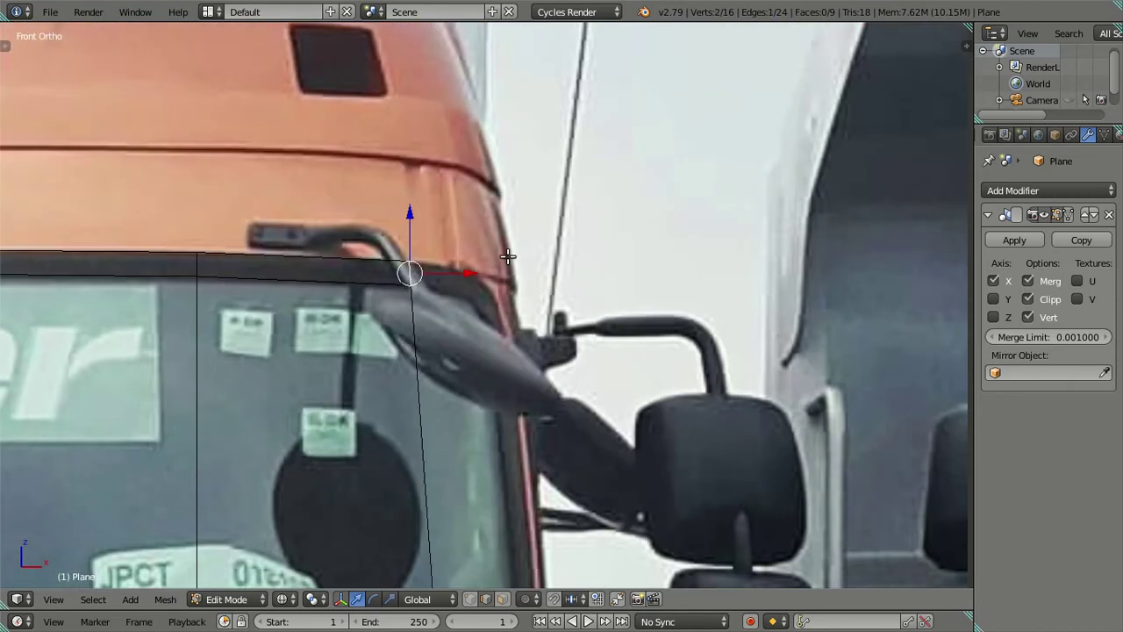
# Extrude and rotate two edge segments around the windshield's rounded top corner.
pyautogui.press('e')
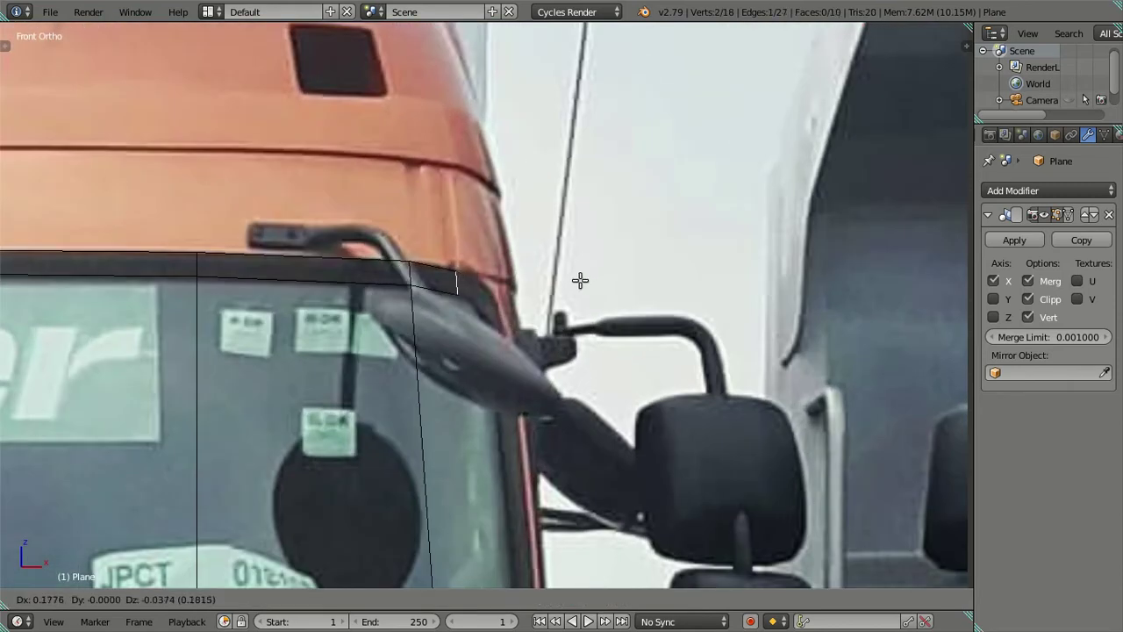
pyautogui.click(579, 281)
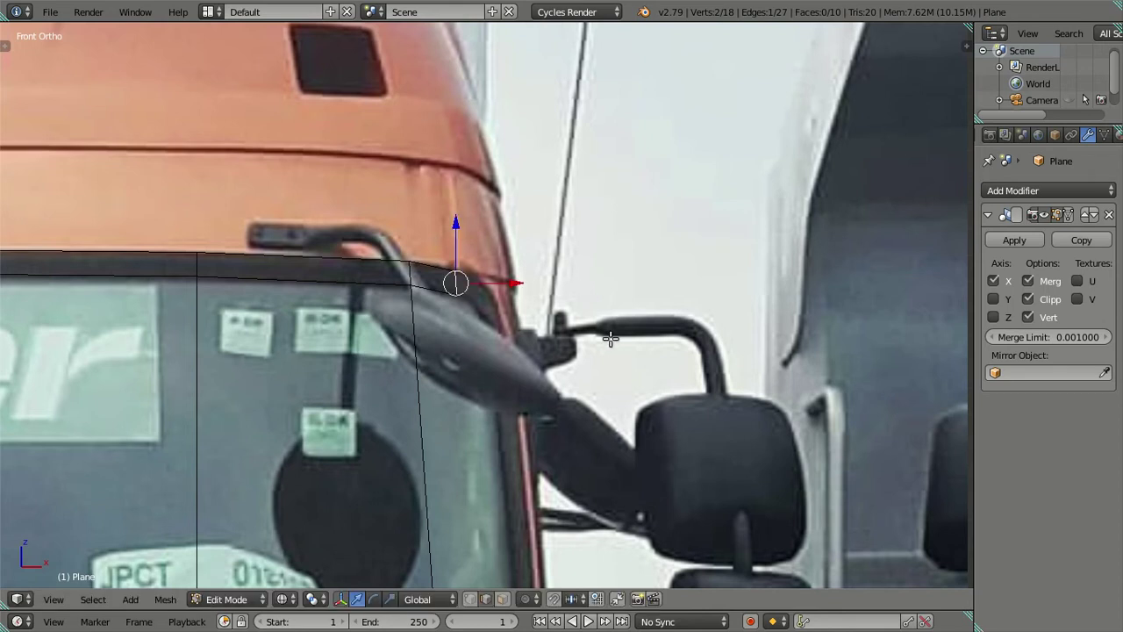
pyautogui.press('r')
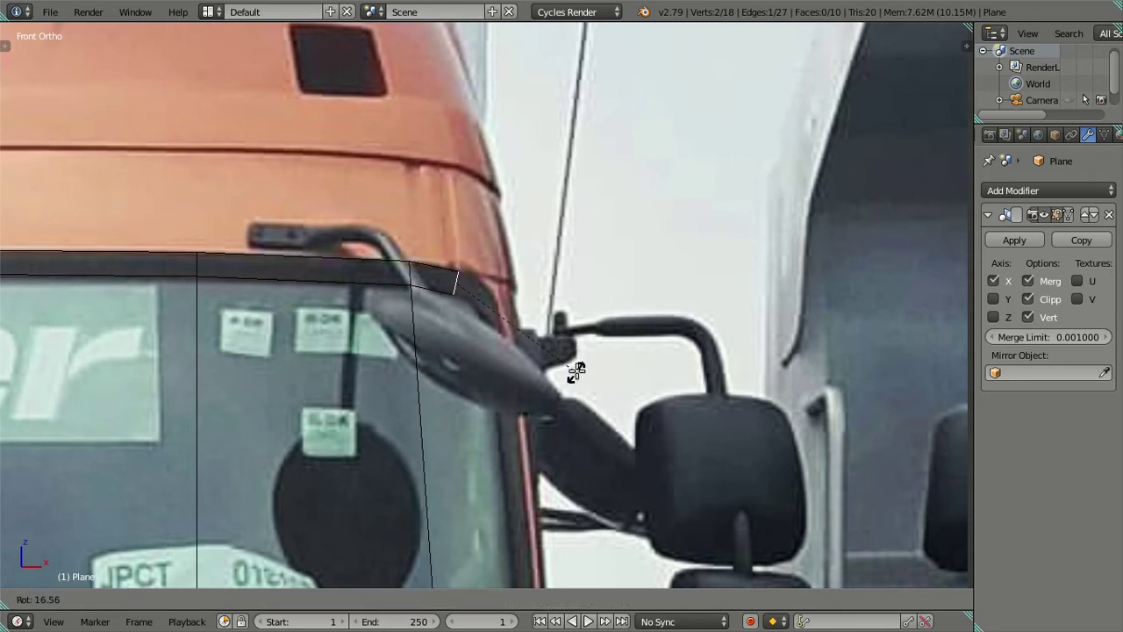
pyautogui.click(577, 372)
pyautogui.press('e')
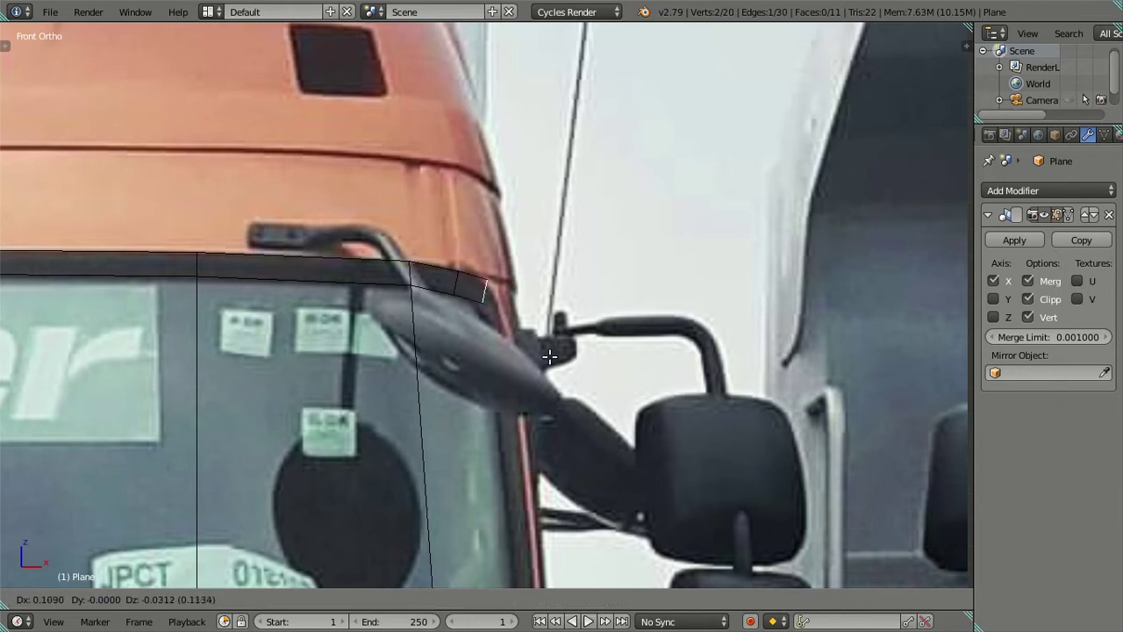
pyautogui.click(548, 372)
pyautogui.press('r')
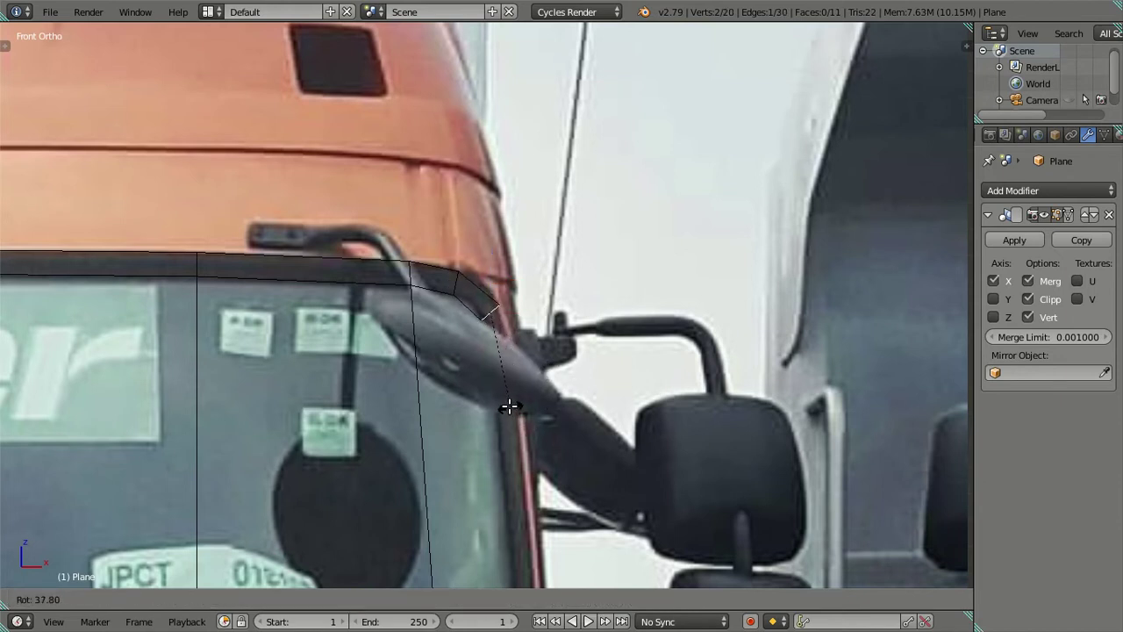
pyautogui.click(508, 406)
# Move the corner edge vertically to the frame top, then begin extruding it down the pillar.
pyautogui.keyDown('shift'); pyautogui.moveTo(509, 407); pyautogui.dragTo(514, 292, button='middle'); pyautogui.keyUp('shift')
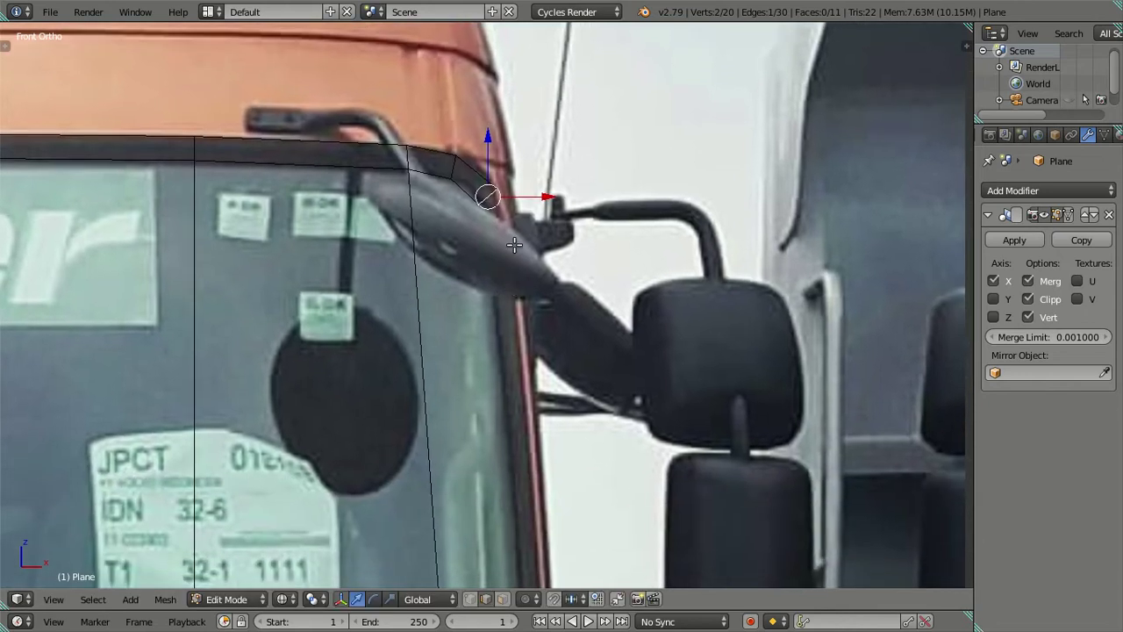
pyautogui.press('g')
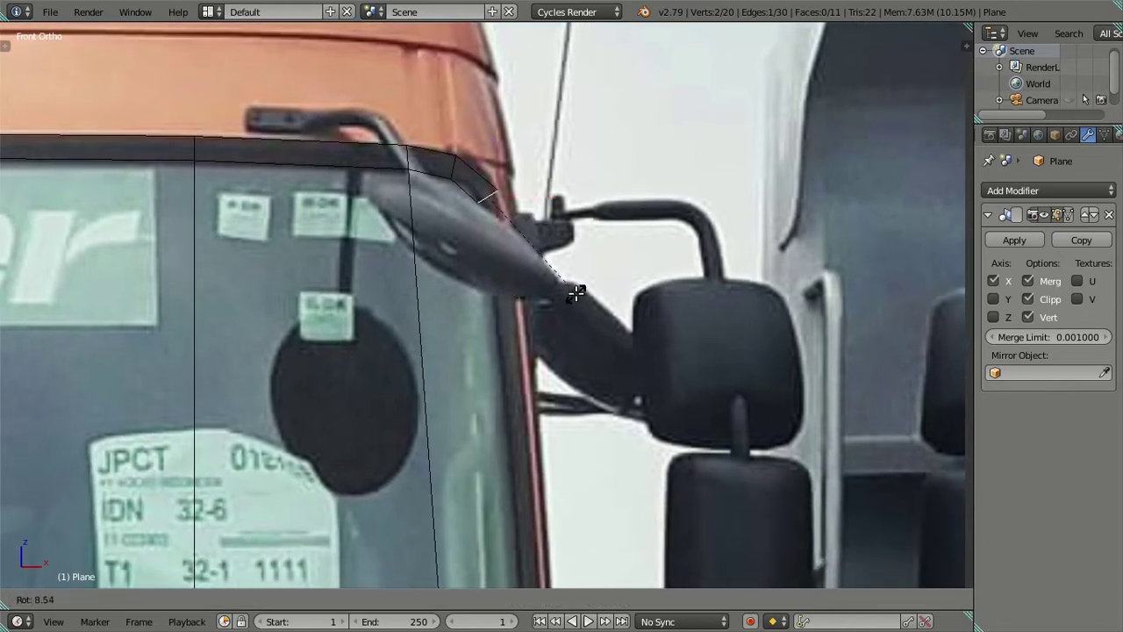
pyautogui.press('Escape')
pyautogui.press('g')
pyautogui.press('x')
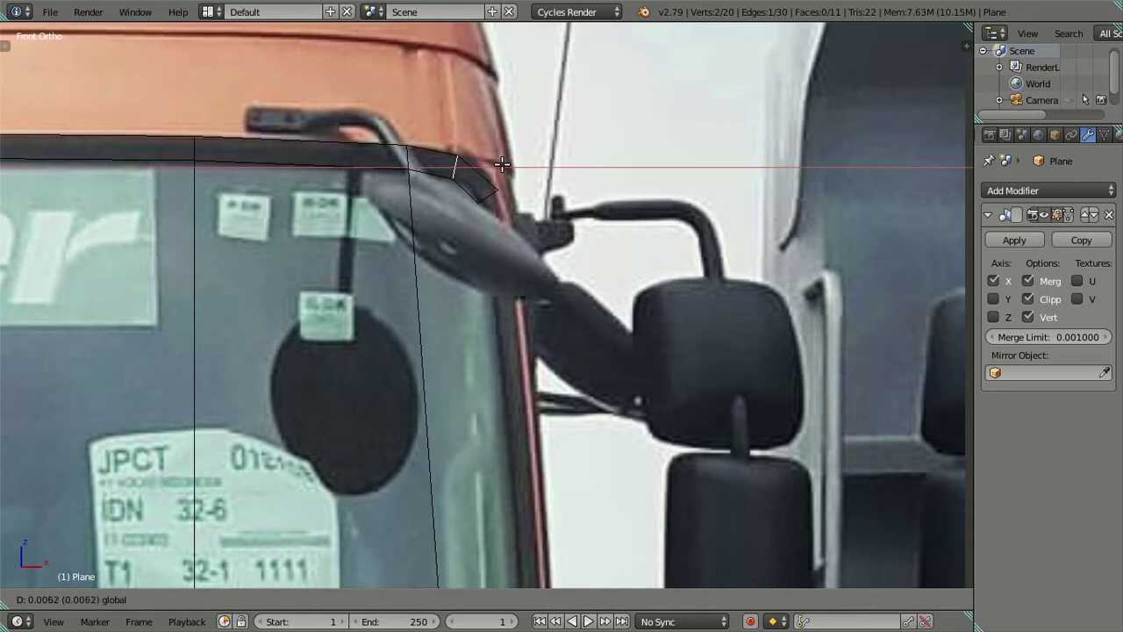
pyautogui.press('Escape')
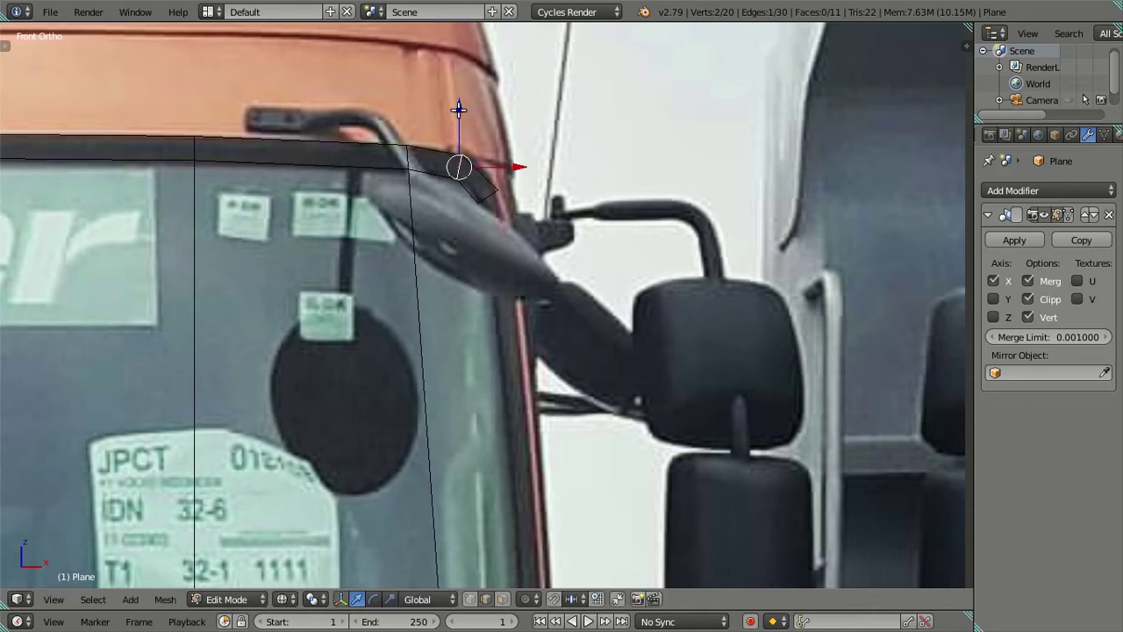
pyautogui.press('g')
pyautogui.press('z')
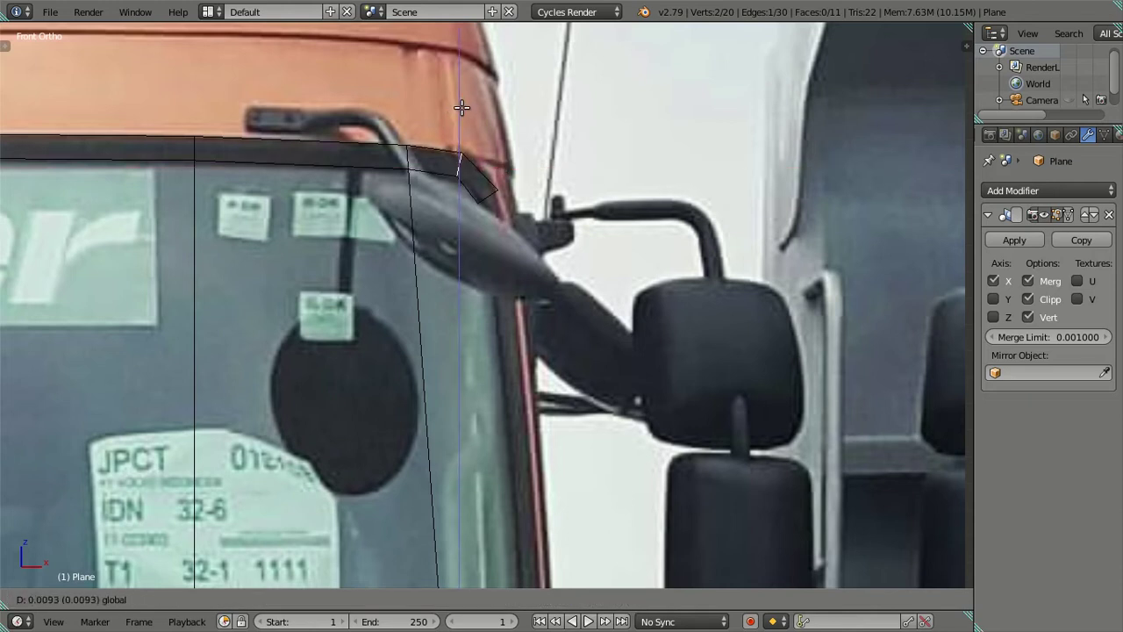
pyautogui.click(461, 107)
pyautogui.scroll(-2, 519, 321)
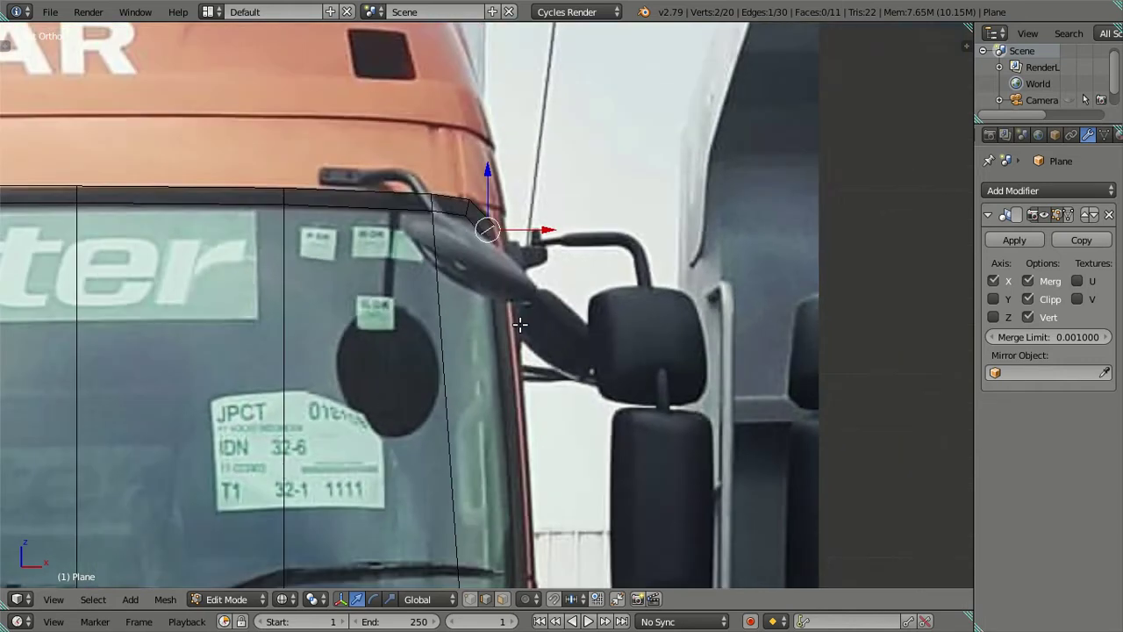
pyautogui.keyDown('shift'); pyautogui.moveTo(518, 321); pyautogui.dragTo(529, 221, button='middle'); pyautogui.keyUp('shift')
pyautogui.press('e')
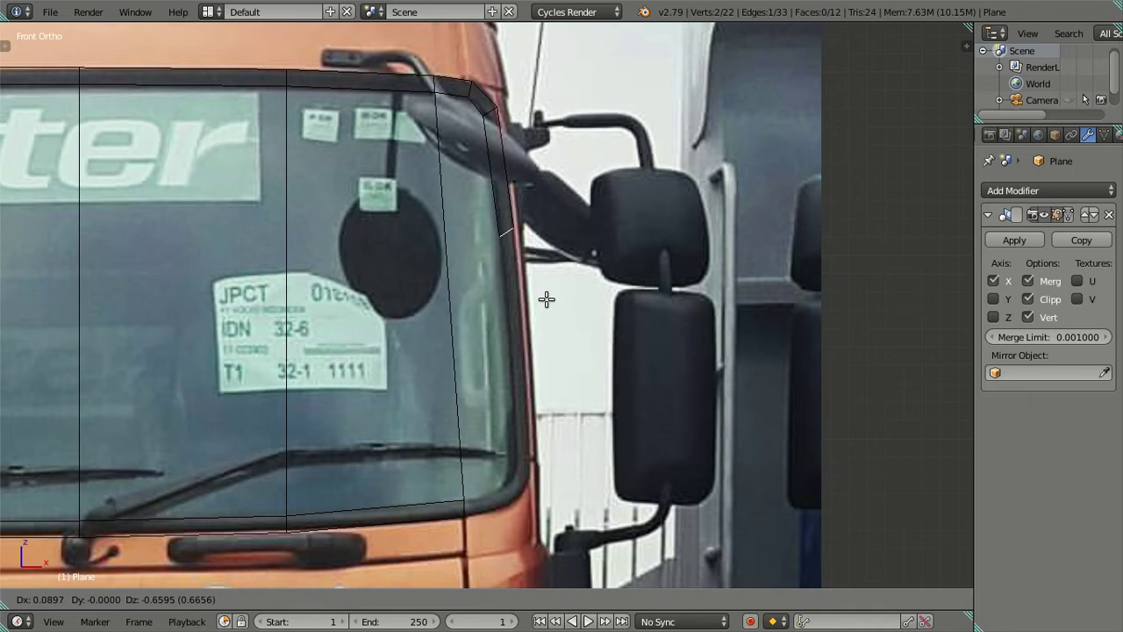
# Place the extruded edge down the side and match its depth to the side reference.
pyautogui.click(536, 210)
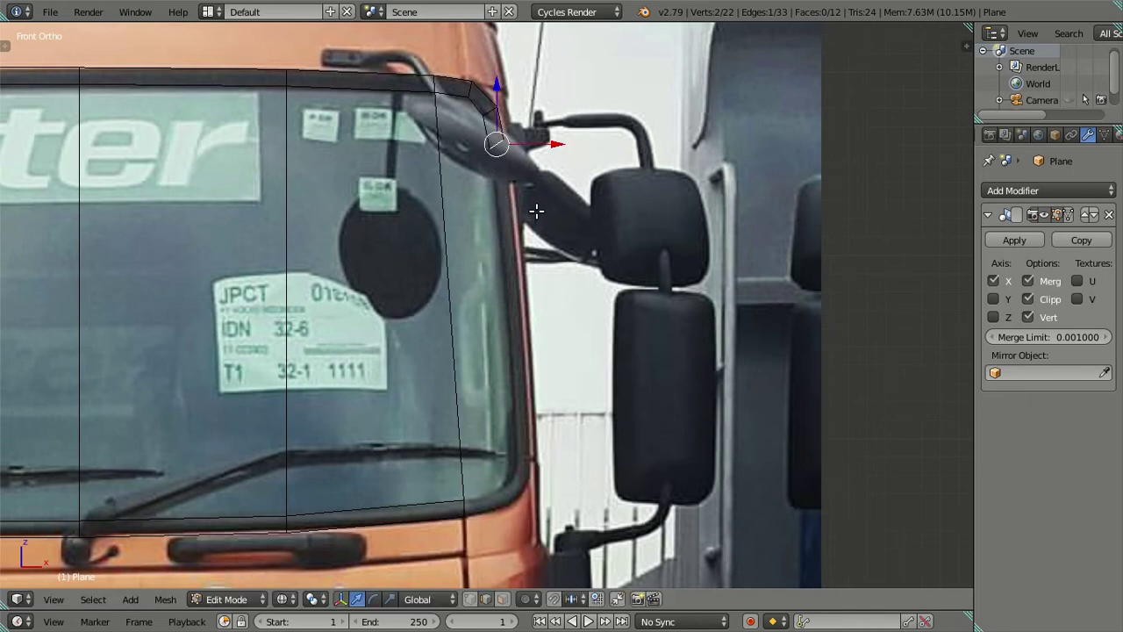
pyautogui.press('KP_3')
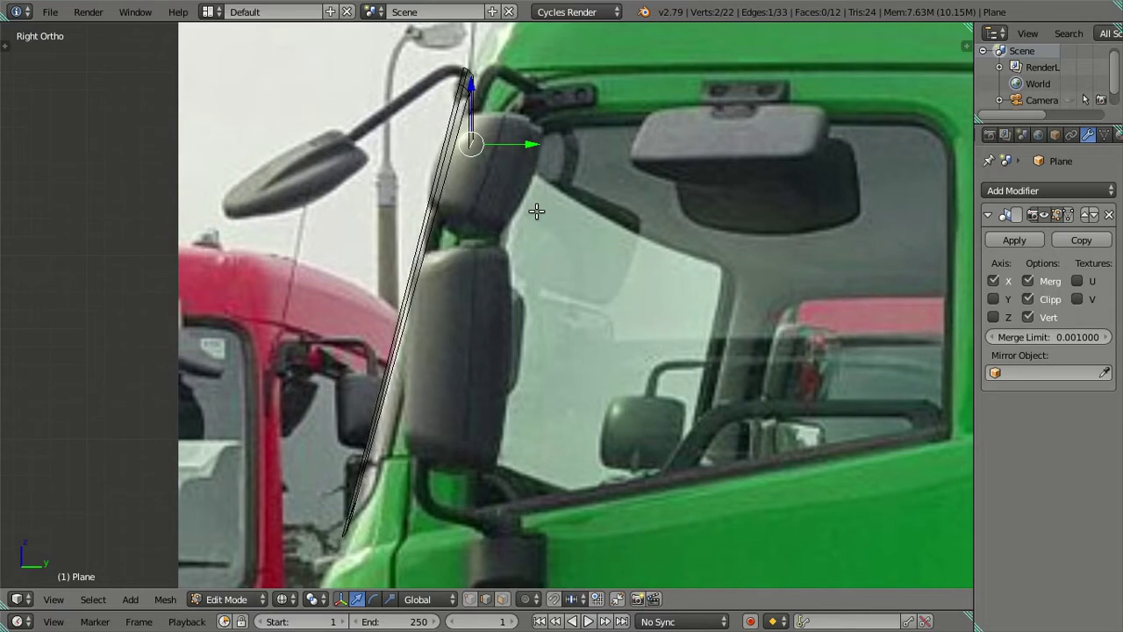
pyautogui.moveTo(527, 147); pyautogui.dragTo(519, 149)
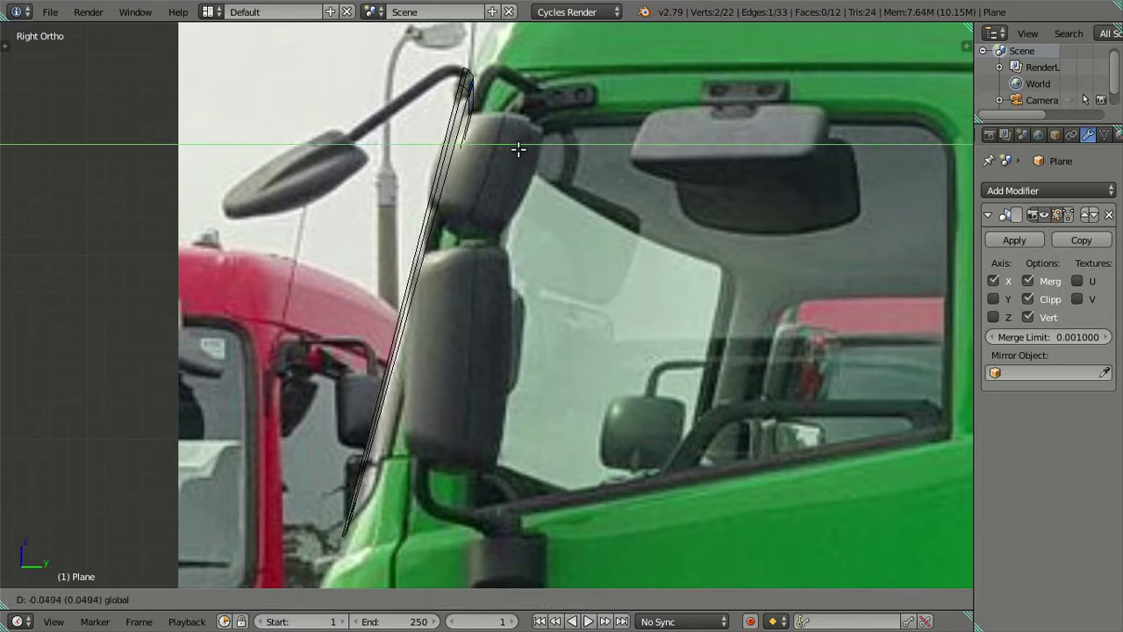
pyautogui.moveTo(518, 149); pyautogui.dragTo(522, 143)
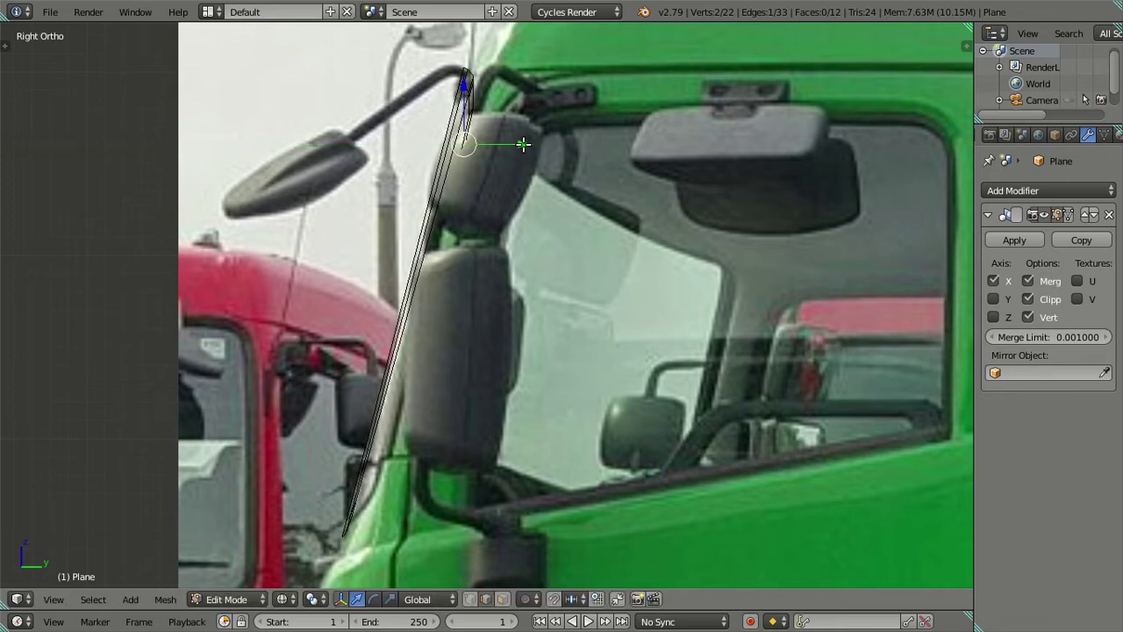
pyautogui.moveTo(486, 136)
pyautogui.mouseDown(button='middle')
pyautogui.moveTo(552, 173)
pyautogui.moveTo(549, 152)
pyautogui.mouseUp(button='middle')
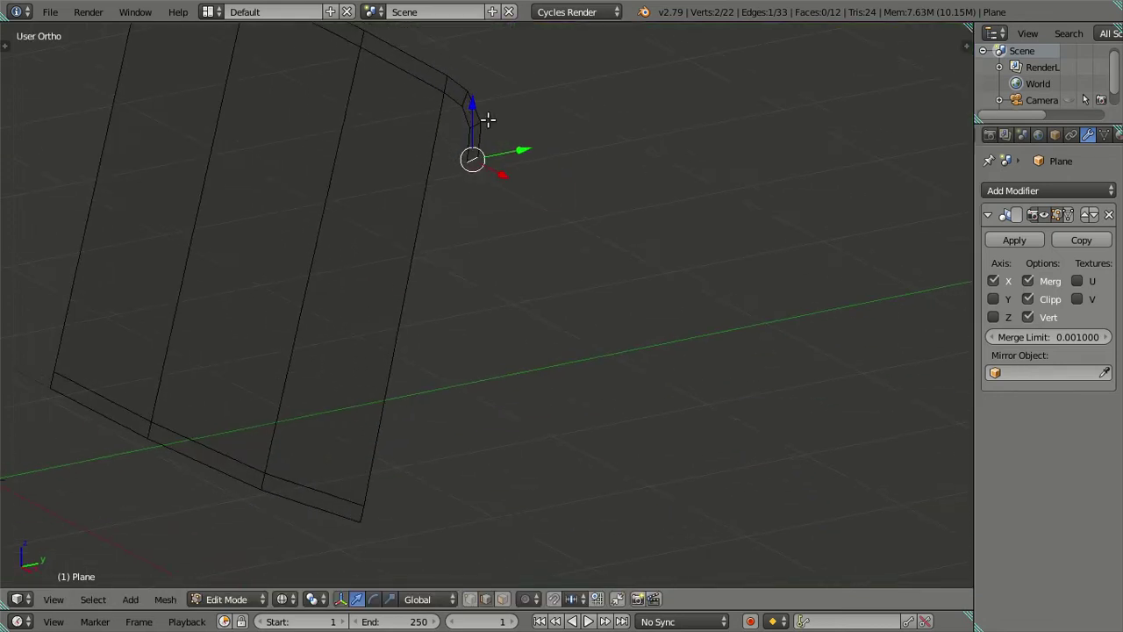
pyautogui.press('KP_3')
pyautogui.scroll(2, 556, 351)
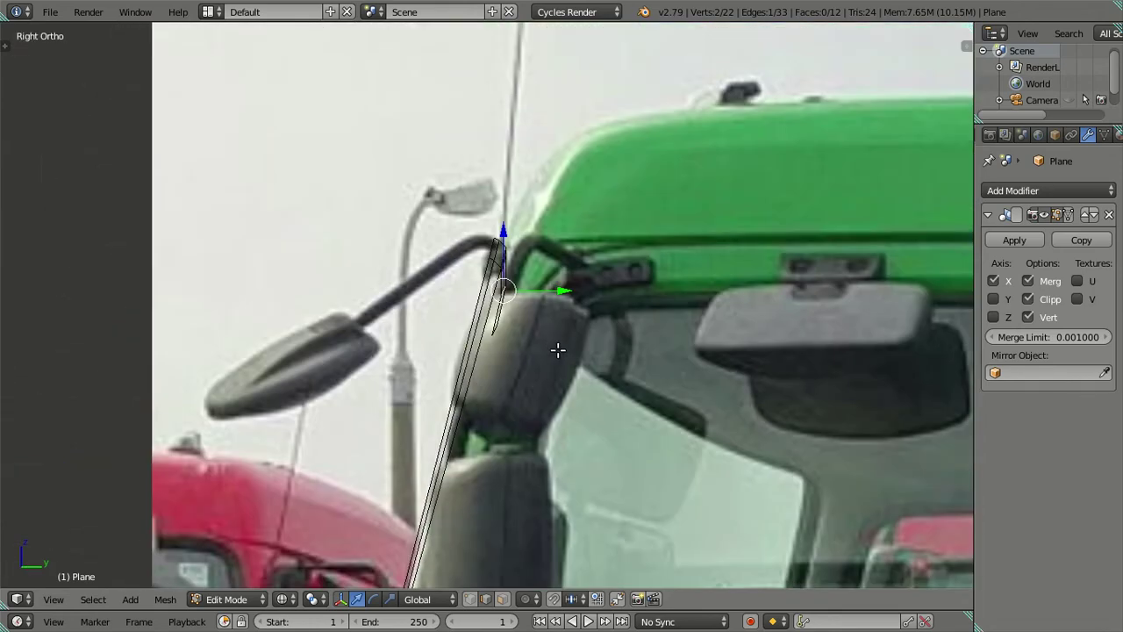
pyautogui.scroll(2, 570, 290)
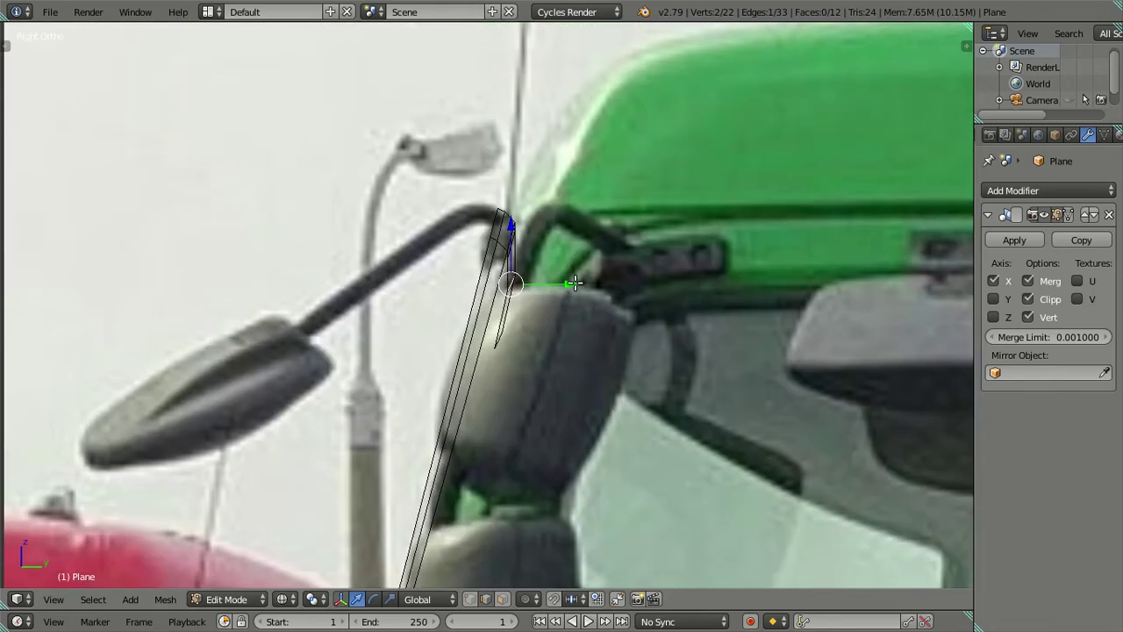
pyautogui.moveTo(491, 329); pyautogui.dragTo(588, 334, button='middle')
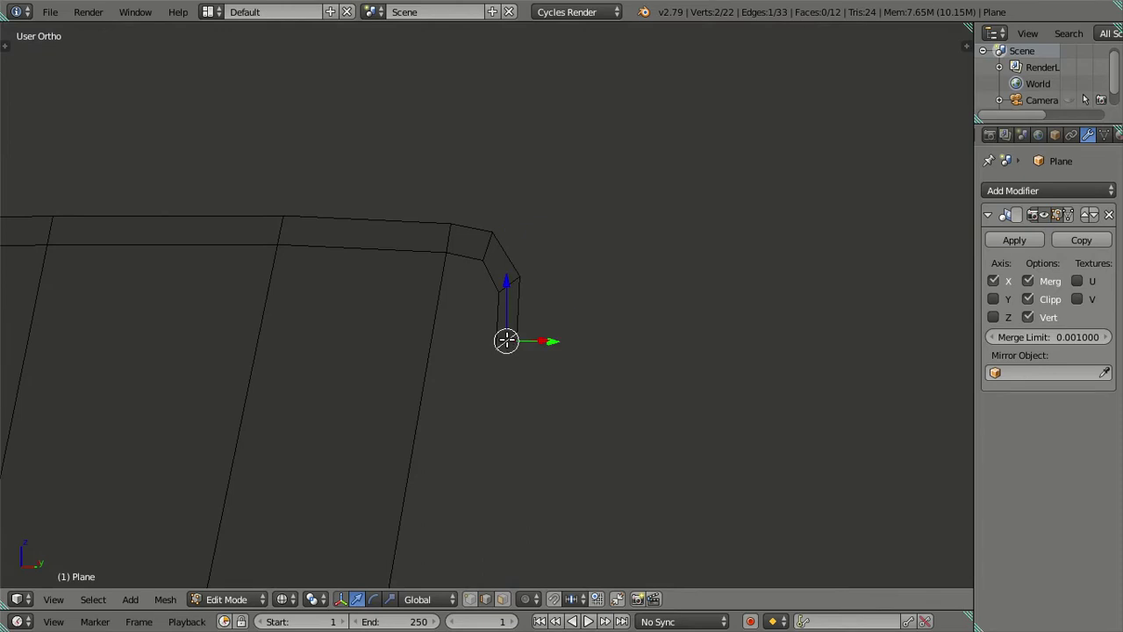
pyautogui.press('KP_1')
# Rotate the corner edge to the pillar angle and extrude another segment down the right side.
pyautogui.scroll(1, 561, 307)
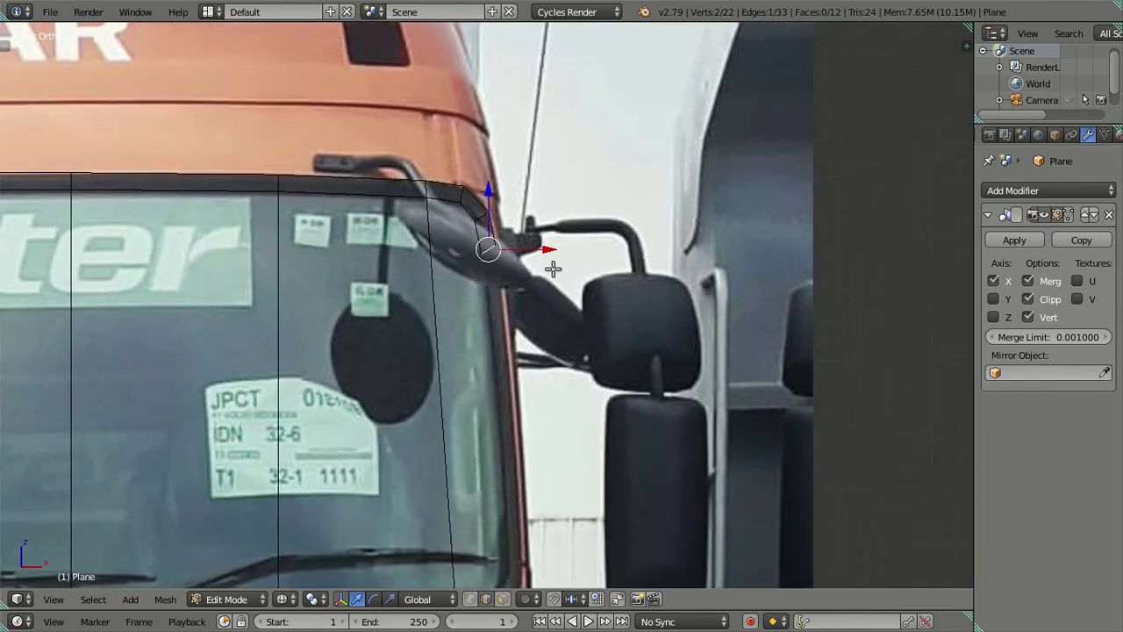
pyautogui.scroll(3, 612, 242)
pyautogui.press('r')
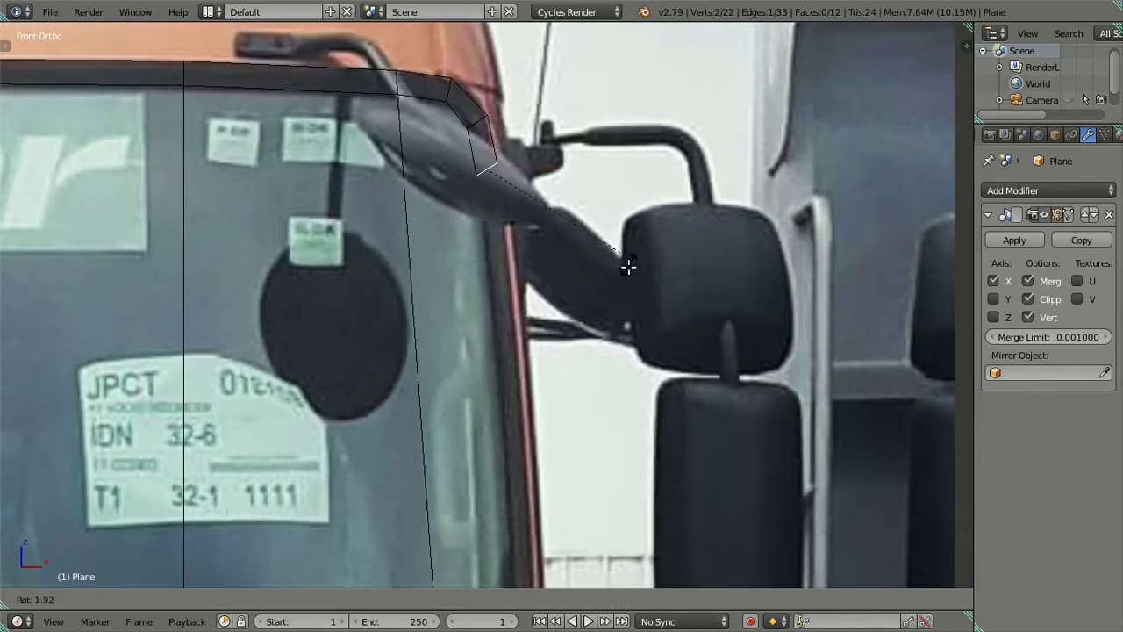
pyautogui.click(598, 311)
pyautogui.scroll(-2, 561, 299)
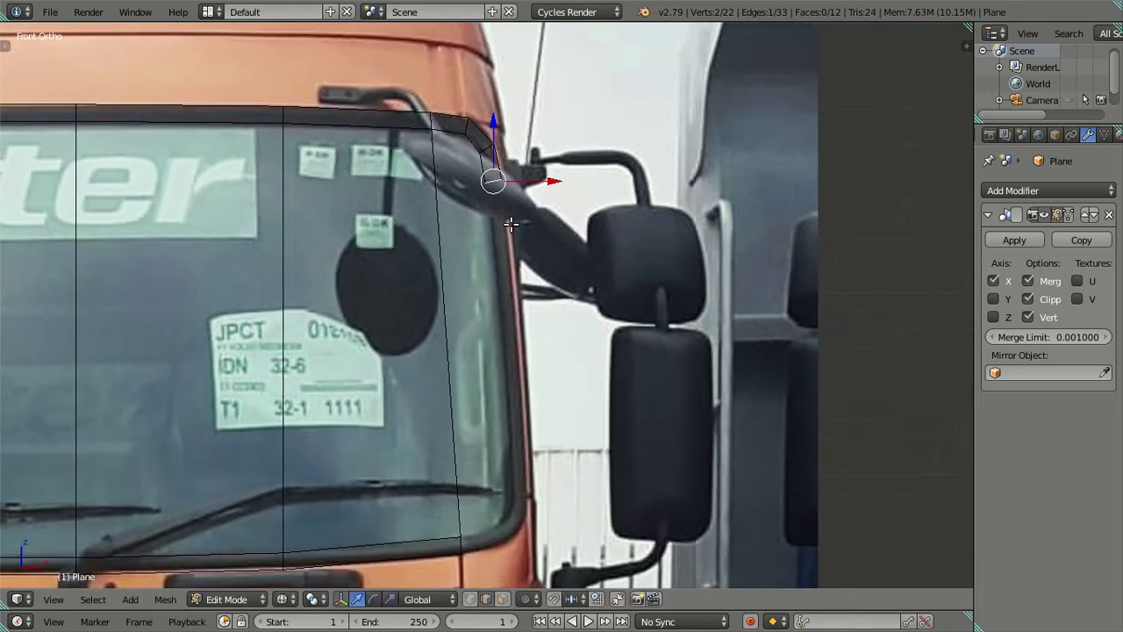
pyautogui.press('e')
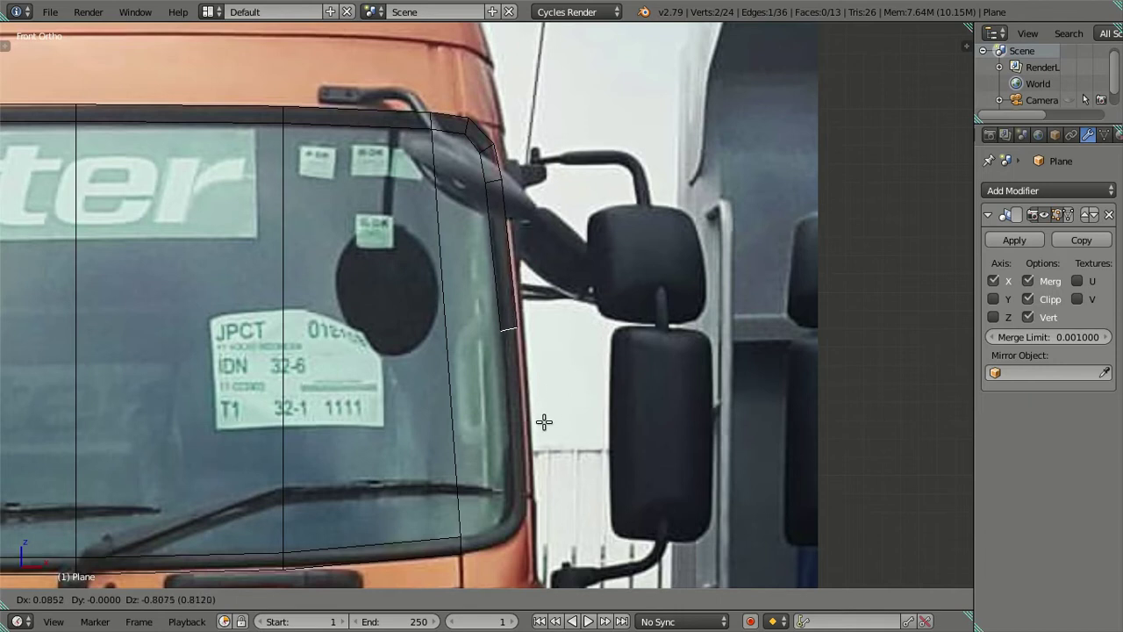
pyautogui.click(543, 422)
pyautogui.keyDown('shift'); pyautogui.moveTo(544, 422); pyautogui.dragTo(543, 328, button='middle'); pyautogui.keyUp('shift')
pyautogui.scroll(3, 543, 328)
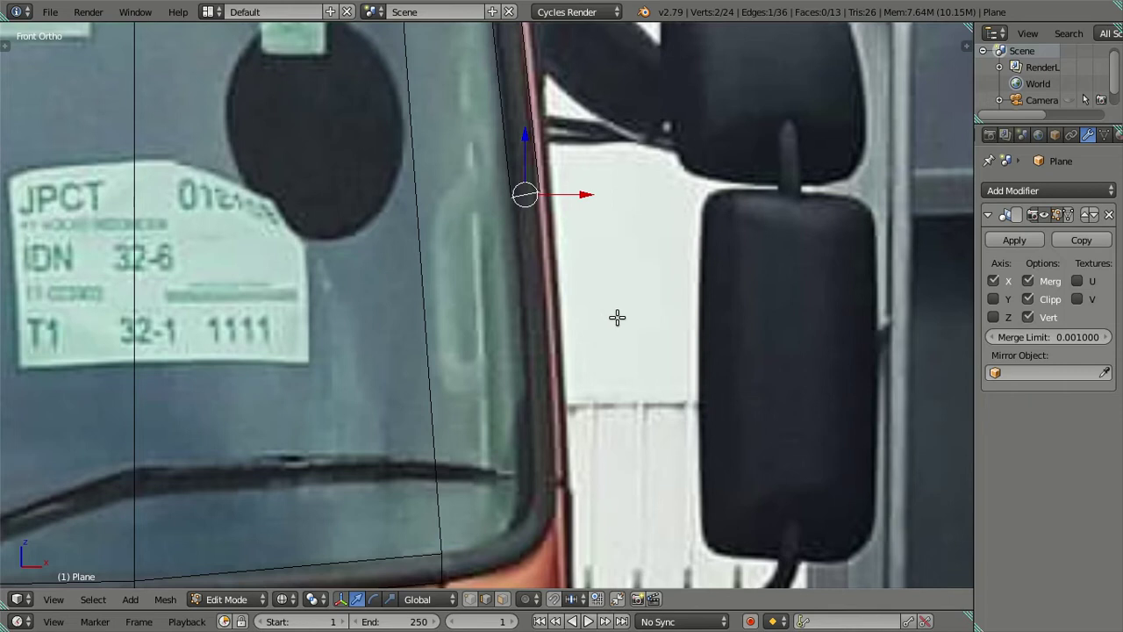
# Extrude two new frame segments from the bottom corner vertex toward the windshield's lower corner.
pyautogui.press('s')
pyautogui.rightClick(596, 371)
pyautogui.keyDown('shift'); pyautogui.moveTo(596, 371); pyautogui.dragTo(590, 325, button='middle'); pyautogui.keyUp('shift')
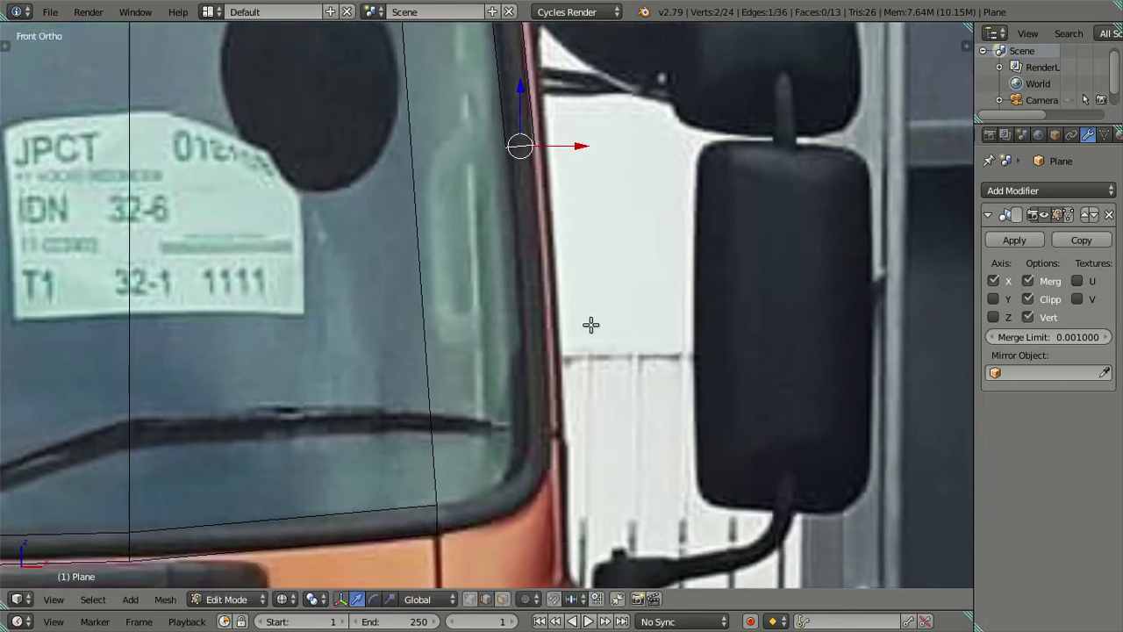
pyautogui.rightClick(439, 514)
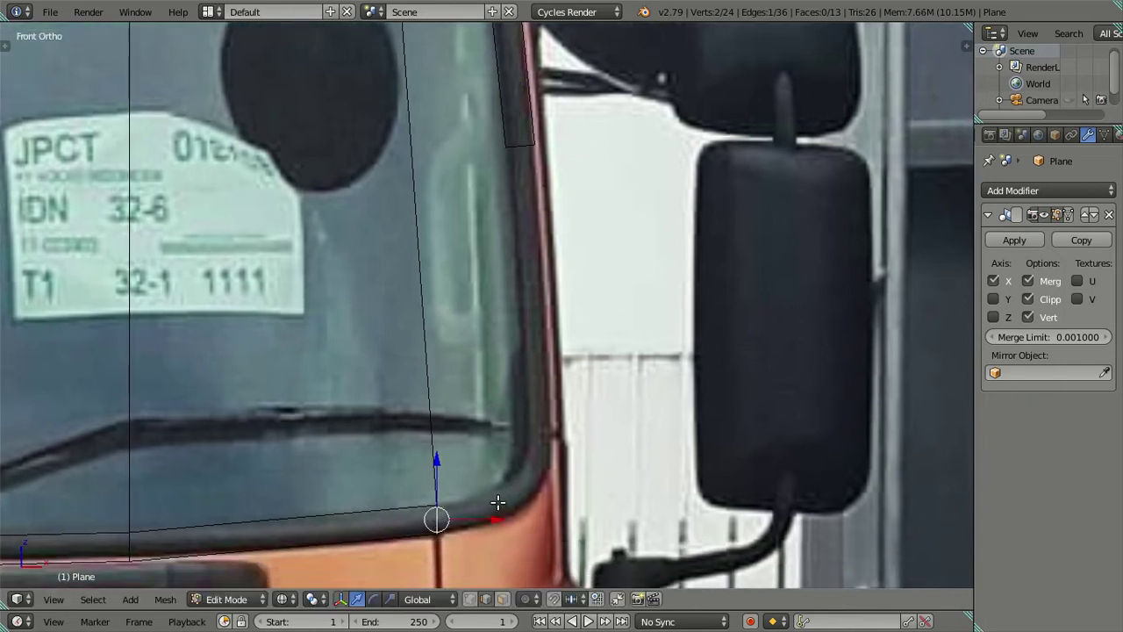
pyautogui.press('e')
pyautogui.click(546, 491)
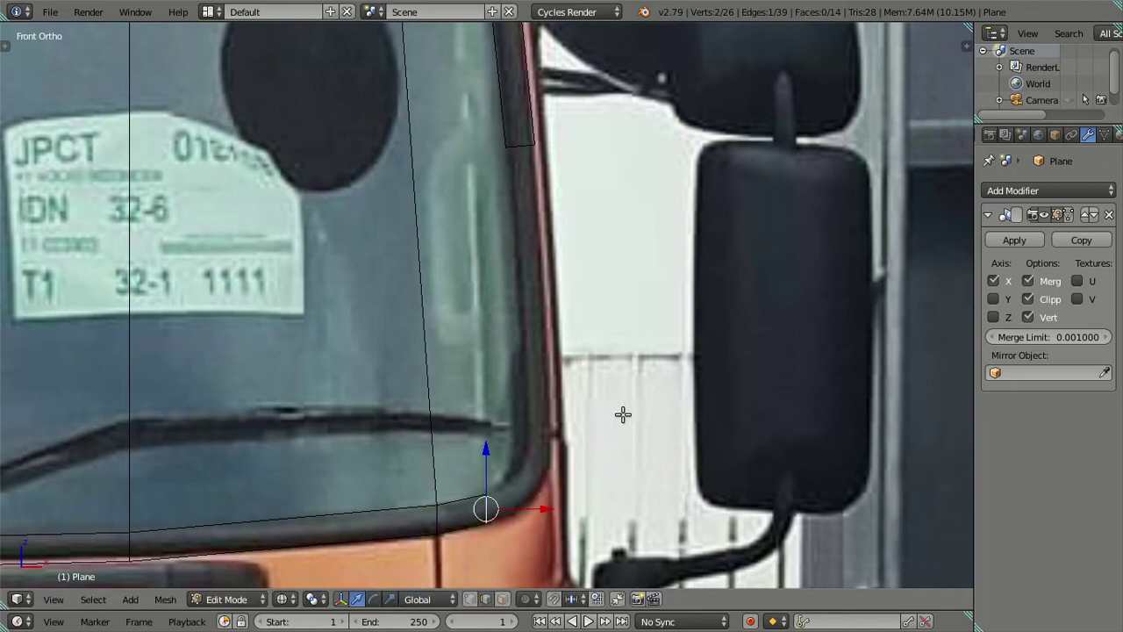
pyautogui.press('e')
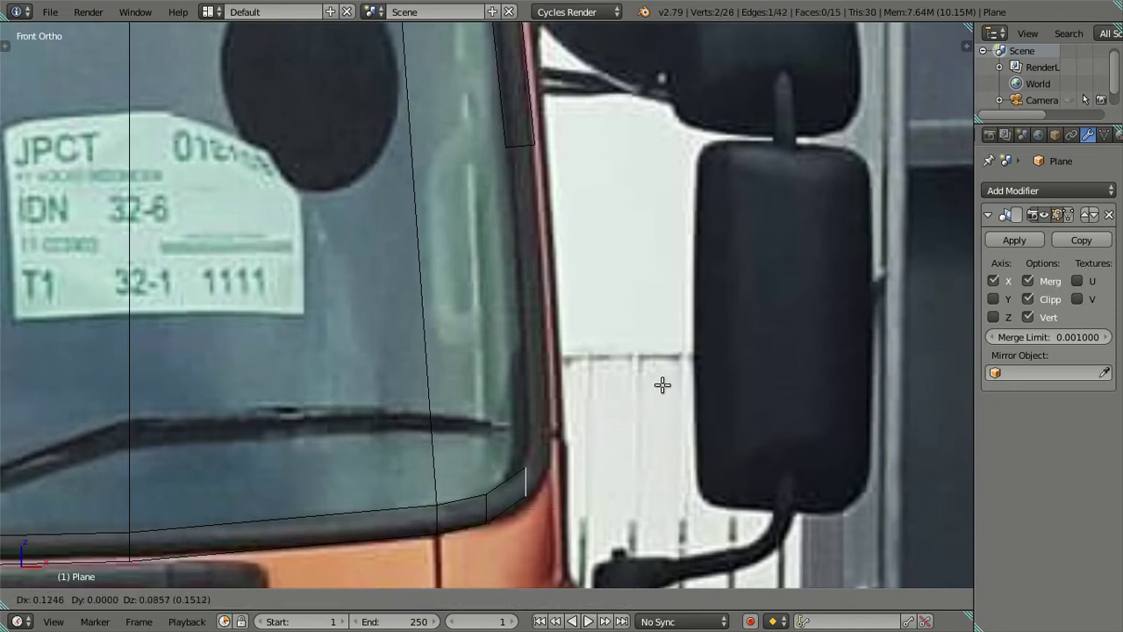
pyautogui.click(667, 382)
# Round the lower corner by rotating its edges and extruding one more rotated edge upward.
pyautogui.rightClick(488, 509)
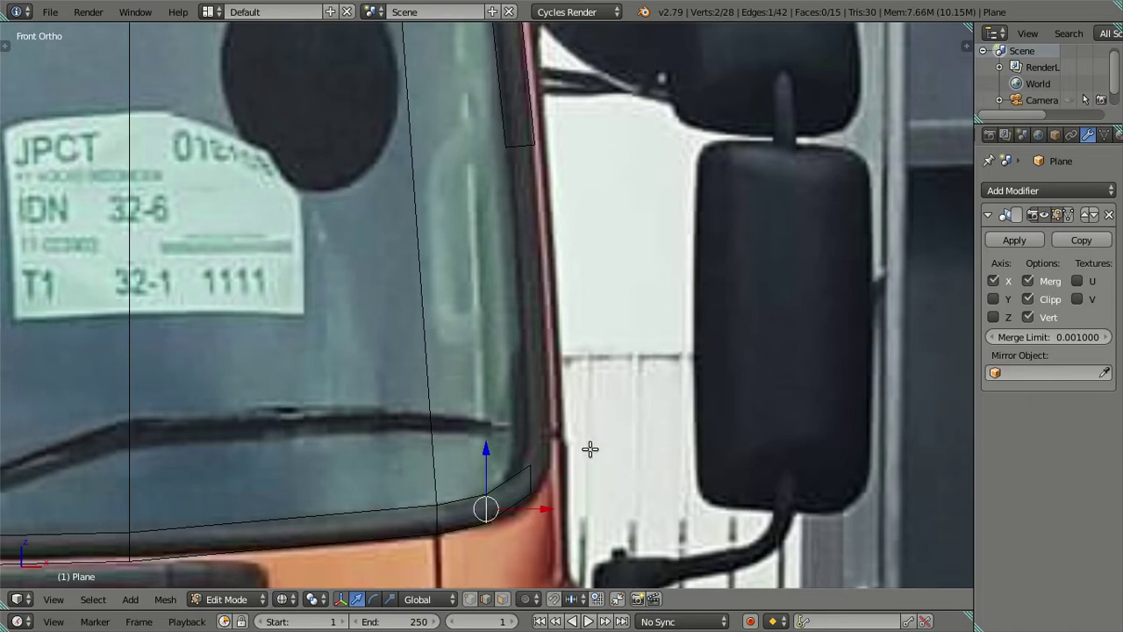
pyautogui.press('r')
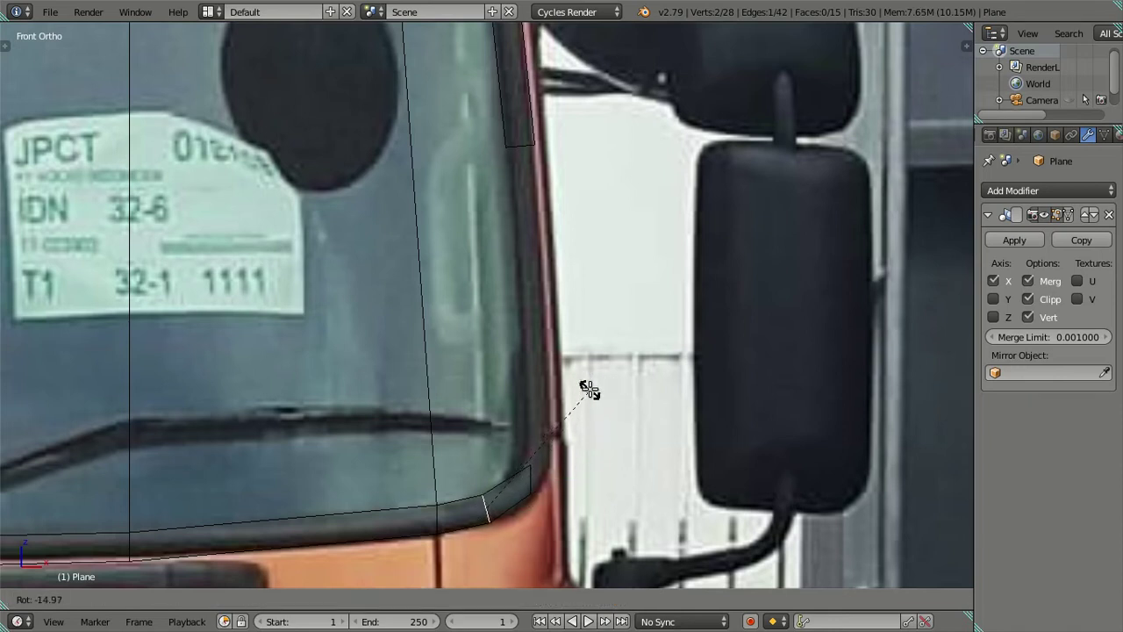
pyautogui.click(590, 391)
pyautogui.rightClick(531, 477)
pyautogui.press('r')
pyautogui.click(566, 381)
pyautogui.press('e')
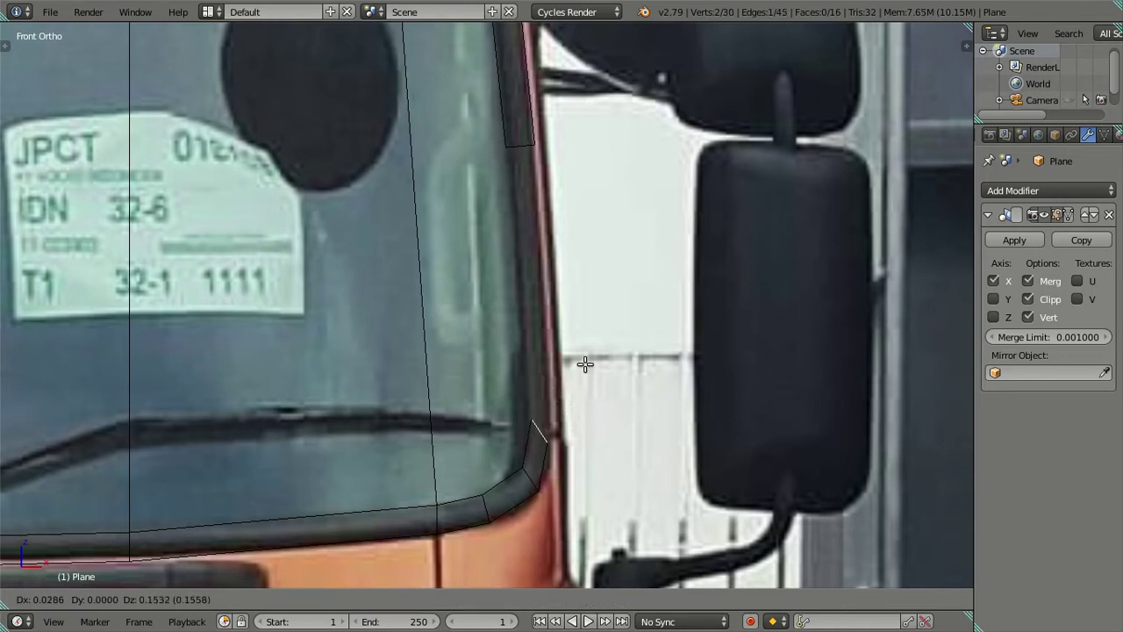
pyautogui.click(590, 367)
pyautogui.press('r')
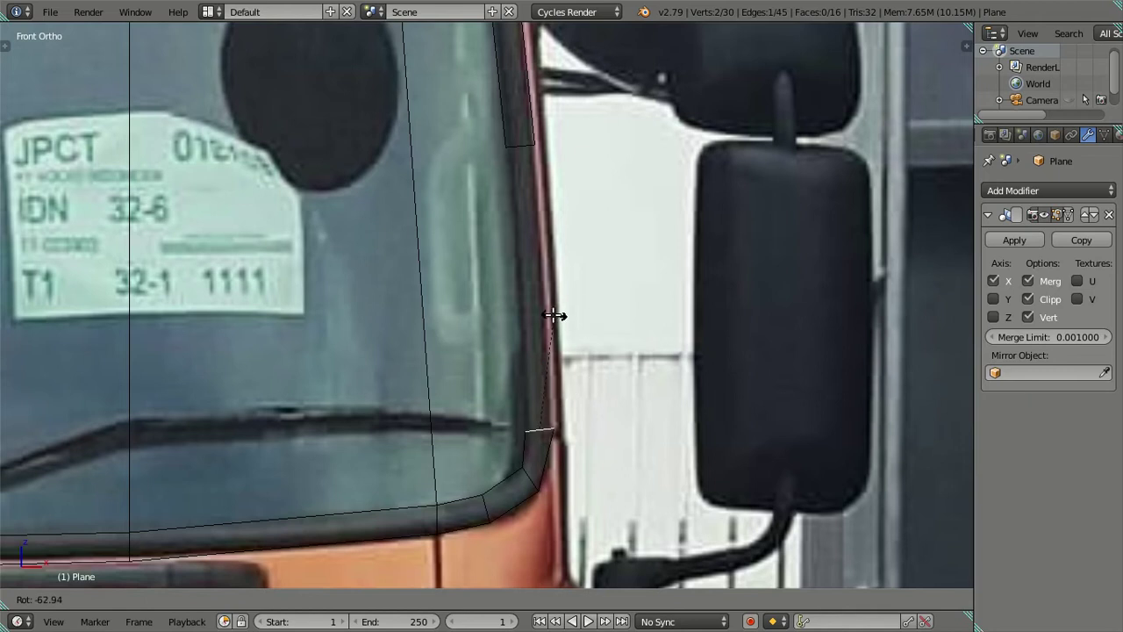
pyautogui.click(558, 323)
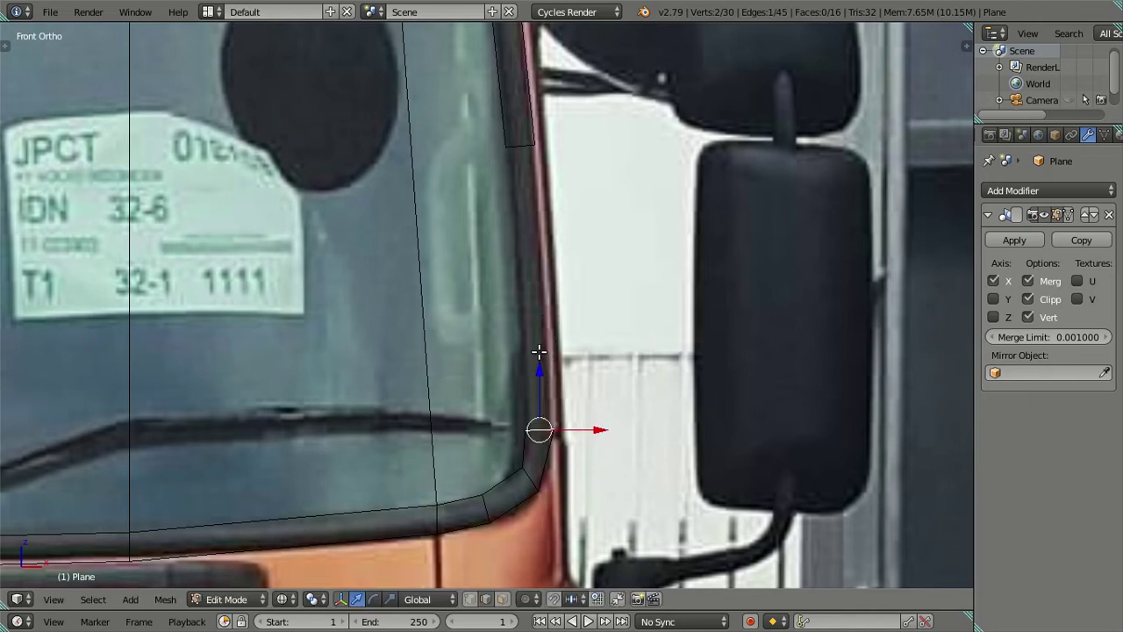
# Extrude the strip straight up the side pillar and rotate the edge to the pillar angle.
pyautogui.press('e')
pyautogui.press('z')
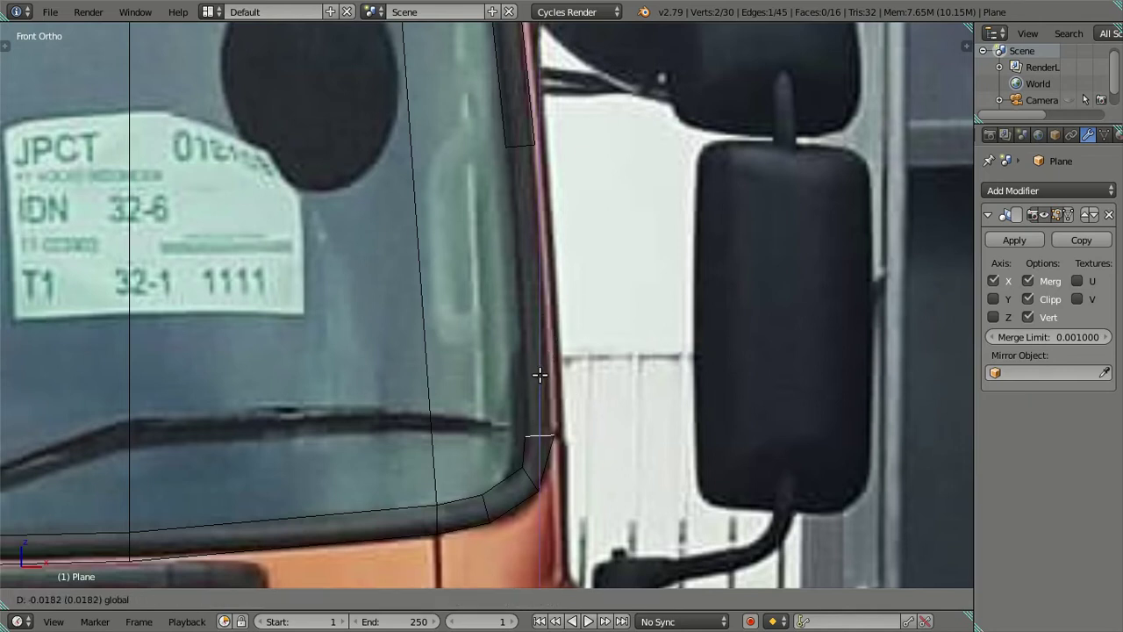
pyautogui.click(539, 375)
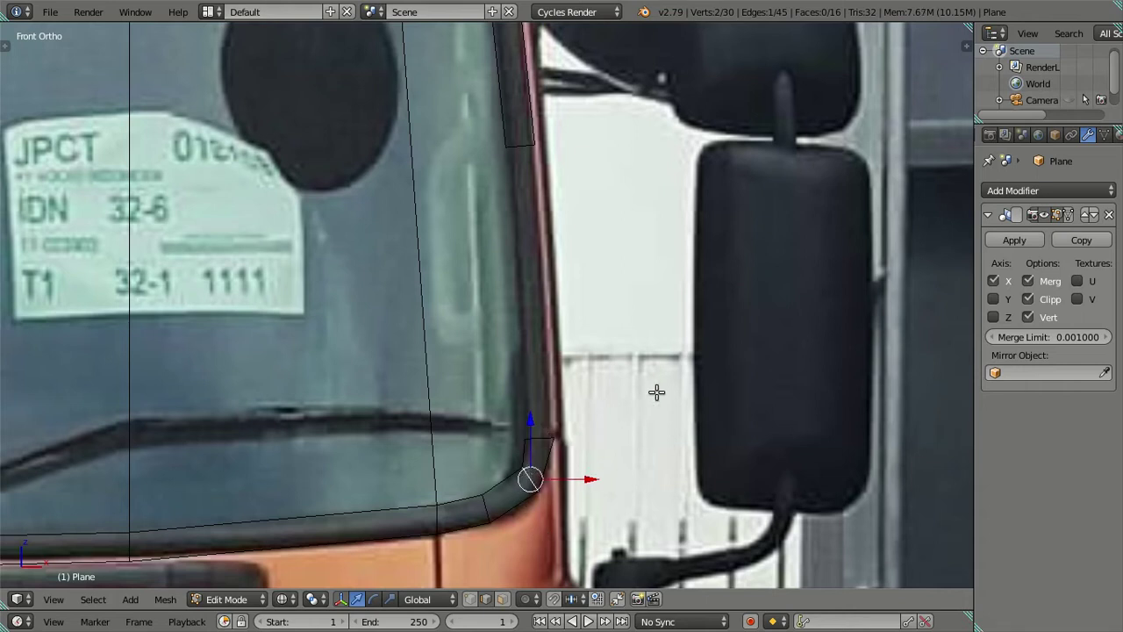
pyautogui.press('r')
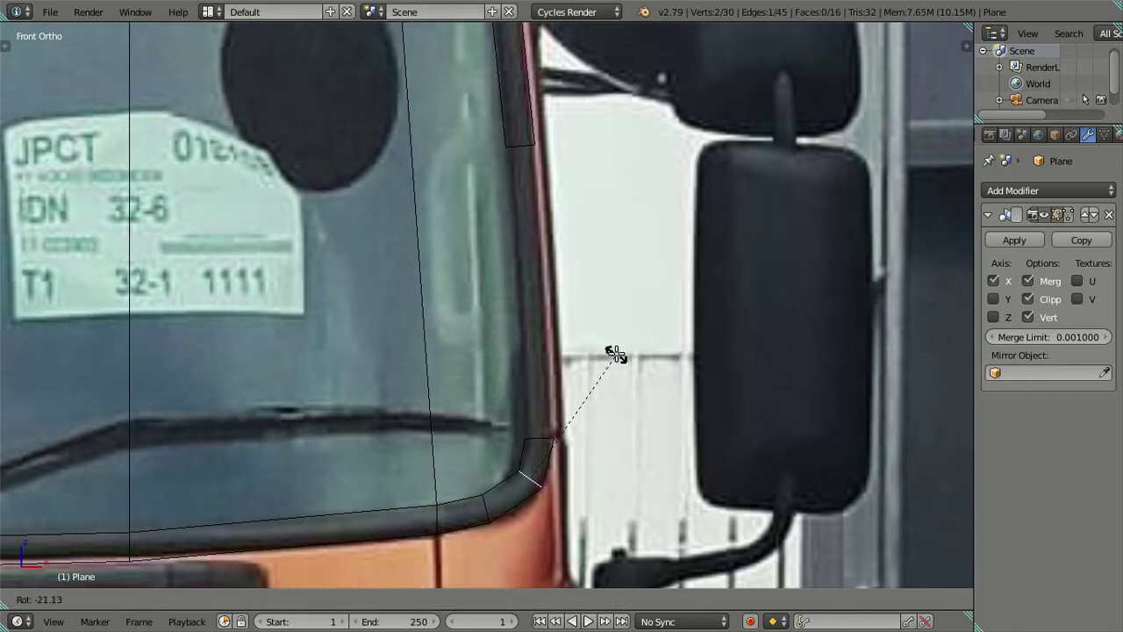
pyautogui.click(617, 355)
# Nudge the corner vertex right and fill the gap face between the pillar vertices.
pyautogui.rightClick(498, 509)
pyautogui.moveTo(538, 510); pyautogui.dragTo(544, 506)
pyautogui.rightClick(537, 434)
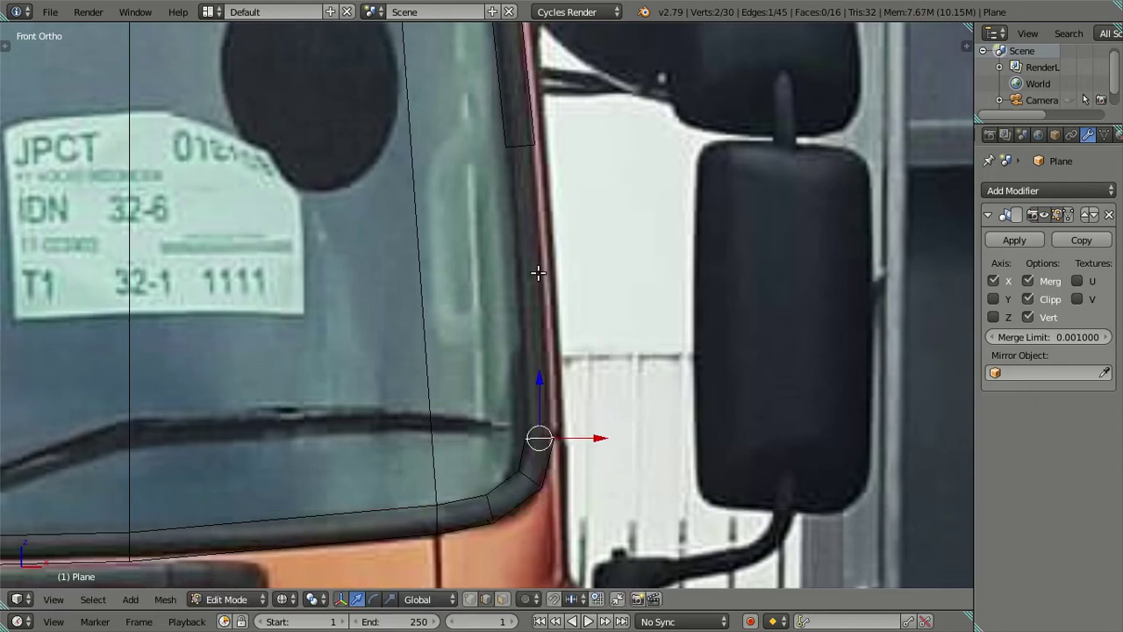
pyautogui.keyDown('shift'); pyautogui.rightClick(516, 154); pyautogui.keyUp('shift')
pyautogui.press('f')
pyautogui.press('a')
pyautogui.scroll(-2, 544, 293)
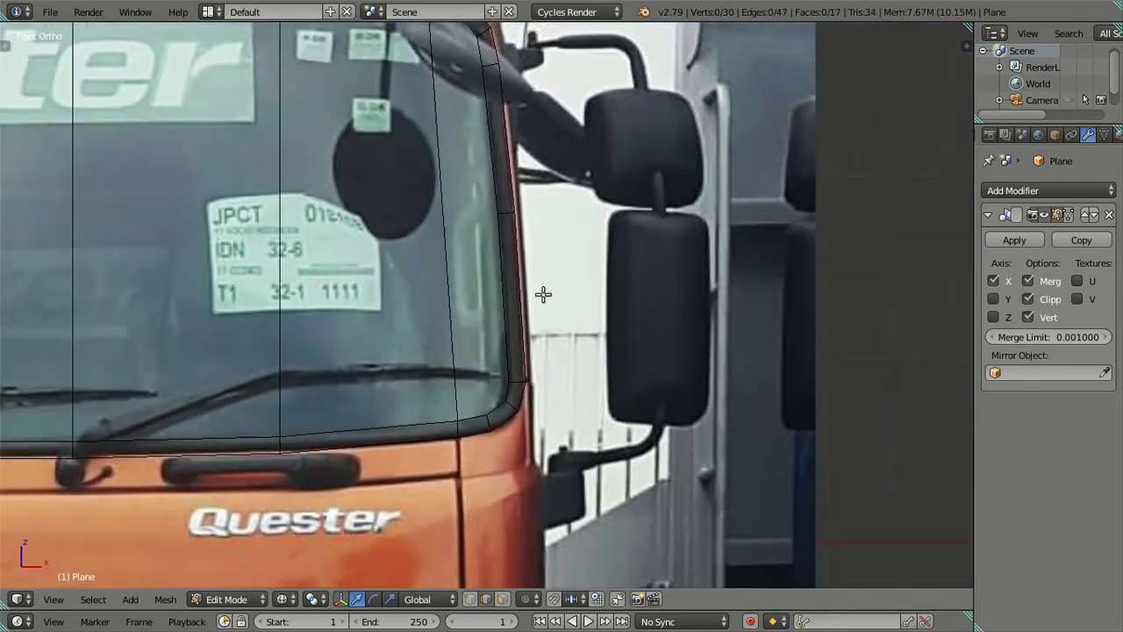
pyautogui.scroll(-1, 541, 328)
pyautogui.scroll(4, 544, 396)
# Shift the pillar and lower corner vertices along X to match the front reference, then inspect in solid shading.
pyautogui.rightClick(543, 429)
pyautogui.press('g')
pyautogui.press('x')
pyautogui.click(591, 438)
pyautogui.rightClick(518, 474)
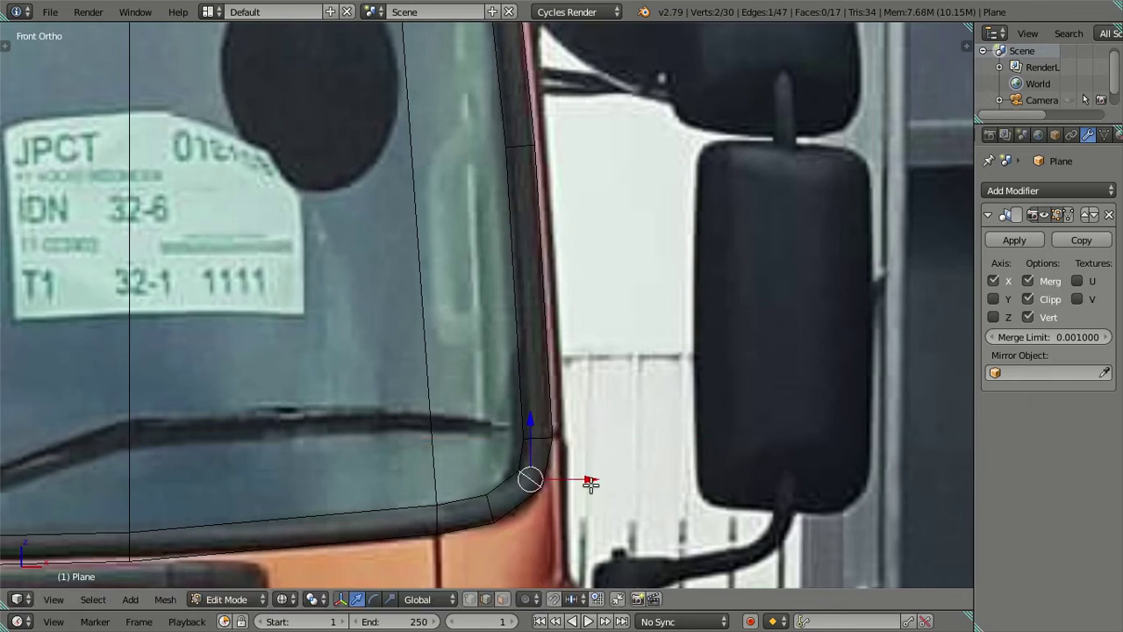
pyautogui.press('g')
pyautogui.press('x')
pyautogui.click(587, 485)
pyautogui.scroll(-5, 587, 485)
pyautogui.press('z')
pyautogui.press('a')
pyautogui.moveTo(569, 371)
pyautogui.mouseDown(button='middle')
pyautogui.moveTo(462, 306)
pyautogui.moveTo(460, 401)
pyautogui.moveTo(494, 230)
pyautogui.mouseUp(button='middle')
# In Right Ortho, move the upper pillar vertex along Y onto the slanted windshield edge.
pyautogui.rightClick(499, 237)
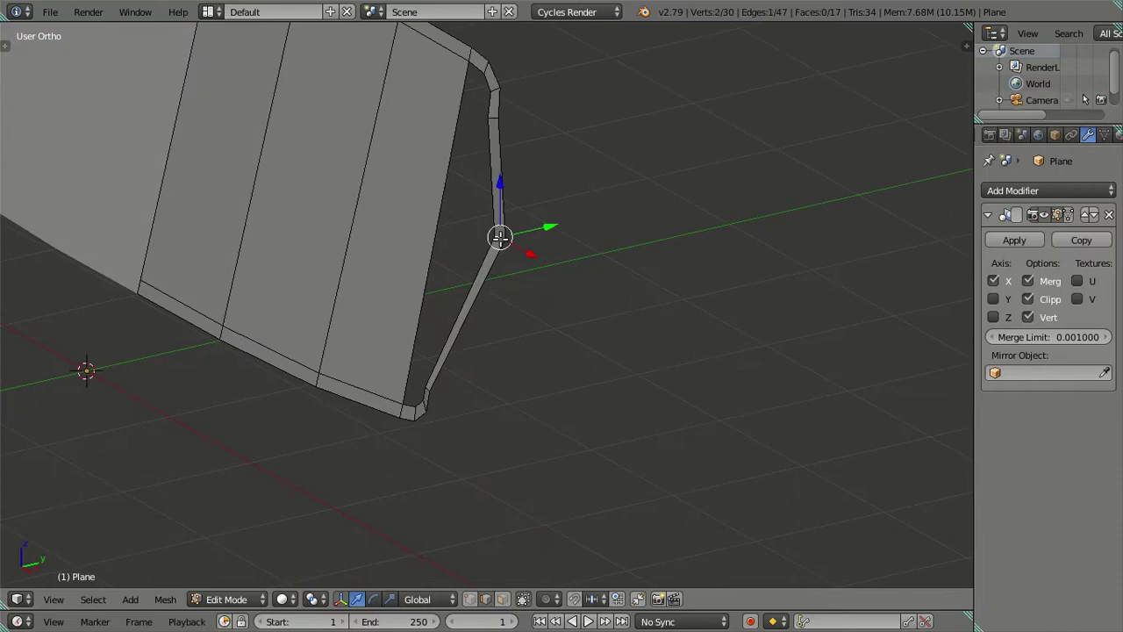
pyautogui.press('KP_3')
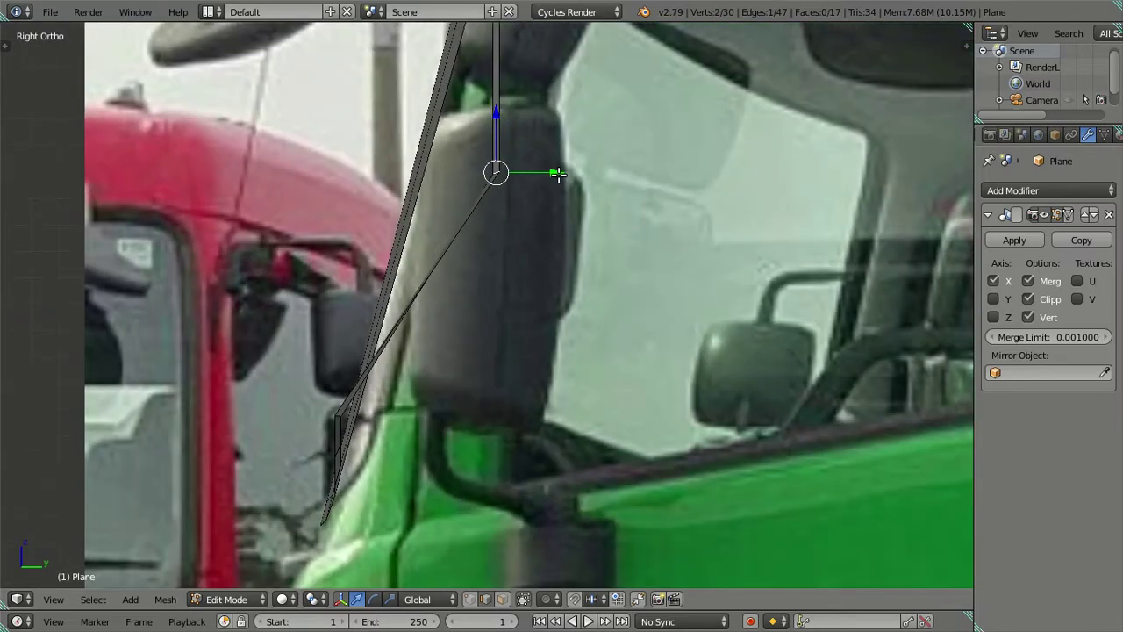
pyautogui.press('g')
pyautogui.press('y')
pyautogui.click(498, 153)
pyautogui.moveTo(456, 252)
pyautogui.mouseDown(button='middle')
pyautogui.moveTo(496, 343)
pyautogui.moveTo(389, 449)
pyautogui.mouseUp(button='middle')
# Move the lower pillar vertex along Y onto the side reference's windshield edge.
pyautogui.rightClick(386, 445)
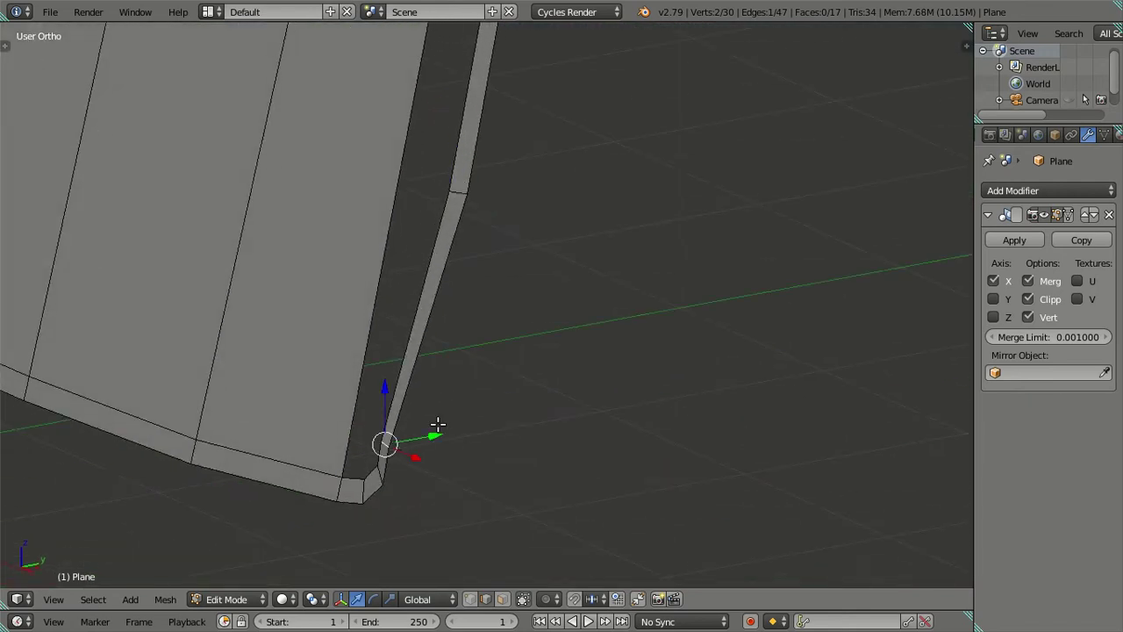
pyautogui.press('KP_3')
pyautogui.press('g')
pyautogui.press('y')
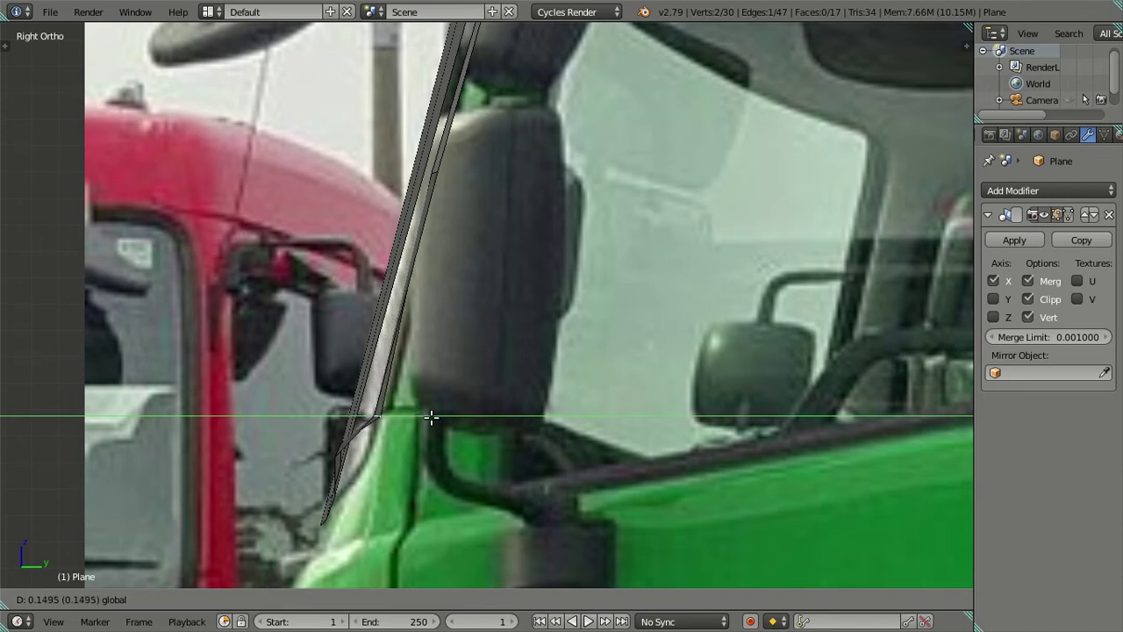
pyautogui.click(431, 415)
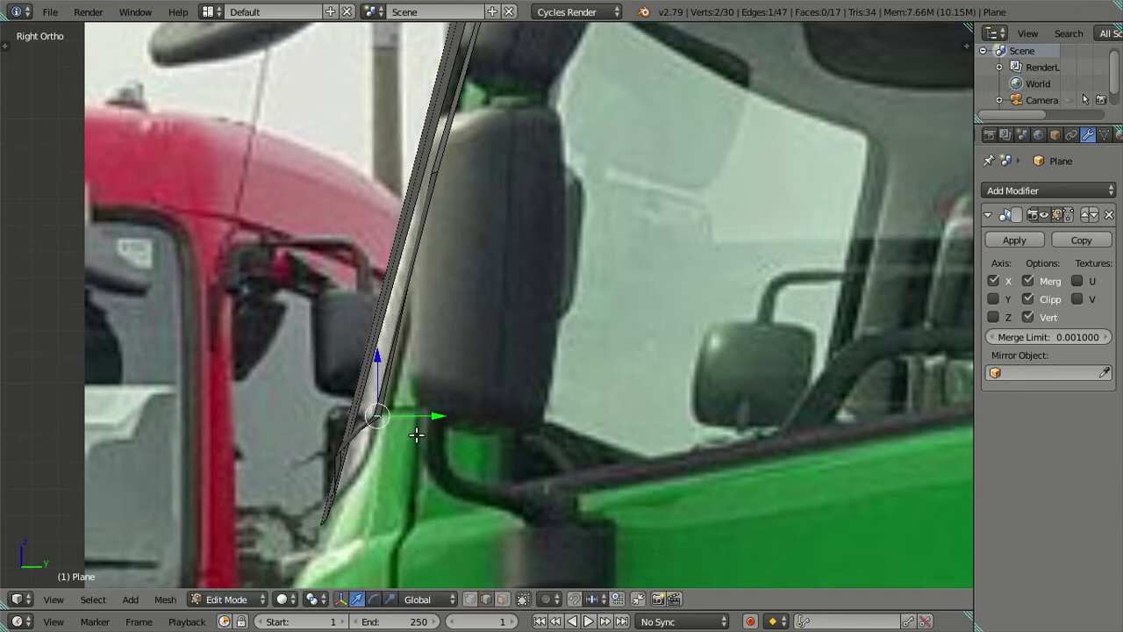
pyautogui.keyDown('shift'); pyautogui.scroll(-3, 439, 313); pyautogui.keyUp('shift')
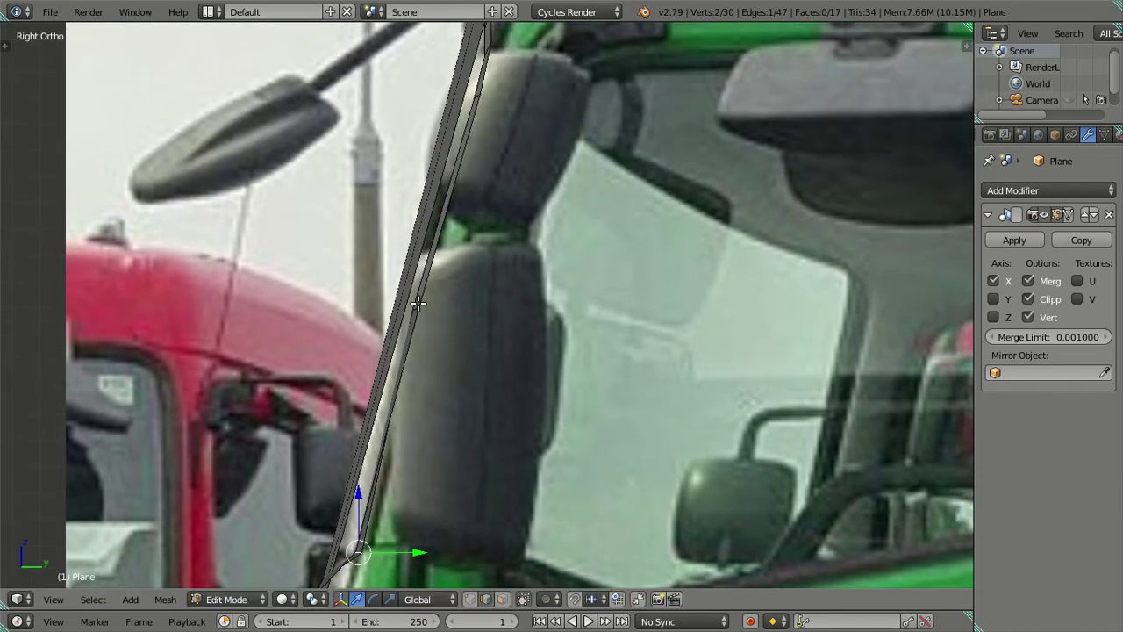
pyautogui.press('g')
pyautogui.press('y')
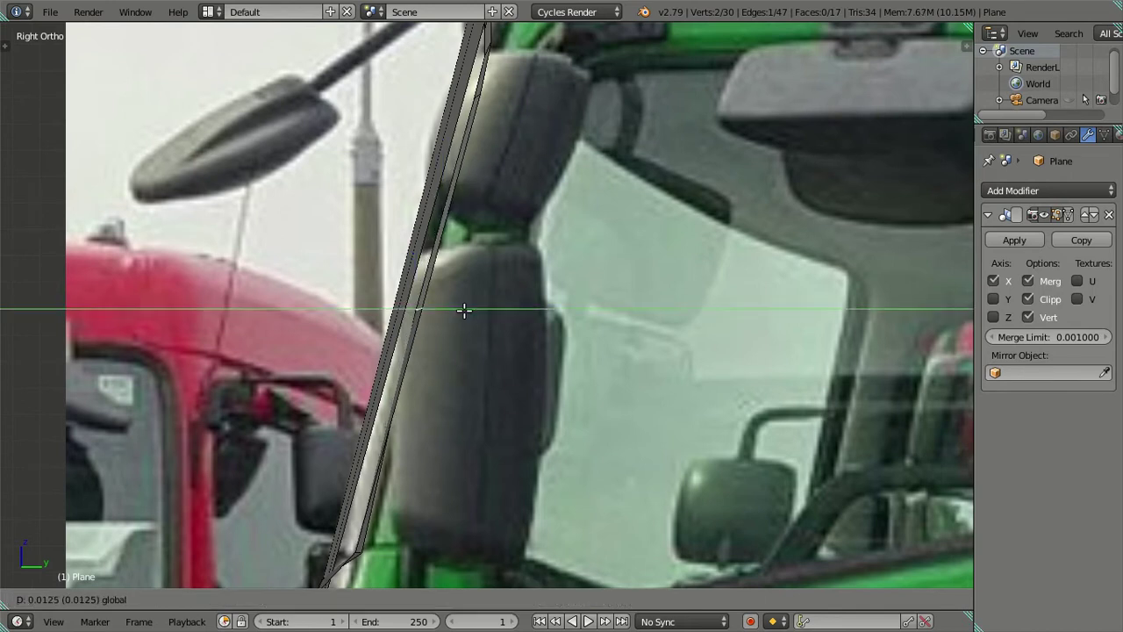
pyautogui.click(464, 309)
# In wireframe, shift the edge near the pillar top and a lower pillar vertex along Y onto the reference.
pyautogui.keyDown('shift'); pyautogui.scroll(1, 486, 238); pyautogui.keyUp('shift')
pyautogui.keyDown('shift'); pyautogui.scroll(3, 485, 238); pyautogui.keyUp('shift')
pyautogui.scroll(2, 463, 221)
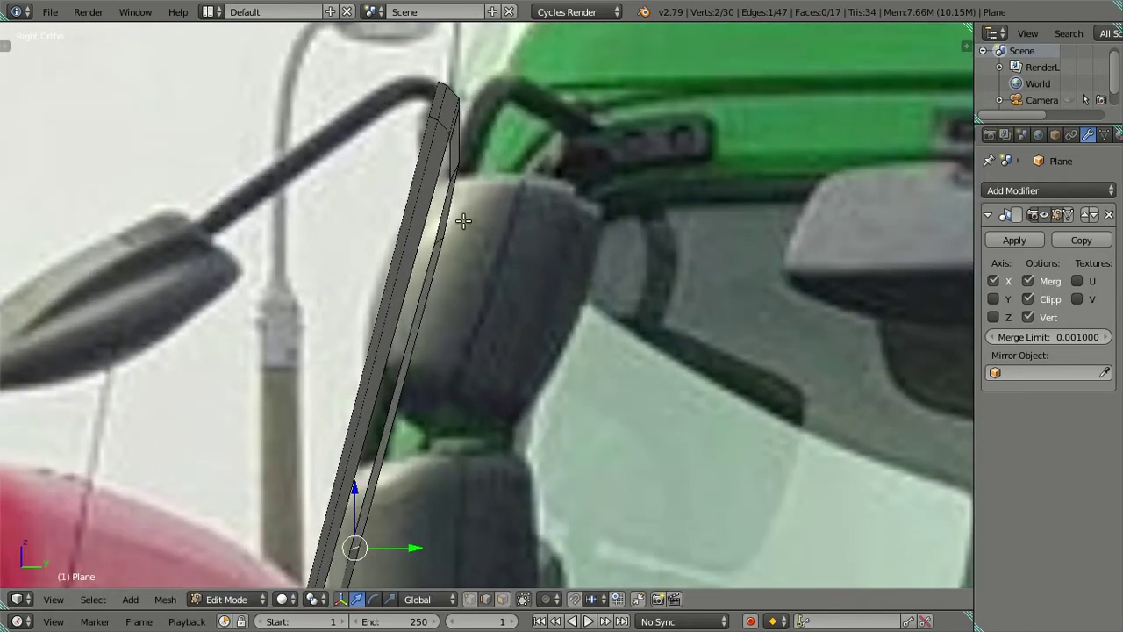
pyautogui.press('z')
pyautogui.press('z')
pyautogui.scroll(1, 464, 184)
pyautogui.scroll(3, 451, 167)
pyautogui.scroll(-1, 446, 158)
pyautogui.keyDown('shift'); pyautogui.scroll(1, 464, 309); pyautogui.keyUp('shift')
pyautogui.rightClick(459, 188)
pyautogui.moveTo(504, 187); pyautogui.dragTo(511, 185)
pyautogui.rightClick(500, 261)
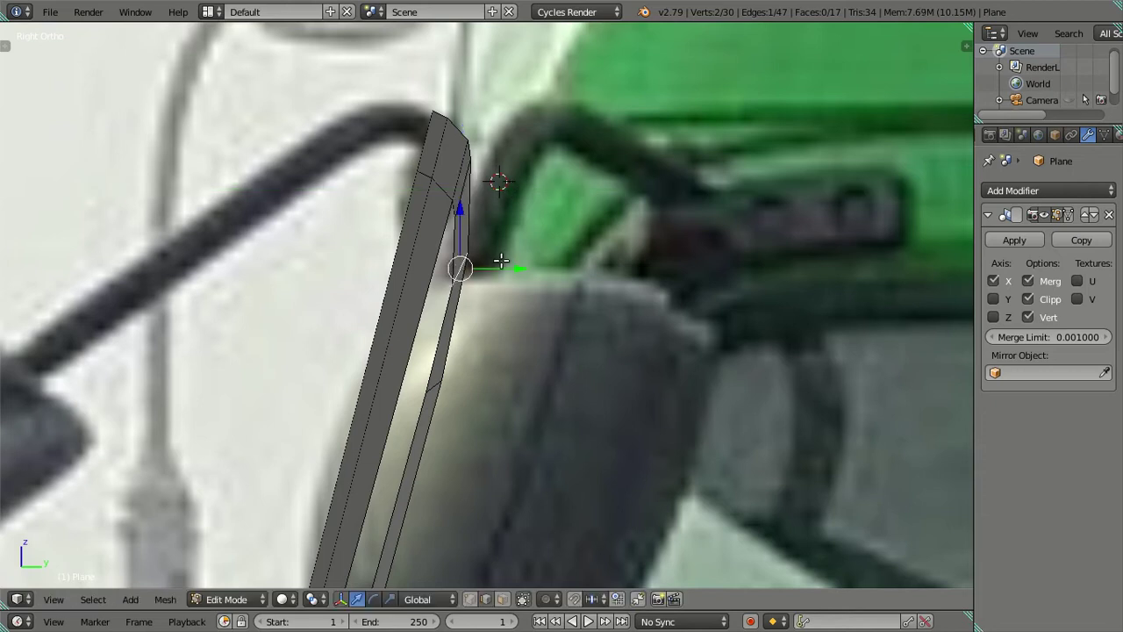
pyautogui.moveTo(504, 266); pyautogui.dragTo(499, 265)
# Orbit around the pillar and corner vertex to check the strip against the side profile.
pyautogui.rightClick(440, 382)
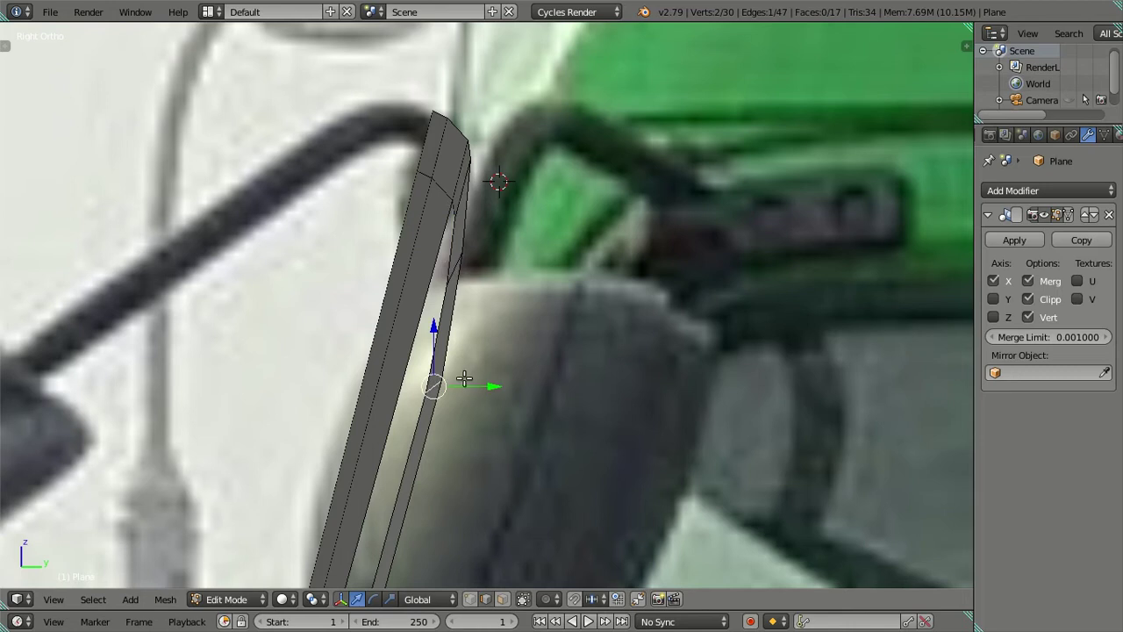
pyautogui.scroll(-2, 455, 262)
pyautogui.moveTo(455, 262)
pyautogui.mouseDown(button='middle')
pyautogui.moveTo(501, 380)
pyautogui.moveTo(516, 392)
pyautogui.moveTo(521, 371)
pyautogui.moveTo(587, 381)
pyautogui.moveTo(672, 518)
pyautogui.moveTo(617, 494)
pyautogui.moveTo(508, 383)
pyautogui.moveTo(461, 388)
pyautogui.moveTo(529, 369)
pyautogui.moveTo(646, 306)
pyautogui.moveTo(682, 227)
pyautogui.moveTo(675, 168)
pyautogui.moveTo(579, 190)
pyautogui.moveTo(502, 317)
pyautogui.moveTo(509, 382)
pyautogui.moveTo(479, 497)
pyautogui.moveTo(439, 356)
pyautogui.moveTo(339, 406)
pyautogui.moveTo(435, 366)
pyautogui.moveTo(632, 318)
pyautogui.moveTo(554, 315)
pyautogui.moveTo(739, 288)
pyautogui.moveTo(551, 369)
pyautogui.mouseUp(button='middle')
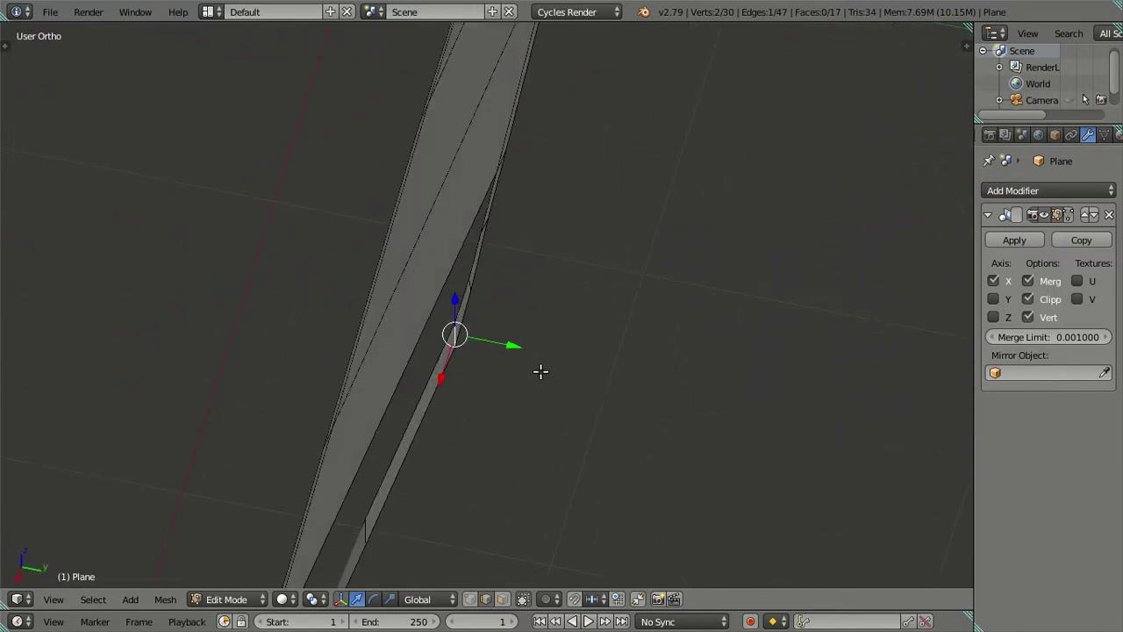
pyautogui.press('KP_3')
pyautogui.click(509, 370)
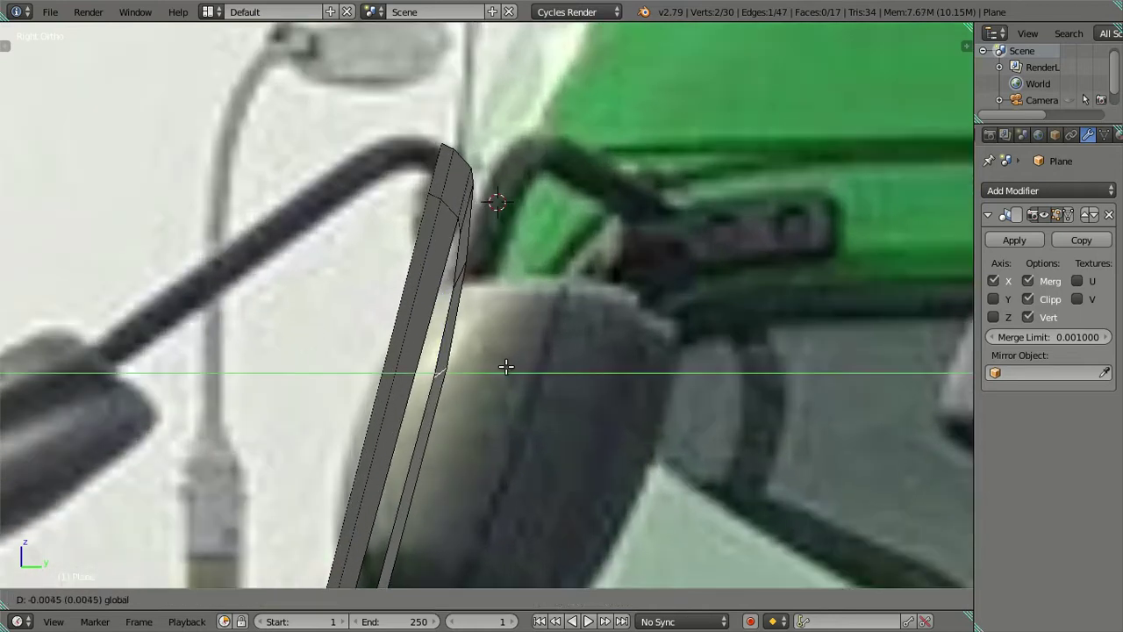
pyautogui.rightClick(507, 369)
pyautogui.press('a')
pyautogui.scroll(-2, 479, 435)
pyautogui.scroll(3, 479, 436)
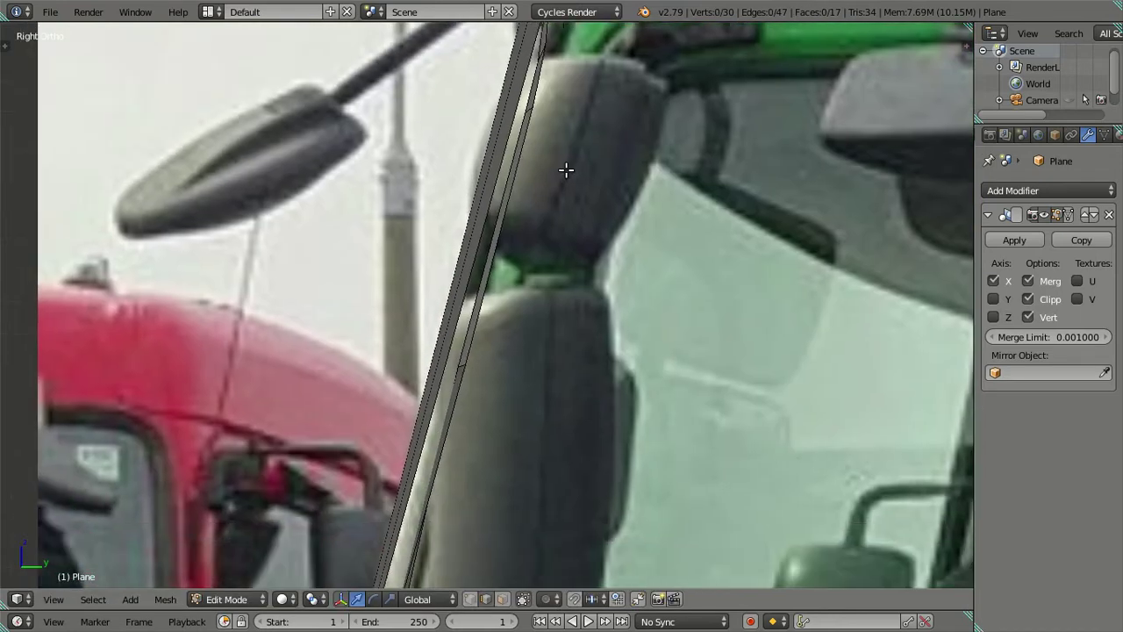
pyautogui.scroll(2, 459, 396)
pyautogui.scroll(-3, 452, 362)
pyautogui.scroll(1, 483, 446)
pyautogui.moveTo(484, 445)
pyautogui.mouseDown(button='middle')
pyautogui.moveTo(571, 322)
pyautogui.moveTo(547, 407)
pyautogui.moveTo(529, 394)
pyautogui.mouseUp(button='middle')
pyautogui.rightClick(489, 335)
pyautogui.moveTo(522, 343)
pyautogui.mouseDown(button='middle')
pyautogui.moveTo(416, 421)
pyautogui.moveTo(363, 371)
pyautogui.moveTo(369, 356)
pyautogui.moveTo(447, 351)
pyautogui.moveTo(602, 130)
pyautogui.moveTo(594, 111)
pyautogui.moveTo(526, 514)
pyautogui.mouseUp(button='middle')
# Inspect the frame corner from top, front and side views, abandoning a trial rotation.
pyautogui.press('KP_7')
pyautogui.scroll(2, 606, 450)
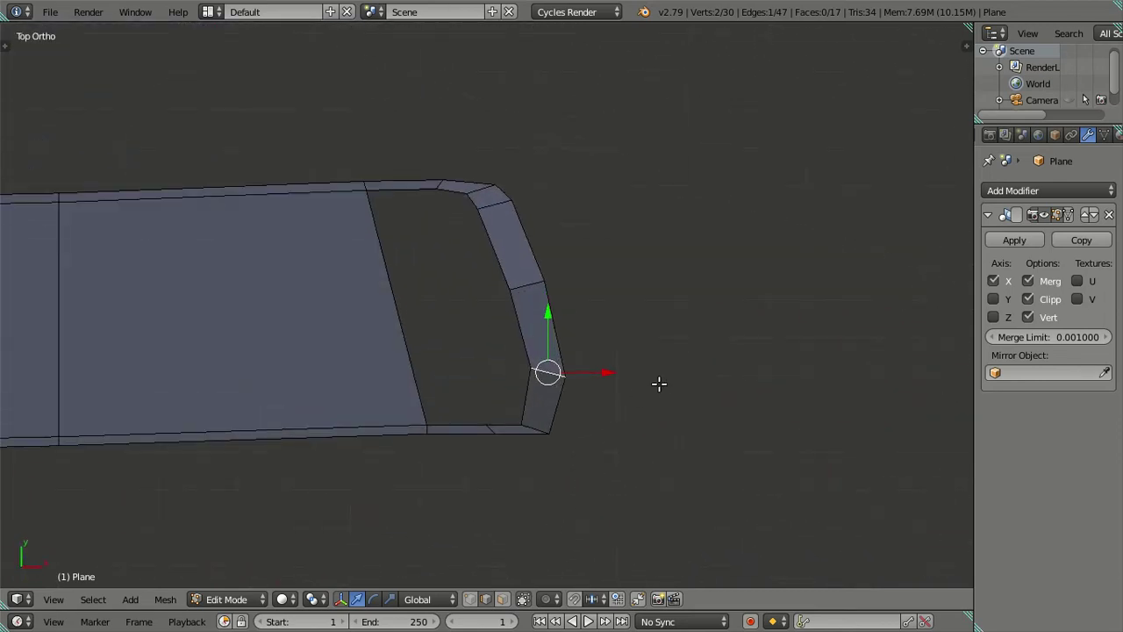
pyautogui.press('r')
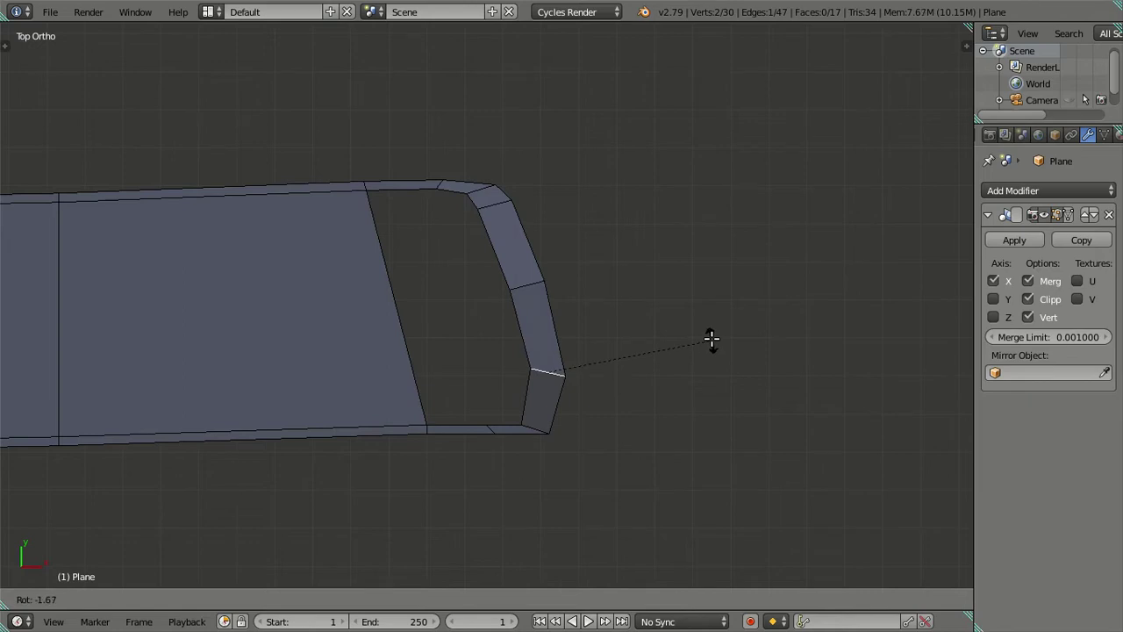
pyautogui.rightClick(691, 299)
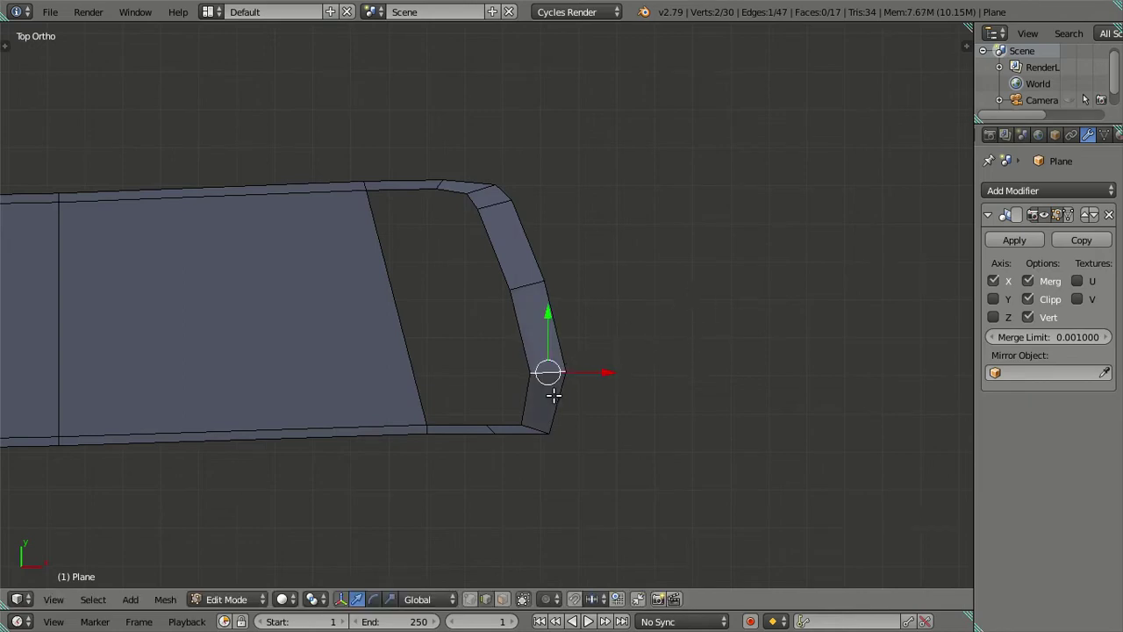
pyautogui.press('KP_1')
pyautogui.moveTo(560, 402)
pyautogui.mouseDown(button='middle')
pyautogui.moveTo(380, 433)
pyautogui.moveTo(383, 404)
pyautogui.mouseUp(button='middle')
pyautogui.press('KP_3')
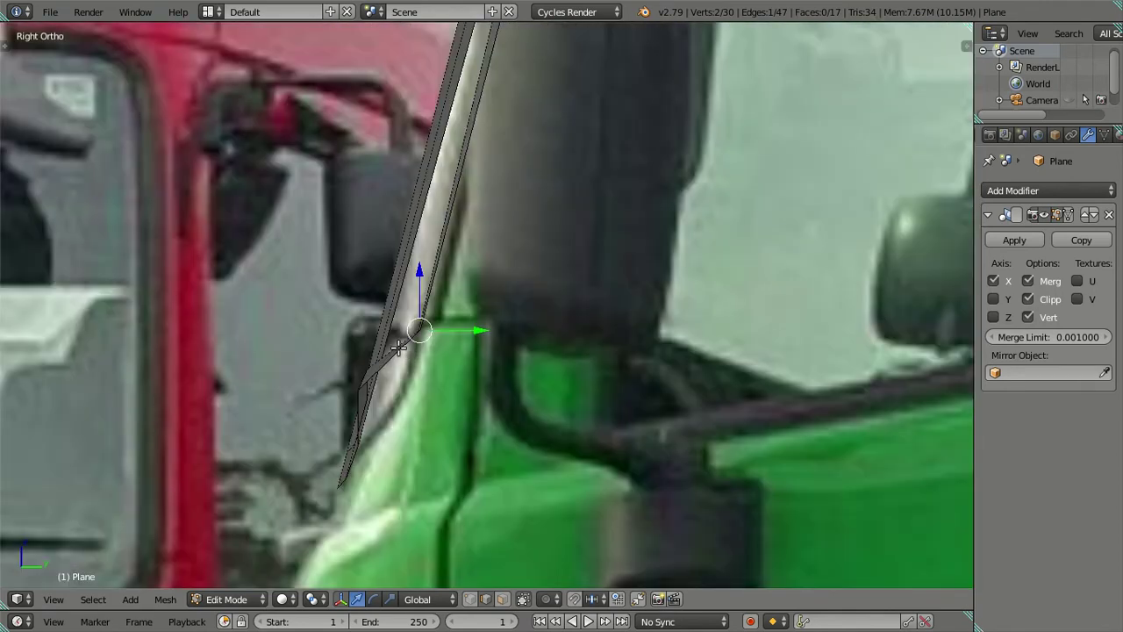
pyautogui.moveTo(400, 369); pyautogui.dragTo(401, 399, button='middle')
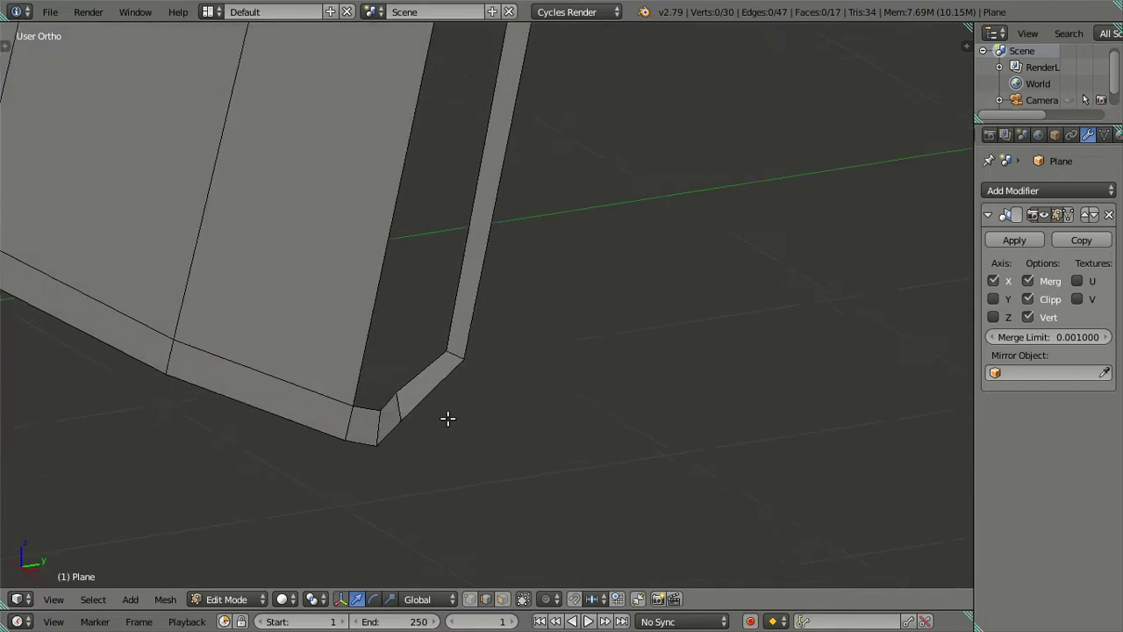
pyautogui.press('KP_7')
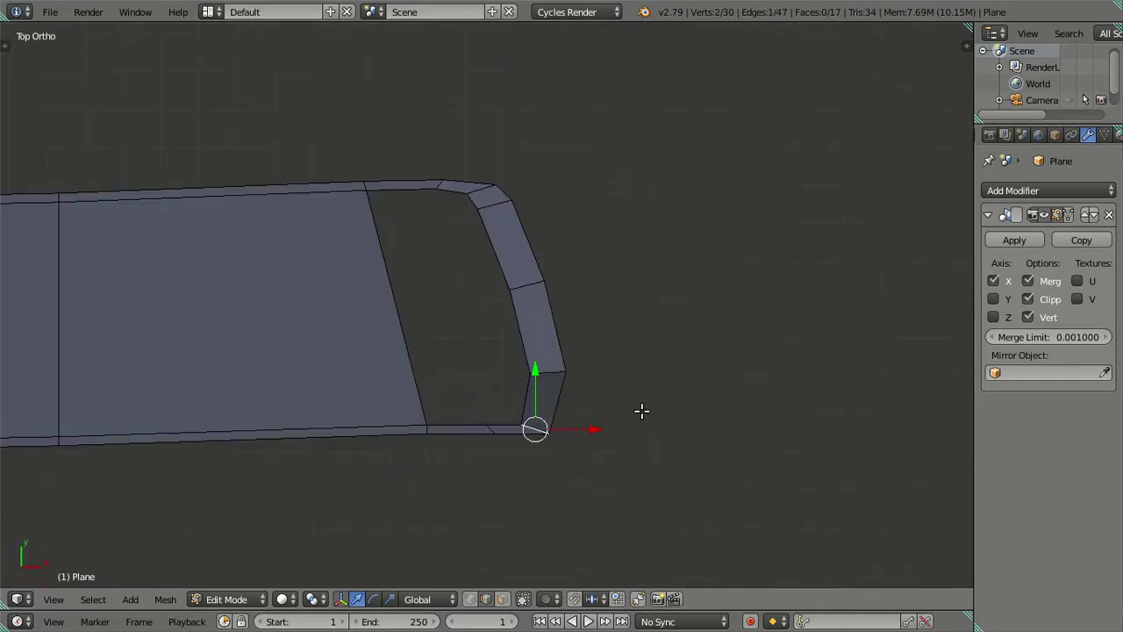
pyautogui.press('t')
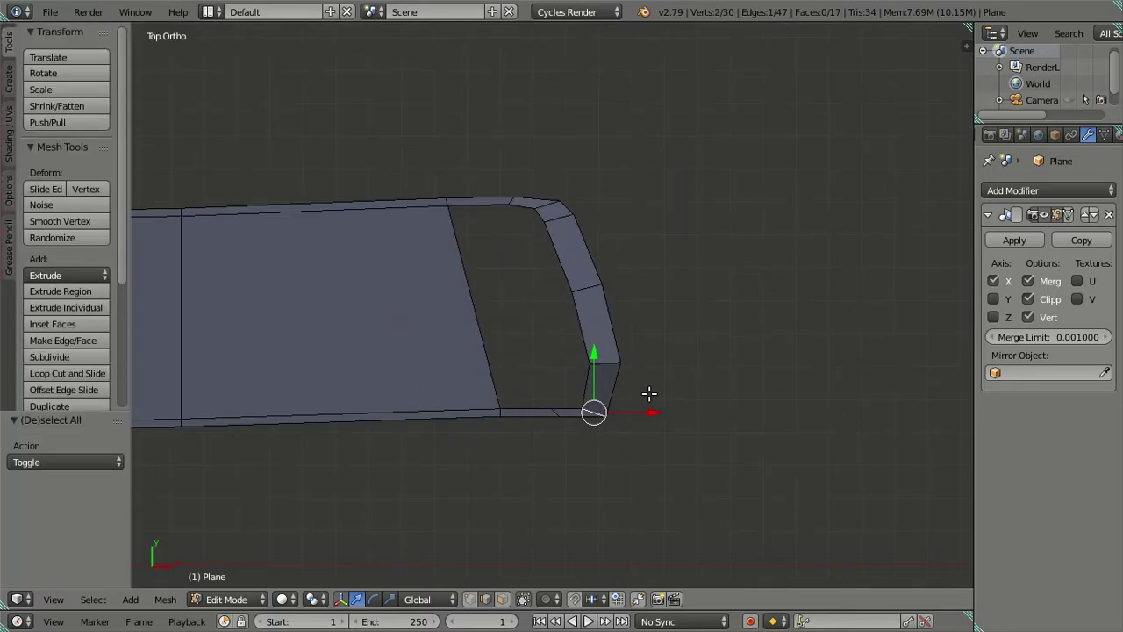
pyautogui.press('t')
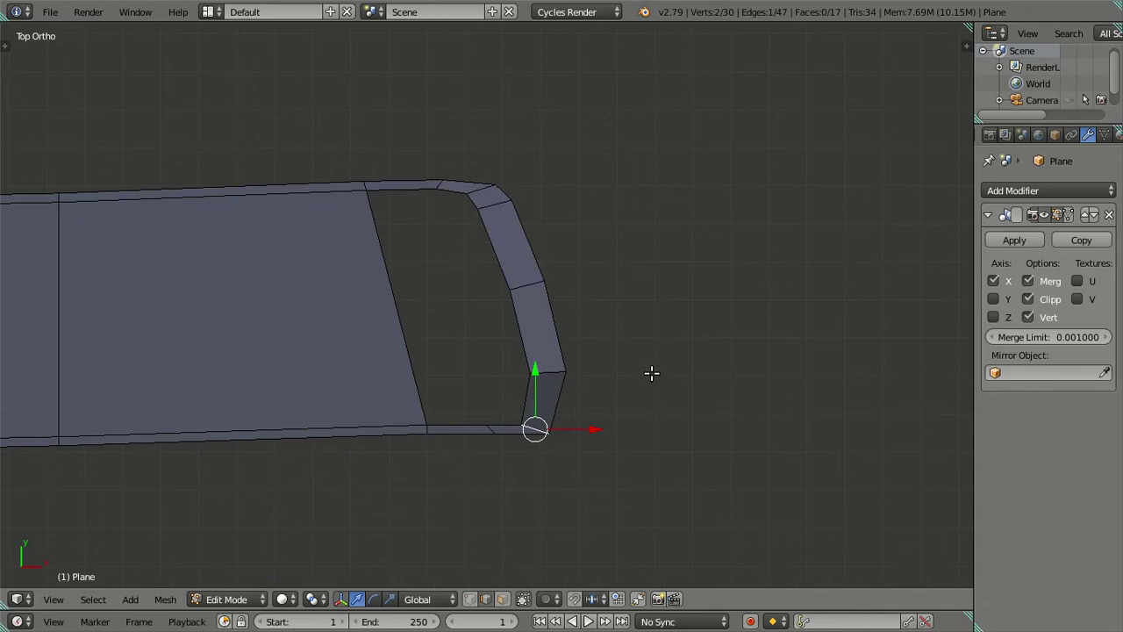
# Move the bottom corner vertex 0.1082 along Y in Right Ortho to match the cab profile.
pyautogui.press('r')
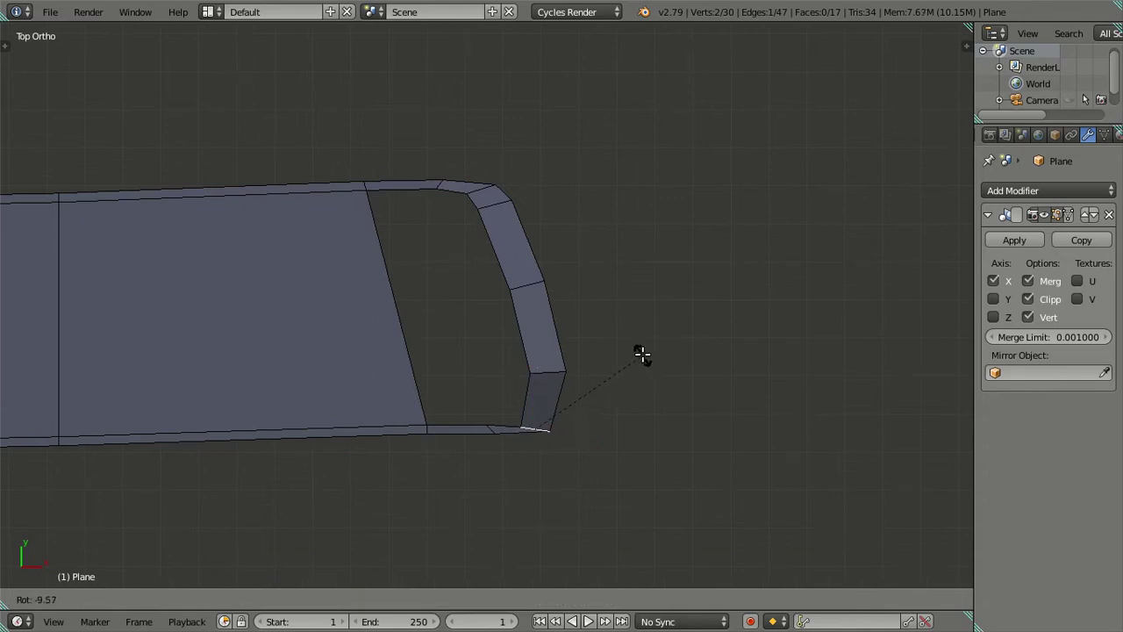
pyautogui.press('Escape')
pyautogui.press('KP_3')
pyautogui.moveTo(357, 410)
pyautogui.mouseDown()
pyautogui.moveTo(419, 428)
pyautogui.moveTo(394, 446)
pyautogui.mouseUp()
pyautogui.moveTo(394, 446); pyautogui.dragTo(347, 461, button='middle')
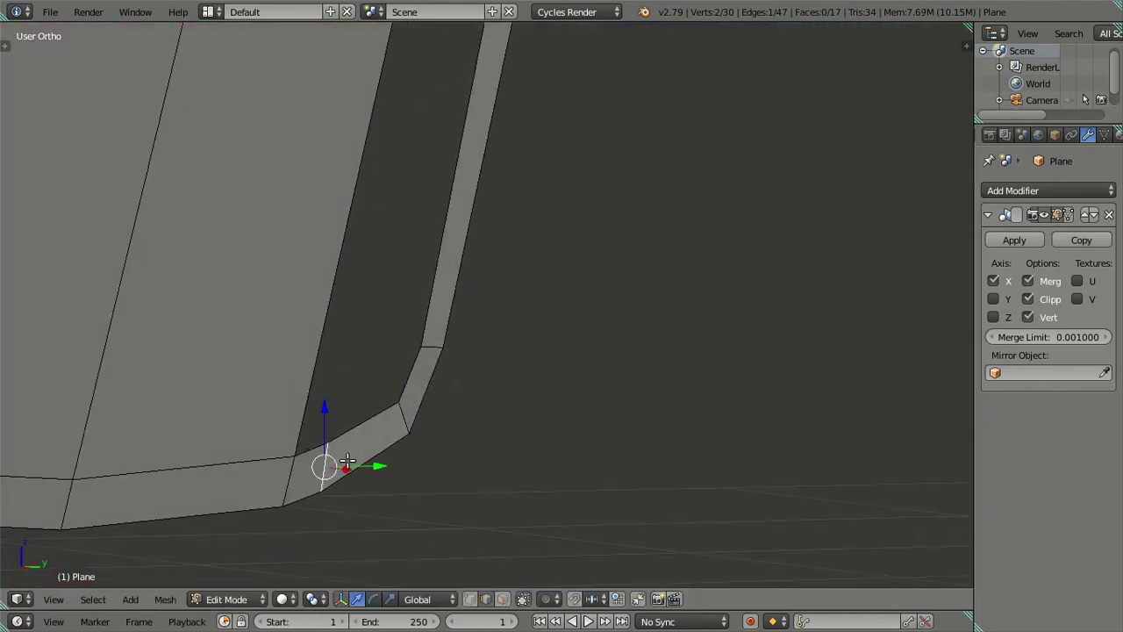
# Slide the bottom corner vertex further along Y and check it against the side reference.
pyautogui.press('KP_3')
pyautogui.moveTo(374, 462); pyautogui.dragTo(363, 466)
pyautogui.moveTo(364, 465)
pyautogui.mouseDown(button='middle')
pyautogui.moveTo(409, 483)
pyautogui.moveTo(441, 455)
pyautogui.mouseUp(button='middle')
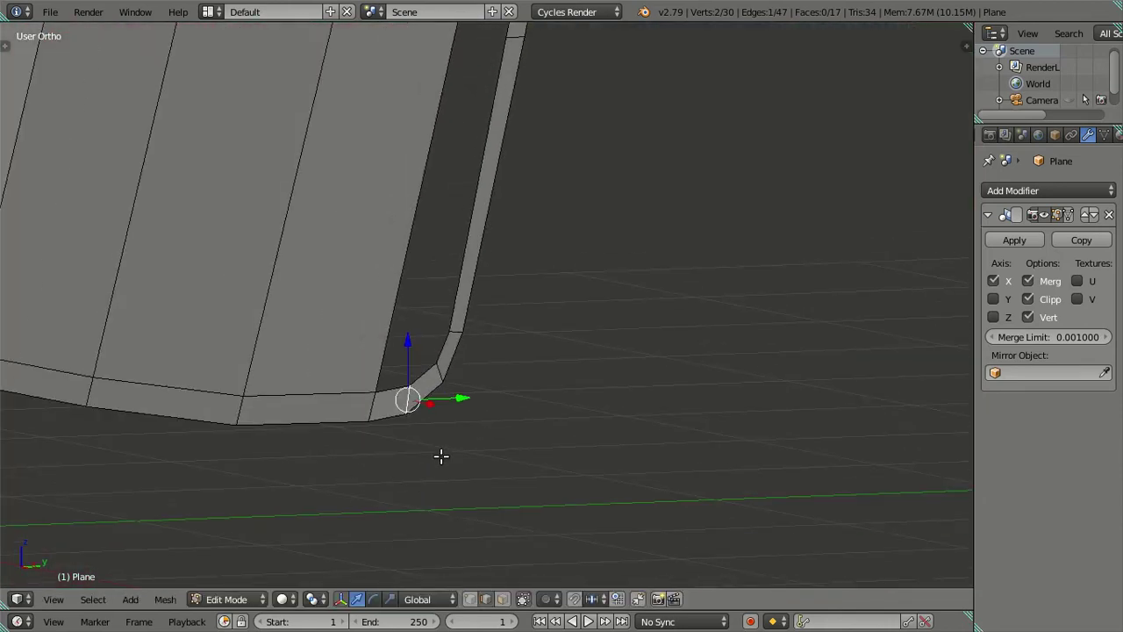
pyautogui.press('KP_3')
pyautogui.press('a')
pyautogui.moveTo(394, 409); pyautogui.dragTo(446, 456, button='middle')
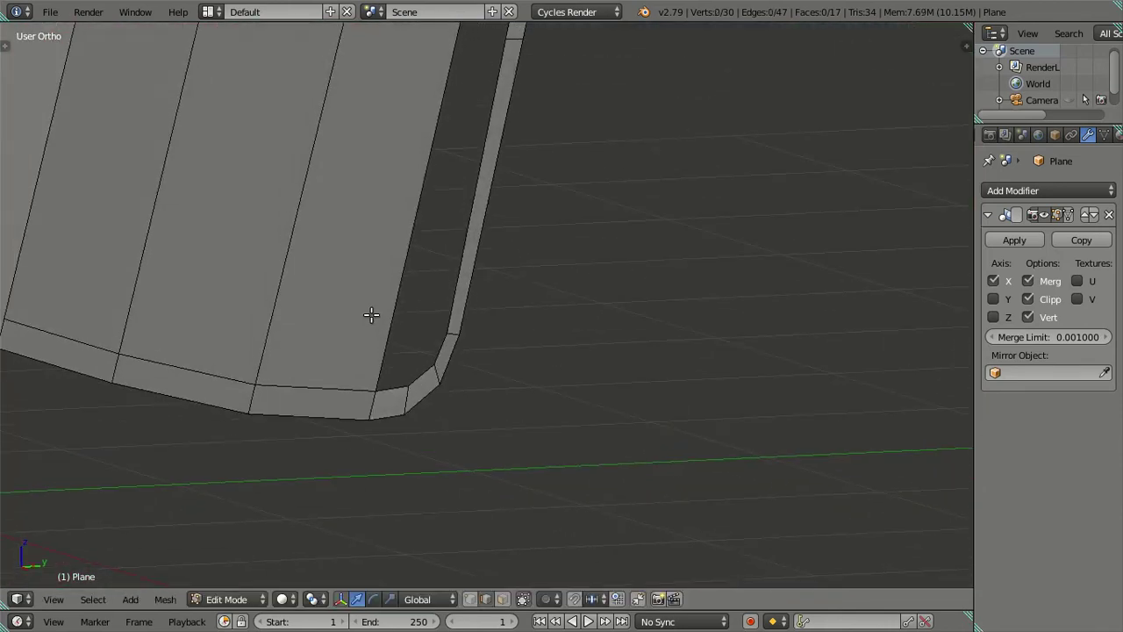
pyautogui.scroll(-3, 372, 314)
# Move the bottom frame edge vertices along Y to match the side reference.
pyautogui.keyDown('alt'); pyautogui.rightClick(371, 482); pyautogui.keyUp('alt')
pyautogui.moveTo(371, 483); pyautogui.dragTo(360, 566, button='middle')
pyautogui.rightClick(386, 533)
pyautogui.keyDown('ctrl'); pyautogui.rightClick(444, 147); pyautogui.keyUp('ctrl')
pyautogui.keyDown('ctrl'); pyautogui.rightClick(487, 103); pyautogui.keyUp('ctrl')
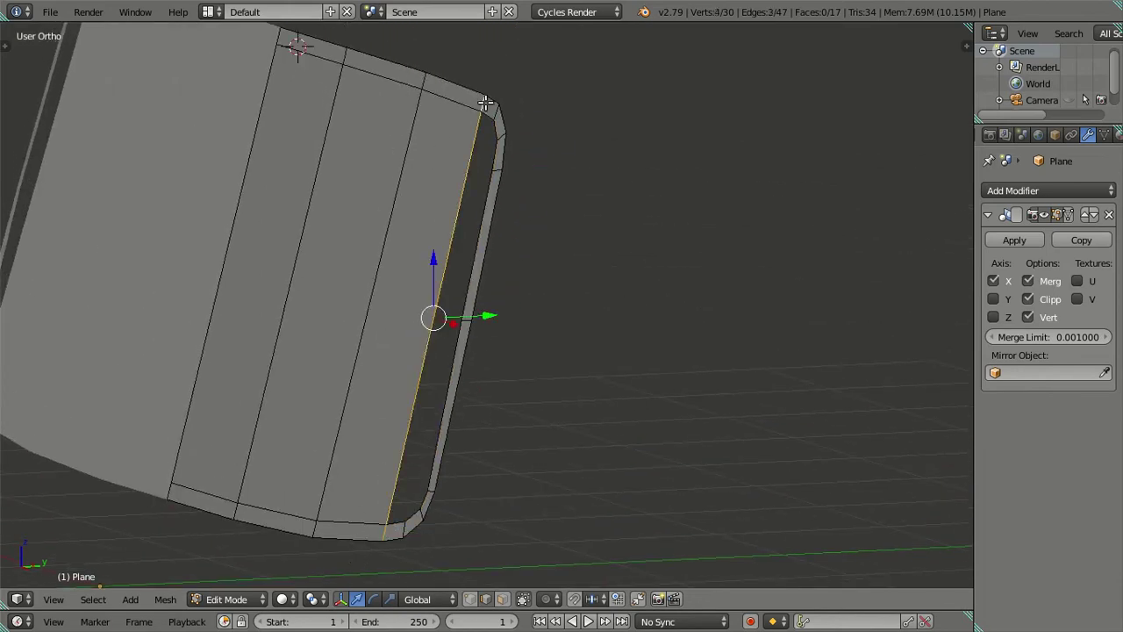
pyautogui.hotkey('ctrl', 'z')
pyautogui.hotkey('ctrl', 'z')
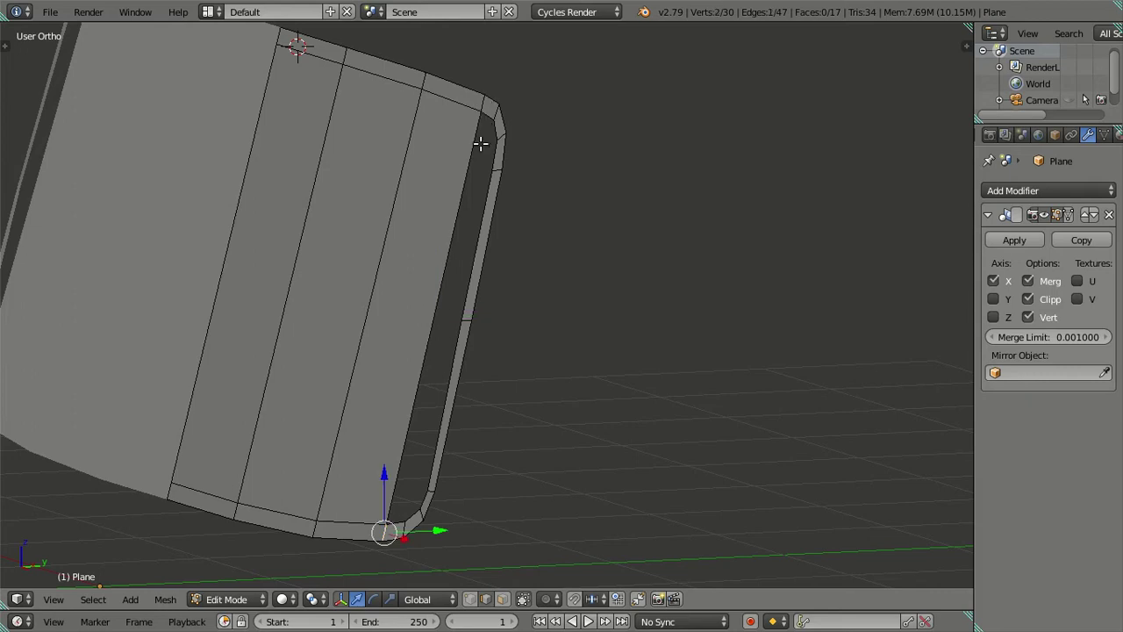
pyautogui.press('KP_3')
pyautogui.scroll(2, 456, 337)
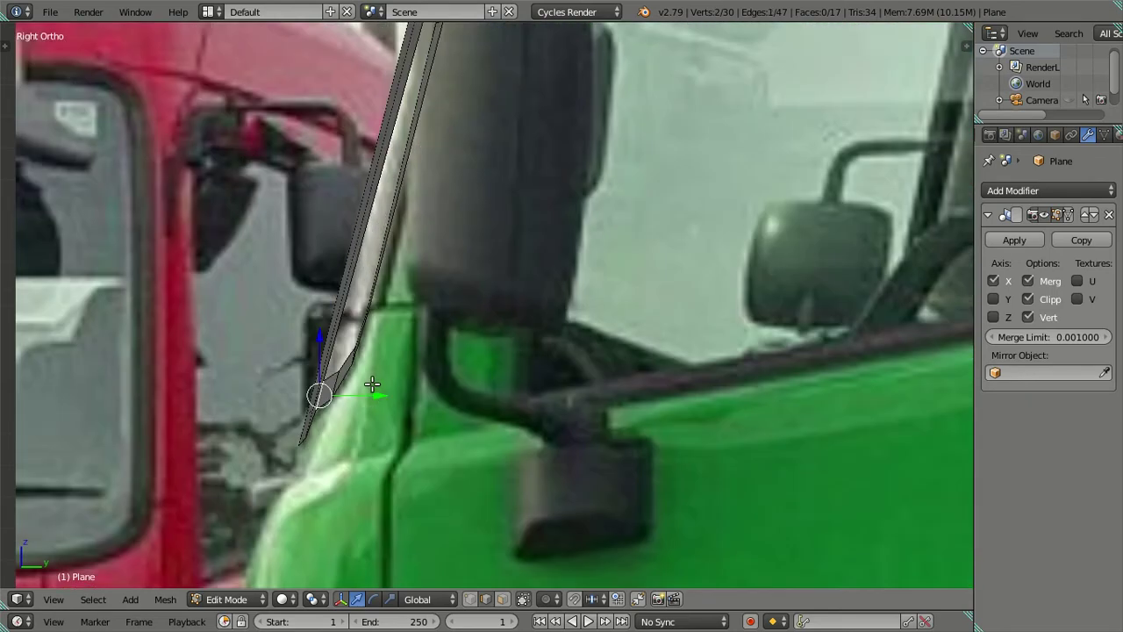
pyautogui.moveTo(372, 403); pyautogui.dragTo(381, 397)
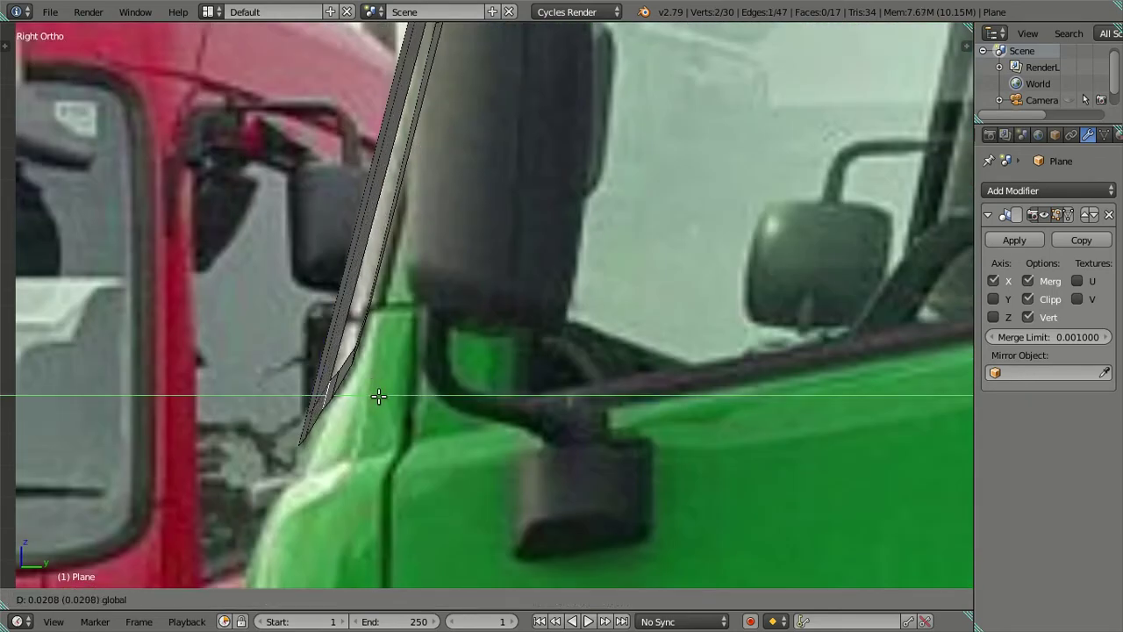
# Nudge the two vertices at the frame's lower end along Y onto the reference outline.
pyautogui.press('a')
pyautogui.scroll(2, 332, 401)
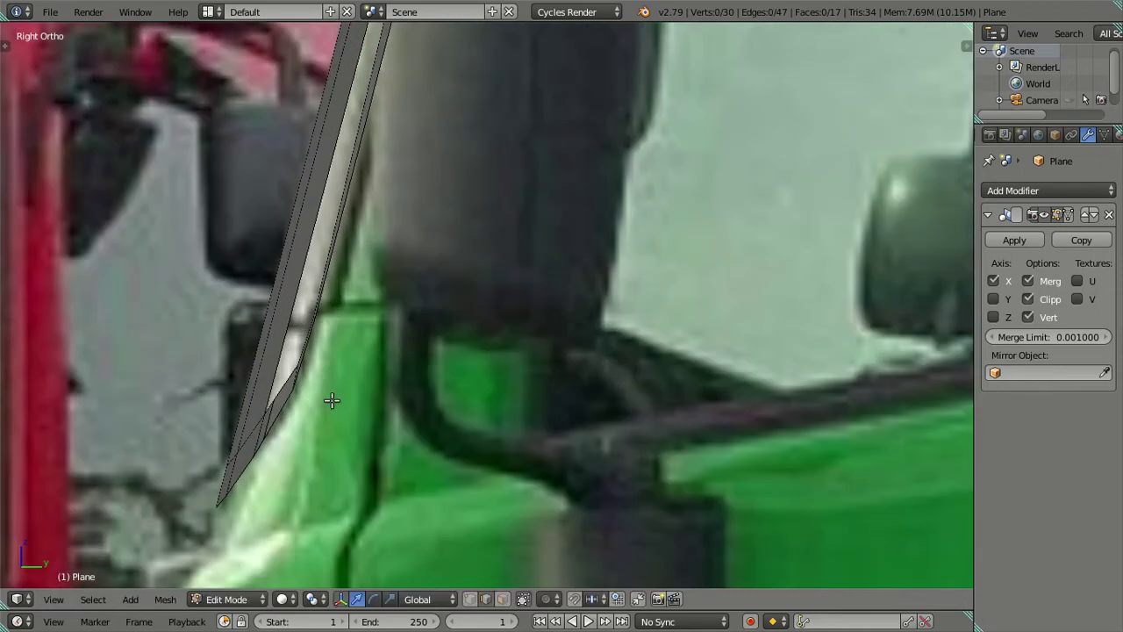
pyautogui.rightClick(275, 410)
pyautogui.keyDown('shift'); pyautogui.rightClick(269, 417); pyautogui.keyUp('shift')
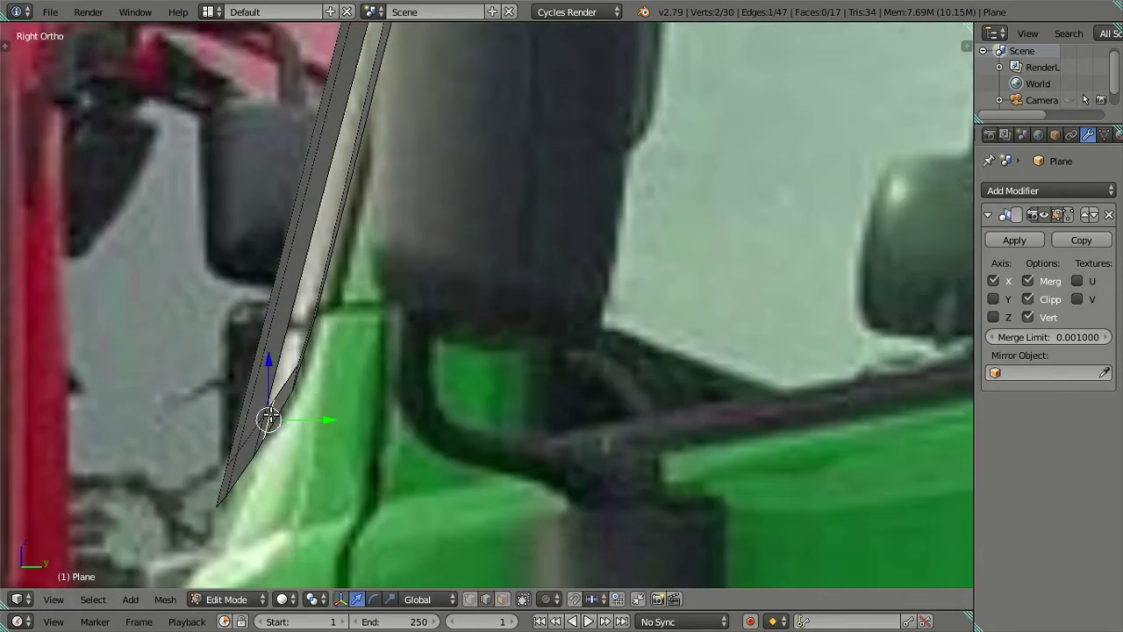
pyautogui.moveTo(303, 418); pyautogui.dragTo(308, 409)
pyautogui.moveTo(308, 409); pyautogui.dragTo(308, 383, button='middle')
pyautogui.scroll(3, 314, 383)
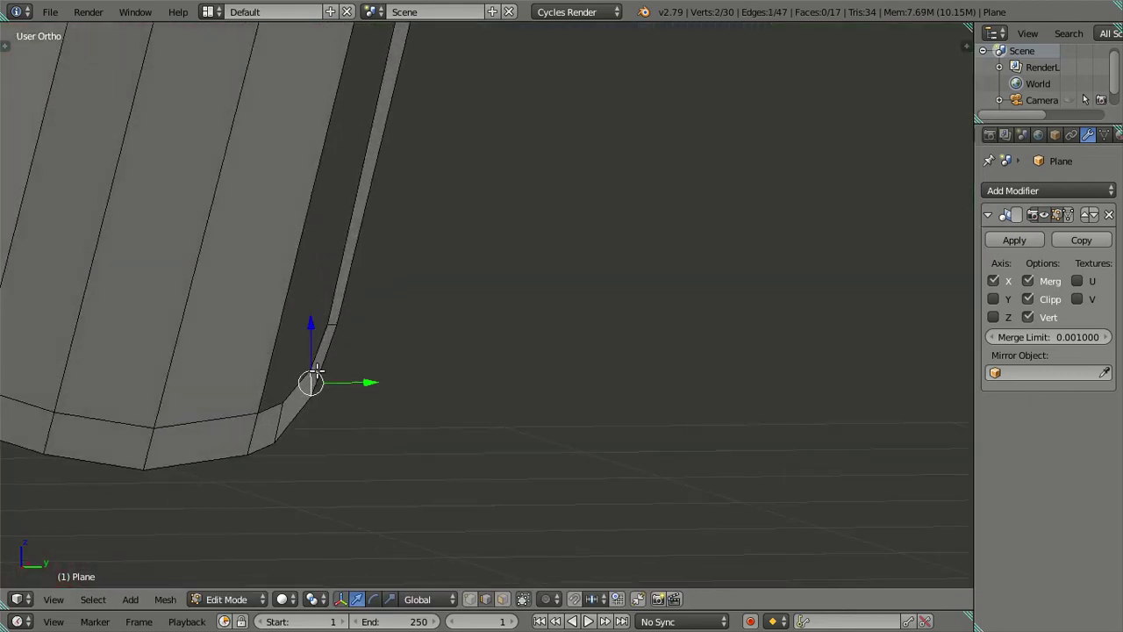
pyautogui.press('KP_3')
pyautogui.moveTo(317, 335)
pyautogui.mouseDown(button='middle')
pyautogui.moveTo(353, 339)
pyautogui.moveTo(348, 349)
pyautogui.mouseUp(button='middle')
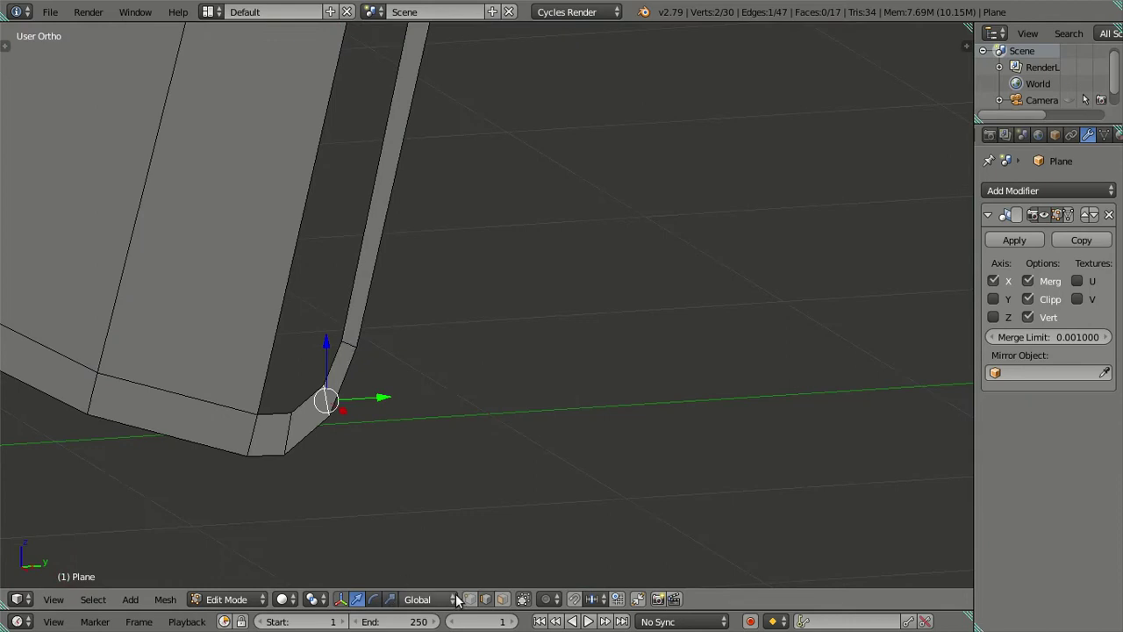
# In Right Ortho, move a single frame vertex along Y to sit on the reference edge.
pyautogui.rightClick(380, 354)
pyautogui.press('KP_3')
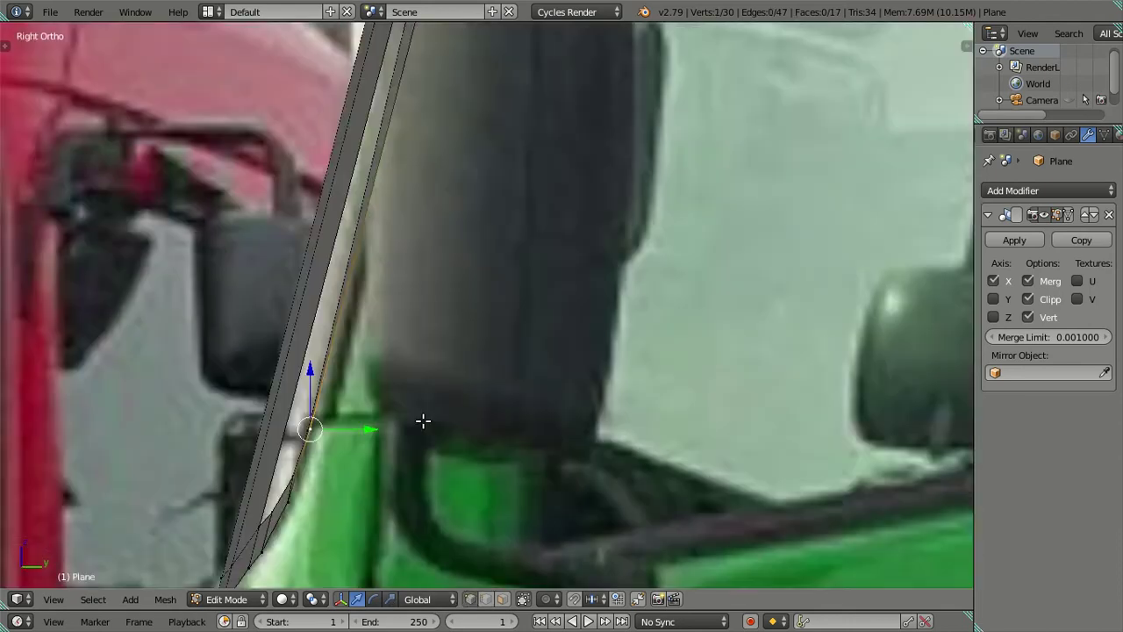
pyautogui.scroll(-2, 430, 351)
pyautogui.scroll(3, 432, 336)
pyautogui.scroll(2, 432, 336)
pyautogui.scroll(1, 432, 335)
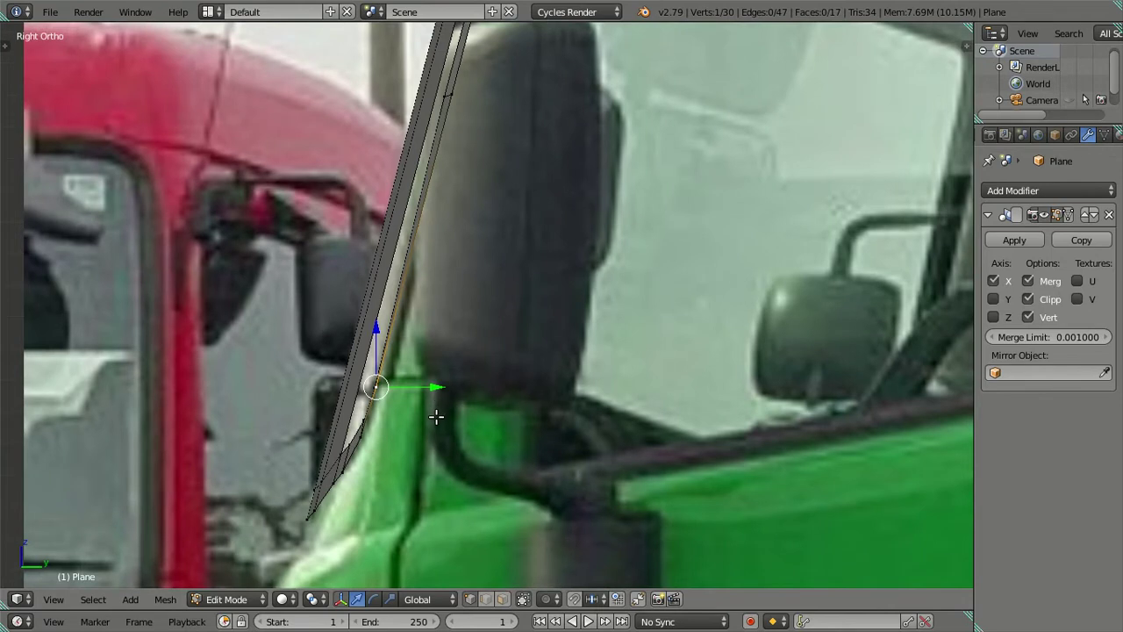
pyautogui.scroll(1, 421, 369)
pyautogui.press('g')
pyautogui.press('y')
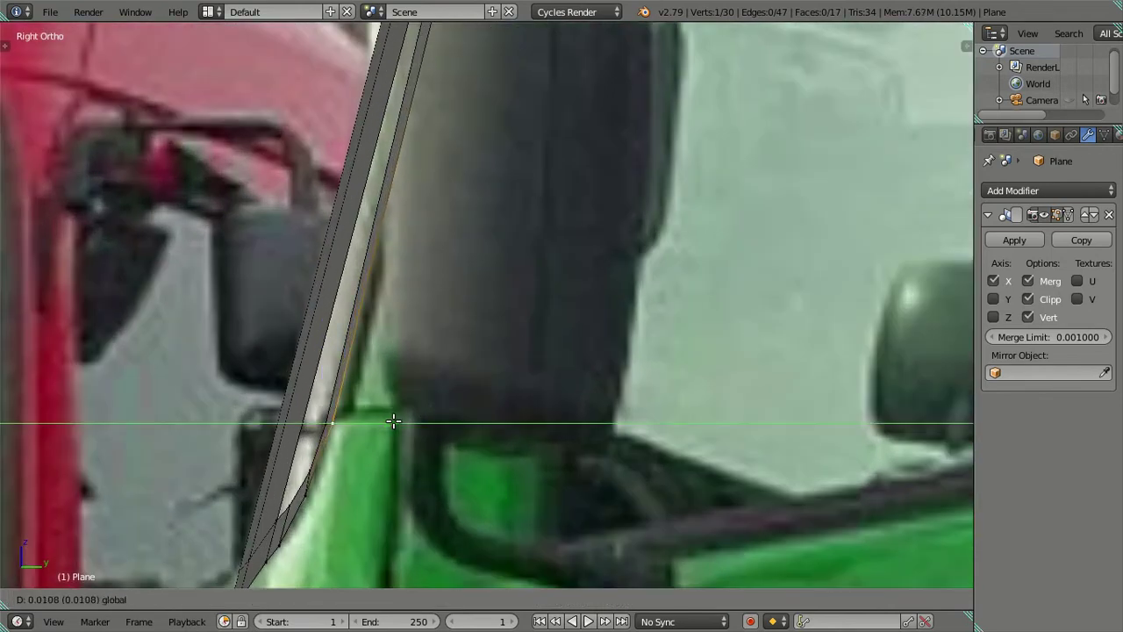
pyautogui.click(394, 421)
# Readjust that frame vertex along Y for a closer fit to the reference.
pyautogui.keyDown('shift'); pyautogui.moveTo(394, 421); pyautogui.dragTo(421, 338, button='middle'); pyautogui.keyUp('shift')
pyautogui.press('g')
pyautogui.press('y')
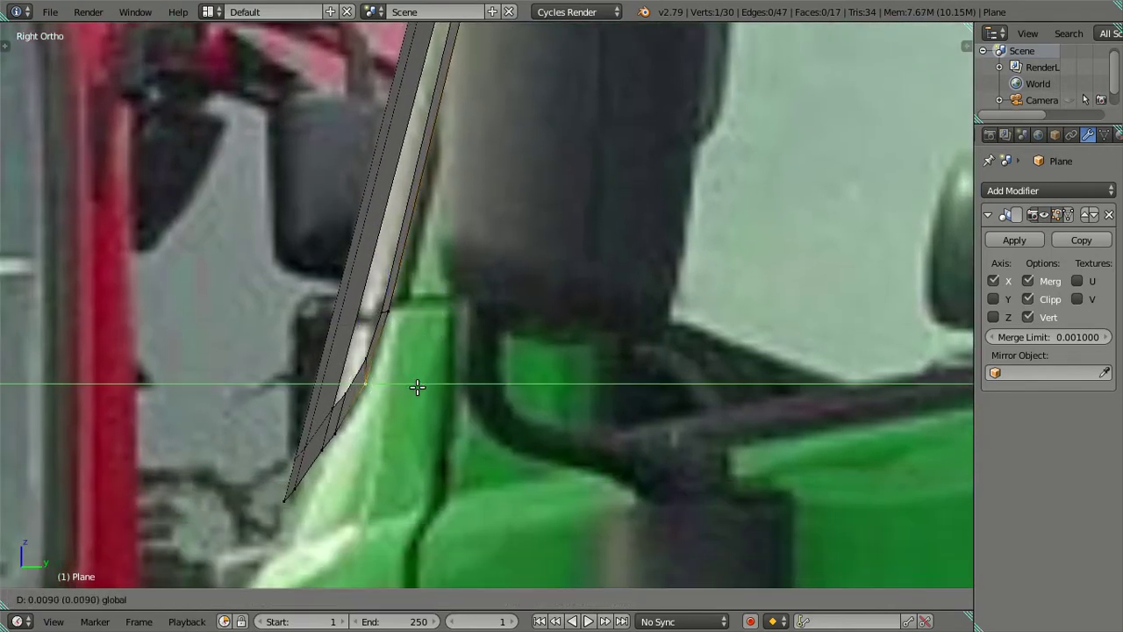
pyautogui.click(416, 386)
pyautogui.scroll(-2, 416, 387)
pyautogui.scroll(-3, 416, 387)
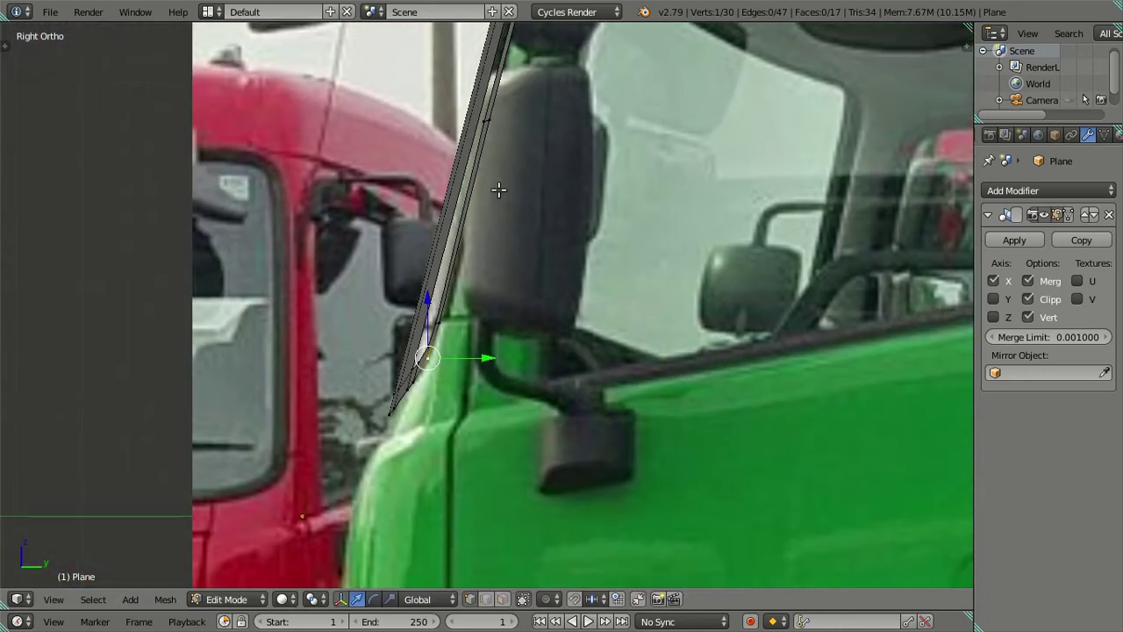
# Move the top frame vertex by the mirror arm and the one below it along Y.
pyautogui.keyDown('shift'); pyautogui.moveTo(476, 242); pyautogui.dragTo(452, 307, button='middle'); pyautogui.keyUp('shift')
pyautogui.scroll(3, 452, 307)
pyautogui.scroll(3, 431, 330)
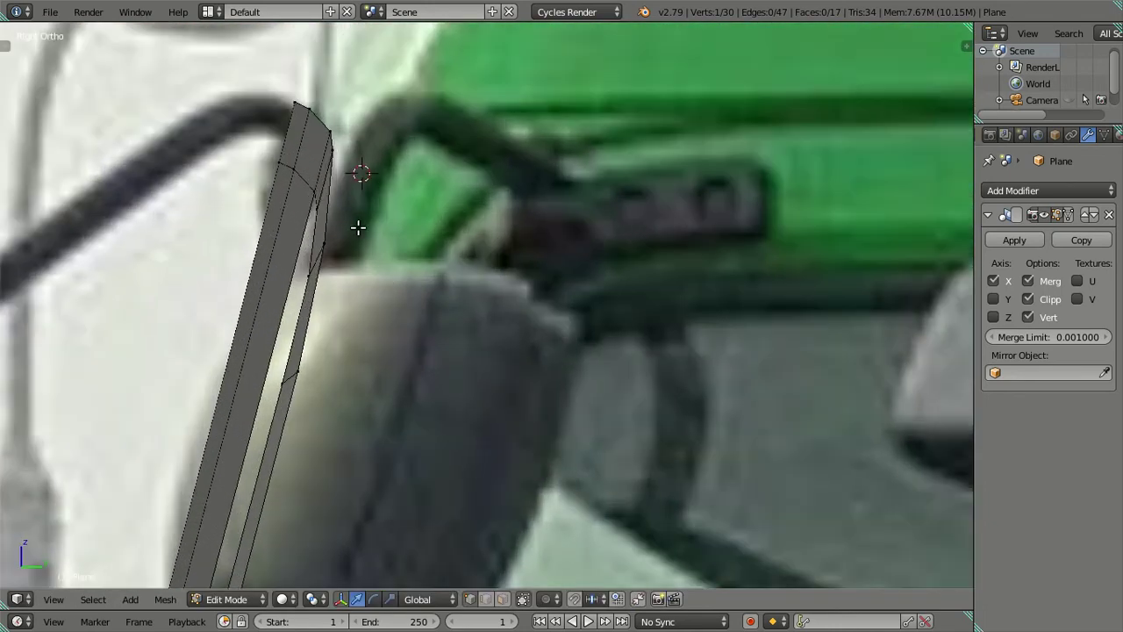
pyautogui.rightClick(333, 143)
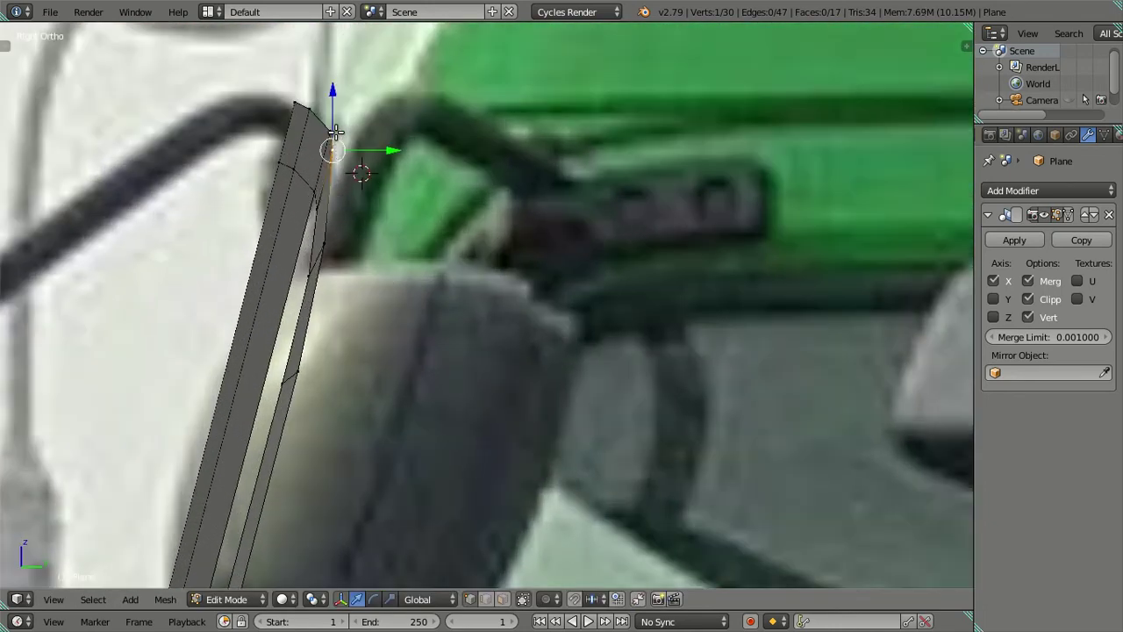
pyautogui.keyDown('shift'); pyautogui.rightClick(329, 235); pyautogui.keyUp('shift')
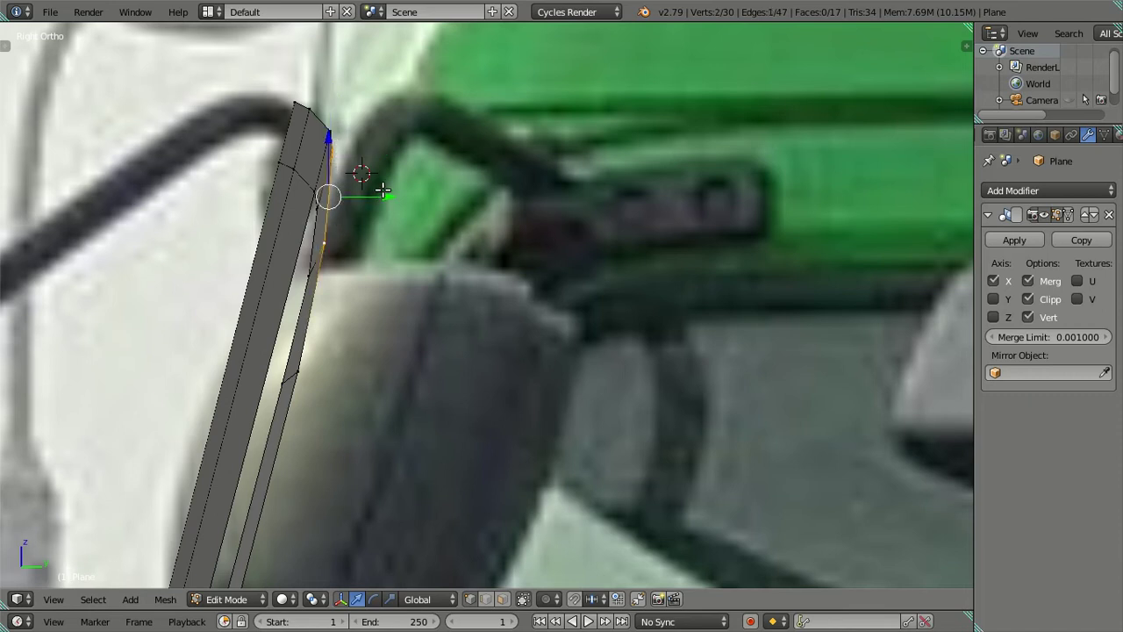
pyautogui.moveTo(383, 189); pyautogui.dragTo(386, 189)
pyautogui.click(385, 189)
# Refine the upper pillar vertex pair along Y by -0.0050 to follow the side-view glass edge.
pyautogui.rightClick(337, 133)
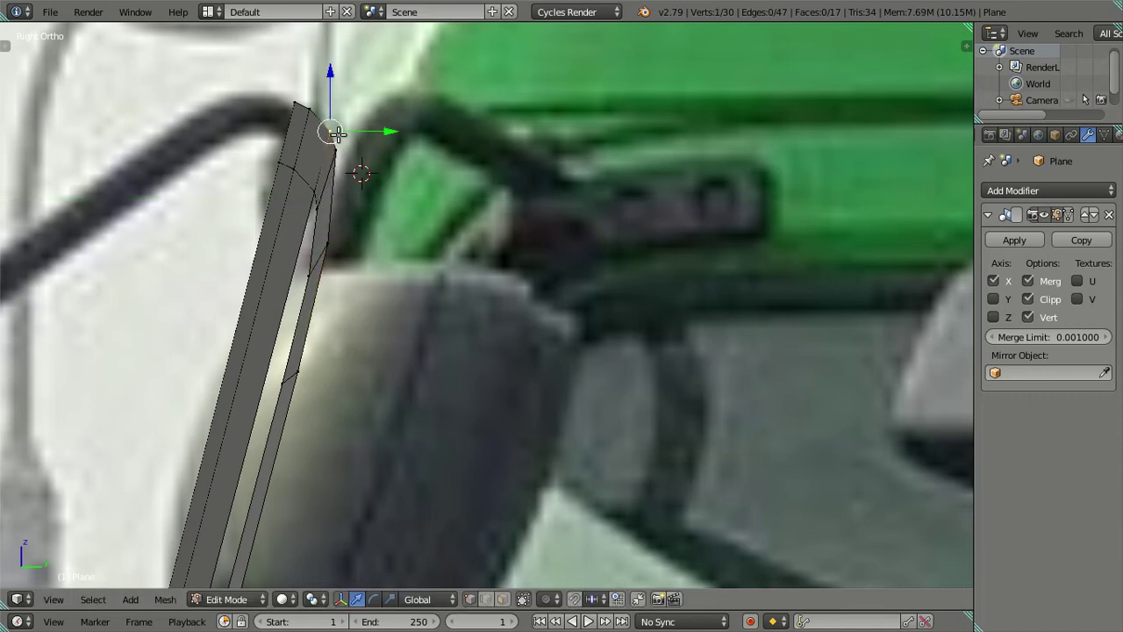
pyautogui.keyDown('shift'); pyautogui.rightClick(303, 183); pyautogui.keyUp('shift')
pyautogui.moveTo(364, 160); pyautogui.dragTo(373, 173)
pyautogui.rightClick(314, 206)
pyautogui.keyDown('shift'); pyautogui.rightClick(333, 151); pyautogui.keyUp('shift')
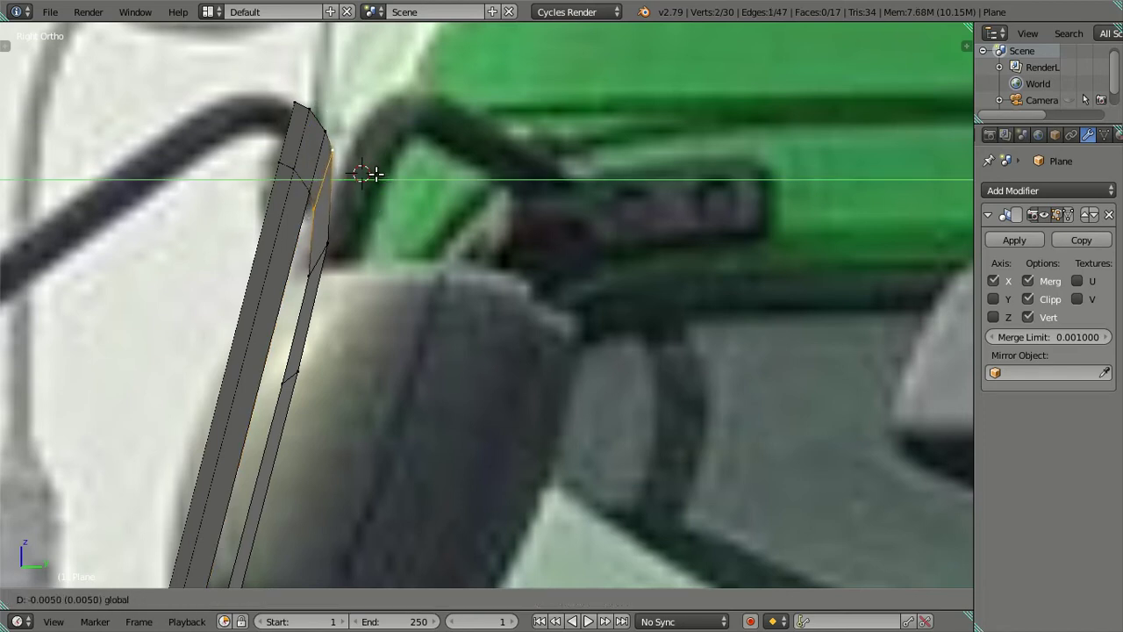
pyautogui.click(374, 174)
pyautogui.scroll(-3, 374, 174)
# Cut a centred horizontal loop across the windshield panel, bringing the mesh to 20 faces.
pyautogui.press('a')
pyautogui.moveTo(447, 318); pyautogui.dragTo(571, 331, button='middle')
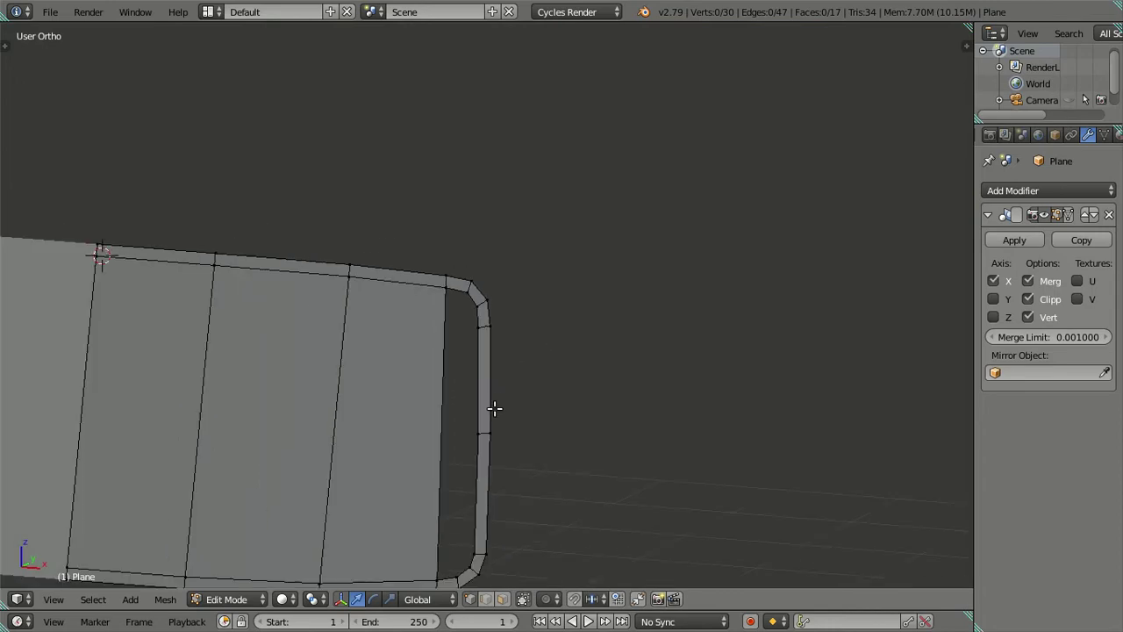
pyautogui.press('Tab')
pyautogui.moveTo(466, 308); pyautogui.dragTo(521, 307, button='middle')
pyautogui.press('Tab')
pyautogui.moveTo(551, 359)
pyautogui.keyDown('shift'); pyautogui.mouseDown(button='middle')
pyautogui.moveTo(518, 253)
pyautogui.moveTo(477, 343)
pyautogui.moveTo(494, 328)
pyautogui.mouseUp(button='middle'); pyautogui.keyUp('shift')
pyautogui.hotkey('ctrl', 'r')
pyautogui.click(497, 343)
pyautogui.rightClick(497, 343)
pyautogui.press('a')
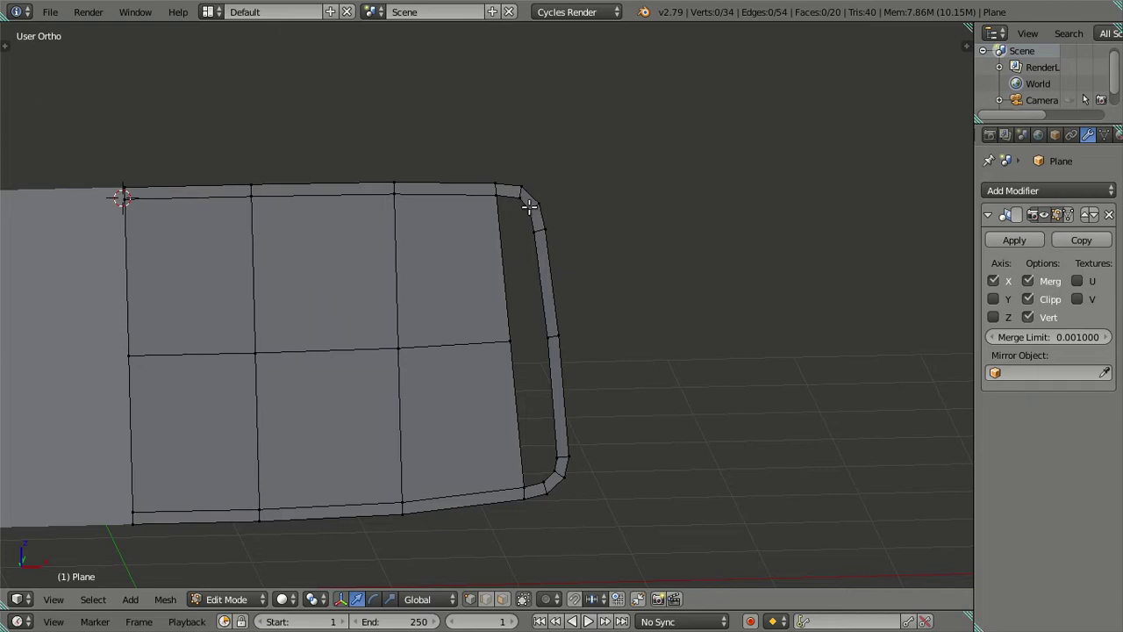
# Switch to edge select in Front Ortho view, zoomed toward the cab's right side.
pyautogui.hotkey('ctrl', 'r')
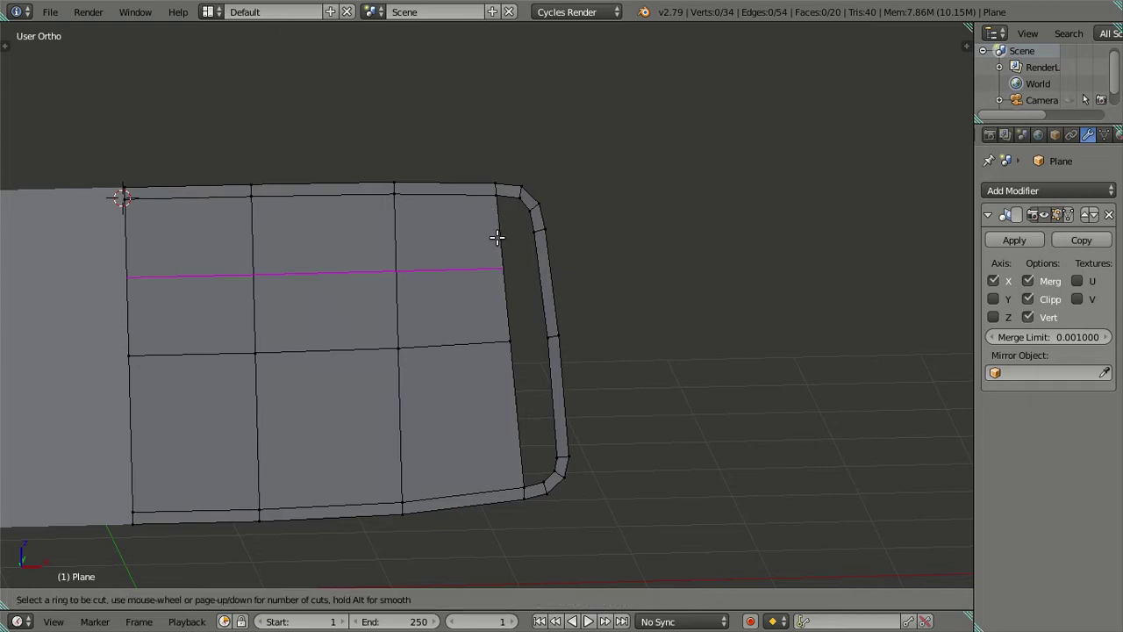
pyautogui.rightClick(497, 237)
pyautogui.hotkey('ctrl', 'Tab')
pyautogui.click(497, 247)
pyautogui.press('KP_1')
pyautogui.scroll(2, 482, 213)
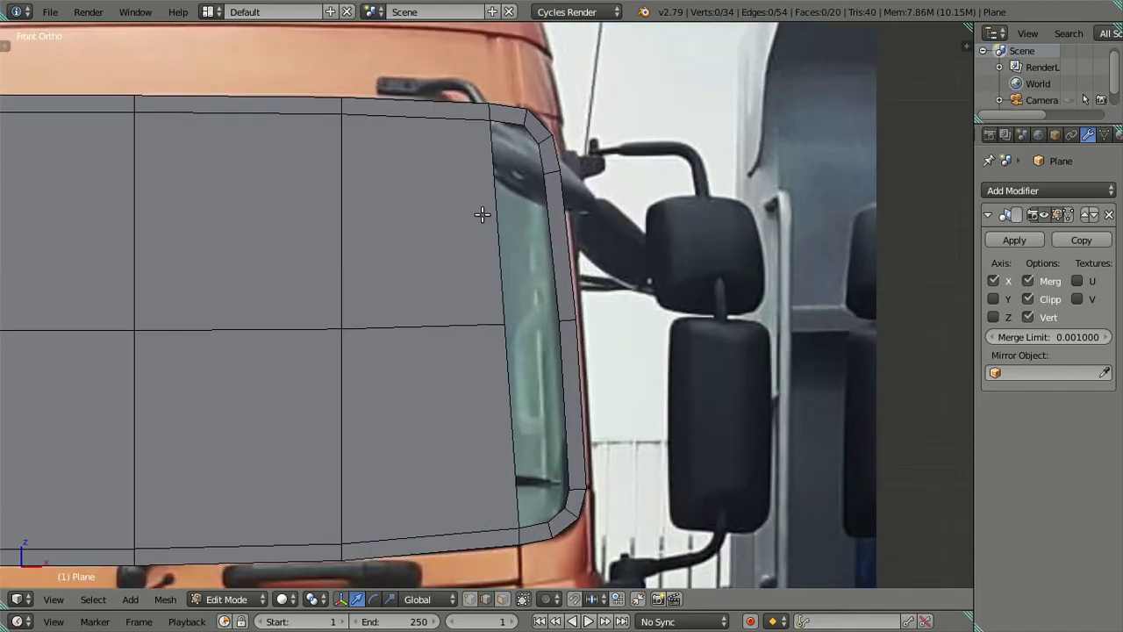
pyautogui.keyDown('shift'); pyautogui.moveTo(461, 266); pyautogui.dragTo(570, 269, button='middle'); pyautogui.keyUp('shift')
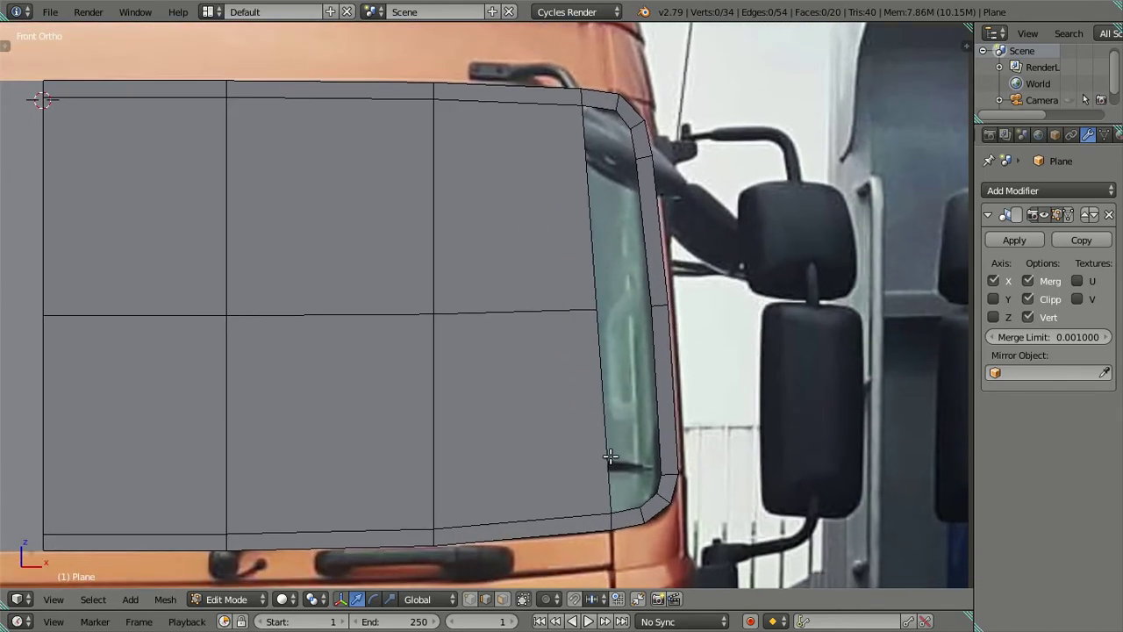
# Trial-cut five horizontal loops across the panel, then dissolve them.
pyautogui.hotkey('ctrl', 'r')
pyautogui.scroll(1, 610, 466)
pyautogui.scroll(1, 610, 467)
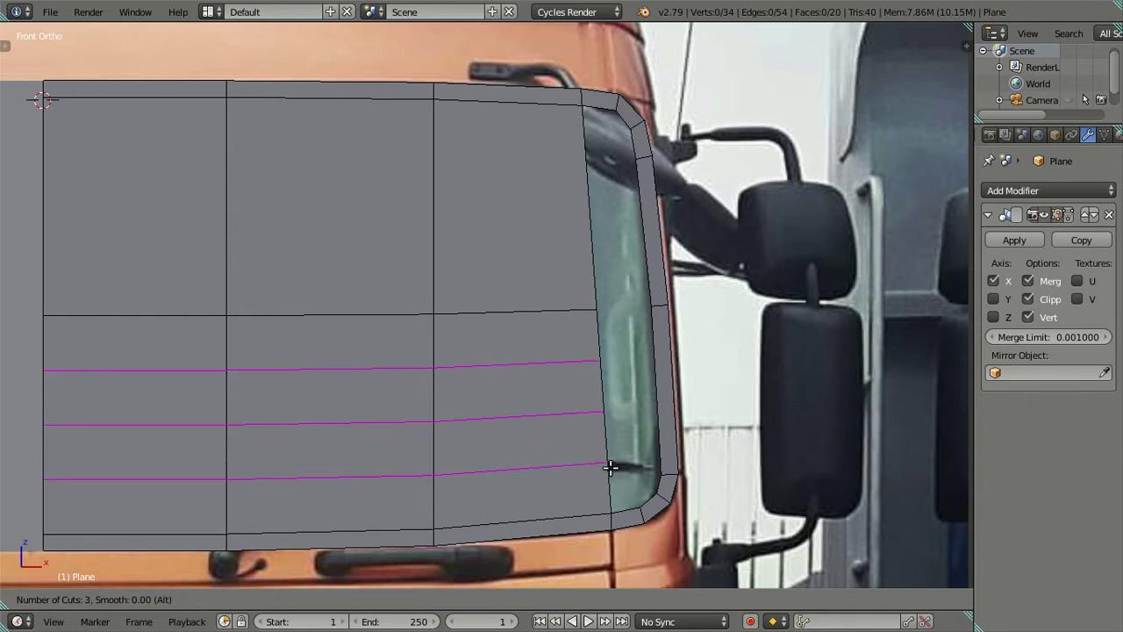
pyautogui.scroll(2, 610, 467)
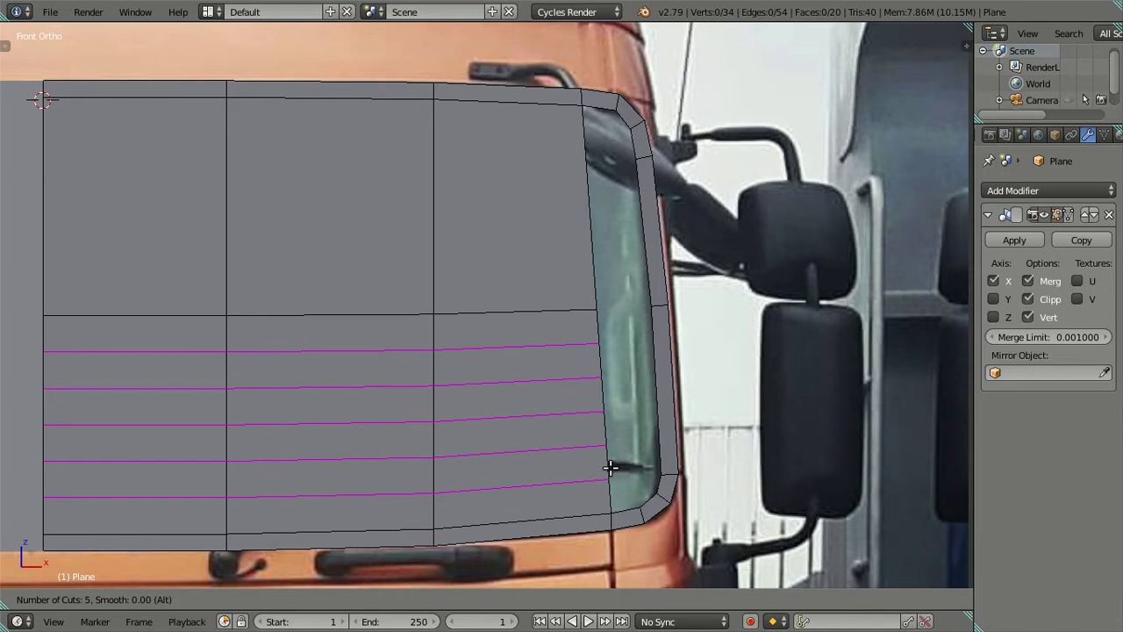
pyautogui.click(610, 467)
pyautogui.rightClick(570, 471)
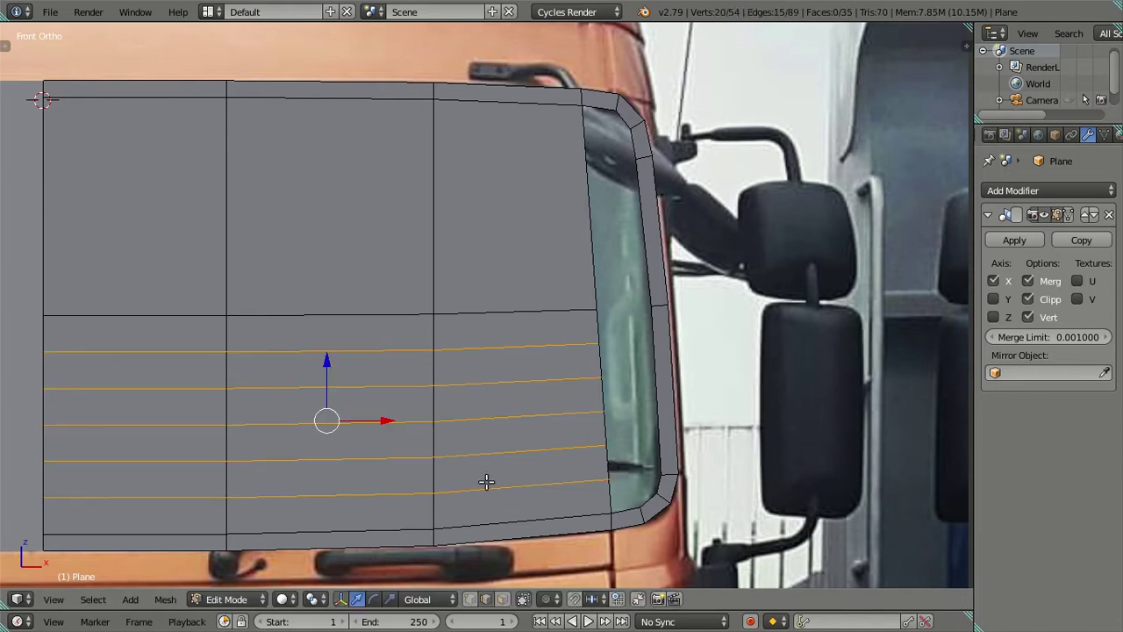
pyautogui.press('x')
pyautogui.click(706, 456)
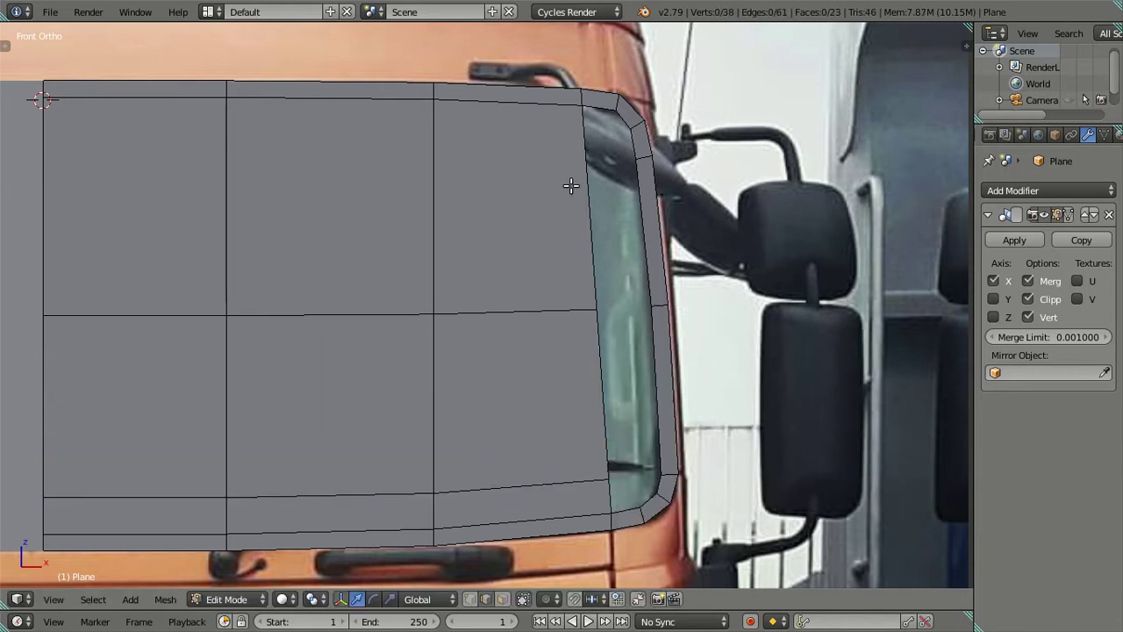
# Cut four evenly spaced horizontal loops across the upper panel.
pyautogui.hotkey('ctrl', 'r')
pyautogui.press('4')
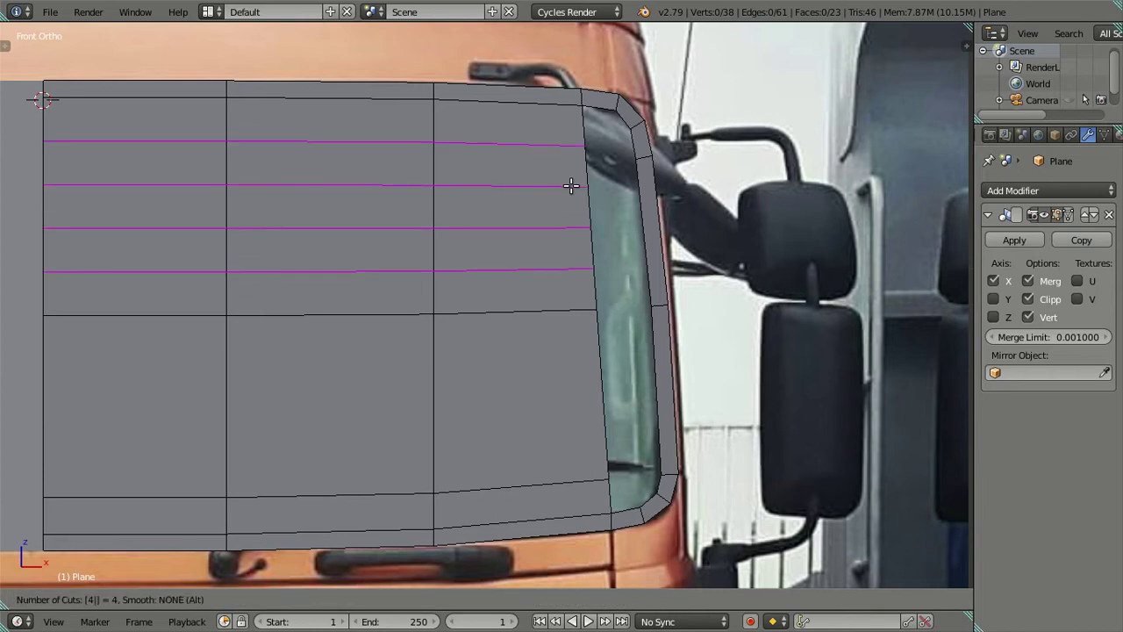
pyautogui.press('Escape')
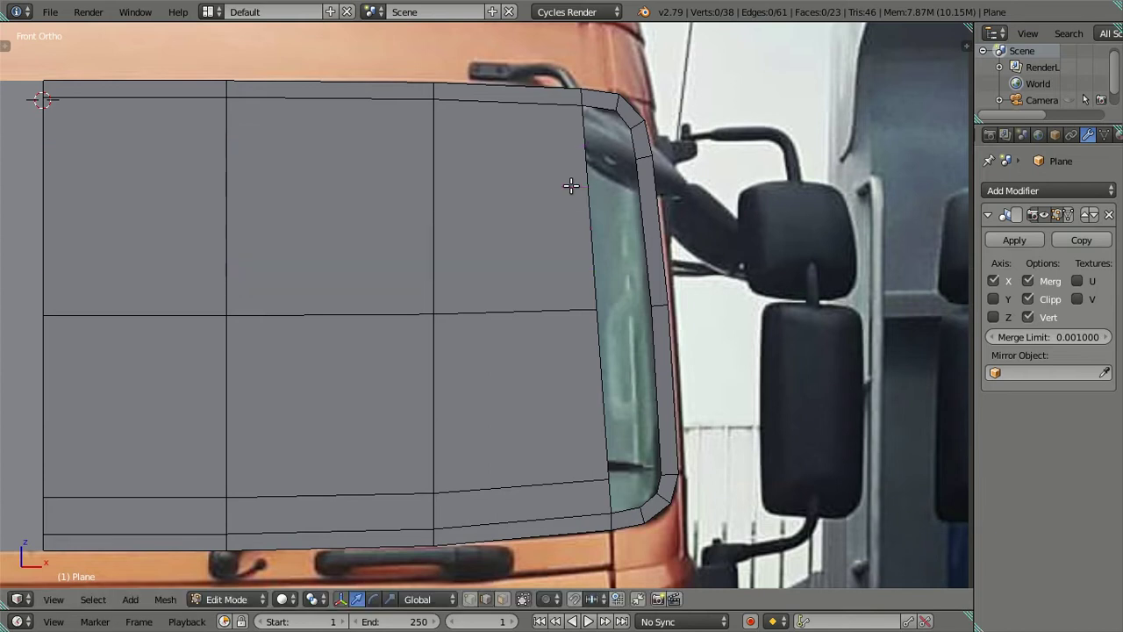
pyautogui.hotkey('ctrl', 'r')
pyautogui.scroll(3, 571, 186)
pyautogui.click(571, 185)
pyautogui.rightClick(572, 183)
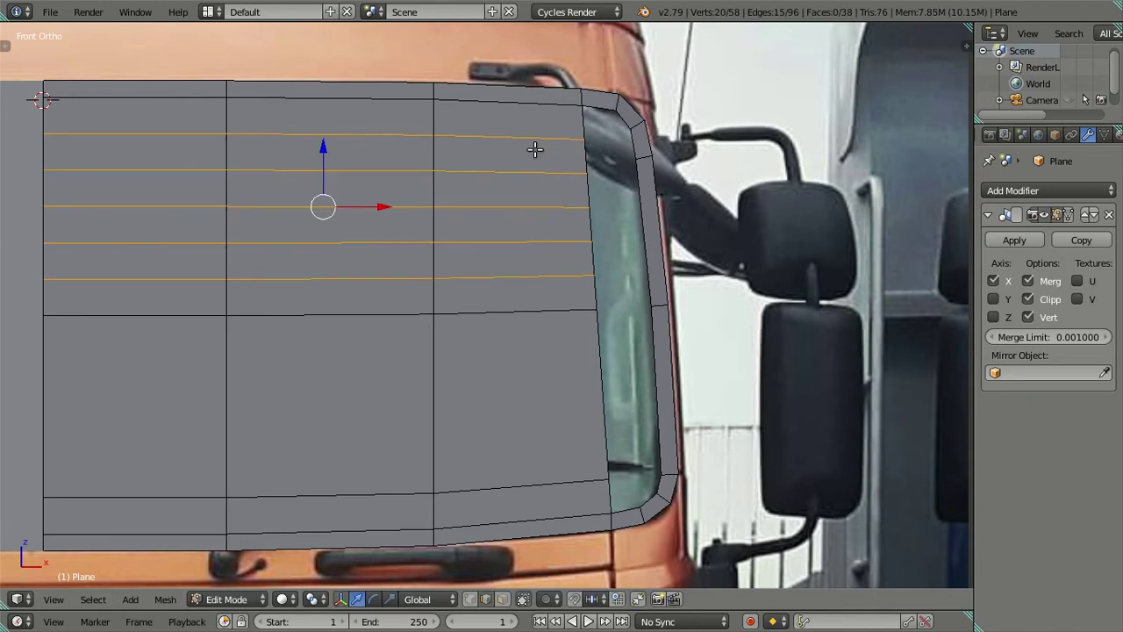
# Dissolve the four new loops and fill the top-right corner with a face.
pyautogui.press('x')
pyautogui.click(679, 238)
pyautogui.rightClick(597, 116)
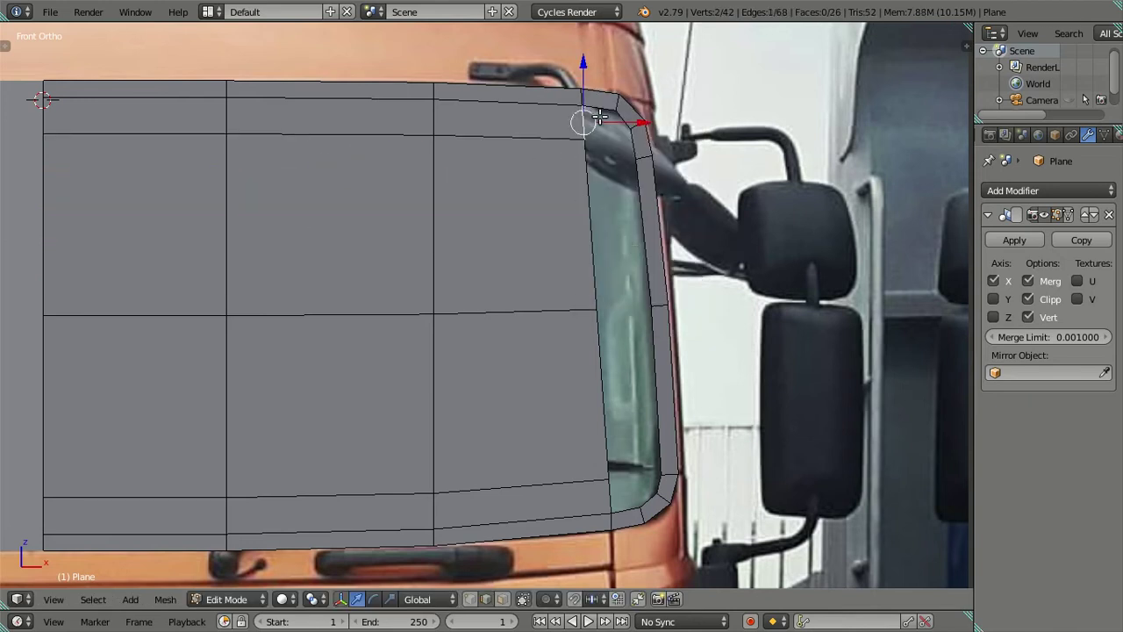
pyautogui.keyDown('shift'); pyautogui.rightClick(620, 117); pyautogui.keyUp('shift')
pyautogui.press('f')
pyautogui.press('a')
# Select the bottom-right corner edges and remove the top-right corner face.
pyautogui.rightClick(614, 498)
pyautogui.keyDown('shift'); pyautogui.rightClick(644, 500); pyautogui.keyUp('shift')
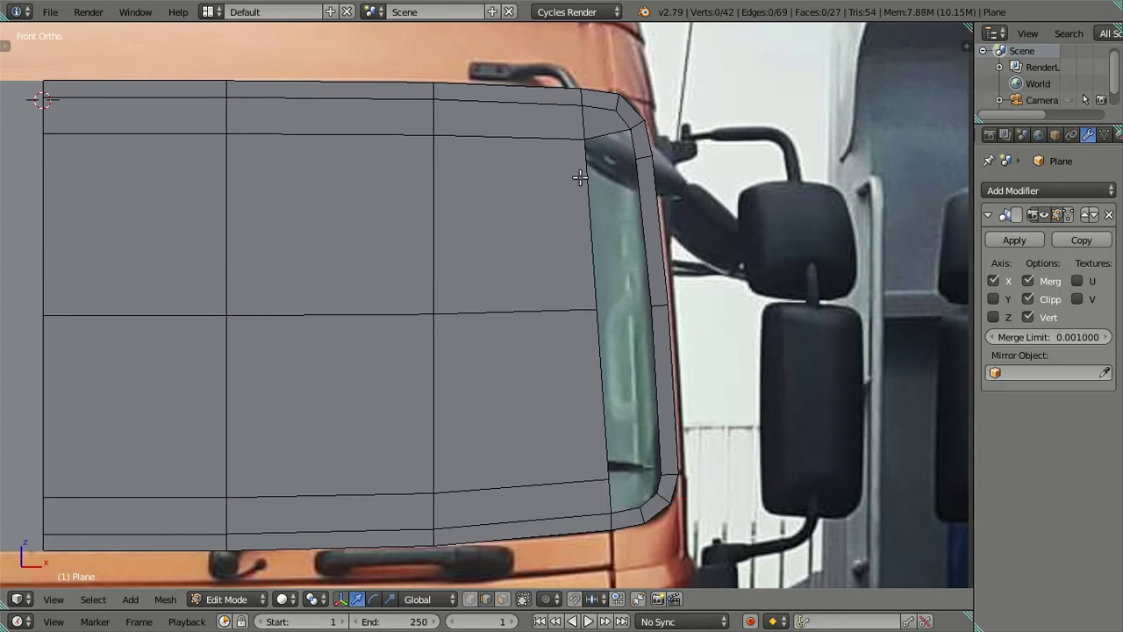
pyautogui.rightClick(584, 128)
pyautogui.hotkey('ctrl', 'x')
pyautogui.rightClick(584, 123)
pyautogui.press('a')
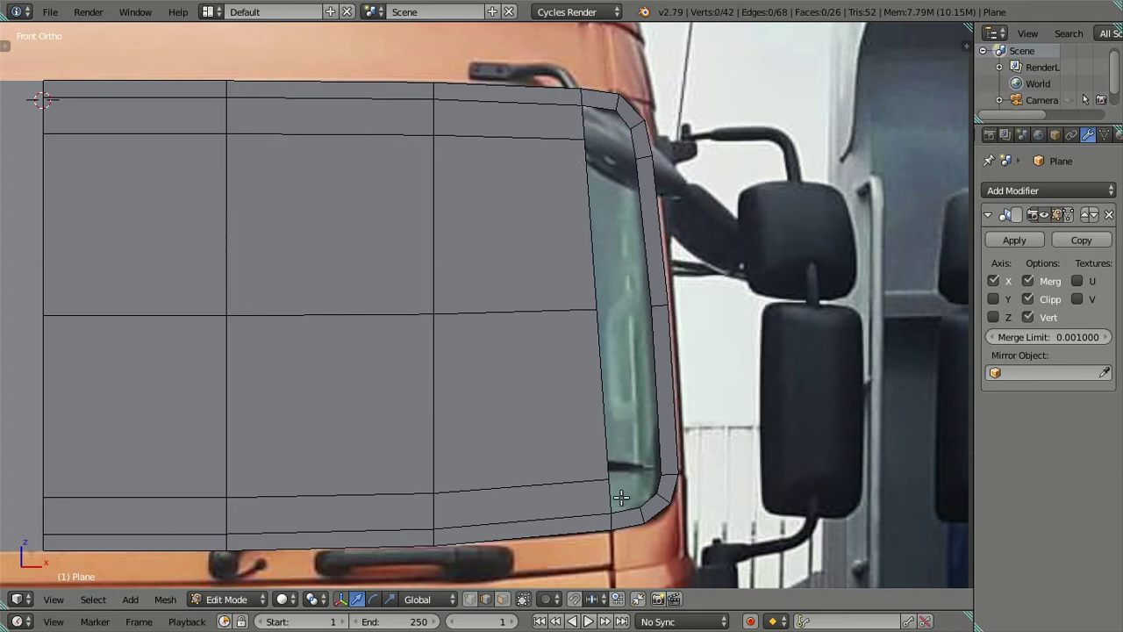
# Dissolve the existing upper and bottom edge loops of the panel.
pyautogui.hotkey('ctrl', 'r')
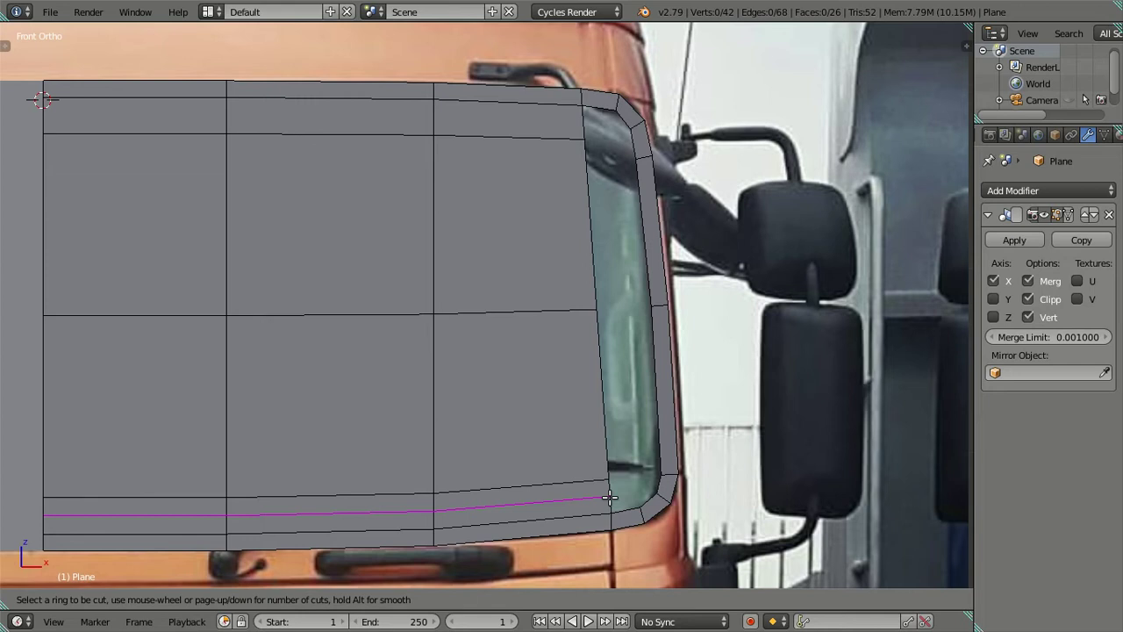
pyautogui.scroll(1, 609, 497)
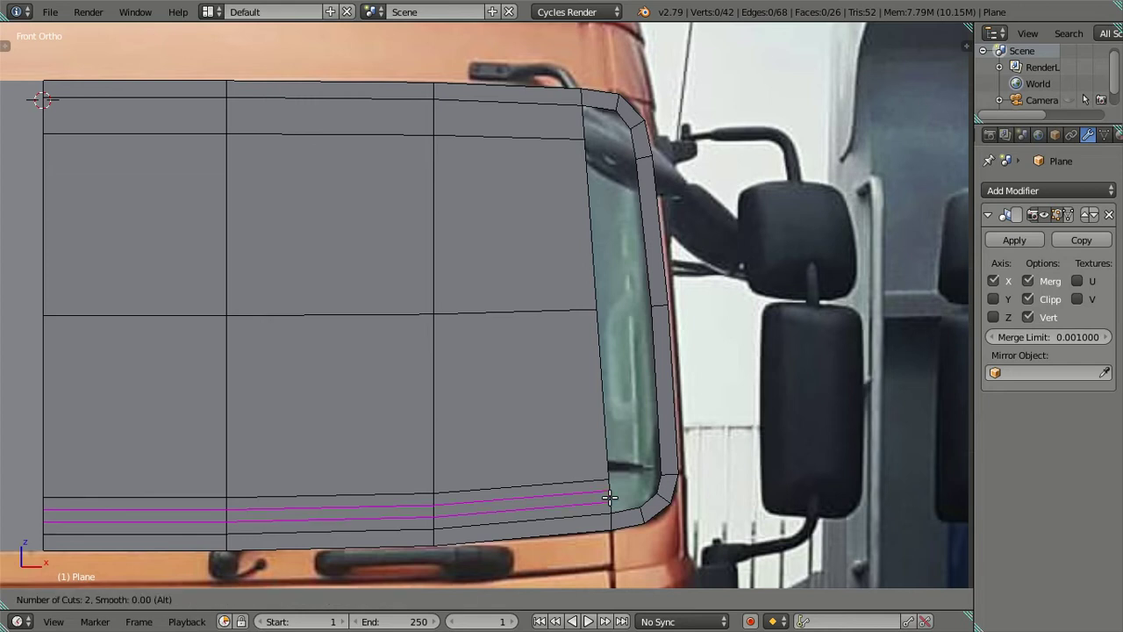
pyautogui.press('Escape')
pyautogui.rightClick(582, 114)
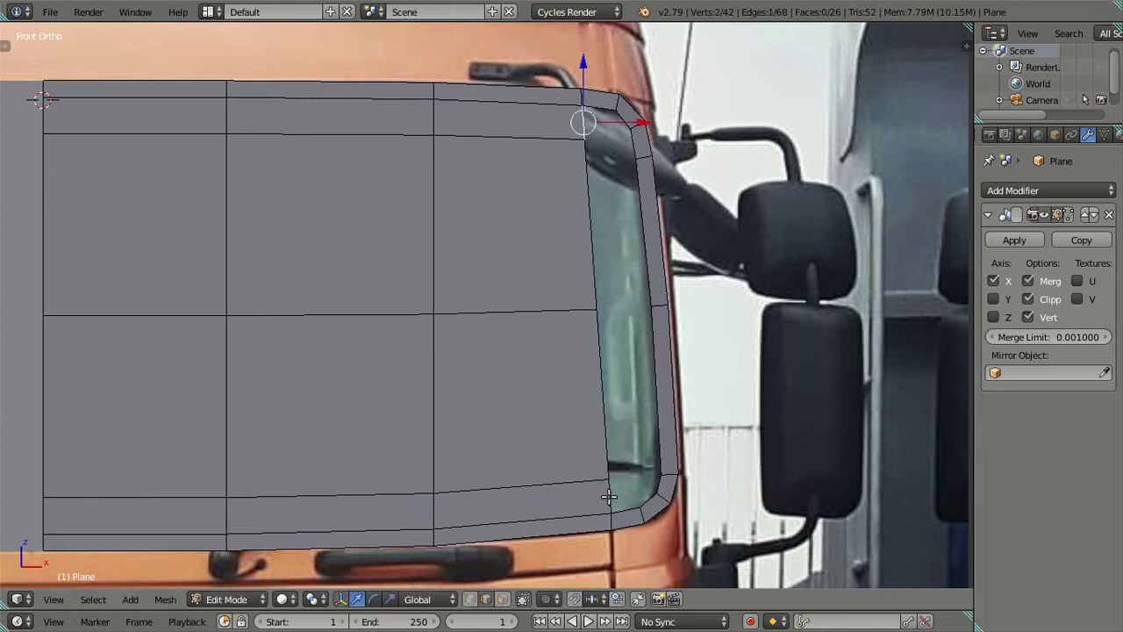
pyautogui.keyDown('alt'); pyautogui.rightClick(513, 137); pyautogui.keyUp('alt')
pyautogui.press('x')
pyautogui.click(625, 287)
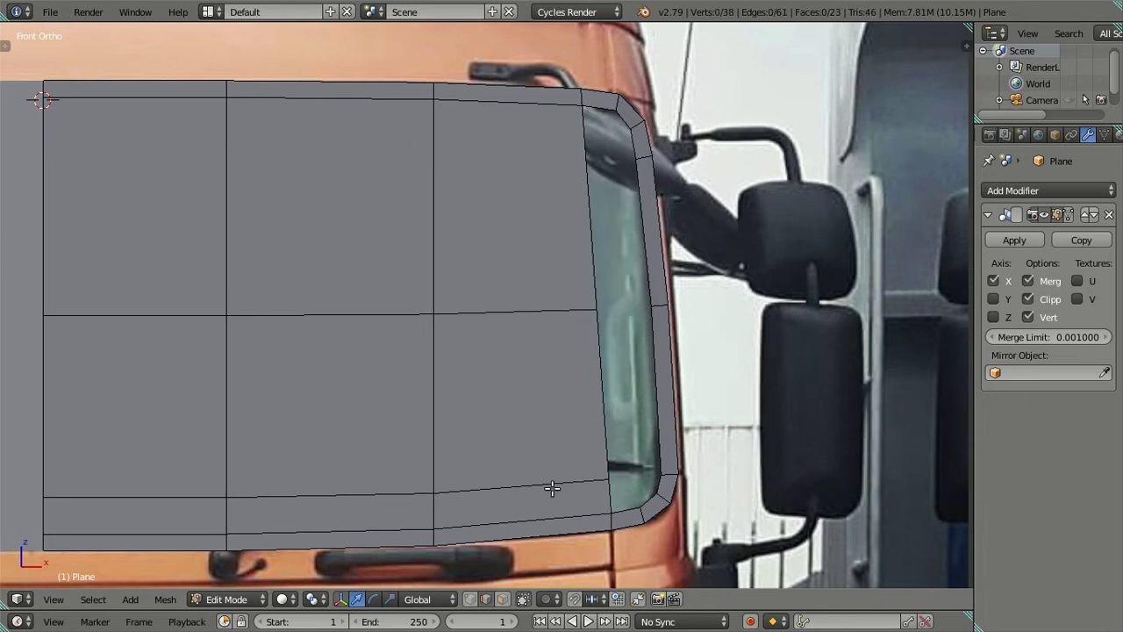
pyautogui.keyDown('alt'); pyautogui.rightClick(552, 488); pyautogui.keyUp('alt')
pyautogui.press('x')
pyautogui.click(671, 429)
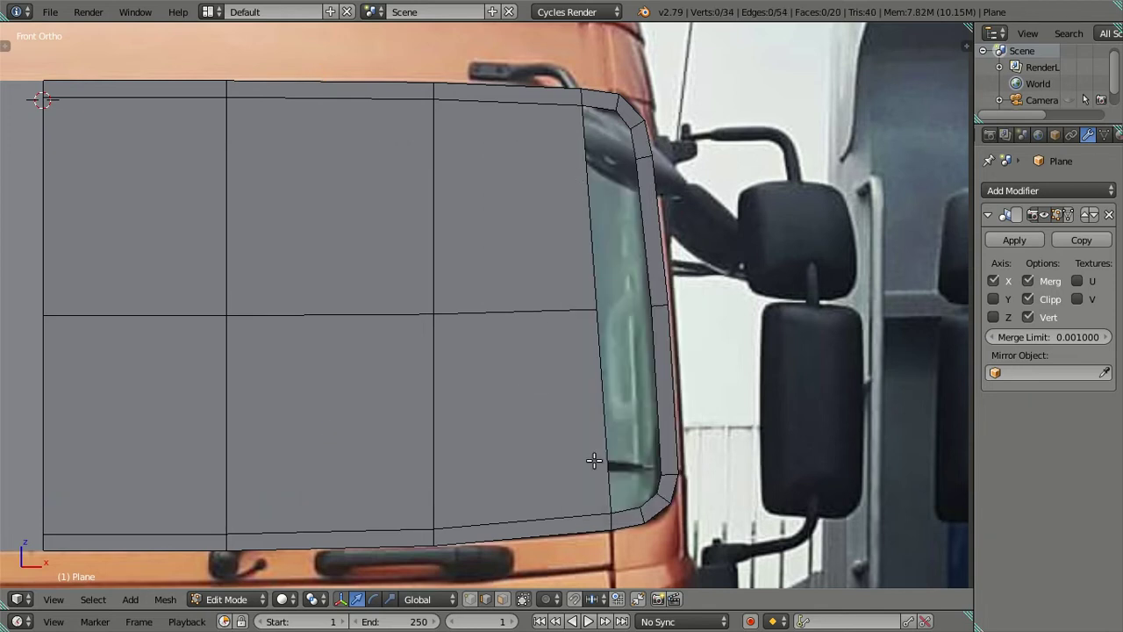
# Cut four loops across the lower panel, keeping only the bottom one.
pyautogui.hotkey('ctrl', 'r')
pyautogui.scroll(1, 594, 461)
pyautogui.scroll(2, 594, 461)
pyautogui.scroll(-1, 594, 461)
pyautogui.scroll(1, 594, 460)
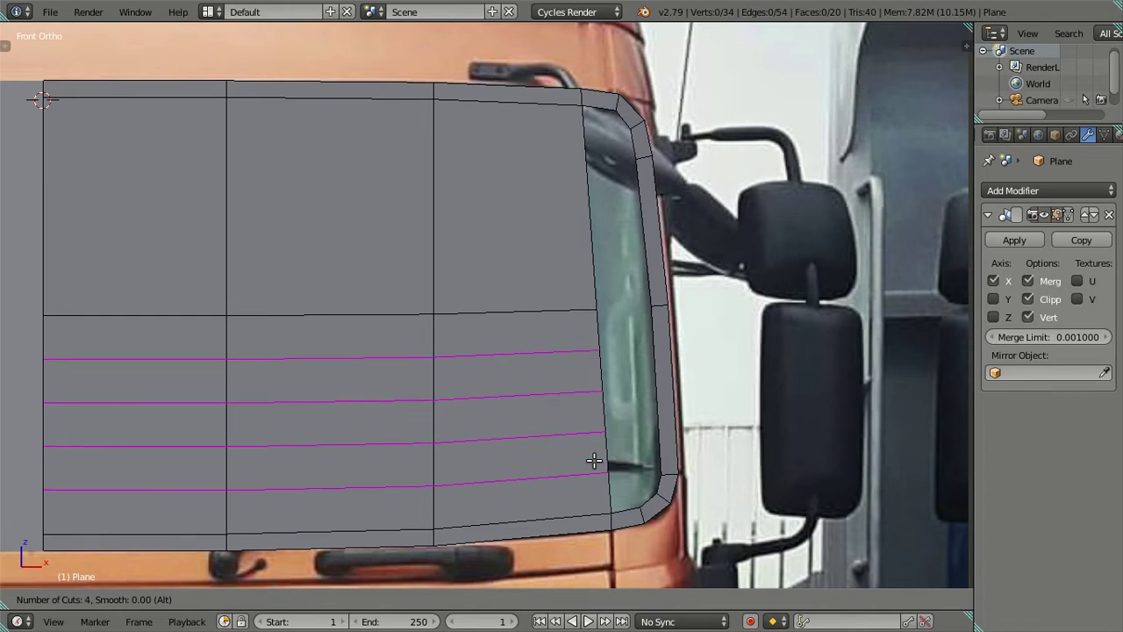
pyautogui.click(594, 460)
pyautogui.rightClick(586, 465)
pyautogui.keyDown('alt'); pyautogui.keyDown('shift'); pyautogui.rightClick(535, 482); pyautogui.keyUp('shift'); pyautogui.keyUp('alt')
pyautogui.press('x')
pyautogui.click(658, 467)
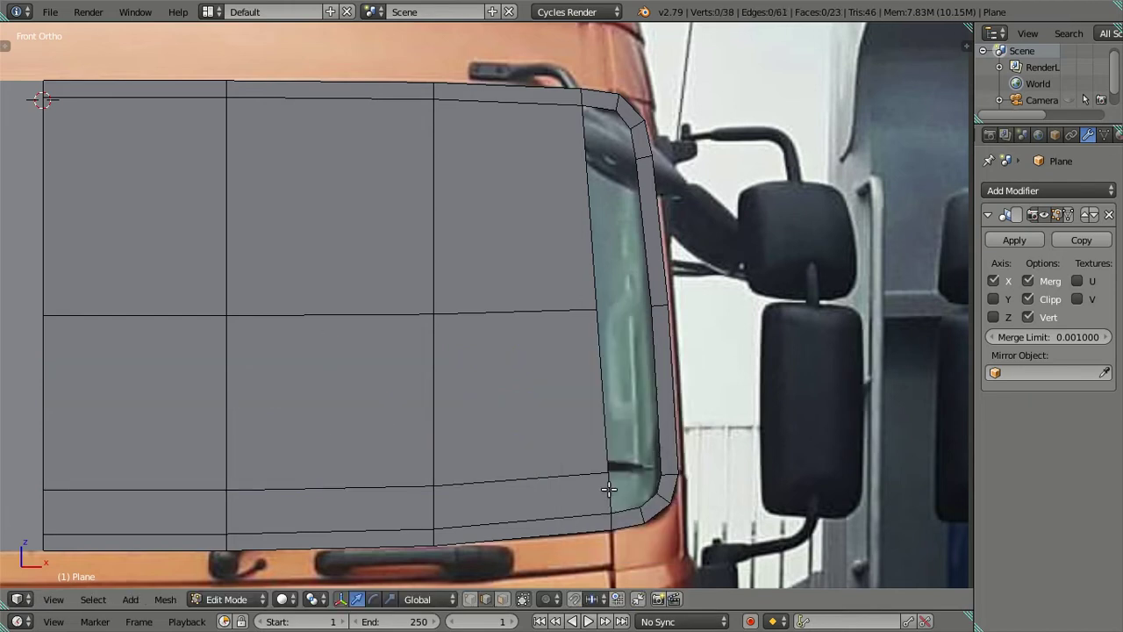
# Add a loop near the bottom edge and fill the bottom corner gap with a face.
pyautogui.hotkey('ctrl', 'r')
pyautogui.click(609, 491)
pyautogui.click(610, 493)
pyautogui.rightClick(624, 501)
pyautogui.keyDown('shift'); pyautogui.rightClick(643, 498); pyautogui.keyUp('shift')
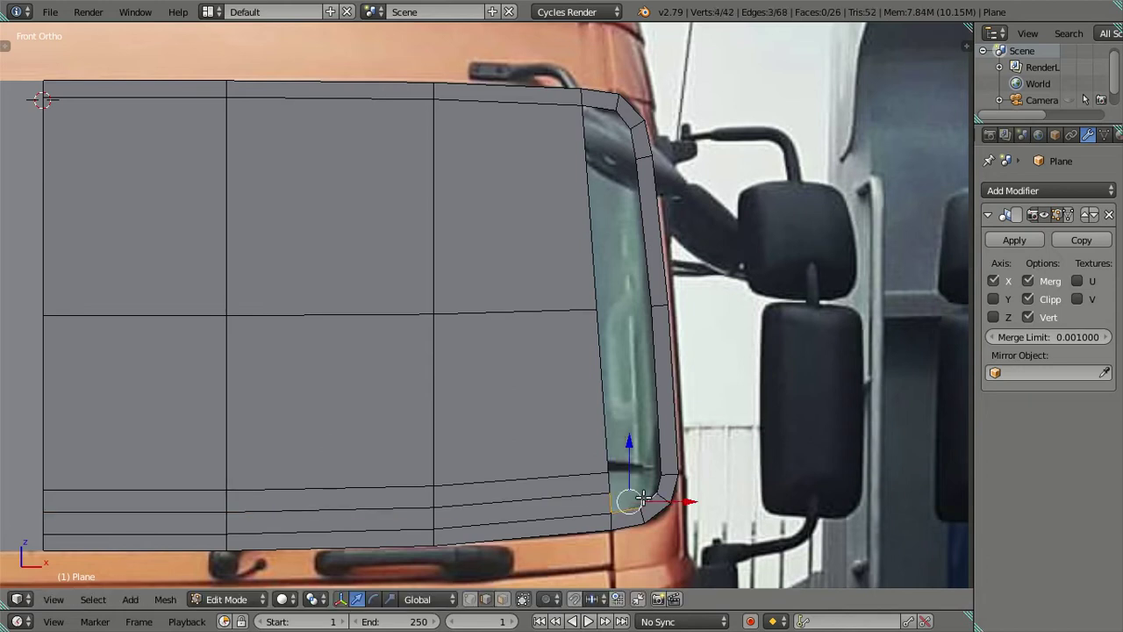
pyautogui.press('g')
pyautogui.press('Escape')
pyautogui.press('f')
pyautogui.keyDown('shift'); pyautogui.rightClick(609, 479); pyautogui.keyUp('shift')
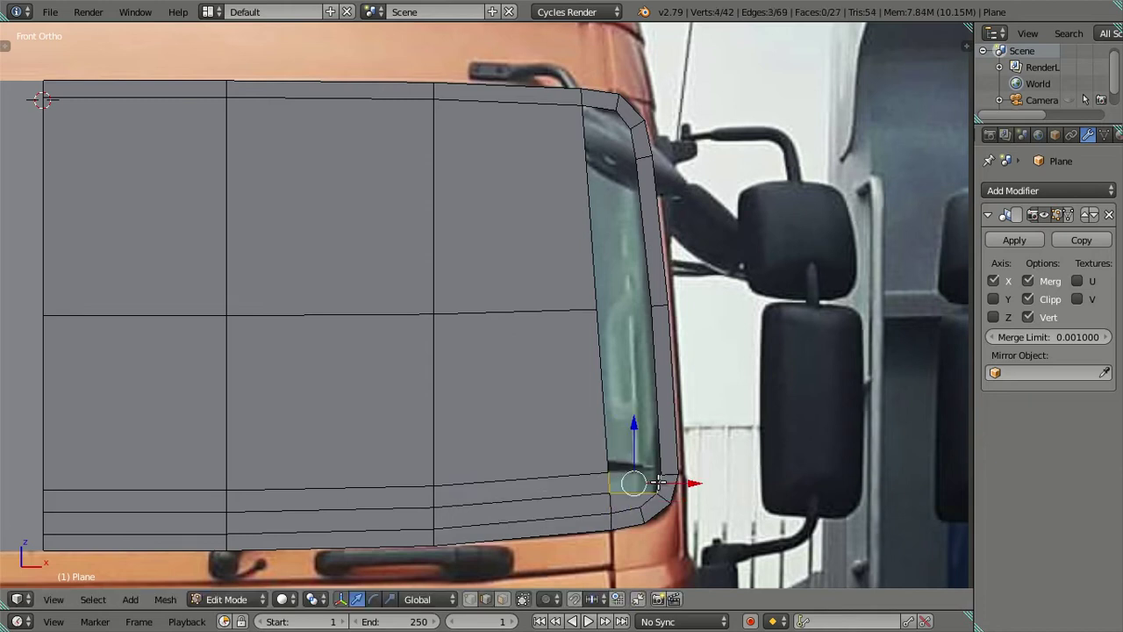
pyautogui.press('f')
# Fill the lower part of the window gap with a face.
pyautogui.rightClick(597, 392)
pyautogui.keyDown('alt'); pyautogui.rightClick(632, 389); pyautogui.keyUp('alt')
pyautogui.keyDown('alt'); pyautogui.rightClick(632, 465); pyautogui.keyUp('alt')
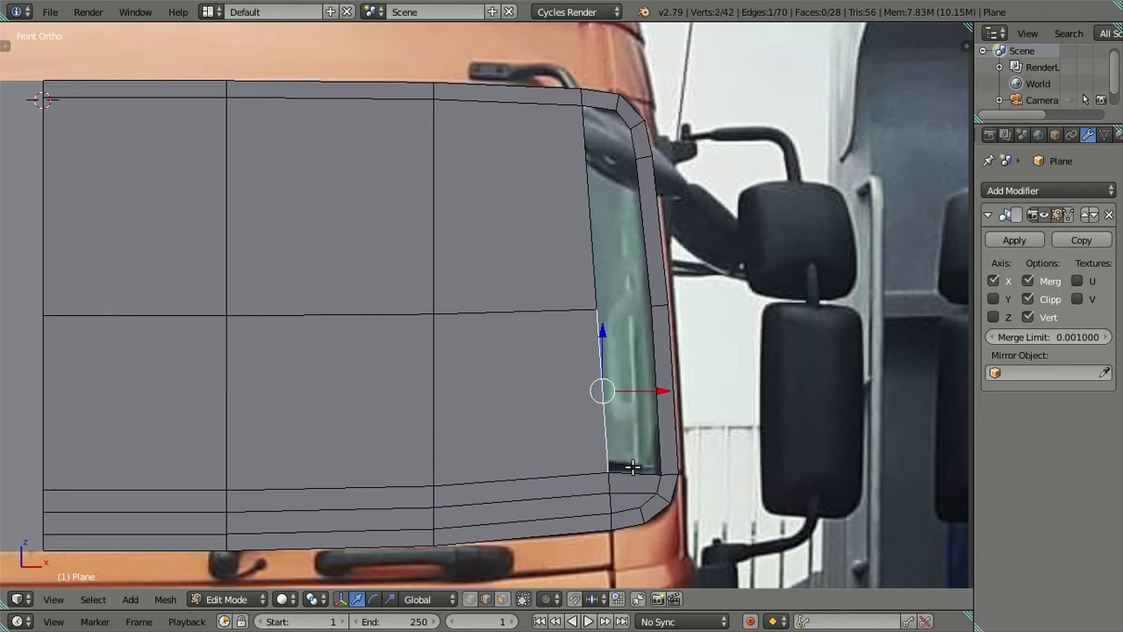
pyautogui.press('f')
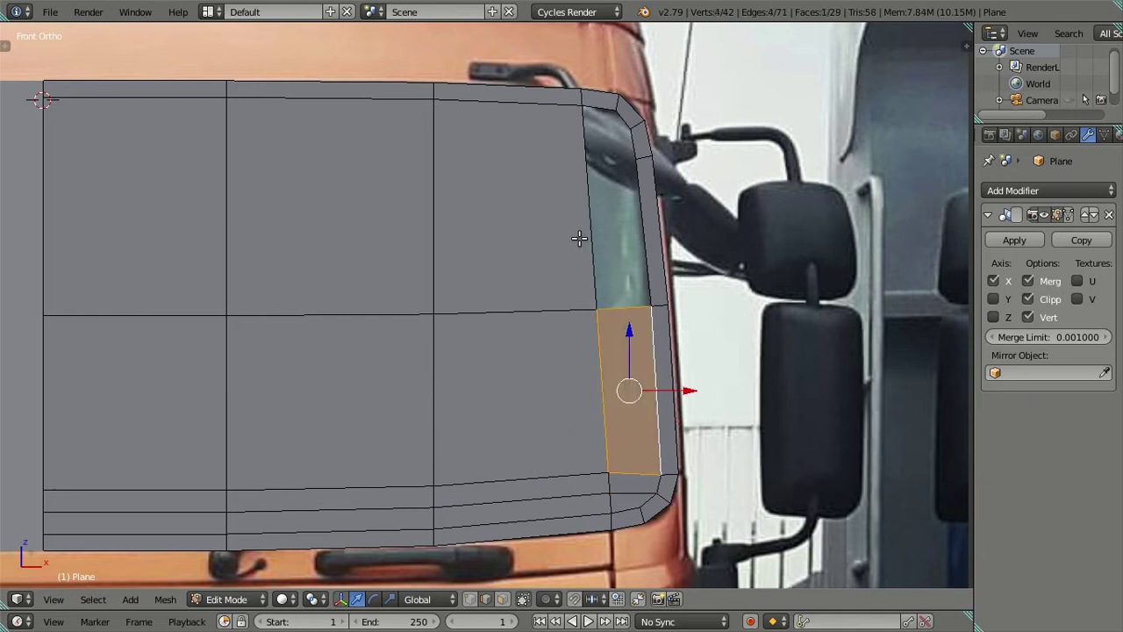
pyautogui.rightClick(579, 238)
pyautogui.press('a')
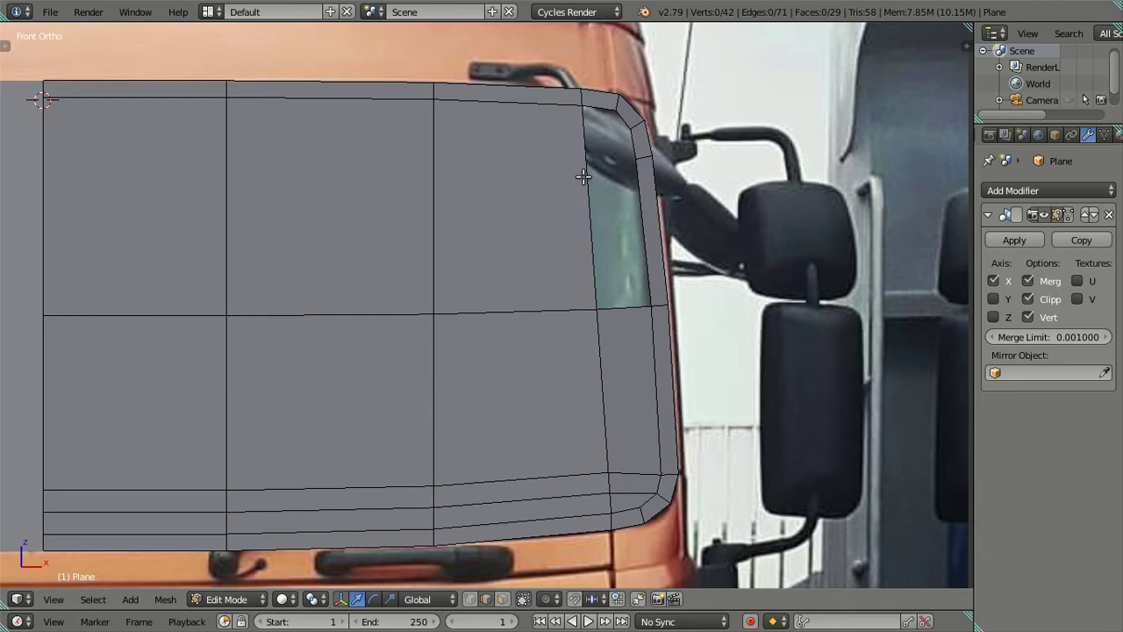
# Set up a six-cut loop across the upper panel.
pyautogui.hotkey('ctrl', 'r')
pyautogui.scroll(1, 584, 177)
pyautogui.scroll(2, 585, 176)
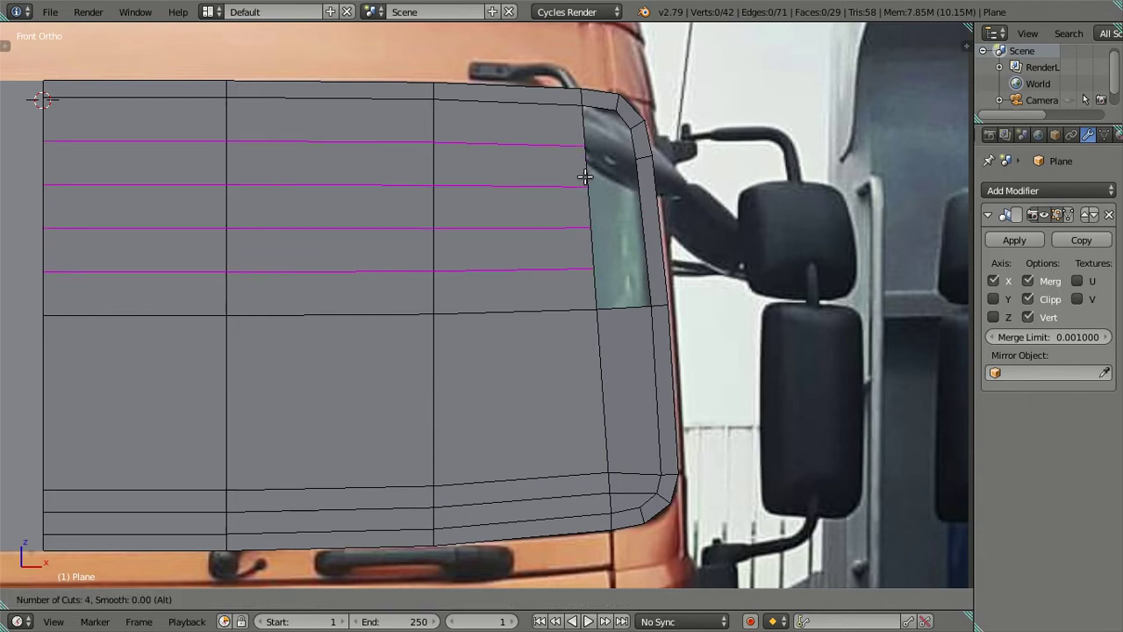
pyautogui.scroll(1, 585, 176)
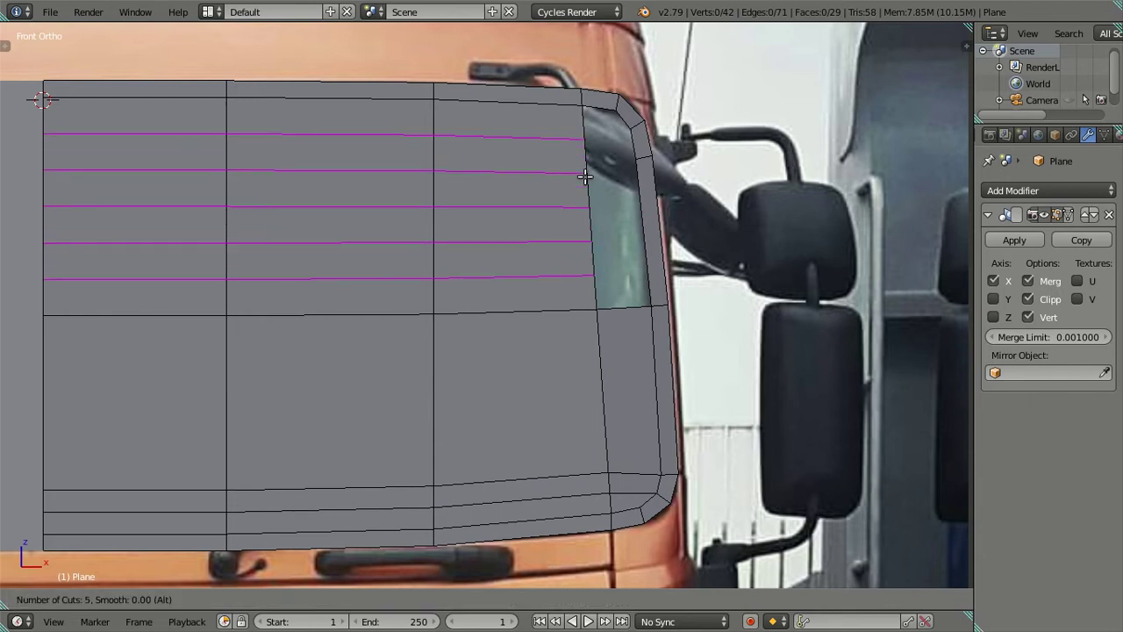
pyautogui.scroll(1, 585, 176)
# Commit the six upper loops and dissolve the lower four, keeping the top two.
pyautogui.click(585, 177)
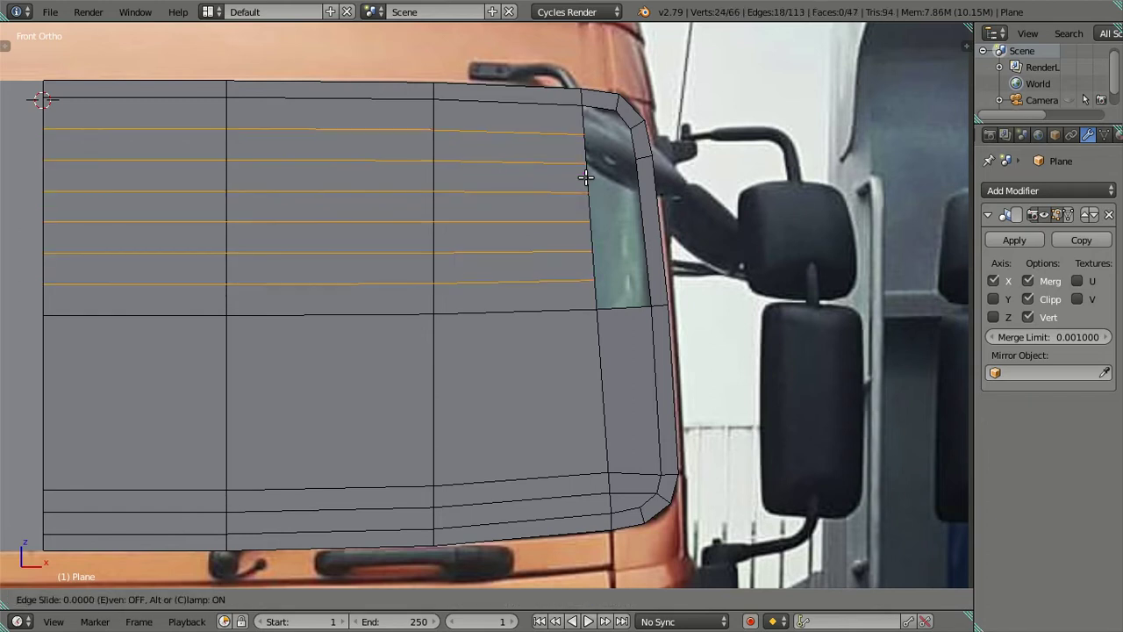
pyautogui.rightClick(585, 176)
pyautogui.keyDown('alt'); pyautogui.keyDown('shift'); pyautogui.rightClick(537, 133); pyautogui.keyUp('shift'); pyautogui.keyUp('alt')
pyautogui.keyDown('alt'); pyautogui.keyDown('shift'); pyautogui.rightClick(534, 161); pyautogui.keyUp('shift'); pyautogui.keyUp('alt')
pyautogui.press('x')
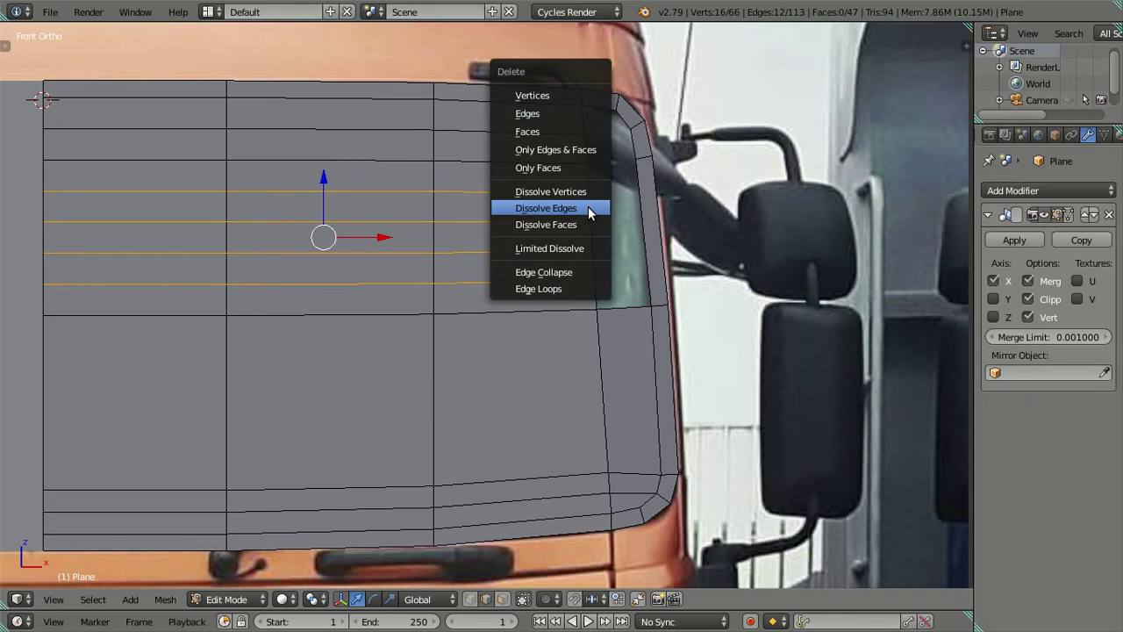
pyautogui.click(589, 213)
# Fill the top corner and the remaining window gap with faces.
pyautogui.rightClick(585, 114)
pyautogui.keyDown('shift'); pyautogui.rightClick(614, 112); pyautogui.keyUp('shift')
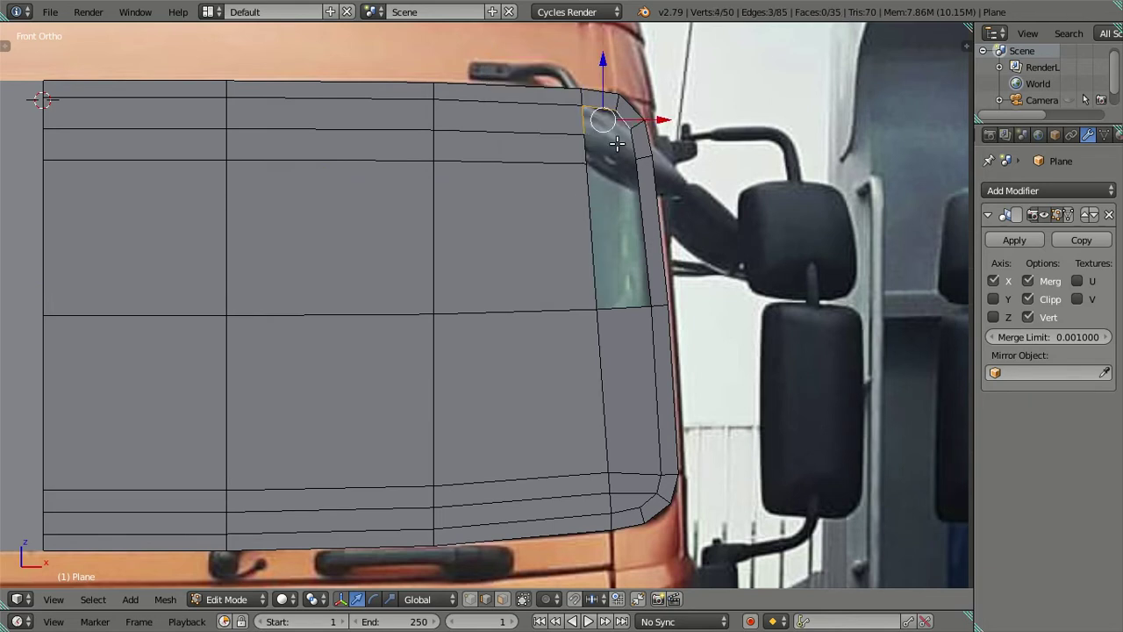
pyautogui.press('f')
pyautogui.press('f')
pyautogui.keyDown('shift'); pyautogui.rightClick(640, 204); pyautogui.keyUp('shift')
pyautogui.keyDown('shift'); pyautogui.rightClick(629, 286); pyautogui.keyUp('shift')
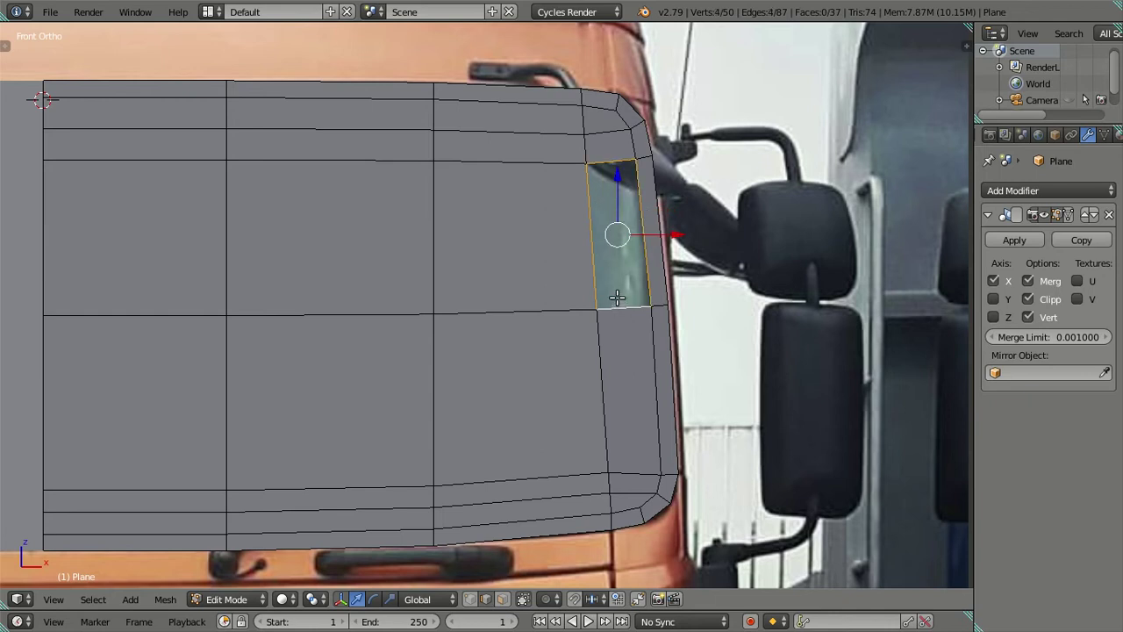
pyautogui.press('f')
pyautogui.moveTo(617, 294)
pyautogui.mouseDown(button='middle')
pyautogui.moveTo(690, 291)
pyautogui.moveTo(644, 198)
pyautogui.moveTo(624, 280)
pyautogui.moveTo(631, 368)
pyautogui.moveTo(571, 341)
pyautogui.moveTo(611, 352)
pyautogui.moveTo(614, 276)
pyautogui.moveTo(589, 343)
pyautogui.moveTo(438, 273)
pyautogui.moveTo(450, 342)
pyautogui.moveTo(426, 334)
pyautogui.moveTo(421, 359)
pyautogui.moveTo(468, 414)
pyautogui.moveTo(471, 315)
pyautogui.moveTo(554, 308)
pyautogui.moveTo(599, 273)
pyautogui.moveTo(561, 293)
pyautogui.moveTo(568, 214)
pyautogui.mouseUp(button='middle')
pyautogui.press('Tab')
pyautogui.press('Tab')
# Trial-cut four loops along the rounded side edge, then dissolve them.
pyautogui.hotkey('ctrl', 'r')
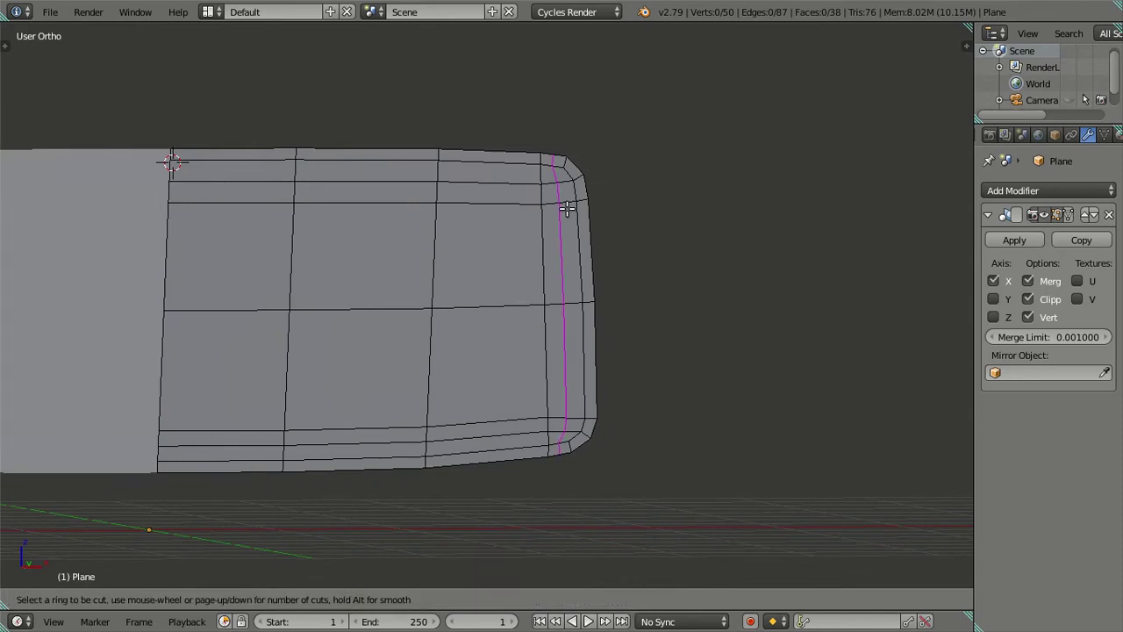
pyautogui.scroll(1, 567, 208)
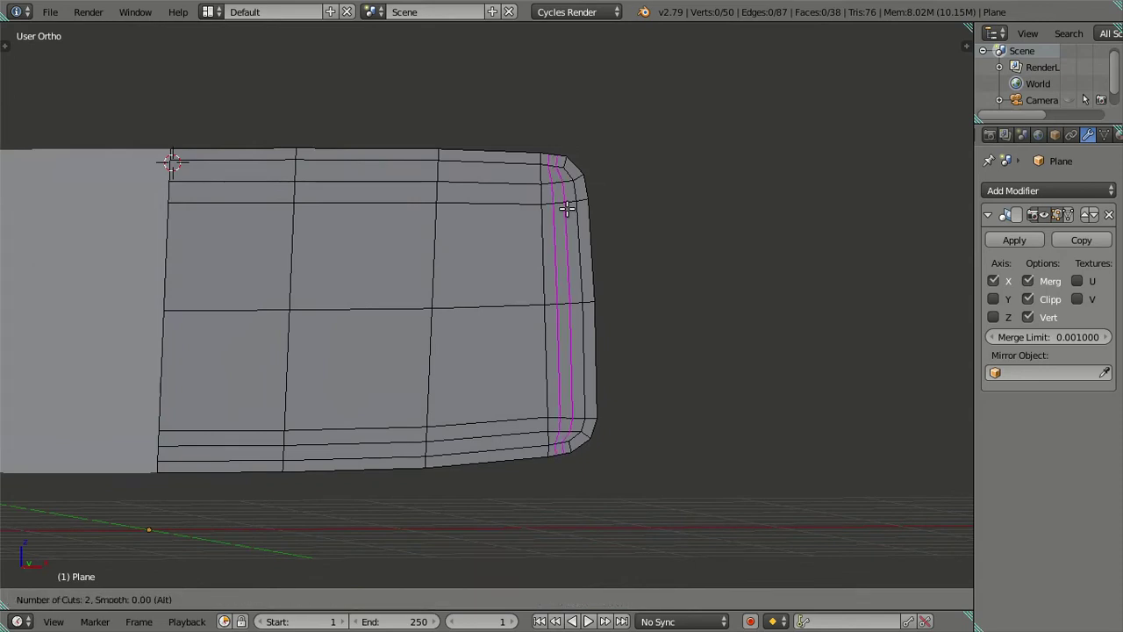
pyautogui.scroll(1, 567, 208)
pyautogui.scroll(1, 567, 208)
pyautogui.click(566, 208)
pyautogui.rightClick(567, 208)
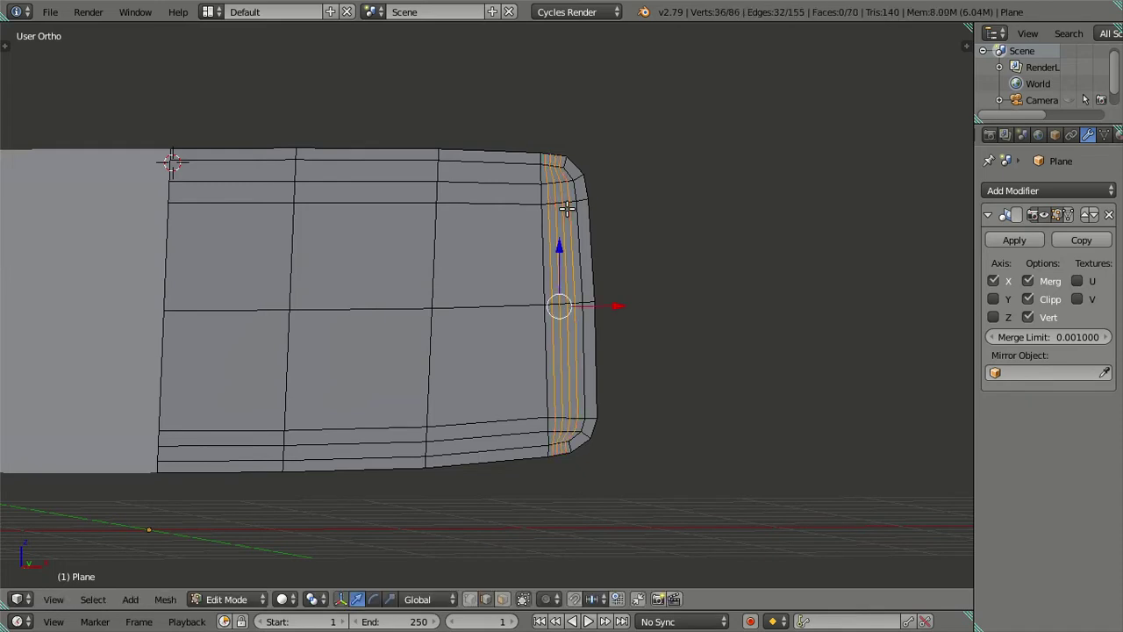
pyautogui.scroll(3, 583, 250)
pyautogui.press('x')
pyautogui.click(770, 260)
# Frame the windshield's lower-right corner and select the vertical edge loop there.
pyautogui.scroll(-1, 632, 243)
pyautogui.scroll(-2, 556, 278)
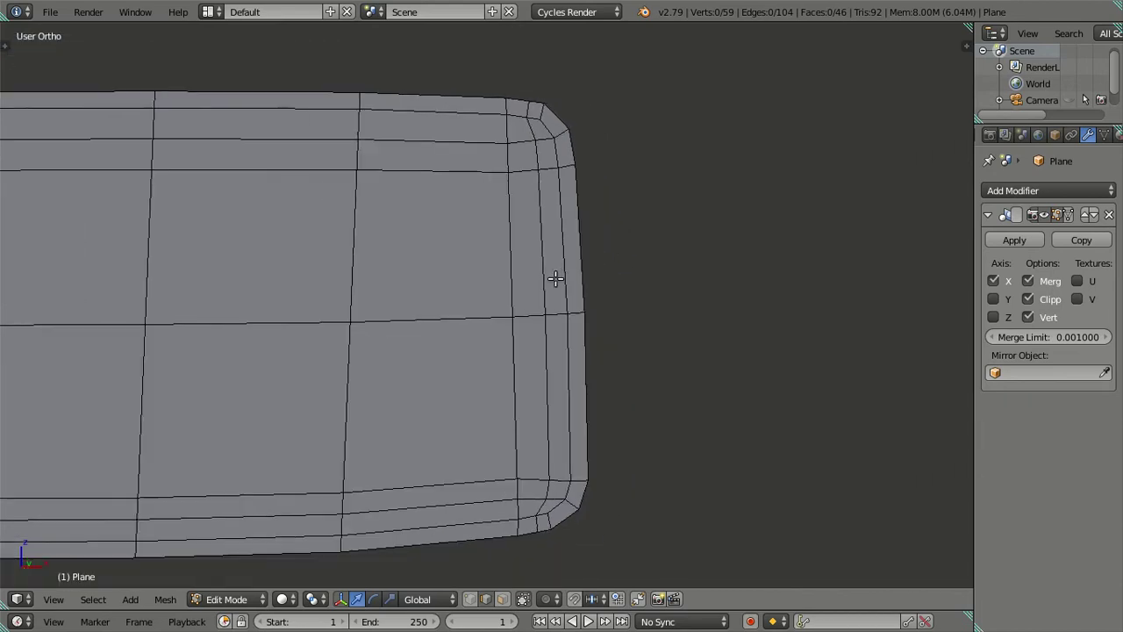
pyautogui.moveTo(555, 278)
pyautogui.mouseDown(button='middle')
pyautogui.moveTo(562, 220)
pyautogui.moveTo(631, 457)
pyautogui.moveTo(614, 351)
pyautogui.moveTo(568, 417)
pyautogui.mouseUp(button='middle')
pyautogui.scroll(2, 588, 319)
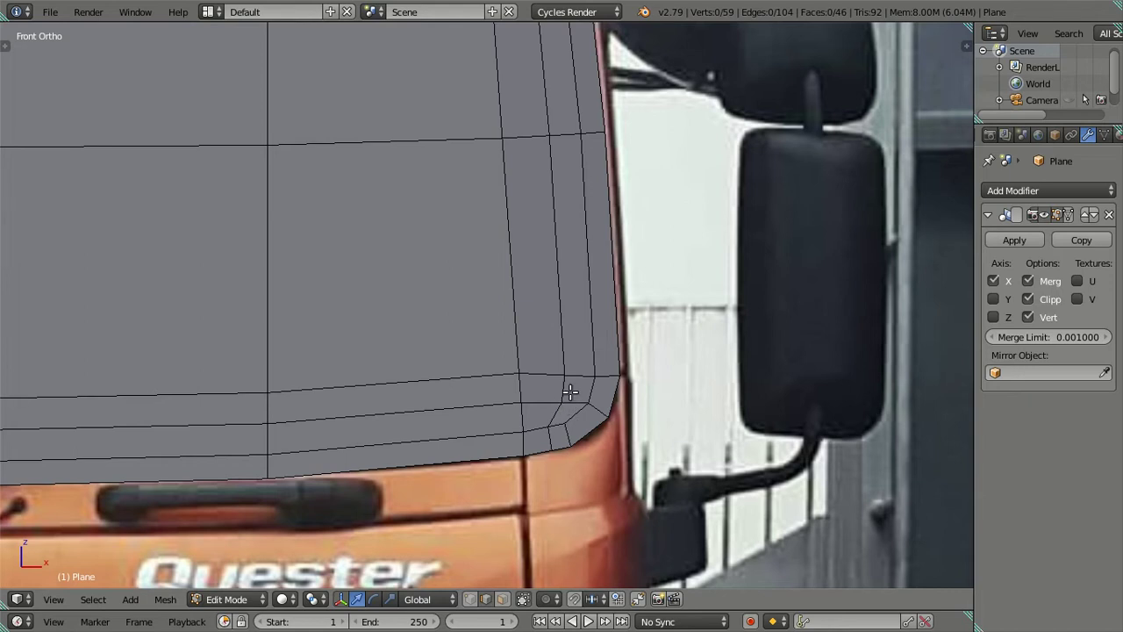
pyautogui.scroll(-3, 568, 400)
pyautogui.keyDown('shift'); pyautogui.moveTo(579, 325); pyautogui.dragTo(591, 436, button='middle'); pyautogui.keyUp('shift')
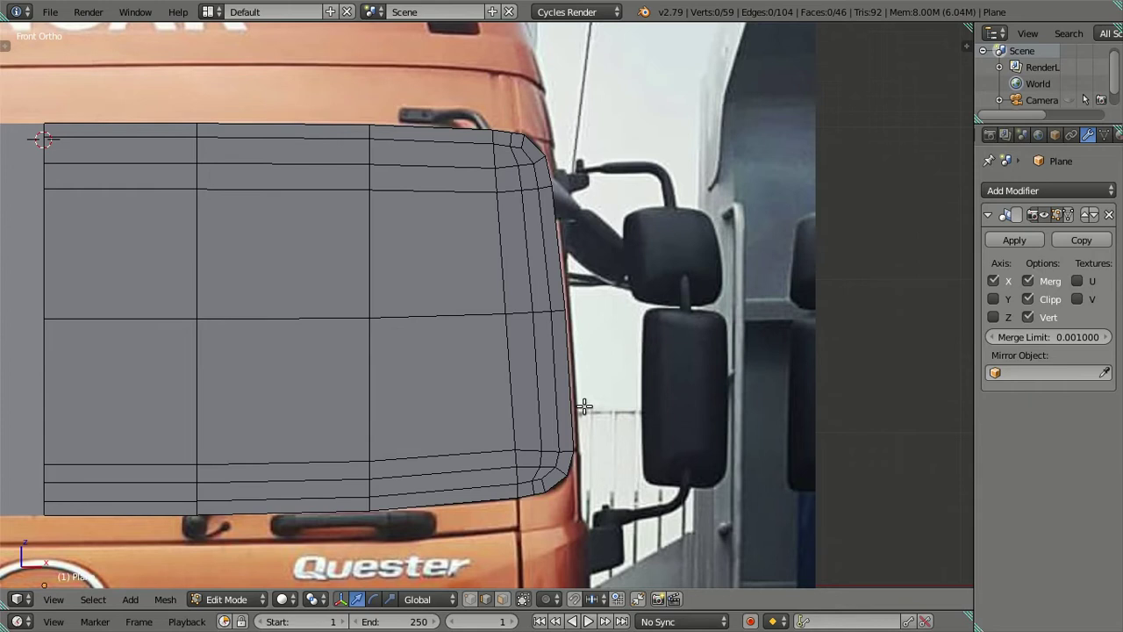
pyautogui.keyDown('shift'); pyautogui.moveTo(584, 406); pyautogui.dragTo(570, 213, button='middle'); pyautogui.keyUp('shift')
pyautogui.scroll(3, 565, 288)
pyautogui.keyDown('alt'); pyautogui.rightClick(565, 288); pyautogui.keyUp('alt')
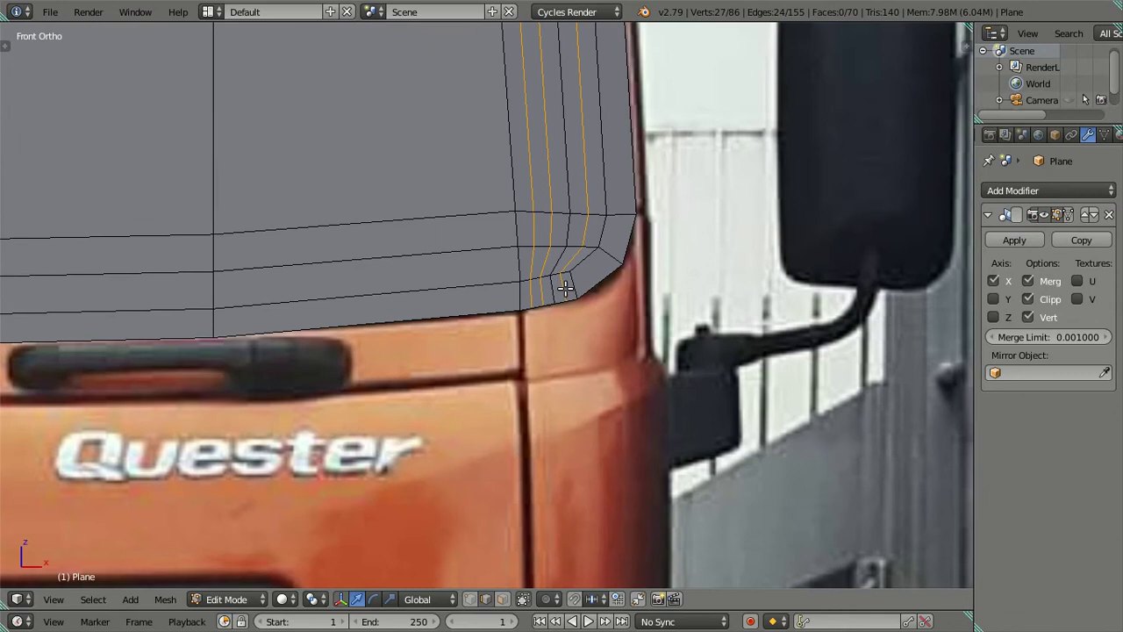
# Dissolve the extra corner edge loop and frame the windshield and hood.
pyautogui.hotkey('ctrl', 'x')
pyautogui.scroll(-3, 565, 287)
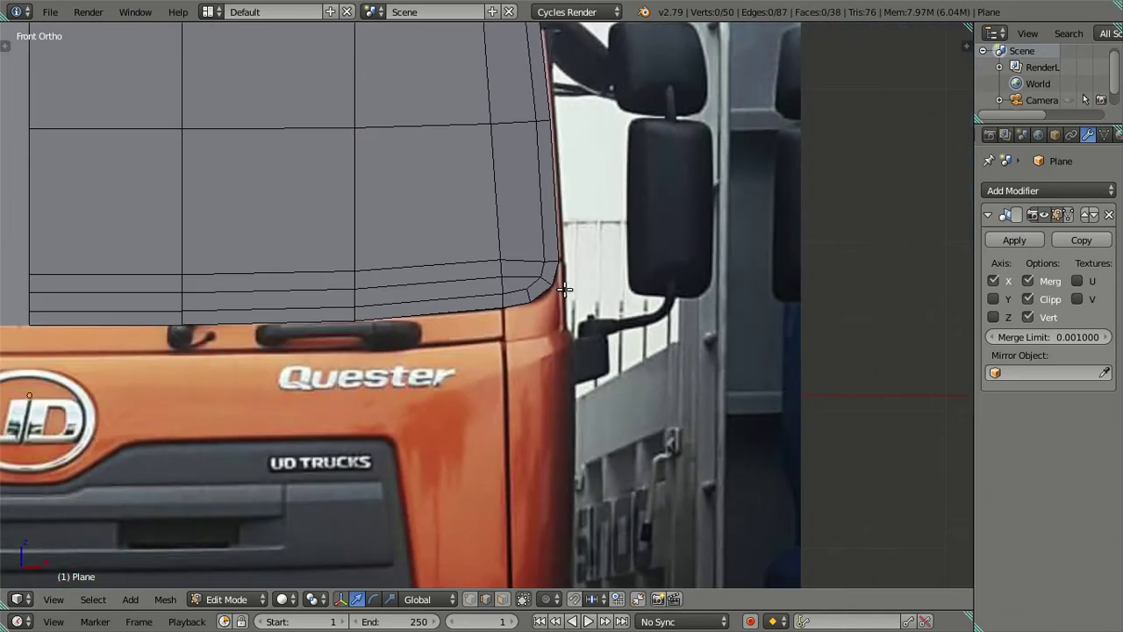
pyautogui.scroll(-4, 565, 287)
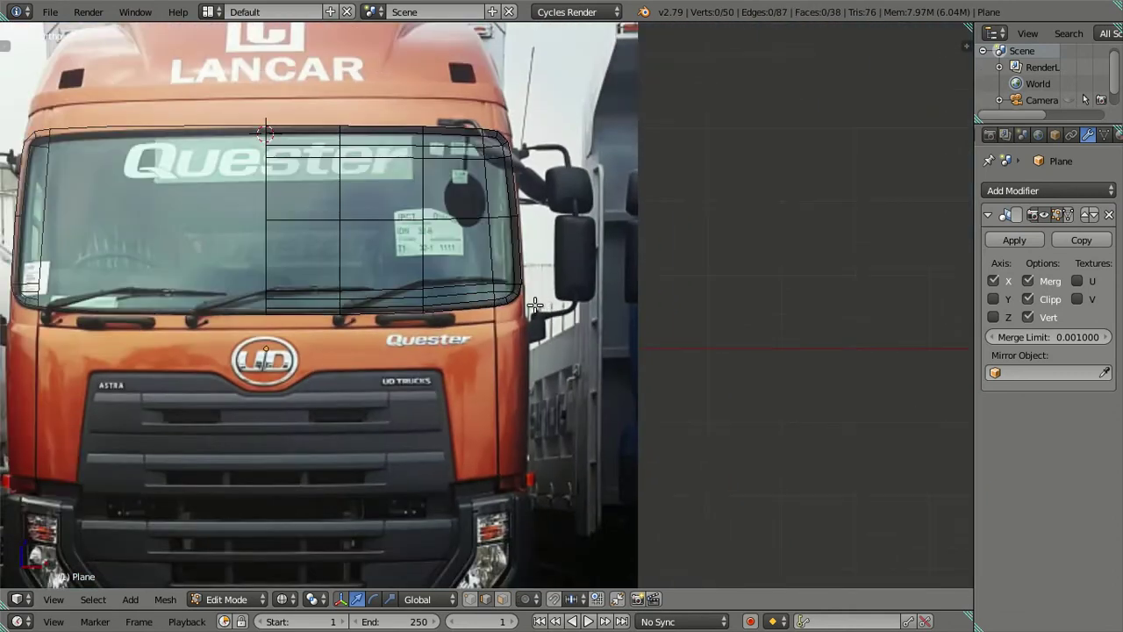
pyautogui.keyDown('shift'); pyautogui.moveTo(478, 311); pyautogui.dragTo(606, 312, button='middle'); pyautogui.keyUp('shift')
pyautogui.scroll(3, 587, 338)
pyautogui.scroll(2, 491, 316)
pyautogui.press('Tab')
pyautogui.press('Tab')
pyautogui.press('Tab')
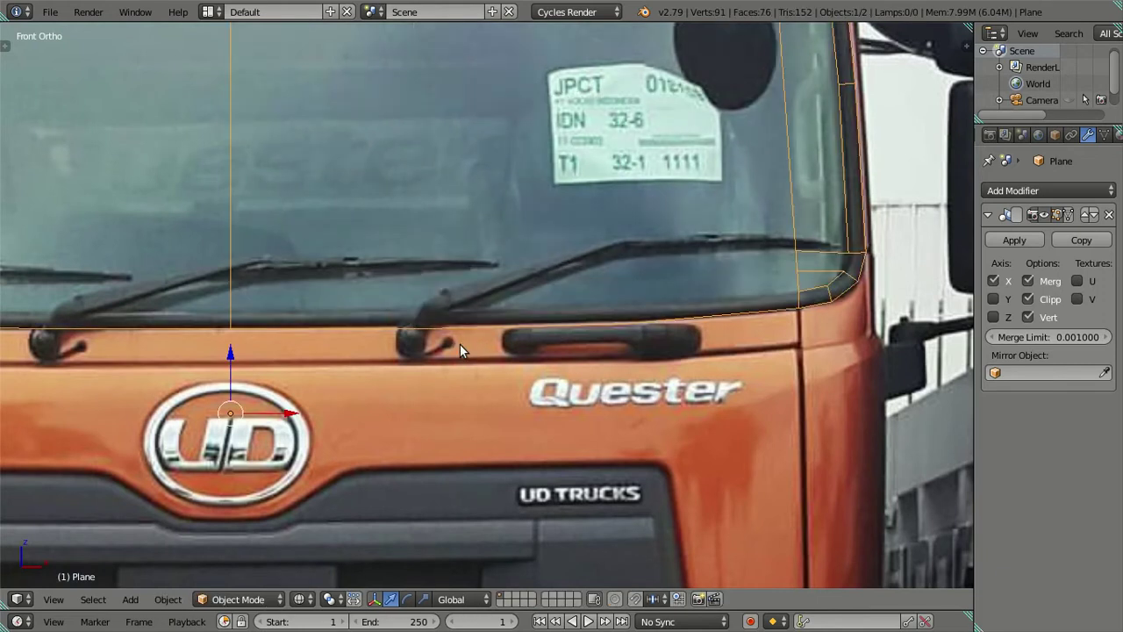
pyautogui.press('Tab')
# Extrude the three hood-line bottom edges downward.
pyautogui.rightClick(677, 324)
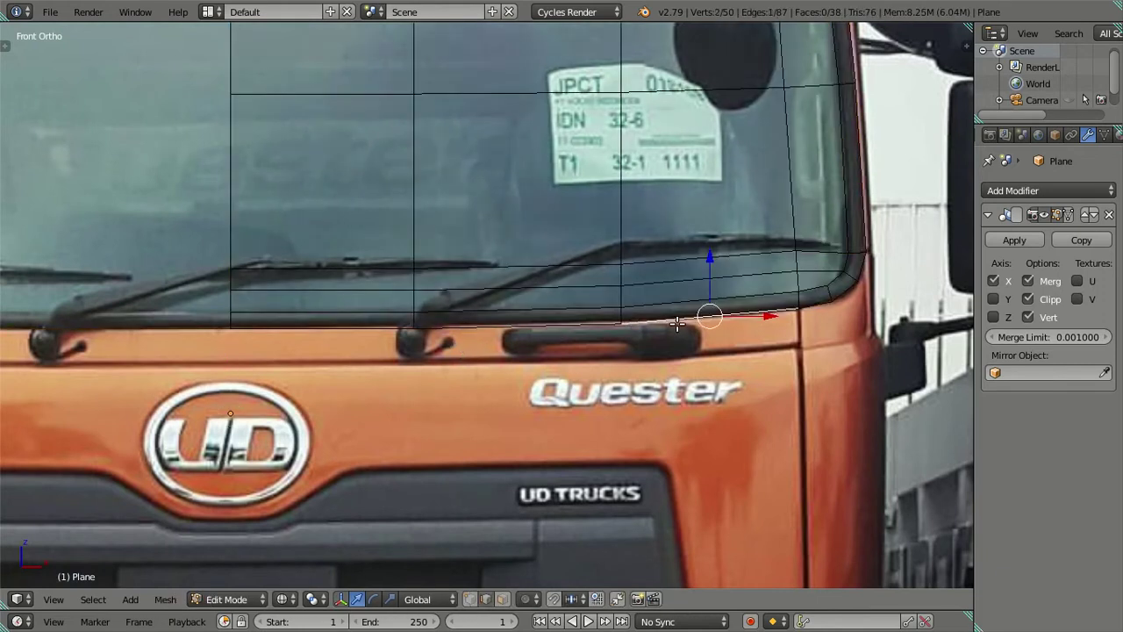
pyautogui.keyDown('shift'); pyautogui.rightClick(439, 326); pyautogui.keyUp('shift')
pyautogui.keyDown('shift'); pyautogui.rightClick(372, 330); pyautogui.keyUp('shift')
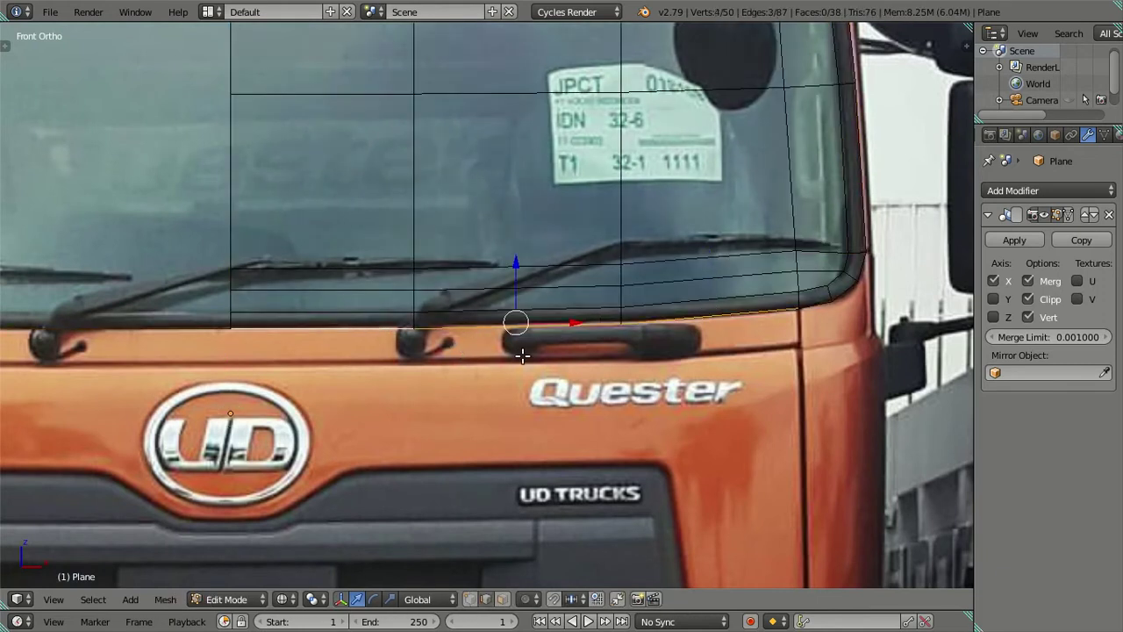
pyautogui.press('e')
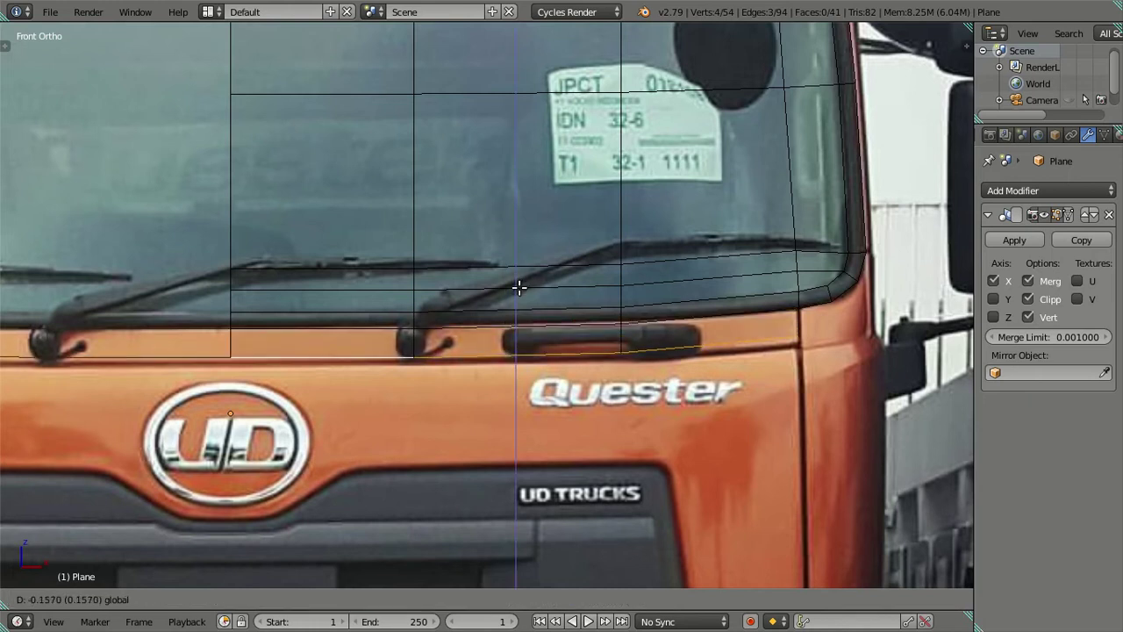
pyautogui.click(519, 294)
pyautogui.moveTo(585, 329)
pyautogui.mouseDown(button='middle')
pyautogui.moveTo(494, 333)
pyautogui.moveTo(421, 354)
pyautogui.mouseUp(button='middle')
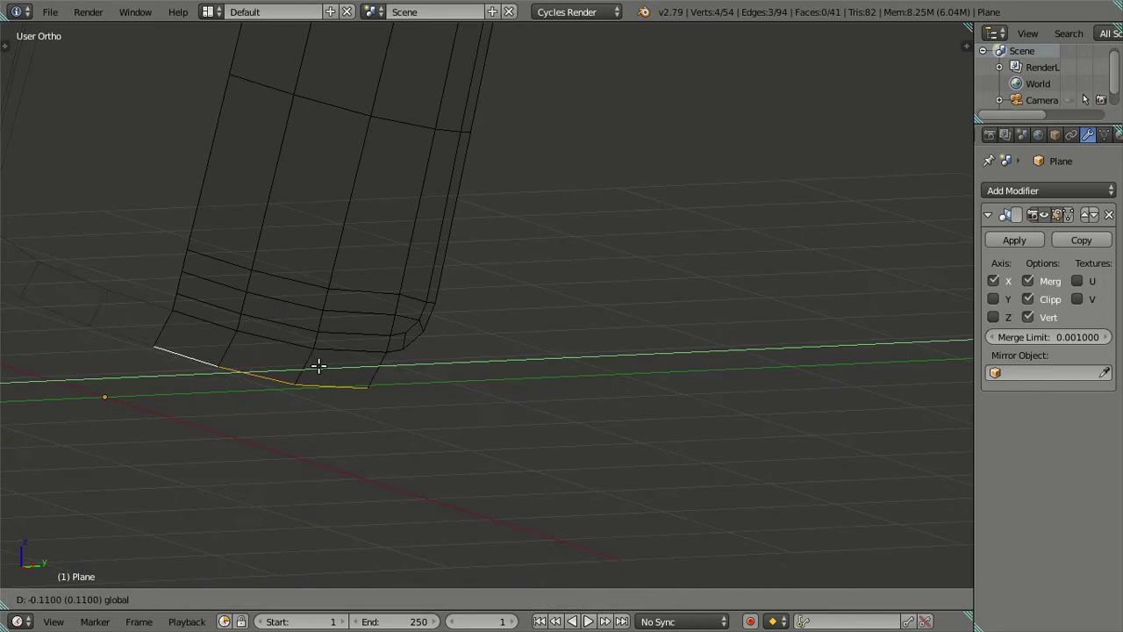
# In side view, start a Y-axis extrusion, cancel it, and deselect all.
pyautogui.press('KP_3')
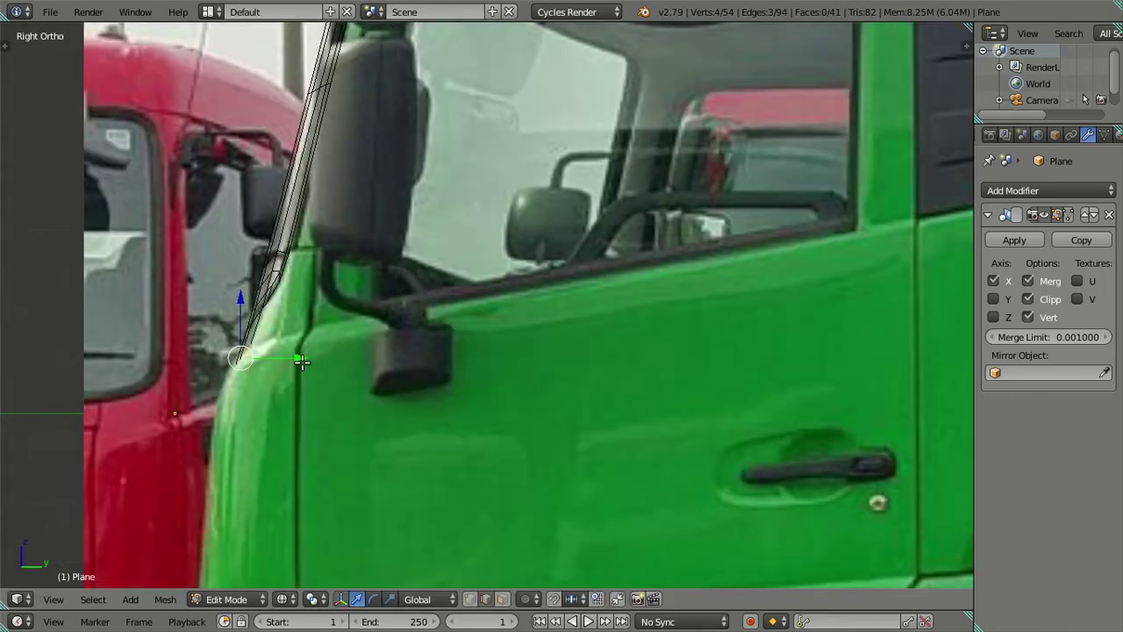
pyautogui.press('e')
pyautogui.press('y')
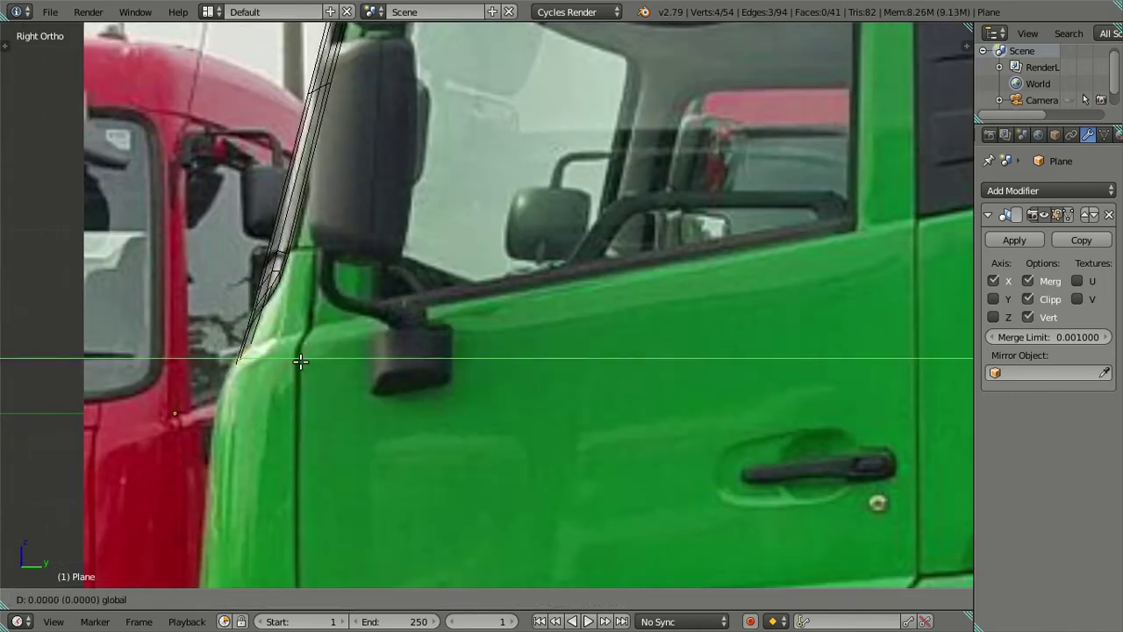
pyautogui.rightClick(300, 362)
pyautogui.press('a')
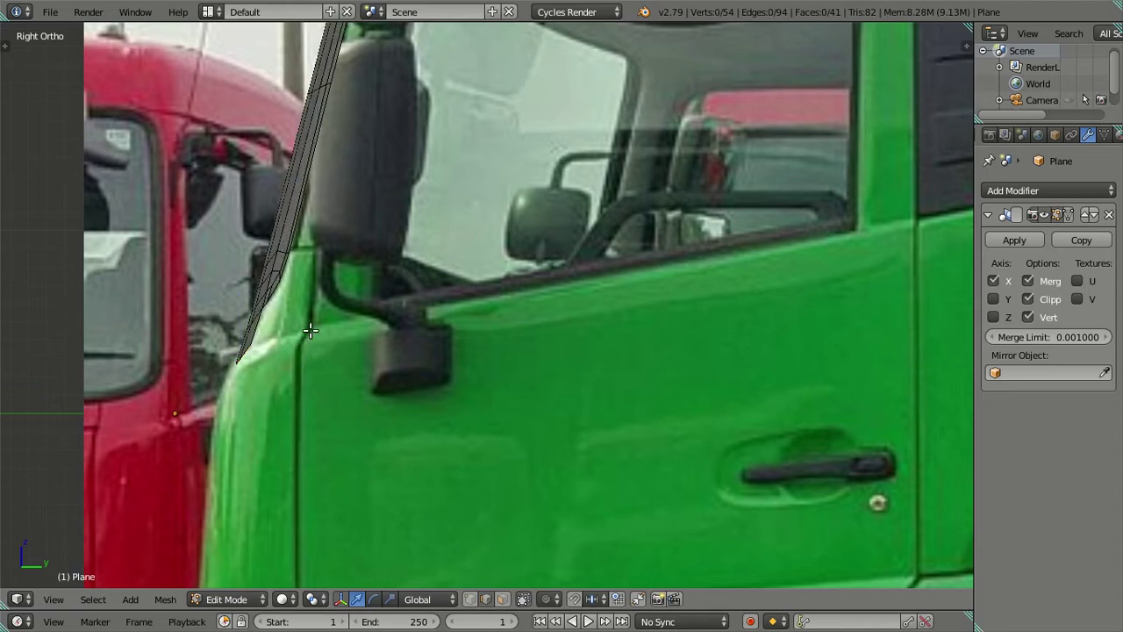
# Back in front view with wireframe shading, select edges on the hood strip.
pyautogui.moveTo(299, 318)
pyautogui.mouseDown(button='middle')
pyautogui.moveTo(464, 351)
pyautogui.moveTo(533, 345)
pyautogui.mouseUp(button='middle')
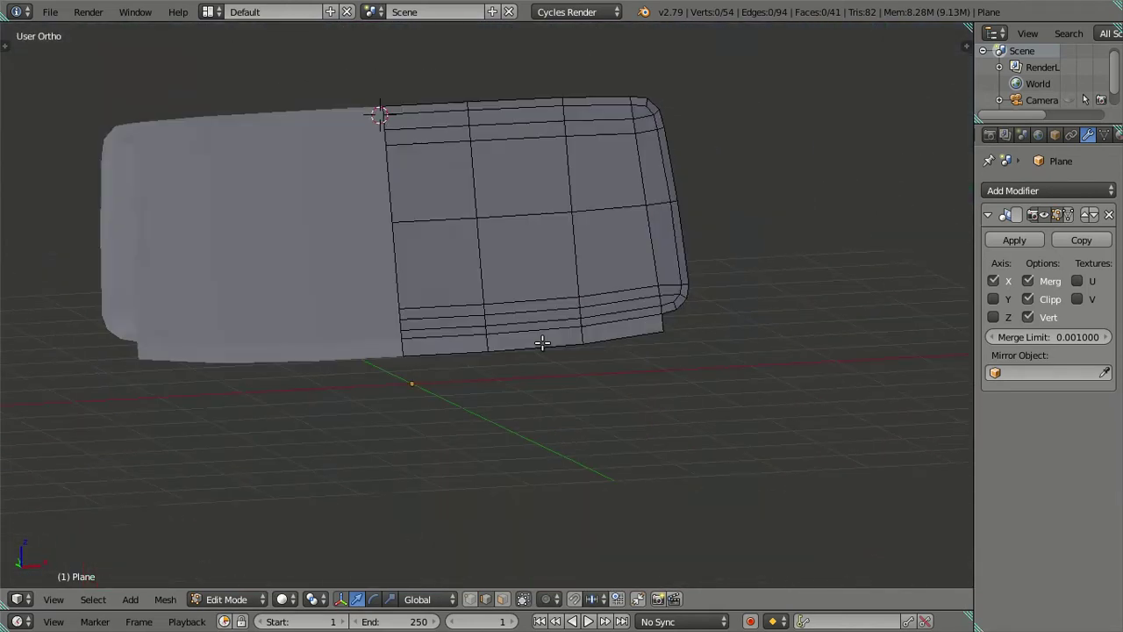
pyautogui.press('KP_1')
pyautogui.scroll(1, 579, 362)
pyautogui.scroll(2, 579, 362)
pyautogui.press('z')
pyautogui.rightClick(368, 371)
pyautogui.rightClick(474, 354)
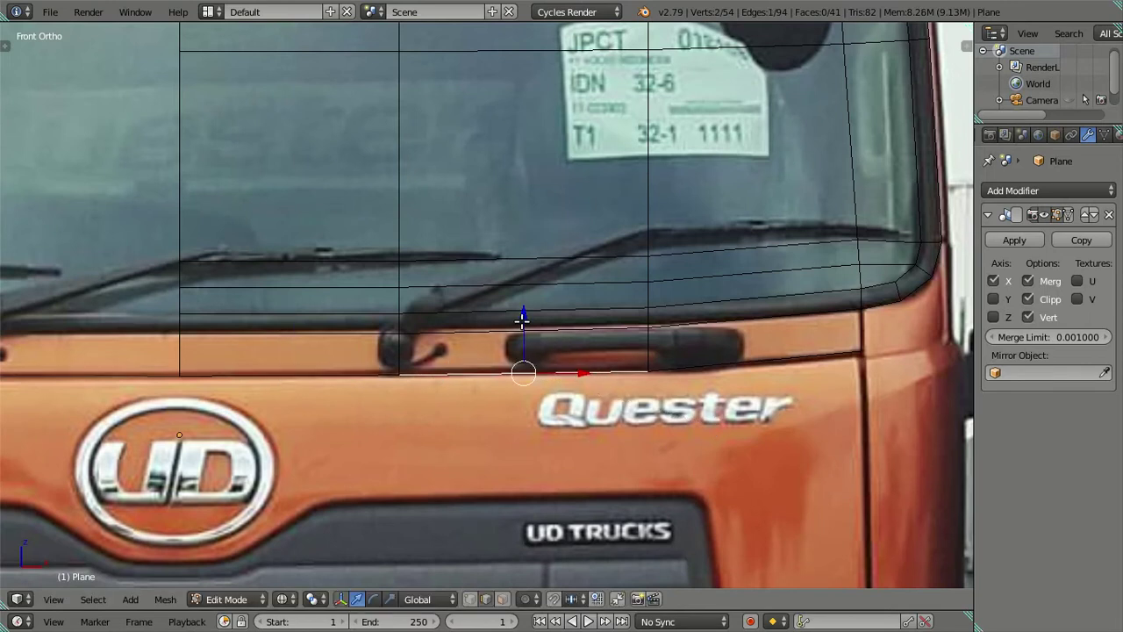
# Frame the hood and grille area and select the three bottom hood edges.
pyautogui.press('Tab')
pyautogui.press('Tab')
pyautogui.press('a')
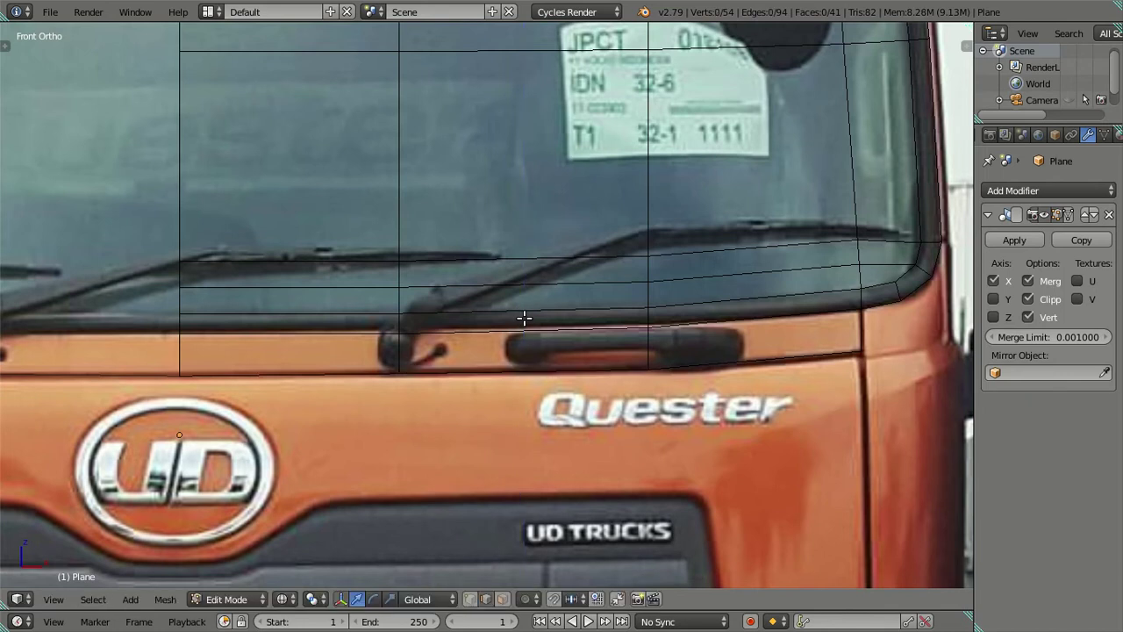
pyautogui.scroll(-2, 524, 319)
pyautogui.keyDown('shift'); pyautogui.moveTo(673, 382); pyautogui.dragTo(634, 353, button='middle'); pyautogui.keyUp('shift')
pyautogui.scroll(2, 634, 353)
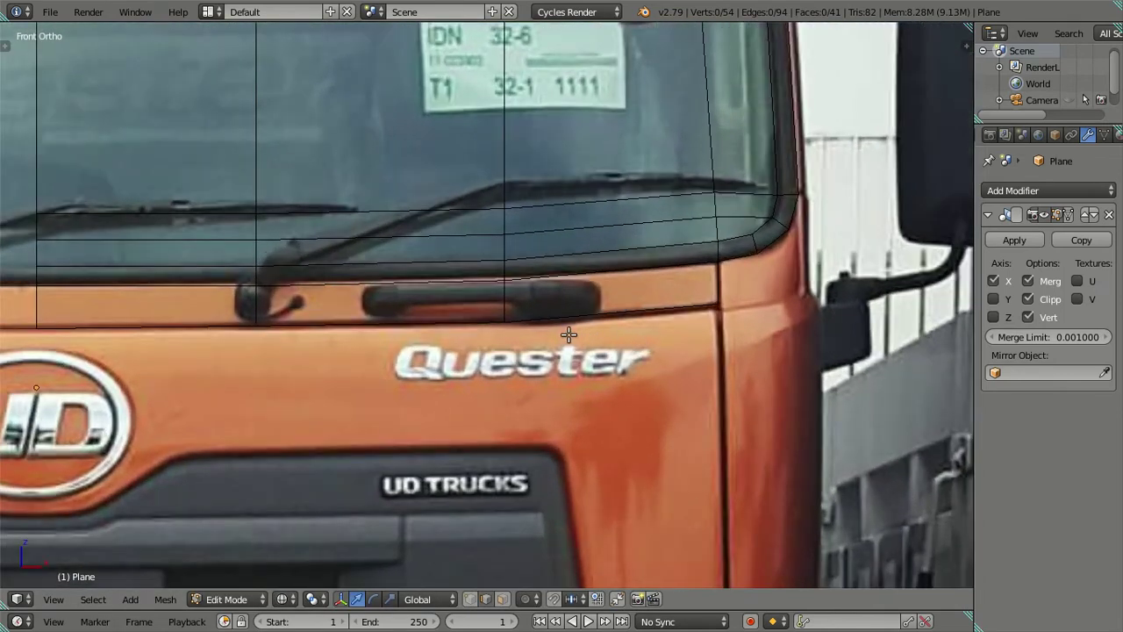
pyautogui.scroll(-3, 569, 334)
pyautogui.keyDown('shift'); pyautogui.moveTo(554, 371); pyautogui.dragTo(574, 293, button='middle'); pyautogui.keyUp('shift')
pyautogui.scroll(2, 575, 296)
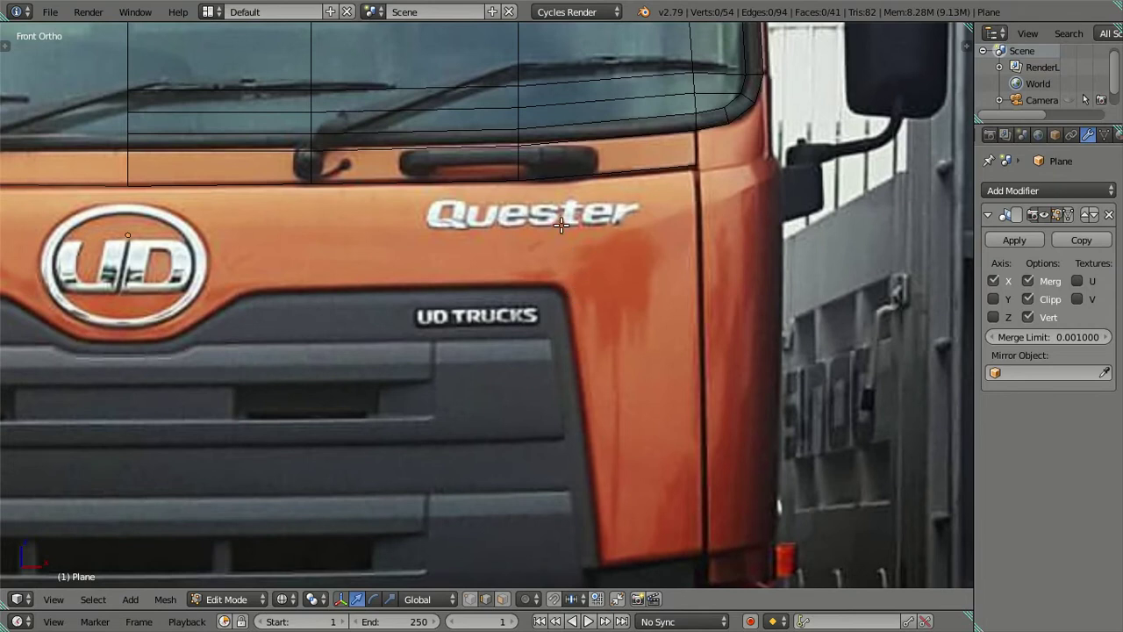
pyautogui.click(567, 179)
pyautogui.keyDown('shift'); pyautogui.click(429, 182); pyautogui.keyUp('shift')
pyautogui.keyDown('shift'); pyautogui.click(261, 185); pyautogui.keyUp('shift')
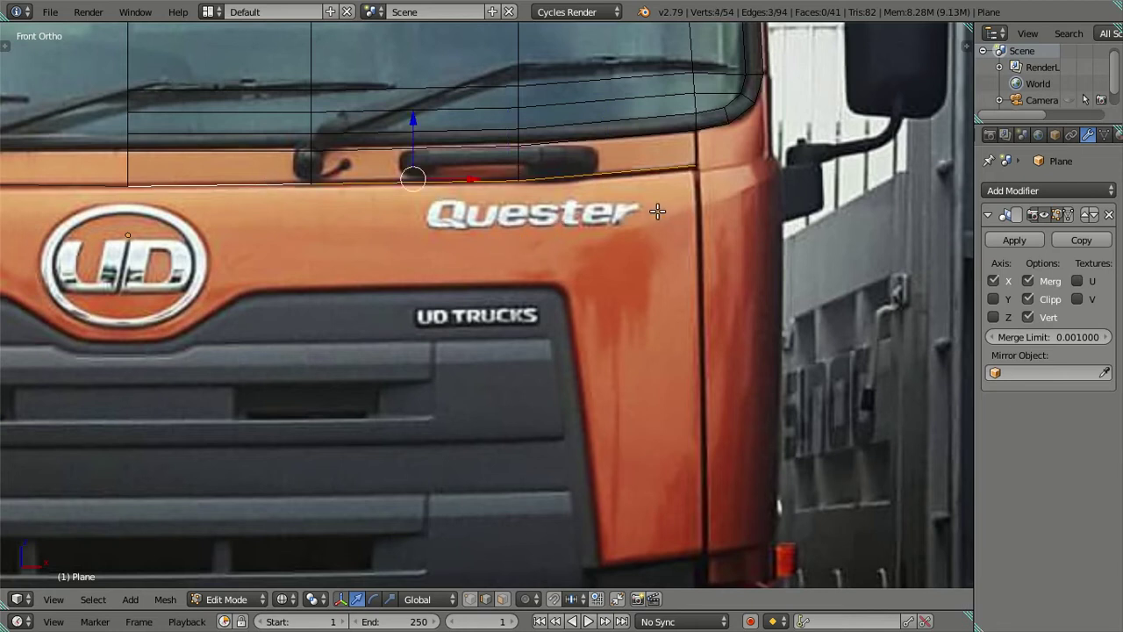
# Extrude the bottom hood edges and lower the new row below the Quester lettering.
pyautogui.press('e')
pyautogui.rightClick(562, 247)
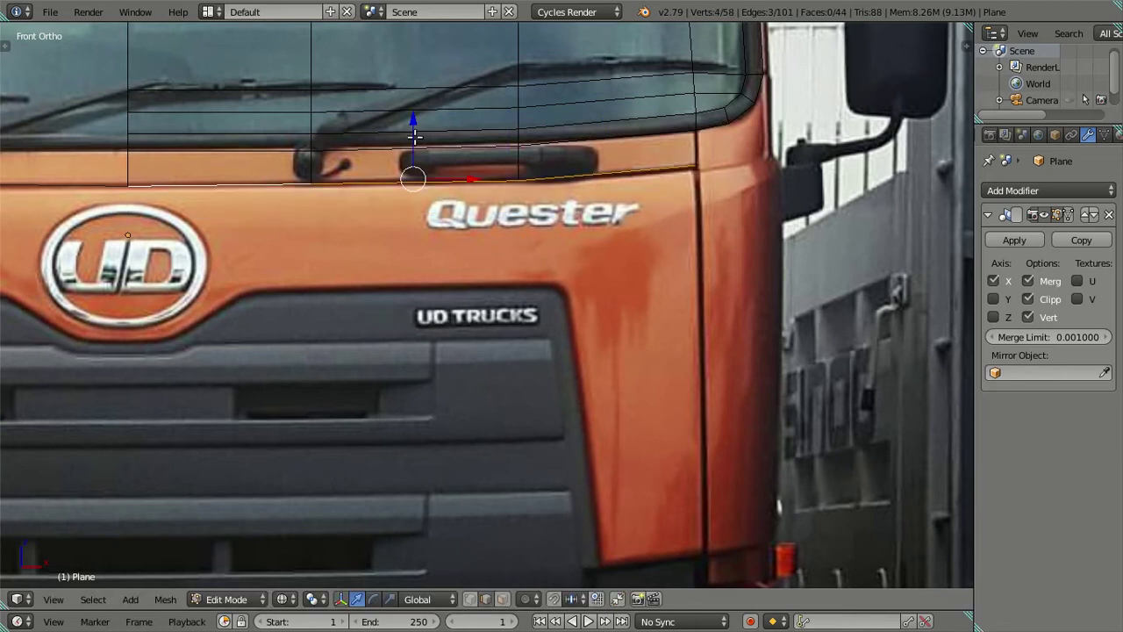
pyautogui.press('g')
pyautogui.press('z')
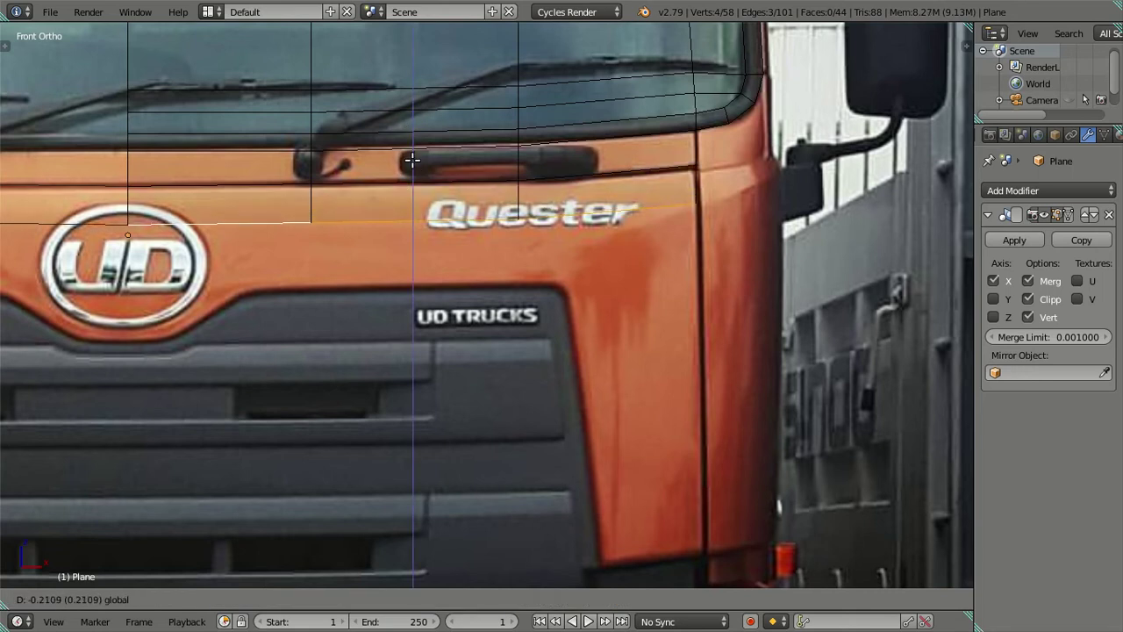
pyautogui.click(412, 160)
pyautogui.click(467, 223)
pyautogui.keyDown('shift'); pyautogui.rightClick(267, 224); pyautogui.keyUp('shift')
pyautogui.moveTo(318, 169); pyautogui.dragTo(318, 208)
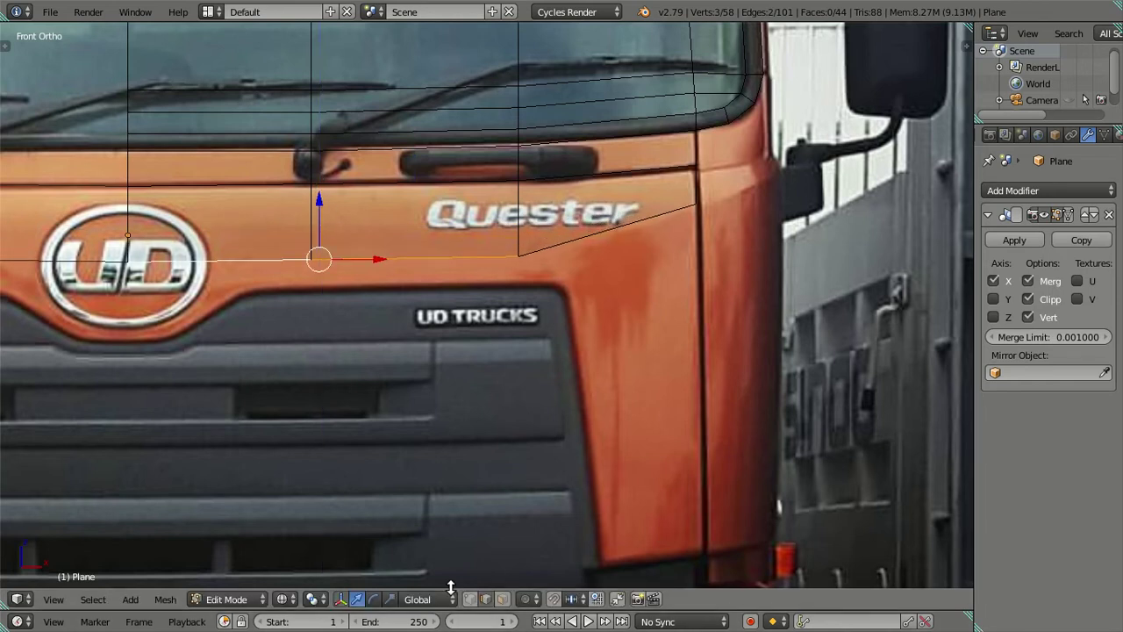
# Adjust the lower-edge vertices along X and Z so the edge slants up toward the cab corner.
pyautogui.rightClick(521, 264)
pyautogui.press('g')
pyautogui.press('x')
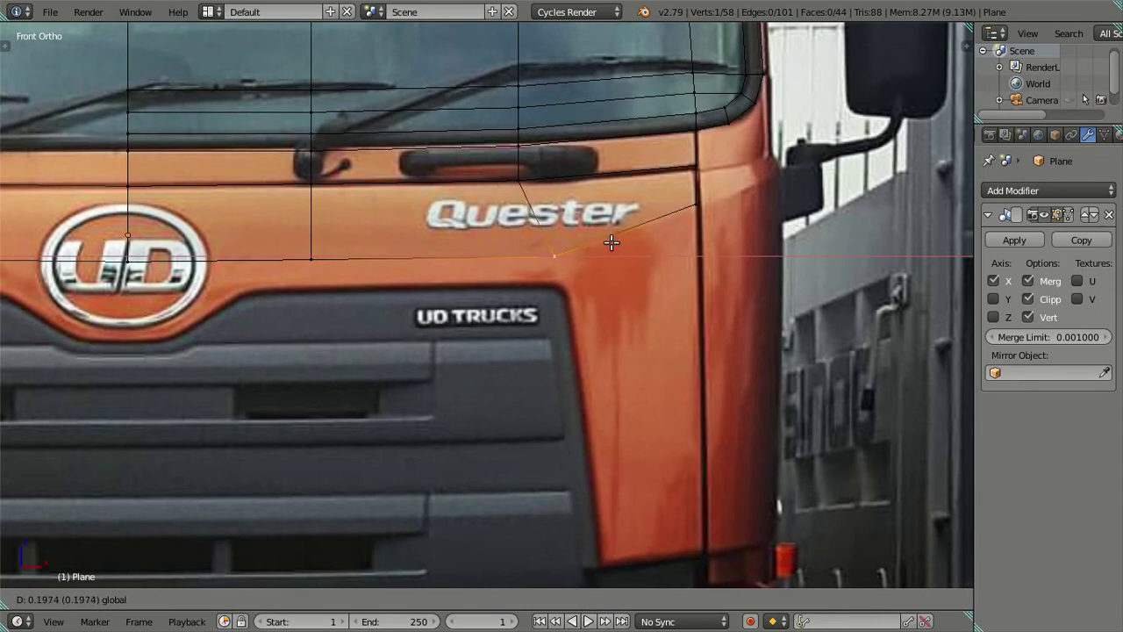
pyautogui.click(611, 237)
pyautogui.keyDown('shift'); pyautogui.rightClick(310, 259); pyautogui.keyUp('shift')
pyautogui.keyDown('shift'); pyautogui.rightClick(134, 260); pyautogui.keyUp('shift')
pyautogui.press('g')
pyautogui.press('z')
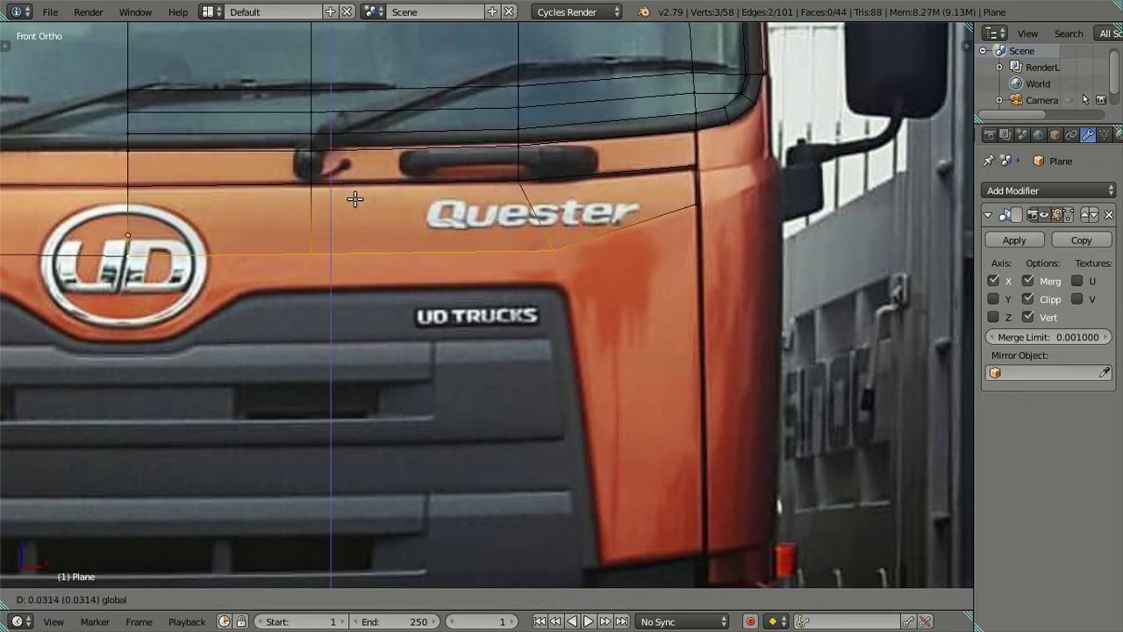
pyautogui.click(354, 198)
# Move the lower edge loop along Y to set its depth.
pyautogui.press('a')
pyautogui.scroll(-1, 421, 261)
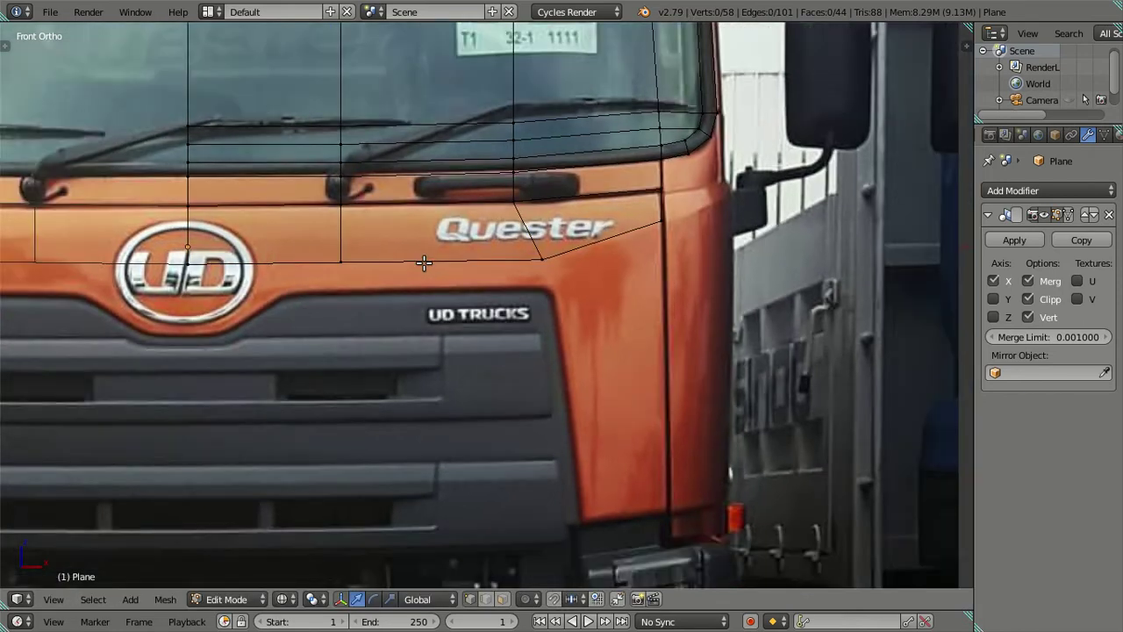
pyautogui.scroll(-1, 439, 268)
pyautogui.keyDown('alt'); pyautogui.rightClick(571, 253); pyautogui.keyUp('alt')
pyautogui.moveTo(622, 286)
pyautogui.mouseDown(button='middle')
pyautogui.moveTo(586, 304)
pyautogui.moveTo(473, 294)
pyautogui.moveTo(394, 253)
pyautogui.moveTo(409, 233)
pyautogui.moveTo(477, 238)
pyautogui.moveTo(561, 210)
pyautogui.moveTo(577, 173)
pyautogui.moveTo(506, 245)
pyautogui.moveTo(429, 296)
pyautogui.mouseUp(button='middle')
pyautogui.press('g')
pyautogui.press('y')
pyautogui.click(325, 260)
# In Right Ortho, align a bottom vertex with the green truck side photo and switch to solid shading.
pyautogui.press('KP_3')
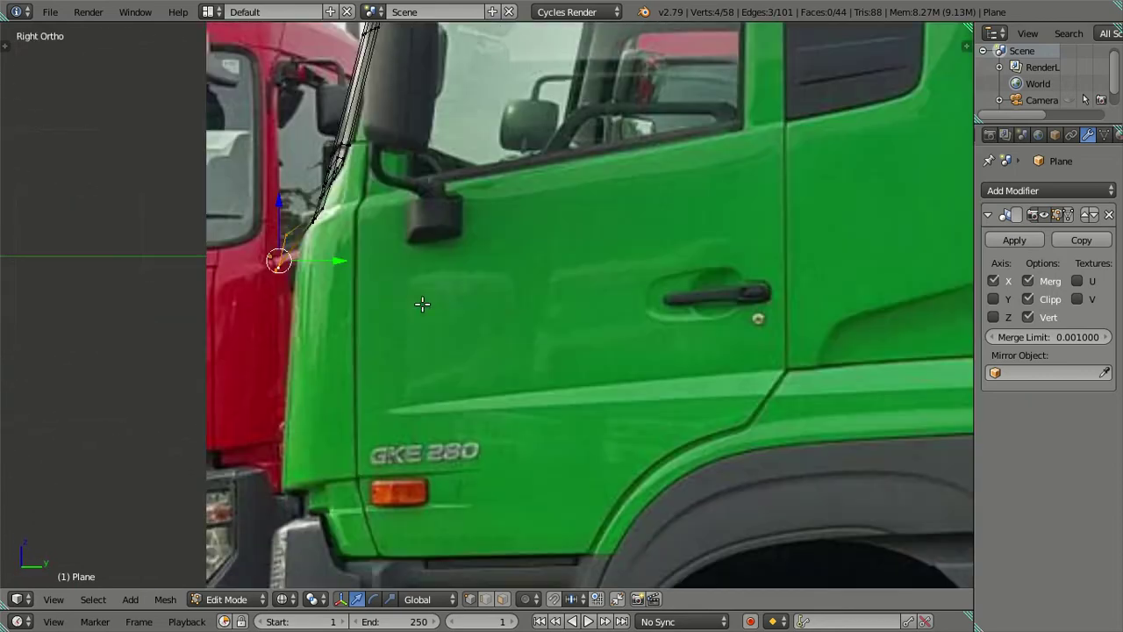
pyautogui.scroll(2, 396, 324)
pyautogui.scroll(1, 401, 380)
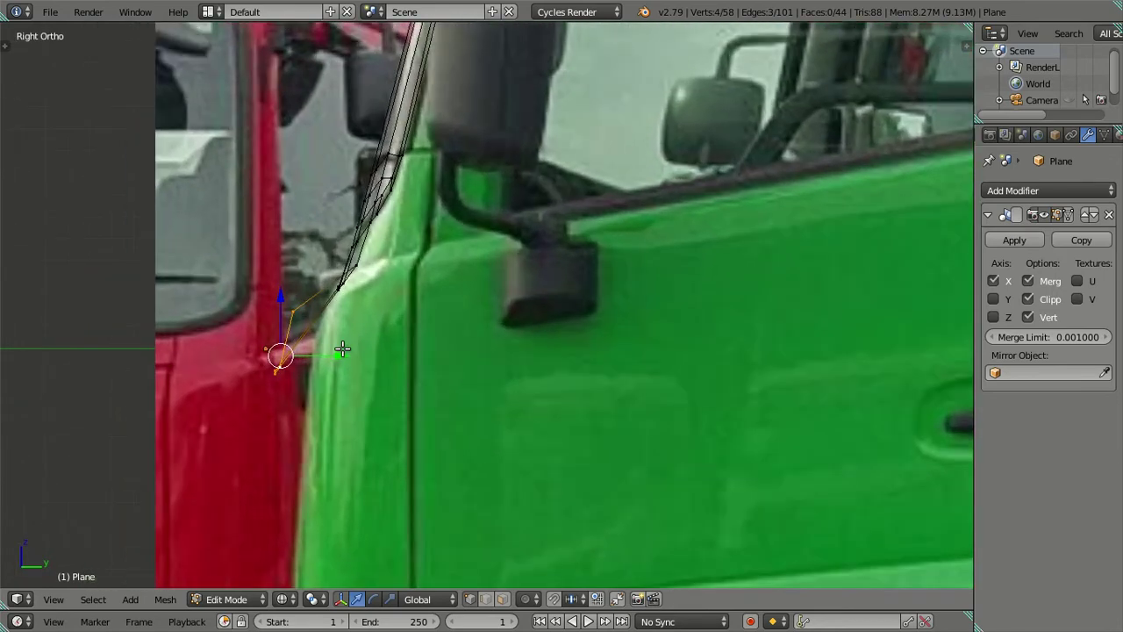
pyautogui.moveTo(330, 359); pyautogui.dragTo(363, 356)
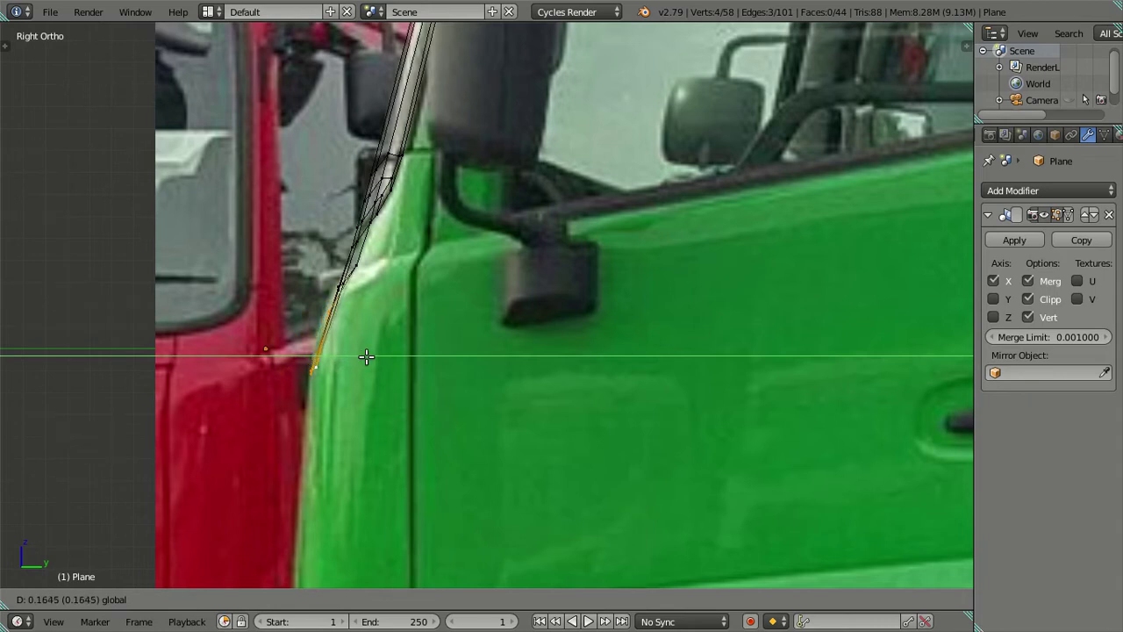
pyautogui.click(362, 356)
pyautogui.moveTo(359, 346)
pyautogui.mouseDown(button='middle')
pyautogui.moveTo(431, 395)
pyautogui.moveTo(536, 338)
pyautogui.moveTo(375, 361)
pyautogui.mouseUp(button='middle')
pyautogui.press('a')
pyautogui.press('z')
# Move the three bottom-edge vertices toward the cab's front edge in the side view.
pyautogui.rightClick(363, 362)
pyautogui.keyDown('shift'); pyautogui.rightClick(235, 375); pyautogui.keyUp('shift')
pyautogui.keyDown('shift'); pyautogui.rightClick(140, 383); pyautogui.keyUp('shift')
pyautogui.press('KP_3')
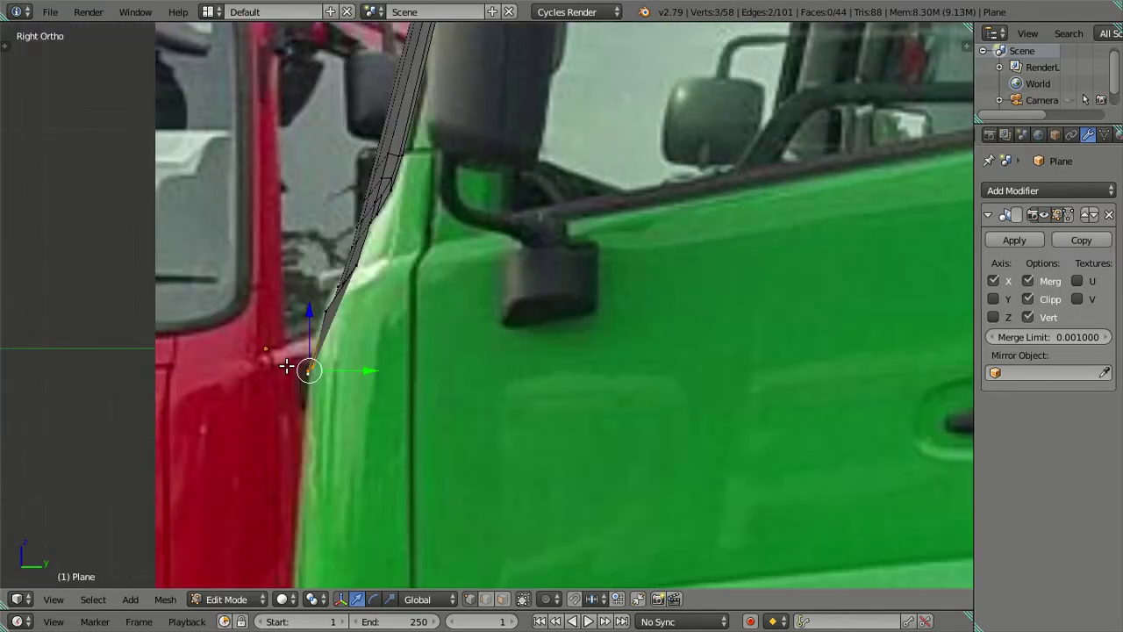
pyautogui.moveTo(376, 369); pyautogui.dragTo(367, 360)
pyautogui.click(363, 356)
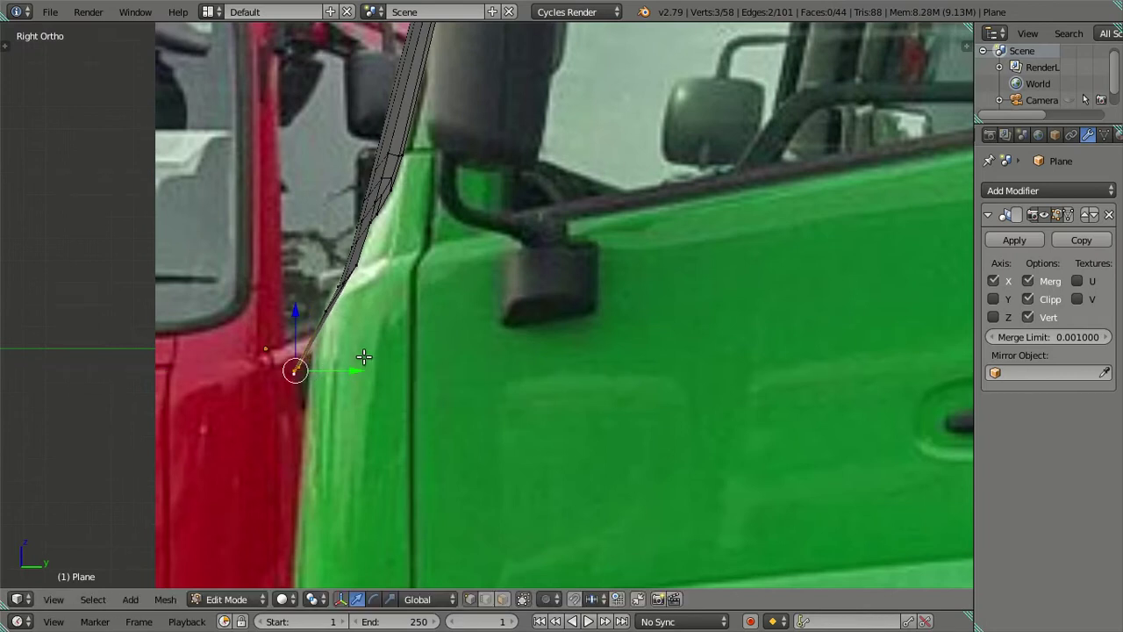
pyautogui.moveTo(366, 338)
pyautogui.mouseDown(button='middle')
pyautogui.moveTo(654, 368)
pyautogui.moveTo(576, 381)
pyautogui.moveTo(541, 343)
pyautogui.moveTo(441, 364)
pyautogui.moveTo(403, 354)
pyautogui.moveTo(523, 365)
pyautogui.mouseUp(button='middle')
# Check the mesh from the front view and nearly edge-on.
pyautogui.press('KP_1')
pyautogui.scroll(2, 636, 375)
pyautogui.press('a')
pyautogui.press('KP_1')
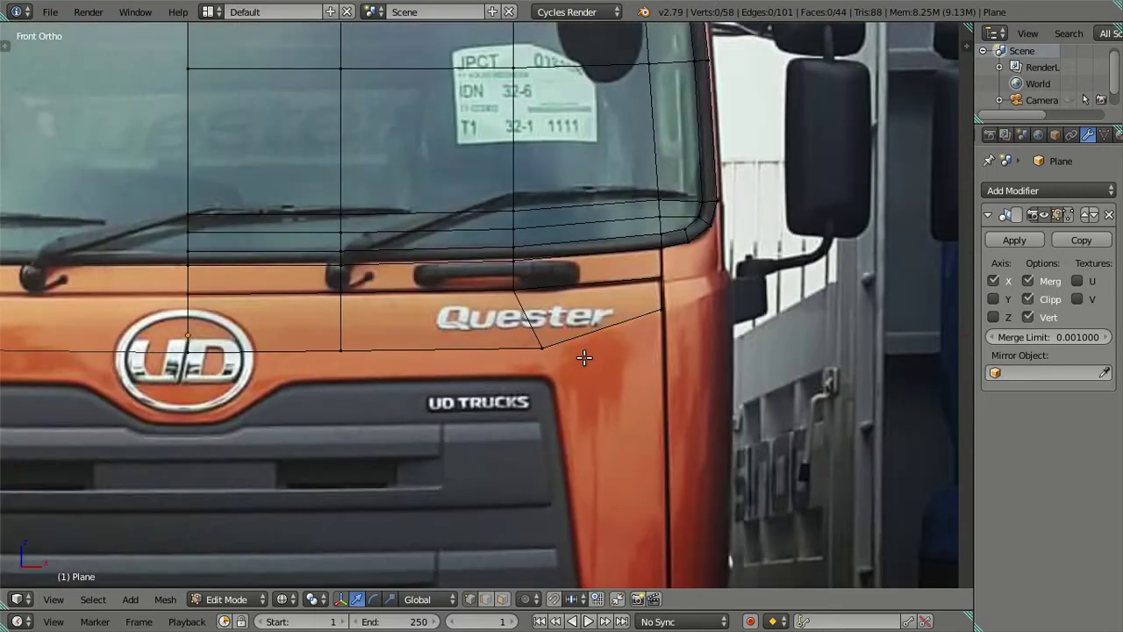
pyautogui.moveTo(597, 353)
pyautogui.mouseDown(button='middle')
pyautogui.moveTo(617, 229)
pyautogui.moveTo(657, 311)
pyautogui.moveTo(491, 374)
pyautogui.moveTo(516, 396)
pyautogui.moveTo(561, 394)
pyautogui.moveTo(617, 381)
pyautogui.moveTo(638, 354)
pyautogui.mouseUp(button='middle')
pyautogui.press('KP_1')
# Frame the cab's lower corner, then zoom in on the green truck in side view.
pyautogui.scroll(2, 691, 307)
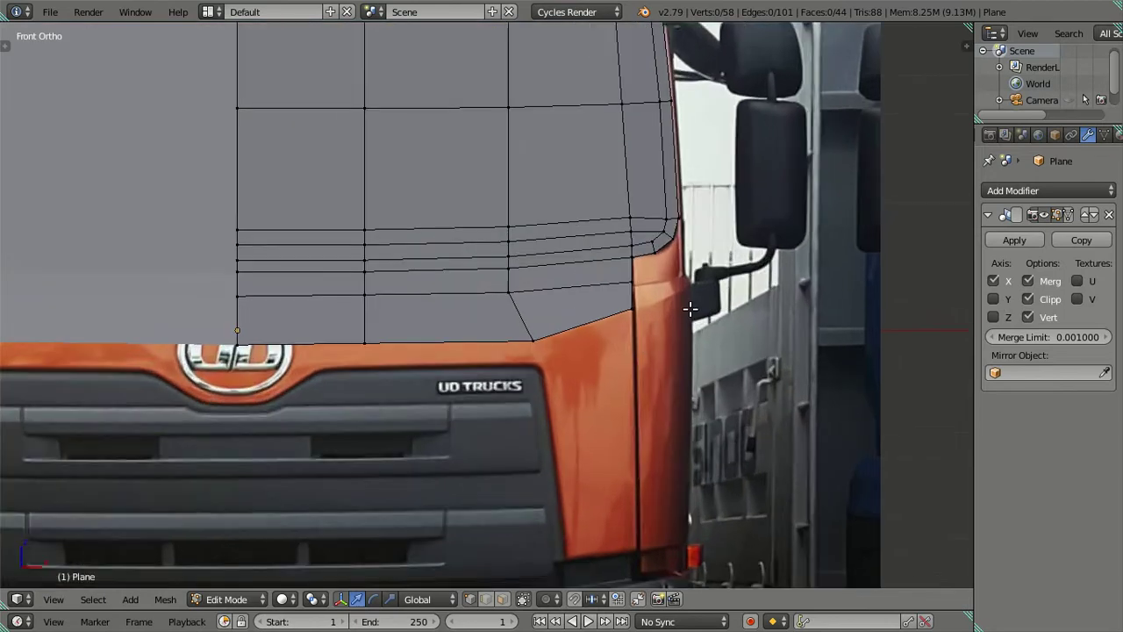
pyautogui.keyDown('shift'); pyautogui.moveTo(678, 305); pyautogui.dragTo(509, 396, button='middle'); pyautogui.keyUp('shift')
pyautogui.scroll(2, 509, 399)
pyautogui.scroll(1, 538, 352)
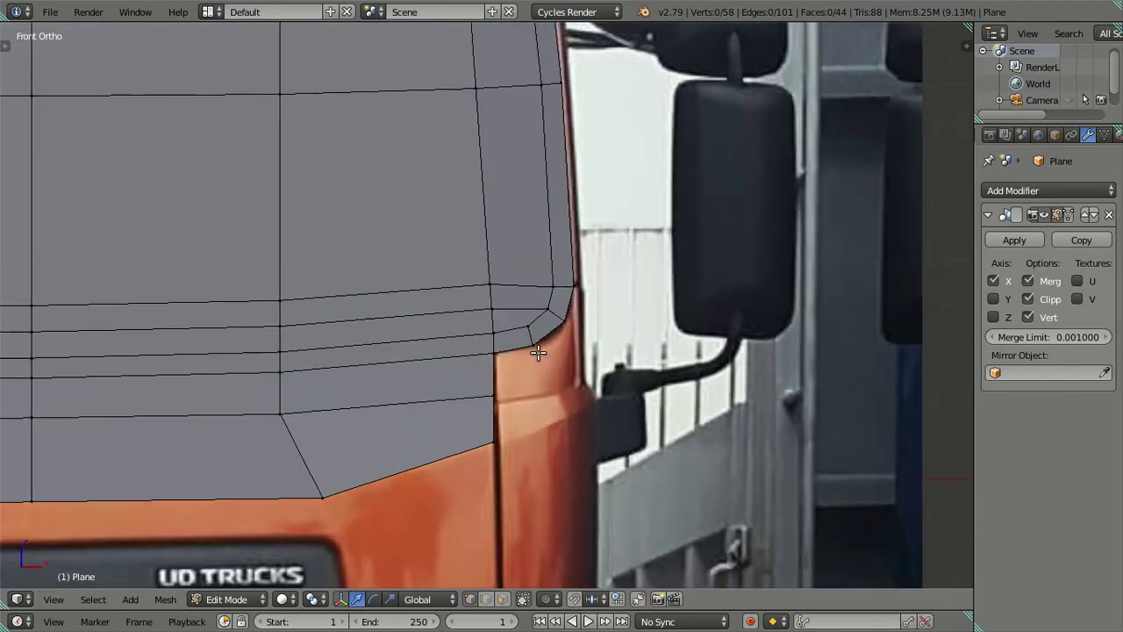
pyautogui.scroll(-3, 538, 352)
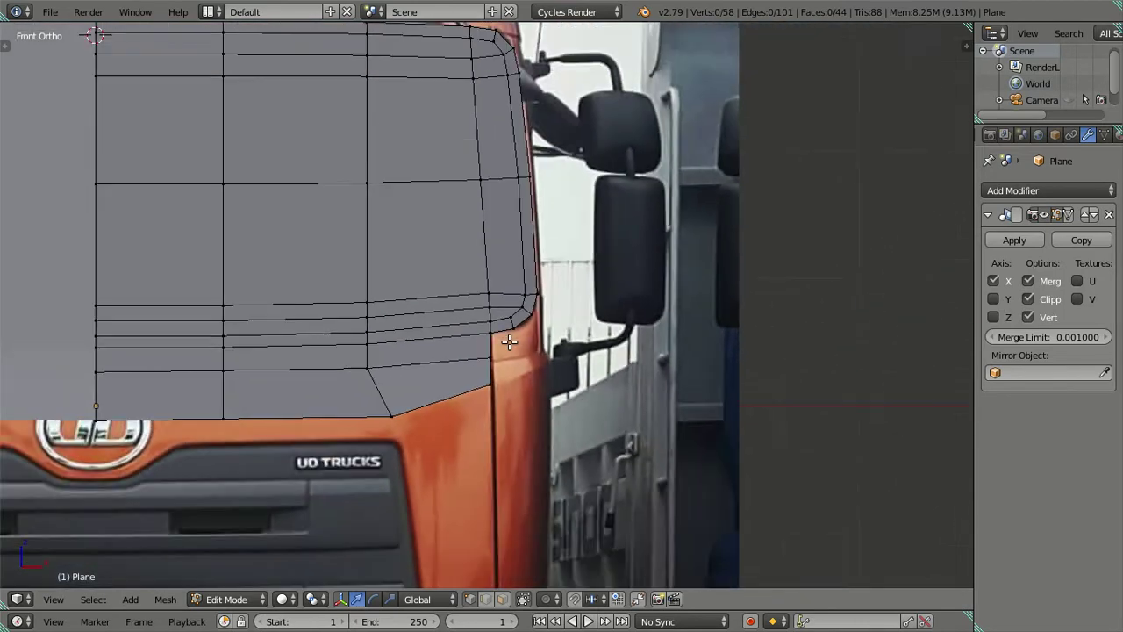
pyautogui.press('KP_3')
pyautogui.scroll(1, 535, 342)
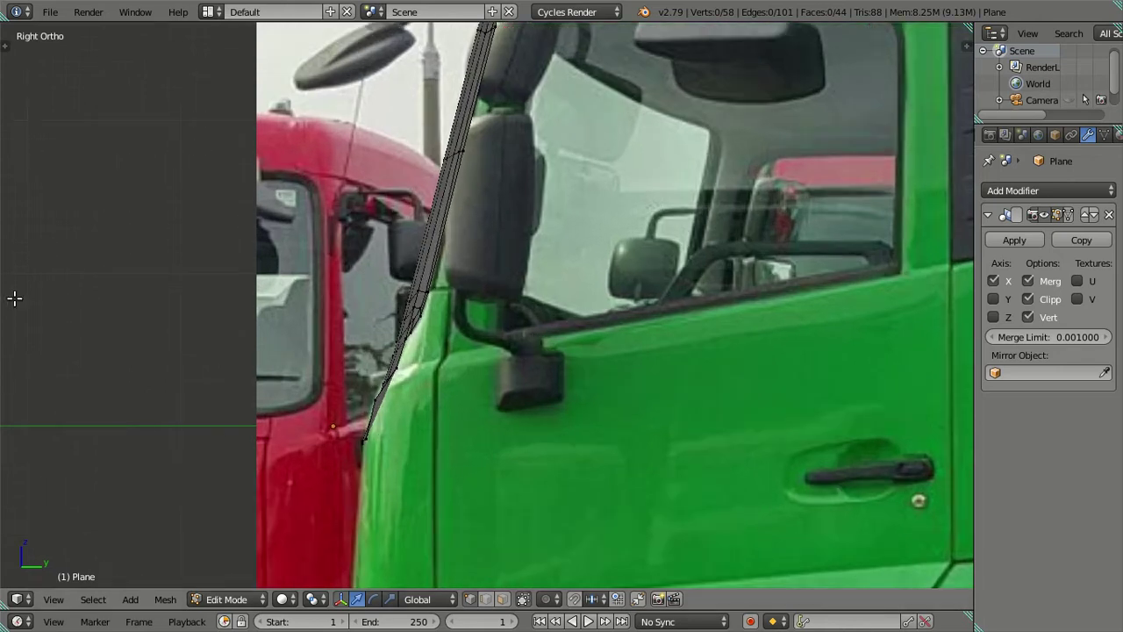
# Exit Blender fullscreen, minimize it, and open the 13741123 green truck photo.
pyautogui.click(135, 12)
pyautogui.click(187, 47)
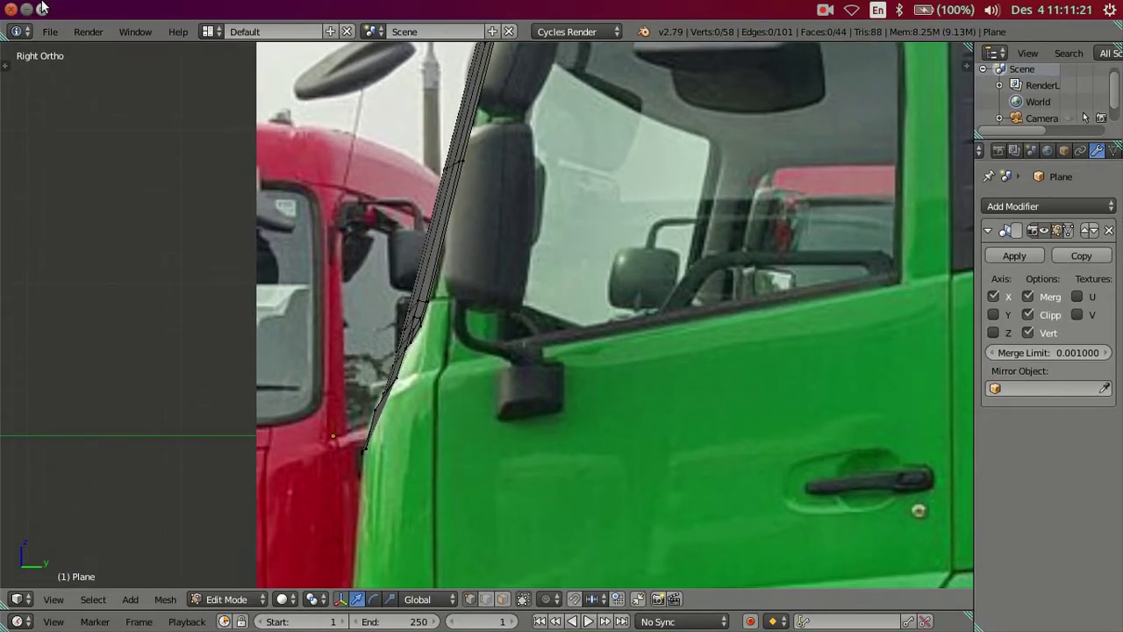
pyautogui.click(29, 11)
pyautogui.click(321, 176)
pyautogui.click(180, 280)
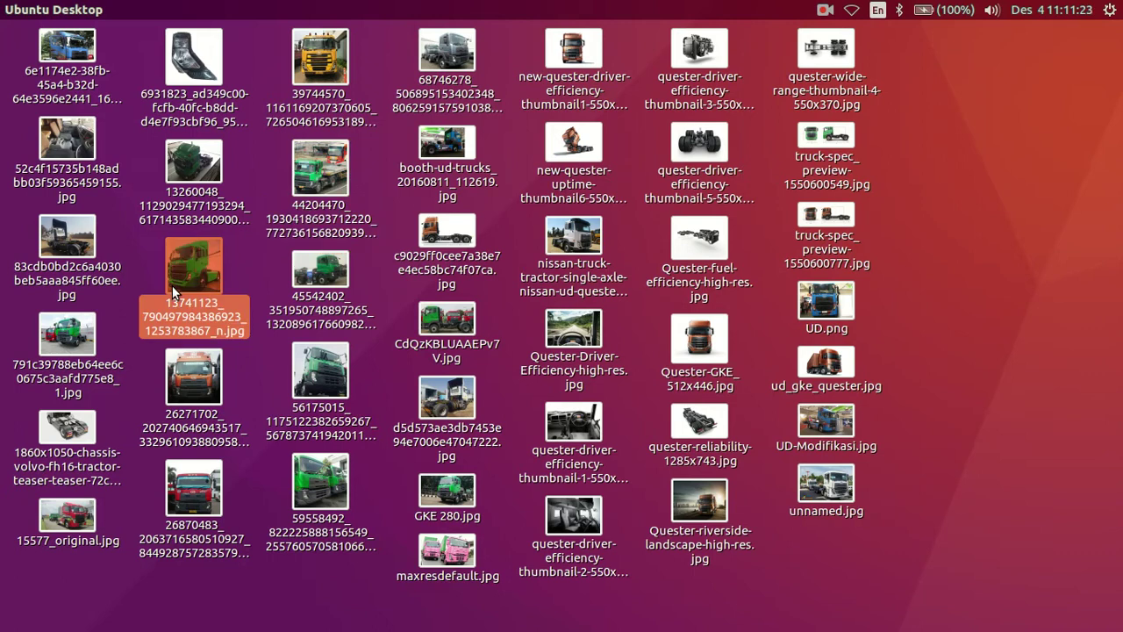
pyautogui.press('Return')
# Zoom in on the windshield and door of the 13741123 photo, then close it.
pyautogui.scroll(2, 563, 388)
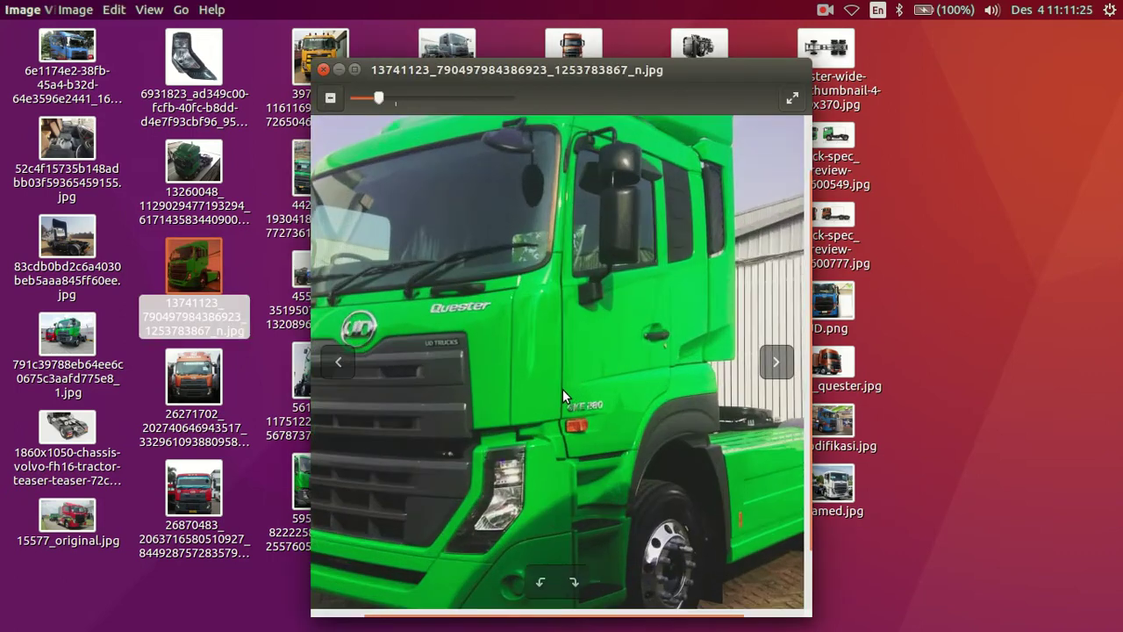
pyautogui.scroll(2, 565, 386)
pyautogui.moveTo(565, 386); pyautogui.dragTo(538, 304)
pyautogui.scroll(1, 561, 377)
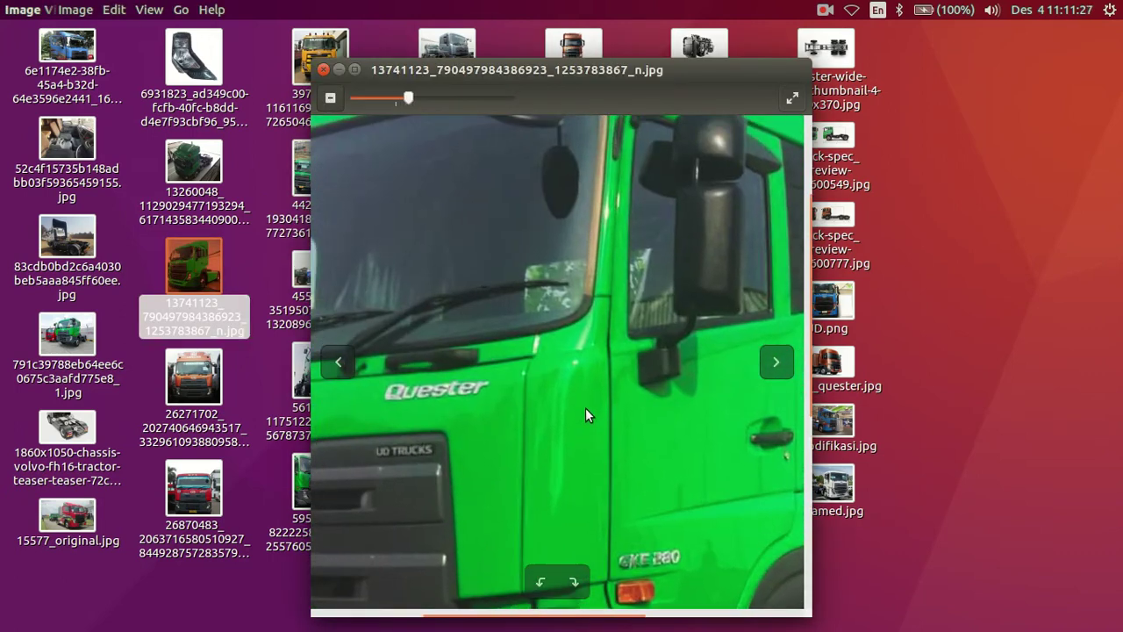
pyautogui.scroll(1, 605, 338)
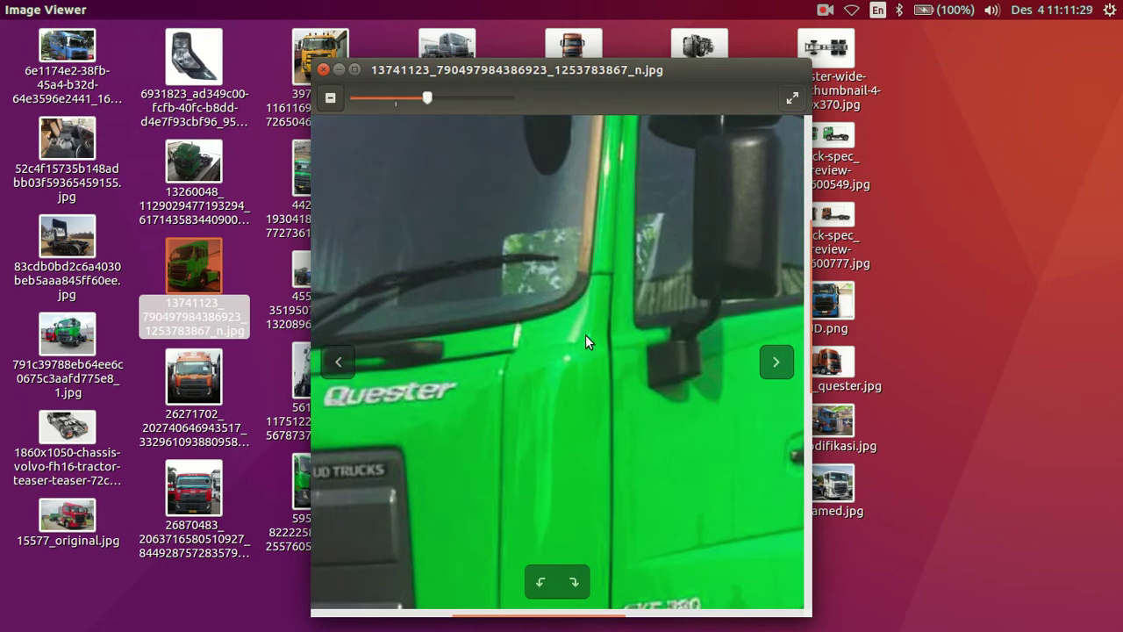
pyautogui.click(323, 70)
# Open the 59558492 green truck photo and zoom in on it.
pyautogui.click(506, 298)
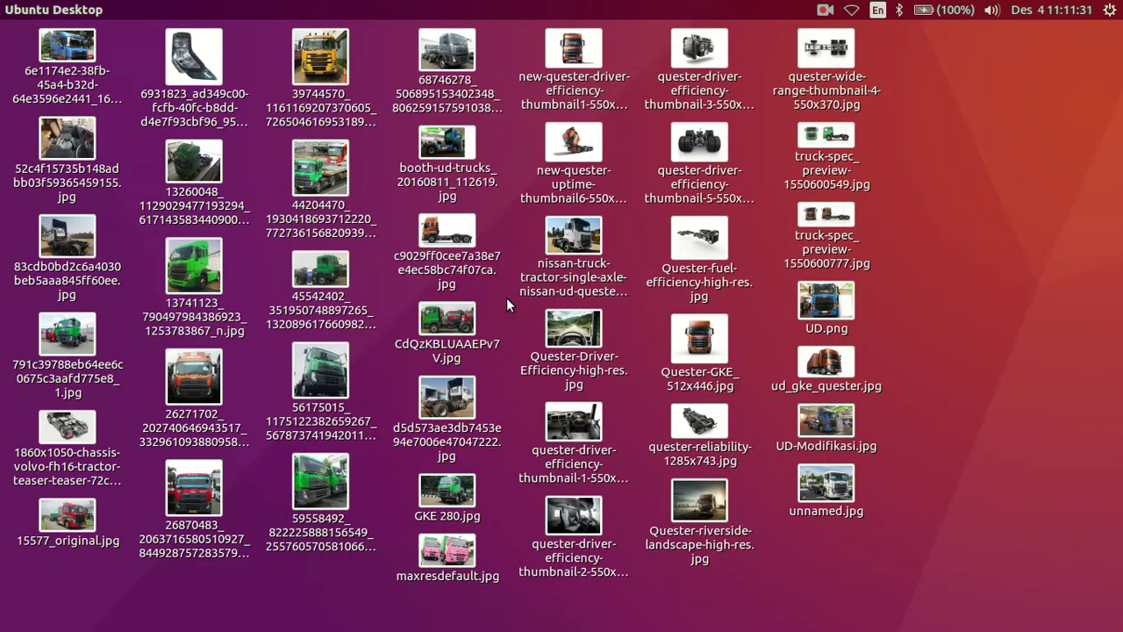
pyautogui.doubleClick(297, 479)
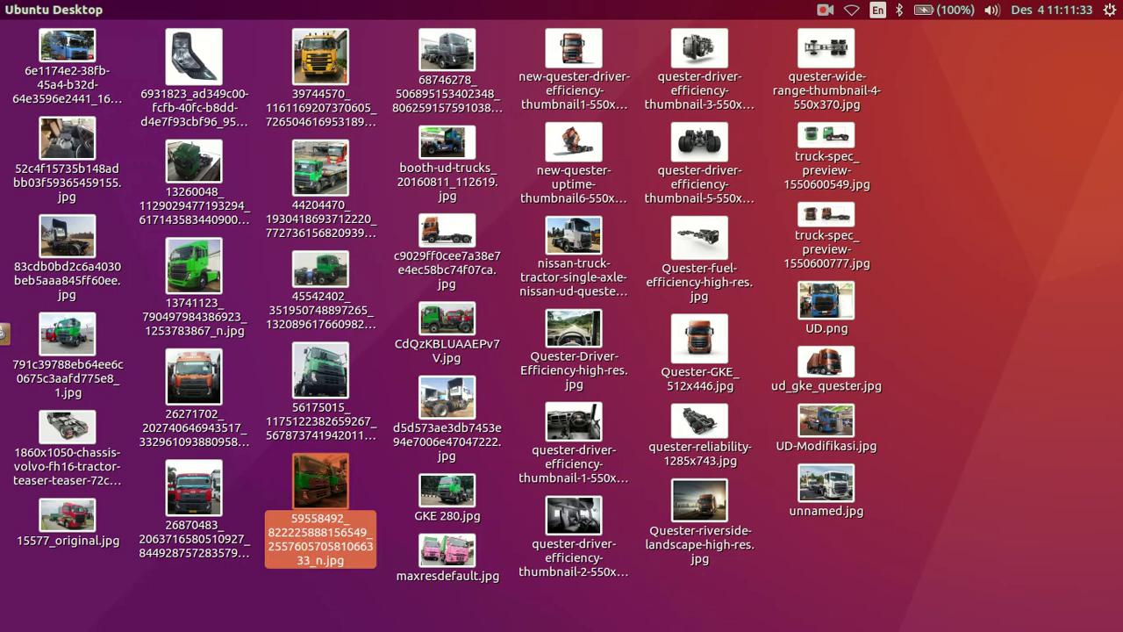
pyautogui.scroll(2, 478, 357)
pyautogui.scroll(1, 456, 346)
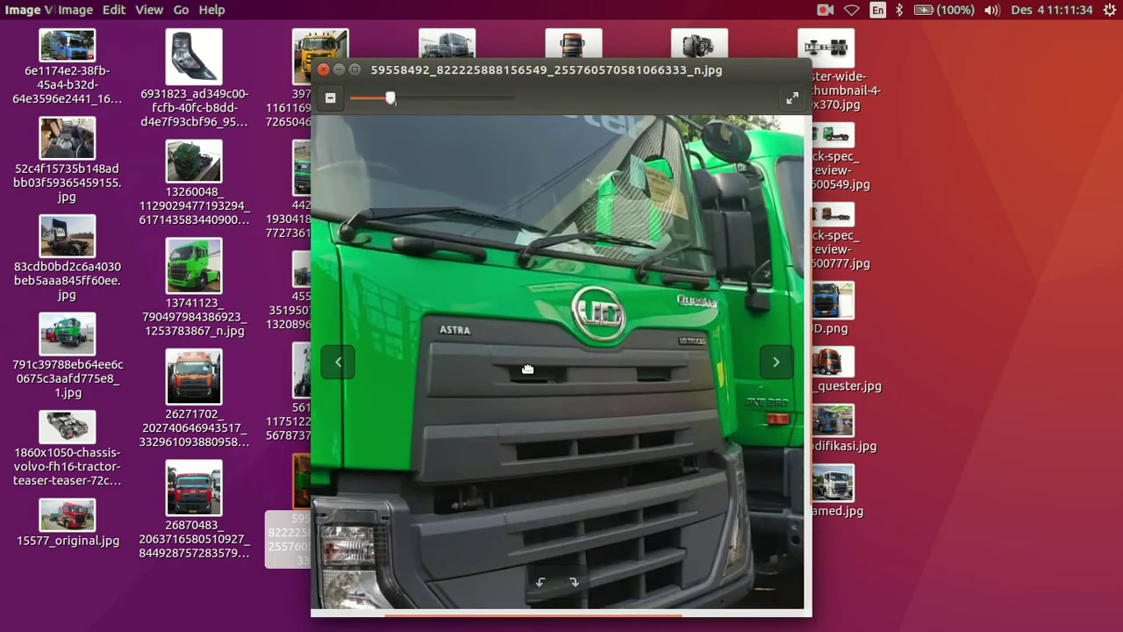
pyautogui.scroll(1, 368, 338)
pyautogui.scroll(2, 386, 386)
pyautogui.scroll(1, 424, 404)
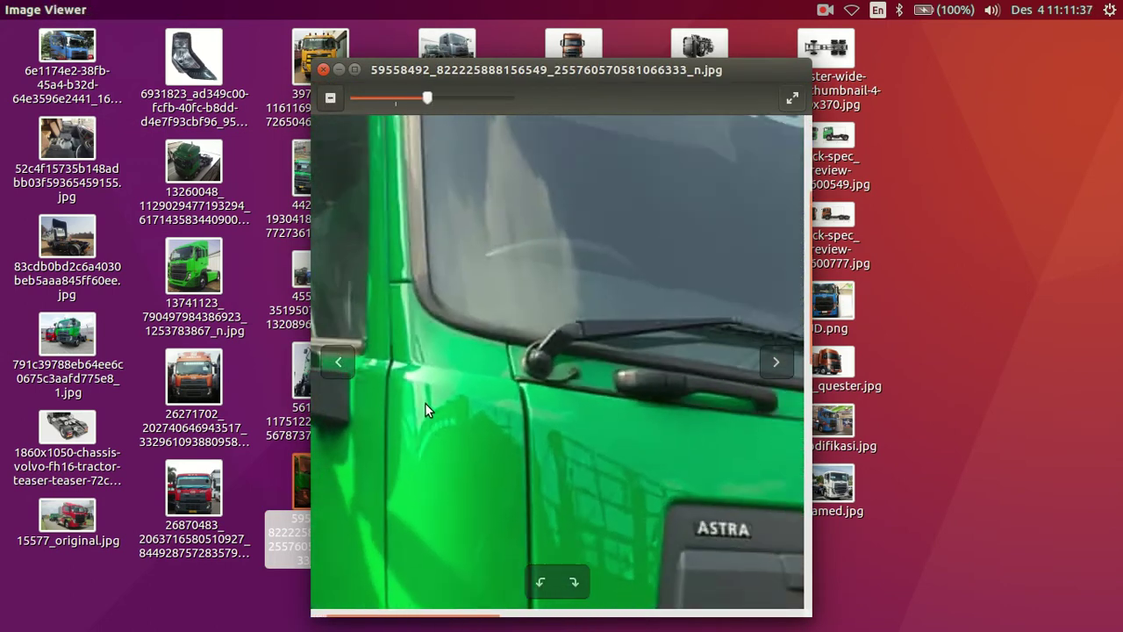
pyautogui.scroll(-2, 690, 500)
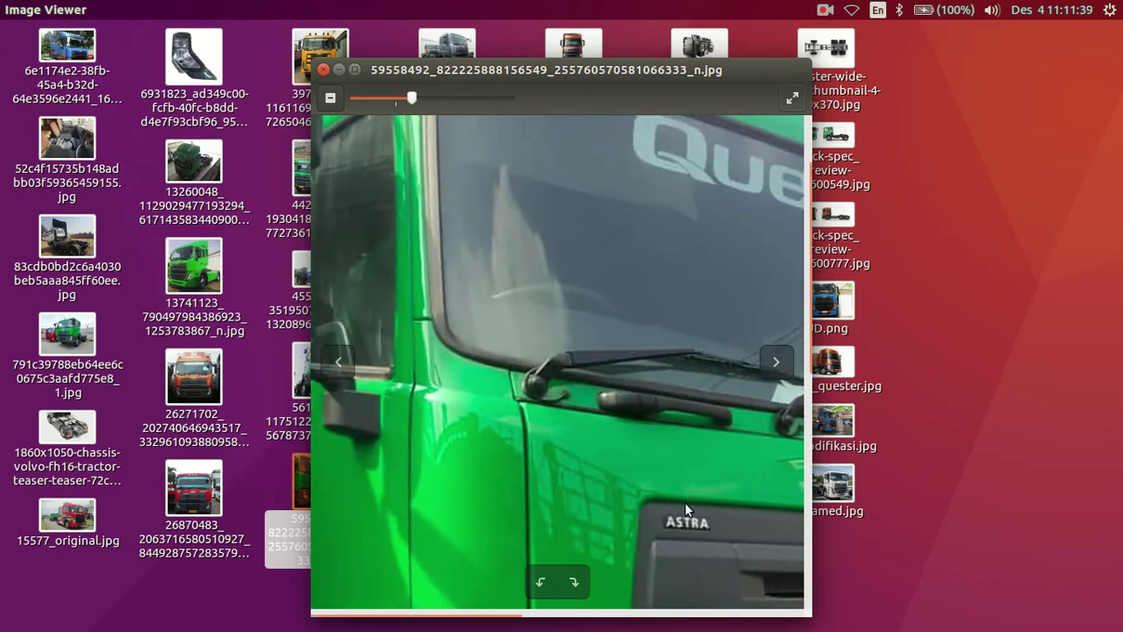
# Pan from the grille to the cab's side and door edge, close the photo, and restore Blender.
pyautogui.moveTo(684, 502); pyautogui.dragTo(495, 347)
pyautogui.moveTo(770, 428); pyautogui.dragTo(561, 432)
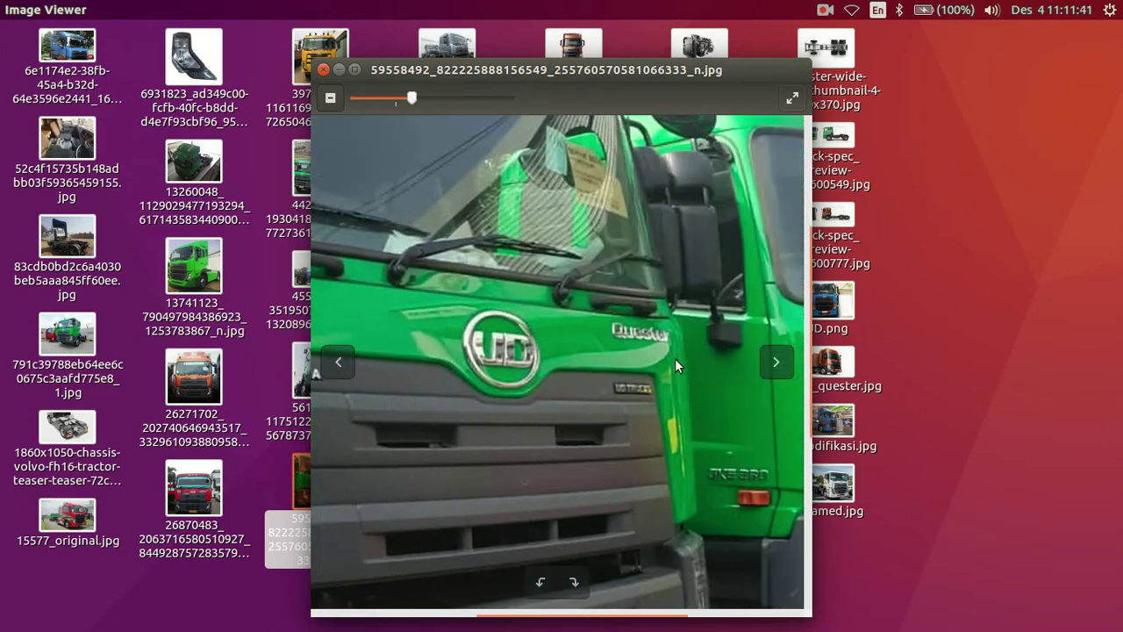
pyautogui.moveTo(437, 386); pyautogui.dragTo(619, 443)
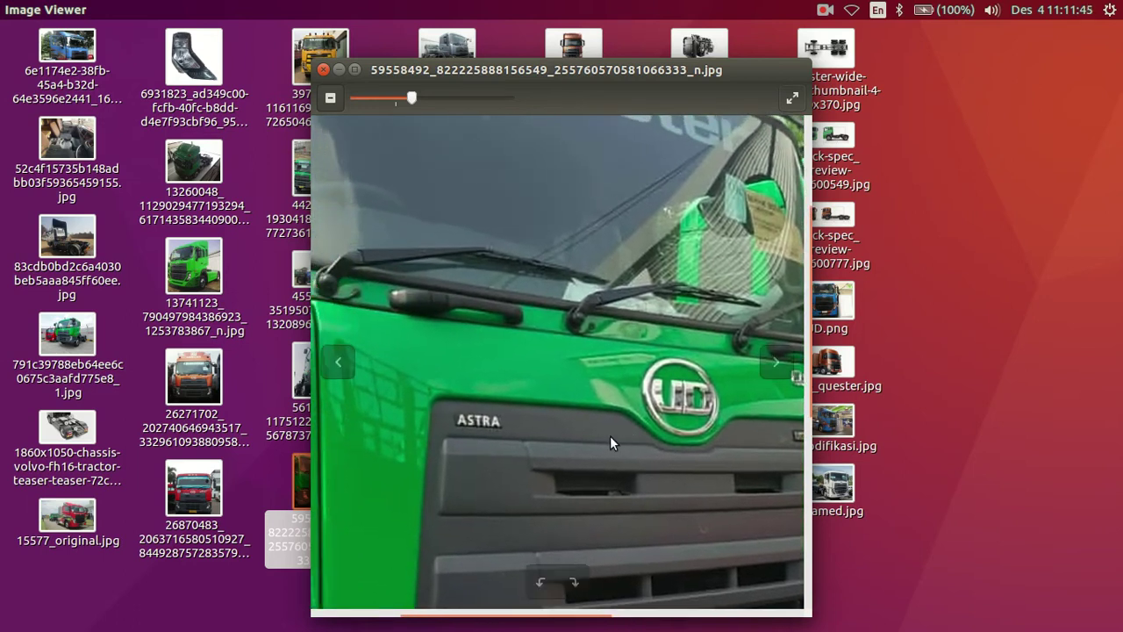
pyautogui.moveTo(510, 451); pyautogui.dragTo(541, 456)
pyautogui.moveTo(520, 408)
pyautogui.mouseDown()
pyautogui.moveTo(609, 406)
pyautogui.moveTo(691, 440)
pyautogui.moveTo(616, 423)
pyautogui.moveTo(650, 394)
pyautogui.mouseUp()
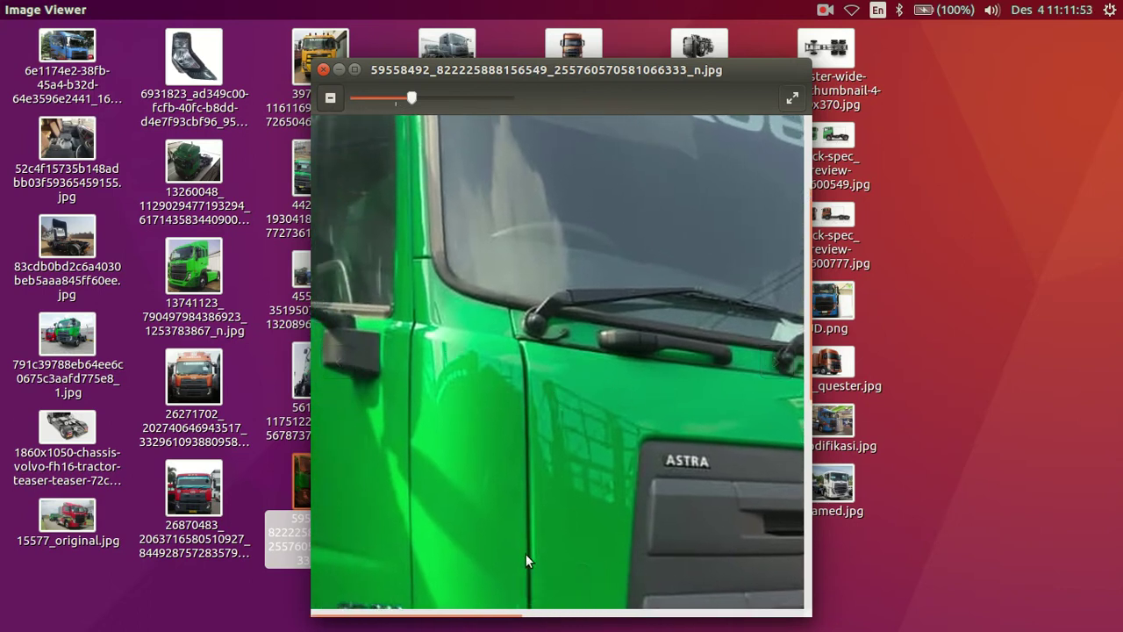
pyautogui.click(322, 70)
pyautogui.moveTo(2, 261)
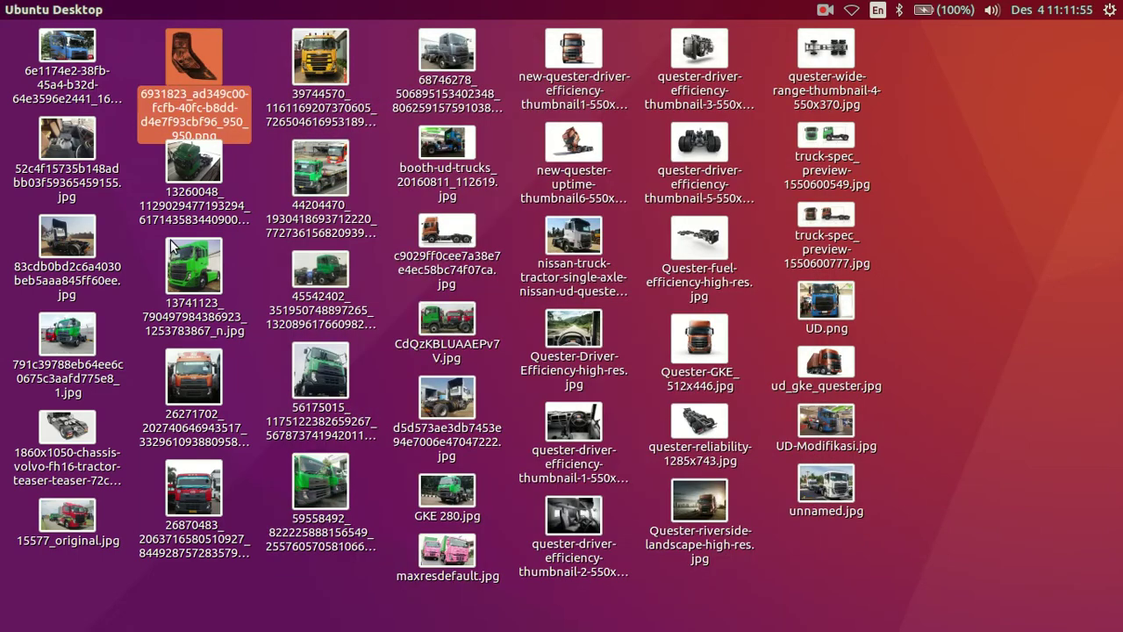
pyautogui.click(15, 224)
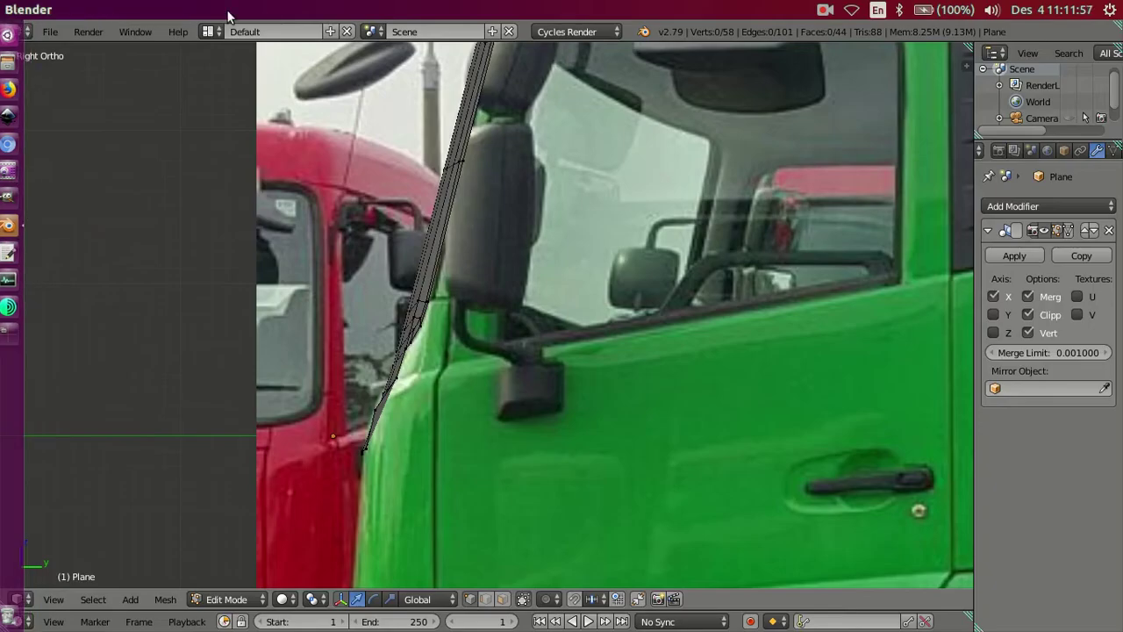
# Return Blender to full screen and zoom in on the cab's upper side corner in Front Ortho.
pyautogui.click(135, 31)
pyautogui.click(144, 68)
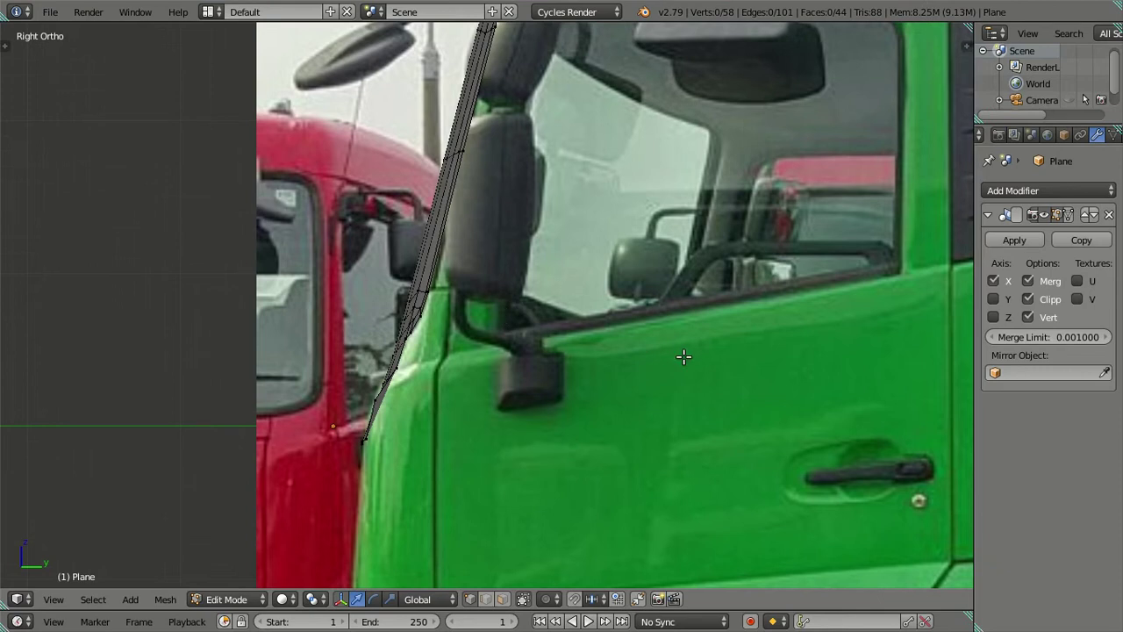
pyautogui.moveTo(683, 357); pyautogui.dragTo(624, 356, button='middle')
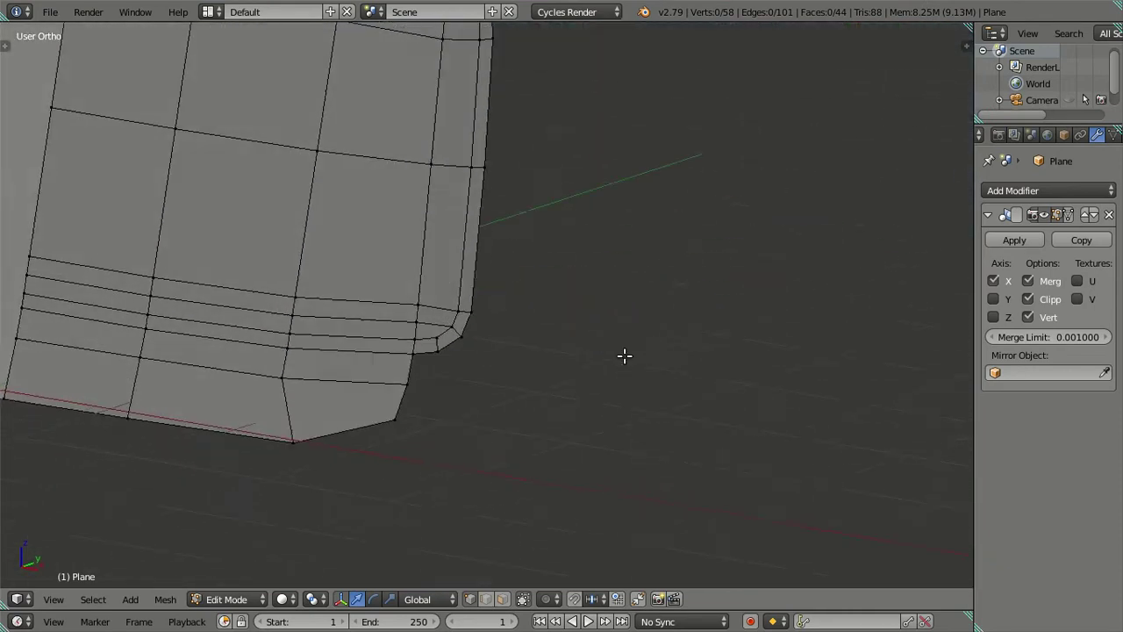
pyautogui.press('KP_1')
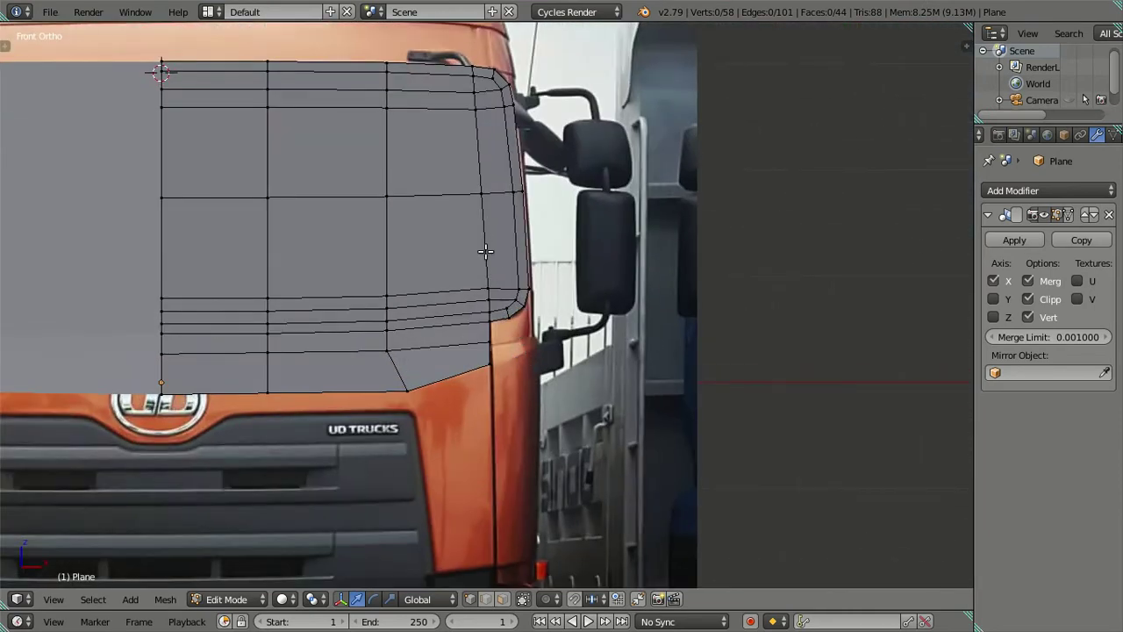
pyautogui.keyDown('shift'); pyautogui.moveTo(485, 252); pyautogui.dragTo(514, 346, button='middle'); pyautogui.keyUp('shift')
pyautogui.scroll(2, 514, 346)
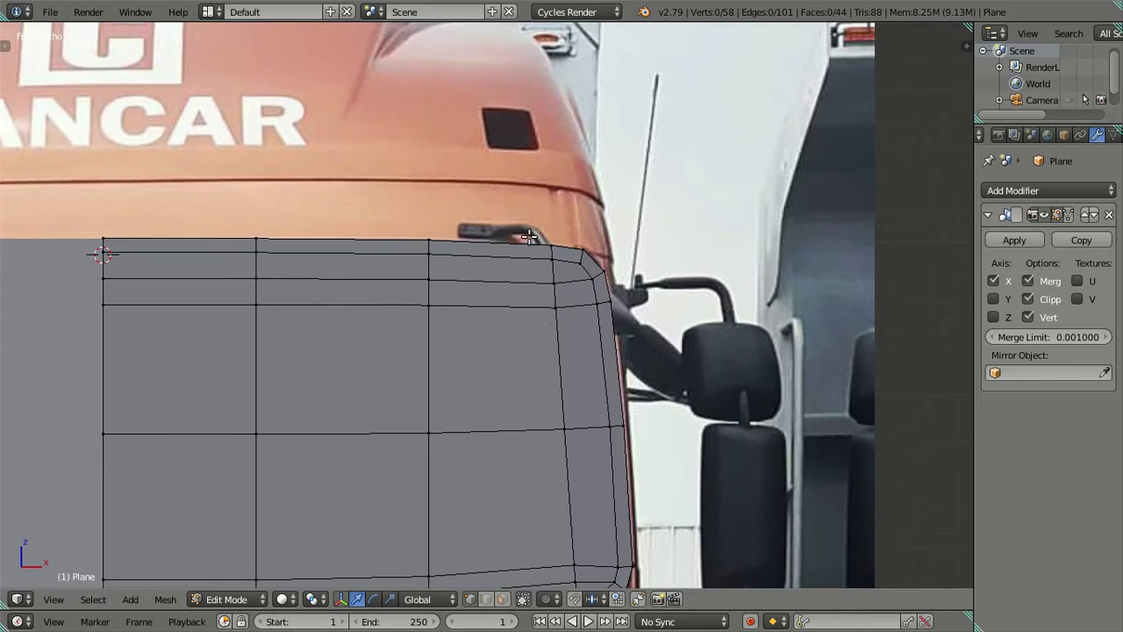
# Select the top edge row and extrude it upward toward the roof line.
pyautogui.rightClick(103, 231)
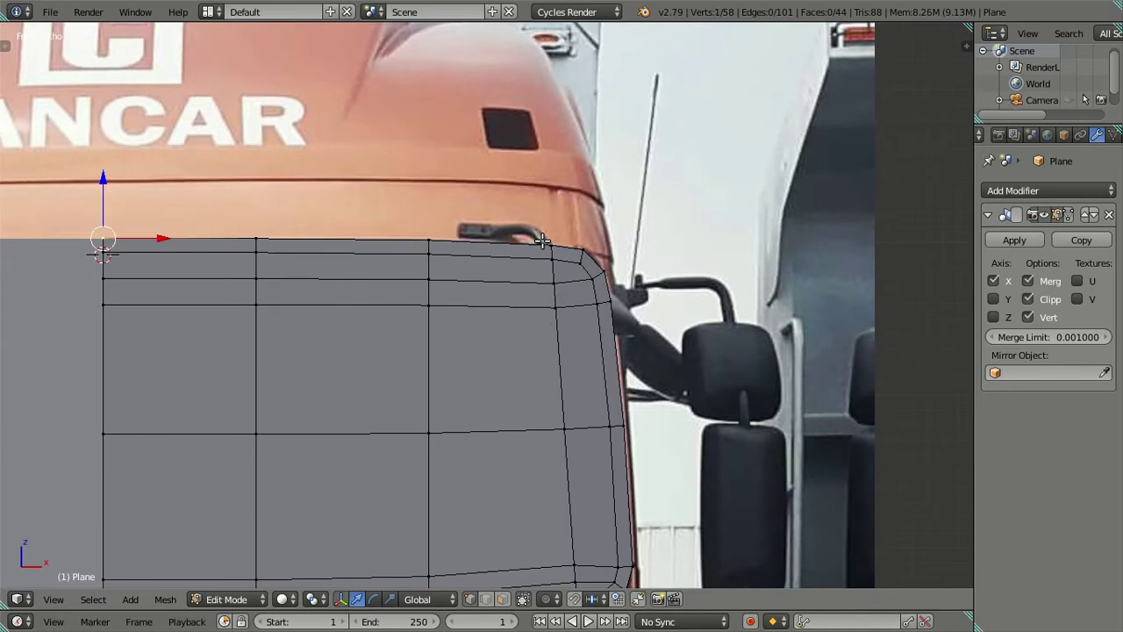
pyautogui.keyDown('ctrl'); pyautogui.rightClick(585, 241); pyautogui.keyUp('ctrl')
pyautogui.keyDown('shift'); pyautogui.moveTo(535, 221); pyautogui.dragTo(553, 273, button='middle'); pyautogui.keyUp('shift')
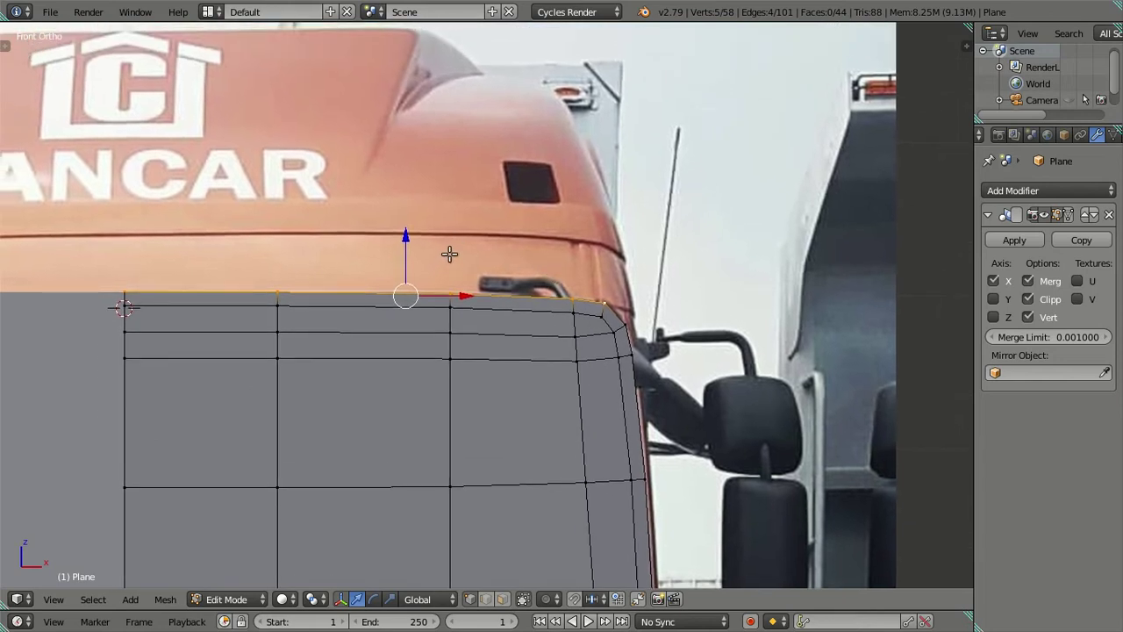
pyautogui.press('e')
pyautogui.moveTo(407, 233); pyautogui.dragTo(404, 203)
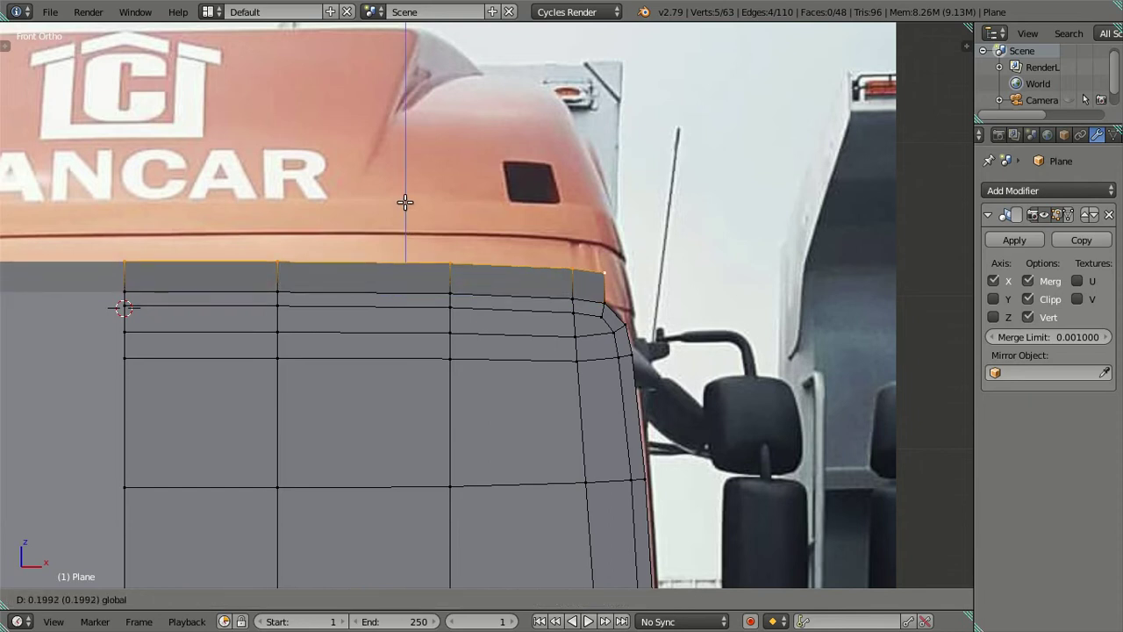
pyautogui.click(404, 202)
# Extrude the top row twice more, raising each new row up to the roof line.
pyautogui.press('e')
pyautogui.rightClick(431, 205)
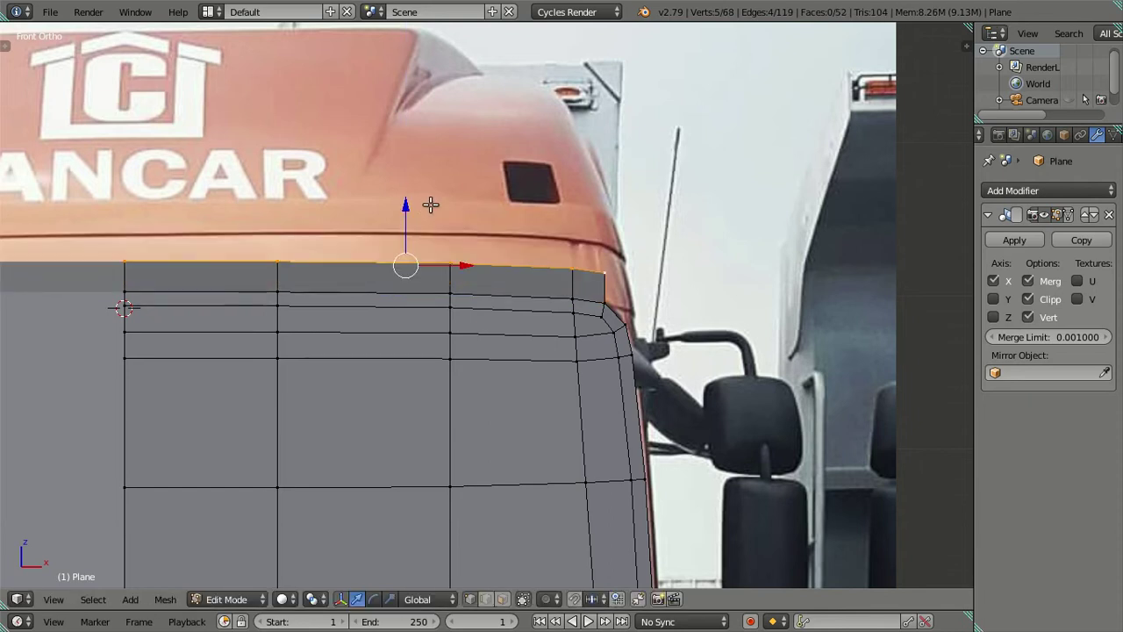
pyautogui.moveTo(404, 207); pyautogui.dragTo(413, 182)
pyautogui.click(412, 180)
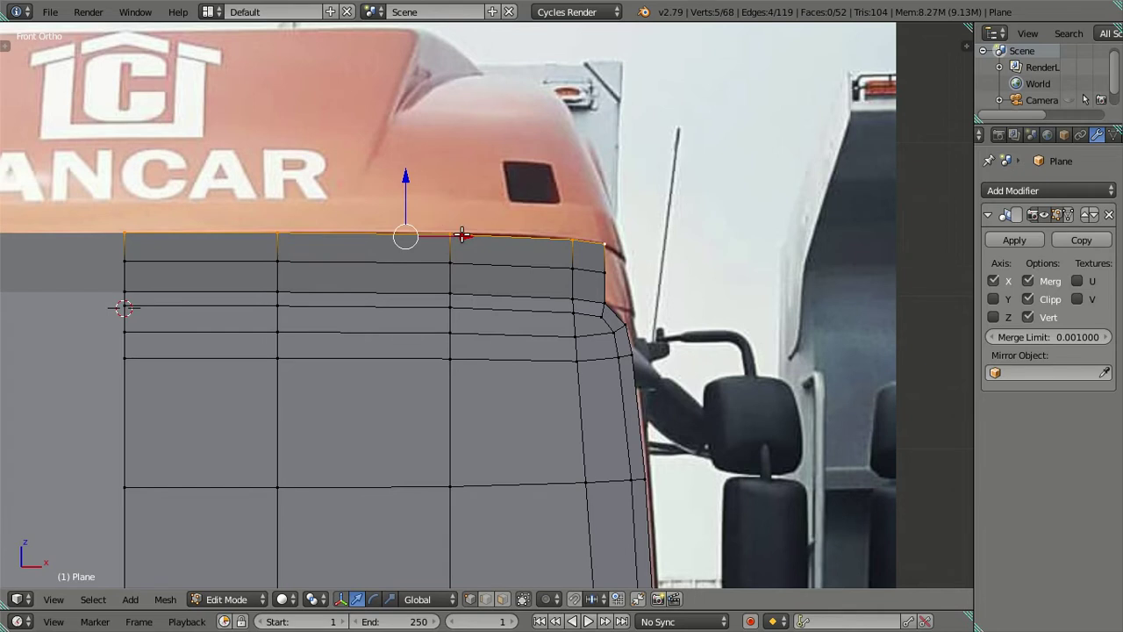
pyautogui.press('e')
pyautogui.press('Escape')
pyautogui.press('g')
pyautogui.press('z')
pyautogui.click(422, 190)
pyautogui.press('KP_3')
# Bend the new top strip toward the roof and slide its end vertex along the roof curve.
pyautogui.moveTo(497, 215)
pyautogui.mouseDown()
pyautogui.moveTo(571, 201)
pyautogui.moveTo(517, 202)
pyautogui.moveTo(570, 215)
pyautogui.mouseUp()
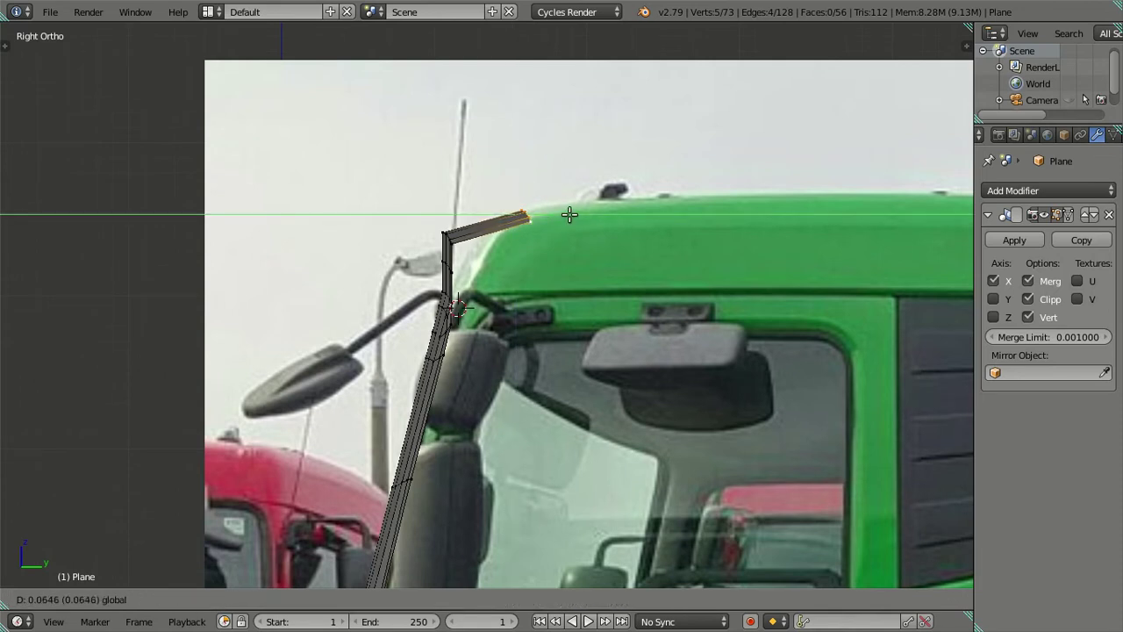
pyautogui.click(569, 215)
pyautogui.moveTo(569, 215); pyautogui.dragTo(569, 259, button='middle')
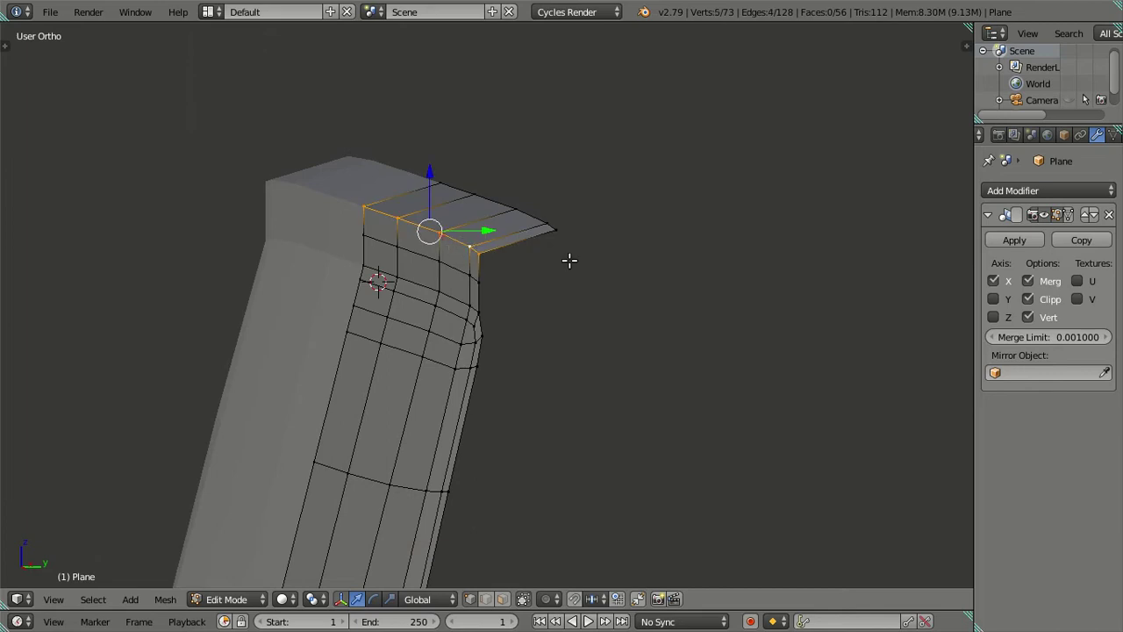
pyautogui.press('KP_3')
pyautogui.moveTo(505, 237)
pyautogui.mouseDown()
pyautogui.moveTo(537, 228)
pyautogui.moveTo(551, 200)
pyautogui.mouseUp()
pyautogui.scroll(1, 533, 215)
pyautogui.rightClick(533, 197)
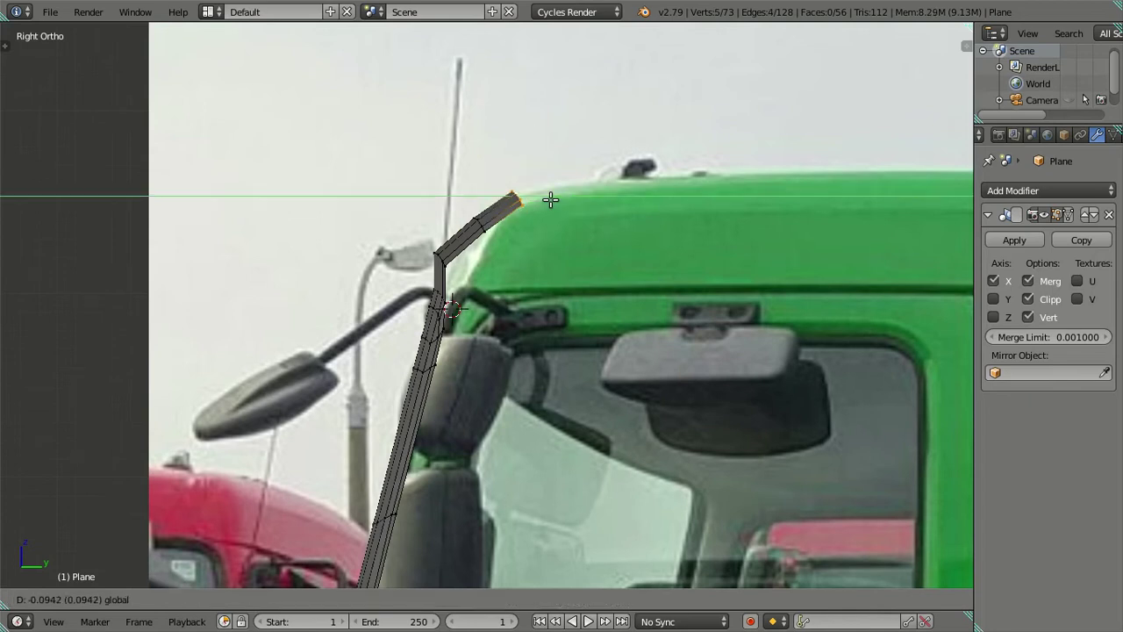
pyautogui.press('z')
pyautogui.press('a')
# Shift a roof-strip edge loop onto the roof curve, then extrude the top edge toward the roof.
pyautogui.moveTo(518, 232)
pyautogui.mouseDown(button='middle')
pyautogui.moveTo(486, 264)
pyautogui.moveTo(471, 253)
pyautogui.mouseUp(button='middle')
pyautogui.keyDown('alt'); pyautogui.rightClick(517, 260); pyautogui.keyUp('alt')
pyautogui.press('KP_3')
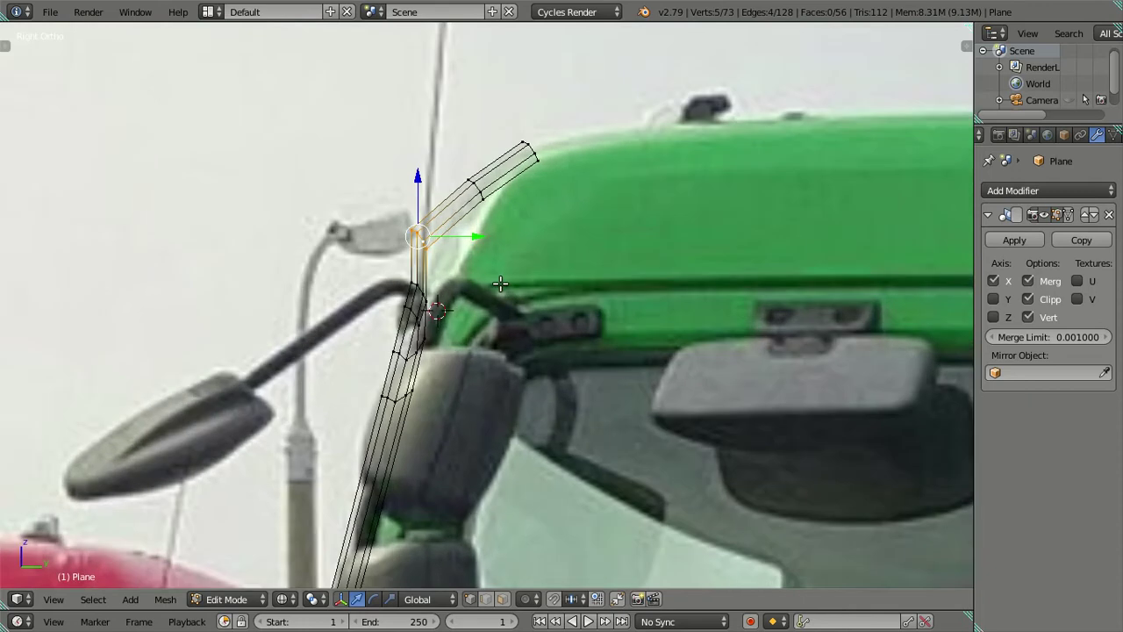
pyautogui.moveTo(473, 234); pyautogui.dragTo(496, 230)
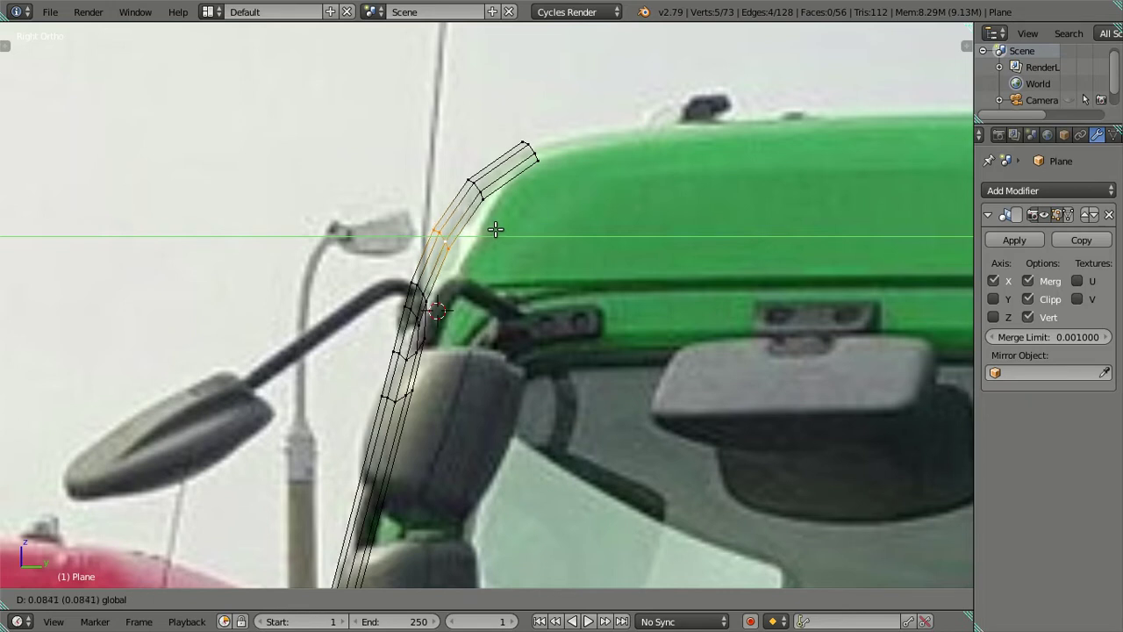
pyautogui.press('a')
pyautogui.moveTo(497, 230)
pyautogui.mouseDown(button='middle')
pyautogui.moveTo(513, 306)
pyautogui.moveTo(579, 352)
pyautogui.moveTo(511, 224)
pyautogui.moveTo(465, 314)
pyautogui.mouseUp(button='middle')
pyautogui.keyDown('alt'); pyautogui.rightClick(511, 224); pyautogui.keyUp('alt')
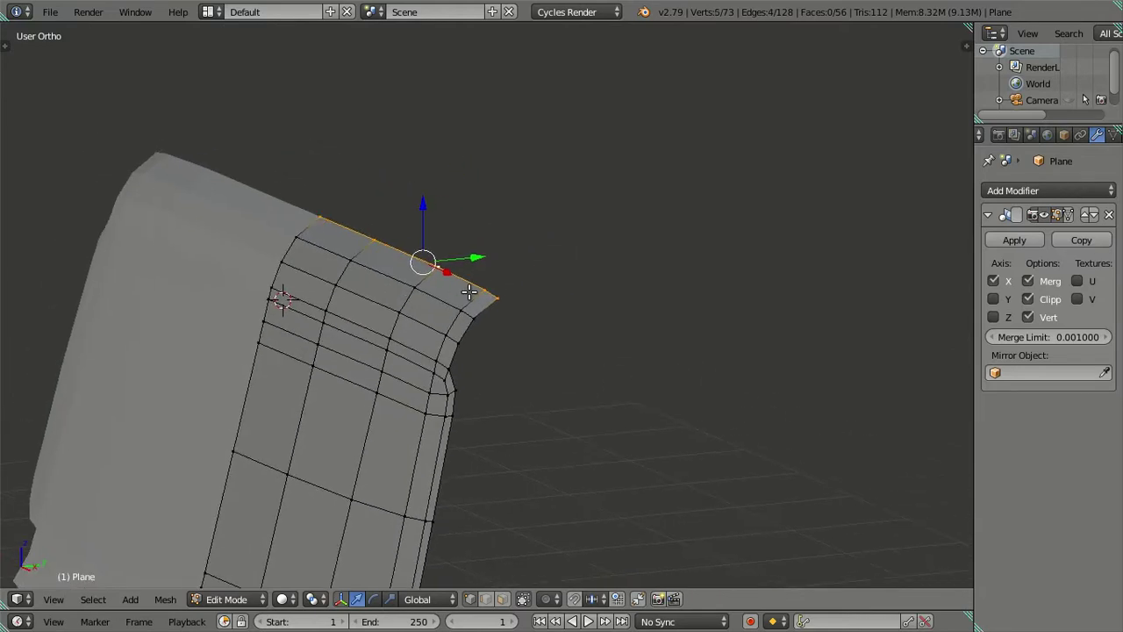
pyautogui.press('KP_3')
pyautogui.press('e')
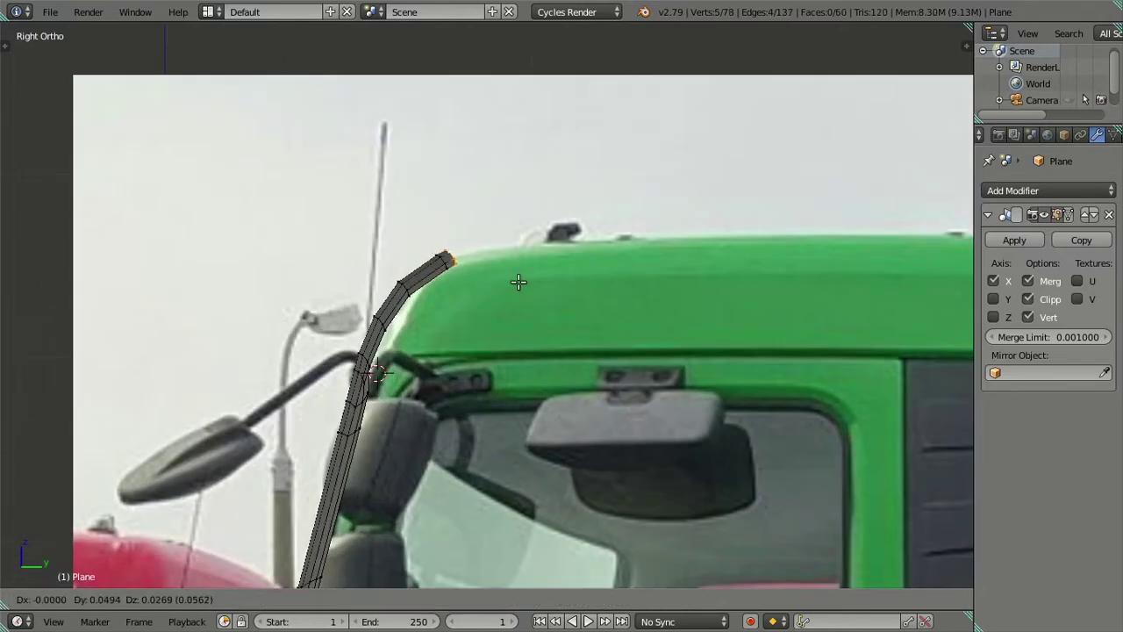
# Extrude the top edge strip back along the roof line in four segments toward the cab rear.
pyautogui.click(565, 279)
pyautogui.scroll(-1, 561, 284)
pyautogui.press('e')
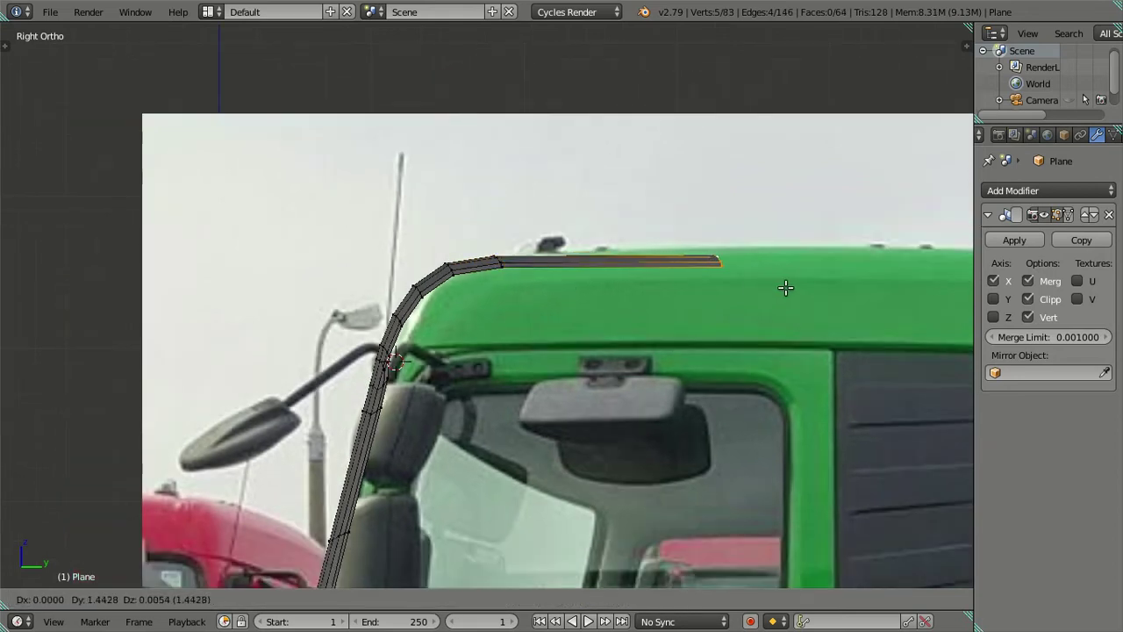
pyautogui.click(742, 279)
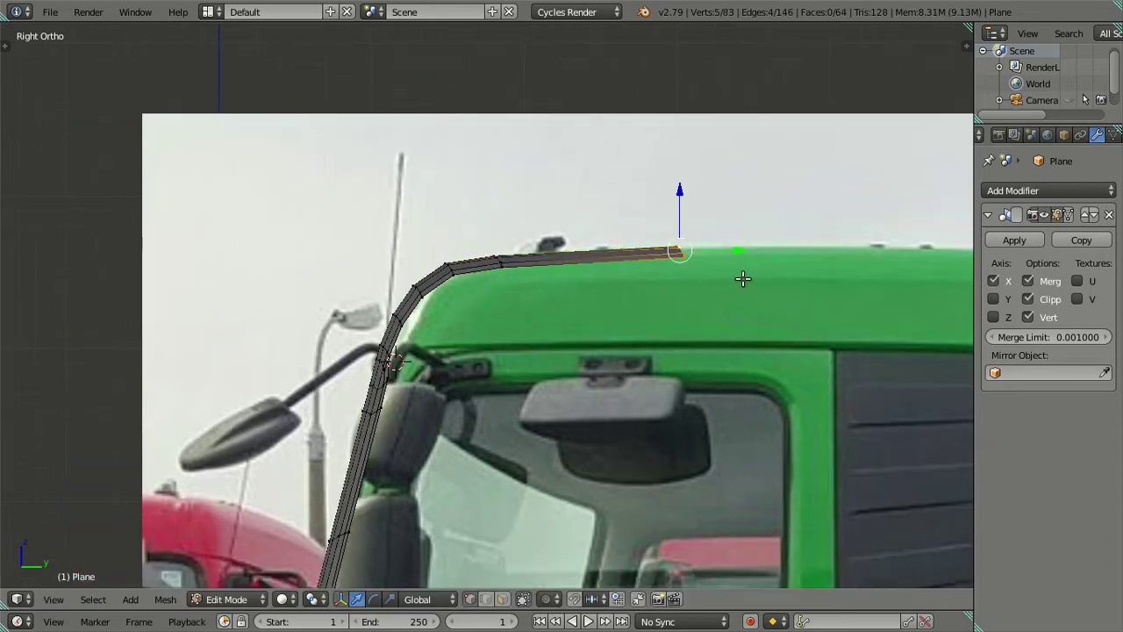
pyautogui.keyDown('shift'); pyautogui.moveTo(743, 279); pyautogui.dragTo(522, 312, button='middle'); pyautogui.keyUp('shift')
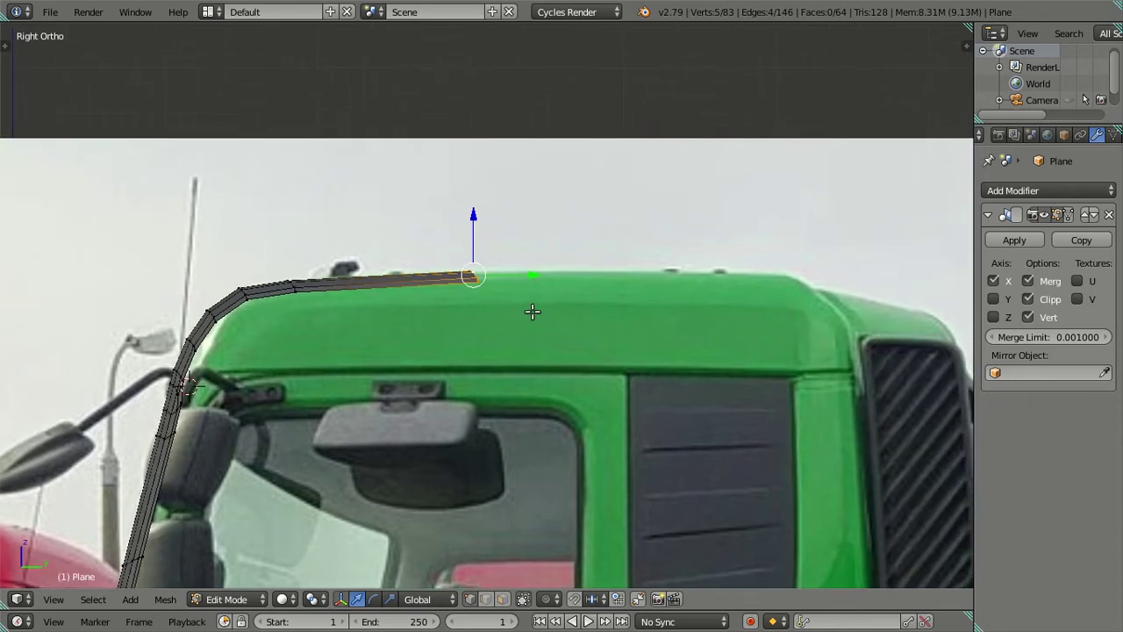
pyautogui.press('e')
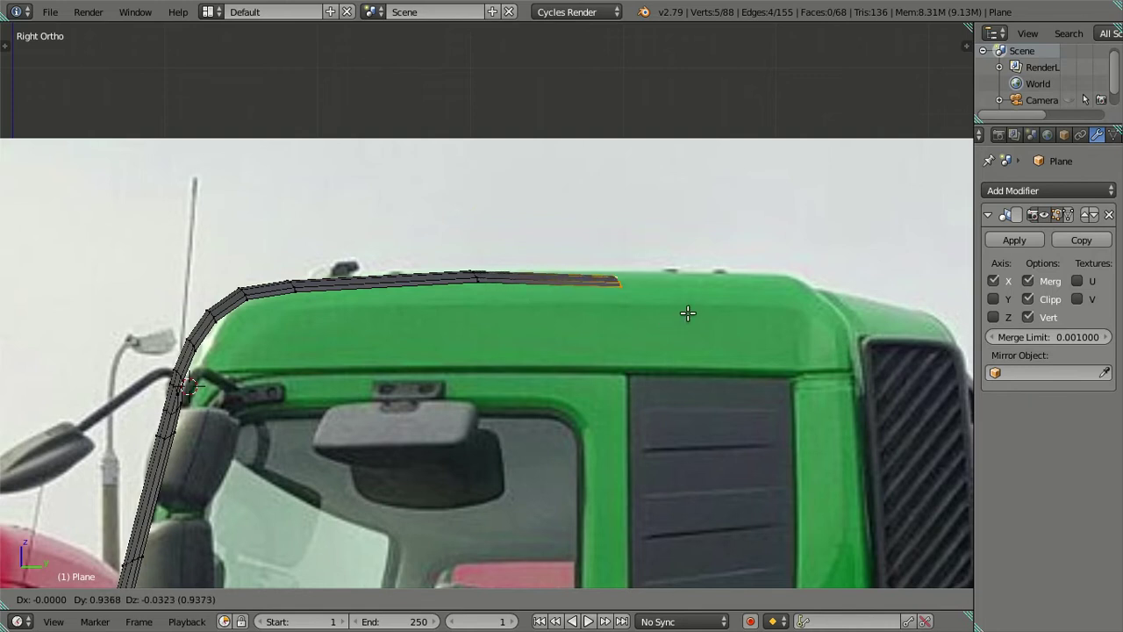
pyautogui.click(693, 308)
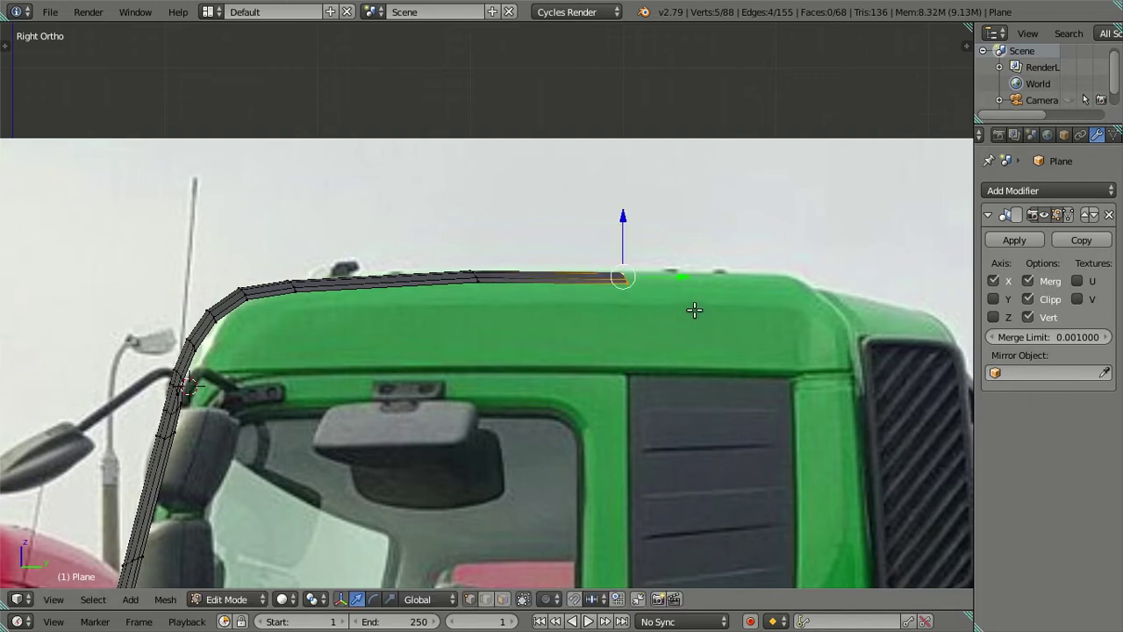
pyautogui.press('e')
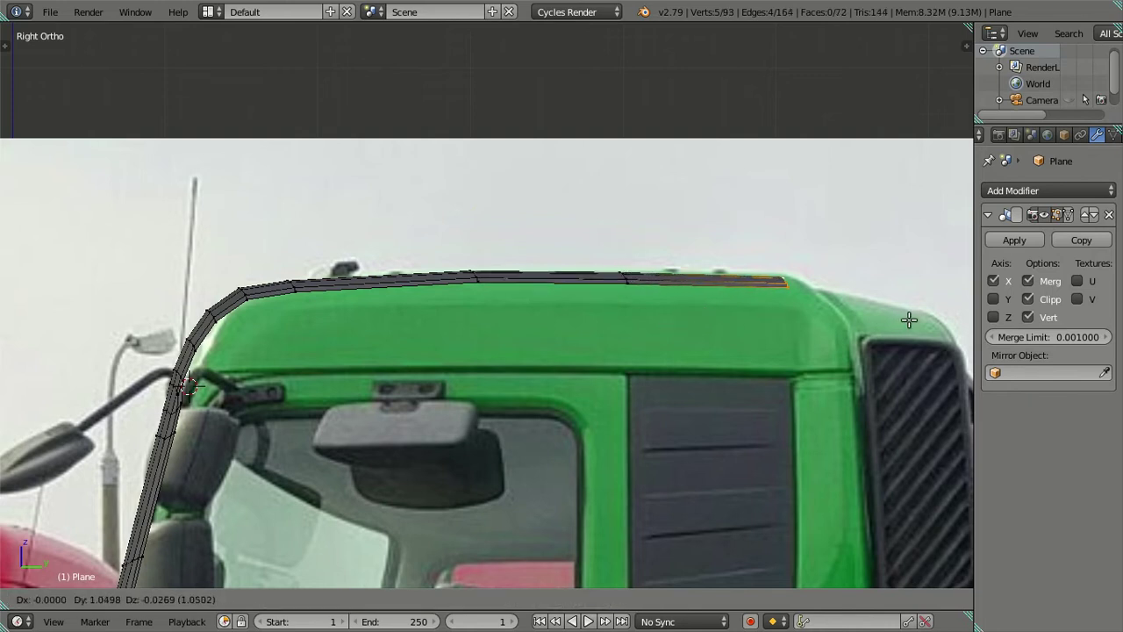
pyautogui.click(908, 319)
pyautogui.scroll(-2, 693, 333)
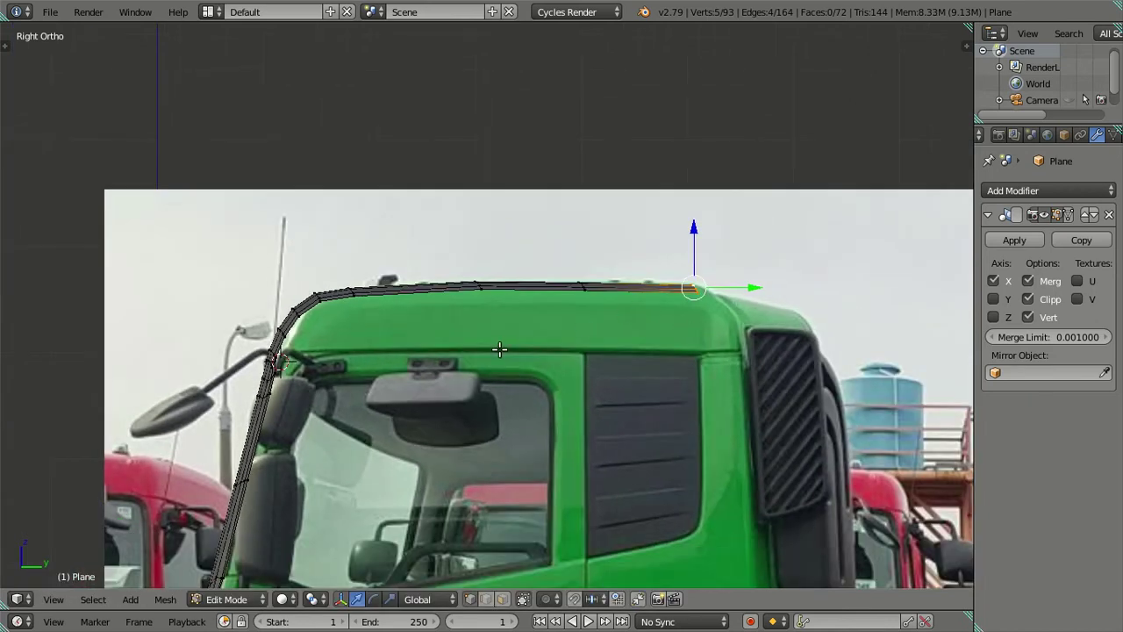
pyautogui.scroll(2, 499, 349)
# Raise the first roof edge loop vertically so it follows the photo's roof outline.
pyautogui.press('a')
pyautogui.scroll(1, 461, 295)
pyautogui.scroll(-1, 413, 293)
pyautogui.hscroll(-1, 499, 333)
pyautogui.keyDown('alt'); pyautogui.rightClick(347, 305); pyautogui.keyUp('alt')
pyautogui.press('g')
pyautogui.press('z')
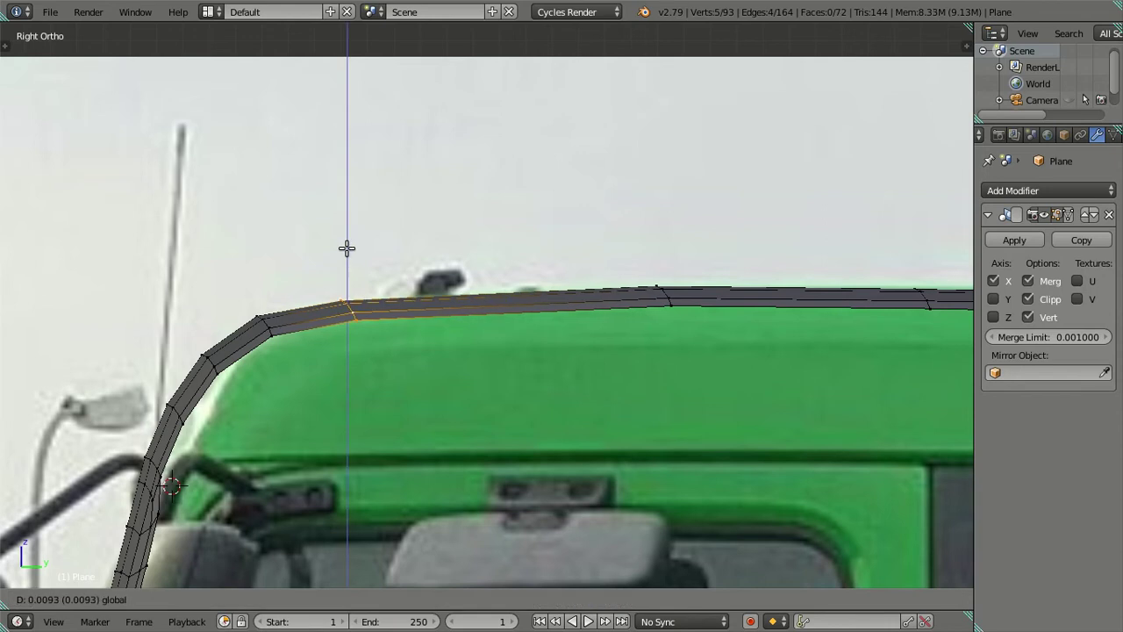
pyautogui.click(347, 248)
# Adjust a second roof edge loop's height to sit on the photo outline.
pyautogui.press('a')
pyautogui.keyDown('alt'); pyautogui.rightClick(659, 292); pyautogui.keyUp('alt')
pyautogui.press('g')
pyautogui.click(673, 287)
pyautogui.moveTo(634, 233); pyautogui.dragTo(634, 238)
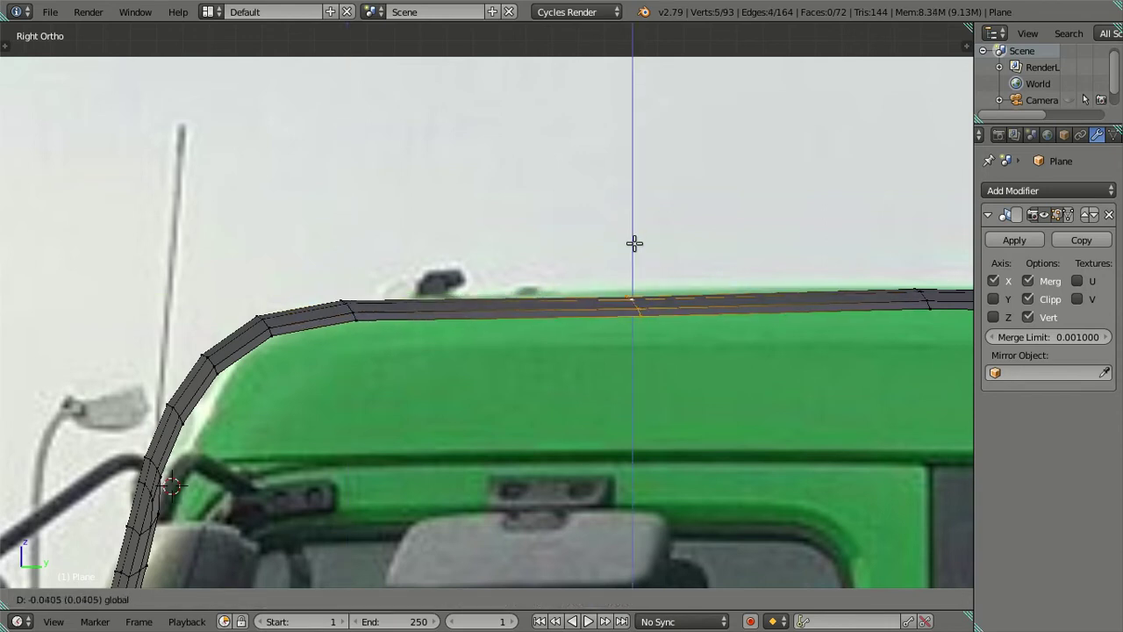
pyautogui.scroll(-3, 752, 307)
pyautogui.press('a')
pyautogui.keyDown('shift'); pyautogui.moveTo(751, 307); pyautogui.dragTo(649, 348, button='middle'); pyautogui.keyUp('shift')
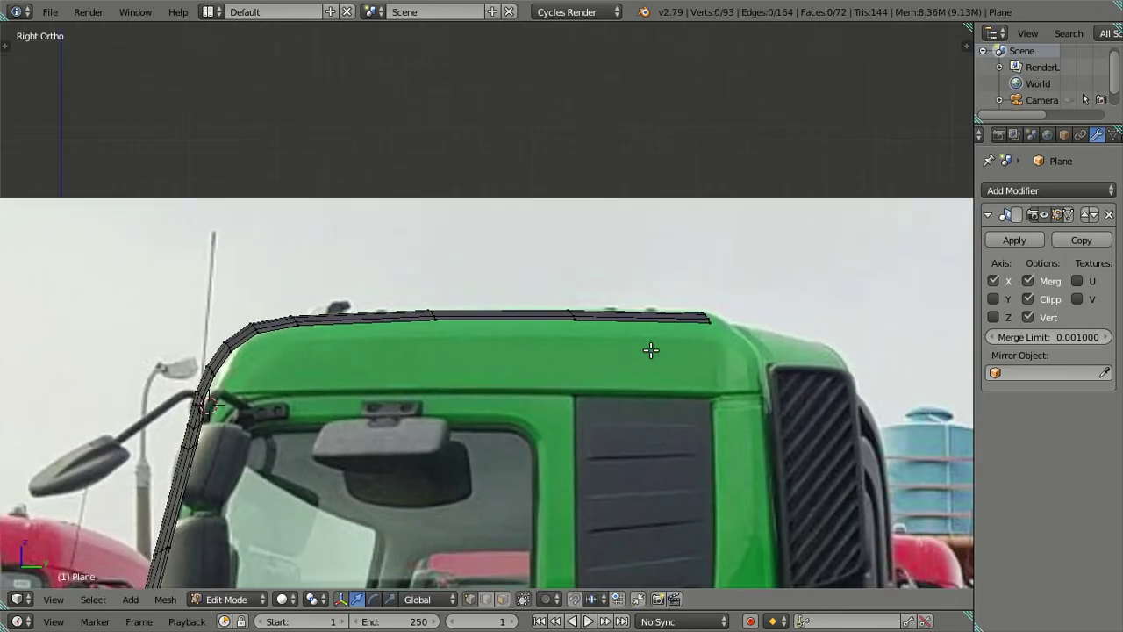
pyautogui.moveTo(483, 358)
pyautogui.mouseDown(button='middle')
pyautogui.moveTo(434, 409)
pyautogui.moveTo(544, 453)
pyautogui.moveTo(592, 403)
pyautogui.moveTo(398, 365)
pyautogui.moveTo(444, 343)
pyautogui.moveTo(464, 444)
pyautogui.moveTo(418, 418)
pyautogui.moveTo(471, 336)
pyautogui.moveTo(441, 459)
pyautogui.moveTo(404, 474)
pyautogui.moveTo(434, 350)
pyautogui.moveTo(423, 357)
pyautogui.moveTo(369, 290)
pyautogui.moveTo(503, 301)
pyautogui.moveTo(509, 238)
pyautogui.moveTo(534, 310)
pyautogui.moveTo(489, 369)
pyautogui.moveTo(521, 311)
pyautogui.moveTo(491, 240)
pyautogui.moveTo(545, 442)
pyautogui.mouseUp(button='middle')
pyautogui.scroll(3, 493, 399)
# Inspect the whole cab in Object Mode, then return to Edit Mode in Front Ortho view.
pyautogui.press('Tab')
pyautogui.scroll(-3, 493, 399)
pyautogui.scroll(3, 420, 418)
pyautogui.press('Tab')
pyautogui.scroll(2, 394, 476)
pyautogui.scroll(-3, 512, 279)
pyautogui.moveTo(494, 316)
pyautogui.mouseDown(button='middle')
pyautogui.moveTo(413, 421)
pyautogui.moveTo(407, 372)
pyautogui.moveTo(423, 294)
pyautogui.moveTo(512, 241)
pyautogui.mouseUp(button='middle')
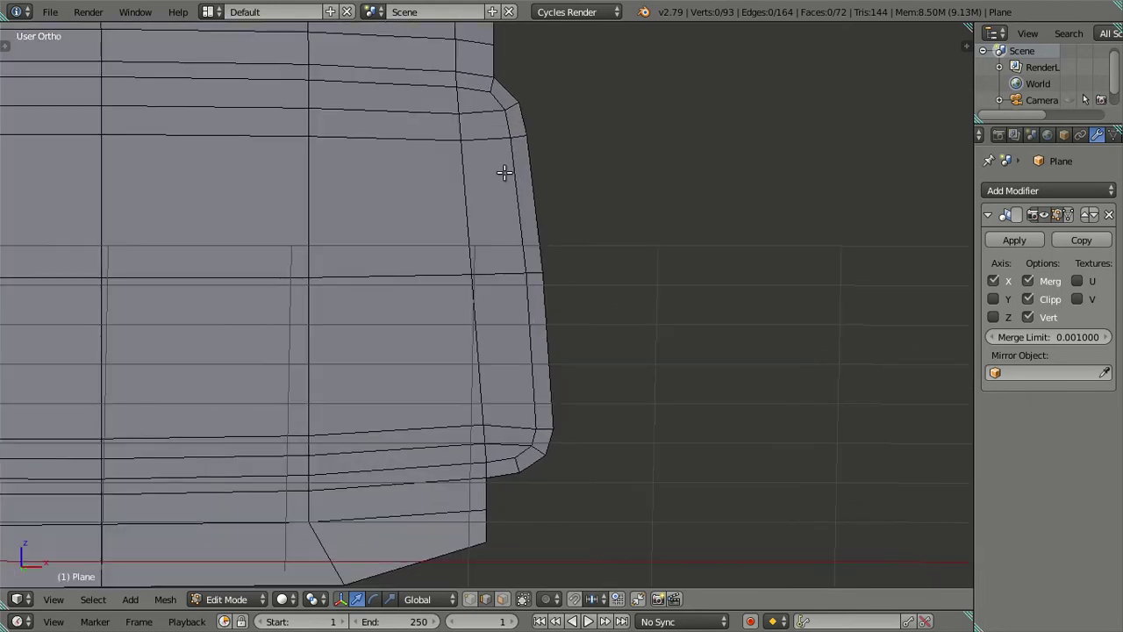
pyautogui.press('KP_1')
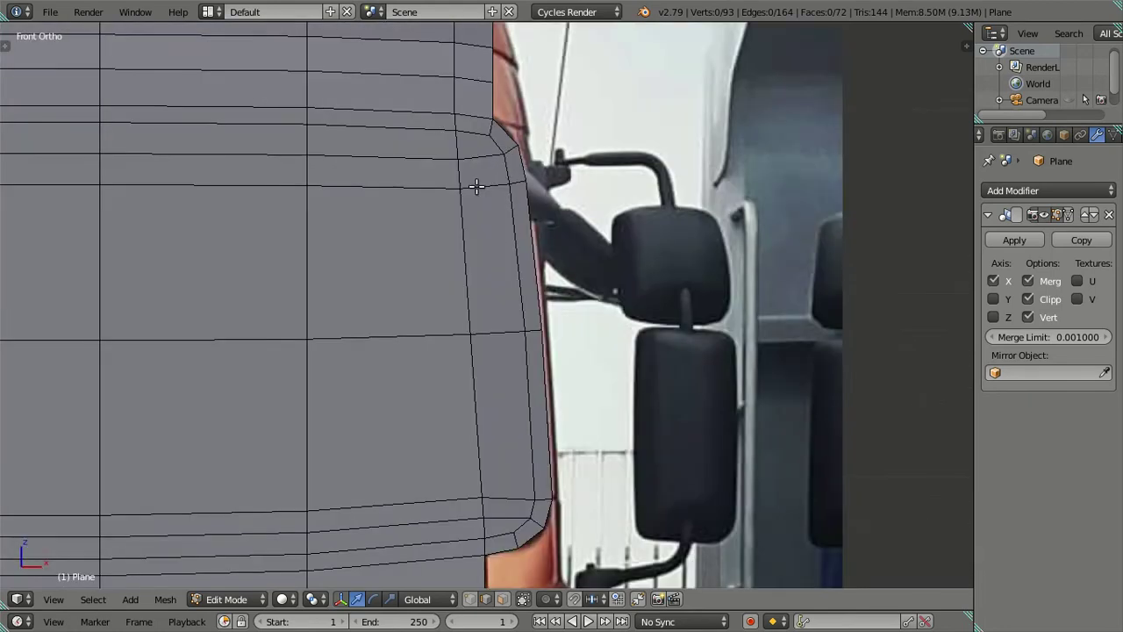
# Insert two vertical loop cuts along the rounded side edge, left at their default position.
pyautogui.hotkey('ctrl', 'r')
pyautogui.scroll(1, 475, 187)
pyautogui.scroll(1, 475, 187)
pyautogui.scroll(1, 475, 187)
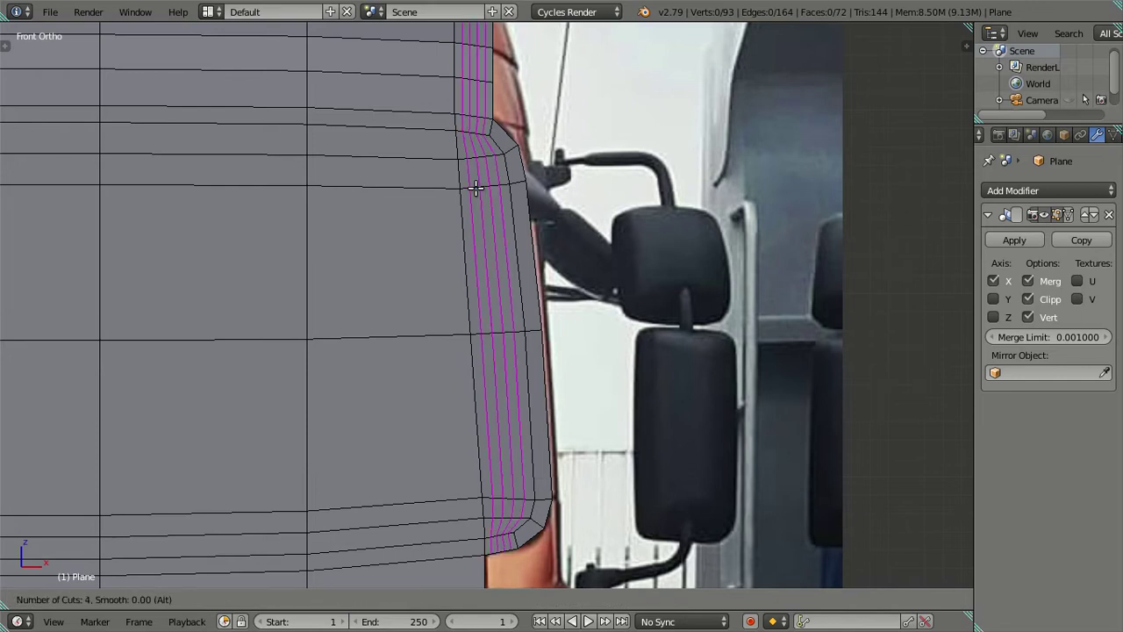
pyautogui.scroll(-1, 475, 187)
pyautogui.scroll(-1, 474, 186)
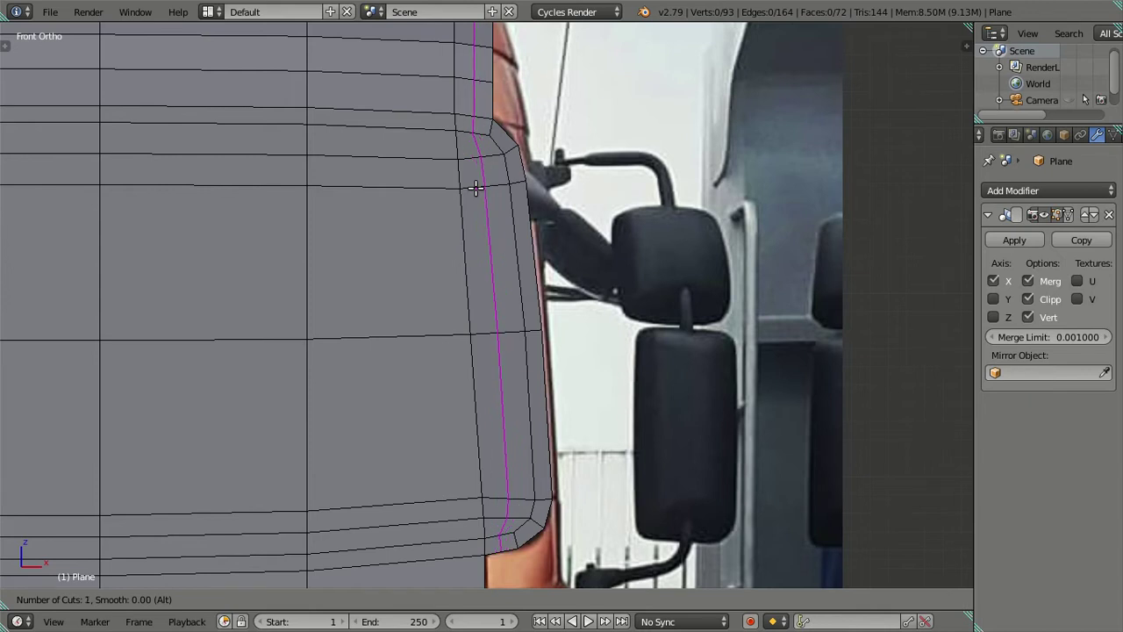
pyautogui.scroll(1, 475, 187)
pyautogui.scroll(1, 474, 187)
pyautogui.scroll(1, 474, 187)
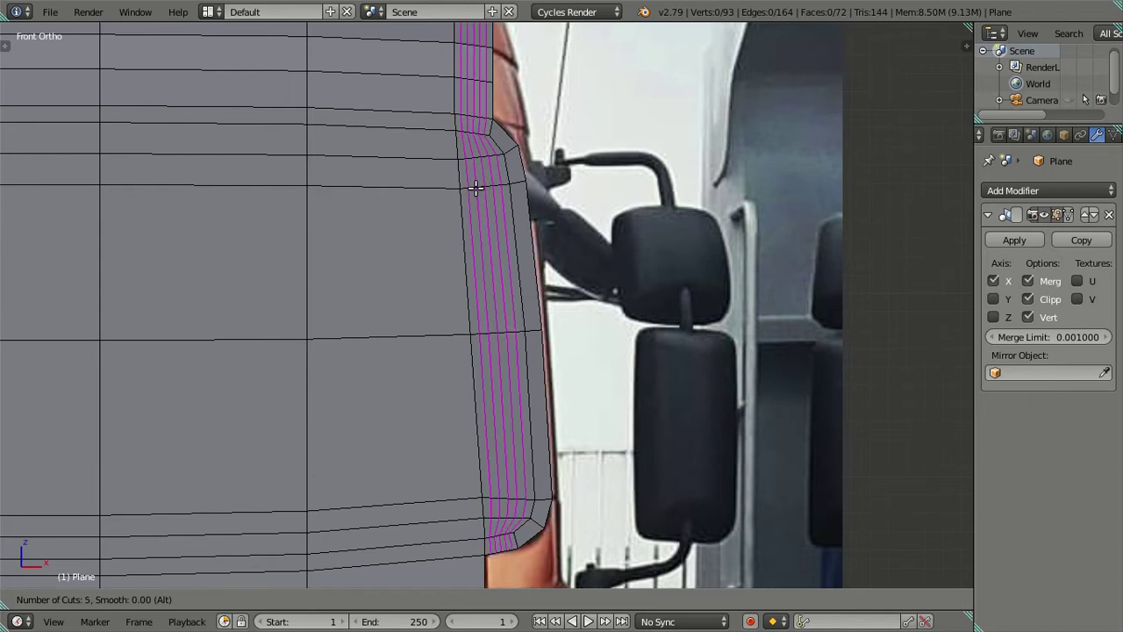
pyautogui.scroll(-1, 474, 187)
pyautogui.scroll(1, 474, 187)
pyautogui.scroll(-2, 475, 187)
pyautogui.scroll(-1, 475, 186)
pyautogui.click(475, 187)
pyautogui.rightClick(474, 187)
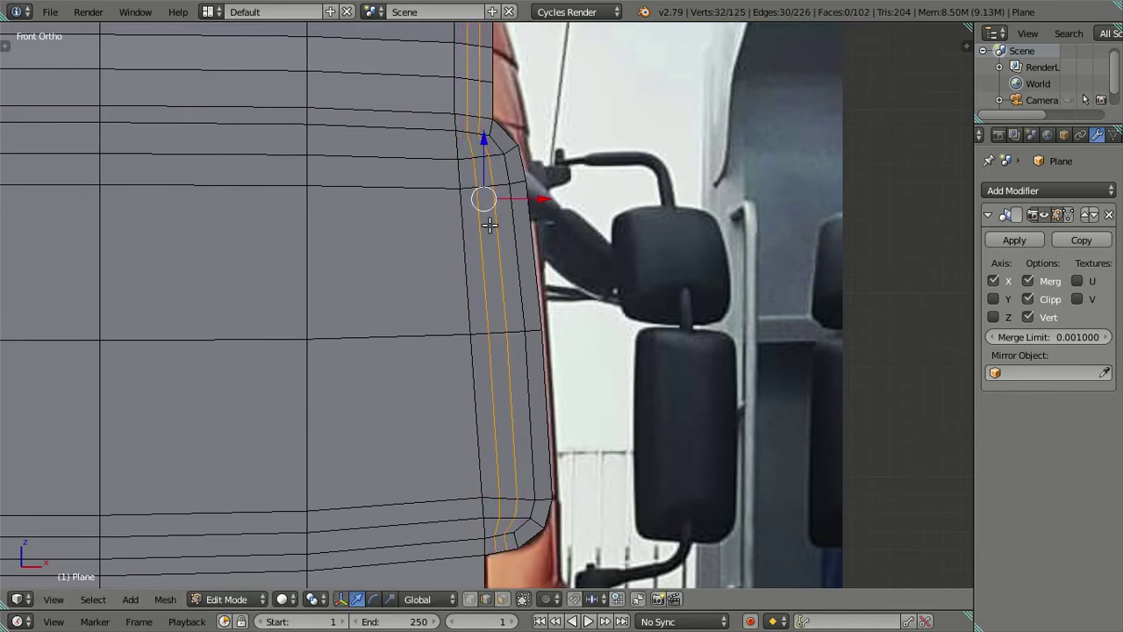
# Deselect four vertices from the right-hand new loop along the side edge.
pyautogui.scroll(2, 488, 188)
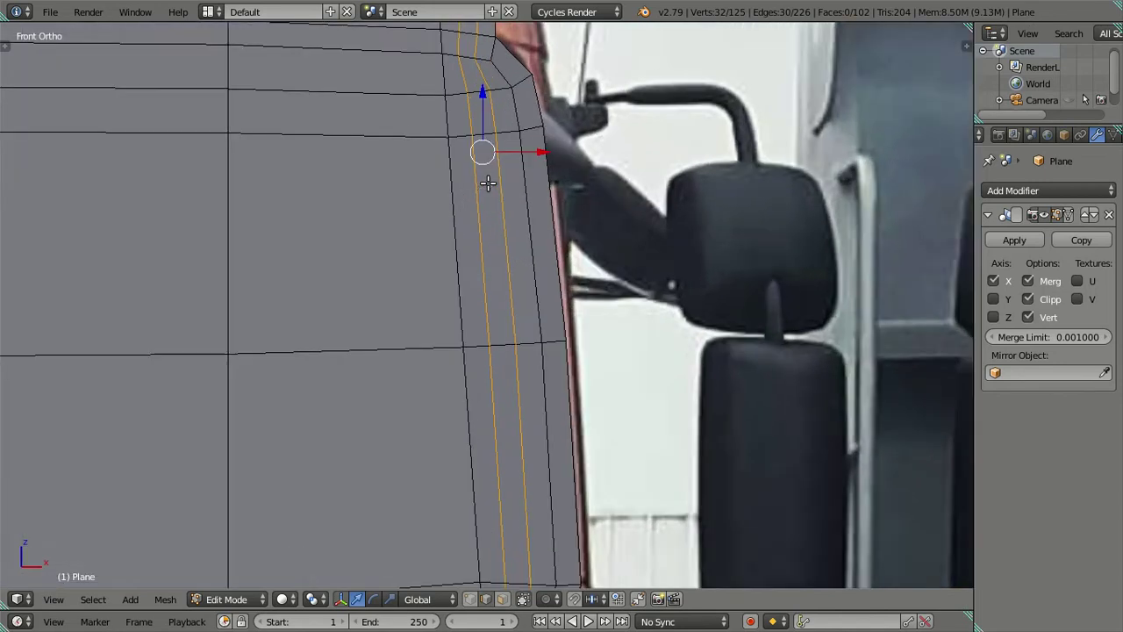
pyautogui.keyDown('shift'); pyautogui.rightClick(502, 176); pyautogui.keyUp('shift')
pyautogui.keyDown('shift'); pyautogui.rightClick(516, 376); pyautogui.keyUp('shift')
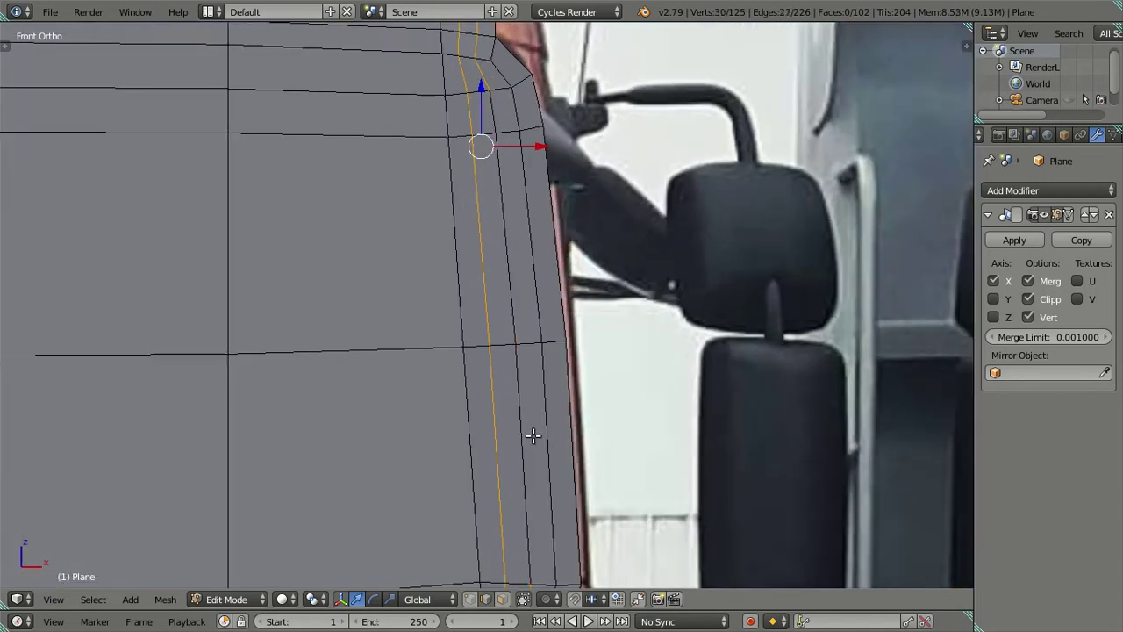
pyautogui.keyDown('shift'); pyautogui.moveTo(547, 472); pyautogui.dragTo(552, 253, button='middle'); pyautogui.keyUp('shift')
pyautogui.keyDown('shift'); pyautogui.rightClick(535, 377); pyautogui.keyUp('shift')
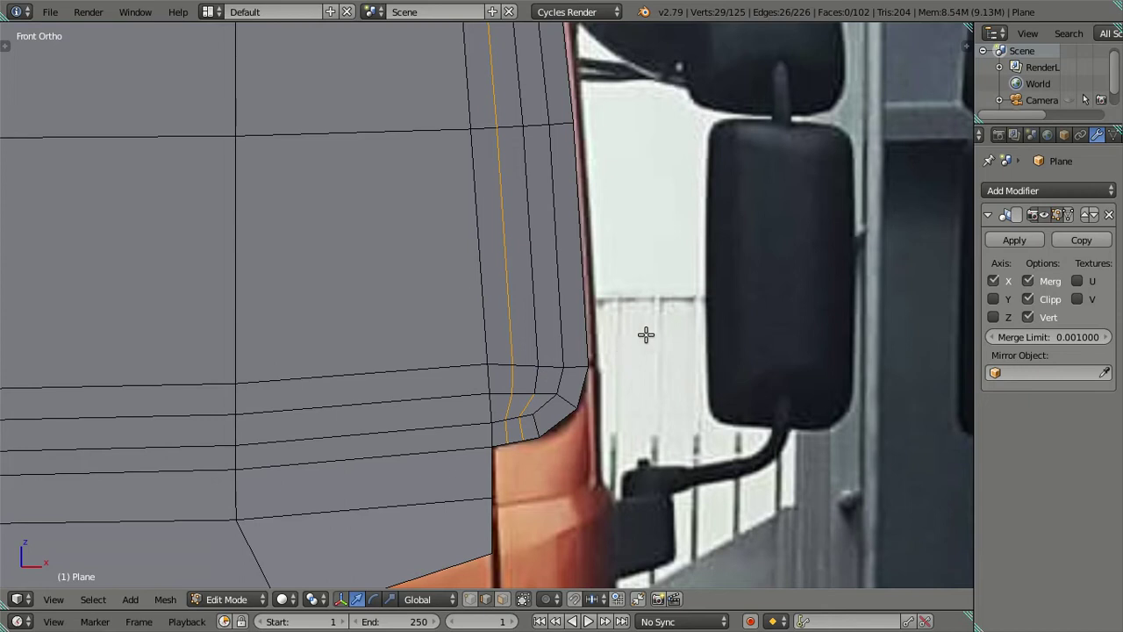
pyautogui.keyDown('shift'); pyautogui.rightClick(530, 403); pyautogui.keyUp('shift')
pyautogui.keyDown('shift'); pyautogui.moveTo(577, 211); pyautogui.dragTo(574, 401, button='middle'); pyautogui.keyUp('shift')
# Dissolve the selected new side edge loop.
pyautogui.press('x')
pyautogui.click(789, 303)
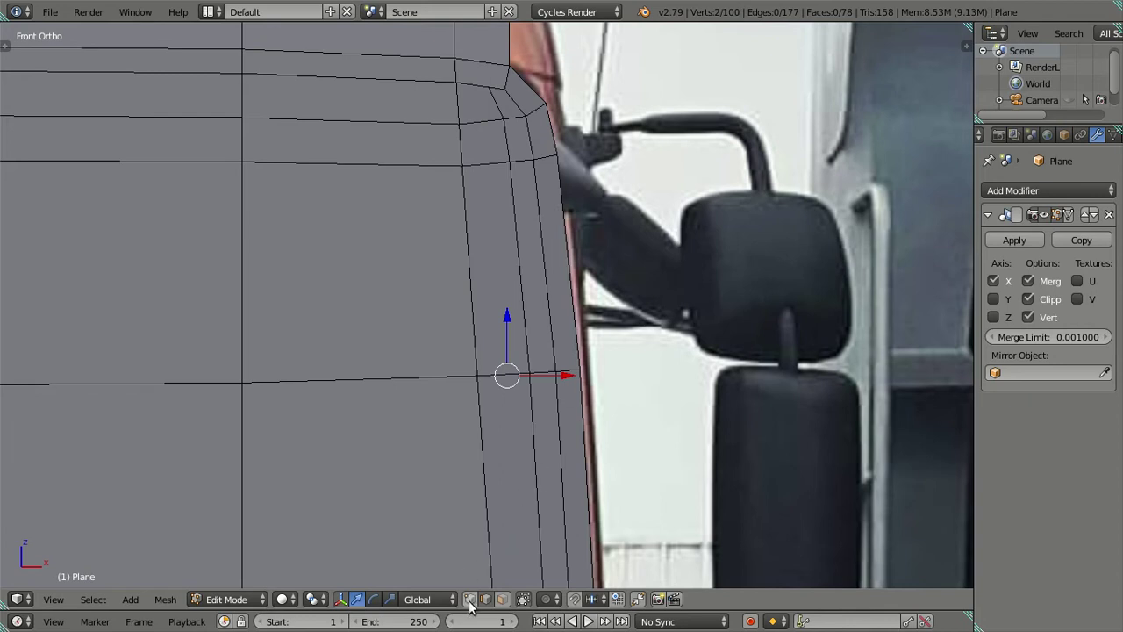
pyautogui.keyDown('shift'); pyautogui.moveTo(509, 280); pyautogui.dragTo(487, 465, button='middle'); pyautogui.keyUp('shift')
pyautogui.scroll(2, 483, 321)
# Merge the short upper-corner edge's two vertices onto the last selected vertex.
pyautogui.rightClick(472, 262)
pyautogui.hotkey('alt', 'm')
pyautogui.click(519, 290)
pyautogui.hotkey('ctrl', 'z')
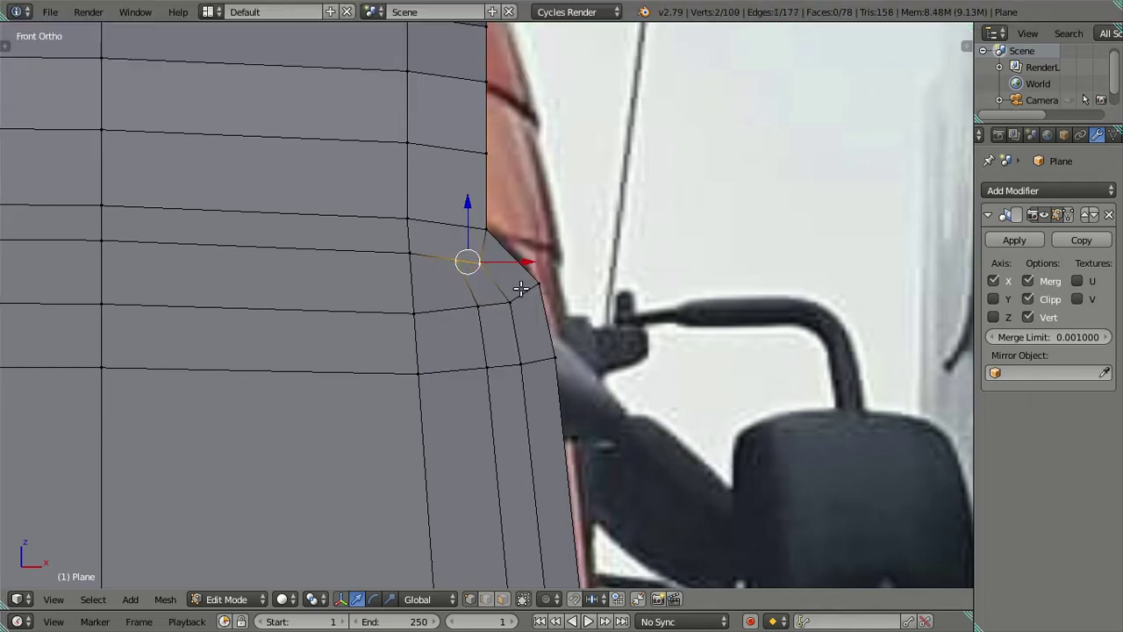
pyautogui.hotkey('alt', 'm')
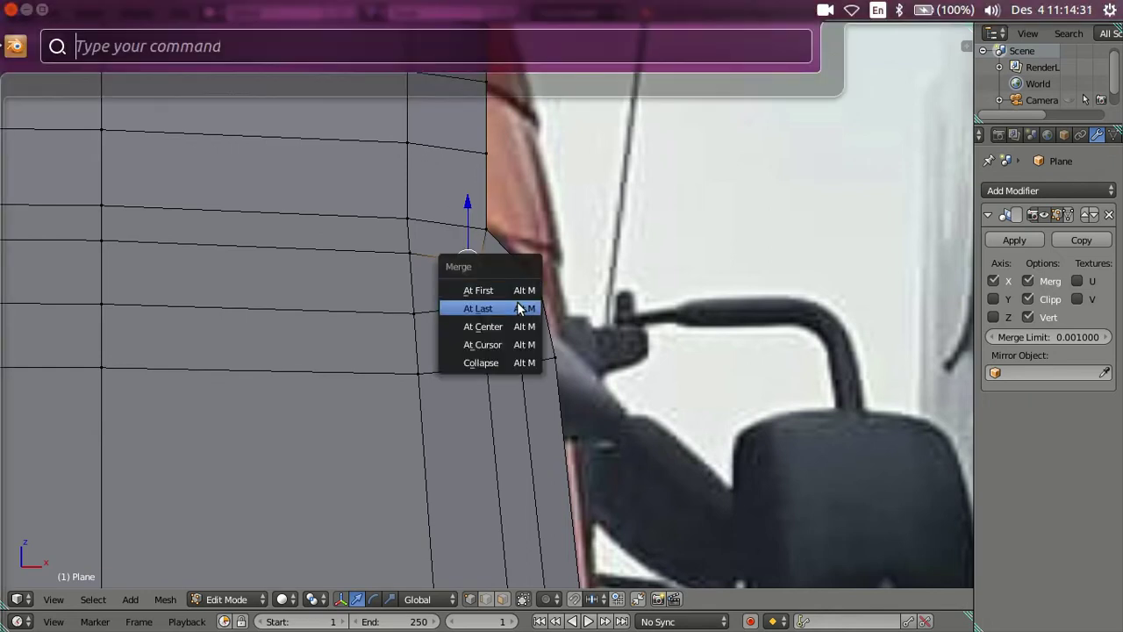
pyautogui.click(520, 305)
# Merge two crowded vertices at the lower corner near the mirror into one.
pyautogui.moveTo(527, 413)
pyautogui.keyDown('shift'); pyautogui.mouseDown(button='middle')
pyautogui.moveTo(534, 288)
pyautogui.moveTo(549, 279)
pyautogui.mouseUp(button='middle'); pyautogui.keyUp('shift')
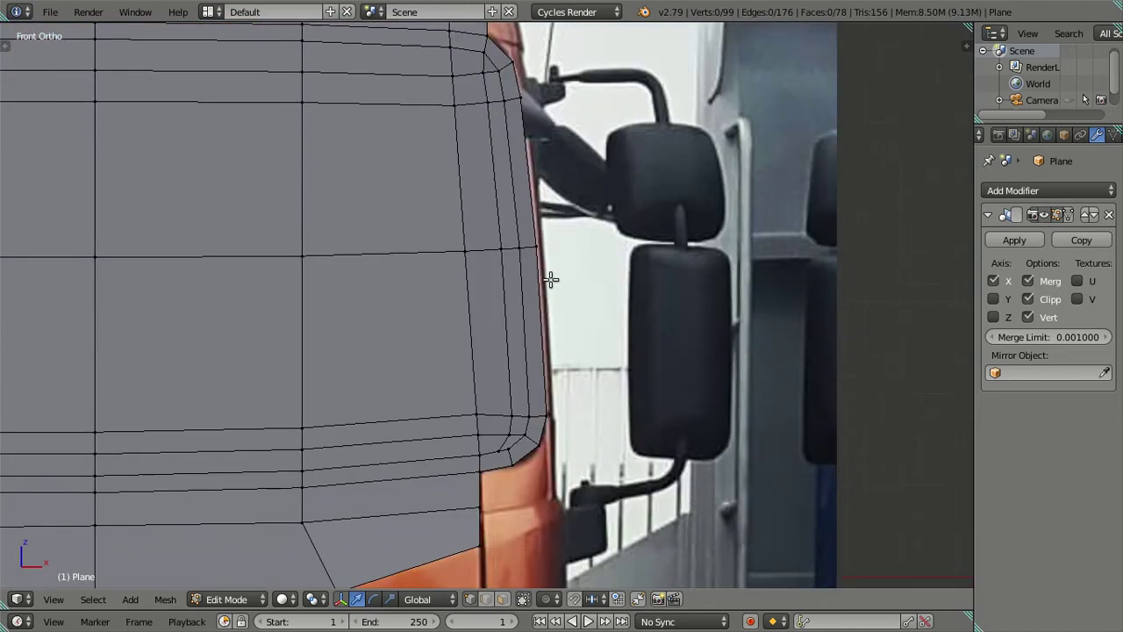
pyautogui.keyDown('shift'); pyautogui.moveTo(486, 442); pyautogui.dragTo(514, 281, button='middle'); pyautogui.keyUp('shift')
pyautogui.scroll(3, 514, 281)
pyautogui.rightClick(509, 239)
pyautogui.keyDown('shift'); pyautogui.rightClick(523, 238); pyautogui.keyUp('shift')
pyautogui.hotkey('alt', 'm')
pyautogui.click(523, 238)
pyautogui.scroll(-3, 542, 215)
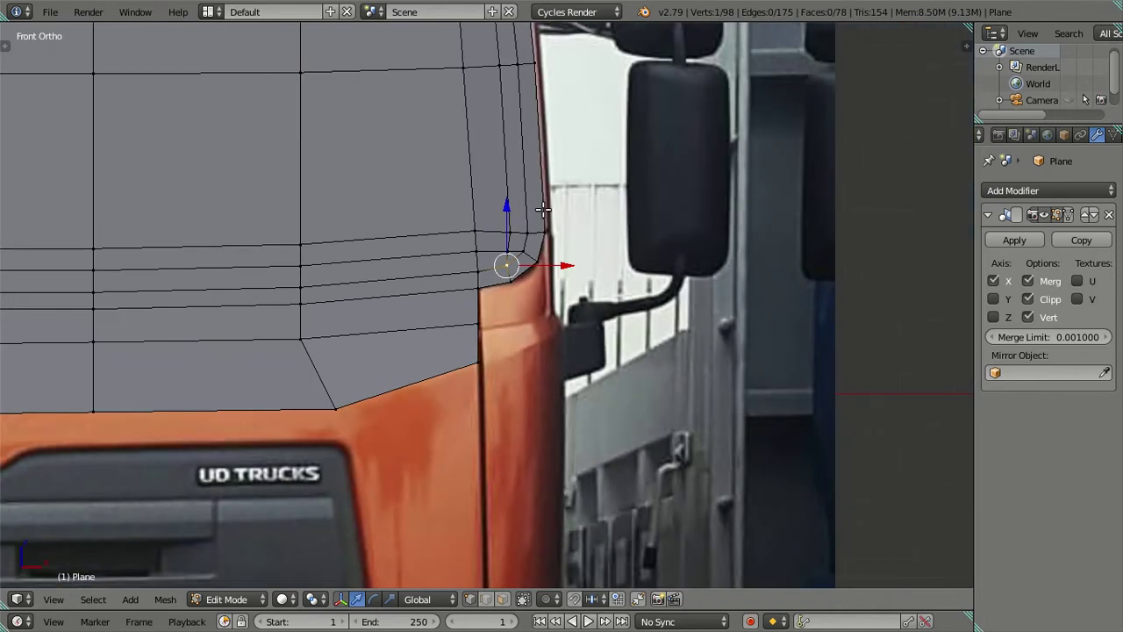
# Orbit around the cleaned corner to check it in 3D and from above the front.
pyautogui.moveTo(537, 272)
pyautogui.mouseDown(button='middle')
pyautogui.moveTo(471, 376)
pyautogui.moveTo(492, 401)
pyautogui.moveTo(584, 319)
pyautogui.moveTo(596, 372)
pyautogui.moveTo(559, 310)
pyautogui.moveTo(614, 258)
pyautogui.moveTo(570, 274)
pyautogui.moveTo(576, 302)
pyautogui.moveTo(375, 257)
pyautogui.mouseUp(button='middle')
pyautogui.scroll(3, 595, 372)
pyautogui.scroll(-4, 595, 365)
pyautogui.scroll(-1, 564, 302)
pyautogui.scroll(-2, 577, 302)
pyautogui.moveTo(474, 301)
pyautogui.mouseDown(button='middle')
pyautogui.moveTo(509, 243)
pyautogui.moveTo(712, 423)
pyautogui.moveTo(482, 325)
pyautogui.moveTo(434, 283)
pyautogui.moveTo(644, 319)
pyautogui.moveTo(448, 326)
pyautogui.mouseUp(button='middle')
pyautogui.scroll(3, 711, 424)
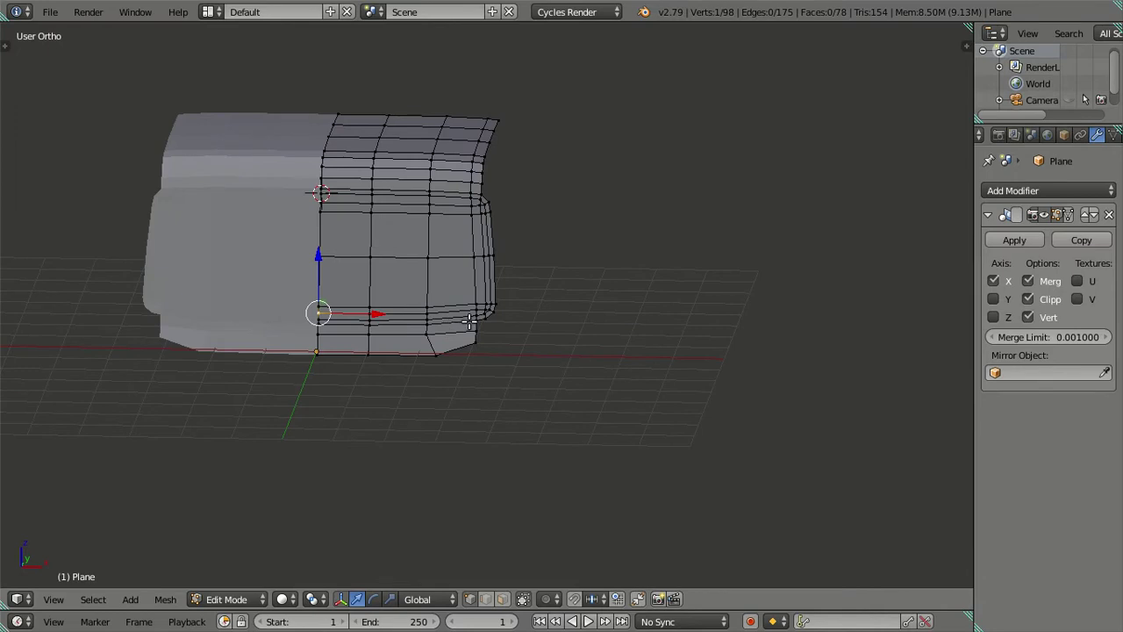
# In front view, merge two vertices at the lower right corner of the cab.
pyautogui.rightClick(474, 316)
pyautogui.scroll(3, 475, 316)
pyautogui.hotkey('ctrl', 'z')
pyautogui.rightClick(521, 315)
pyautogui.press('e')
pyautogui.press('KP_1')
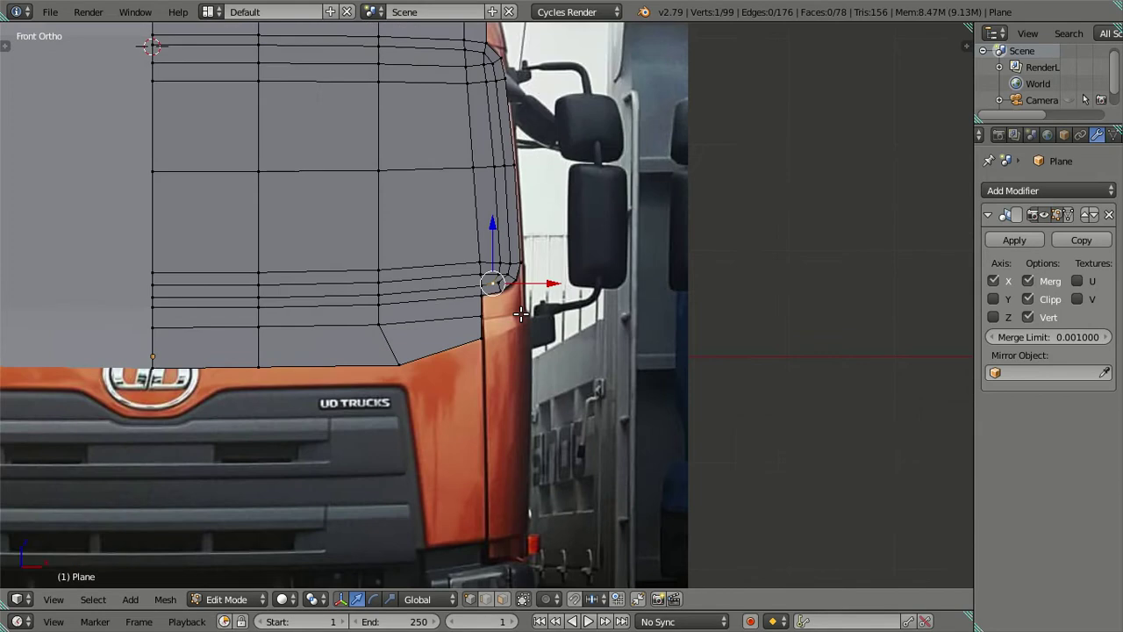
pyautogui.scroll(2, 521, 314)
pyautogui.scroll(2, 514, 271)
pyautogui.scroll(2, 511, 433)
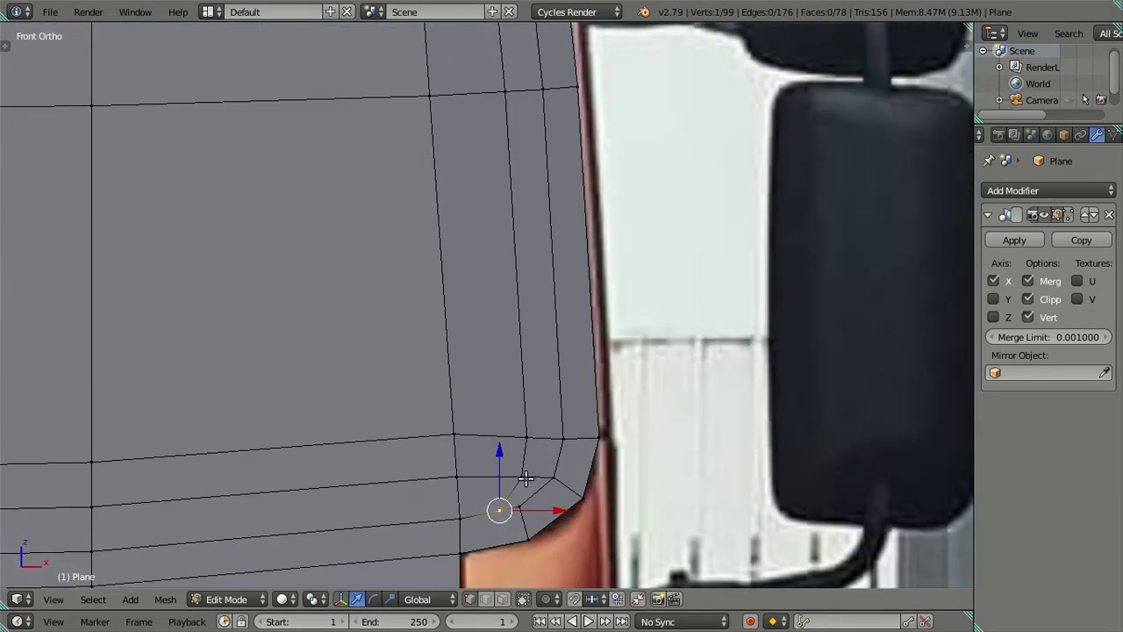
pyautogui.keyDown('shift'); pyautogui.rightClick(518, 506); pyautogui.keyUp('shift')
pyautogui.hotkey('alt', 'm')
pyautogui.click(556, 501)
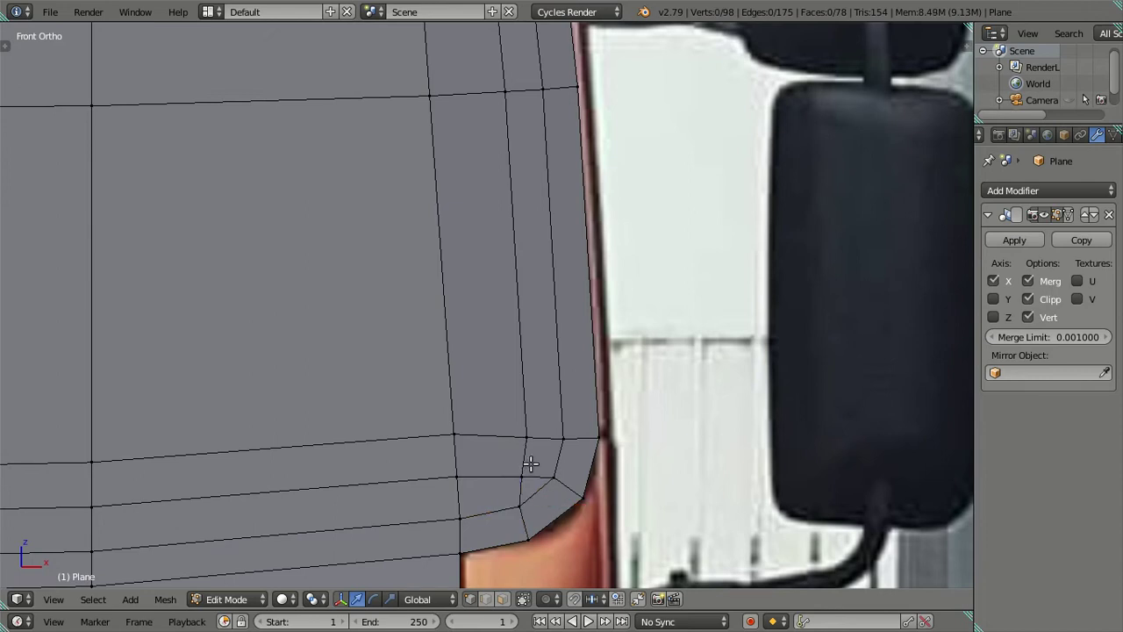
# Zoom and pan the front view to frame the lower cab corner and lower mirror.
pyautogui.scroll(-3, 538, 473)
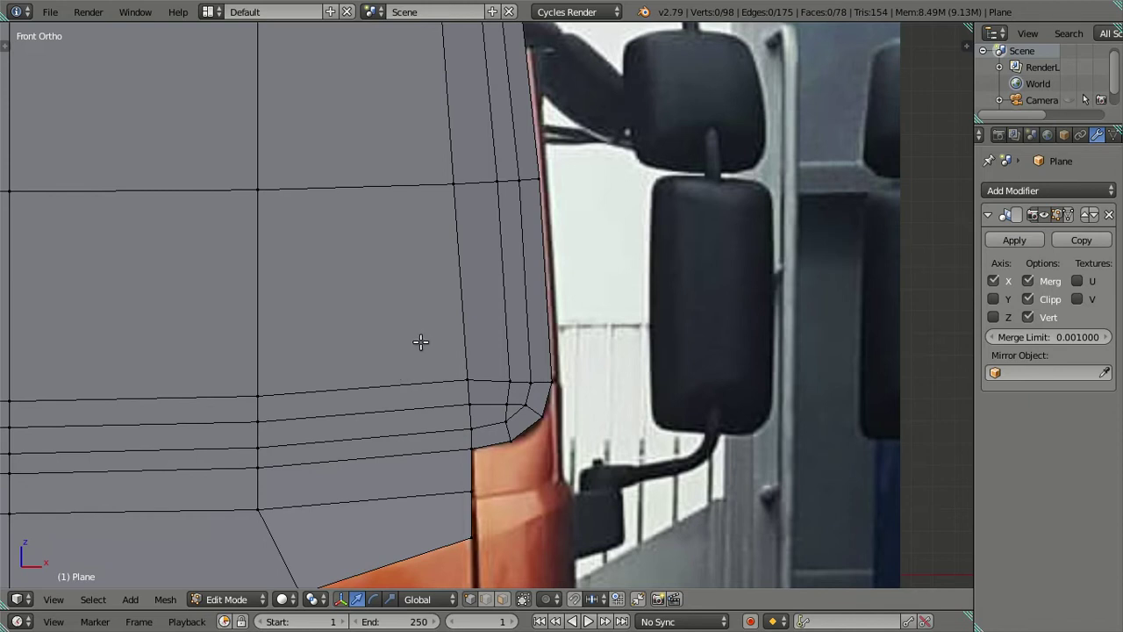
pyautogui.scroll(1, 454, 342)
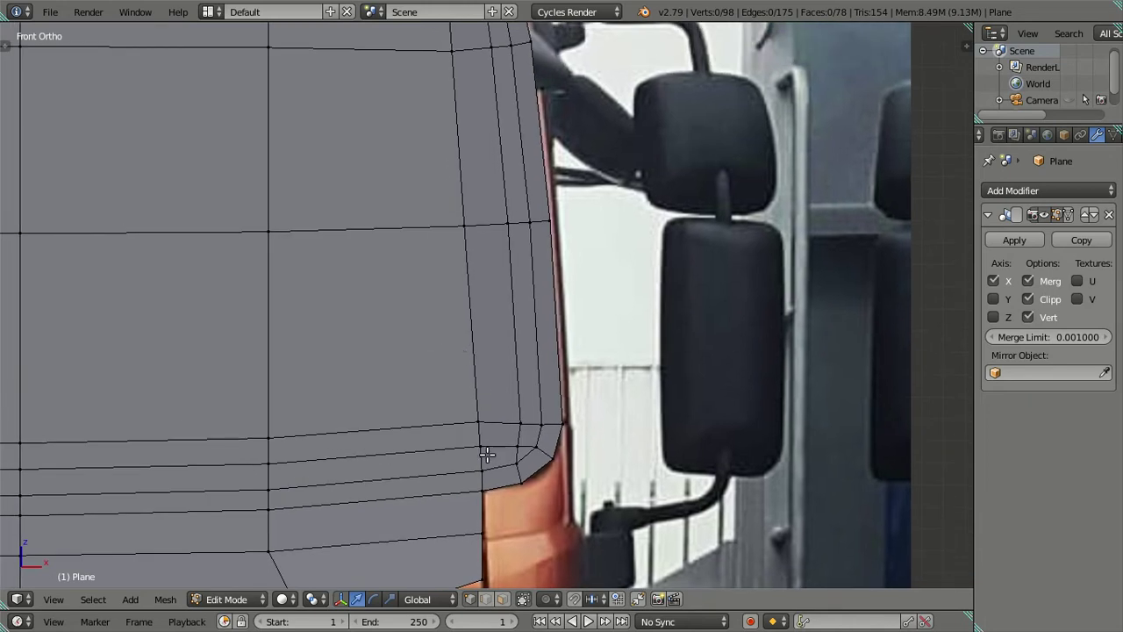
pyautogui.scroll(1, 491, 465)
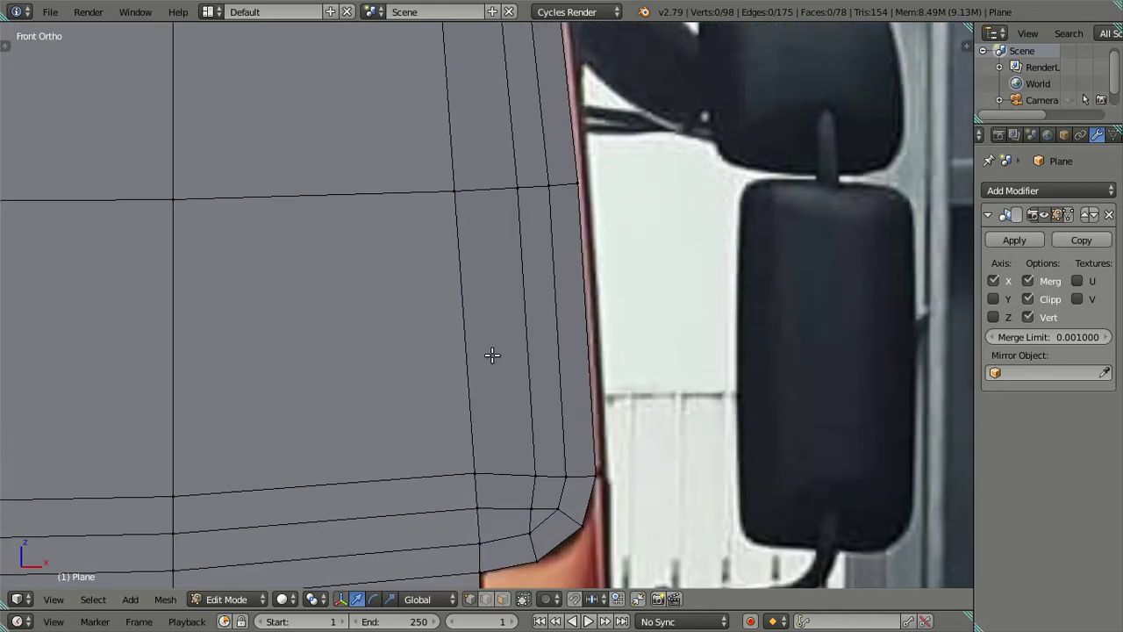
pyautogui.scroll(-1, 487, 349)
pyautogui.scroll(-1, 485, 350)
pyautogui.keyDown('shift'); pyautogui.moveTo(479, 296); pyautogui.dragTo(491, 392, button='middle'); pyautogui.keyUp('shift')
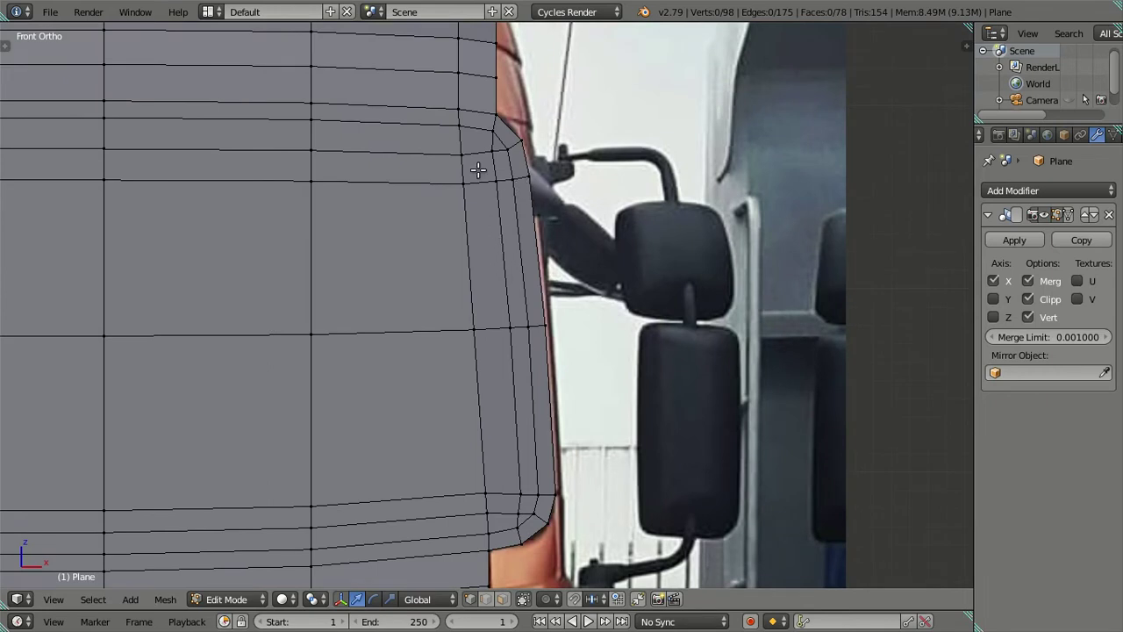
pyautogui.scroll(1, 478, 169)
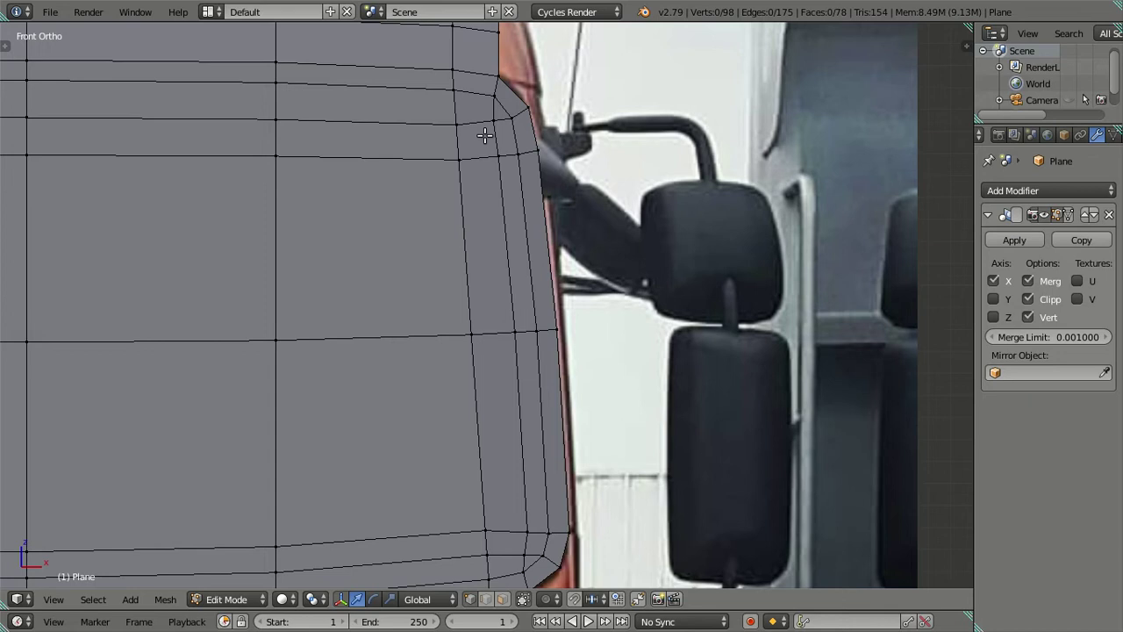
pyautogui.scroll(1, 504, 158)
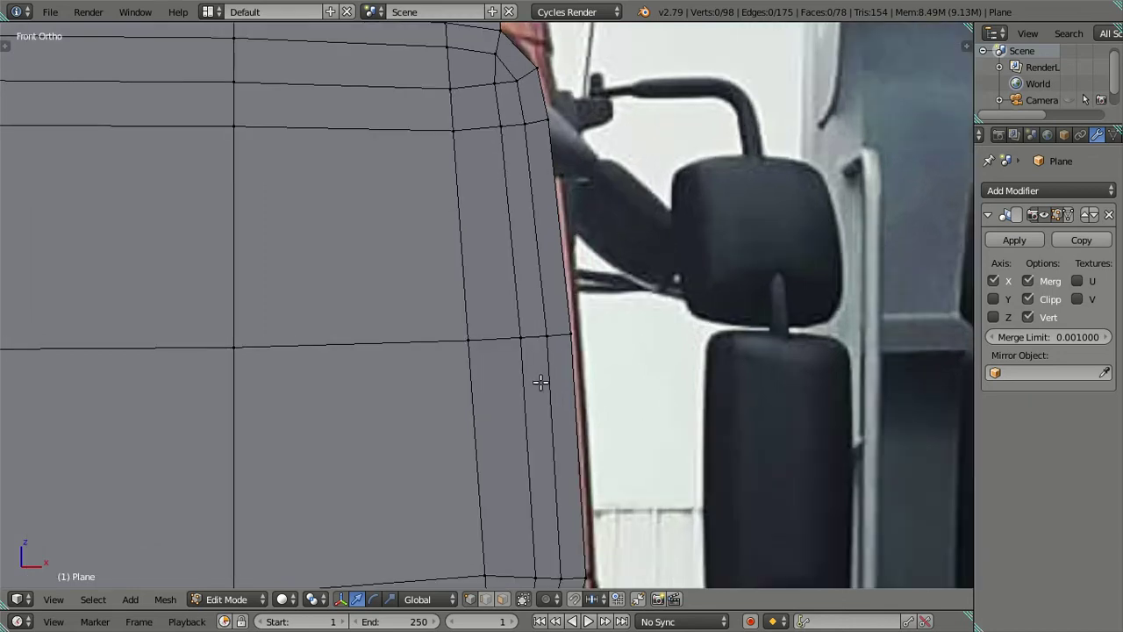
pyautogui.keyDown('shift'); pyautogui.moveTo(540, 382); pyautogui.dragTo(557, 159, button='middle'); pyautogui.keyUp('shift')
pyautogui.scroll(2, 570, 357)
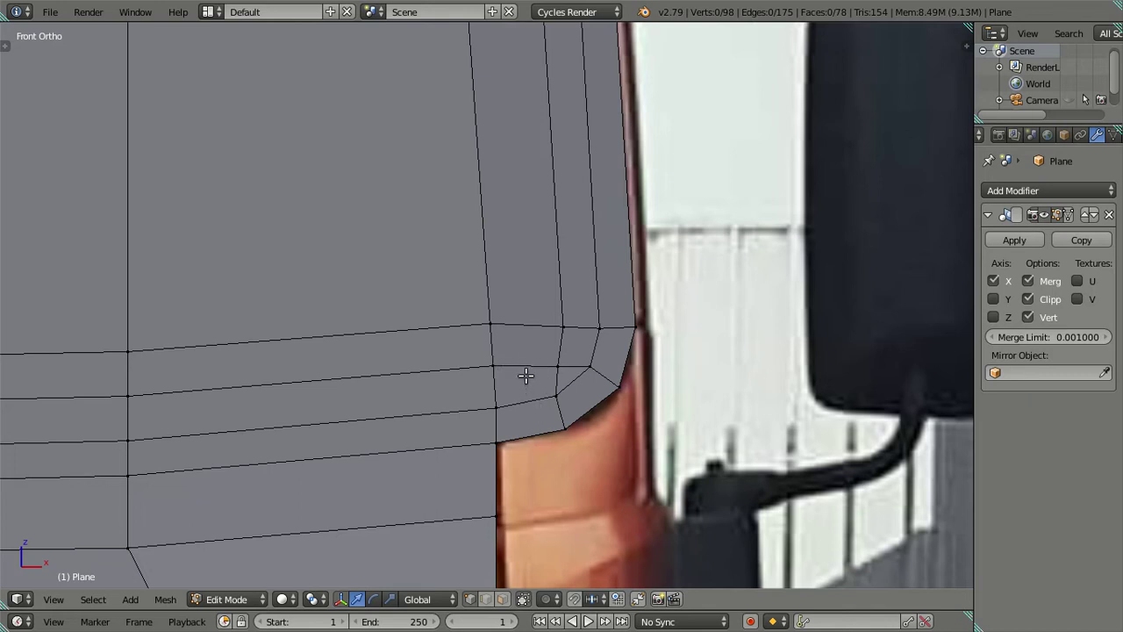
# Delete the seven corner faces where the mirror mounts meet the cab.
pyautogui.click(502, 598)
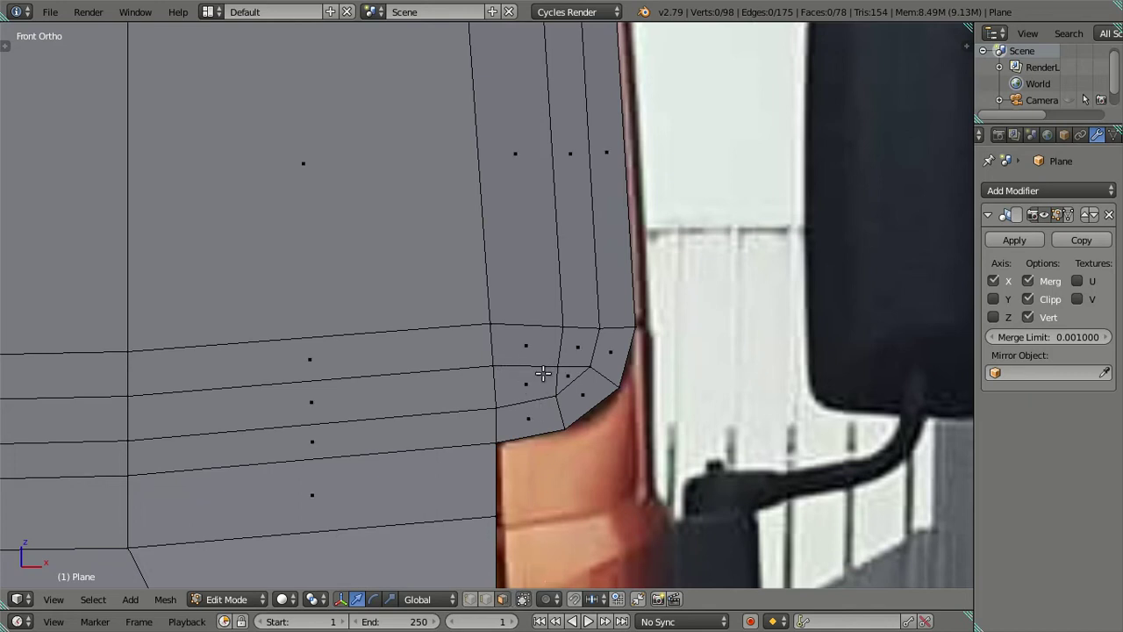
pyautogui.click(542, 373)
pyautogui.keyDown('shift'); pyautogui.click(577, 347); pyautogui.keyUp('shift')
pyautogui.keyDown('shift'); pyautogui.click(568, 375); pyautogui.keyUp('shift')
pyautogui.keyDown('shift'); pyautogui.click(610, 352); pyautogui.keyUp('shift')
pyautogui.scroll(-3, 539, 301)
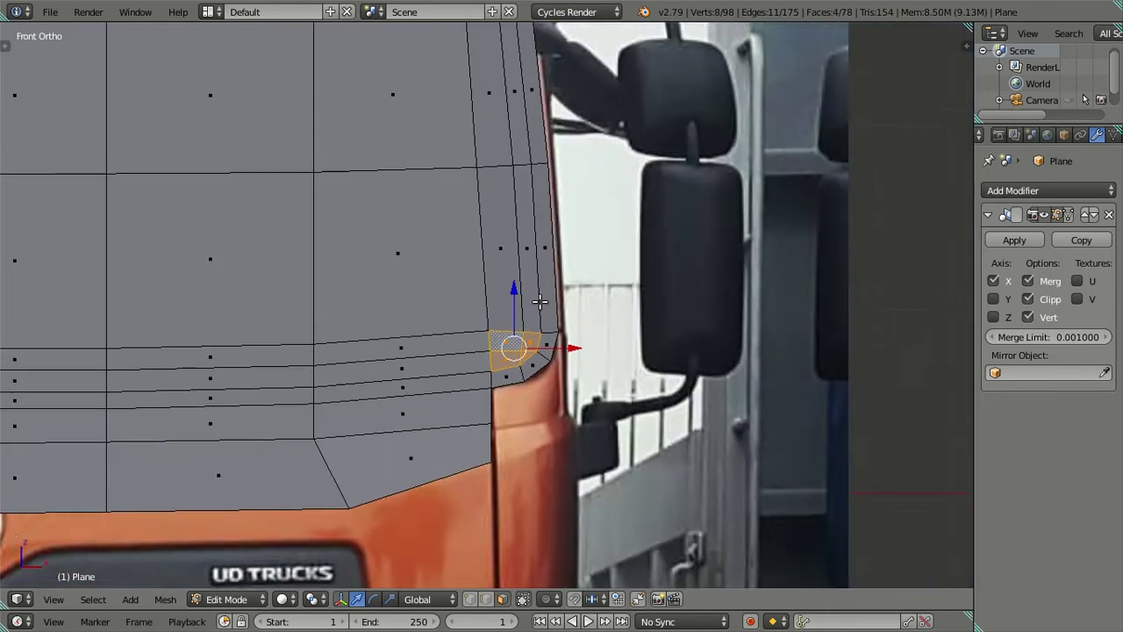
pyautogui.keyDown('shift'); pyautogui.moveTo(539, 301); pyautogui.dragTo(542, 507, button='middle'); pyautogui.keyUp('shift')
pyautogui.keyDown('shift'); pyautogui.click(506, 279); pyautogui.keyUp('shift')
pyautogui.keyDown('shift'); pyautogui.click(503, 257); pyautogui.keyUp('shift')
pyautogui.keyDown('shift'); pyautogui.click(484, 270); pyautogui.keyUp('shift')
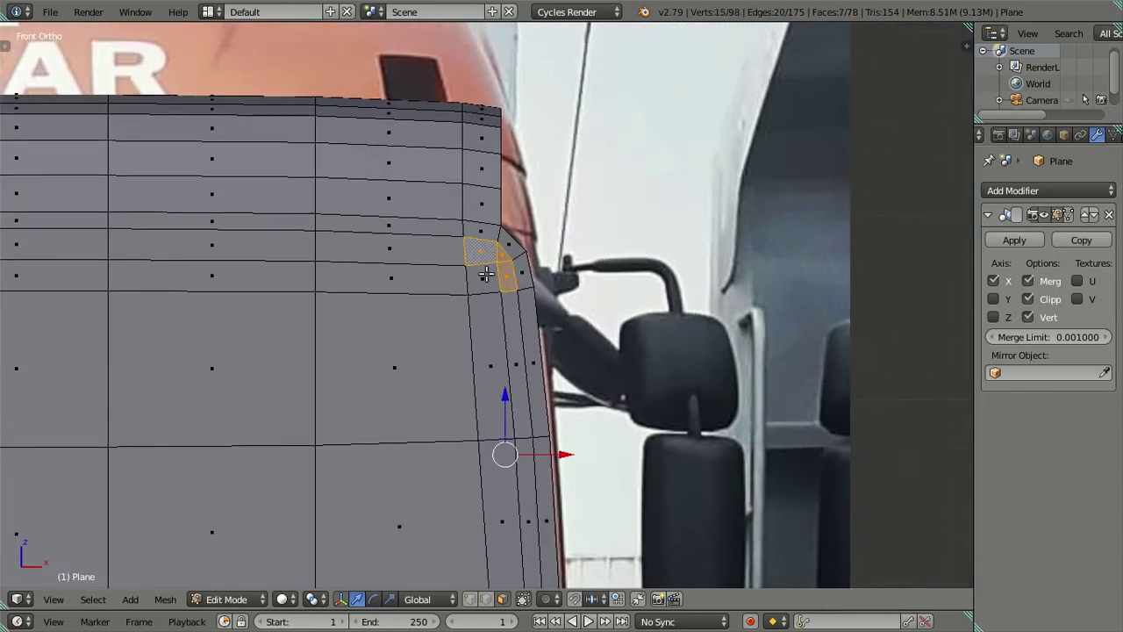
pyautogui.press('x')
pyautogui.click(600, 222)
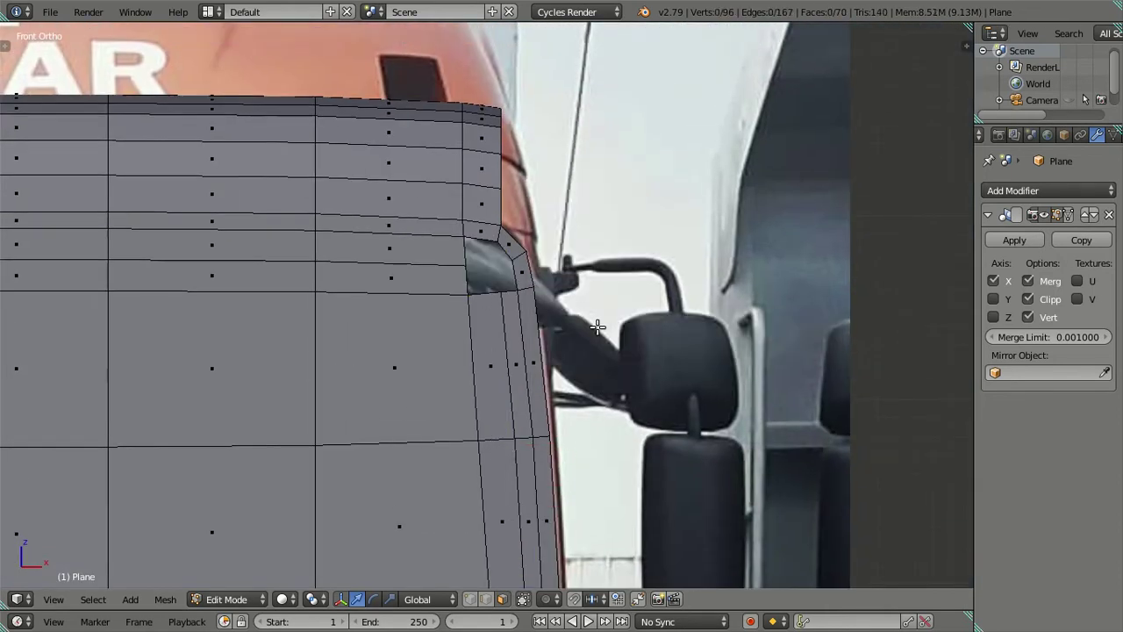
# Merge the top and bottom vertices of the short corner edge into one.
pyautogui.keyDown('shift'); pyautogui.scroll(-5, 599, 298); pyautogui.keyUp('shift')
pyautogui.scroll(2, 546, 473)
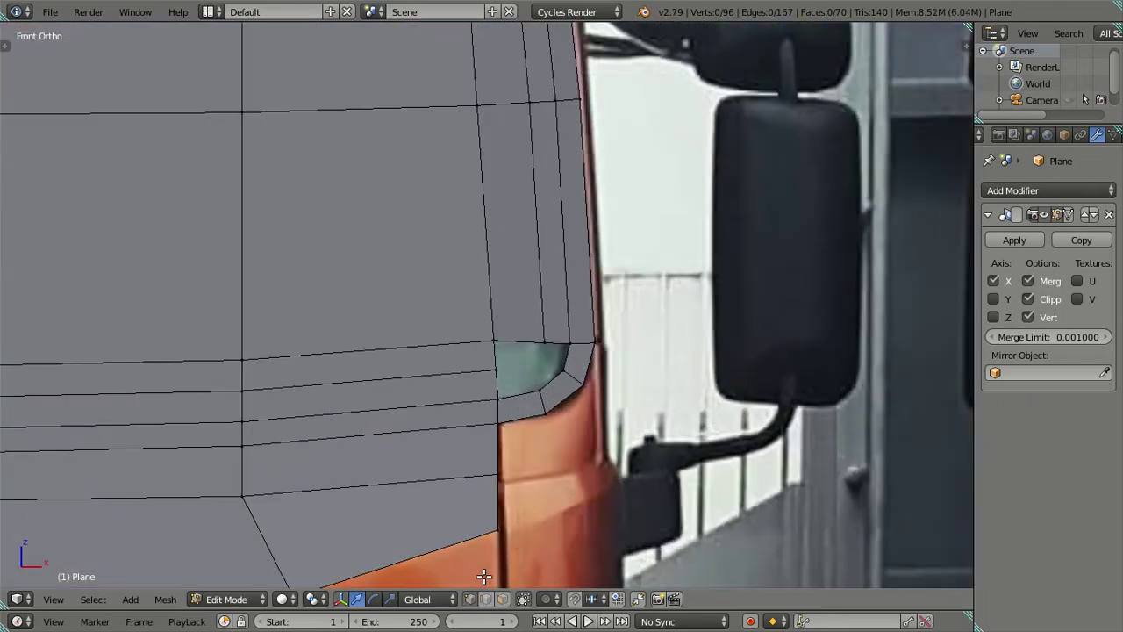
pyautogui.scroll(1, 577, 472)
pyautogui.scroll(1, 541, 351)
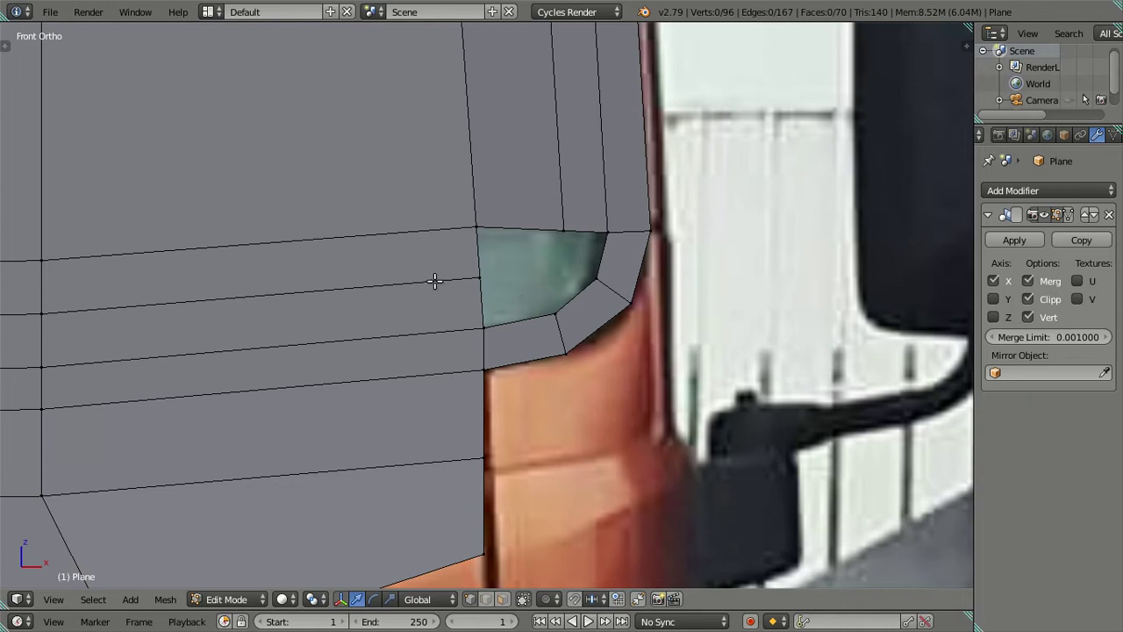
pyautogui.click(473, 227)
pyautogui.keyDown('shift'); pyautogui.click(473, 286); pyautogui.keyUp('shift')
pyautogui.hotkey('alt', 'm')
pyautogui.click(473, 286)
pyautogui.scroll(-2, 363, 306)
# Dissolve the horizontal edge loop running across the cab.
pyautogui.press('a')
pyautogui.scroll(-1, 319, 298)
pyautogui.keyDown('alt'); pyautogui.click(334, 278); pyautogui.keyUp('alt')
pyautogui.press('x')
pyautogui.press('a')
pyautogui.scroll(-2, 565, 236)
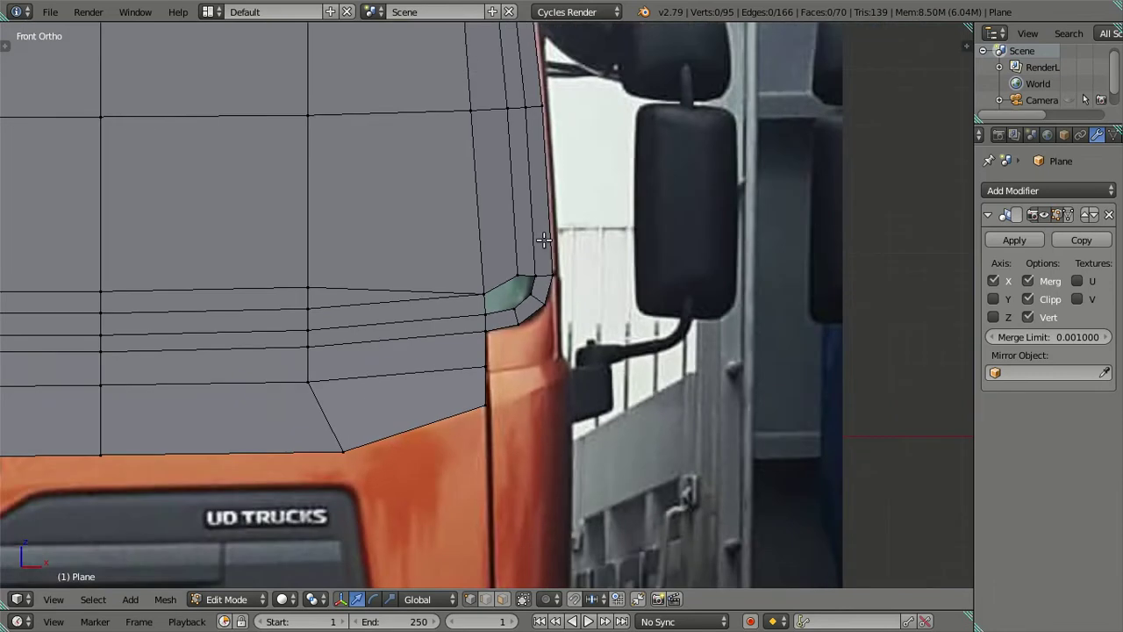
pyautogui.keyDown('shift'); pyautogui.moveTo(535, 265); pyautogui.dragTo(553, 300, button='middle'); pyautogui.keyUp('shift')
pyautogui.keyDown('alt'); pyautogui.click(618, 338); pyautogui.keyUp('alt')
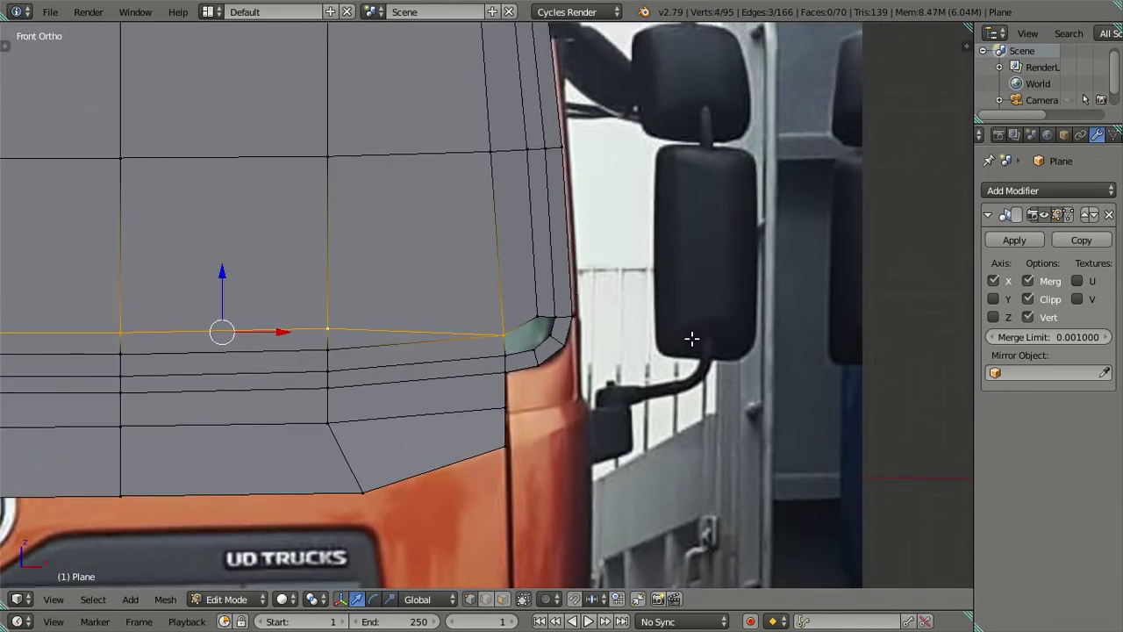
pyautogui.press('x')
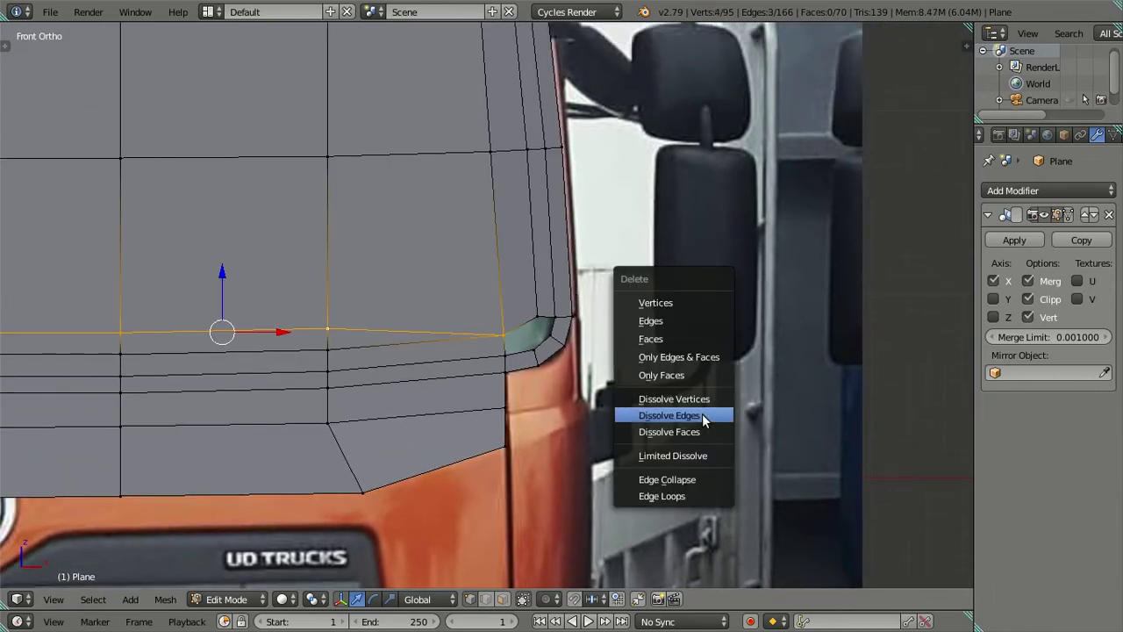
pyautogui.click(668, 415)
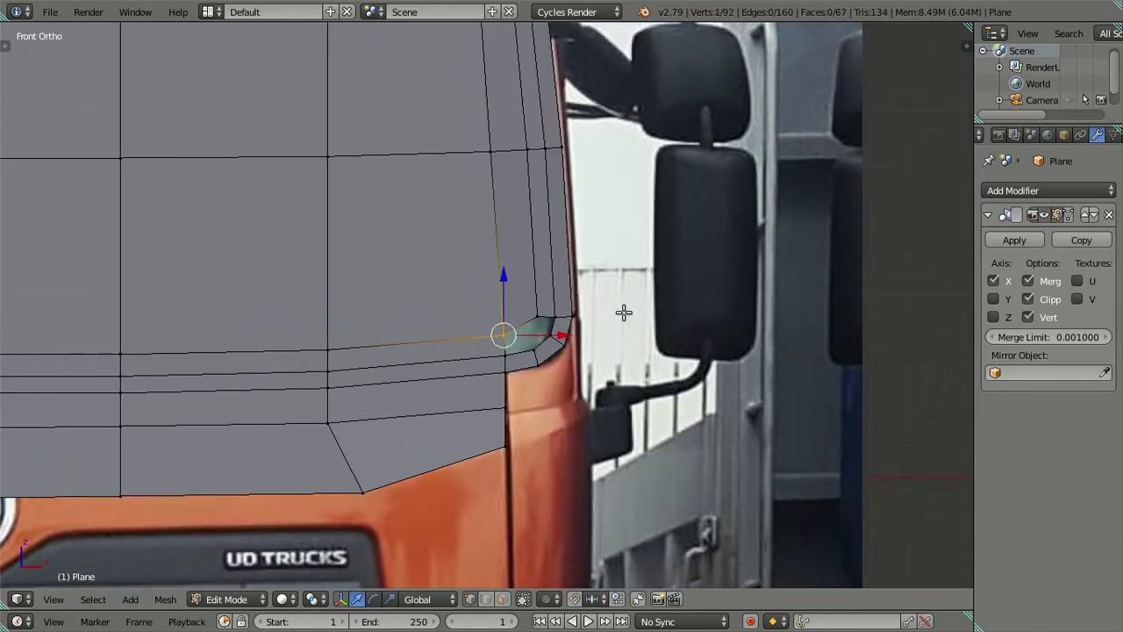
pyautogui.scroll(2, 489, 508)
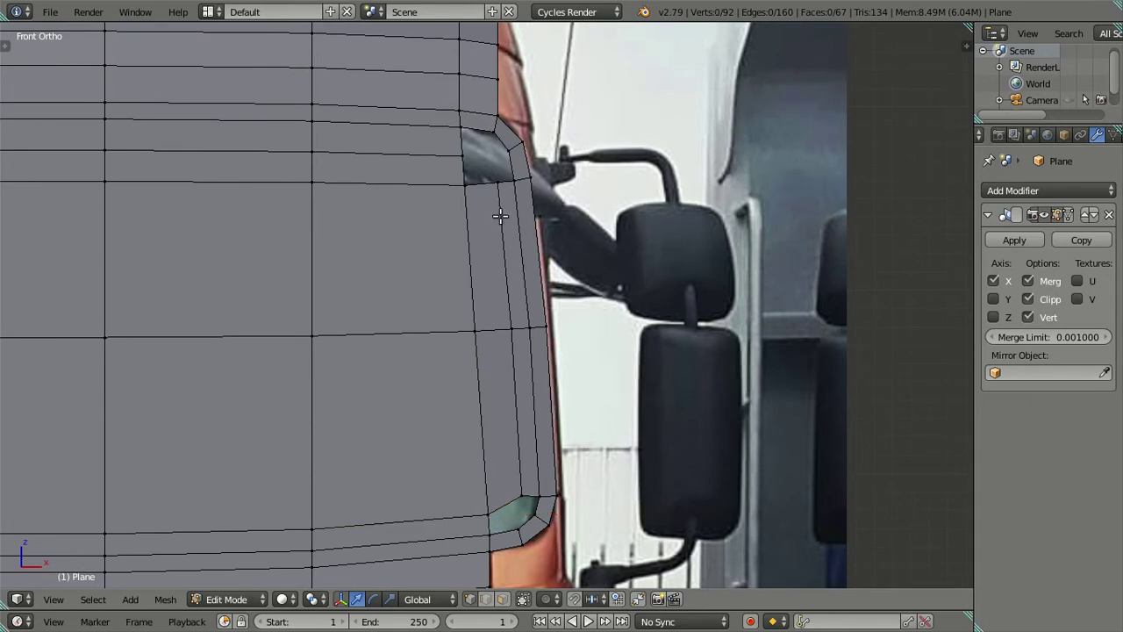
pyautogui.keyDown('shift'); pyautogui.moveTo(500, 215); pyautogui.dragTo(526, 414, button='middle'); pyautogui.keyUp('shift')
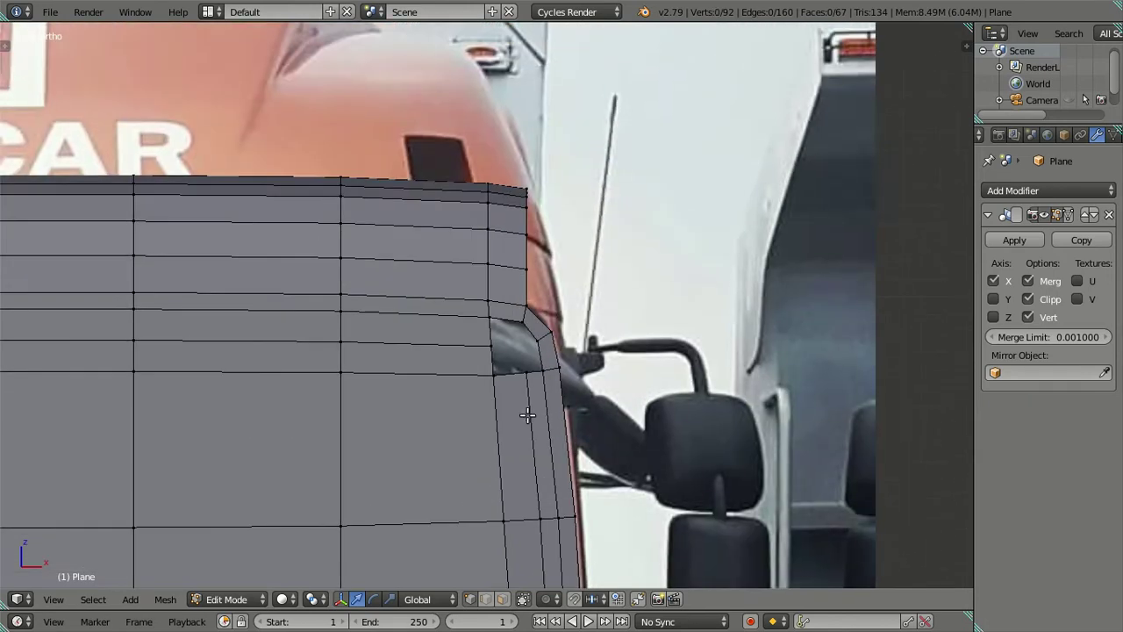
pyautogui.scroll(2, 526, 413)
# Merge the short vertical edge at the mirror-mount corner into one vertex with Alt+M At Last.
pyautogui.rightClick(499, 408)
pyautogui.hotkey('alt', 'm')
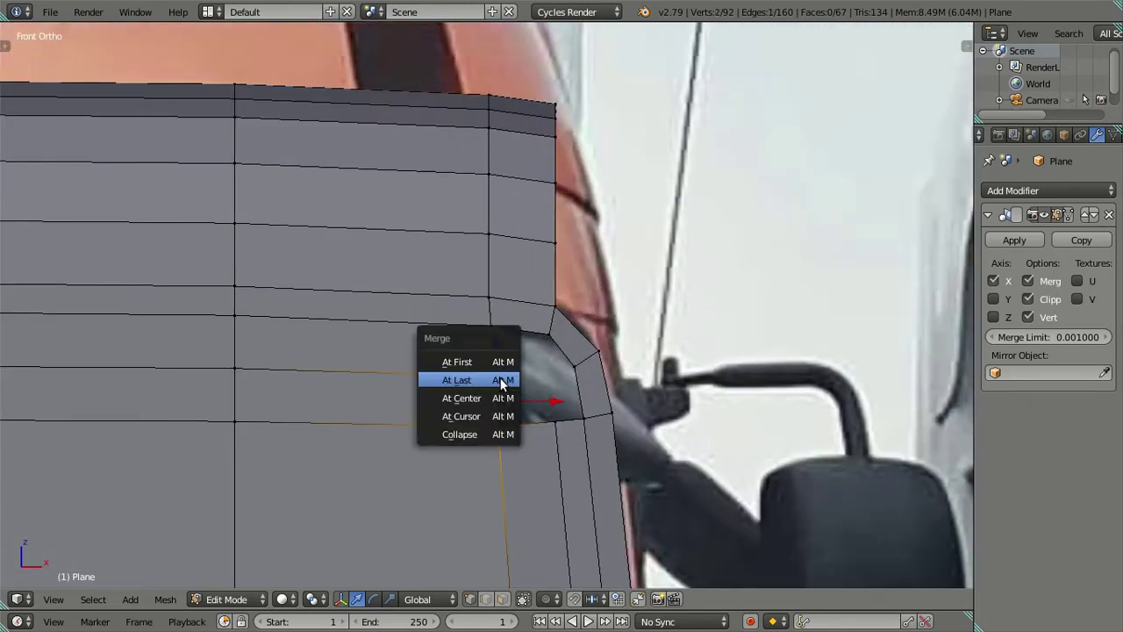
pyautogui.click(500, 379)
# Dissolve a redundant edge loop, then zoom and pan to inspect the mirror corner.
pyautogui.keyDown('alt'); pyautogui.click(346, 396); pyautogui.keyUp('alt')
pyautogui.press('x')
pyautogui.click(582, 429)
pyautogui.scroll(-3, 556, 436)
pyautogui.scroll(-1, 559, 450)
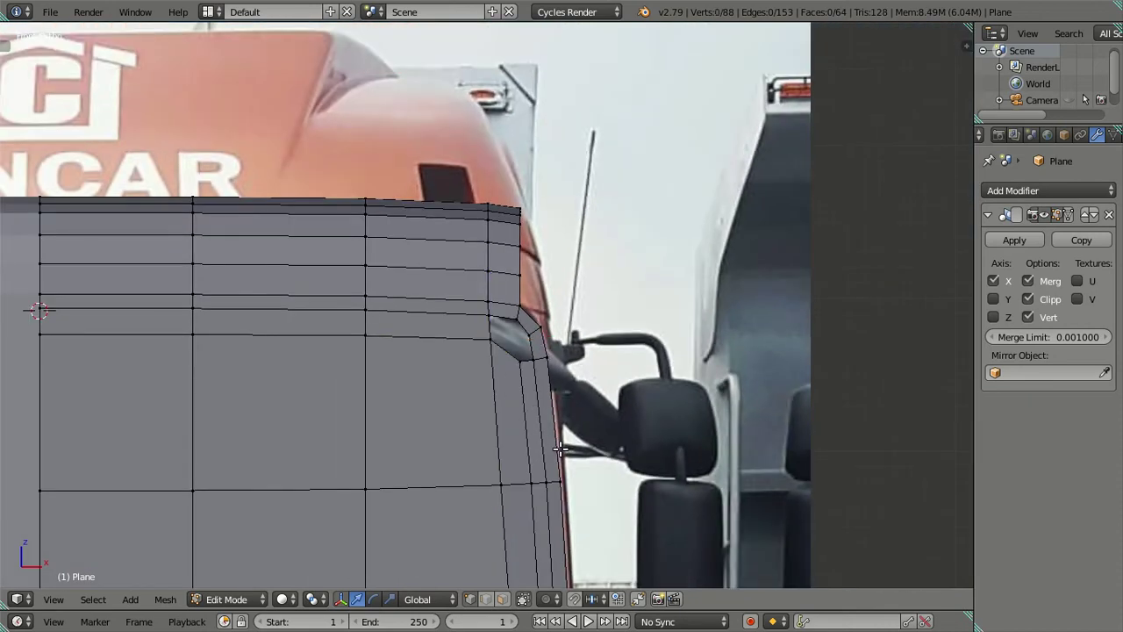
pyautogui.scroll(1, 559, 450)
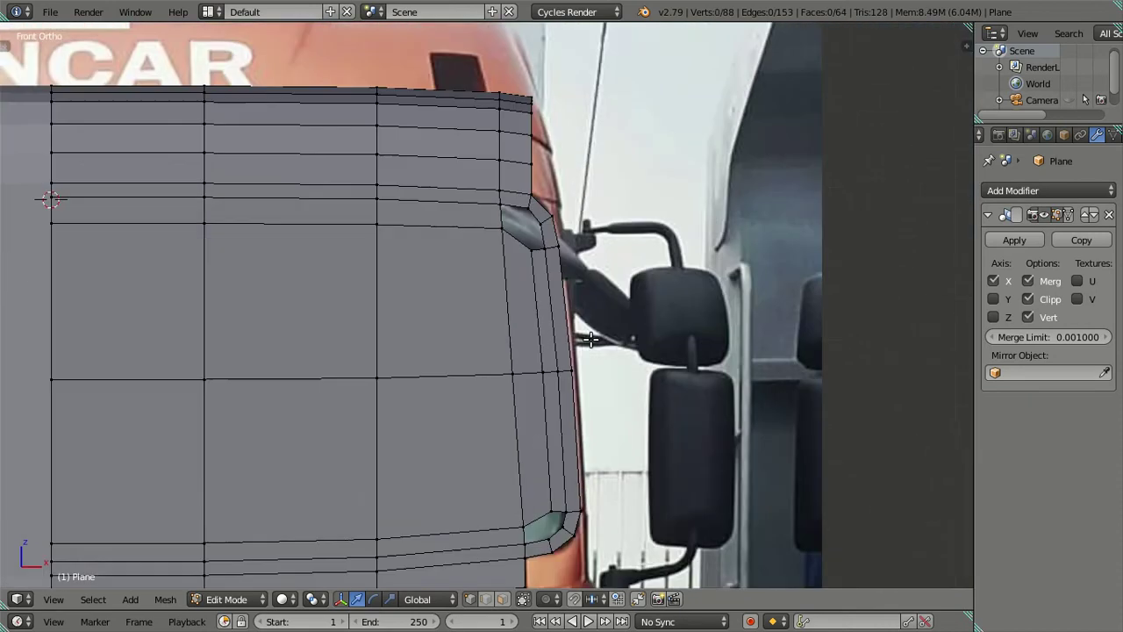
pyautogui.keyDown('shift'); pyautogui.moveTo(561, 456); pyautogui.dragTo(591, 254, button='middle'); pyautogui.keyUp('shift')
pyautogui.scroll(1, 591, 253)
pyautogui.scroll(4, 585, 296)
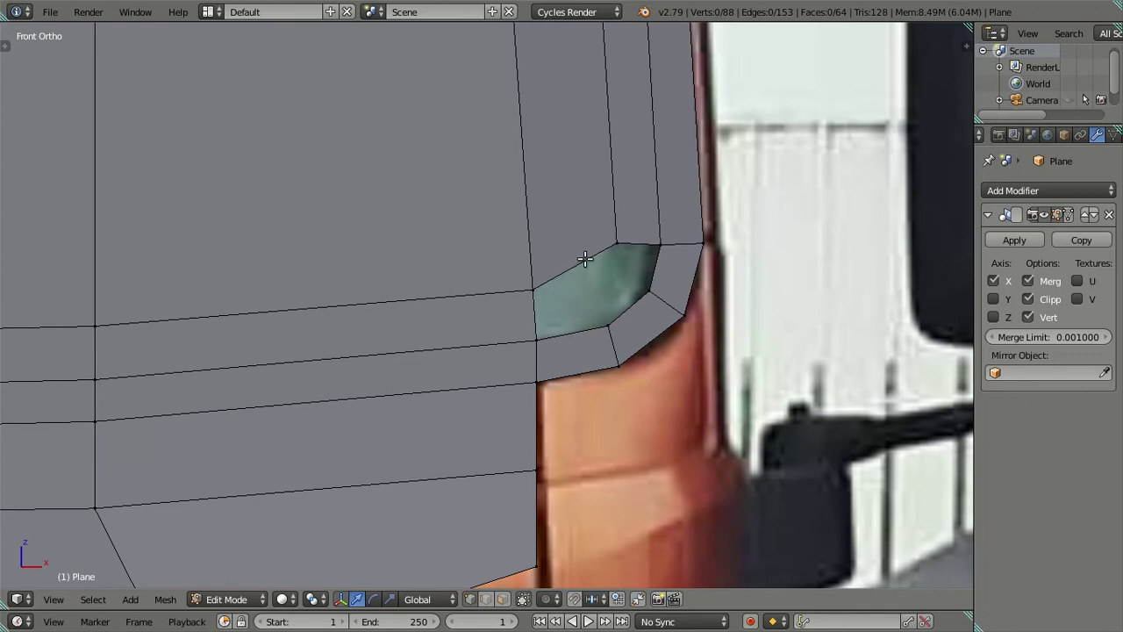
pyautogui.scroll(-3, 585, 258)
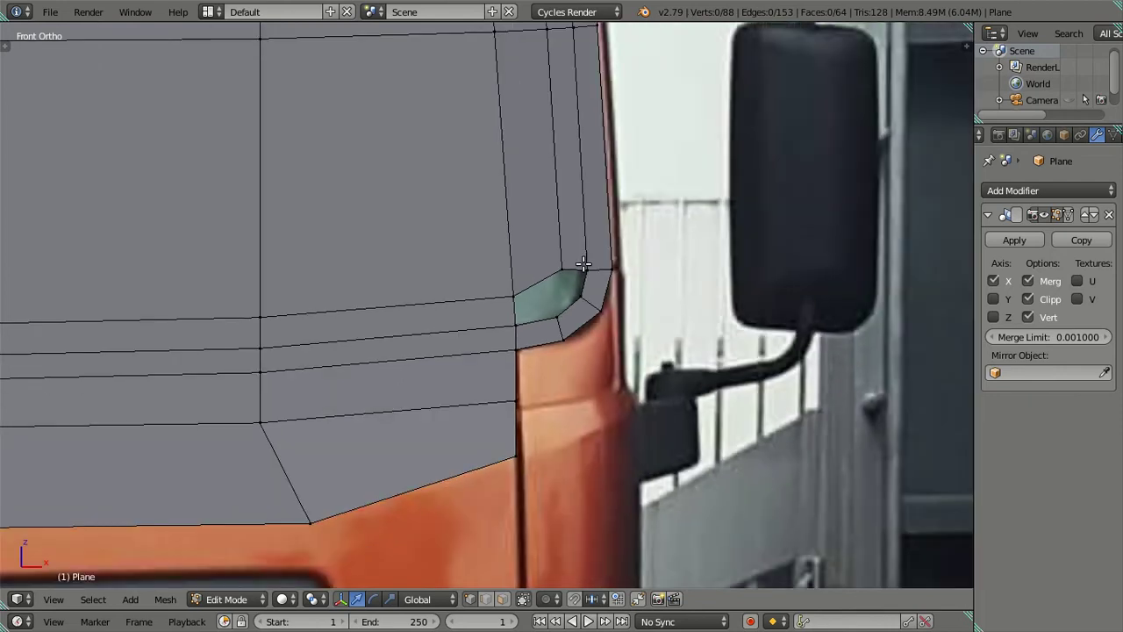
pyautogui.scroll(-3, 574, 298)
pyautogui.scroll(-2, 560, 304)
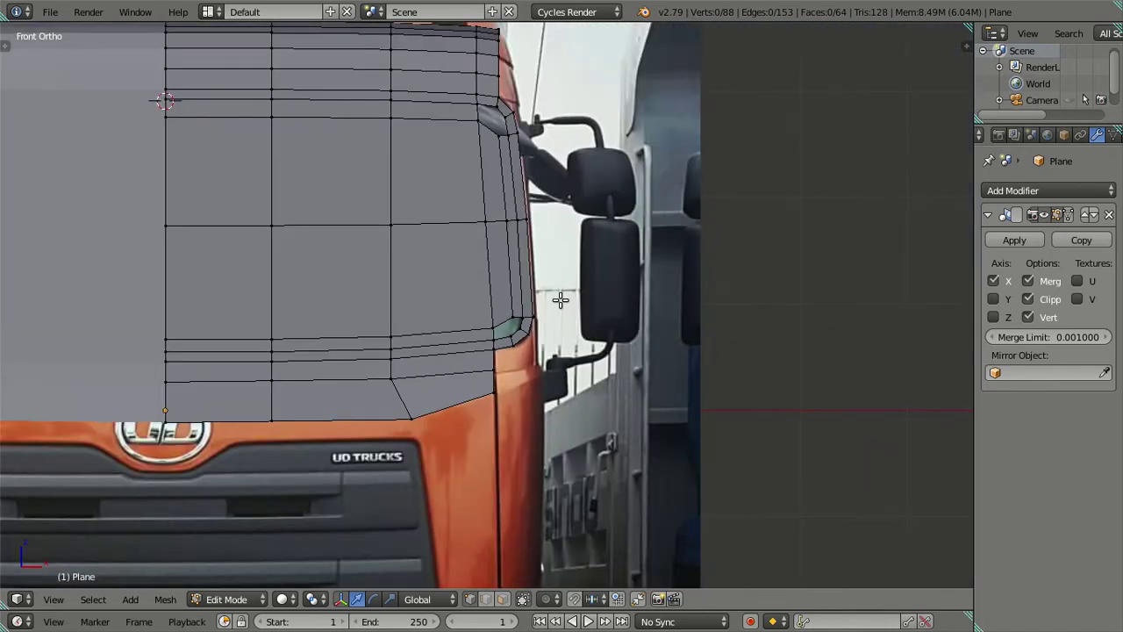
pyautogui.scroll(1, 561, 300)
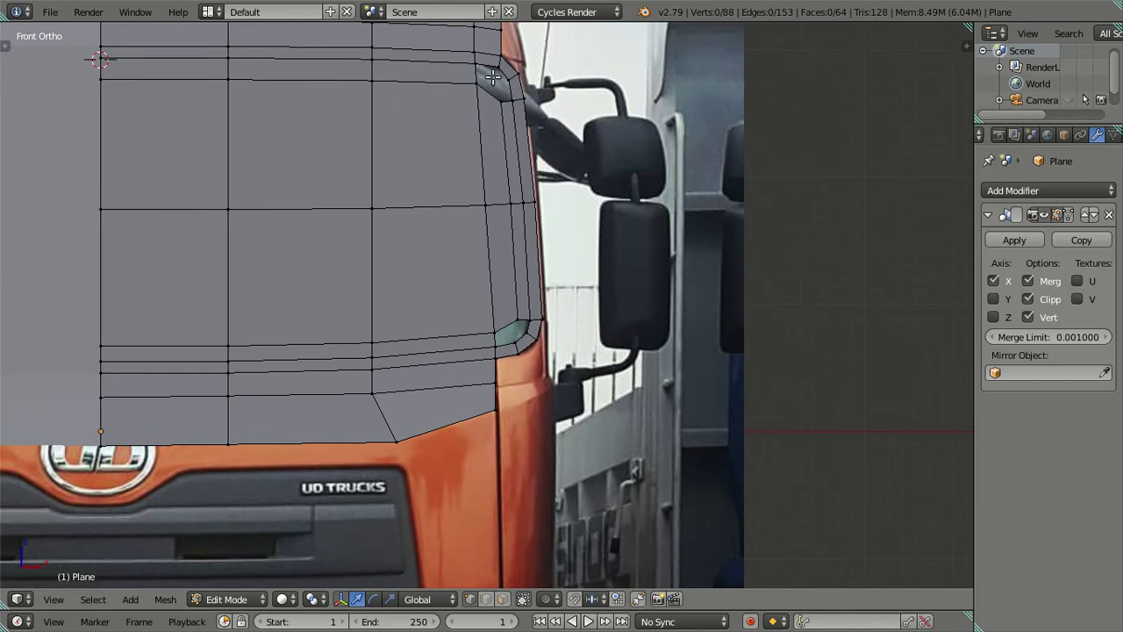
pyautogui.scroll(2, 496, 155)
pyautogui.scroll(2, 496, 155)
pyautogui.scroll(2, 519, 264)
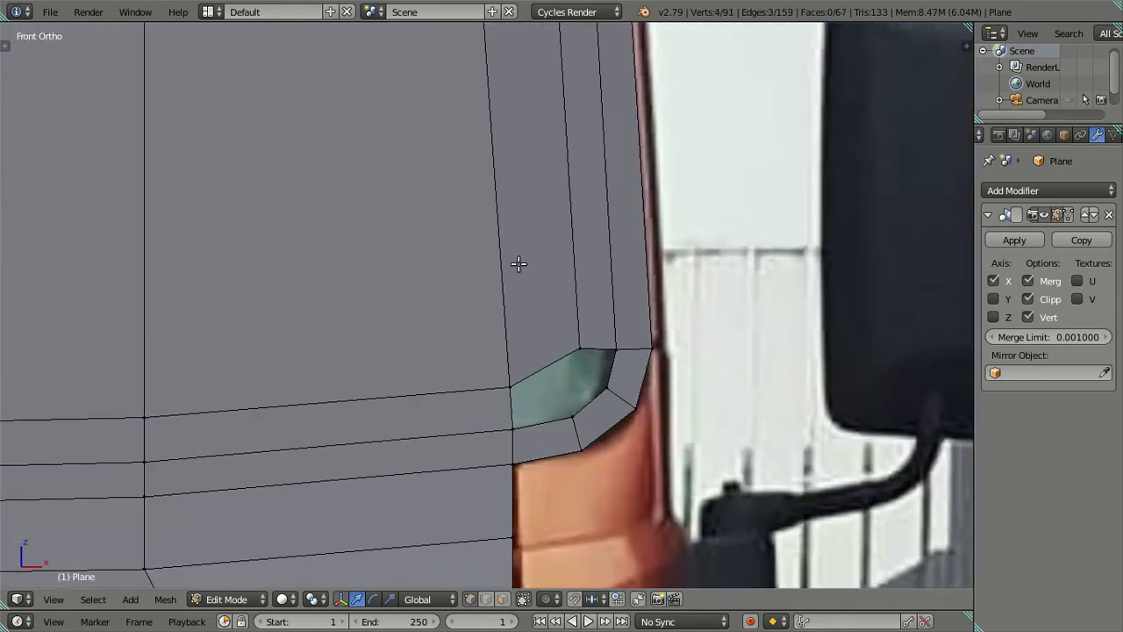
# Step back through the recent corner edits until the filled corner faces return.
pyautogui.hotkey('ctrl', 'r')
pyautogui.click(518, 264)
pyautogui.rightClick(518, 264)
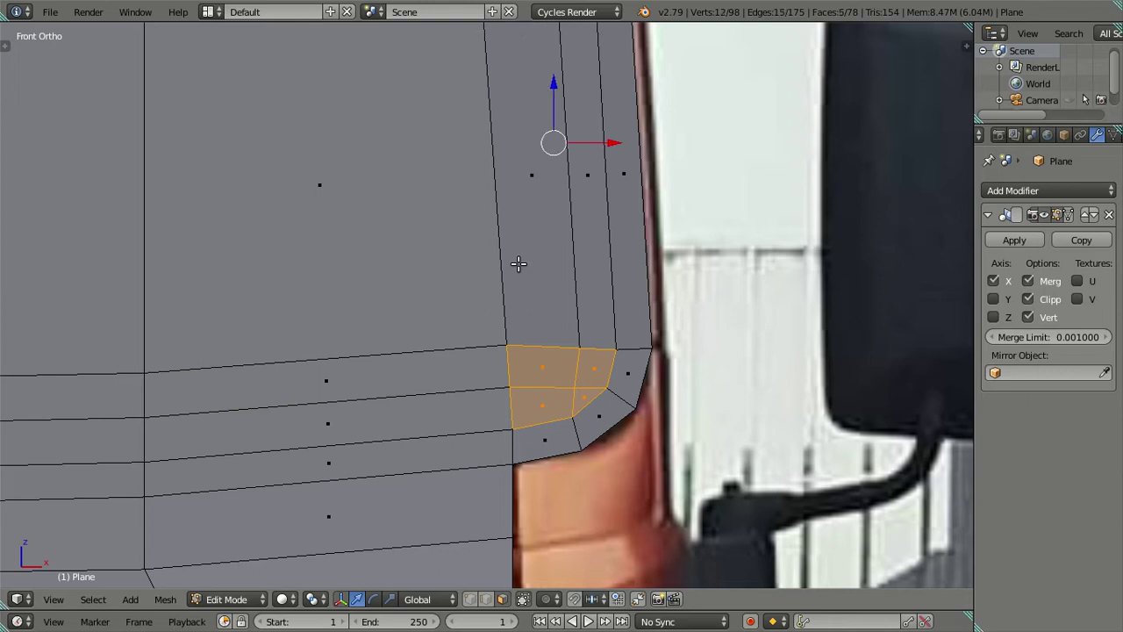
pyautogui.press('a')
pyautogui.scroll(-2, 518, 263)
pyautogui.scroll(1, 527, 301)
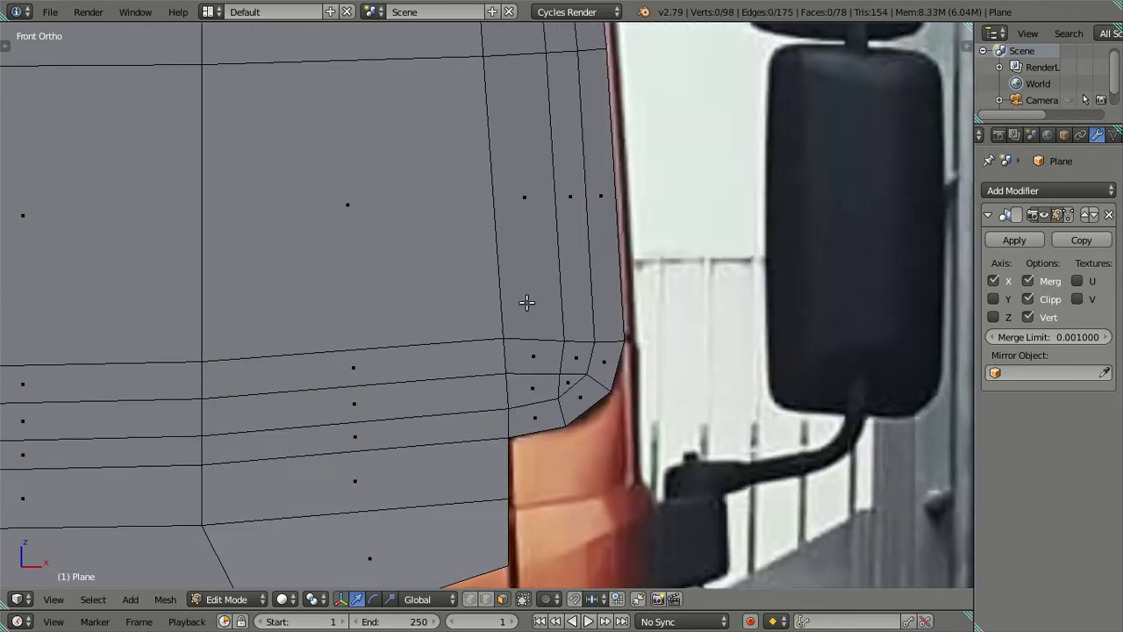
pyautogui.scroll(1, 527, 301)
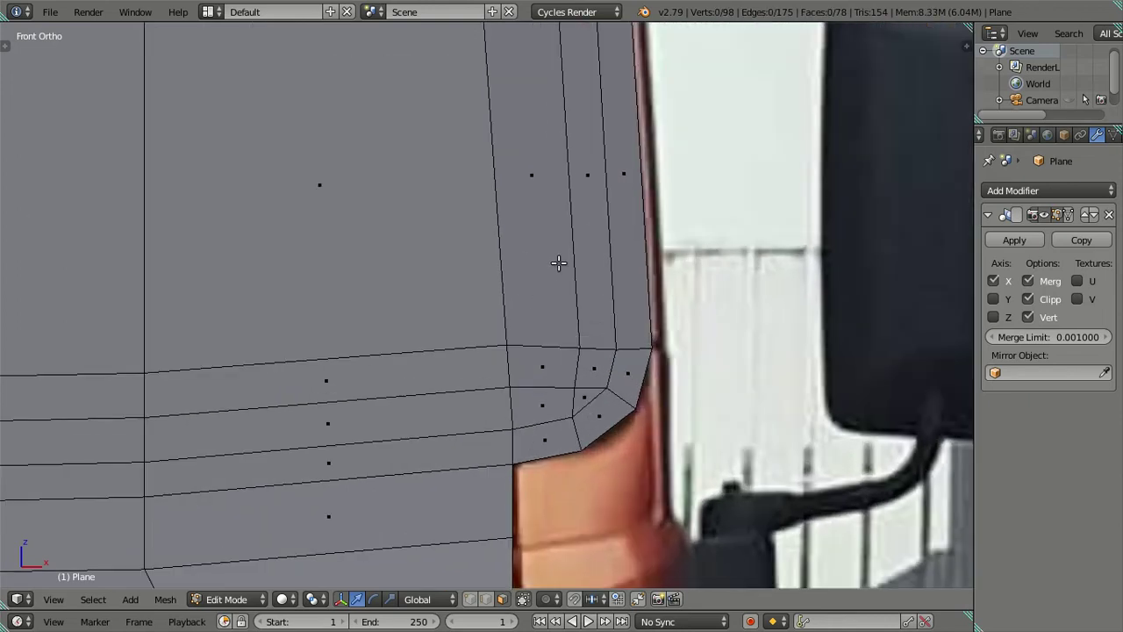
# Pan and zoom over the lower and upper mirror corners, then orbit the mesh to an angle.
pyautogui.keyDown('shift'); pyautogui.moveTo(567, 233); pyautogui.dragTo(546, 304, button='middle'); pyautogui.keyUp('shift')
pyautogui.scroll(-2, 485, 546)
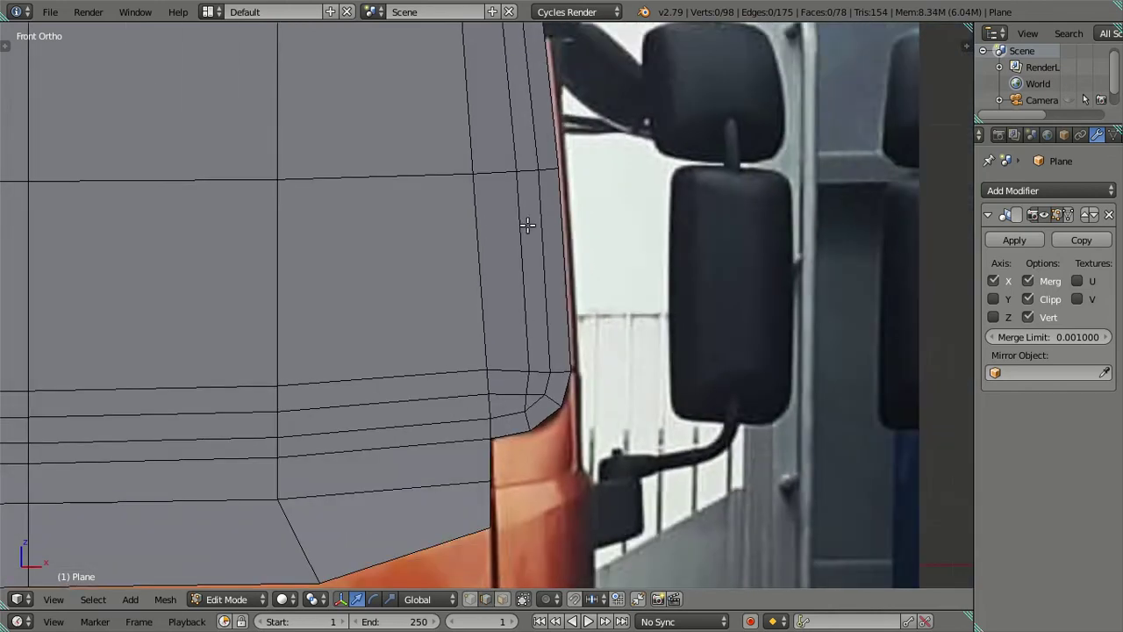
pyautogui.scroll(-2, 479, 413)
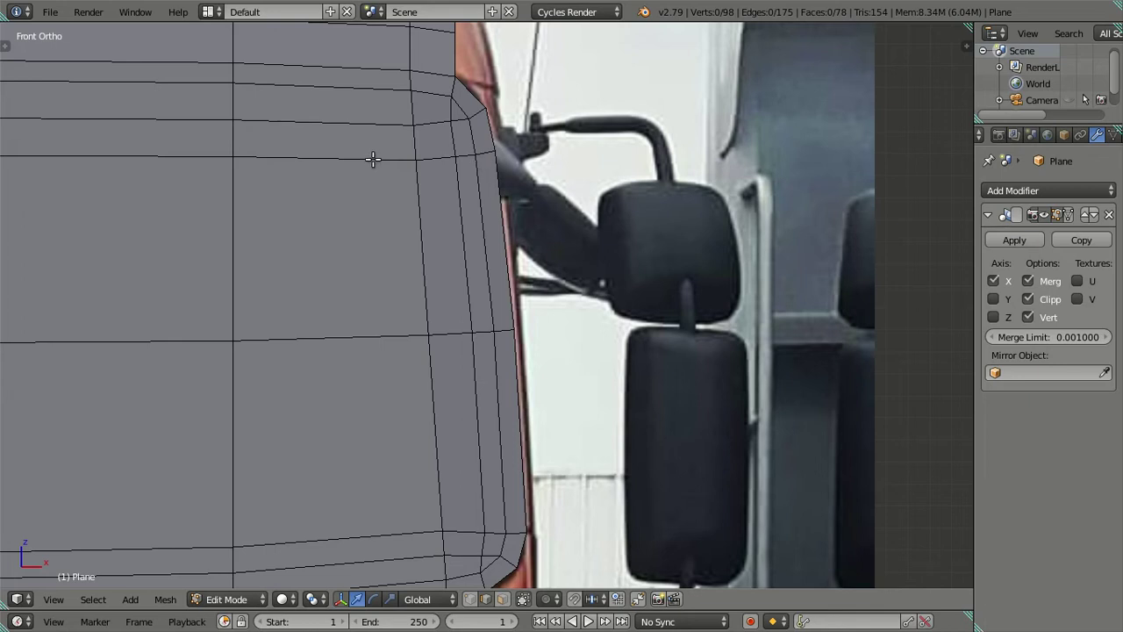
pyautogui.keyDown('shift'); pyautogui.moveTo(440, 127); pyautogui.dragTo(419, 220, button='middle'); pyautogui.keyUp('shift')
pyautogui.scroll(2, 419, 213)
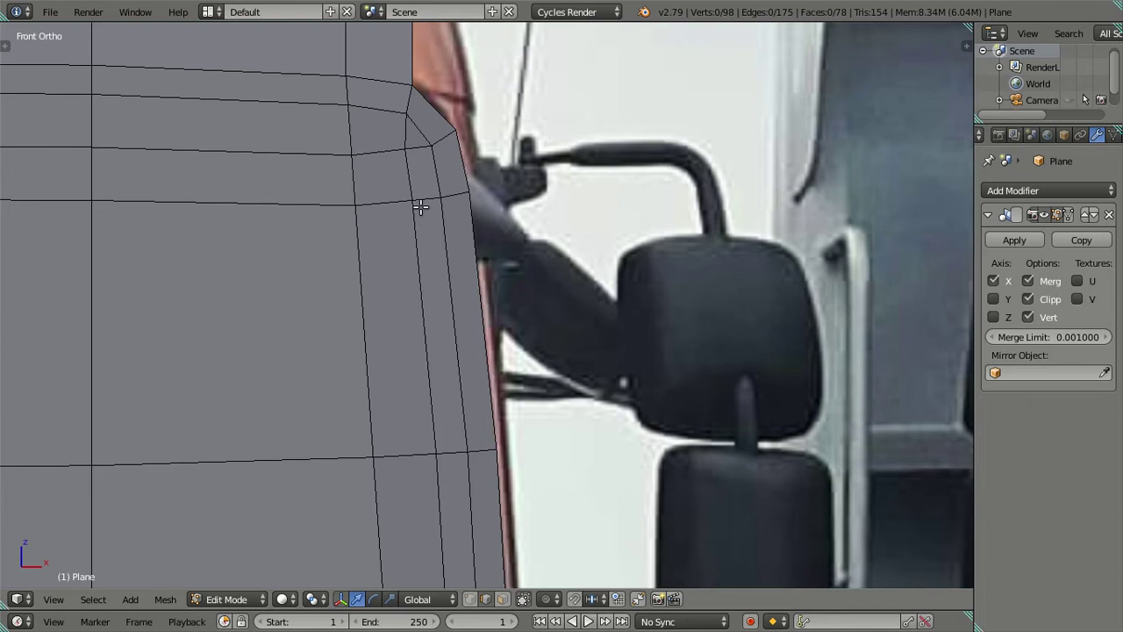
pyautogui.scroll(-2, 420, 206)
pyautogui.moveTo(649, 313)
pyautogui.mouseDown(button='middle')
pyautogui.moveTo(574, 329)
pyautogui.moveTo(608, 286)
pyautogui.moveTo(665, 279)
pyautogui.moveTo(548, 348)
pyautogui.mouseUp(button='middle')
# Select three vertices down the side rim and slide them along the depth axis.
pyautogui.press('Tab')
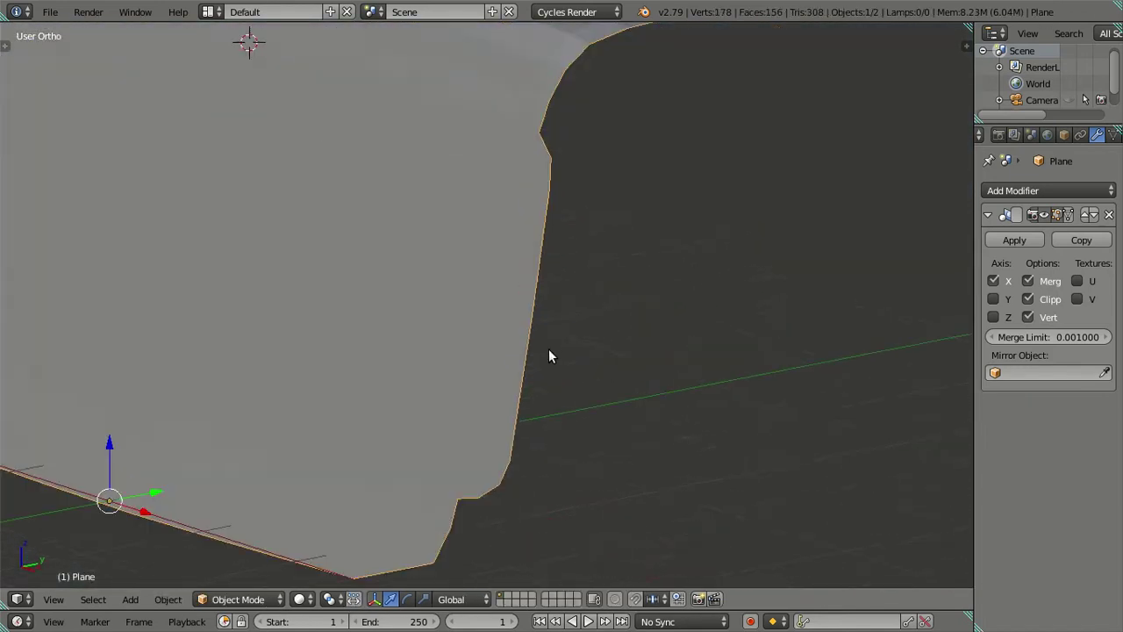
pyautogui.press('Tab')
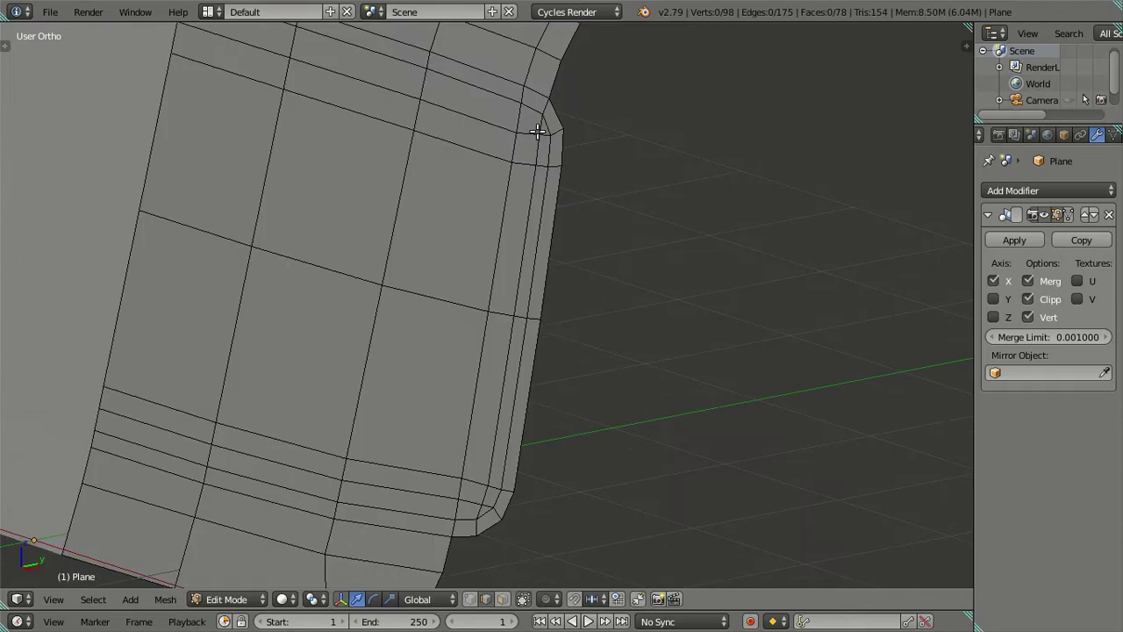
pyautogui.rightClick(538, 145)
pyautogui.keyDown('ctrl'); pyautogui.rightClick(506, 406); pyautogui.keyUp('ctrl')
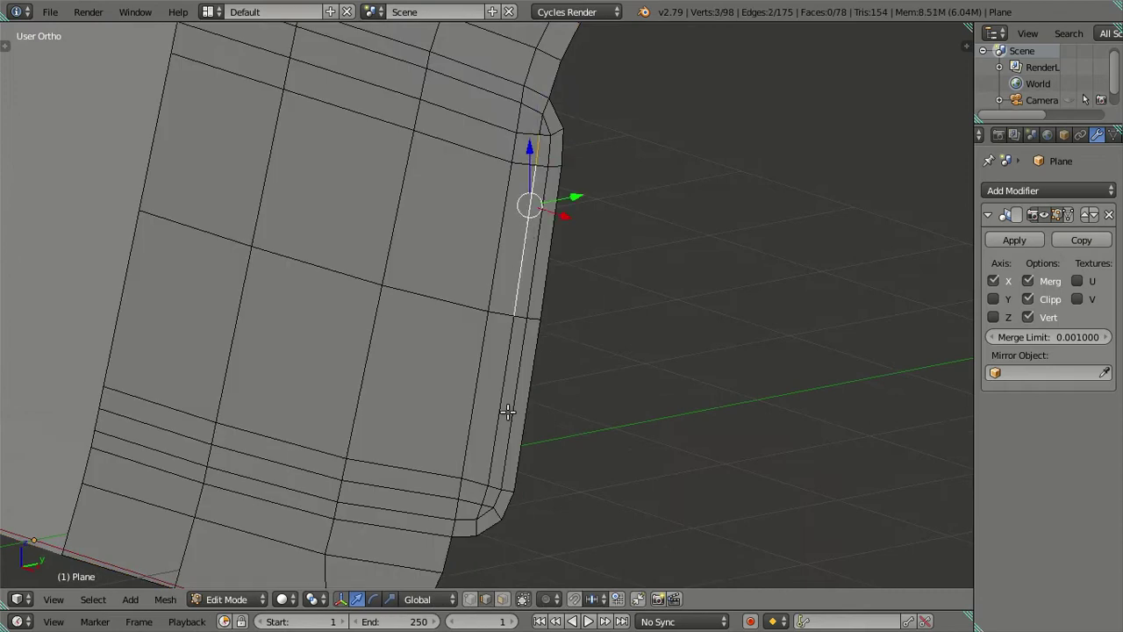
pyautogui.keyDown('ctrl'); pyautogui.rightClick(480, 497); pyautogui.keyUp('ctrl')
pyautogui.moveTo(480, 497)
pyautogui.mouseDown(button='middle')
pyautogui.moveTo(536, 442)
pyautogui.moveTo(496, 469)
pyautogui.moveTo(466, 457)
pyautogui.moveTo(454, 417)
pyautogui.mouseUp(button='middle')
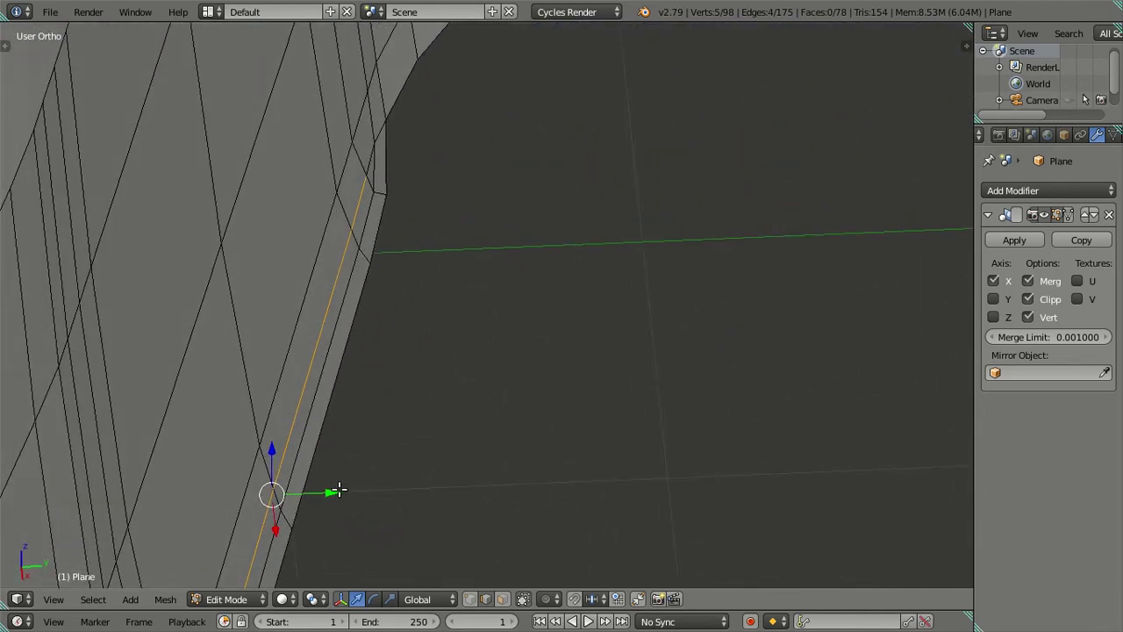
pyautogui.moveTo(338, 490); pyautogui.dragTo(328, 486)
# Deselect everything, return to Object Mode and orbit to view the whole cab from above.
pyautogui.press('a')
pyautogui.moveTo(329, 486)
pyautogui.mouseDown(button='middle')
pyautogui.moveTo(371, 447)
pyautogui.moveTo(588, 404)
pyautogui.moveTo(617, 380)
pyautogui.mouseUp(button='middle')
pyautogui.press('Tab')
pyautogui.press('a')
pyautogui.moveTo(727, 431); pyautogui.dragTo(691, 273, button='middle')
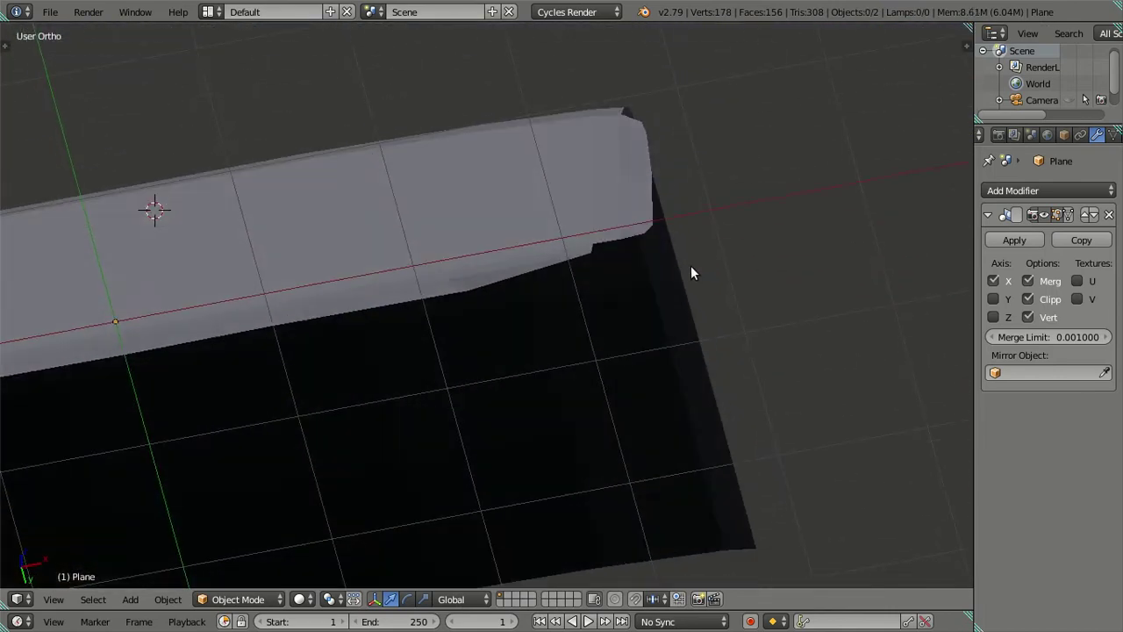
# Add a Catmull-Clark Subdivision Surface modifier (view 1, render 2) to the cab and inspect it from below.
pyautogui.scroll(2, 702, 245)
pyautogui.press('Tab')
pyautogui.press('Tab')
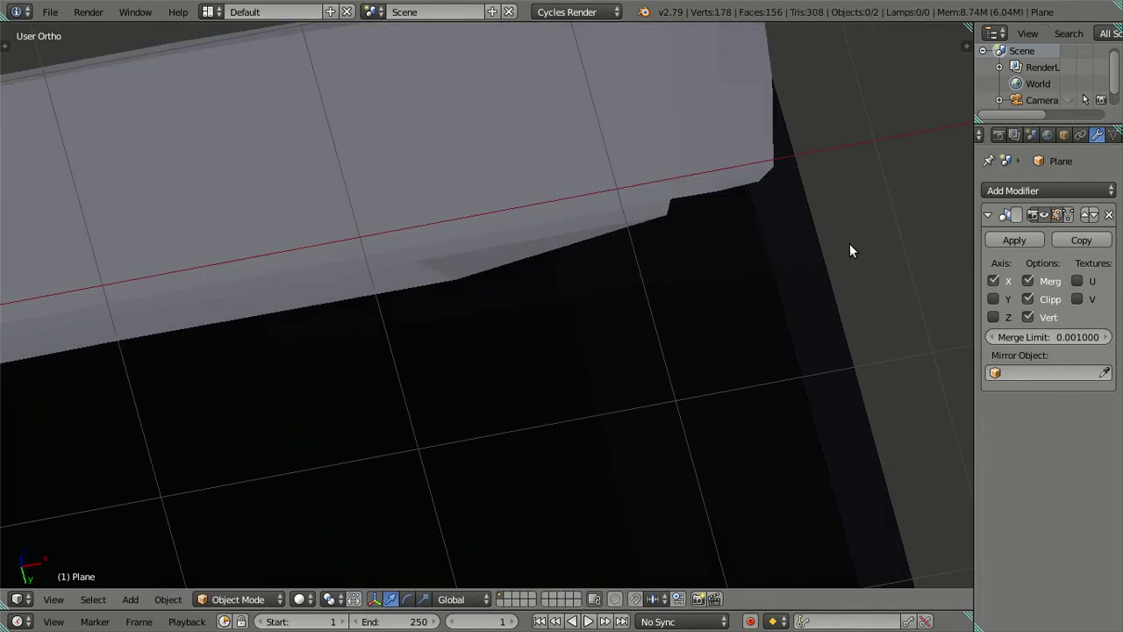
pyautogui.click(1018, 191)
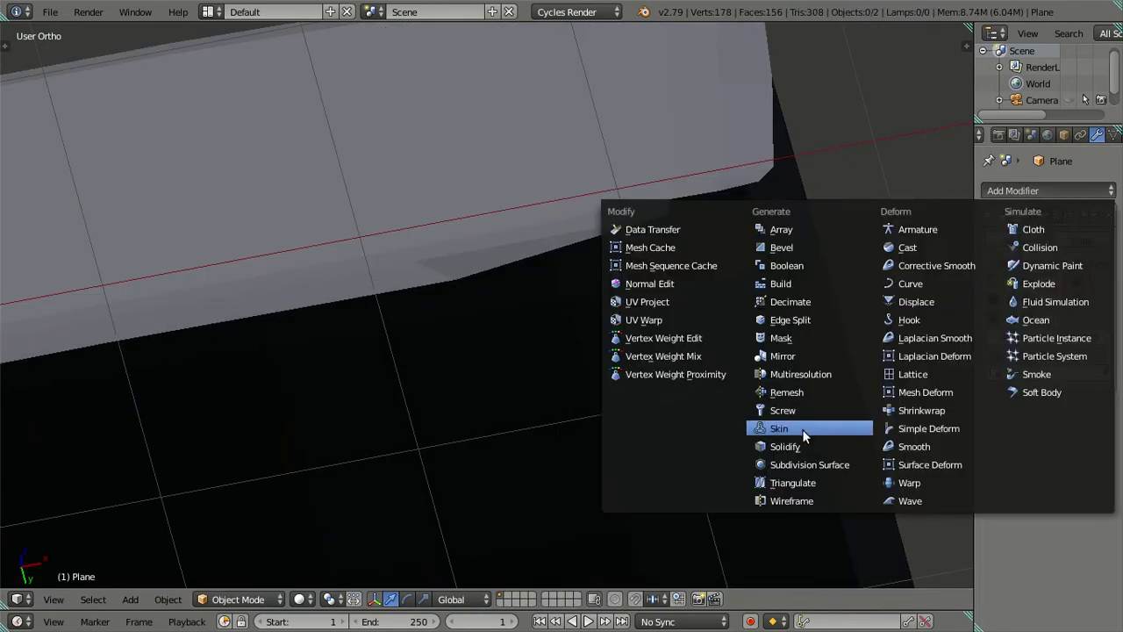
pyautogui.click(808, 464)
pyautogui.scroll(2, 701, 381)
pyautogui.scroll(2, 623, 375)
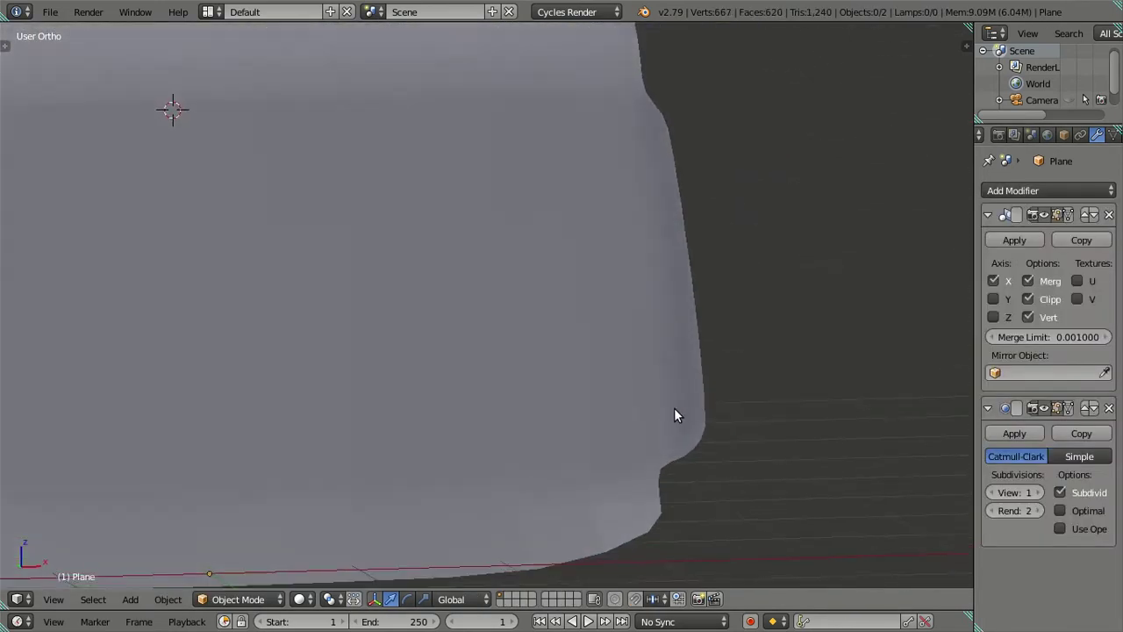
pyautogui.scroll(2, 671, 411)
pyautogui.moveTo(663, 460)
pyautogui.mouseDown(button='middle')
pyautogui.moveTo(624, 454)
pyautogui.moveTo(622, 426)
pyautogui.moveTo(667, 427)
pyautogui.moveTo(610, 376)
pyautogui.moveTo(529, 339)
pyautogui.moveTo(433, 356)
pyautogui.moveTo(456, 318)
pyautogui.moveTo(525, 399)
pyautogui.moveTo(557, 381)
pyautogui.moveTo(607, 281)
pyautogui.moveTo(433, 350)
pyautogui.moveTo(396, 343)
pyautogui.moveTo(447, 400)
pyautogui.mouseUp(button='middle')
# In Edit Mode, select a run of edges along the cab's lower side rim.
pyautogui.press('Tab')
pyautogui.scroll(1, 448, 400)
pyautogui.scroll(1, 464, 406)
pyautogui.scroll(2, 518, 441)
pyautogui.rightClick(552, 340)
pyautogui.keyDown('shift'); pyautogui.rightClick(546, 413); pyautogui.keyUp('shift')
pyautogui.moveTo(546, 413)
pyautogui.mouseDown(button='middle')
pyautogui.moveTo(536, 476)
pyautogui.moveTo(534, 354)
pyautogui.moveTo(512, 394)
pyautogui.mouseUp(button='middle')
pyautogui.keyDown('shift'); pyautogui.rightClick(512, 393); pyautogui.keyUp('shift')
pyautogui.keyDown('shift'); pyautogui.rightClick(498, 430); pyautogui.keyUp('shift')
pyautogui.keyDown('shift'); pyautogui.rightClick(489, 430); pyautogui.keyUp('shift')
pyautogui.moveTo(489, 430)
pyautogui.mouseDown(button='middle')
pyautogui.moveTo(484, 409)
pyautogui.moveTo(473, 444)
pyautogui.moveTo(491, 411)
pyautogui.moveTo(462, 430)
pyautogui.mouseUp(button='middle')
pyautogui.keyDown('shift'); pyautogui.rightClick(474, 445); pyautogui.keyUp('shift')
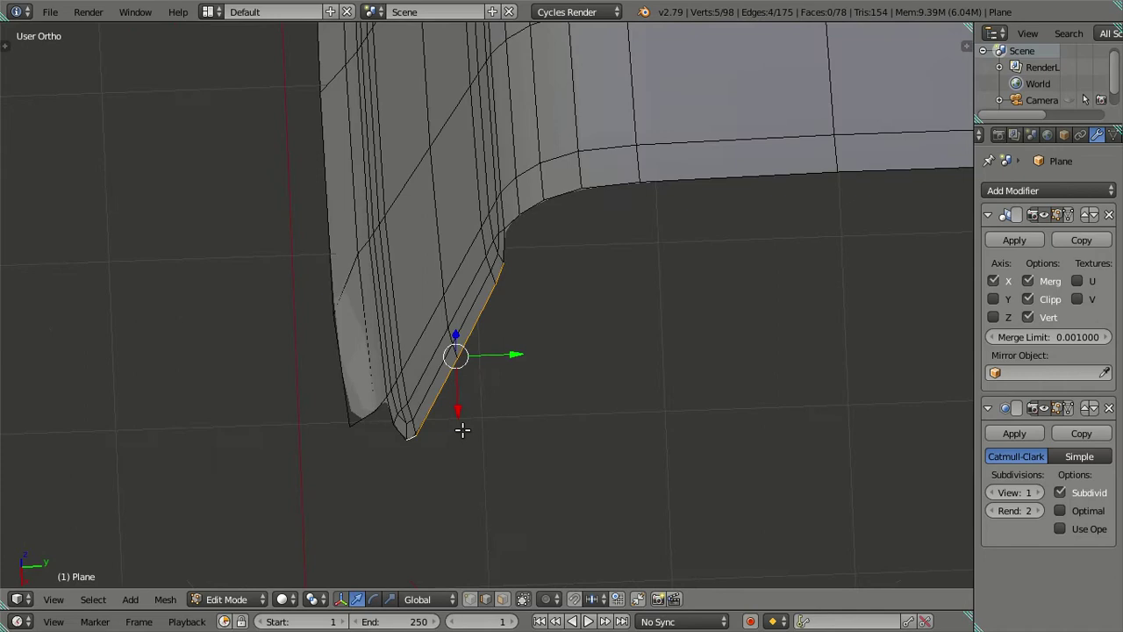
# Shift the rim edges sideways along Y, then add neighbouring lower rim edges and slide them further.
pyautogui.moveTo(514, 352); pyautogui.dragTo(514, 347)
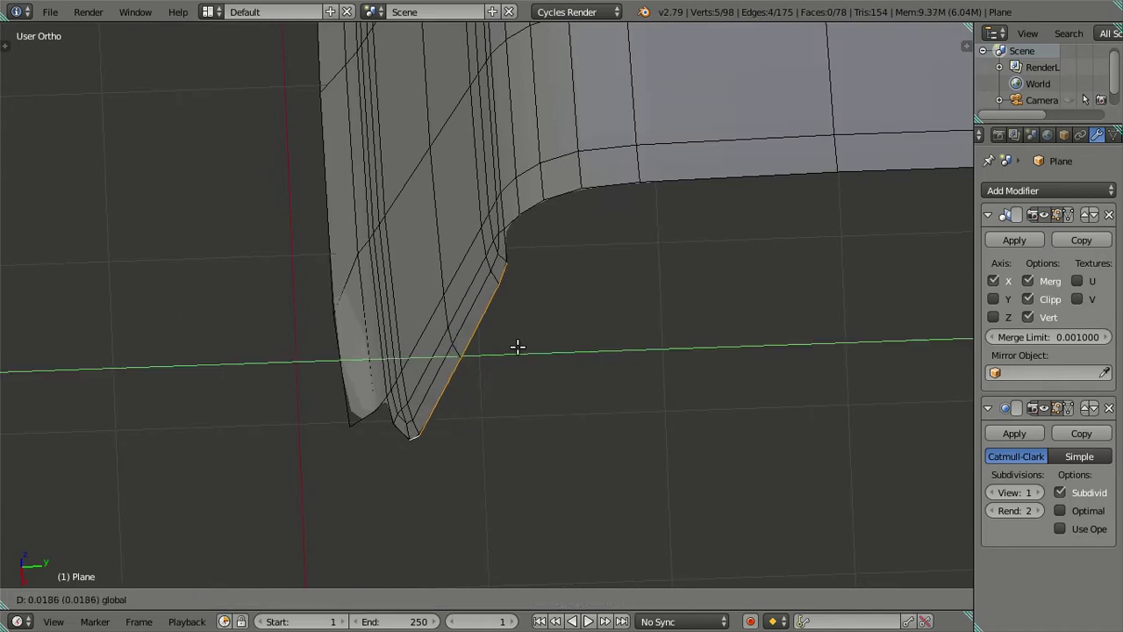
pyautogui.moveTo(514, 348); pyautogui.dragTo(464, 342, button='middle')
pyautogui.press('g')
pyautogui.click(465, 339)
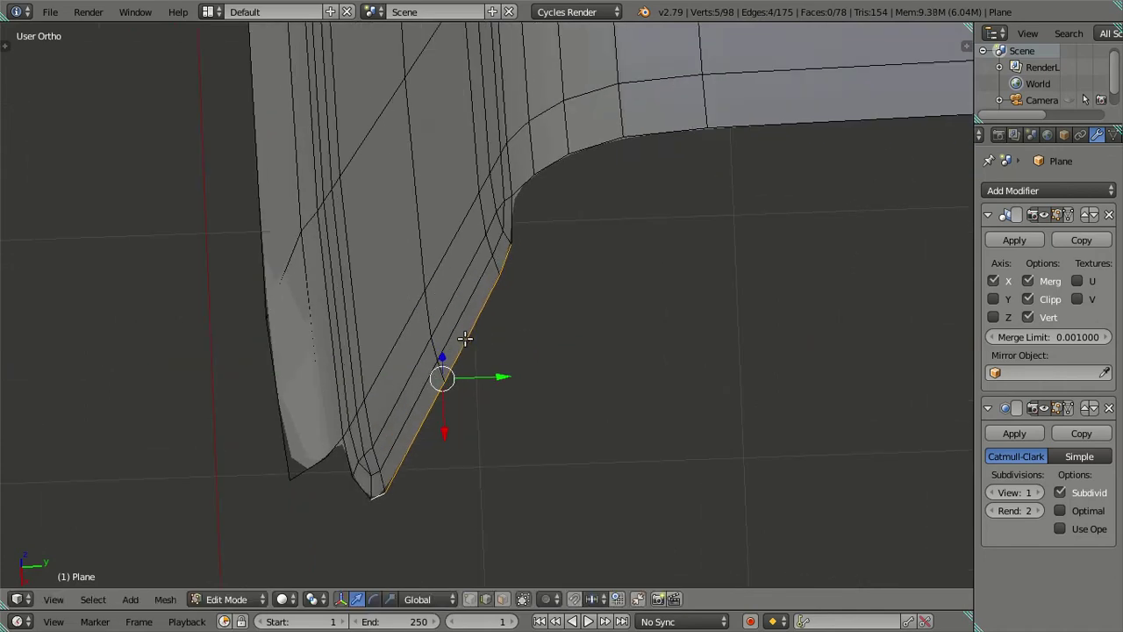
pyautogui.keyDown('shift'); pyautogui.rightClick(457, 305); pyautogui.keyUp('shift')
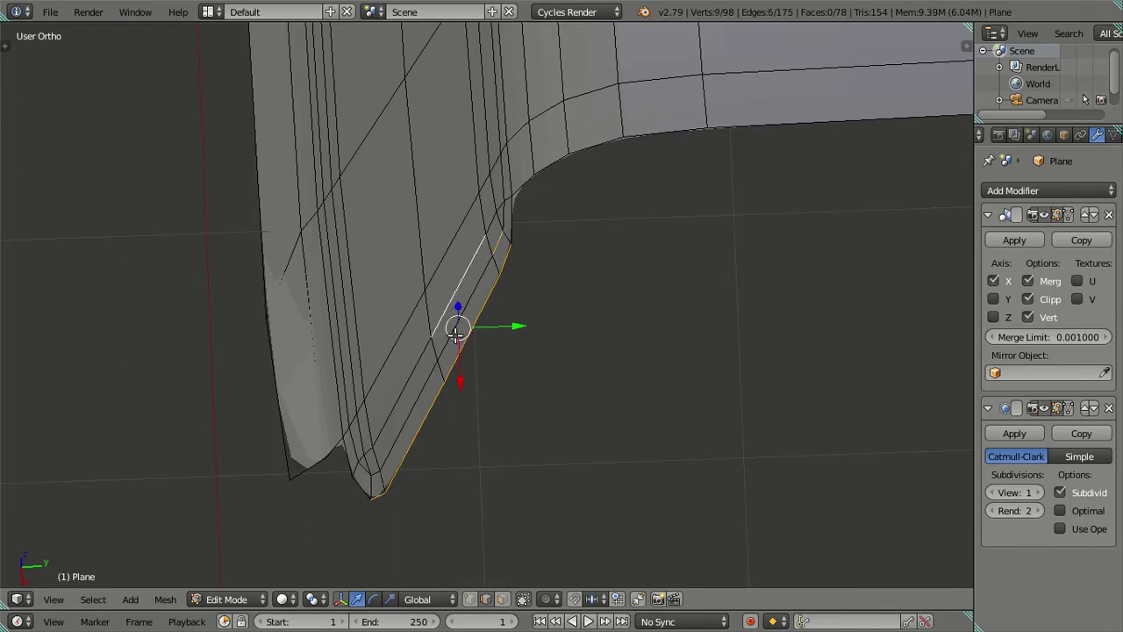
pyautogui.keyDown('shift'); pyautogui.rightClick(420, 399); pyautogui.keyUp('shift')
pyautogui.keyDown('shift'); pyautogui.rightClick(368, 472); pyautogui.keyUp('shift')
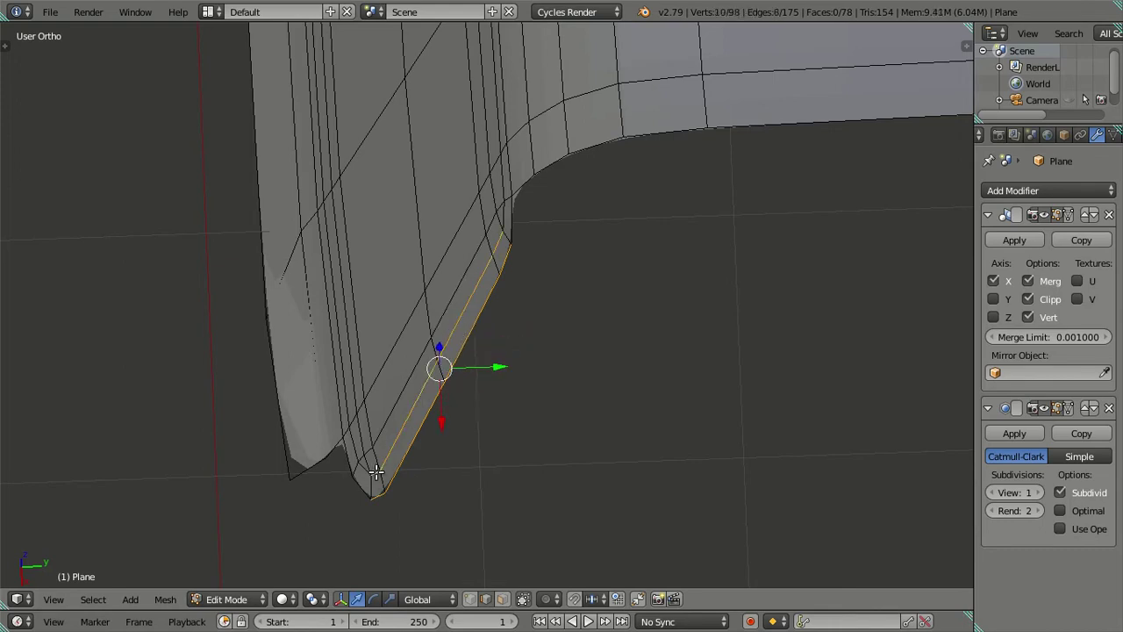
pyautogui.scroll(2, 478, 403)
pyautogui.moveTo(481, 394); pyautogui.dragTo(488, 399)
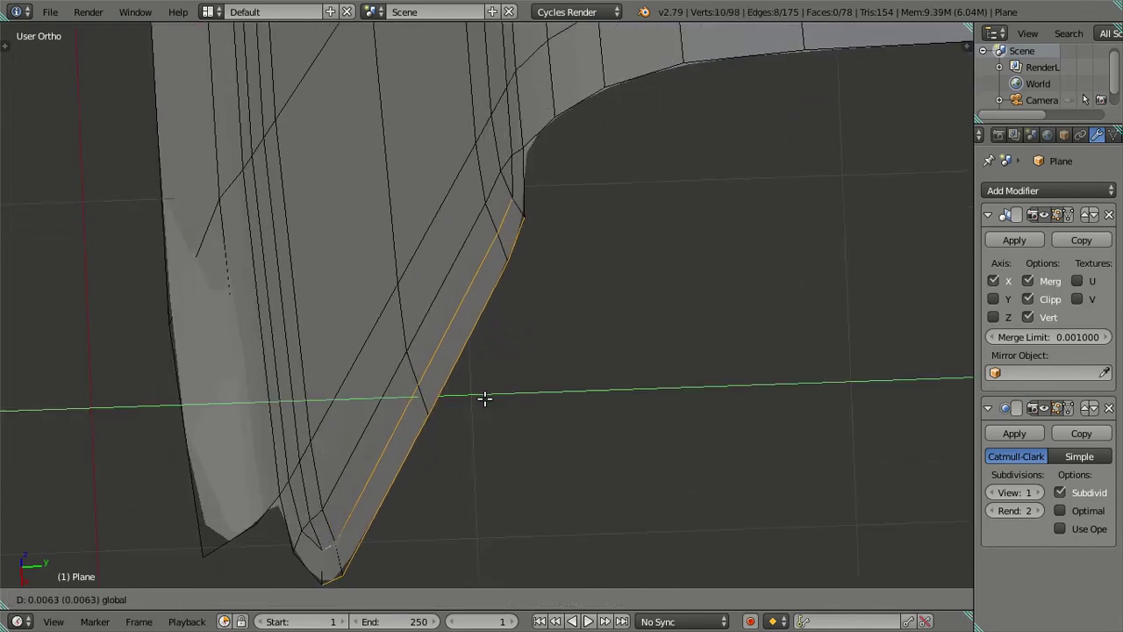
pyautogui.click(488, 399)
# Select the bottom edge loop and nudge it slightly along Y.
pyautogui.press('a')
pyautogui.moveTo(463, 438)
pyautogui.mouseDown(button='middle')
pyautogui.moveTo(545, 456)
pyautogui.moveTo(567, 499)
pyautogui.moveTo(591, 343)
pyautogui.moveTo(619, 261)
pyautogui.moveTo(514, 421)
pyautogui.moveTo(451, 464)
pyautogui.moveTo(416, 449)
pyautogui.moveTo(411, 396)
pyautogui.moveTo(421, 405)
pyautogui.mouseUp(button='middle')
pyautogui.keyDown('alt'); pyautogui.rightClick(406, 408); pyautogui.keyUp('alt')
pyautogui.keyDown('alt'); pyautogui.rightClick(363, 423); pyautogui.keyUp('alt')
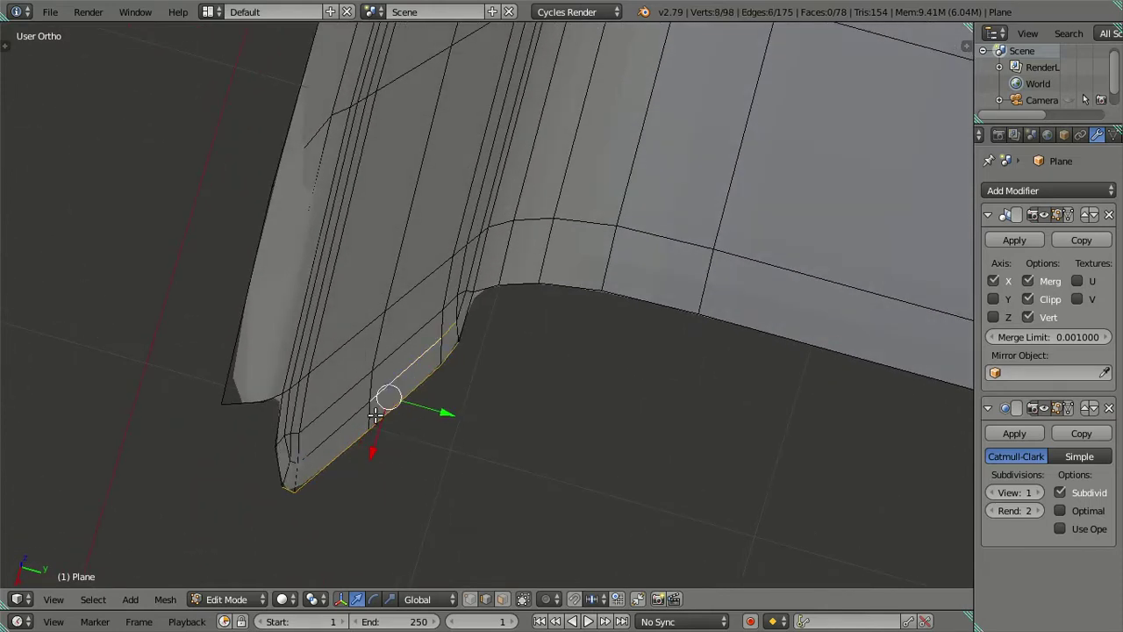
pyautogui.moveTo(425, 441); pyautogui.dragTo(433, 443)
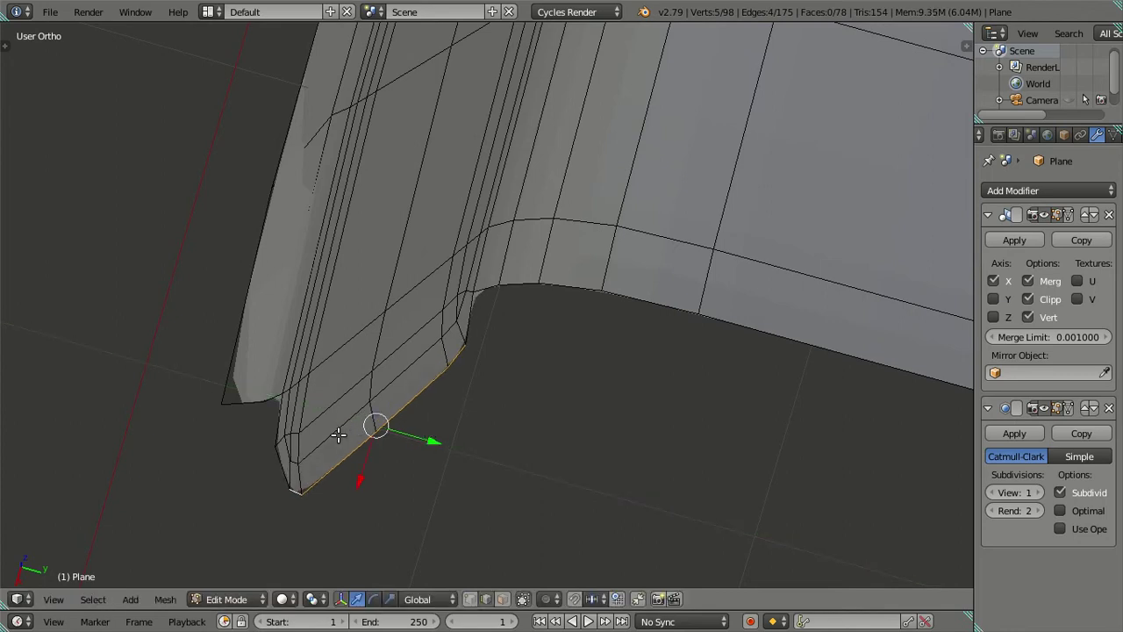
# Check the smoothed side edge and lower corner in Object Mode from several angles.
pyautogui.press('Tab')
pyautogui.moveTo(375, 421)
pyautogui.mouseDown(button='middle')
pyautogui.moveTo(493, 412)
pyautogui.moveTo(541, 393)
pyautogui.moveTo(595, 301)
pyautogui.moveTo(631, 378)
pyautogui.moveTo(689, 390)
pyautogui.moveTo(670, 257)
pyautogui.moveTo(576, 284)
pyautogui.moveTo(559, 401)
pyautogui.moveTo(509, 248)
pyautogui.moveTo(509, 430)
pyautogui.moveTo(517, 351)
pyautogui.moveTo(492, 293)
pyautogui.moveTo(428, 284)
pyautogui.moveTo(702, 345)
pyautogui.moveTo(632, 307)
pyautogui.moveTo(556, 311)
pyautogui.mouseUp(button='middle')
pyautogui.press('Tab')
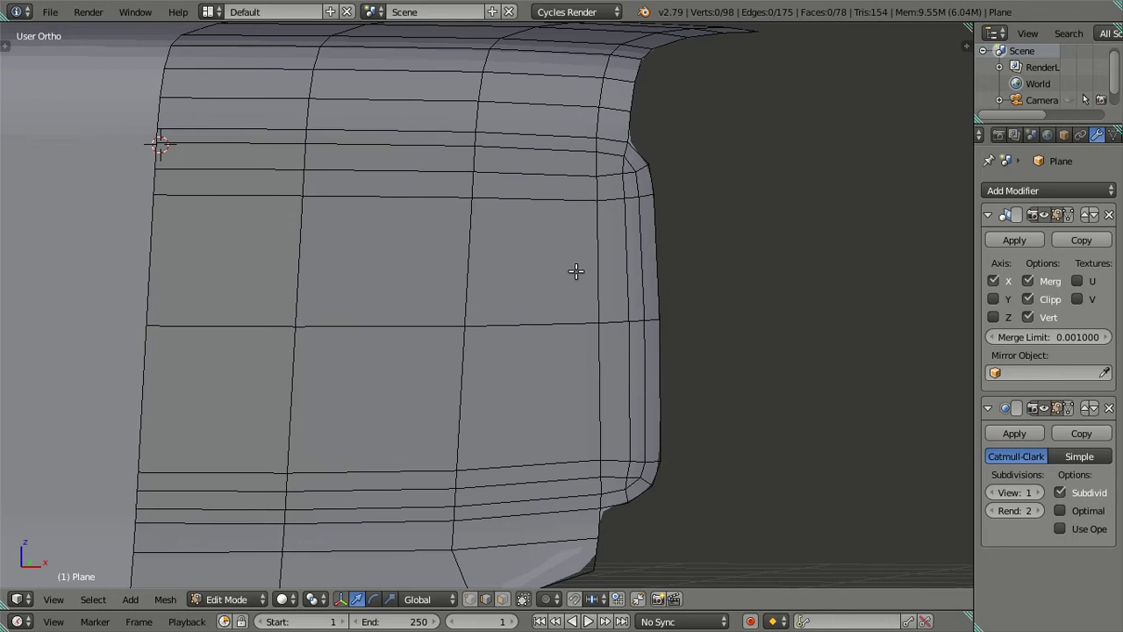
pyautogui.keyDown('shift'); pyautogui.moveTo(659, 151); pyautogui.dragTo(494, 201, button='middle'); pyautogui.keyUp('shift')
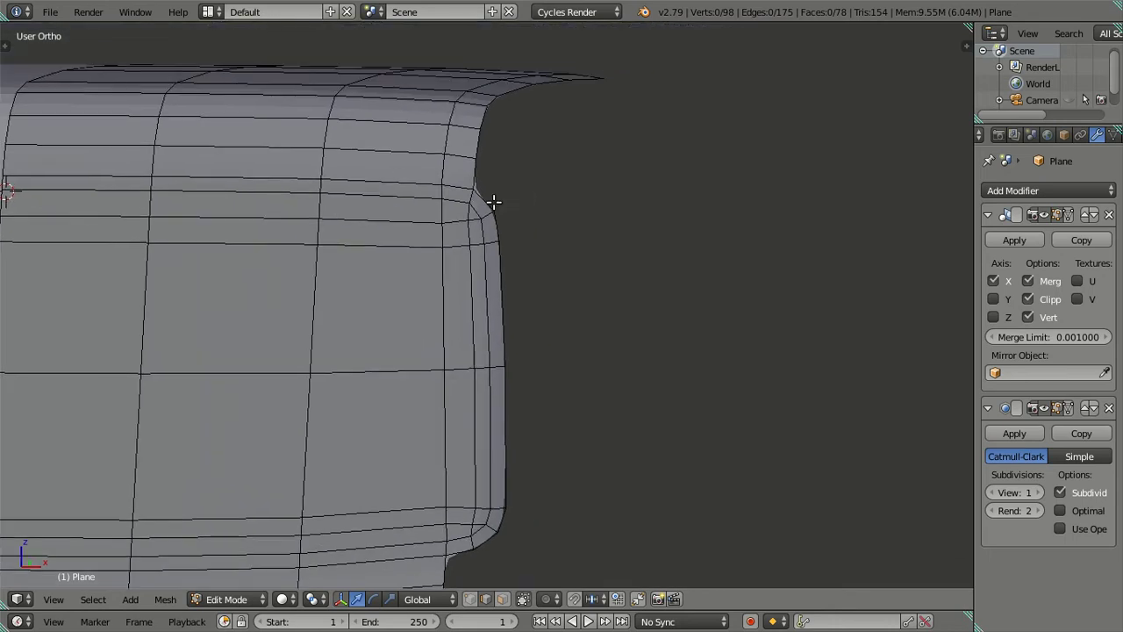
pyautogui.press('Tab')
pyautogui.moveTo(550, 272)
pyautogui.mouseDown(button='middle')
pyautogui.moveTo(575, 218)
pyautogui.moveTo(618, 236)
pyautogui.mouseUp(button='middle')
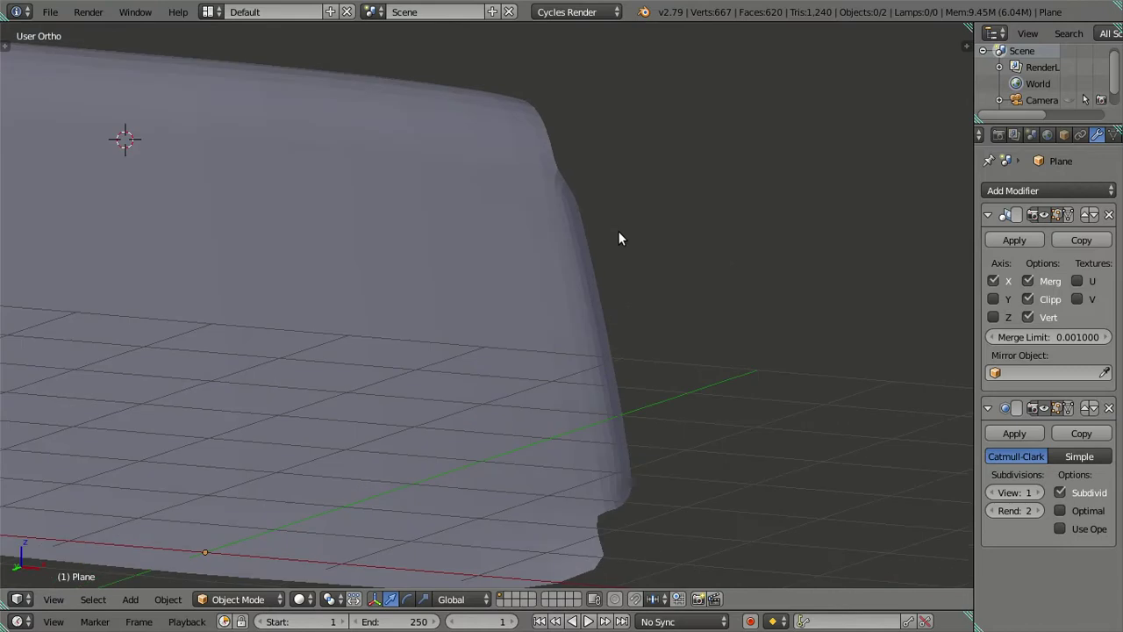
# Set the Subdivision View level to 0, switch to Front Ortho and show the mesh as wireframe.
pyautogui.click(992, 492)
pyautogui.scroll(-3, 606, 312)
pyautogui.press('KP_1')
pyautogui.scroll(2, 607, 296)
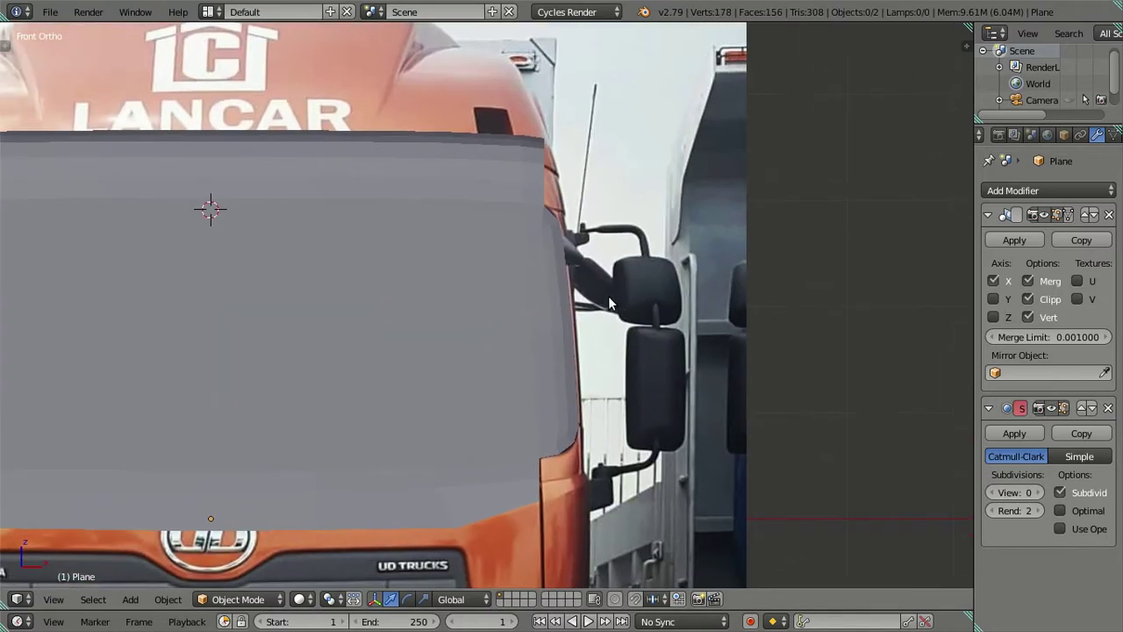
pyautogui.scroll(2, 608, 296)
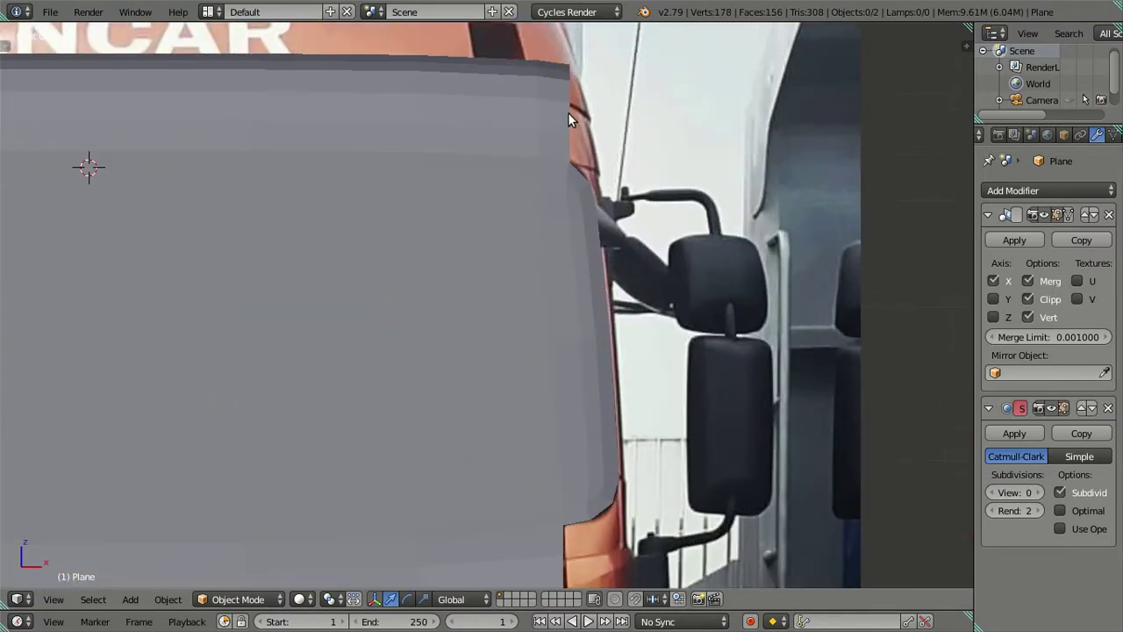
pyautogui.press('z')
# Enter Edit Mode, frame the cab's upper corner, orbit away and return to solid shading.
pyautogui.press('Tab')
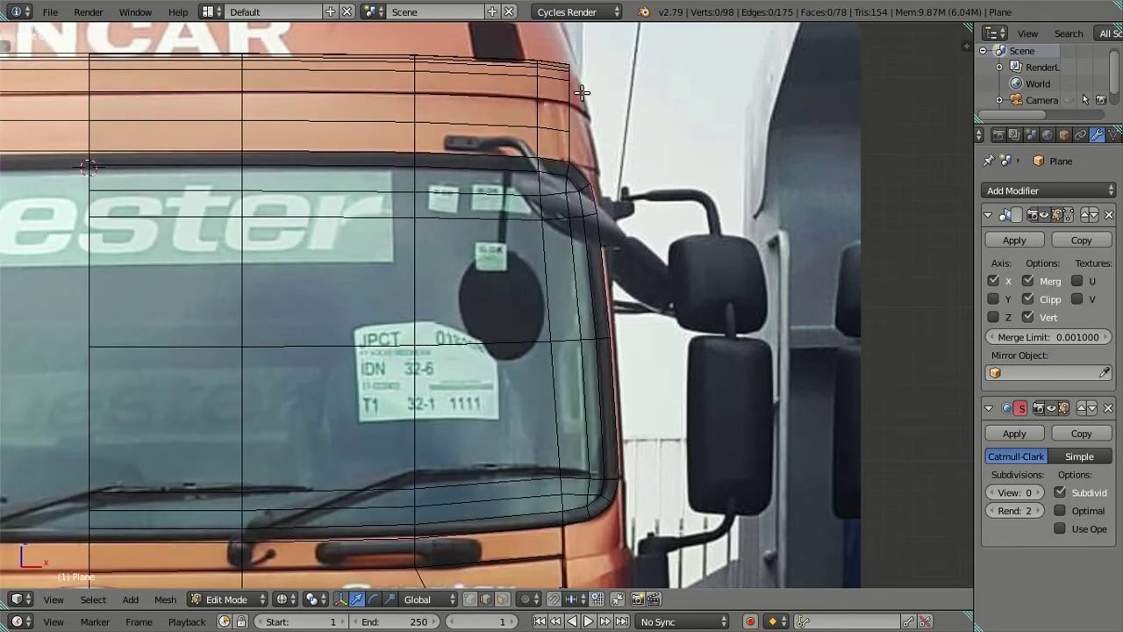
pyautogui.keyDown('shift'); pyautogui.moveTo(581, 92); pyautogui.dragTo(564, 168, button='middle'); pyautogui.keyUp('shift')
pyautogui.scroll(2, 559, 173)
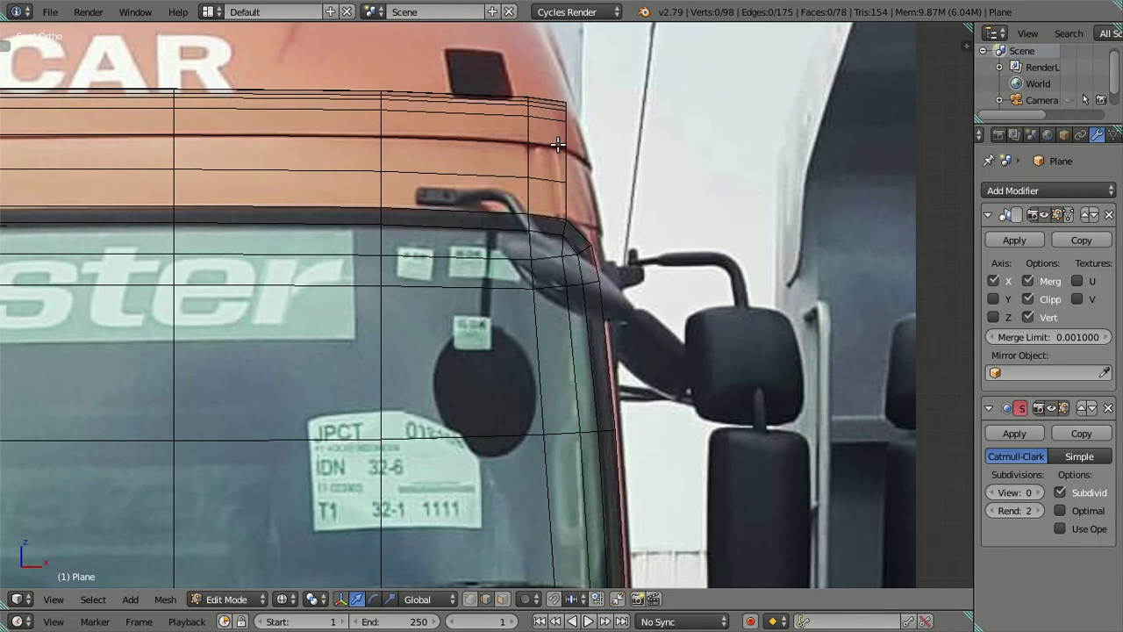
pyautogui.scroll(2, 617, 263)
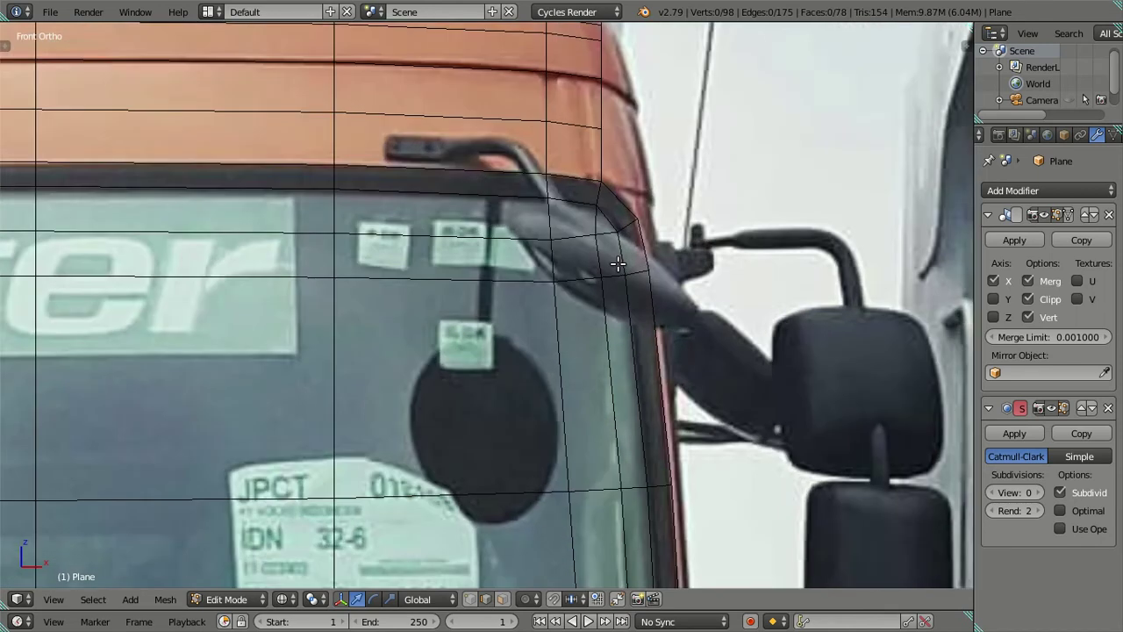
pyautogui.scroll(-3, 618, 263)
pyautogui.moveTo(697, 397); pyautogui.dragTo(611, 388, button='middle')
pyautogui.press('z')
# Select the vertices down the cab's right edge to the lower corner, then return to front view.
pyautogui.rightClick(485, 267)
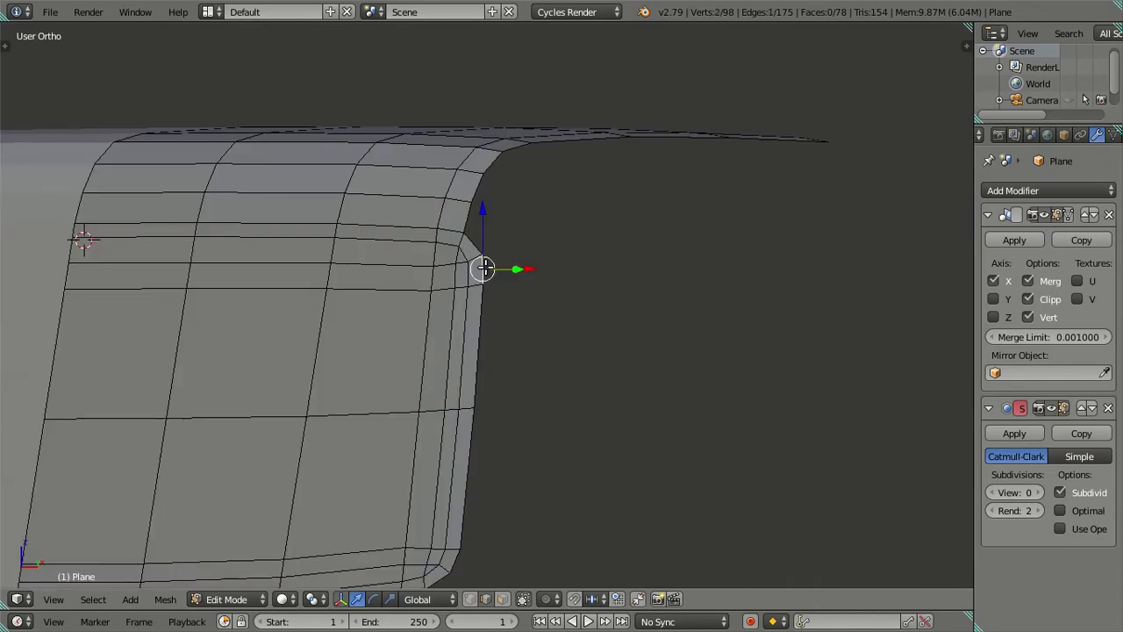
pyautogui.keyDown('shift'); pyautogui.moveTo(514, 383); pyautogui.dragTo(508, 275, button='middle'); pyautogui.keyUp('shift')
pyautogui.keyDown('ctrl'); pyautogui.rightClick(497, 309); pyautogui.keyUp('ctrl')
pyautogui.keyDown('ctrl'); pyautogui.rightClick(486, 396); pyautogui.keyUp('ctrl')
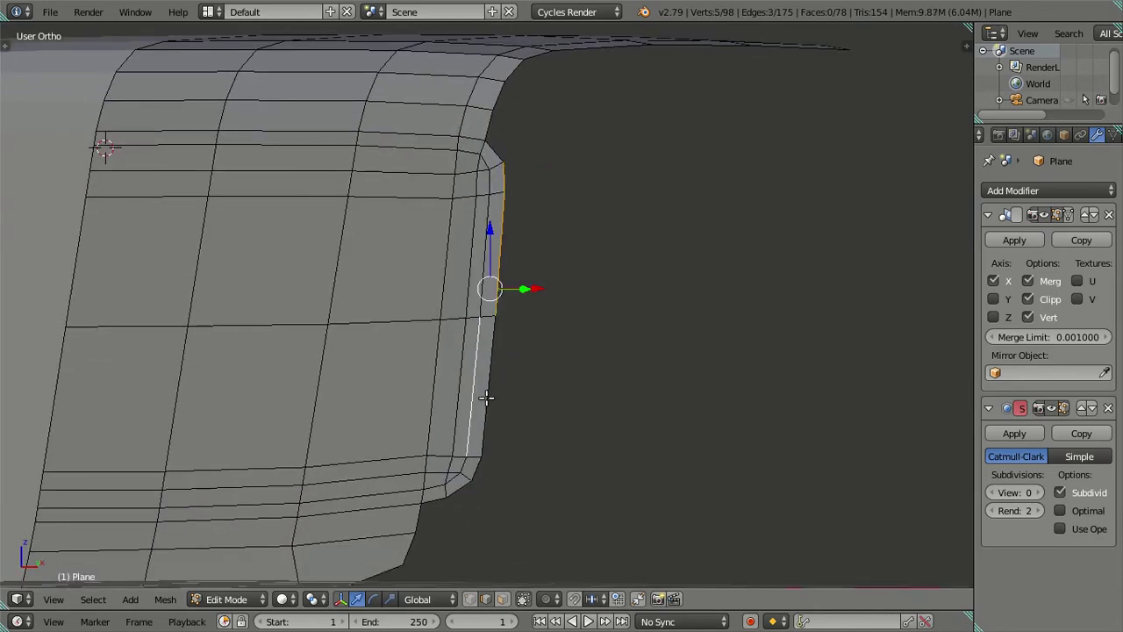
pyautogui.keyDown('ctrl'); pyautogui.rightClick(474, 484); pyautogui.keyUp('ctrl')
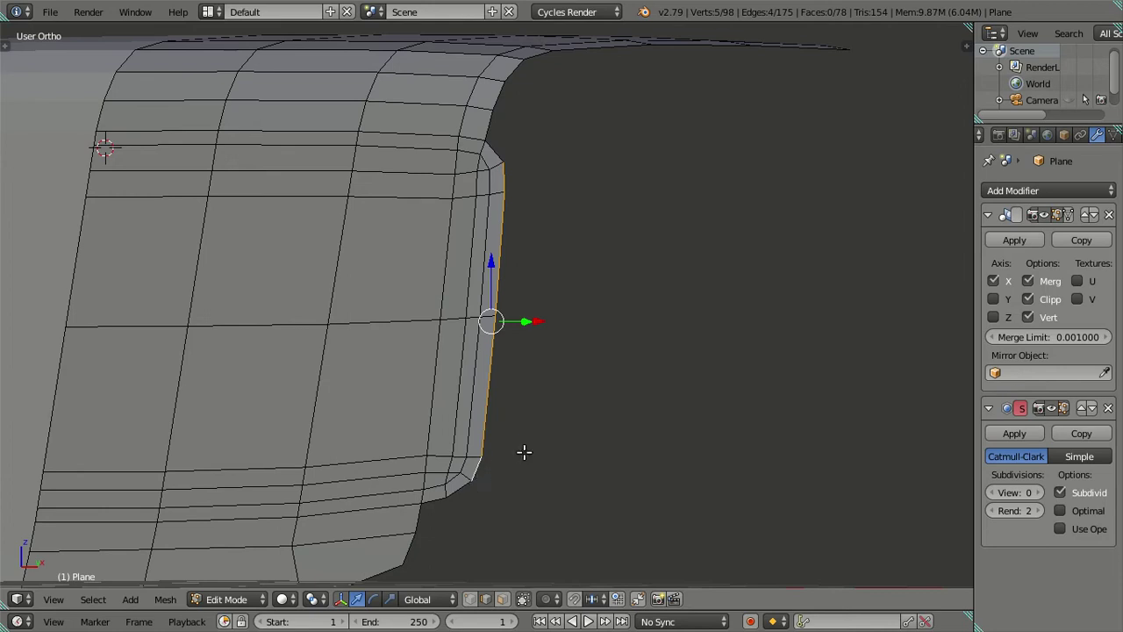
pyautogui.press('KP_1')
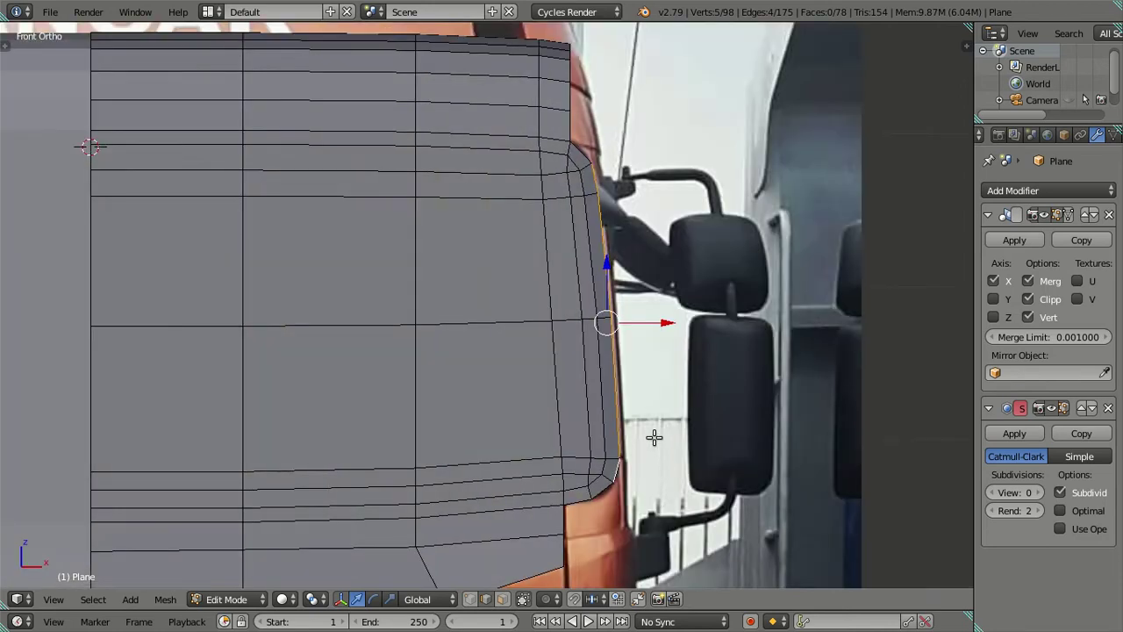
# Extrude the lower-corner vertices and drop the new vertices straight down.
pyautogui.keyDown('shift'); pyautogui.moveTo(643, 432); pyautogui.dragTo(564, 220, button='middle'); pyautogui.keyUp('shift')
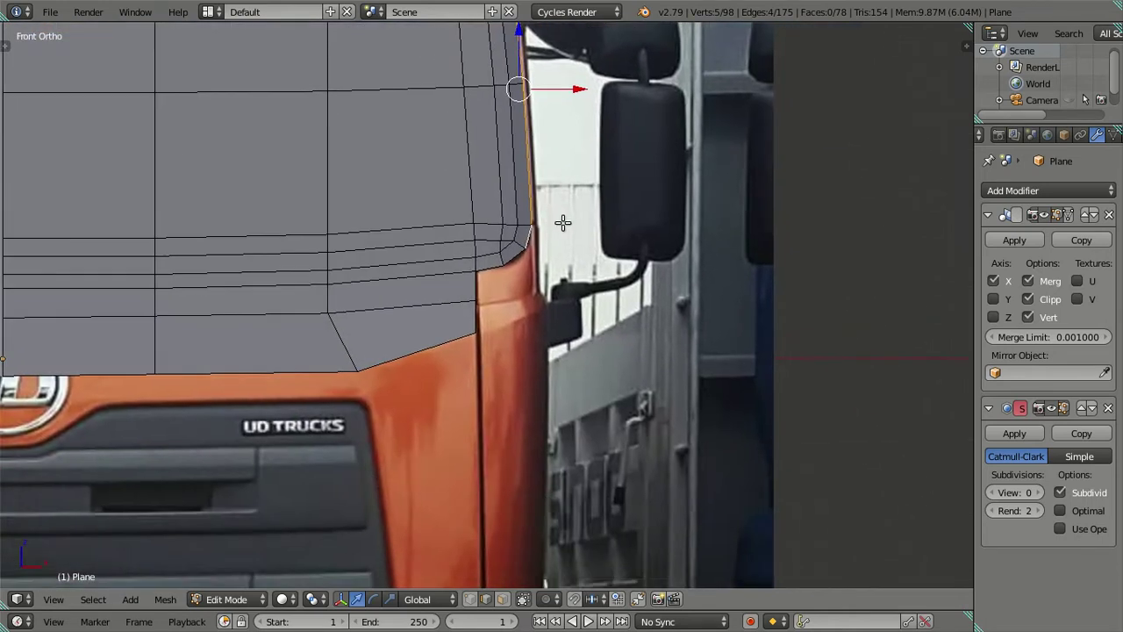
pyautogui.scroll(3, 561, 310)
pyautogui.scroll(1, 570, 276)
pyautogui.rightClick(561, 269)
pyautogui.keyDown('ctrl'); pyautogui.rightClick(539, 313); pyautogui.keyUp('ctrl')
pyautogui.keyDown('ctrl'); pyautogui.rightClick(504, 328); pyautogui.keyUp('ctrl')
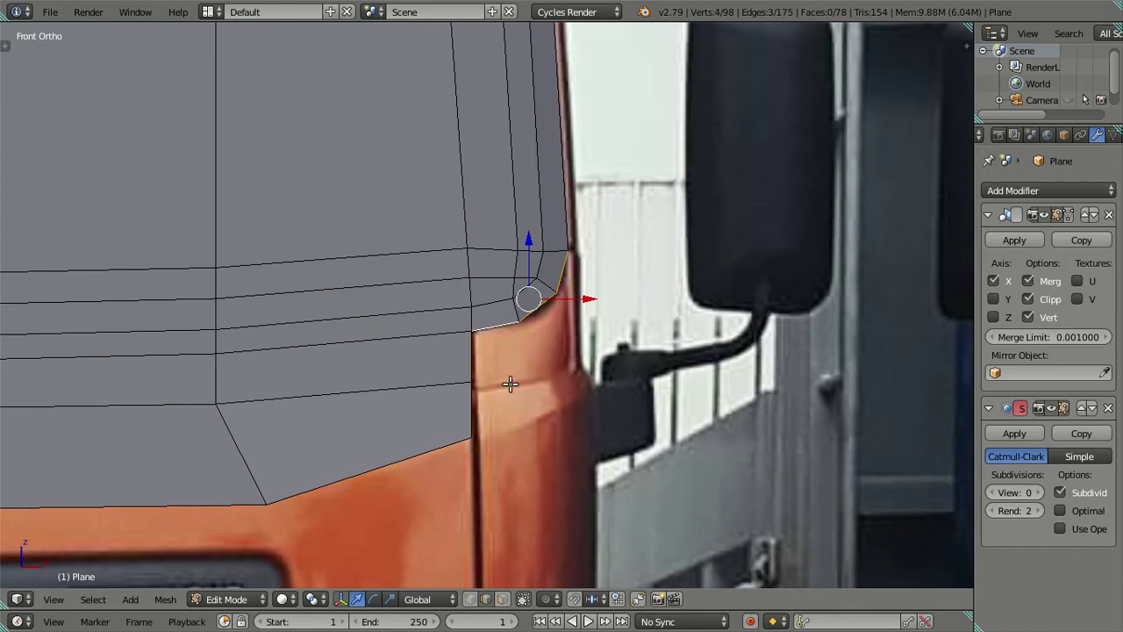
pyautogui.hotkey('ctrl', 'z')
pyautogui.press('e')
pyautogui.rightClick(569, 387)
pyautogui.press('g')
pyautogui.press('z')
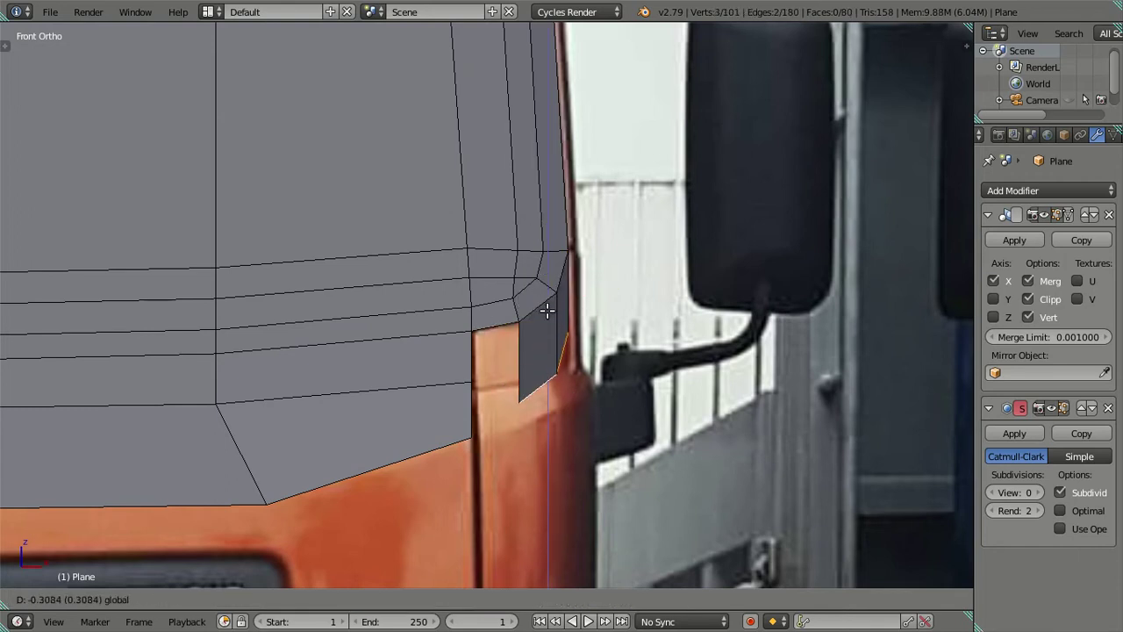
pyautogui.click(550, 331)
# Raise two of the new vertices vertically against the reference photo in see-through view.
pyautogui.keyDown('shift'); pyautogui.rightClick(538, 354); pyautogui.keyUp('shift')
pyautogui.press('z')
pyautogui.press('g')
pyautogui.press('z')
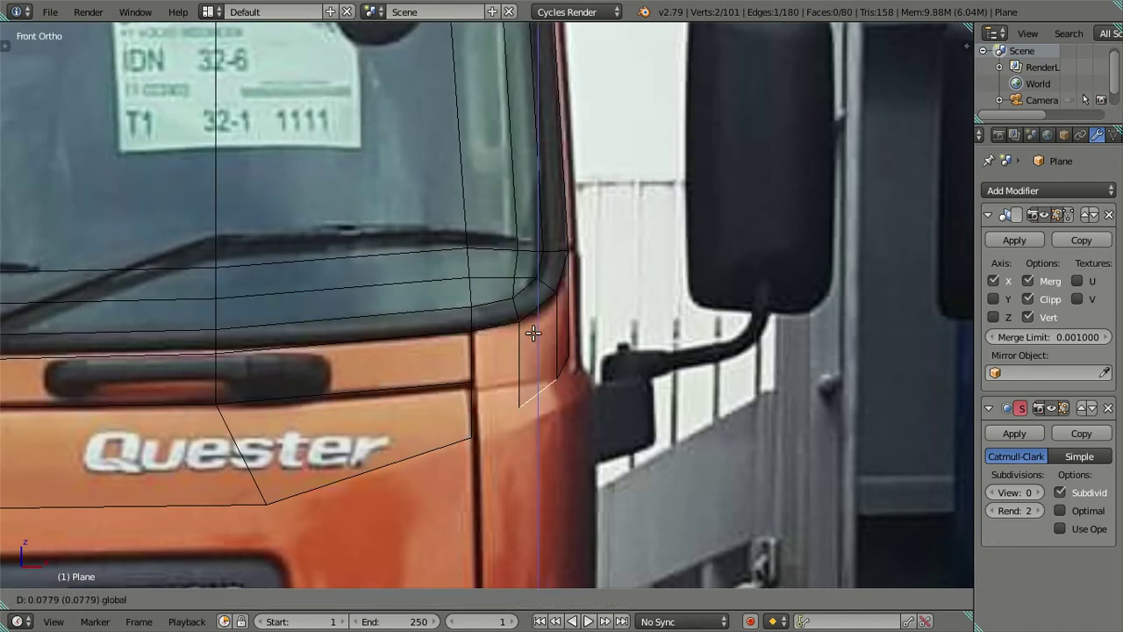
pyautogui.click(533, 325)
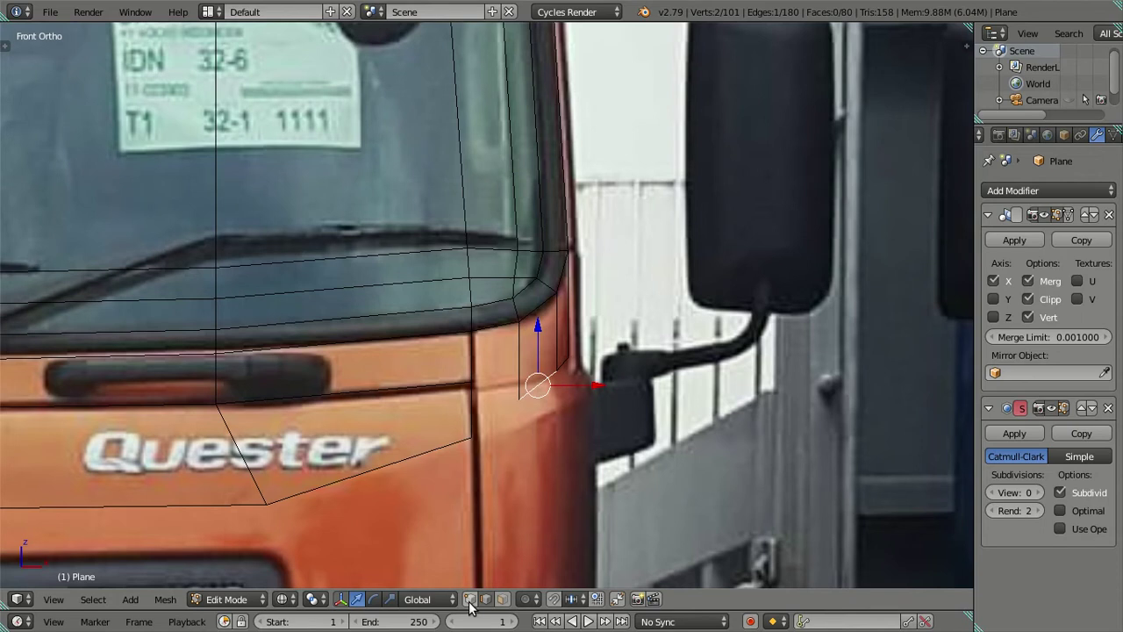
pyautogui.rightClick(519, 346)
pyautogui.press('g')
pyautogui.press('z')
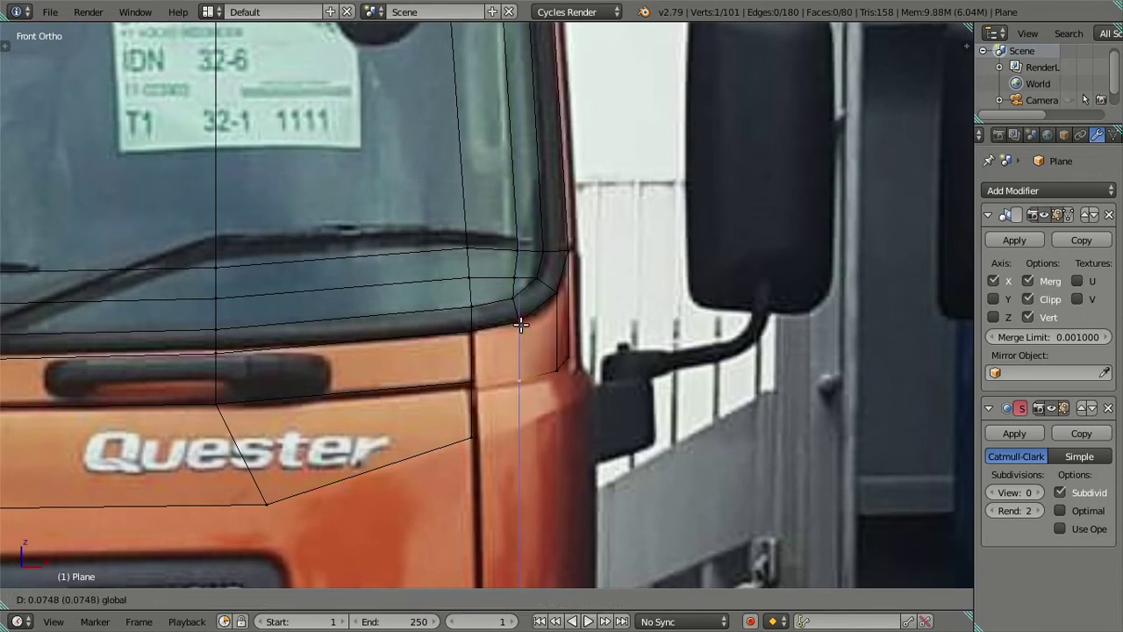
pyautogui.press('Escape')
# Fill the four-vertex corner at the door seam with a new face.
pyautogui.keyDown('ctrl'); pyautogui.rightClick(472, 380); pyautogui.keyUp('ctrl')
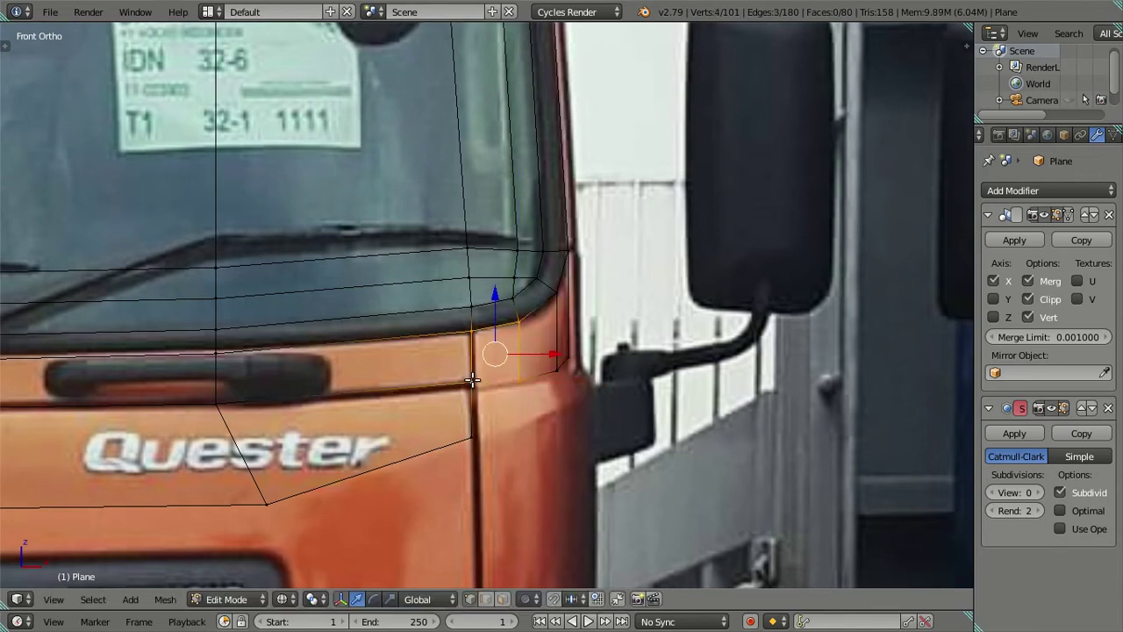
pyautogui.press('f')
pyautogui.press('z')
pyautogui.press('a')
pyautogui.press('z')
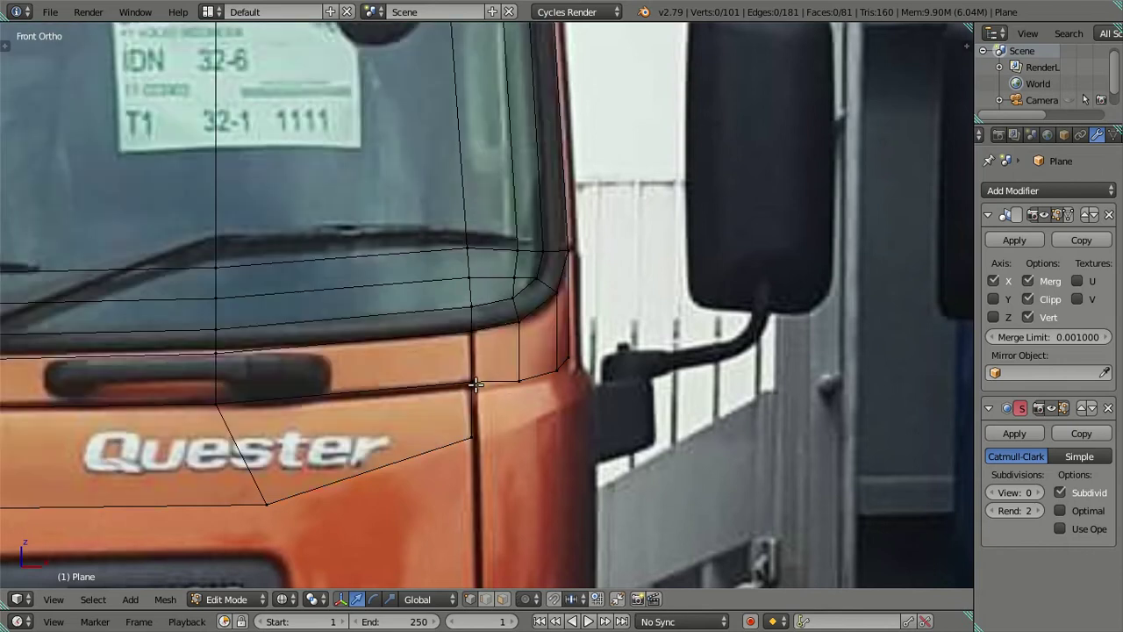
# Raise the vertex under the windshield to the orange panel line.
pyautogui.scroll(1, 491, 369)
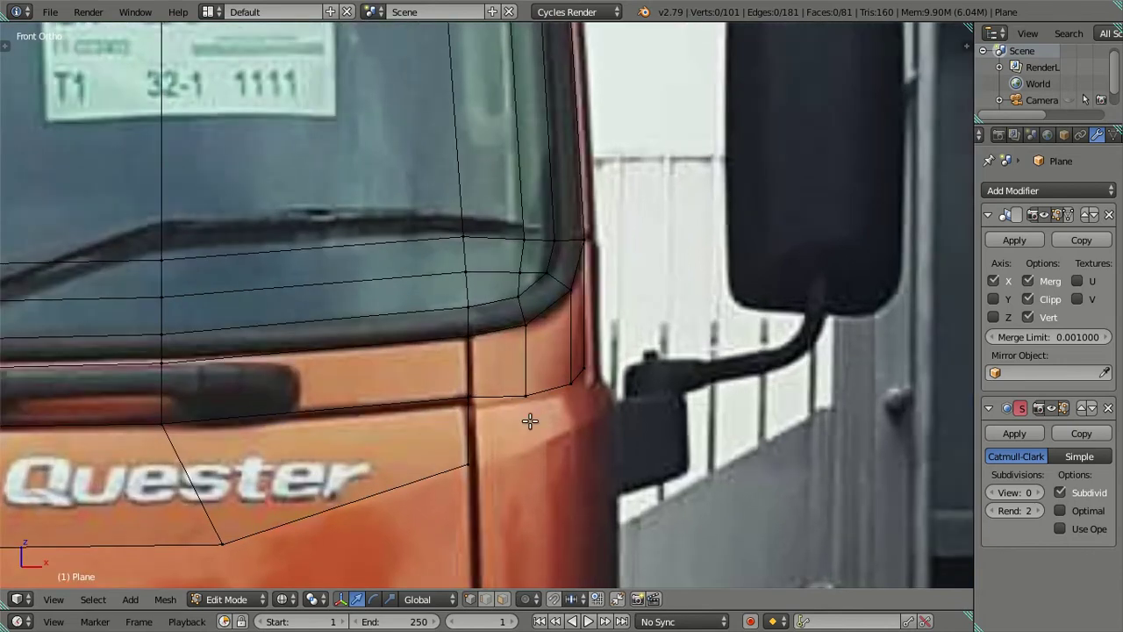
pyautogui.keyDown('shift'); pyautogui.moveTo(529, 421); pyautogui.dragTo(540, 361, button='middle'); pyautogui.keyUp('shift')
pyautogui.rightClick(484, 331)
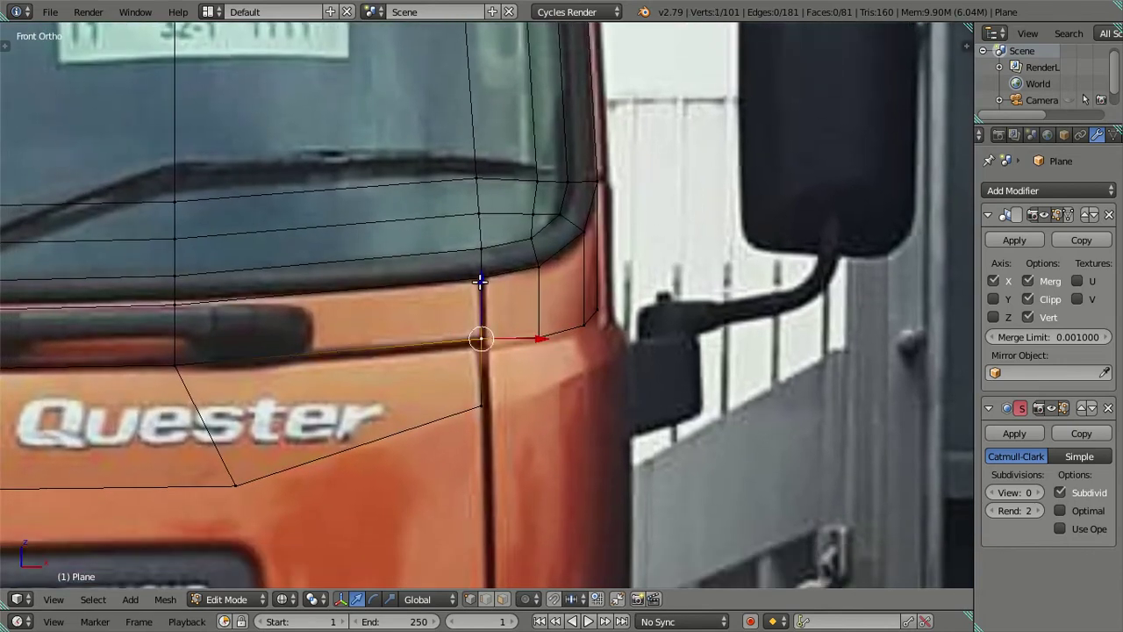
pyautogui.press('g')
pyautogui.press('z')
pyautogui.click(481, 281)
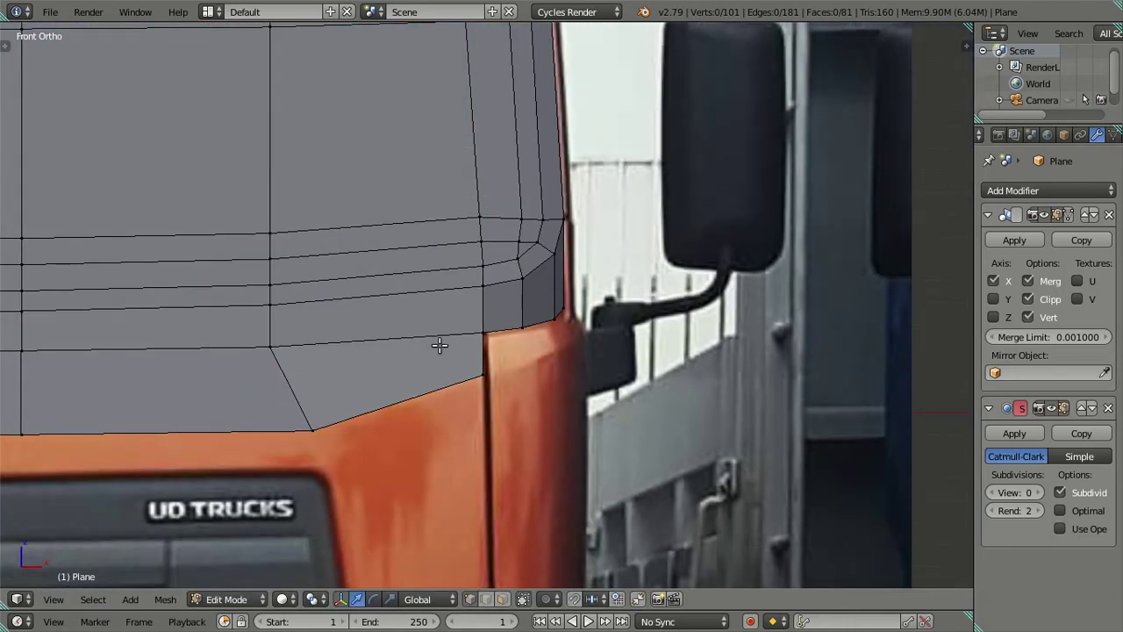
# Select three vertices along the lower windshield edge over the reference photo.
pyautogui.keyDown('shift'); pyautogui.moveTo(391, 350); pyautogui.dragTo(606, 351, button='middle'); pyautogui.keyUp('shift')
pyautogui.rightClick(476, 353)
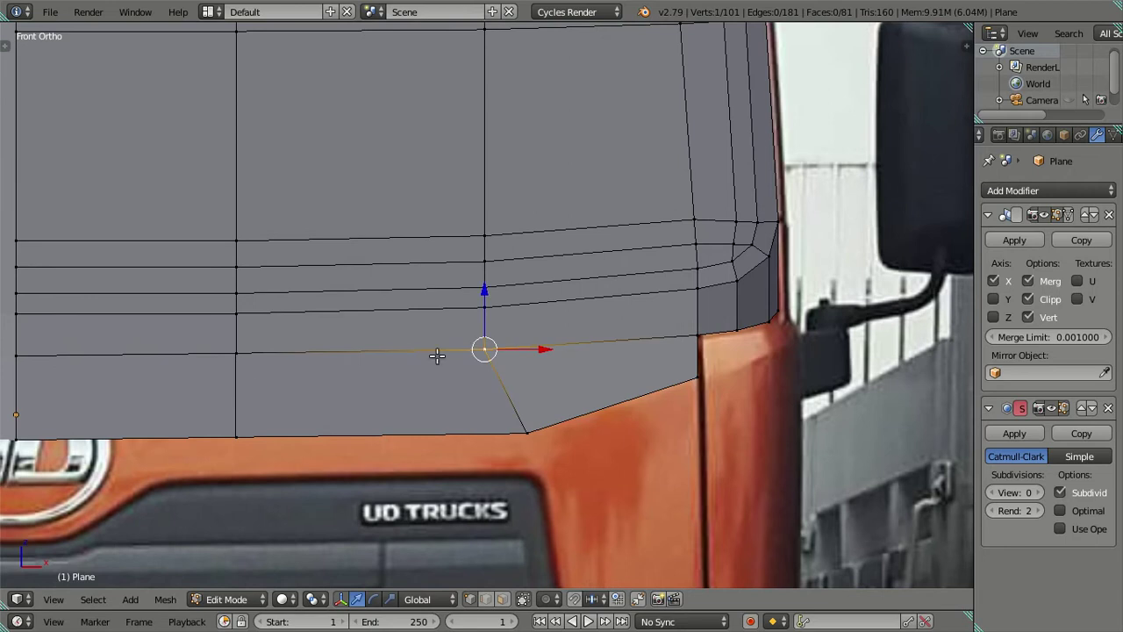
pyautogui.keyDown('shift'); pyautogui.rightClick(16, 350); pyautogui.keyUp('shift')
pyautogui.keyDown('shift'); pyautogui.moveTo(306, 381); pyautogui.dragTo(470, 352, button='middle'); pyautogui.keyUp('shift')
pyautogui.press('z')
pyautogui.keyDown('shift'); pyautogui.rightClick(402, 330); pyautogui.keyUp('shift')
pyautogui.scroll(2, 380, 300)
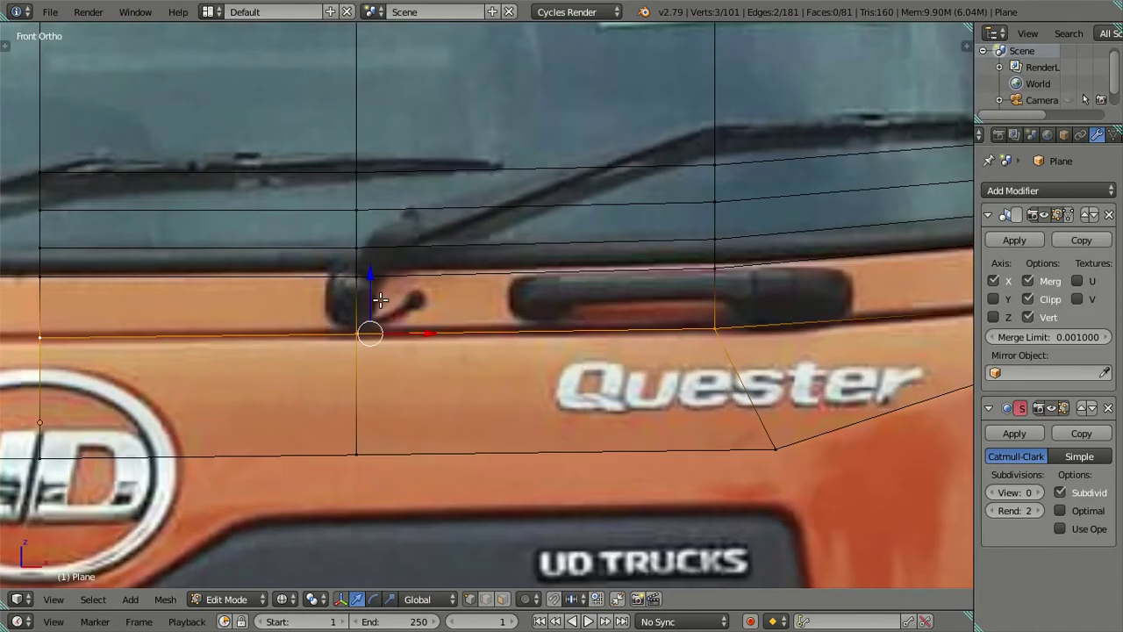
# Lower three cab-corner vertices near the mirror slightly.
pyautogui.scroll(-3, 377, 276)
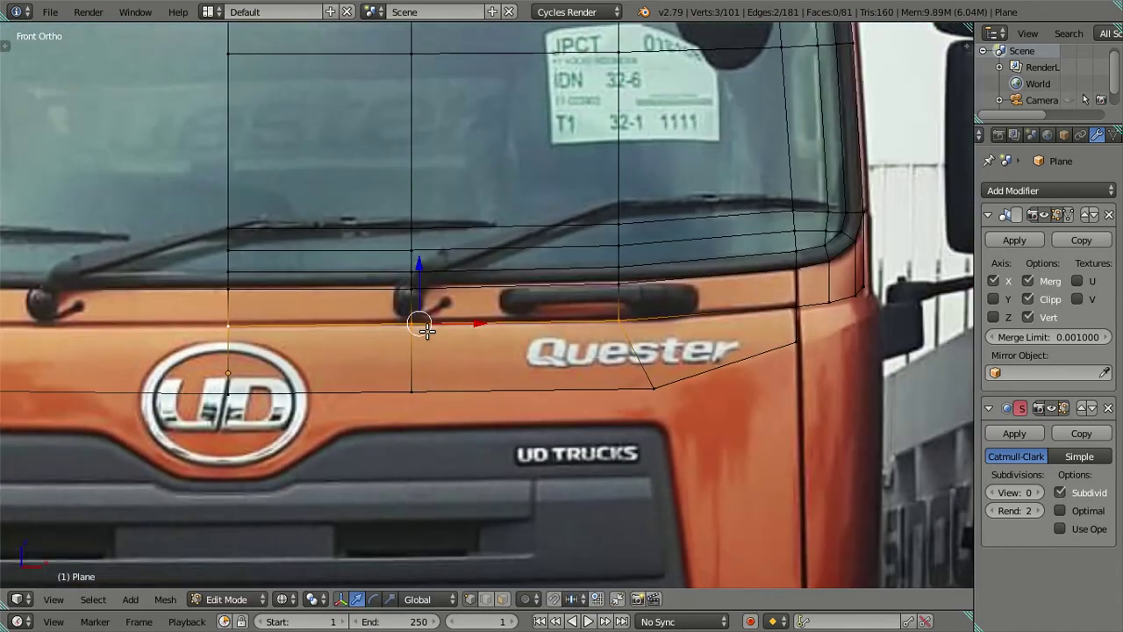
pyautogui.press('a')
pyautogui.press('z')
pyautogui.keyDown('shift'); pyautogui.moveTo(680, 332); pyautogui.dragTo(574, 357, button='middle'); pyautogui.keyUp('shift')
pyautogui.scroll(2, 638, 379)
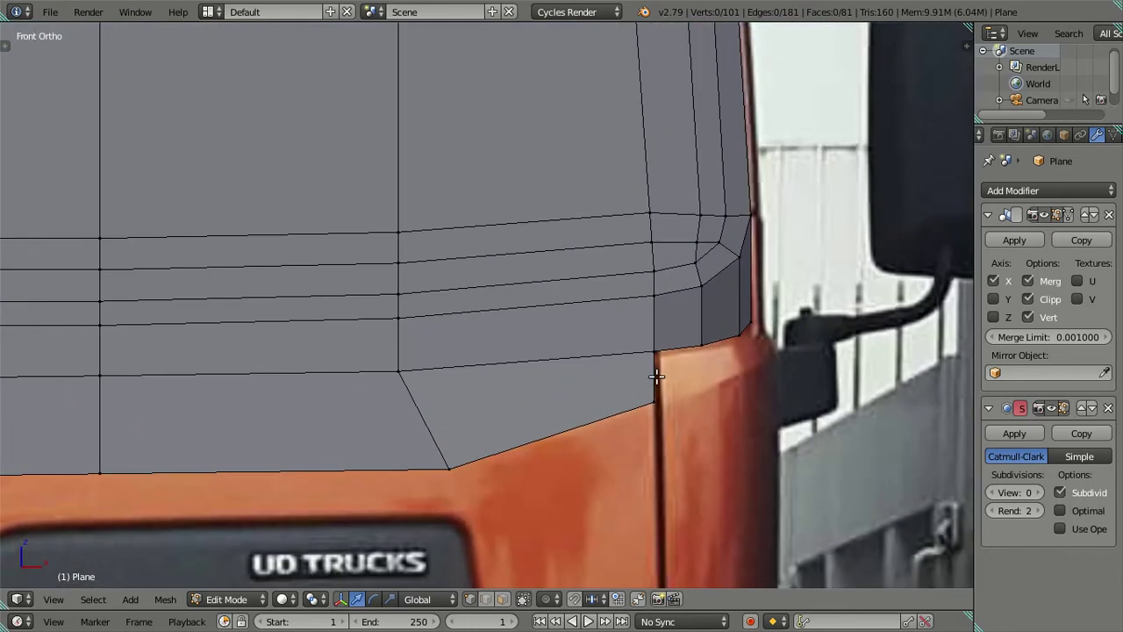
pyautogui.keyDown('shift'); pyautogui.moveTo(657, 375); pyautogui.dragTo(546, 371, button='middle'); pyautogui.keyUp('shift')
pyautogui.scroll(2, 547, 371)
pyautogui.rightClick(634, 360)
pyautogui.keyDown('shift'); pyautogui.rightClick(690, 345); pyautogui.keyUp('shift')
pyautogui.keyDown('shift'); pyautogui.rightClick(703, 326); pyautogui.keyUp('shift')
pyautogui.moveTo(676, 279); pyautogui.dragTo(679, 277)
pyautogui.click(680, 279)
# Extrude the three lower corner vertices downward and adjust one new vertex vertically.
pyautogui.press('a')
pyautogui.press('z')
pyautogui.keyDown('shift'); pyautogui.moveTo(646, 407); pyautogui.dragTo(531, 399, button='middle'); pyautogui.keyUp('shift')
pyautogui.click(533, 353)
pyautogui.keyDown('shift'); pyautogui.click(574, 333); pyautogui.keyUp('shift')
pyautogui.keyDown('shift'); pyautogui.click(585, 332); pyautogui.keyUp('shift')
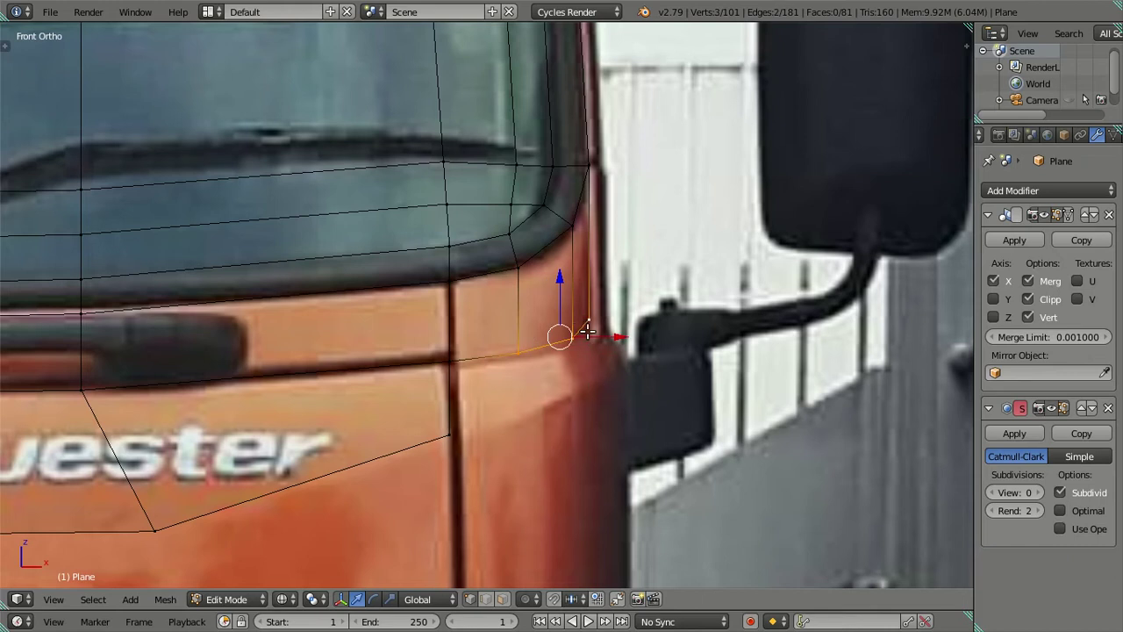
pyautogui.press('e')
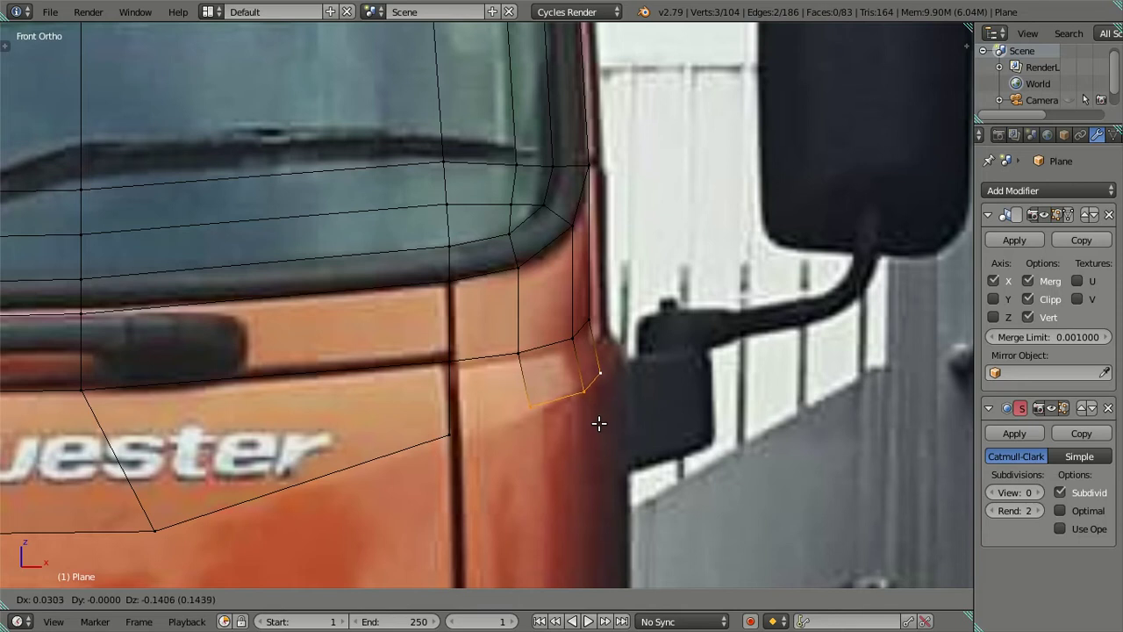
pyautogui.click(598, 423)
pyautogui.rightClick(582, 379)
pyautogui.moveTo(580, 336); pyautogui.dragTo(576, 334)
# Inspect the extruded corner in solid shading from several angles, ending in front view.
pyautogui.rightClick(531, 397)
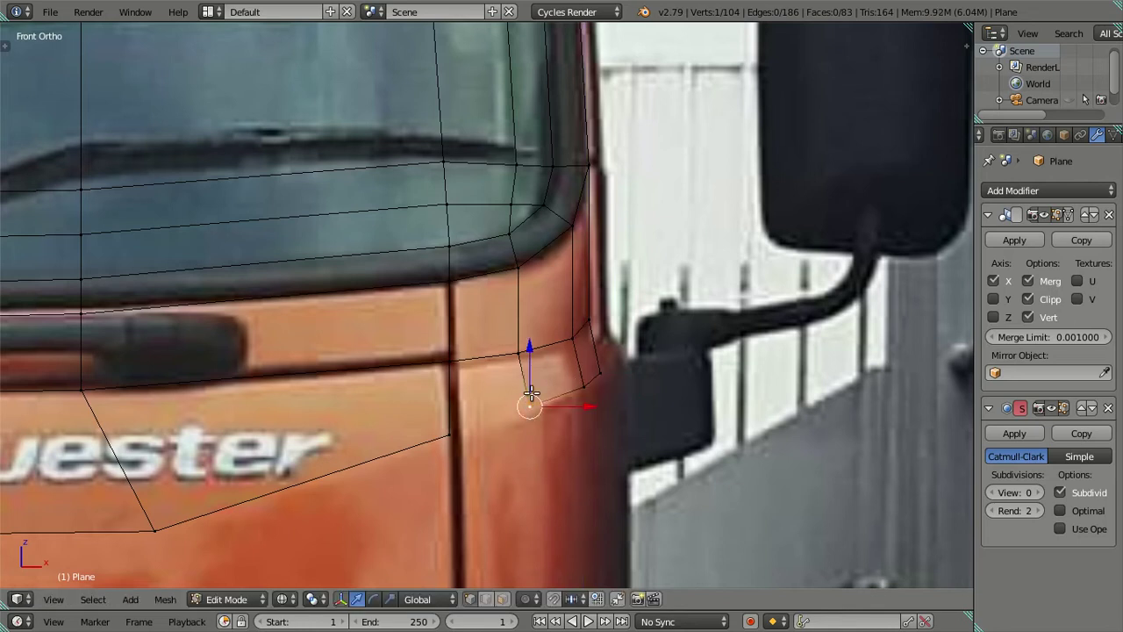
pyautogui.press('z')
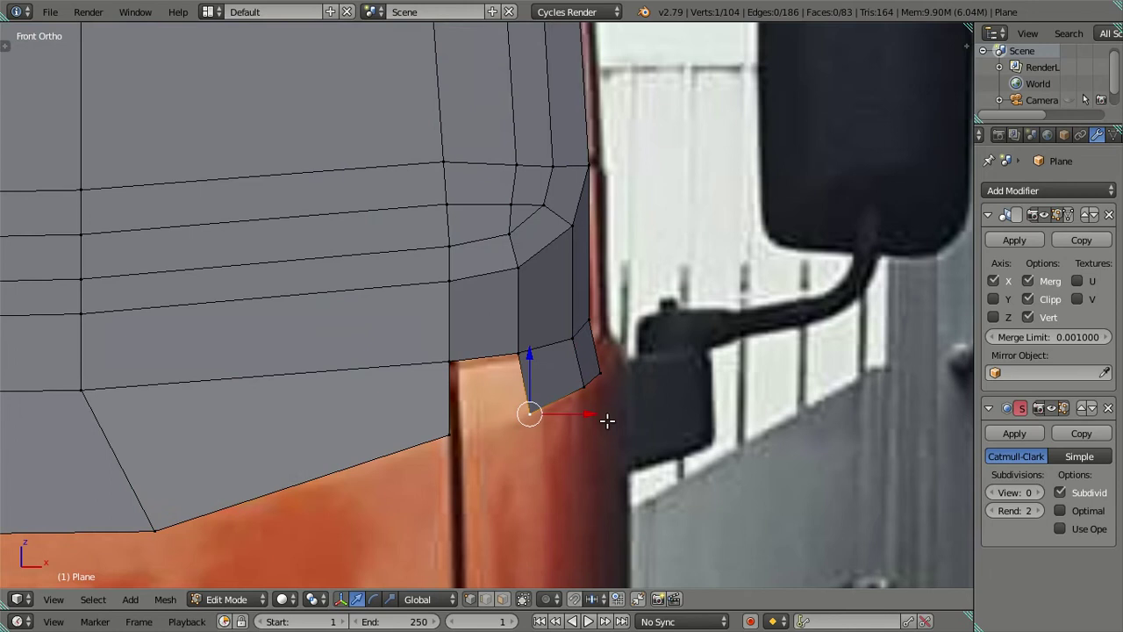
pyautogui.moveTo(532, 346); pyautogui.dragTo(511, 341, button='middle')
pyautogui.press('a')
pyautogui.moveTo(336, 286)
pyautogui.mouseDown(button='middle')
pyautogui.moveTo(353, 343)
pyautogui.moveTo(431, 394)
pyautogui.mouseUp(button='middle')
pyautogui.moveTo(517, 406); pyautogui.dragTo(506, 368, button='middle')
pyautogui.press('KP_1')
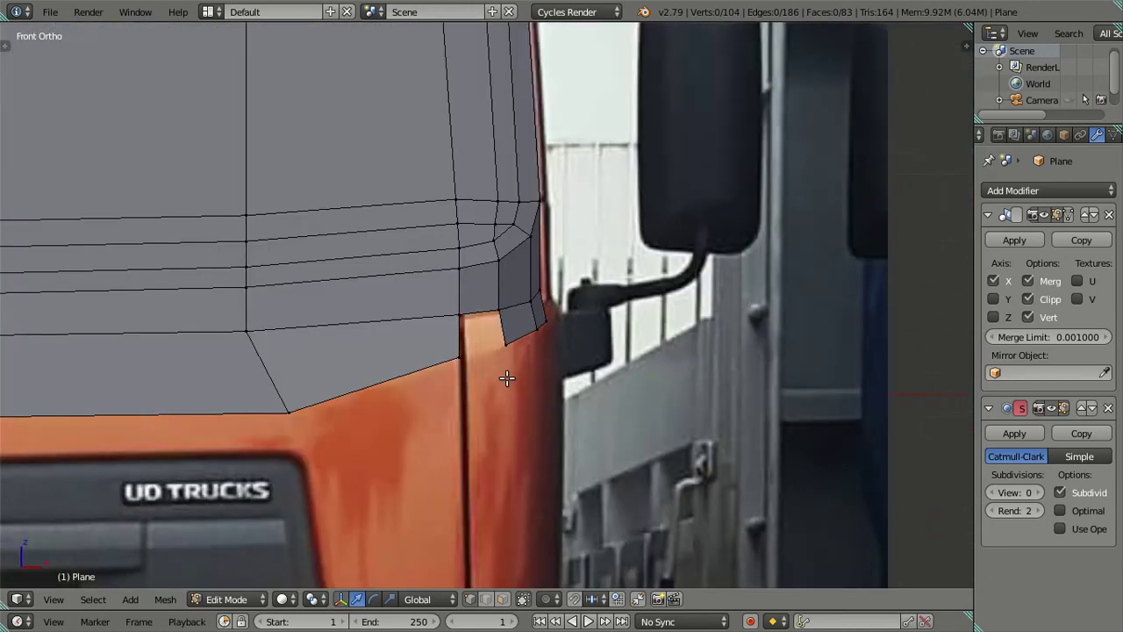
pyautogui.scroll(2, 506, 369)
# Fill the open corner gap beside the mirror mount with a new face.
pyautogui.rightClick(519, 374)
pyautogui.keyDown('ctrl'); pyautogui.rightClick(439, 397); pyautogui.keyUp('ctrl')
pyautogui.press('f')
pyautogui.press('a')
pyautogui.moveTo(556, 359)
pyautogui.mouseDown(button='middle')
pyautogui.moveTo(465, 338)
pyautogui.moveTo(406, 456)
pyautogui.moveTo(649, 397)
pyautogui.moveTo(630, 386)
pyautogui.mouseUp(button='middle')
pyautogui.press('KP_3')
# Slide the first lower corner vertex along Y to match the side profile.
pyautogui.rightClick(582, 308)
pyautogui.press('g')
pyautogui.press('y')
pyautogui.click(579, 358)
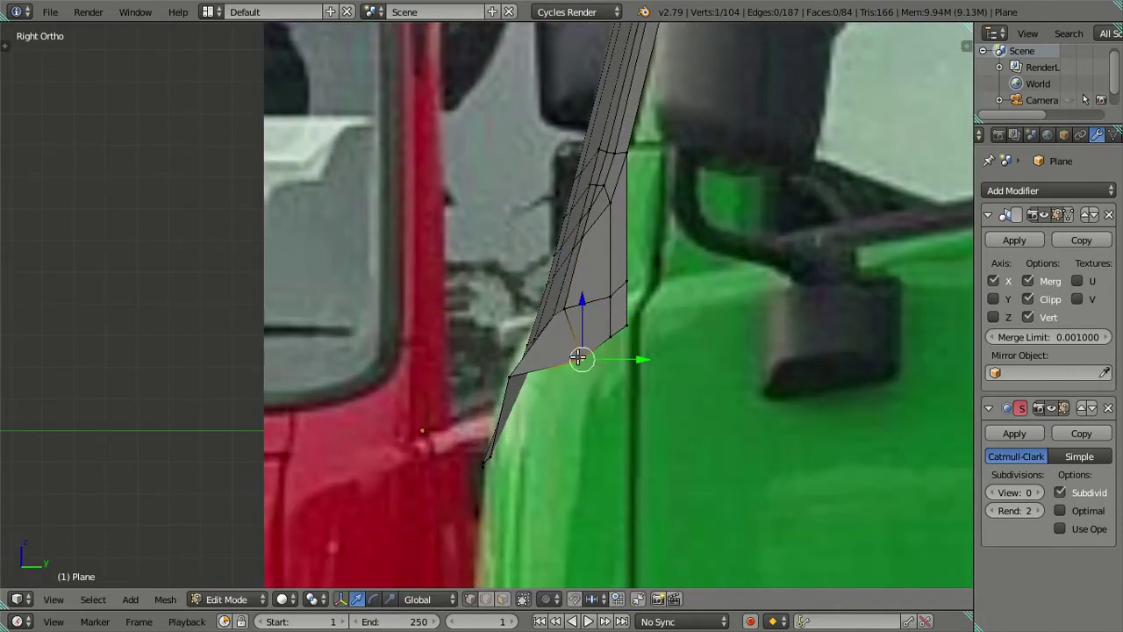
pyautogui.press('g')
pyautogui.press('y')
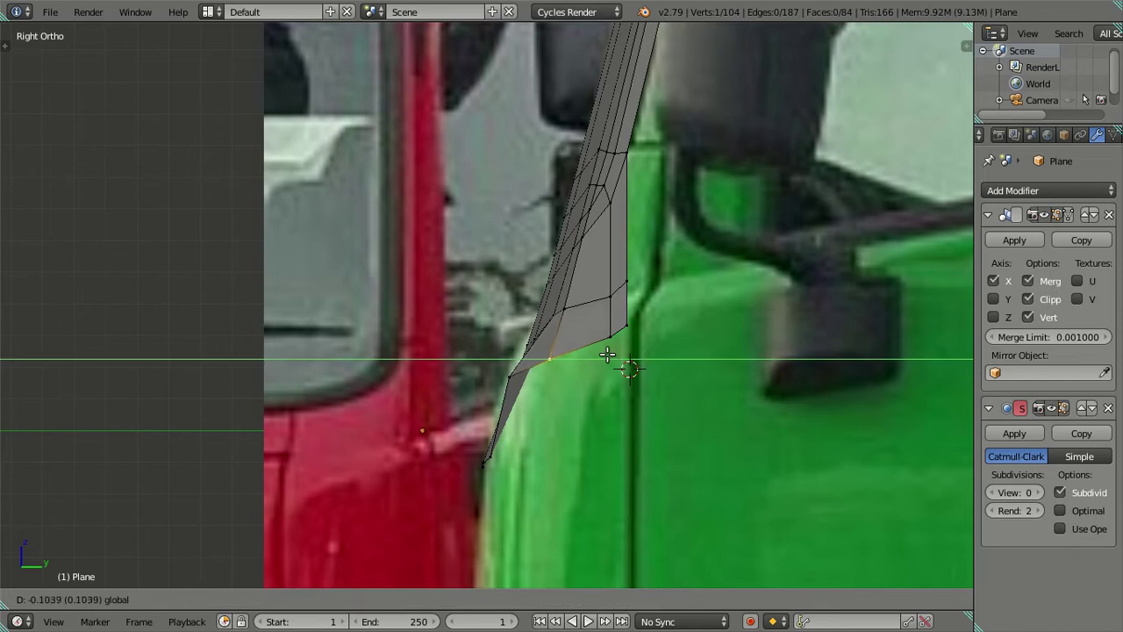
pyautogui.click(606, 353)
# Align two more corner vertices along Y with the truck's side outline.
pyautogui.rightClick(611, 295)
pyautogui.press('g')
pyautogui.press('y')
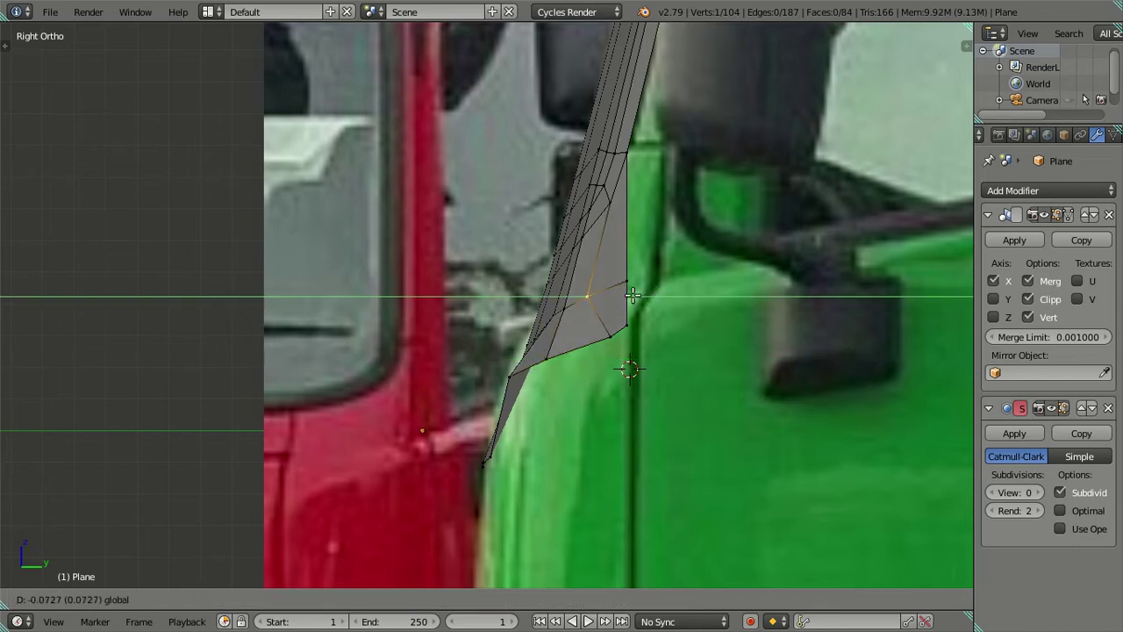
pyautogui.click(648, 297)
pyautogui.rightClick(653, 336)
pyautogui.press('g')
pyautogui.press('y')
pyautogui.click(629, 331)
pyautogui.press('a')
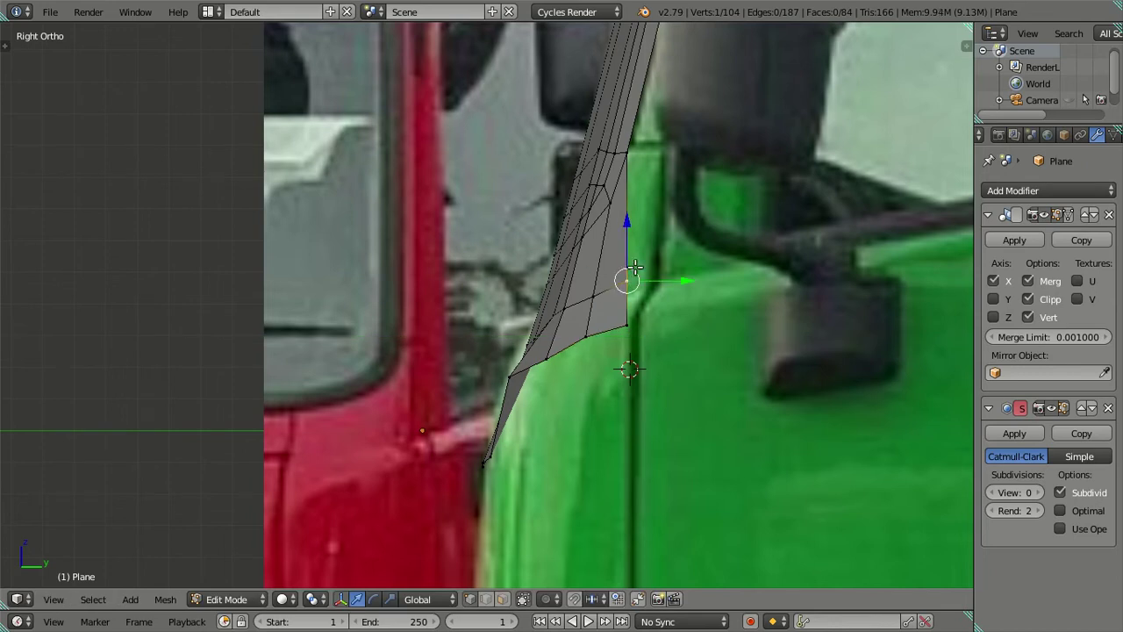
pyautogui.scroll(2, 614, 316)
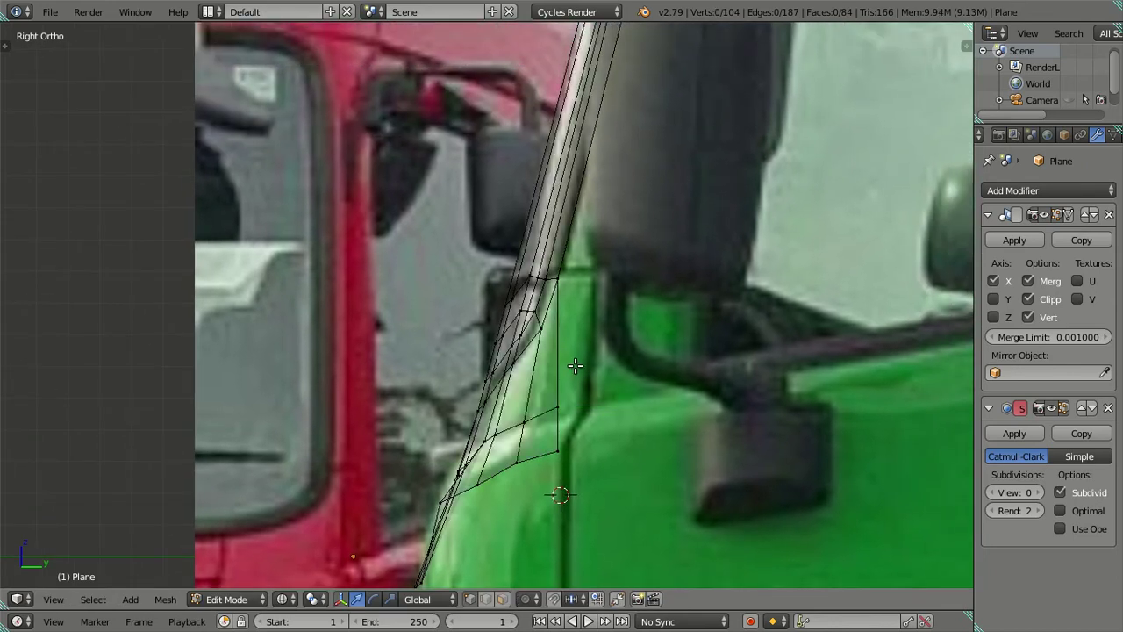
pyautogui.press('KP_1')
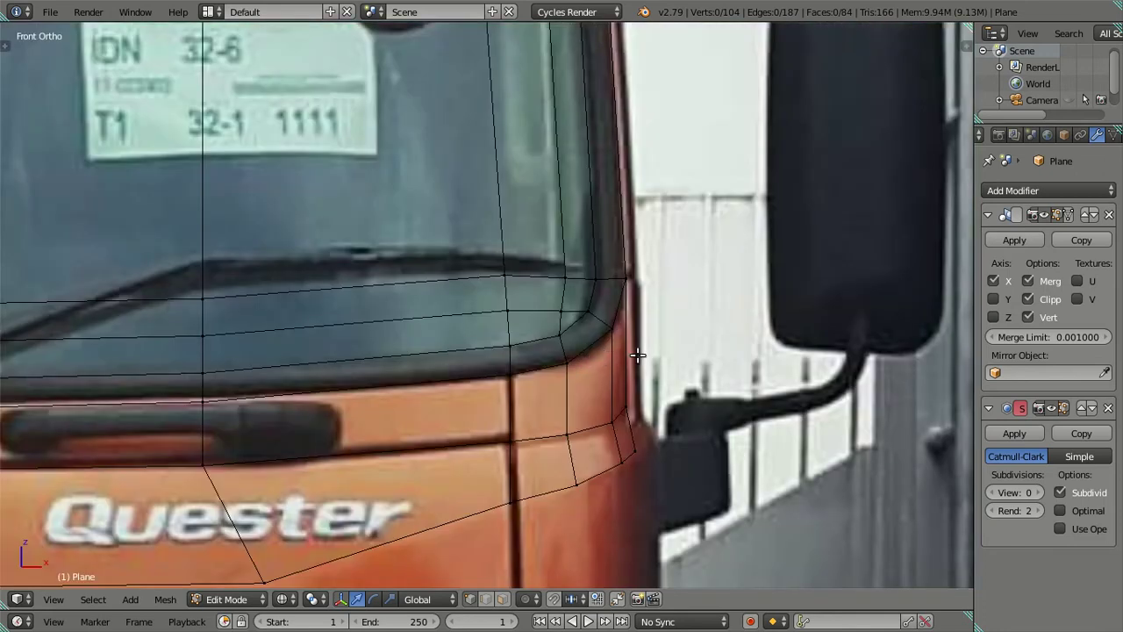
pyautogui.press('KP_3')
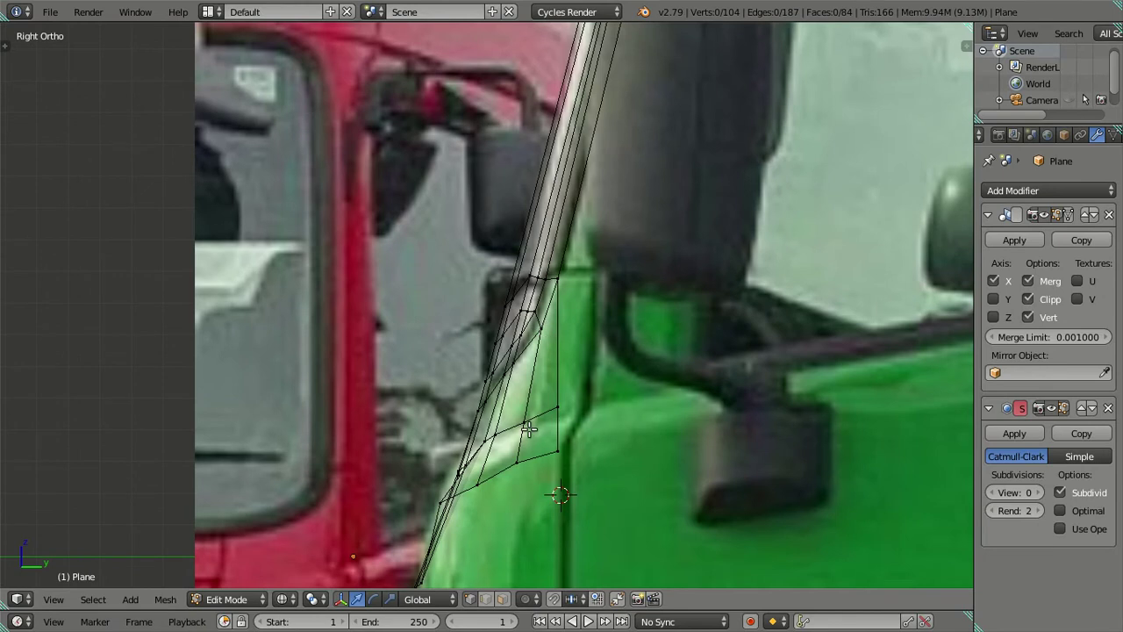
# Slide the corner strip edge near the mirror mount along Y to the side outline.
pyautogui.keyDown('shift'); pyautogui.moveTo(529, 428); pyautogui.dragTo(541, 380, button='middle'); pyautogui.keyUp('shift')
pyautogui.rightClick(537, 386)
pyautogui.moveTo(572, 394); pyautogui.dragTo(561, 394)
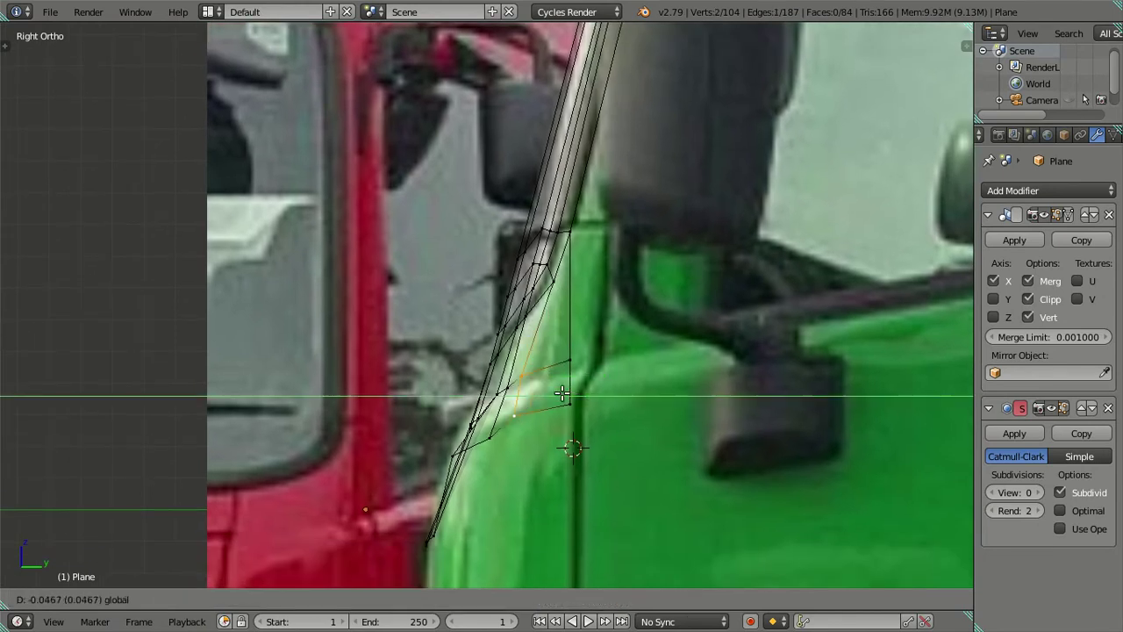
pyautogui.click(561, 394)
pyautogui.press('g')
pyautogui.press('y')
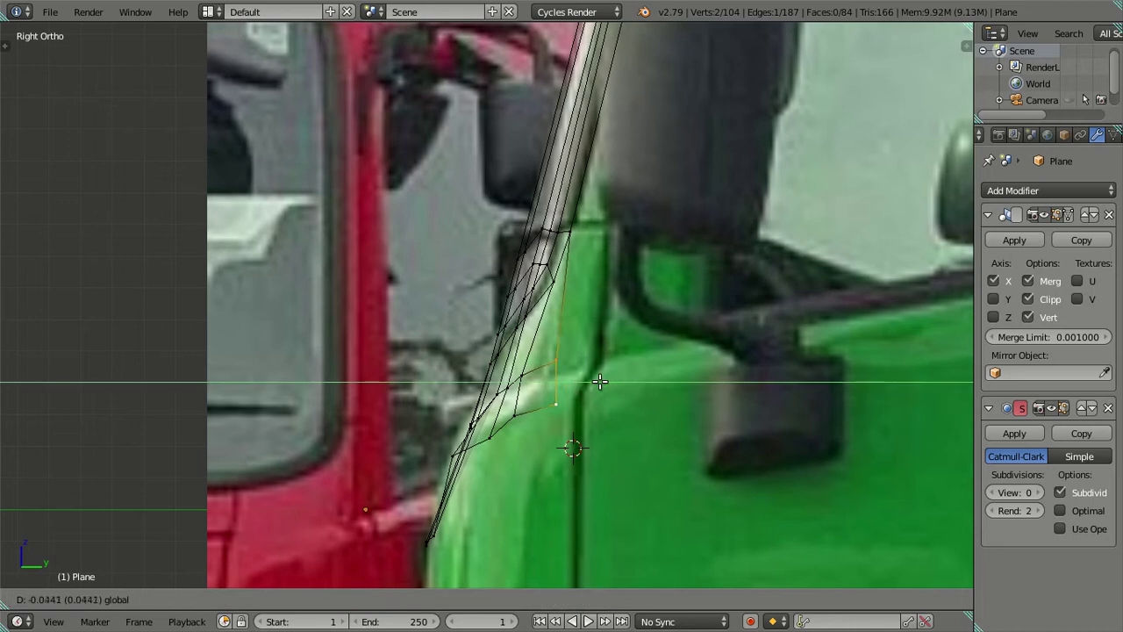
pyautogui.click(597, 382)
pyautogui.scroll(-1, 526, 421)
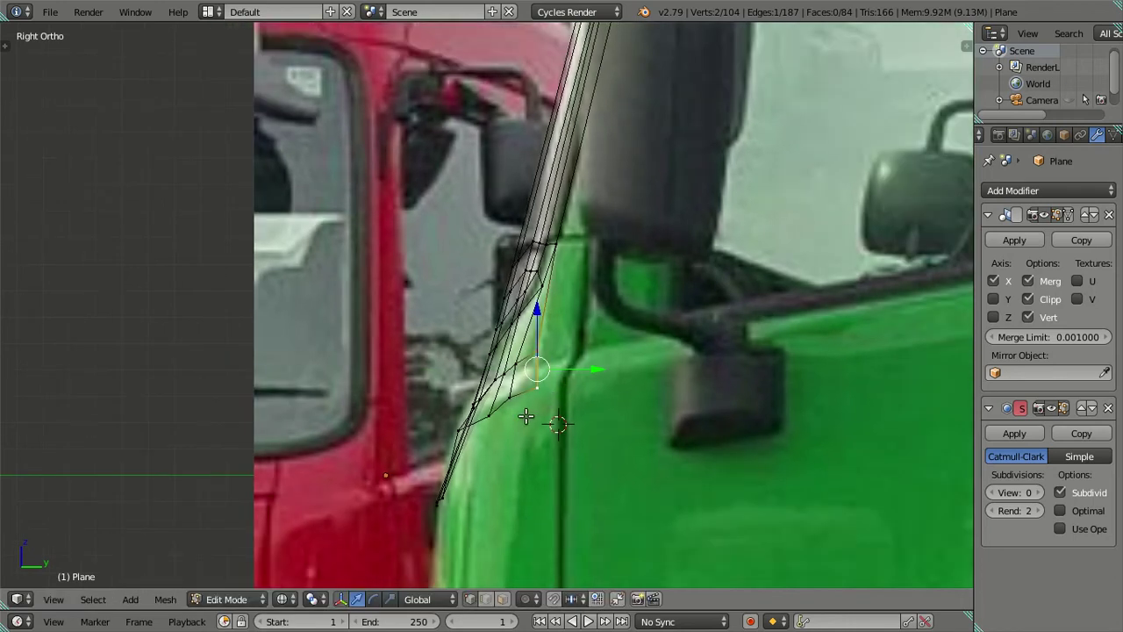
pyautogui.scroll(2, 518, 439)
# Shift a lower corner vertex front-to-back onto the side outline.
pyautogui.rightClick(495, 464)
pyautogui.moveTo(544, 467); pyautogui.dragTo(531, 461)
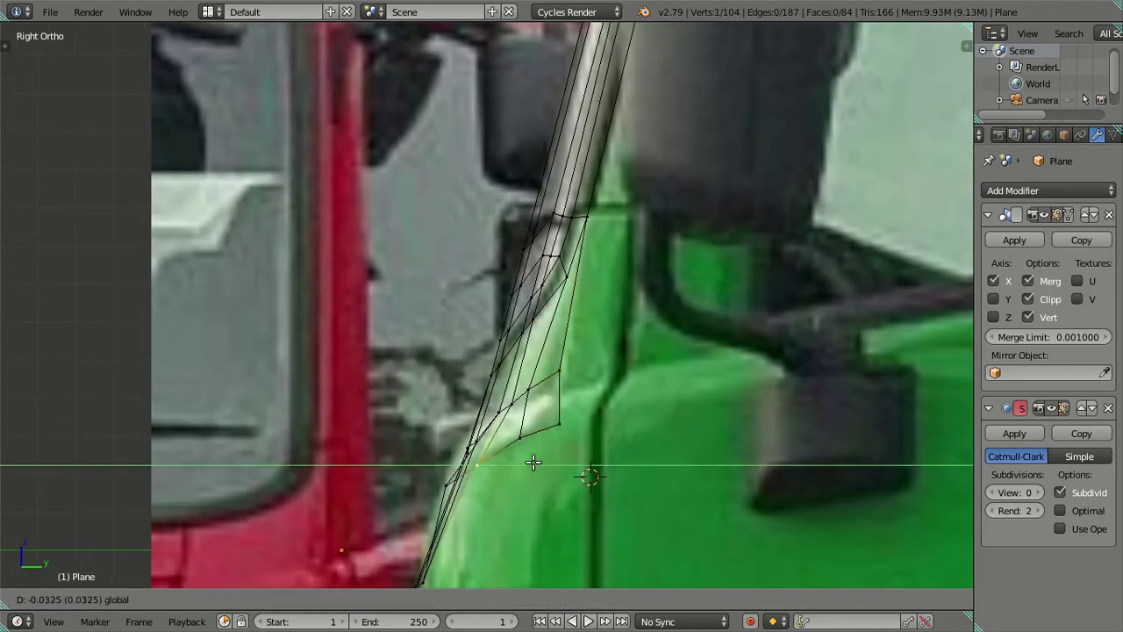
pyautogui.click(534, 460)
pyautogui.rightClick(559, 426)
pyautogui.click(597, 416)
# Move two more edge vertices, including the bottom one, along Y to follow the profile.
pyautogui.rightClick(556, 432)
pyautogui.press('g')
pyautogui.press('y')
pyautogui.click(556, 438)
pyautogui.press('a')
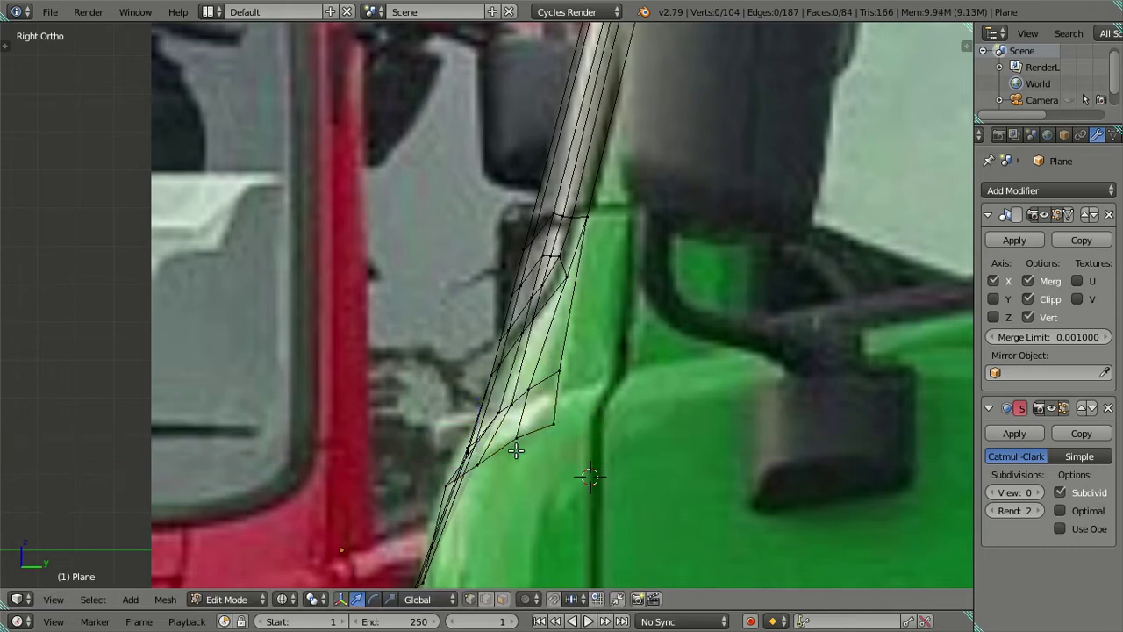
pyautogui.rightClick(468, 485)
pyautogui.press('g')
pyautogui.press('y')
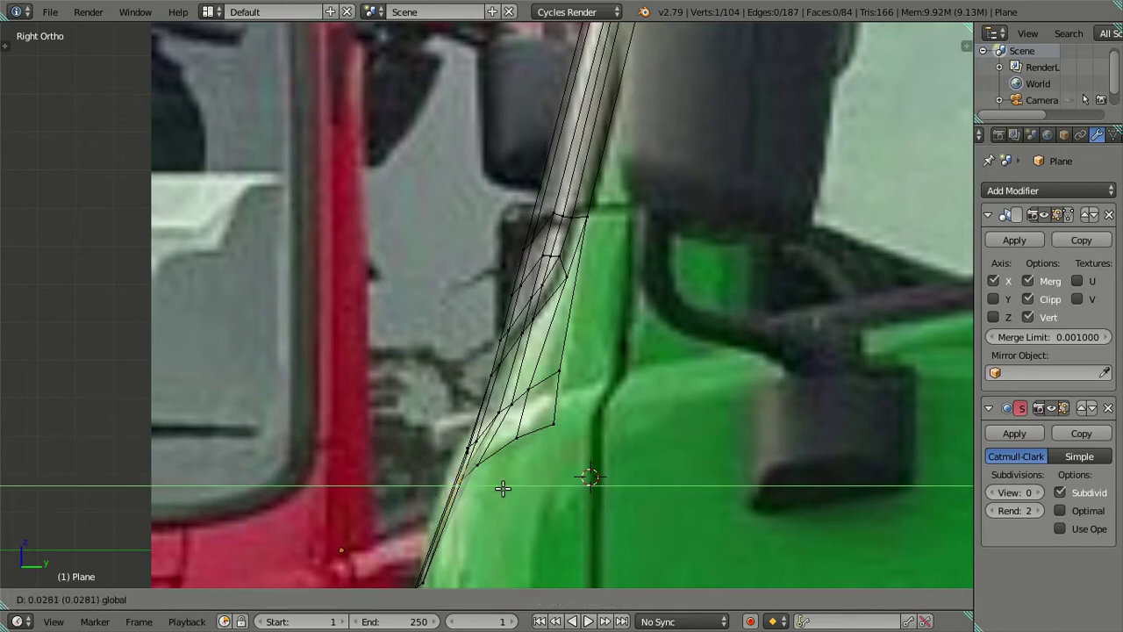
pyautogui.click(501, 487)
# Inspect the corner in solid shading and preview the smoothed cab in Object Mode.
pyautogui.press('a')
pyautogui.scroll(-3, 506, 471)
pyautogui.moveTo(506, 471); pyautogui.dragTo(518, 453, button='middle')
pyautogui.scroll(3, 606, 451)
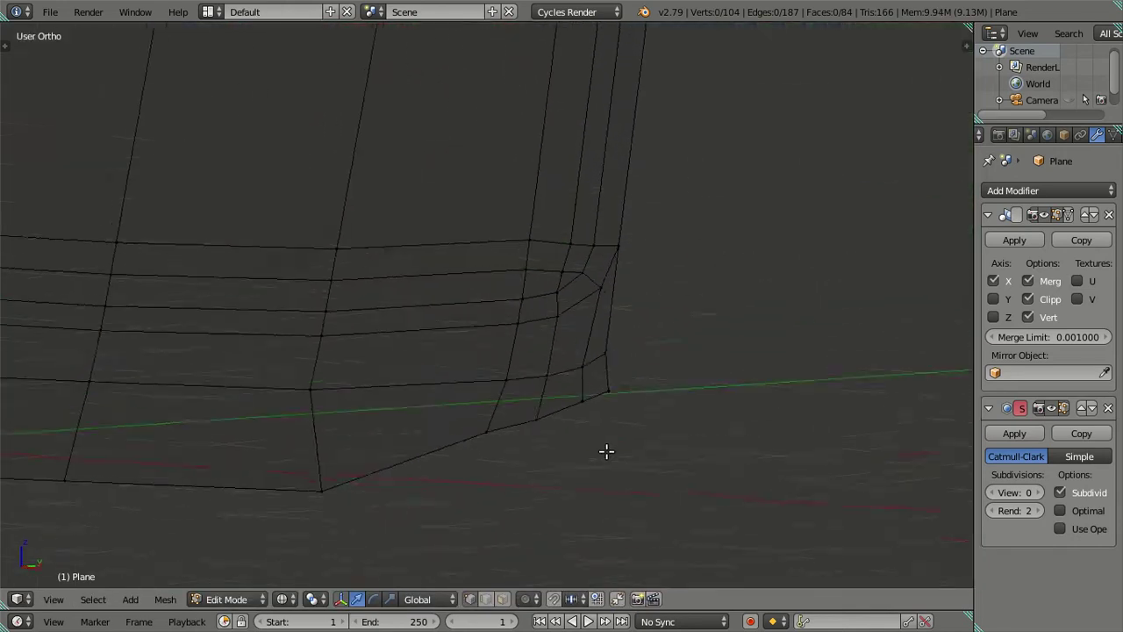
pyautogui.press('a')
pyautogui.press('z')
pyautogui.press('a')
pyautogui.press('Tab')
pyautogui.moveTo(539, 409)
pyautogui.mouseDown(button='middle')
pyautogui.moveTo(487, 447)
pyautogui.moveTo(605, 400)
pyautogui.moveTo(459, 400)
pyautogui.moveTo(482, 345)
pyautogui.moveTo(466, 451)
pyautogui.moveTo(487, 413)
pyautogui.mouseUp(button='middle')
# Compare the cab with the front photo, then return to Edit Mode to view the side edge.
pyautogui.press('KP_1')
pyautogui.press('z')
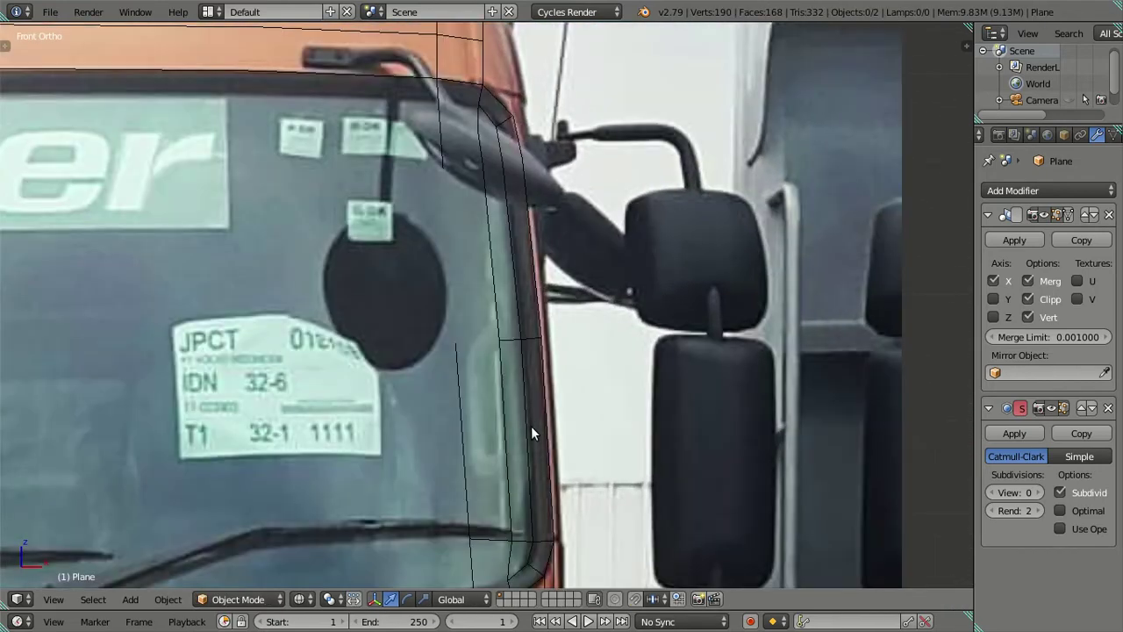
pyautogui.scroll(-1, 531, 426)
pyautogui.scroll(2, 537, 350)
pyautogui.press('Tab')
pyautogui.scroll(-2, 537, 355)
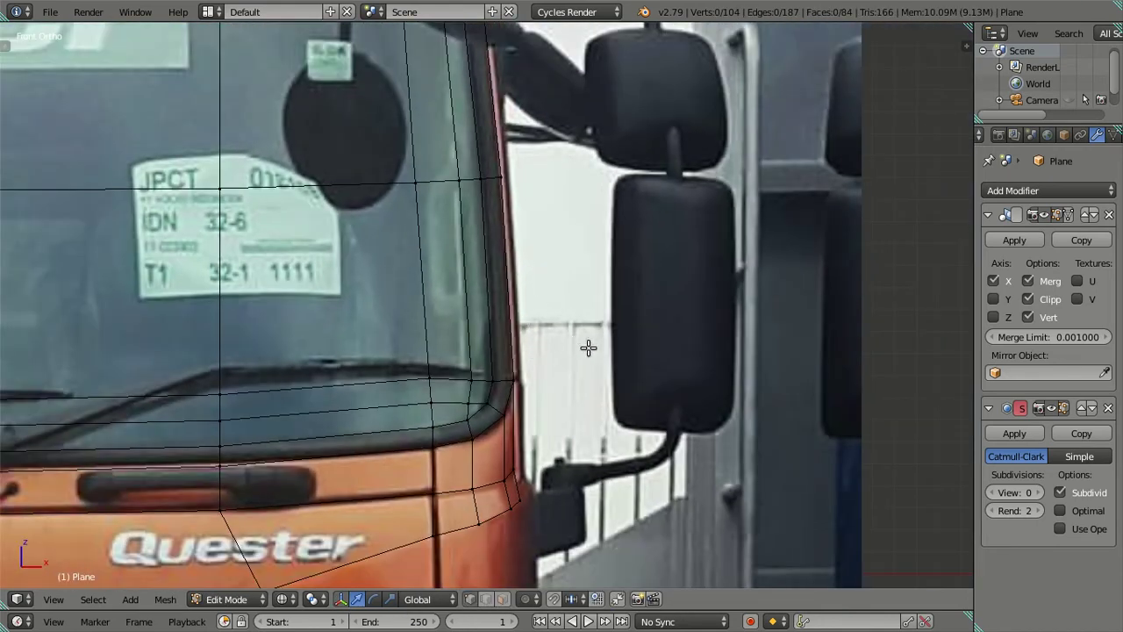
pyautogui.press('z')
pyautogui.moveTo(609, 349)
pyautogui.mouseDown(button='middle')
pyautogui.moveTo(557, 354)
pyautogui.moveTo(501, 383)
pyautogui.moveTo(438, 444)
pyautogui.moveTo(464, 272)
pyautogui.mouseUp(button='middle')
# In Right Ortho, extrude the side edge and slide it along Y onto the door line.
pyautogui.rightClick(490, 143)
pyautogui.keyDown('ctrl'); pyautogui.rightClick(454, 510); pyautogui.keyUp('ctrl')
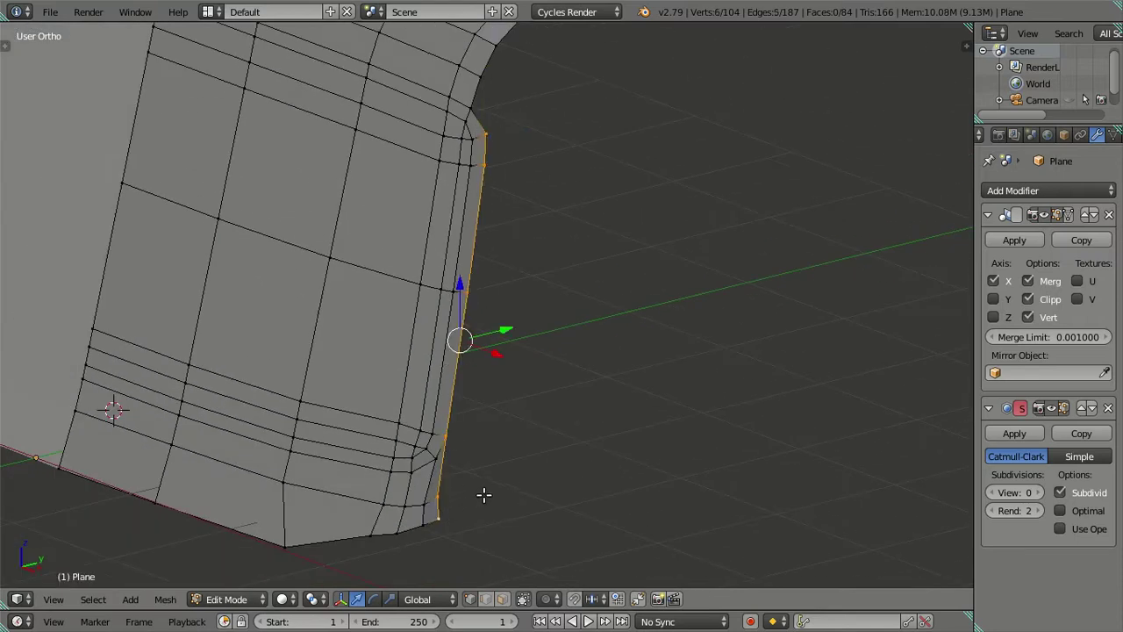
pyautogui.press('KP_3')
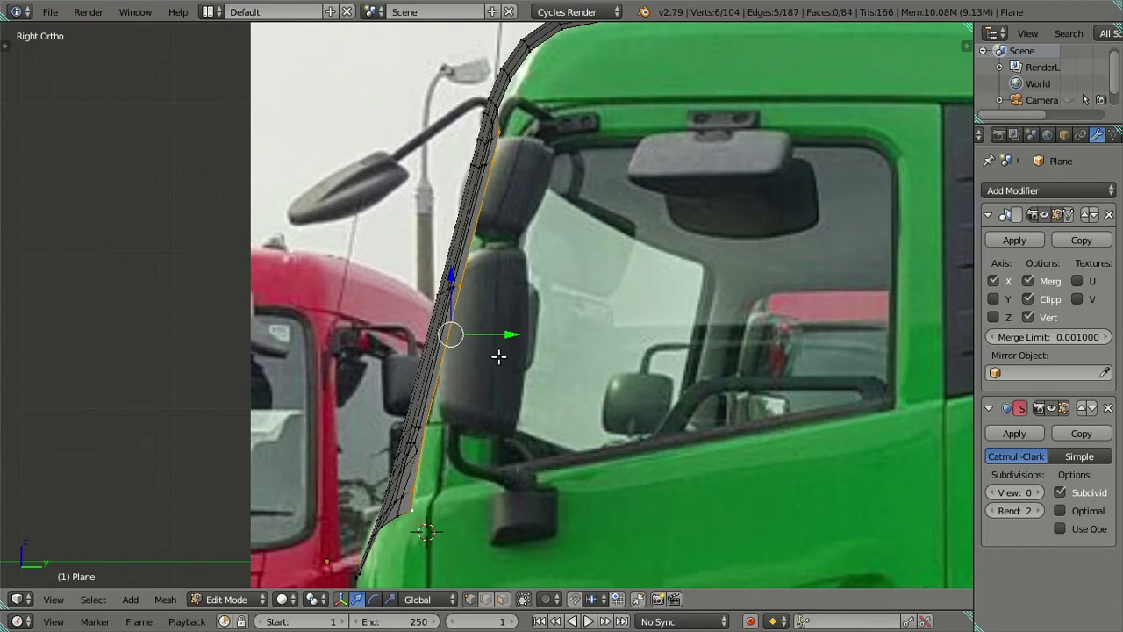
pyautogui.press('e')
pyautogui.rightClick(541, 389)
pyautogui.moveTo(511, 333); pyautogui.dragTo(530, 339)
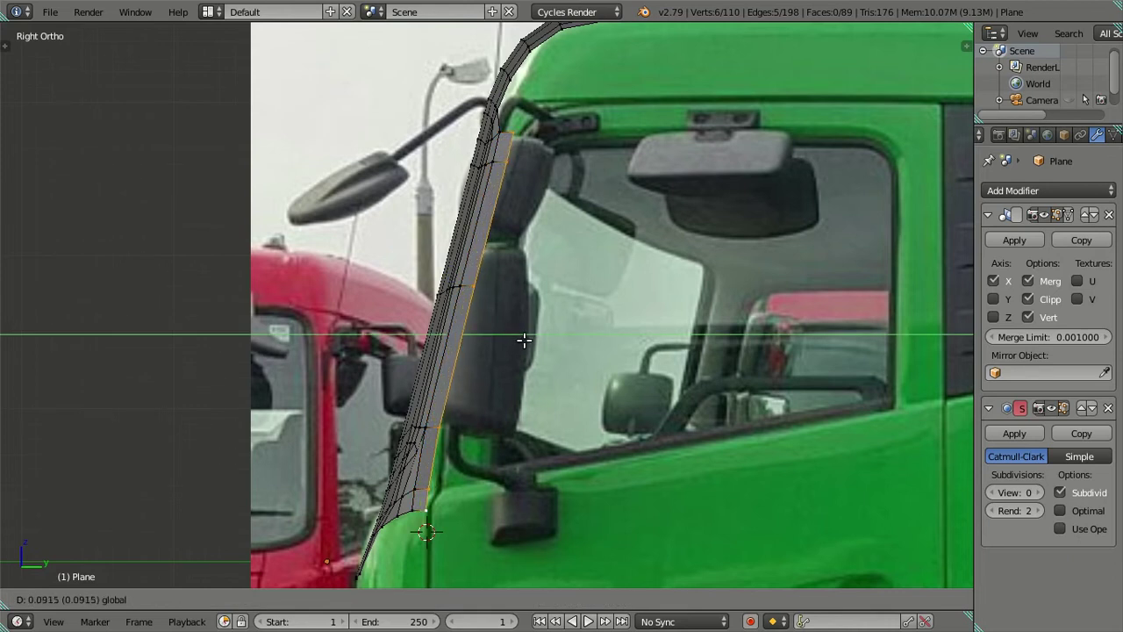
pyautogui.click(523, 340)
pyautogui.scroll(1, 516, 341)
pyautogui.press('g')
pyautogui.press('y')
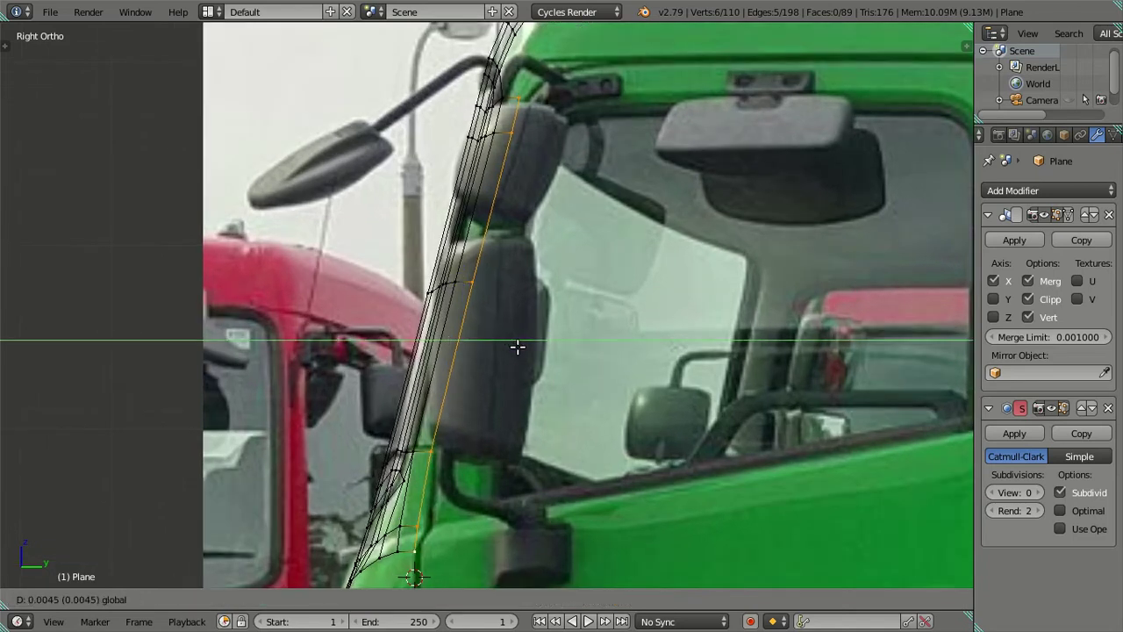
pyautogui.click(520, 347)
pyautogui.keyDown('shift'); pyautogui.scroll(1, 509, 333); pyautogui.keyUp('shift')
pyautogui.keyDown('shift'); pyautogui.scroll(2, 518, 263); pyautogui.keyUp('shift')
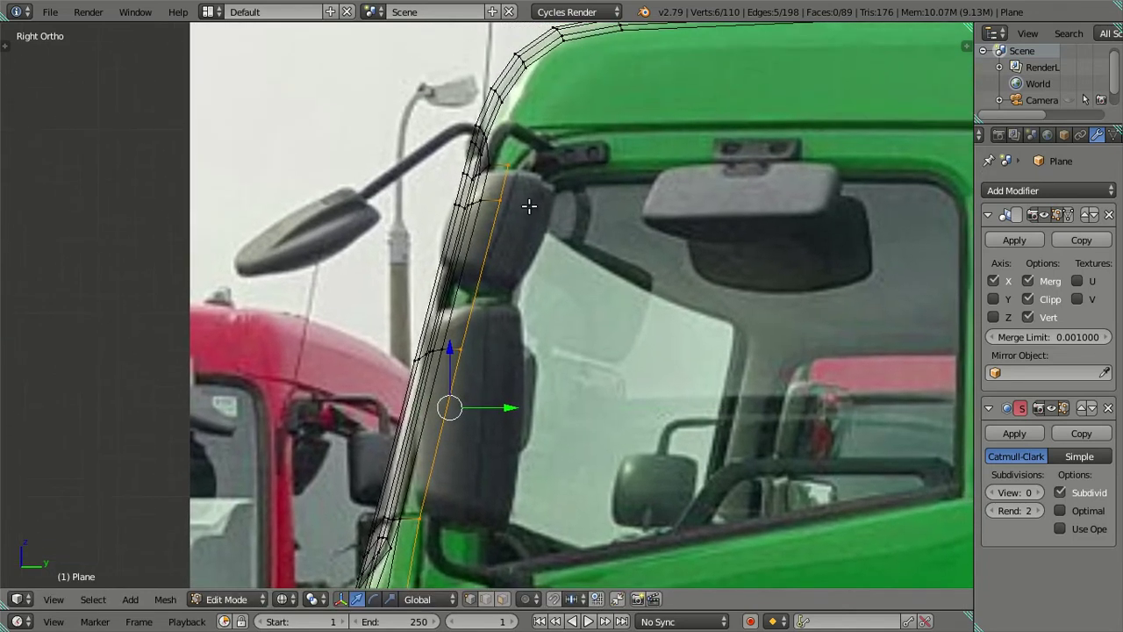
# Raise a vertex near the top of the side edge to follow the door seam.
pyautogui.rightClick(508, 166)
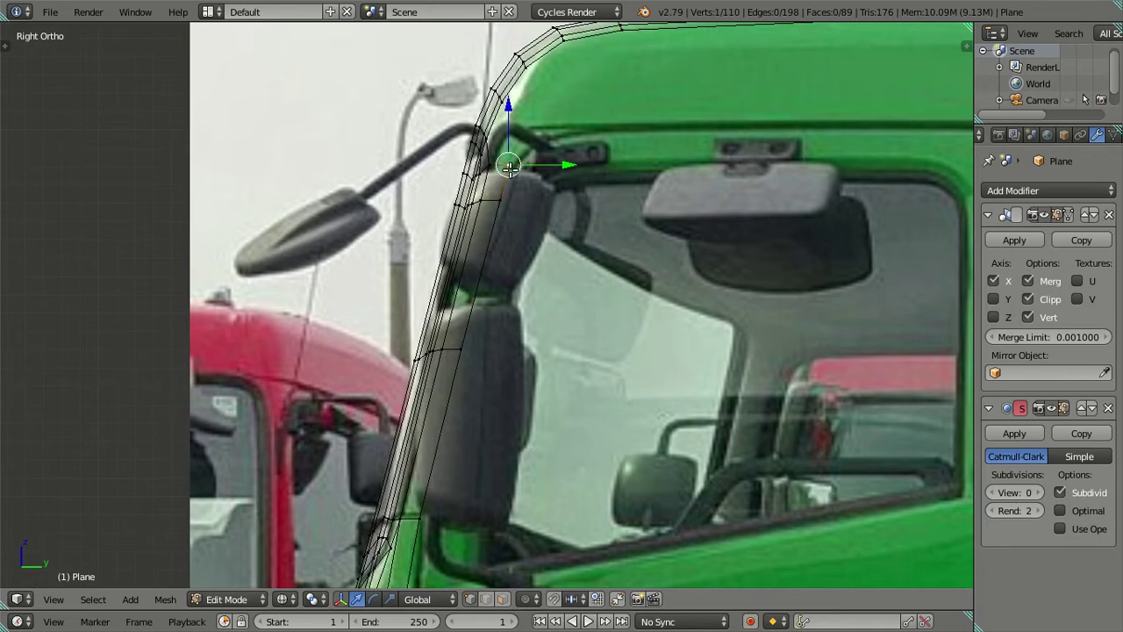
pyautogui.keyDown('shift'); pyautogui.rightClick(500, 202); pyautogui.keyUp('shift')
pyautogui.rightClick(516, 169)
pyautogui.press('g')
pyautogui.press('z')
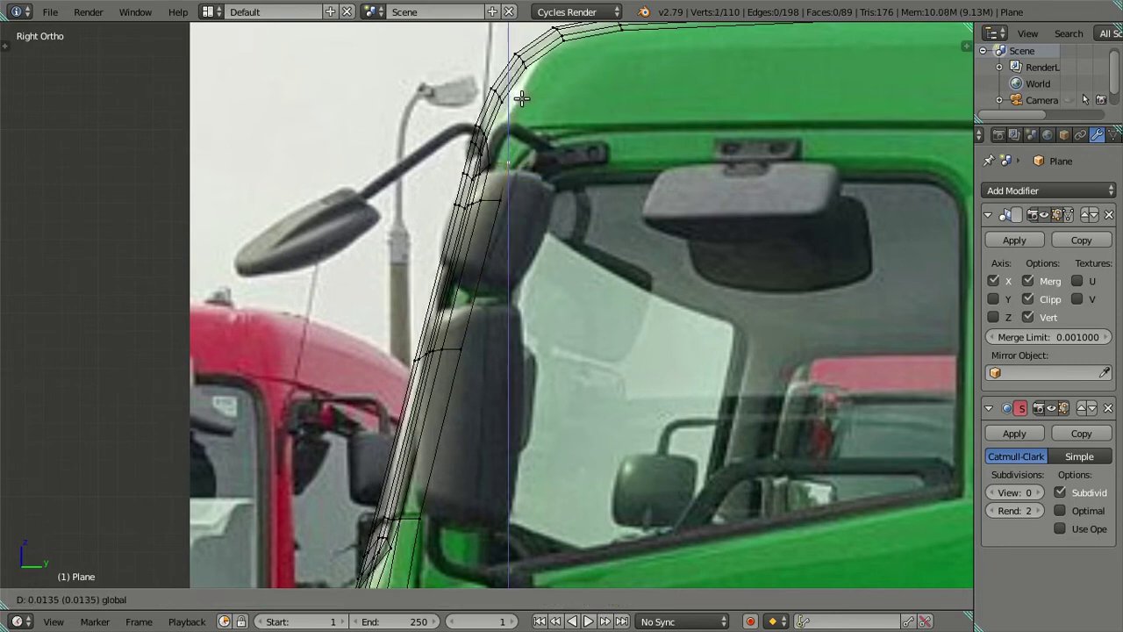
pyautogui.rightClick(521, 98)
pyautogui.press('a')
pyautogui.keyDown('shift'); pyautogui.moveTo(507, 307); pyautogui.dragTo(534, 200, button='middle'); pyautogui.keyUp('shift')
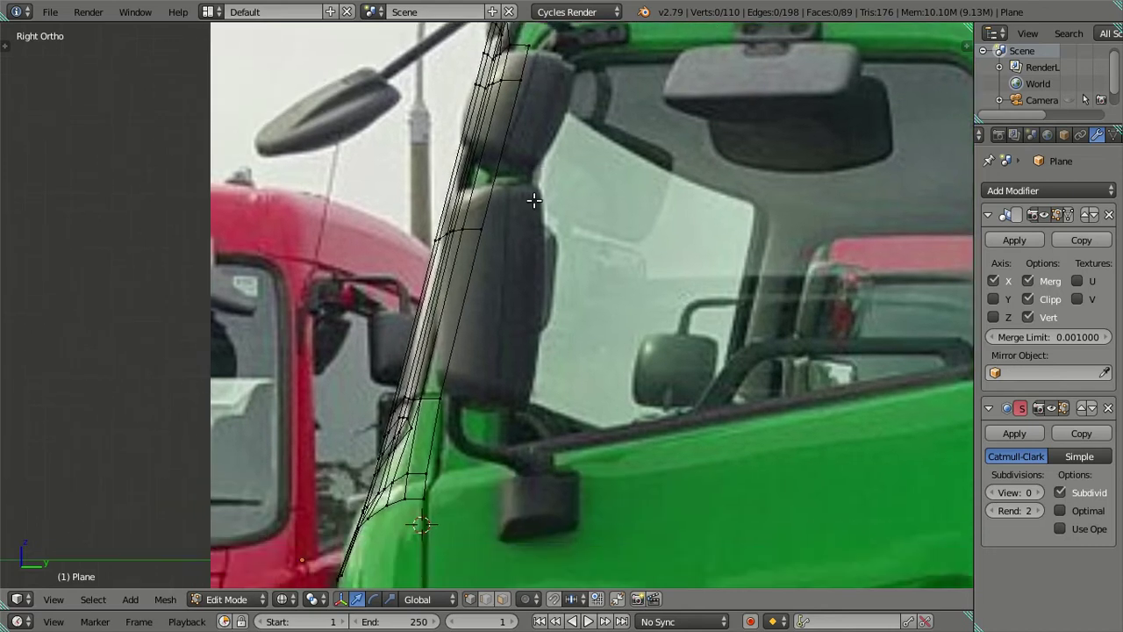
pyautogui.rightClick(521, 87)
pyautogui.press('g')
pyautogui.click(527, 201)
# Shift the side-edge vertex column and the edge near the mirror mount toward the door seam.
pyautogui.keyDown('alt'); pyautogui.rightClick(528, 201); pyautogui.keyUp('alt')
pyautogui.press('g')
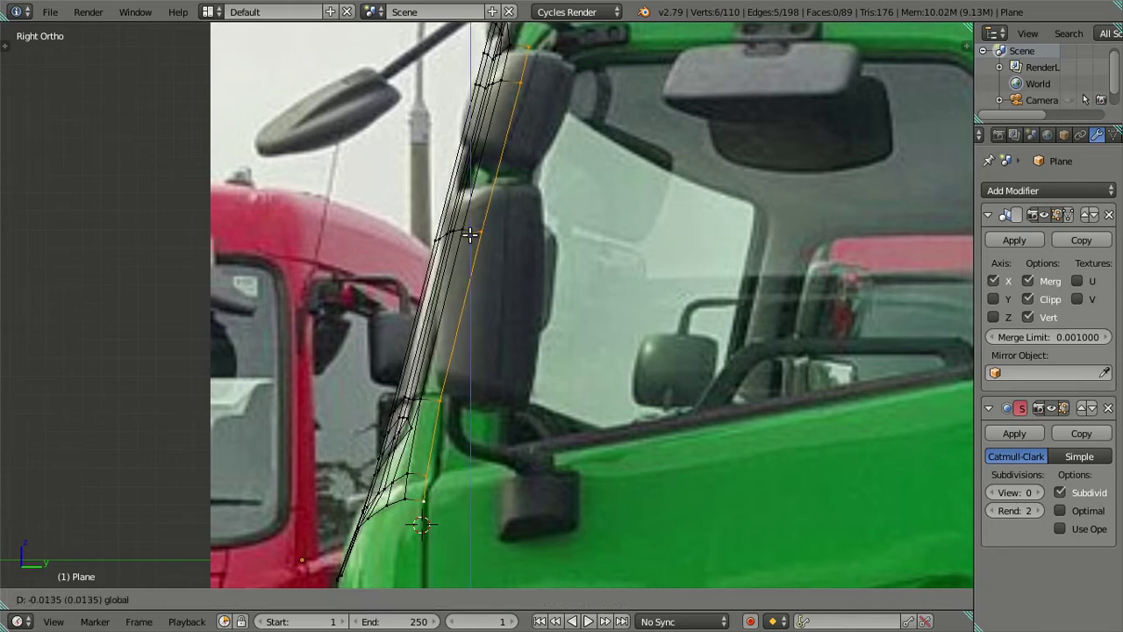
pyautogui.click(481, 234)
pyautogui.moveTo(529, 287); pyautogui.dragTo(528, 288)
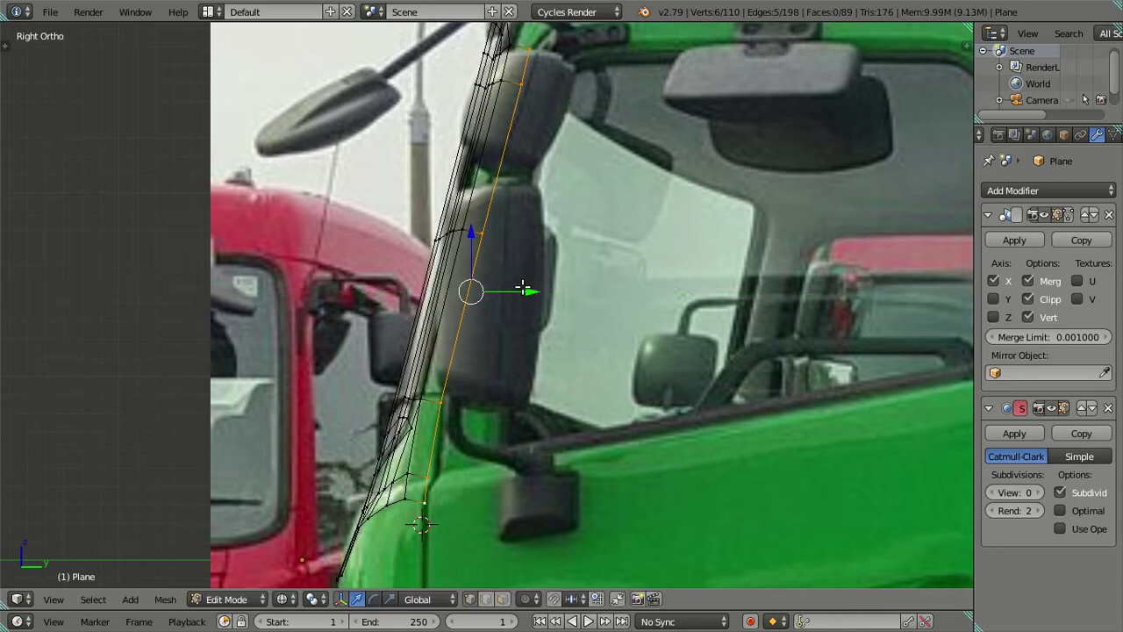
pyautogui.scroll(2, 465, 451)
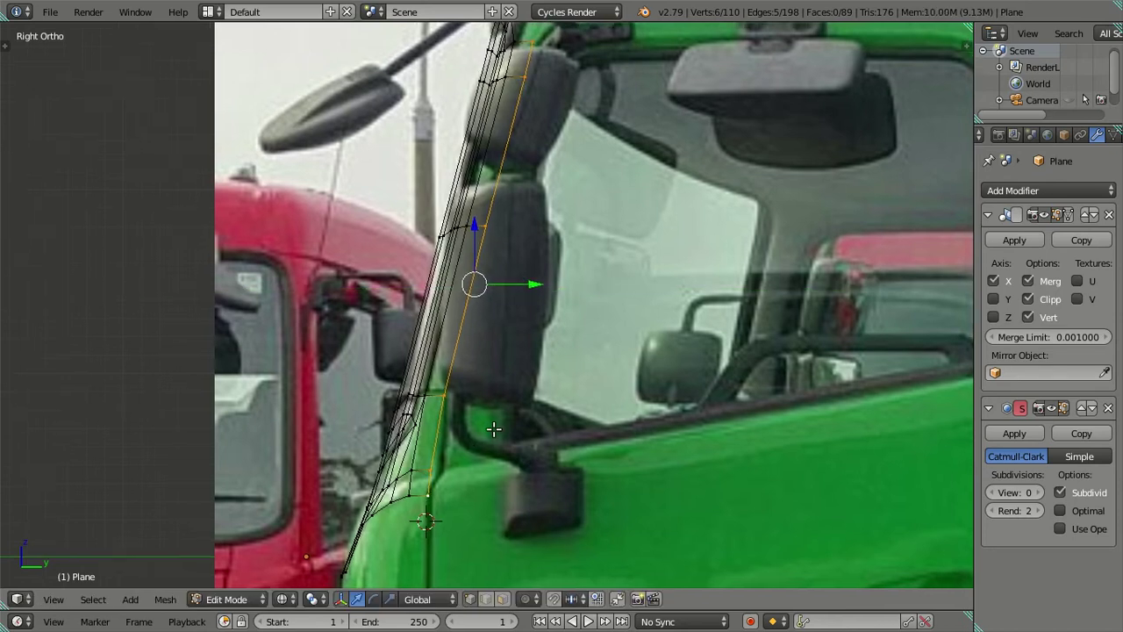
pyautogui.scroll(2, 465, 452)
pyautogui.rightClick(430, 374)
pyautogui.moveTo(463, 389)
pyautogui.mouseDown()
pyautogui.moveTo(480, 388)
pyautogui.moveTo(471, 397)
pyautogui.mouseUp()
pyautogui.rightClick(442, 411)
# In Front Ortho, nudge the corner vertex sideways along X, undoing the second move.
pyautogui.scroll(-2, 411, 430)
pyautogui.scroll(-2, 425, 419)
pyautogui.scroll(2, 443, 408)
pyautogui.scroll(1, 452, 397)
pyautogui.press('KP_1')
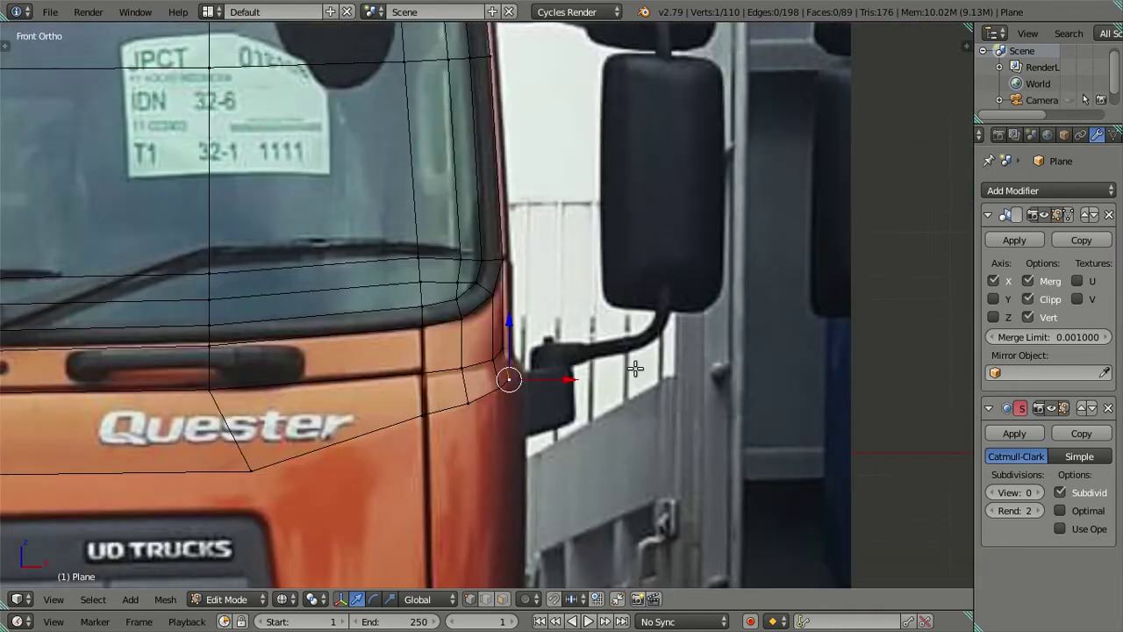
pyautogui.scroll(2, 584, 409)
pyautogui.scroll(1, 577, 394)
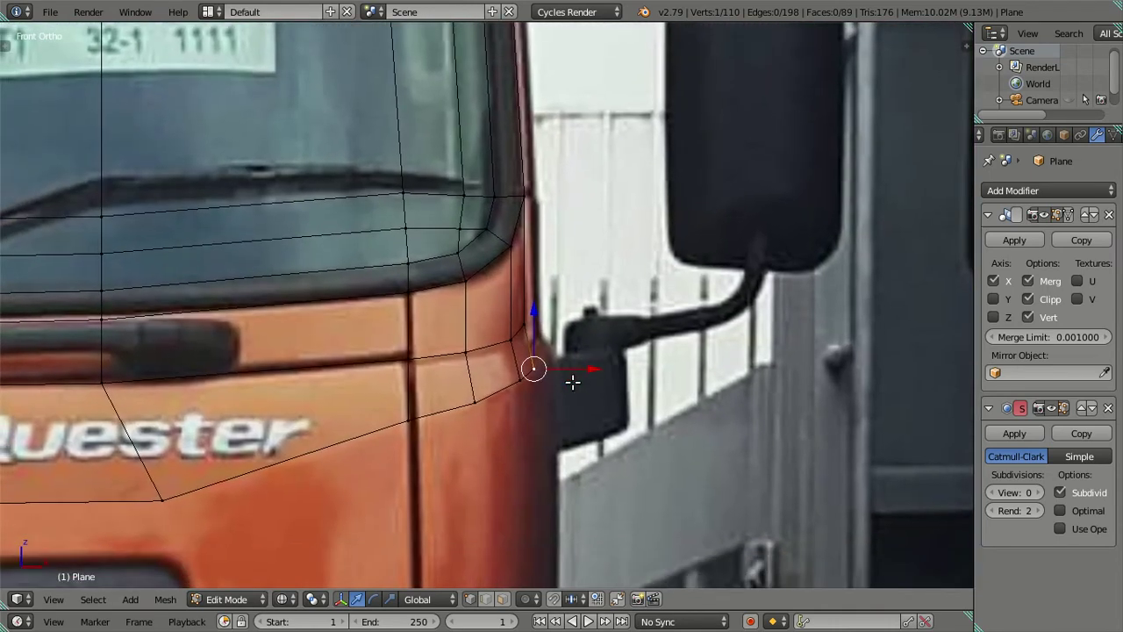
pyautogui.press('g')
pyautogui.press('x')
pyautogui.click(592, 360)
pyautogui.press('g')
pyautogui.press('x')
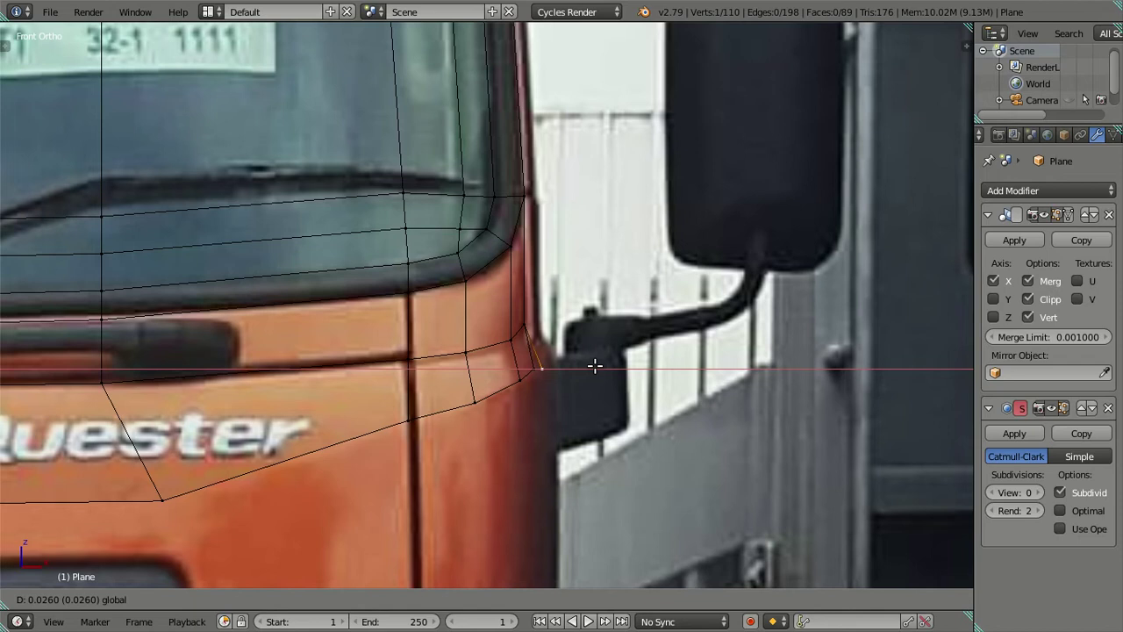
pyautogui.click(597, 366)
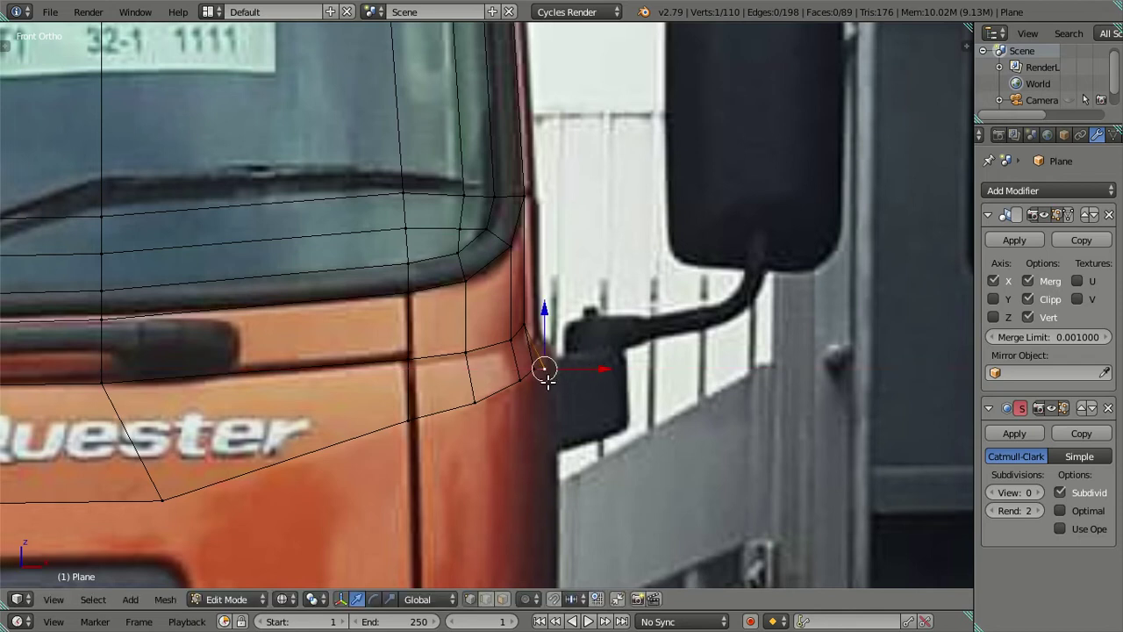
pyautogui.hotkey('ctrl', 'z')
# In Right Ortho, raise the vertex near the mirror mount and lower its upper neighbour.
pyautogui.scroll(-2, 563, 369)
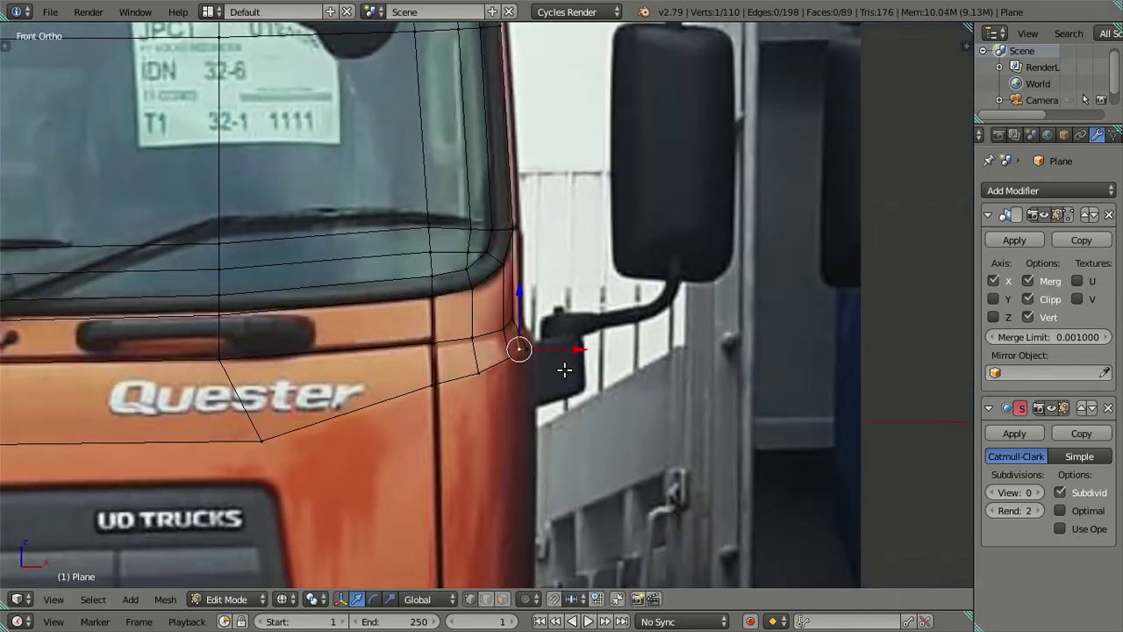
pyautogui.press('KP_3')
pyautogui.moveTo(452, 372)
pyautogui.mouseDown(button='middle')
pyautogui.moveTo(526, 386)
pyautogui.moveTo(518, 368)
pyautogui.moveTo(578, 346)
pyautogui.moveTo(554, 394)
pyautogui.moveTo(483, 363)
pyautogui.mouseUp(button='middle')
pyautogui.press('a')
pyautogui.rightClick(481, 358)
pyautogui.press('KP_3')
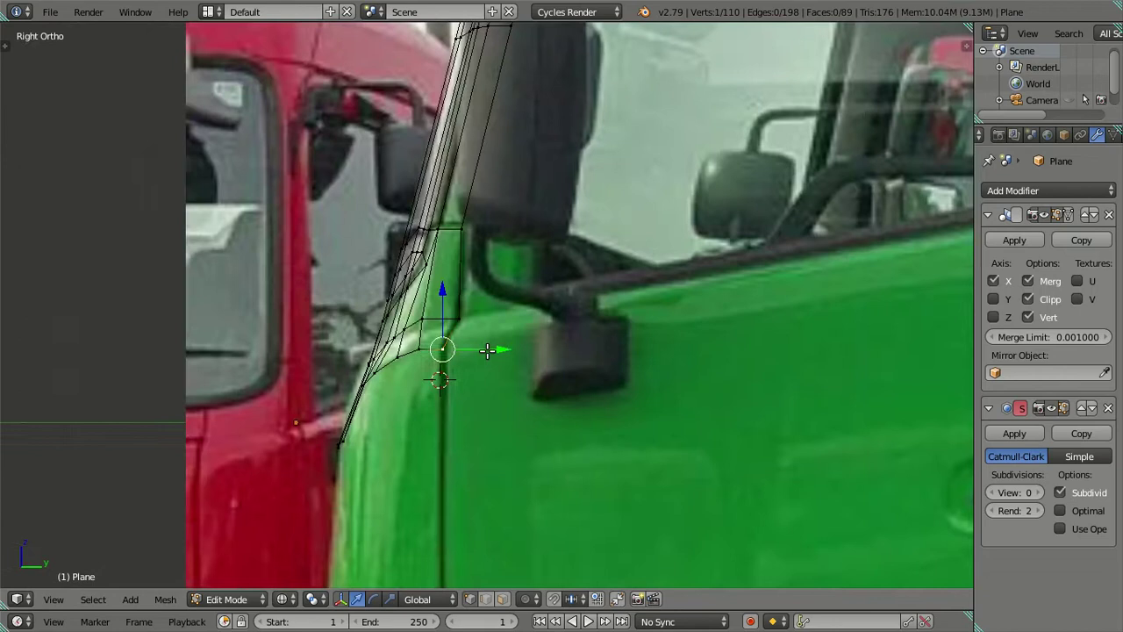
pyautogui.scroll(3, 487, 350)
pyautogui.moveTo(405, 331); pyautogui.dragTo(409, 323)
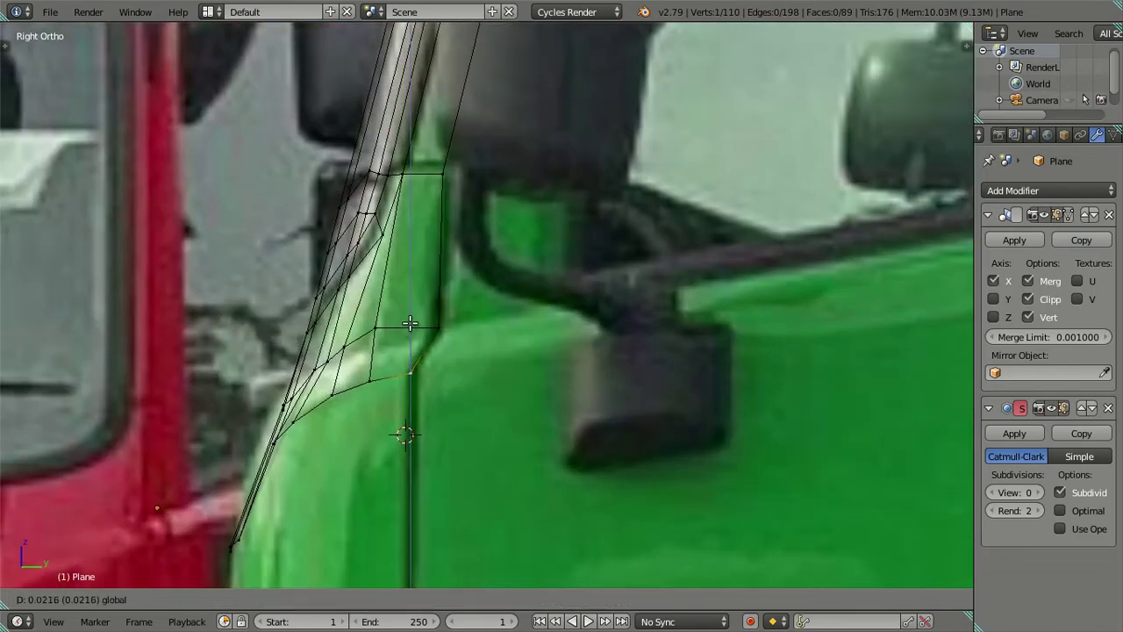
pyautogui.click(407, 322)
pyautogui.rightClick(375, 330)
pyautogui.moveTo(374, 265); pyautogui.dragTo(348, 305)
pyautogui.rightClick(341, 339)
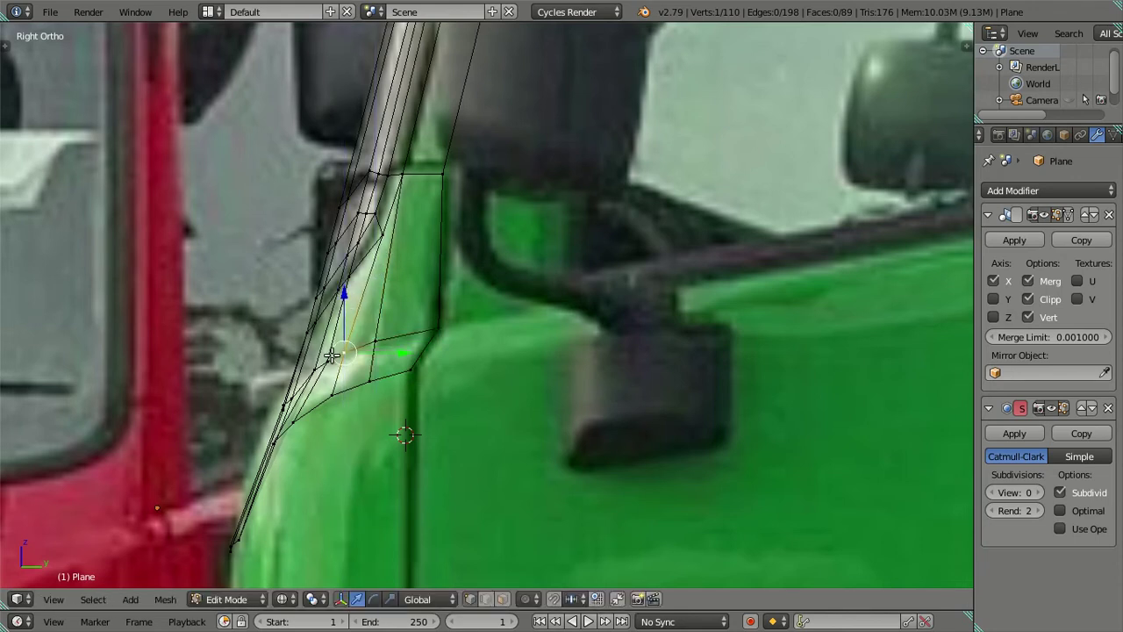
# In Front Ortho, move the lower cab-corner vertex down, slightly right, then down and inward.
pyautogui.press('KP_1')
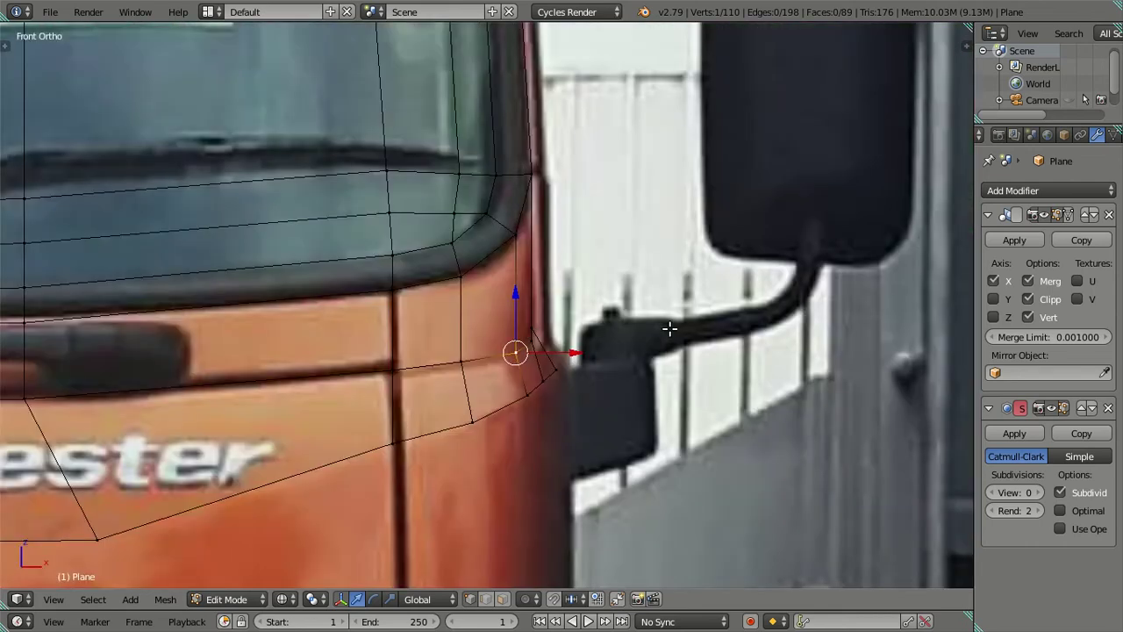
pyautogui.press('a')
pyautogui.rightClick(461, 361)
pyautogui.press('a')
pyautogui.rightClick(538, 378)
pyautogui.press('g')
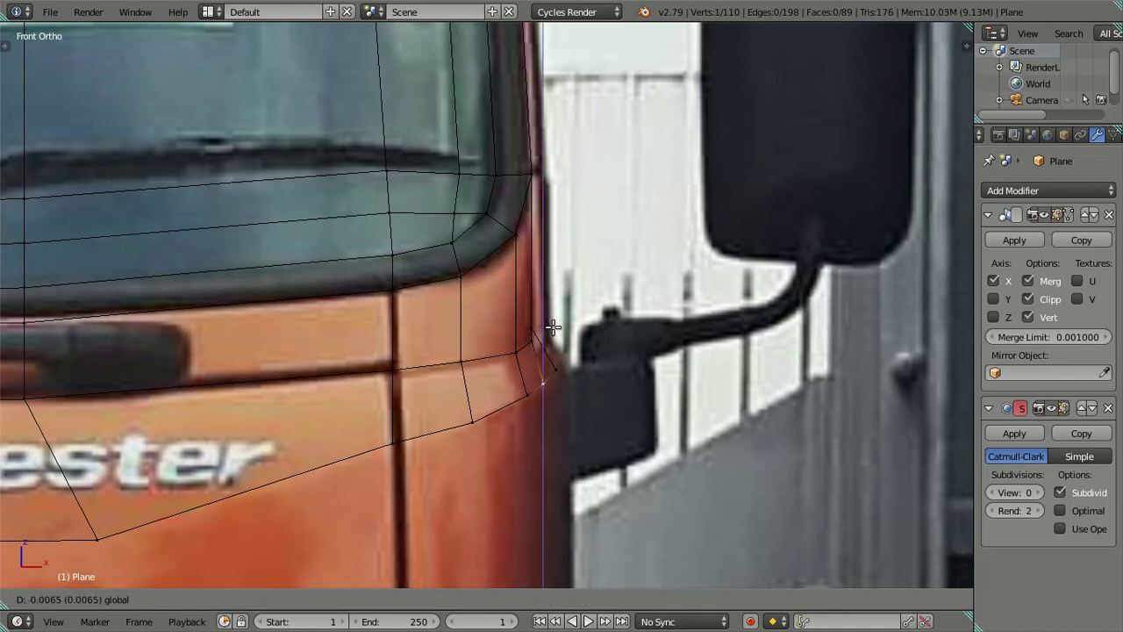
pyautogui.click(554, 334)
pyautogui.press('g')
pyautogui.click(595, 380)
pyautogui.press('g')
pyautogui.click(501, 402)
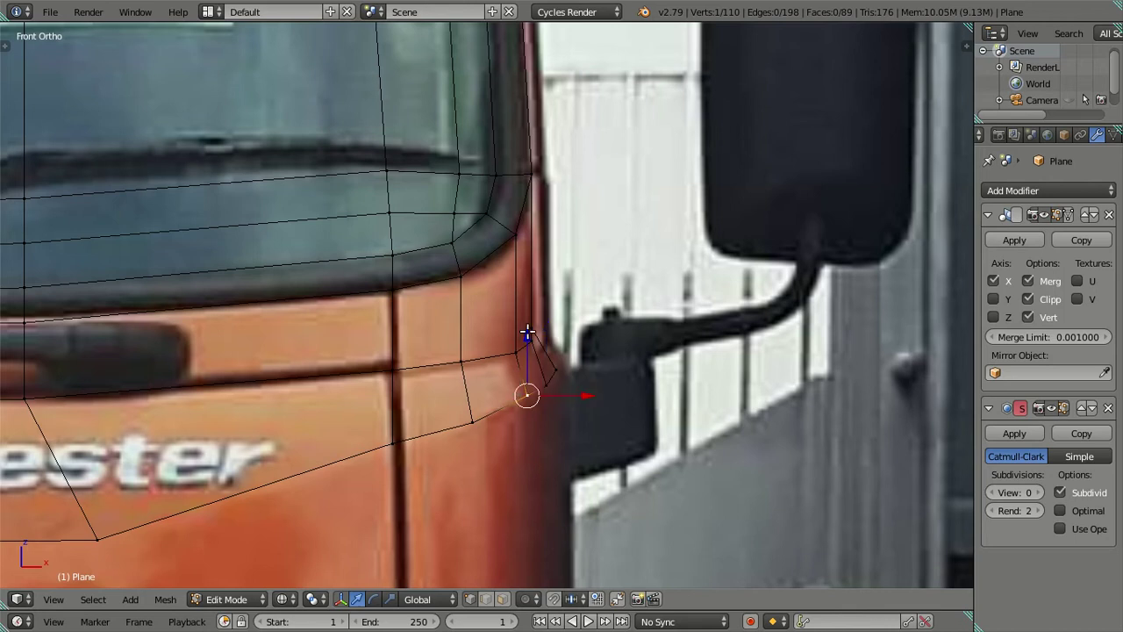
# Raise the vertex beside the corner, inspect the corner, and view the mesh solid shaded.
pyautogui.click(516, 352)
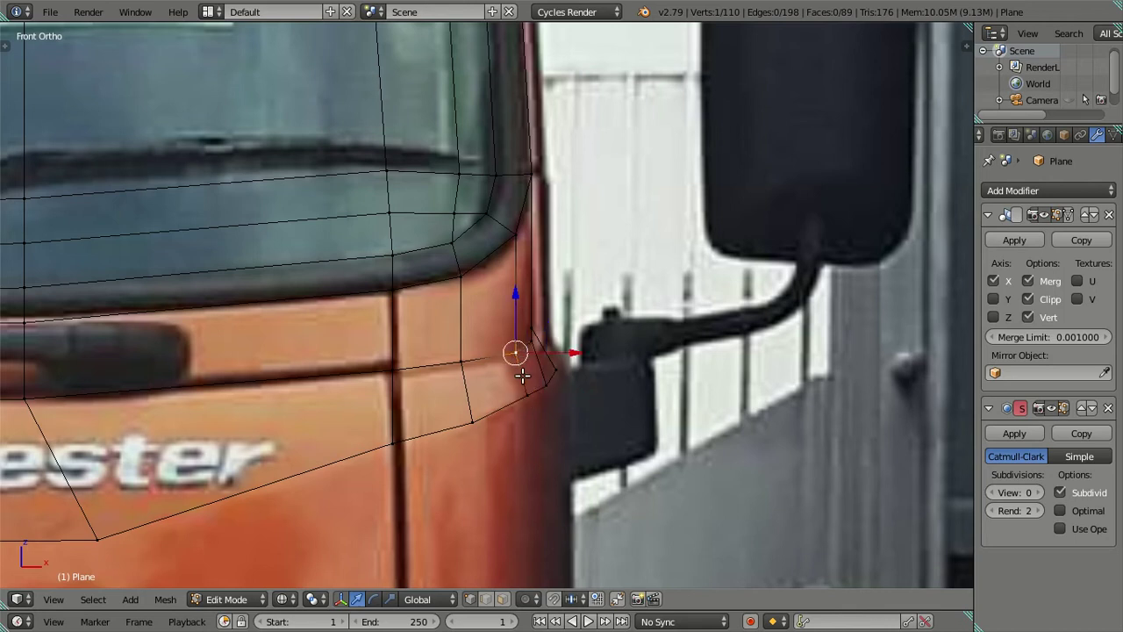
pyautogui.click(526, 393)
pyautogui.press('g')
pyautogui.click(535, 339)
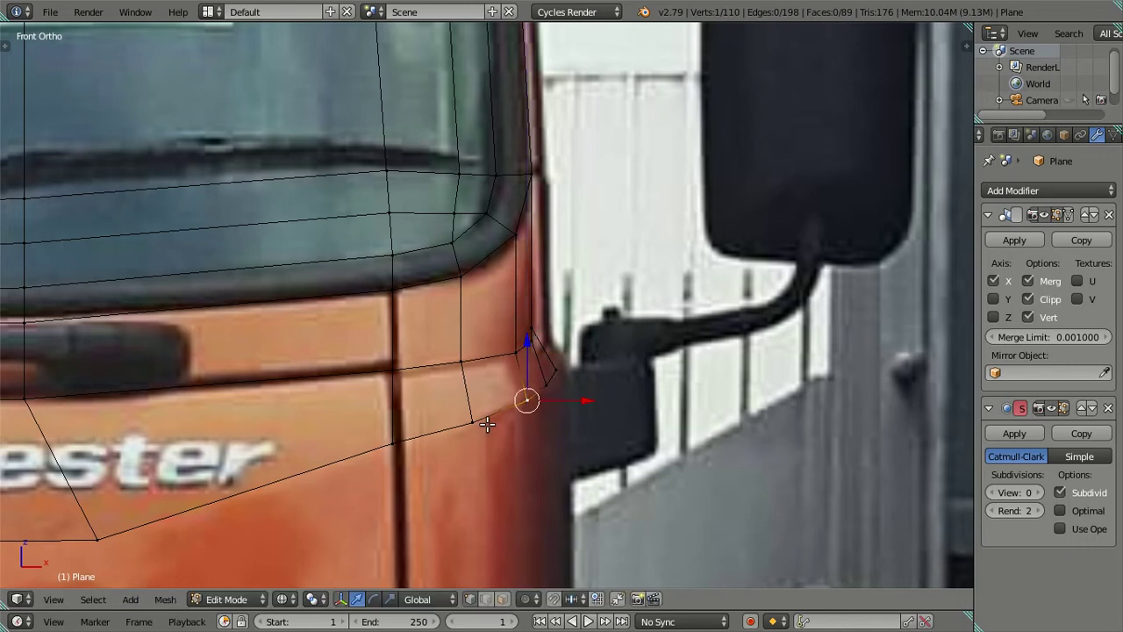
pyautogui.scroll(-2, 526, 396)
pyautogui.moveTo(591, 392)
pyautogui.mouseDown(button='middle')
pyautogui.moveTo(521, 351)
pyautogui.moveTo(479, 457)
pyautogui.moveTo(431, 418)
pyautogui.moveTo(456, 441)
pyautogui.moveTo(474, 378)
pyautogui.moveTo(414, 383)
pyautogui.moveTo(460, 416)
pyautogui.moveTo(461, 333)
pyautogui.mouseUp(button='middle')
pyautogui.press('a')
pyautogui.press('Tab')
pyautogui.press('Tab')
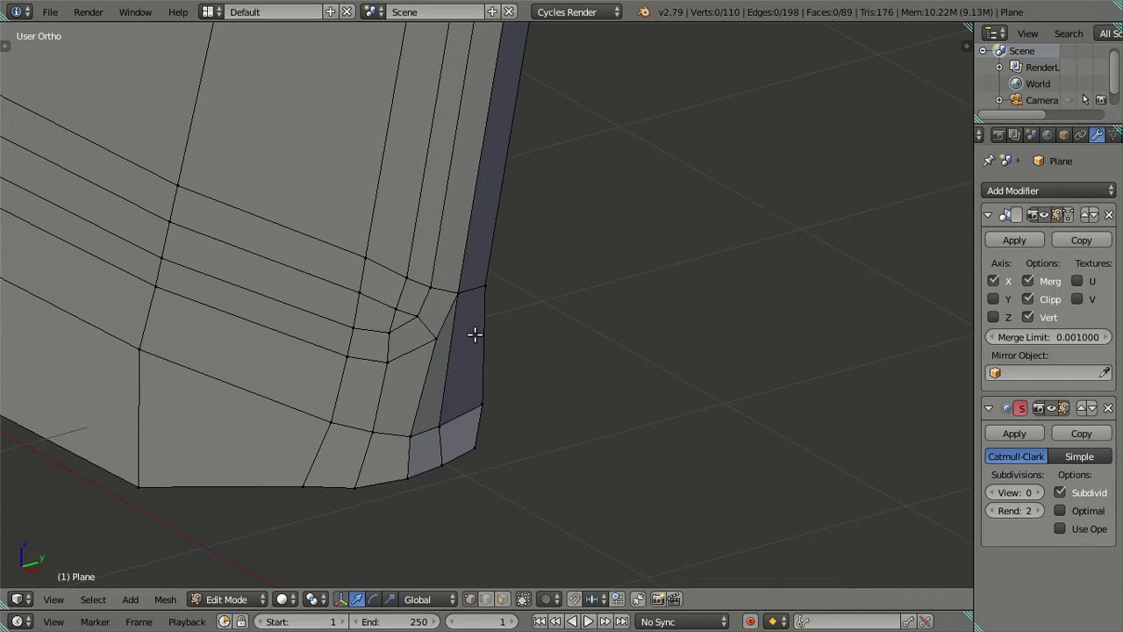
# In Front Ortho, move the inner corner vertex down and inward and its left neighbour along X.
pyautogui.rightClick(436, 338)
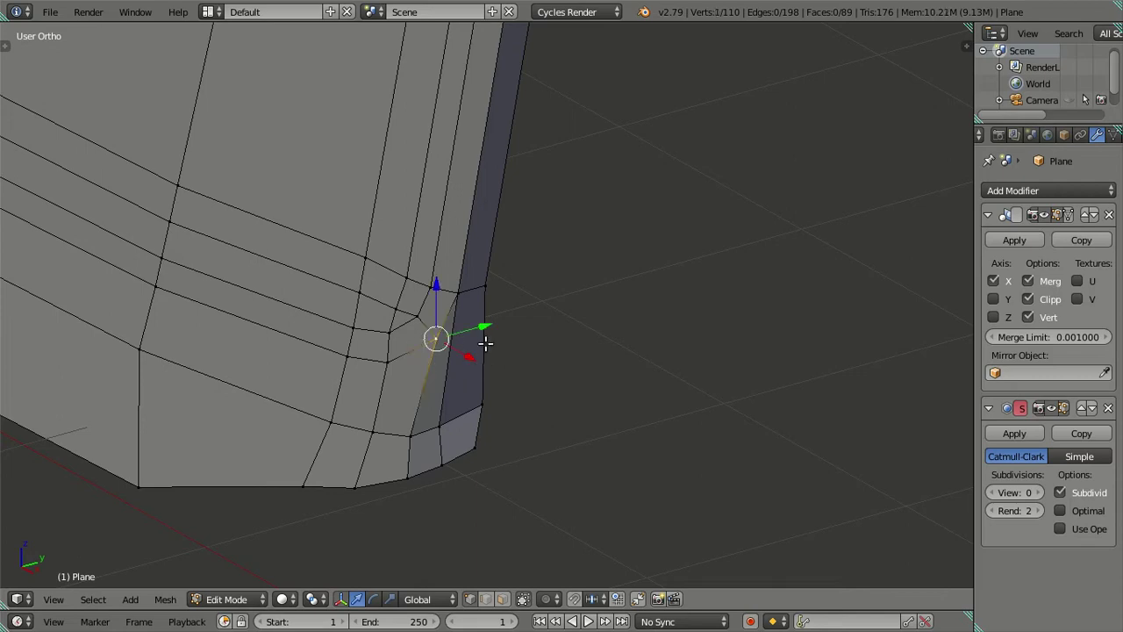
pyautogui.press('KP_1')
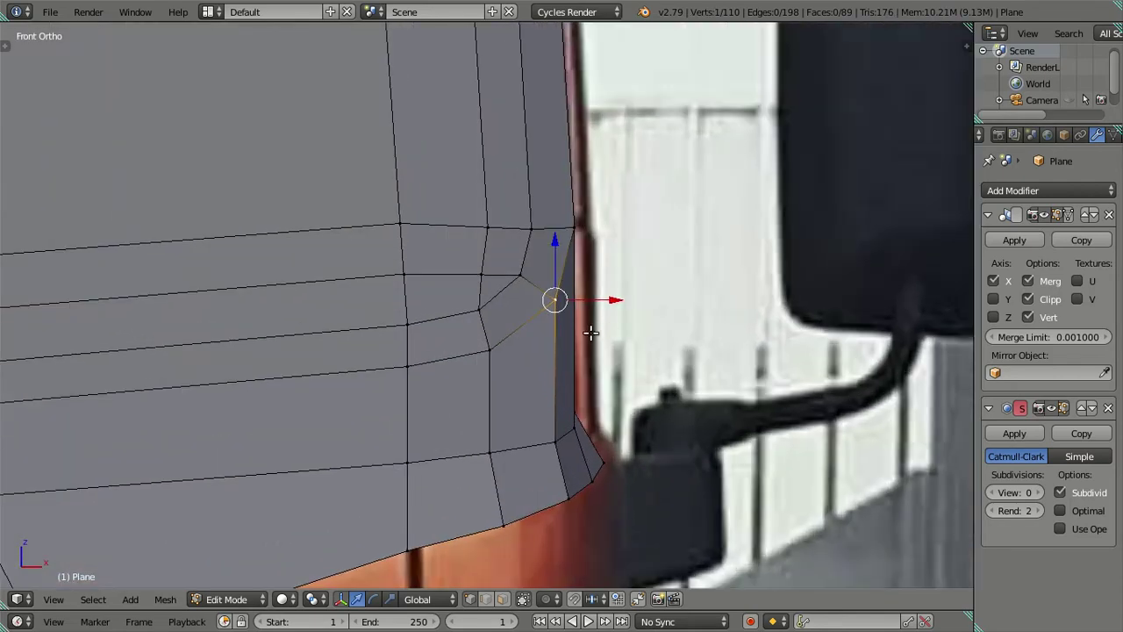
pyautogui.press('g')
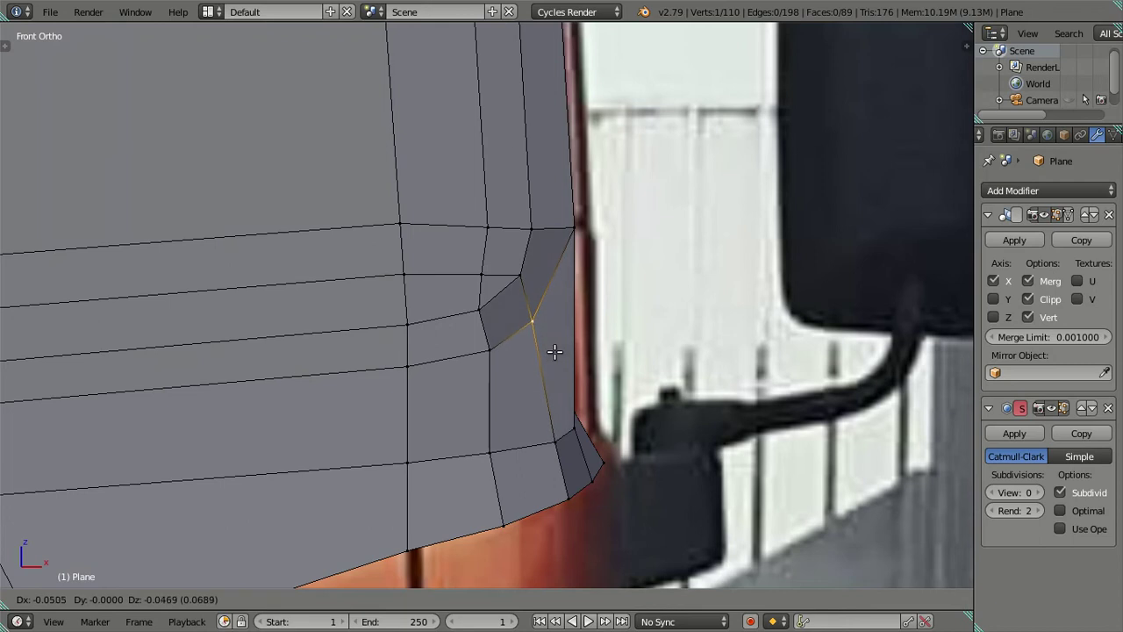
pyautogui.click(554, 351)
pyautogui.rightClick(488, 349)
pyautogui.press('g')
pyautogui.press('x')
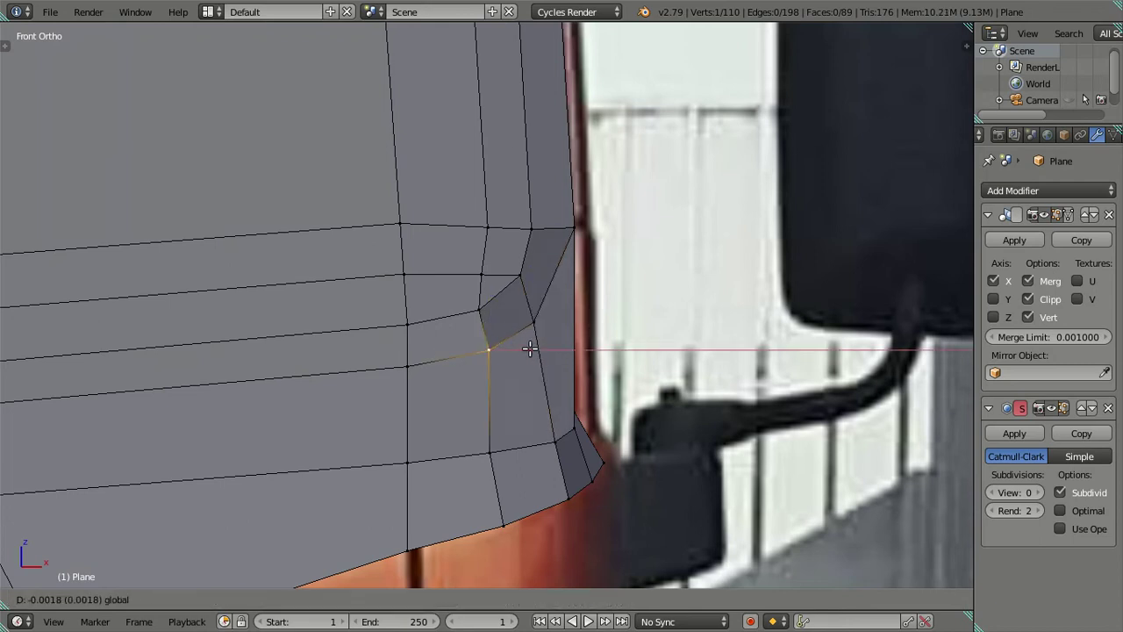
pyautogui.click(523, 349)
# In Right Ortho, move the upper-right corner vertex along Y and review the reshaped corner.
pyautogui.rightClick(532, 322)
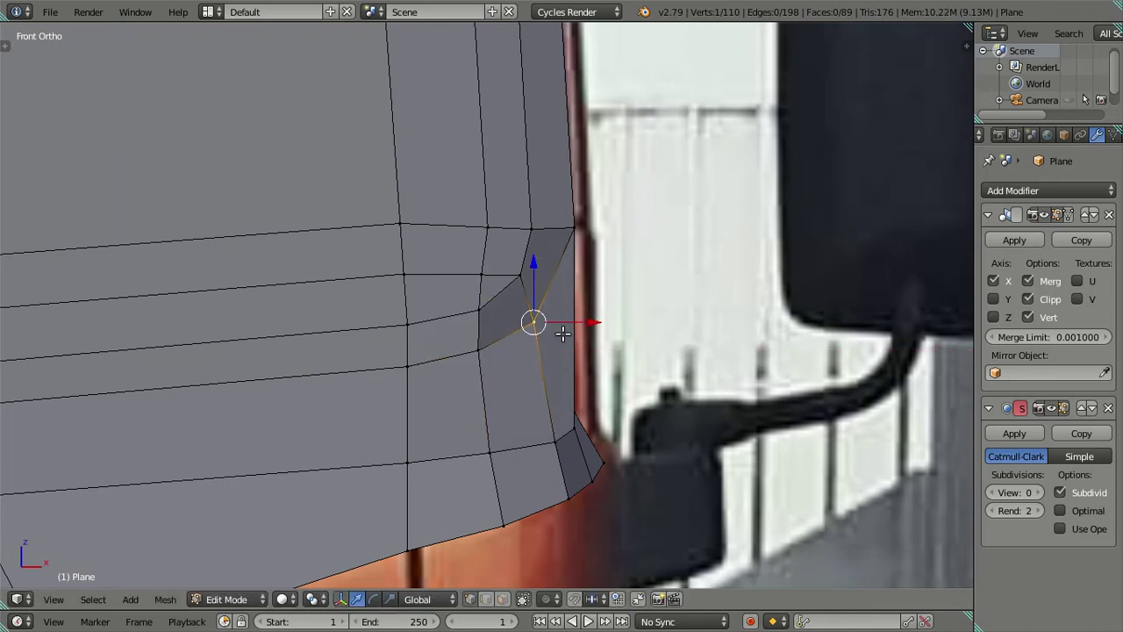
pyautogui.press('KP_3')
pyautogui.press('g')
pyautogui.press('y')
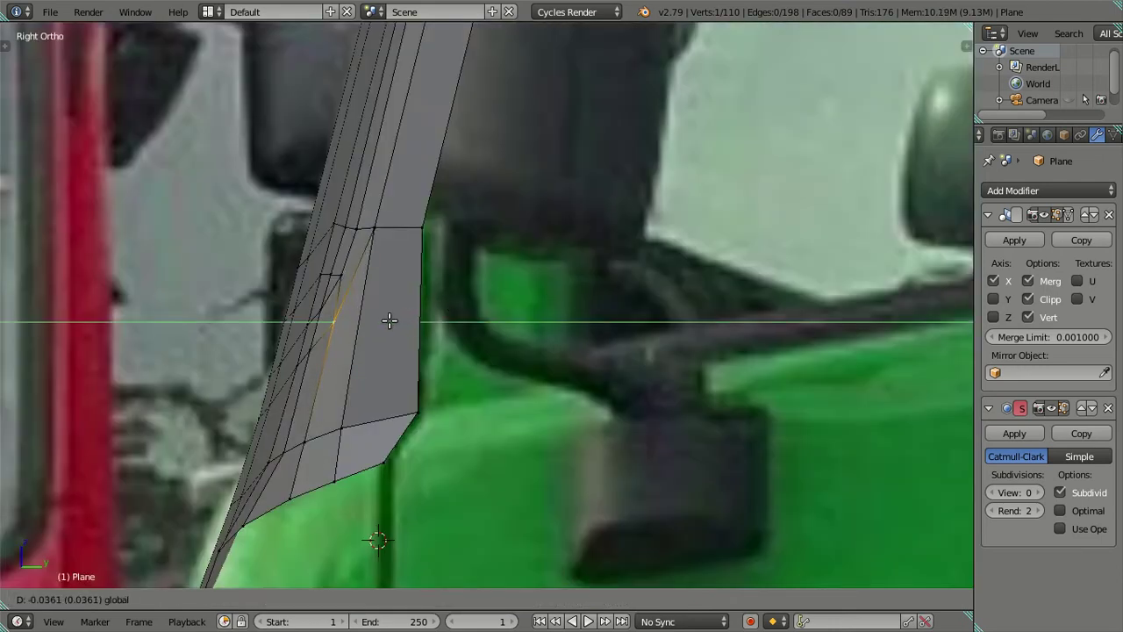
pyautogui.click(389, 320)
pyautogui.moveTo(363, 316)
pyautogui.mouseDown(button='middle')
pyautogui.moveTo(466, 401)
pyautogui.moveTo(514, 325)
pyautogui.moveTo(539, 343)
pyautogui.moveTo(515, 381)
pyautogui.moveTo(512, 368)
pyautogui.moveTo(531, 359)
pyautogui.mouseUp(button='middle')
pyautogui.press('a')
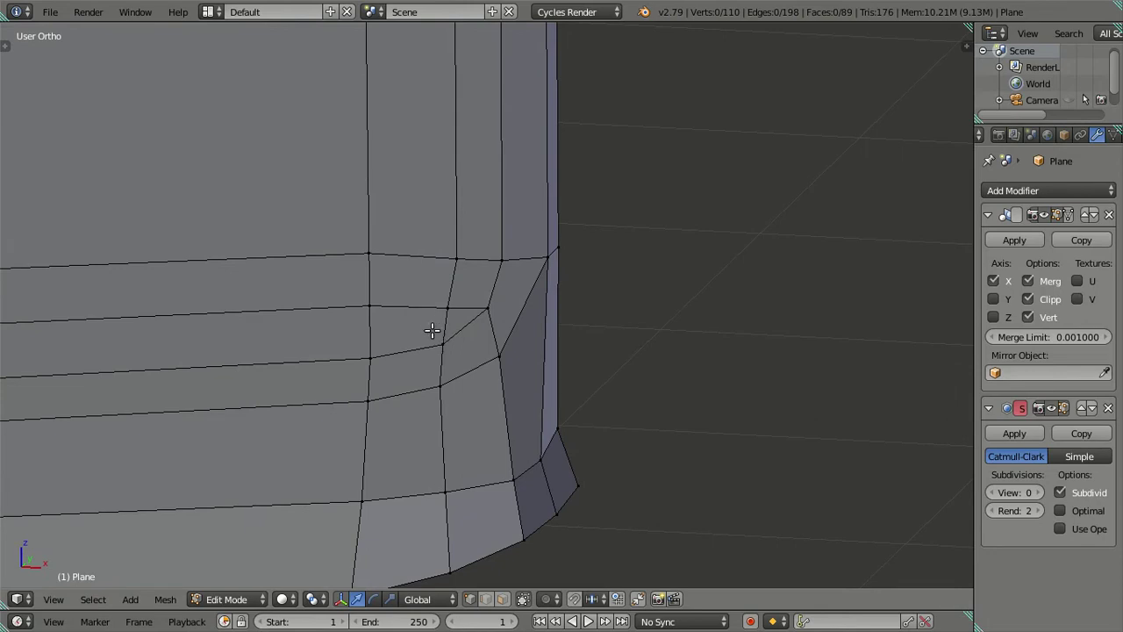
# Fill the gap at the cab's lower corner with a new face from its four corner vertices.
pyautogui.moveTo(492, 316)
pyautogui.mouseDown(button='middle')
pyautogui.moveTo(409, 323)
pyautogui.moveTo(514, 373)
pyautogui.moveTo(532, 334)
pyautogui.moveTo(477, 349)
pyautogui.moveTo(468, 380)
pyautogui.moveTo(409, 273)
pyautogui.moveTo(386, 345)
pyautogui.moveTo(431, 290)
pyautogui.moveTo(432, 376)
pyautogui.moveTo(411, 286)
pyautogui.moveTo(552, 539)
pyautogui.moveTo(517, 413)
pyautogui.moveTo(474, 346)
pyautogui.moveTo(477, 318)
pyautogui.moveTo(567, 230)
pyautogui.moveTo(469, 231)
pyautogui.moveTo(478, 288)
pyautogui.moveTo(438, 366)
pyautogui.moveTo(345, 425)
pyautogui.moveTo(328, 409)
pyautogui.mouseUp(button='middle')
pyautogui.press('Tab')
pyautogui.press('Tab')
pyautogui.scroll(2, 448, 351)
pyautogui.rightClick(476, 318)
pyautogui.keyDown('ctrl'); pyautogui.rightClick(455, 276); pyautogui.keyUp('ctrl')
pyautogui.press('f')
pyautogui.press('a')
# In the right side view, raise a corner vertex and slide it along Y onto the pillar.
pyautogui.moveTo(421, 330)
pyautogui.mouseDown(button='middle')
pyautogui.moveTo(369, 318)
pyautogui.moveTo(448, 346)
pyautogui.mouseUp(button='middle')
pyautogui.scroll(3, 527, 381)
pyautogui.scroll(3, 652, 351)
pyautogui.moveTo(652, 351); pyautogui.dragTo(478, 320, button='middle')
pyautogui.moveTo(533, 375); pyautogui.dragTo(572, 442, button='middle')
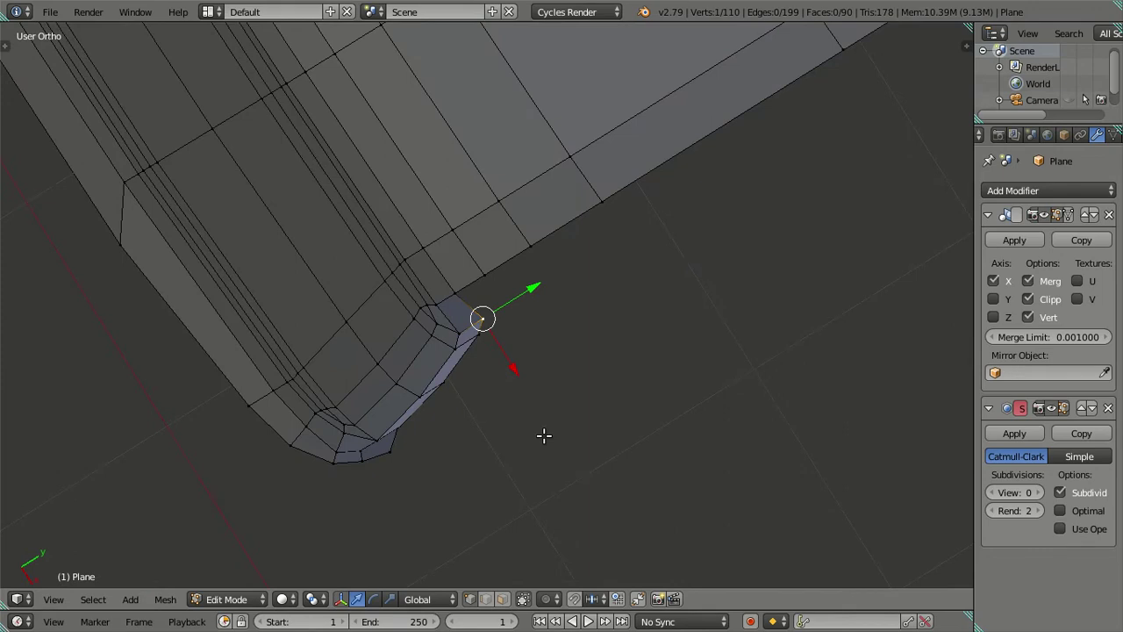
pyautogui.press('KP_3')
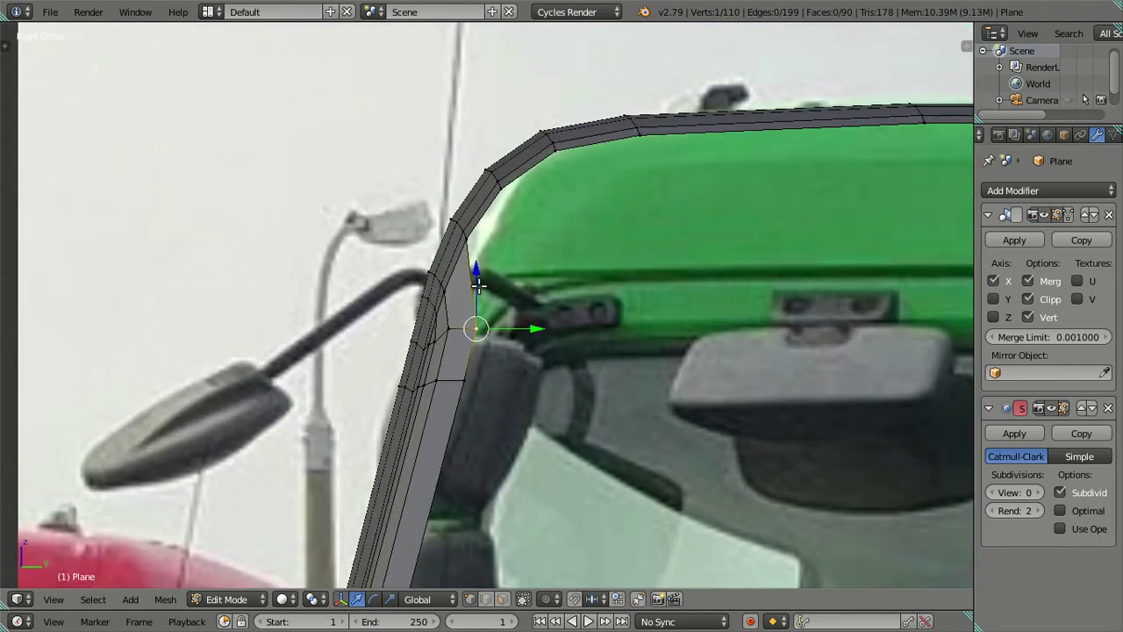
pyautogui.moveTo(477, 280); pyautogui.dragTo(478, 269)
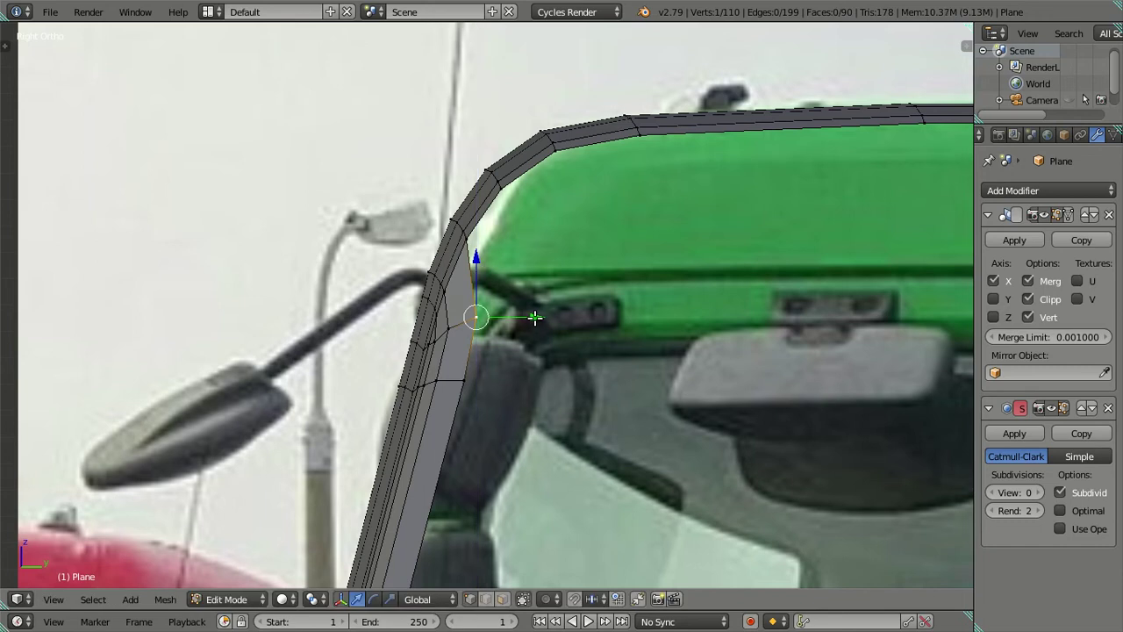
pyautogui.moveTo(535, 317); pyautogui.dragTo(546, 321)
pyautogui.click(545, 322)
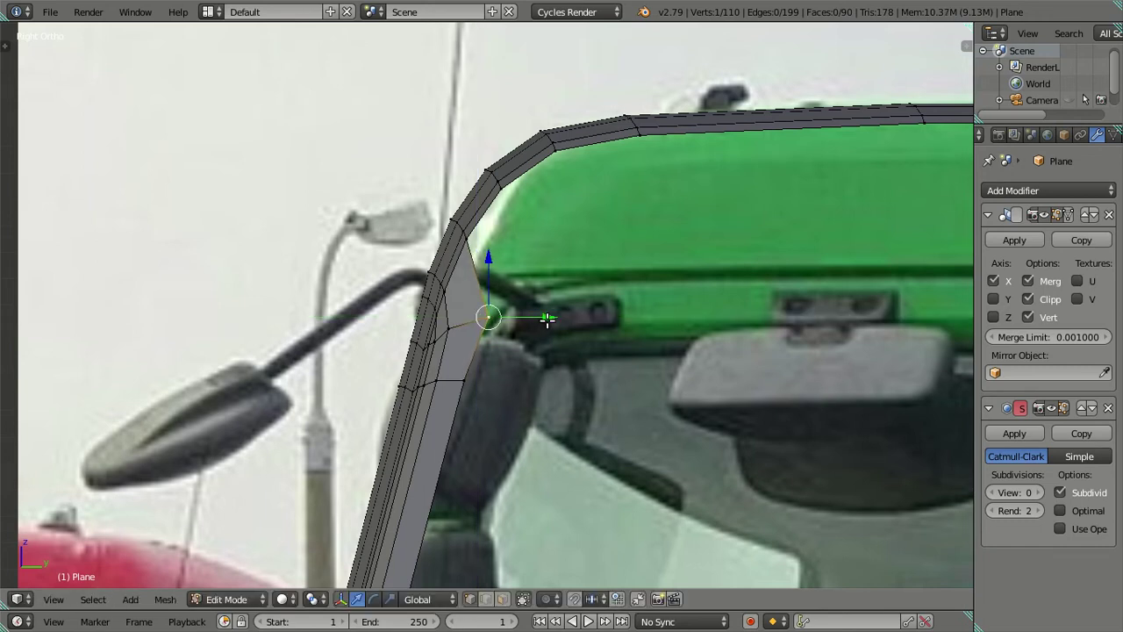
pyautogui.scroll(-2, 527, 321)
pyautogui.press('a')
# In the front view, slide the cab's side edge loop along X to match the reference.
pyautogui.keyDown('shift'); pyautogui.scroll(-2, 502, 326); pyautogui.keyUp('shift')
pyautogui.keyDown('shift'); pyautogui.scroll(-1, 502, 325); pyautogui.keyUp('shift')
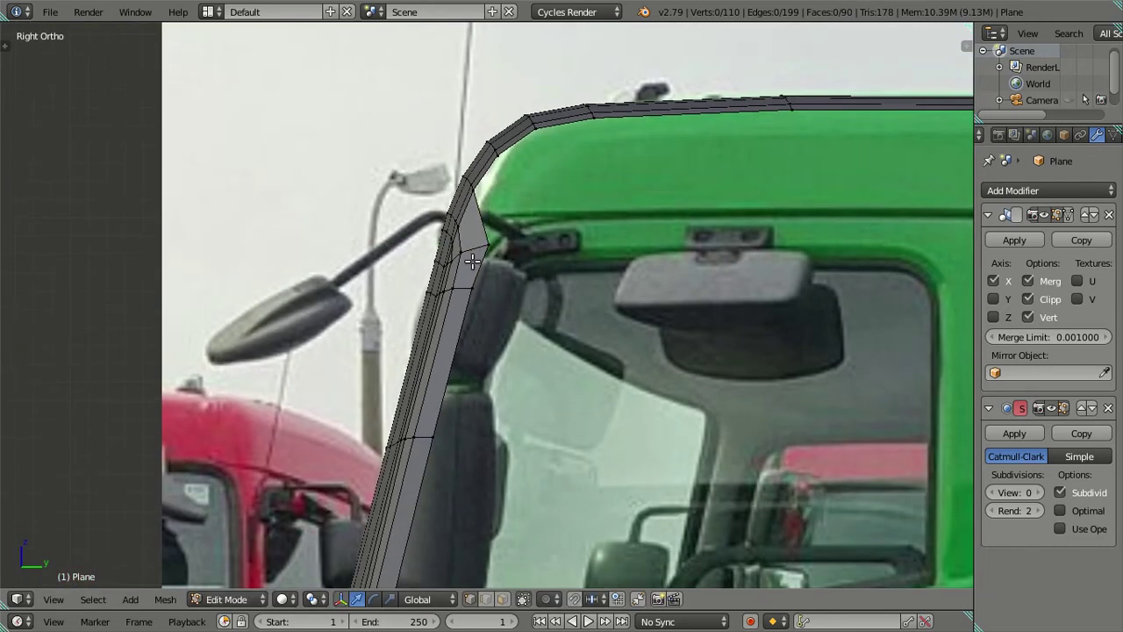
pyautogui.moveTo(500, 256)
pyautogui.mouseDown(button='middle')
pyautogui.moveTo(584, 378)
pyautogui.moveTo(539, 321)
pyautogui.mouseUp(button='middle')
pyautogui.rightClick(493, 303)
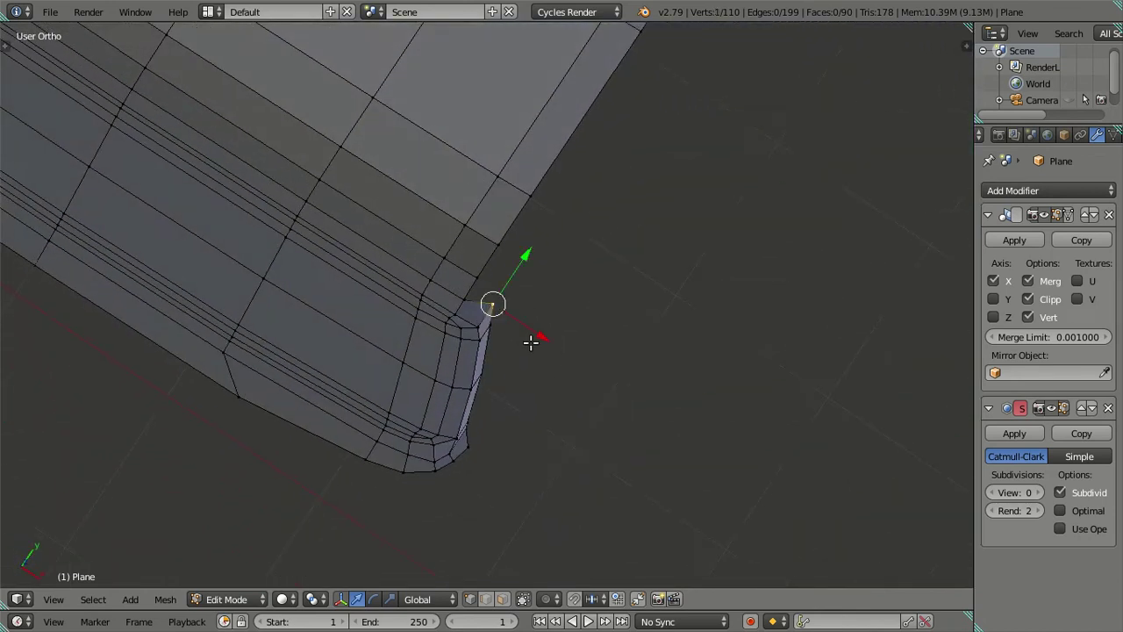
pyautogui.moveTo(549, 397)
pyautogui.mouseDown(button='middle')
pyautogui.moveTo(521, 387)
pyautogui.moveTo(465, 418)
pyautogui.mouseUp(button='middle')
pyautogui.press('KP_1')
pyautogui.scroll(-2, 567, 438)
pyautogui.keyDown('shift'); pyautogui.moveTo(570, 451); pyautogui.dragTo(526, 276, button='middle'); pyautogui.keyUp('shift')
pyautogui.scroll(3, 527, 348)
pyautogui.moveTo(526, 349); pyautogui.dragTo(430, 374, button='middle')
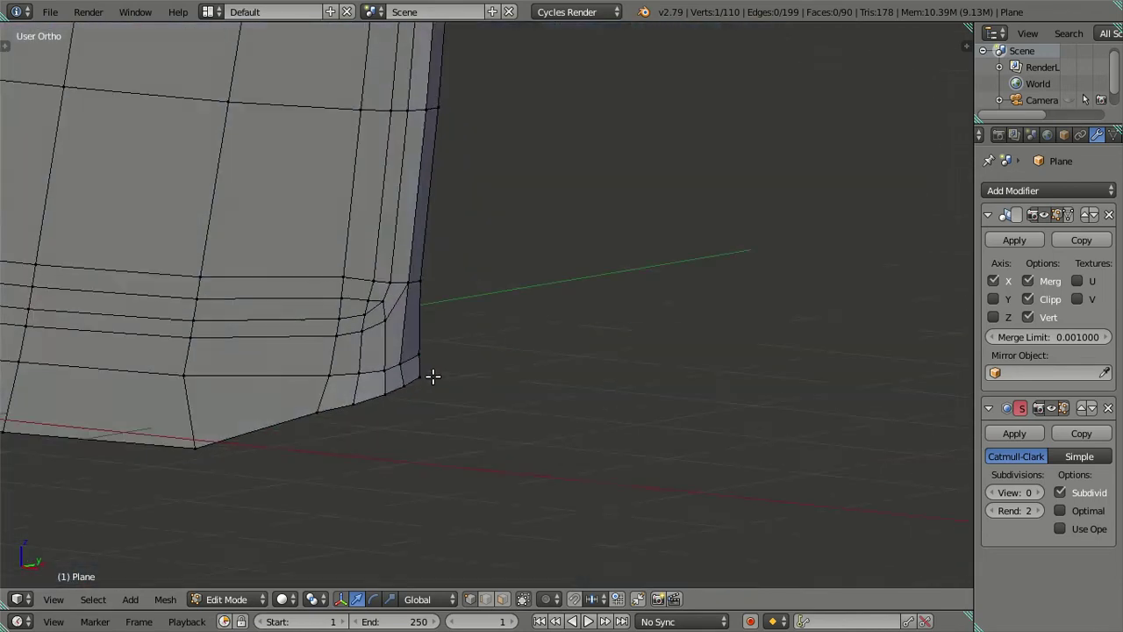
pyautogui.keyDown('ctrl'); pyautogui.rightClick(421, 345); pyautogui.keyUp('ctrl')
pyautogui.press('KP_1')
pyautogui.scroll(2, 502, 307)
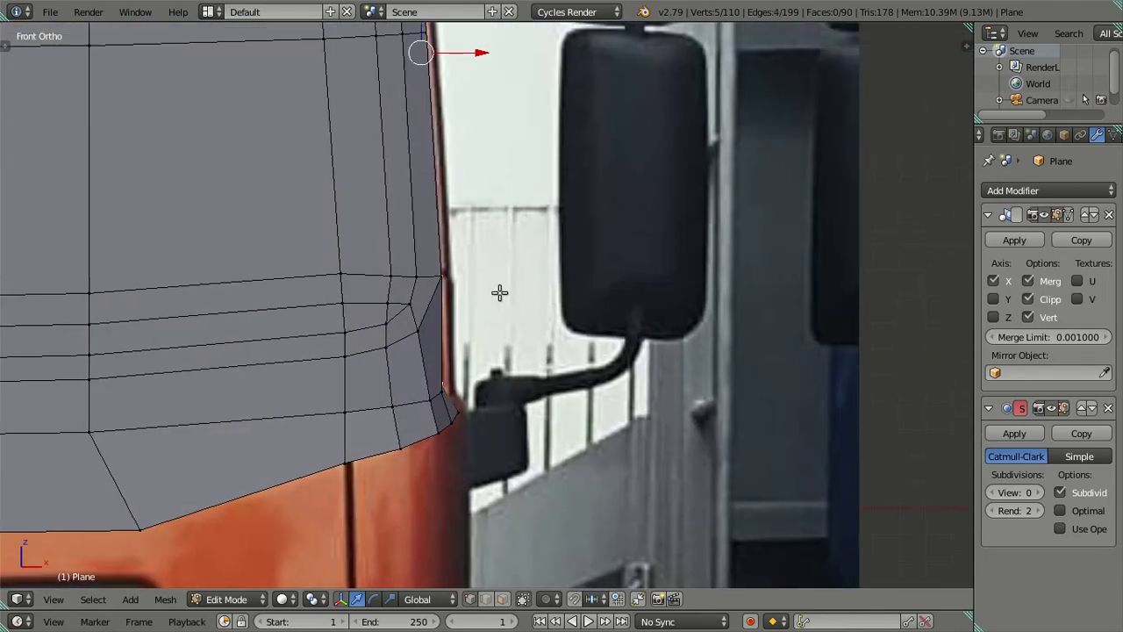
pyautogui.scroll(-1, 487, 228)
pyautogui.press('g')
pyautogui.press('x')
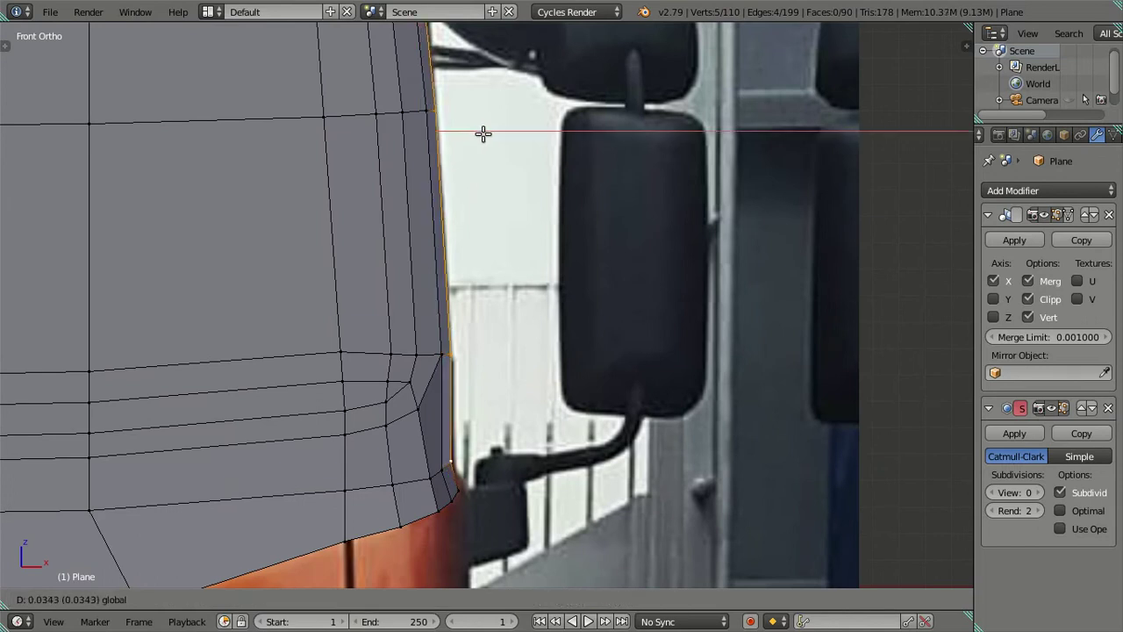
pyautogui.click(486, 134)
# Reposition the lower corner vertex, moving it vertically along Z and nudging it along X.
pyautogui.rightClick(471, 478)
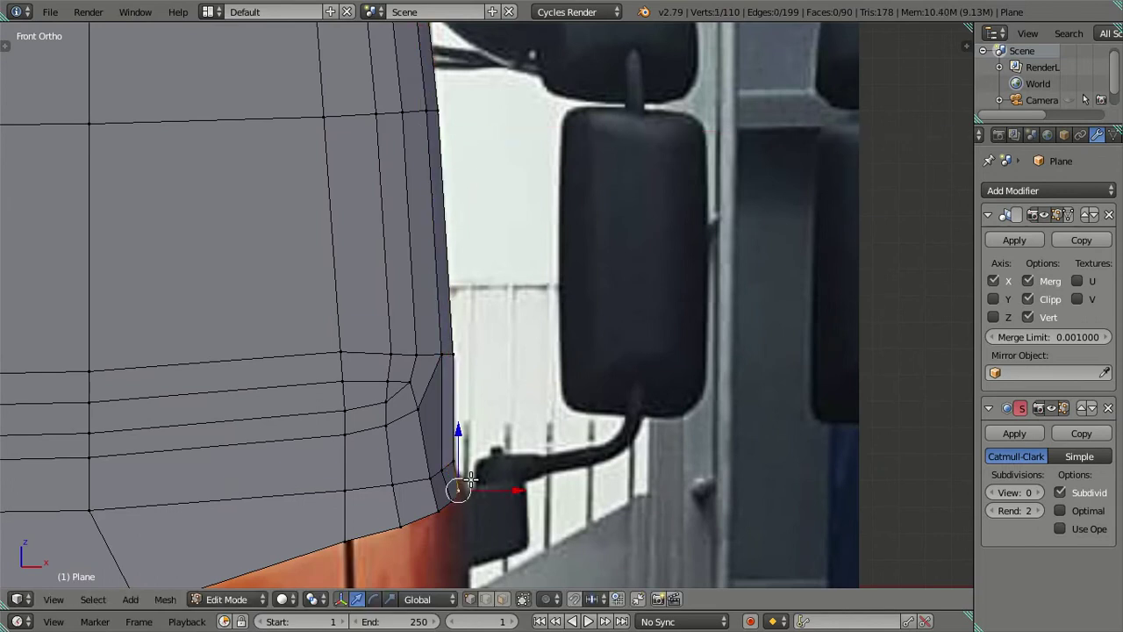
pyautogui.press('g')
pyautogui.click(514, 490)
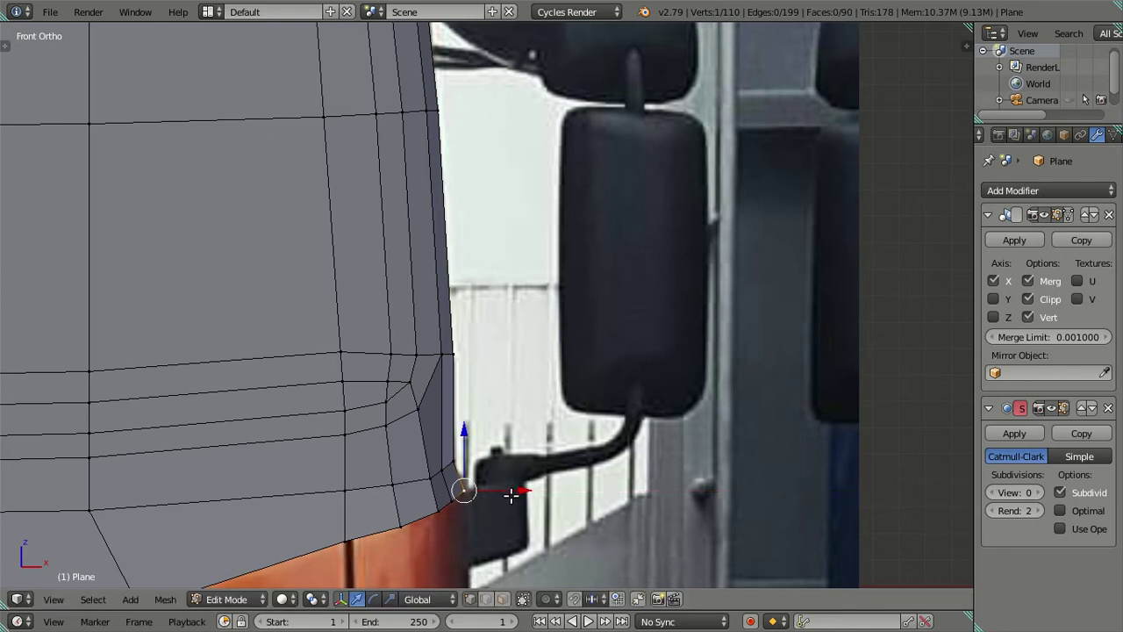
pyautogui.keyDown('shift'); pyautogui.moveTo(513, 495); pyautogui.dragTo(526, 396, button='middle'); pyautogui.keyUp('shift')
pyautogui.scroll(1, 526, 396)
pyautogui.press('g')
pyautogui.press('z')
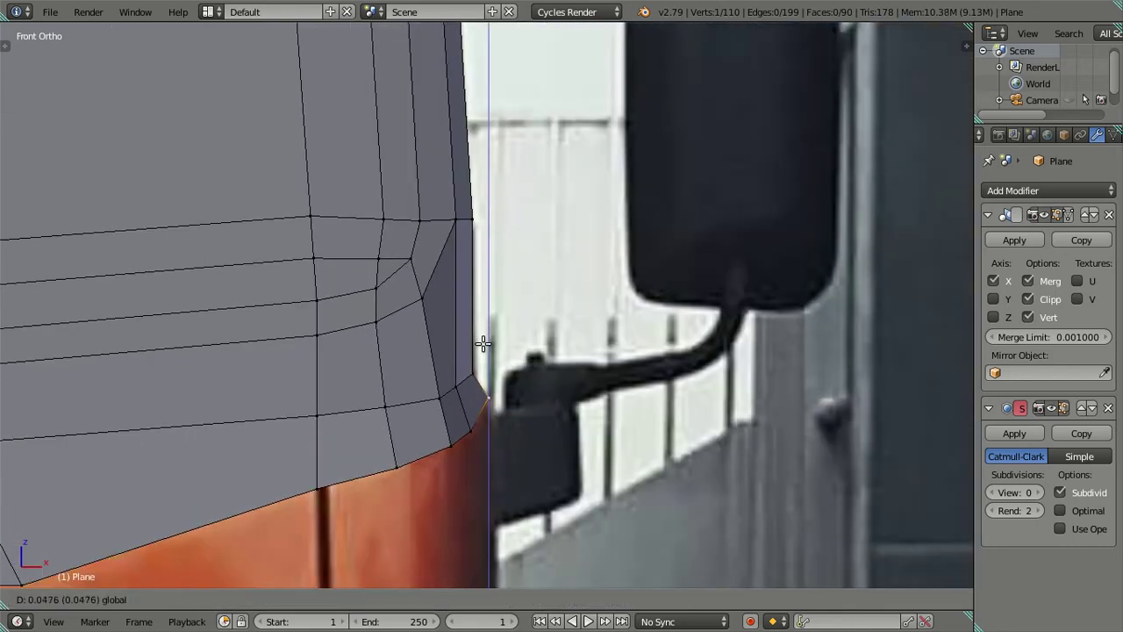
pyautogui.click(482, 353)
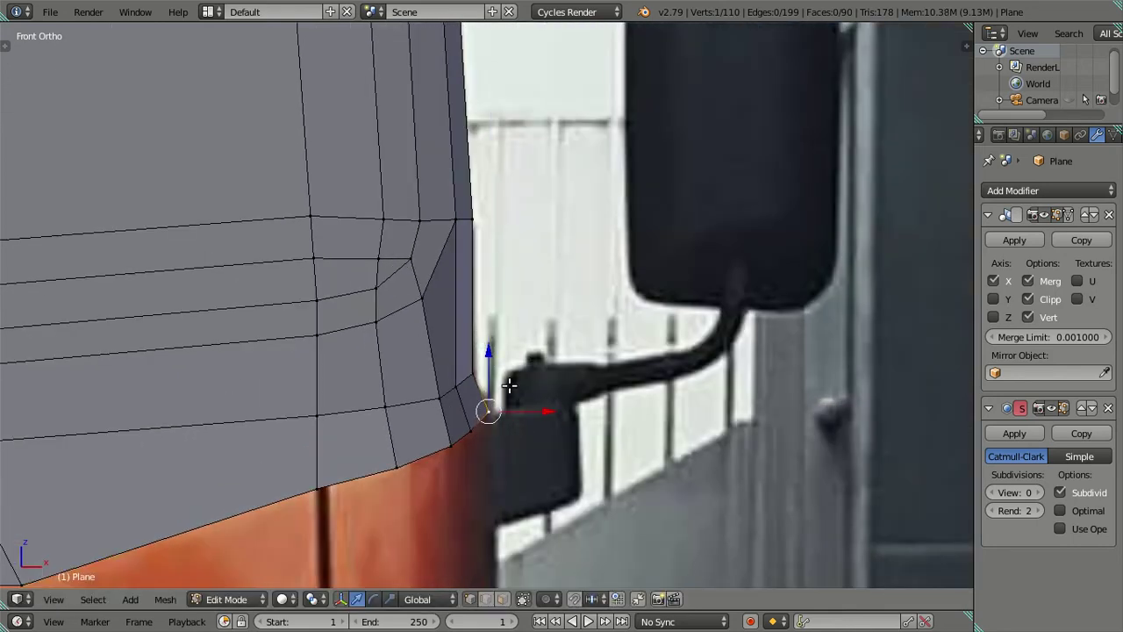
pyautogui.moveTo(537, 413); pyautogui.dragTo(535, 412)
pyautogui.click(536, 412)
# Slide the edge near the lower corner left along X, then return to solid shading.
pyautogui.scroll(-3, 517, 377)
pyautogui.scroll(-1, 537, 328)
pyautogui.scroll(2, 557, 422)
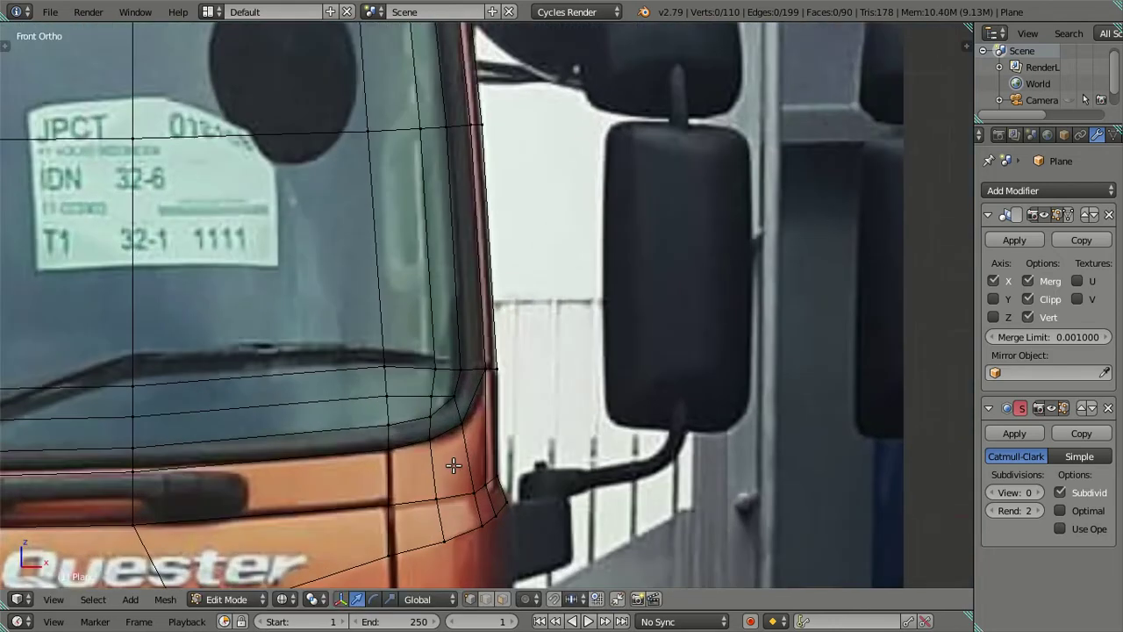
pyautogui.scroll(2, 557, 422)
pyautogui.scroll(1, 557, 422)
pyautogui.rightClick(521, 413)
pyautogui.moveTo(569, 392); pyautogui.dragTo(562, 396)
pyautogui.press('a')
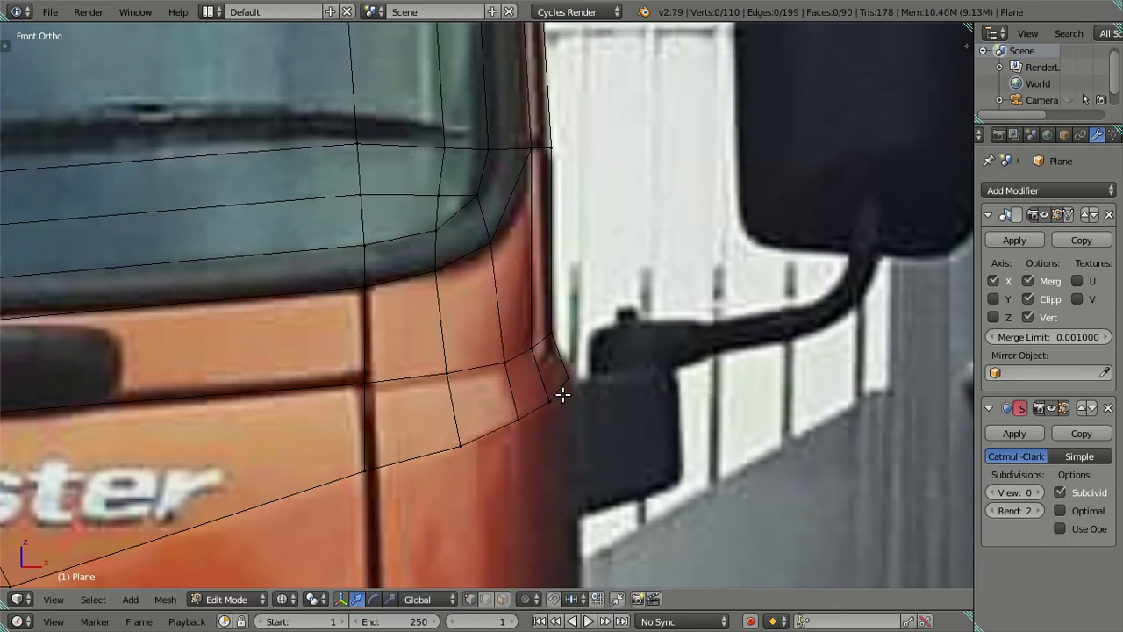
pyautogui.scroll(-3, 519, 403)
pyautogui.press('z')
pyautogui.moveTo(641, 413)
pyautogui.mouseDown(button='middle')
pyautogui.moveTo(575, 302)
pyautogui.moveTo(339, 334)
pyautogui.moveTo(334, 391)
pyautogui.moveTo(391, 391)
pyautogui.moveTo(456, 439)
pyautogui.moveTo(466, 346)
pyautogui.moveTo(481, 318)
pyautogui.moveTo(359, 300)
pyautogui.moveTo(336, 455)
pyautogui.mouseUp(button='middle')
# In the wireframe front view, raise the windscreen's top corner vertex to match the reference.
pyautogui.rightClick(299, 419)
pyautogui.press('g')
pyautogui.press('x')
pyautogui.rightClick(265, 416)
pyautogui.press('KP_1')
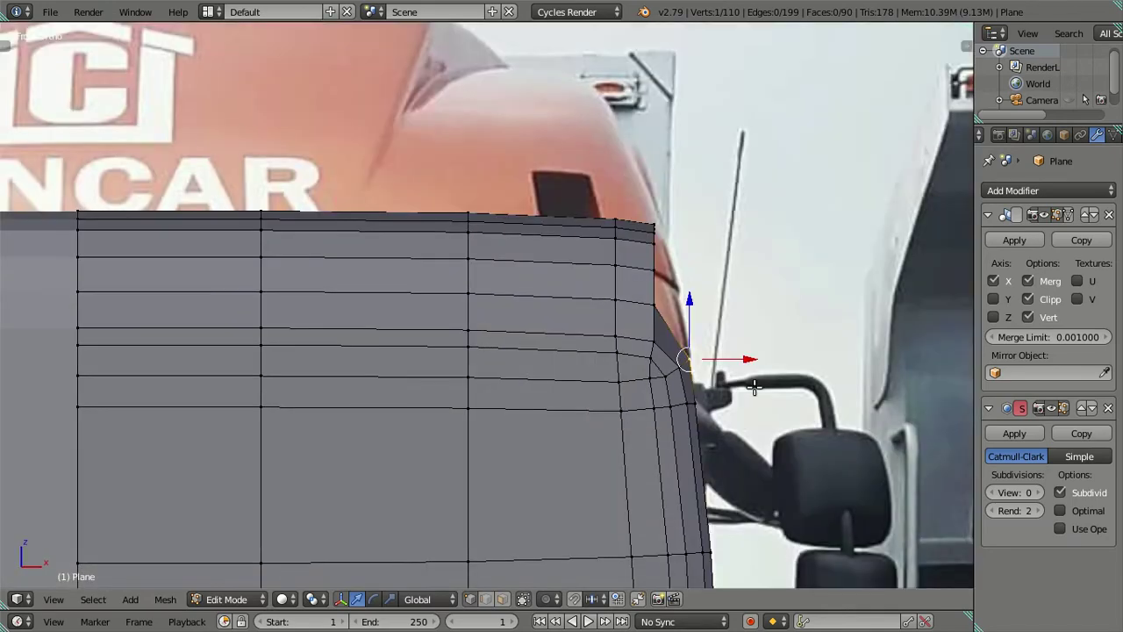
pyautogui.press('z')
pyautogui.keyDown('shift'); pyautogui.moveTo(744, 390); pyautogui.dragTo(702, 386, button='middle'); pyautogui.keyUp('shift')
pyautogui.press('a')
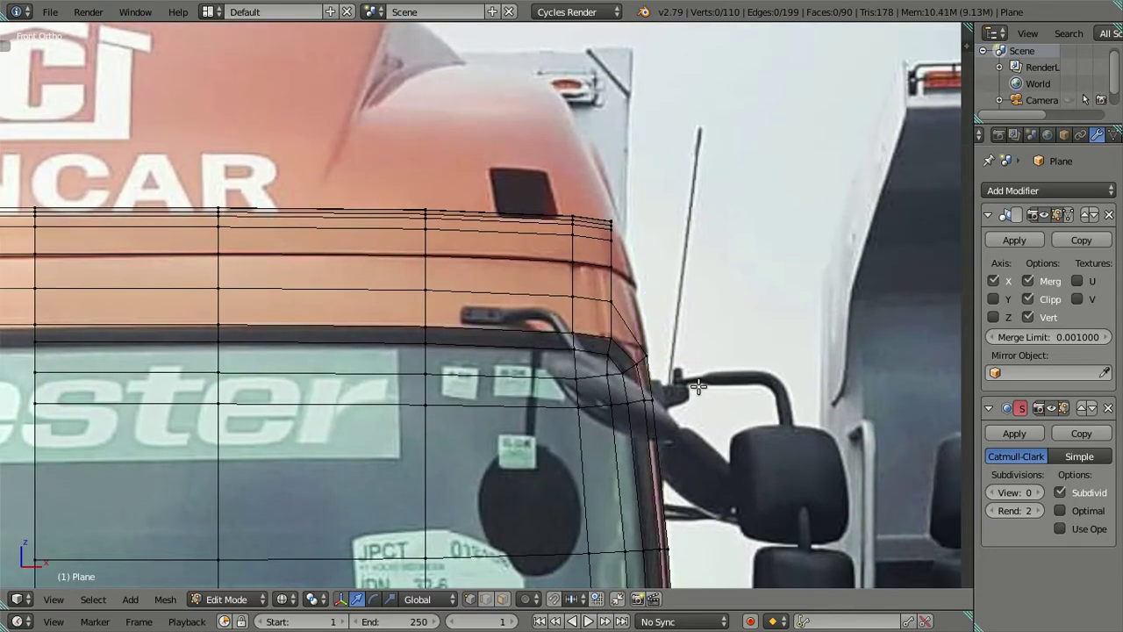
pyautogui.keyDown('shift'); pyautogui.moveTo(682, 333); pyautogui.dragTo(564, 351, button='middle'); pyautogui.keyUp('shift')
pyautogui.rightClick(524, 355)
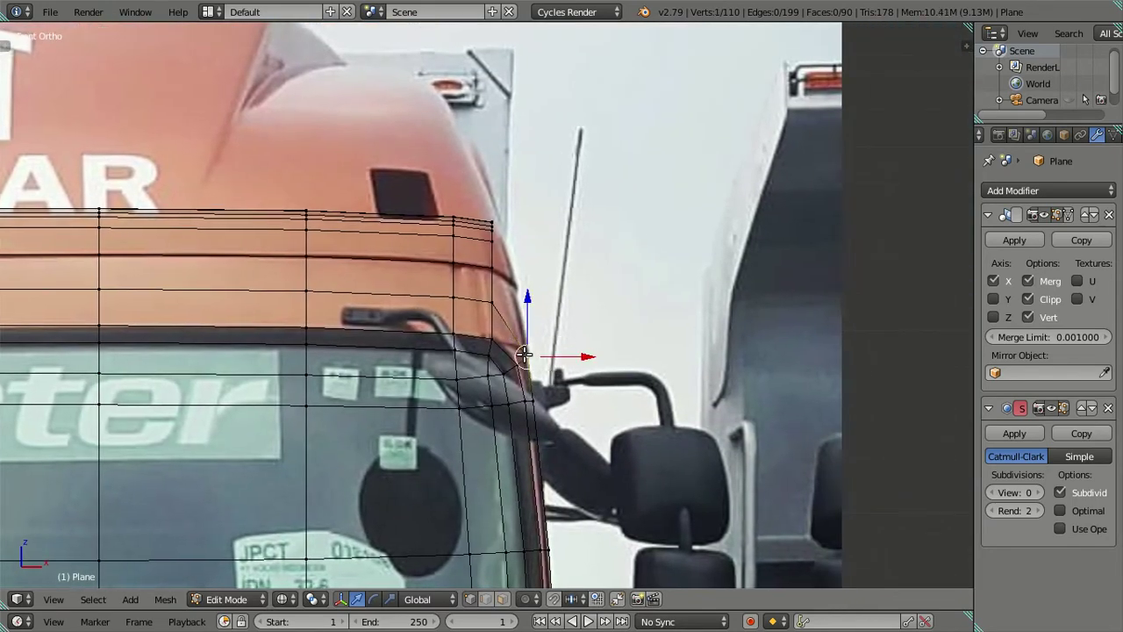
pyautogui.press('g')
pyautogui.click(534, 306)
# In the right side view, slide that vertex along Y onto the pillar.
pyautogui.press('KP_3')
pyautogui.keyDown('shift'); pyautogui.moveTo(626, 396); pyautogui.dragTo(560, 383, button='middle'); pyautogui.keyUp('shift')
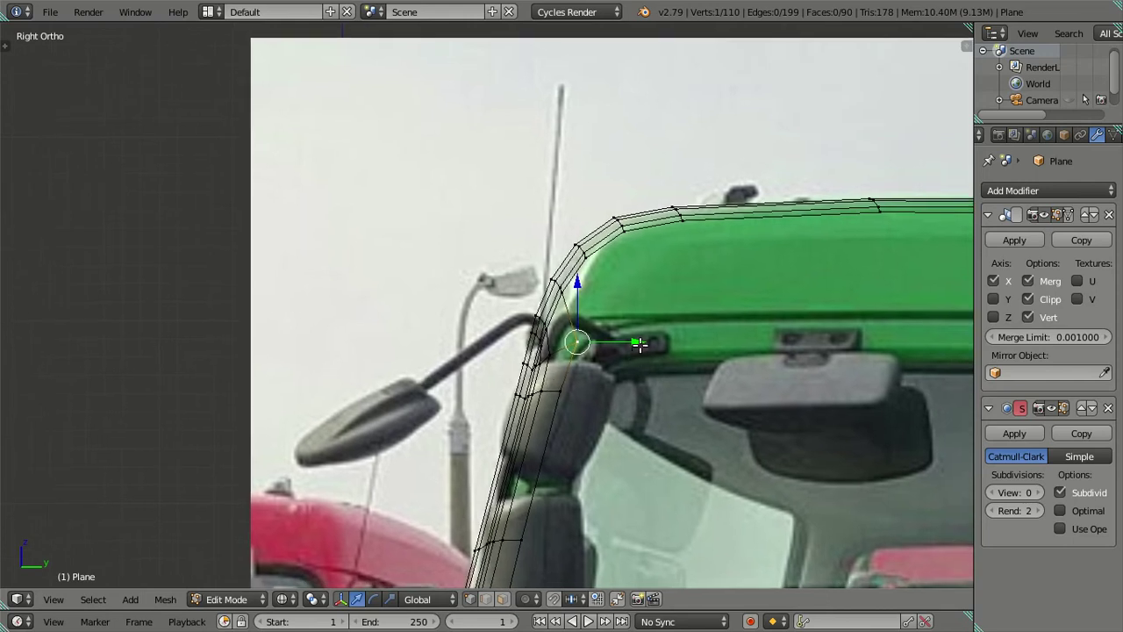
pyautogui.moveTo(629, 343); pyautogui.dragTo(636, 353)
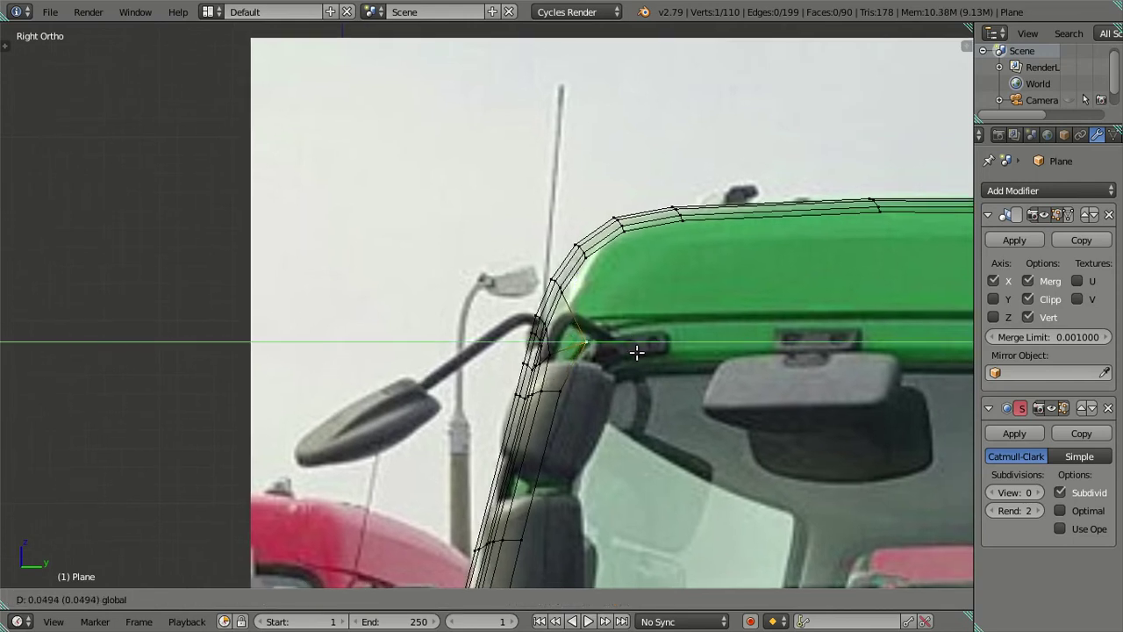
pyautogui.click(637, 353)
pyautogui.press('a')
# Extrude three vertices from the pillar vertex along the top of the side window.
pyautogui.keyDown('shift'); pyautogui.moveTo(599, 335); pyautogui.dragTo(563, 351, button='middle'); pyautogui.keyUp('shift')
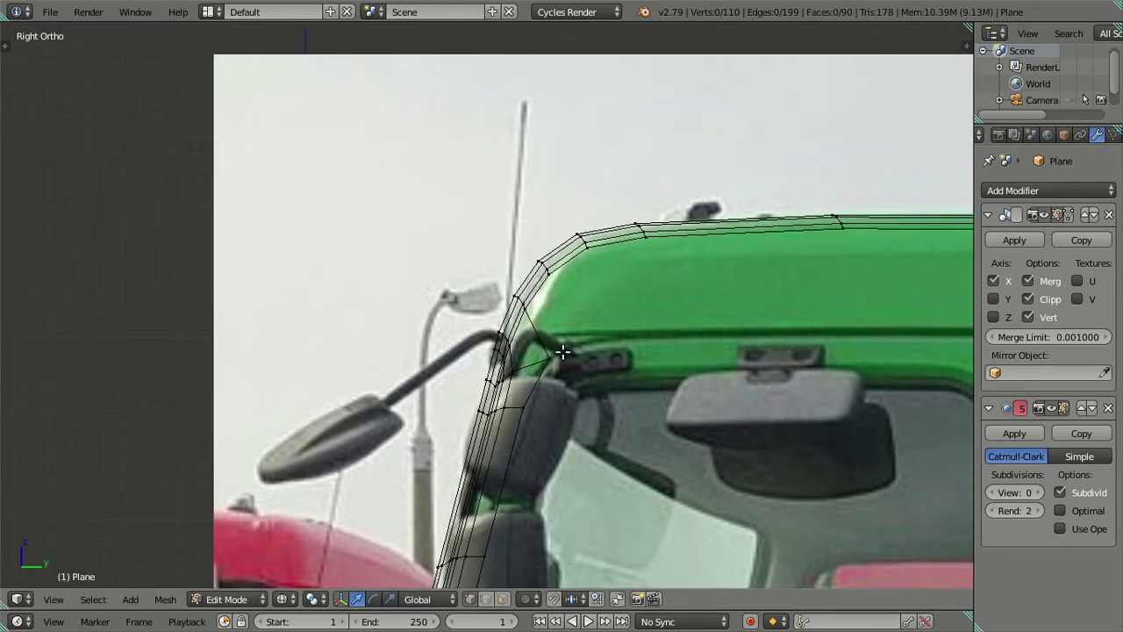
pyautogui.rightClick(556, 353)
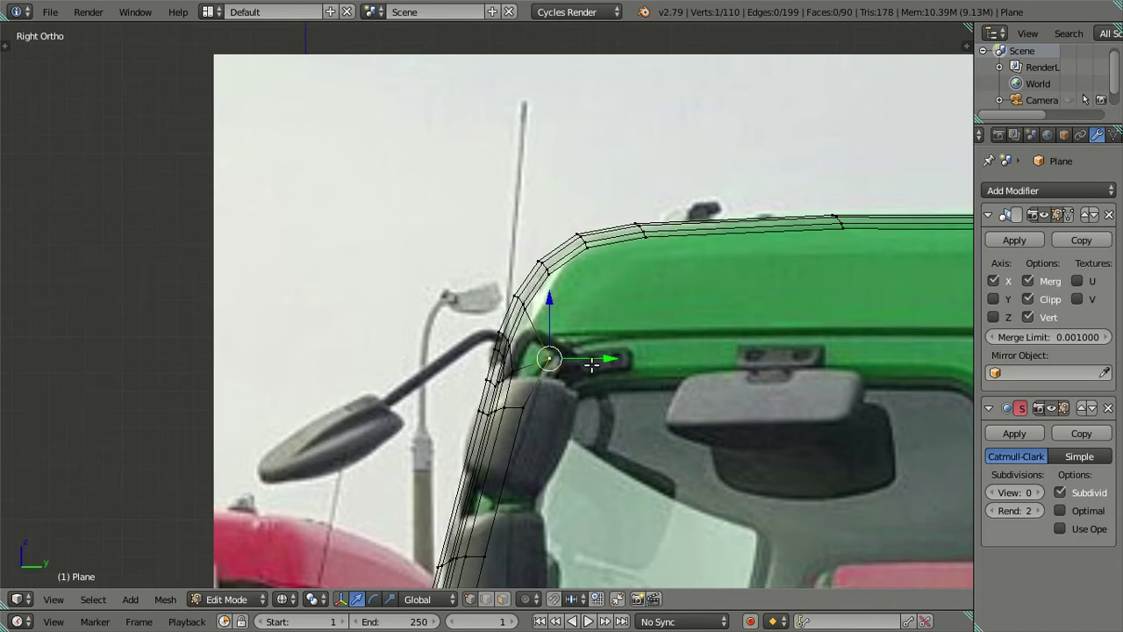
pyautogui.press('e')
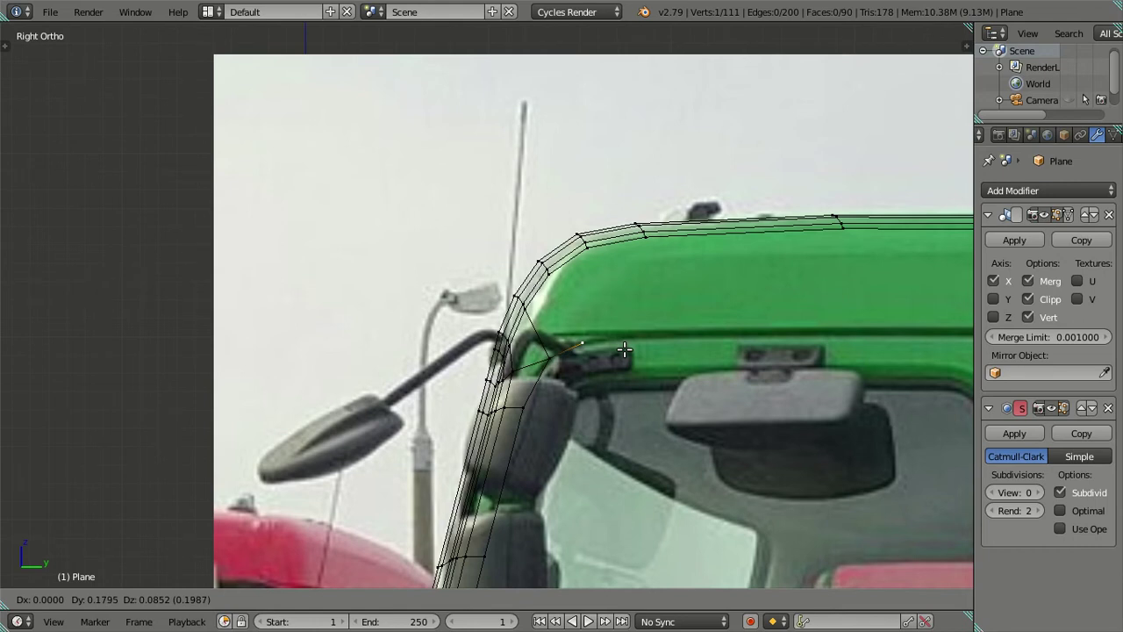
pyautogui.click(618, 346)
pyautogui.press('e')
pyautogui.click(666, 340)
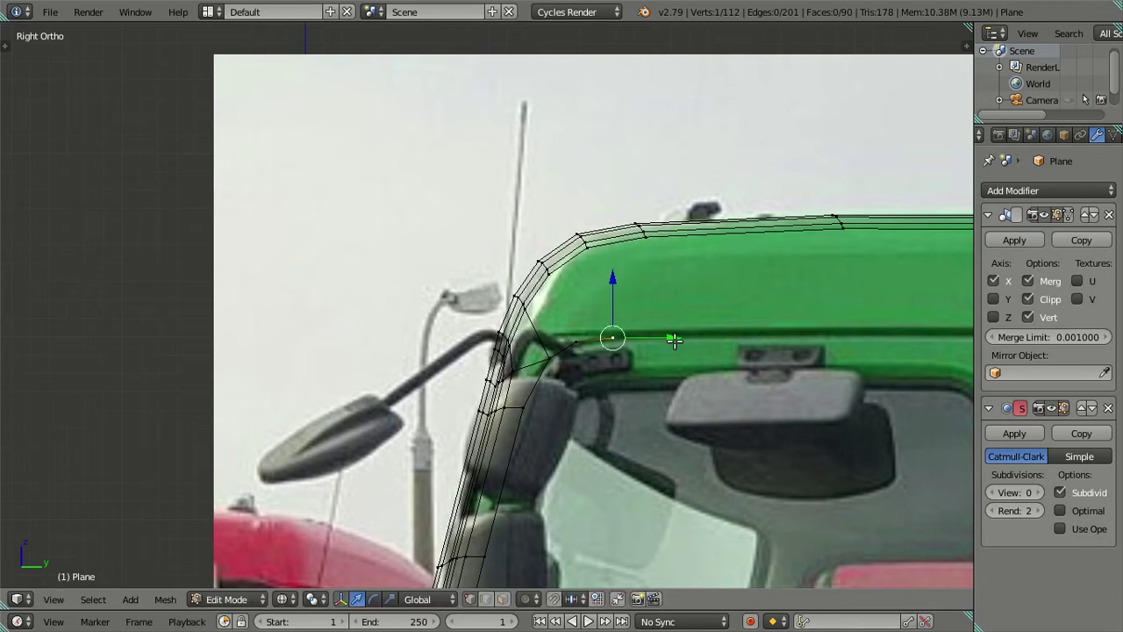
pyautogui.press('e')
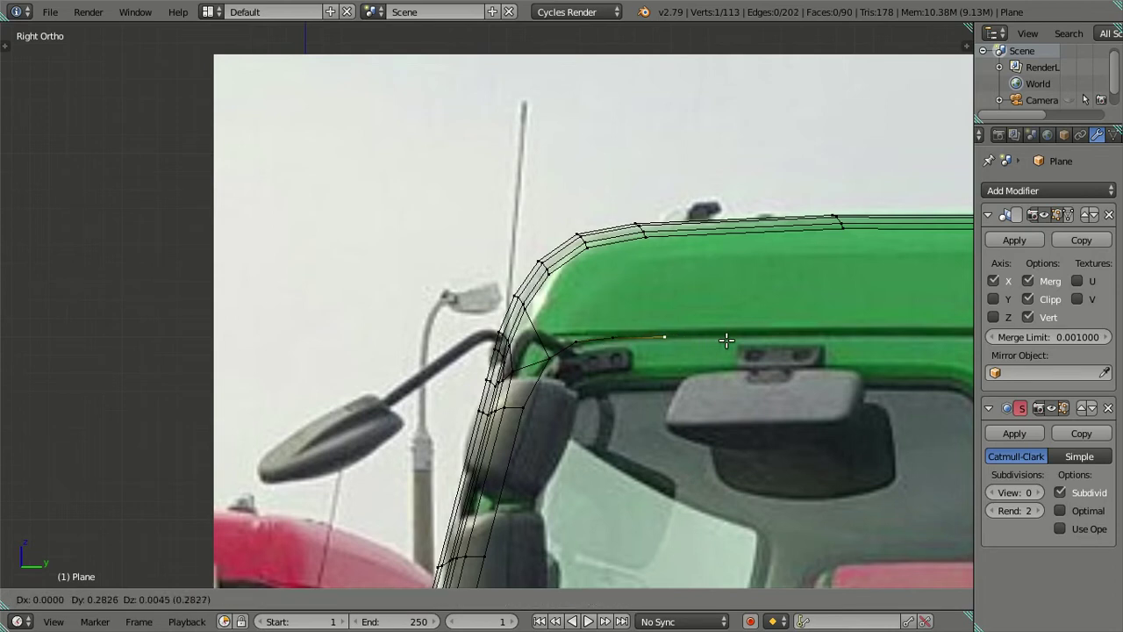
pyautogui.click(728, 340)
pyautogui.scroll(-2, 693, 354)
pyautogui.moveTo(641, 356)
pyautogui.mouseDown(button='middle')
pyautogui.moveTo(636, 418)
pyautogui.moveTo(785, 374)
pyautogui.moveTo(690, 343)
pyautogui.moveTo(609, 351)
pyautogui.moveTo(669, 376)
pyautogui.moveTo(576, 339)
pyautogui.mouseUp(button='middle')
# Select the edge path from the cab's top side vertex to the chain tip and lower it slightly.
pyautogui.keyDown('shift'); pyautogui.rightClick(549, 326); pyautogui.keyUp('shift')
pyautogui.keyDown('shift'); pyautogui.rightClick(558, 318); pyautogui.keyUp('shift')
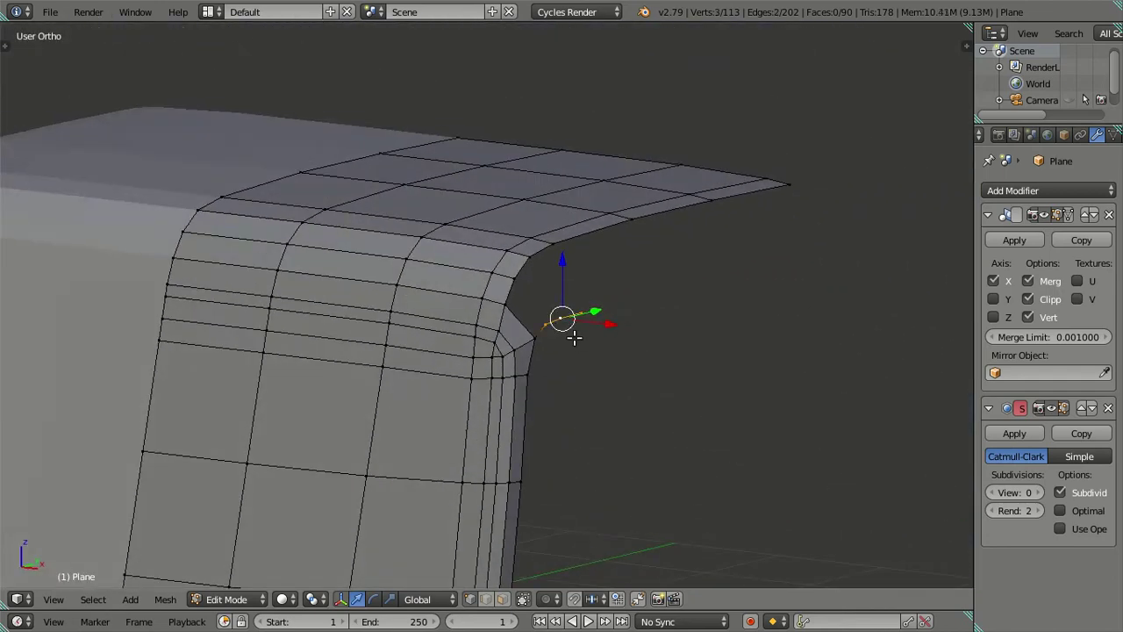
pyautogui.press('KP_1')
pyautogui.scroll(2, 579, 336)
pyautogui.press('a')
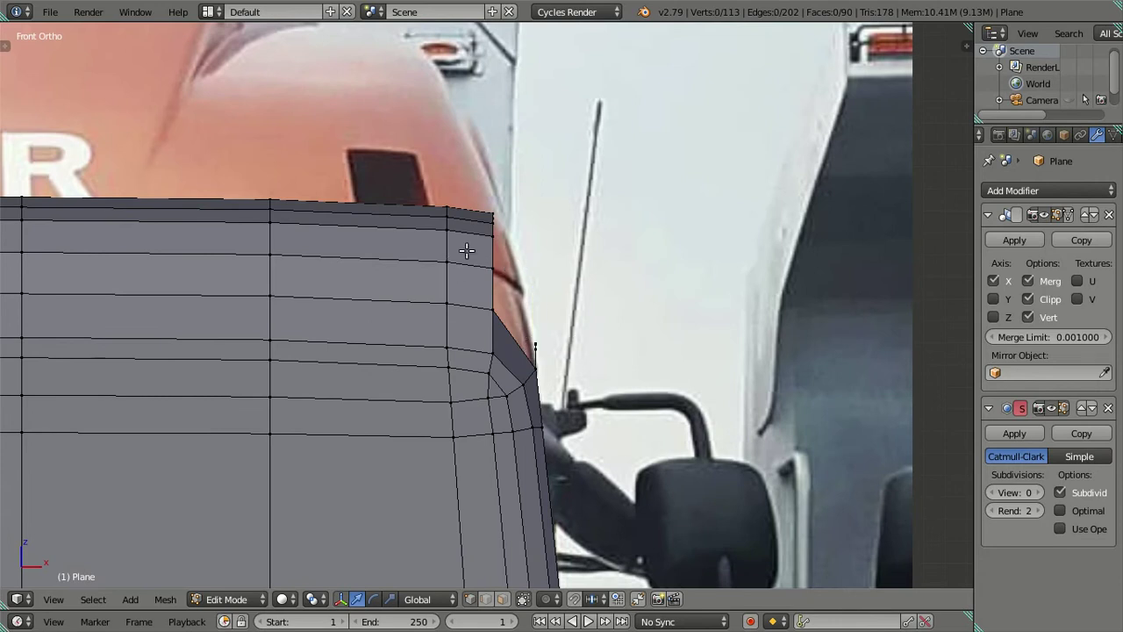
pyautogui.rightClick(489, 269)
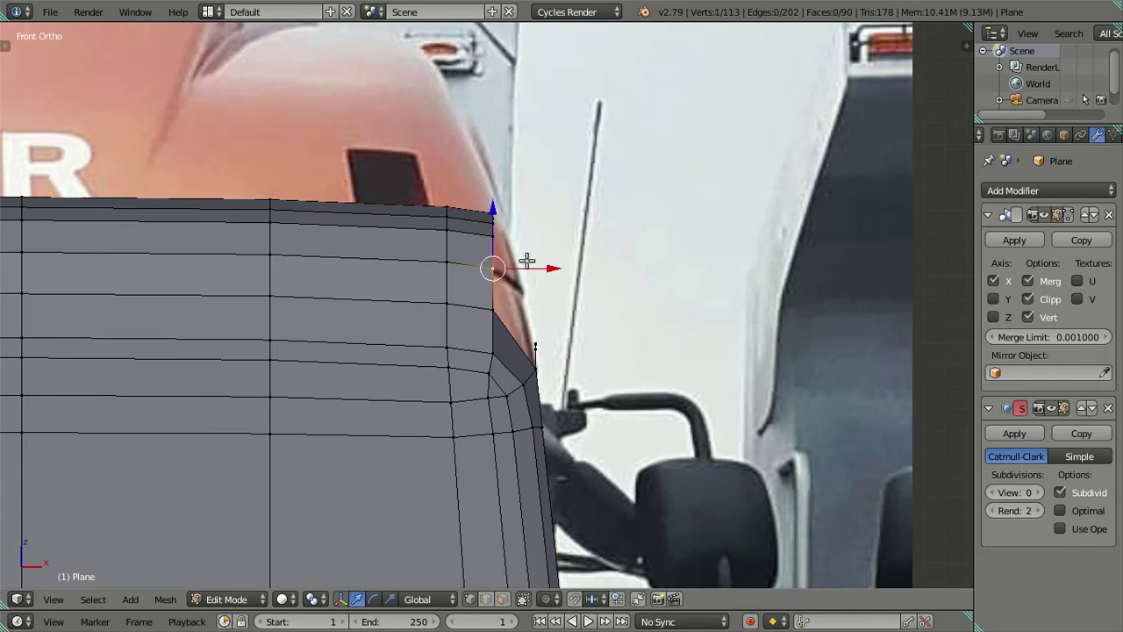
pyautogui.scroll(-2, 526, 260)
pyautogui.scroll(-2, 571, 261)
pyautogui.moveTo(511, 304); pyautogui.dragTo(719, 207, button='middle')
pyautogui.keyDown('ctrl'); pyautogui.rightClick(719, 207); pyautogui.keyUp('ctrl')
pyautogui.press('KP_1')
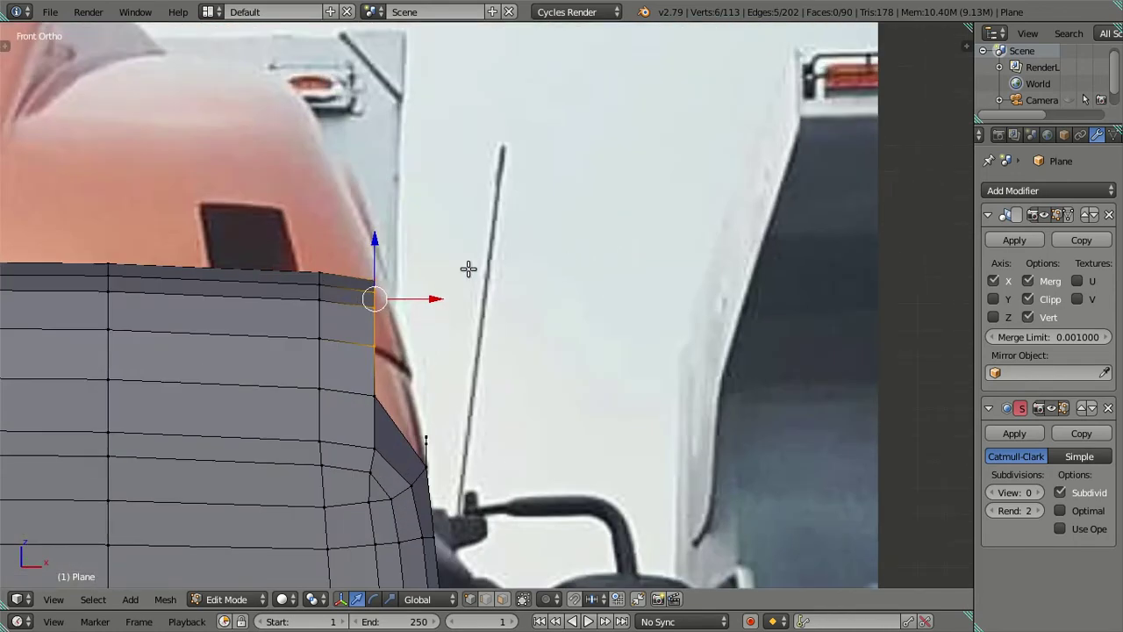
pyautogui.moveTo(373, 246); pyautogui.dragTo(373, 254)
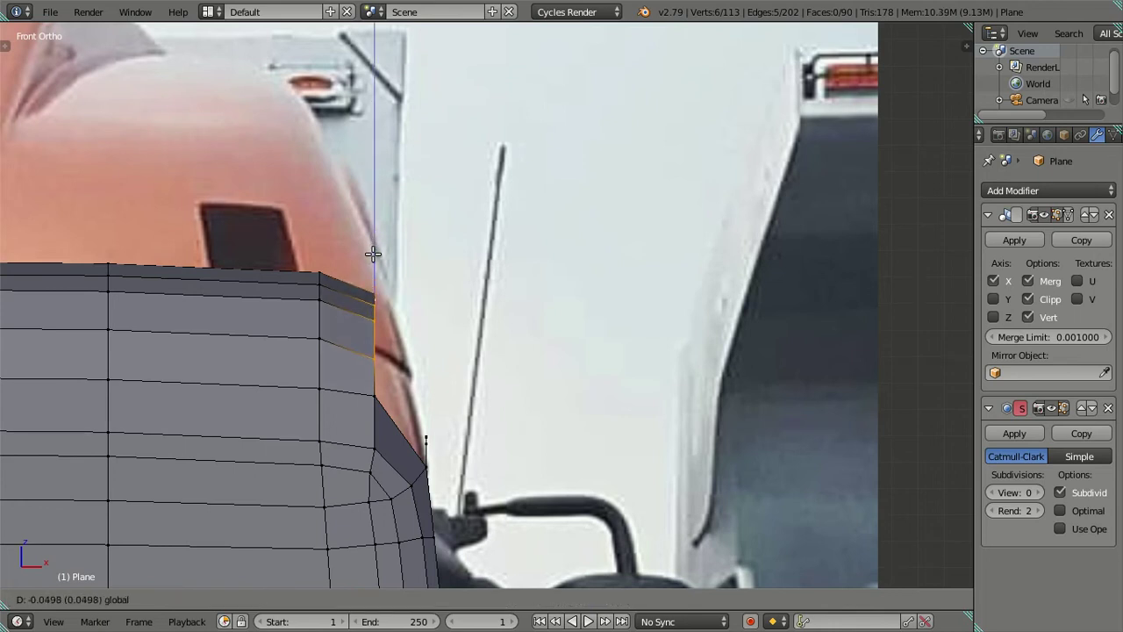
pyautogui.click(373, 253)
# Slide the top corner edge loop inward along X to match the front reference's roof corner.
pyautogui.rightClick(318, 336)
pyautogui.moveTo(441, 307); pyautogui.dragTo(473, 326, button='middle')
pyautogui.scroll(2, 474, 325)
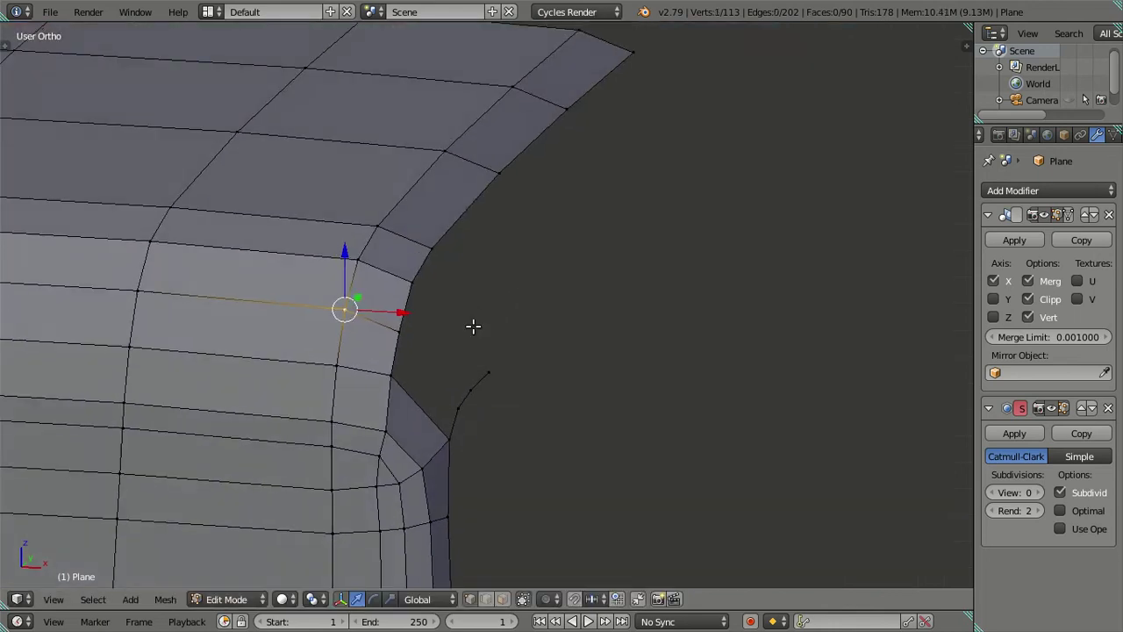
pyautogui.keyDown('alt'); pyautogui.rightClick(571, 61); pyautogui.keyUp('alt')
pyautogui.press('KP_1')
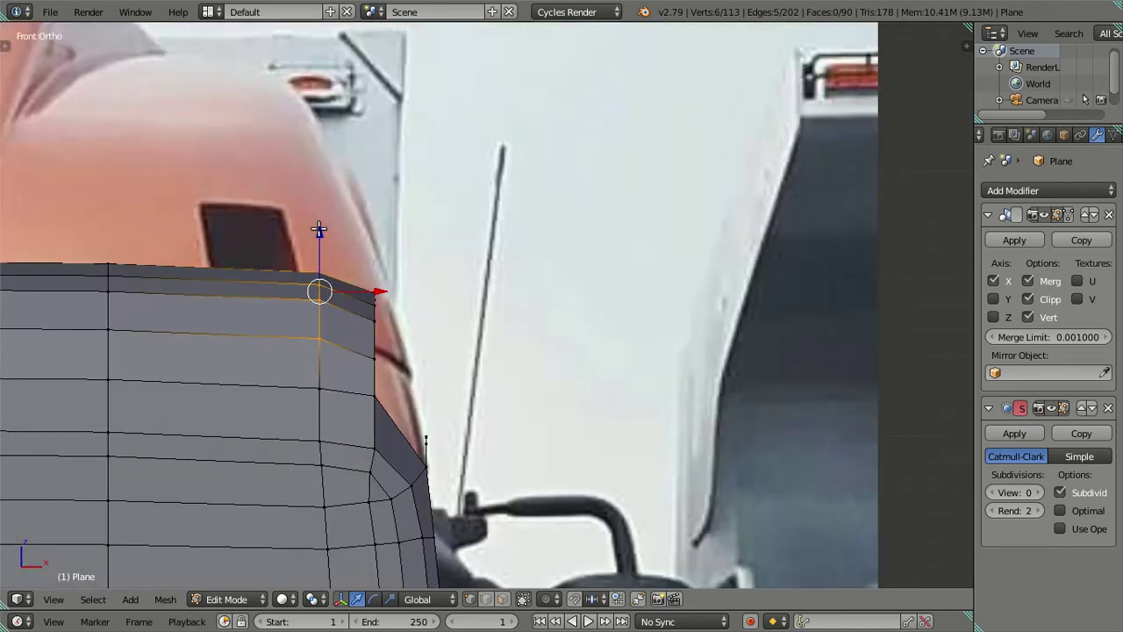
pyautogui.scroll(-2, 318, 227)
pyautogui.keyDown('shift'); pyautogui.moveTo(356, 233); pyautogui.dragTo(441, 235, button='middle'); pyautogui.keyUp('shift')
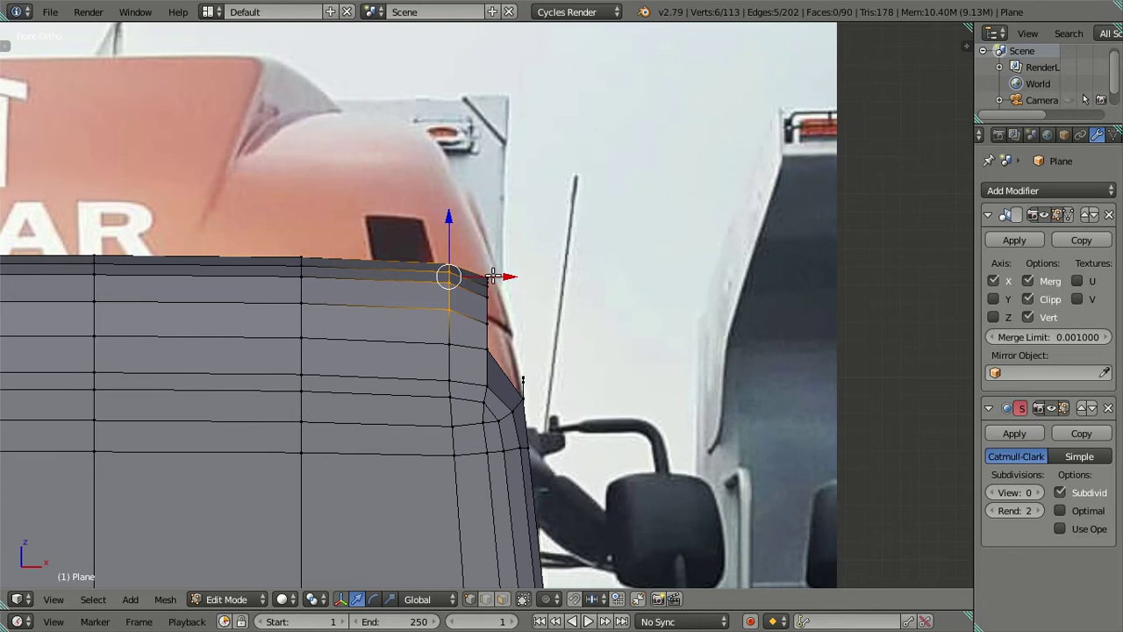
pyautogui.keyDown('shift'); pyautogui.rightClick(452, 338); pyautogui.keyUp('shift')
pyautogui.scroll(1, 453, 338)
pyautogui.moveTo(500, 279); pyautogui.dragTo(493, 267)
pyautogui.keyDown('shift'); pyautogui.rightClick(436, 351); pyautogui.keyUp('shift')
pyautogui.scroll(2, 494, 271)
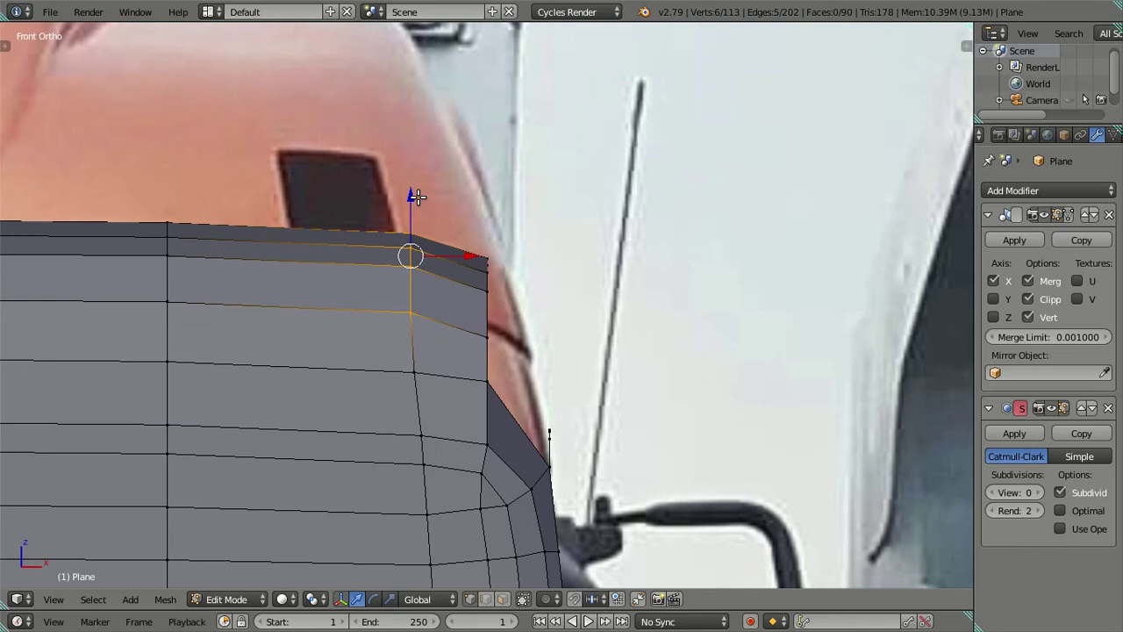
# Orbit around the cab corner to check its shape and select a corner vertex.
pyautogui.press('a')
pyautogui.scroll(-1, 491, 320)
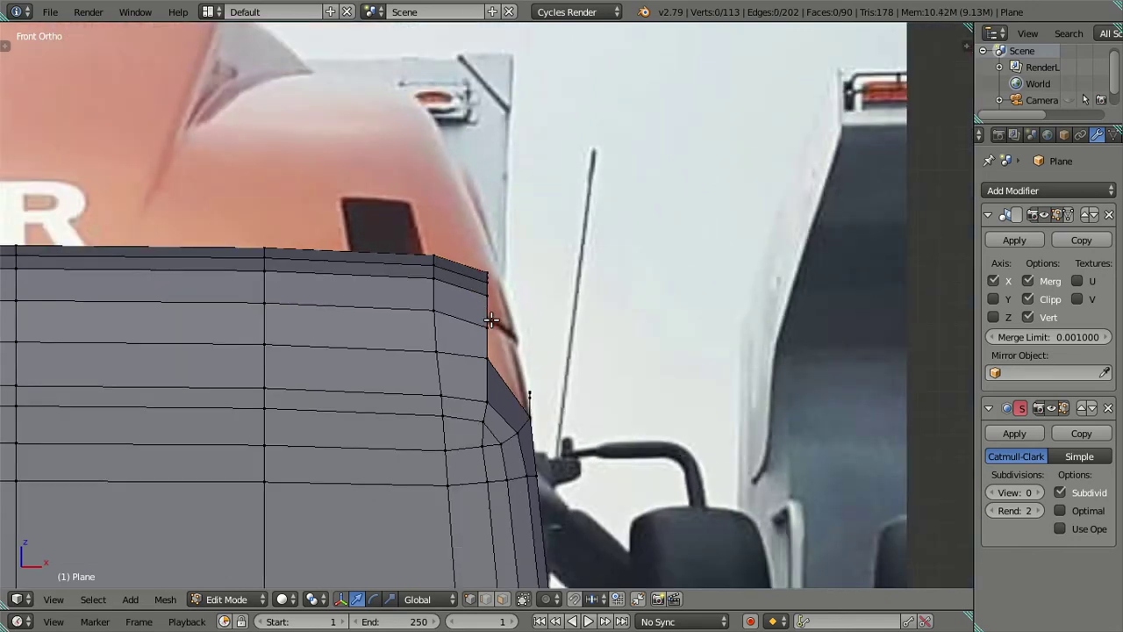
pyautogui.scroll(2, 496, 358)
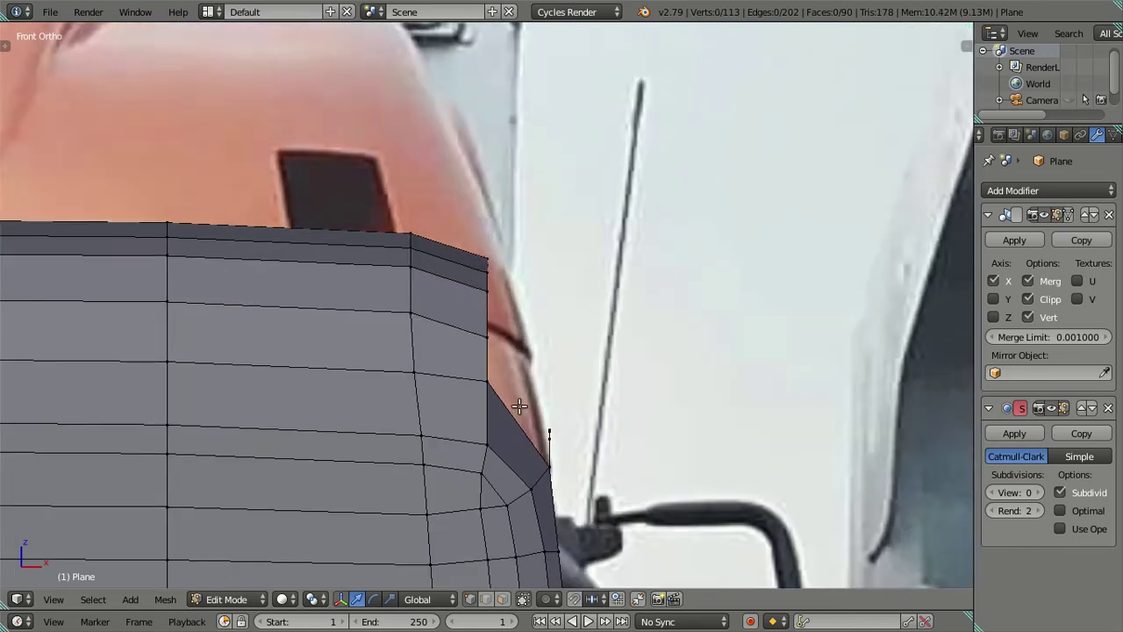
pyautogui.scroll(-2, 517, 387)
pyautogui.moveTo(594, 406)
pyautogui.mouseDown(button='middle')
pyautogui.moveTo(606, 406)
pyautogui.moveTo(539, 407)
pyautogui.moveTo(574, 387)
pyautogui.moveTo(459, 384)
pyautogui.moveTo(497, 401)
pyautogui.moveTo(506, 381)
pyautogui.moveTo(538, 375)
pyautogui.moveTo(381, 383)
pyautogui.moveTo(393, 371)
pyautogui.moveTo(415, 396)
pyautogui.moveTo(390, 387)
pyautogui.mouseUp(button='middle')
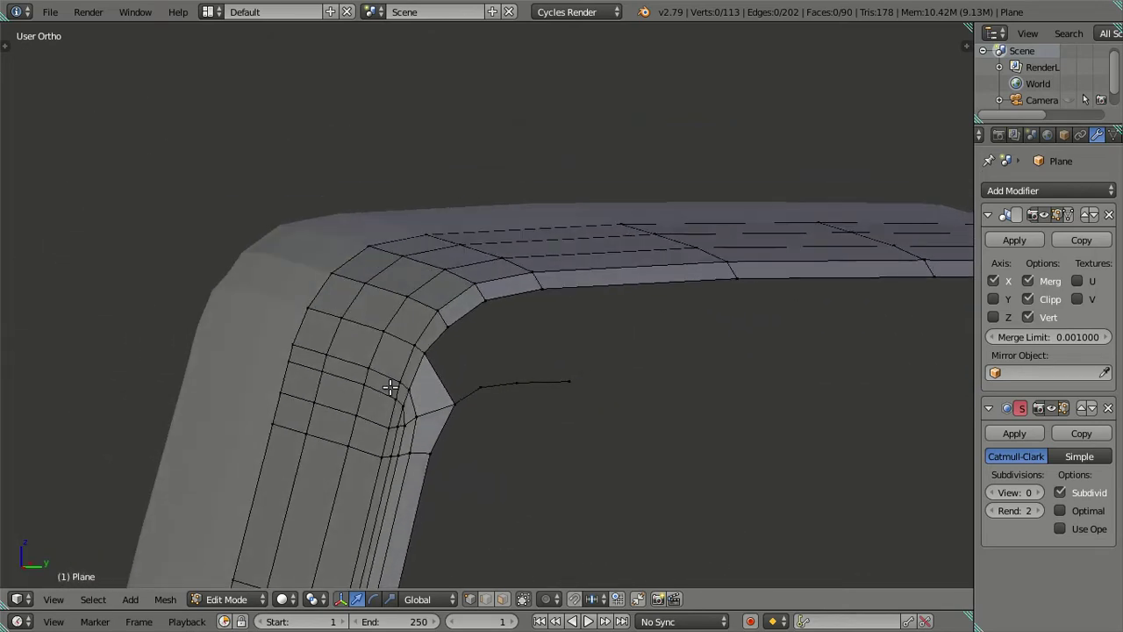
pyautogui.moveTo(471, 383)
pyautogui.mouseDown(button='middle')
pyautogui.moveTo(536, 384)
pyautogui.moveTo(447, 386)
pyautogui.moveTo(584, 377)
pyautogui.moveTo(606, 356)
pyautogui.moveTo(628, 369)
pyautogui.moveTo(461, 368)
pyautogui.moveTo(348, 336)
pyautogui.moveTo(426, 406)
pyautogui.mouseUp(button='middle')
pyautogui.rightClick(458, 380)
# In side view, lower the front roof edges and rear roof edge along Z to the green truck's profile.
pyautogui.press('KP_3')
pyautogui.scroll(2, 423, 341)
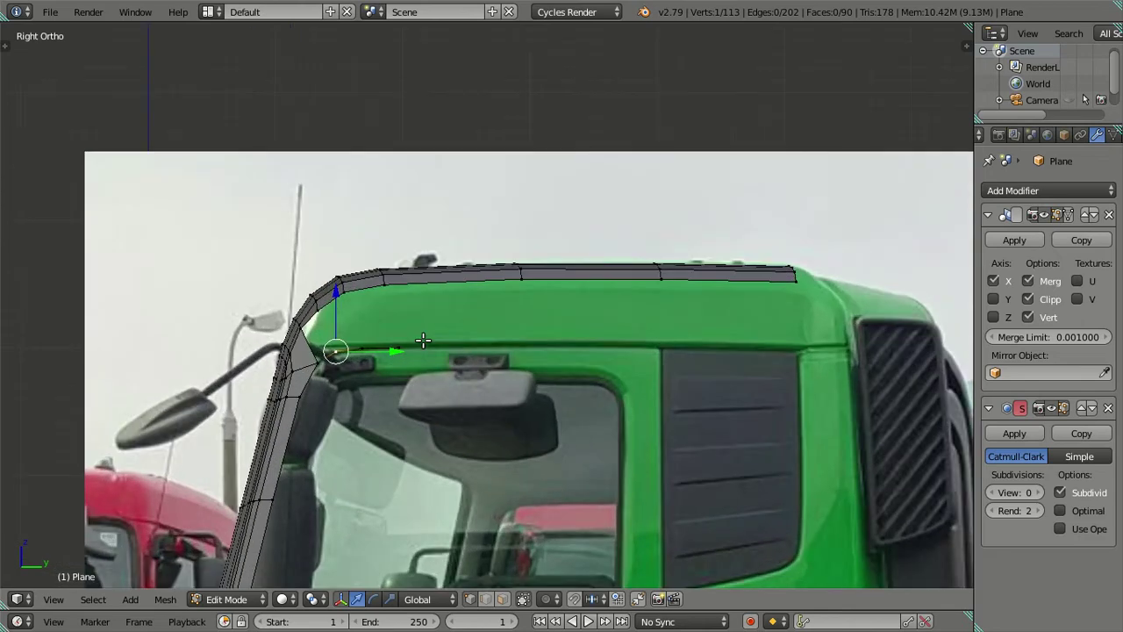
pyautogui.scroll(1, 649, 292)
pyautogui.scroll(1, 637, 299)
pyautogui.press('a')
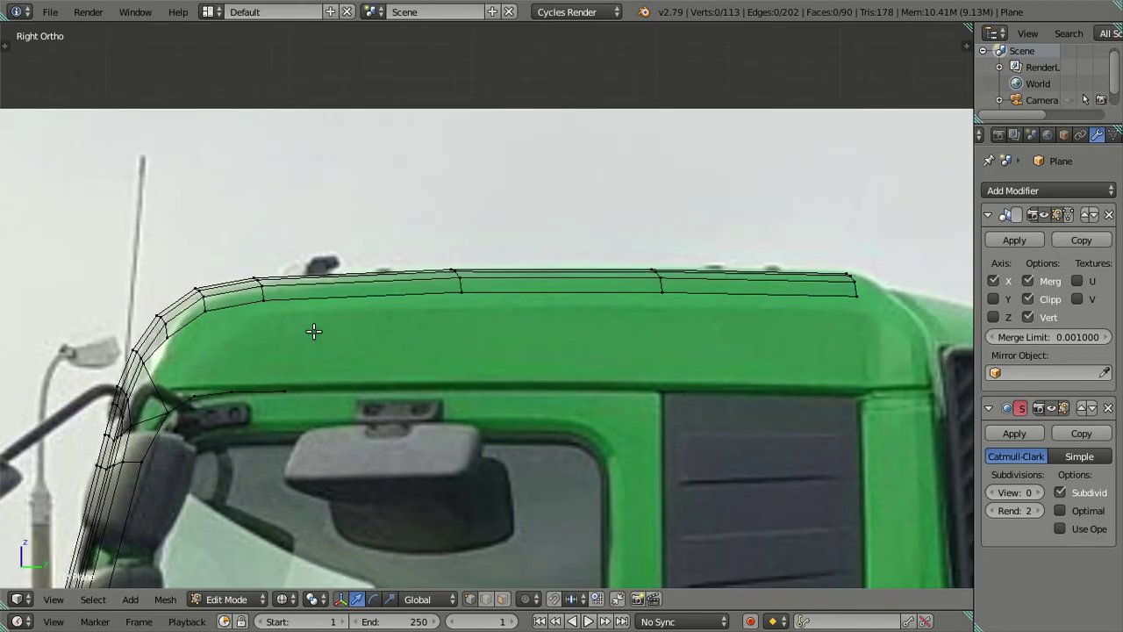
pyautogui.rightClick(186, 332)
pyautogui.keyDown('shift'); pyautogui.rightClick(235, 309); pyautogui.keyUp('shift')
pyautogui.keyDown('shift'); pyautogui.rightClick(365, 303); pyautogui.keyUp('shift')
pyautogui.keyDown('shift'); pyautogui.rightClick(476, 300); pyautogui.keyUp('shift')
pyautogui.keyDown('shift'); pyautogui.rightClick(855, 296); pyautogui.keyUp('shift')
pyautogui.press('g')
pyautogui.press('z')
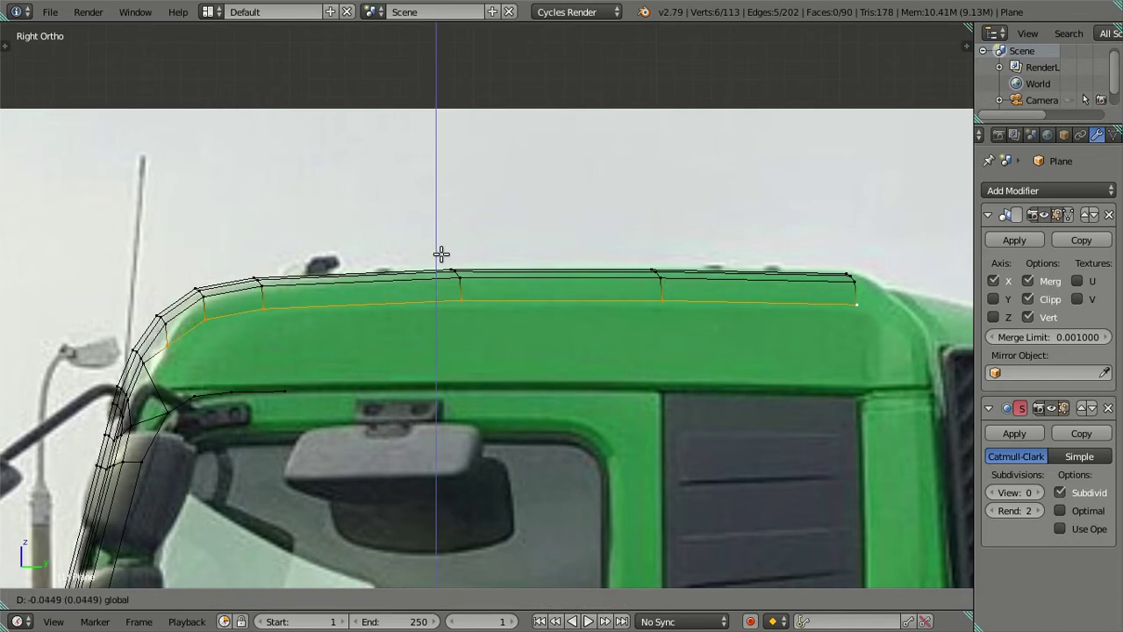
pyautogui.click(441, 254)
# Lower the next roof edge loop vertically to match the reference profile.
pyautogui.press('a')
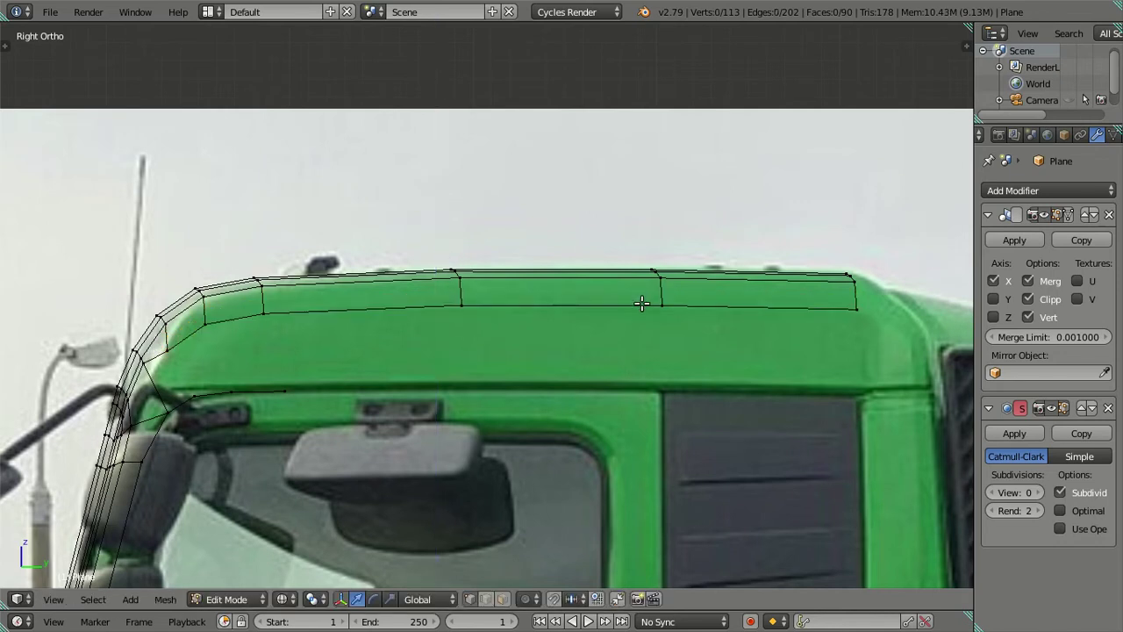
pyautogui.rightClick(851, 282)
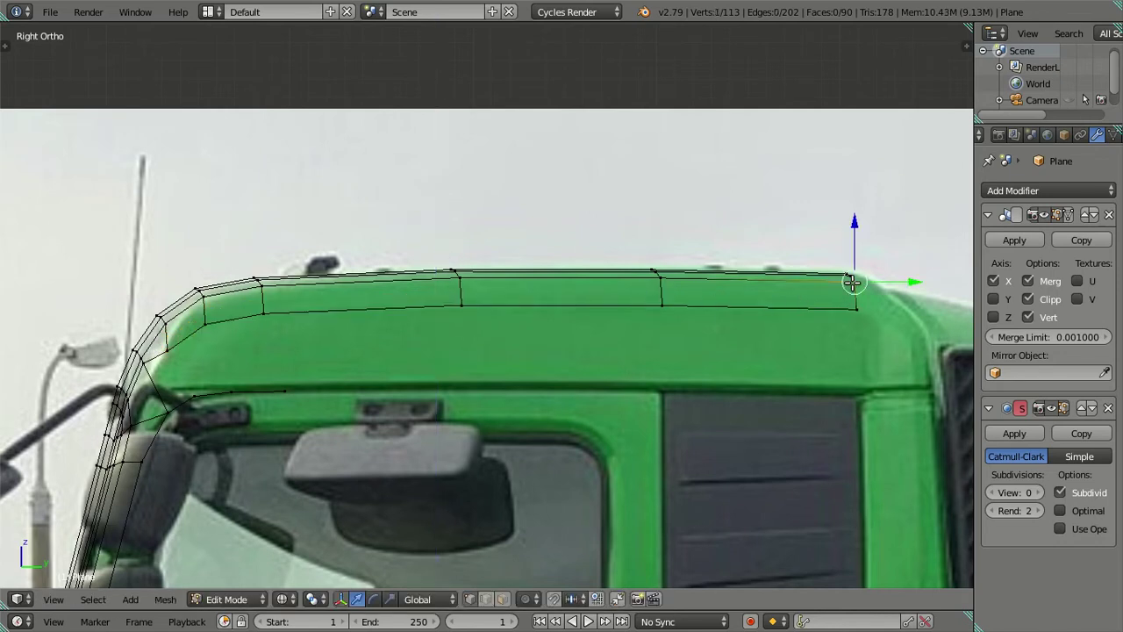
pyautogui.keyDown('alt'); pyautogui.keyDown('shift'); pyautogui.rightClick(172, 323); pyautogui.keyUp('shift'); pyautogui.keyUp('alt')
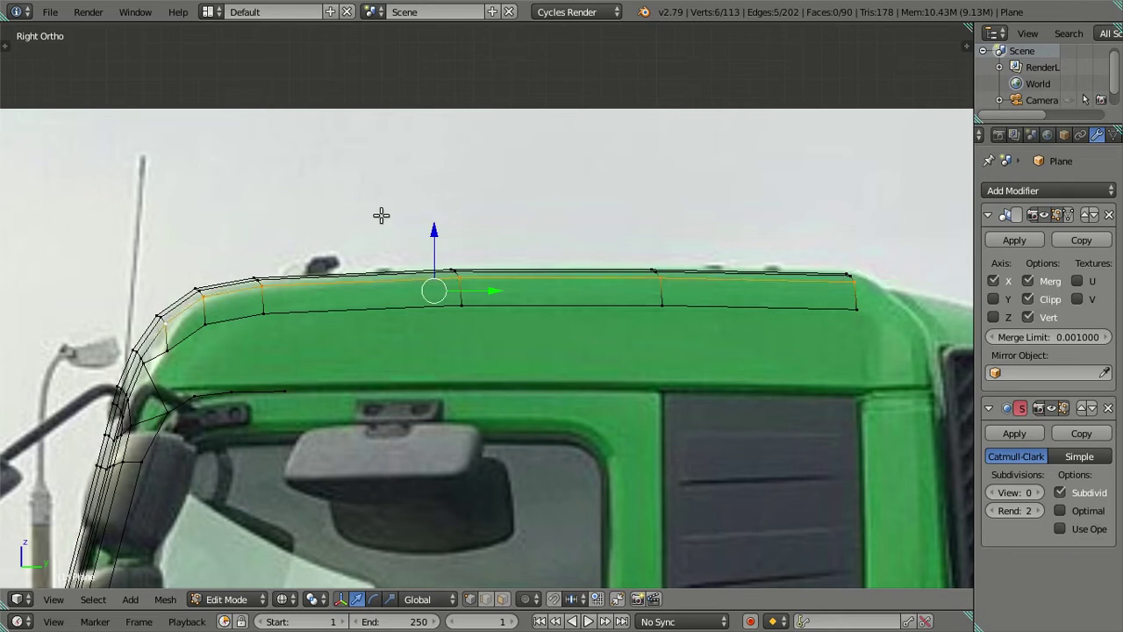
pyautogui.press('g')
pyautogui.press('z')
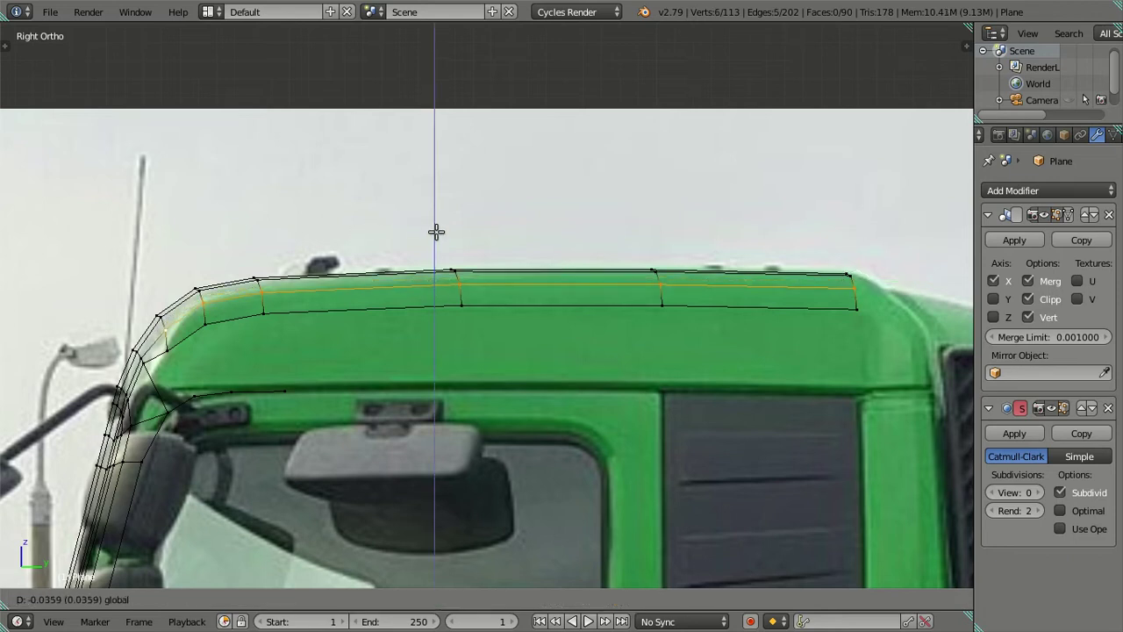
pyautogui.click(436, 232)
# Raise the roof's front corner vertex in solid shading and preview the smoothed mesh.
pyautogui.press('a')
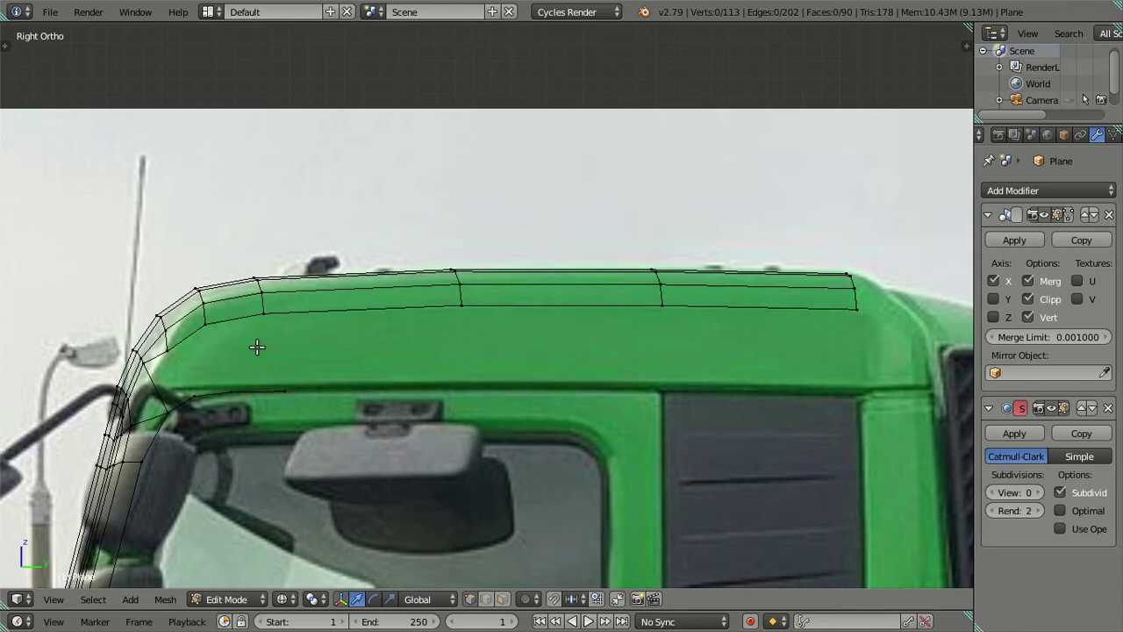
pyautogui.press('z')
pyautogui.moveTo(200, 350)
pyautogui.mouseDown(button='middle')
pyautogui.moveTo(324, 326)
pyautogui.moveTo(169, 354)
pyautogui.mouseUp(button='middle')
pyautogui.rightClick(166, 350)
pyautogui.press('g')
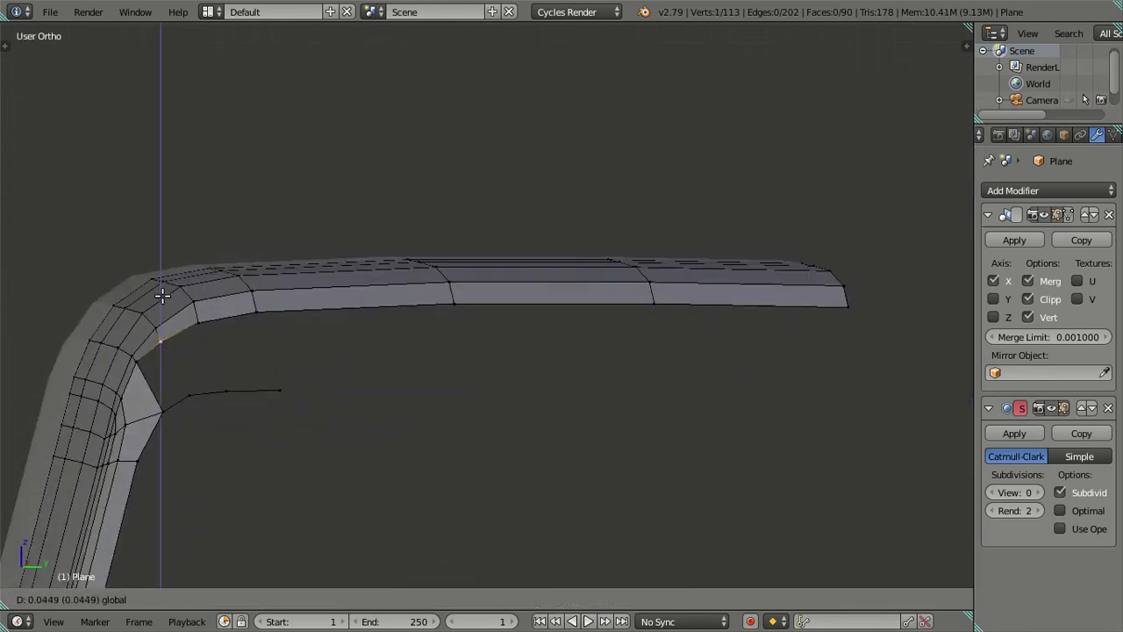
pyautogui.click(156, 282)
pyautogui.moveTo(154, 279); pyautogui.dragTo(157, 282)
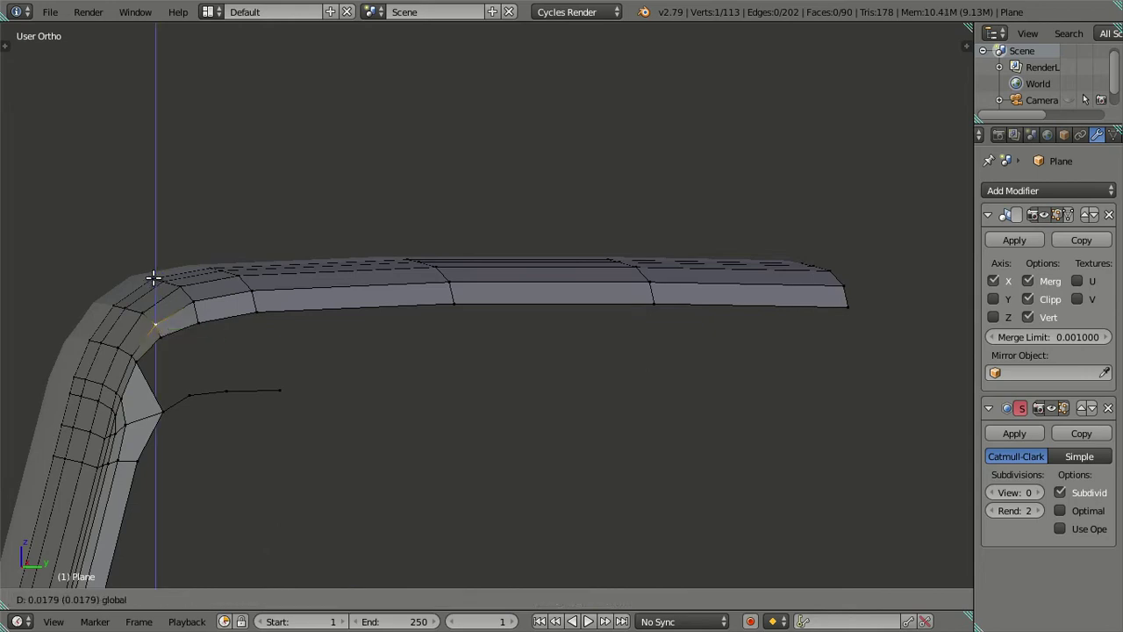
pyautogui.moveTo(164, 290)
pyautogui.mouseDown(button='middle')
pyautogui.moveTo(231, 331)
pyautogui.moveTo(209, 348)
pyautogui.moveTo(339, 384)
pyautogui.moveTo(388, 345)
pyautogui.moveTo(436, 369)
pyautogui.moveTo(367, 423)
pyautogui.moveTo(323, 352)
pyautogui.moveTo(406, 334)
pyautogui.moveTo(407, 356)
pyautogui.mouseUp(button='middle')
pyautogui.press('Tab')
pyautogui.scroll(4, 326, 359)
pyautogui.press('Tab')
# Fill faces at the A-pillar corner between the edge chain and the roof edge.
pyautogui.press('KP_3')
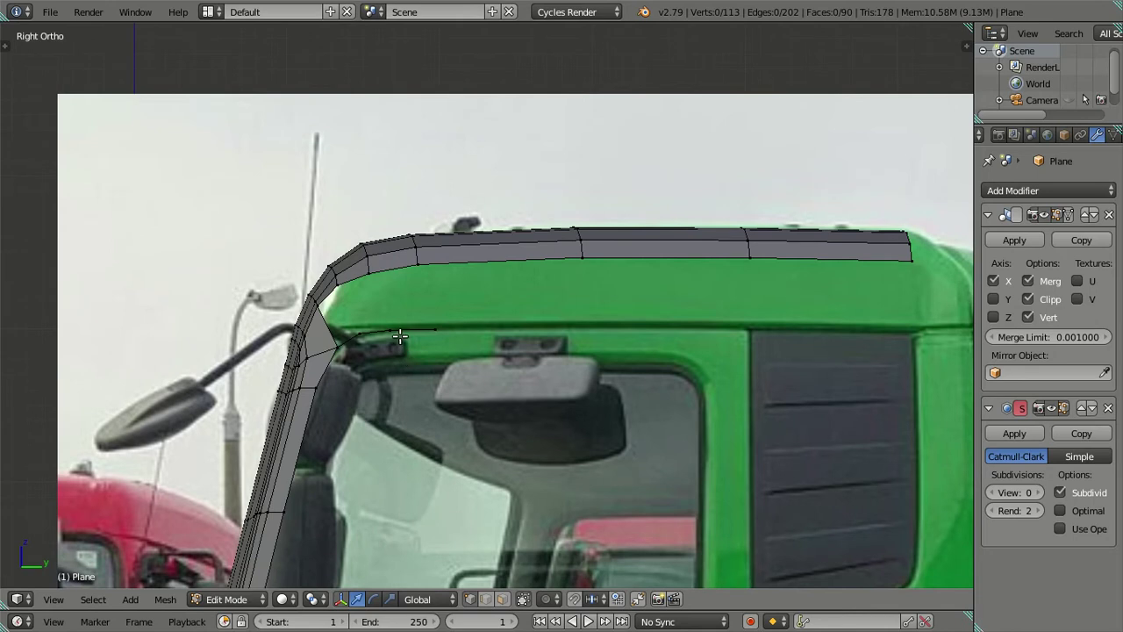
pyautogui.scroll(1, 399, 335)
pyautogui.keyDown('alt'); pyautogui.rightClick(288, 319); pyautogui.keyUp('alt')
pyautogui.moveTo(295, 329); pyautogui.dragTo(343, 336, button='middle')
pyautogui.press('f')
pyautogui.rightClick(293, 277)
pyautogui.keyDown('shift'); pyautogui.rightClick(303, 327); pyautogui.keyUp('shift')
pyautogui.press('f')
pyautogui.rightClick(326, 268)
pyautogui.keyDown('ctrl'); pyautogui.rightClick(368, 348); pyautogui.keyUp('ctrl')
pyautogui.press('f')
pyautogui.press('Tab')
pyautogui.moveTo(388, 333)
pyautogui.mouseDown(button='middle')
pyautogui.moveTo(426, 327)
pyautogui.moveTo(408, 377)
pyautogui.moveTo(424, 323)
pyautogui.moveTo(343, 306)
pyautogui.moveTo(374, 394)
pyautogui.moveTo(421, 366)
pyautogui.moveTo(456, 317)
pyautogui.moveTo(344, 322)
pyautogui.moveTo(284, 348)
pyautogui.moveTo(288, 339)
pyautogui.mouseUp(button='middle')
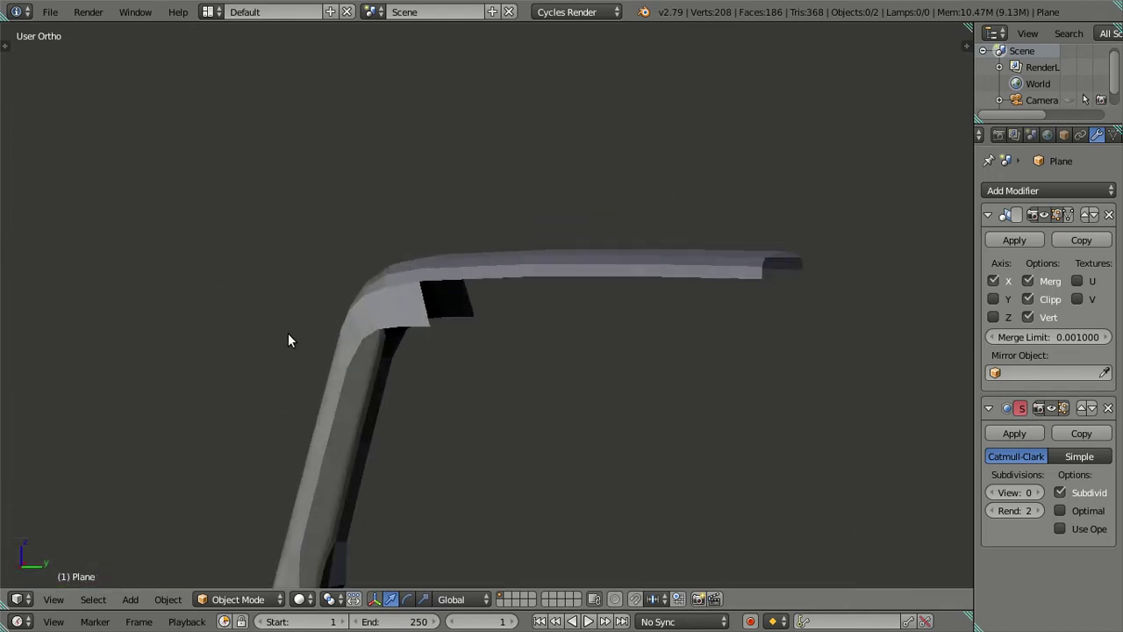
# Compare the cab's roof corner against the side reference photo using wireframe shading.
pyautogui.press('KP_3')
pyautogui.scroll(2, 451, 338)
pyautogui.press('z')
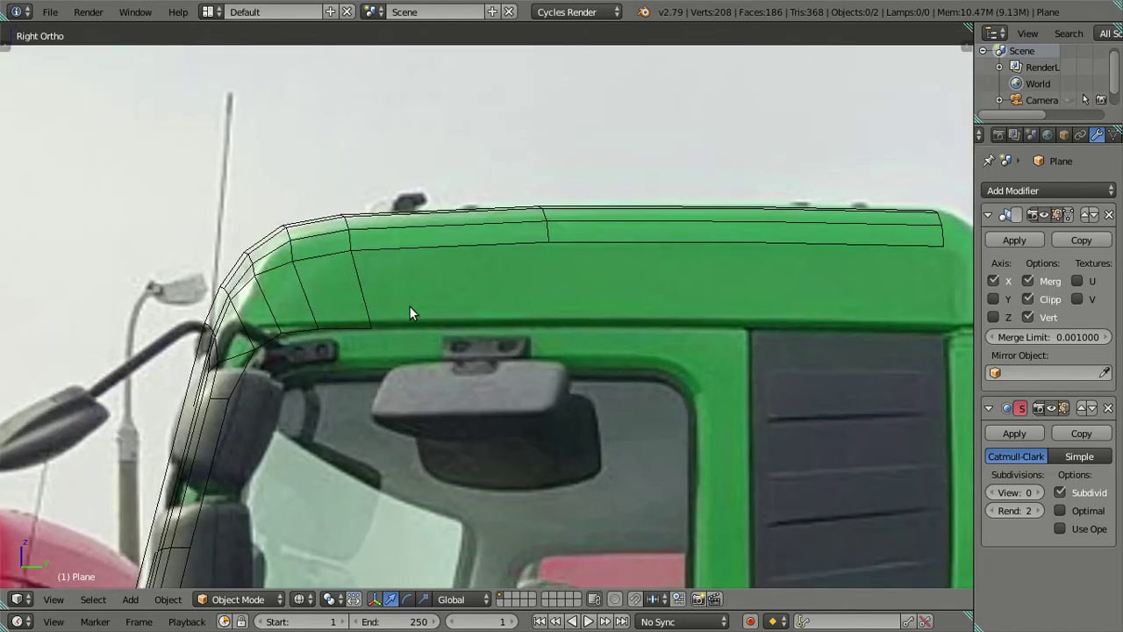
pyautogui.moveTo(278, 301)
pyautogui.keyDown('shift'); pyautogui.mouseDown(button='middle')
pyautogui.moveTo(520, 299)
pyautogui.moveTo(510, 303)
pyautogui.moveTo(597, 315)
pyautogui.mouseUp(button='middle'); pyautogui.keyUp('shift')
pyautogui.press('z')
pyautogui.press('Tab')
pyautogui.moveTo(461, 328); pyautogui.dragTo(543, 314, button='middle')
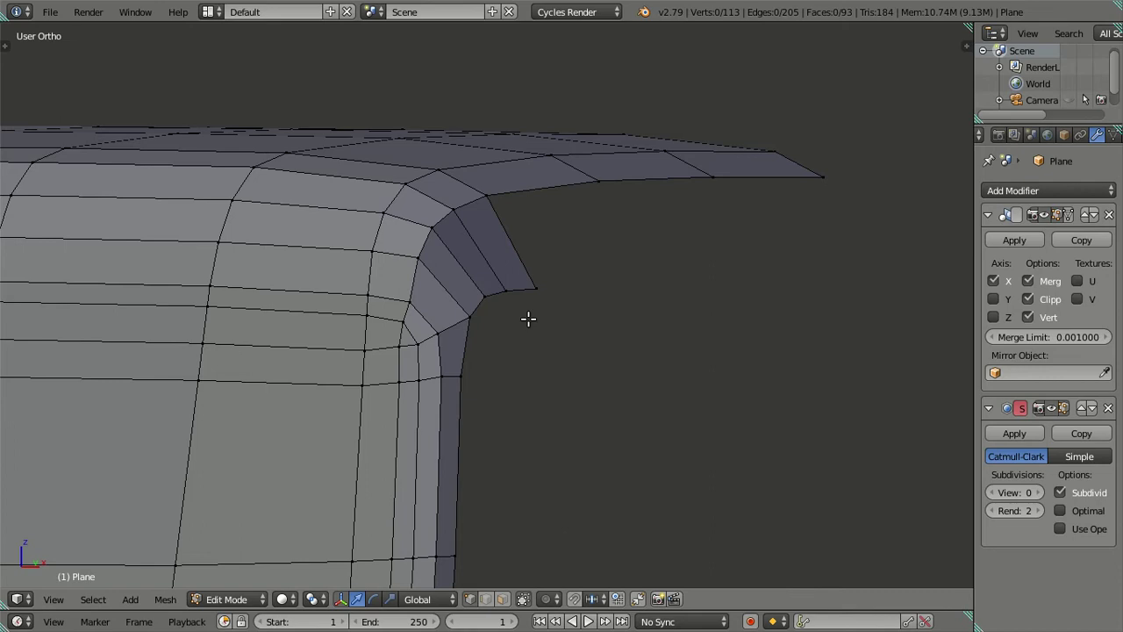
pyautogui.moveTo(527, 317); pyautogui.dragTo(529, 313, button='middle')
pyautogui.press('KP_3')
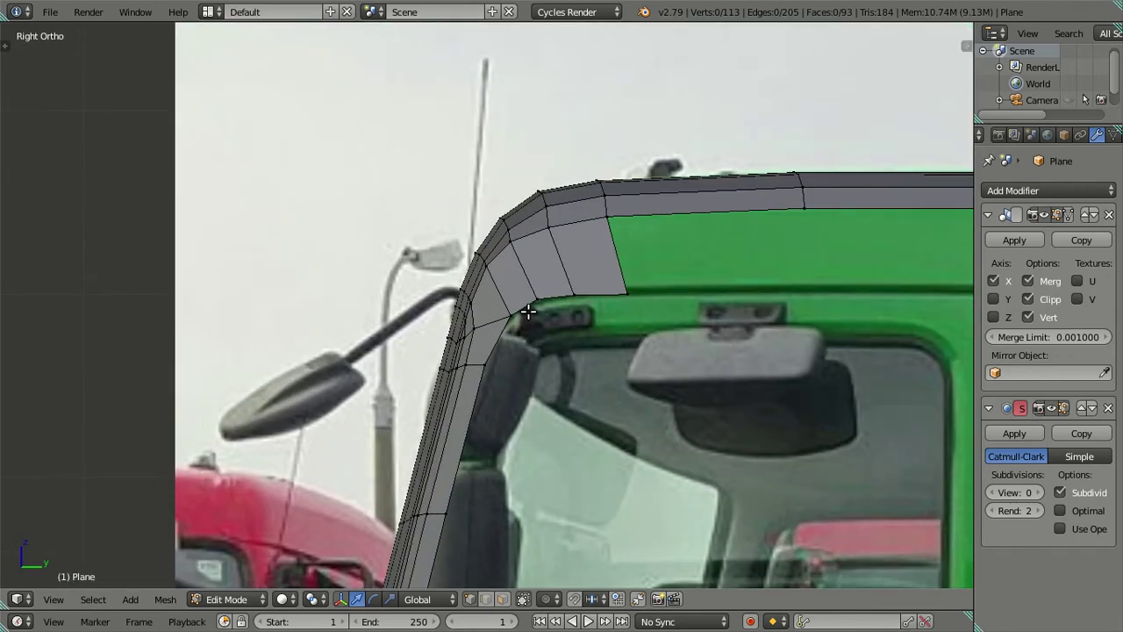
pyautogui.press('z')
pyautogui.scroll(-1, 563, 305)
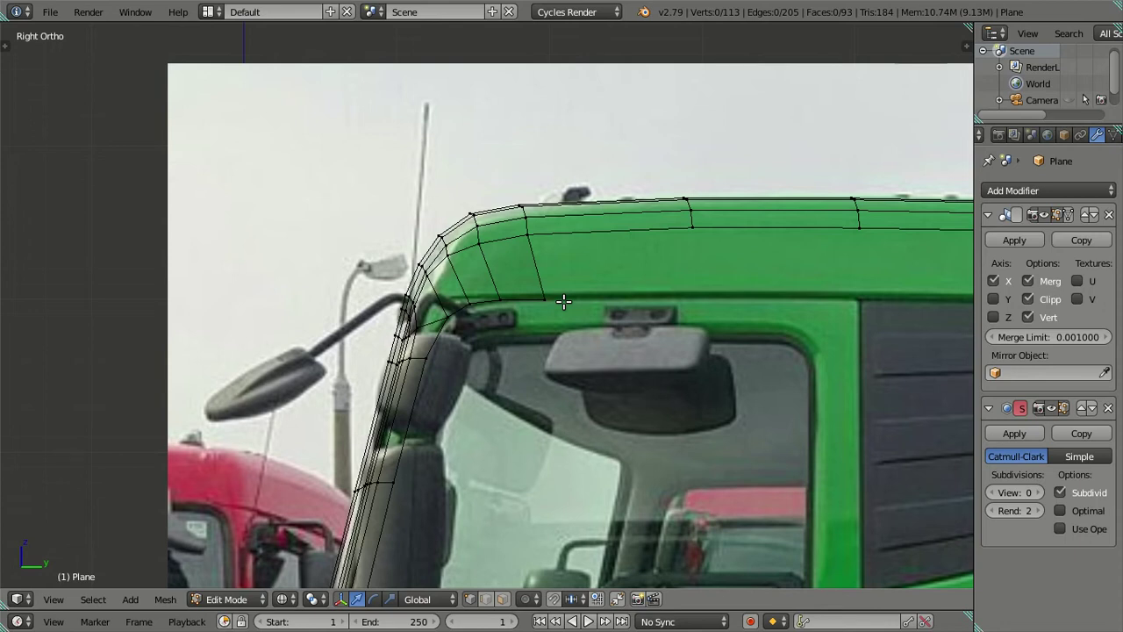
pyautogui.press('z')
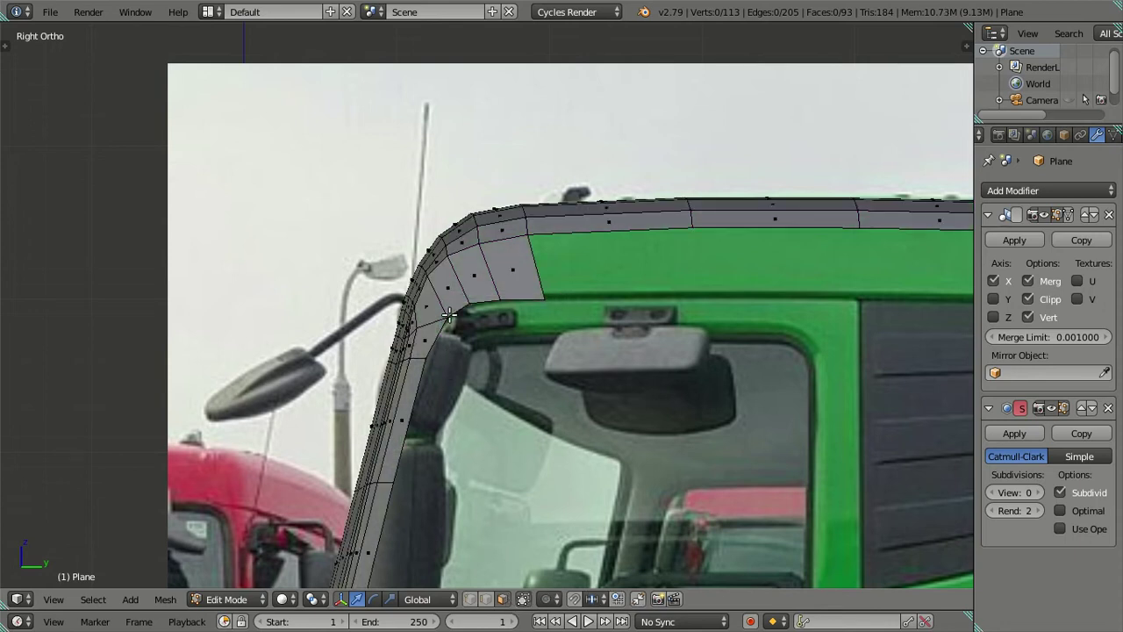
# Delete the three front roof-corner faces, leaving 110 vertices and 90 faces.
pyautogui.rightClick(448, 287)
pyautogui.keyDown('shift'); pyautogui.rightClick(474, 275); pyautogui.keyUp('shift')
pyautogui.keyDown('shift'); pyautogui.rightClick(512, 269); pyautogui.keyUp('shift')
pyautogui.press('x')
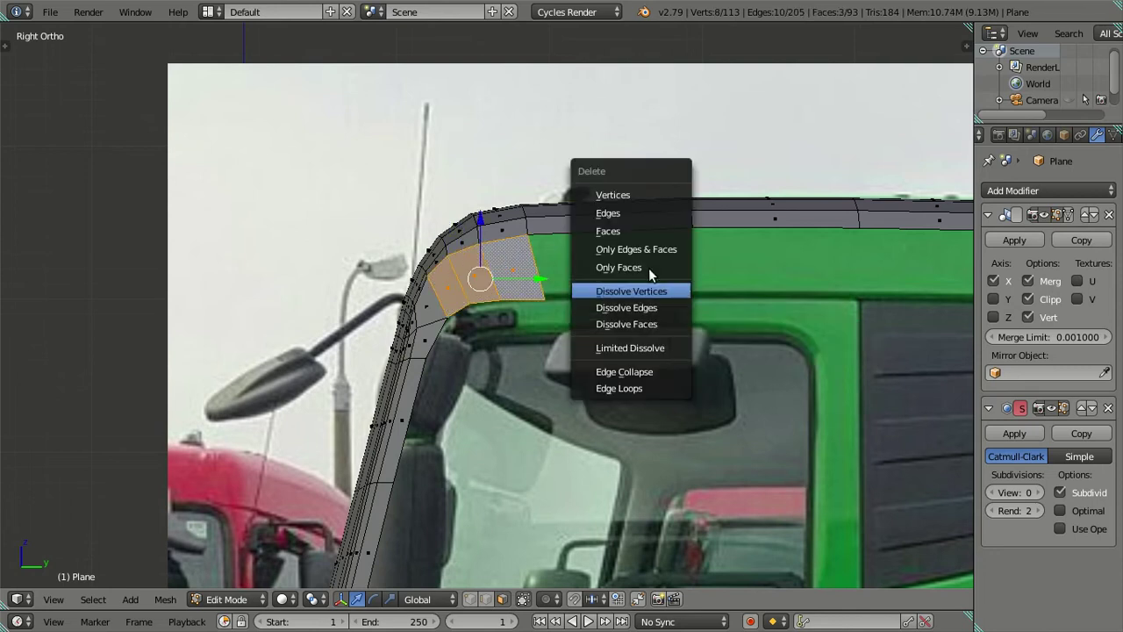
pyautogui.click(634, 231)
pyautogui.moveTo(471, 340); pyautogui.dragTo(566, 371, button='middle')
pyautogui.scroll(3, 624, 454)
pyautogui.moveTo(624, 453)
pyautogui.mouseDown(button='middle')
pyautogui.moveTo(573, 406)
pyautogui.moveTo(559, 348)
pyautogui.moveTo(664, 391)
pyautogui.moveTo(675, 366)
pyautogui.moveTo(646, 356)
pyautogui.moveTo(634, 388)
pyautogui.mouseUp(button='middle')
# In front view with vertex selection, slide the cab rim edge loop sideways to match the photo.
pyautogui.press('KP_1')
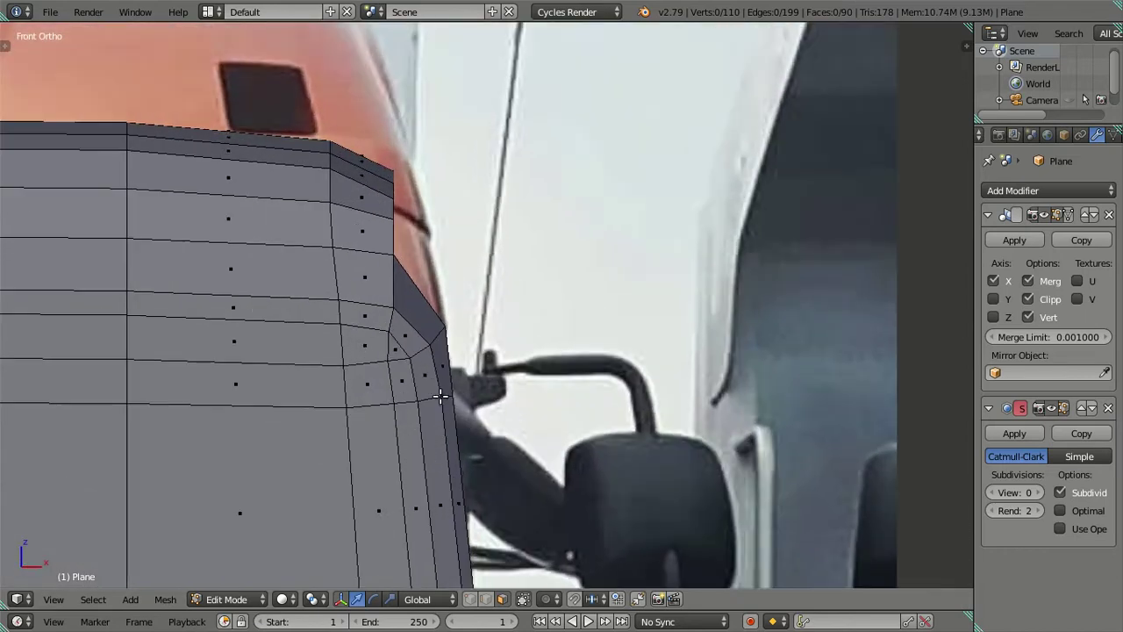
pyautogui.click(471, 599)
pyautogui.rightClick(383, 243)
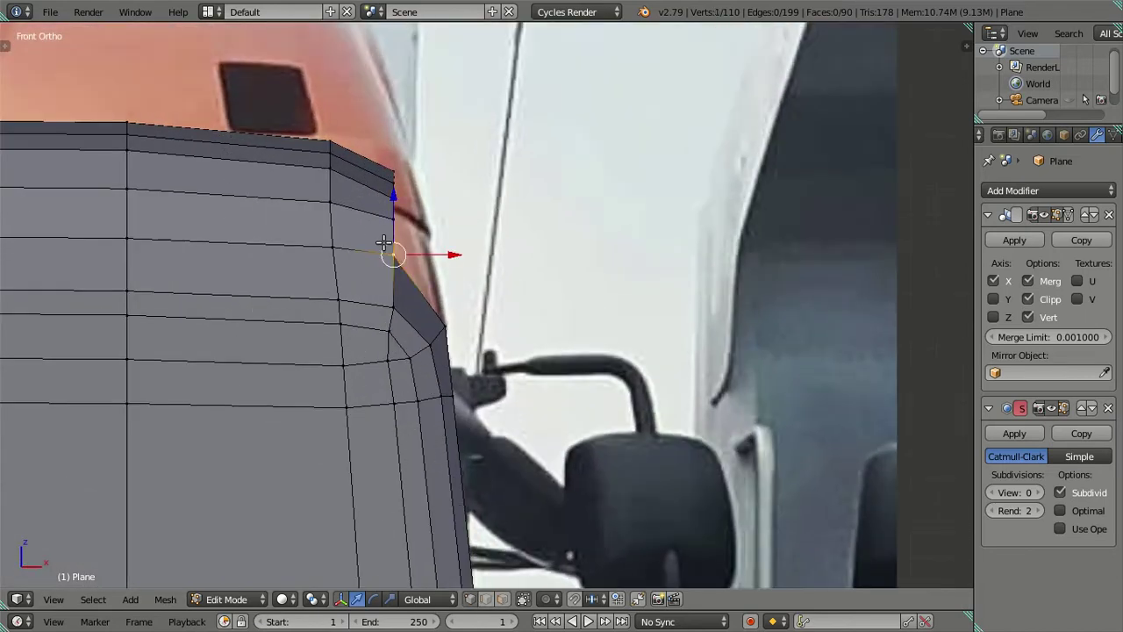
pyautogui.keyDown('shift'); pyautogui.rightClick(390, 222); pyautogui.keyUp('shift')
pyautogui.scroll(-1, 395, 237)
pyautogui.scroll(-2, 430, 342)
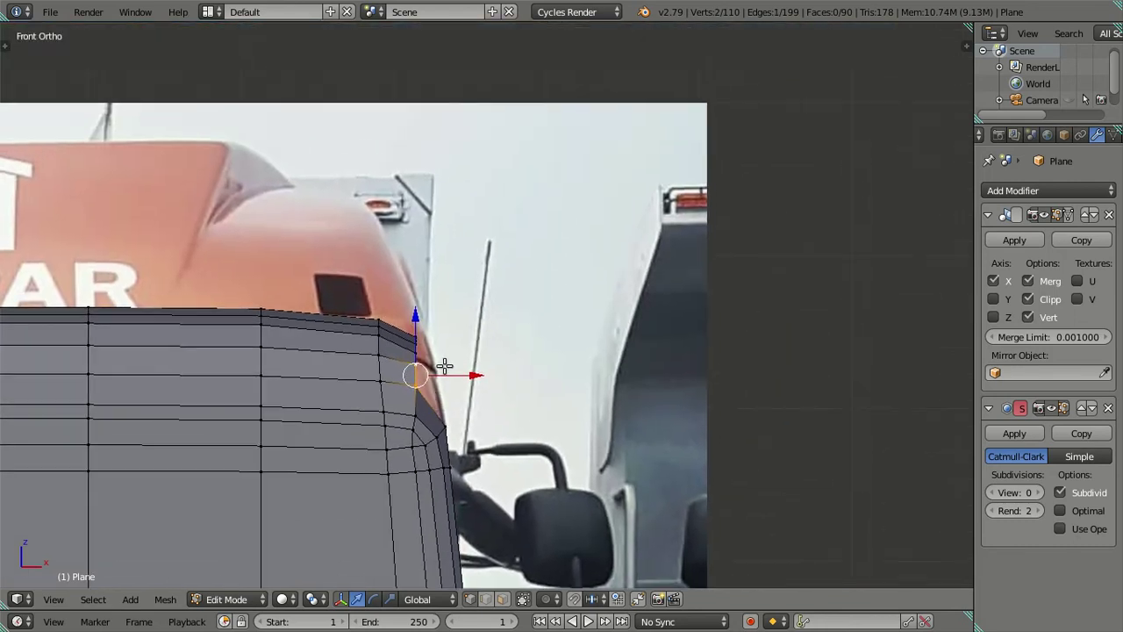
pyautogui.moveTo(473, 365); pyautogui.dragTo(441, 386, button='middle')
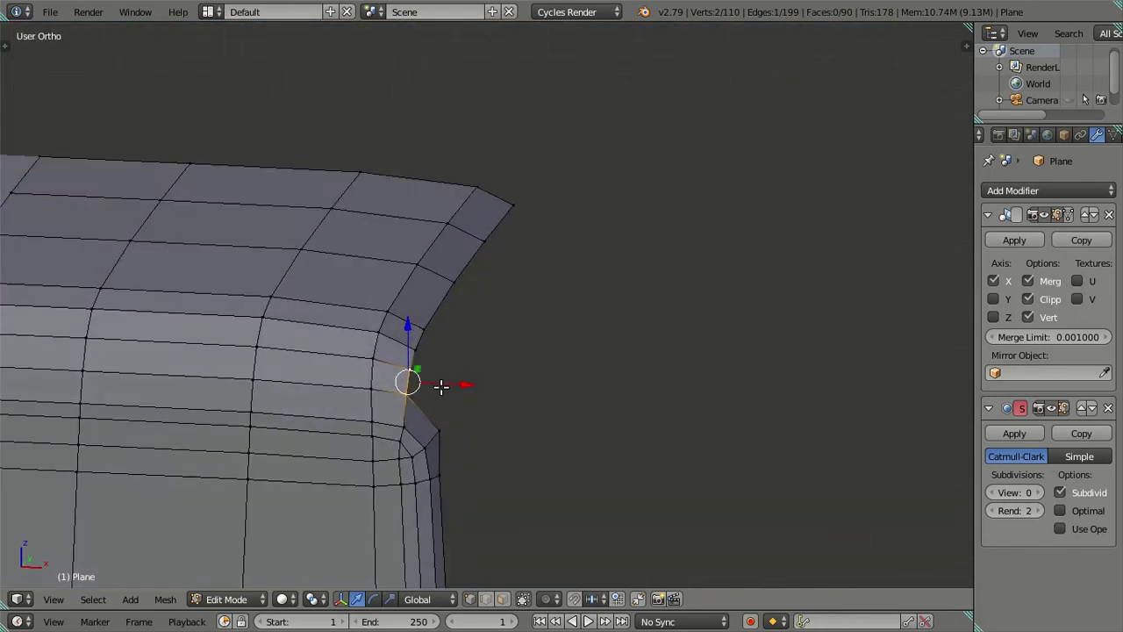
pyautogui.keyDown('alt'); pyautogui.click(509, 253); pyautogui.keyUp('alt')
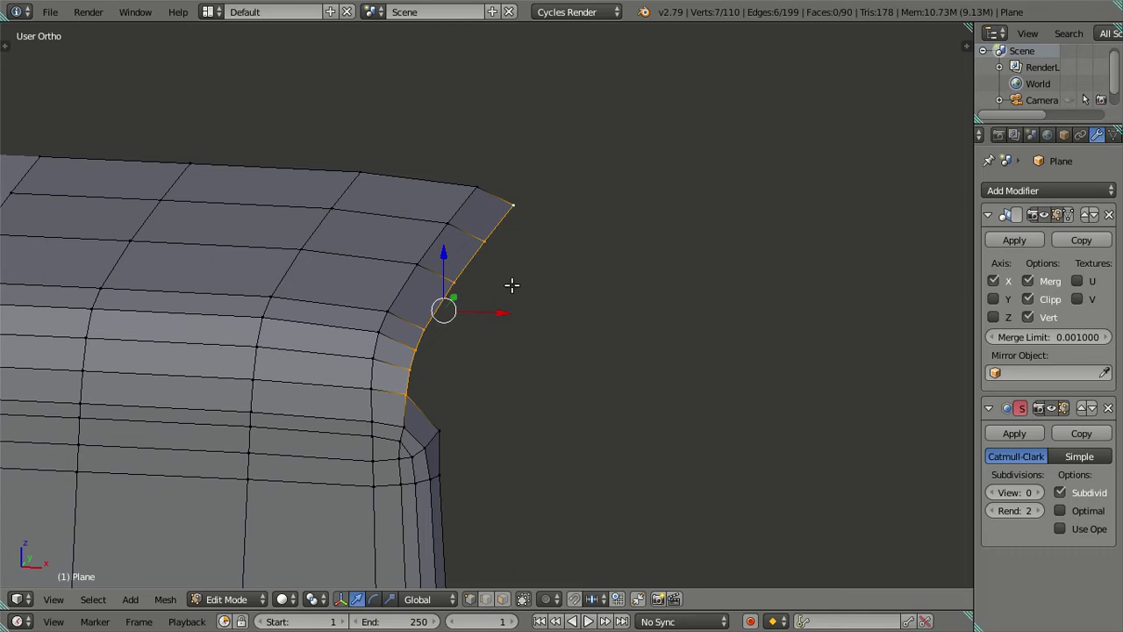
pyautogui.press('KP_1')
pyautogui.moveTo(440, 371); pyautogui.dragTo(452, 382)
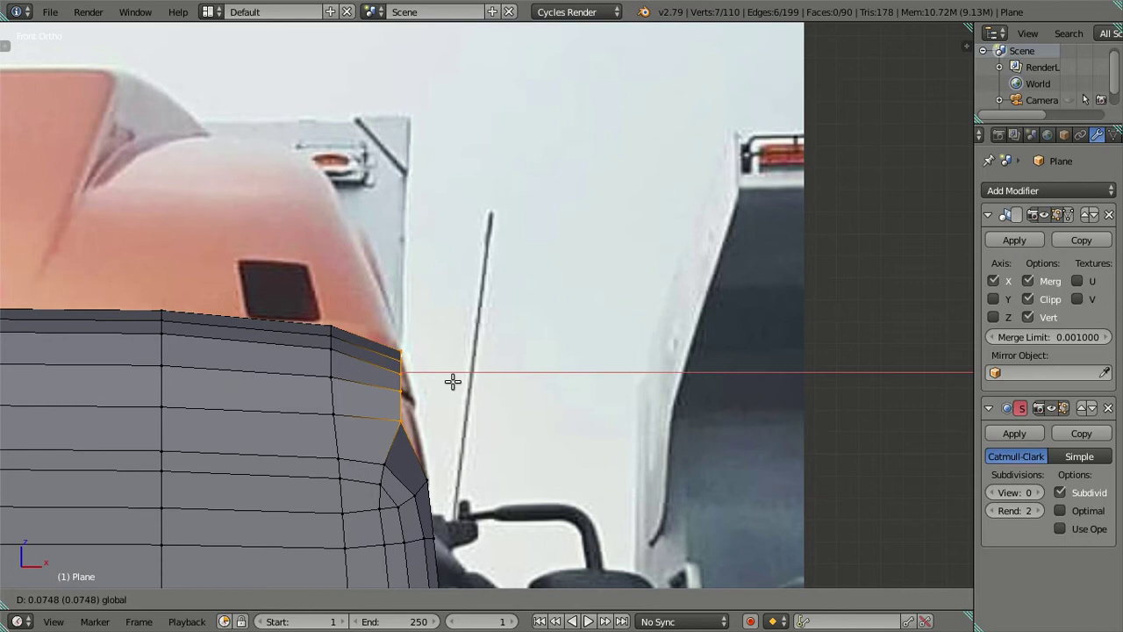
pyautogui.moveTo(453, 381); pyautogui.dragTo(448, 380)
# Shift the loop through the top corner and the top edge loop along X.
pyautogui.rightClick(329, 408)
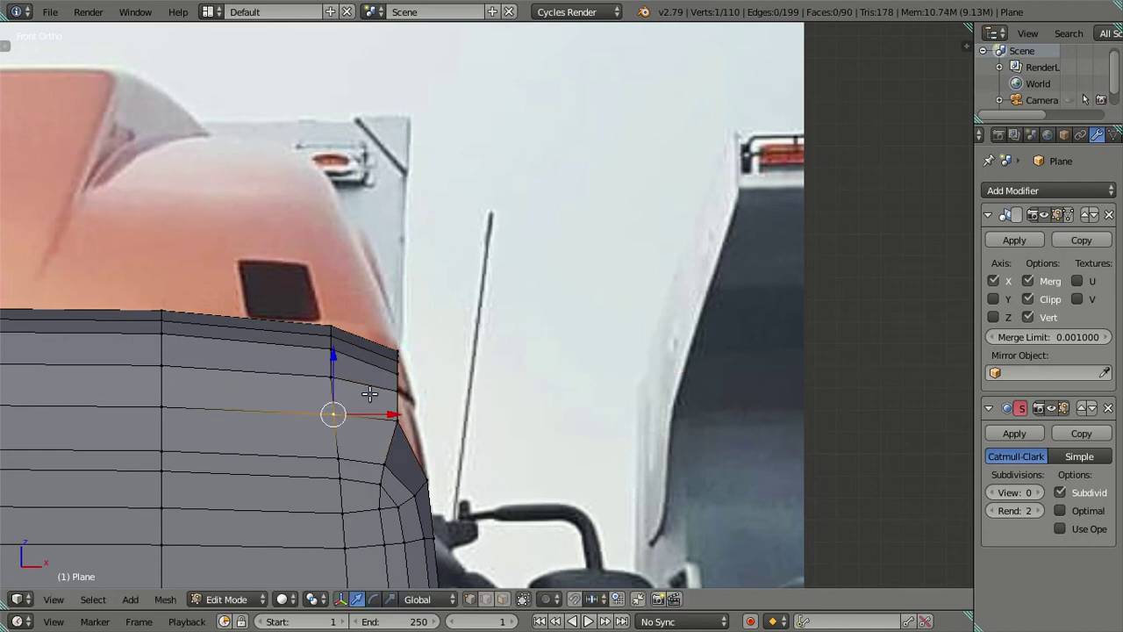
pyautogui.moveTo(371, 394); pyautogui.dragTo(427, 352, button='middle')
pyautogui.keyDown('alt'); pyautogui.rightClick(473, 206); pyautogui.keyUp('alt')
pyautogui.press('KP_1')
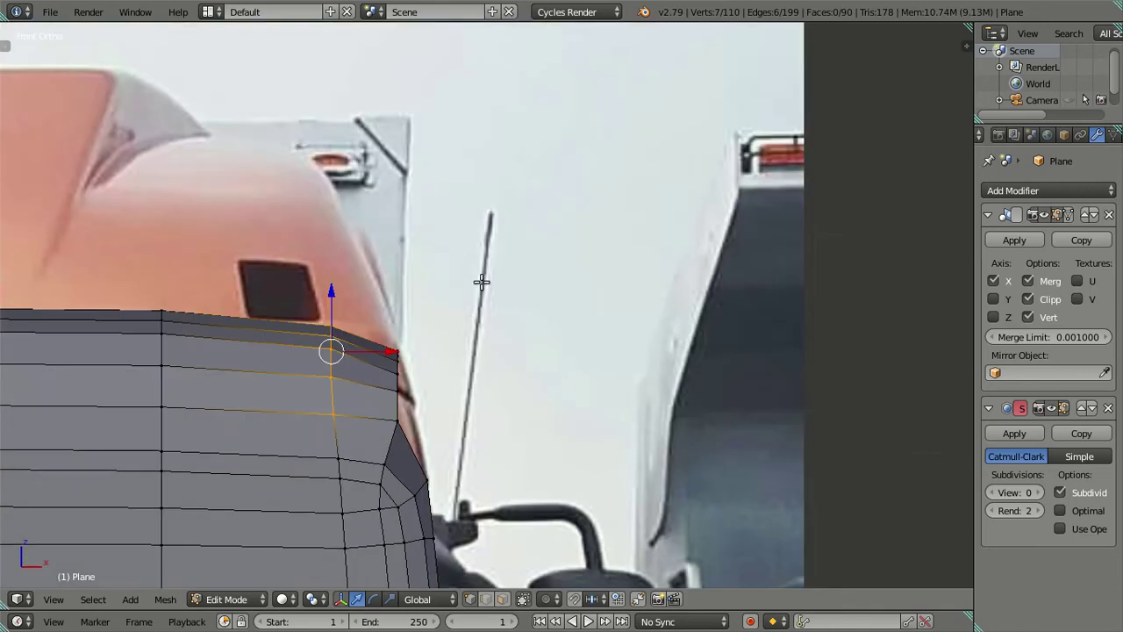
pyautogui.press('g')
pyautogui.press('x')
pyautogui.click(393, 347)
pyautogui.keyDown('alt'); pyautogui.rightClick(397, 342); pyautogui.keyUp('alt')
pyautogui.press('g')
pyautogui.press('x')
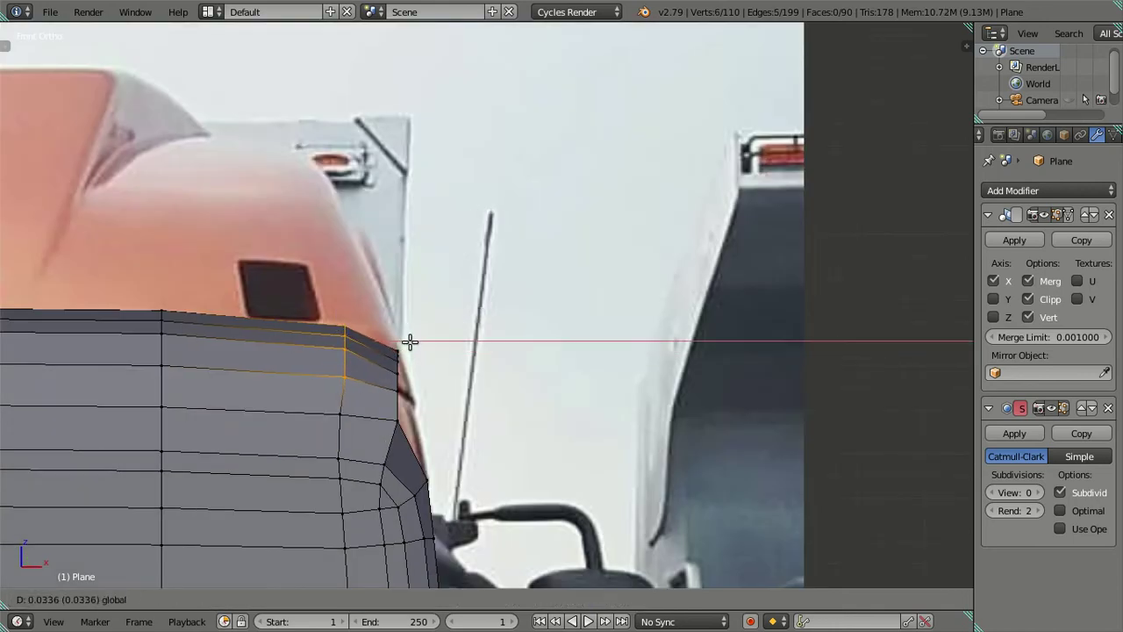
pyautogui.click(409, 340)
# Slide the upper corner loop and an added vertex sideways along X.
pyautogui.keyDown('alt'); pyautogui.rightClick(361, 347); pyautogui.keyUp('alt')
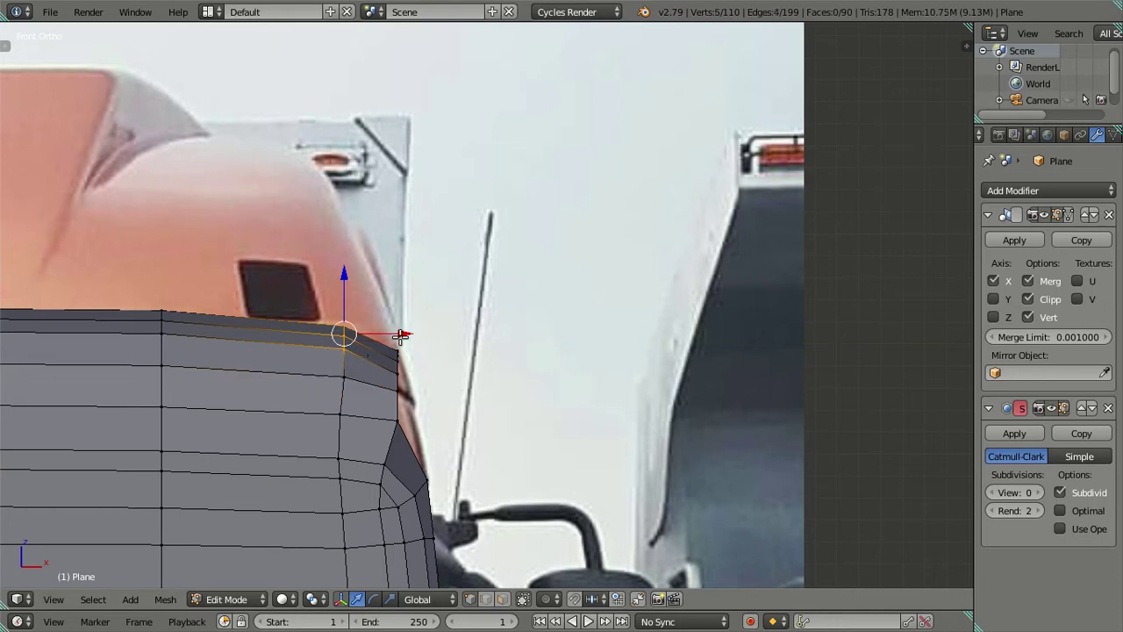
pyautogui.press('g')
pyautogui.press('x')
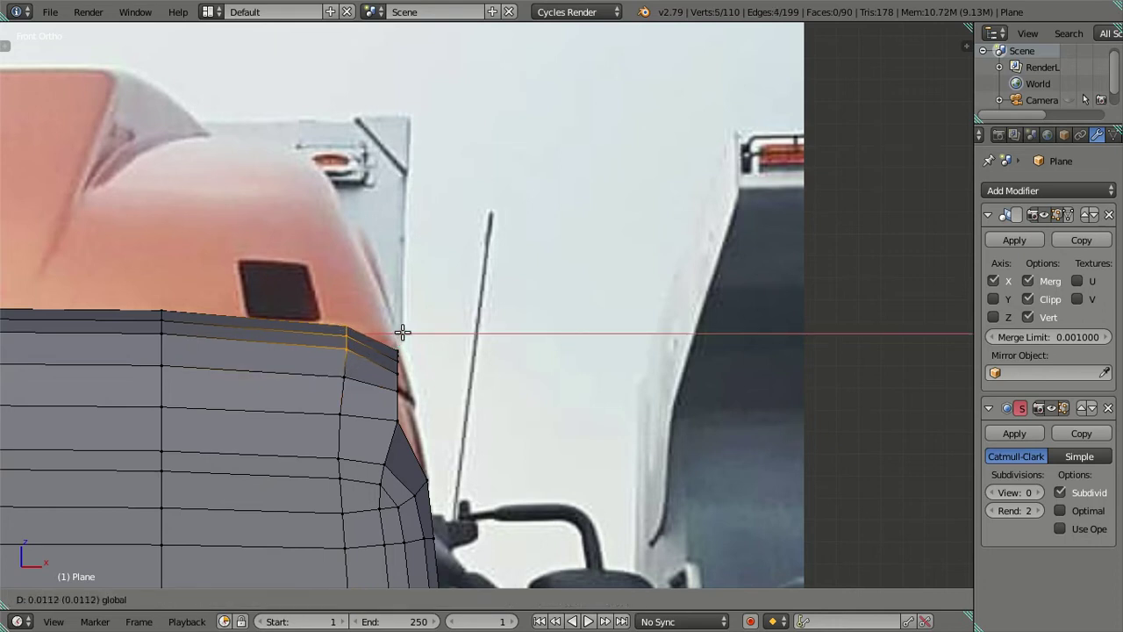
pyautogui.click(402, 332)
pyautogui.keyDown('shift'); pyautogui.rightClick(401, 332); pyautogui.keyUp('shift')
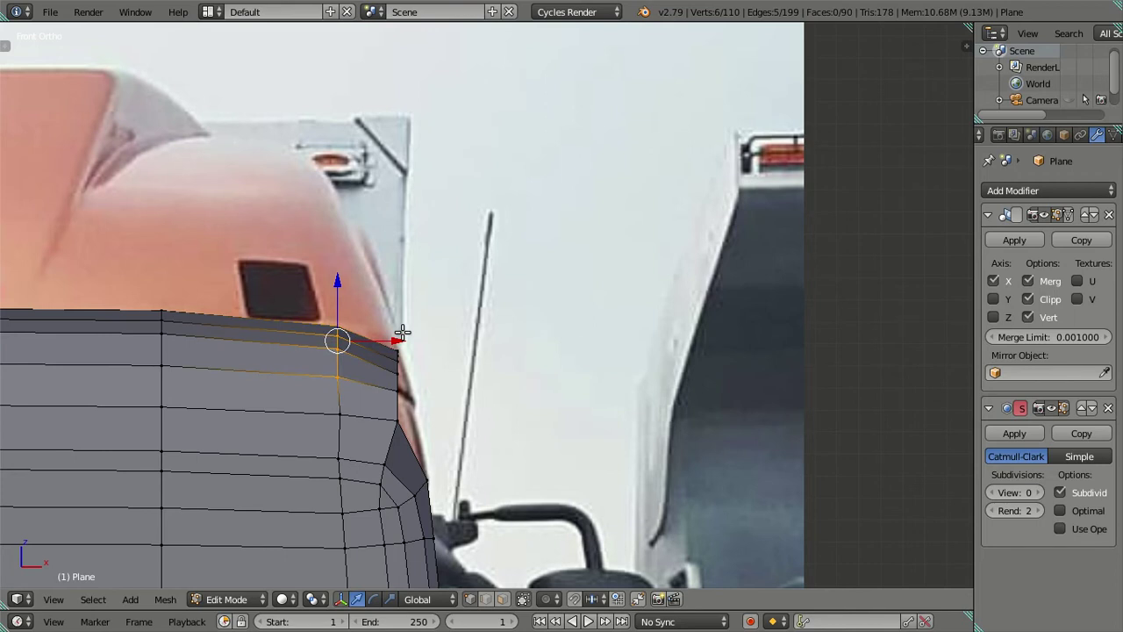
pyautogui.press('g')
pyautogui.press('x')
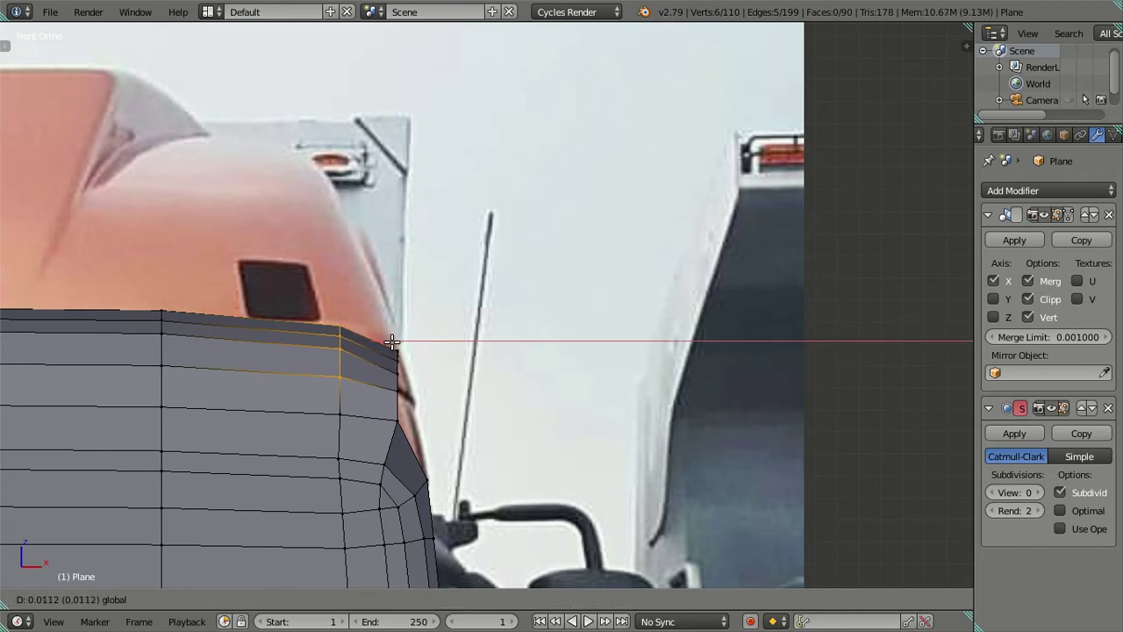
pyautogui.click(392, 341)
# Move the outer rim edge loop along X, then shift it again minus one vertex.
pyautogui.press('a')
pyautogui.keyDown('alt'); pyautogui.rightClick(404, 395); pyautogui.keyUp('alt')
pyautogui.moveTo(404, 394); pyautogui.dragTo(650, 223, button='middle')
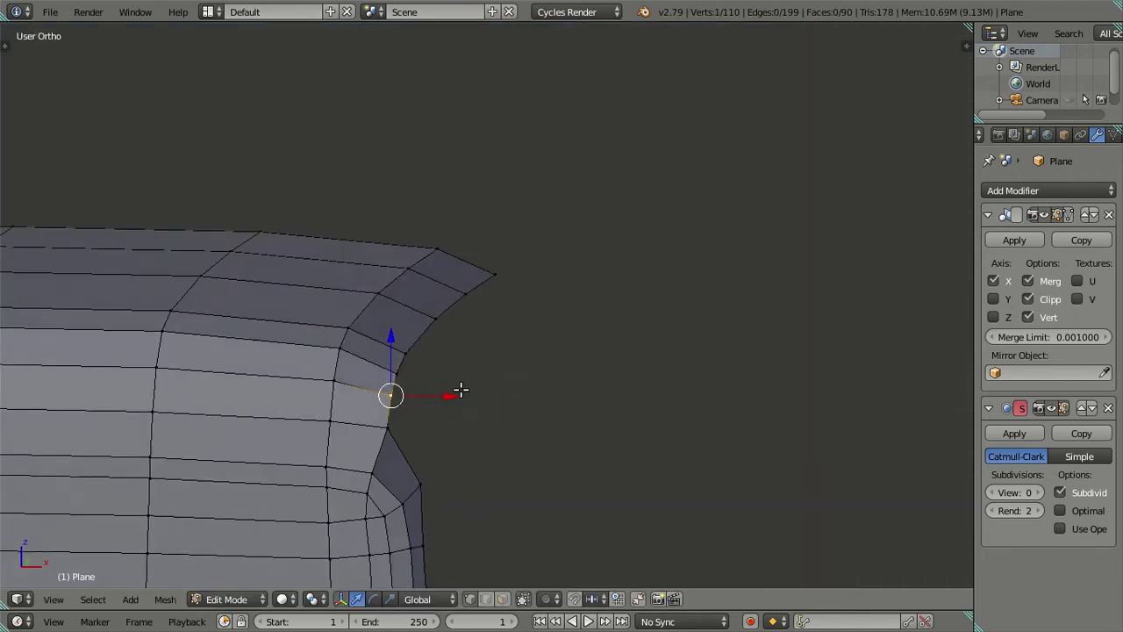
pyautogui.press('KP_1')
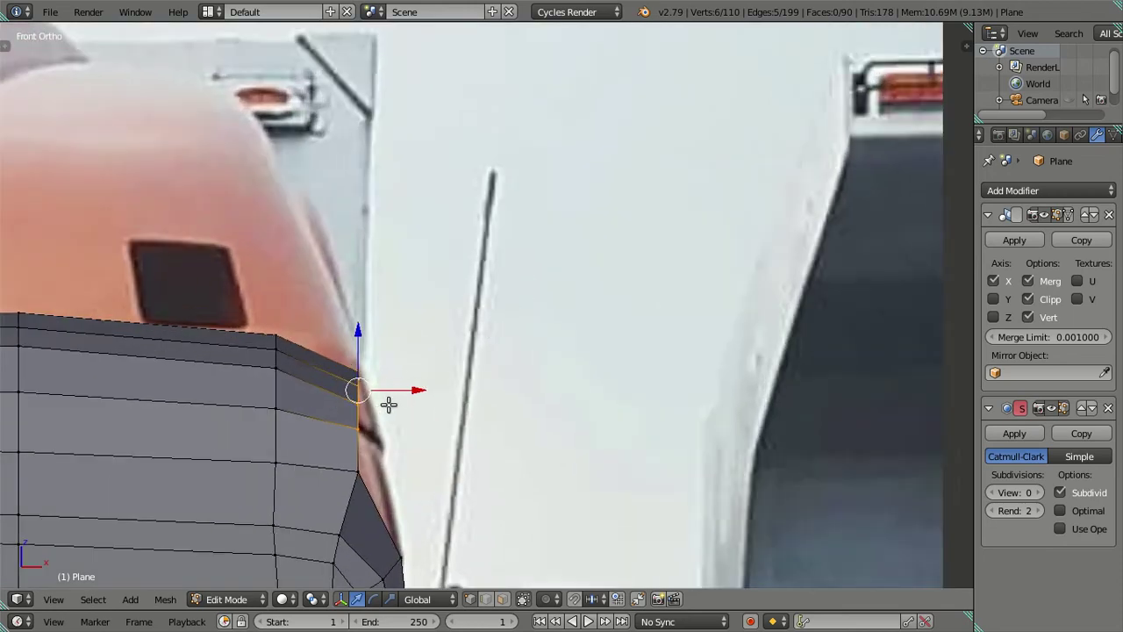
pyautogui.press('g')
pyautogui.press('x')
pyautogui.click(412, 397)
pyautogui.keyDown('shift'); pyautogui.rightClick(383, 430); pyautogui.keyUp('shift')
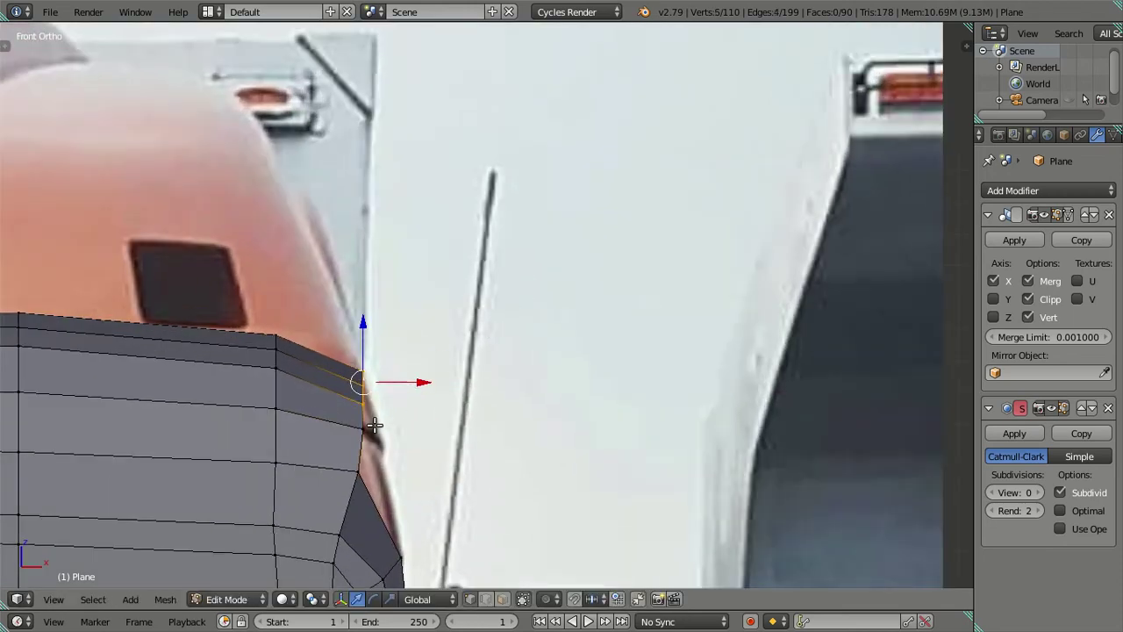
pyautogui.press('g')
pyautogui.press('x')
pyautogui.click(417, 383)
# Check the side corner vertices against the photo and orbit to inspect the corner in 3D.
pyautogui.press('a')
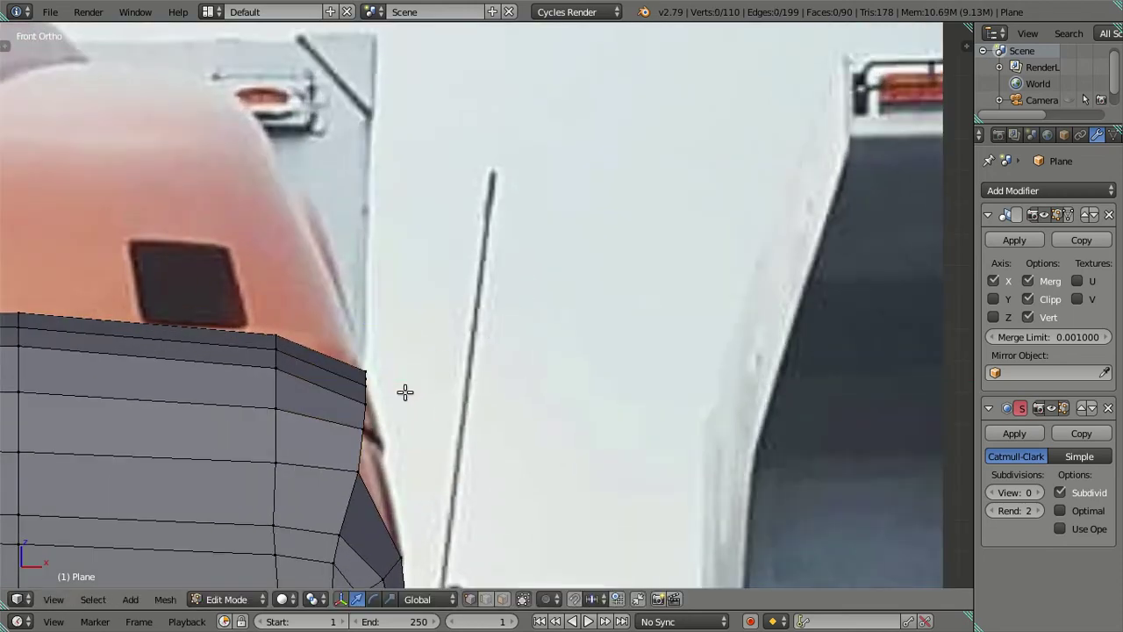
pyautogui.scroll(-2, 401, 388)
pyautogui.keyDown('shift'); pyautogui.moveTo(401, 388); pyautogui.dragTo(439, 354, button='middle'); pyautogui.keyUp('shift')
pyautogui.scroll(3, 438, 354)
pyautogui.rightClick(377, 386)
pyautogui.keyDown('shift'); pyautogui.rightClick(382, 336); pyautogui.keyUp('shift')
pyautogui.keyDown('shift'); pyautogui.rightClick(396, 317); pyautogui.keyUp('shift')
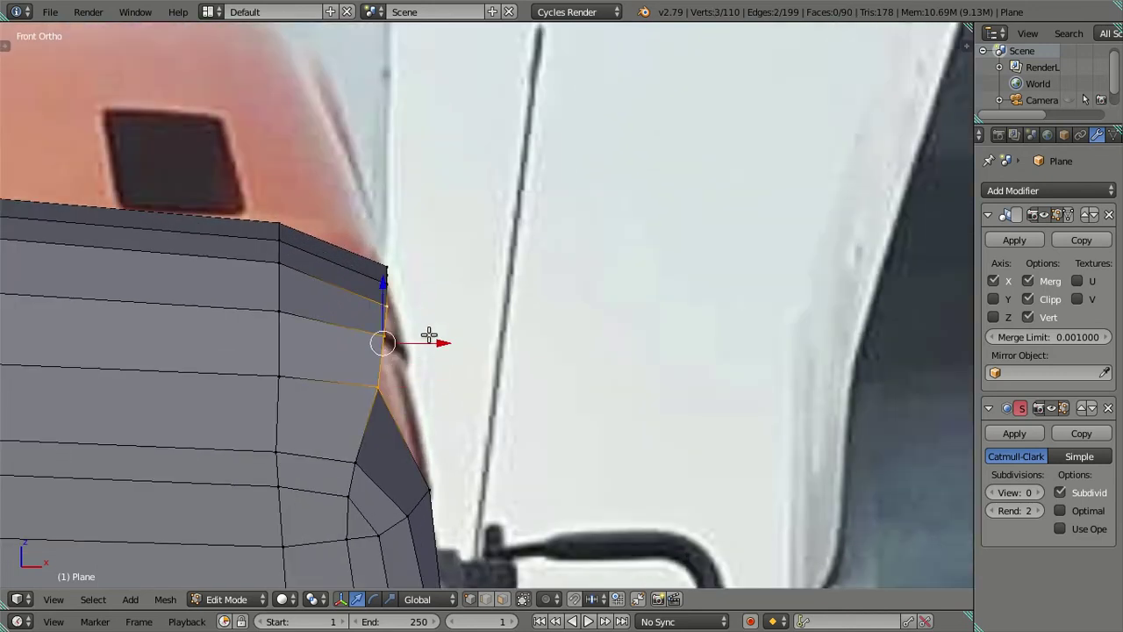
pyautogui.press('a')
pyautogui.scroll(-2, 424, 341)
pyautogui.moveTo(517, 374)
pyautogui.mouseDown(button='middle')
pyautogui.moveTo(231, 394)
pyautogui.moveTo(195, 371)
pyautogui.moveTo(393, 416)
pyautogui.moveTo(631, 380)
pyautogui.moveTo(525, 368)
pyautogui.moveTo(614, 392)
pyautogui.moveTo(664, 348)
pyautogui.moveTo(707, 400)
pyautogui.moveTo(722, 382)
pyautogui.moveTo(722, 323)
pyautogui.moveTo(544, 295)
pyautogui.moveTo(491, 330)
pyautogui.moveTo(494, 400)
pyautogui.moveTo(389, 413)
pyautogui.moveTo(368, 447)
pyautogui.moveTo(405, 507)
pyautogui.moveTo(504, 338)
pyautogui.moveTo(479, 298)
pyautogui.moveTo(494, 271)
pyautogui.moveTo(578, 269)
pyautogui.moveTo(608, 243)
pyautogui.moveTo(471, 389)
pyautogui.moveTo(489, 322)
pyautogui.moveTo(508, 305)
pyautogui.mouseUp(button='middle')
# Delete the face at the cab's upper side corner.
pyautogui.rightClick(489, 324)
pyautogui.moveTo(491, 352); pyautogui.dragTo(460, 422, button='middle')
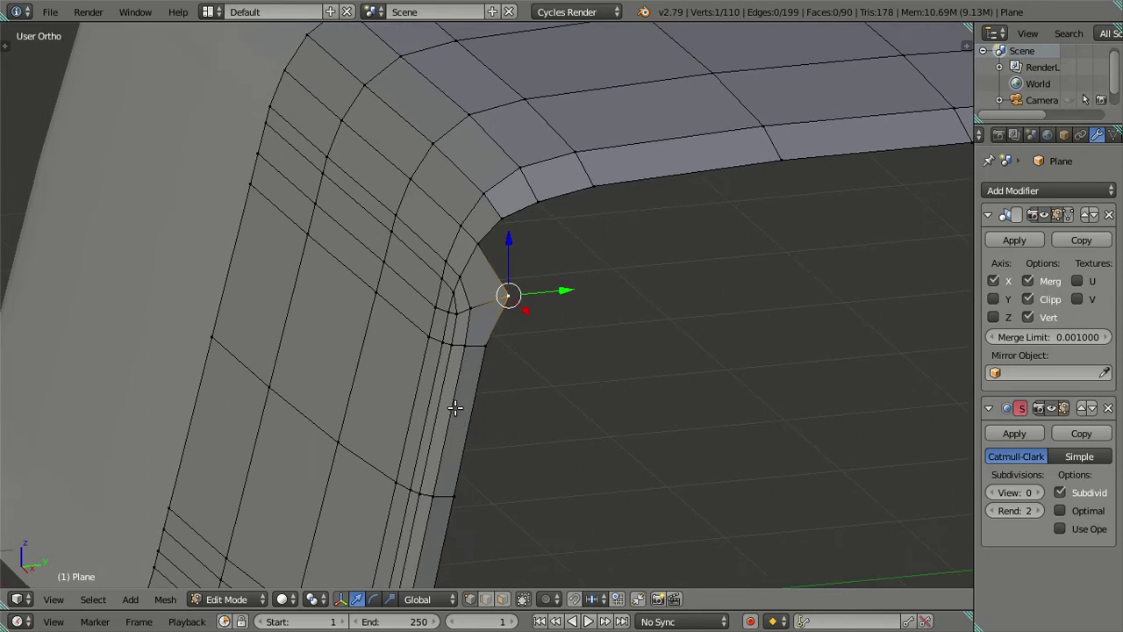
pyautogui.moveTo(469, 383); pyautogui.dragTo(466, 423, button='middle')
pyautogui.click(502, 600)
pyautogui.press('x')
pyautogui.click(526, 220)
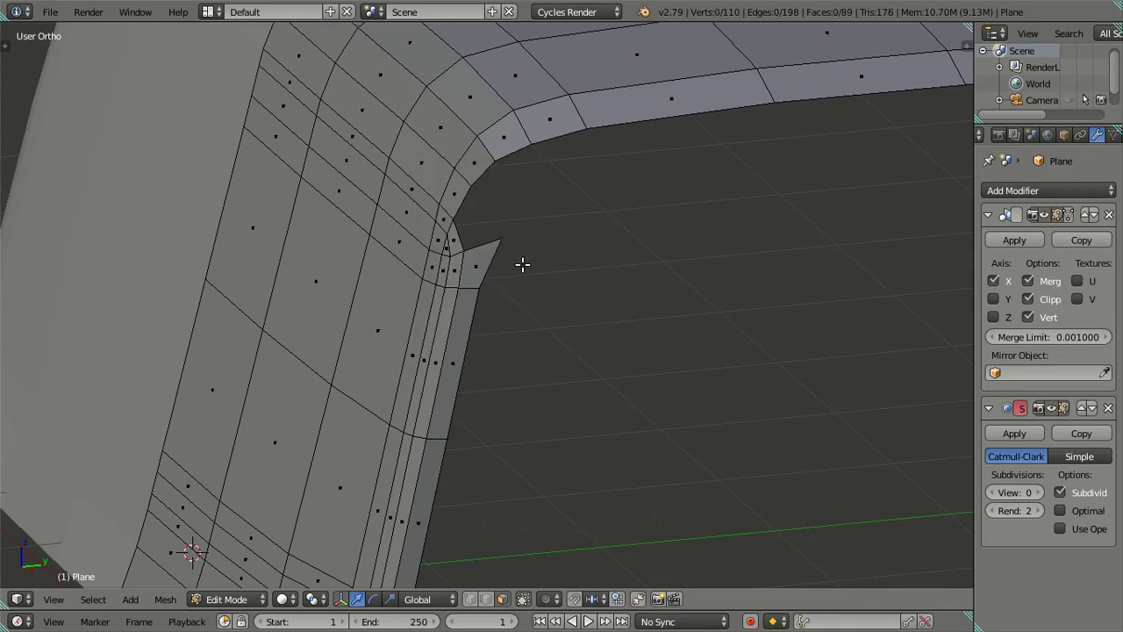
pyautogui.moveTo(521, 263); pyautogui.dragTo(535, 303, button='middle')
pyautogui.moveTo(492, 377)
pyautogui.mouseDown(button='middle')
pyautogui.moveTo(464, 240)
pyautogui.moveTo(456, 301)
pyautogui.mouseUp(button='middle')
# Add a centred loop cut across the cab side.
pyautogui.hotkey('ctrl', 'r')
pyautogui.click(466, 219)
pyautogui.rightClick(466, 219)
pyautogui.scroll(-3, 466, 220)
pyautogui.press('a')
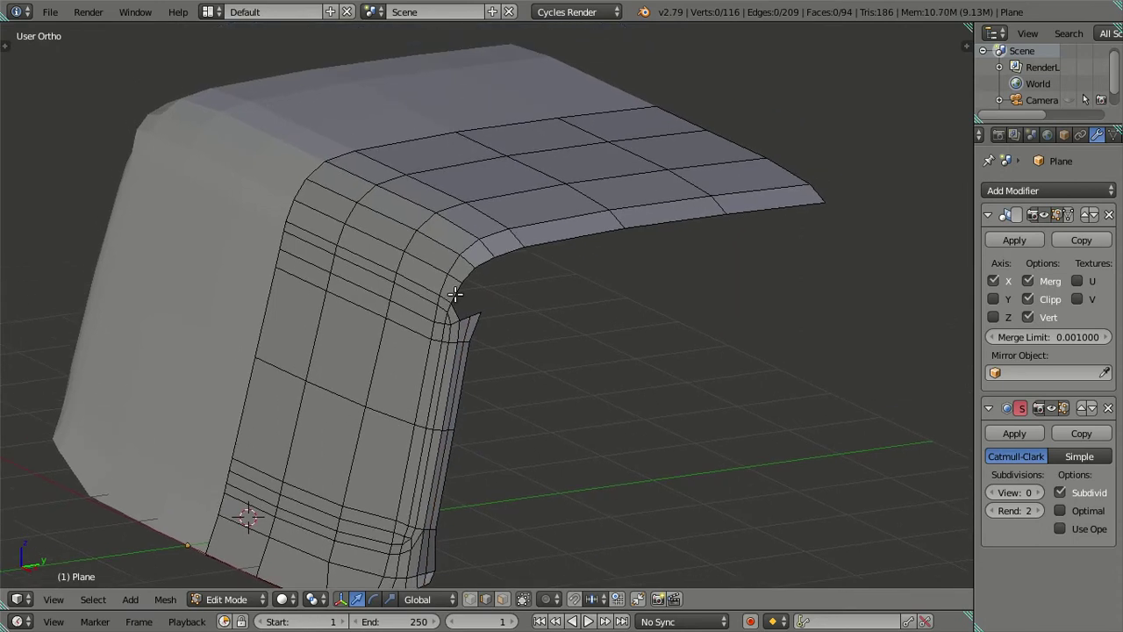
pyautogui.scroll(3, 456, 301)
# Fill the opened corner gap with two new faces.
pyautogui.rightClick(450, 314)
pyautogui.keyDown('shift'); pyautogui.rightClick(438, 287); pyautogui.keyUp('shift')
pyautogui.press('f')
pyautogui.press('a')
pyautogui.rightClick(456, 251)
pyautogui.keyDown('ctrl'); pyautogui.rightClick(469, 318); pyautogui.keyUp('ctrl')
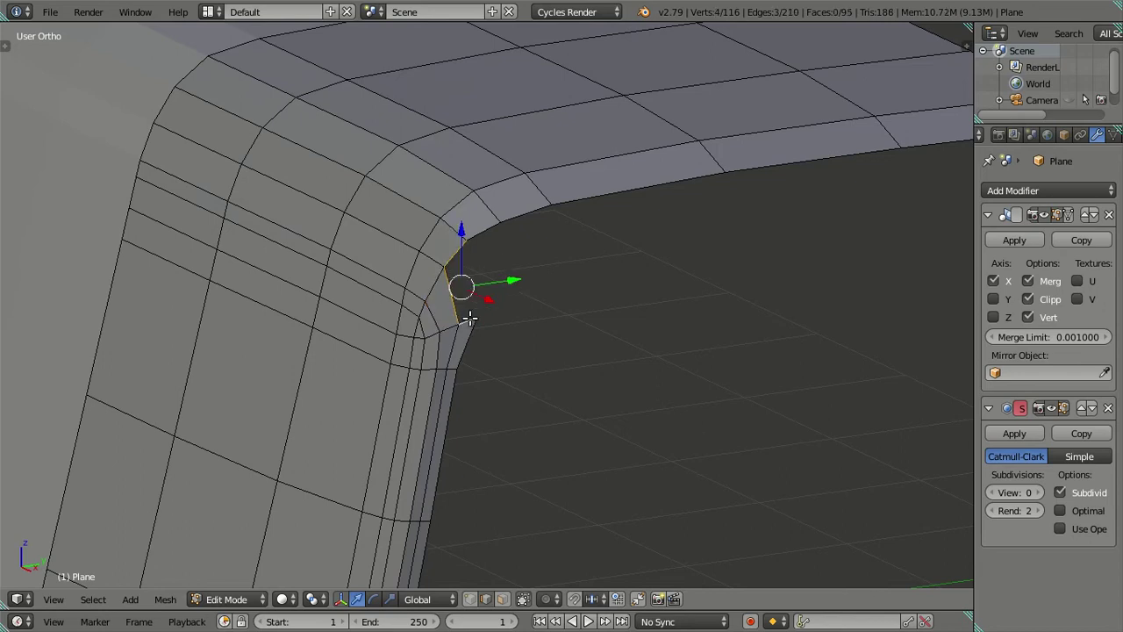
pyautogui.press('f')
pyautogui.press('a')
pyautogui.press('a')
pyautogui.press('a')
# Slide the pillar corner vertex sideways along X.
pyautogui.moveTo(483, 401)
pyautogui.mouseDown(button='middle')
pyautogui.moveTo(544, 325)
pyautogui.moveTo(624, 331)
pyautogui.moveTo(641, 429)
pyautogui.moveTo(634, 509)
pyautogui.moveTo(404, 386)
pyautogui.moveTo(357, 374)
pyautogui.moveTo(289, 426)
pyautogui.moveTo(284, 506)
pyautogui.moveTo(492, 396)
pyautogui.moveTo(566, 331)
pyautogui.mouseUp(button='middle')
pyautogui.rightClick(589, 279)
pyautogui.moveTo(589, 279)
pyautogui.mouseDown(button='middle')
pyautogui.moveTo(584, 339)
pyautogui.moveTo(518, 356)
pyautogui.moveTo(524, 346)
pyautogui.mouseUp(button='middle')
pyautogui.moveTo(540, 330); pyautogui.dragTo(541, 326)
pyautogui.moveTo(573, 346)
pyautogui.mouseDown(button='middle')
pyautogui.moveTo(591, 377)
pyautogui.moveTo(649, 308)
pyautogui.moveTo(874, 283)
pyautogui.moveTo(505, 359)
pyautogui.moveTo(574, 316)
pyautogui.moveTo(593, 266)
pyautogui.moveTo(544, 241)
pyautogui.moveTo(550, 281)
pyautogui.mouseUp(button='middle')
# In front view, move the upper pillar vertex onto the photo's pillar edge.
pyautogui.press('KP_1')
pyautogui.scroll(2, 498, 326)
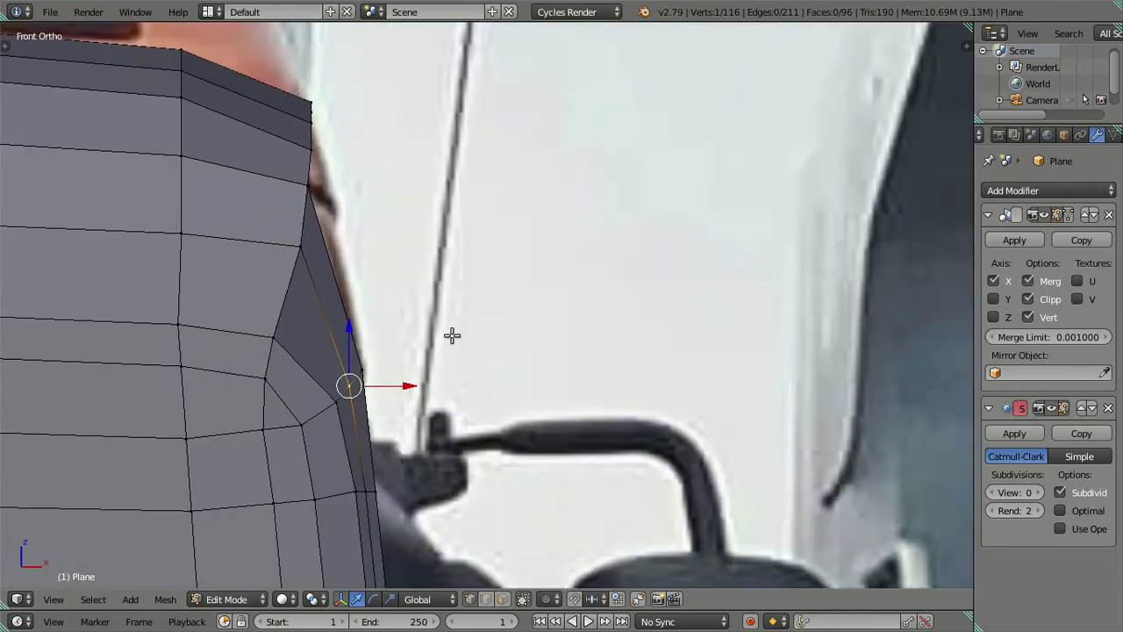
pyautogui.keyDown('shift'); pyautogui.moveTo(451, 336); pyautogui.dragTo(580, 279, button='middle'); pyautogui.keyUp('shift')
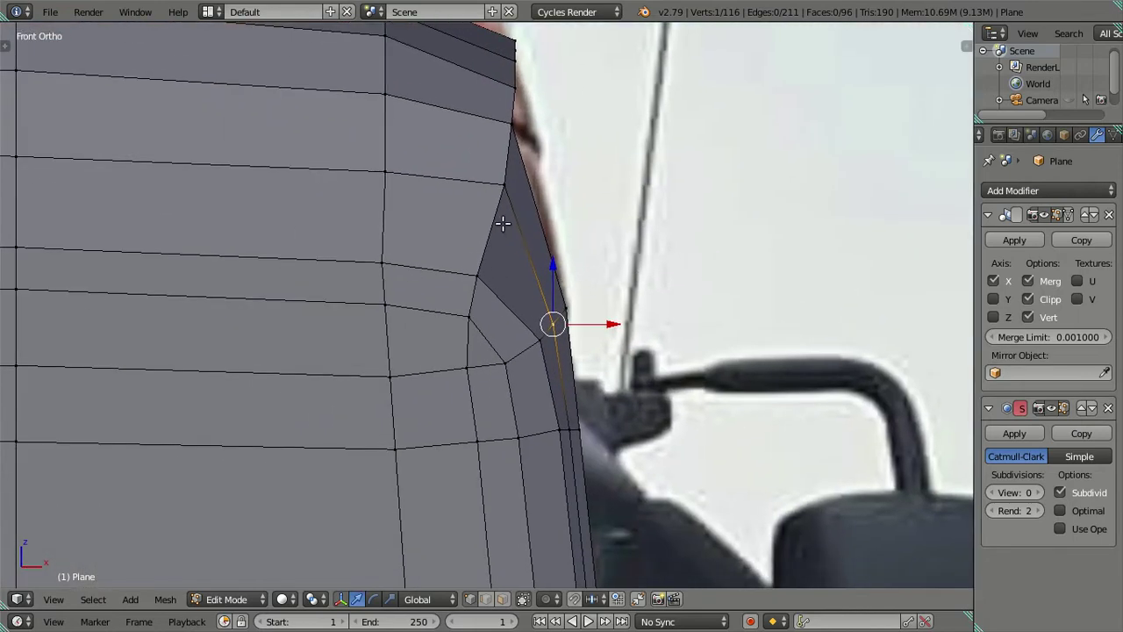
pyautogui.rightClick(506, 186)
pyautogui.press('g')
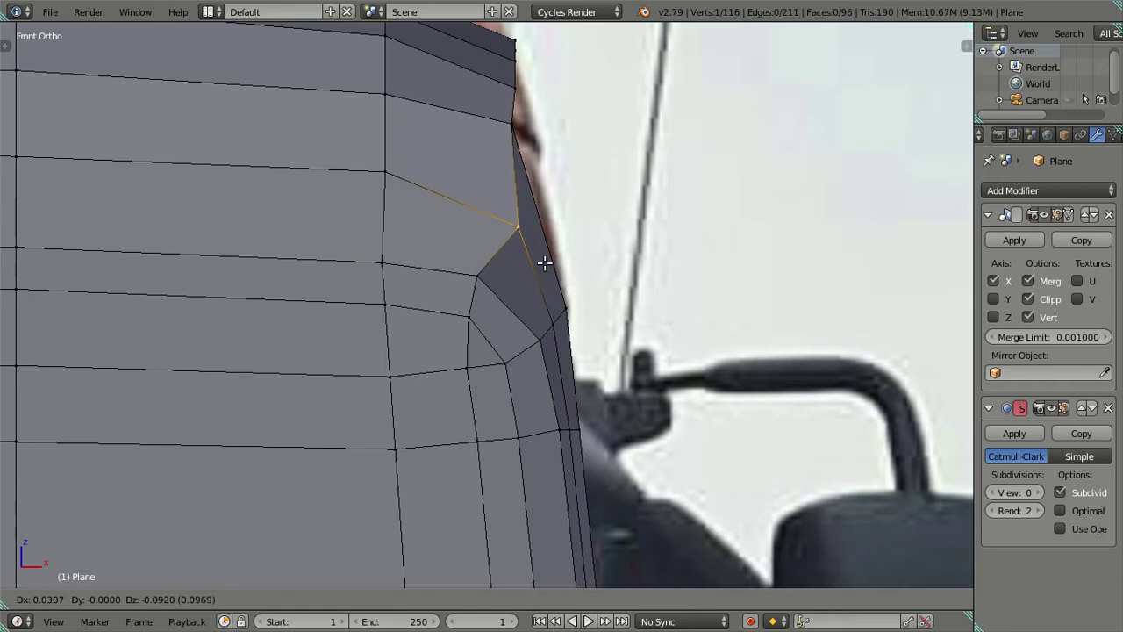
pyautogui.click(538, 258)
pyautogui.scroll(-1, 500, 228)
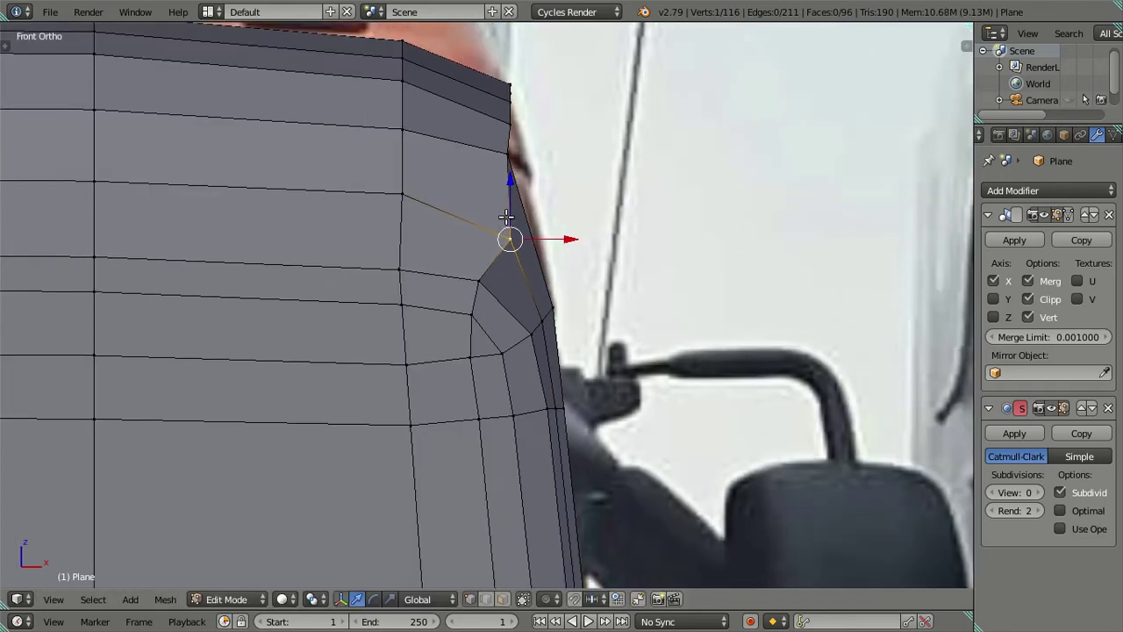
# Move the higher pillar vertex to follow the reference photo outline.
pyautogui.rightClick(514, 162)
pyautogui.press('g')
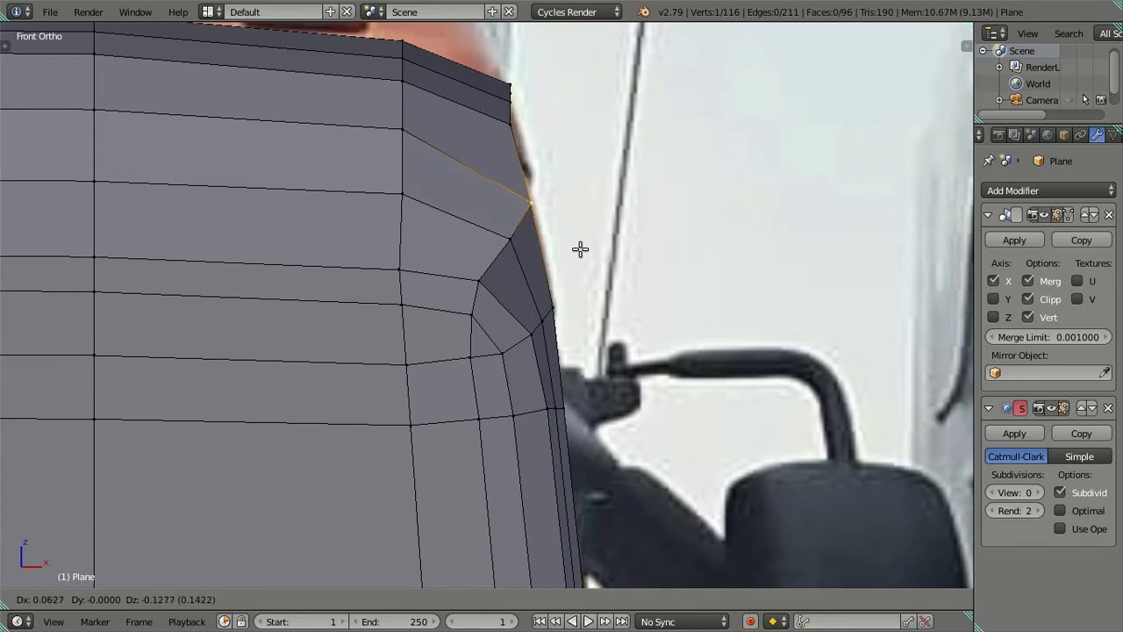
pyautogui.click(579, 249)
pyautogui.scroll(-3, 548, 180)
pyautogui.press('a')
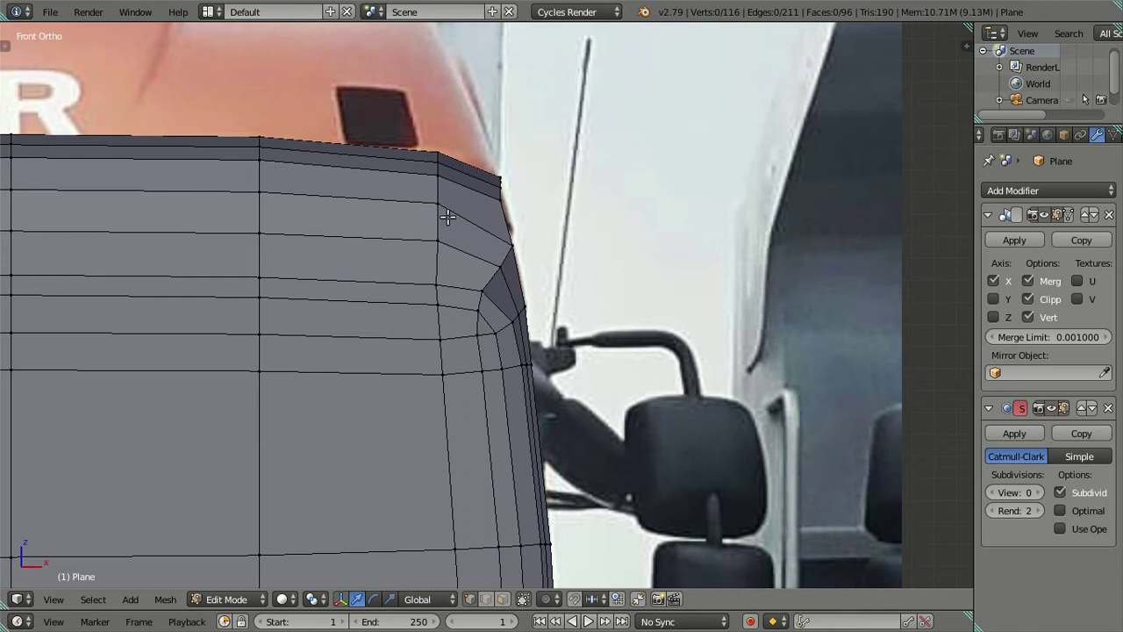
# Zoom out and check the vertical edge loop down the cab side.
pyautogui.scroll(-2, 448, 216)
pyautogui.scroll(-2, 457, 234)
pyautogui.keyDown('shift'); pyautogui.scroll(-2, 463, 237); pyautogui.keyUp('shift')
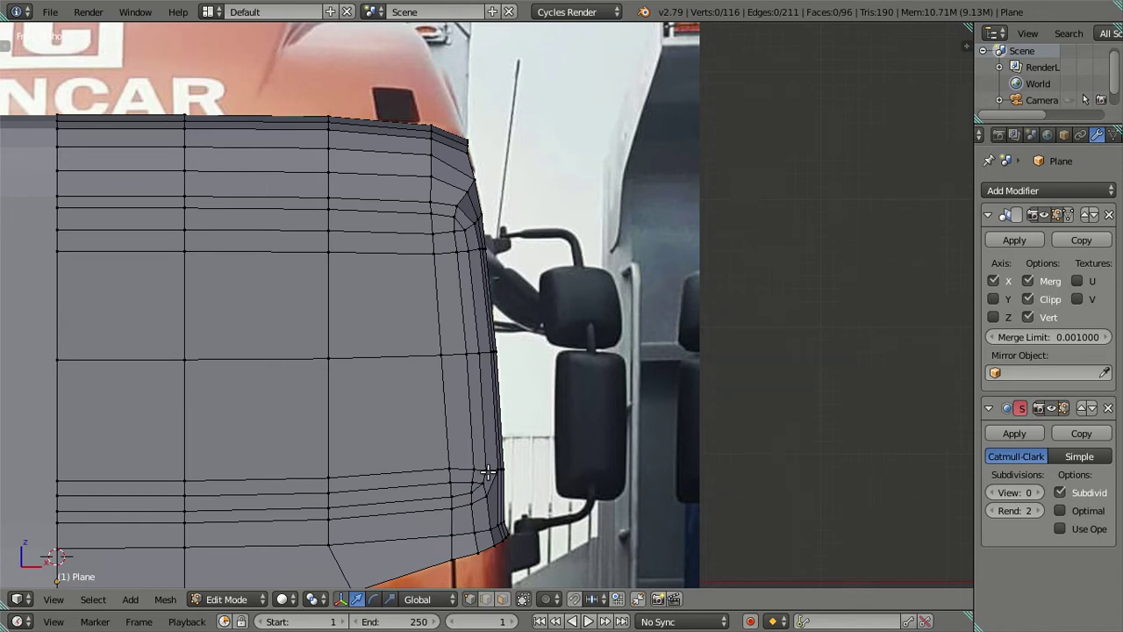
pyautogui.scroll(3, 489, 468)
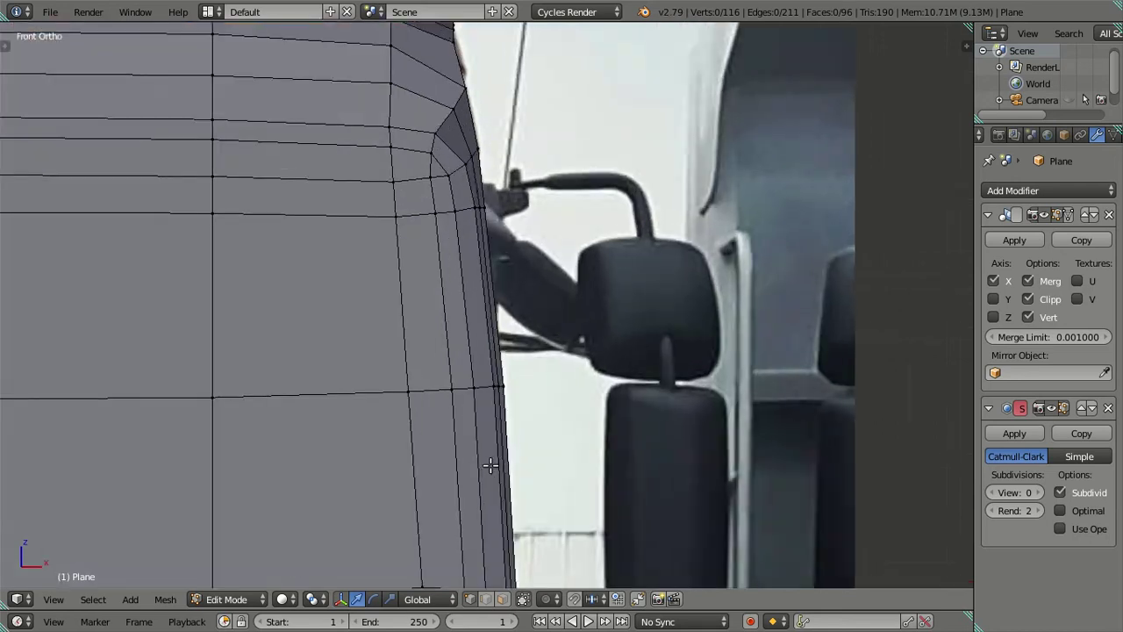
pyautogui.keyDown('alt'); pyautogui.rightClick(449, 396); pyautogui.keyUp('alt')
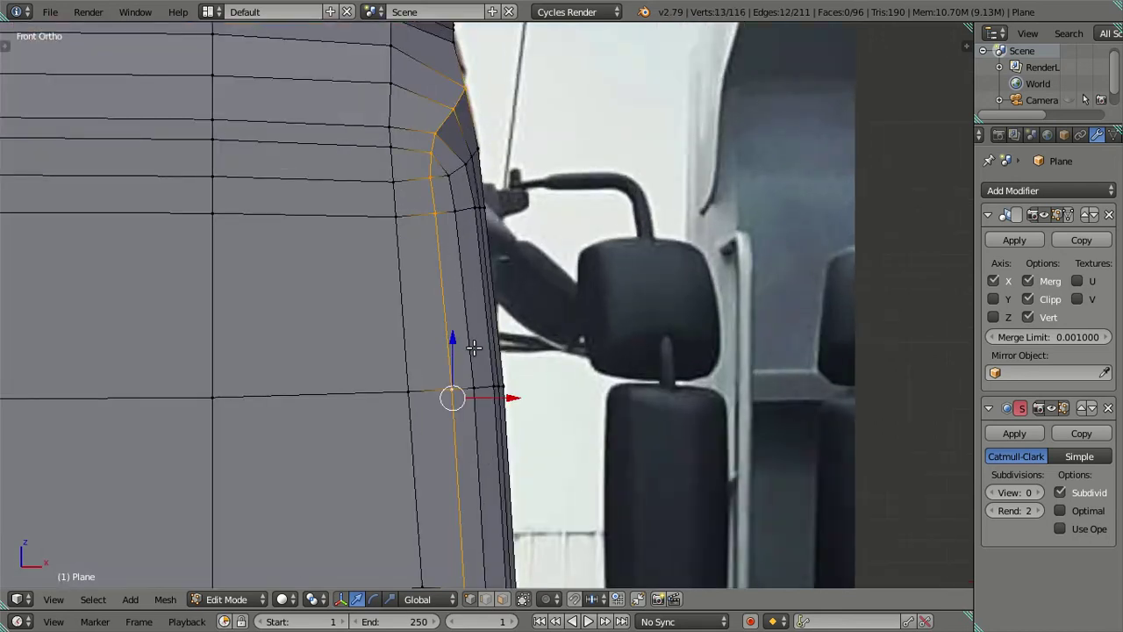
pyautogui.press('a')
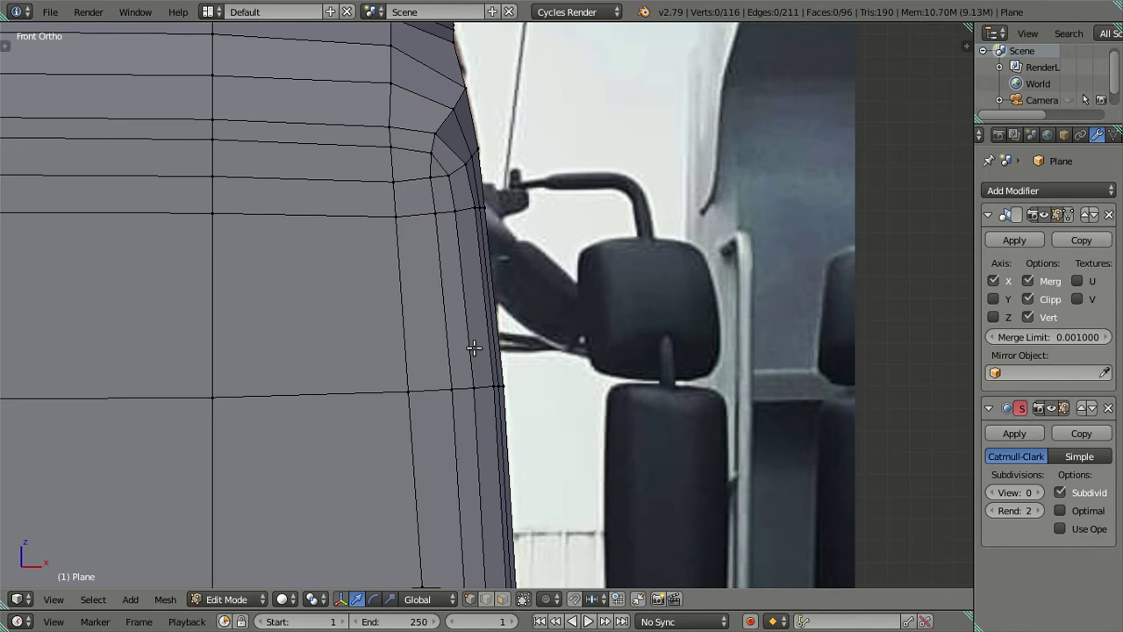
pyautogui.scroll(-3, 473, 347)
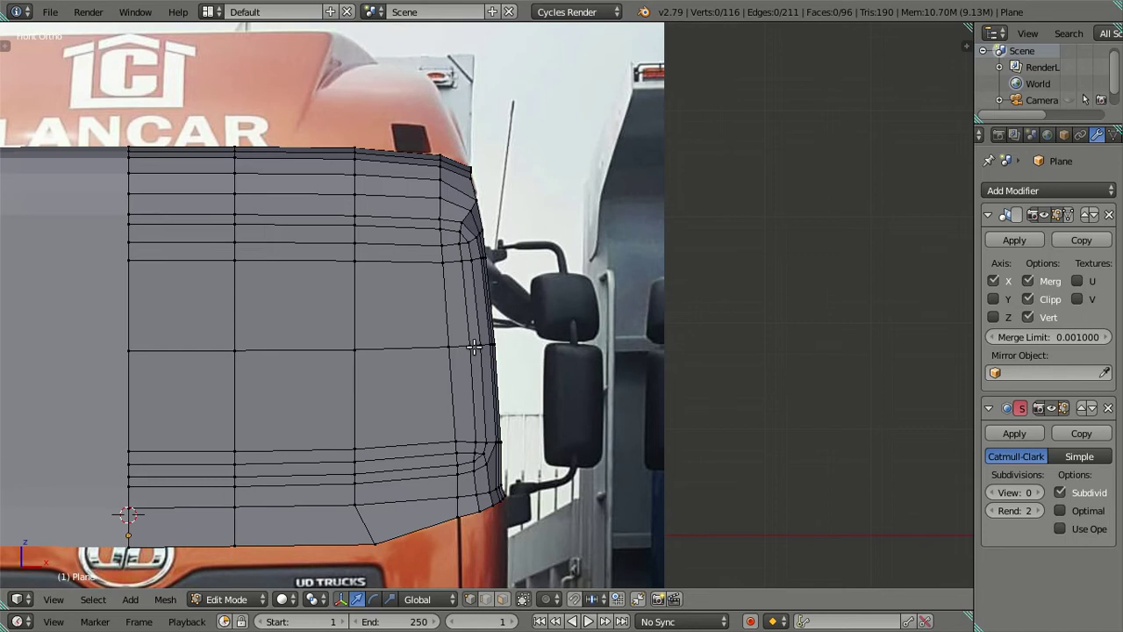
pyautogui.scroll(2, 474, 348)
# Dissolve the old vertical edge path along the cab's side corner.
pyautogui.click(442, 180)
pyautogui.scroll(2, 495, 373)
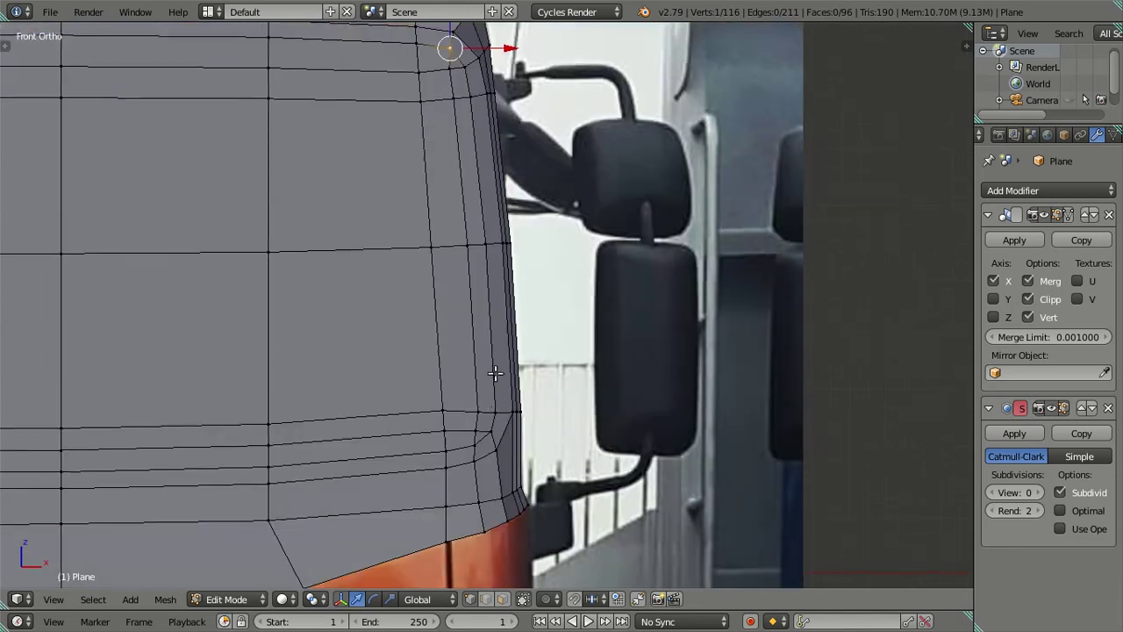
pyautogui.keyDown('ctrl'); pyautogui.rightClick(474, 438); pyautogui.keyUp('ctrl')
pyautogui.press('x')
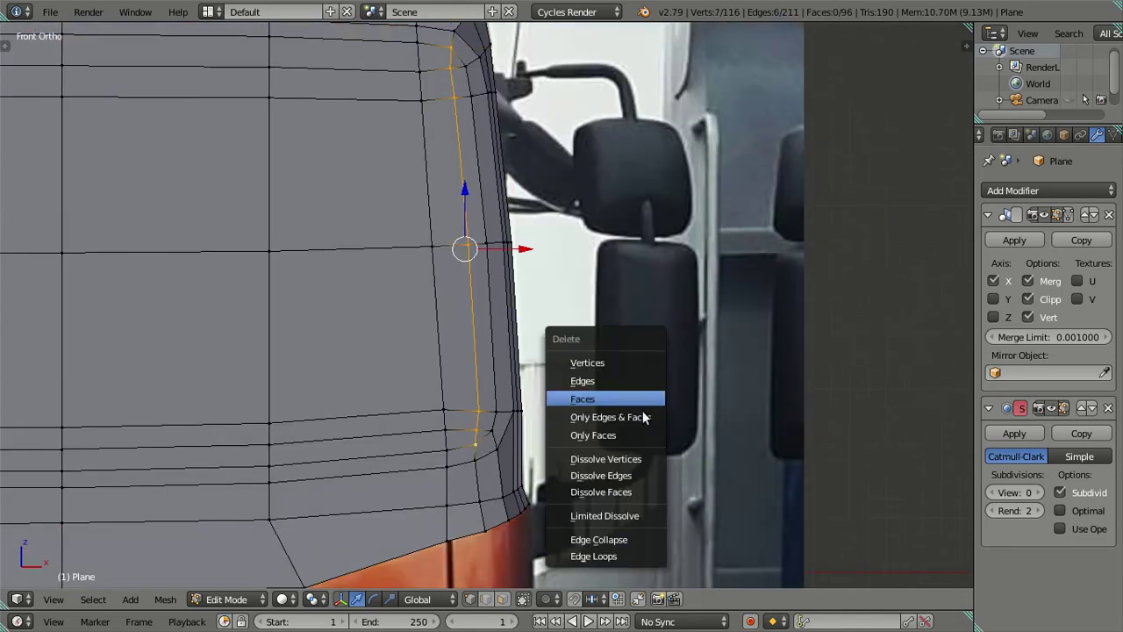
pyautogui.click(637, 466)
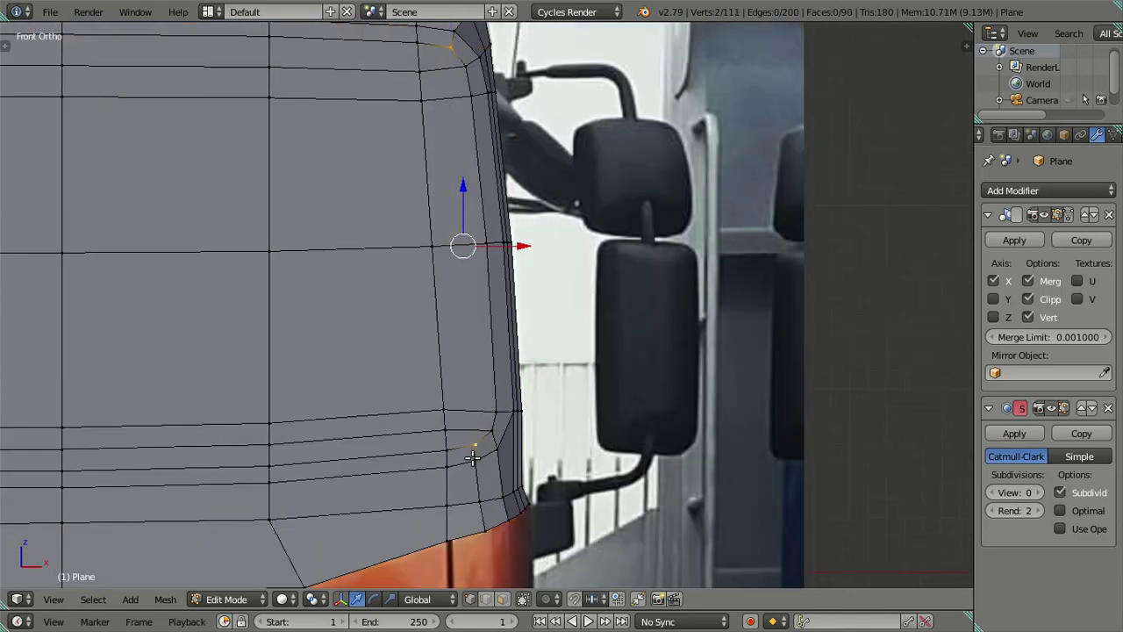
# Try dissolving the lower corner edges, then undo it.
pyautogui.rightClick(472, 457)
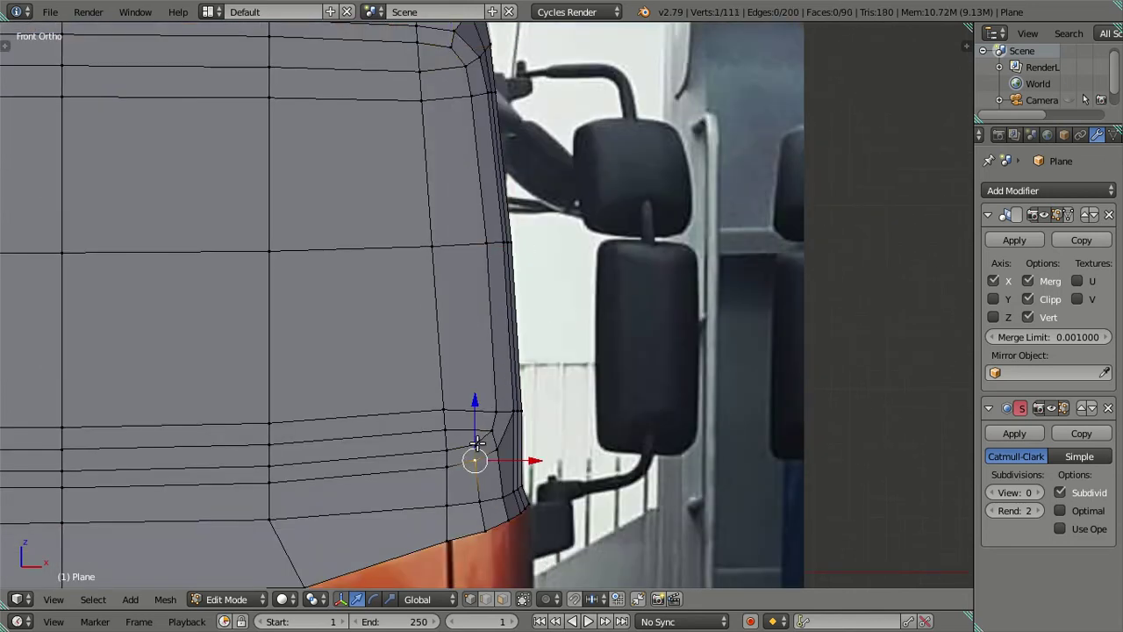
pyautogui.keyDown('ctrl'); pyautogui.rightClick(480, 502); pyautogui.keyUp('ctrl')
pyautogui.press('x')
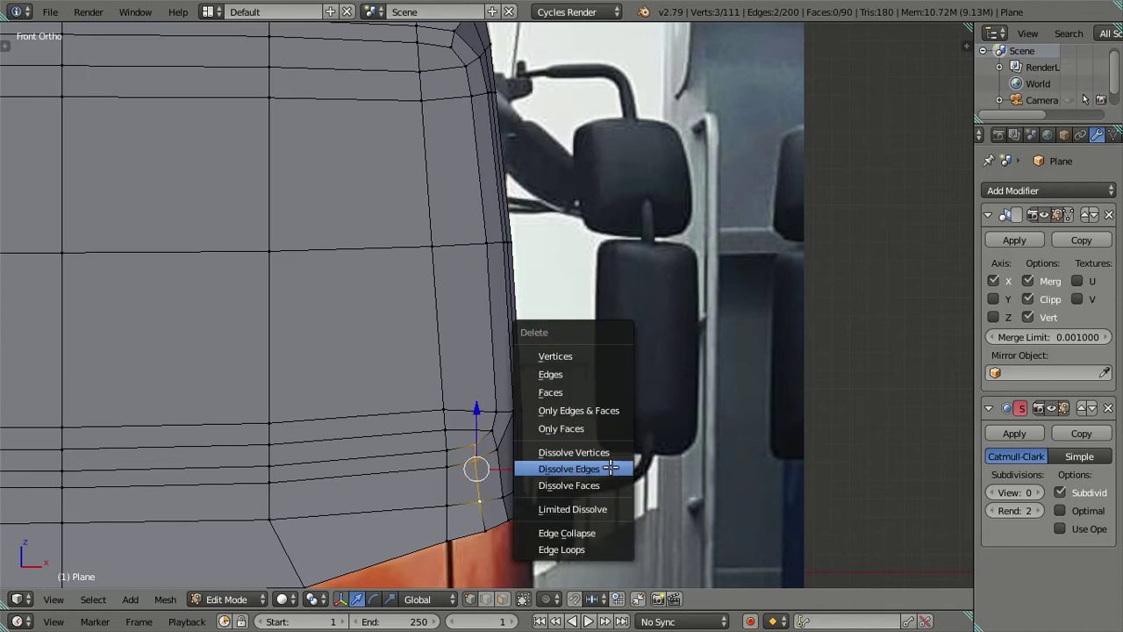
pyautogui.click(610, 468)
pyautogui.hotkey('ctrl', 'z')
pyautogui.press('a')
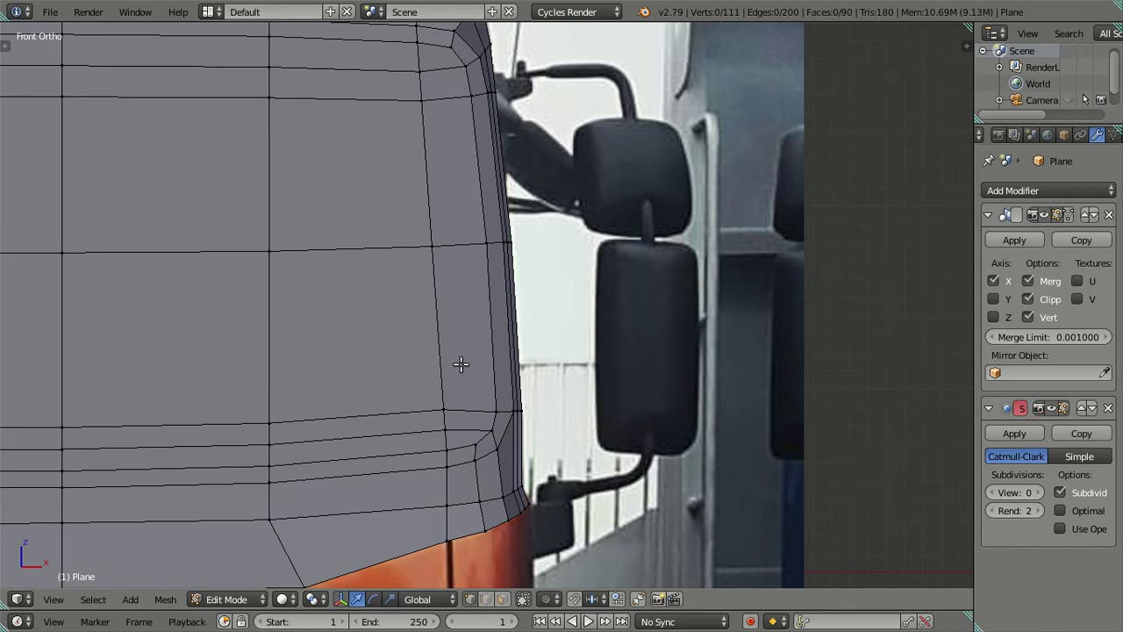
# Cut a new centred vertical edge loop along the cab side.
pyautogui.hotkey('ctrl', 'r')
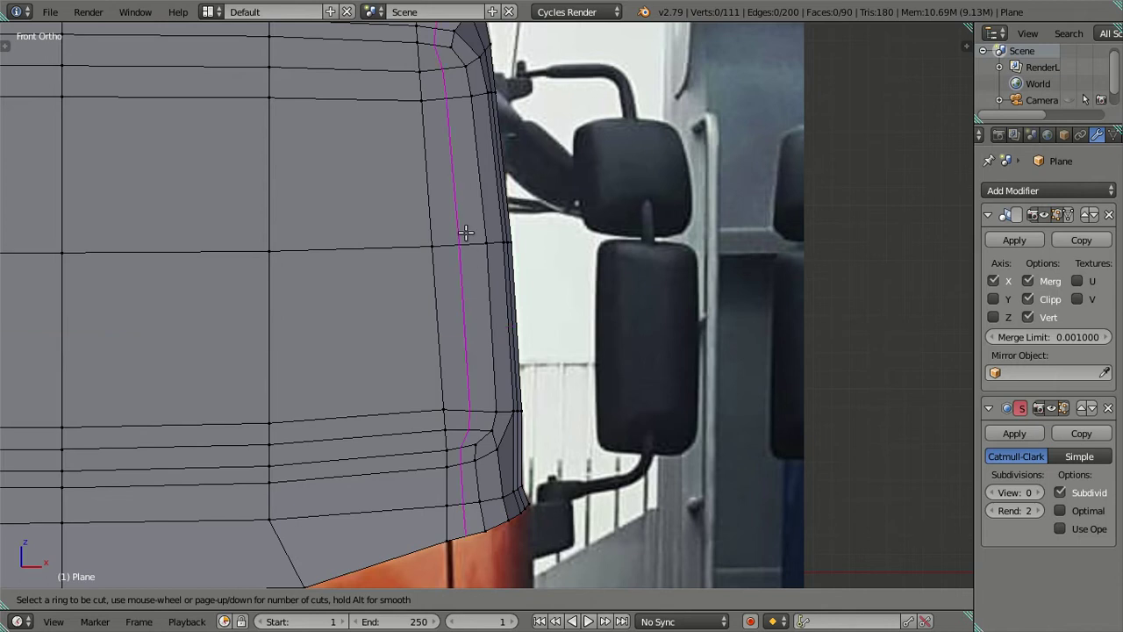
pyautogui.click(467, 239)
pyautogui.rightClick(467, 239)
pyautogui.keyDown('shift'); pyautogui.moveTo(467, 234); pyautogui.dragTo(521, 396, button='middle'); pyautogui.keyUp('shift')
pyautogui.press('a')
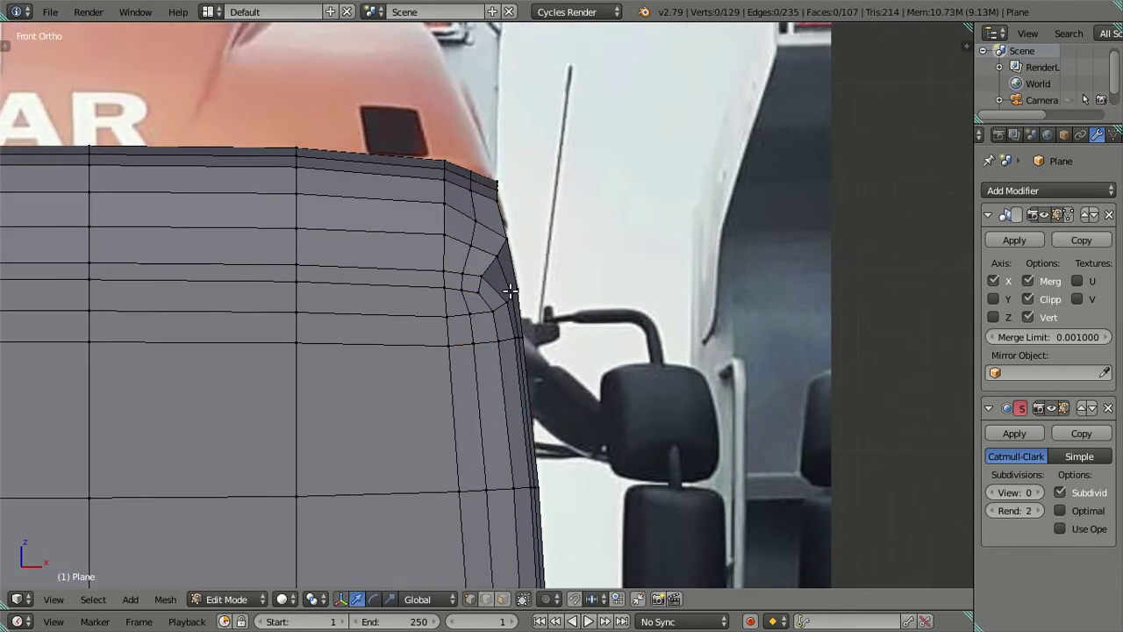
pyautogui.scroll(1, 514, 293)
pyautogui.scroll(1, 514, 316)
pyautogui.scroll(1, 492, 302)
# Select vertices along the roof edge and switch to the right side reference view.
pyautogui.rightClick(469, 301)
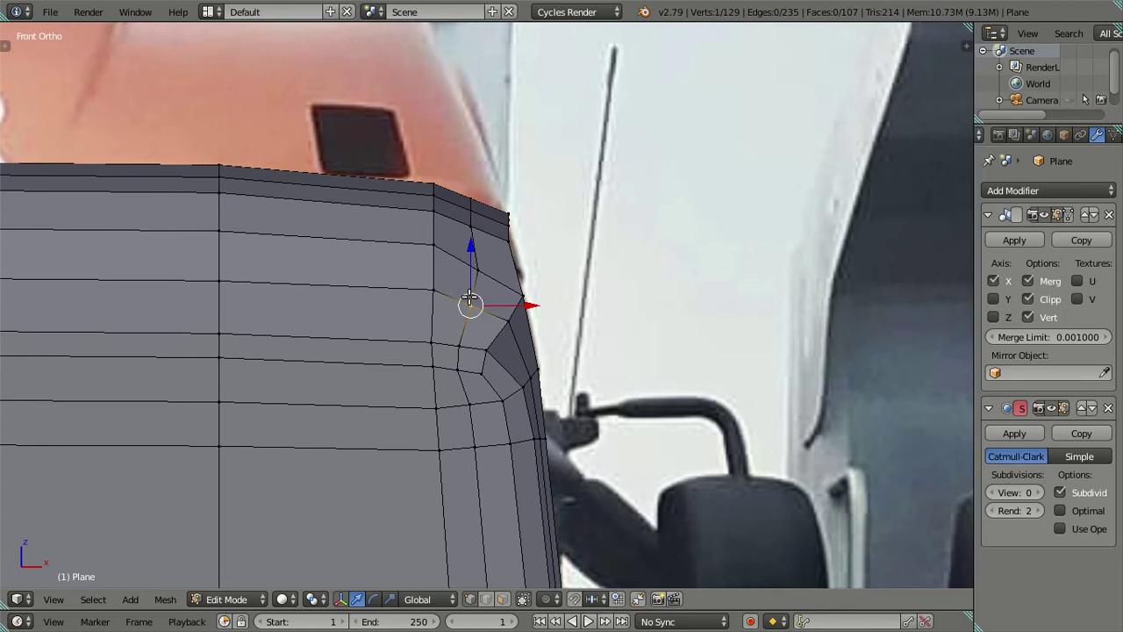
pyautogui.keyDown('shift'); pyautogui.rightClick(481, 268); pyautogui.keyUp('shift')
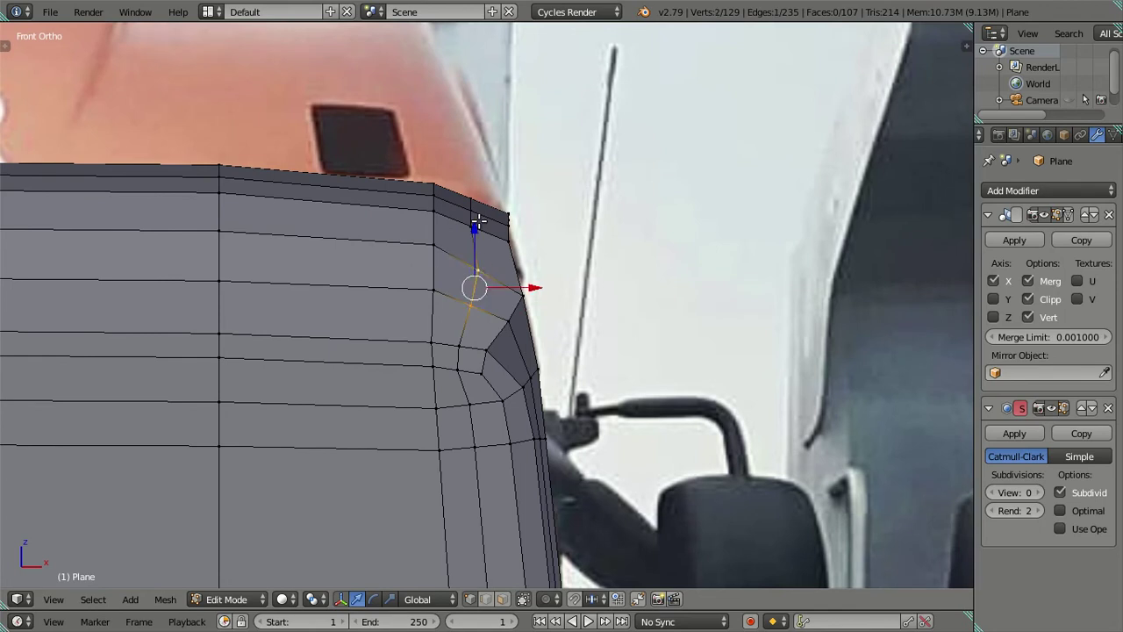
pyautogui.scroll(-3, 596, 299)
pyautogui.moveTo(596, 298)
pyautogui.mouseDown(button='middle')
pyautogui.moveTo(521, 343)
pyautogui.moveTo(743, 126)
pyautogui.mouseUp(button='middle')
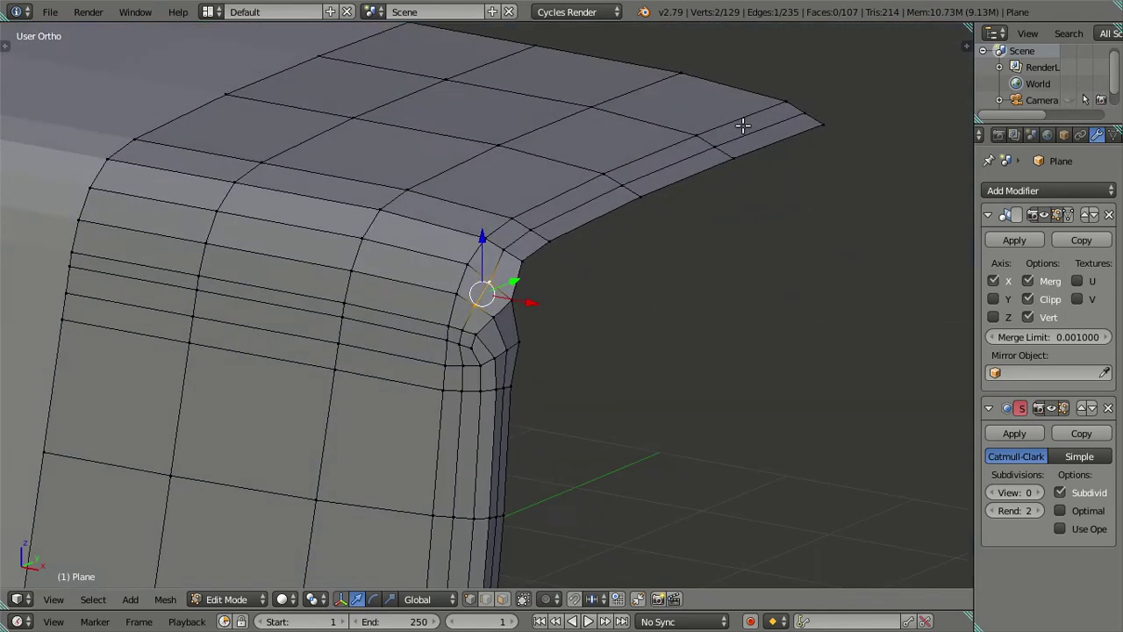
pyautogui.keyDown('ctrl'); pyautogui.rightClick(794, 118); pyautogui.keyUp('ctrl')
pyautogui.press('KP_3')
pyautogui.keyDown('shift'); pyautogui.moveTo(635, 293); pyautogui.dragTo(464, 319, button='middle'); pyautogui.keyUp('shift')
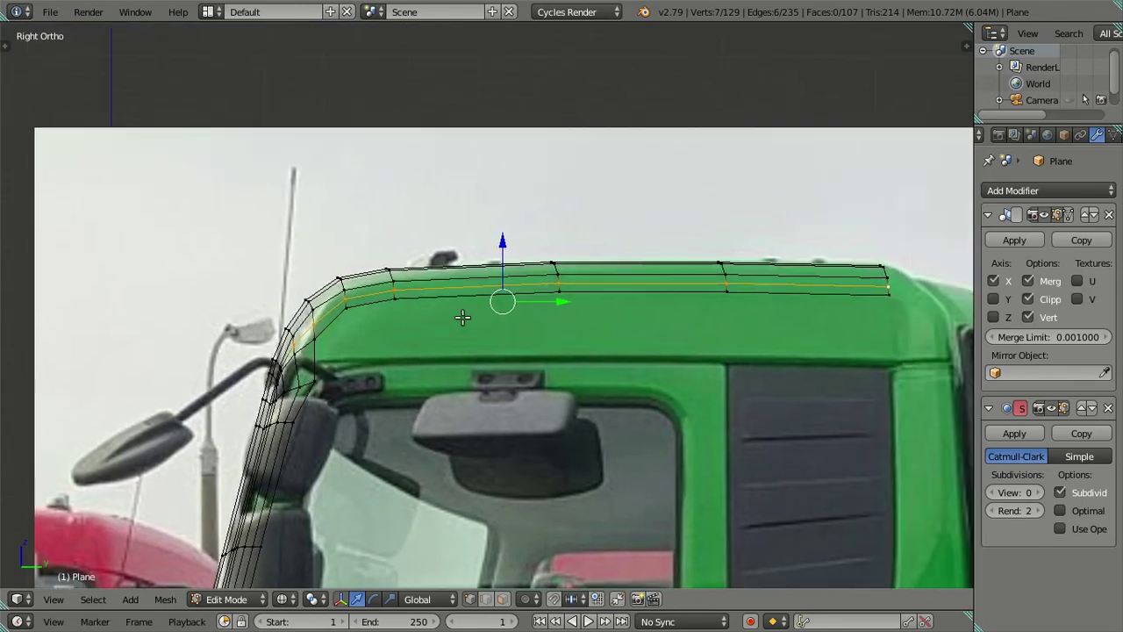
# Lower the bottom roof edge loop to the side photo's roofline.
pyautogui.rightClick(352, 310)
pyautogui.keyDown('ctrl'); pyautogui.rightClick(884, 296); pyautogui.keyUp('ctrl')
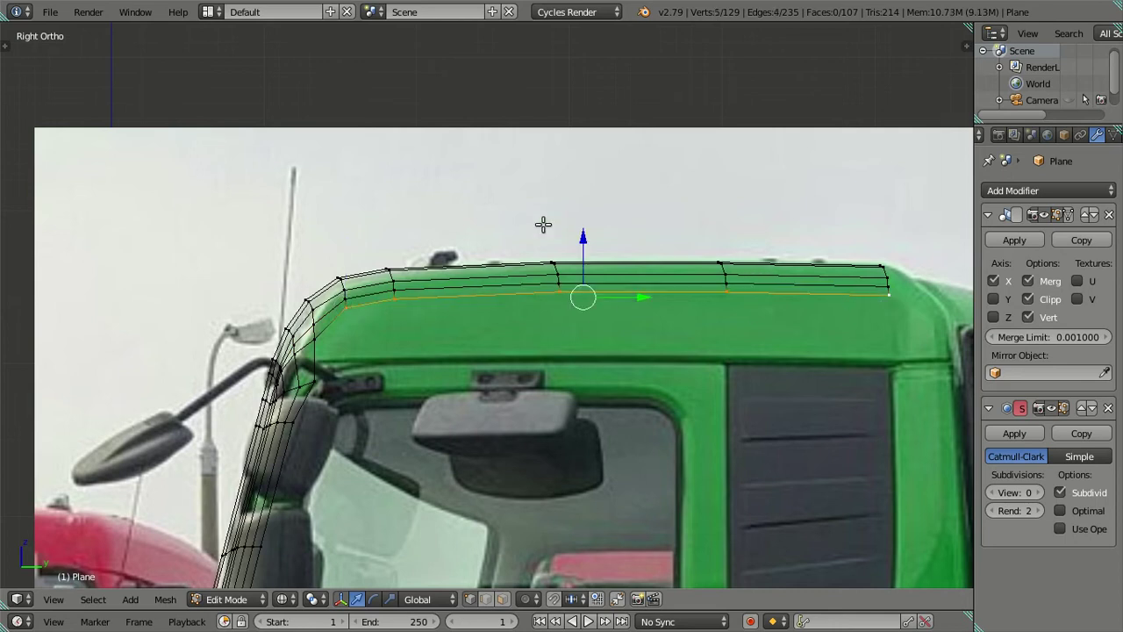
pyautogui.moveTo(582, 236)
pyautogui.mouseDown()
pyautogui.moveTo(583, 251)
pyautogui.moveTo(639, 262)
pyautogui.mouseUp()
pyautogui.keyDown('shift'); pyautogui.rightClick(347, 326); pyautogui.keyUp('shift')
pyautogui.press('a')
# Lower the middle roof edge loop slightly and check the roof in 3D.
pyautogui.rightClick(347, 300)
pyautogui.keyDown('ctrl'); pyautogui.rightClick(882, 288); pyautogui.keyUp('ctrl')
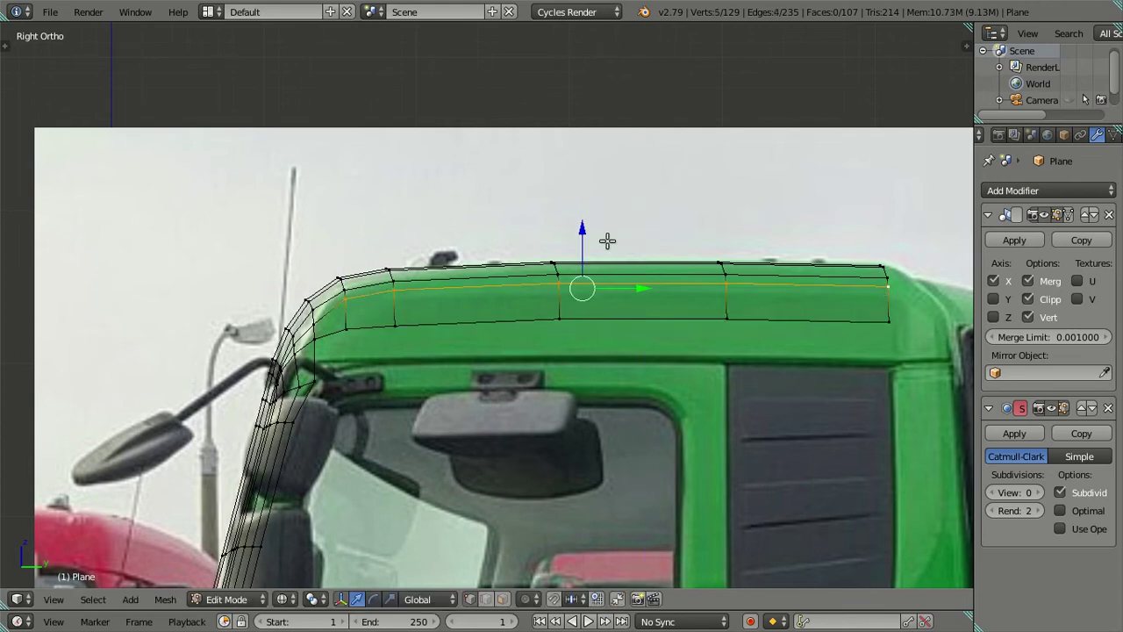
pyautogui.moveTo(584, 229); pyautogui.dragTo(587, 241)
pyautogui.press('a')
pyautogui.moveTo(474, 298)
pyautogui.mouseDown(button='middle')
pyautogui.moveTo(594, 313)
pyautogui.moveTo(566, 314)
pyautogui.moveTo(468, 365)
pyautogui.moveTo(464, 476)
pyautogui.moveTo(423, 477)
pyautogui.moveTo(379, 455)
pyautogui.mouseUp(button='middle')
pyautogui.press('z')
pyautogui.keyDown('alt'); pyautogui.rightClick(344, 385); pyautogui.keyUp('alt')
# Select the upper corner edge loop in the front reference view.
pyautogui.press('KP_1')
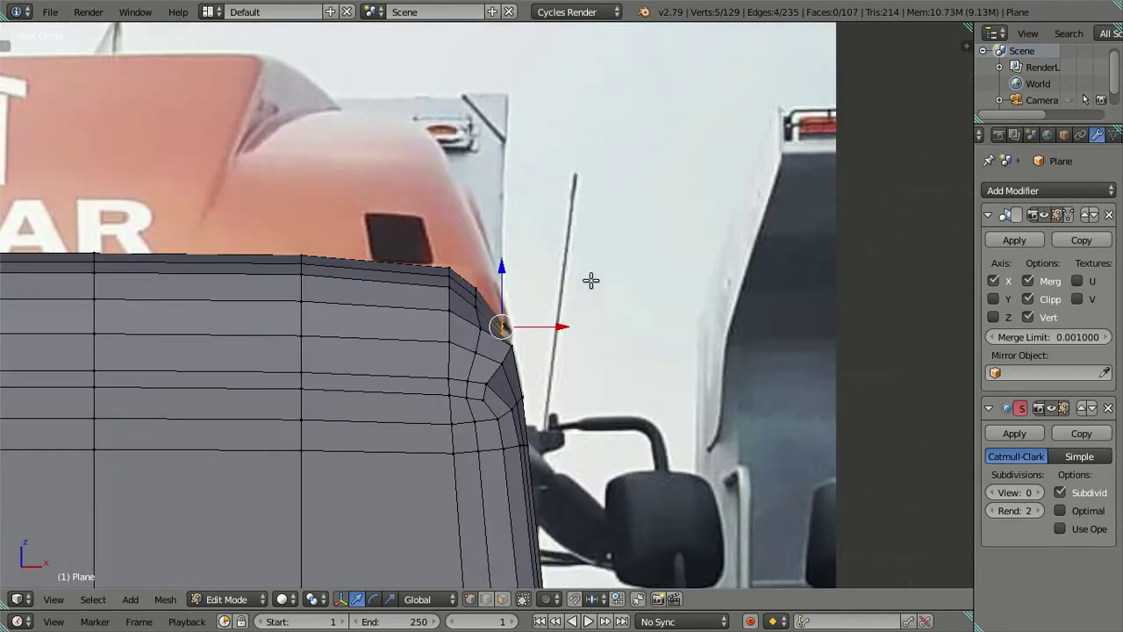
pyautogui.moveTo(558, 326); pyautogui.dragTo(567, 329)
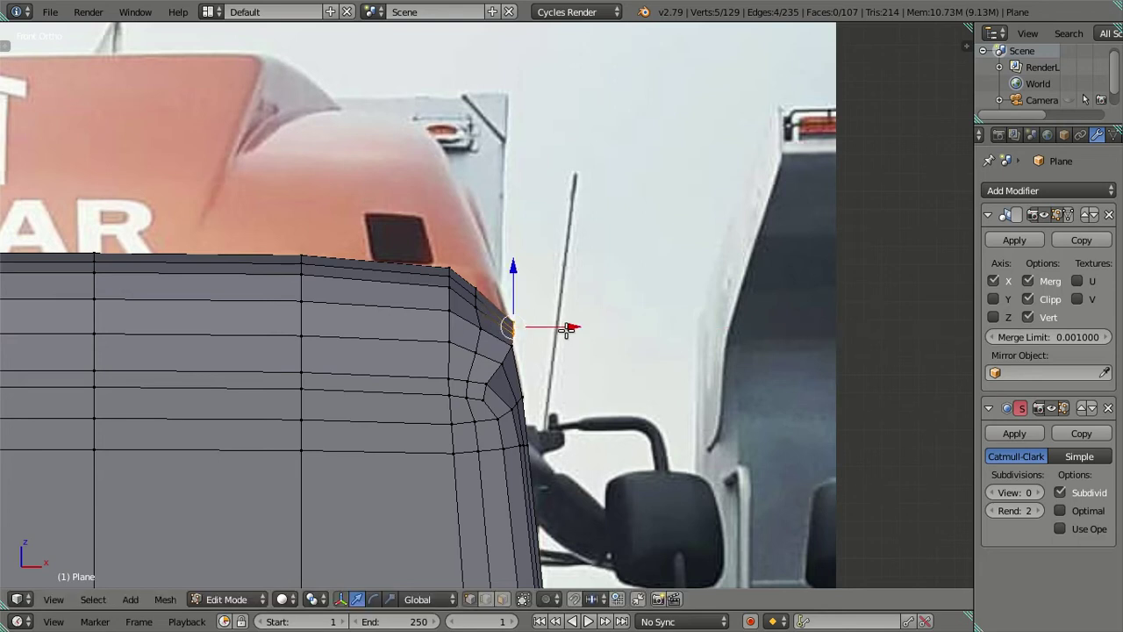
pyautogui.scroll(2, 566, 330)
pyautogui.keyDown('shift'); pyautogui.moveTo(527, 263); pyautogui.dragTo(519, 176, button='middle'); pyautogui.keyUp('shift')
pyautogui.rightClick(480, 229)
pyautogui.moveTo(646, 233)
pyautogui.mouseDown(button='middle')
pyautogui.moveTo(705, 273)
pyautogui.moveTo(796, 132)
pyautogui.mouseUp(button='middle')
pyautogui.keyDown('alt'); pyautogui.rightClick(770, 154); pyautogui.keyUp('alt')
pyautogui.press('KP_1')
# Move the corner loop along X to line up with the front photo.
pyautogui.press('g')
pyautogui.press('x')
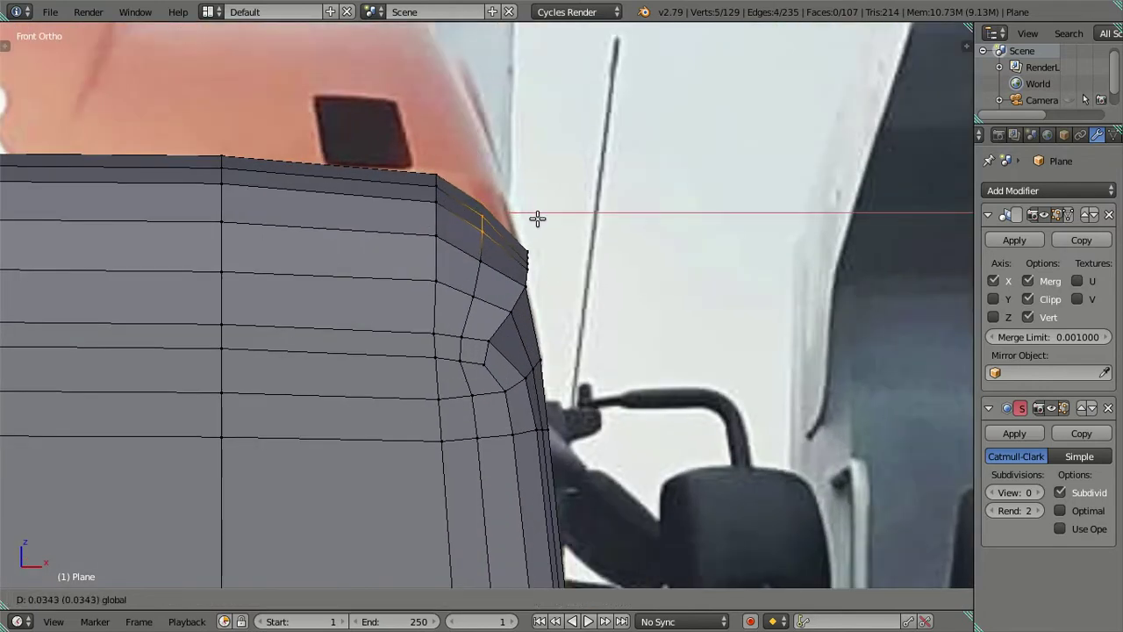
pyautogui.click(540, 222)
pyautogui.moveTo(486, 151); pyautogui.dragTo(488, 151)
pyautogui.moveTo(551, 214); pyautogui.dragTo(555, 214)
pyautogui.press('z')
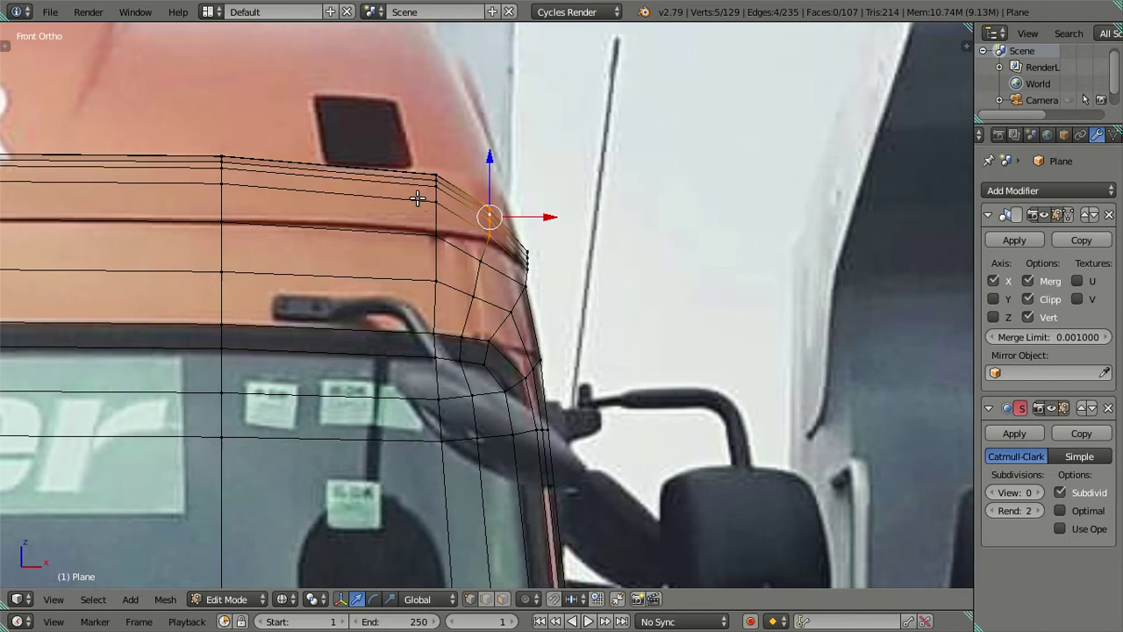
# Extrude the corner vertices along X to fit the front reference.
pyautogui.press('e')
pyautogui.press('x')
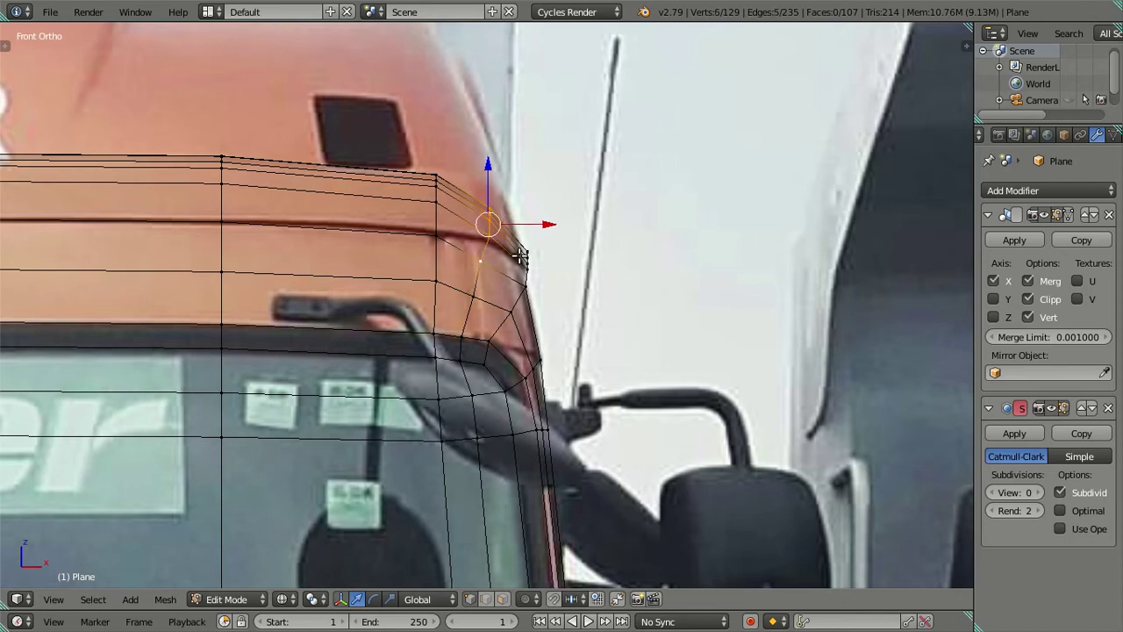
pyautogui.scroll(1, 518, 237)
pyautogui.click(539, 210)
pyautogui.press('a')
pyautogui.scroll(-2, 535, 213)
pyautogui.press('z')
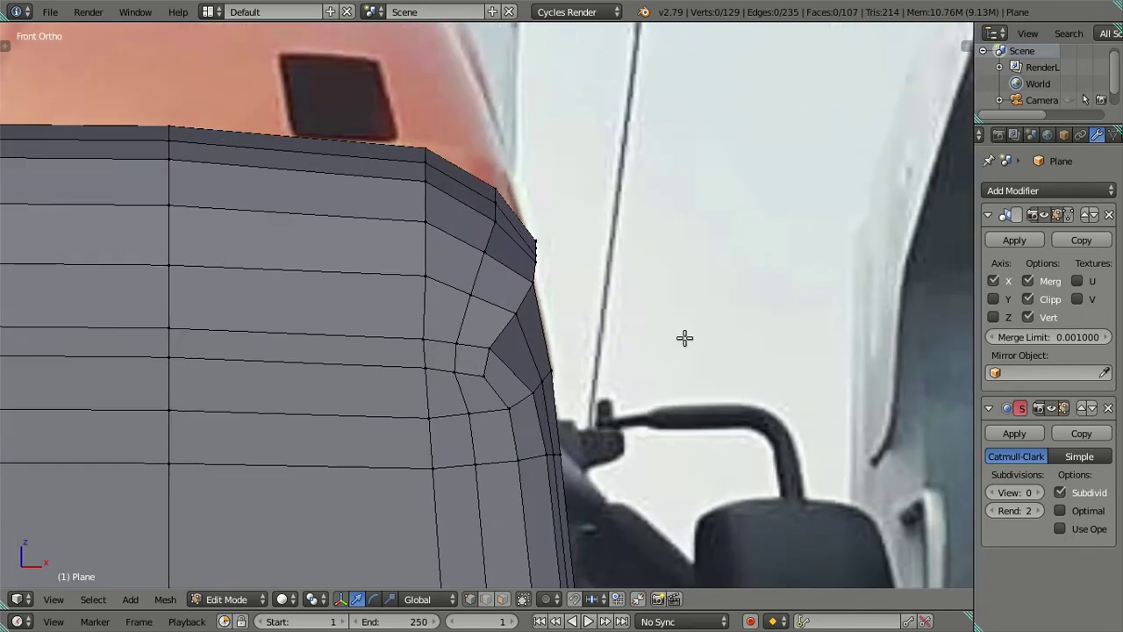
# In side view, extrude the bottom roof edge loop down toward the door top.
pyautogui.moveTo(684, 336); pyautogui.dragTo(551, 313, button='middle')
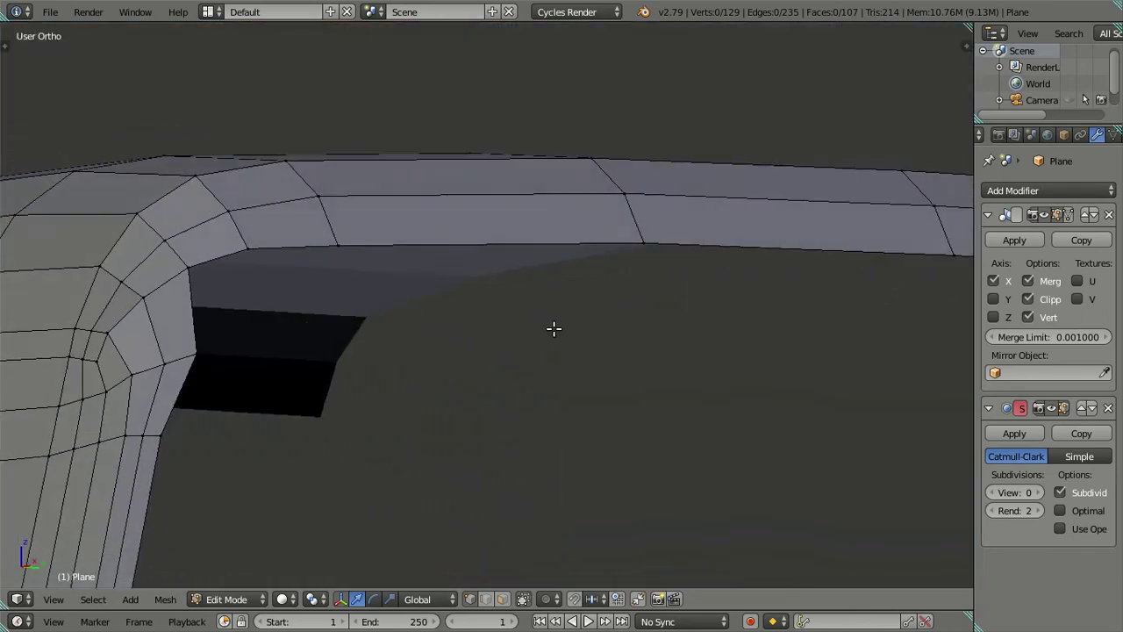
pyautogui.press('z')
pyautogui.scroll(-3, 527, 298)
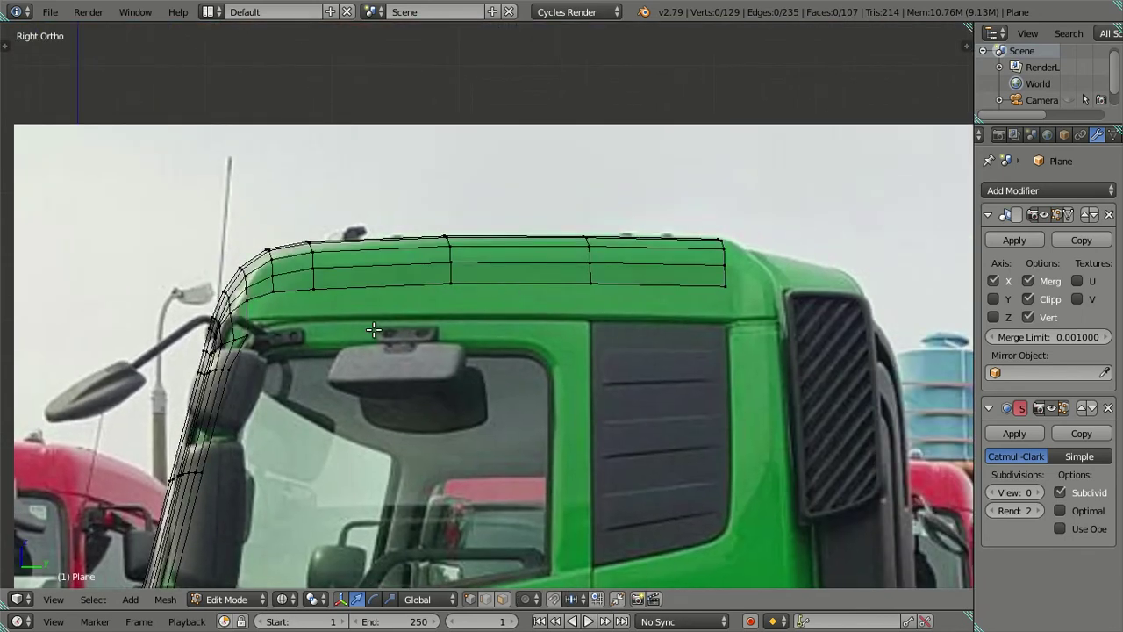
pyautogui.keyDown('shift'); pyautogui.moveTo(367, 321); pyautogui.dragTo(452, 307, button='middle'); pyautogui.keyUp('shift')
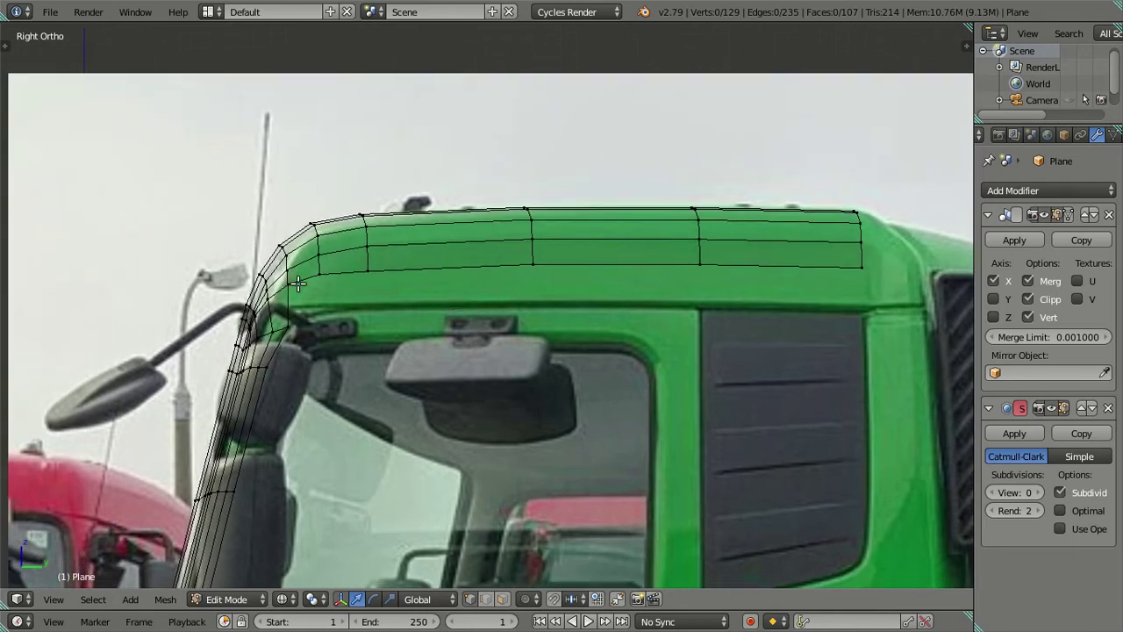
pyautogui.press('z')
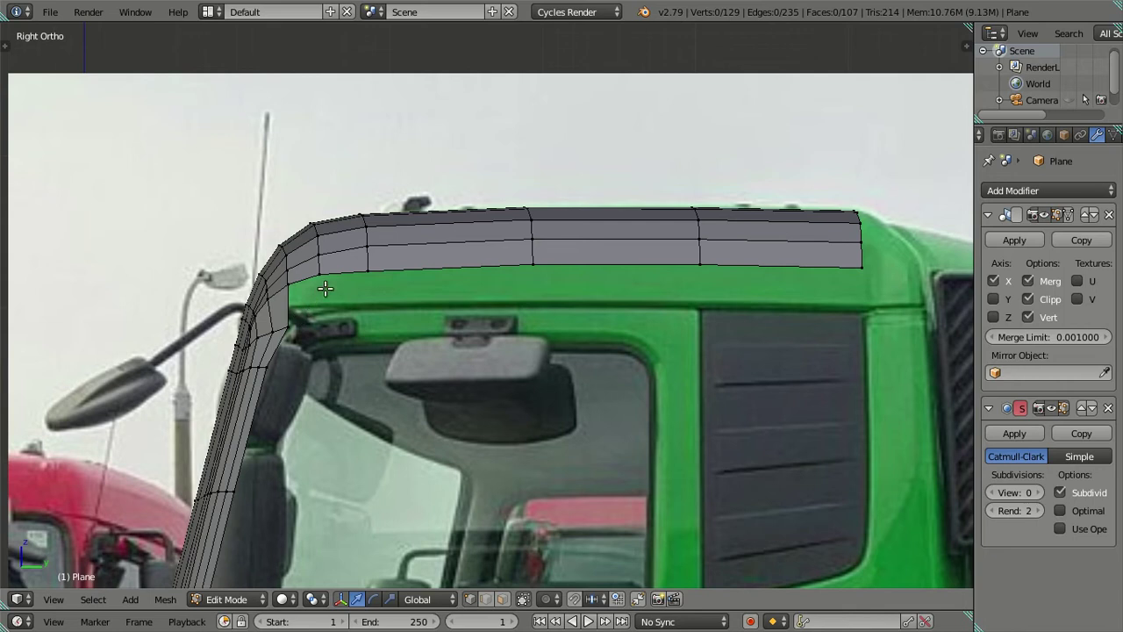
pyautogui.keyDown('alt'); pyautogui.rightClick(855, 268); pyautogui.keyUp('alt')
pyautogui.press('e')
pyautogui.rightClick(560, 271)
pyautogui.moveTo(553, 200); pyautogui.dragTo(564, 240)
# Raise the new edge's front vertex slightly and fill the cab-corner gap with a face.
pyautogui.rightClick(372, 303)
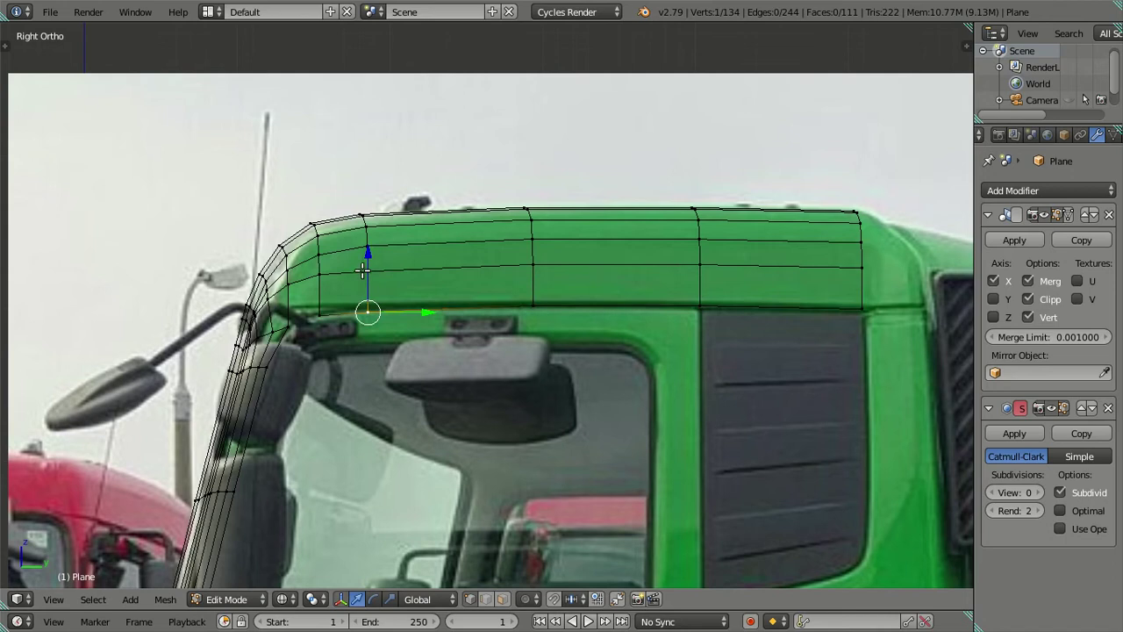
pyautogui.moveTo(368, 254); pyautogui.dragTo(369, 250)
pyautogui.keyDown('ctrl'); pyautogui.rightClick(326, 312); pyautogui.keyUp('ctrl')
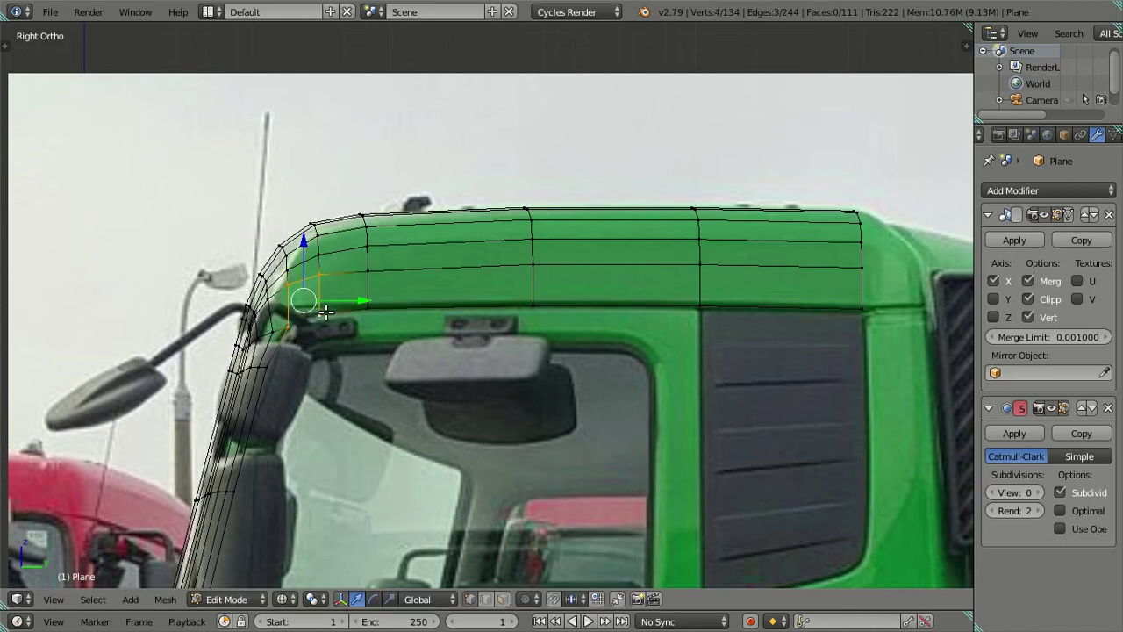
pyautogui.press('f')
pyautogui.press('a')
# Orbit around the roof corner and preview the smoothed shape in Object Mode, then return to editing.
pyautogui.scroll(1, 374, 320)
pyautogui.scroll(1, 386, 322)
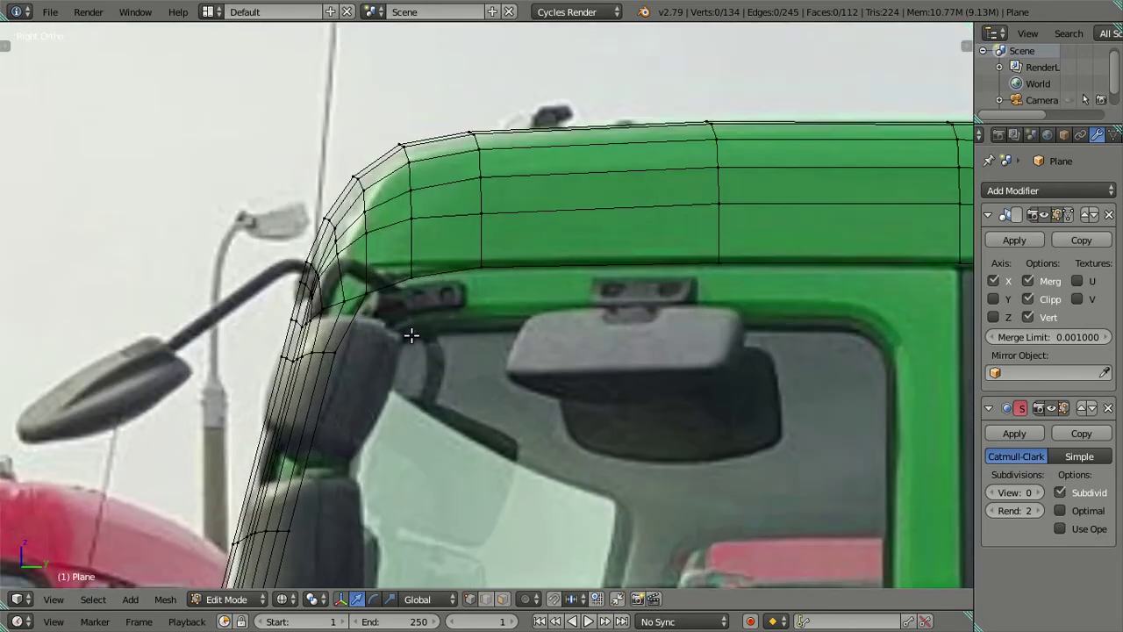
pyautogui.scroll(1, 408, 325)
pyautogui.scroll(-1, 328, 303)
pyautogui.scroll(-1, 328, 304)
pyautogui.moveTo(327, 304)
pyautogui.mouseDown(button='middle')
pyautogui.moveTo(499, 319)
pyautogui.moveTo(535, 279)
pyautogui.moveTo(552, 331)
pyautogui.moveTo(371, 321)
pyautogui.mouseUp(button='middle')
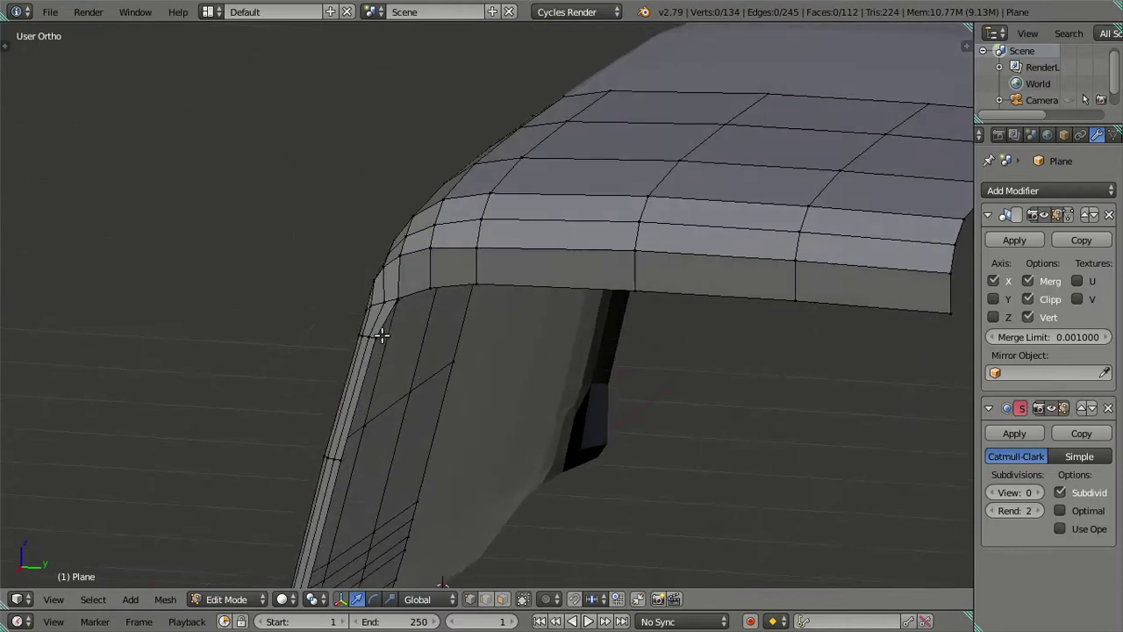
pyautogui.press('Tab')
pyautogui.scroll(2, 393, 313)
pyautogui.scroll(2, 484, 423)
pyautogui.scroll(-2, 484, 423)
pyautogui.moveTo(544, 375)
pyautogui.mouseDown(button='middle')
pyautogui.moveTo(549, 324)
pyautogui.moveTo(532, 281)
pyautogui.moveTo(497, 285)
pyautogui.moveTo(512, 269)
pyautogui.moveTo(401, 237)
pyautogui.moveTo(370, 331)
pyautogui.moveTo(386, 451)
pyautogui.moveTo(359, 331)
pyautogui.moveTo(376, 289)
pyautogui.moveTo(373, 300)
pyautogui.mouseUp(button='middle')
pyautogui.press('Tab')
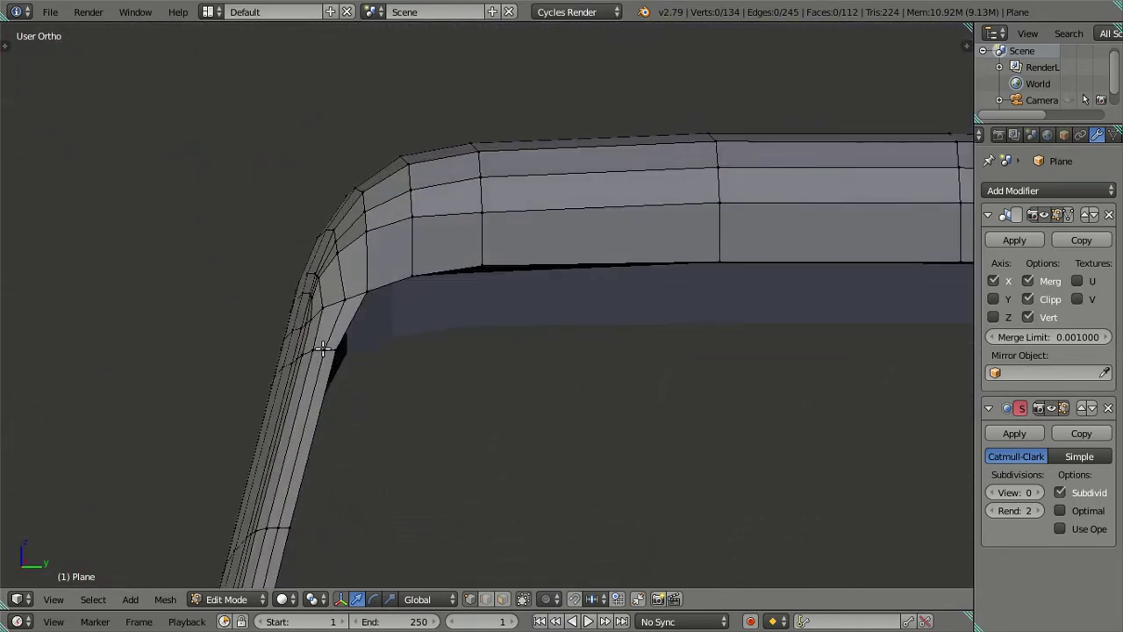
# In the side reference view, select two A-pillar vertices and shift them toward the reference pillar.
pyautogui.press('KP_3')
pyautogui.scroll(2, 571, 308)
pyautogui.scroll(2, 426, 322)
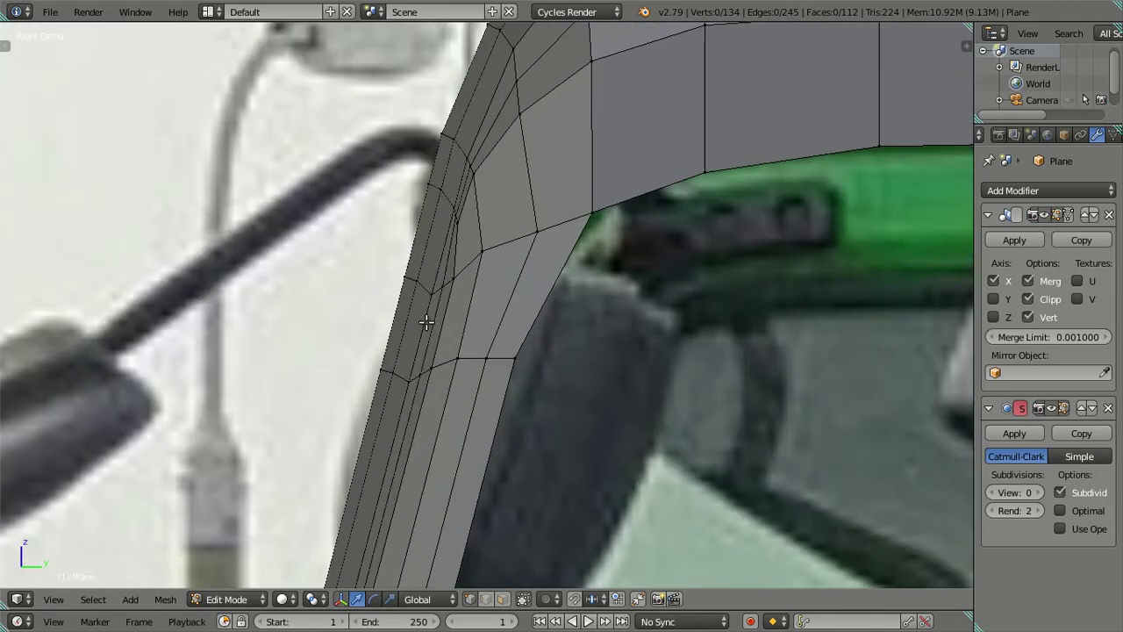
pyautogui.scroll(1, 470, 291)
pyautogui.keyDown('shift'); pyautogui.moveTo(483, 192); pyautogui.dragTo(466, 250, button='middle'); pyautogui.keyUp('shift')
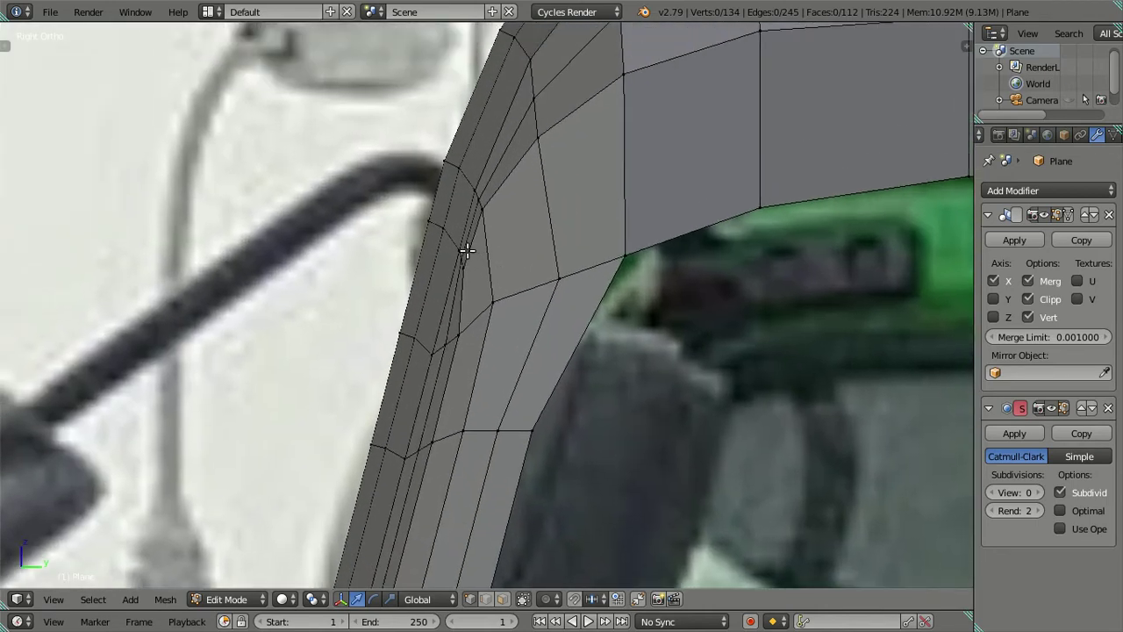
pyautogui.keyDown('shift'); pyautogui.rightClick(493, 211); pyautogui.keyUp('shift')
pyautogui.moveTo(531, 241); pyautogui.dragTo(535, 243)
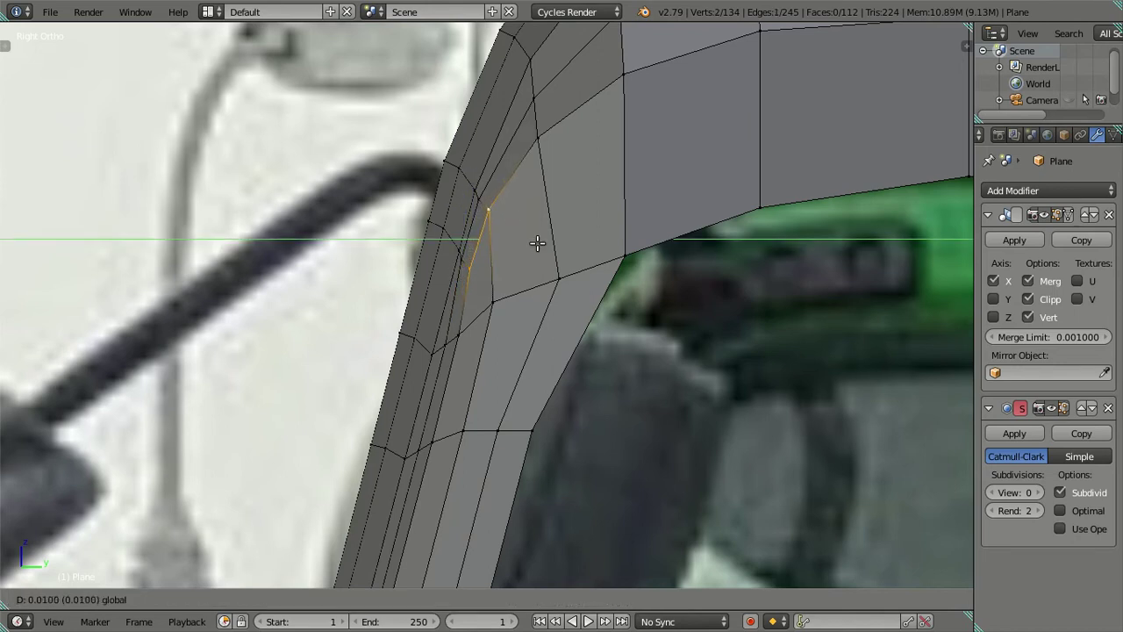
pyautogui.moveTo(537, 243); pyautogui.dragTo(537, 244)
pyautogui.scroll(2, 537, 250)
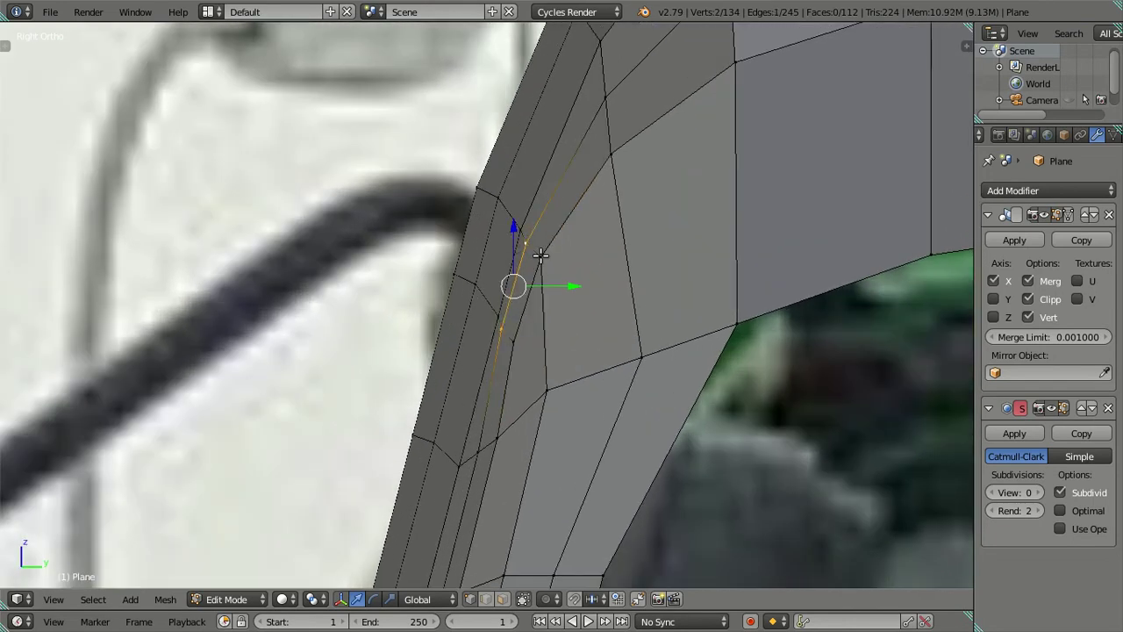
# Nudge the pillar vertices sideways along Y, then view the smoothed cab in Object Mode.
pyautogui.press('g')
pyautogui.press('y')
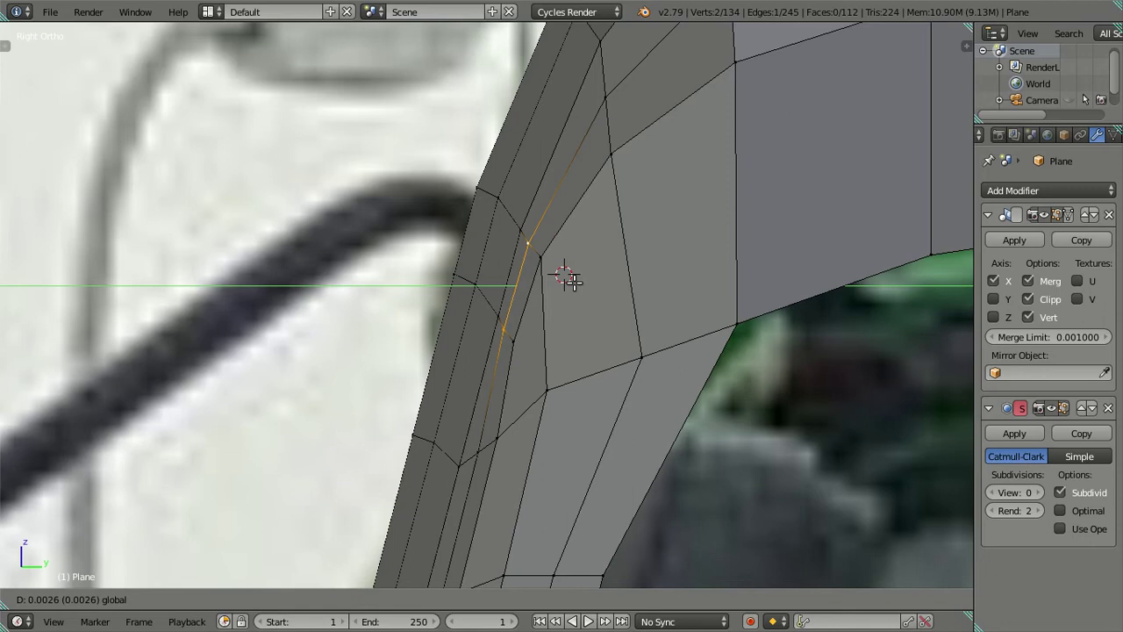
pyautogui.click(572, 279)
pyautogui.press('a')
pyautogui.moveTo(572, 279)
pyautogui.mouseDown(button='middle')
pyautogui.moveTo(549, 293)
pyautogui.moveTo(550, 321)
pyautogui.moveTo(507, 382)
pyautogui.moveTo(533, 376)
pyautogui.moveTo(614, 288)
pyautogui.moveTo(644, 316)
pyautogui.moveTo(689, 213)
pyautogui.moveTo(614, 263)
pyautogui.mouseUp(button='middle')
pyautogui.press('Tab')
# In the side reference view, nudge the first A-pillar edge slightly along Y.
pyautogui.press('KP_3')
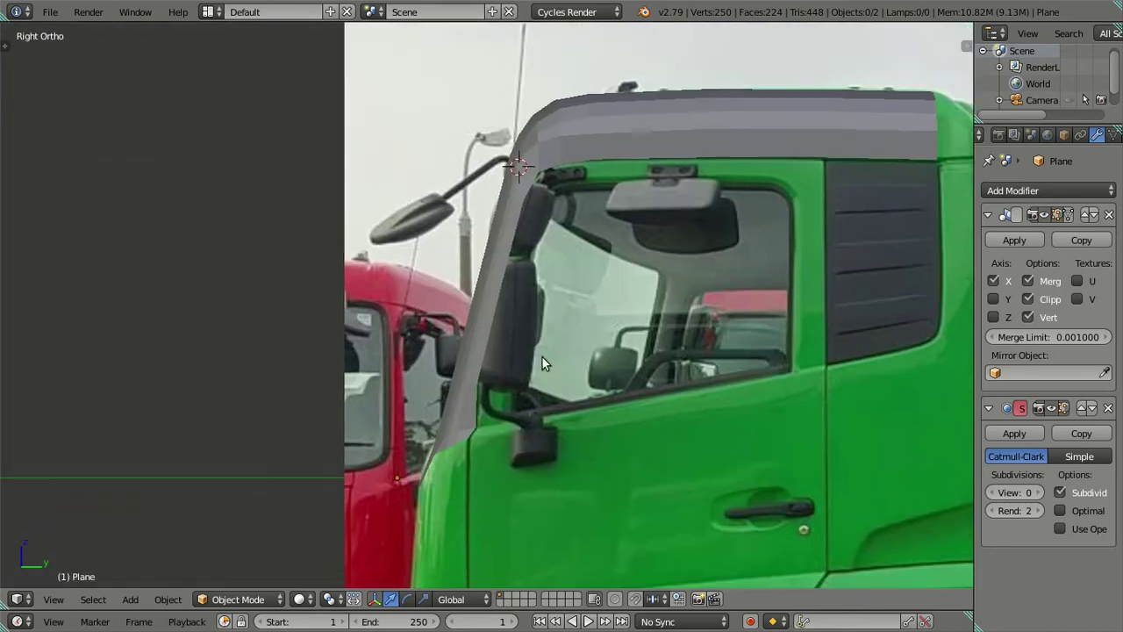
pyautogui.scroll(5, 564, 290)
pyautogui.press('Tab')
pyautogui.scroll(3, 514, 308)
pyautogui.scroll(2, 494, 401)
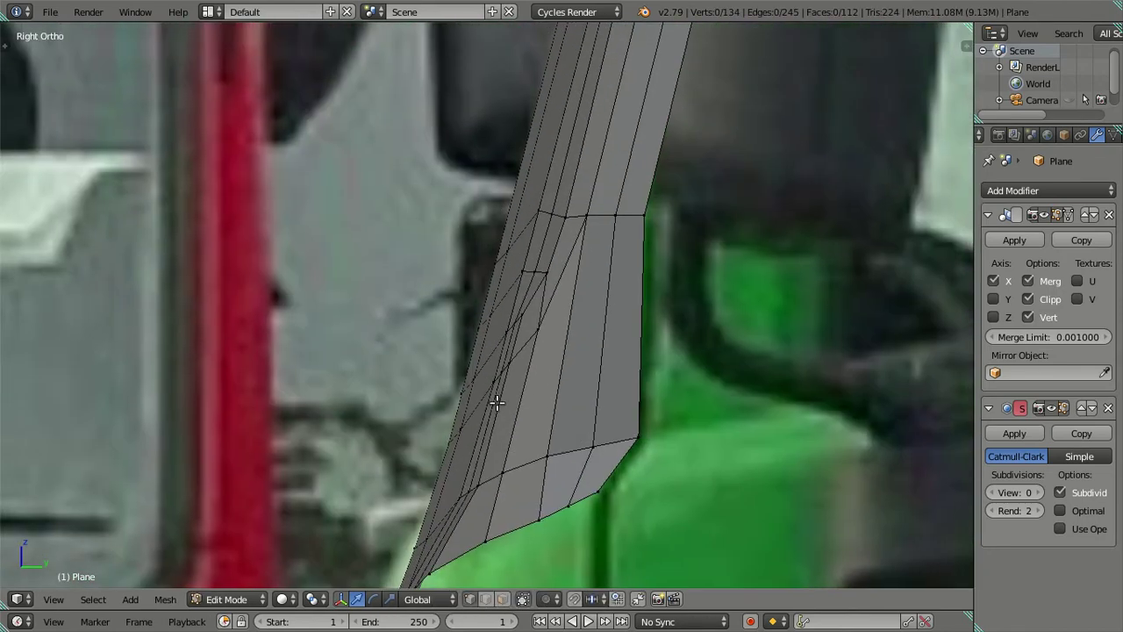
pyautogui.scroll(2, 543, 400)
pyautogui.scroll(1, 543, 400)
pyautogui.scroll(1, 574, 366)
pyautogui.rightClick(552, 311)
pyautogui.rightClick(528, 457)
pyautogui.moveTo(584, 381); pyautogui.dragTo(589, 383)
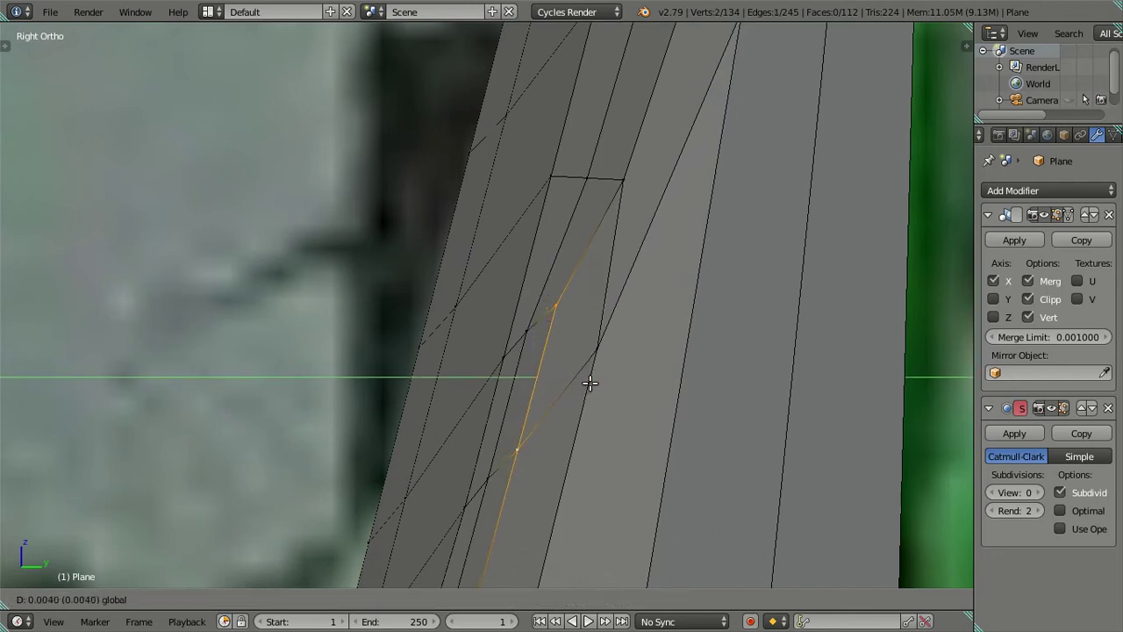
pyautogui.click(591, 383)
# Select a second pillar edge and nudge it slightly along Y.
pyautogui.rightClick(527, 333)
pyautogui.keyDown('shift'); pyautogui.rightClick(501, 465); pyautogui.keyUp('shift')
pyautogui.moveTo(562, 404); pyautogui.dragTo(567, 403)
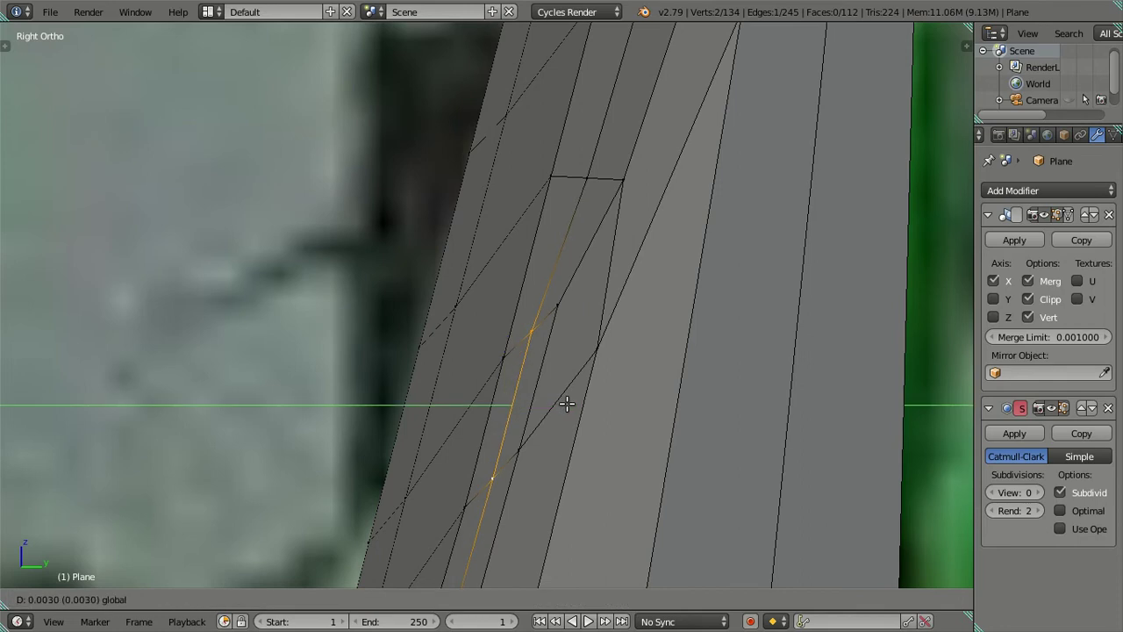
pyautogui.click(567, 404)
# Preview the smoothed cab corner in Object Mode and orbit to inspect the pillar.
pyautogui.scroll(-3, 567, 403)
pyautogui.press('Tab')
pyautogui.moveTo(517, 409)
pyautogui.mouseDown(button='middle')
pyautogui.moveTo(581, 421)
pyautogui.moveTo(597, 443)
pyautogui.moveTo(685, 454)
pyautogui.moveTo(696, 494)
pyautogui.moveTo(616, 482)
pyautogui.mouseUp(button='middle')
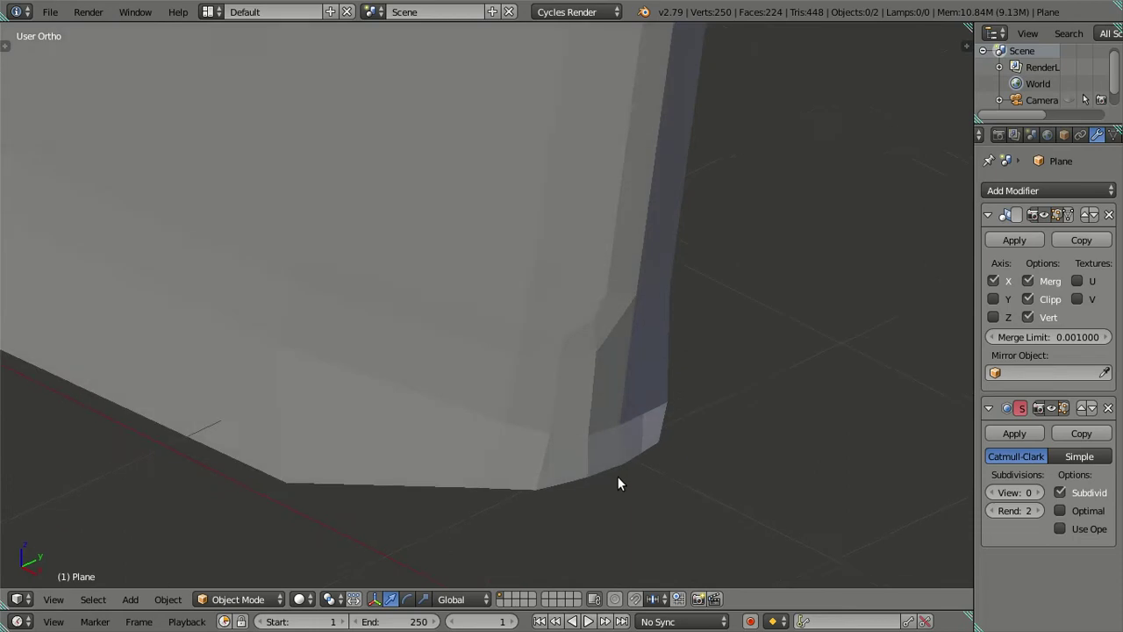
pyautogui.press('Tab')
pyautogui.press('Tab')
pyautogui.moveTo(584, 351)
pyautogui.mouseDown(button='middle')
pyautogui.moveTo(466, 393)
pyautogui.moveTo(488, 364)
pyautogui.moveTo(417, 302)
pyautogui.moveTo(406, 386)
pyautogui.moveTo(454, 342)
pyautogui.moveTo(421, 373)
pyautogui.moveTo(514, 318)
pyautogui.moveTo(471, 371)
pyautogui.moveTo(514, 431)
pyautogui.moveTo(590, 481)
pyautogui.moveTo(589, 313)
pyautogui.moveTo(579, 446)
pyautogui.moveTo(579, 412)
pyautogui.moveTo(599, 308)
pyautogui.moveTo(507, 428)
pyautogui.moveTo(476, 433)
pyautogui.moveTo(511, 418)
pyautogui.mouseUp(button='middle')
pyautogui.scroll(-3, 466, 393)
pyautogui.scroll(3, 416, 302)
pyautogui.press('Tab')
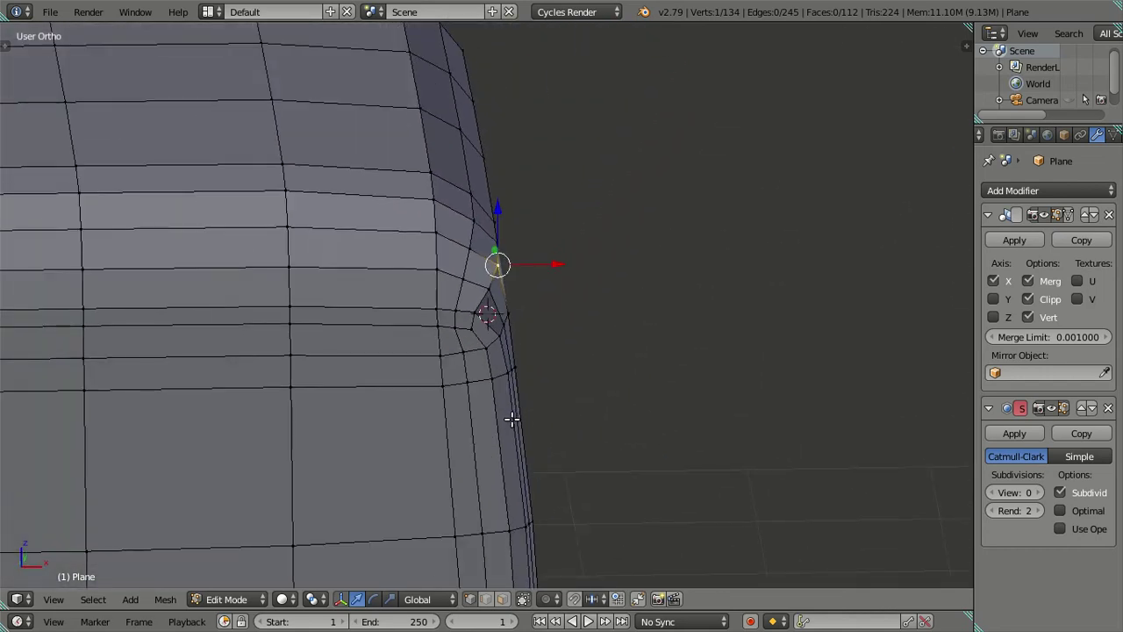
# In the front reference view, move an upper cab corner vertex outward to match the photo.
pyautogui.press('KP_1')
pyautogui.scroll(2, 486, 314)
pyautogui.scroll(2, 481, 351)
pyautogui.rightClick(477, 376)
pyautogui.scroll(2, 524, 416)
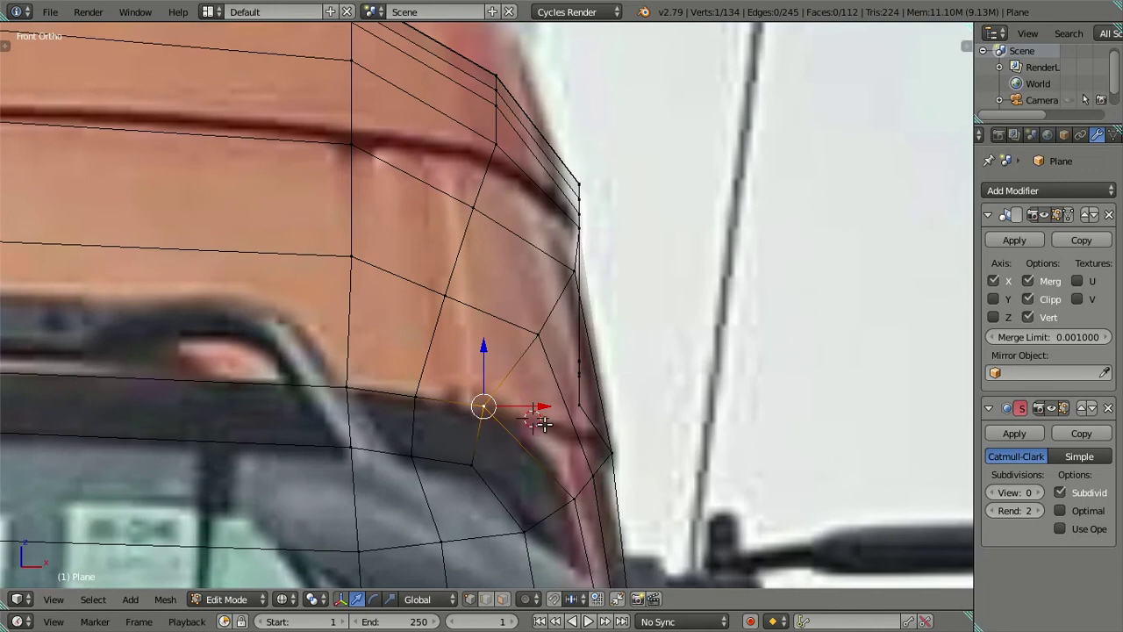
pyautogui.press('g')
pyautogui.click(566, 435)
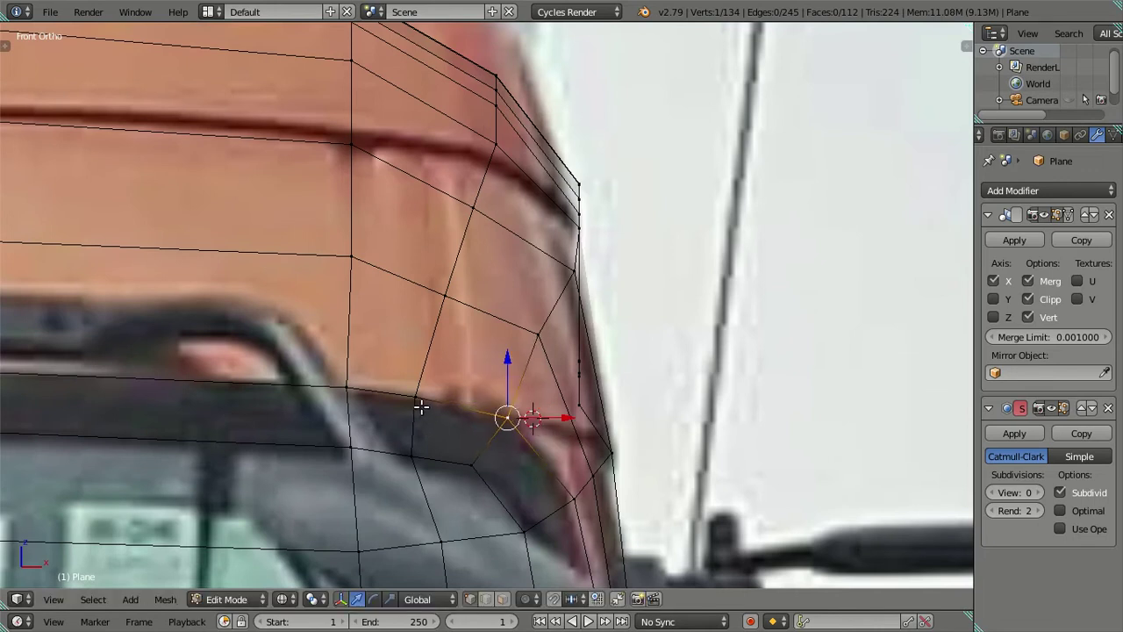
# Move two lower cab corner vertices slightly outward.
pyautogui.rightClick(412, 454)
pyautogui.scroll(-3, 415, 402)
pyautogui.keyDown('shift'); pyautogui.moveTo(444, 360); pyautogui.dragTo(498, 352, button='middle'); pyautogui.keyUp('shift')
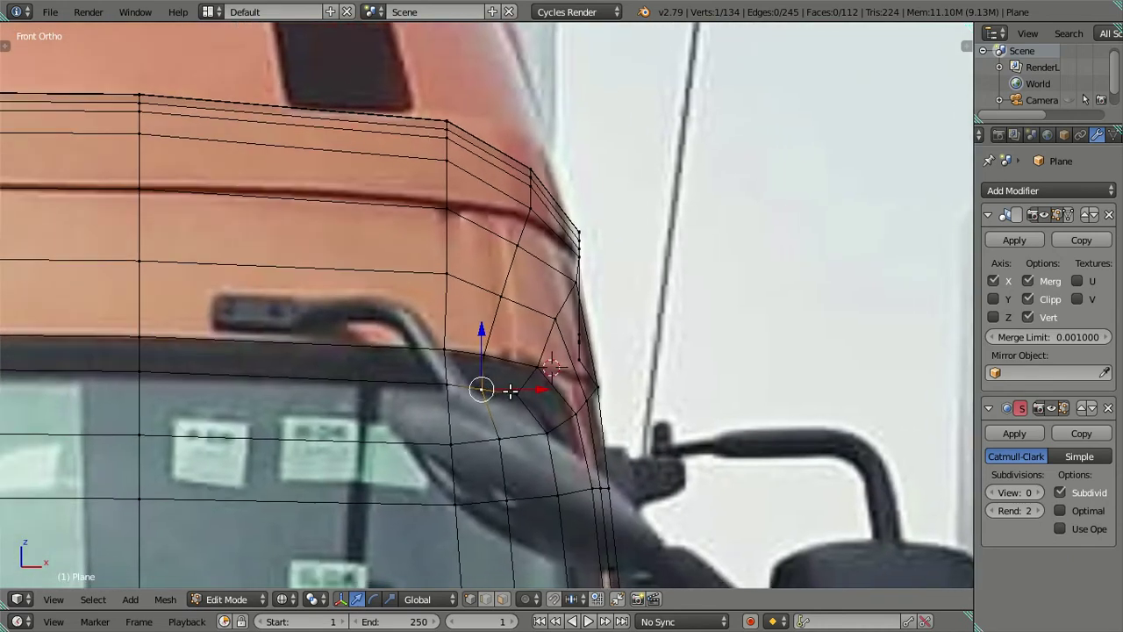
pyautogui.keyDown('shift'); pyautogui.rightClick(498, 350); pyautogui.keyUp('shift')
pyautogui.press('g')
pyautogui.click(545, 389)
pyautogui.scroll(2, 534, 392)
pyautogui.press('a')
# Push the roof corner vertices outward along X to follow the front reference curve.
pyautogui.rightClick(539, 292)
pyautogui.keyDown('shift'); pyautogui.rightClick(568, 227); pyautogui.keyUp('shift')
pyautogui.press('g')
pyautogui.press('x')
pyautogui.click(604, 251)
pyautogui.rightClick(552, 286)
pyautogui.rightClick(598, 319)
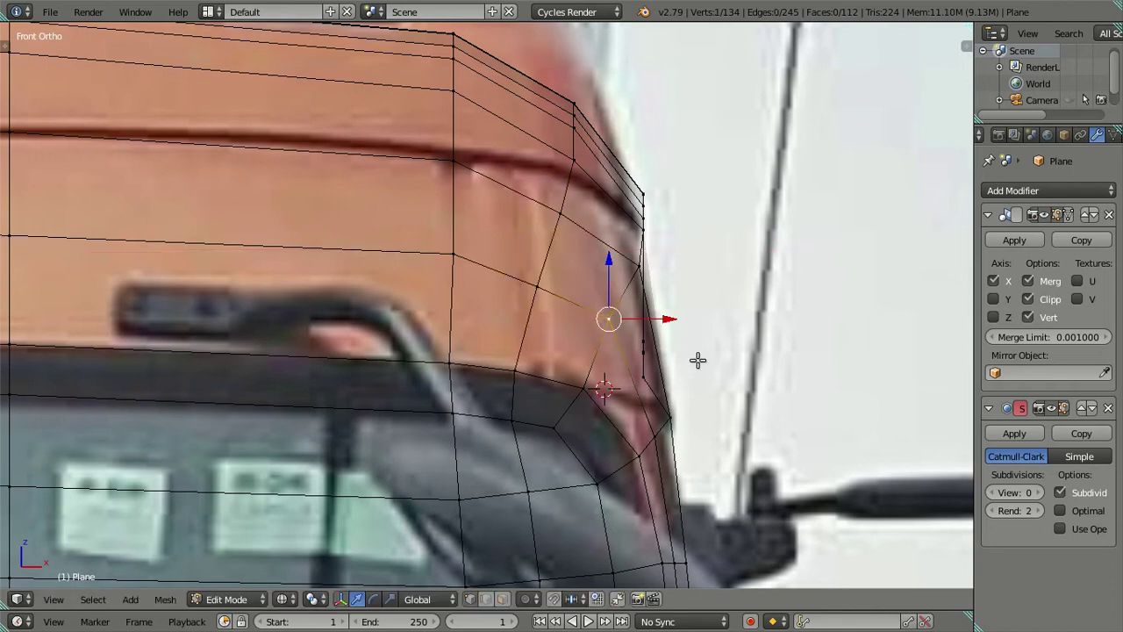
pyautogui.moveTo(658, 321); pyautogui.dragTo(667, 321)
pyautogui.click(667, 321)
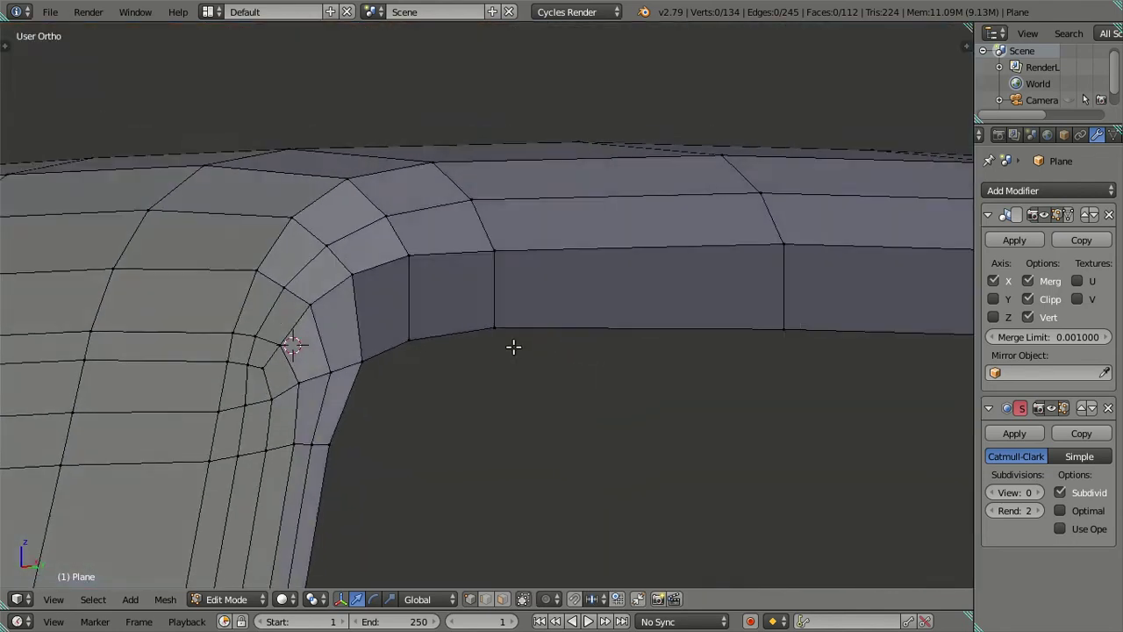
# Orbit around the cab corner to check the new roof curve from several angles.
pyautogui.moveTo(513, 346)
pyautogui.mouseDown(button='middle')
pyautogui.moveTo(419, 368)
pyautogui.moveTo(427, 389)
pyautogui.moveTo(544, 334)
pyautogui.moveTo(610, 358)
pyautogui.moveTo(620, 389)
pyautogui.moveTo(519, 504)
pyautogui.moveTo(496, 323)
pyautogui.moveTo(431, 424)
pyautogui.moveTo(451, 366)
pyautogui.moveTo(434, 359)
pyautogui.moveTo(412, 391)
pyautogui.moveTo(399, 358)
pyautogui.mouseUp(button='middle')
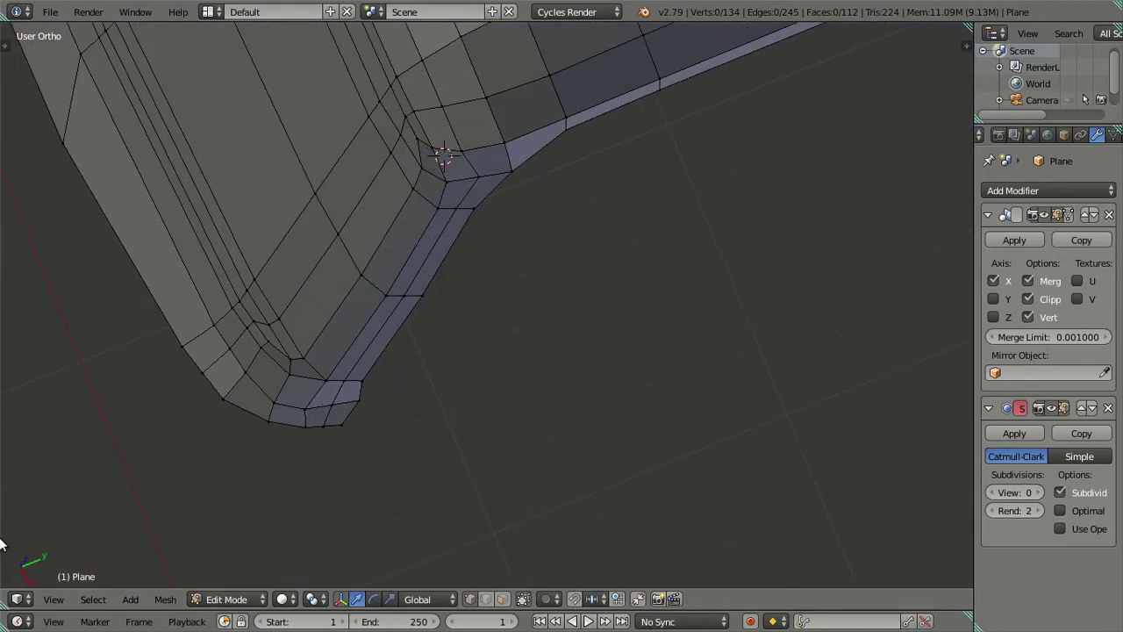
pyautogui.moveTo(392, 358)
pyautogui.mouseDown(button='middle')
pyautogui.moveTo(439, 380)
pyautogui.moveTo(356, 356)
pyautogui.moveTo(404, 378)
pyautogui.mouseUp(button='middle')
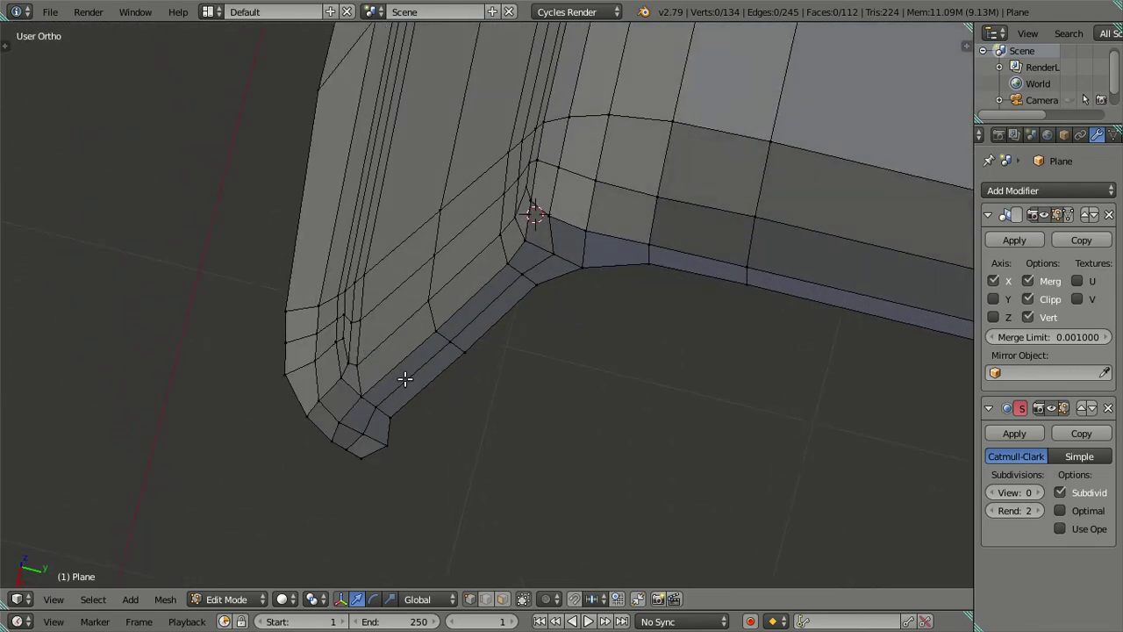
pyautogui.moveTo(544, 263); pyautogui.dragTo(772, 118, button='middle')
pyautogui.moveTo(469, 252)
pyautogui.mouseDown(button='middle')
pyautogui.moveTo(481, 277)
pyautogui.moveTo(549, 167)
pyautogui.moveTo(538, 338)
pyautogui.moveTo(514, 421)
pyautogui.moveTo(461, 468)
pyautogui.mouseUp(button='middle')
pyautogui.keyDown('alt'); pyautogui.click(450, 470); pyautogui.keyUp('alt')
pyautogui.press('KP_1')
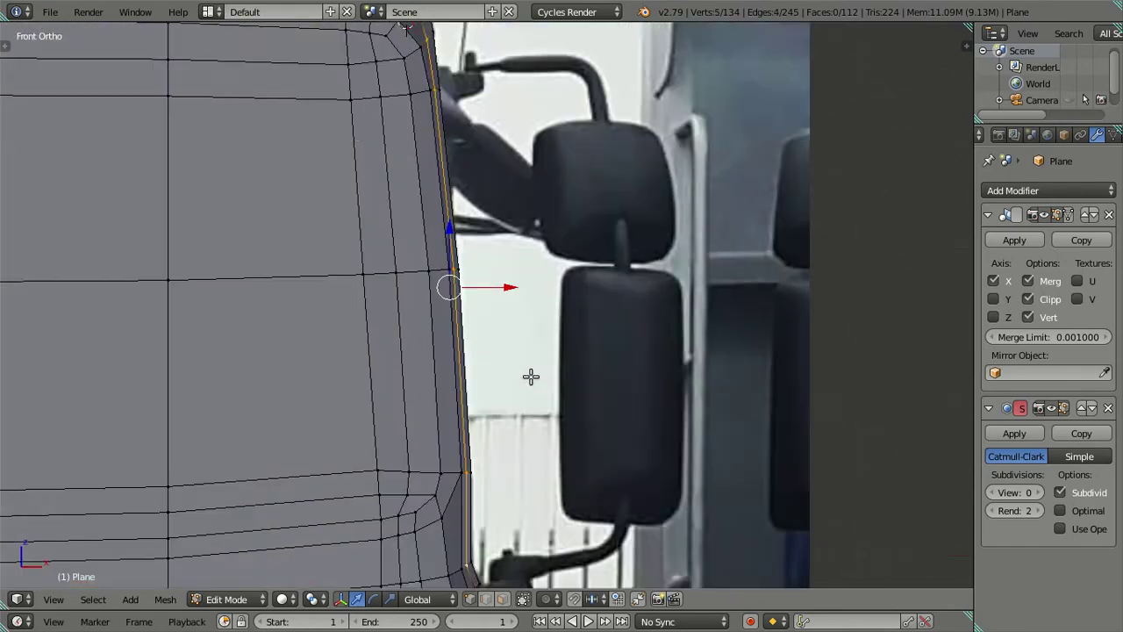
pyautogui.scroll(2, 527, 369)
pyautogui.scroll(2, 491, 307)
pyautogui.scroll(2, 481, 309)
pyautogui.press('g')
pyautogui.press('x')
pyautogui.press('Escape')
pyautogui.scroll(-3, 478, 307)
pyautogui.scroll(-2, 496, 353)
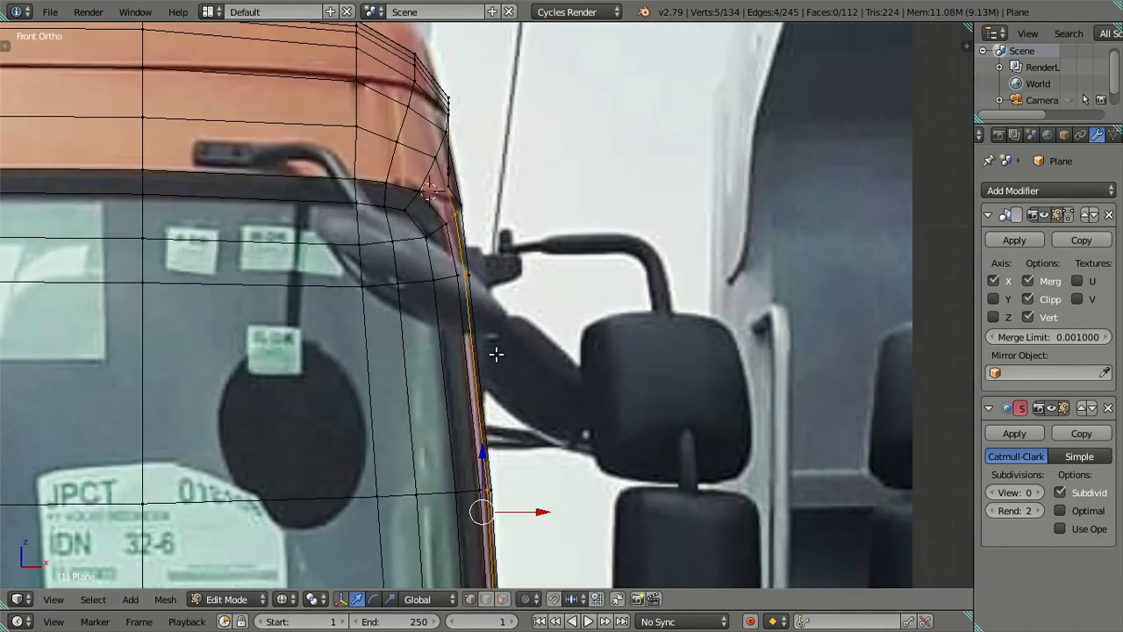
pyautogui.scroll(-3, 495, 353)
pyautogui.scroll(-2, 494, 334)
pyautogui.moveTo(506, 339)
pyautogui.mouseDown(button='middle')
pyautogui.moveTo(489, 409)
pyautogui.moveTo(439, 406)
pyautogui.moveTo(479, 288)
pyautogui.moveTo(489, 412)
pyautogui.moveTo(466, 351)
pyautogui.moveTo(493, 303)
pyautogui.moveTo(577, 333)
pyautogui.moveTo(547, 383)
pyautogui.moveTo(514, 395)
pyautogui.mouseUp(button='middle')
pyautogui.press('Tab')
pyautogui.press('KP_3')
pyautogui.press('Tab')
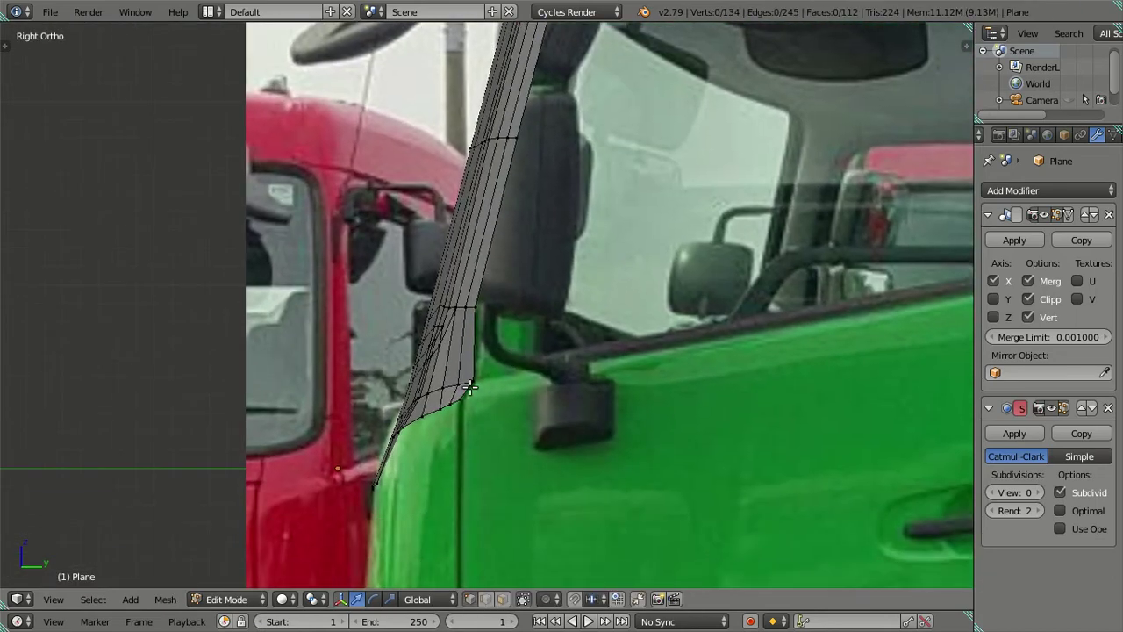
pyautogui.moveTo(484, 467)
pyautogui.mouseDown(button='middle')
pyautogui.moveTo(549, 401)
pyautogui.moveTo(582, 396)
pyautogui.moveTo(479, 405)
pyautogui.moveTo(513, 322)
pyautogui.moveTo(526, 348)
pyautogui.moveTo(401, 333)
pyautogui.mouseUp(button='middle')
pyautogui.press('KP_3')
pyautogui.scroll(2, 501, 396)
pyautogui.scroll(-2, 479, 404)
pyautogui.scroll(-2, 468, 409)
# Extrude the cab's bottom edge loop and lower the new loop over the front panel.
pyautogui.keyDown('alt'); pyautogui.rightClick(401, 333); pyautogui.keyUp('alt')
pyautogui.moveTo(477, 366)
pyautogui.mouseDown(button='middle')
pyautogui.moveTo(552, 370)
pyautogui.moveTo(508, 368)
pyautogui.mouseUp(button='middle')
pyautogui.press('KP_1')
pyautogui.keyDown('shift'); pyautogui.moveTo(546, 330); pyautogui.dragTo(567, 297, button='middle'); pyautogui.keyUp('shift')
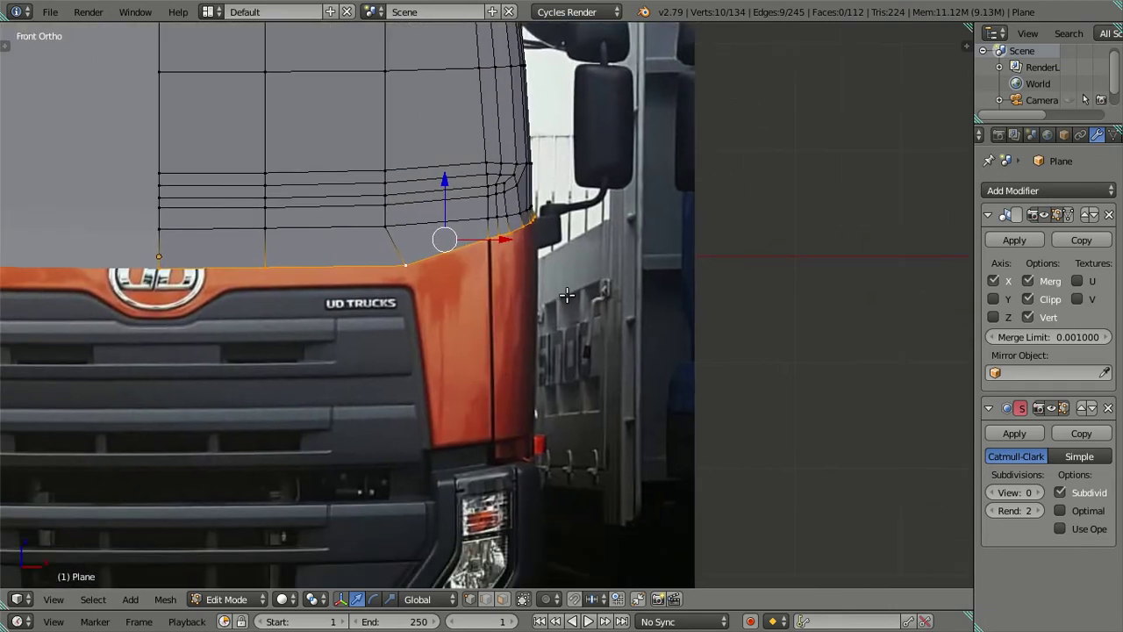
pyautogui.press('e')
pyautogui.rightClick(476, 333)
pyautogui.moveTo(441, 178); pyautogui.dragTo(472, 371)
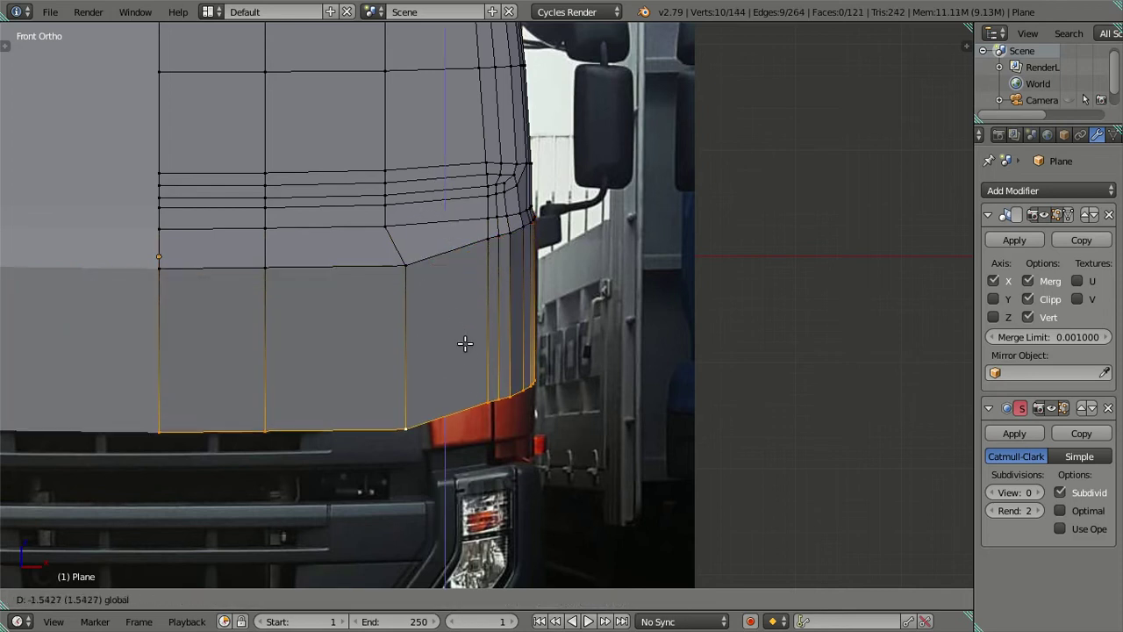
pyautogui.click(472, 371)
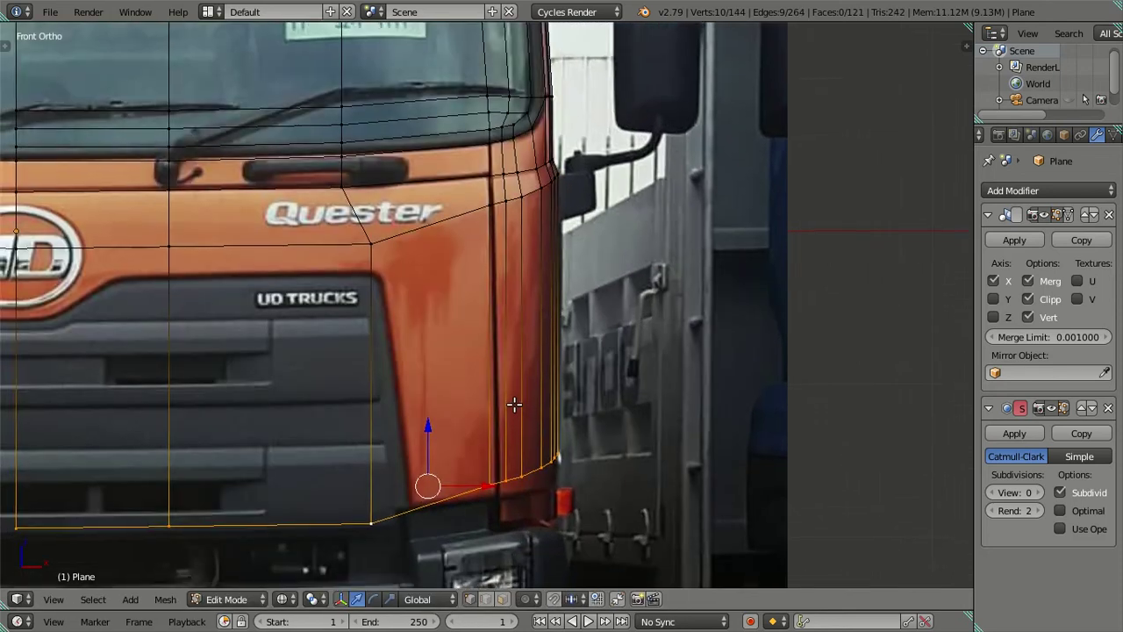
pyautogui.scroll(2, 514, 385)
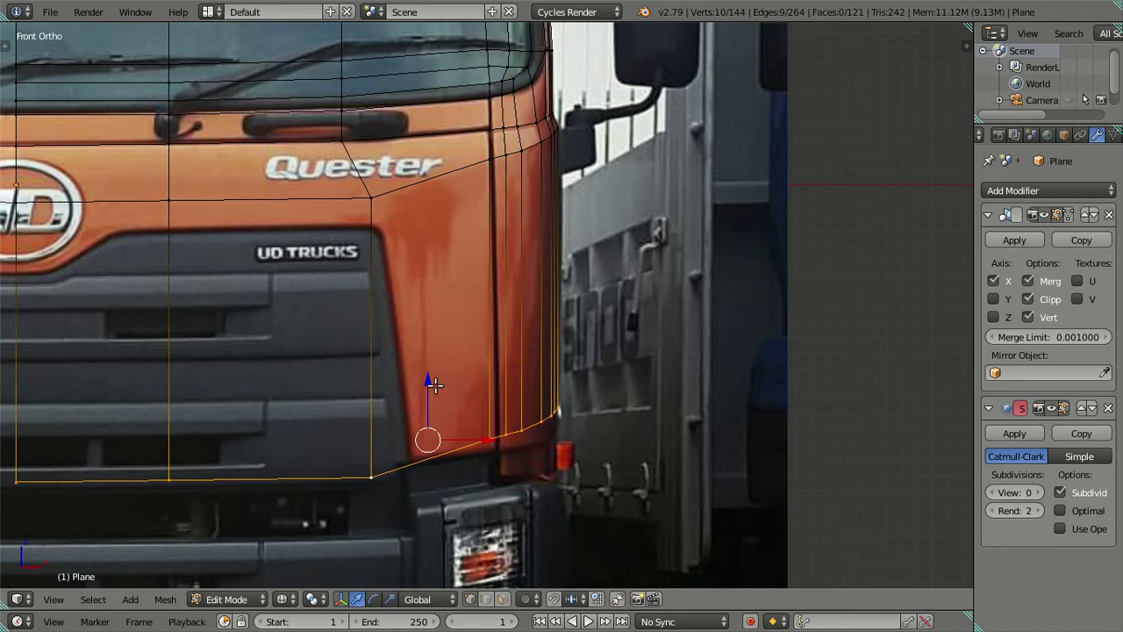
pyautogui.moveTo(424, 383); pyautogui.dragTo(436, 405)
pyautogui.click(436, 404)
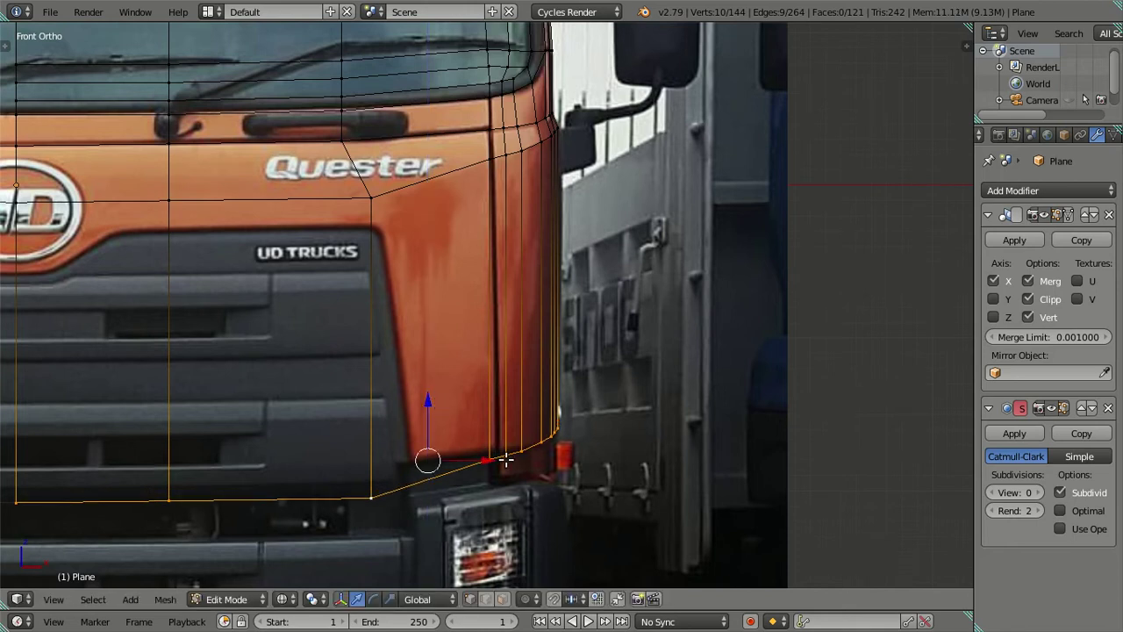
# Raise three lower-corner vertices vertically along Z.
pyautogui.rightClick(504, 454)
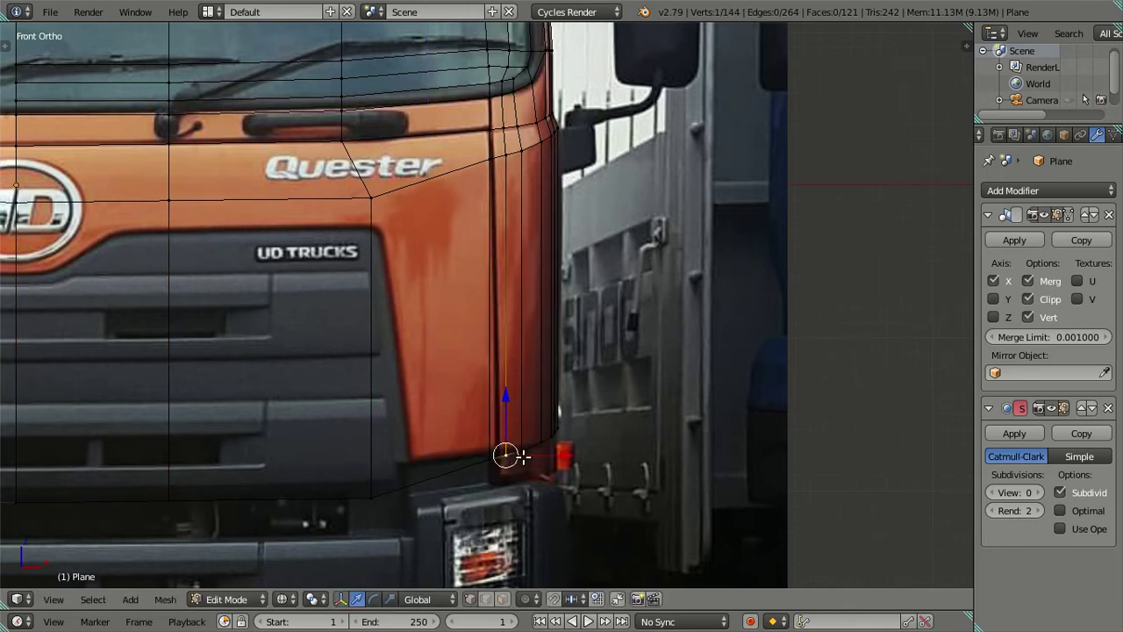
pyautogui.scroll(1, 522, 456)
pyautogui.scroll(2, 526, 369)
pyautogui.keyDown('shift'); pyautogui.rightClick(527, 371); pyautogui.keyUp('shift')
pyautogui.keyDown('shift'); pyautogui.rightClick(561, 361); pyautogui.keyUp('shift')
pyautogui.press('g')
pyautogui.press('z')
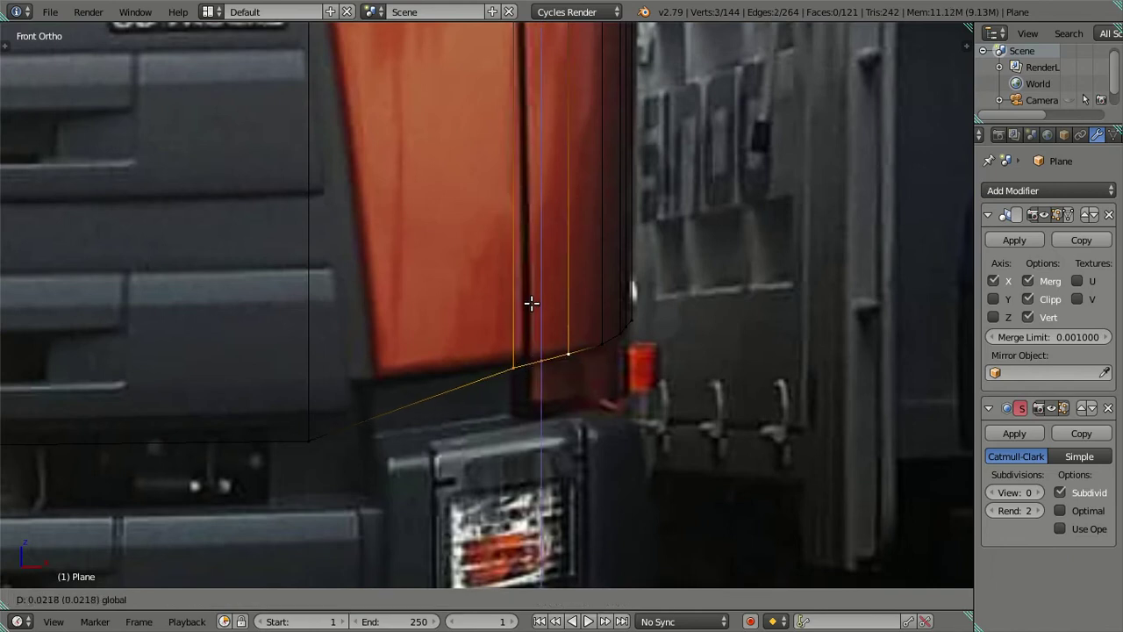
pyautogui.click(531, 303)
# Fine-tune the remaining corner vertices' heights, placing one on the orange panel's lower edge.
pyautogui.keyDown('shift'); pyautogui.rightClick(565, 353); pyautogui.keyUp('shift')
pyautogui.press('g')
pyautogui.press('z')
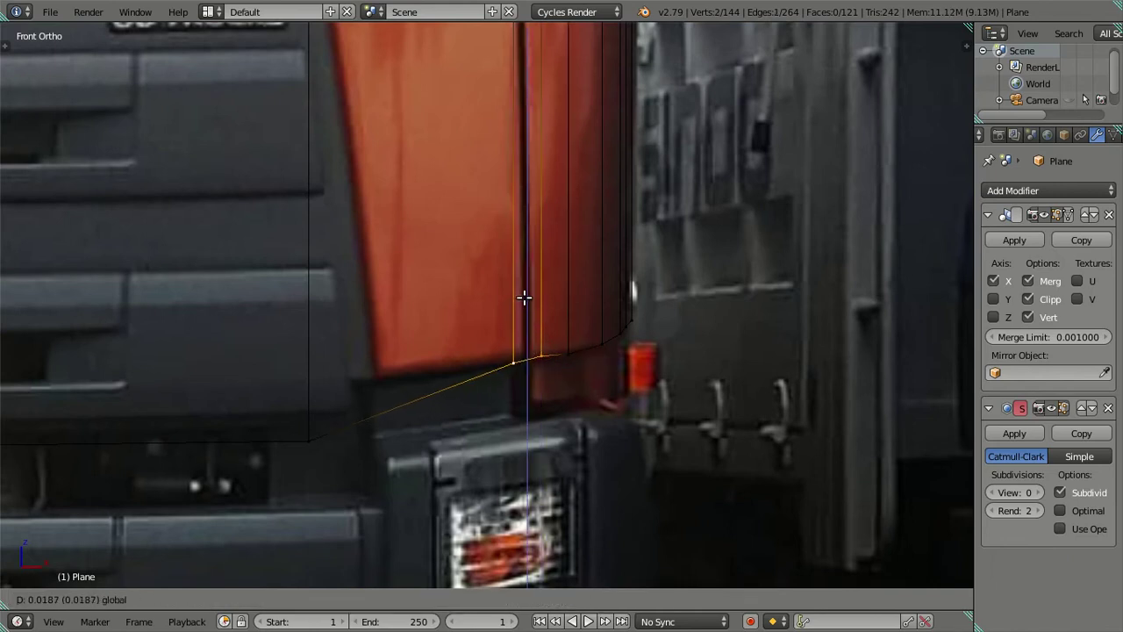
pyautogui.click(525, 300)
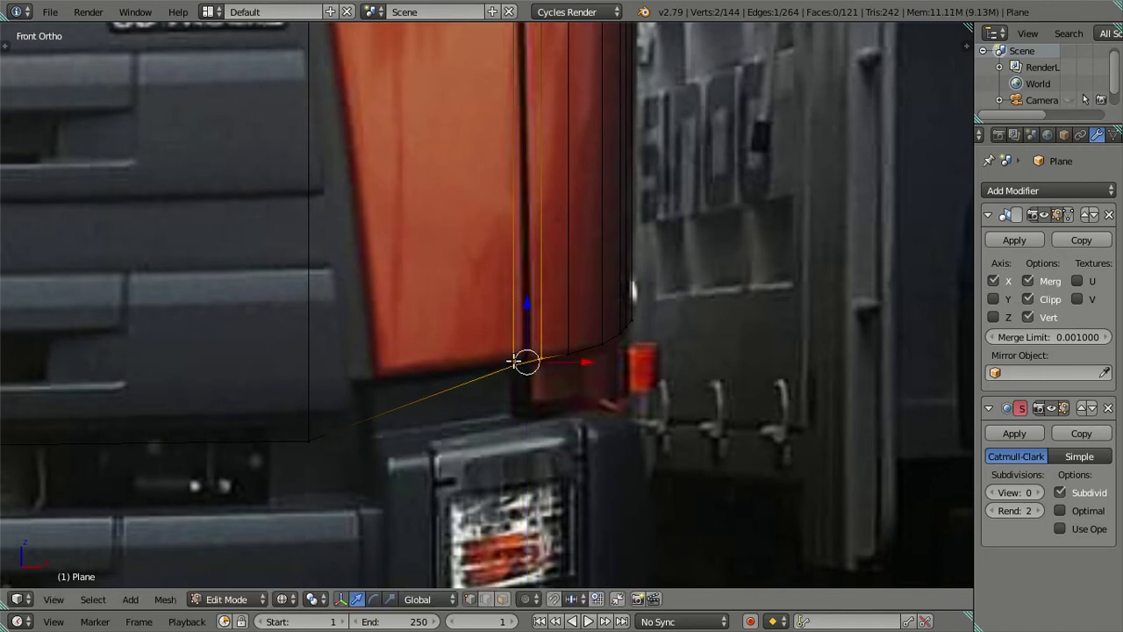
pyautogui.keyDown('shift'); pyautogui.rightClick(540, 356); pyautogui.keyUp('shift')
pyautogui.press('g')
pyautogui.press('z')
pyautogui.click(409, 394)
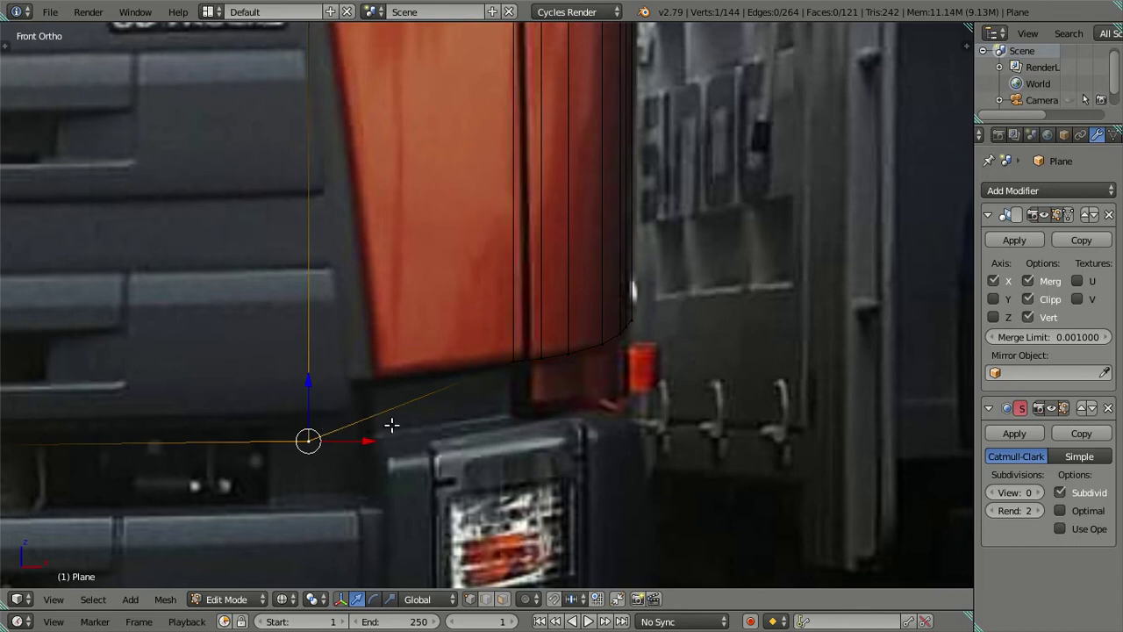
pyautogui.press('g')
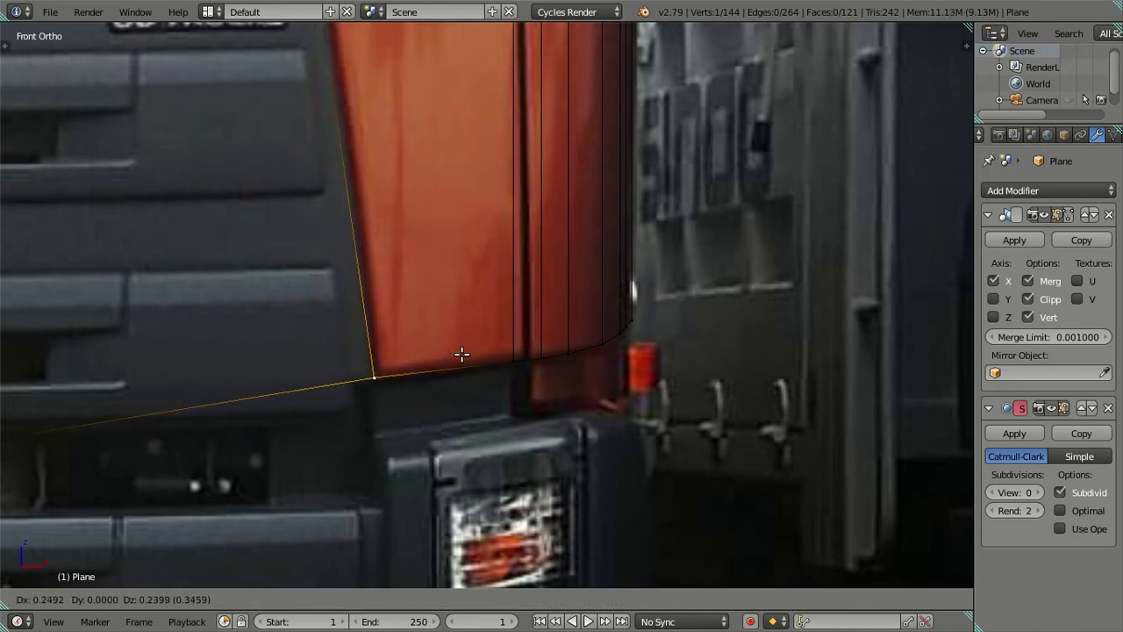
pyautogui.click(461, 353)
# Select the bottom front edge and raise it to the orange panel's lower edge.
pyautogui.scroll(-4, 461, 353)
pyautogui.keyDown('shift'); pyautogui.moveTo(434, 338); pyautogui.dragTo(470, 386, button='middle'); pyautogui.keyUp('shift')
pyautogui.press('a')
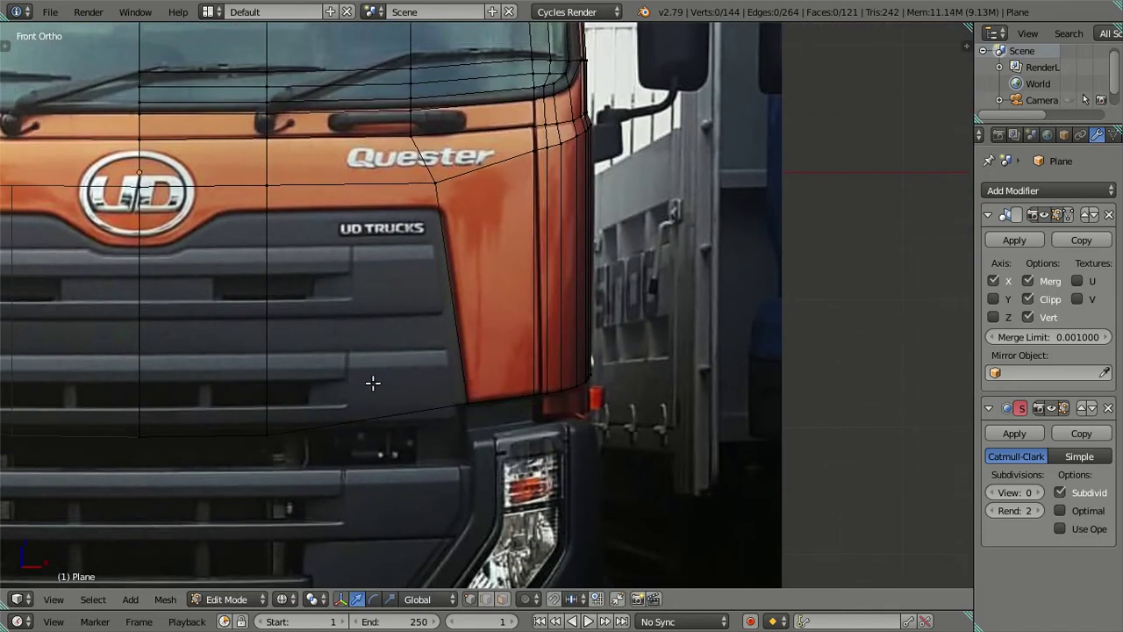
pyautogui.keyDown('shift'); pyautogui.moveTo(371, 383); pyautogui.dragTo(516, 326, button='middle'); pyautogui.keyUp('shift')
pyautogui.scroll(2, 453, 394)
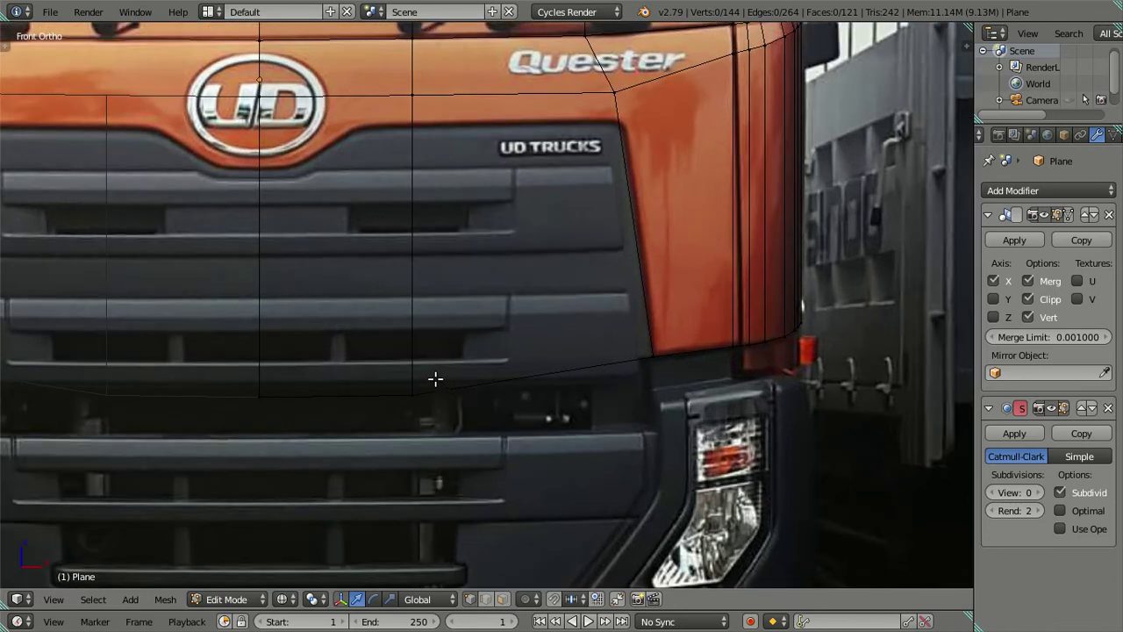
pyautogui.keyDown('shift'); pyautogui.rightClick(405, 395); pyautogui.keyUp('shift')
pyautogui.moveTo(328, 327); pyautogui.dragTo(361, 301)
# Slide the corner's bottom edge loop along Y in side view to match the green truck.
pyautogui.click(365, 301)
pyautogui.press('a')
pyautogui.scroll(-4, 371, 301)
pyautogui.scroll(-4, 574, 326)
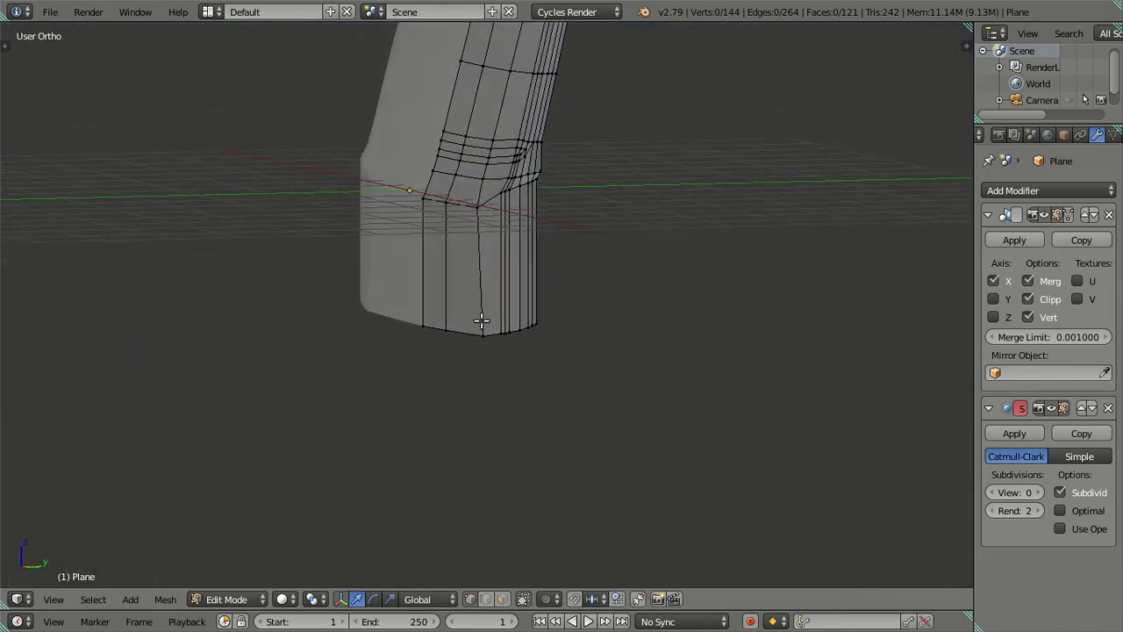
pyautogui.moveTo(574, 325); pyautogui.dragTo(462, 339, button='middle')
pyautogui.keyDown('alt'); pyautogui.rightClick(462, 339); pyautogui.keyUp('alt')
pyautogui.press('KP_3')
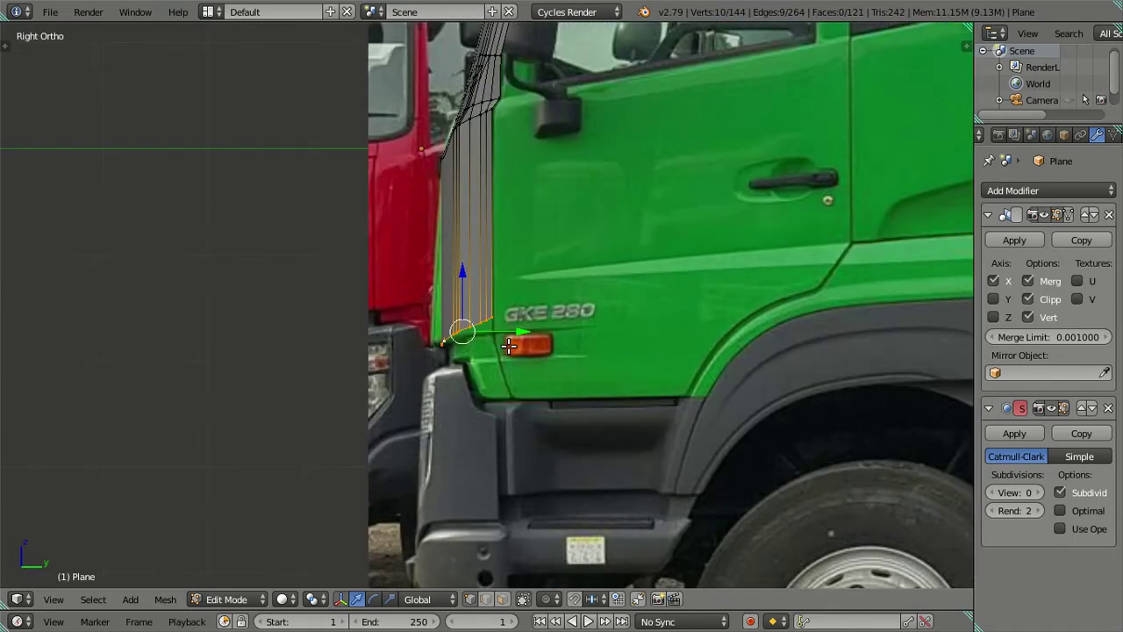
pyautogui.press('g')
pyautogui.press('y')
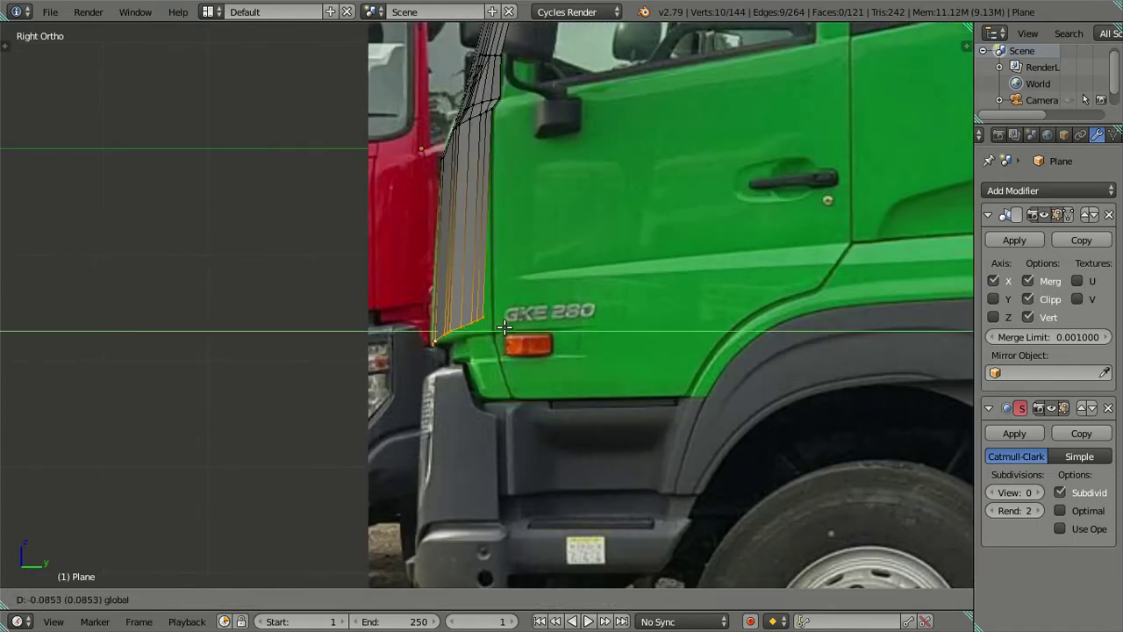
pyautogui.click(502, 327)
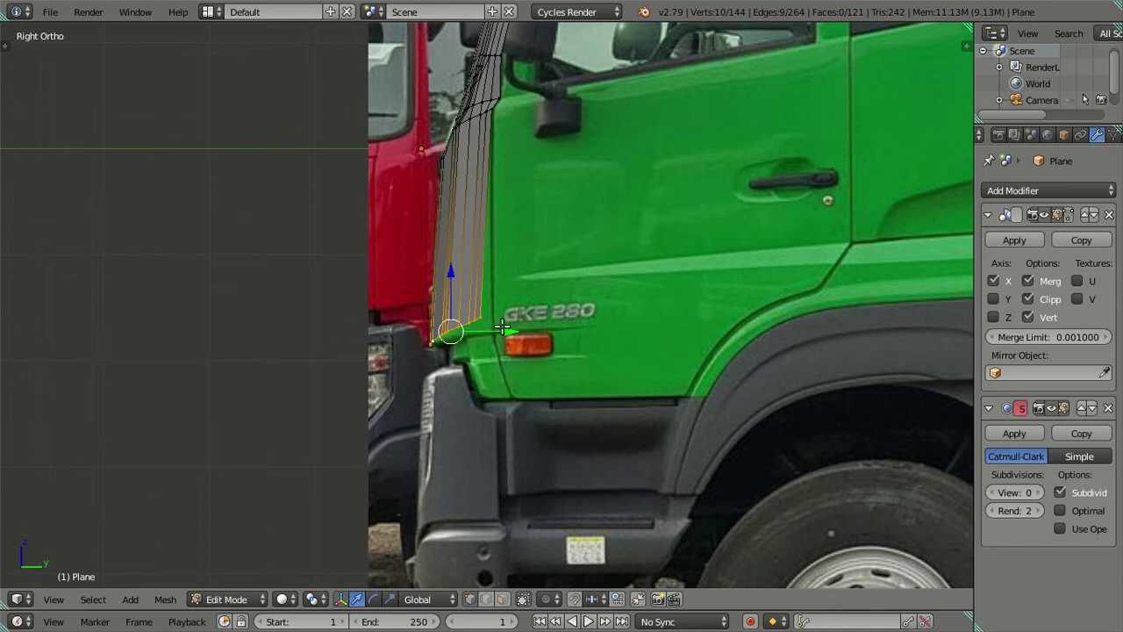
# Reposition the vertex at the bottom loop's end to follow the reference corner.
pyautogui.scroll(3, 476, 333)
pyautogui.scroll(2, 476, 337)
pyautogui.rightClick(473, 336)
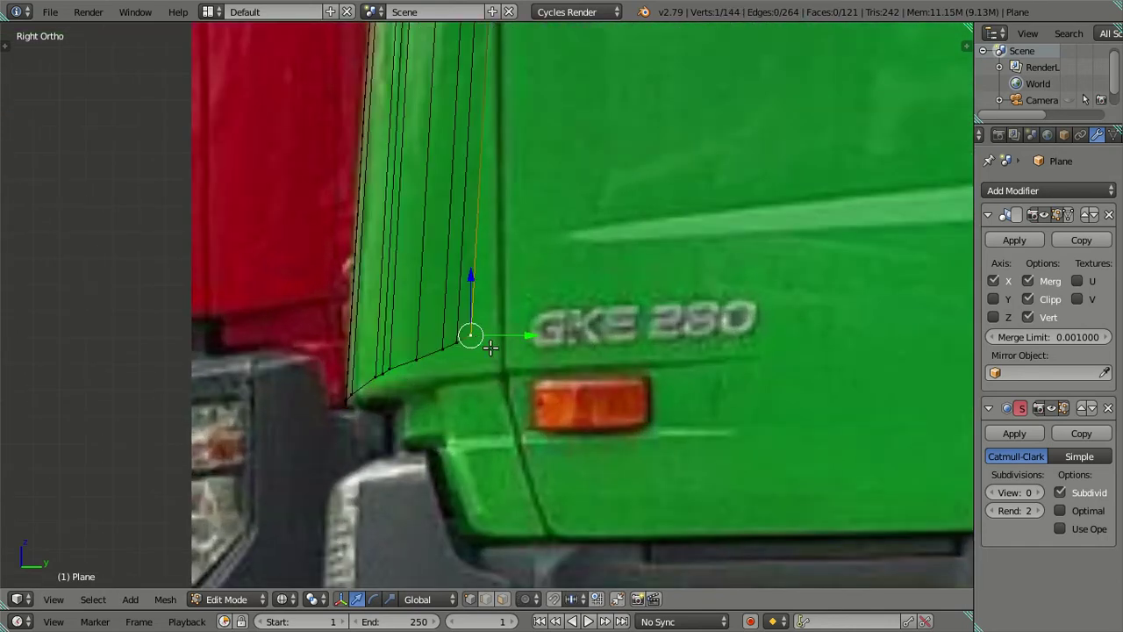
pyautogui.press('g')
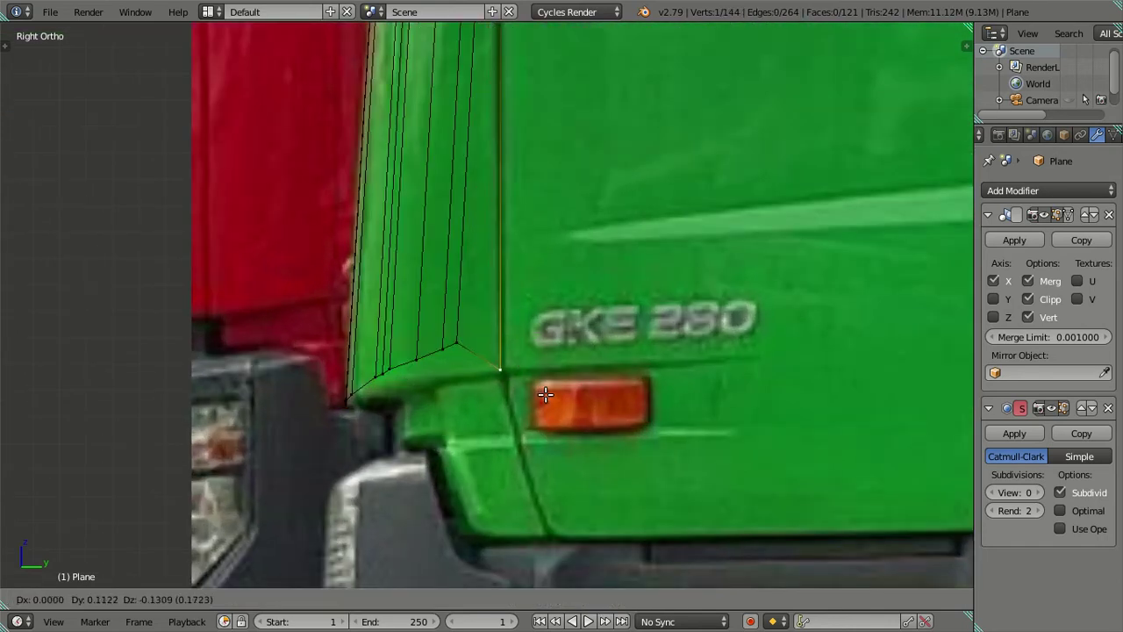
pyautogui.click(544, 395)
pyautogui.hotkey('ctrl', 'z')
pyautogui.press('g')
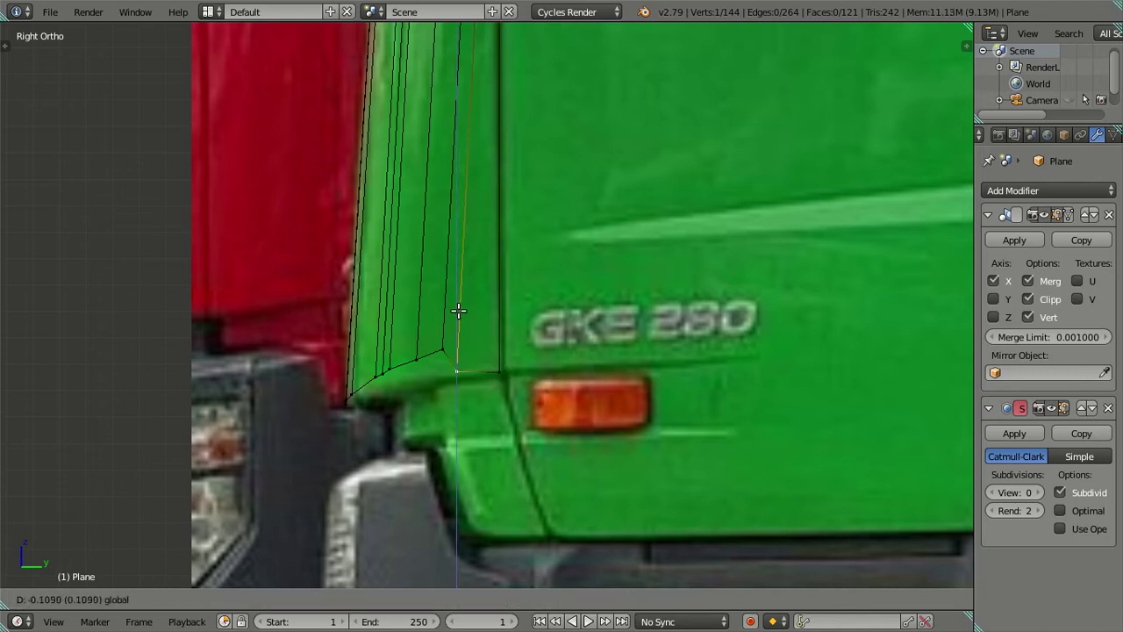
pyautogui.click(443, 292)
# Shift the lower corner vertex and the vertex above it along Y.
pyautogui.rightClick(464, 375)
pyautogui.press('g')
pyautogui.press('y')
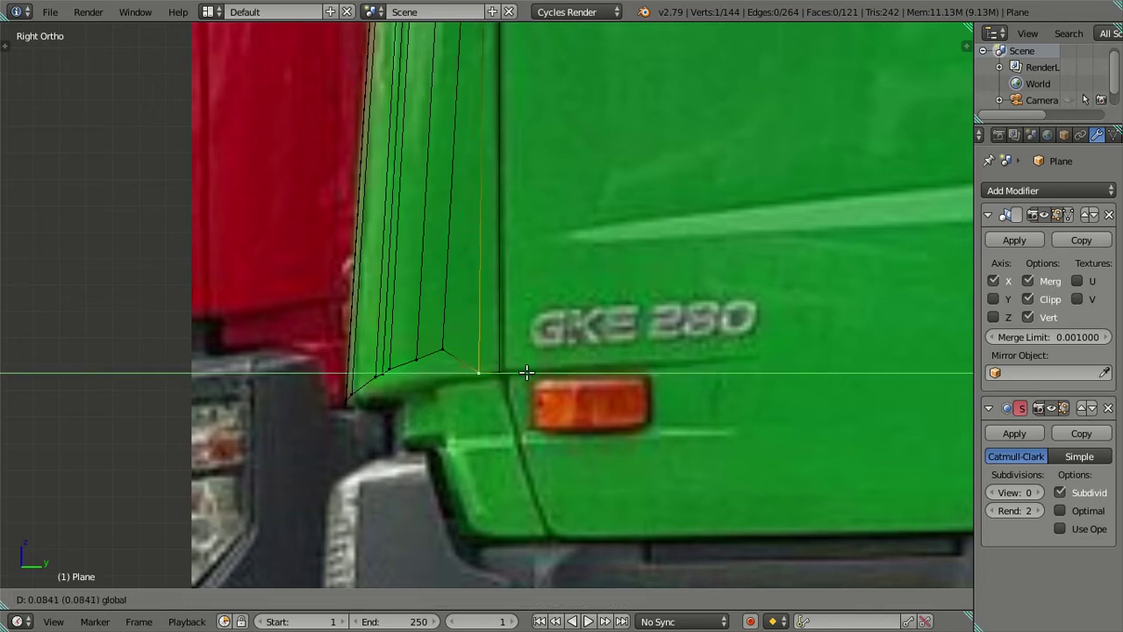
pyautogui.click(524, 372)
pyautogui.rightClick(474, 357)
pyautogui.press('g')
pyautogui.press('y')
pyautogui.click(481, 334)
# Lower the upper corner vertex along Z to fit the reference outline.
pyautogui.press('g')
pyautogui.press('z')
pyautogui.press('y')
pyautogui.click(421, 309)
pyautogui.press('g')
pyautogui.press('z')
pyautogui.click(418, 325)
# Lower the three front lower-corner vertices together along Z.
pyautogui.rightClick(378, 372)
pyautogui.keyDown('shift'); pyautogui.rightClick(379, 375); pyautogui.keyUp('shift')
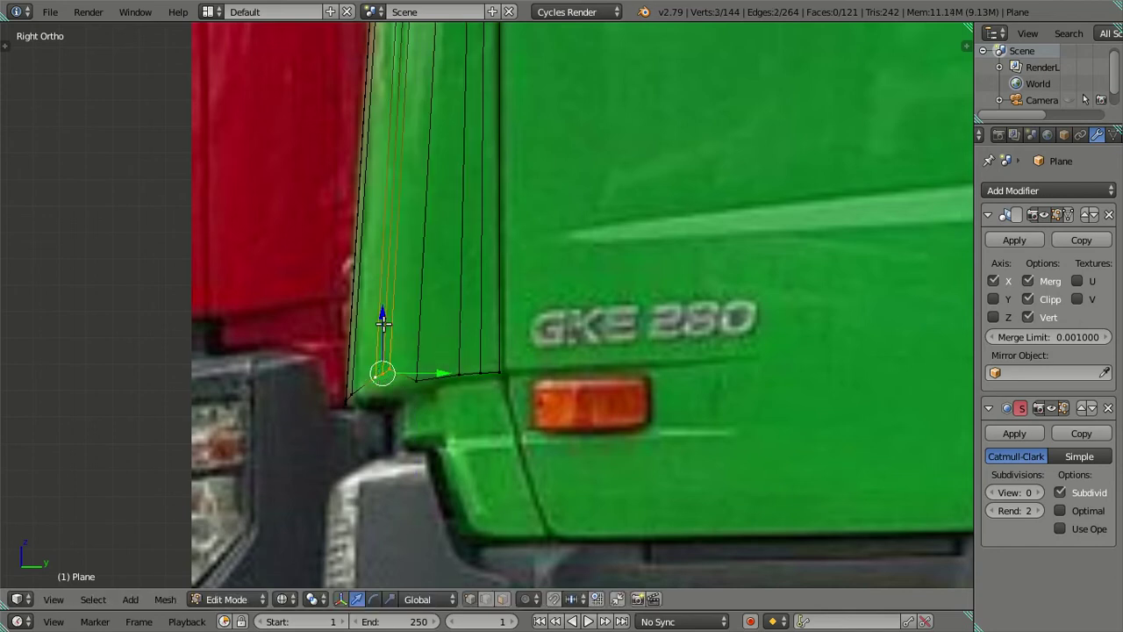
pyautogui.press('g')
pyautogui.press('z')
pyautogui.click(398, 352)
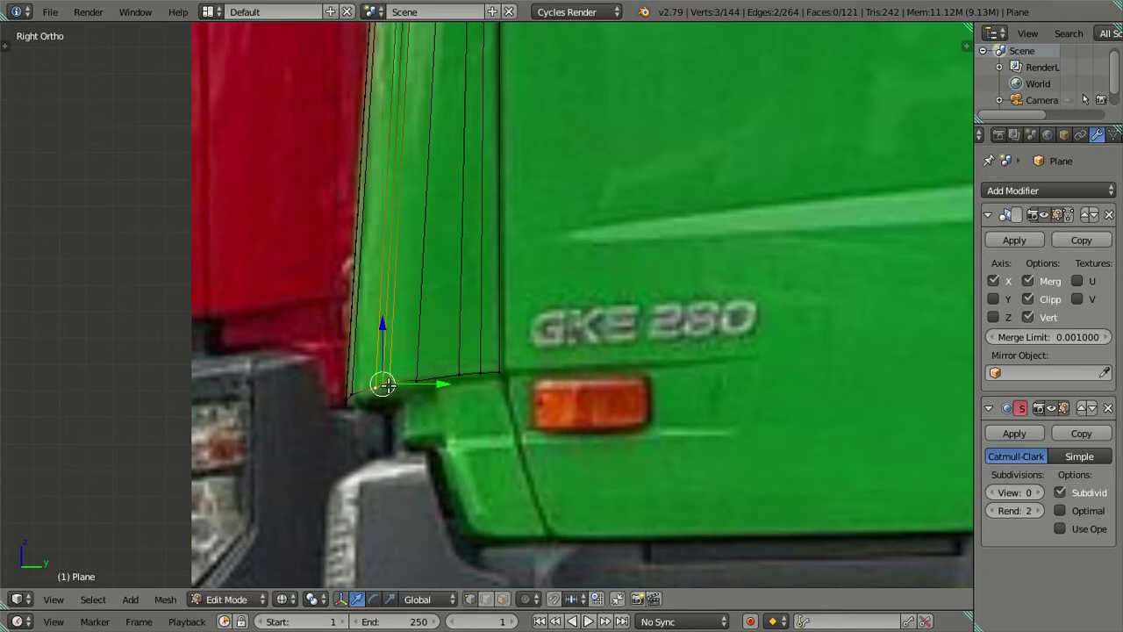
# Adjust the heights of two bottom-edge vertices along Z to match the reference.
pyautogui.scroll(3, 468, 394)
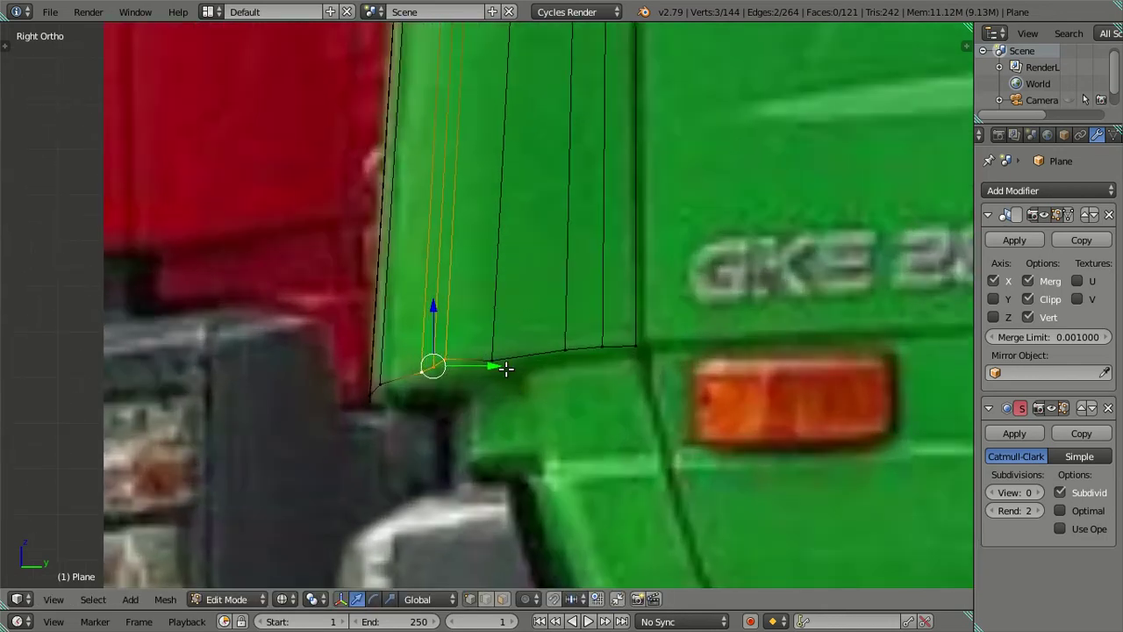
pyautogui.rightClick(507, 369)
pyautogui.press('g')
pyautogui.press('z')
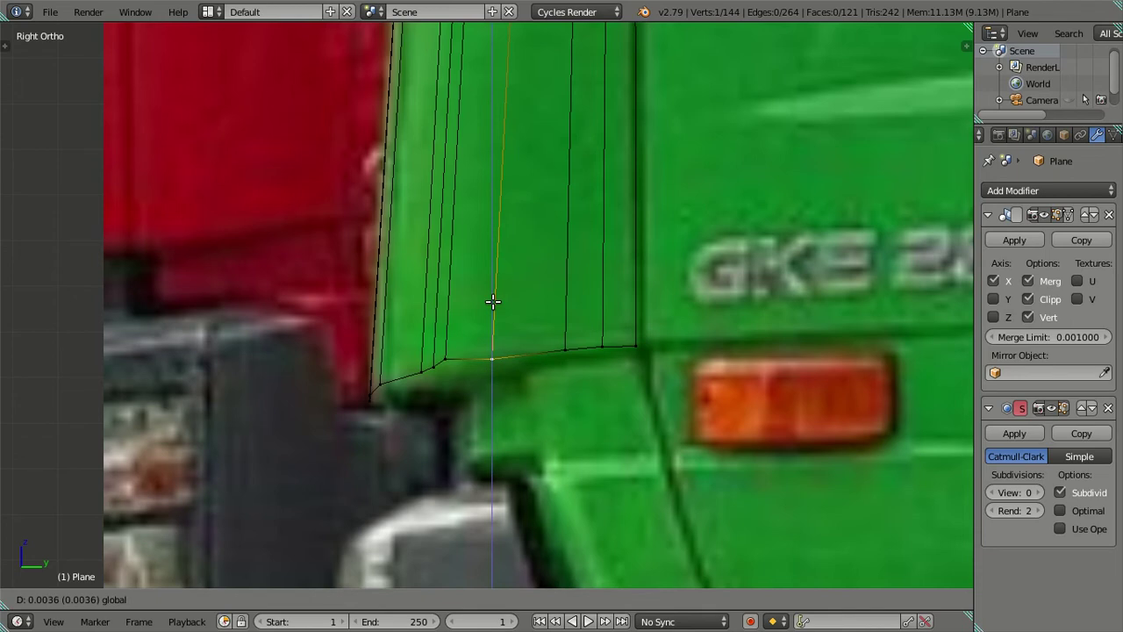
pyautogui.click(493, 301)
pyautogui.rightClick(422, 370)
pyautogui.rightClick(434, 366)
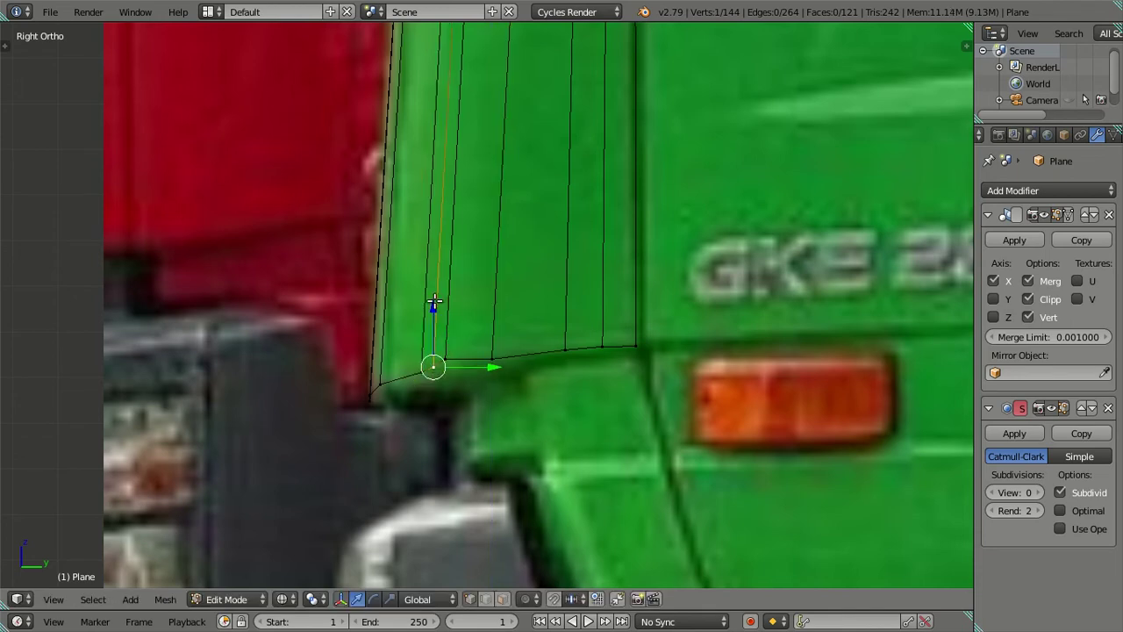
pyautogui.press('g')
pyautogui.press('z')
pyautogui.click(438, 302)
# Lower the neighbouring bottom-edge vertex along Z, then deselect and inspect the corner.
pyautogui.rightClick(453, 345)
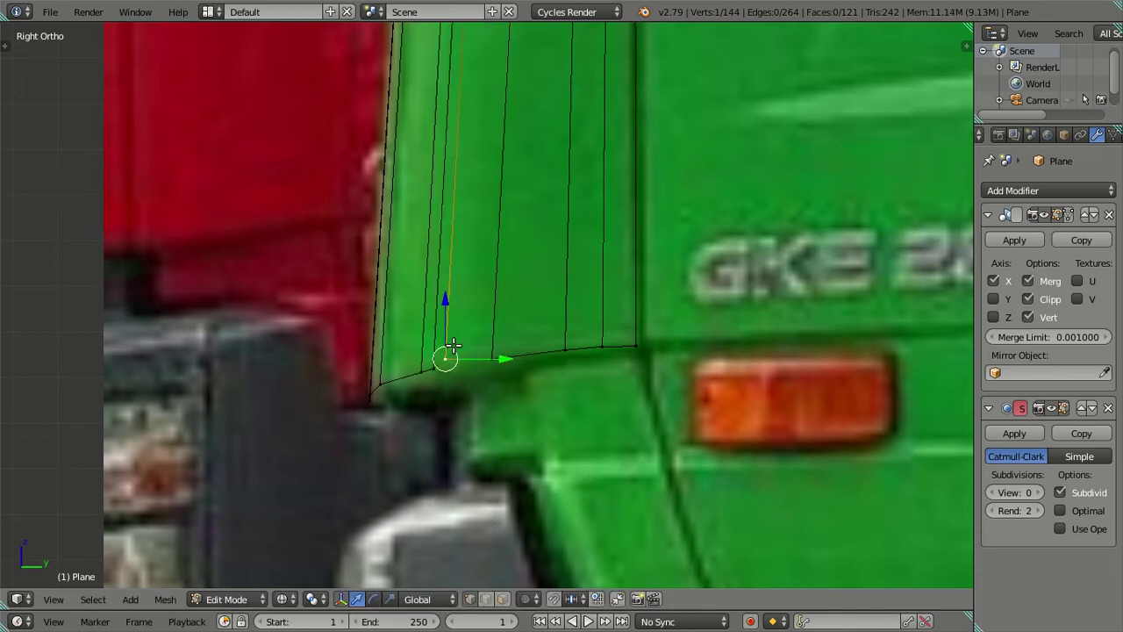
pyautogui.press('g')
pyautogui.press('z')
pyautogui.click(450, 299)
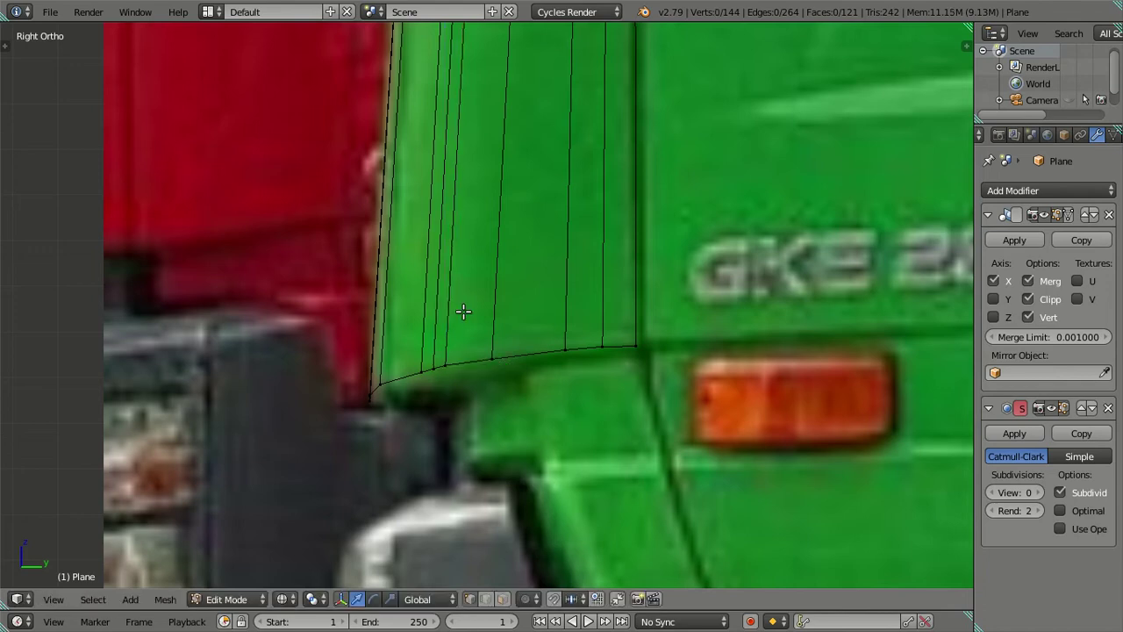
pyautogui.scroll(-2, 459, 314)
pyautogui.press('a')
pyautogui.moveTo(496, 345)
pyautogui.mouseDown(button='middle')
pyautogui.moveTo(589, 369)
pyautogui.moveTo(712, 369)
pyautogui.moveTo(704, 283)
pyautogui.moveTo(637, 260)
pyautogui.moveTo(602, 349)
pyautogui.moveTo(455, 409)
pyautogui.moveTo(551, 376)
pyautogui.moveTo(589, 295)
pyautogui.moveTo(666, 320)
pyautogui.moveTo(582, 376)
pyautogui.moveTo(476, 351)
pyautogui.moveTo(456, 368)
pyautogui.mouseUp(button='middle')
# Frame the cab's lower-right corner in front wireframe view over the orange cab reference.
pyautogui.press('Tab')
pyautogui.press('Tab')
pyautogui.press('Tab')
pyautogui.press('KP_1')
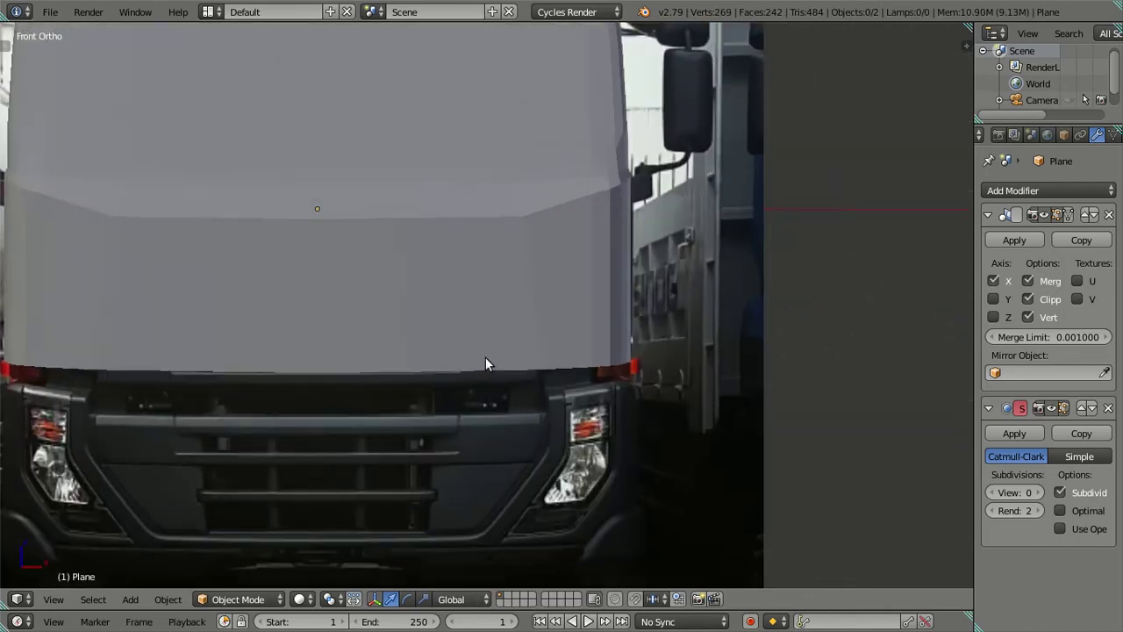
pyautogui.scroll(2, 485, 357)
pyautogui.press('z')
pyautogui.keyDown('shift'); pyautogui.scroll(2, 534, 360); pyautogui.keyUp('shift')
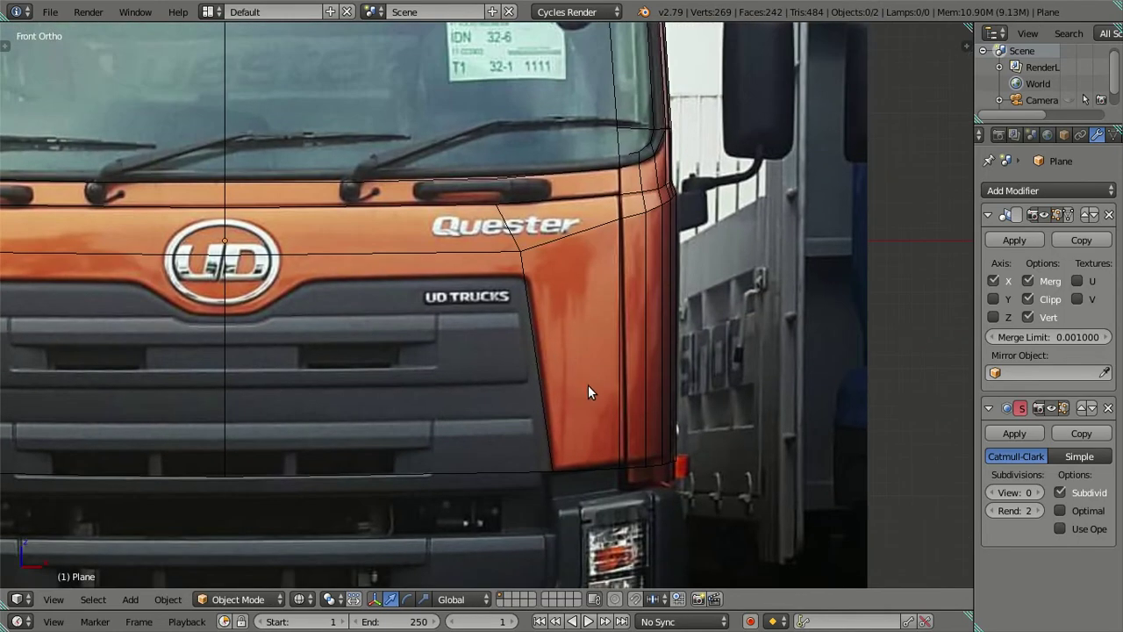
pyautogui.keyDown('shift'); pyautogui.moveTo(587, 384); pyautogui.dragTo(529, 284, button='middle'); pyautogui.keyUp('shift')
pyautogui.scroll(2, 570, 377)
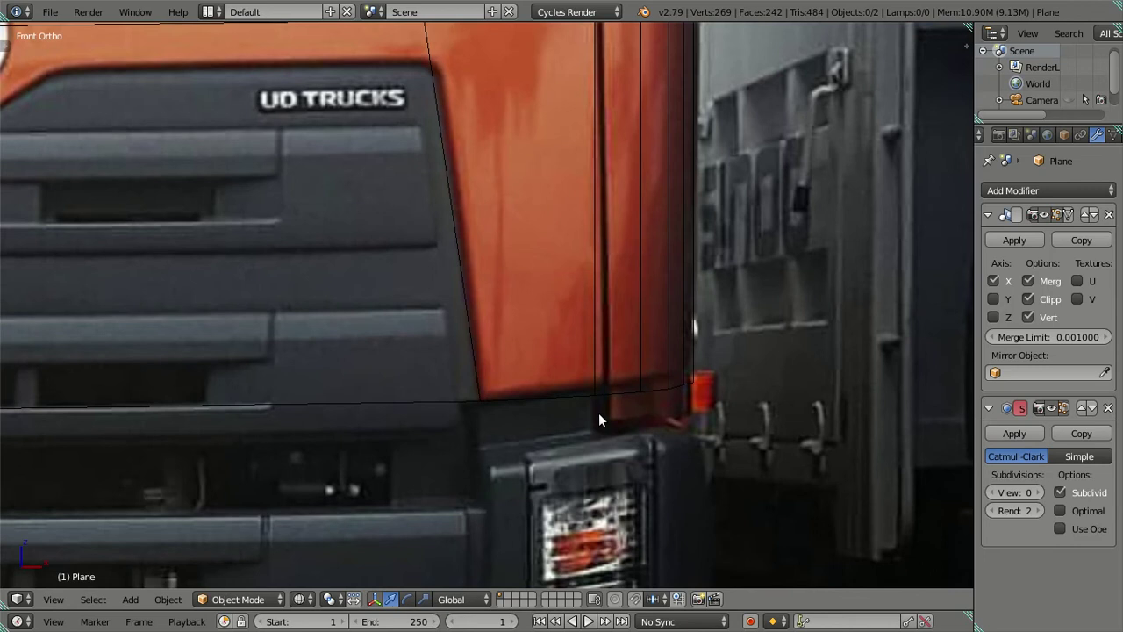
pyautogui.scroll(2, 598, 412)
pyautogui.press('Tab')
# Move the corner edge's bottom vertex outward along X to the orange panel.
pyautogui.rightClick(635, 438)
pyautogui.press('g')
pyautogui.press('x')
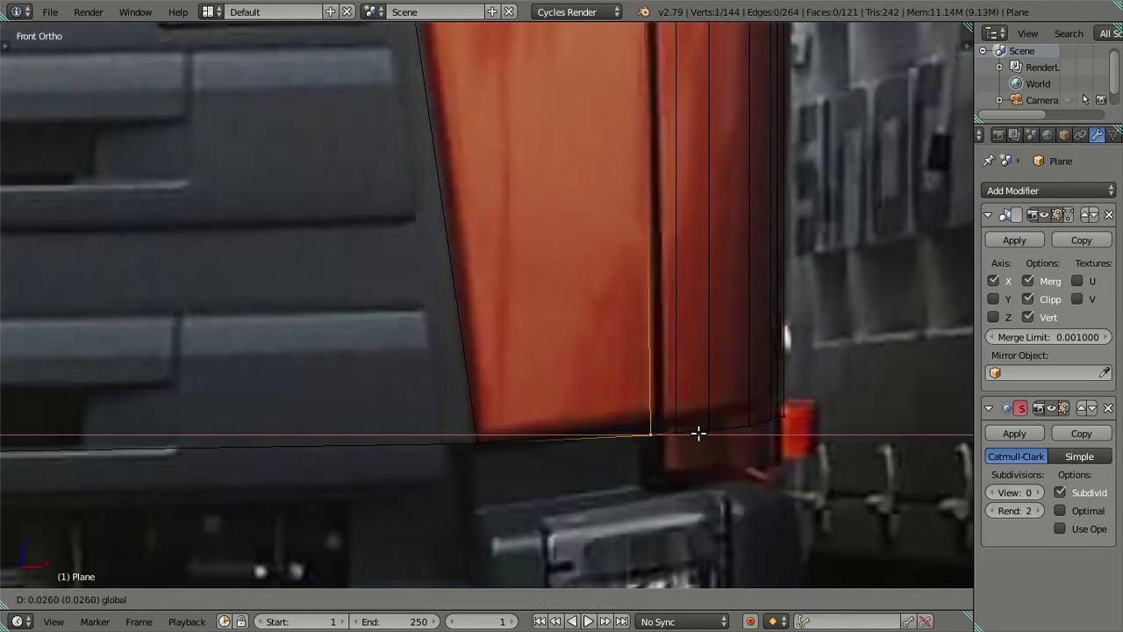
pyautogui.click(699, 431)
pyautogui.scroll(-5, 699, 431)
pyautogui.keyDown('shift'); pyautogui.moveTo(649, 401); pyautogui.dragTo(649, 496, button='middle'); pyautogui.keyUp('shift')
# Push the whole vertical side-corner edge outward along X to match the reference.
pyautogui.keyDown('shift'); pyautogui.rightClick(556, 193); pyautogui.keyUp('shift')
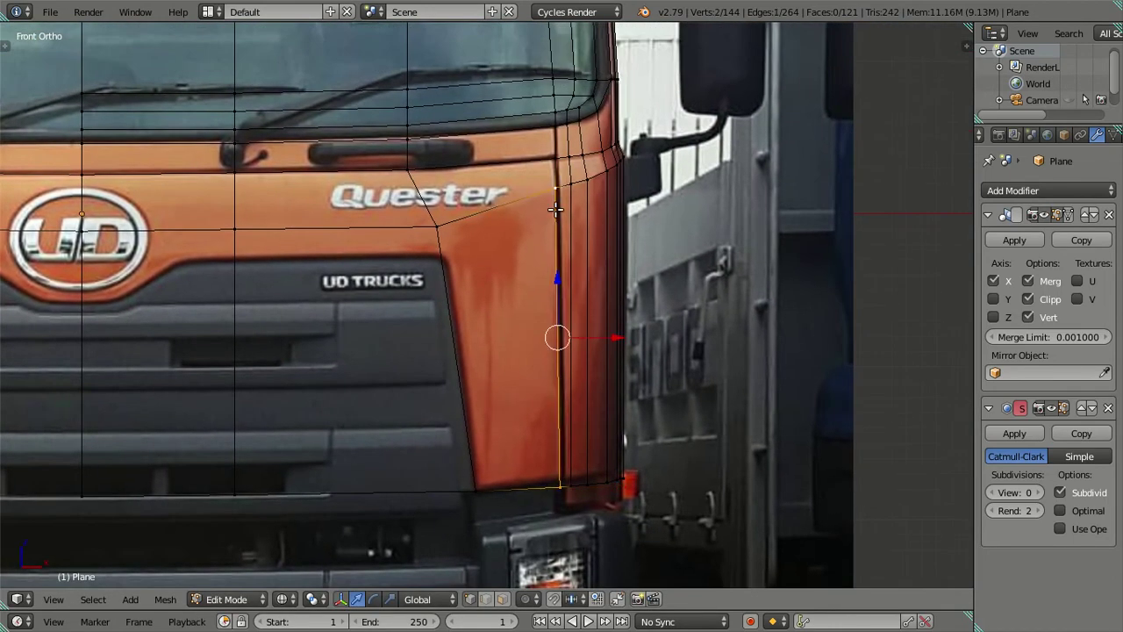
pyautogui.scroll(2, 616, 362)
pyautogui.press('g')
pyautogui.press('x')
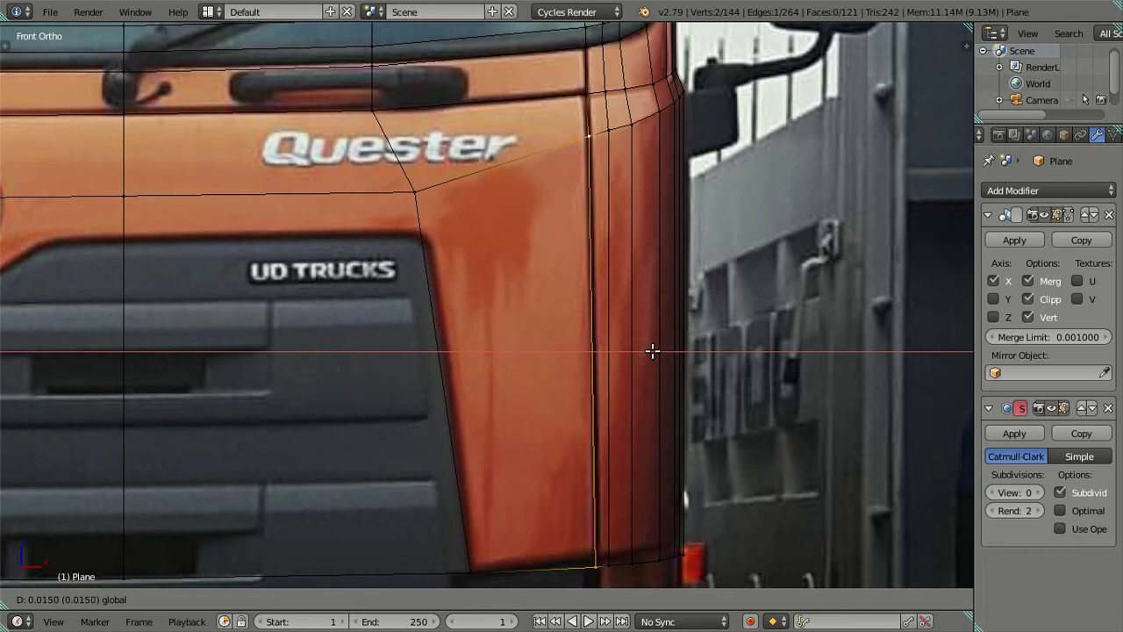
pyautogui.click(652, 351)
# Return to solid shading in Object Mode and orbit to check the corner.
pyautogui.moveTo(634, 418)
pyautogui.keyDown('shift'); pyautogui.mouseDown(button='middle')
pyautogui.moveTo(624, 314)
pyautogui.moveTo(584, 406)
pyautogui.mouseUp(button='middle'); pyautogui.keyUp('shift')
pyautogui.press('a')
pyautogui.press('z')
pyautogui.scroll(-1, 637, 330)
pyautogui.press('Tab')
pyautogui.moveTo(549, 447)
pyautogui.mouseDown(button='middle')
pyautogui.moveTo(509, 485)
pyautogui.moveTo(482, 475)
pyautogui.moveTo(516, 343)
pyautogui.moveTo(461, 433)
pyautogui.mouseUp(button='middle')
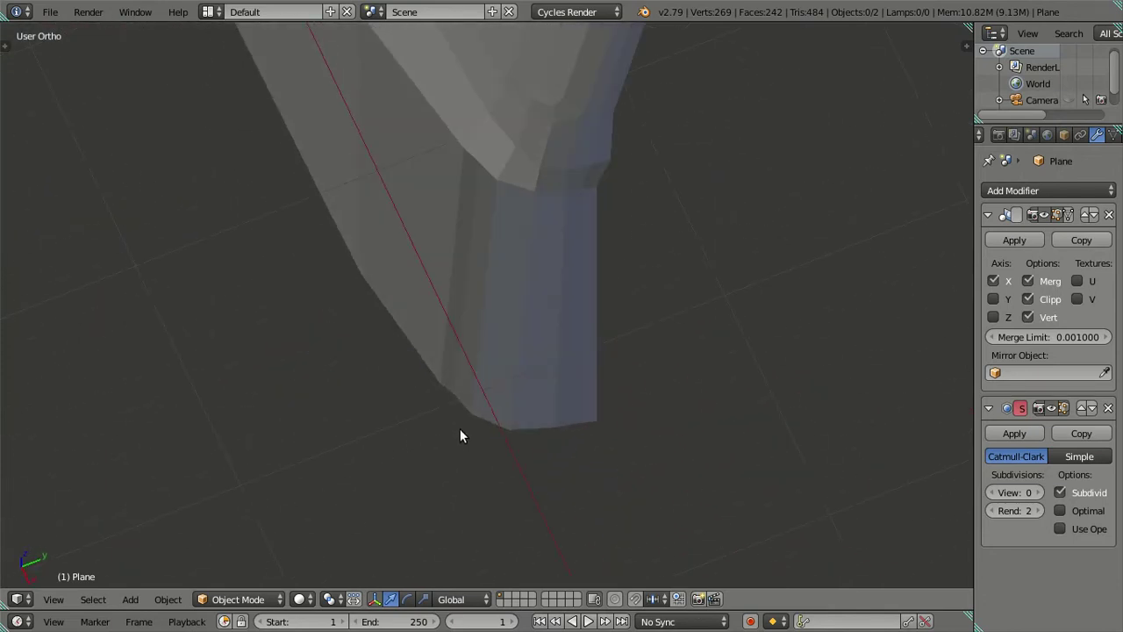
# Inspect the cab's underside corner, trying and cancelling a Y move of an edge there.
pyautogui.press('Tab')
pyautogui.moveTo(472, 342)
pyautogui.mouseDown(button='middle')
pyautogui.moveTo(453, 345)
pyautogui.moveTo(441, 383)
pyautogui.mouseUp(button='middle')
pyautogui.scroll(1, 453, 371)
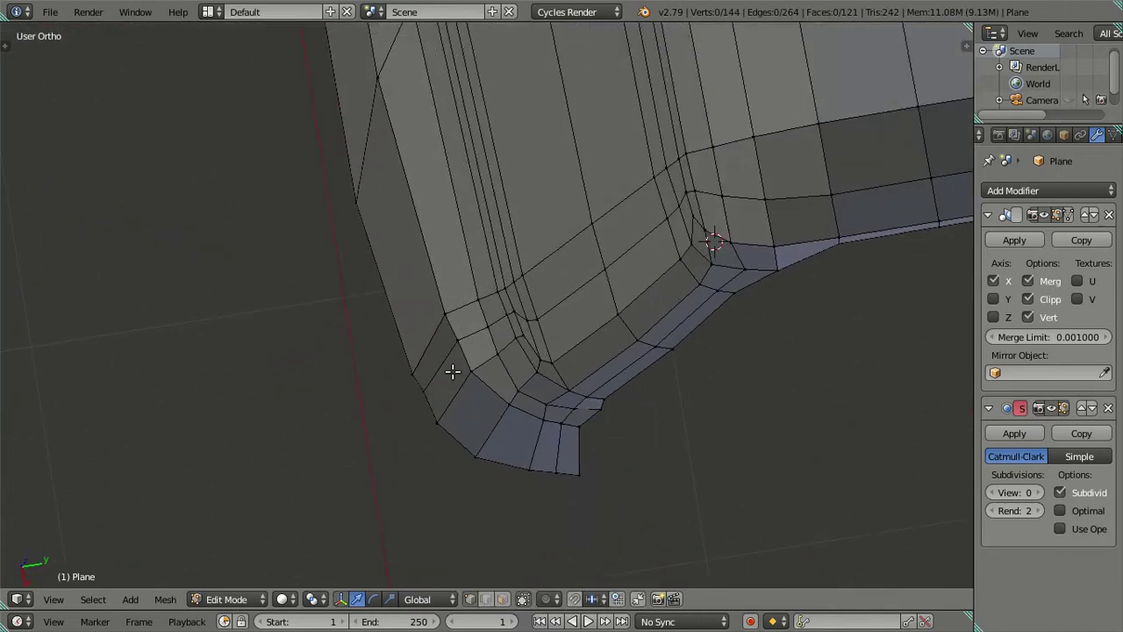
pyautogui.scroll(1, 445, 403)
pyautogui.rightClick(396, 428)
pyautogui.keyDown('shift'); pyautogui.rightClick(435, 368); pyautogui.keyUp('shift')
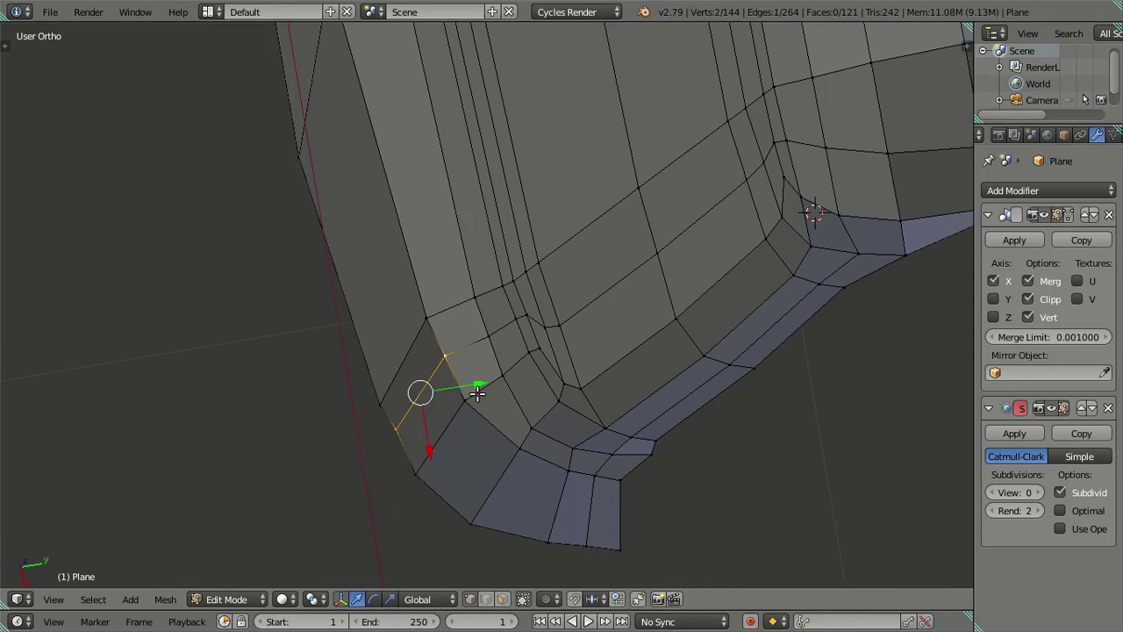
pyautogui.scroll(1, 465, 412)
pyautogui.press('g')
pyautogui.press('y')
pyautogui.press('Escape')
pyautogui.rightClick(380, 471)
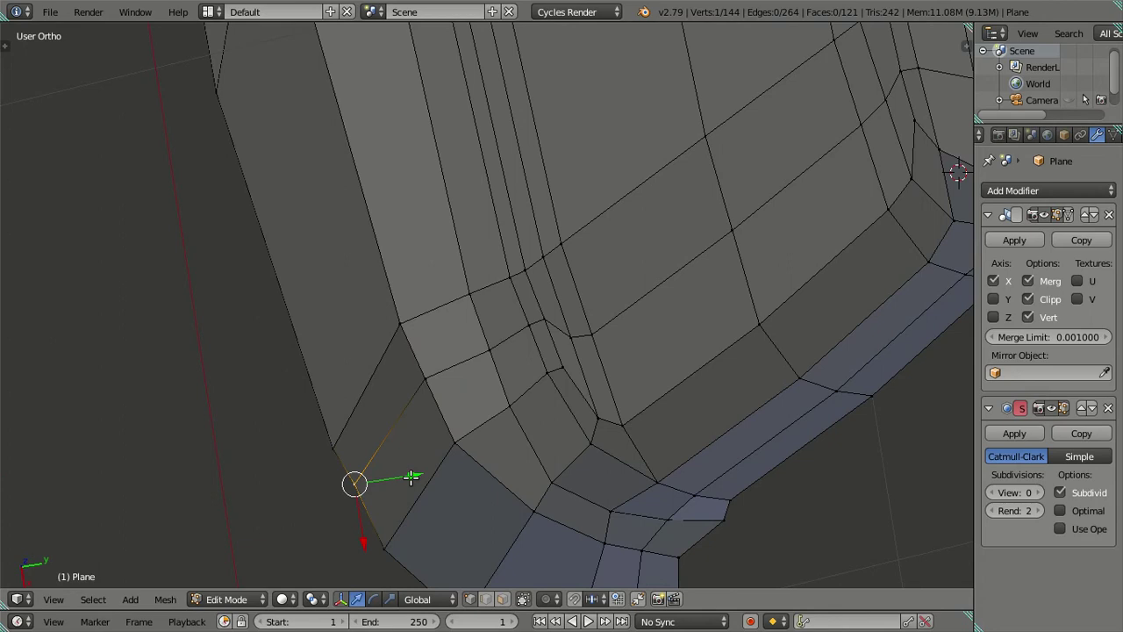
pyautogui.moveTo(410, 476); pyautogui.dragTo(546, 360, button='middle')
# Switch to front wireframe view over the reference and zoom to the lower corner.
pyautogui.press('Tab')
pyautogui.press('Tab')
pyautogui.moveTo(566, 321); pyautogui.dragTo(563, 305, button='middle')
pyautogui.press('a')
pyautogui.press('KP_1')
pyautogui.press('z')
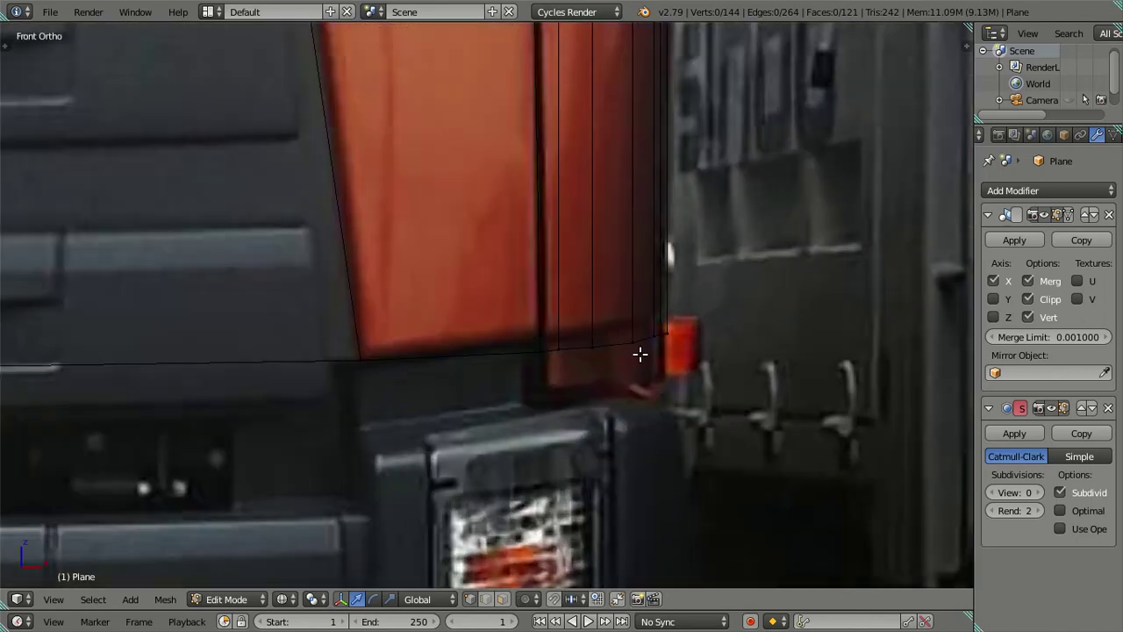
pyautogui.scroll(1, 640, 353)
pyautogui.scroll(2, 584, 401)
# Raise the lower corner vertex and the one beside the red light along Z.
pyautogui.rightClick(645, 420)
pyautogui.keyDown('shift'); pyautogui.moveTo(728, 434); pyautogui.dragTo(663, 299, button='middle'); pyautogui.keyUp('shift')
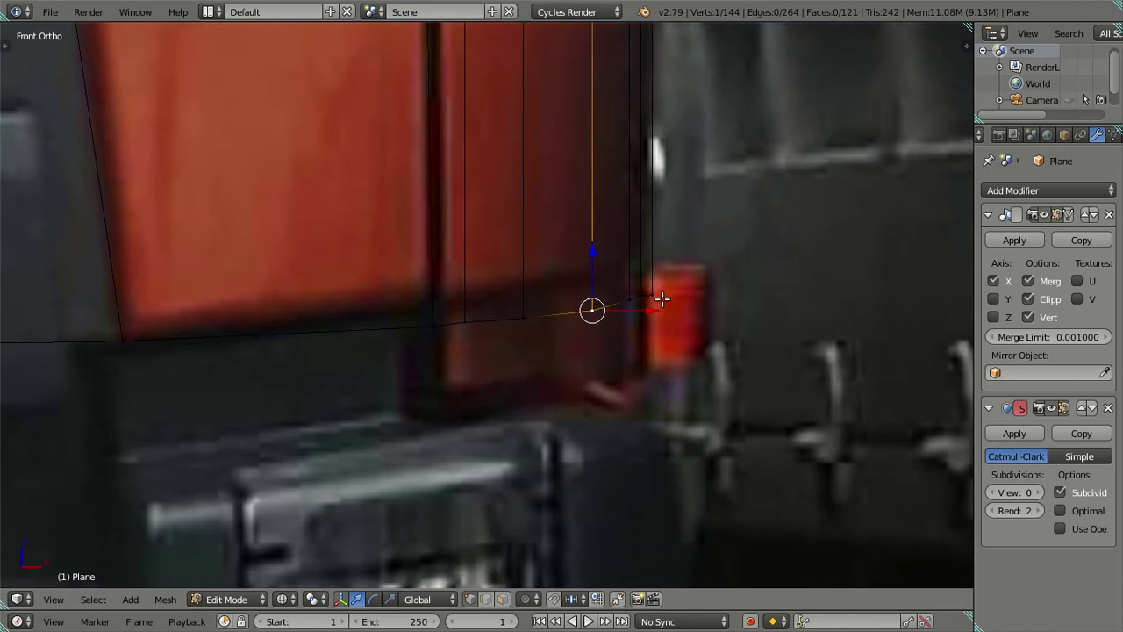
pyautogui.scroll(3, 613, 276)
pyautogui.press('g')
pyautogui.press('z')
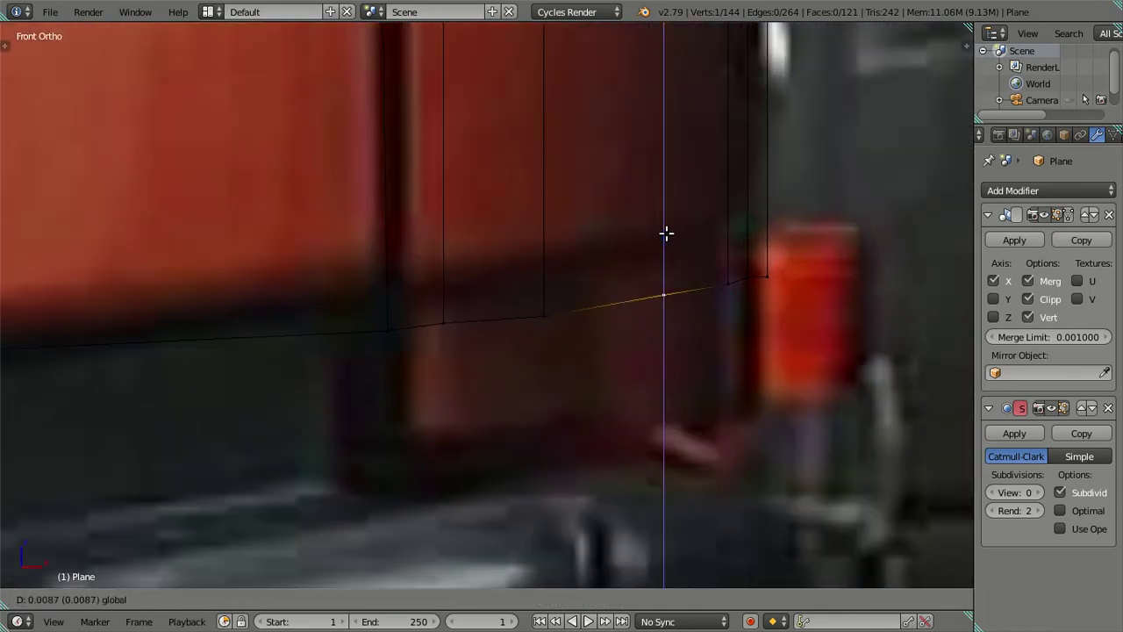
pyautogui.click(670, 231)
pyautogui.rightClick(766, 271)
pyautogui.press('g')
pyautogui.press('z')
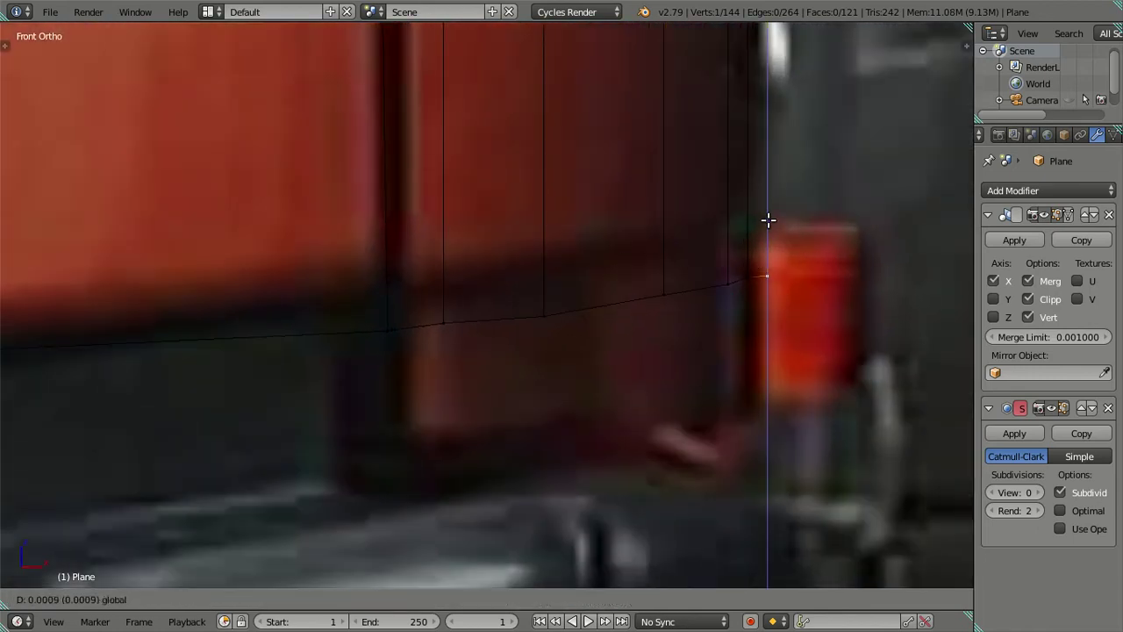
pyautogui.click(772, 245)
pyautogui.press('a')
pyautogui.moveTo(777, 269)
pyautogui.mouseDown(button='middle')
pyautogui.moveTo(741, 316)
pyautogui.moveTo(579, 310)
pyautogui.moveTo(646, 311)
pyautogui.moveTo(494, 287)
pyautogui.moveTo(530, 326)
pyautogui.moveTo(406, 290)
pyautogui.moveTo(402, 262)
pyautogui.moveTo(521, 295)
pyautogui.mouseUp(button='middle')
pyautogui.press('Tab')
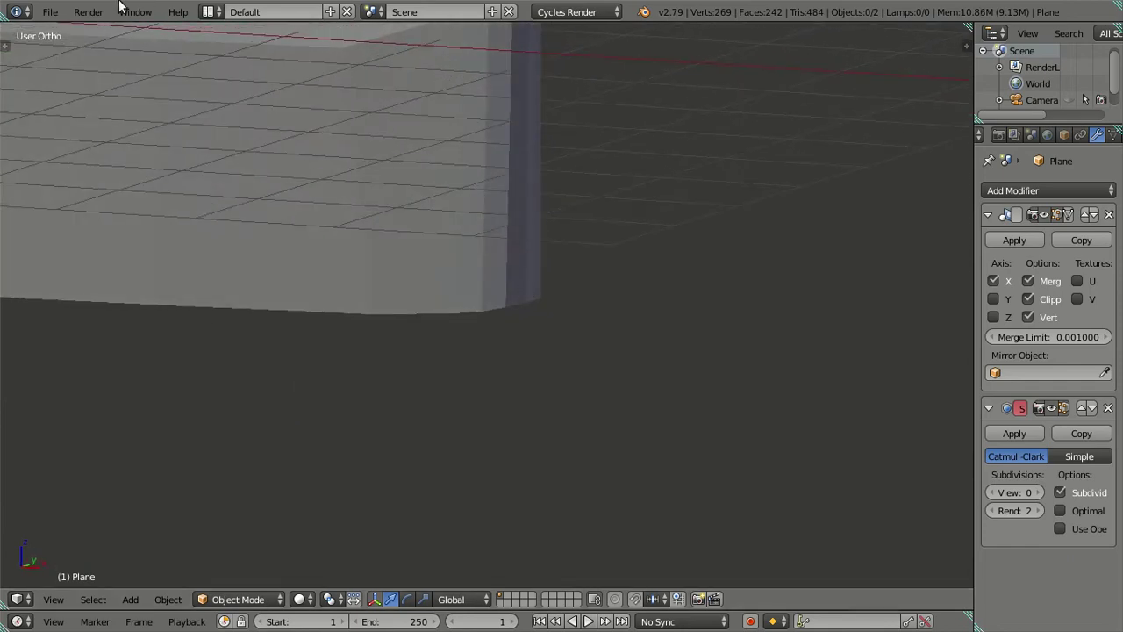
# Exit Blender fullscreen and open the front-view green truck photo, zooming in.
pyautogui.click(133, 12)
pyautogui.click(190, 49)
pyautogui.click(27, 9)
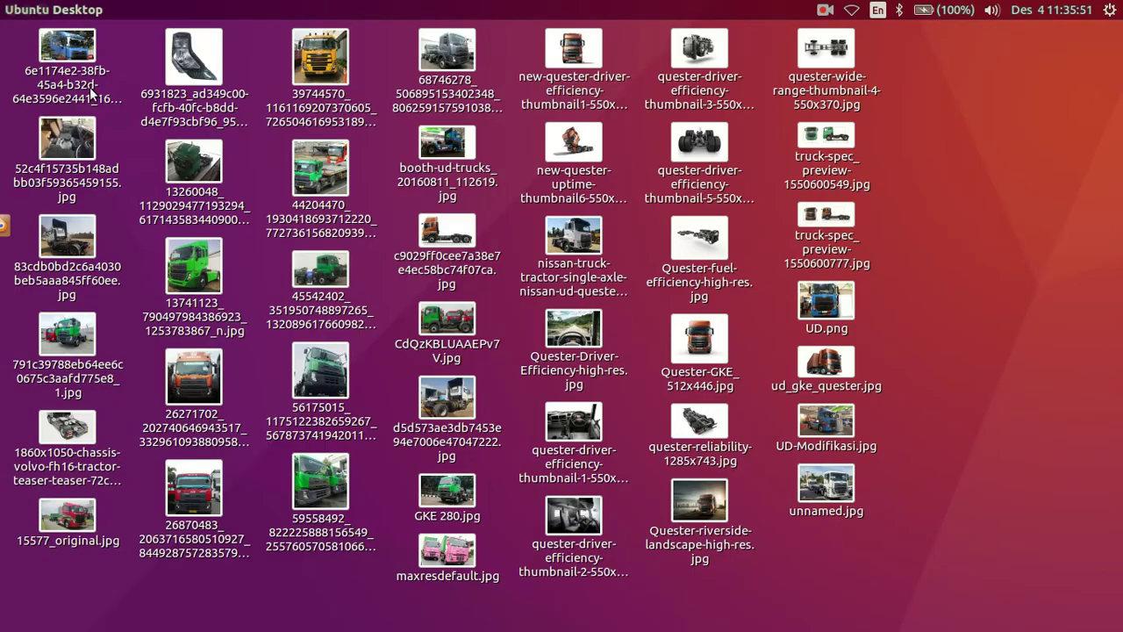
pyautogui.click(309, 471)
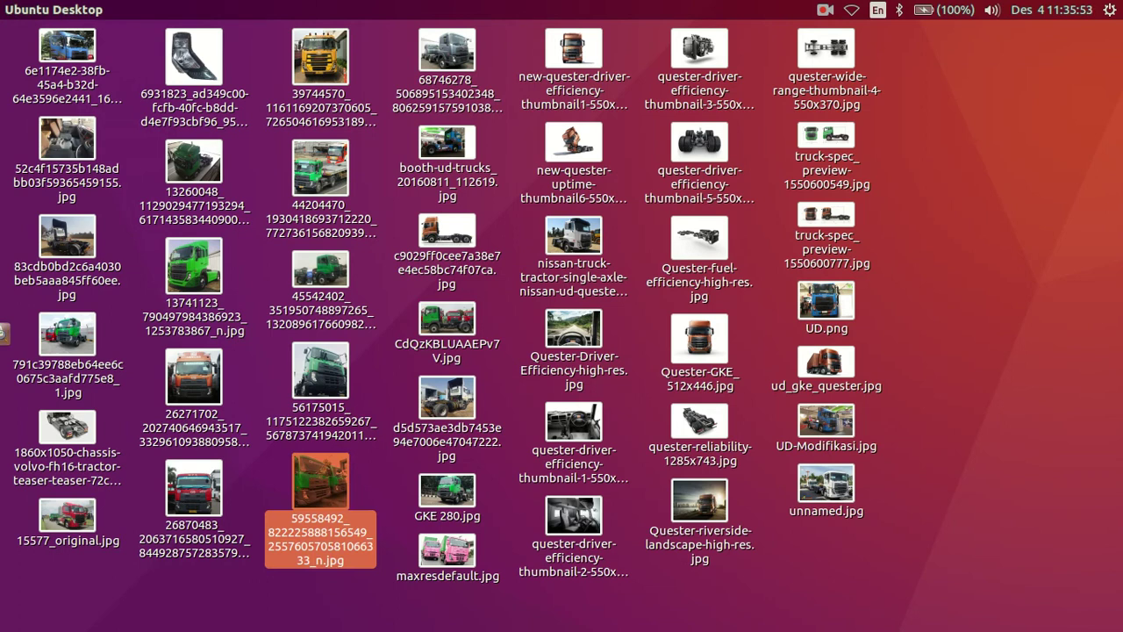
pyautogui.doubleClick(330, 454)
pyautogui.scroll(1, 416, 508)
pyautogui.scroll(1, 733, 495)
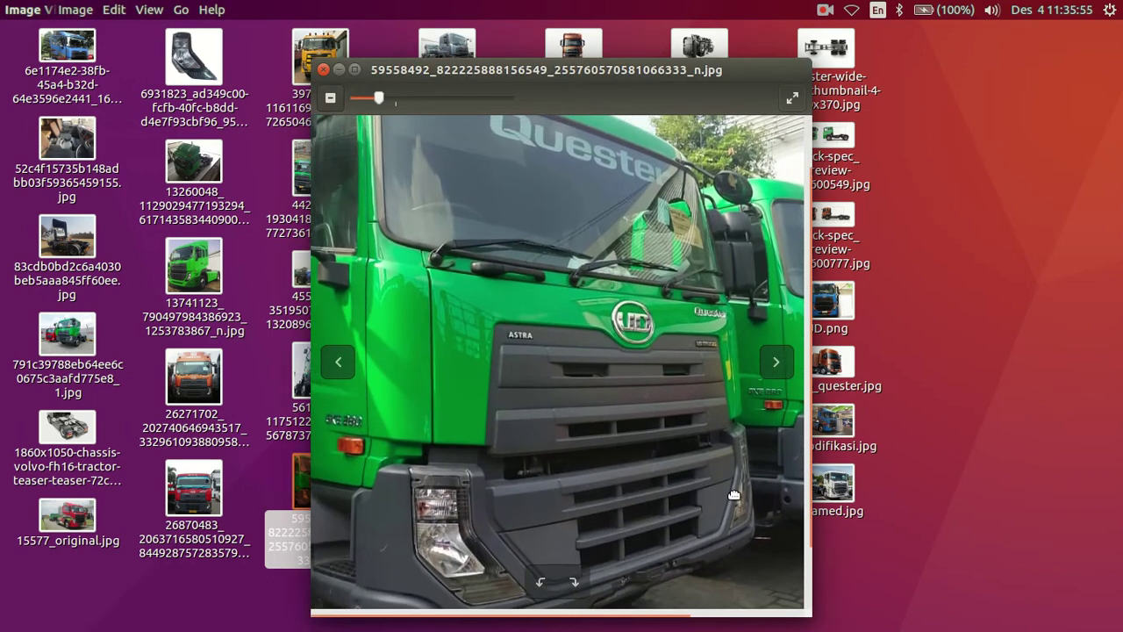
pyautogui.scroll(1, 459, 443)
# Open and zoom into the side-view truck photo, return to the front view, then close the viewer.
pyautogui.click(193, 278)
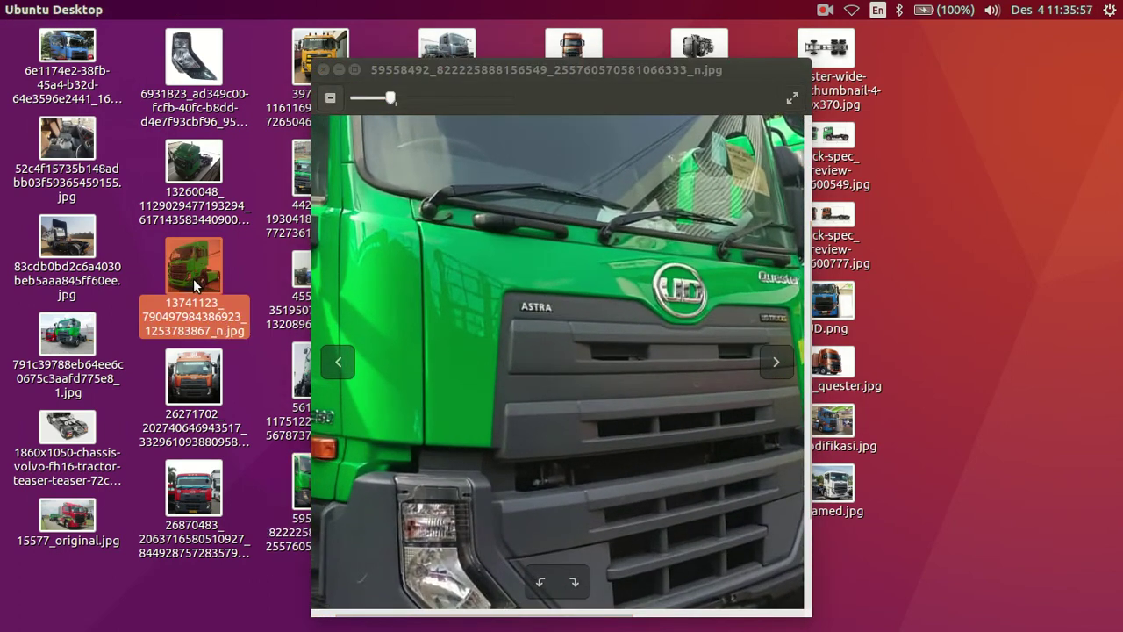
pyautogui.doubleClick(193, 278)
pyautogui.scroll(1, 530, 436)
pyautogui.scroll(1, 531, 436)
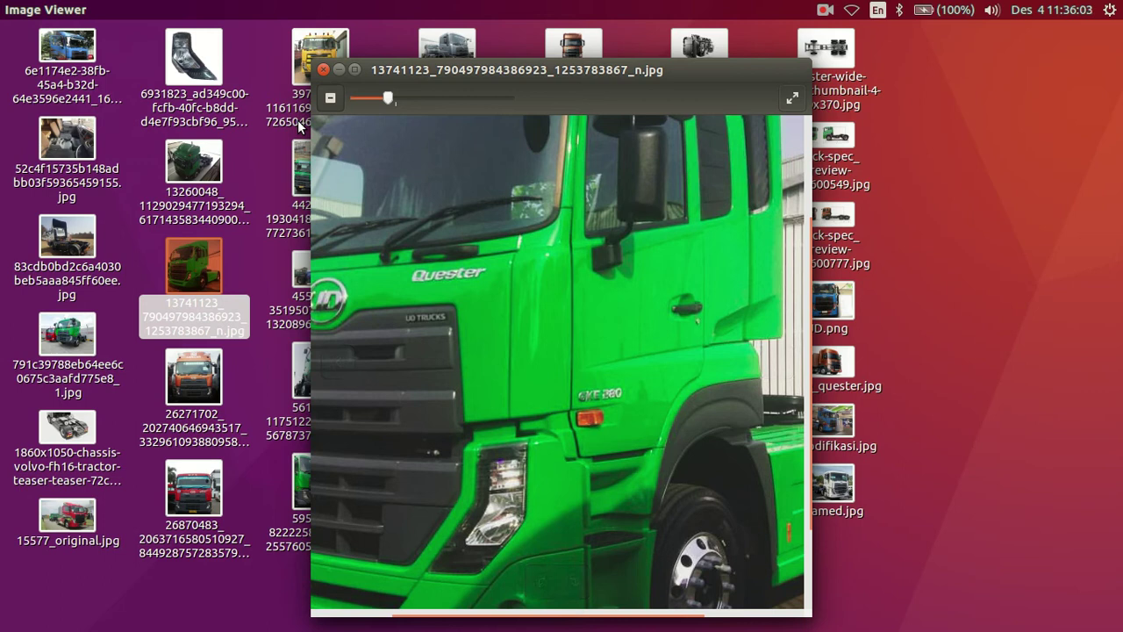
pyautogui.press('Right')
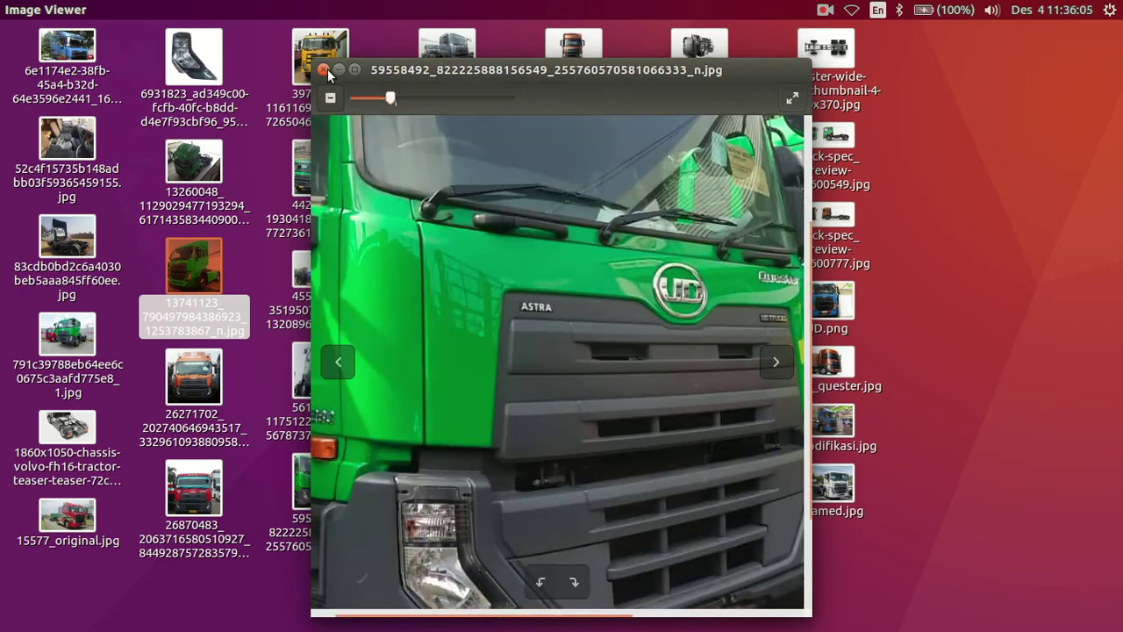
pyautogui.click(324, 69)
pyautogui.click(252, 100)
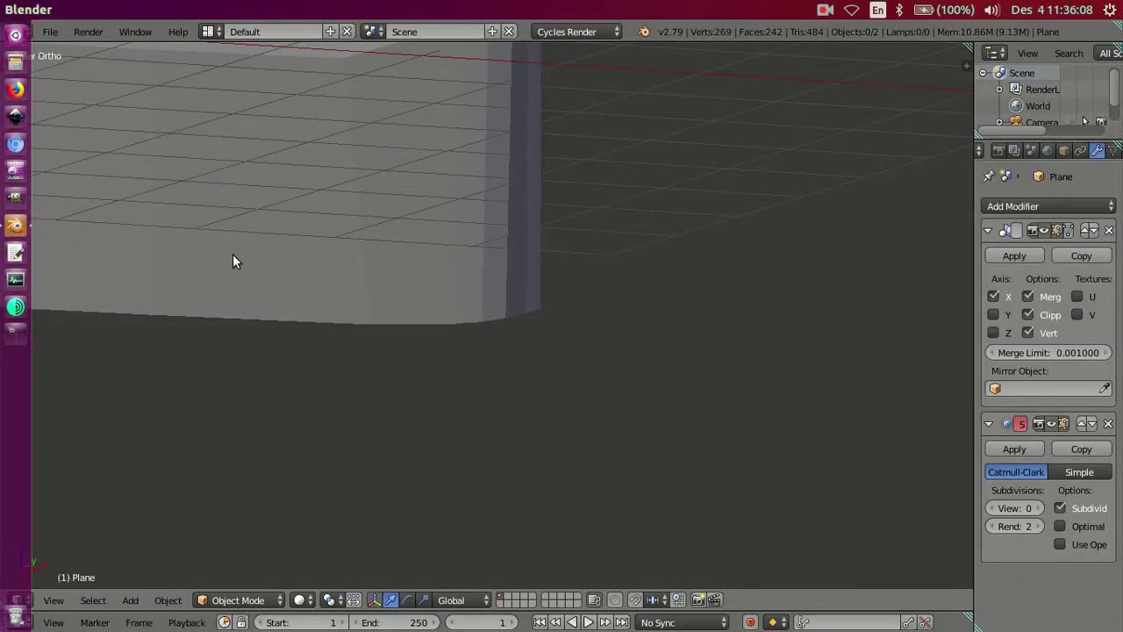
# Orbit the cab, switch to the Right Ortho reference view and enter Edit Mode.
pyautogui.scroll(-1, 459, 401)
pyautogui.scroll(-2, 504, 298)
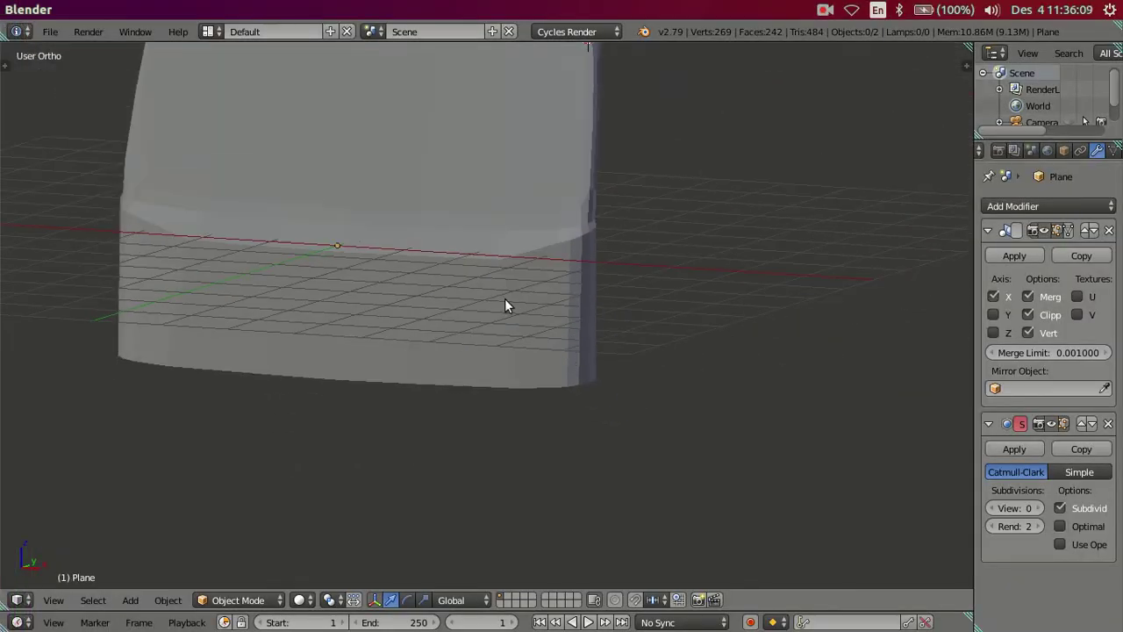
pyautogui.scroll(-1, 603, 447)
pyautogui.moveTo(603, 447)
pyautogui.mouseDown(button='middle')
pyautogui.moveTo(562, 400)
pyautogui.moveTo(526, 436)
pyautogui.moveTo(474, 358)
pyautogui.mouseUp(button='middle')
pyautogui.press('KP_3')
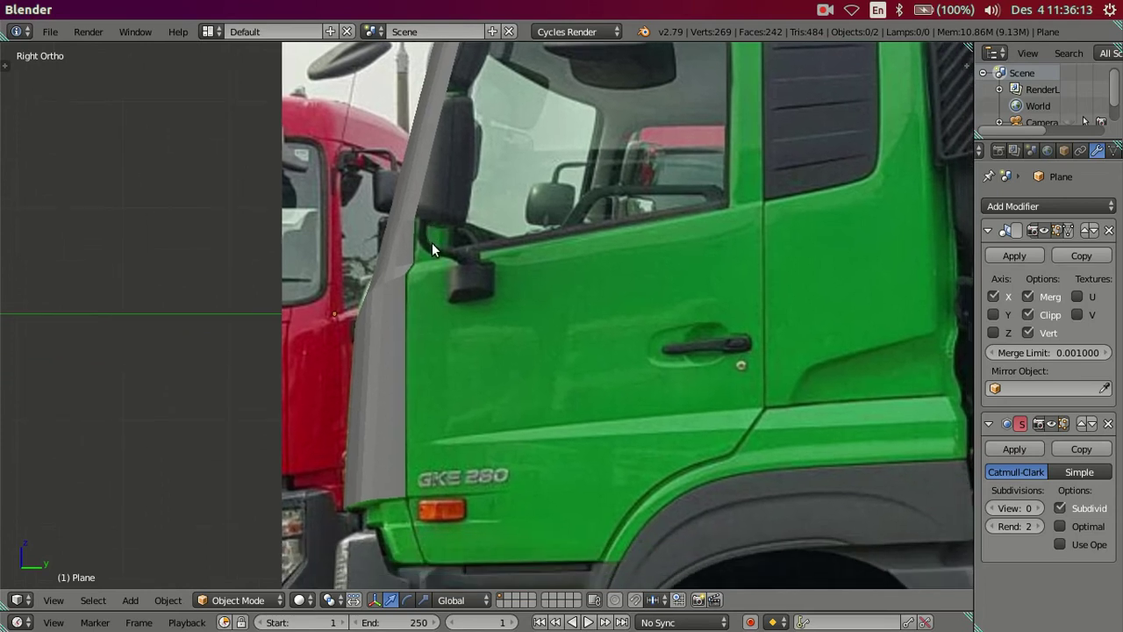
pyautogui.press('Tab')
# Zoom in on the cab, pick a roof vertex and switch to wireframe display.
pyautogui.keyDown('shift'); pyautogui.scroll(2, 428, 304); pyautogui.keyUp('shift')
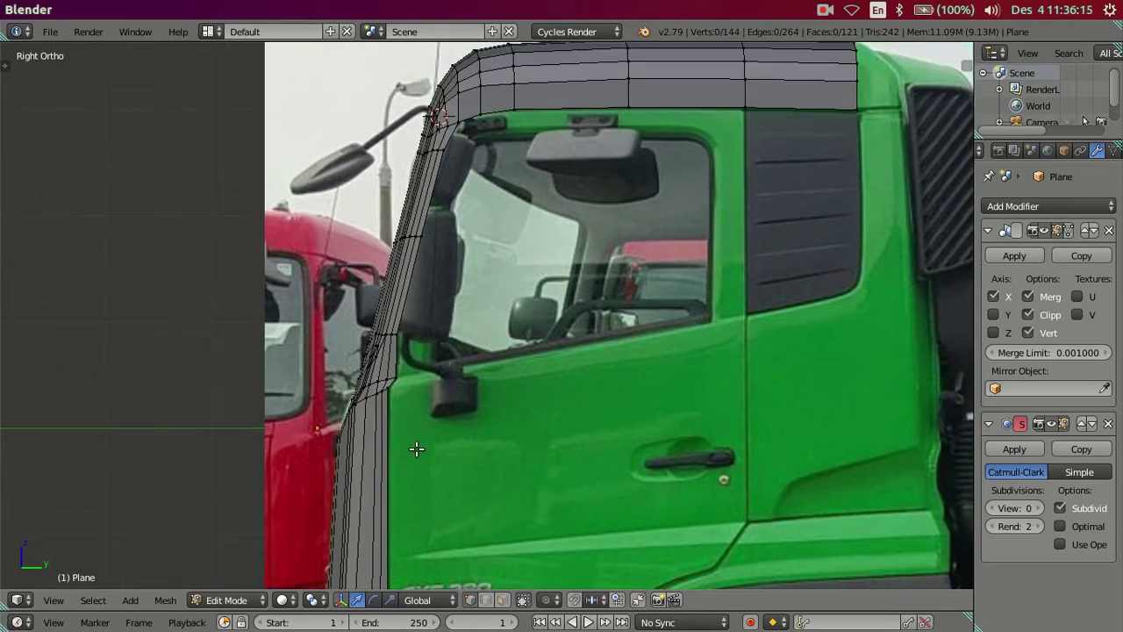
pyautogui.keyDown('shift'); pyautogui.scroll(1, 468, 314); pyautogui.keyUp('shift')
pyautogui.keyDown('shift'); pyautogui.scroll(1, 500, 277); pyautogui.keyUp('shift')
pyautogui.scroll(1, 614, 216)
pyautogui.scroll(1, 602, 216)
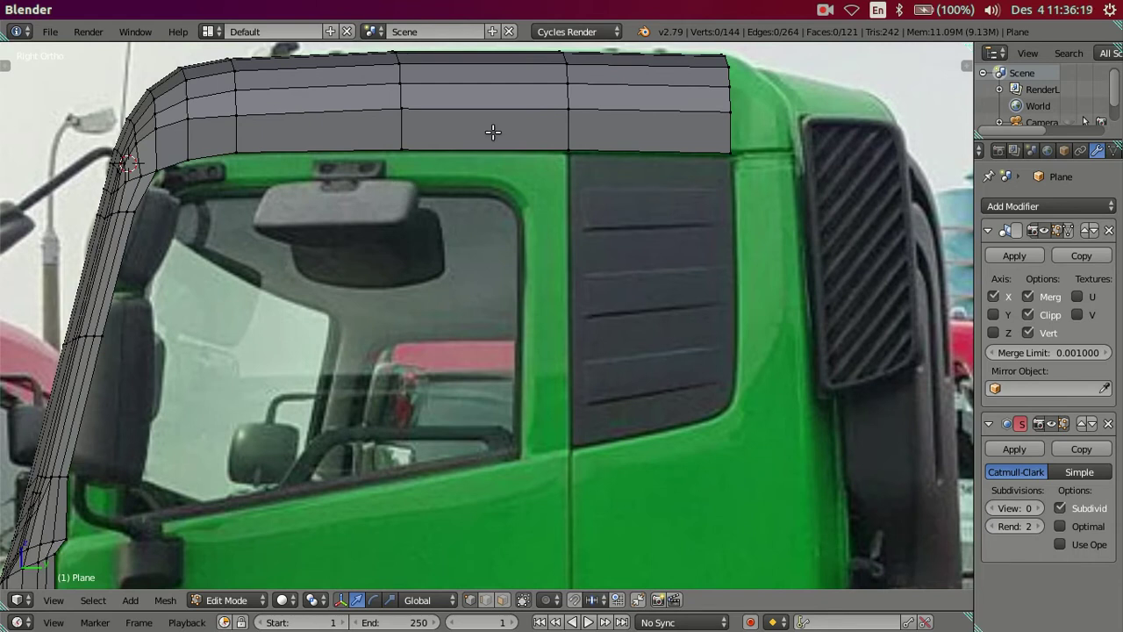
pyautogui.rightClick(567, 157)
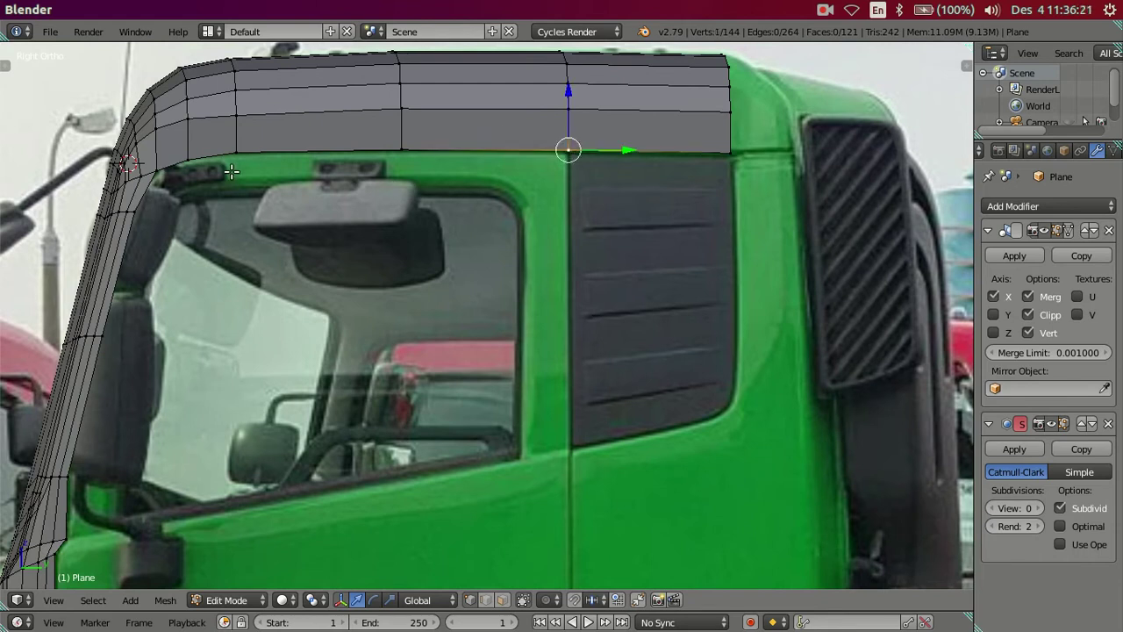
pyautogui.press('z')
# Frame the door and window, then select the edge loop along the roof and front pillar.
pyautogui.keyDown('shift'); pyautogui.moveTo(235, 274); pyautogui.dragTo(411, 164, button='middle'); pyautogui.keyUp('shift')
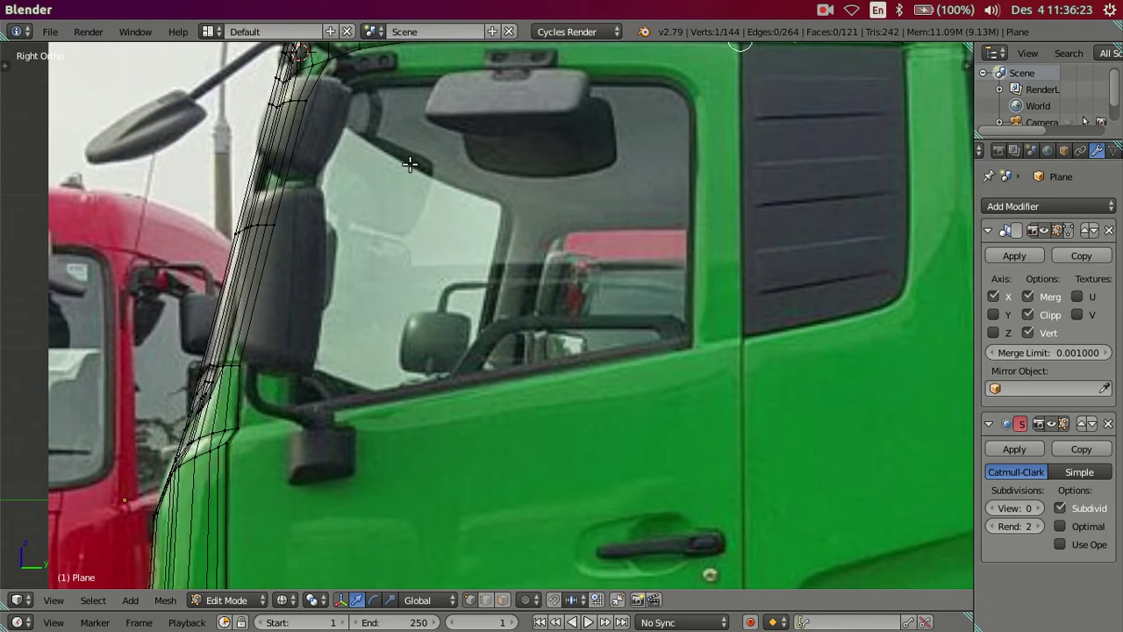
pyautogui.scroll(-3, 411, 163)
pyautogui.keyDown('shift'); pyautogui.moveTo(408, 294); pyautogui.dragTo(466, 218, button='middle'); pyautogui.keyUp('shift')
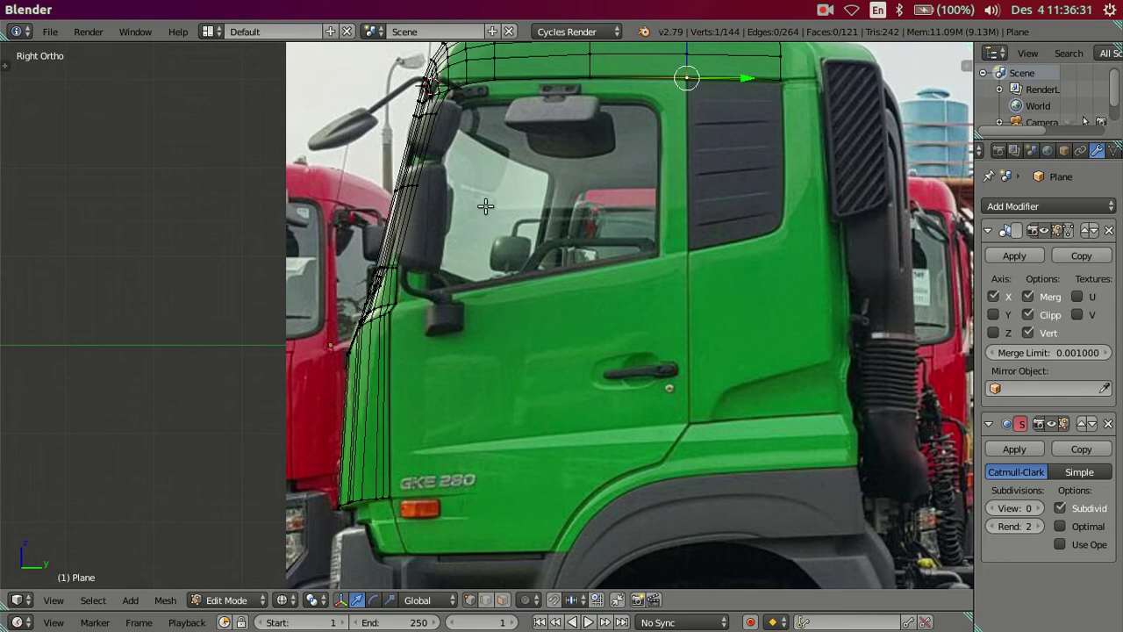
pyautogui.press('a')
pyautogui.keyDown('alt'); pyautogui.rightClick(645, 82); pyautogui.keyUp('alt')
# Add a loop cut across the cab side and deselect its bottom, front-pillar and front-roof vertices.
pyautogui.hotkey('ctrl', 'r')
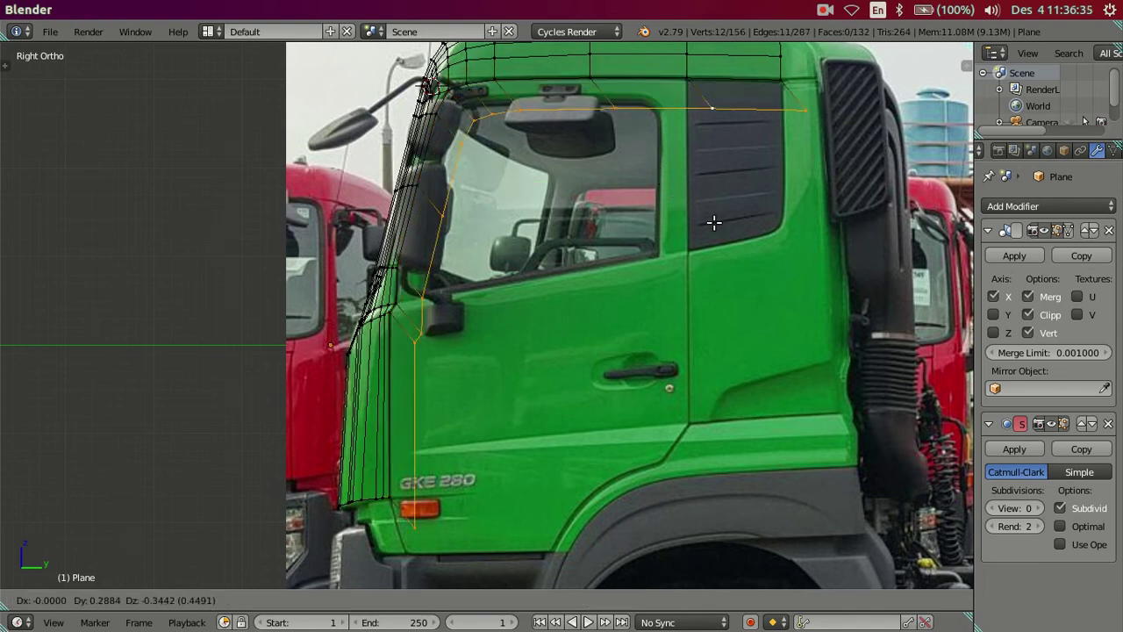
pyautogui.click(712, 205)
pyautogui.rightClick(712, 205)
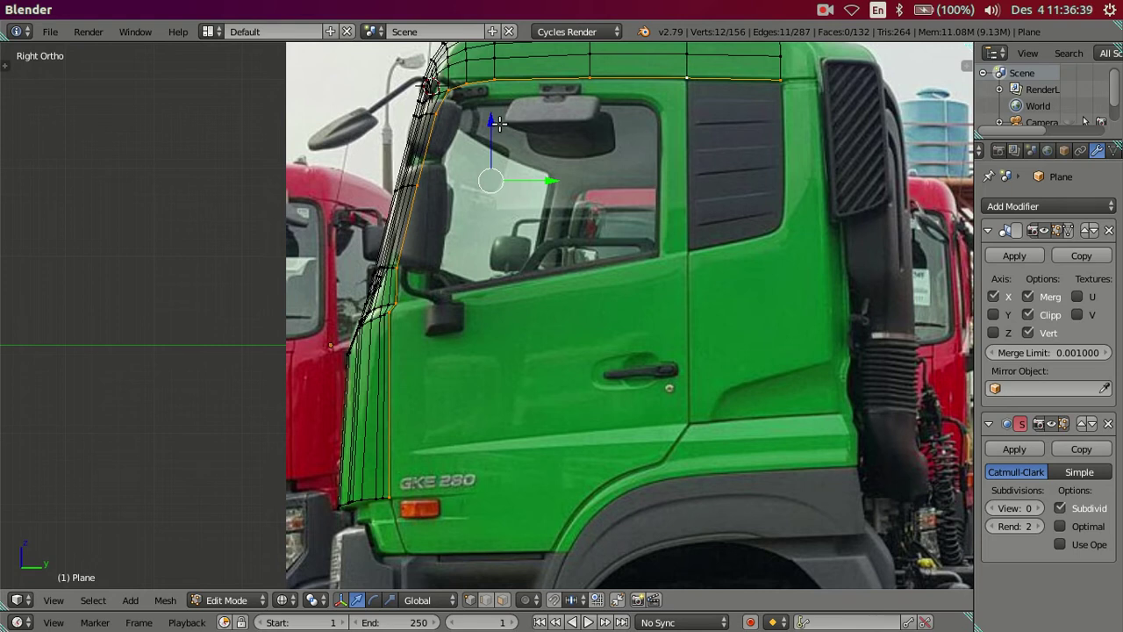
pyautogui.press('c')
pyautogui.moveTo(383, 497); pyautogui.dragTo(388, 493, button='middle')
pyautogui.moveTo(407, 340); pyautogui.dragTo(425, 134, button='middle')
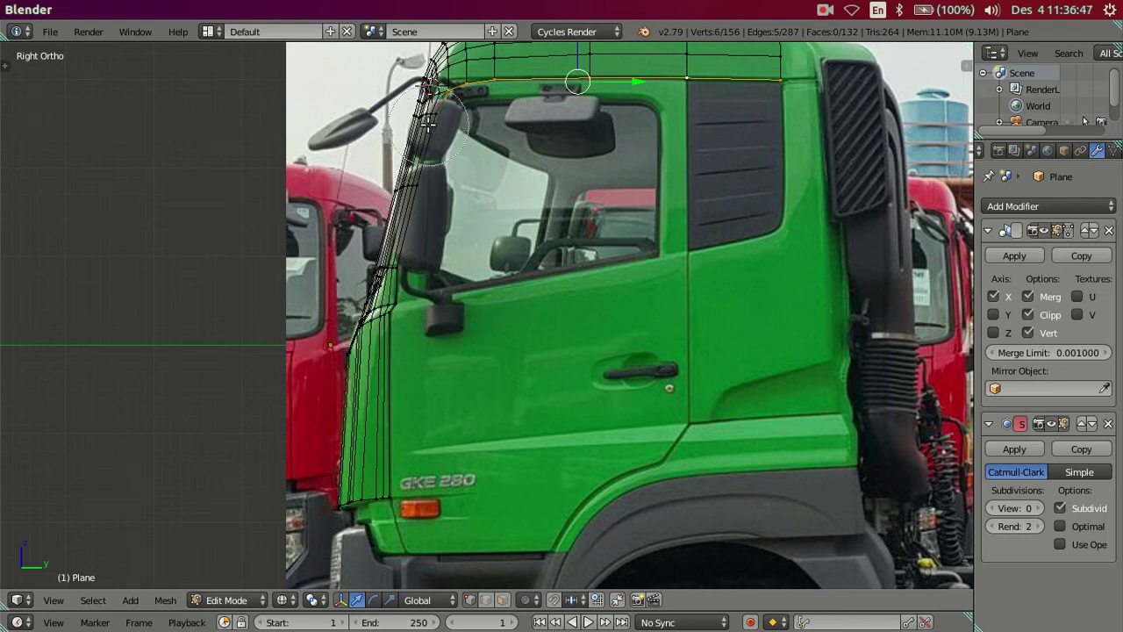
pyautogui.moveTo(429, 124); pyautogui.dragTo(447, 88, button='middle')
pyautogui.press('Escape')
# Lower the new loop's top edge along Z to the window top.
pyautogui.keyDown('shift'); pyautogui.moveTo(516, 130); pyautogui.dragTo(465, 371, button='middle'); pyautogui.keyUp('shift')
pyautogui.scroll(2, 576, 251)
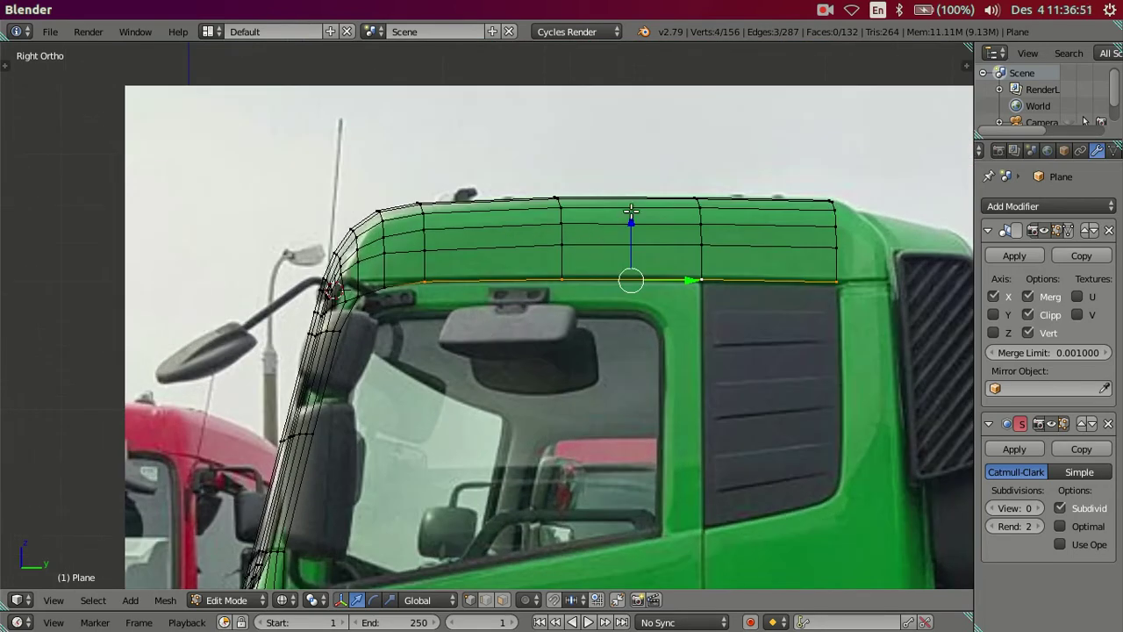
pyautogui.press('g')
pyautogui.press('z')
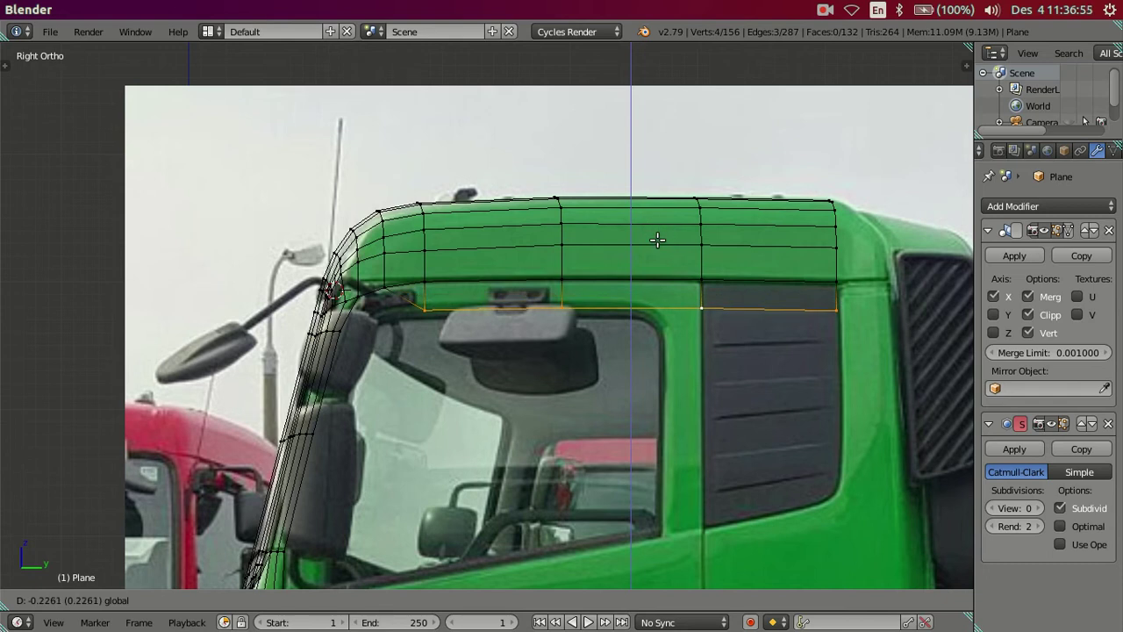
pyautogui.click(657, 240)
# Shift the new loop's front-pillar section back toward the window, then pick the window's top-corner edge.
pyautogui.press('a')
pyautogui.keyDown('alt'); pyautogui.rightClick(605, 311); pyautogui.keyUp('alt')
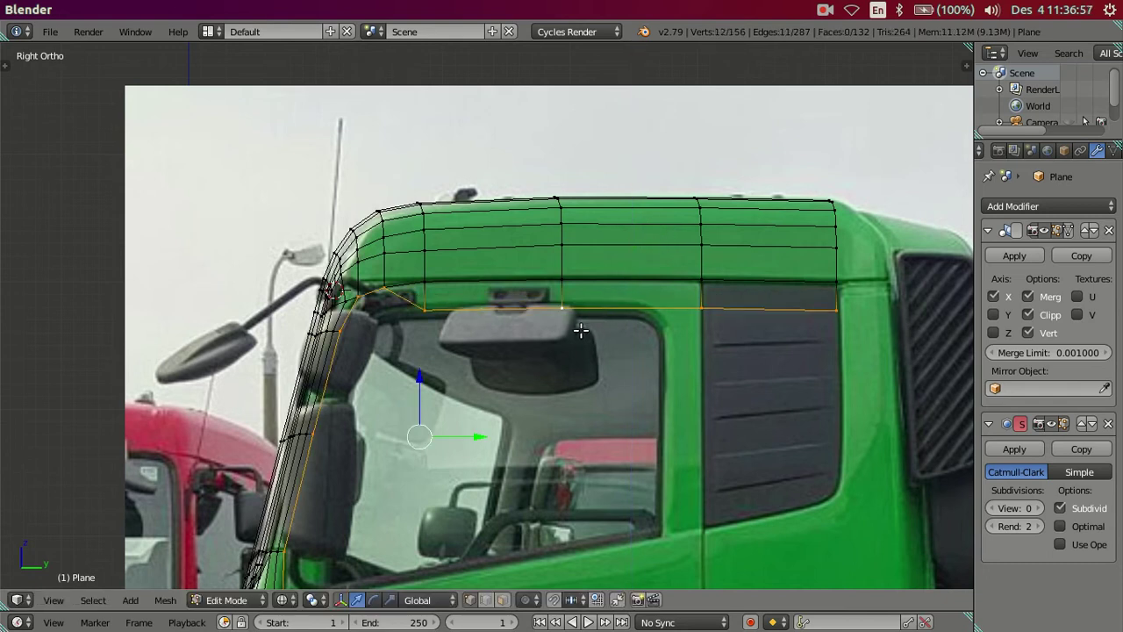
pyautogui.press('c')
pyautogui.moveTo(491, 325); pyautogui.dragTo(827, 321, button='middle')
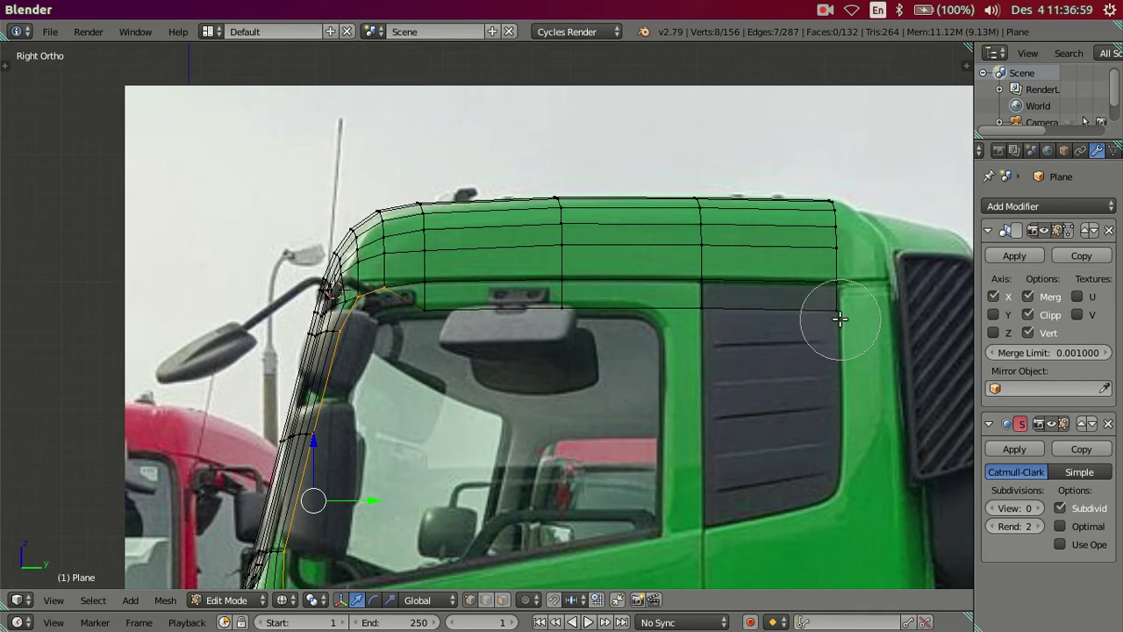
pyautogui.press('Escape')
pyautogui.keyDown('shift'); pyautogui.moveTo(538, 327); pyautogui.dragTo(630, 199, button='middle'); pyautogui.keyUp('shift')
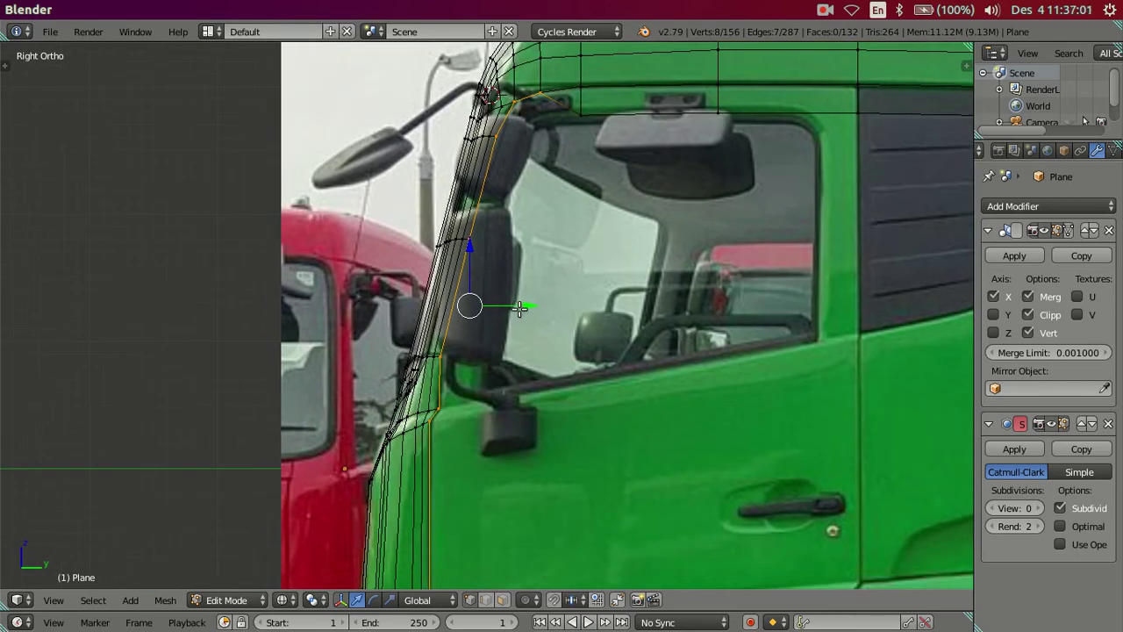
pyautogui.moveTo(523, 302); pyautogui.dragTo(562, 300)
pyautogui.click(561, 300)
pyautogui.keyDown('shift'); pyautogui.moveTo(546, 221); pyautogui.dragTo(537, 282, button='middle'); pyautogui.keyUp('shift')
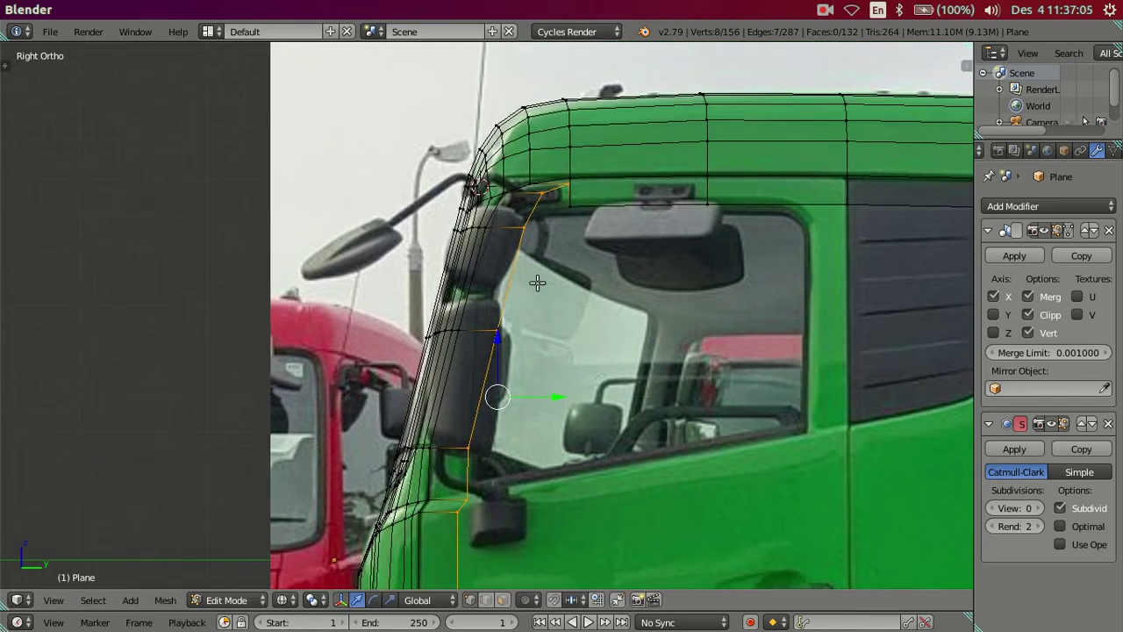
pyautogui.rightClick(560, 187)
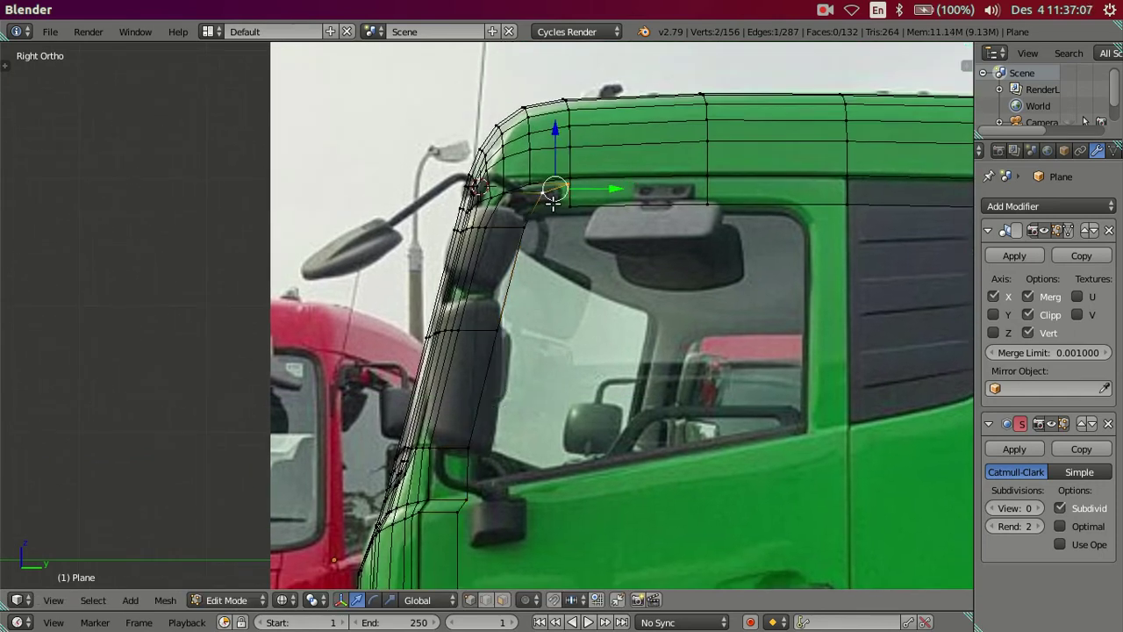
# Move the A-pillar edges front-to-back along Y onto the reference.
pyautogui.scroll(1, 540, 206)
pyautogui.keyDown('ctrl'); pyautogui.rightClick(503, 336); pyautogui.keyUp('ctrl')
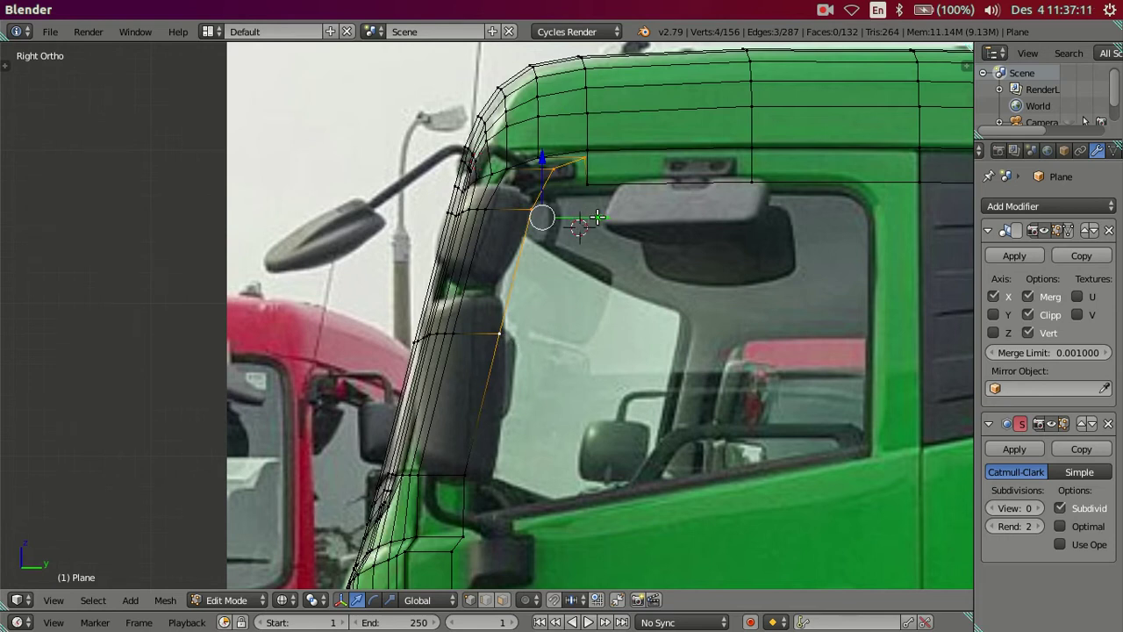
pyautogui.press('g')
pyautogui.press('y')
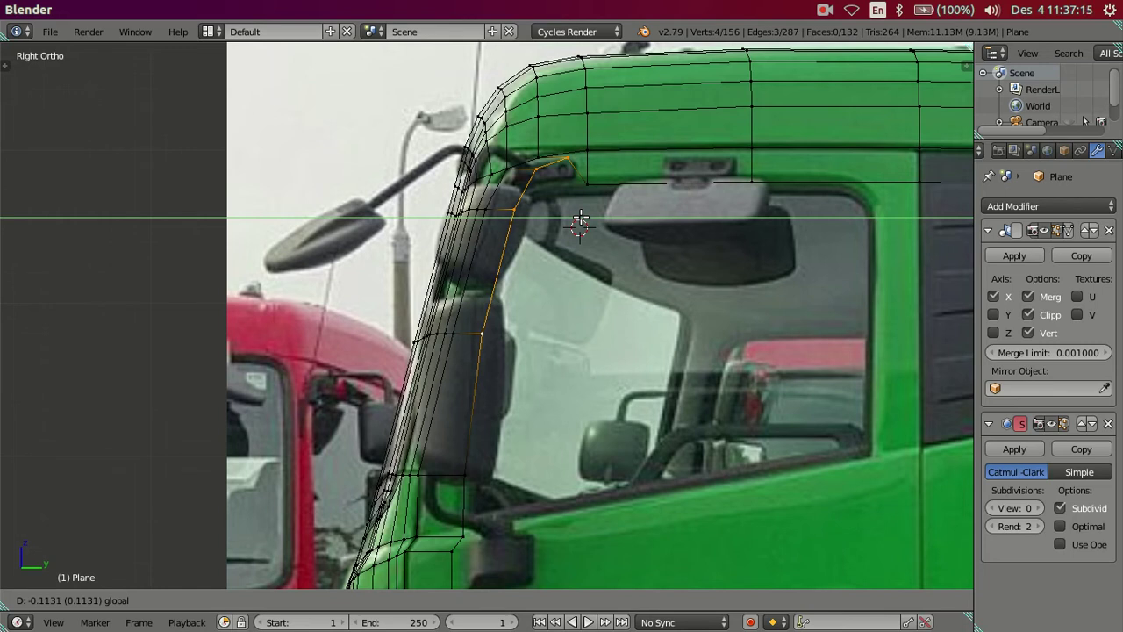
pyautogui.click(581, 217)
# Lower the windshield's top-corner edge along Z and nudge one corner vertex slightly down.
pyautogui.rightClick(544, 170)
pyautogui.press('g')
pyautogui.press('z')
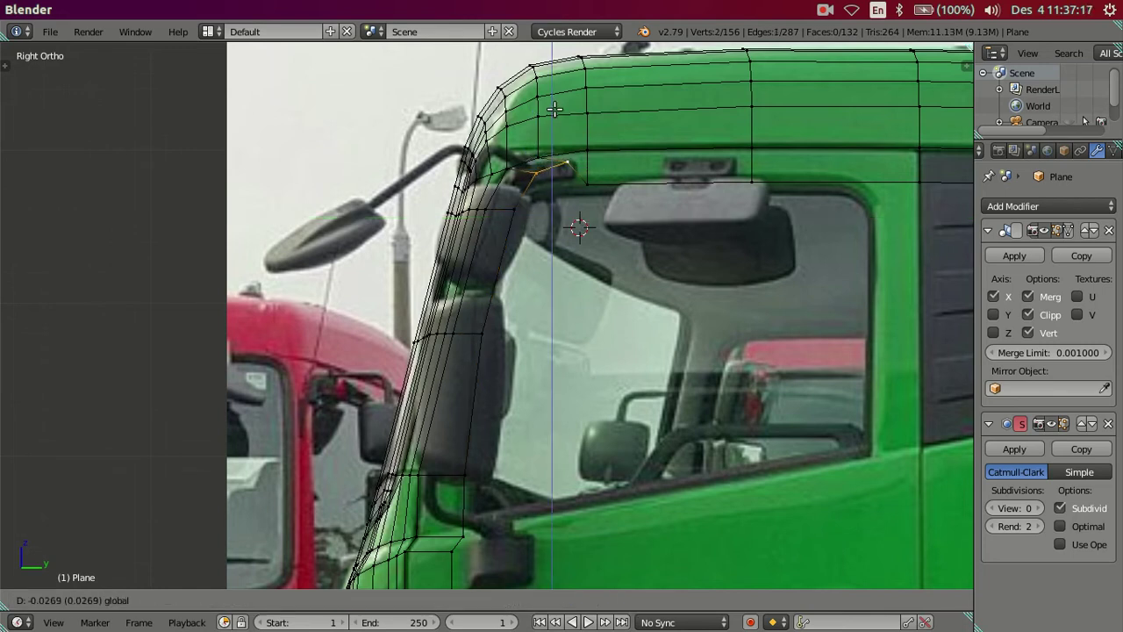
pyautogui.click(561, 128)
pyautogui.rightClick(567, 173)
pyautogui.moveTo(563, 119); pyautogui.dragTo(564, 126)
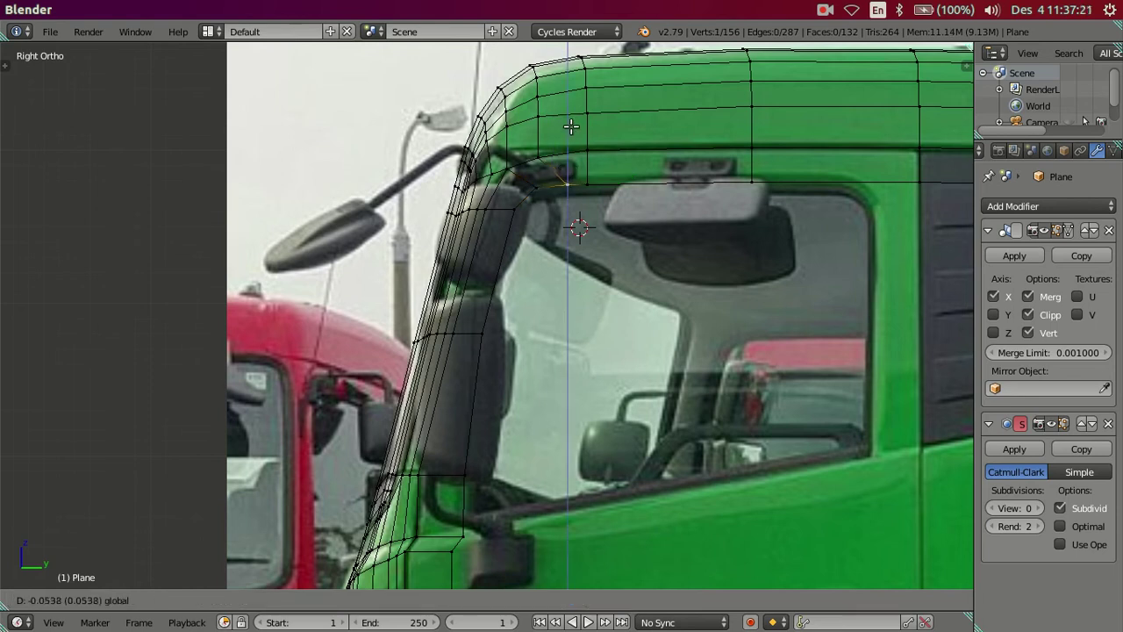
pyautogui.press('a')
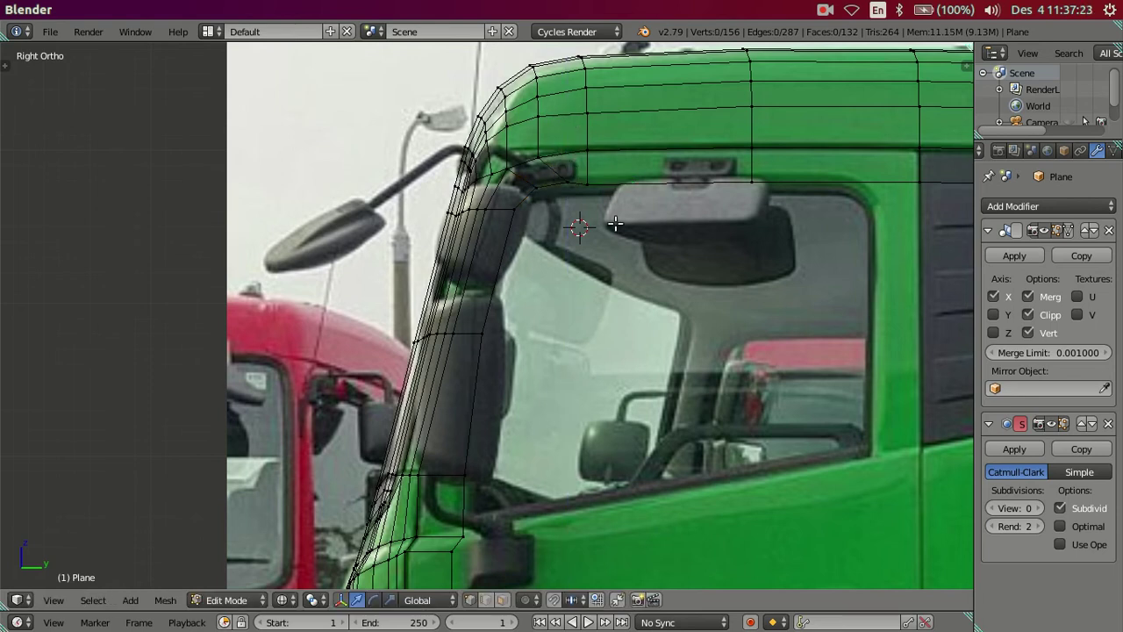
# Slide three windshield top-corner vertices along Y, nudge one down, then minimize Blender.
pyautogui.scroll(1, 597, 209)
pyautogui.scroll(1, 599, 219)
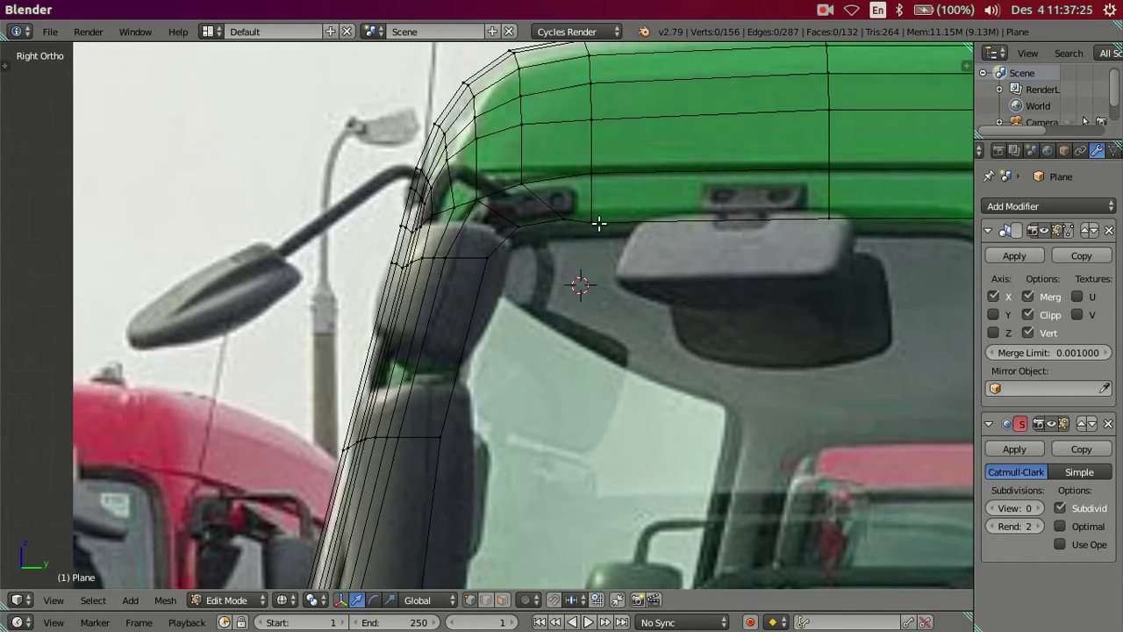
pyautogui.rightClick(517, 226)
pyautogui.keyDown('shift'); pyautogui.rightClick(563, 219); pyautogui.keyUp('shift')
pyautogui.keyDown('shift'); pyautogui.rightClick(485, 258); pyautogui.keyUp('shift')
pyautogui.moveTo(564, 236); pyautogui.dragTo(564, 234)
pyautogui.click(556, 234)
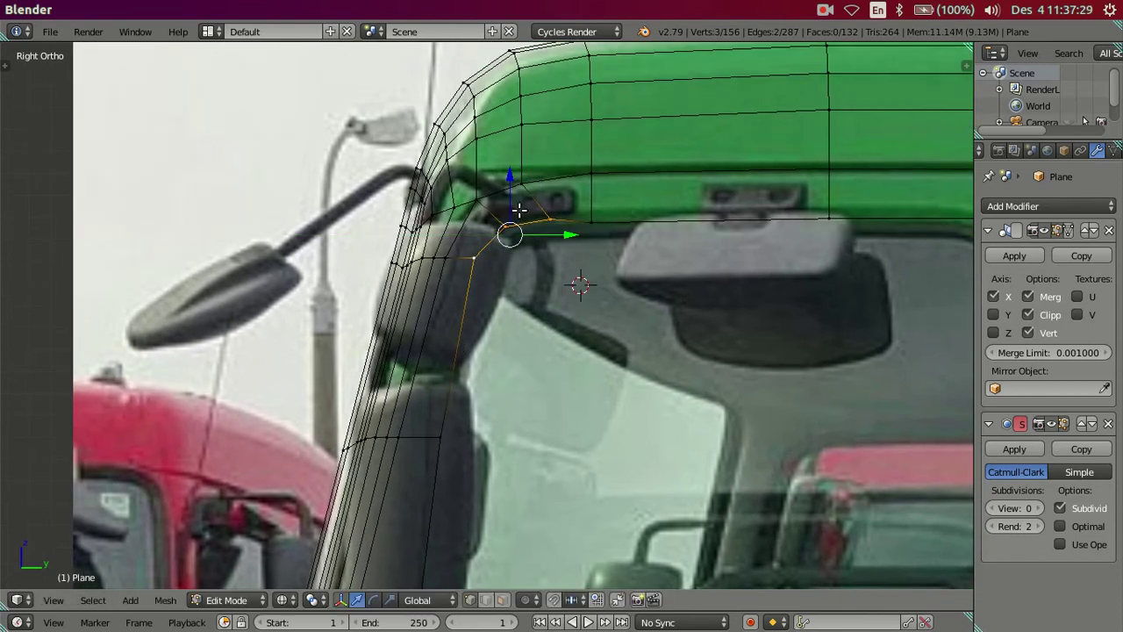
pyautogui.moveTo(510, 181); pyautogui.dragTo(512, 186)
pyautogui.scroll(-2, 512, 186)
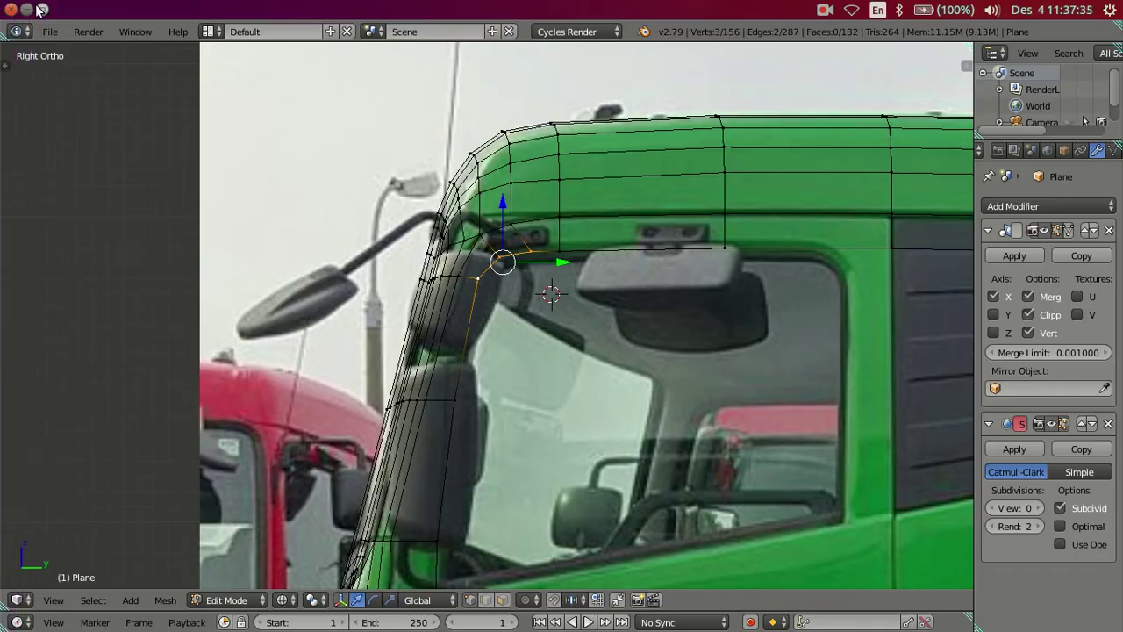
pyautogui.click(29, 10)
pyautogui.click(223, 263)
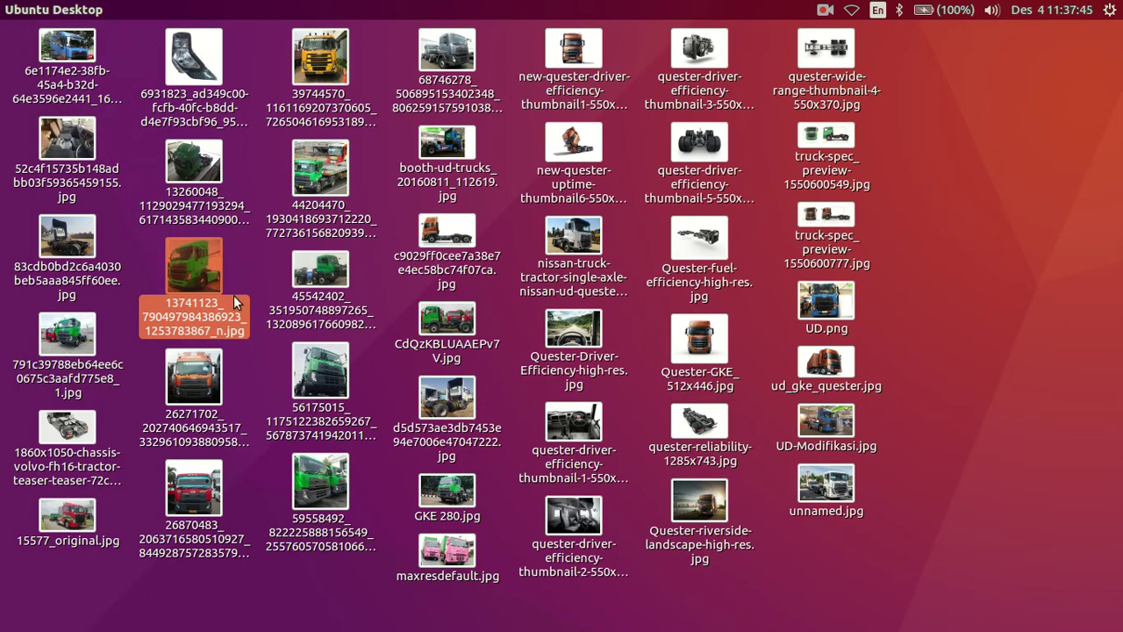
pyautogui.doubleClick(187, 276)
pyautogui.scroll(2, 605, 212)
pyautogui.scroll(1, 596, 263)
pyautogui.scroll(2, 591, 323)
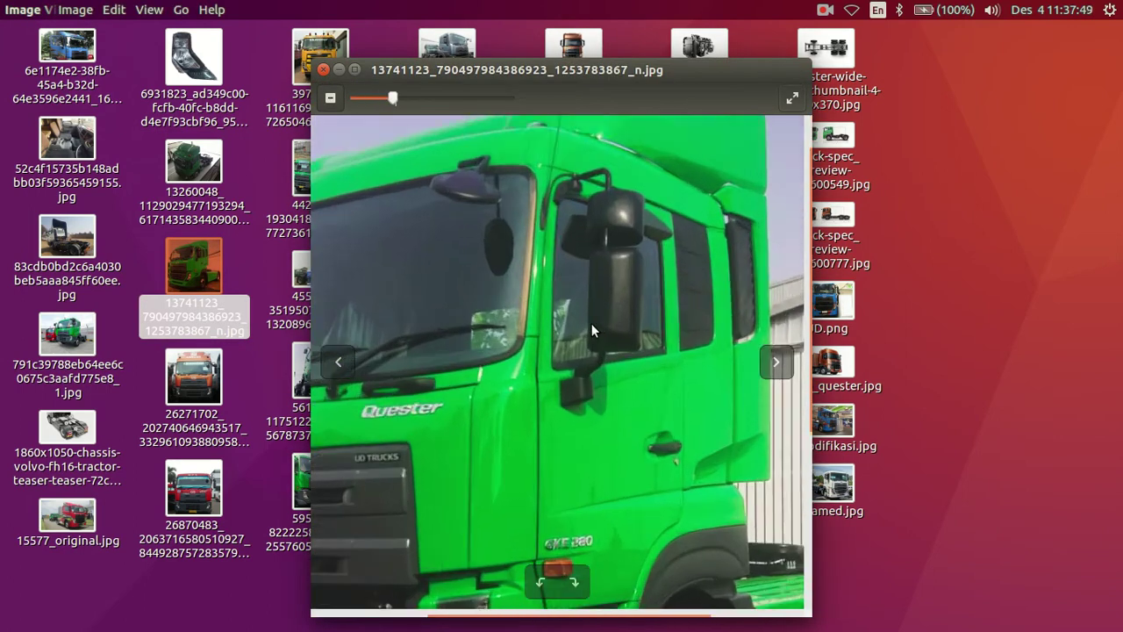
pyautogui.scroll(2, 553, 180)
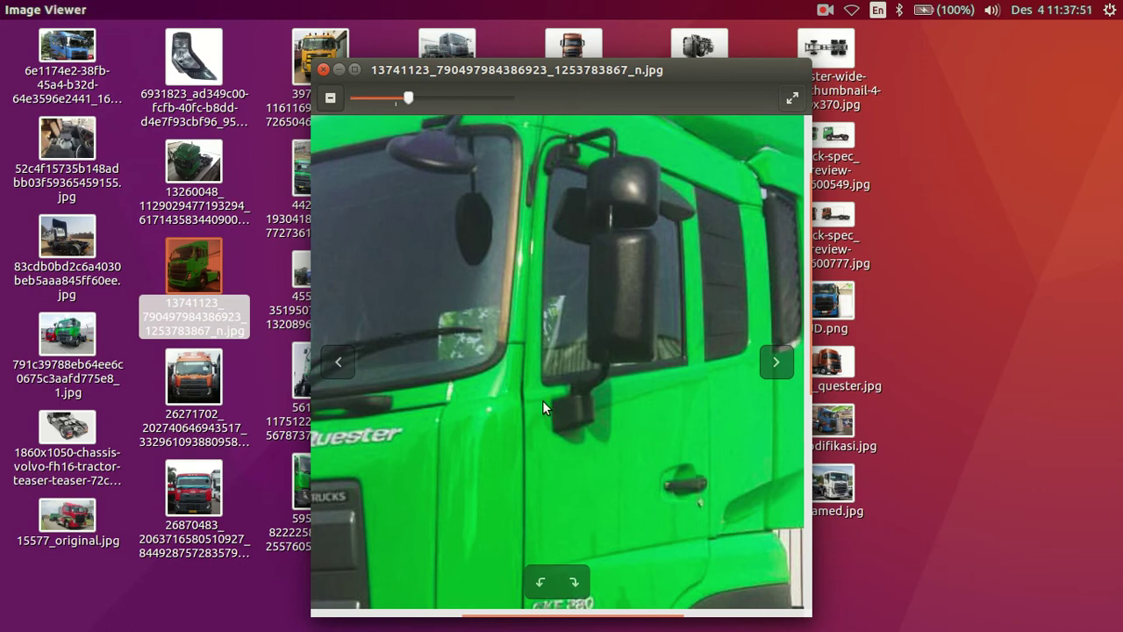
pyautogui.click(324, 69)
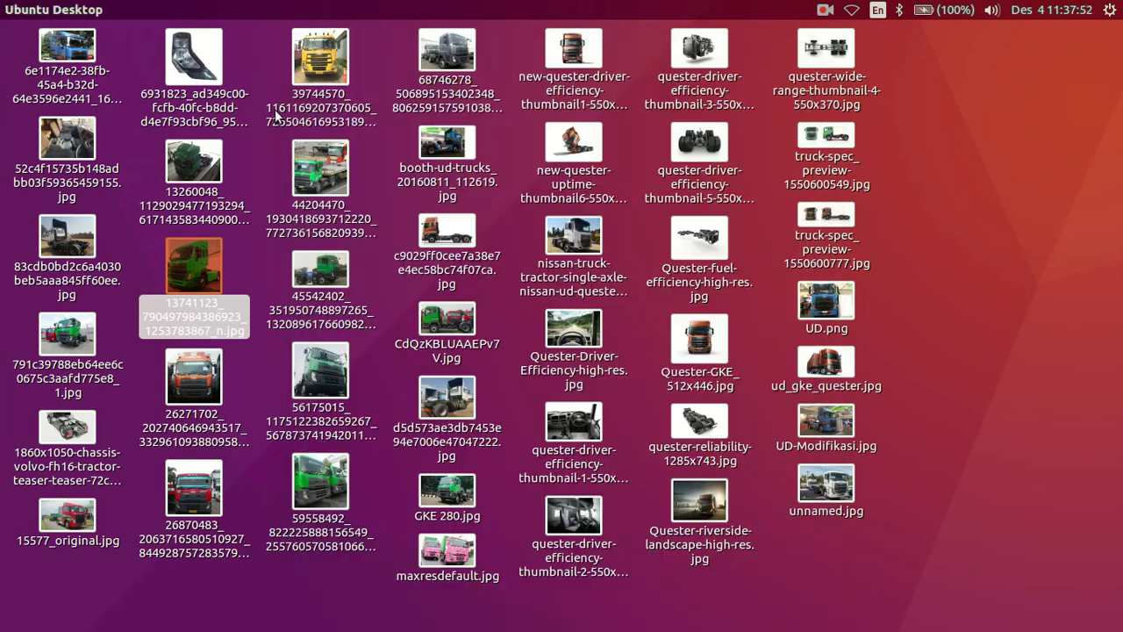
pyautogui.click(322, 498)
pyautogui.press('Return')
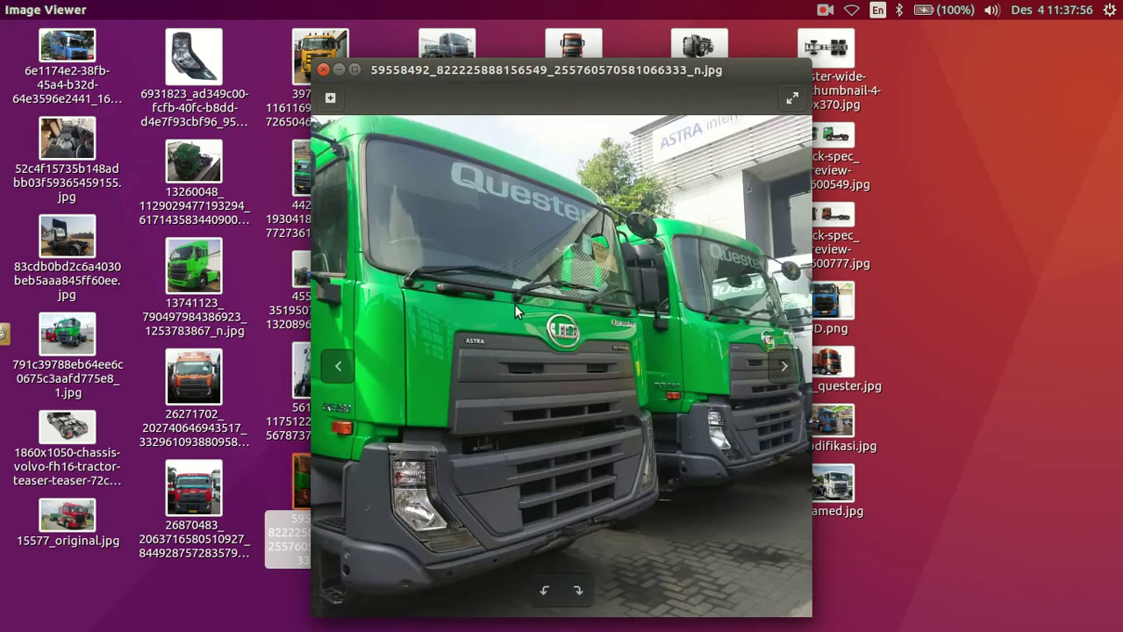
pyautogui.moveTo(339, 154); pyautogui.dragTo(476, 324)
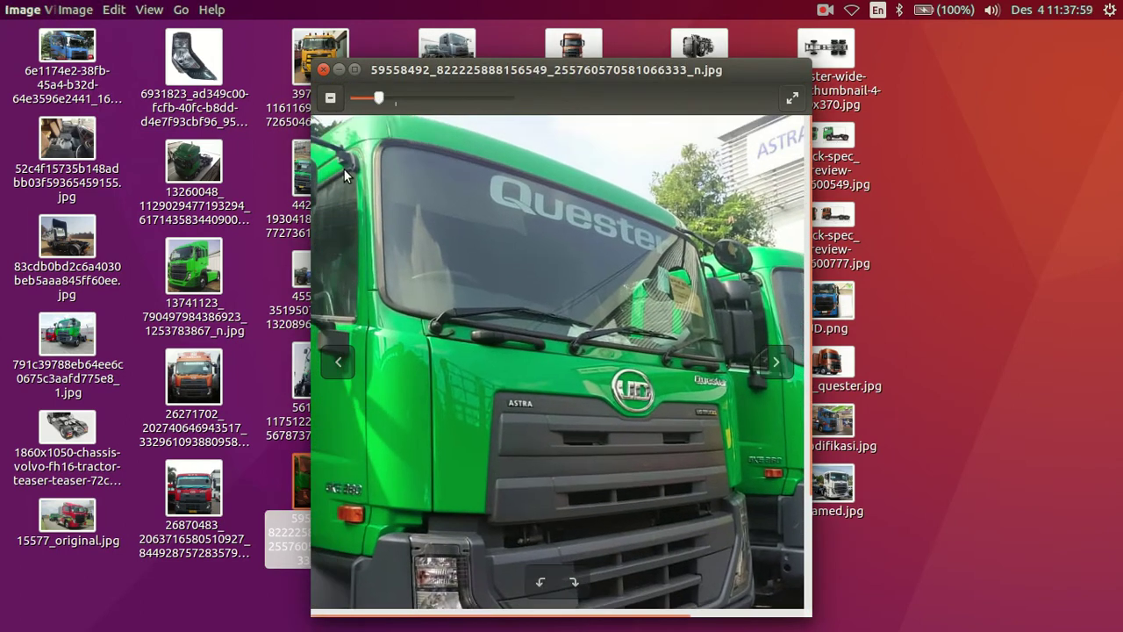
pyautogui.click(324, 70)
pyautogui.moveTo(9, 250)
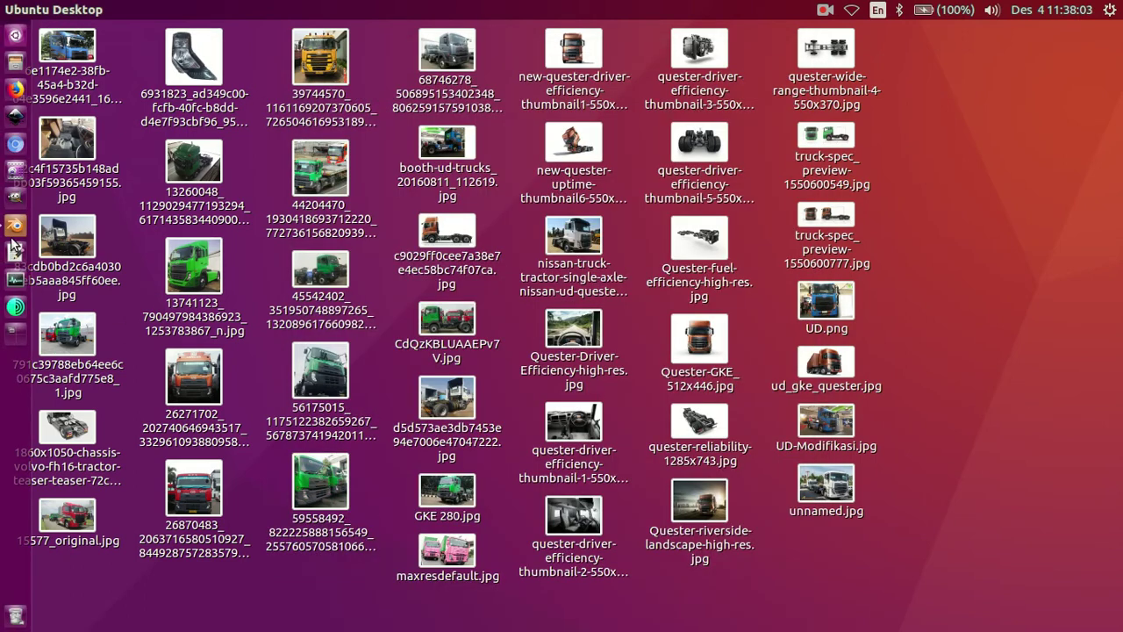
pyautogui.click(14, 224)
# Restore Blender to full screen and shift the selected windshield-corner vertex along Y.
pyautogui.click(135, 31)
pyautogui.click(149, 67)
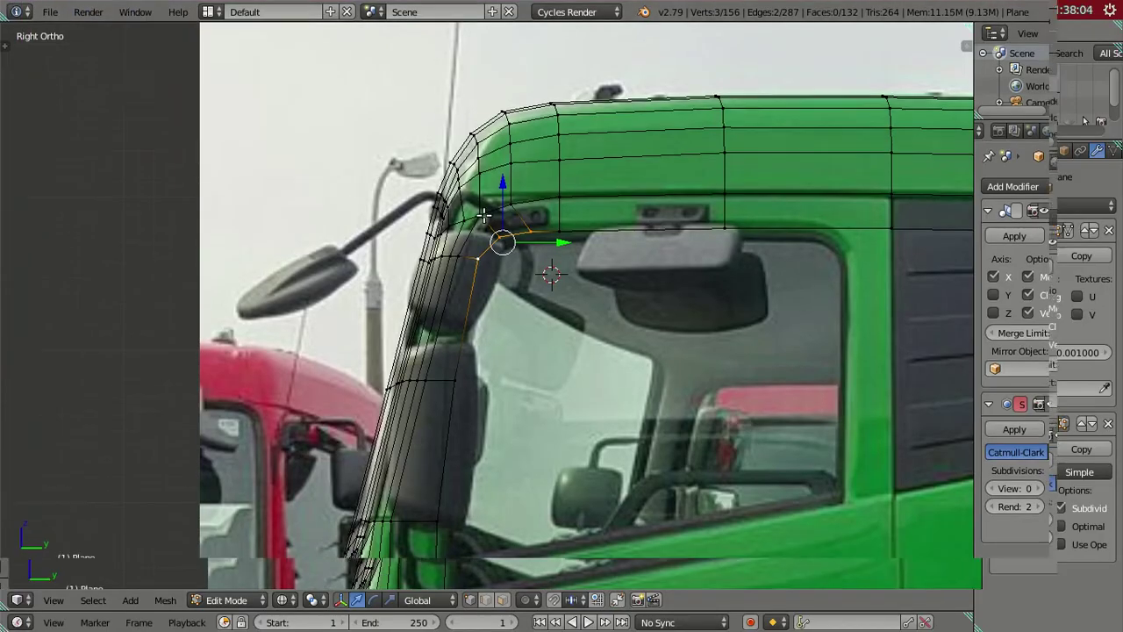
pyautogui.keyDown('shift'); pyautogui.moveTo(535, 343); pyautogui.dragTo(547, 290, button='middle'); pyautogui.keyUp('shift')
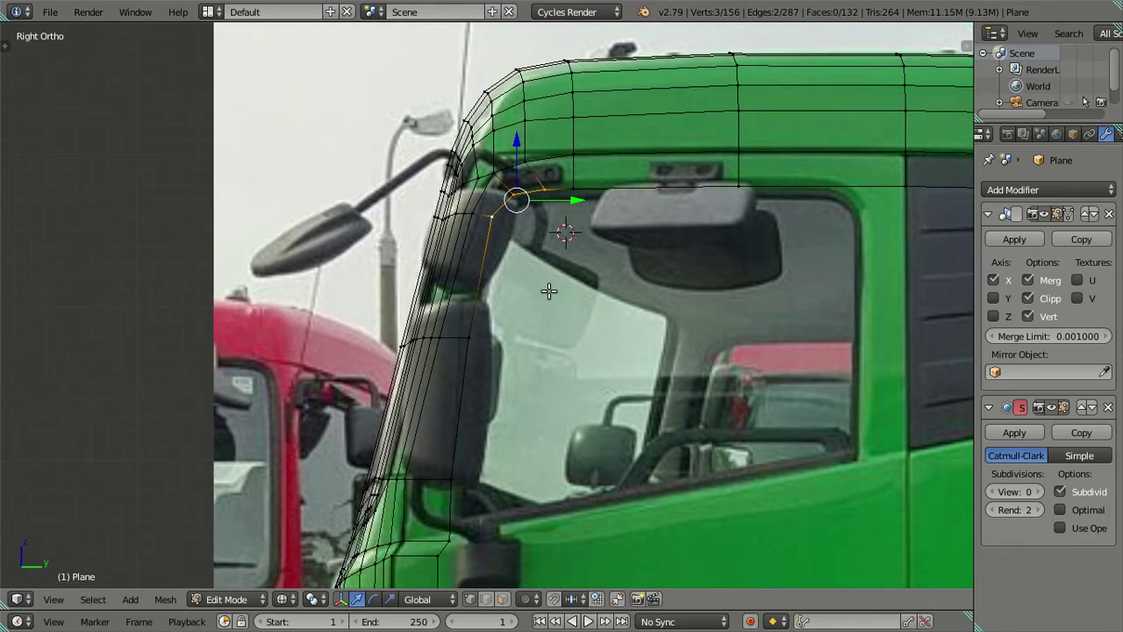
pyautogui.scroll(1, 564, 231)
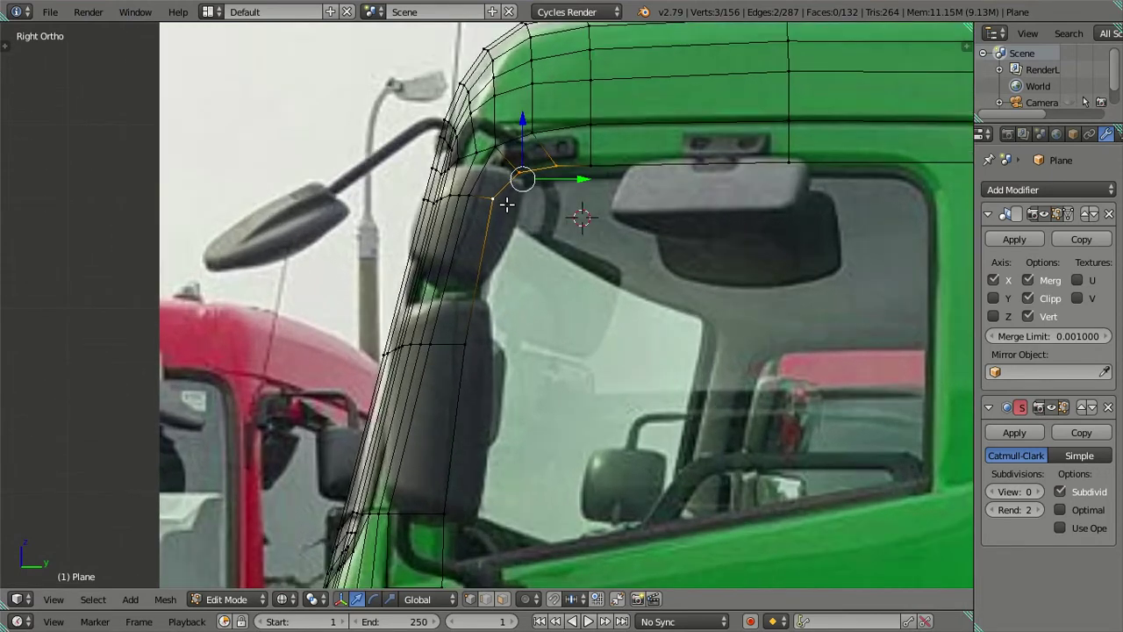
pyautogui.scroll(1, 579, 220)
pyautogui.press('g')
pyautogui.press('y')
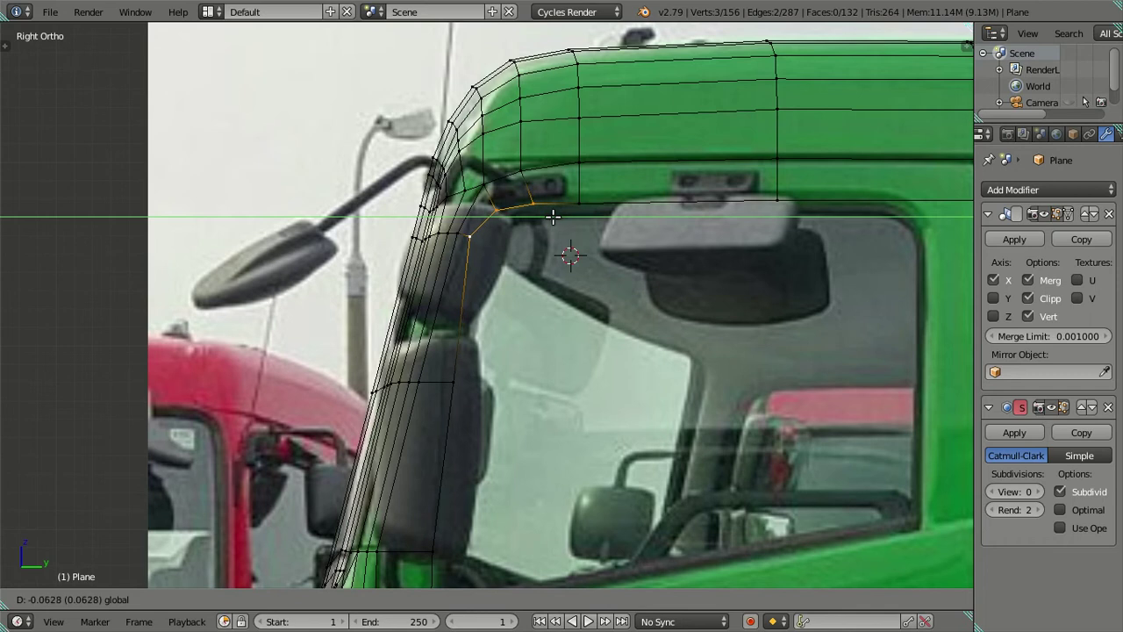
pyautogui.click(496, 230)
# Move two lower A-pillar vertices along Y onto the reference window edge.
pyautogui.rightClick(474, 242)
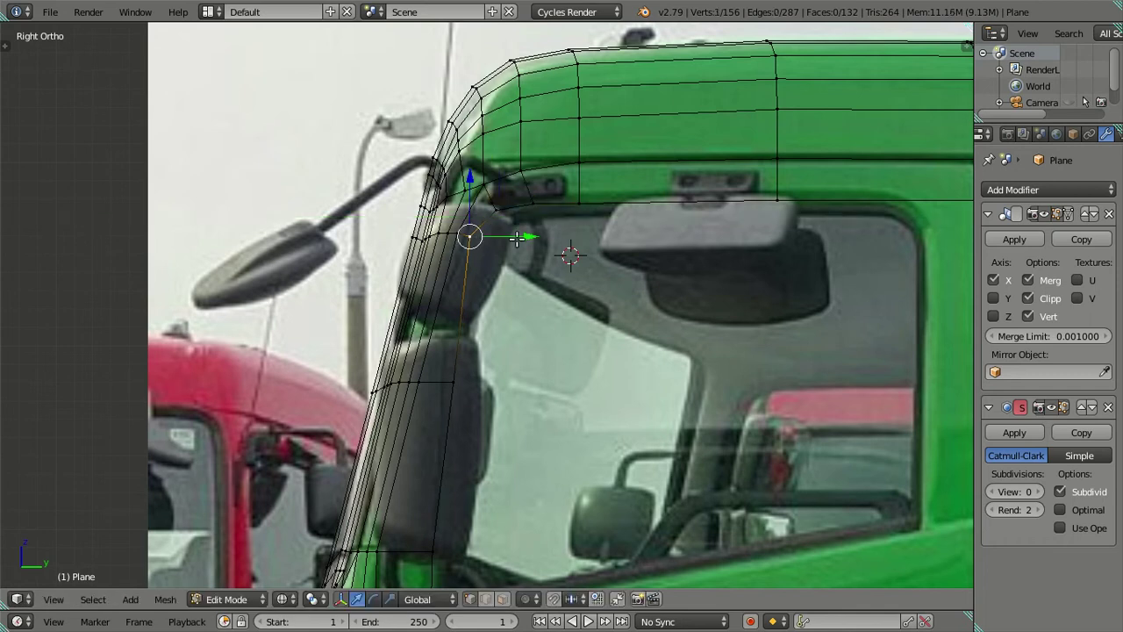
pyautogui.press('g')
pyautogui.press('y')
pyautogui.click(533, 240)
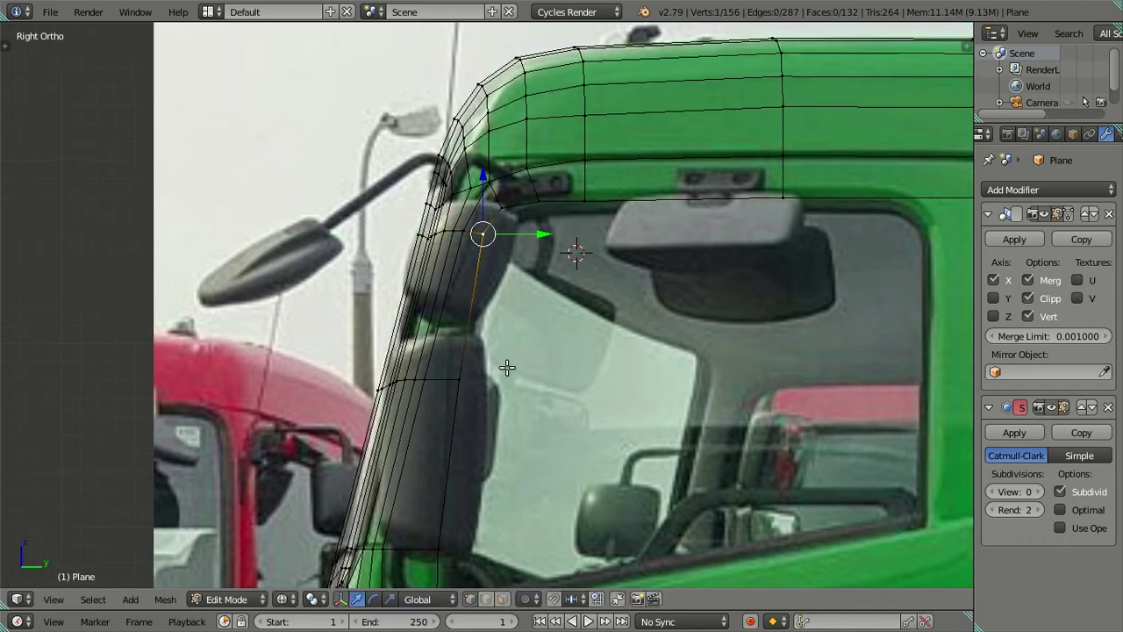
pyautogui.keyDown('shift'); pyautogui.moveTo(508, 368); pyautogui.dragTo(536, 323, button='middle'); pyautogui.keyUp('shift')
pyautogui.rightClick(489, 333)
pyautogui.press('g')
pyautogui.press('y')
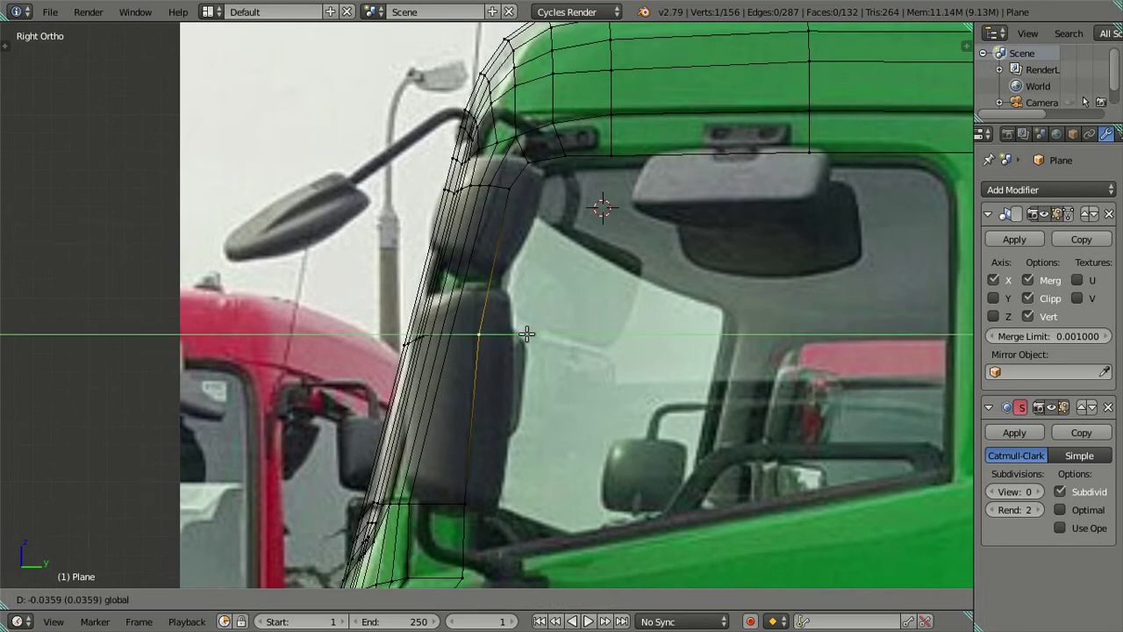
pyautogui.click(527, 333)
# Raise the two vertices at the window's lower front corner along Z near the mirror base.
pyautogui.rightClick(463, 504)
pyautogui.keyDown('shift'); pyautogui.rightClick(465, 572); pyautogui.keyUp('shift')
pyautogui.moveTo(483, 523)
pyautogui.keyDown('shift'); pyautogui.mouseDown(button='middle')
pyautogui.moveTo(493, 516)
pyautogui.moveTo(474, 453)
pyautogui.mouseUp(button='middle'); pyautogui.keyUp('shift')
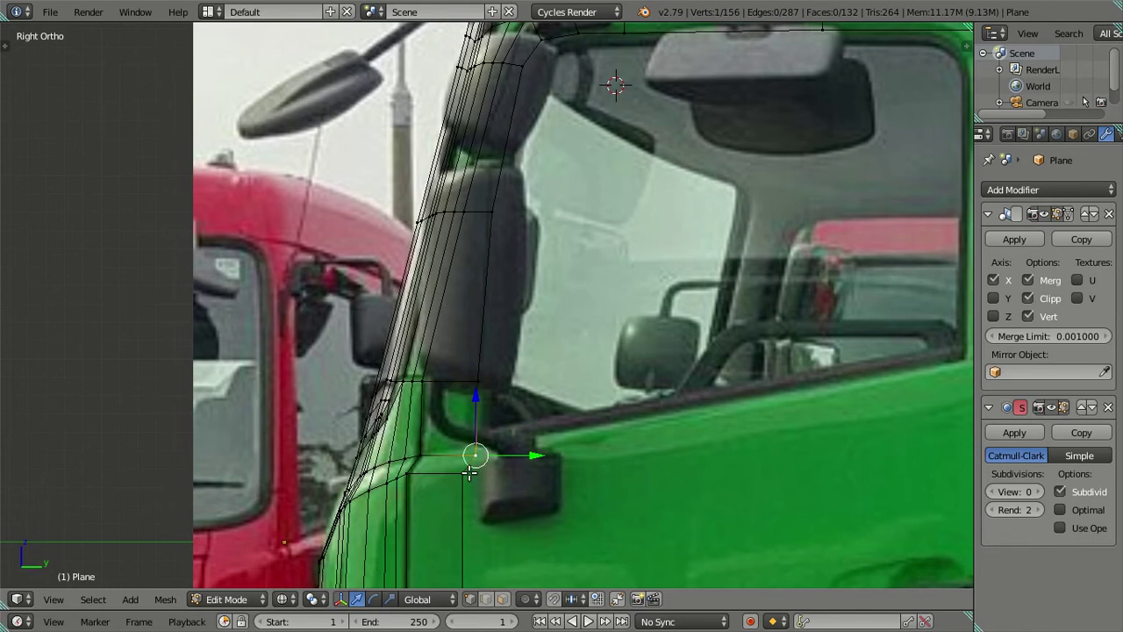
pyautogui.press('g')
pyautogui.press('z')
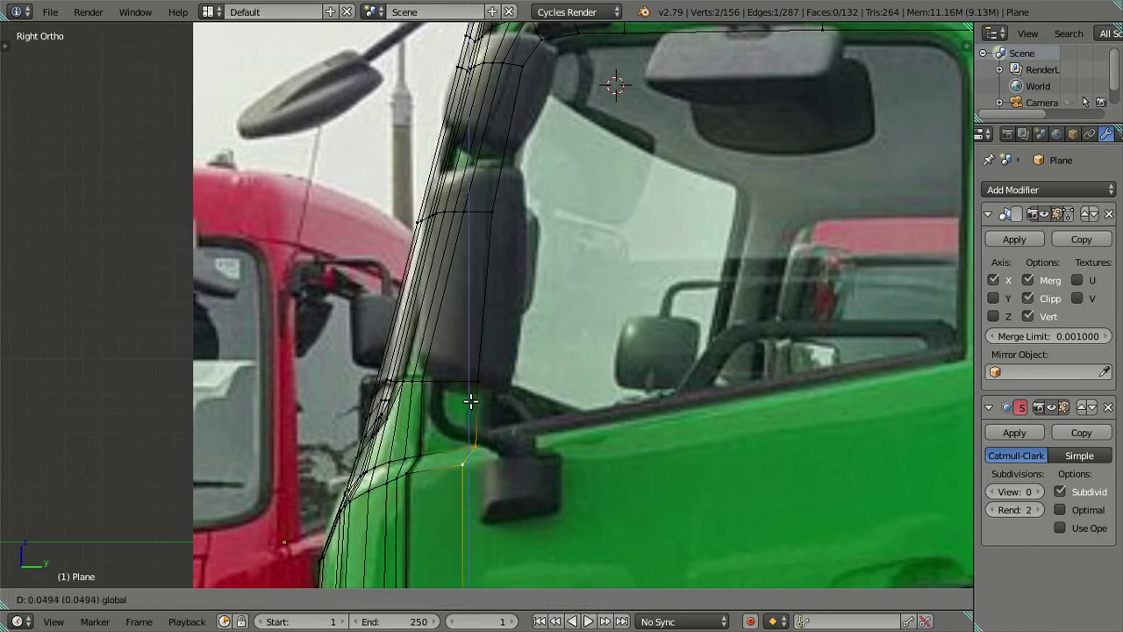
pyautogui.click(471, 399)
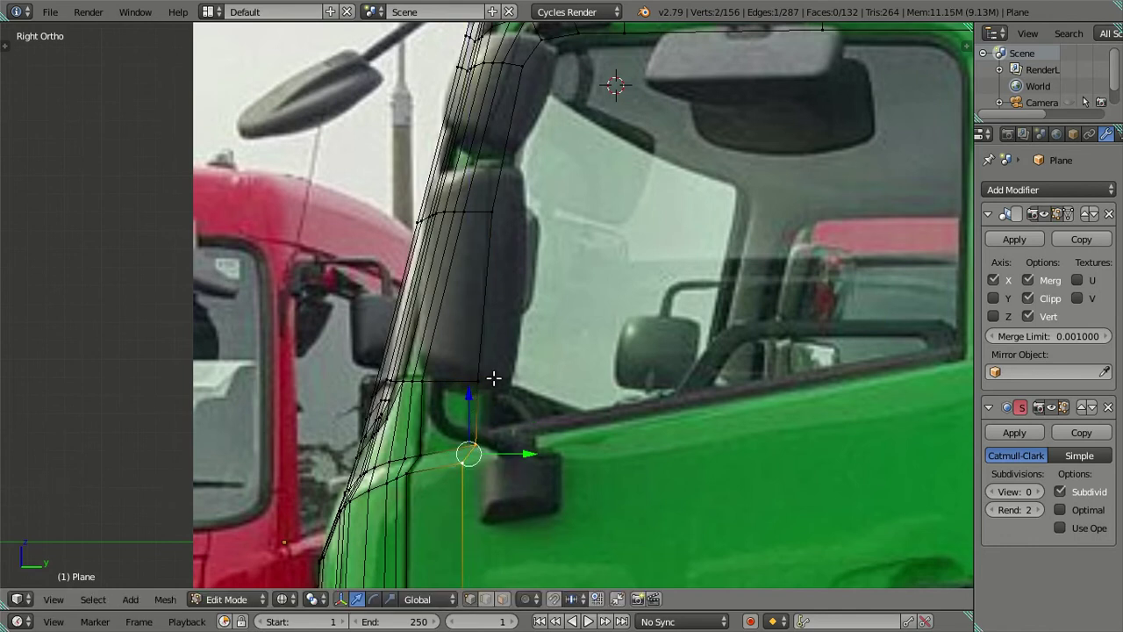
# Return to the roof corner and select the windshield top-corner vertex.
pyautogui.rightClick(483, 377)
pyautogui.press('a')
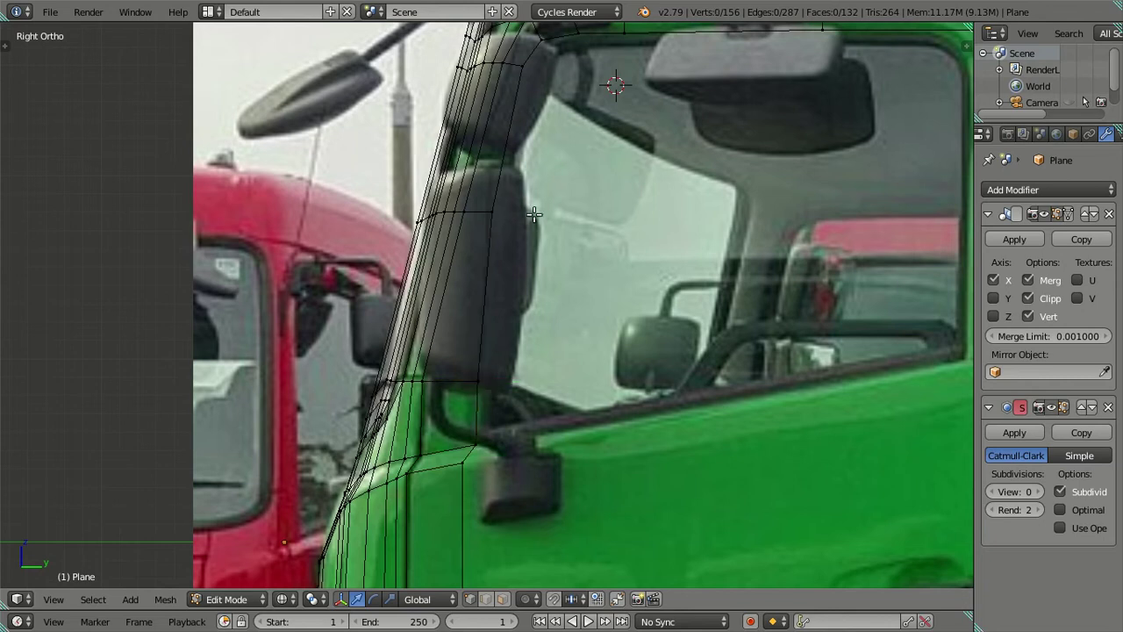
pyautogui.keyDown('shift'); pyautogui.moveTo(535, 213); pyautogui.dragTo(429, 371, button='middle'); pyautogui.keyUp('shift')
pyautogui.rightClick(458, 185)
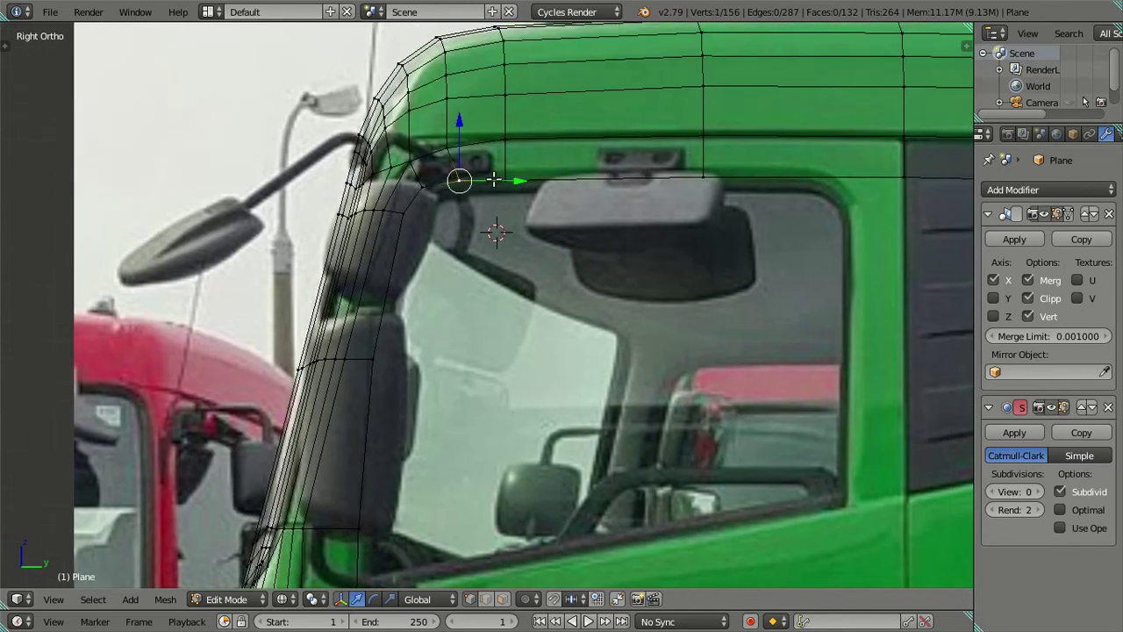
# Shift the windshield top-corner vertex along Y and deselect all.
pyautogui.press('g')
pyautogui.press('y')
pyautogui.click(502, 179)
pyautogui.press('a')
# Raise a vertex on the door's lower front slightly along Z to match the photo.
pyautogui.keyDown('shift'); pyautogui.moveTo(570, 184); pyautogui.dragTo(401, 234, button='middle'); pyautogui.keyUp('shift')
pyautogui.scroll(-2, 401, 233)
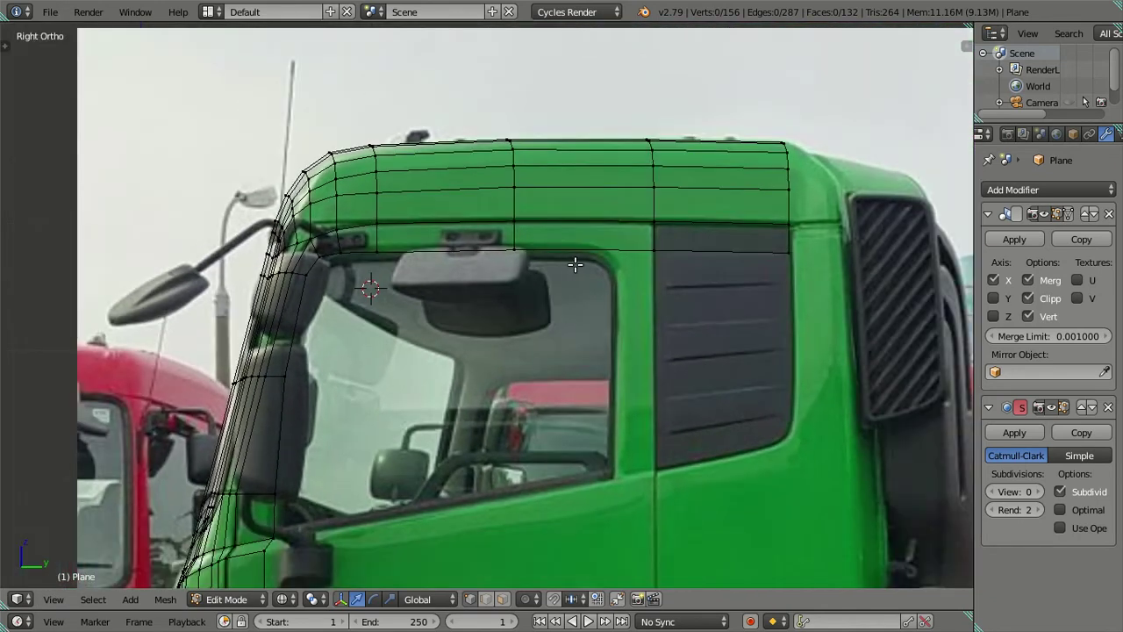
pyautogui.scroll(-1, 574, 263)
pyautogui.keyDown('shift'); pyautogui.moveTo(415, 369); pyautogui.dragTo(429, 319, button='middle'); pyautogui.keyUp('shift')
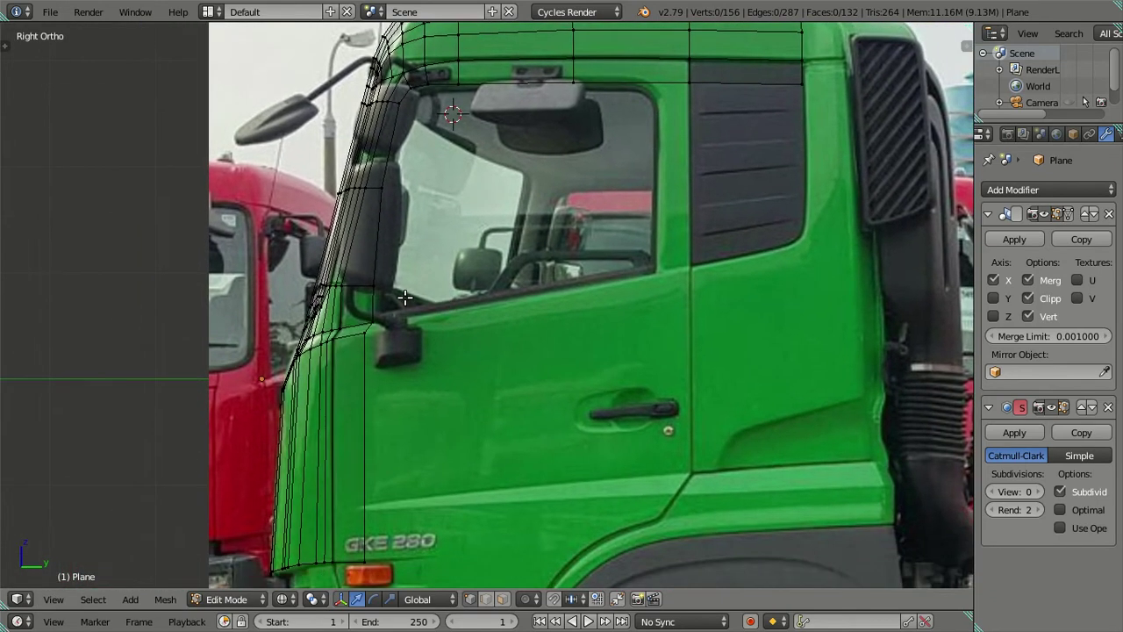
pyautogui.keyDown('shift'); pyautogui.moveTo(404, 401); pyautogui.dragTo(399, 289, button='middle'); pyautogui.keyUp('shift')
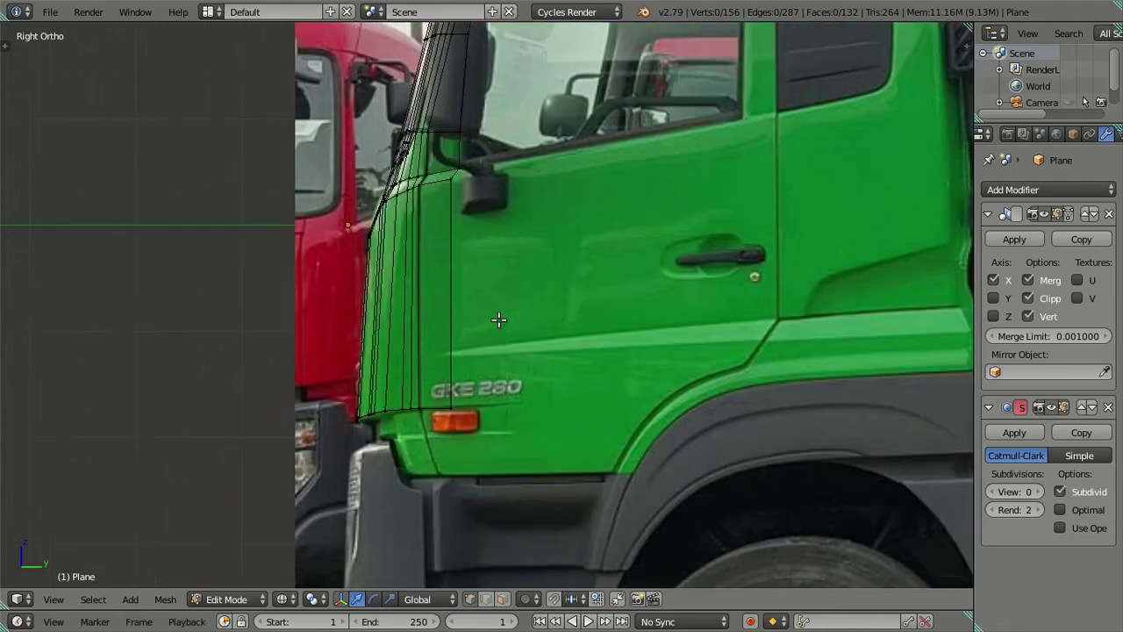
pyautogui.scroll(2, 399, 289)
pyautogui.rightClick(422, 457)
pyautogui.moveTo(421, 426); pyautogui.dragTo(421, 426)
pyautogui.press('a')
# Check the smoothed cab in Object Mode, then return to Right view in Edit Mode.
pyautogui.scroll(-3, 421, 426)
pyautogui.moveTo(466, 354)
pyautogui.keyDown('shift'); pyautogui.mouseDown(button='middle')
pyautogui.moveTo(469, 390)
pyautogui.moveTo(485, 340)
pyautogui.mouseUp(button='middle'); pyautogui.keyUp('shift')
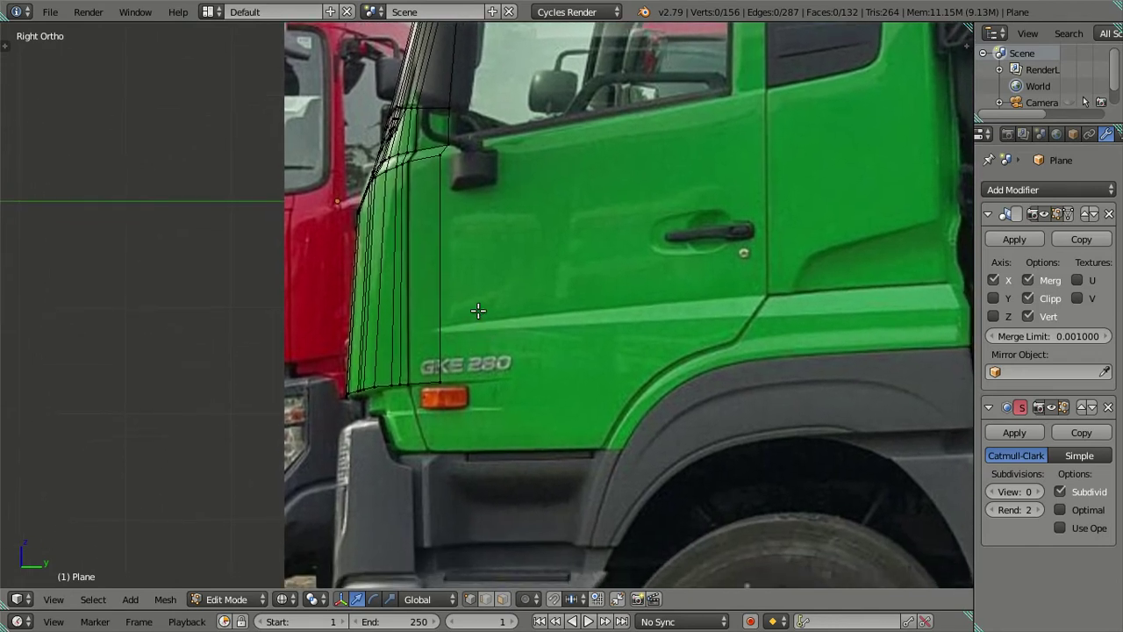
pyautogui.scroll(-1, 484, 306)
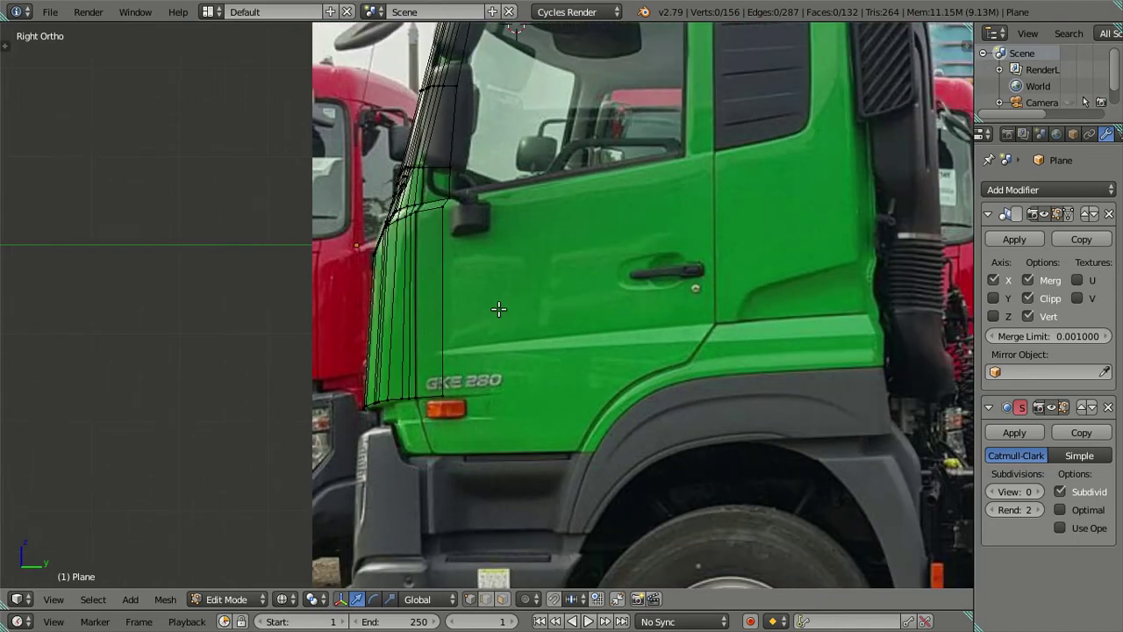
pyautogui.moveTo(490, 289)
pyautogui.keyDown('shift'); pyautogui.mouseDown(button='middle')
pyautogui.moveTo(444, 396)
pyautogui.moveTo(508, 441)
pyautogui.moveTo(527, 423)
pyautogui.moveTo(552, 469)
pyautogui.moveTo(547, 394)
pyautogui.moveTo(532, 381)
pyautogui.moveTo(429, 383)
pyautogui.moveTo(386, 358)
pyautogui.moveTo(486, 261)
pyautogui.mouseUp(button='middle'); pyautogui.keyUp('shift')
pyautogui.press('Tab')
pyautogui.press('KP_3')
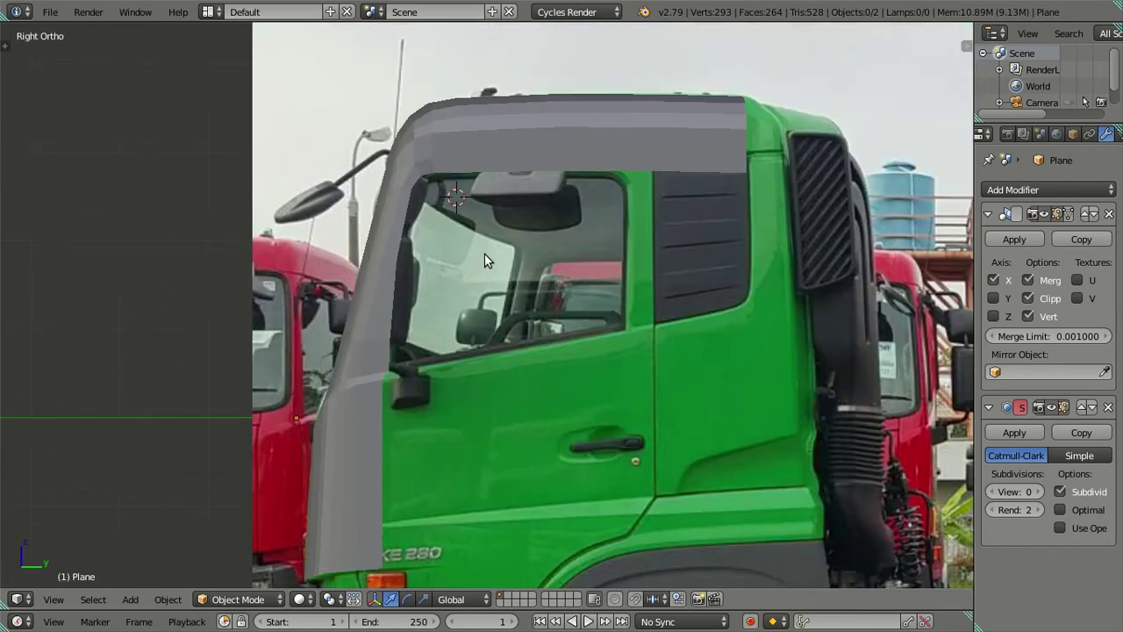
pyautogui.press('Tab')
pyautogui.keyDown('shift'); pyautogui.moveTo(585, 195); pyautogui.dragTo(471, 284, button='middle'); pyautogui.keyUp('shift')
pyautogui.scroll(2, 471, 283)
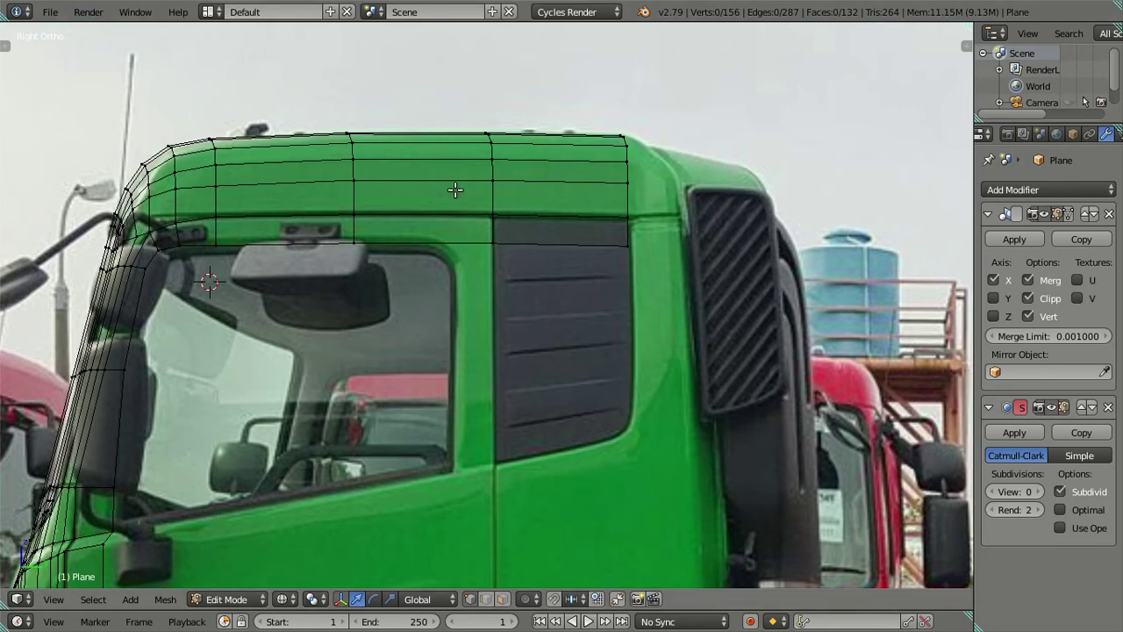
# Cut several vertical edge loops across the cab roof, keeping them unslid.
pyautogui.hotkey('ctrl', 'r')
pyautogui.click(446, 217)
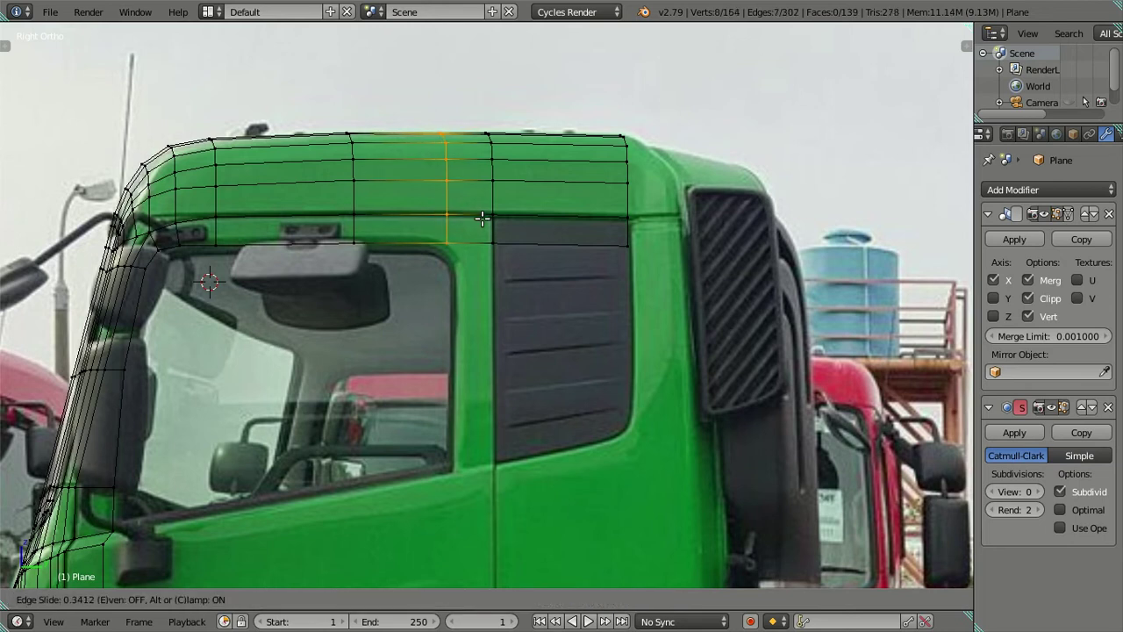
pyautogui.rightClick(471, 234)
pyautogui.hotkey('ctrl', 'r')
pyautogui.rightClick(439, 255)
pyautogui.hotkey('ctrl', 'Tab')
pyautogui.click(441, 254)
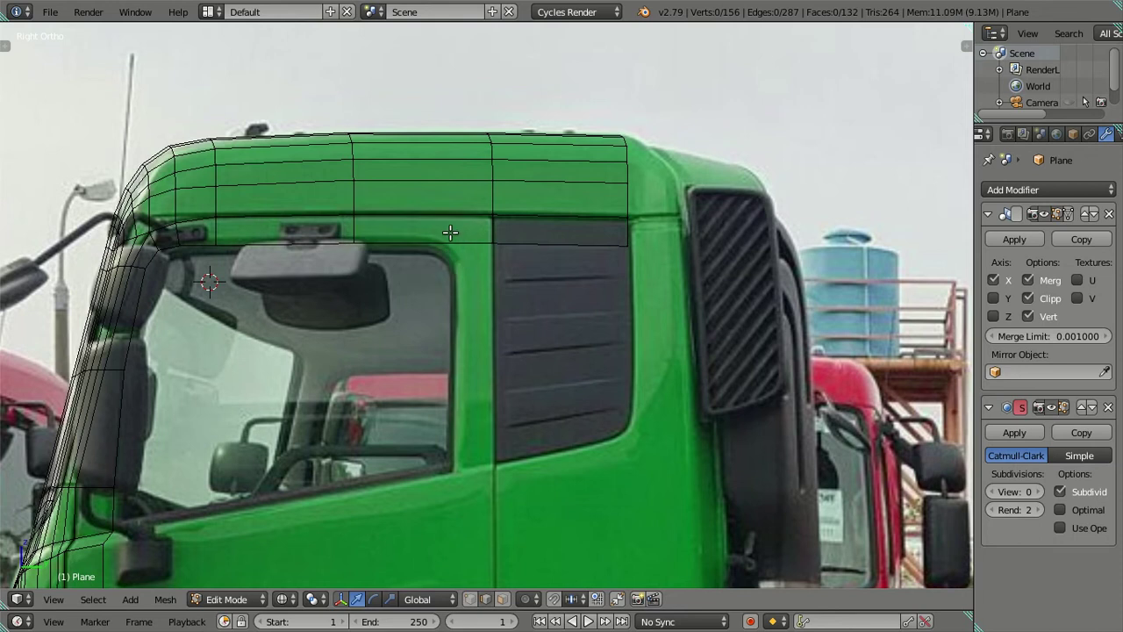
pyautogui.hotkey('ctrl', 'r')
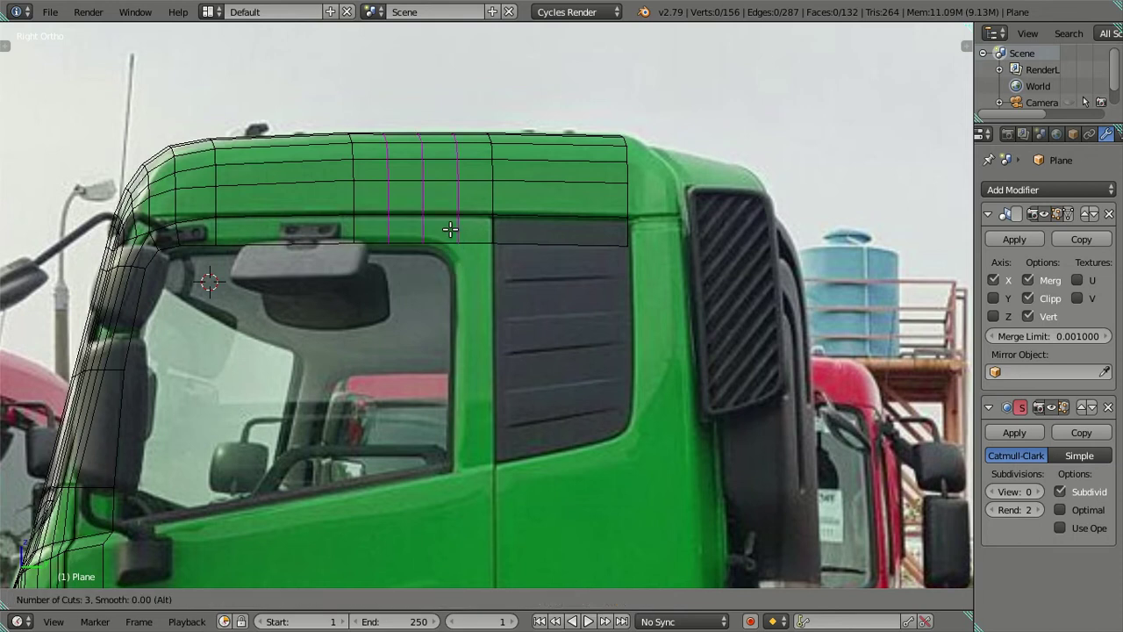
pyautogui.scroll(3, 450, 229)
pyautogui.click(450, 229)
pyautogui.rightClick(450, 229)
# Dissolve the extra roof edge loops, keeping the one at the door window's rear edge, and switch to vertex select.
pyautogui.press('x')
pyautogui.keyDown('alt'); pyautogui.keyDown('shift'); pyautogui.rightClick(552, 272); pyautogui.keyUp('shift'); pyautogui.keyUp('alt')
pyautogui.press('x')
pyautogui.click(572, 251)
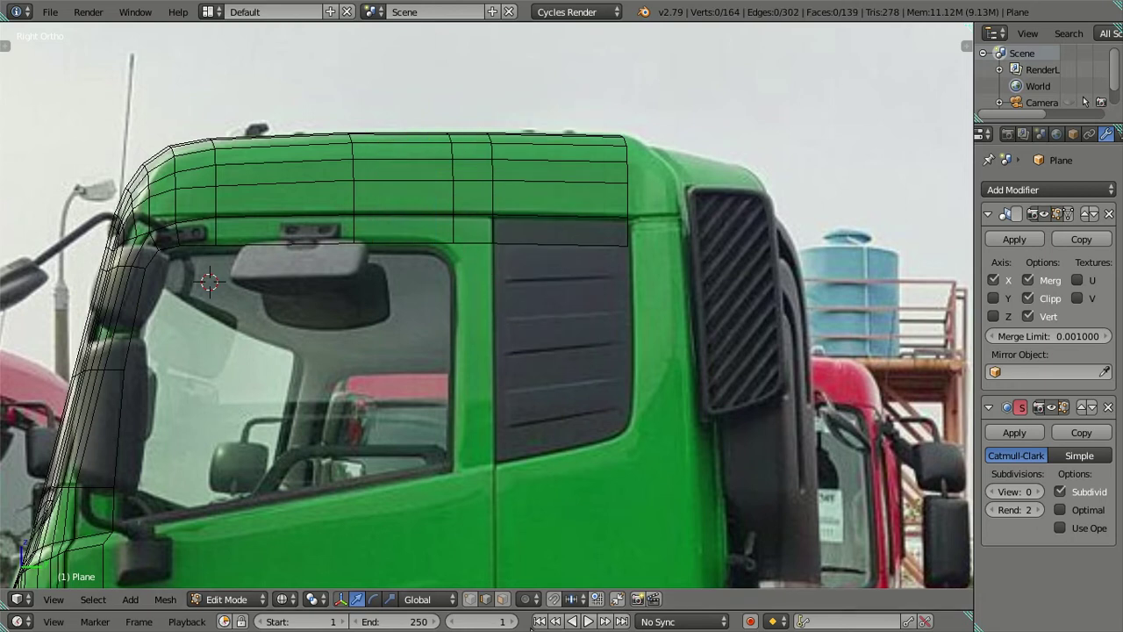
pyautogui.hotkey('ctrl', 'Tab')
pyautogui.click(444, 260)
pyautogui.keyDown('ctrl'); pyautogui.scroll(2, 472, 265); pyautogui.keyUp('ctrl')
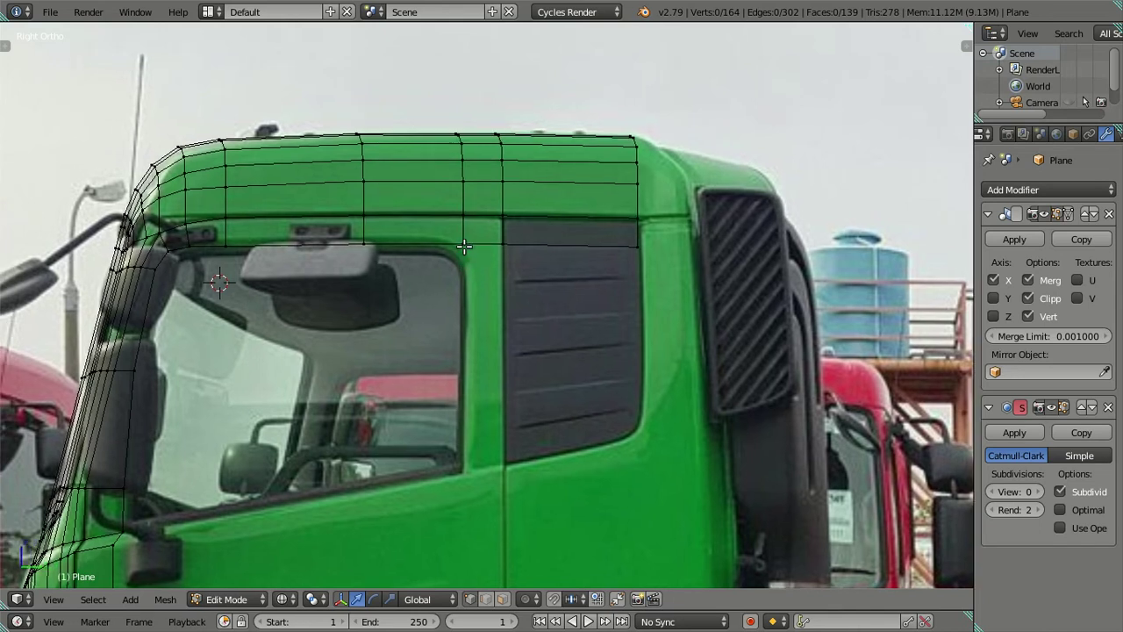
# Extrude the top edge, from the window's rear edge to the cab's rear corner, straight down to the rear window bottom.
pyautogui.rightClick(464, 245)
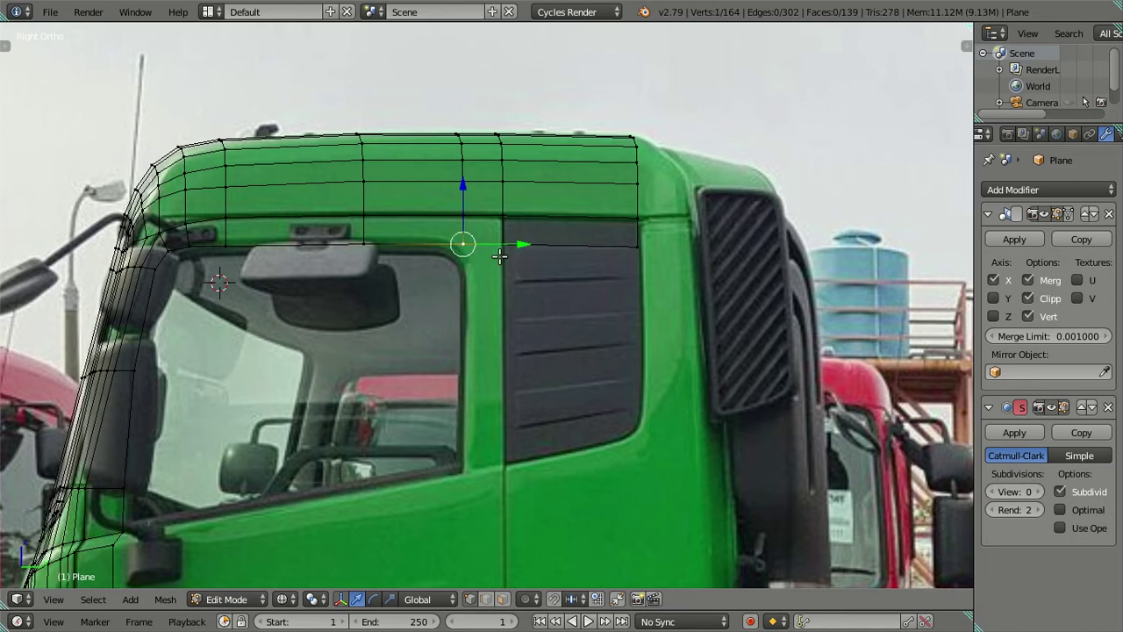
pyautogui.keyDown('ctrl'); pyautogui.rightClick(643, 257); pyautogui.keyUp('ctrl')
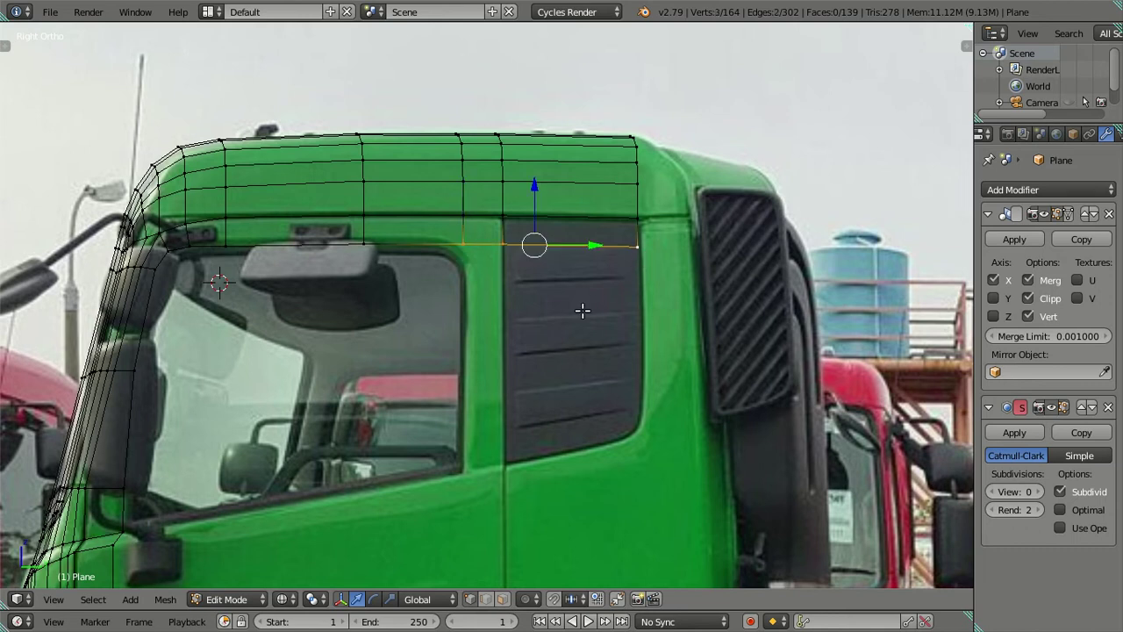
pyautogui.press('g')
pyautogui.press('Escape')
pyautogui.press('e')
pyautogui.press('z')
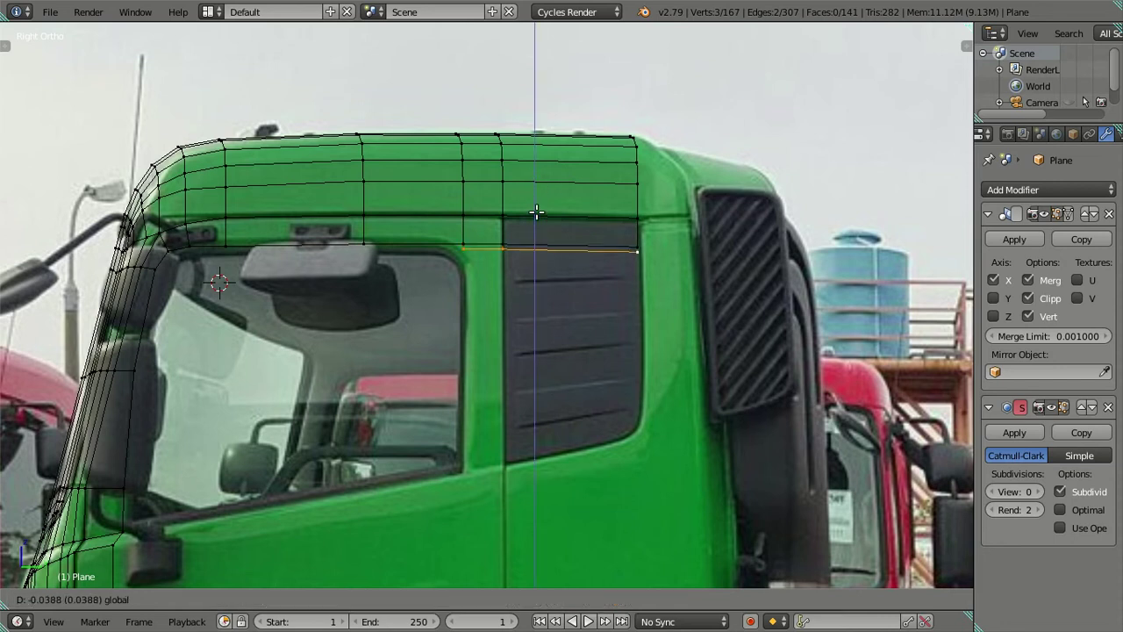
pyautogui.click(577, 445)
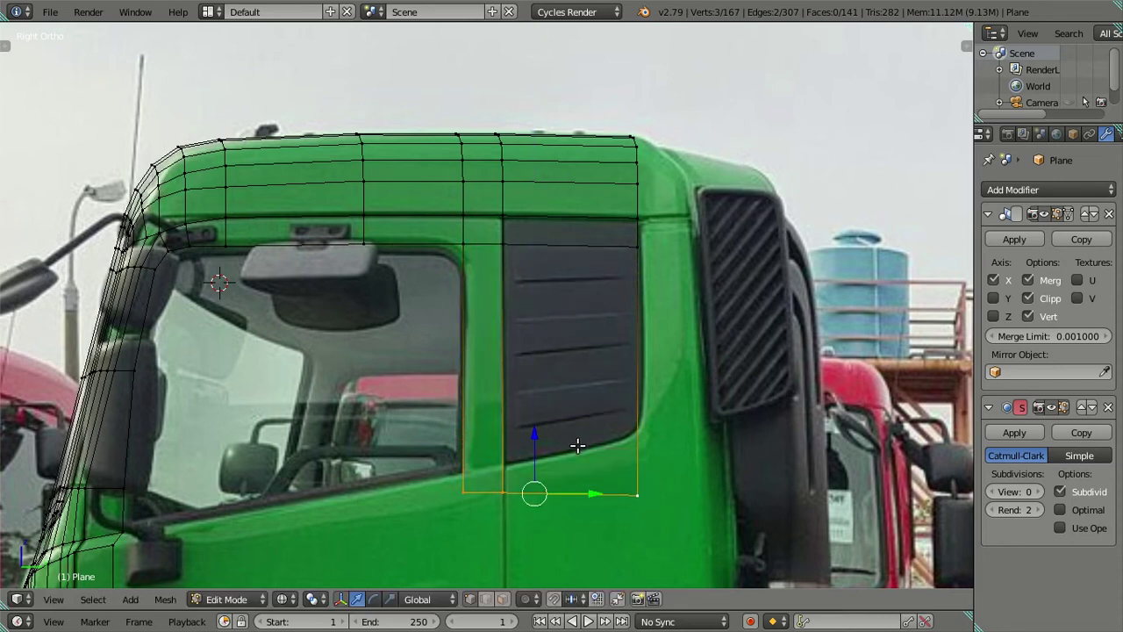
pyautogui.scroll(-3, 572, 454)
pyautogui.scroll(4, 522, 329)
pyautogui.moveTo(545, 326); pyautogui.dragTo(554, 302)
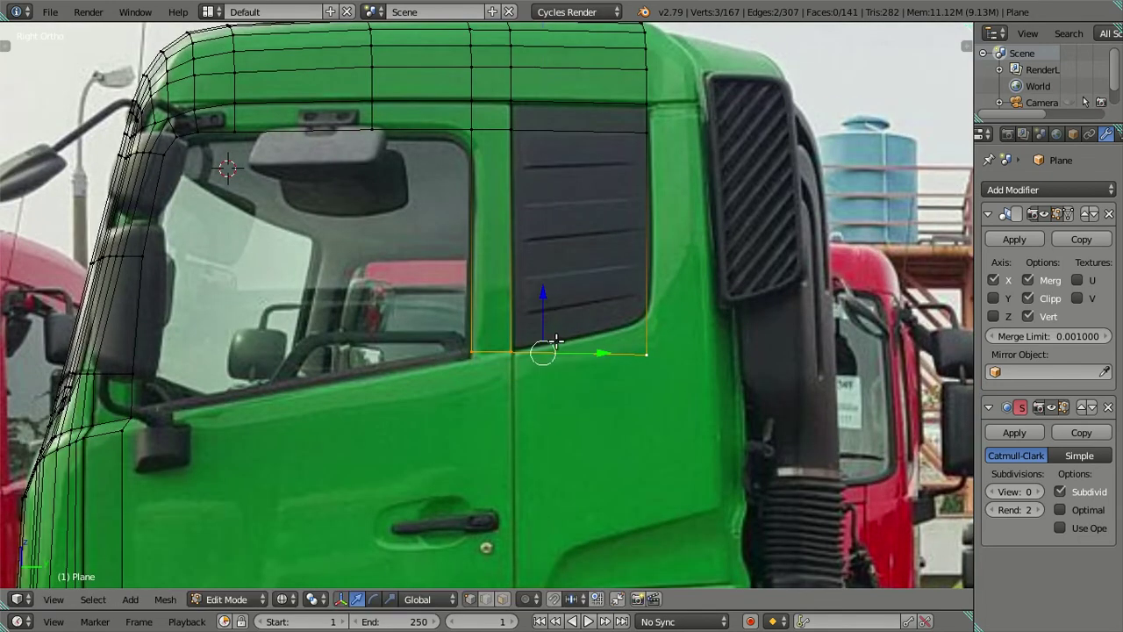
pyautogui.scroll(-4, 471, 349)
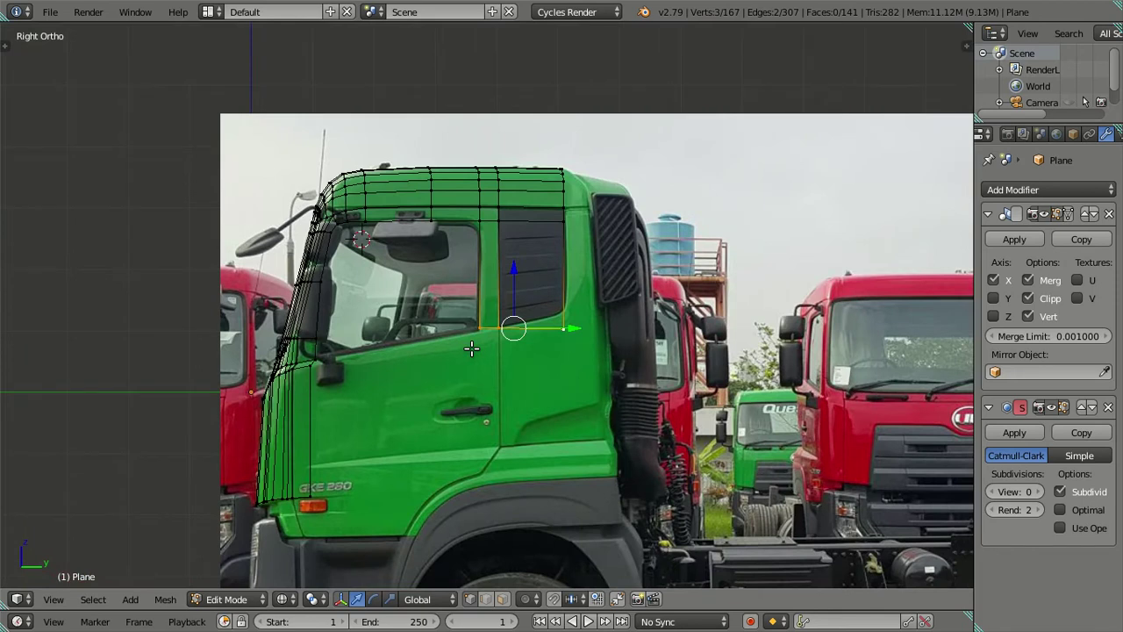
pyautogui.scroll(2, 471, 349)
pyautogui.scroll(2, 471, 349)
# Select the cab's rear vertical edge loop, from the lower corner up to the roof.
pyautogui.rightClick(470, 350)
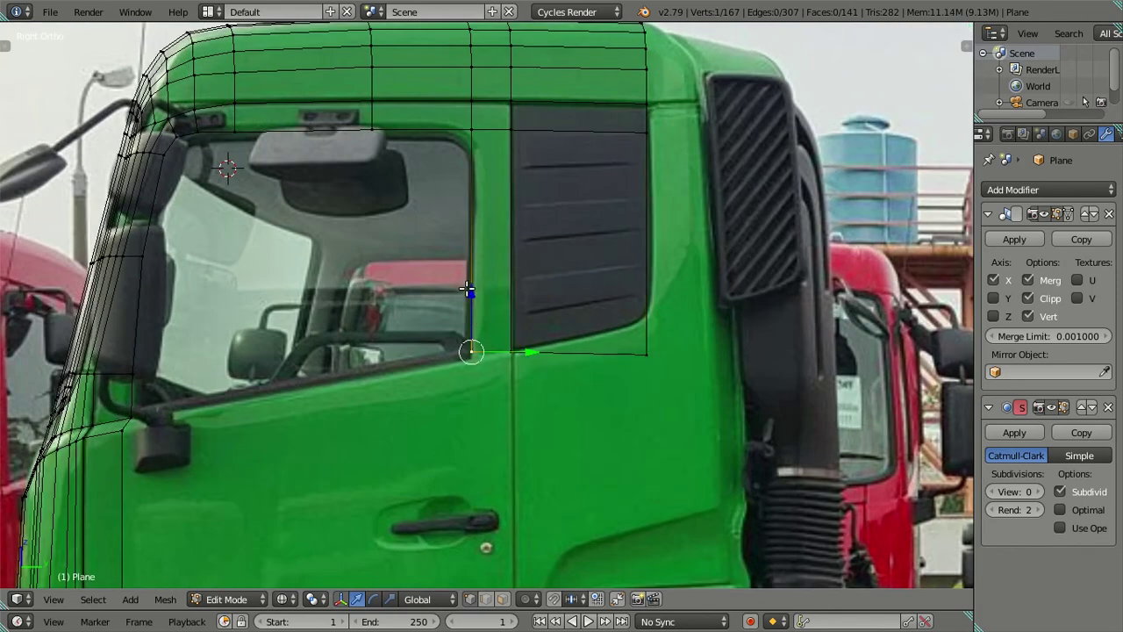
pyautogui.moveTo(466, 290); pyautogui.dragTo(478, 299)
pyautogui.rightClick(642, 353)
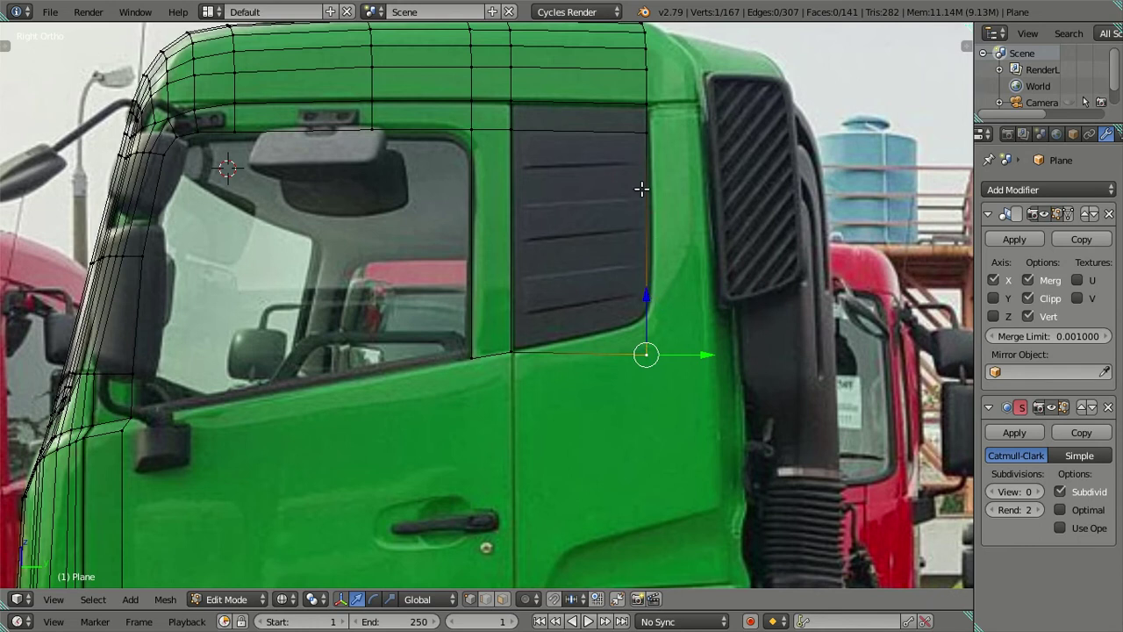
pyautogui.keyDown('shift'); pyautogui.moveTo(642, 189); pyautogui.dragTo(625, 247, button='middle'); pyautogui.keyUp('shift')
pyautogui.keyDown('alt'); pyautogui.rightClick(634, 276); pyautogui.keyUp('alt')
# Shift the rear edge loop sideways and raise the bottom rear corner to the slanted window bottom.
pyautogui.press('g')
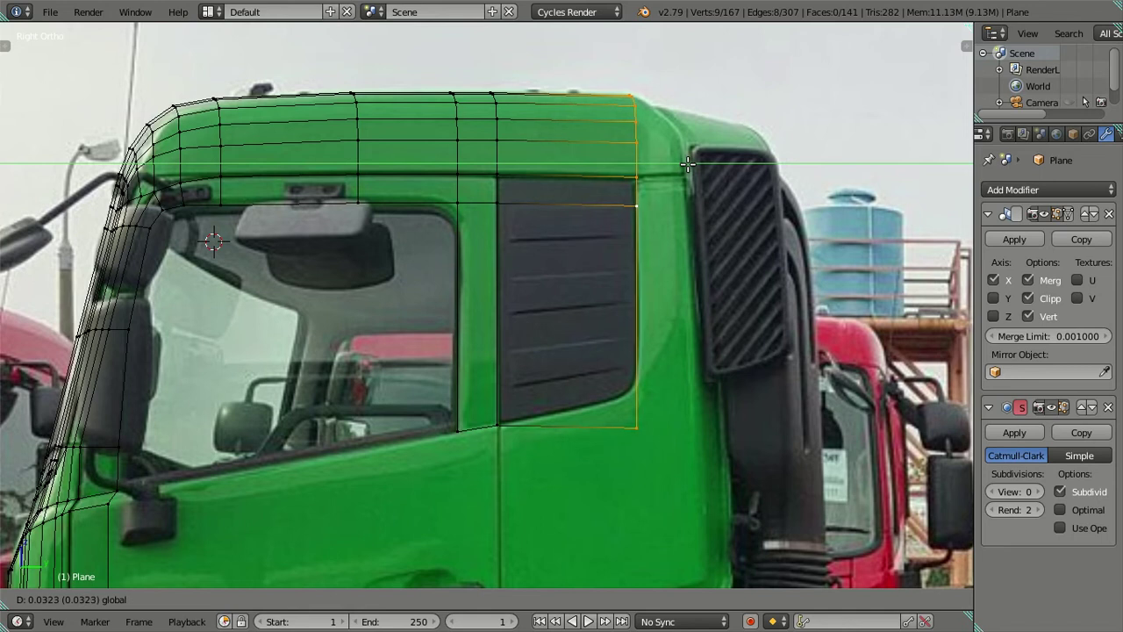
pyautogui.click(681, 182)
pyautogui.press('a')
pyautogui.rightClick(638, 427)
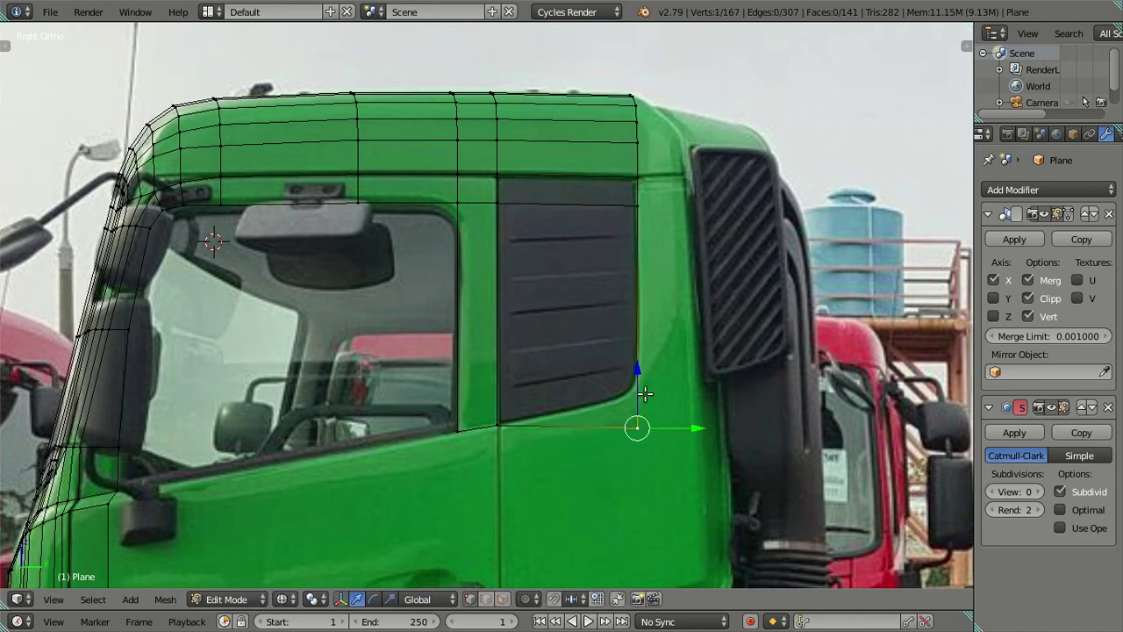
pyautogui.press('g')
pyautogui.press('z')
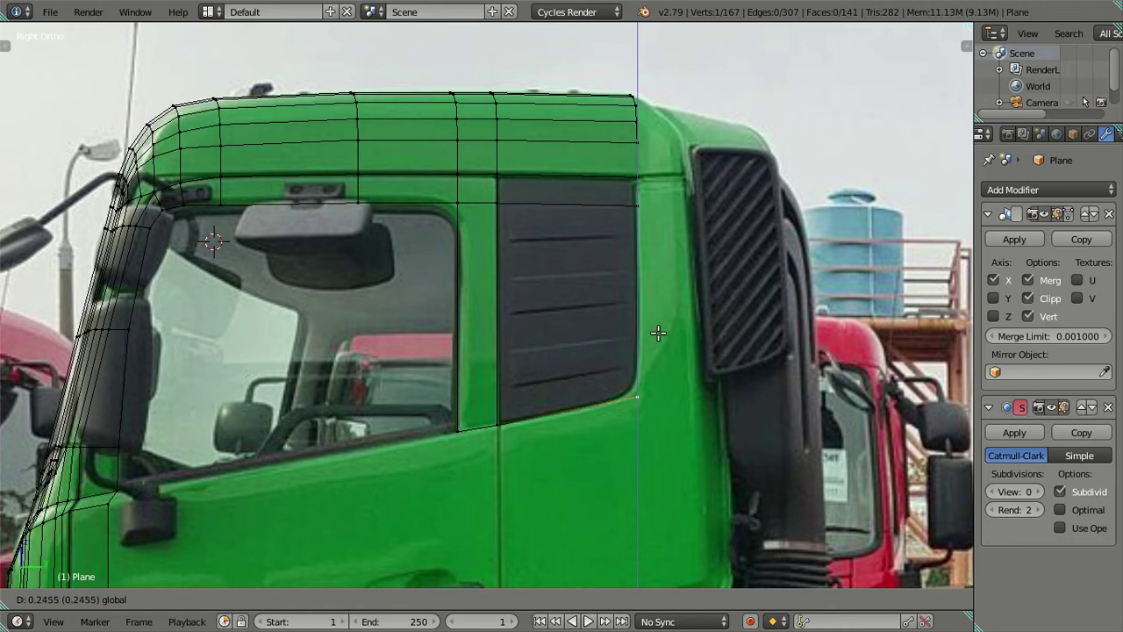
pyautogui.click(658, 332)
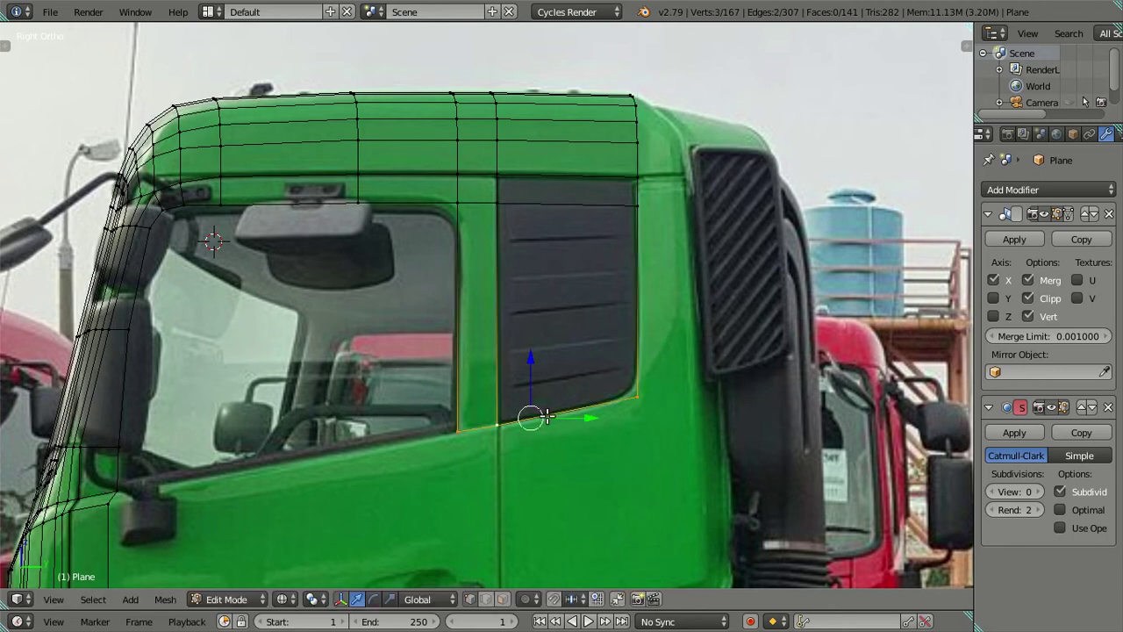
# Extrude the window-bottom edge straight down over the lower door panel, then extrude and lower it again.
pyautogui.keyDown('alt'); pyautogui.click(547, 415); pyautogui.keyUp('alt')
pyautogui.keyDown('shift'); pyautogui.moveTo(546, 415); pyautogui.dragTo(543, 326, button='middle'); pyautogui.keyUp('shift')
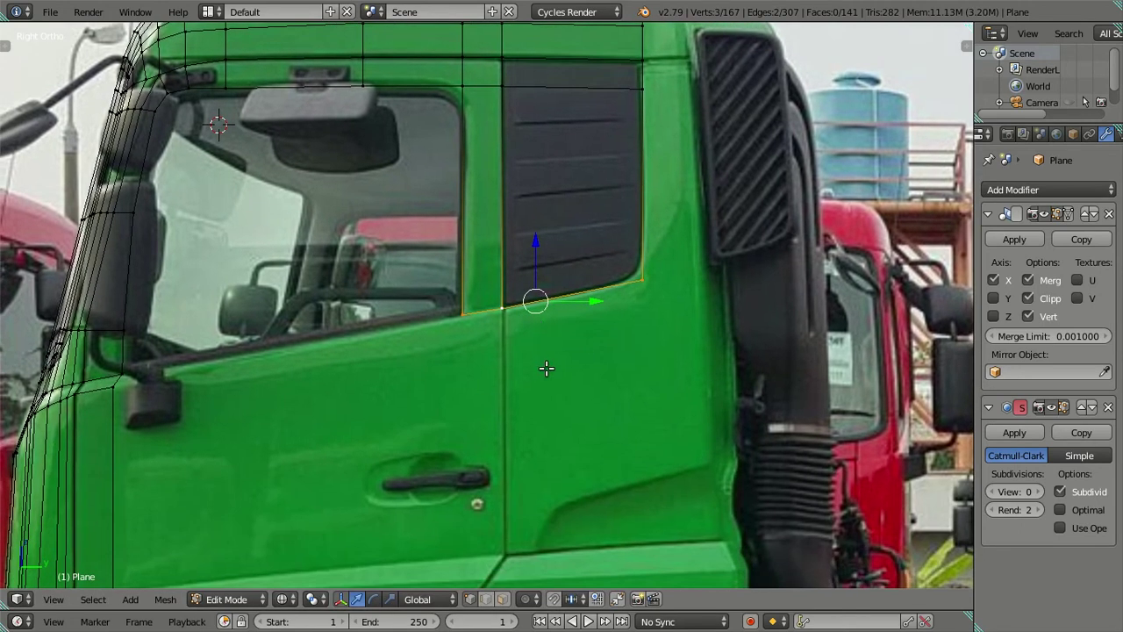
pyautogui.press('e')
pyautogui.press('z')
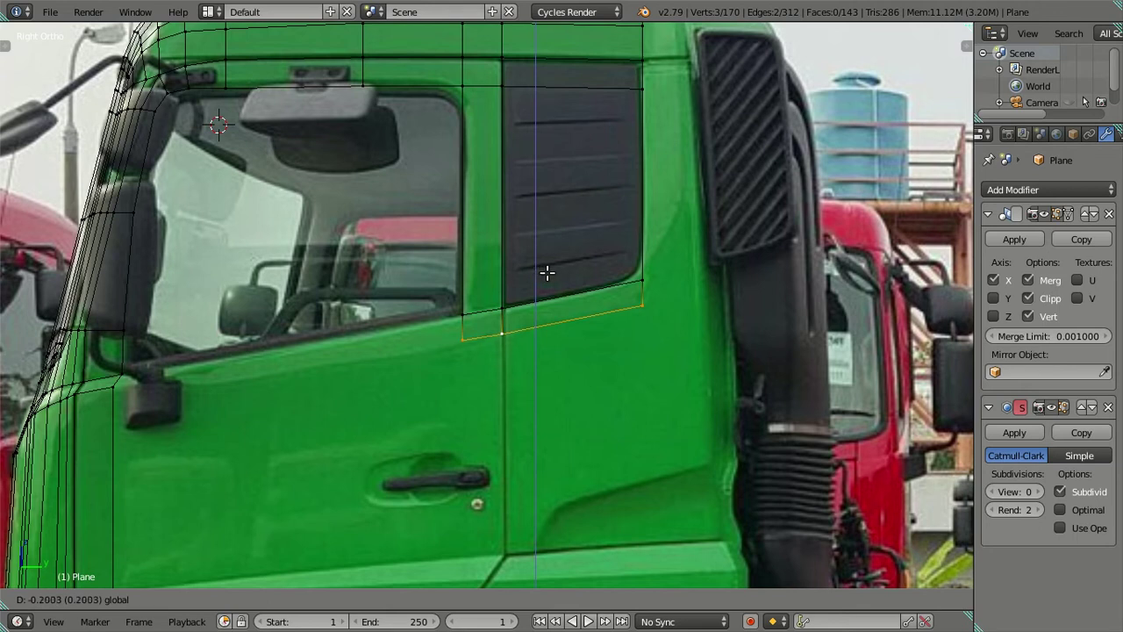
pyautogui.click(546, 272)
pyautogui.press('e')
pyautogui.rightClick(538, 403)
pyautogui.keyDown('shift'); pyautogui.moveTo(536, 389); pyautogui.dragTo(546, 149, button='middle'); pyautogui.keyUp('shift')
pyautogui.press('g')
pyautogui.press('z')
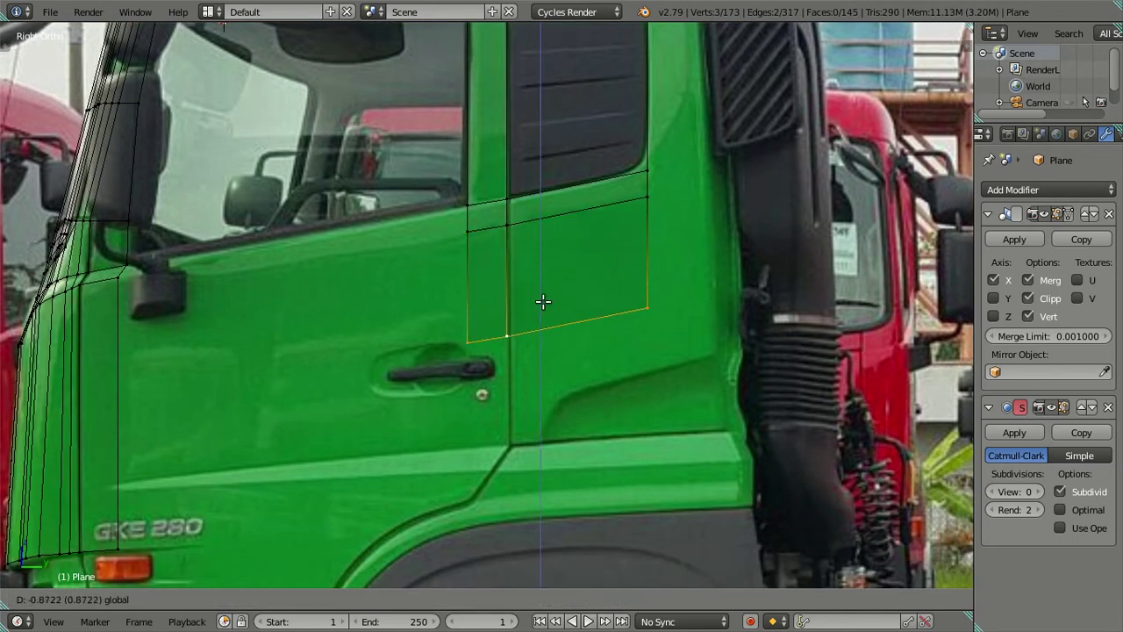
# Fix the new bottom edge's lower position and nudge the rear vertical edge loop slightly right.
pyautogui.click(556, 393)
pyautogui.scroll(-2, 533, 304)
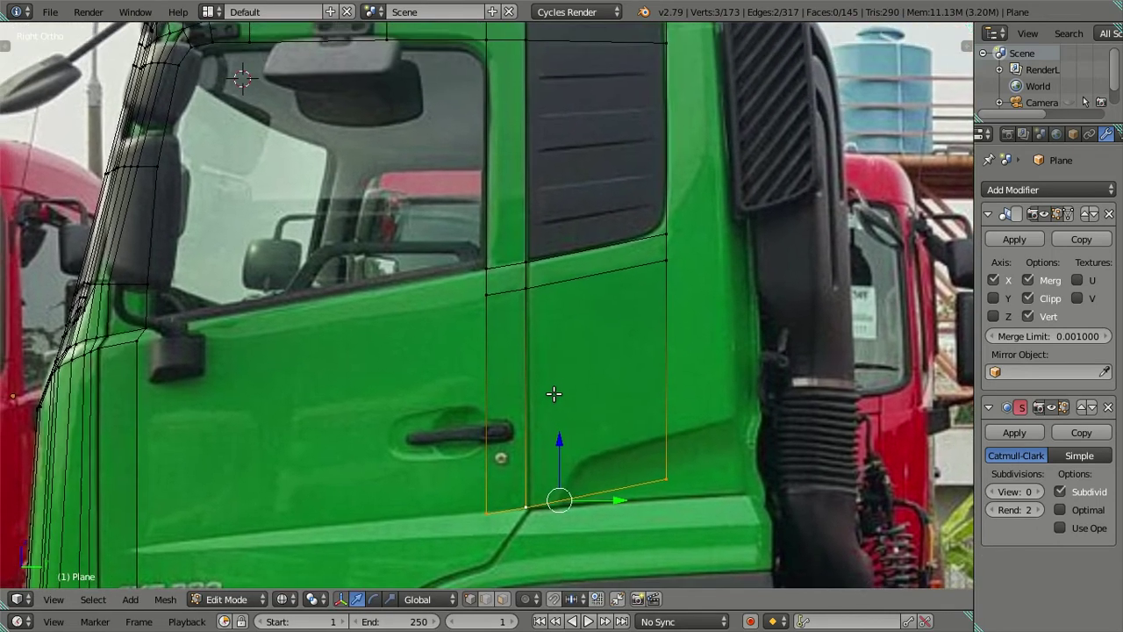
pyautogui.scroll(-2, 544, 351)
pyautogui.scroll(2, 562, 363)
pyautogui.scroll(2, 537, 238)
pyautogui.rightClick(536, 239)
pyautogui.keyDown('alt'); pyautogui.rightClick(535, 235); pyautogui.keyUp('alt')
pyautogui.moveTo(597, 323); pyautogui.dragTo(599, 322)
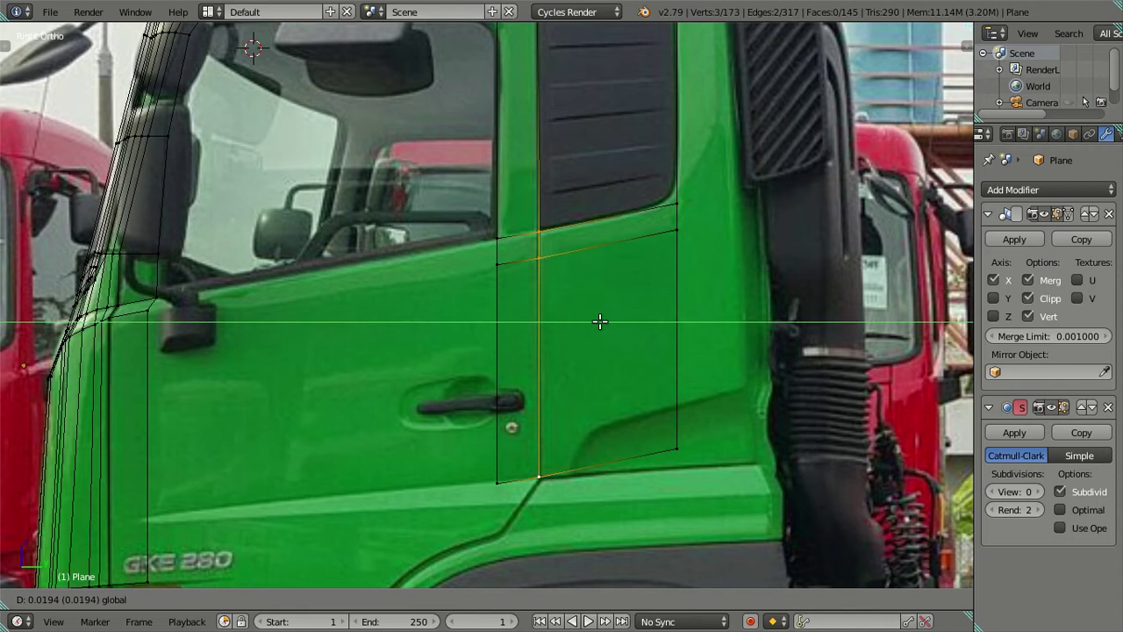
pyautogui.moveTo(599, 322); pyautogui.dragTo(599, 322)
# Zoom in on the door area and check the vertical door seam loop.
pyautogui.press('a')
pyautogui.keyDown('shift'); pyautogui.moveTo(564, 439); pyautogui.dragTo(566, 379, button='middle'); pyautogui.keyUp('shift')
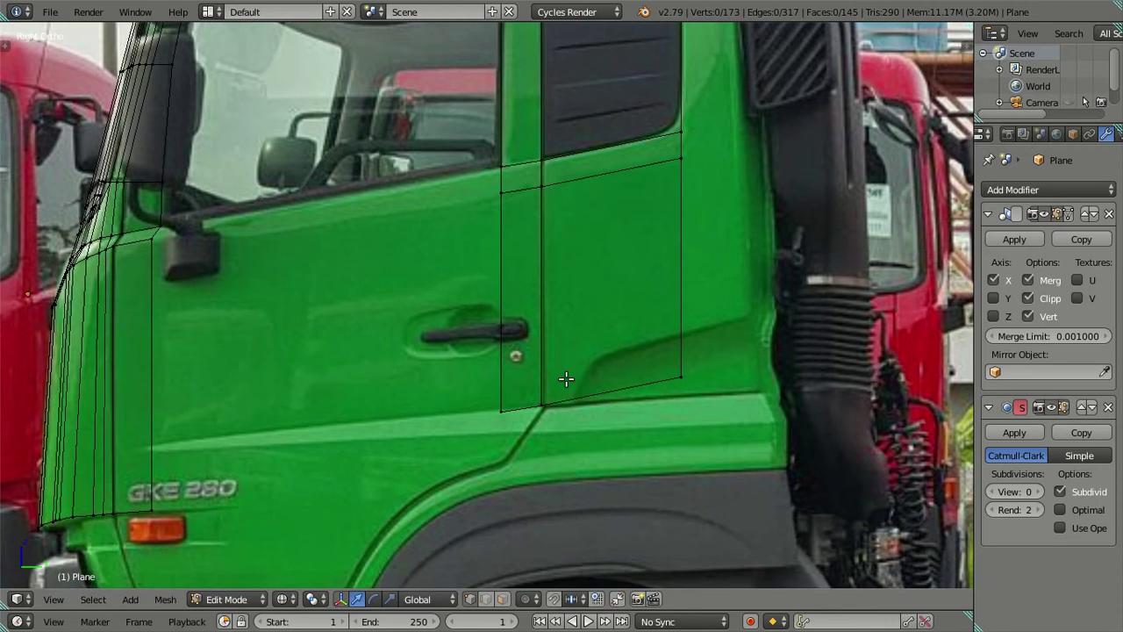
pyautogui.scroll(2, 566, 379)
pyautogui.keyDown('alt'); pyautogui.rightClick(564, 359); pyautogui.keyUp('alt')
pyautogui.keyDown('shift'); pyautogui.scroll(2, 594, 354); pyautogui.keyUp('shift')
pyautogui.keyDown('shift'); pyautogui.scroll(1, 605, 298); pyautogui.keyUp('shift')
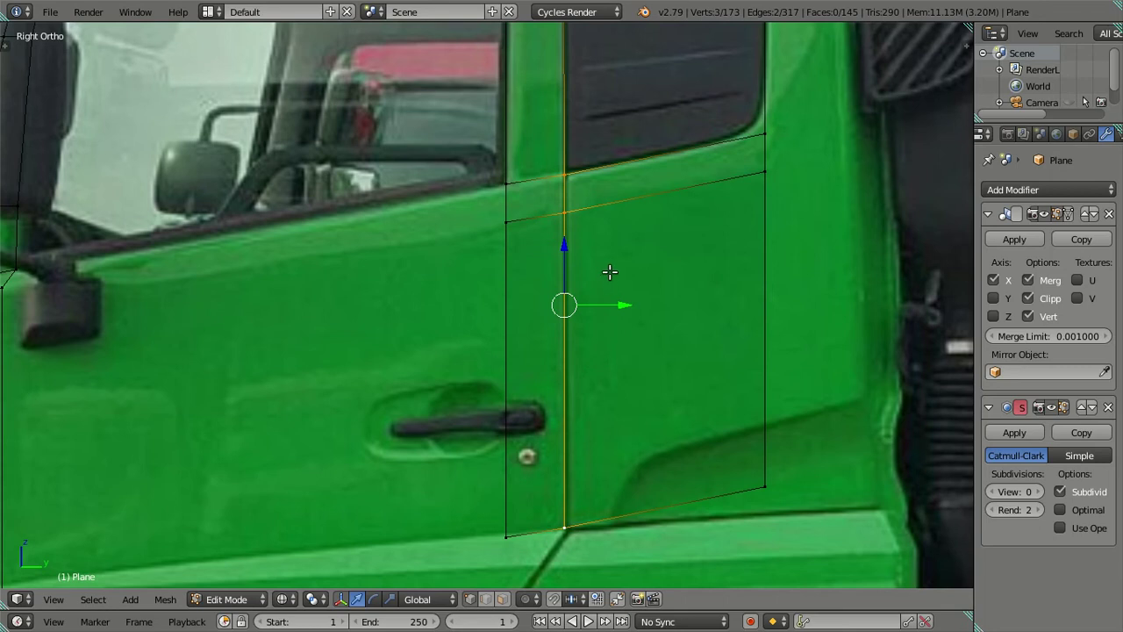
pyautogui.click(619, 304)
pyautogui.press('a')
# Raise the bottom edge loop and its lower-left corner vertex to follow the door panel crease.
pyautogui.rightClick(506, 535)
pyautogui.keyDown('alt'); pyautogui.keyDown('shift'); pyautogui.rightClick(591, 524); pyautogui.keyUp('shift'); pyautogui.keyUp('alt')
pyautogui.press('g')
pyautogui.press('z')
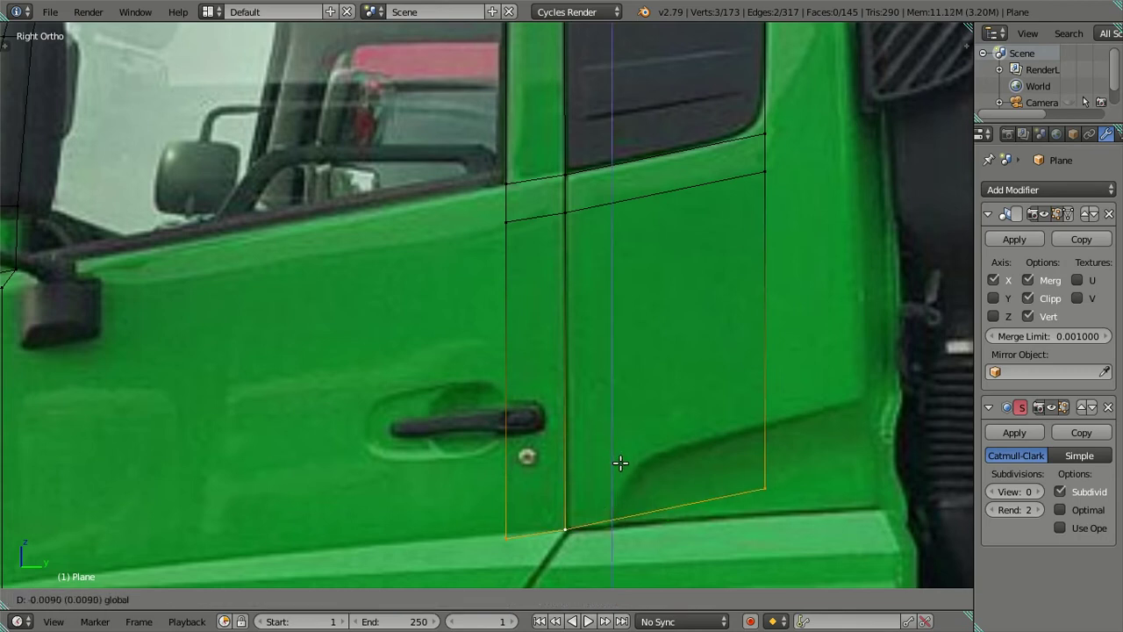
pyautogui.click(617, 463)
pyautogui.rightClick(506, 531)
pyautogui.press('g')
pyautogui.press('z')
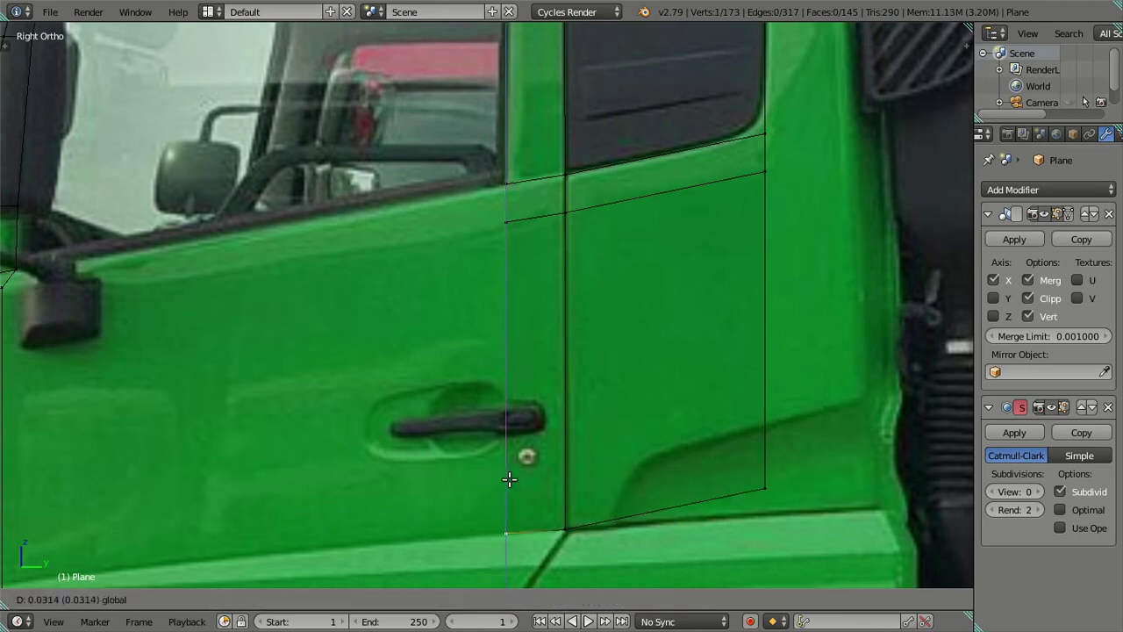
pyautogui.click(511, 479)
# Lower the rear door corner vertex so the bottom edge slants with the photo's crease.
pyautogui.keyDown('shift'); pyautogui.moveTo(784, 509); pyautogui.dragTo(716, 483, button='middle'); pyautogui.keyUp('shift')
pyautogui.rightClick(697, 486)
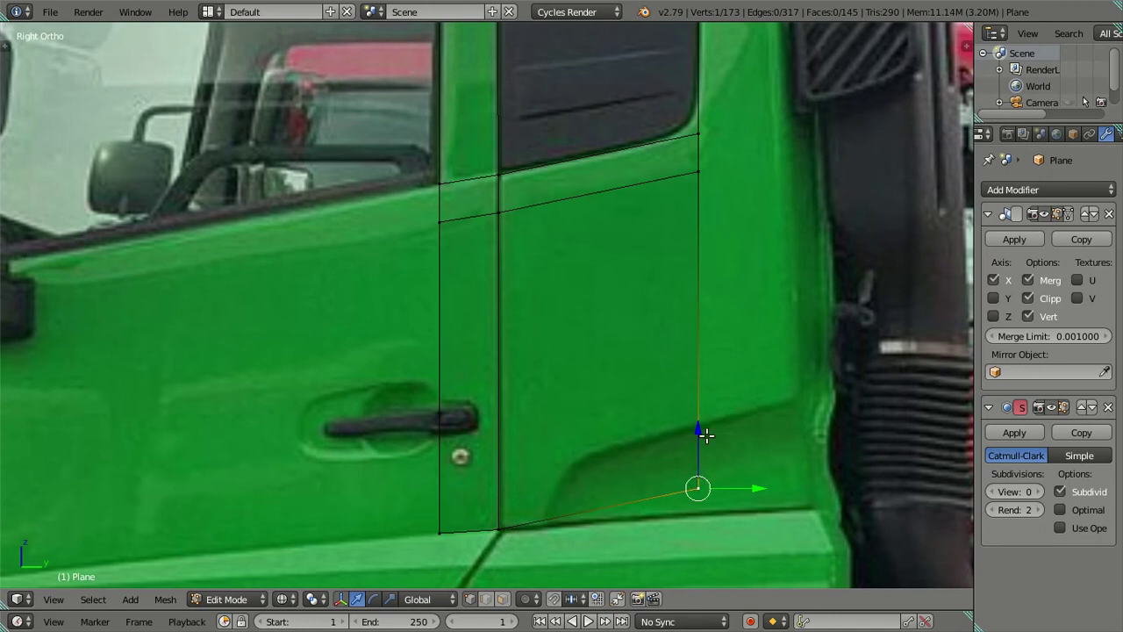
pyautogui.press('g')
pyautogui.press('z')
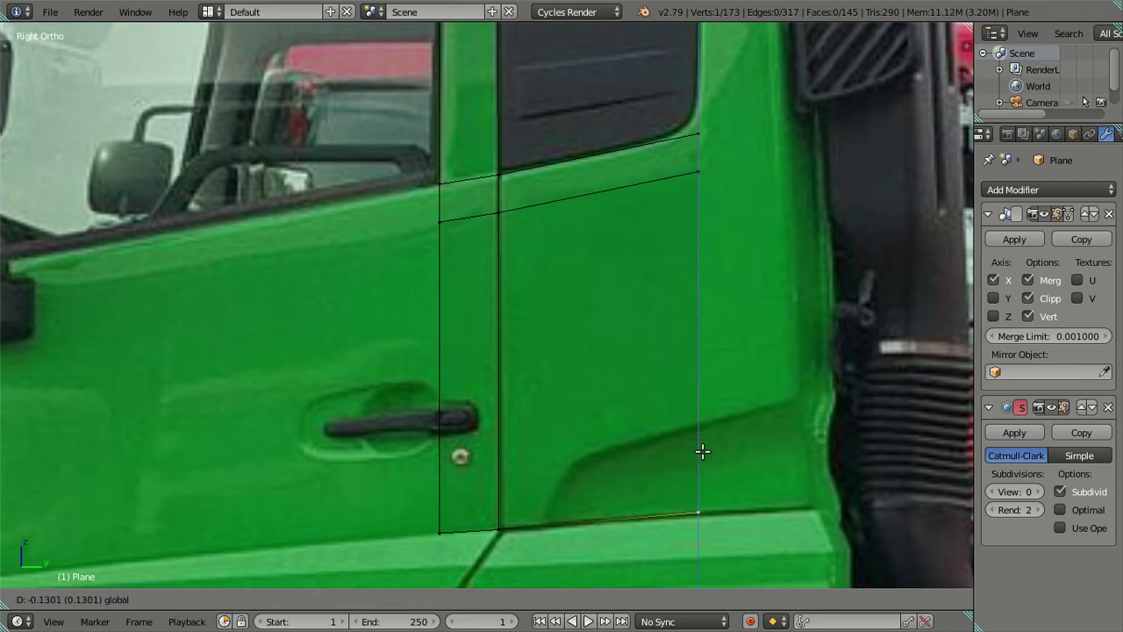
pyautogui.click(707, 452)
pyautogui.scroll(-7, 707, 452)
pyautogui.press('a')
pyautogui.keyDown('shift'); pyautogui.moveTo(505, 485); pyautogui.dragTo(656, 463, button='middle'); pyautogui.keyUp('shift')
pyautogui.scroll(1, 436, 426)
pyautogui.scroll(1, 438, 436)
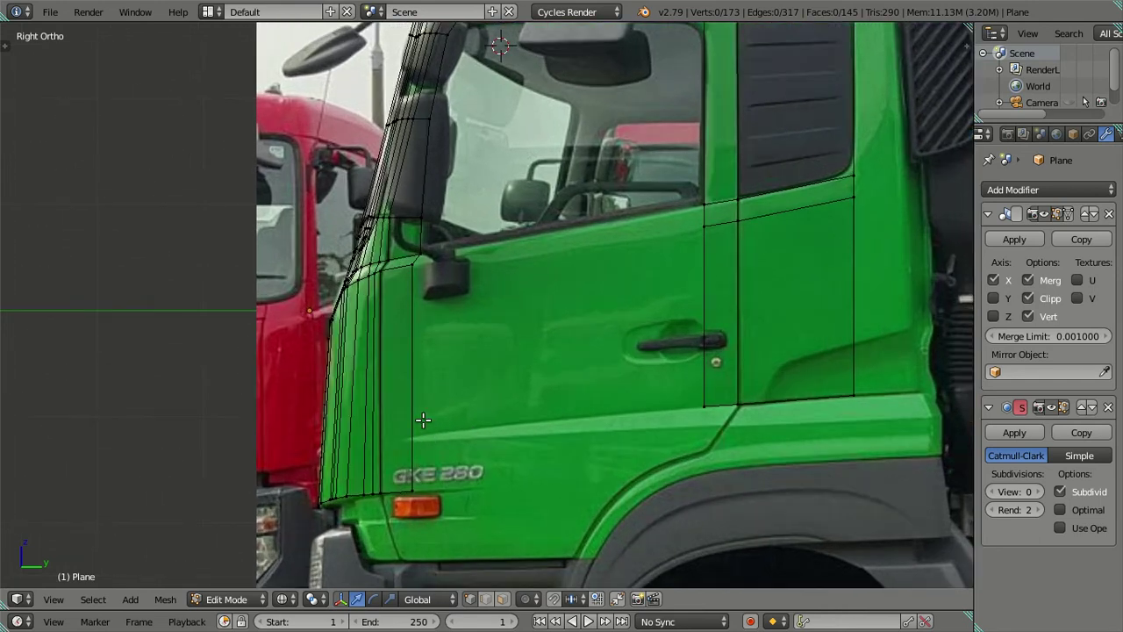
# In Front view, try a multi-loop cut across the lower cab front and undo it.
pyautogui.press('KP_1')
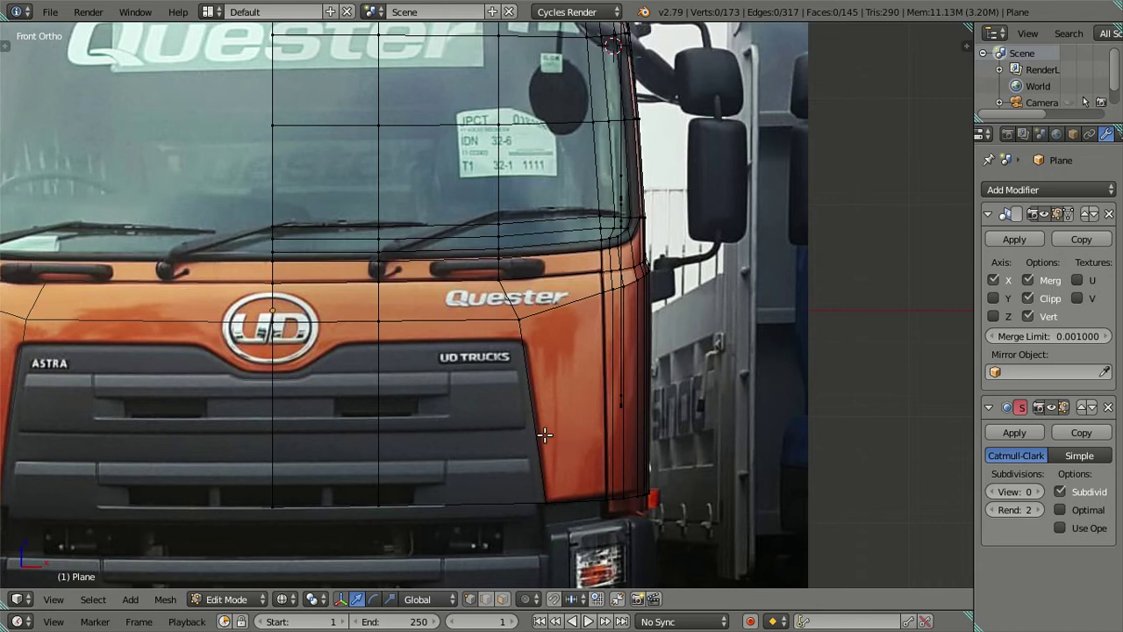
pyautogui.hotkey('ctrl', 'r')
pyautogui.scroll(1, 545, 434)
pyautogui.scroll(1, 545, 434)
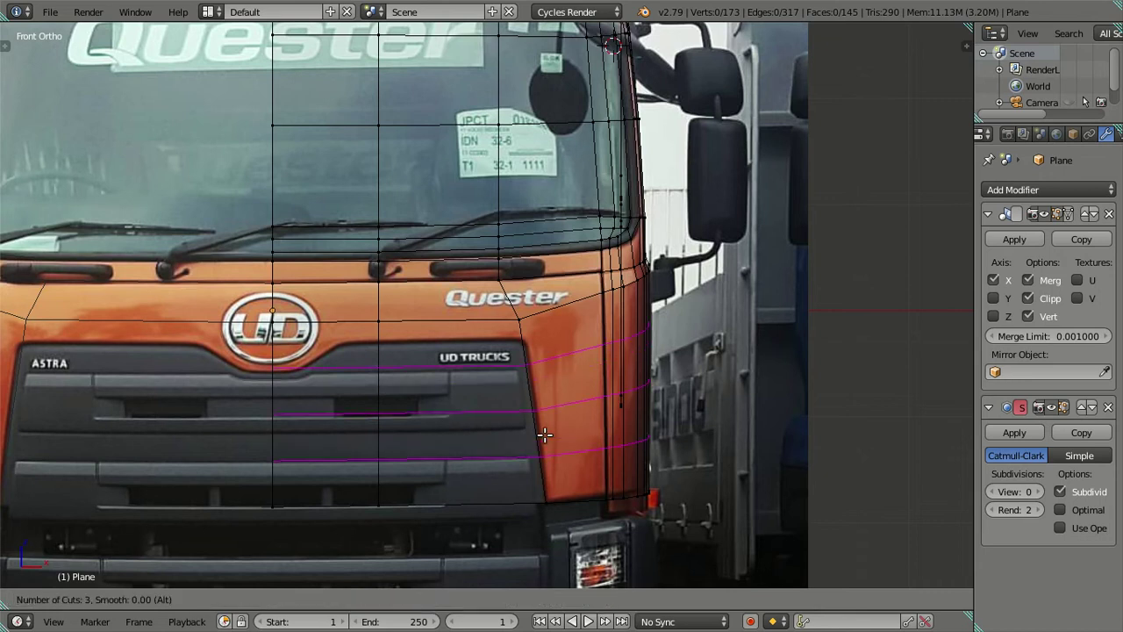
pyautogui.click(545, 435)
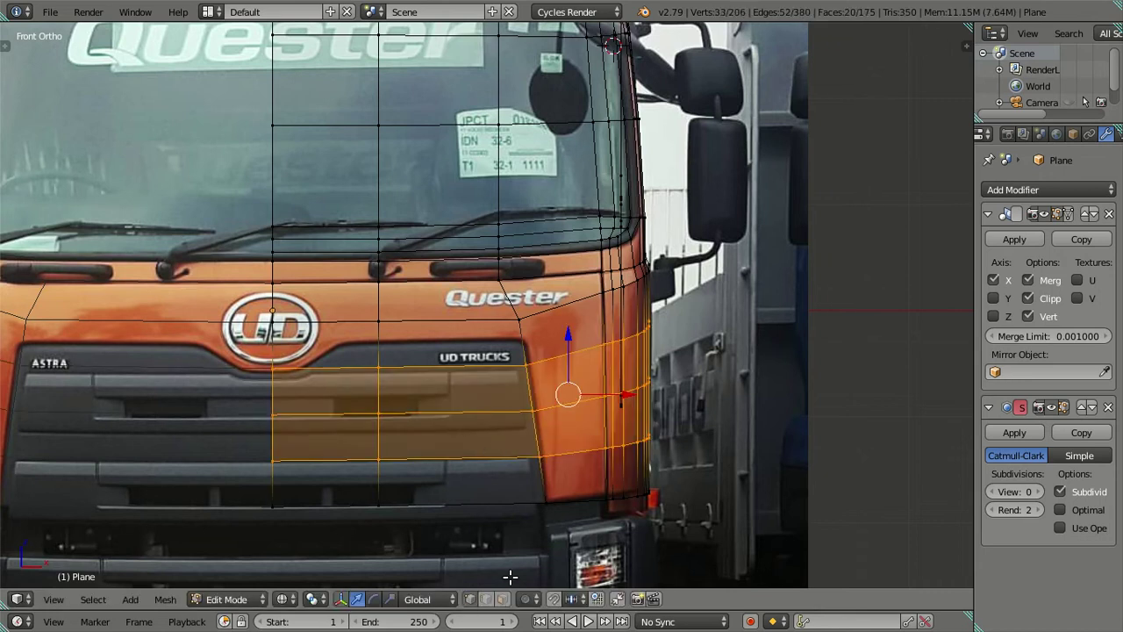
pyautogui.hotkey('ctrl', 'z')
# Cut three edge loops across the grille and delete the upper two, keeping the lowest.
pyautogui.hotkey('ctrl', 'r')
pyautogui.click(527, 420)
pyautogui.keyDown('alt'); pyautogui.keyDown('shift'); pyautogui.rightClick(488, 453); pyautogui.keyUp('shift'); pyautogui.keyUp('alt')
pyautogui.press('KP_3')
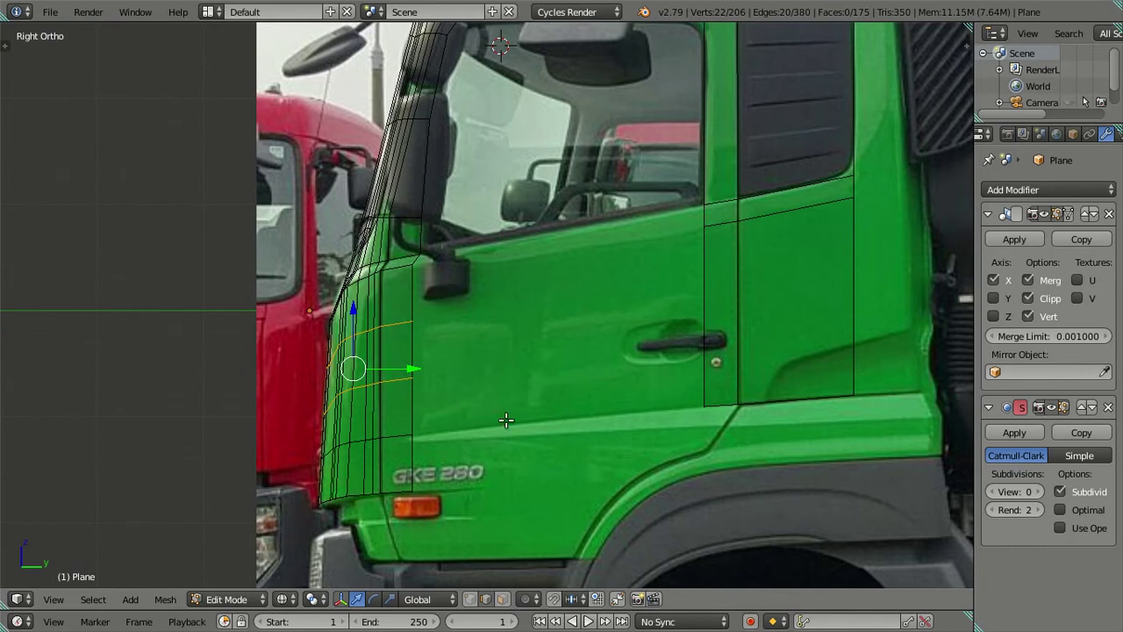
pyautogui.press('KP_1')
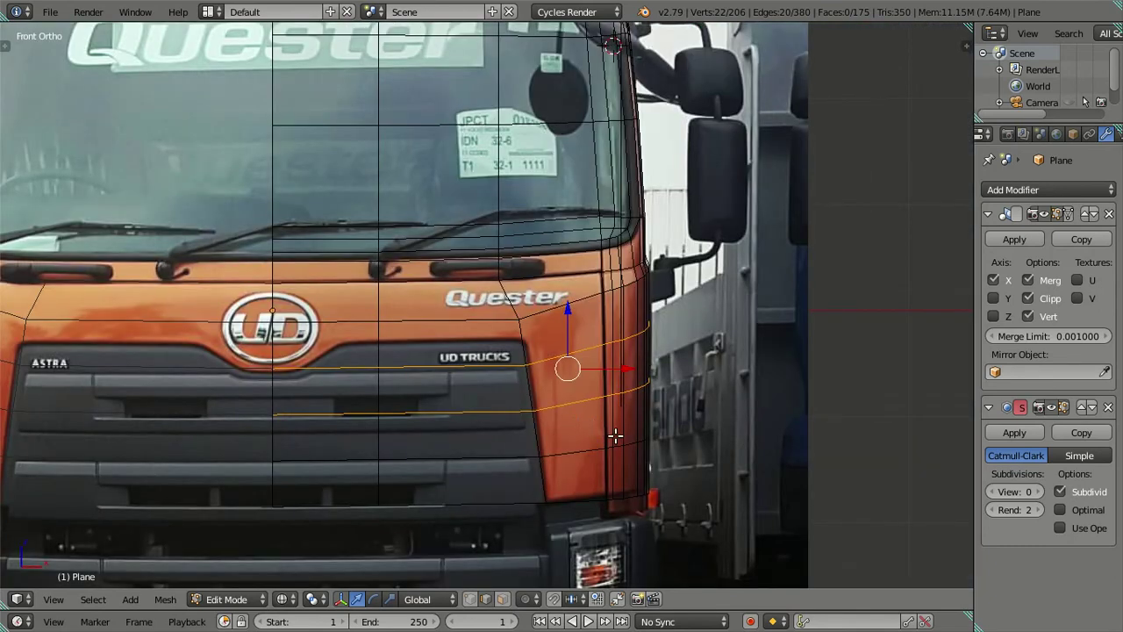
pyautogui.press('KP_3')
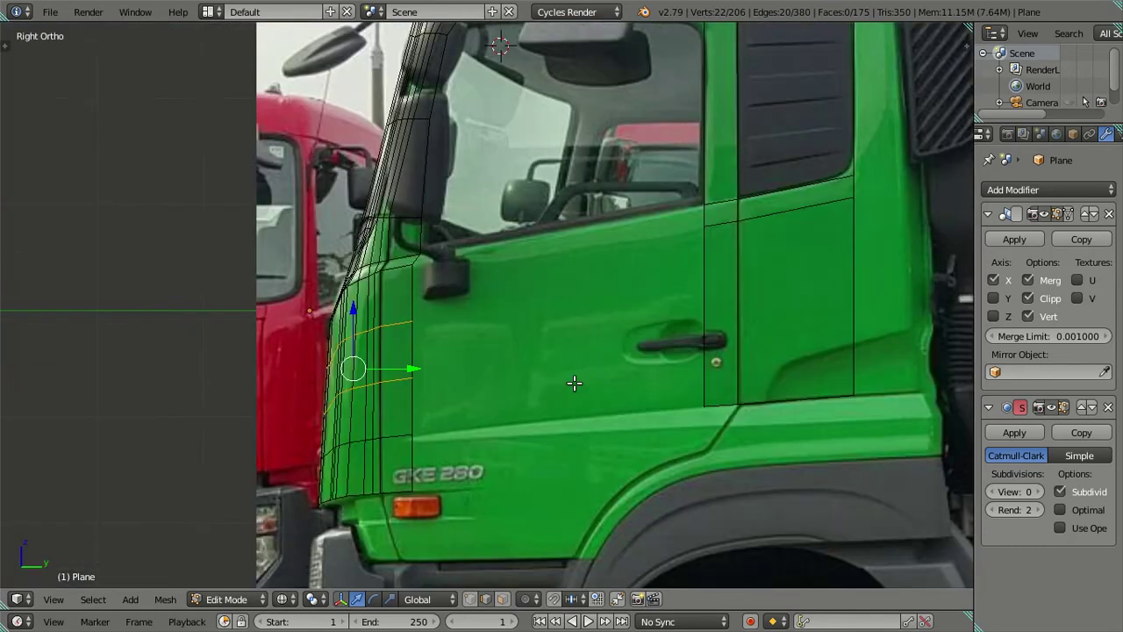
pyautogui.press('x')
pyautogui.click(574, 382)
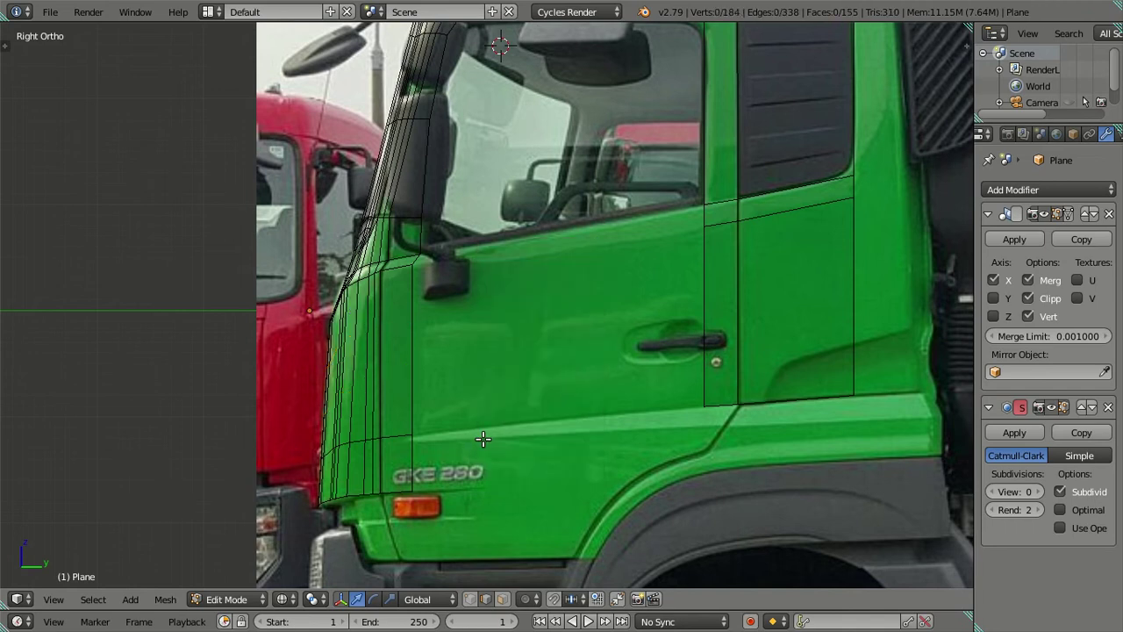
# In vertex select mode, move the two vertices below the side mirror vertically to line up.
pyautogui.scroll(1, 483, 443)
pyautogui.moveTo(483, 443)
pyautogui.keyDown('shift'); pyautogui.mouseDown(button='middle')
pyautogui.moveTo(582, 373)
pyautogui.moveTo(466, 401)
pyautogui.mouseUp(button='middle'); pyautogui.keyUp('shift')
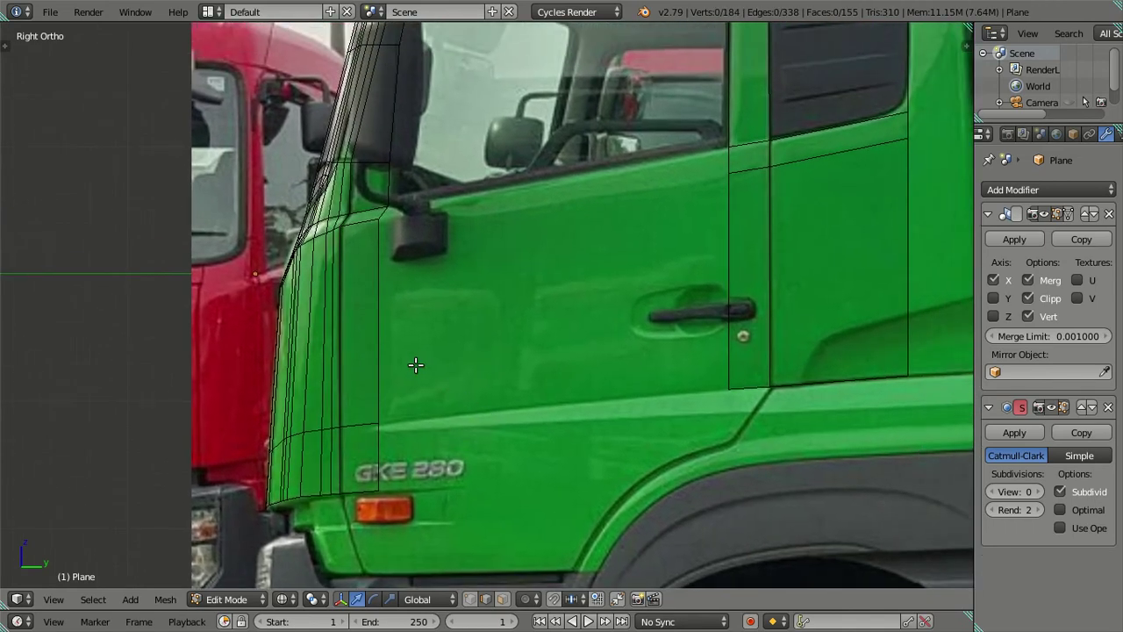
pyautogui.hotkey('ctrl', 'Tab')
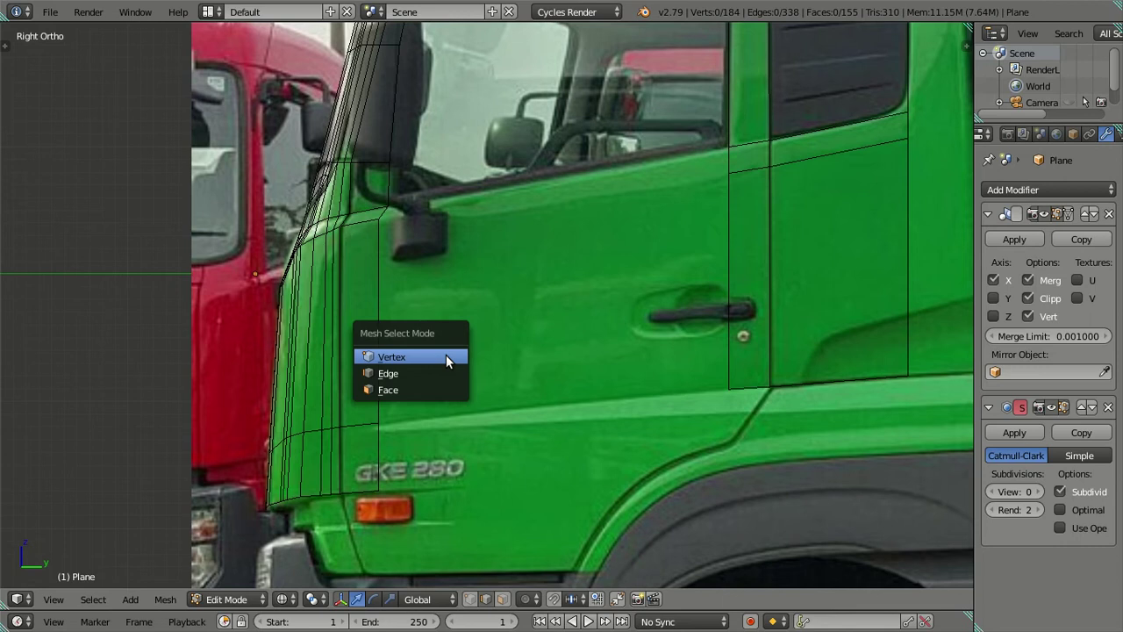
pyautogui.keyDown('shift'); pyautogui.moveTo(603, 268); pyautogui.dragTo(464, 448, button='middle'); pyautogui.keyUp('shift')
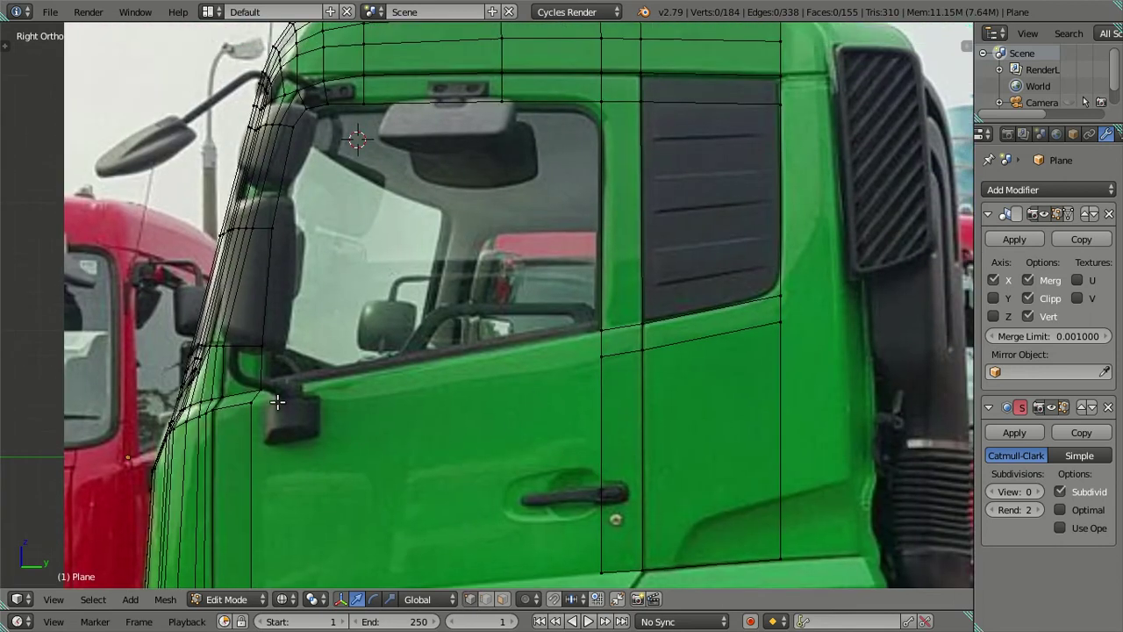
pyautogui.keyDown('shift'); pyautogui.moveTo(274, 405); pyautogui.dragTo(439, 370, button='middle'); pyautogui.keyUp('shift')
pyautogui.scroll(2, 434, 377)
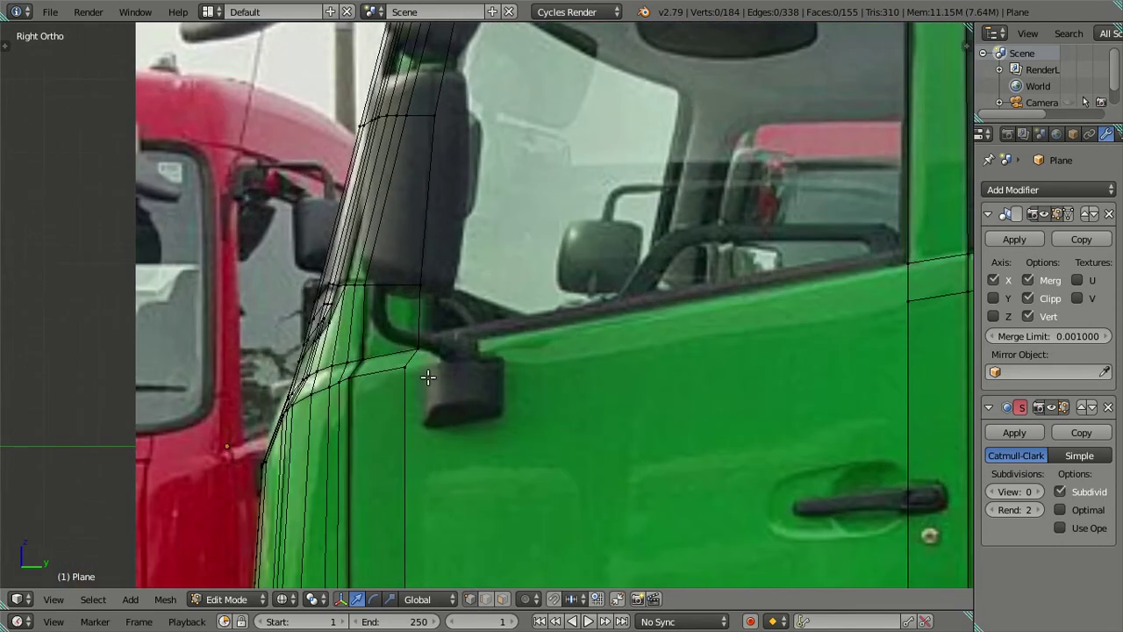
pyautogui.rightClick(351, 380)
pyautogui.scroll(2, 377, 388)
pyautogui.scroll(1, 576, 368)
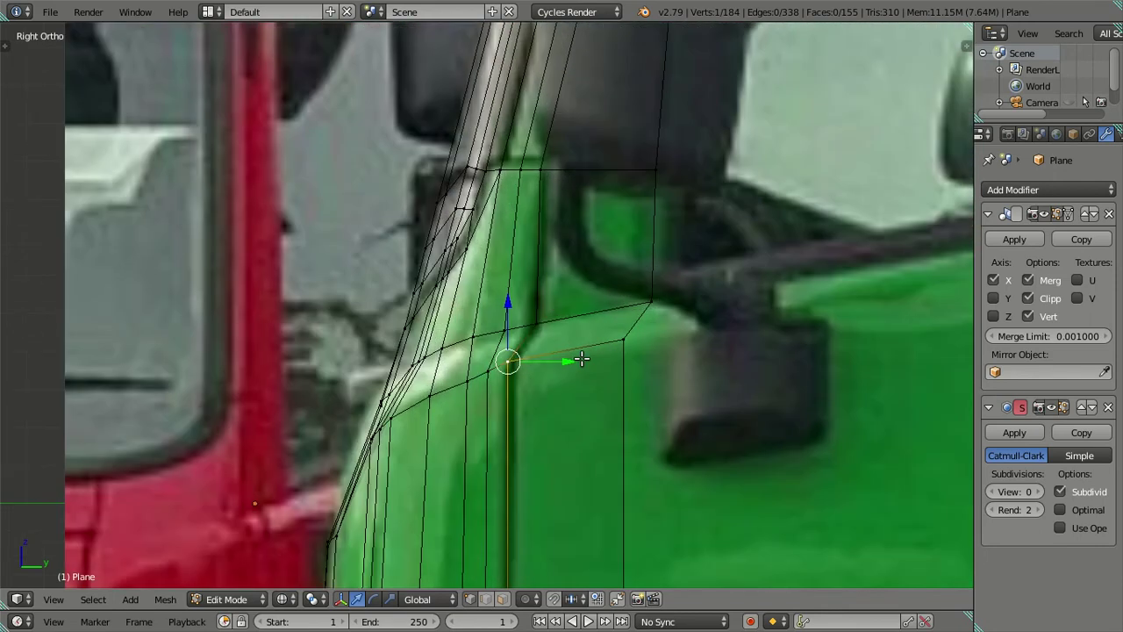
pyautogui.keyDown('shift'); pyautogui.rightClick(627, 343); pyautogui.keyUp('shift')
pyautogui.scroll(1, 627, 343)
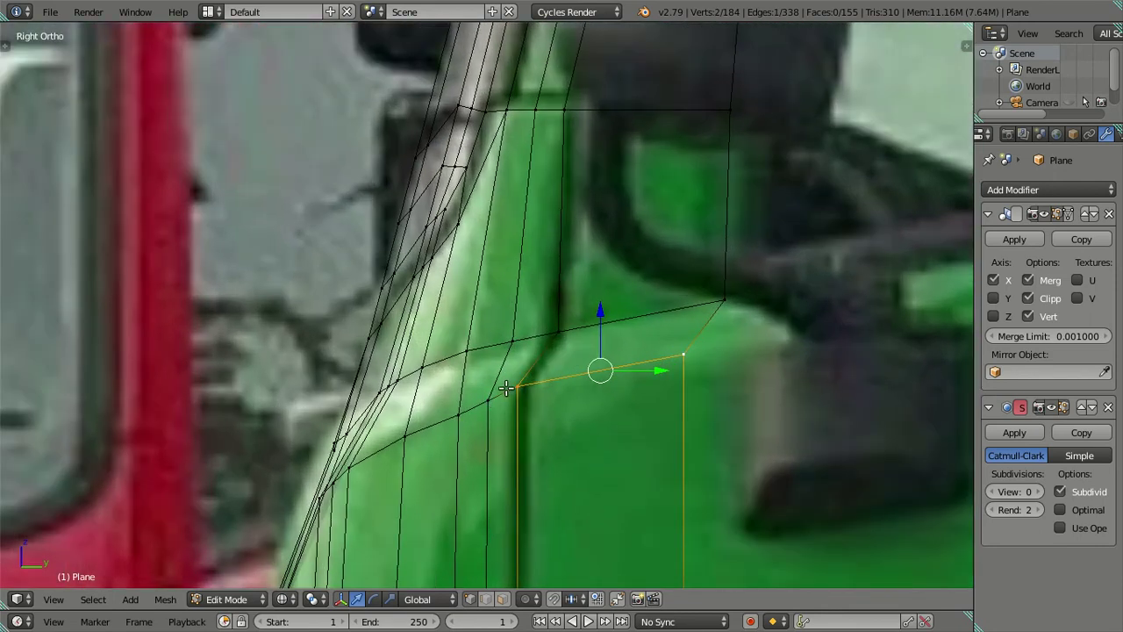
pyautogui.press('g')
pyautogui.press('z')
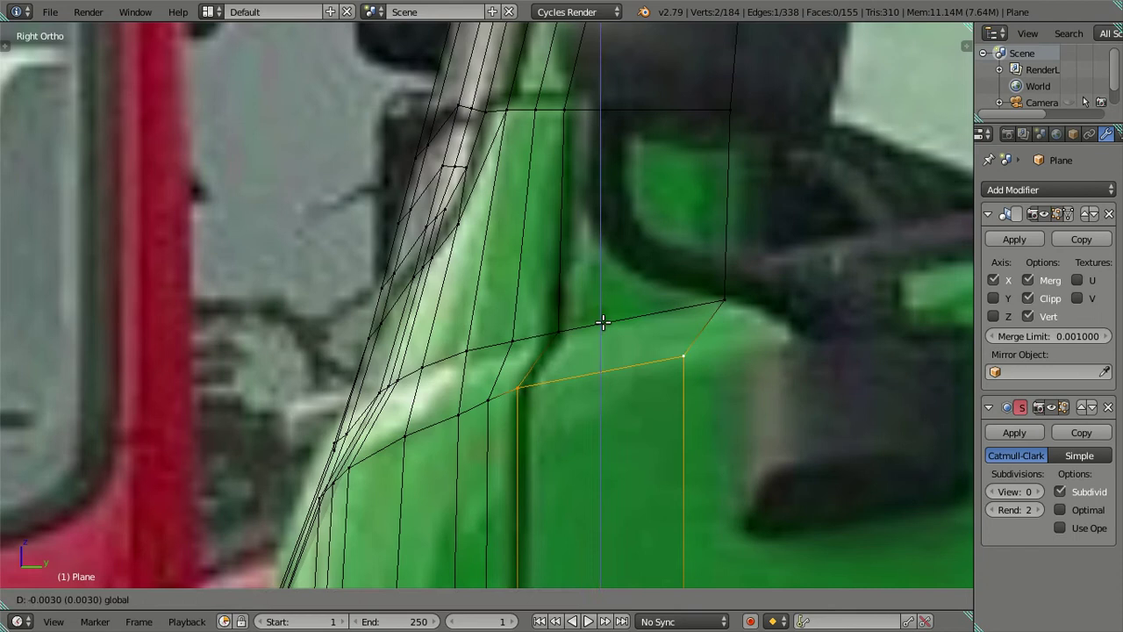
pyautogui.click(607, 325)
# Nudge three vertices on the door's top edge into line with the reference photo.
pyautogui.press('a')
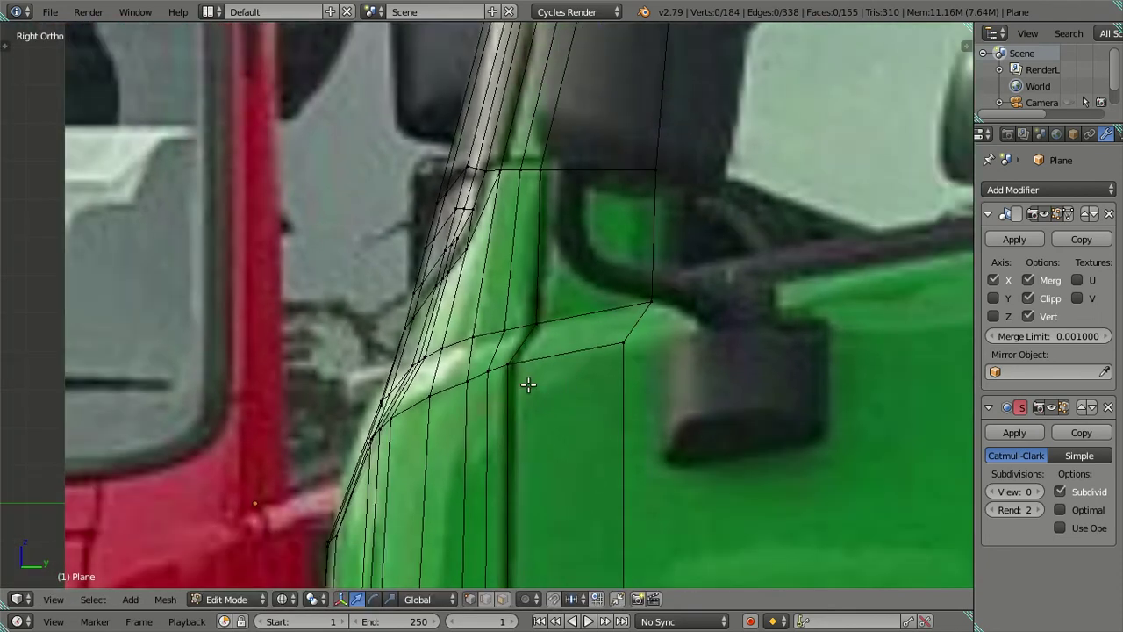
pyautogui.rightClick(520, 388)
pyautogui.keyDown('shift'); pyautogui.rightClick(684, 359); pyautogui.keyUp('shift')
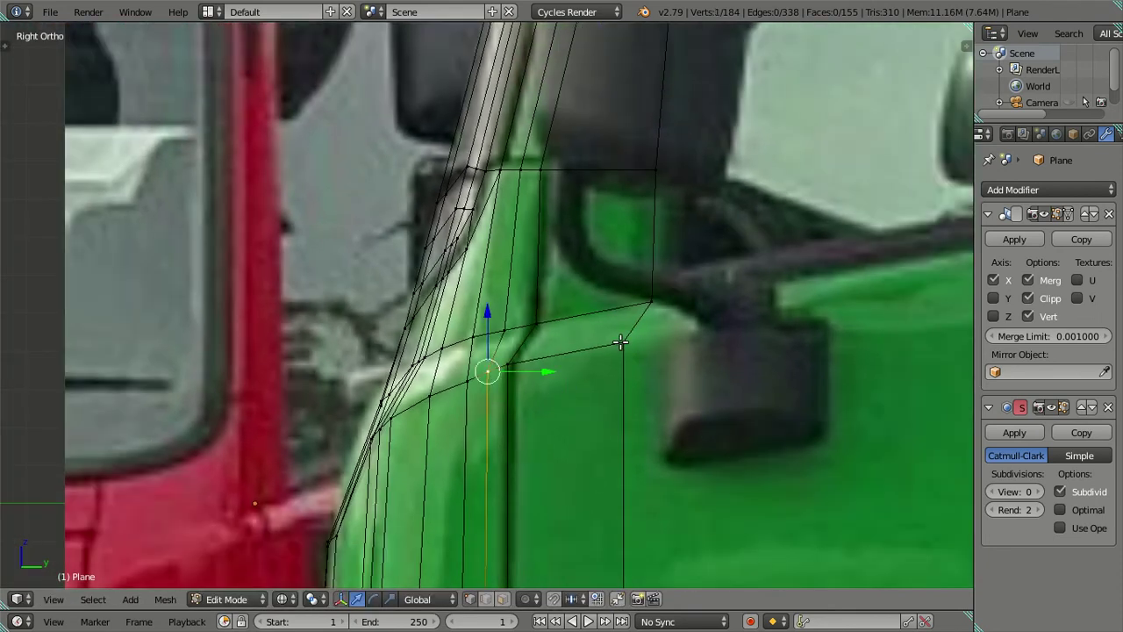
pyautogui.keyDown('shift'); pyautogui.rightClick(488, 401); pyautogui.keyUp('shift')
pyautogui.press('g')
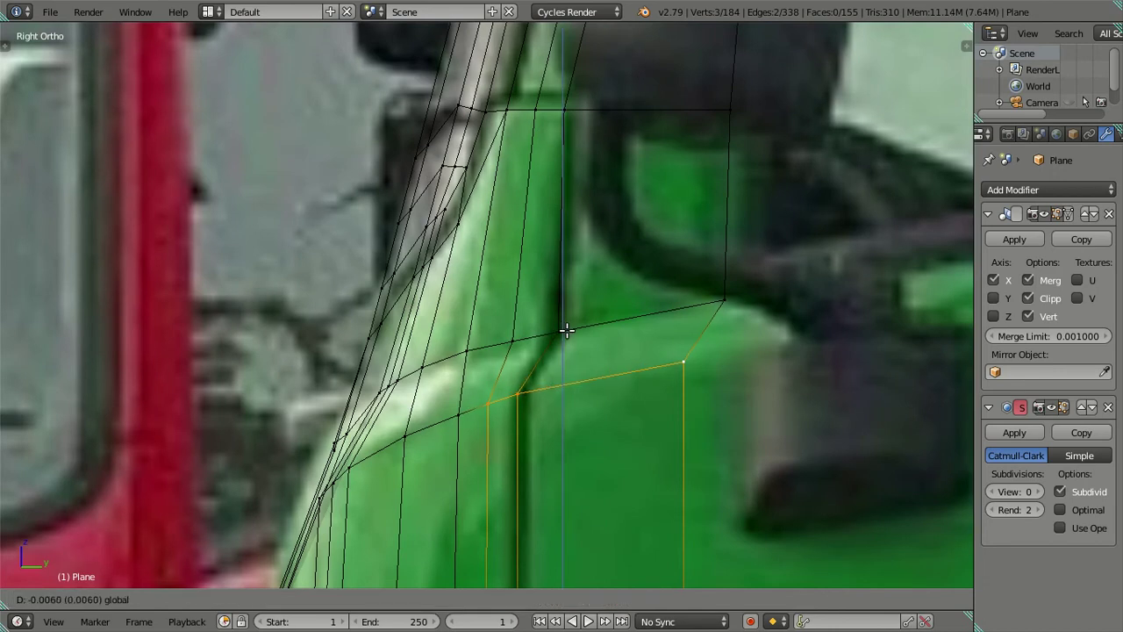
pyautogui.click(567, 330)
# Preview the smoothed cab mesh, then return to the side reference view for editing.
pyautogui.press('a')
pyautogui.scroll(-4, 569, 330)
pyautogui.moveTo(692, 351)
pyautogui.keyDown('shift'); pyautogui.mouseDown(button='middle')
pyautogui.moveTo(564, 369)
pyautogui.moveTo(640, 387)
pyautogui.moveTo(701, 363)
pyautogui.moveTo(527, 369)
pyautogui.moveTo(538, 413)
pyautogui.moveTo(534, 356)
pyautogui.mouseUp(button='middle'); pyautogui.keyUp('shift')
pyautogui.scroll(-2, 564, 369)
pyautogui.press('Tab')
pyautogui.press('Tab')
pyautogui.press('KP_3')
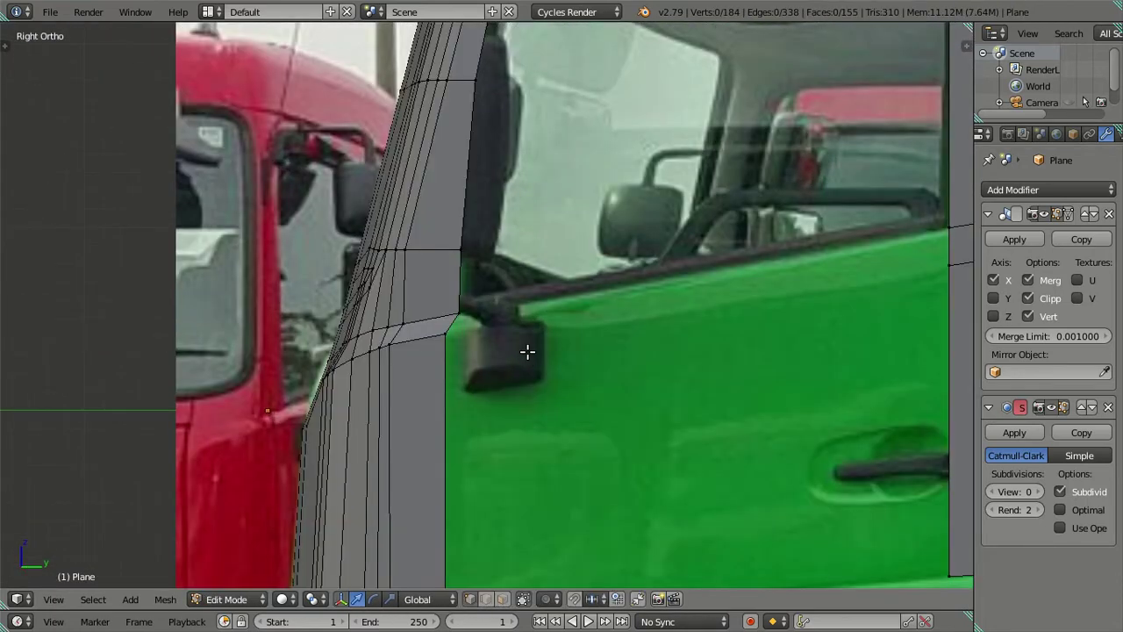
pyautogui.scroll(-1, 528, 352)
pyautogui.scroll(-1, 543, 337)
pyautogui.press('Tab')
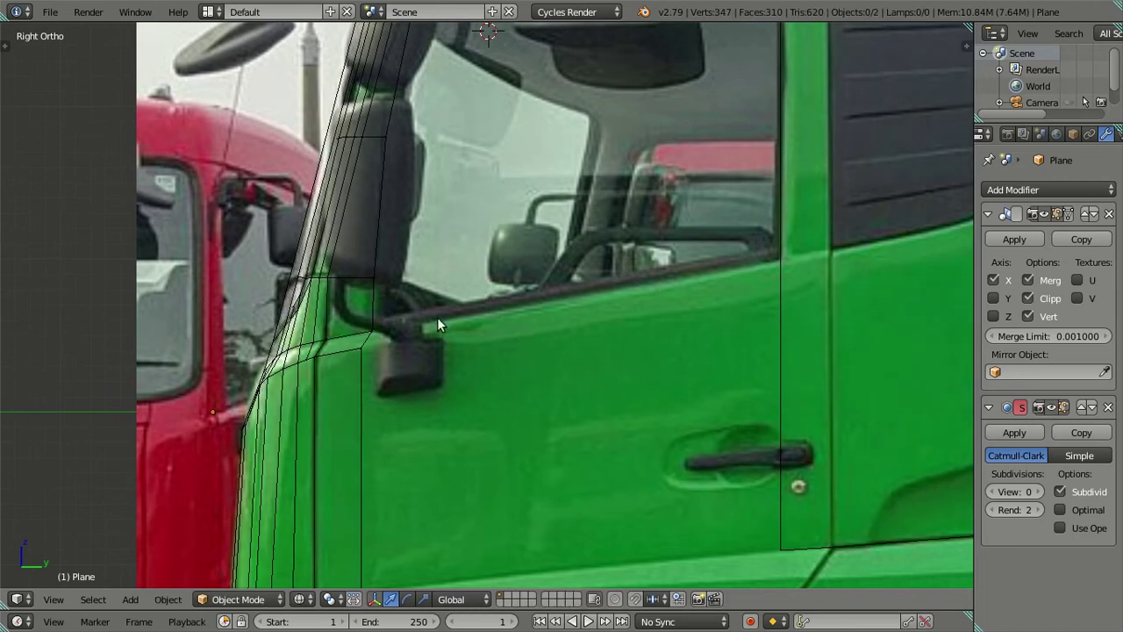
pyautogui.scroll(1, 430, 325)
pyautogui.scroll(1, 435, 337)
pyautogui.scroll(1, 421, 351)
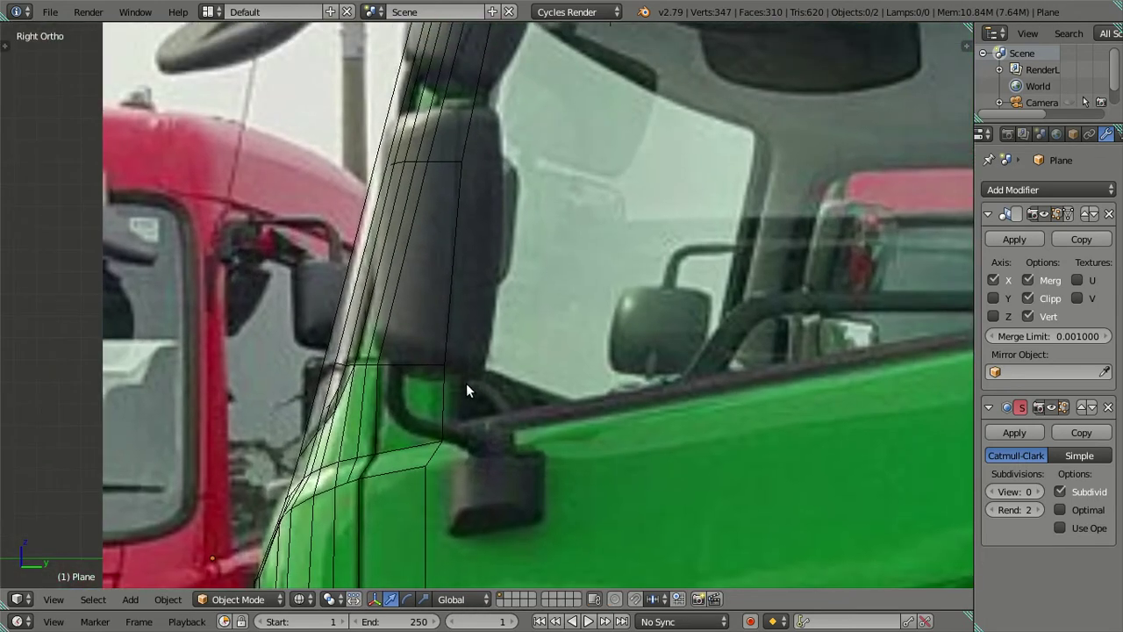
pyautogui.scroll(1, 466, 383)
pyautogui.press('Tab')
pyautogui.scroll(-1, 416, 395)
pyautogui.scroll(-1, 417, 394)
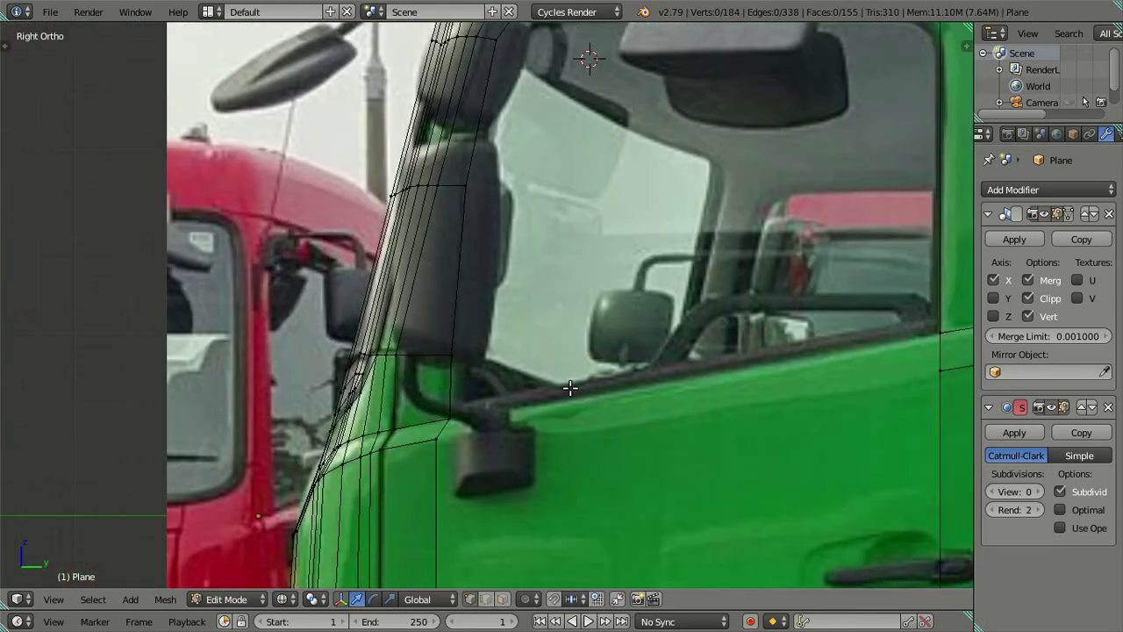
pyautogui.scroll(-2, 570, 387)
pyautogui.scroll(-1, 562, 396)
# Fill a face between the window's two lower-corner vertices, adding an edge along its slanted bottom.
pyautogui.rightClick(457, 394)
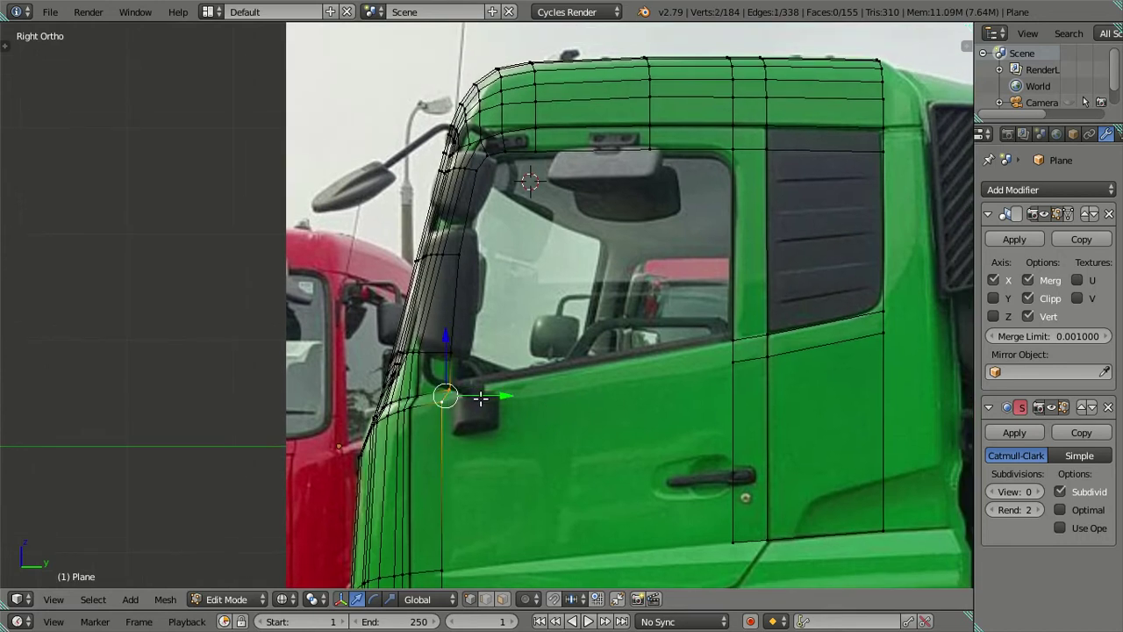
pyautogui.keyDown('shift'); pyautogui.rightClick(723, 361); pyautogui.keyUp('shift')
pyautogui.press('f')
pyautogui.press('a')
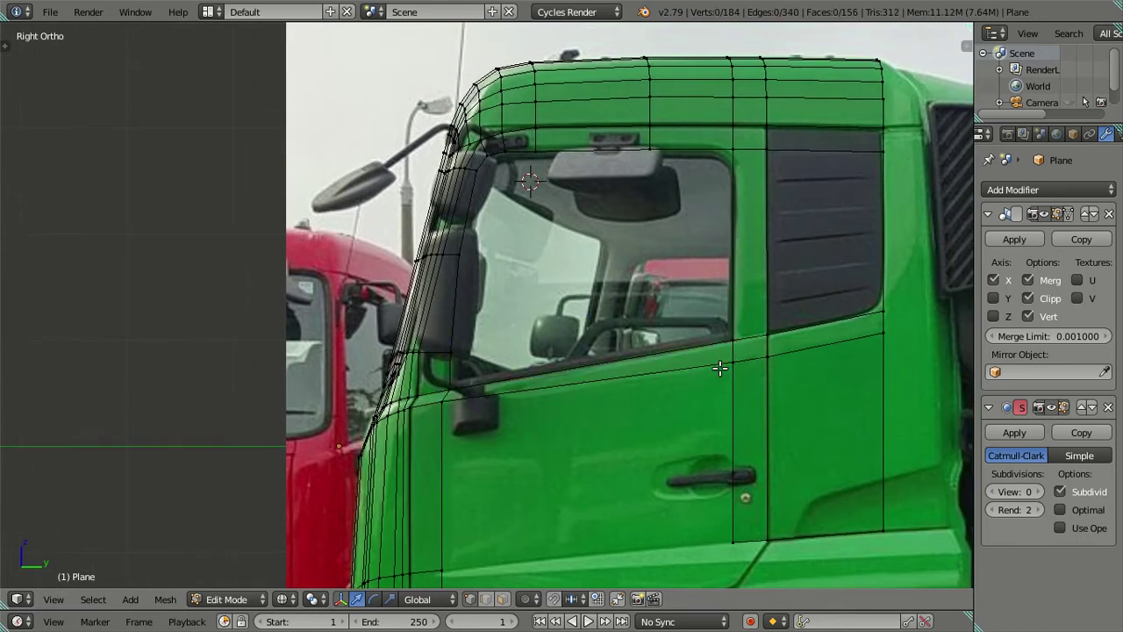
pyautogui.scroll(1, 684, 350)
pyautogui.scroll(1, 643, 365)
pyautogui.scroll(-2, 643, 365)
pyautogui.moveTo(643, 365)
pyautogui.mouseDown(button='middle')
pyautogui.moveTo(662, 447)
pyautogui.moveTo(641, 388)
pyautogui.mouseUp(button='middle')
pyautogui.press('Tab')
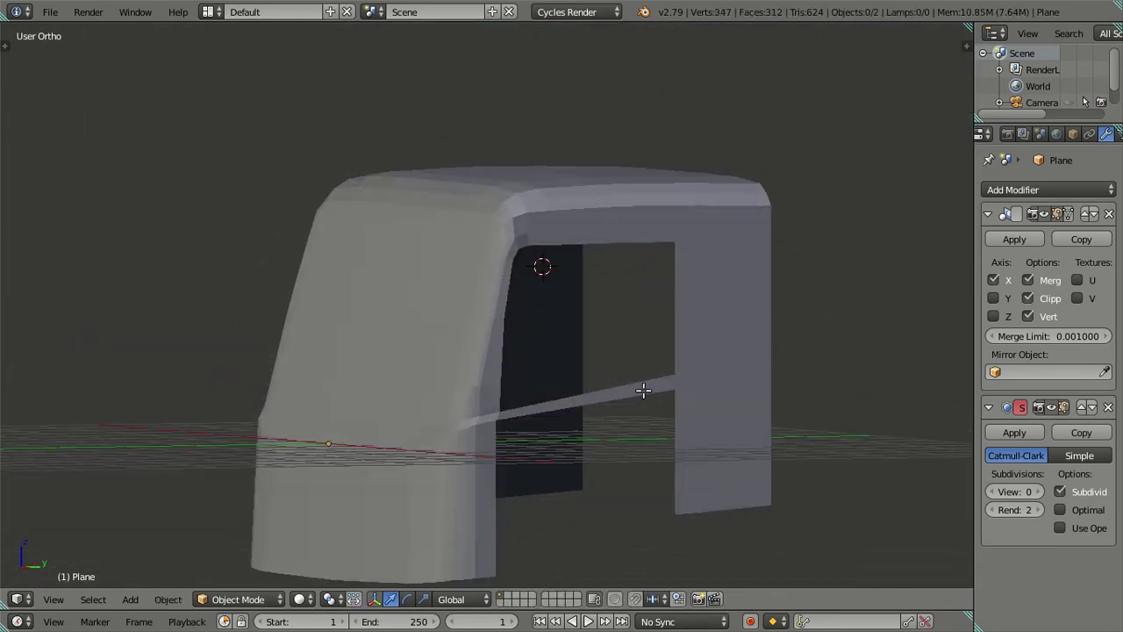
# Fill the window opening's lower boundary with a face and check it in the smoothed preview.
pyautogui.press('Tab')
pyautogui.keyDown('alt'); pyautogui.rightClick(668, 510); pyautogui.keyUp('alt')
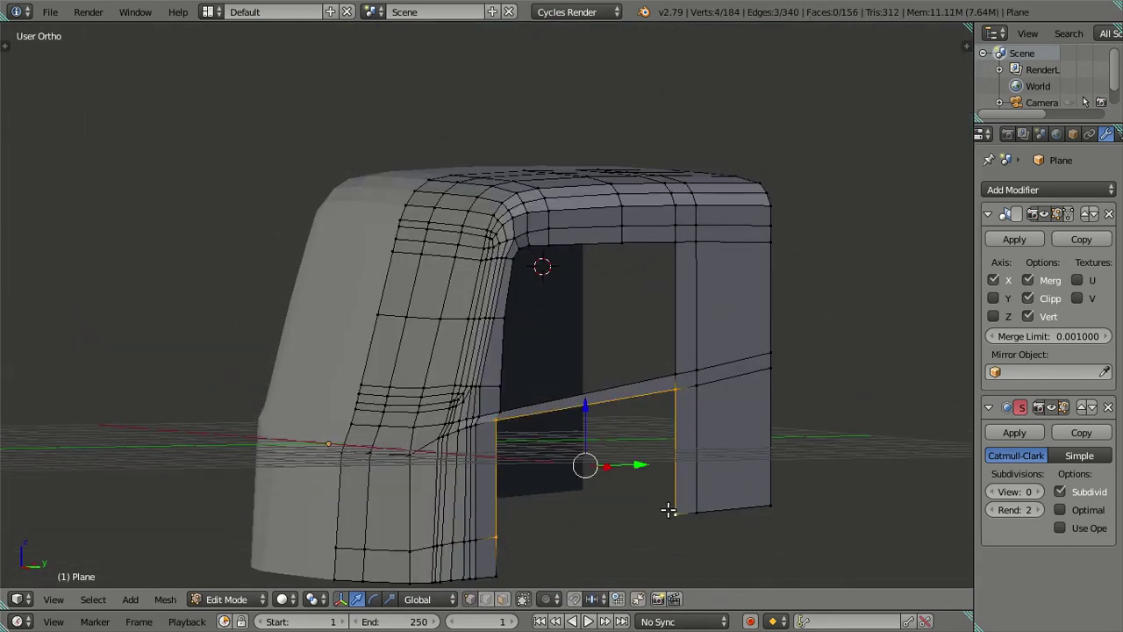
pyautogui.press('f')
pyautogui.press('Tab')
pyautogui.moveTo(618, 429)
pyautogui.mouseDown(button='middle')
pyautogui.moveTo(627, 446)
pyautogui.moveTo(596, 423)
pyautogui.mouseUp(button='middle')
# Return to the side reference view in edit mode, showing the mesh as wireframe over the photo.
pyautogui.press('Tab')
pyautogui.press('KP_3')
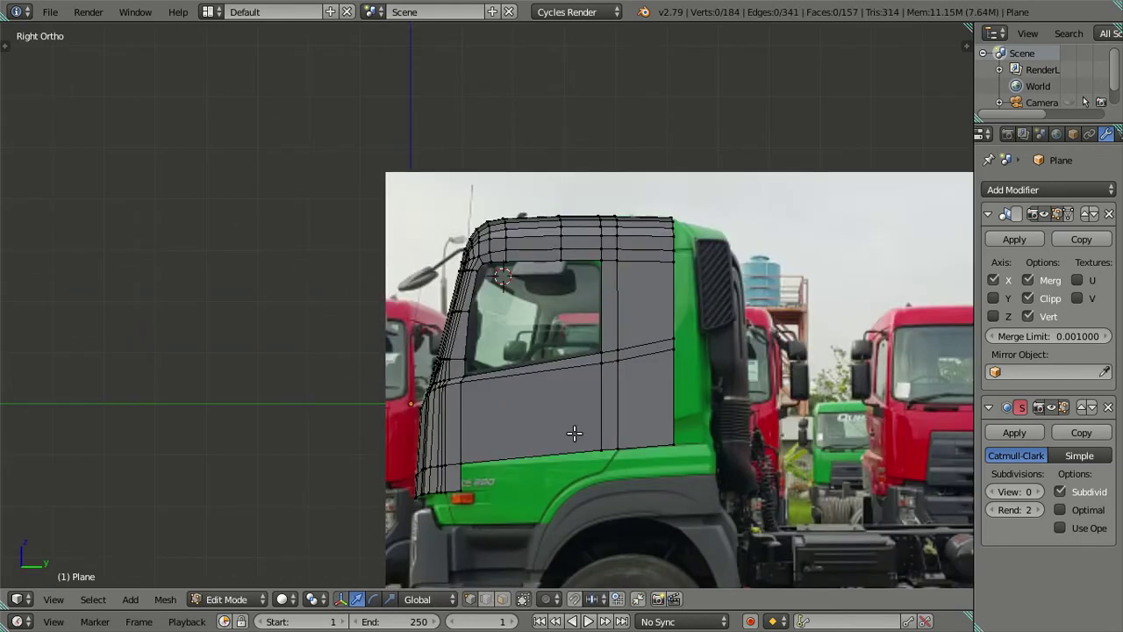
pyautogui.press('Tab')
pyautogui.keyDown('shift'); pyautogui.moveTo(563, 476); pyautogui.dragTo(567, 351, button='middle'); pyautogui.keyUp('shift')
pyautogui.scroll(3, 567, 351)
pyautogui.press('z')
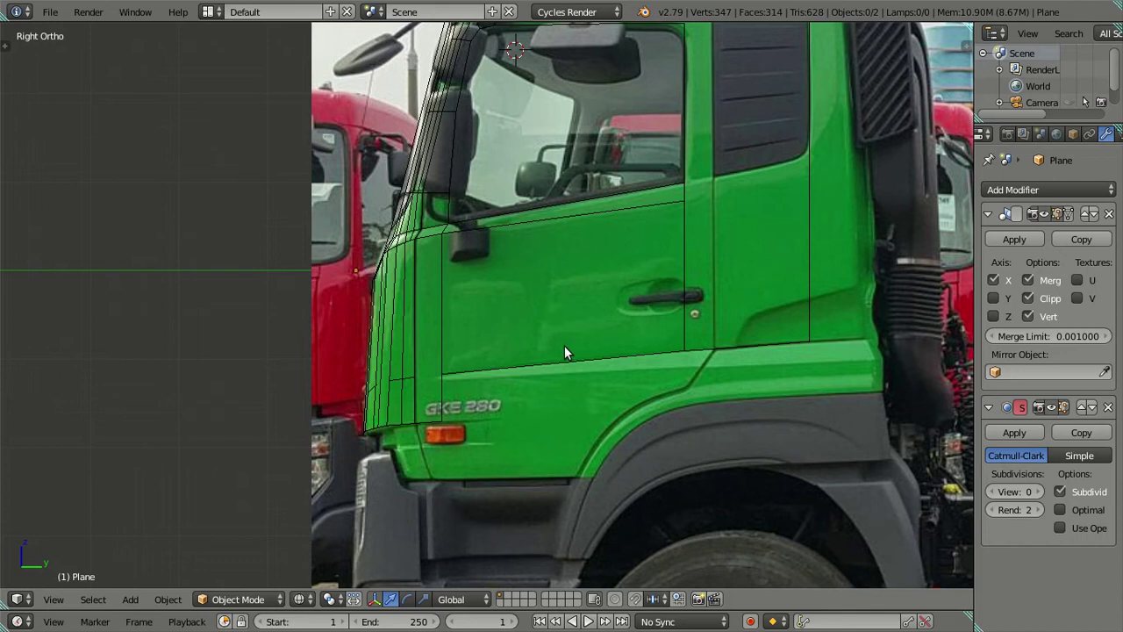
pyautogui.press('Tab')
pyautogui.scroll(1, 568, 329)
pyautogui.keyDown('shift'); pyautogui.moveTo(574, 279); pyautogui.dragTo(553, 310, button='middle'); pyautogui.keyUp('shift')
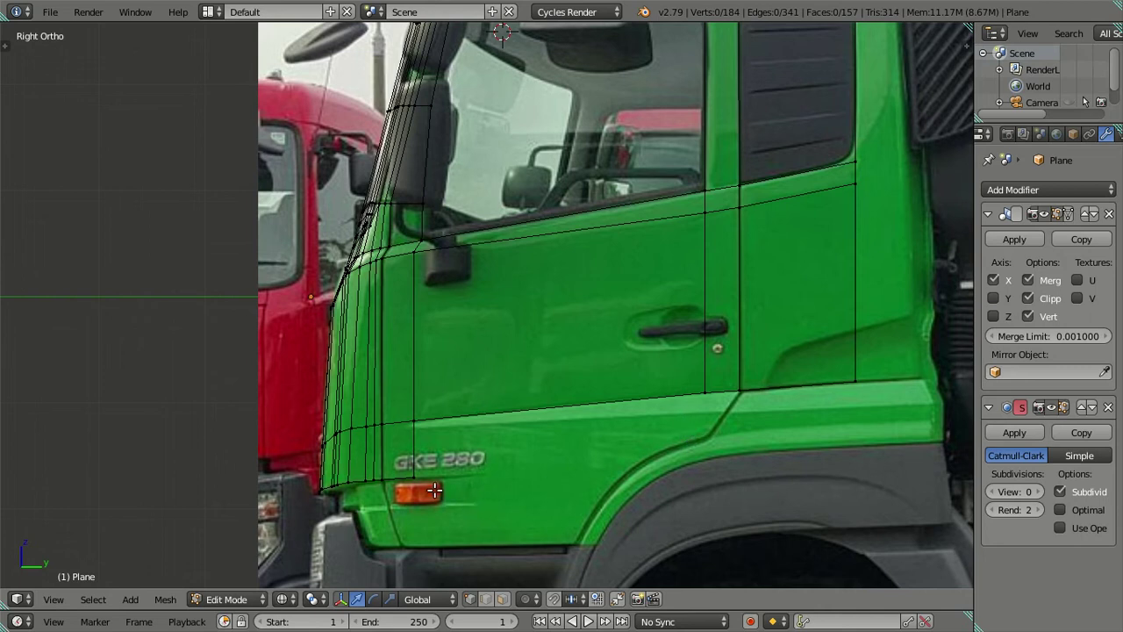
pyautogui.keyDown('shift'); pyautogui.moveTo(546, 295); pyautogui.dragTo(509, 513, button='middle'); pyautogui.keyUp('shift')
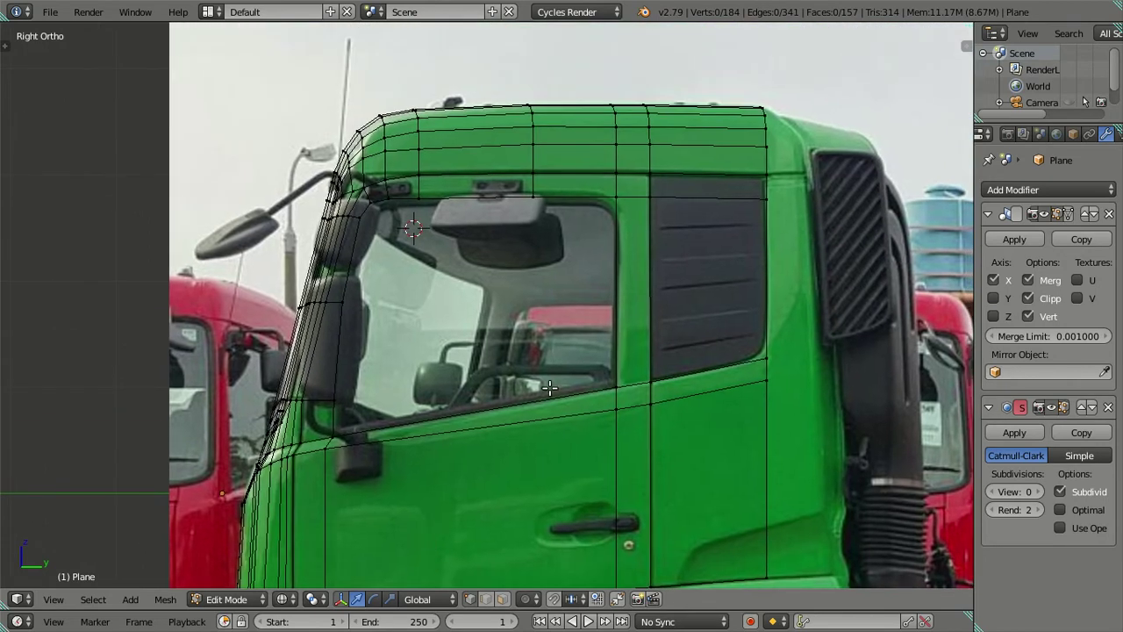
# Switch to solid grey shading and frame the lower door and front fender.
pyautogui.press('z')
pyautogui.scroll(1, 416, 459)
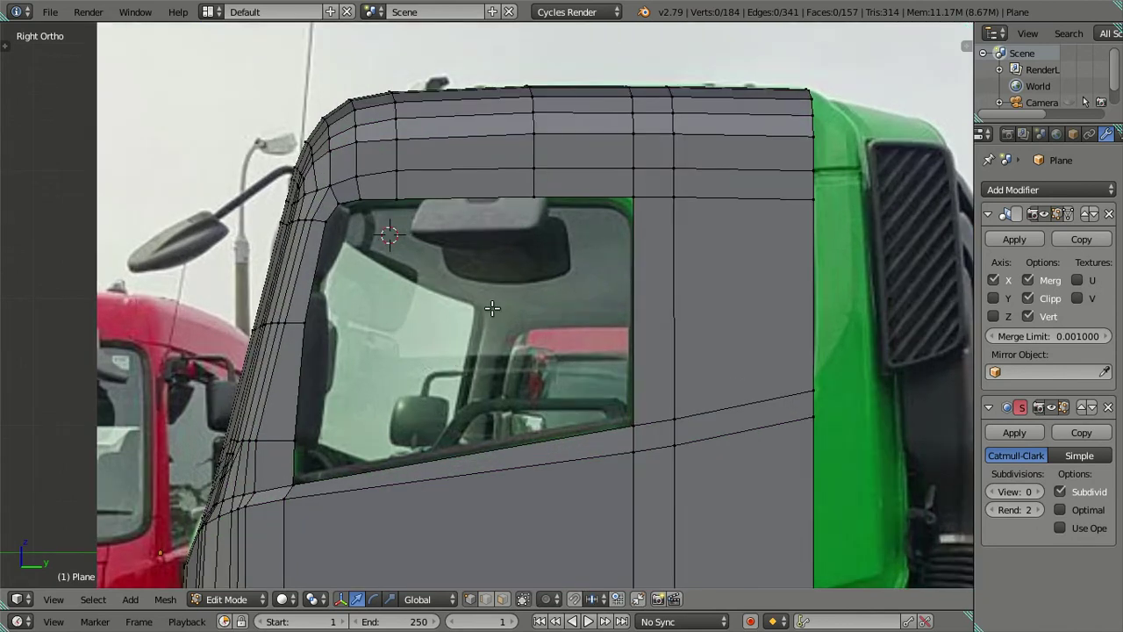
pyautogui.scroll(-2, 546, 261)
pyautogui.keyDown('shift'); pyautogui.moveTo(483, 444); pyautogui.dragTo(501, 313, button='middle'); pyautogui.keyUp('shift')
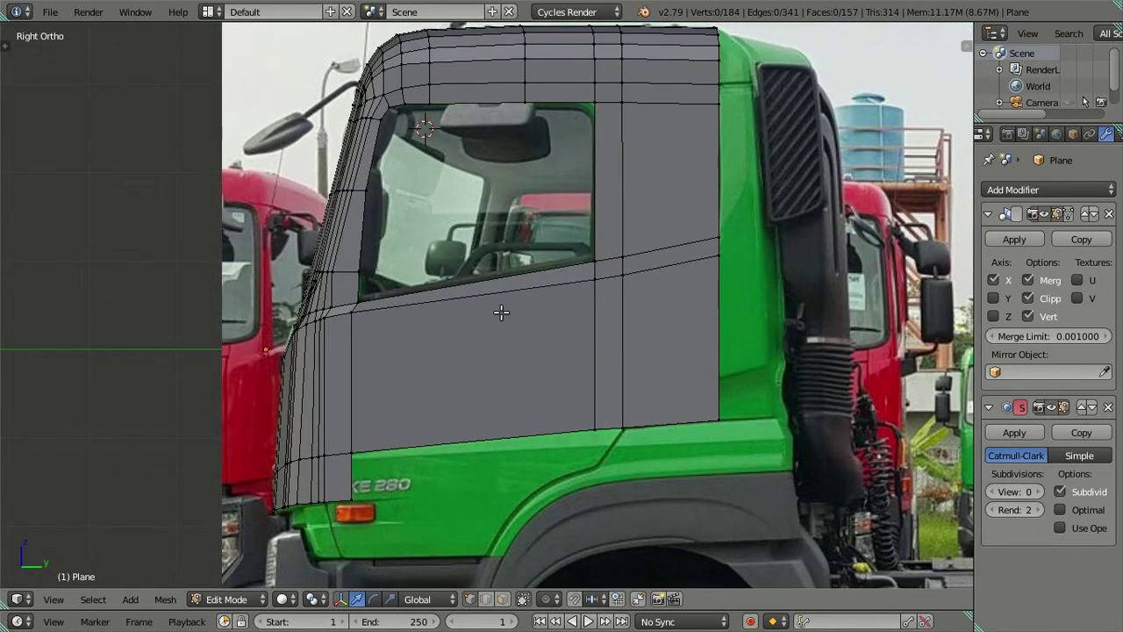
pyautogui.keyDown('shift'); pyautogui.moveTo(521, 518); pyautogui.dragTo(526, 467, button='middle'); pyautogui.keyUp('shift')
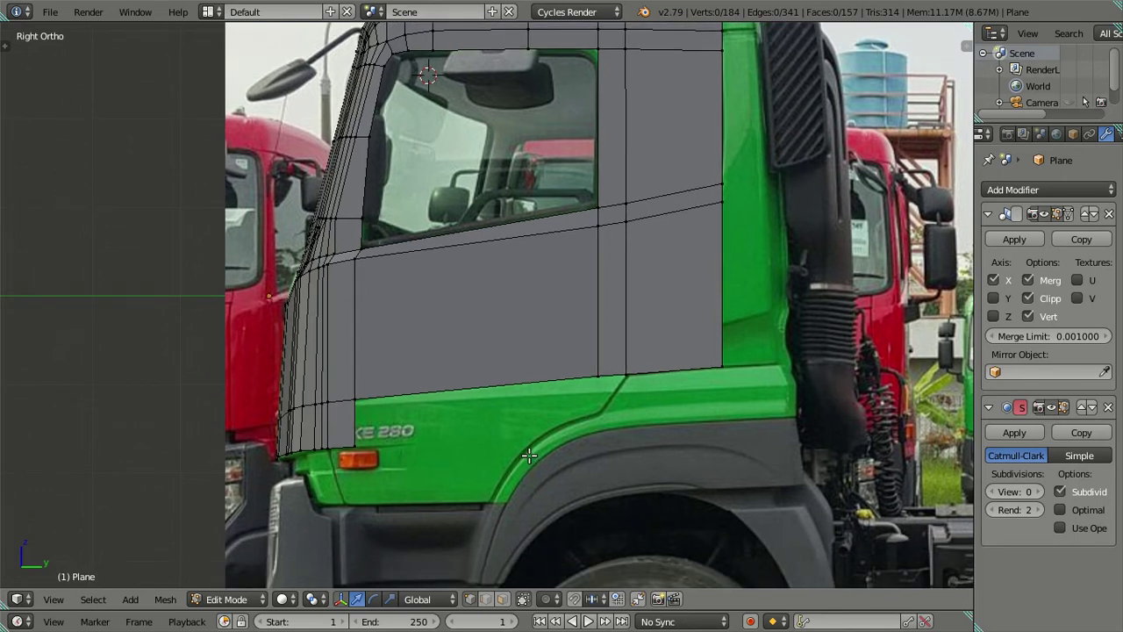
pyautogui.scroll(1, 613, 436)
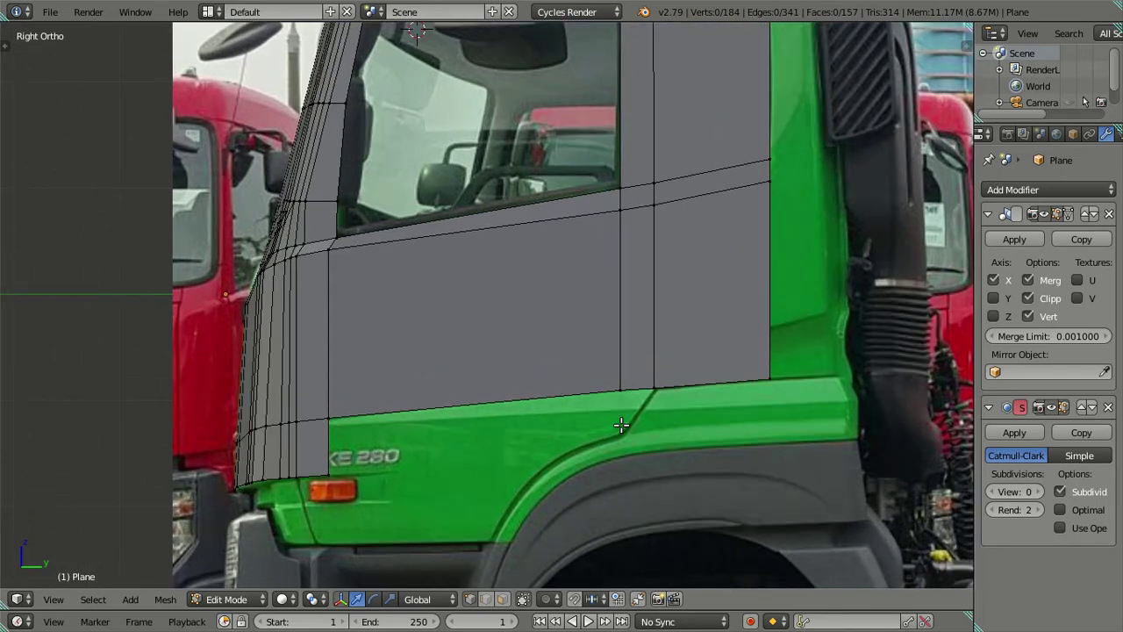
pyautogui.scroll(1, 620, 425)
pyautogui.scroll(1, 610, 400)
# Extrude the rear panel's three bottom-edge vertices down to the fender line.
pyautogui.rightClick(610, 397)
pyautogui.keyDown('shift'); pyautogui.rightClick(651, 396); pyautogui.keyUp('shift')
pyautogui.keyDown('shift'); pyautogui.rightClick(818, 385); pyautogui.keyUp('shift')
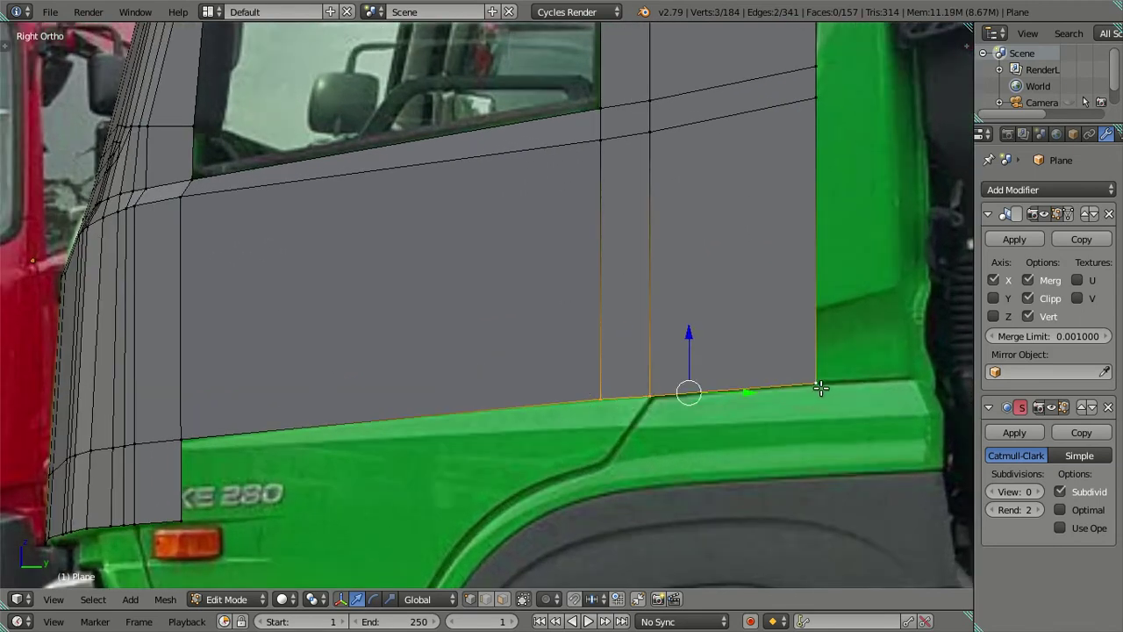
pyautogui.press('e')
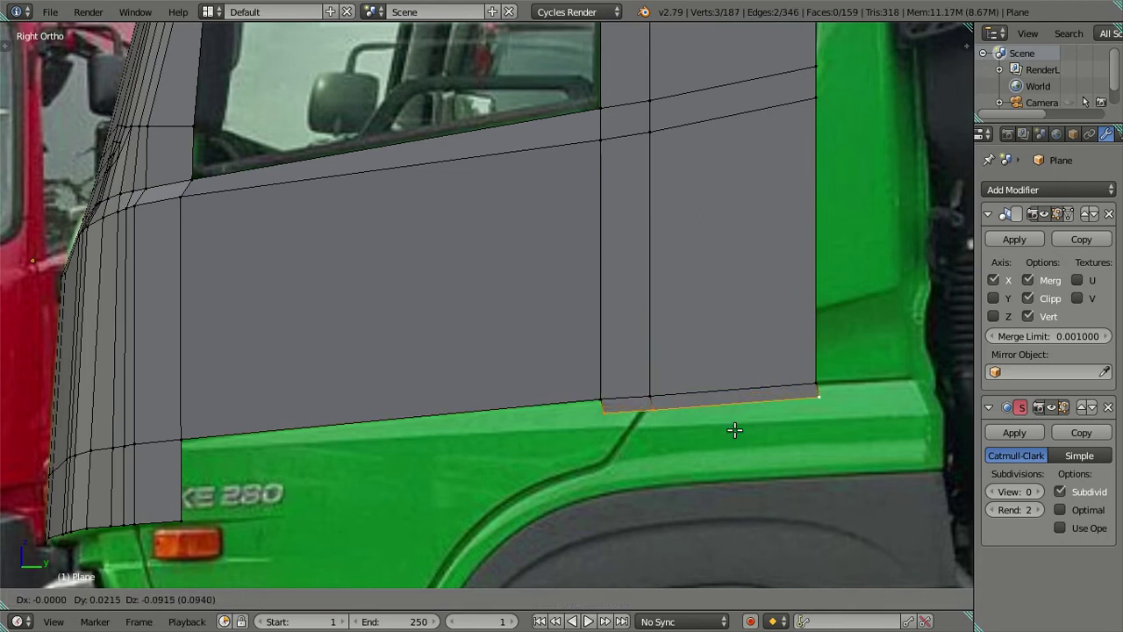
pyautogui.rightClick(735, 429)
pyautogui.moveTo(689, 336); pyautogui.dragTo(696, 375)
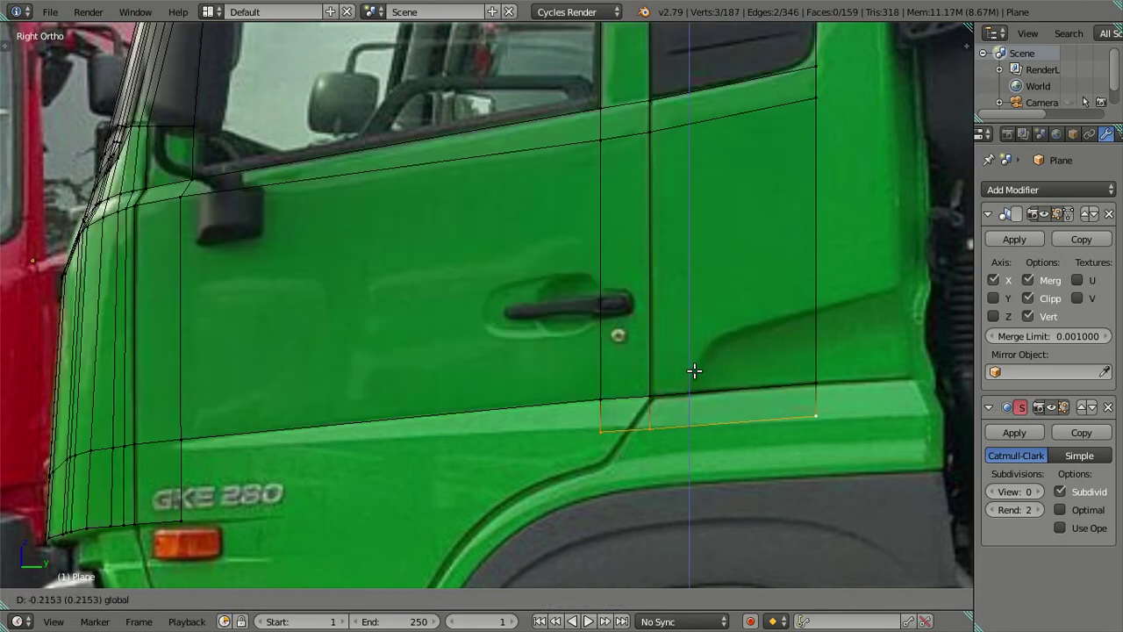
pyautogui.click(695, 374)
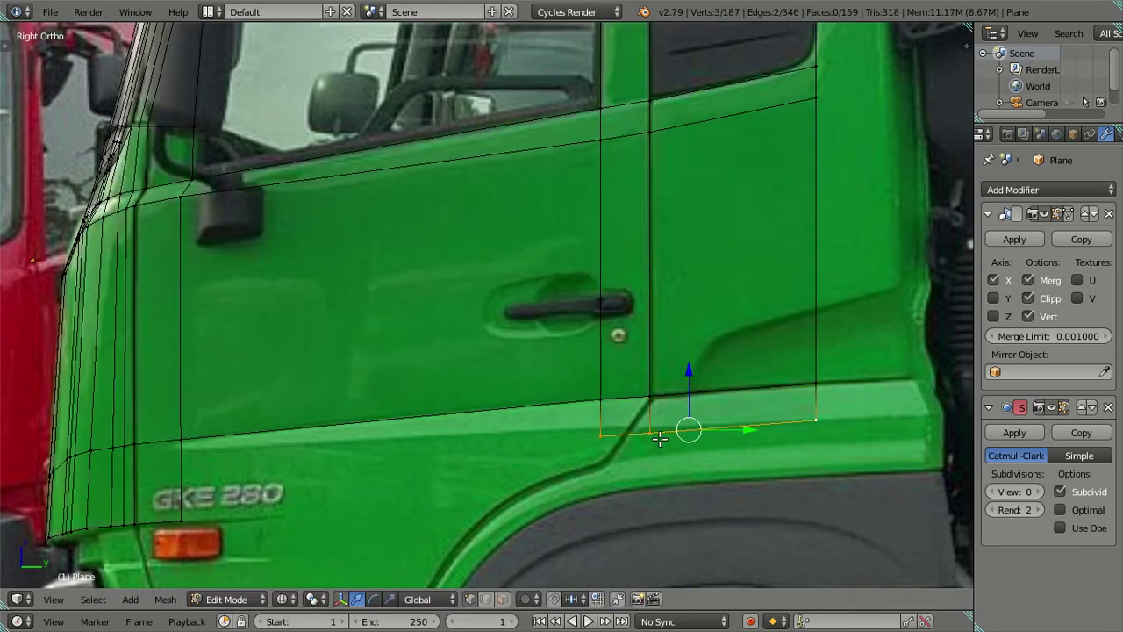
# Angle the new front edge segment up along the diagonal fender crease.
pyautogui.keyDown('shift'); pyautogui.rightClick(831, 422); pyautogui.keyUp('shift')
pyautogui.scroll(2, 653, 516)
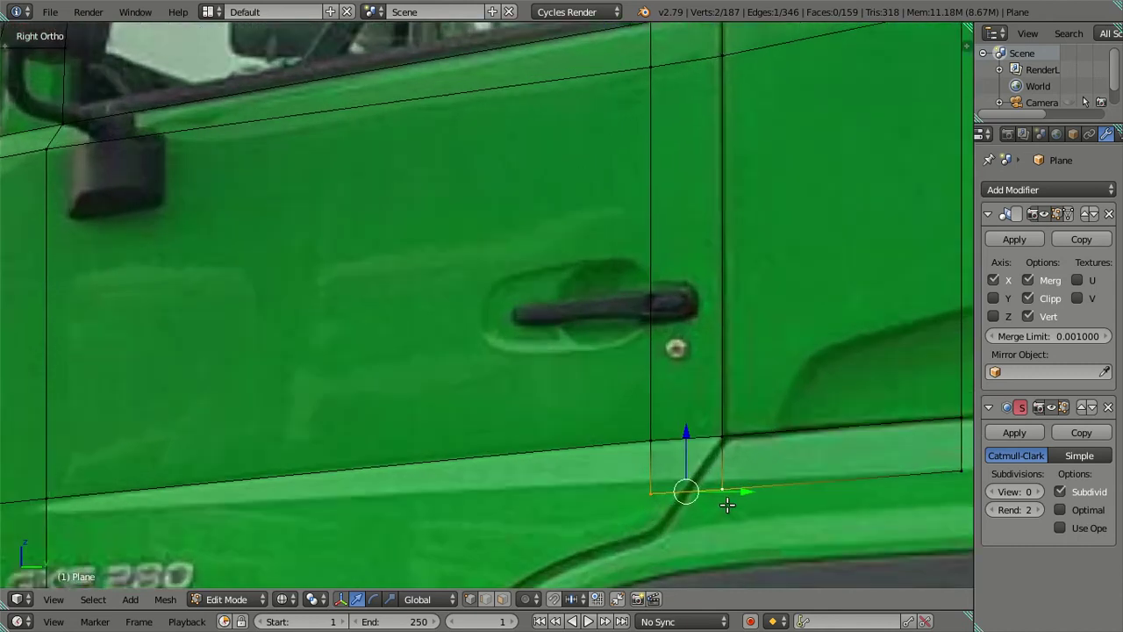
pyautogui.press('g')
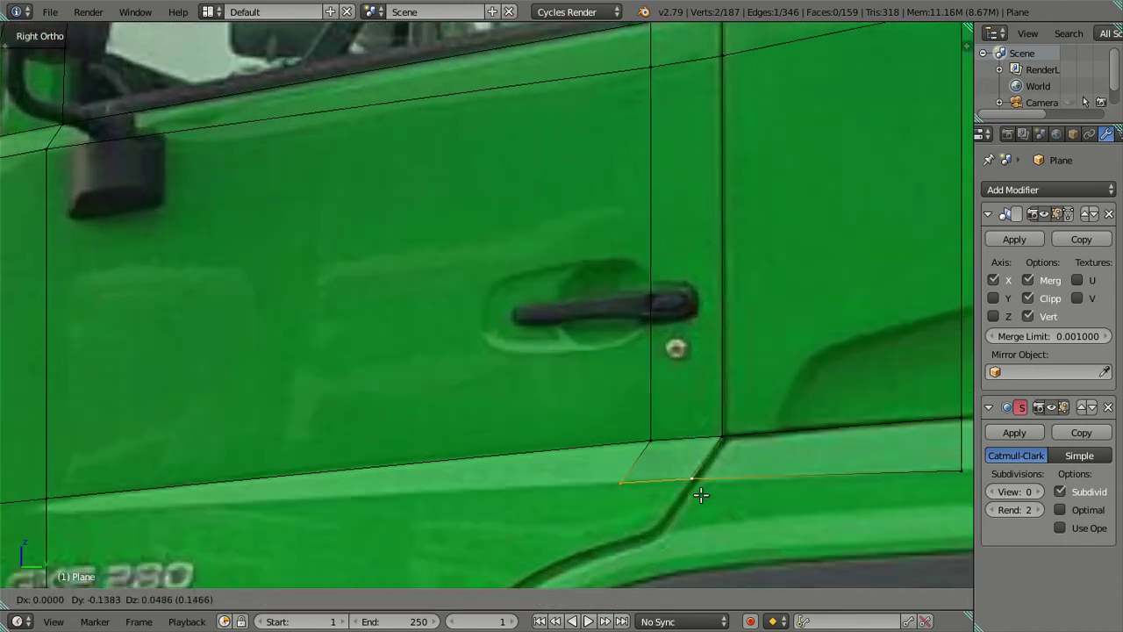
pyautogui.click(701, 495)
pyautogui.scroll(-3, 697, 490)
pyautogui.press('a')
pyautogui.scroll(-1, 694, 489)
pyautogui.scroll(2, 576, 473)
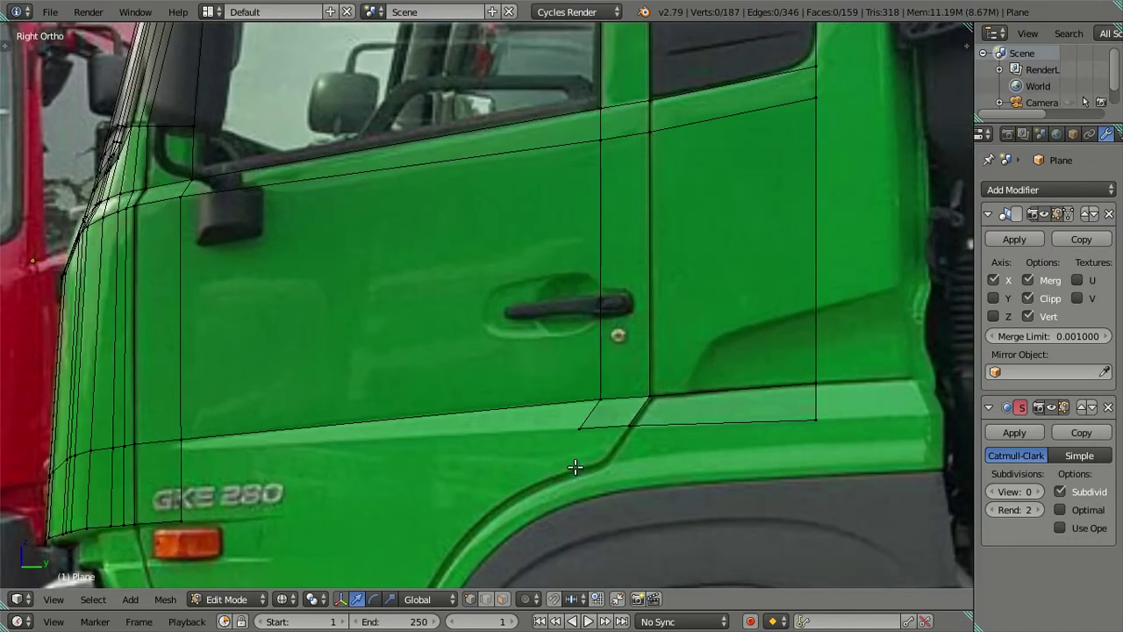
pyautogui.keyDown('shift'); pyautogui.moveTo(310, 473); pyautogui.dragTo(410, 453, button='middle'); pyautogui.keyUp('shift')
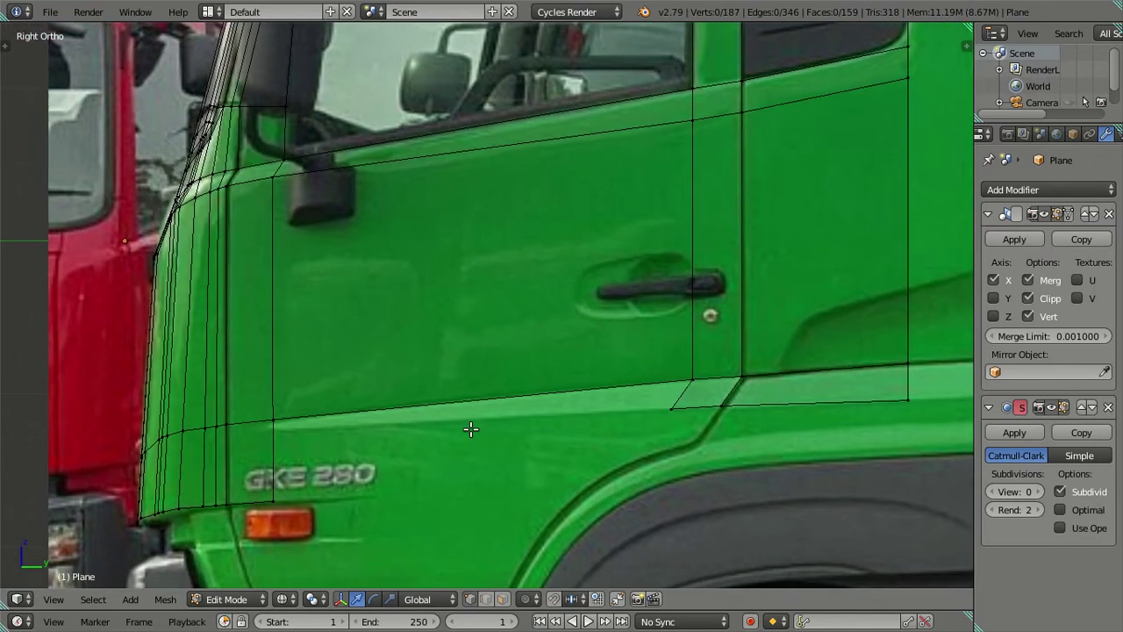
# Slide the lower door edge vertices vertically so they follow the photo's panel seam.
pyautogui.rightClick(265, 415)
pyautogui.scroll(3, 289, 411)
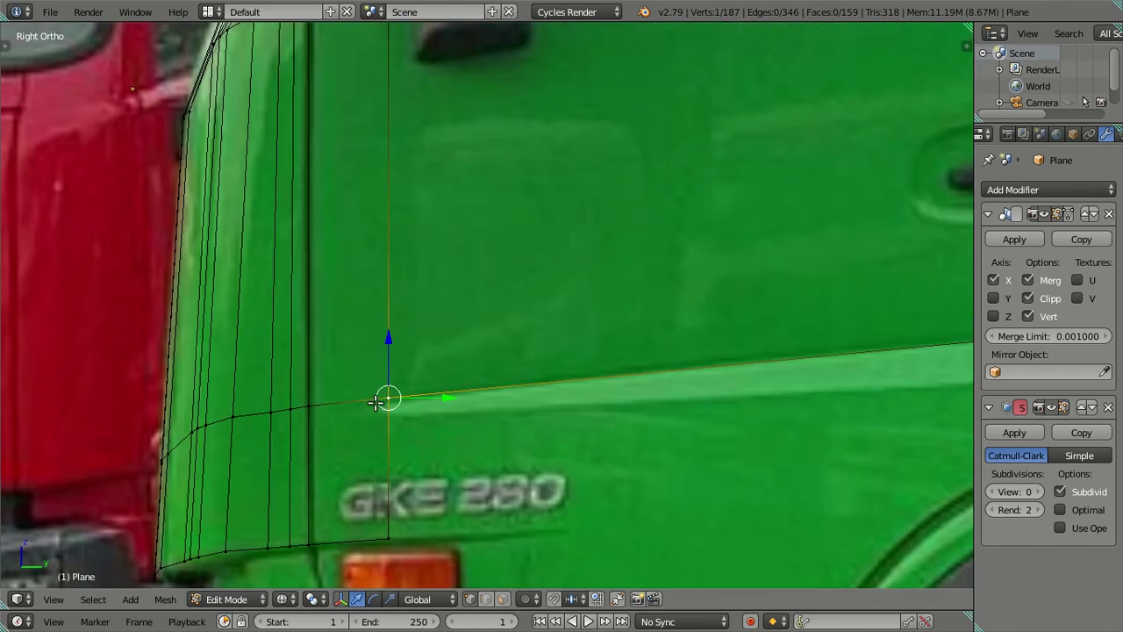
pyautogui.keyDown('shift'); pyautogui.rightClick(310, 406); pyautogui.keyUp('shift')
pyautogui.keyDown('shift'); pyautogui.moveTo(334, 419); pyautogui.dragTo(453, 389, button='middle'); pyautogui.keyUp('shift')
pyautogui.scroll(2, 394, 401)
pyautogui.keyDown('shift'); pyautogui.rightClick(388, 392); pyautogui.keyUp('shift')
pyautogui.moveTo(442, 327); pyautogui.dragTo(445, 329)
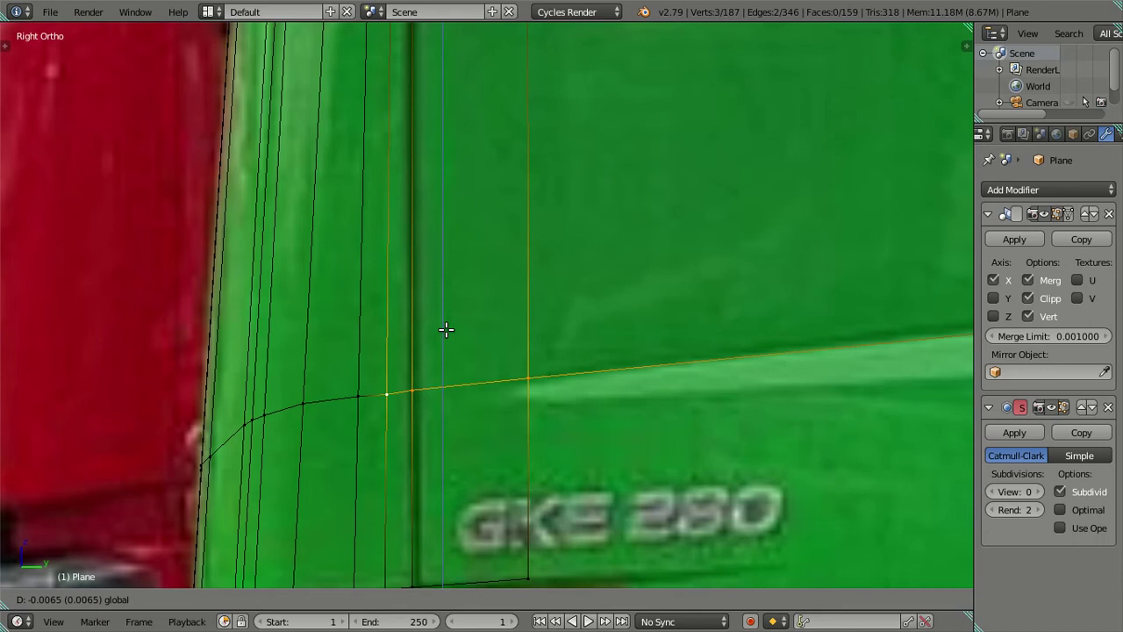
pyautogui.keyDown('shift'); pyautogui.rightClick(389, 396); pyautogui.keyUp('shift')
pyautogui.moveTo(469, 328); pyautogui.dragTo(530, 329)
pyautogui.rightClick(523, 347)
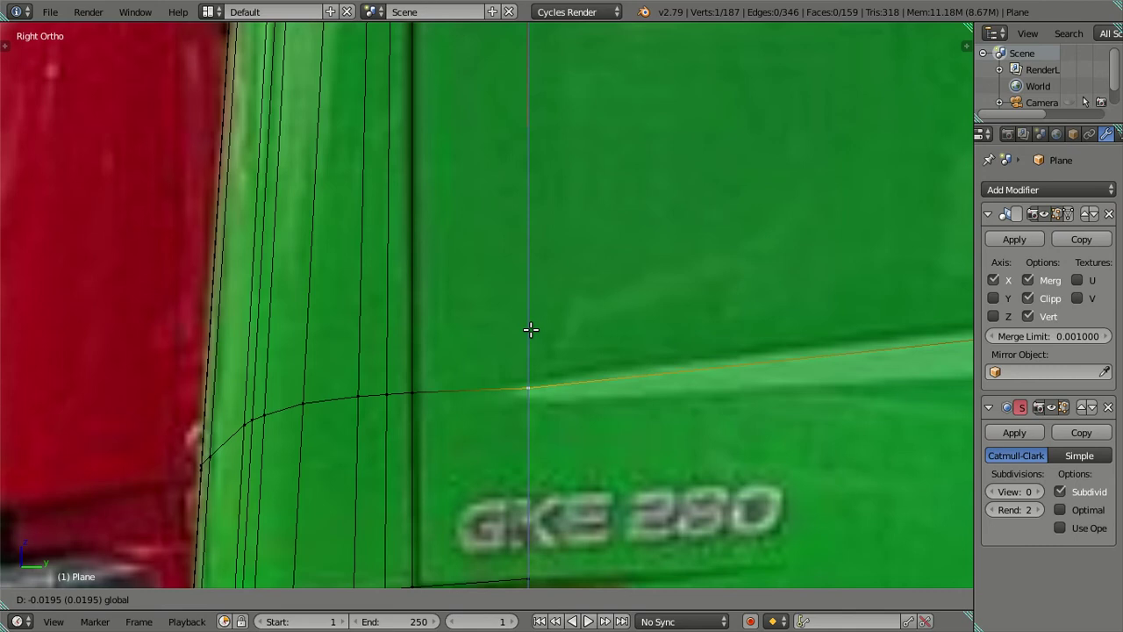
pyautogui.click(530, 329)
pyautogui.scroll(-1, 527, 333)
pyautogui.scroll(-1, 514, 355)
pyautogui.press('a')
pyautogui.scroll(-2, 526, 360)
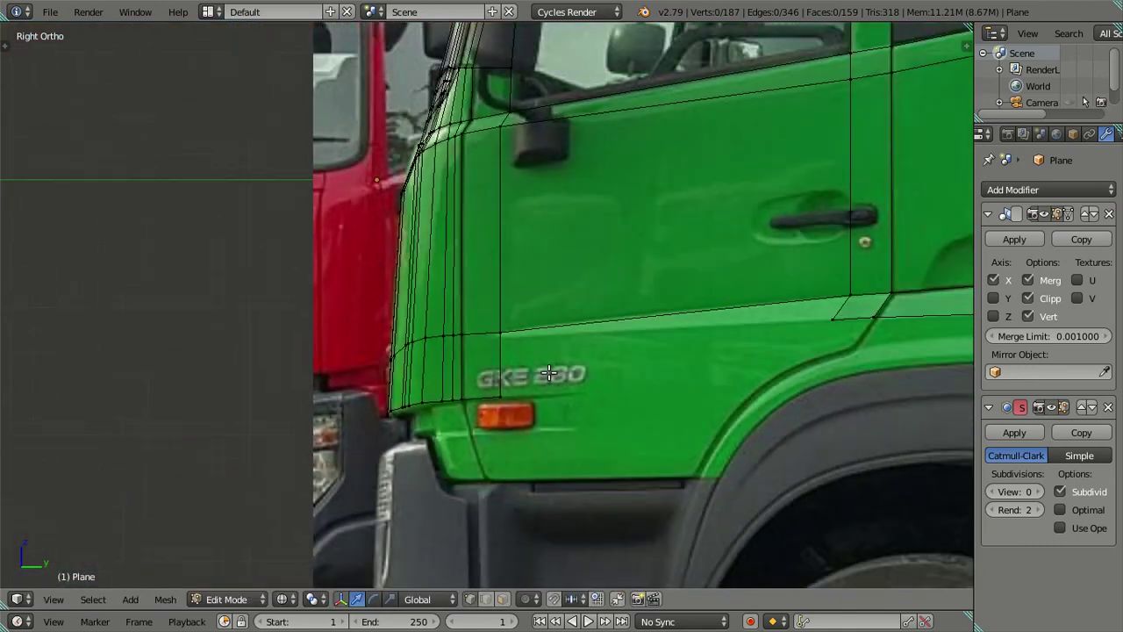
# Pan and zoom to review the door down to the GKE 280 badge.
pyautogui.keyDown('shift'); pyautogui.moveTo(664, 389); pyautogui.dragTo(526, 409, button='middle'); pyautogui.keyUp('shift')
pyautogui.keyDown('shift'); pyautogui.moveTo(565, 316); pyautogui.dragTo(454, 366, button='middle'); pyautogui.keyUp('shift')
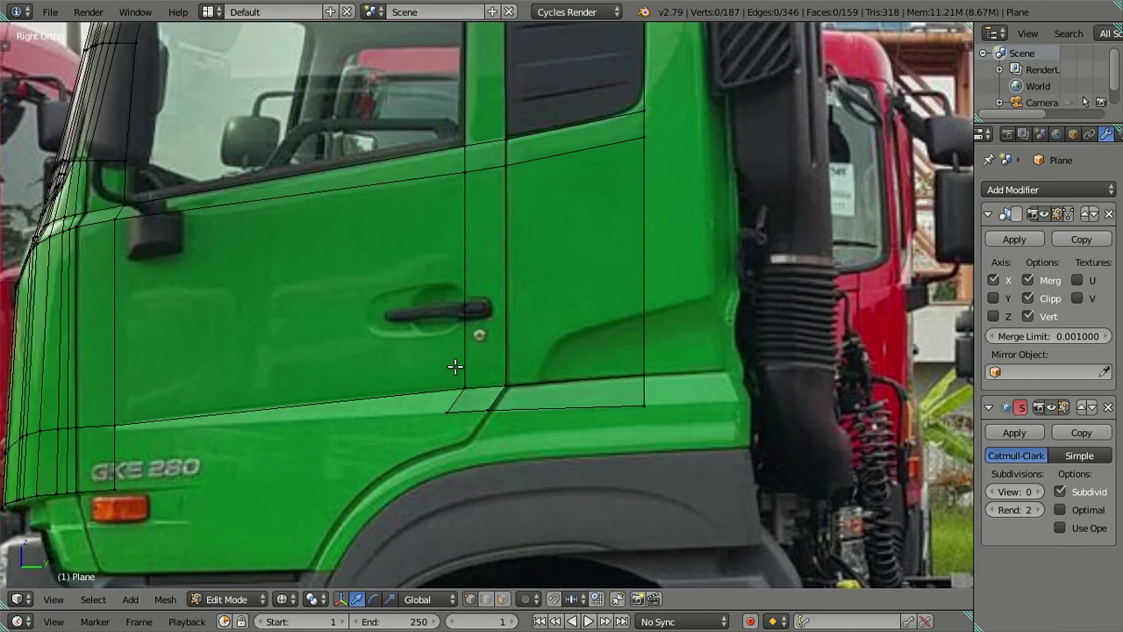
pyautogui.scroll(-4, 454, 367)
pyautogui.scroll(1, 530, 386)
pyautogui.scroll(1, 660, 313)
pyautogui.scroll(1, 661, 313)
pyautogui.scroll(2, 654, 368)
pyautogui.scroll(1, 597, 366)
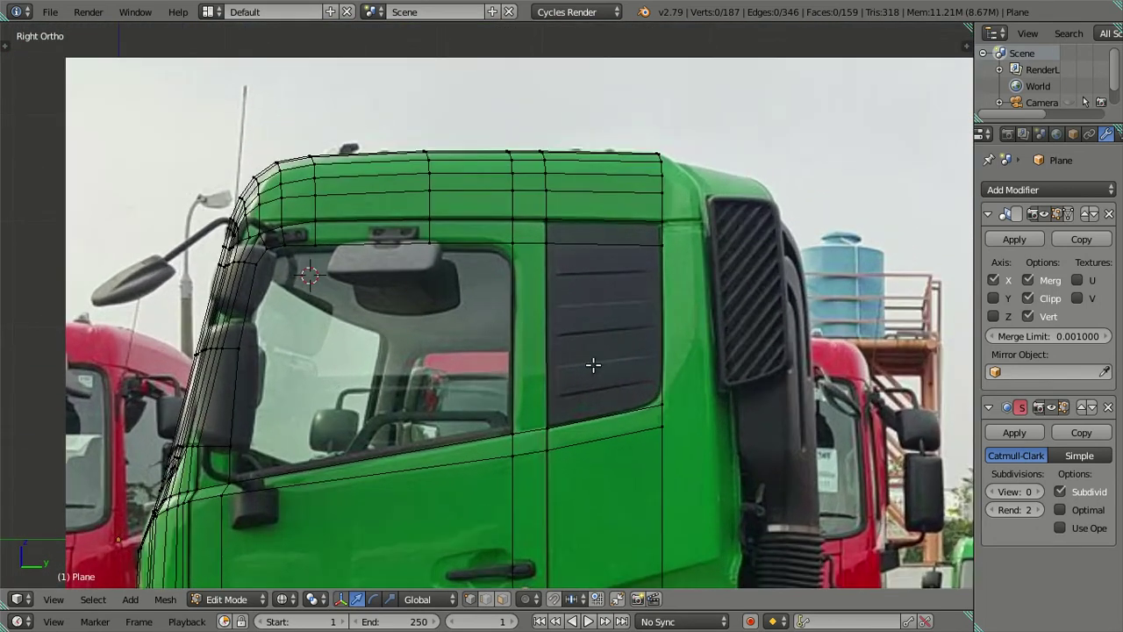
pyautogui.keyDown('shift'); pyautogui.moveTo(593, 365); pyautogui.dragTo(814, 207, button='middle'); pyautogui.keyUp('shift')
pyautogui.keyDown('shift'); pyautogui.moveTo(709, 413); pyautogui.dragTo(660, 257, button='middle'); pyautogui.keyUp('shift')
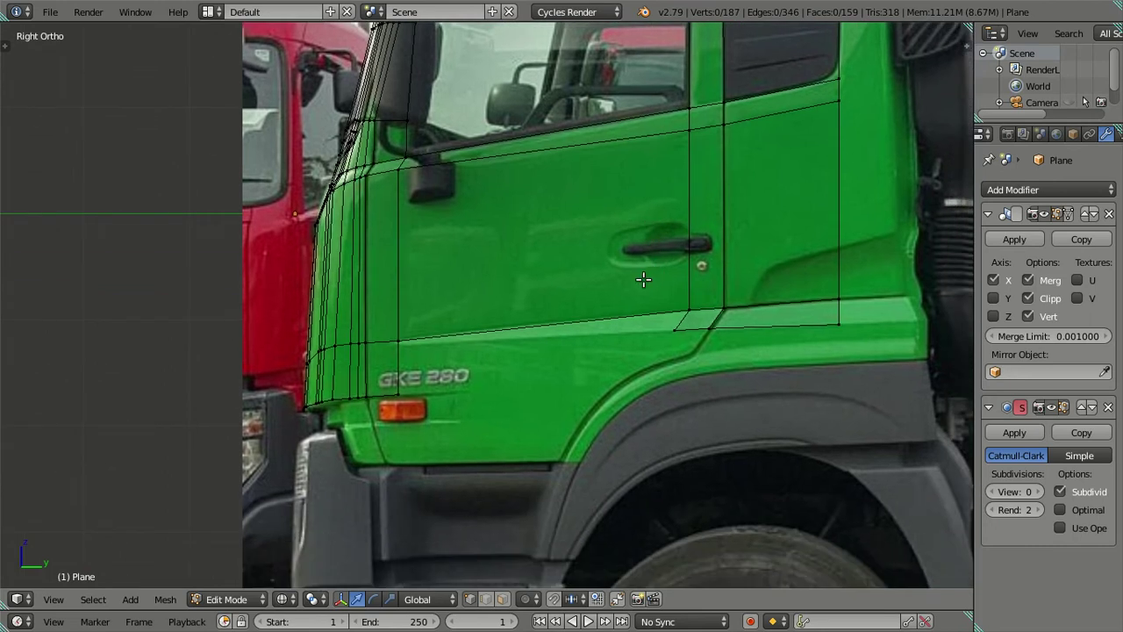
pyautogui.scroll(2, 439, 406)
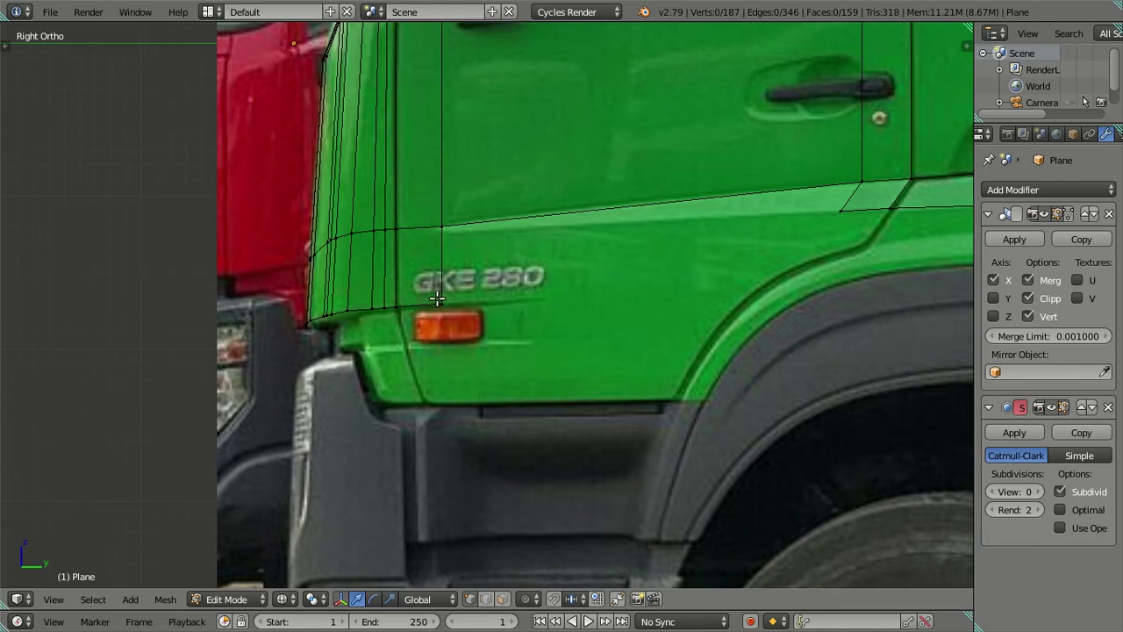
pyautogui.press('KP_1')
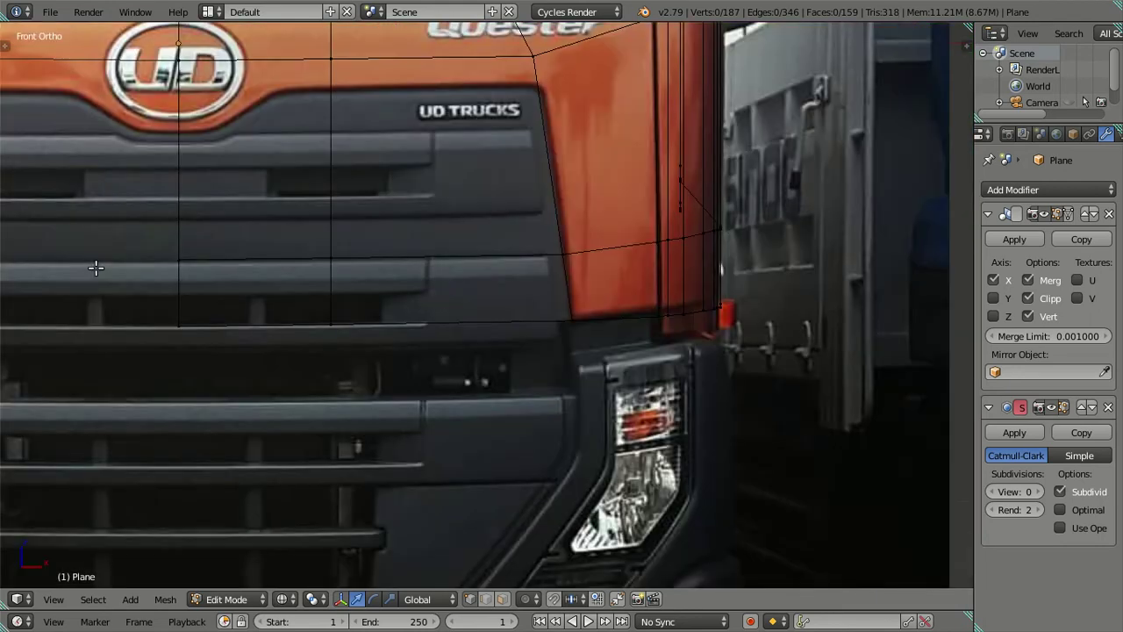
# Zoom in on the grille and UD TRUCKS badge in solid shading to inspect the cab front.
pyautogui.press('z')
pyautogui.press('z')
pyautogui.keyDown('shift'); pyautogui.moveTo(253, 241); pyautogui.dragTo(327, 285, button='middle'); pyautogui.keyUp('shift')
pyautogui.scroll(1, 327, 285)
pyautogui.scroll(1, 263, 284)
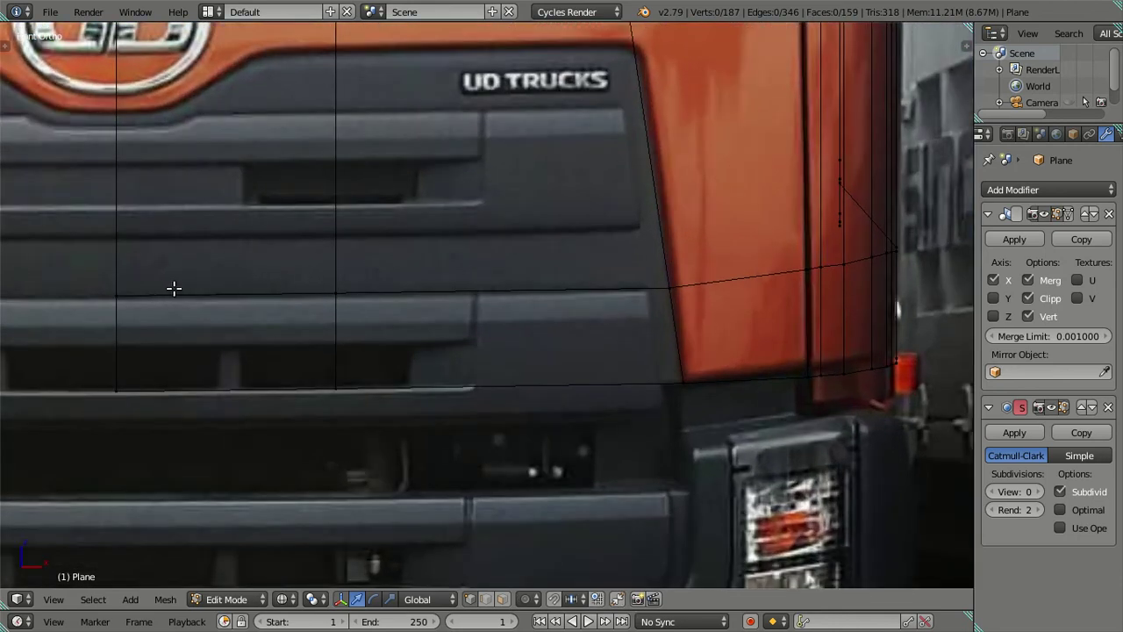
pyautogui.rightClick(324, 283)
pyautogui.hotkey('ctrl', 'space')
pyautogui.hotkey('ctrl', 'space')
pyautogui.press('a')
pyautogui.scroll(-2, 346, 231)
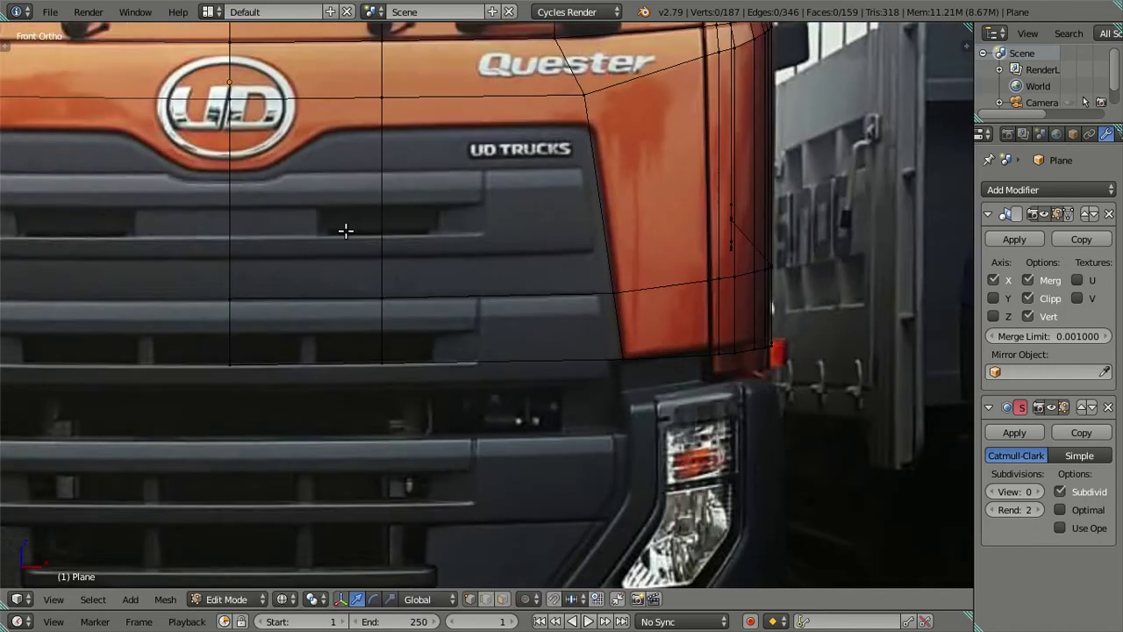
pyautogui.scroll(-1, 346, 230)
pyautogui.keyDown('shift'); pyautogui.moveTo(439, 230); pyautogui.dragTo(445, 254, button='middle'); pyautogui.keyUp('shift')
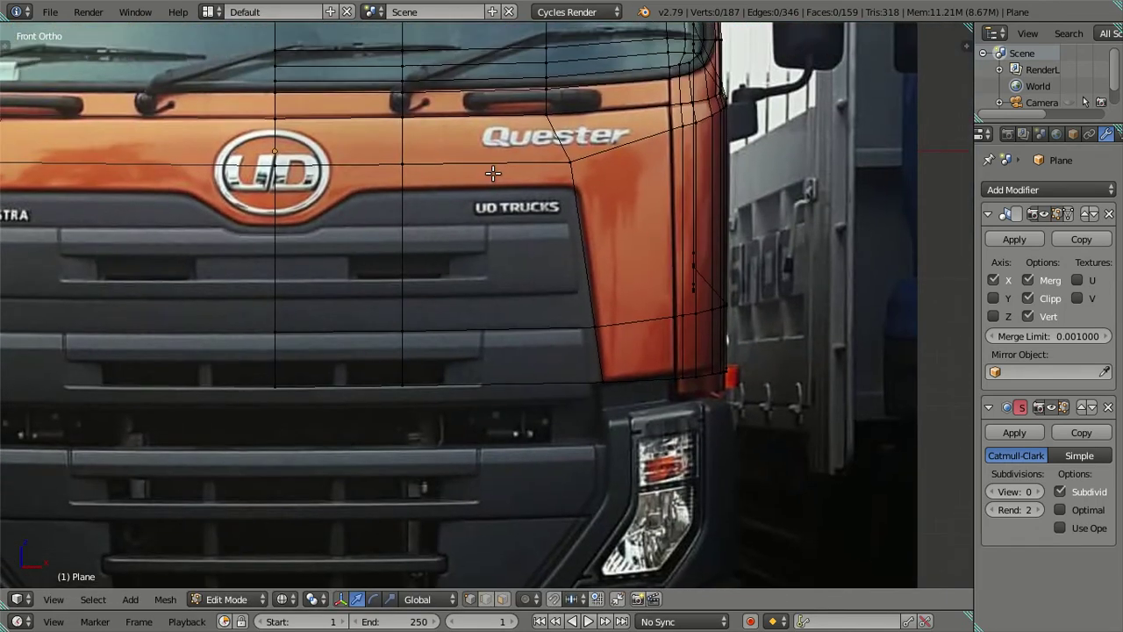
pyautogui.scroll(1, 457, 205)
pyautogui.keyDown('shift'); pyautogui.moveTo(432, 177); pyautogui.dragTo(455, 319, button='middle'); pyautogui.keyUp('shift')
pyautogui.scroll(-1, 444, 300)
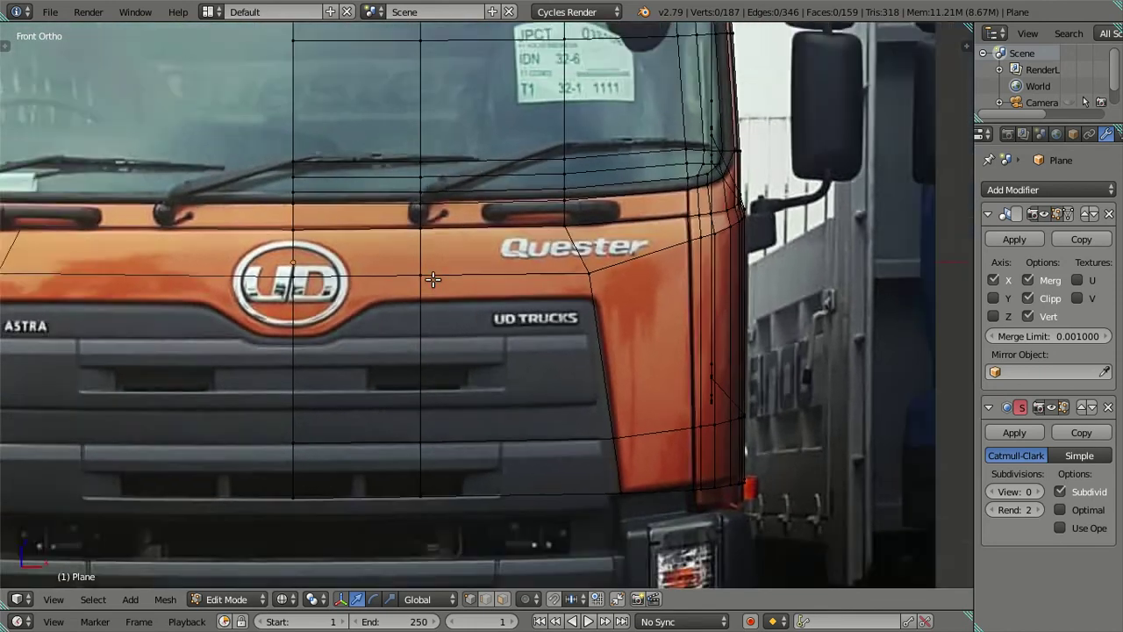
pyautogui.scroll(-3, 429, 264)
pyautogui.scroll(-2, 428, 253)
pyautogui.scroll(1, 428, 252)
pyautogui.scroll(1, 428, 254)
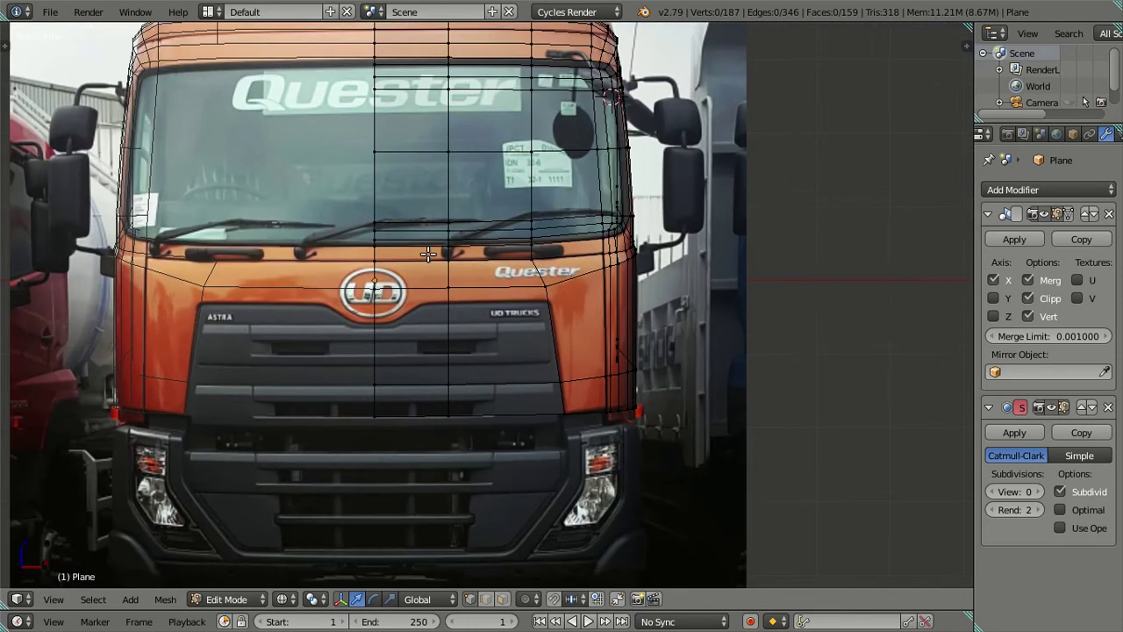
pyautogui.scroll(2, 427, 255)
pyautogui.scroll(2, 493, 270)
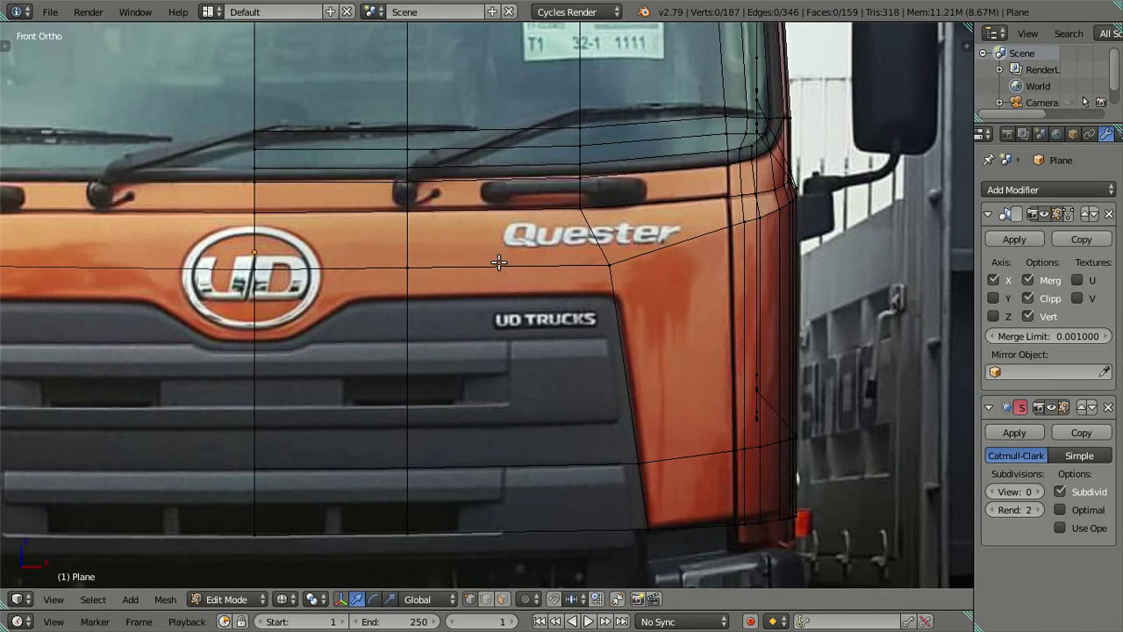
pyautogui.keyDown('shift'); pyautogui.moveTo(498, 262); pyautogui.dragTo(501, 212, button='middle'); pyautogui.keyUp('shift')
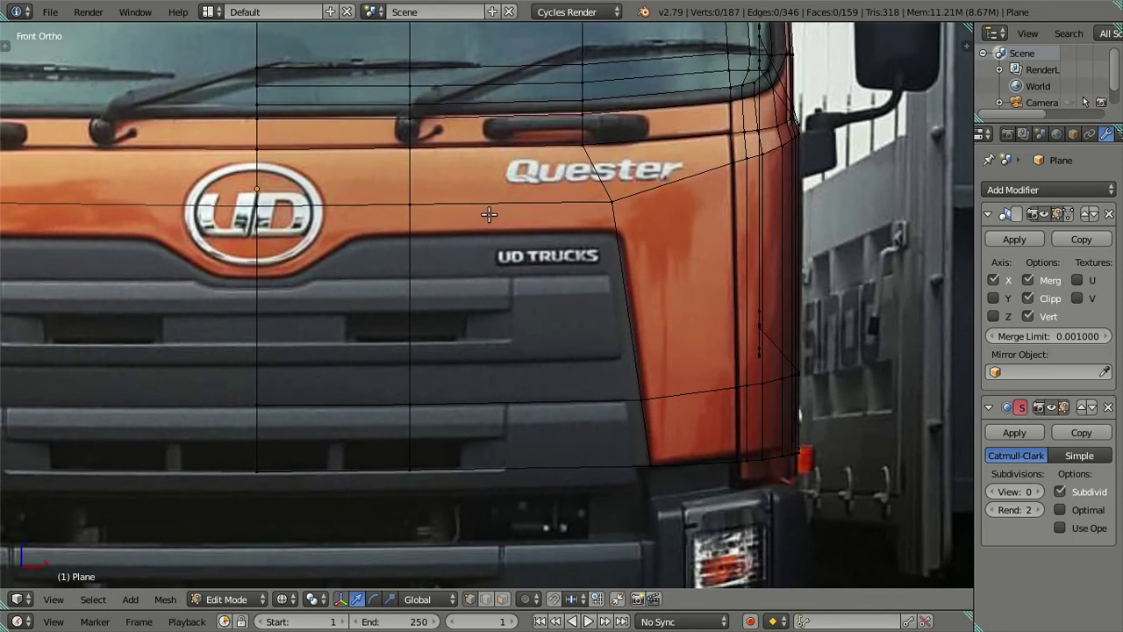
# Try a vertical edge loop through the front under the Quester badge, then undo it.
pyautogui.hotkey('ctrl', 'r')
pyautogui.click(484, 216)
pyautogui.click(482, 217)
pyautogui.hotkey('ctrl', 'z')
# Slide a vertical front edge sideways to line up with the grille.
pyautogui.rightClick(417, 464)
pyautogui.keyDown('ctrl'); pyautogui.rightClick(420, 235); pyautogui.keyUp('ctrl')
pyautogui.moveTo(456, 354); pyautogui.dragTo(550, 391)
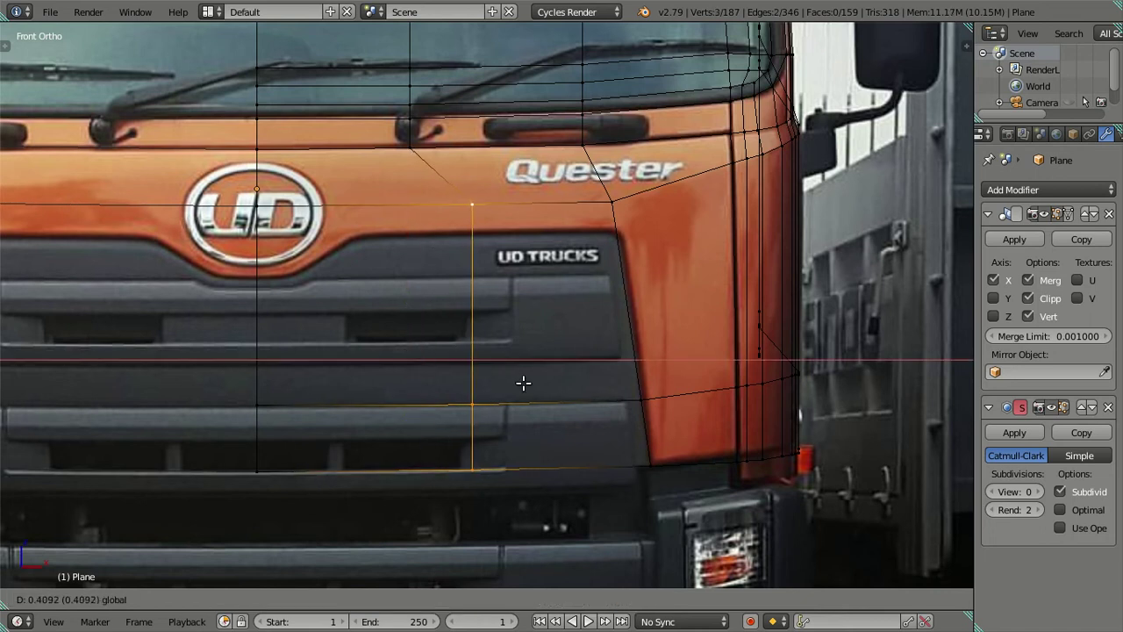
pyautogui.click(550, 391)
# Shift that edge's top and bottom vertices along X to follow the grille outline.
pyautogui.rightClick(520, 203)
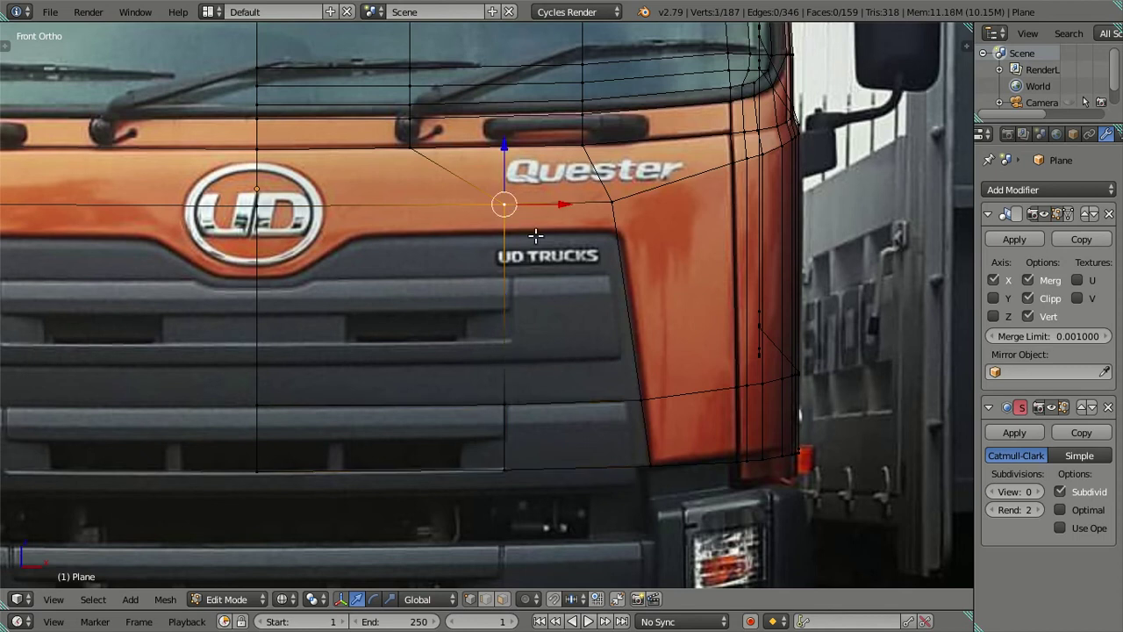
pyautogui.press('g')
pyautogui.press('x')
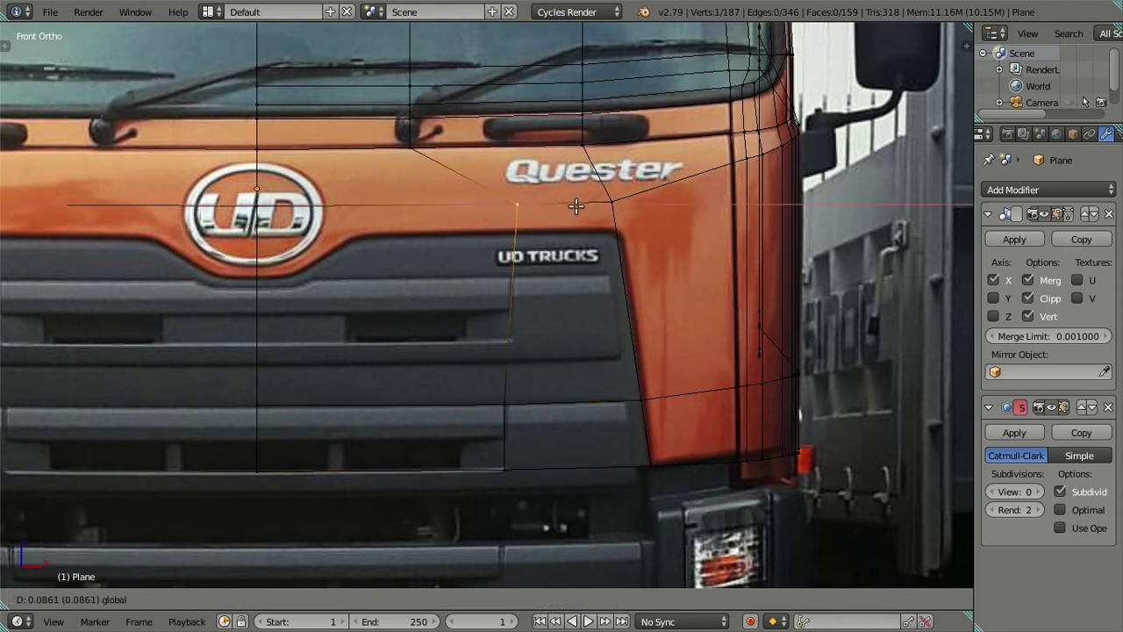
pyautogui.click(575, 205)
pyautogui.rightClick(532, 468)
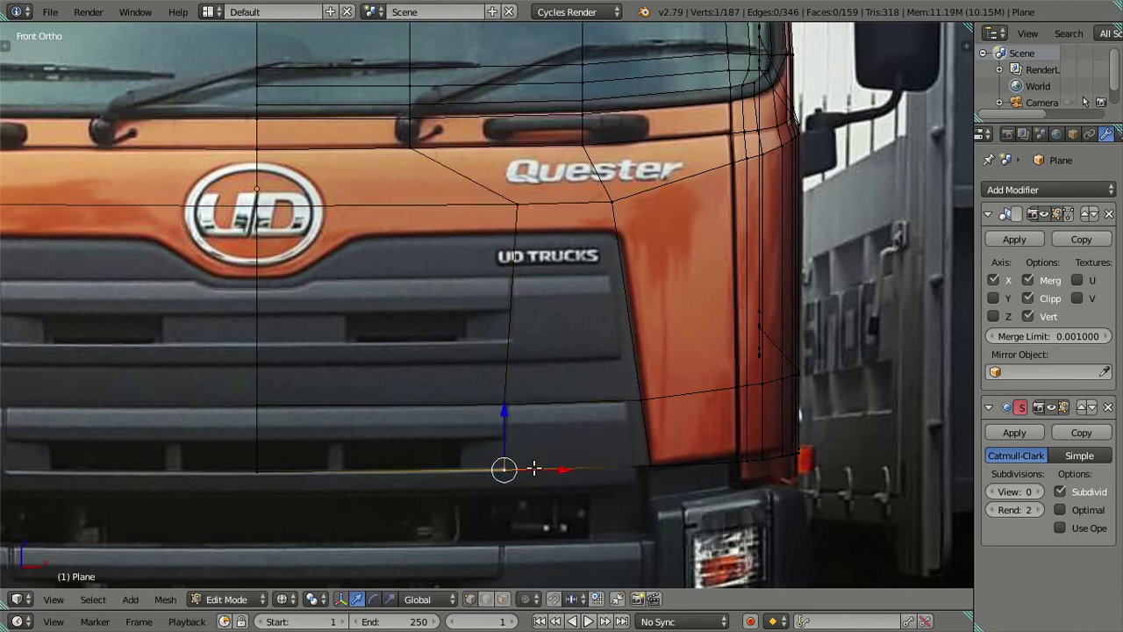
pyautogui.press('g')
pyautogui.press('x')
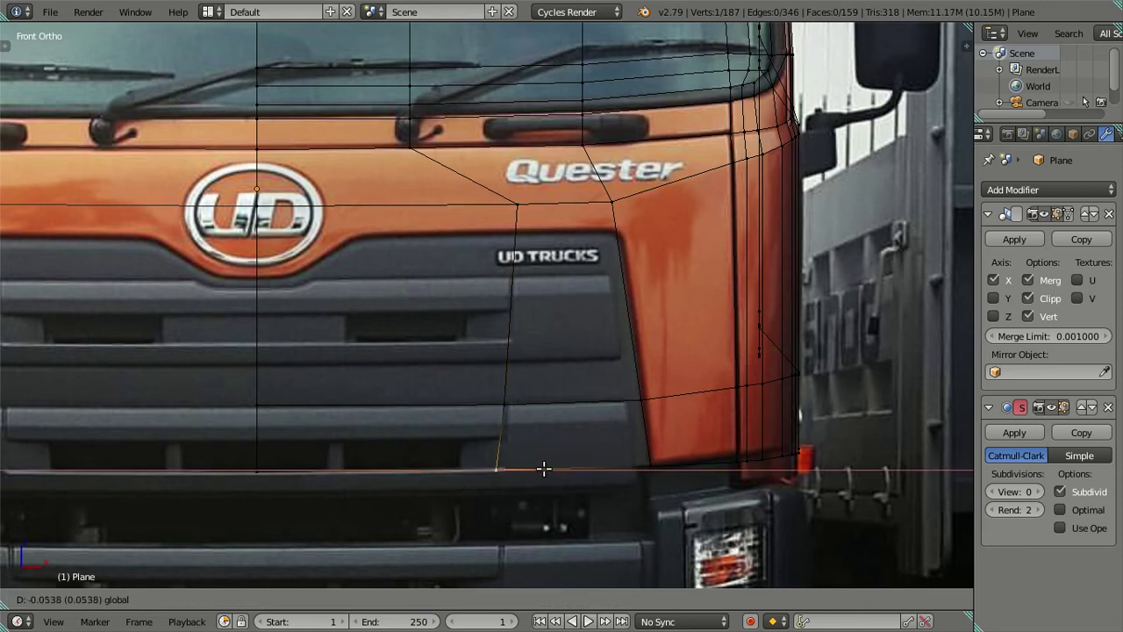
pyautogui.click(546, 469)
pyautogui.keyDown('shift'); pyautogui.rightClick(518, 409); pyautogui.keyUp('shift')
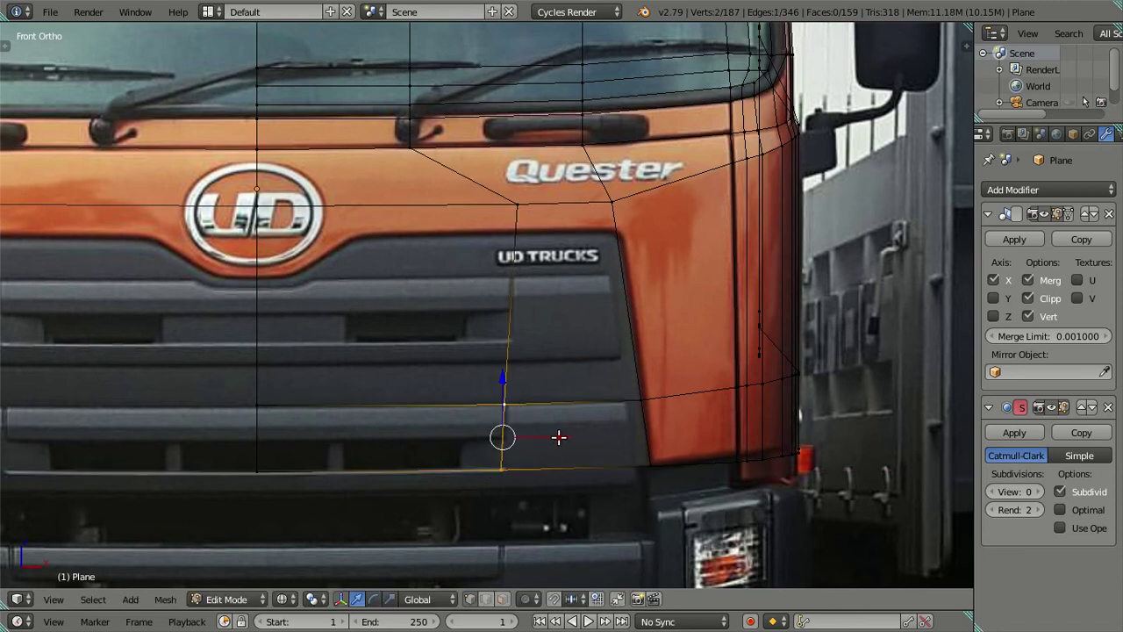
pyautogui.press('g')
pyautogui.press('x')
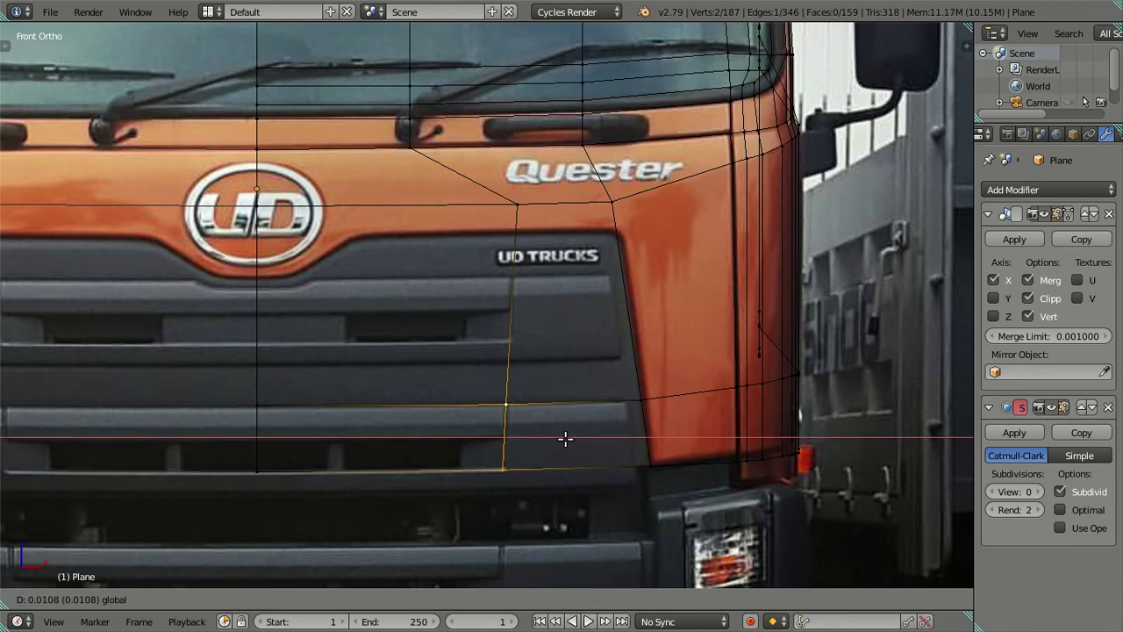
pyautogui.click(565, 439)
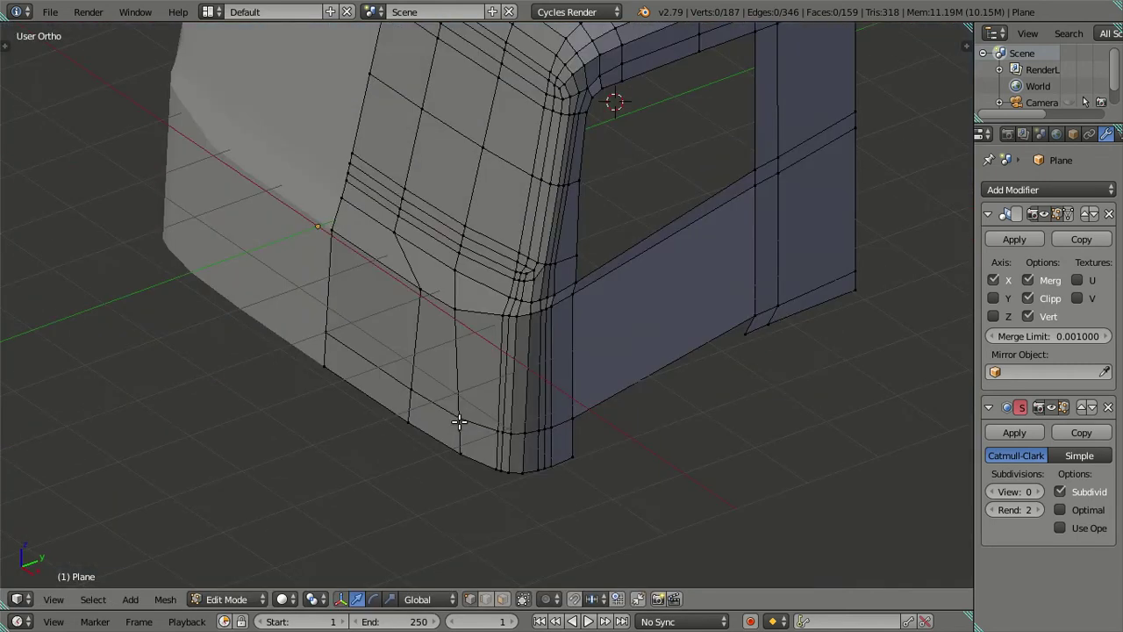
# Return to front orthographic wireframe view and revert the grille-side vertex column.
pyautogui.moveTo(487, 373); pyautogui.dragTo(536, 384, button='middle')
pyautogui.press('KP_1')
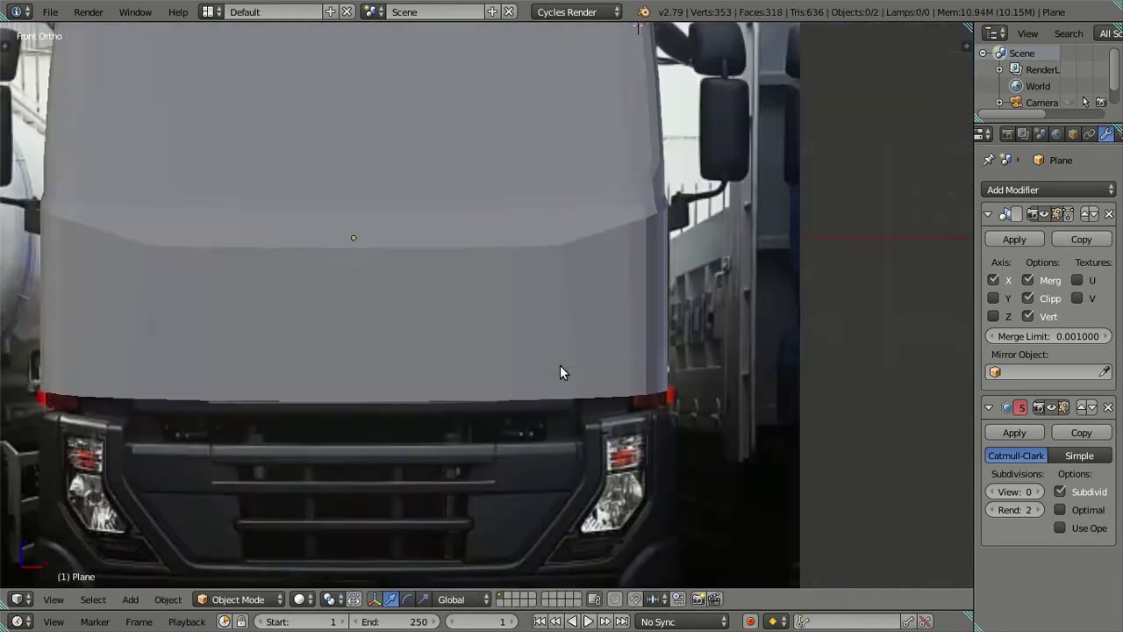
pyautogui.scroll(3, 560, 365)
pyautogui.press('Tab')
pyautogui.press('z')
pyautogui.scroll(-2, 508, 228)
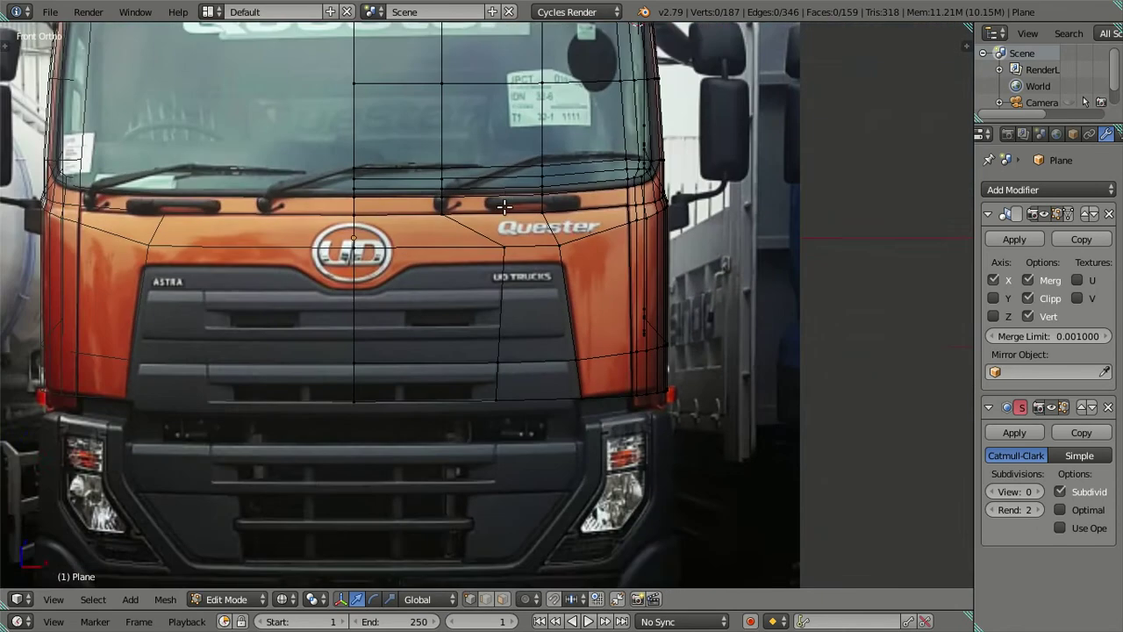
pyautogui.keyDown('shift'); pyautogui.moveTo(501, 201); pyautogui.dragTo(499, 363, button='middle'); pyautogui.keyUp('shift')
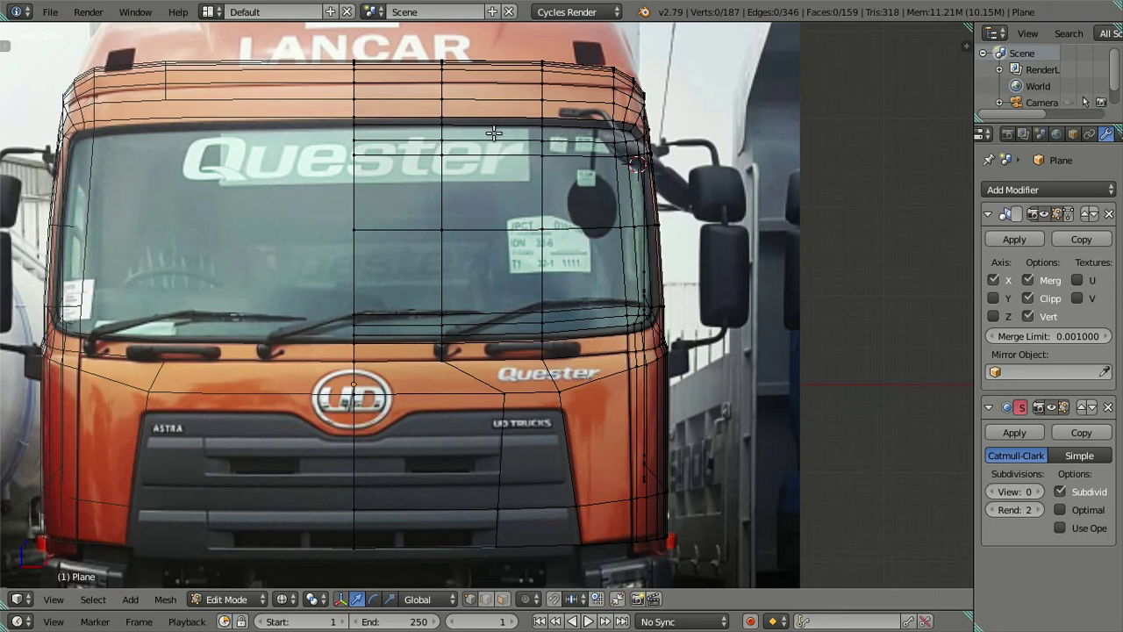
pyautogui.rightClick(496, 546)
pyautogui.rightClick(497, 395)
pyautogui.keyDown('alt'); pyautogui.rightClick(497, 456); pyautogui.keyUp('alt')
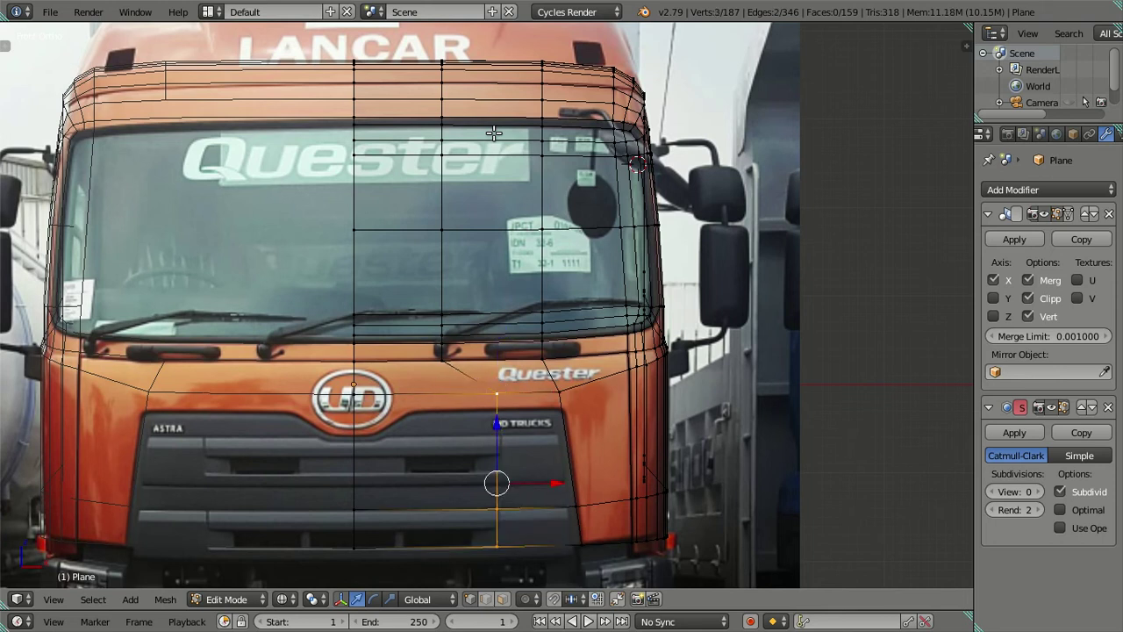
pyautogui.hotkey('ctrl', 'z')
pyautogui.press('a')
pyautogui.moveTo(471, 309)
pyautogui.keyDown('shift'); pyautogui.mouseDown(button='middle')
pyautogui.moveTo(489, 238)
pyautogui.moveTo(511, 251)
pyautogui.mouseUp(button='middle'); pyautogui.keyUp('shift')
# Add a vertical edge loop beside the grille and move it onto the grille outline.
pyautogui.hotkey('ctrl', 'r')
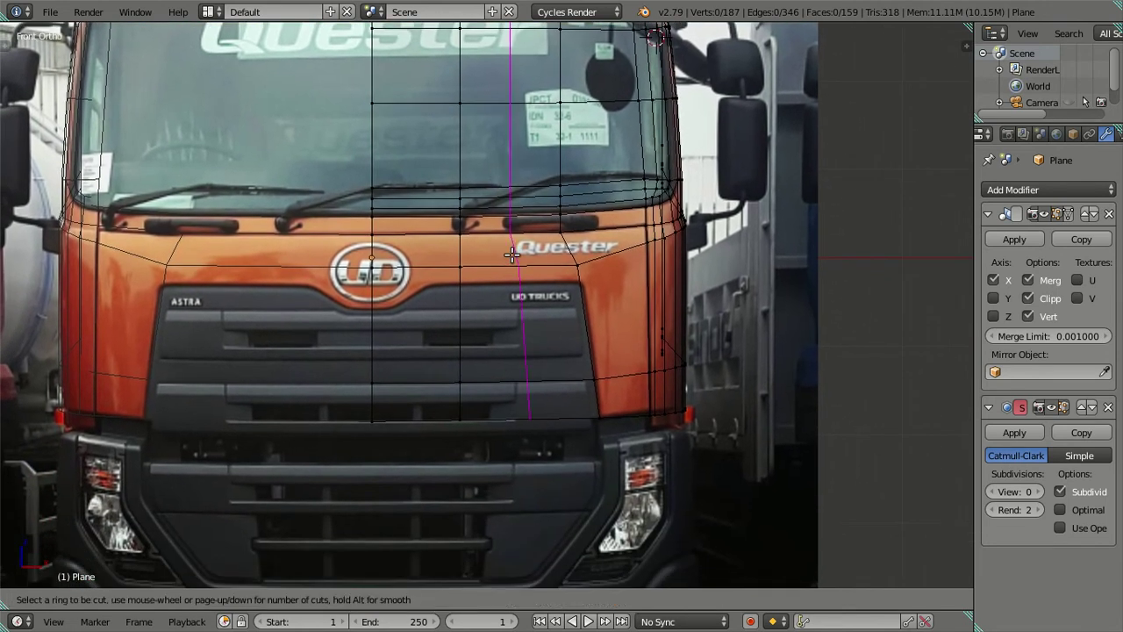
pyautogui.click(512, 254)
pyautogui.rightClick(544, 307)
pyautogui.scroll(4, 571, 356)
pyautogui.press('a')
pyautogui.rightClick(562, 493)
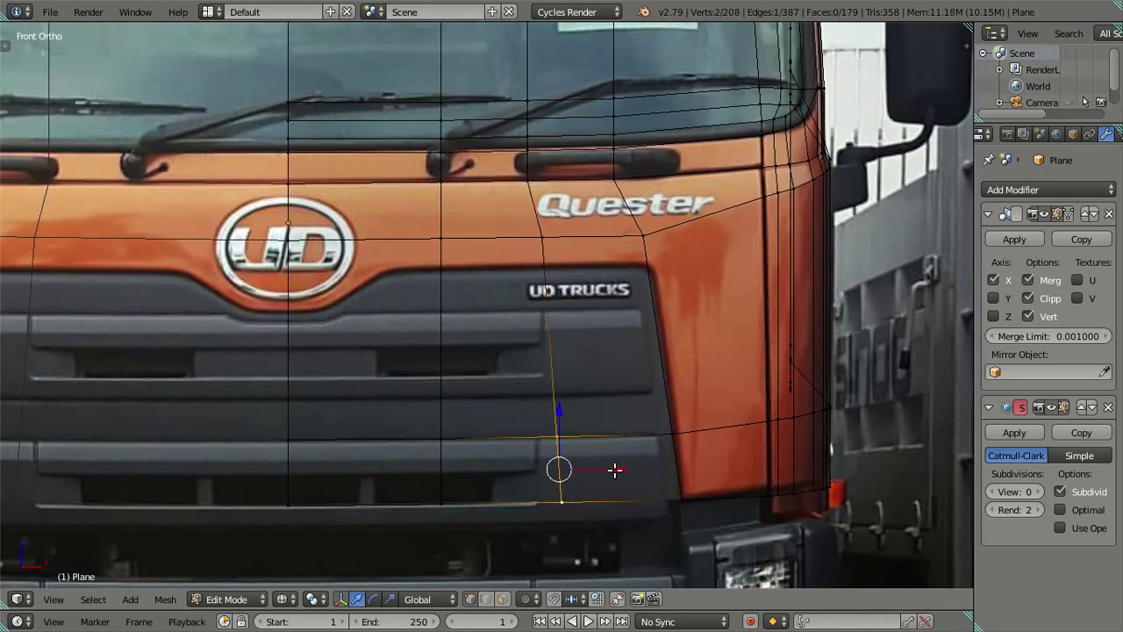
pyautogui.moveTo(615, 470); pyautogui.dragTo(597, 464)
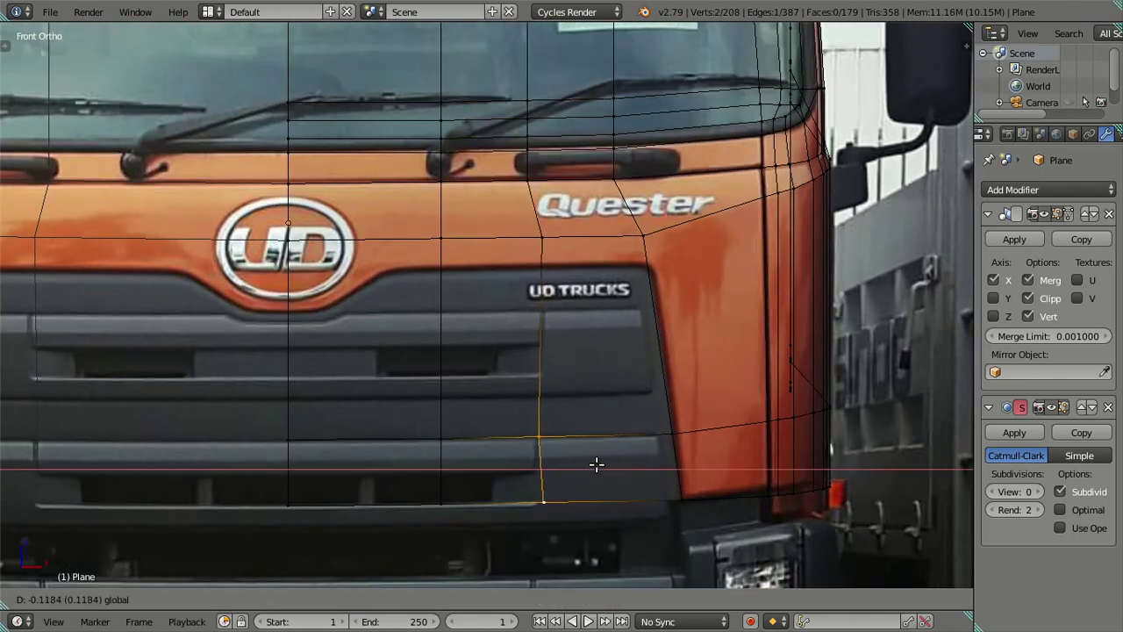
pyautogui.click(597, 465)
pyautogui.rightClick(582, 497)
pyautogui.press('g')
pyautogui.press('x')
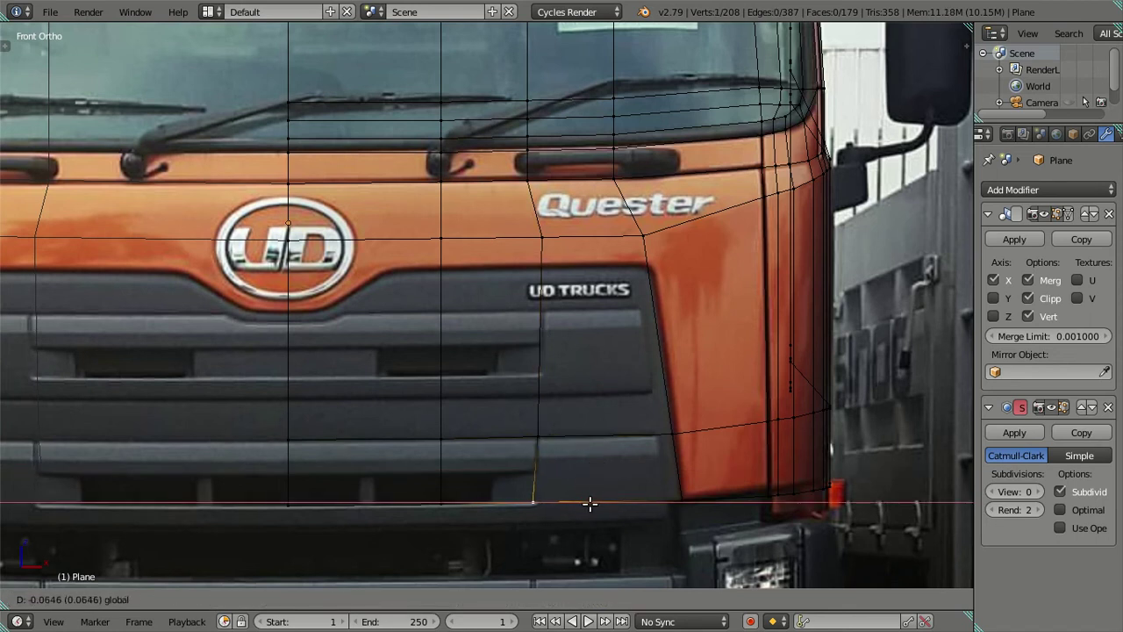
pyautogui.click(590, 503)
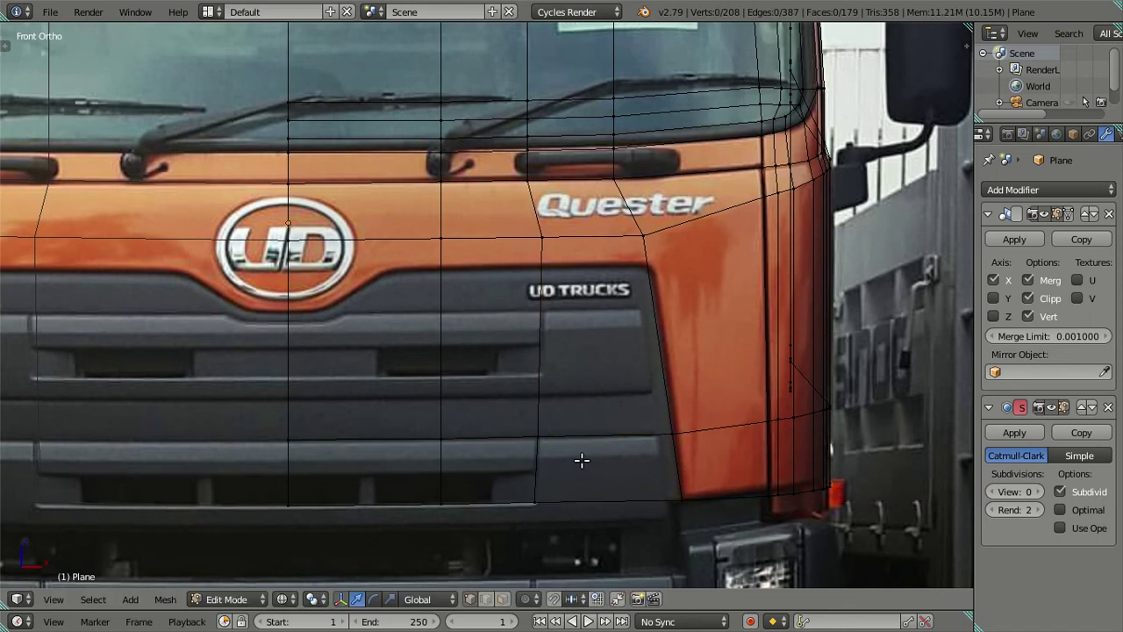
# Add another vertical edge loop near the UD logo.
pyautogui.hotkey('ctrl', 'r')
pyautogui.click(368, 239)
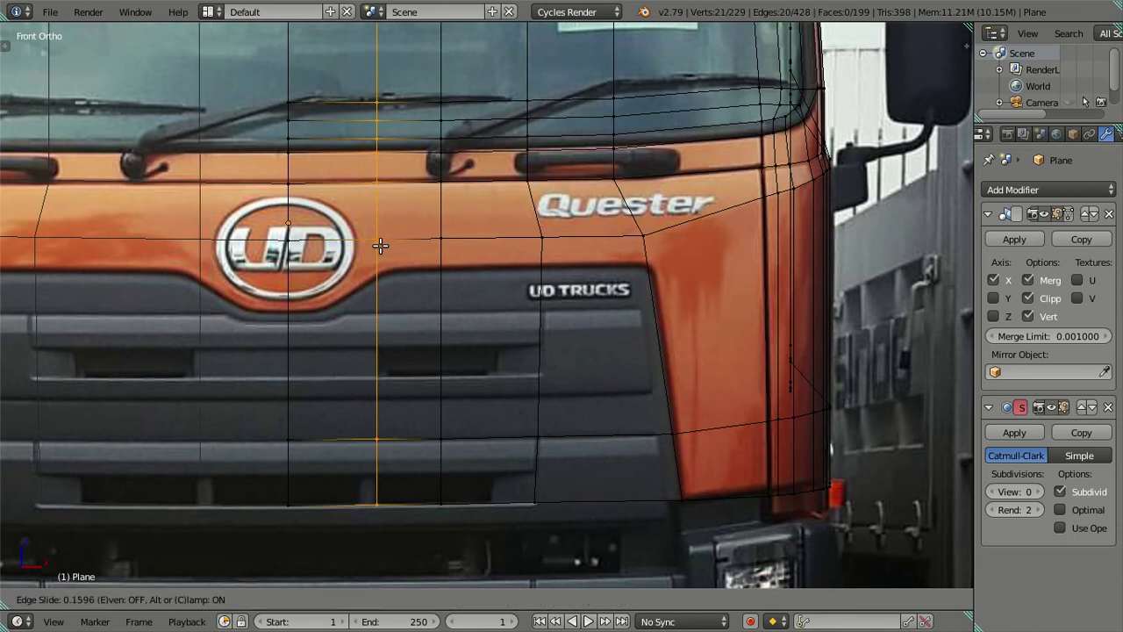
pyautogui.click(380, 246)
pyautogui.press('a')
# Move the fender edge along X onto the panel seam below Quester, then orbit to inspect.
pyautogui.scroll(-2, 416, 290)
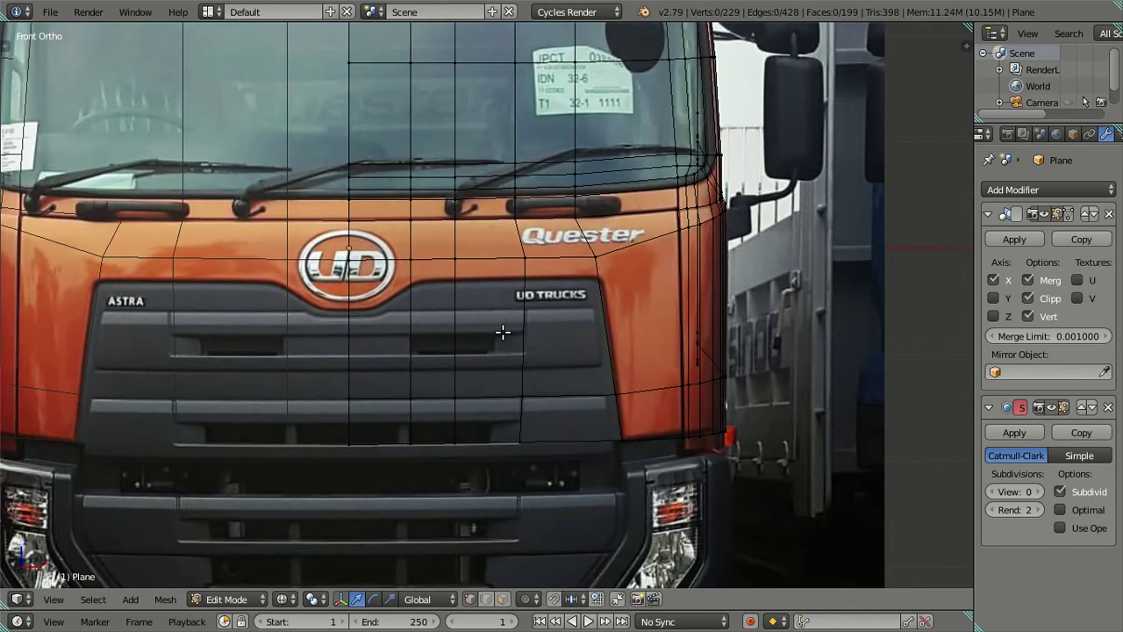
pyautogui.keyDown('shift'); pyautogui.moveTo(501, 333); pyautogui.dragTo(512, 395, button='middle'); pyautogui.keyUp('shift')
pyautogui.keyDown('shift'); pyautogui.moveTo(658, 369); pyautogui.dragTo(619, 369, button='middle'); pyautogui.keyUp('shift')
pyautogui.scroll(2, 578, 333)
pyautogui.rightClick(566, 318)
pyautogui.keyDown('shift'); pyautogui.rightClick(586, 511); pyautogui.keyUp('shift')
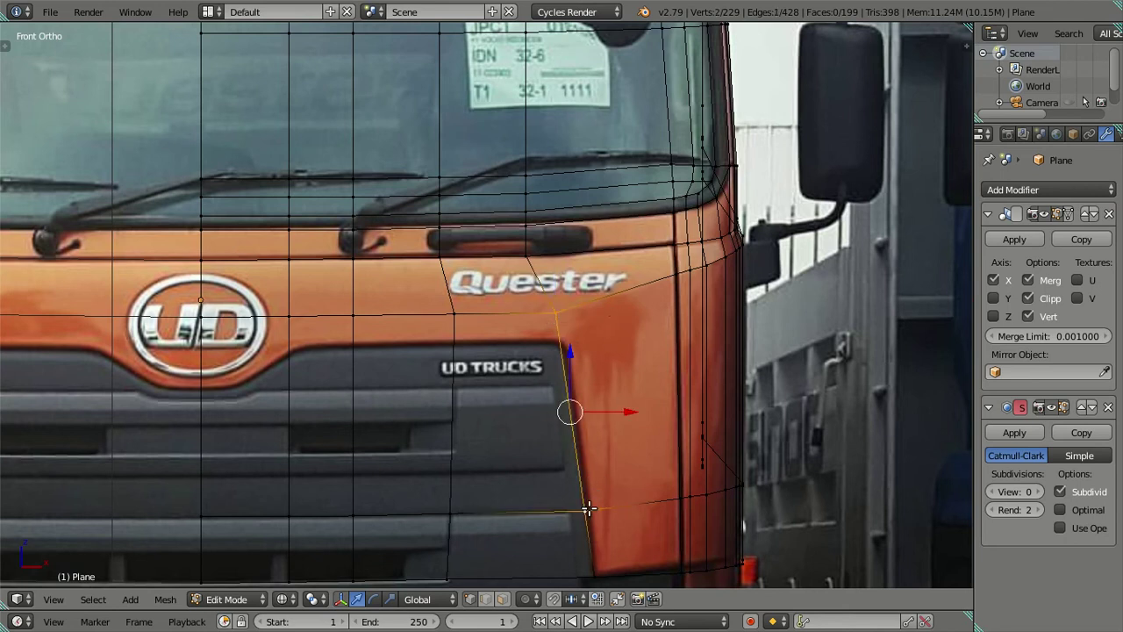
pyautogui.press('g')
pyautogui.press('x')
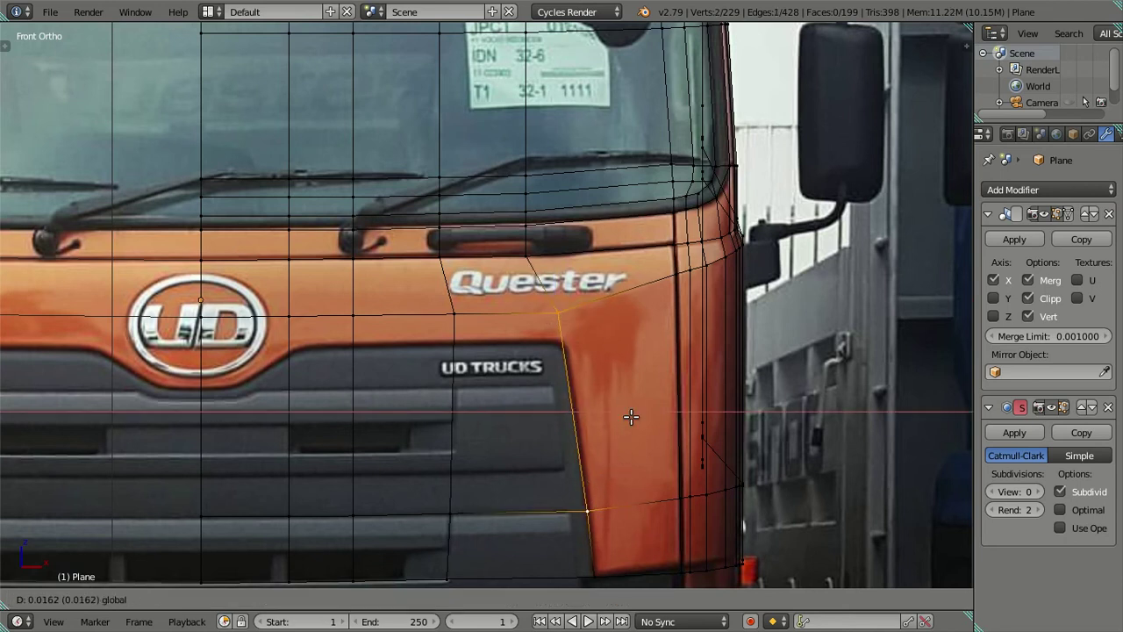
pyautogui.click(630, 414)
pyautogui.rightClick(558, 314)
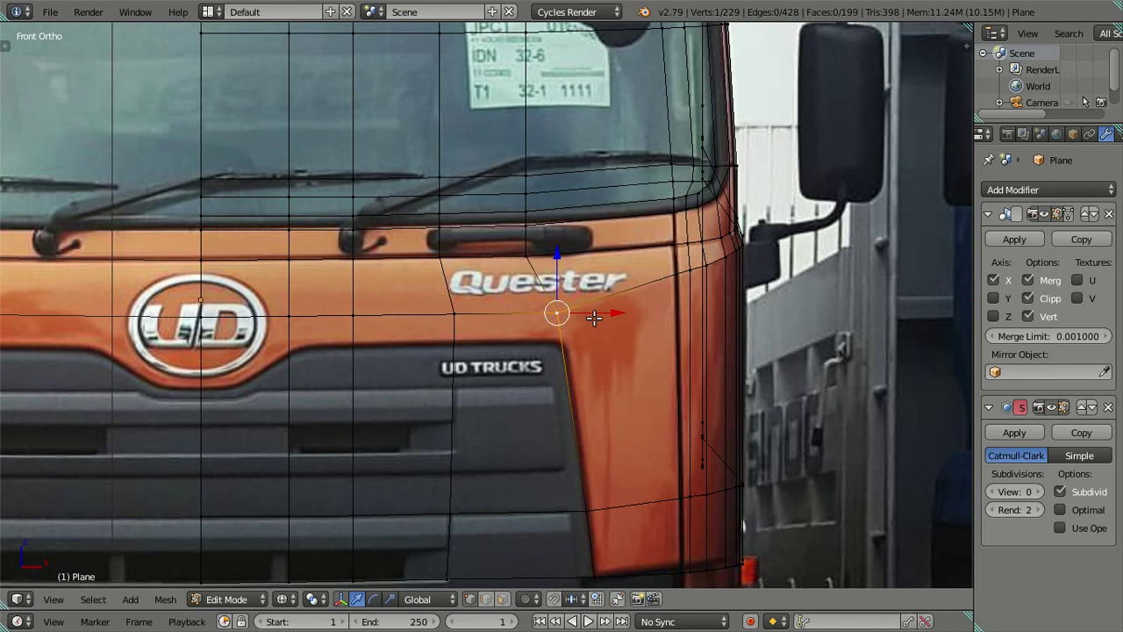
pyautogui.press('a')
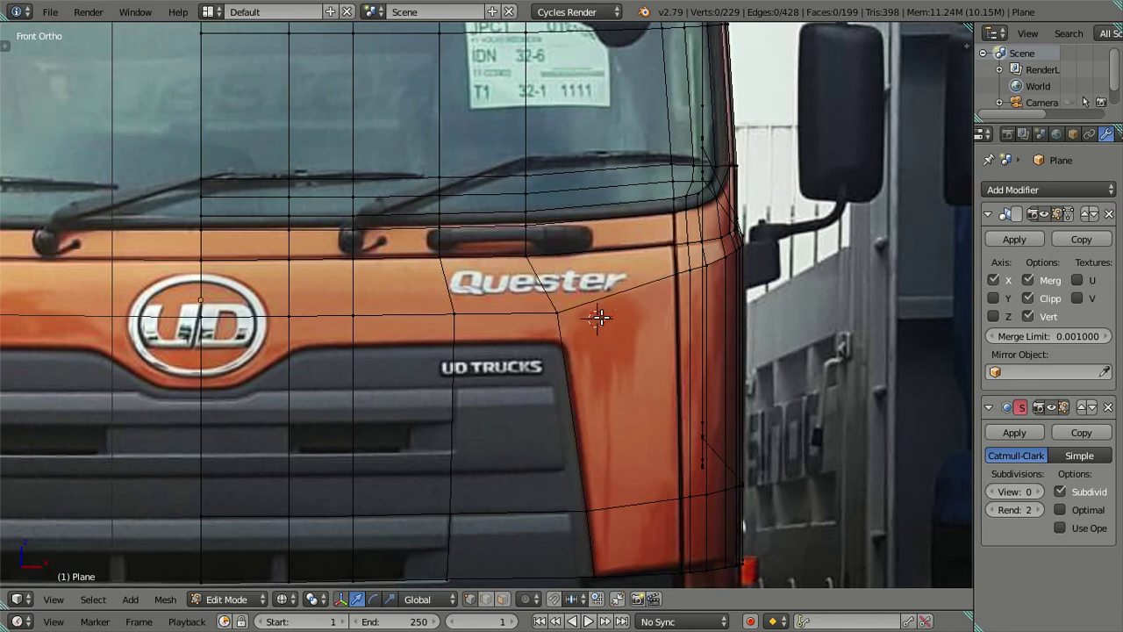
pyautogui.scroll(-3, 587, 315)
pyautogui.moveTo(553, 313)
pyautogui.mouseDown(button='middle')
pyautogui.moveTo(513, 387)
pyautogui.moveTo(501, 443)
pyautogui.moveTo(537, 416)
pyautogui.moveTo(437, 314)
pyautogui.moveTo(494, 334)
pyautogui.moveTo(421, 378)
pyautogui.moveTo(470, 389)
pyautogui.mouseUp(button='middle')
# In right side orthographic wireframe view, nudge the door pillar's top vertex to match the photo.
pyautogui.press('KP_3')
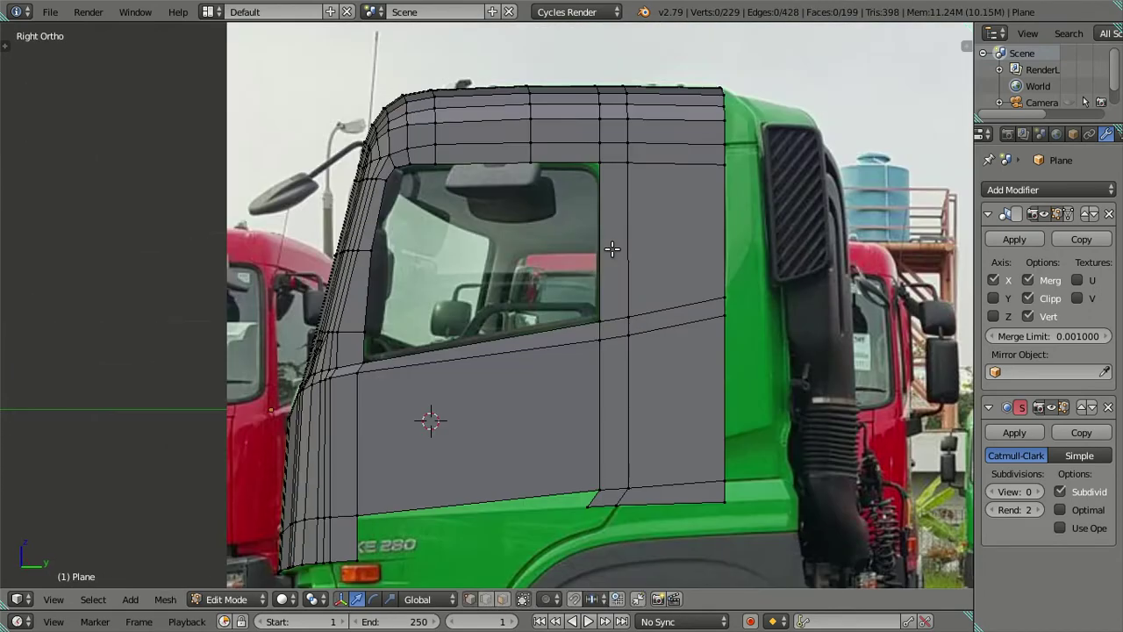
pyautogui.scroll(2, 609, 249)
pyautogui.moveTo(612, 249)
pyautogui.keyDown('shift'); pyautogui.mouseDown(button='middle')
pyautogui.moveTo(587, 310)
pyautogui.moveTo(609, 255)
pyautogui.mouseUp(button='middle'); pyautogui.keyUp('shift')
pyautogui.press('z')
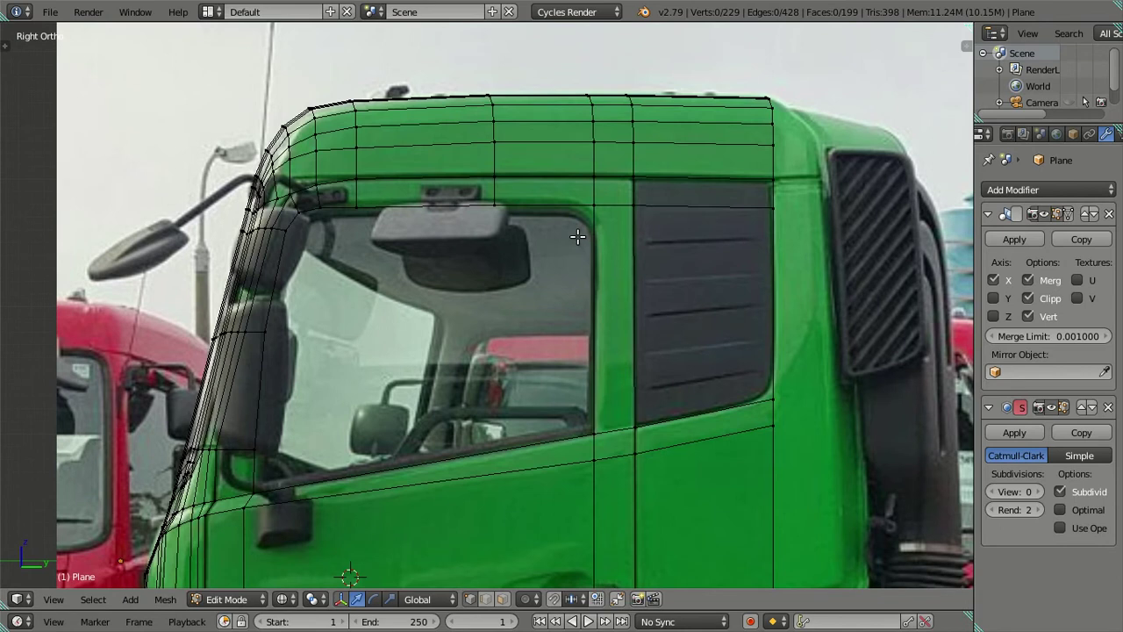
pyautogui.scroll(1, 550, 209)
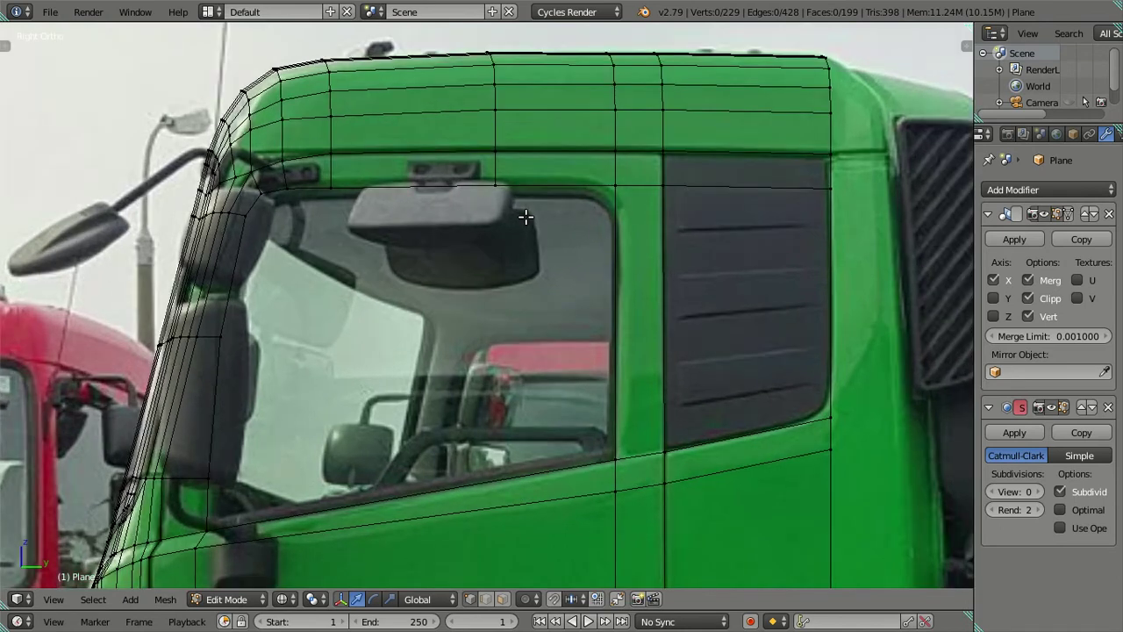
pyautogui.scroll(1, 516, 185)
pyautogui.rightClick(641, 158)
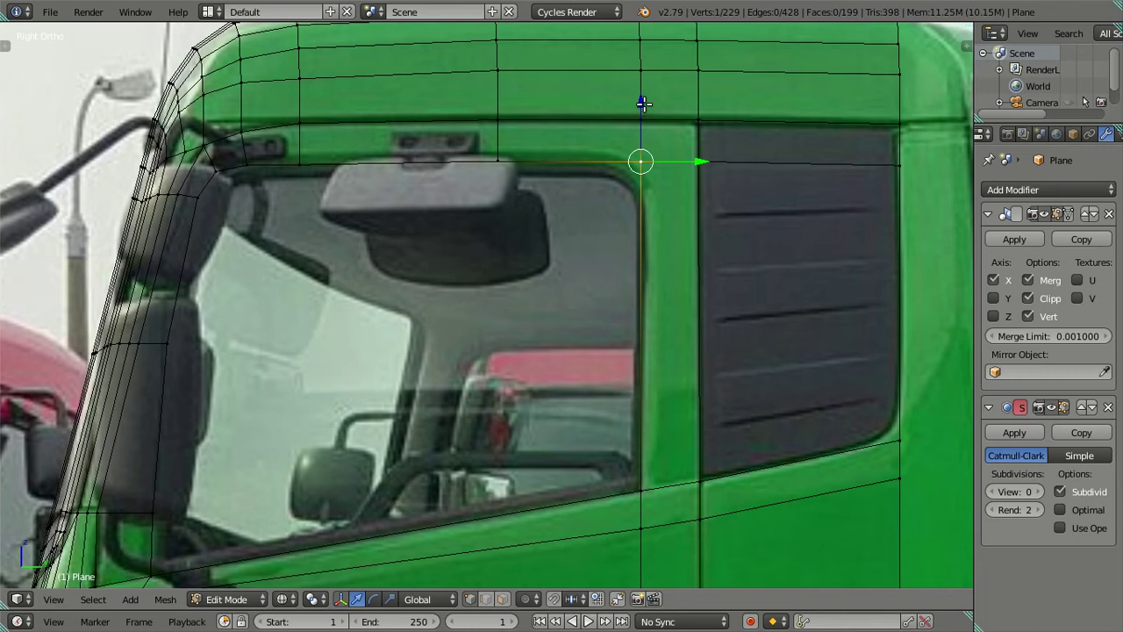
pyautogui.moveTo(642, 102); pyautogui.dragTo(645, 101)
pyautogui.press('a')
pyautogui.scroll(-1, 491, 279)
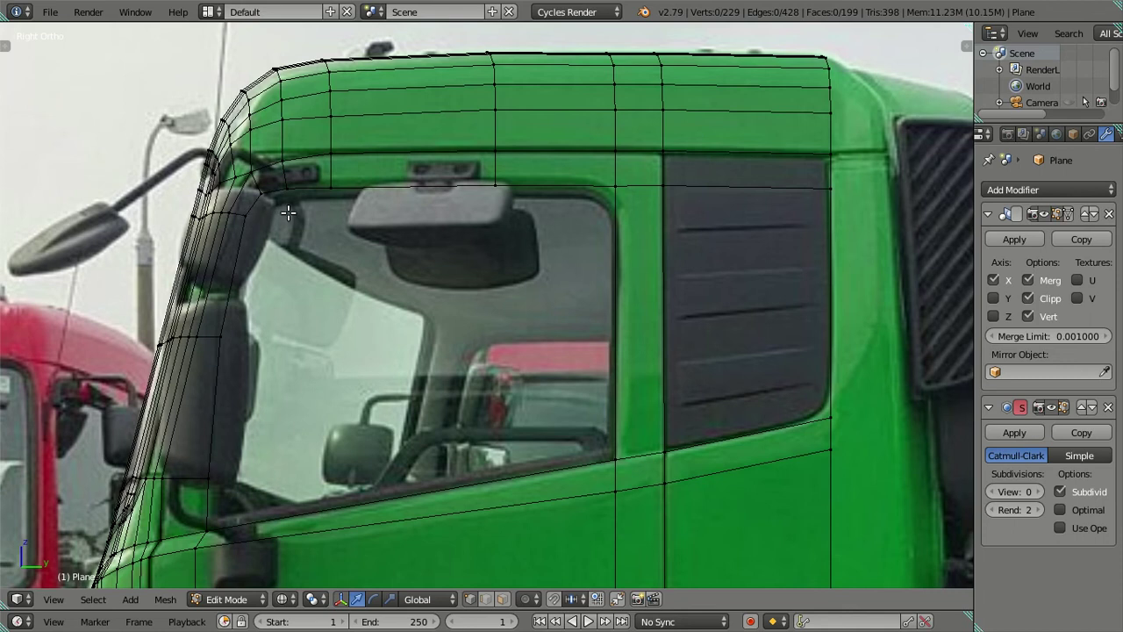
# Cut and slide horizontal edge loops across the rear window panel to match its slats.
pyautogui.hotkey('ctrl', 'r')
pyautogui.click(662, 241)
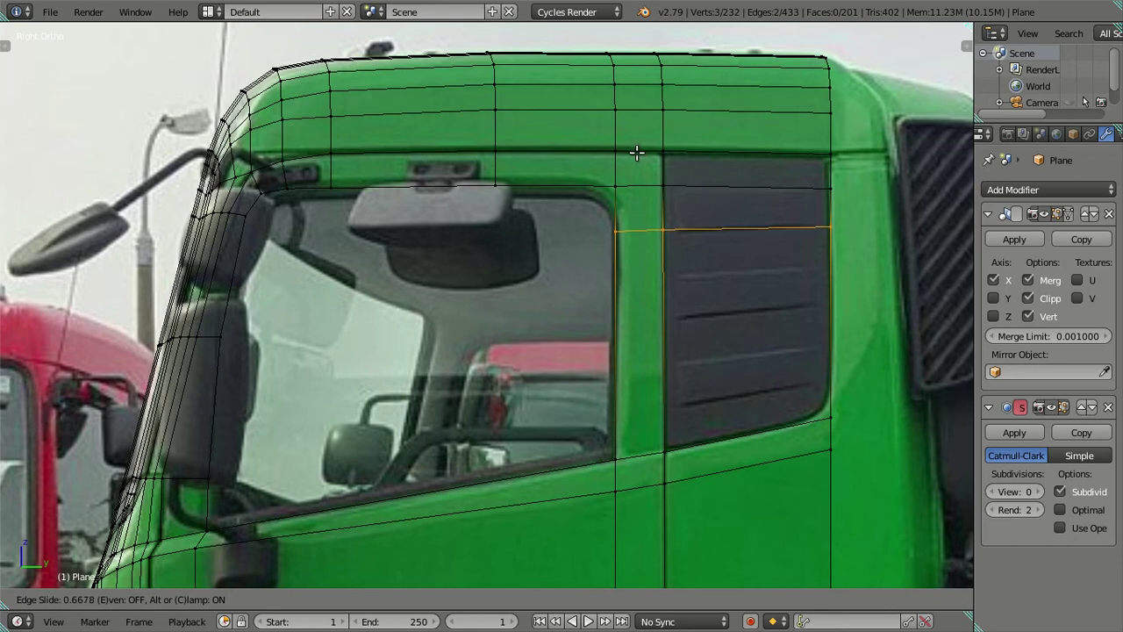
pyautogui.click(636, 151)
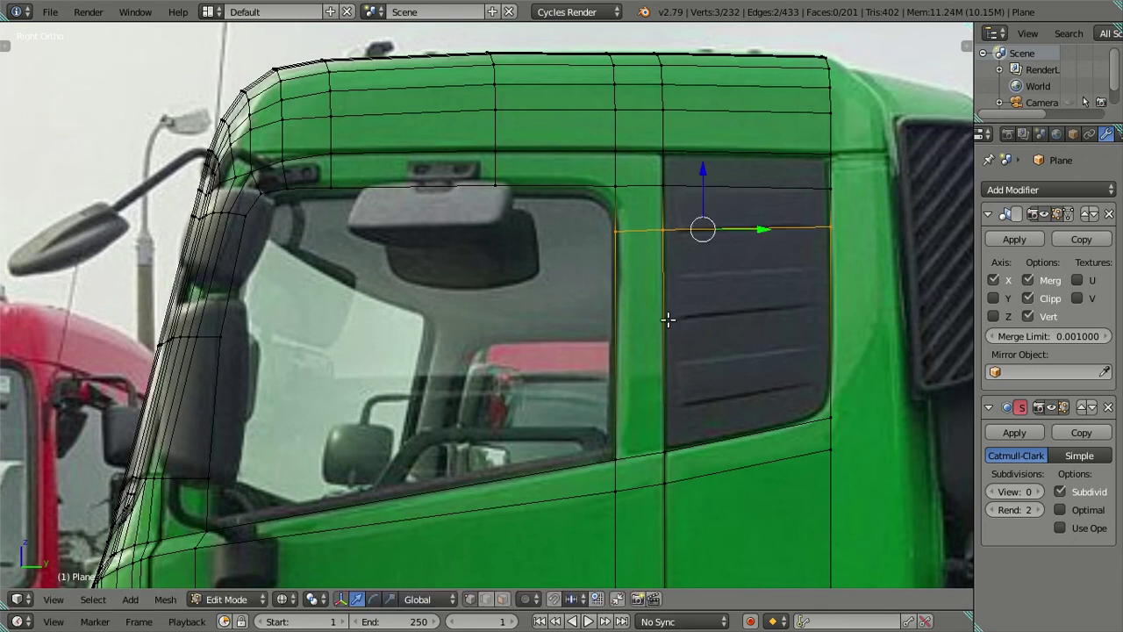
pyautogui.hotkey('ctrl', 'r')
pyautogui.click(659, 391)
pyautogui.click(665, 457)
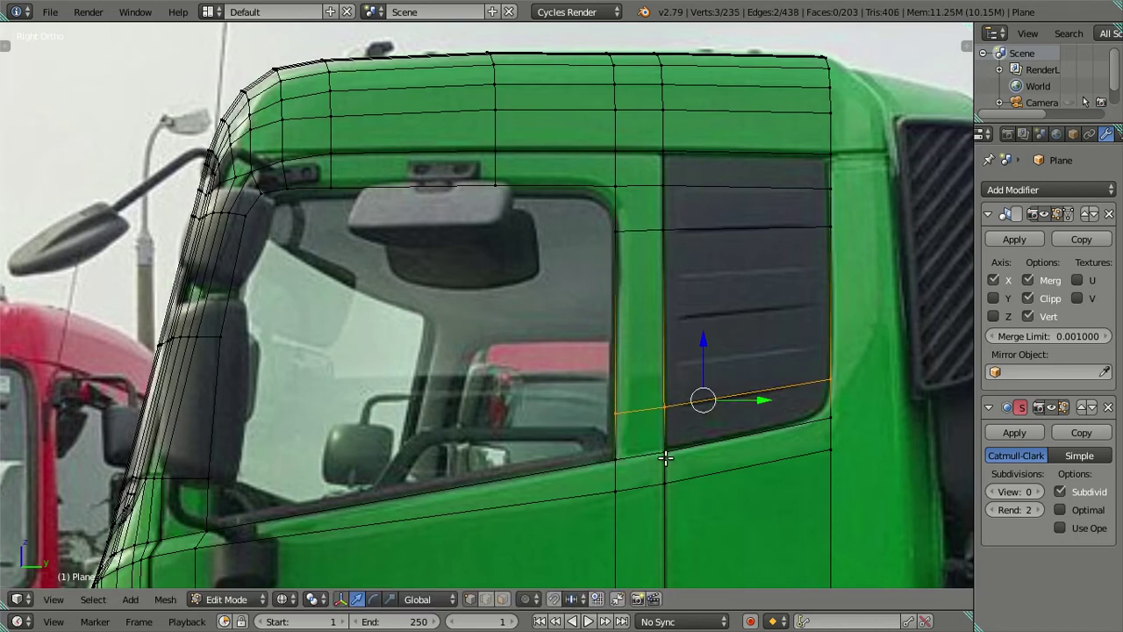
pyautogui.hotkey('ctrl', 'r')
pyautogui.click(651, 373)
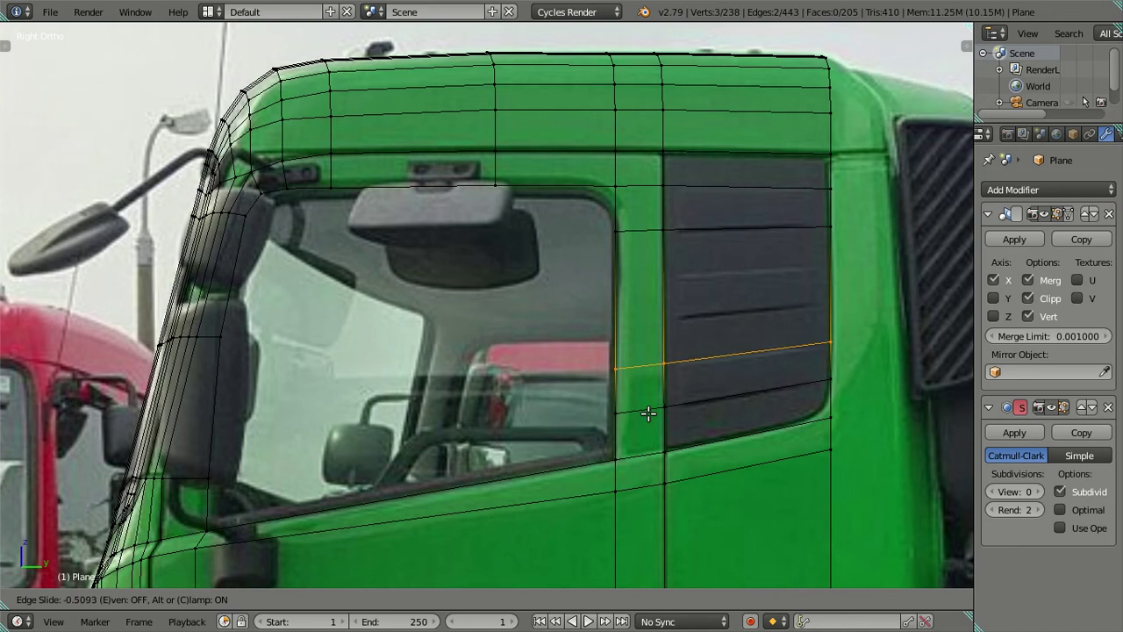
pyautogui.click(648, 399)
pyautogui.hotkey('ctrl', 'r')
pyautogui.click(651, 342)
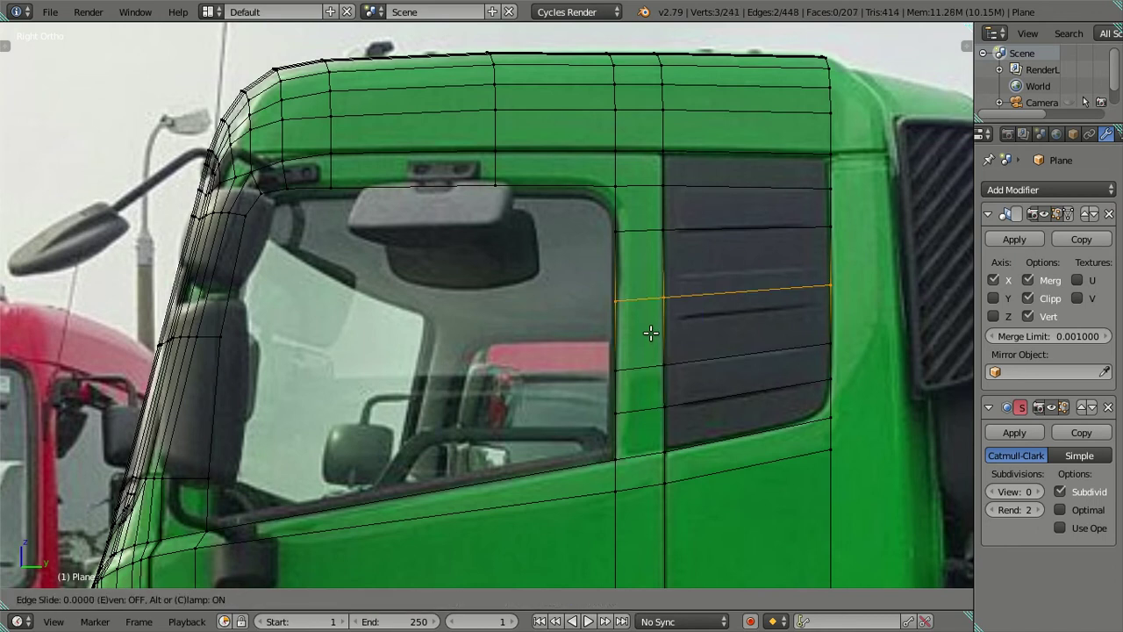
pyautogui.click(649, 320)
pyautogui.hotkey('ctrl', 'r')
pyautogui.click(677, 328)
pyautogui.click(665, 329)
# Frame the side window opening in right orthographic view with wireframe over the photo.
pyautogui.press('a')
pyautogui.press('z')
pyautogui.scroll(-2, 378, 367)
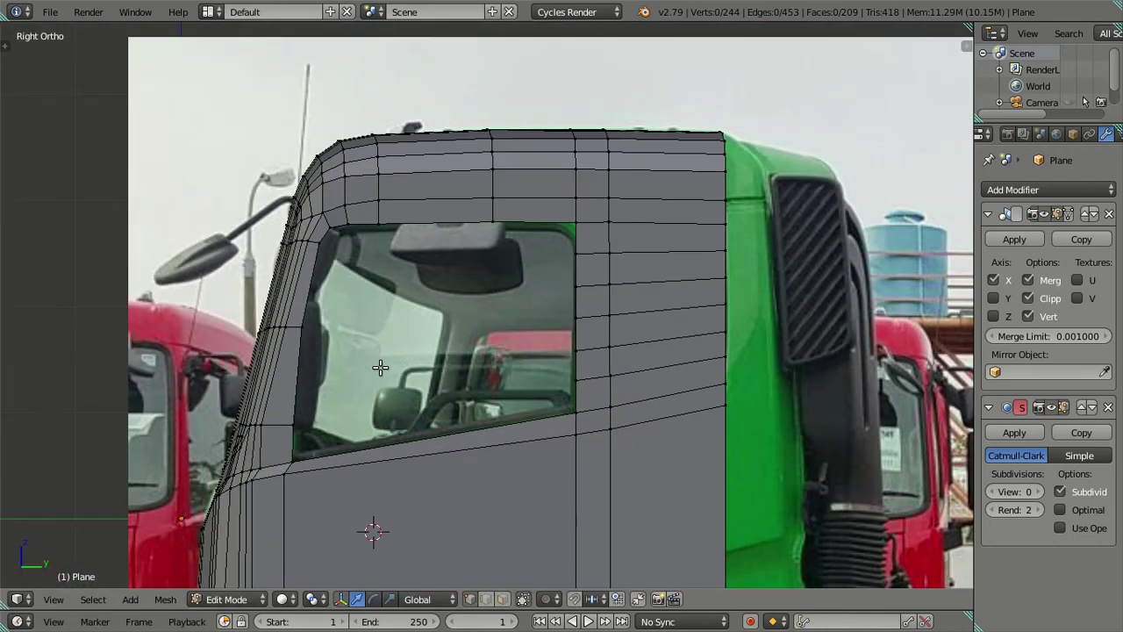
pyautogui.press('z')
pyautogui.press('z')
pyautogui.moveTo(341, 374); pyautogui.dragTo(477, 383, button='middle')
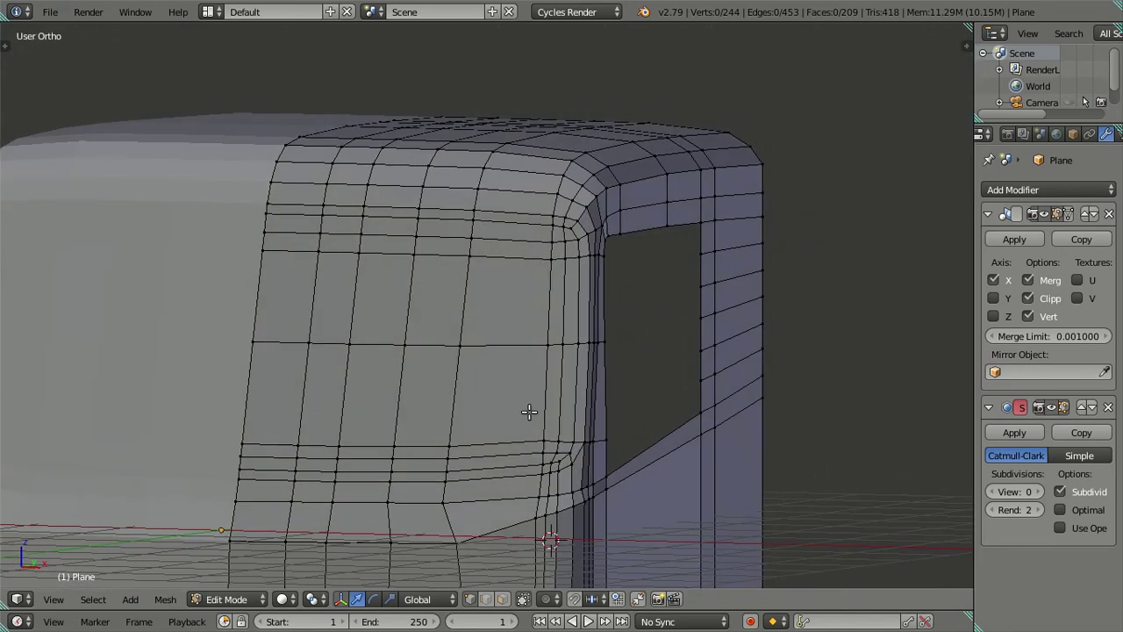
pyautogui.keyDown('shift'); pyautogui.moveTo(529, 411); pyautogui.dragTo(501, 343, button='middle'); pyautogui.keyUp('shift')
pyautogui.moveTo(591, 365)
pyautogui.mouseDown(button='middle')
pyautogui.moveTo(534, 366)
pyautogui.moveTo(503, 348)
pyautogui.moveTo(488, 353)
pyautogui.moveTo(492, 373)
pyautogui.moveTo(491, 361)
pyautogui.mouseUp(button='middle')
pyautogui.press('KP_3')
pyautogui.press('z')
pyautogui.scroll(1, 583, 366)
pyautogui.keyDown('shift'); pyautogui.moveTo(581, 359); pyautogui.dragTo(534, 413, button='middle'); pyautogui.keyUp('shift')
pyautogui.scroll(1, 534, 420)
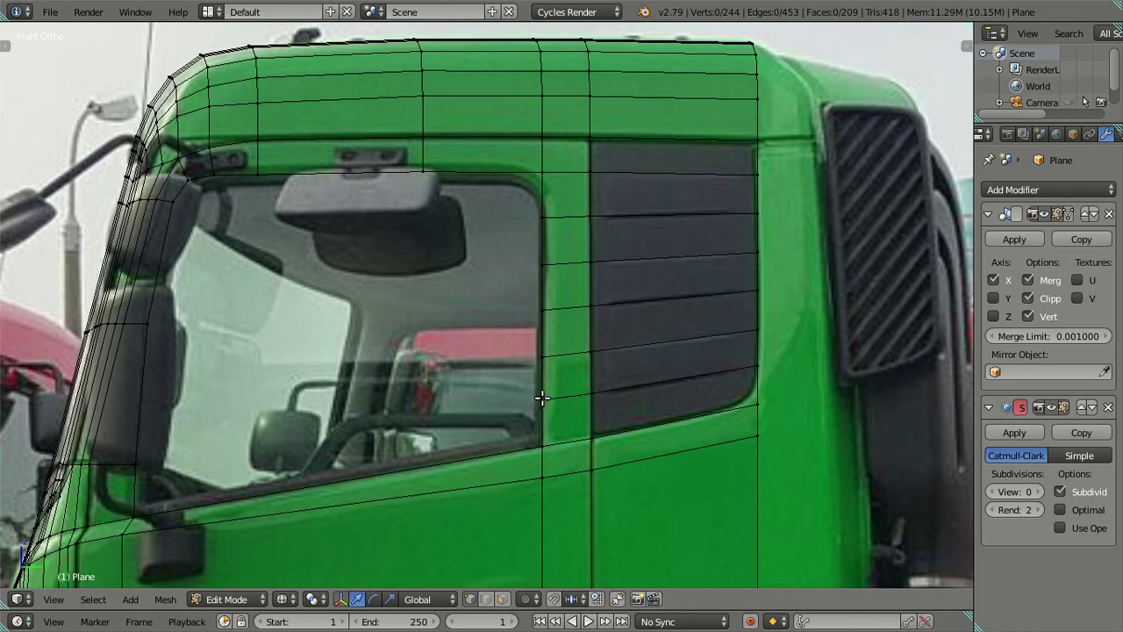
# Dissolve the two horizontal edge loops crossing the window opening.
pyautogui.keyDown('alt'); pyautogui.click(645, 337); pyautogui.keyUp('alt')
pyautogui.keyDown('alt'); pyautogui.keyDown('shift'); pyautogui.click(644, 262); pyautogui.keyUp('shift'); pyautogui.keyUp('alt')
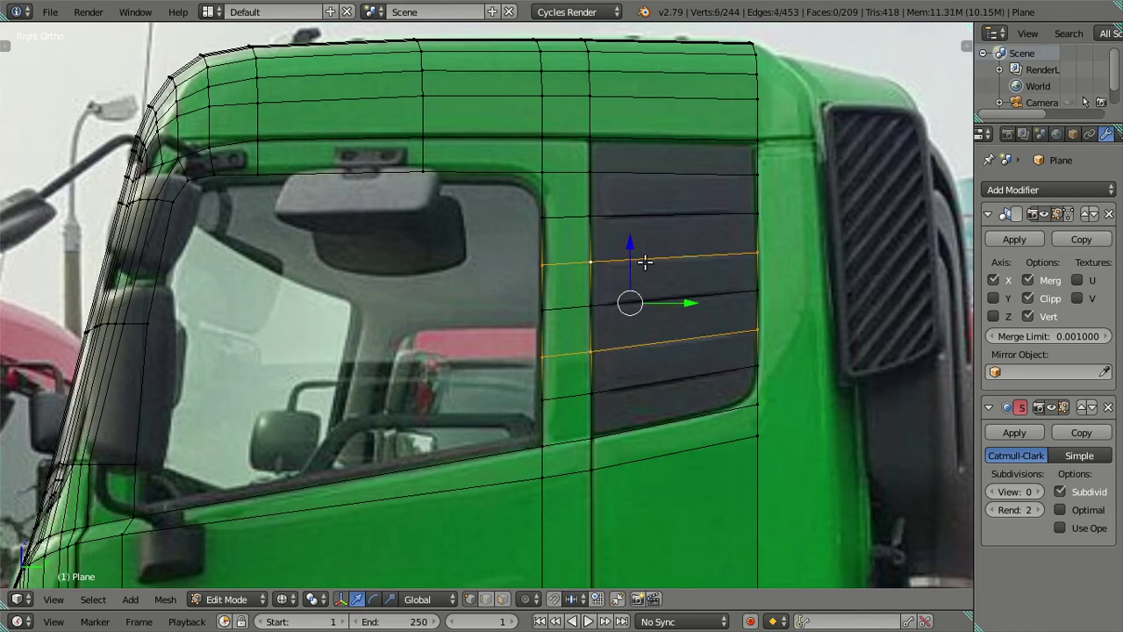
pyautogui.press('x')
pyautogui.click(699, 287)
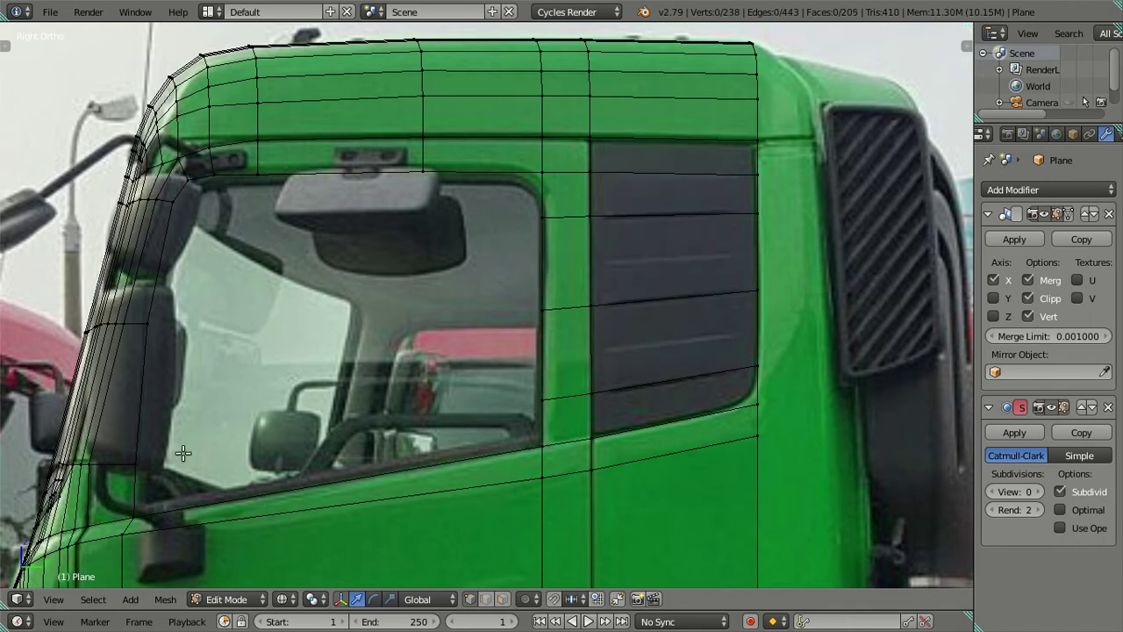
# Fill the lower part of the window opening with two faces from its corner vertices.
pyautogui.rightClick(136, 465)
pyautogui.keyDown('ctrl'); pyautogui.rightClick(535, 397); pyautogui.keyUp('ctrl')
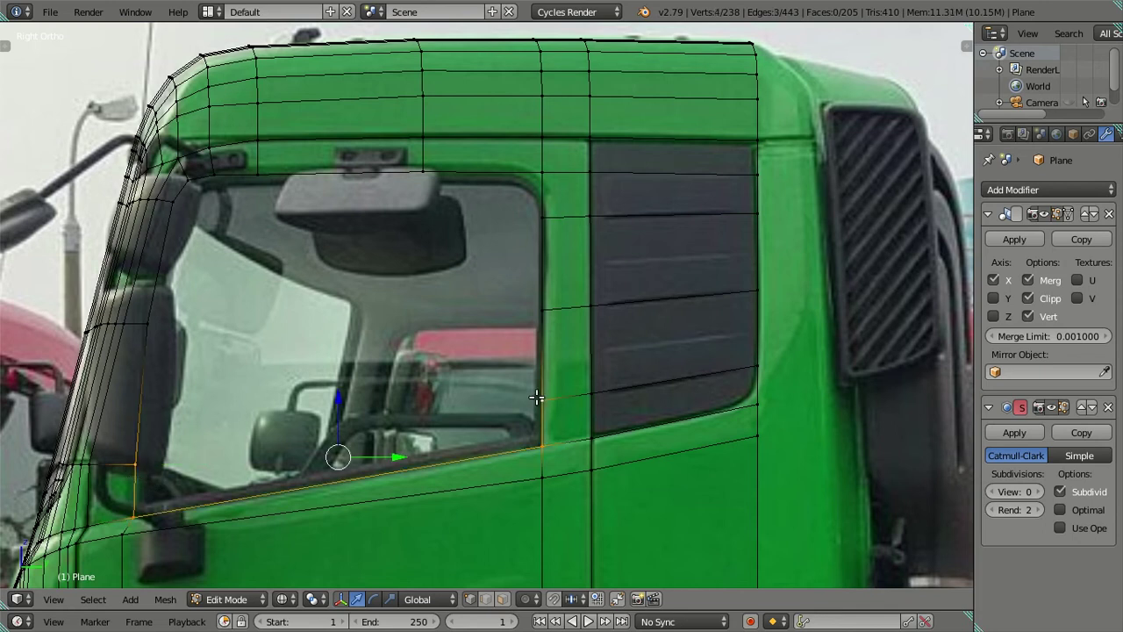
pyautogui.press('f')
pyautogui.rightClick(159, 326)
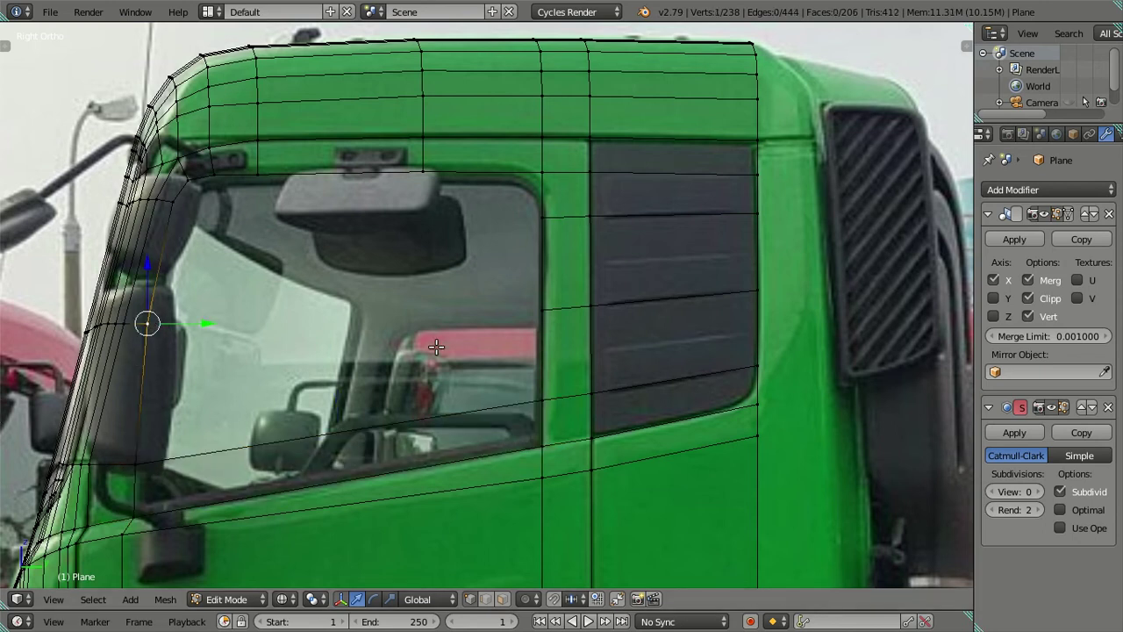
pyautogui.keyDown('ctrl'); pyautogui.rightClick(526, 309); pyautogui.keyUp('ctrl')
pyautogui.rightClick(160, 325)
pyautogui.keyDown('ctrl'); pyautogui.rightClick(141, 435); pyautogui.keyUp('ctrl')
pyautogui.keyDown('ctrl'); pyautogui.rightClick(526, 397); pyautogui.keyUp('ctrl')
pyautogui.keyDown('ctrl'); pyautogui.rightClick(542, 326); pyautogui.keyUp('ctrl')
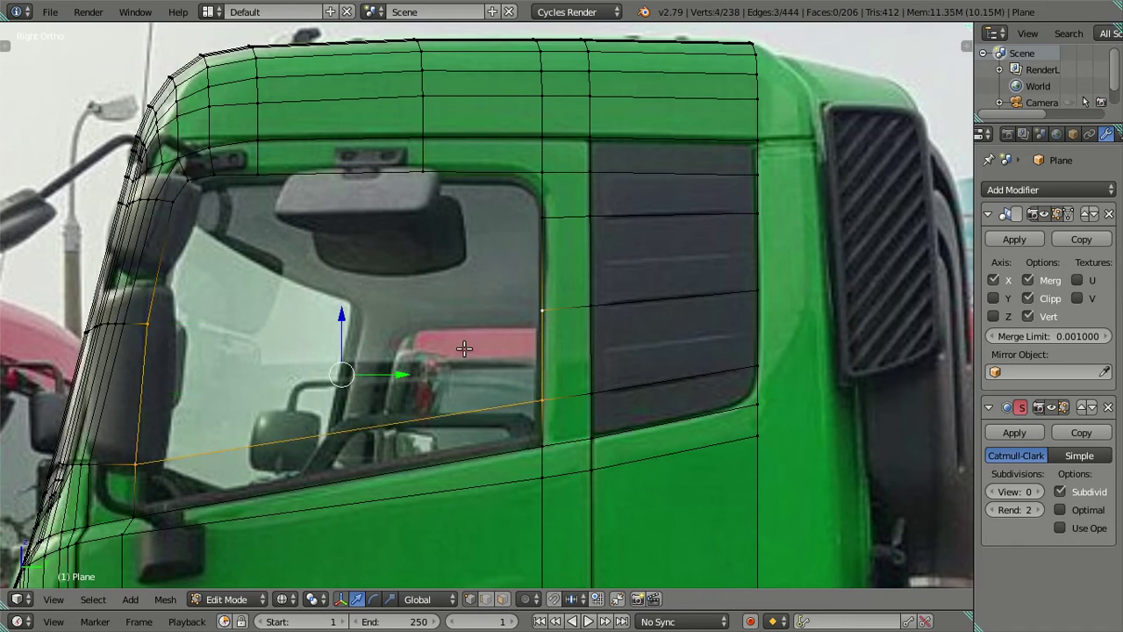
pyautogui.press('f')
# Fill the upper window face from its four corner vertices.
pyautogui.rightClick(147, 323)
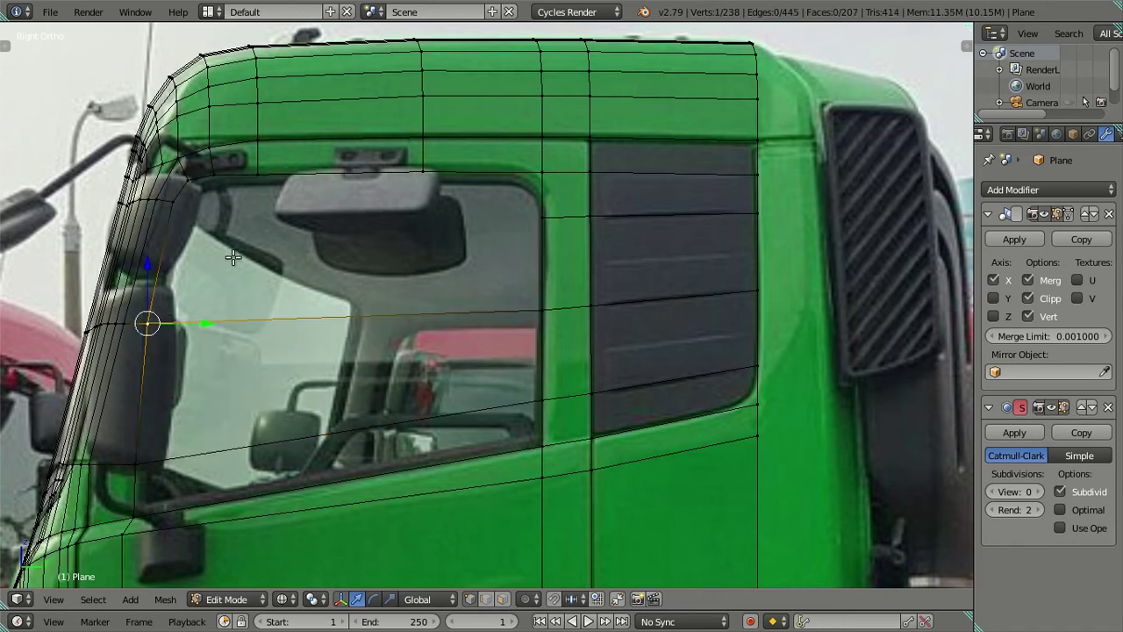
pyautogui.keyDown('shift'); pyautogui.rightClick(179, 199); pyautogui.keyUp('shift')
pyautogui.keyDown('shift'); pyautogui.rightClick(551, 218); pyautogui.keyUp('shift')
pyautogui.keyDown('shift'); pyautogui.rightClick(544, 312); pyautogui.keyUp('shift')
pyautogui.press('f')
# Check the filled cab in solid shading from several angles in Object Mode.
pyautogui.scroll(-1, 313, 226)
pyautogui.press('a')
pyautogui.press('z')
pyautogui.scroll(-3, 446, 270)
pyautogui.press('z')
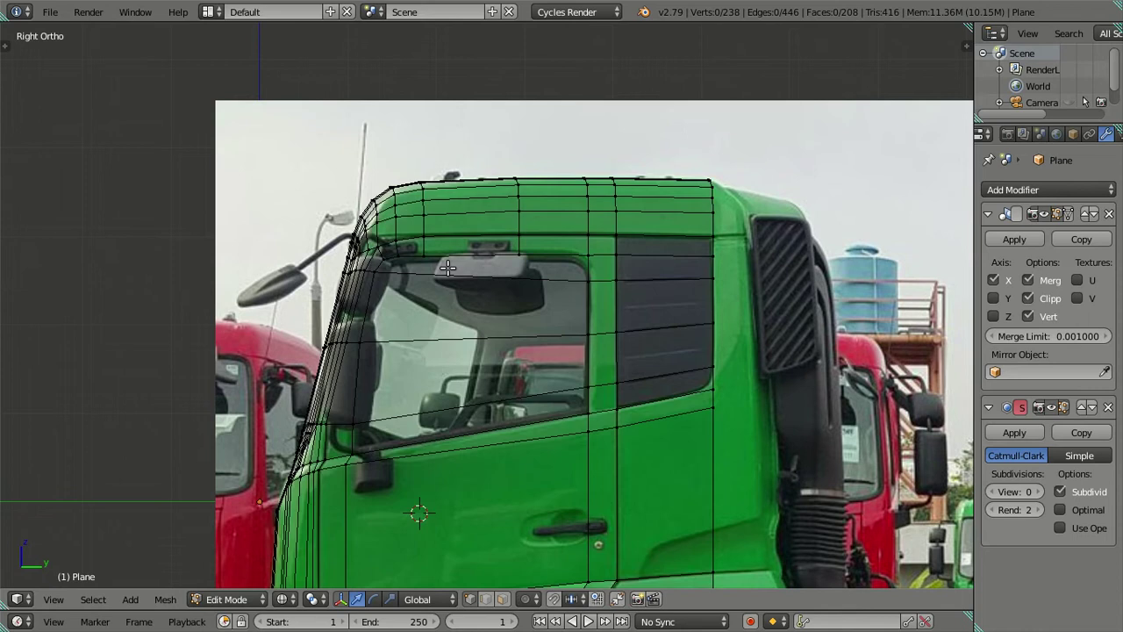
pyautogui.press('Tab')
pyautogui.press('z')
pyautogui.moveTo(450, 292)
pyautogui.mouseDown(button='middle')
pyautogui.moveTo(461, 293)
pyautogui.moveTo(409, 345)
pyautogui.moveTo(413, 371)
pyautogui.moveTo(463, 345)
pyautogui.moveTo(408, 329)
pyautogui.mouseUp(button='middle')
pyautogui.press('Tab')
pyautogui.press('Tab')
pyautogui.moveTo(426, 396)
pyautogui.mouseDown(button='middle')
pyautogui.moveTo(452, 500)
pyautogui.moveTo(597, 331)
pyautogui.moveTo(551, 479)
pyautogui.moveTo(495, 463)
pyautogui.moveTo(494, 422)
pyautogui.mouseUp(button='middle')
# Enter Edit Mode in right orthographic view and inspect the cab mesh in solid shading.
pyautogui.press('KP_3')
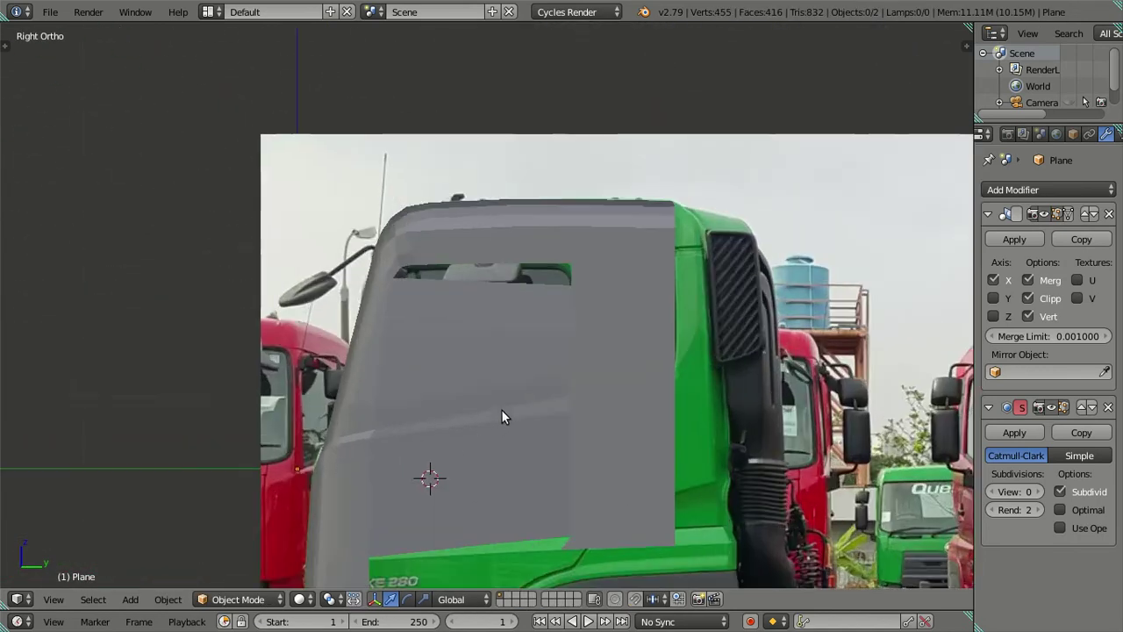
pyautogui.press('z')
pyautogui.scroll(1, 612, 386)
pyautogui.press('Tab')
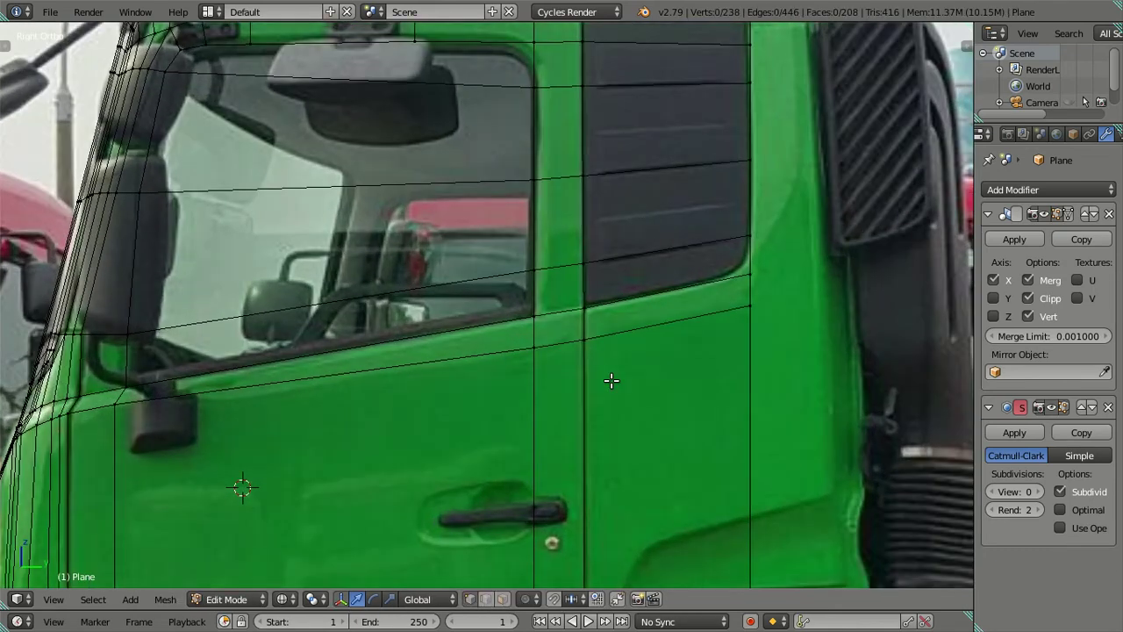
pyautogui.scroll(1, 606, 358)
pyautogui.scroll(1, 608, 356)
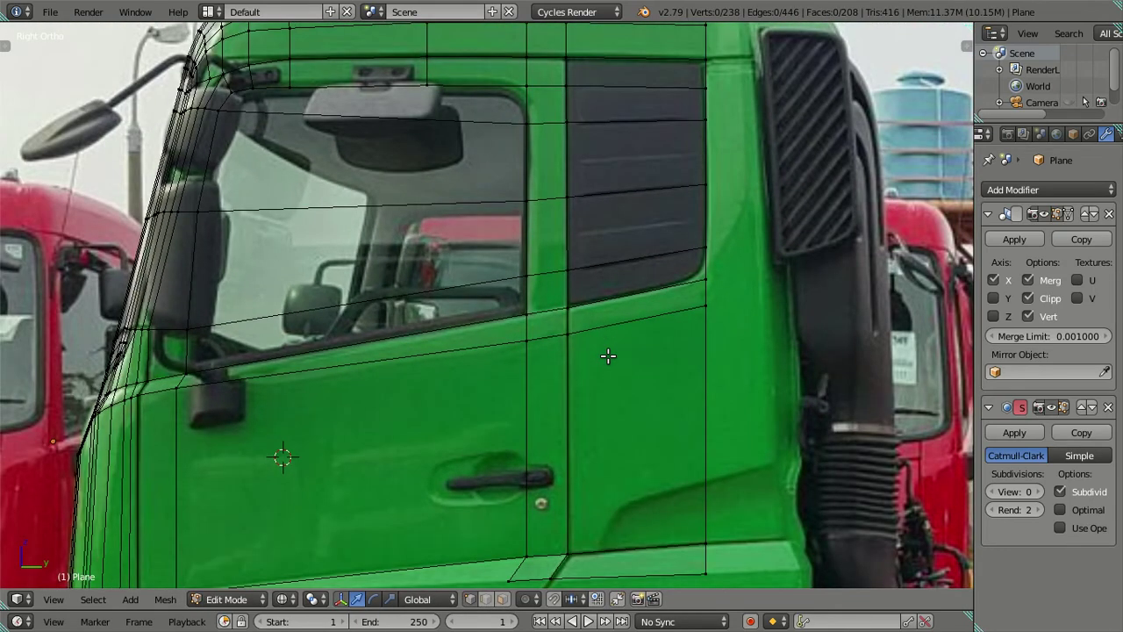
pyautogui.keyDown('shift'); pyautogui.moveTo(528, 286); pyautogui.dragTo(503, 356, button='middle'); pyautogui.keyUp('shift')
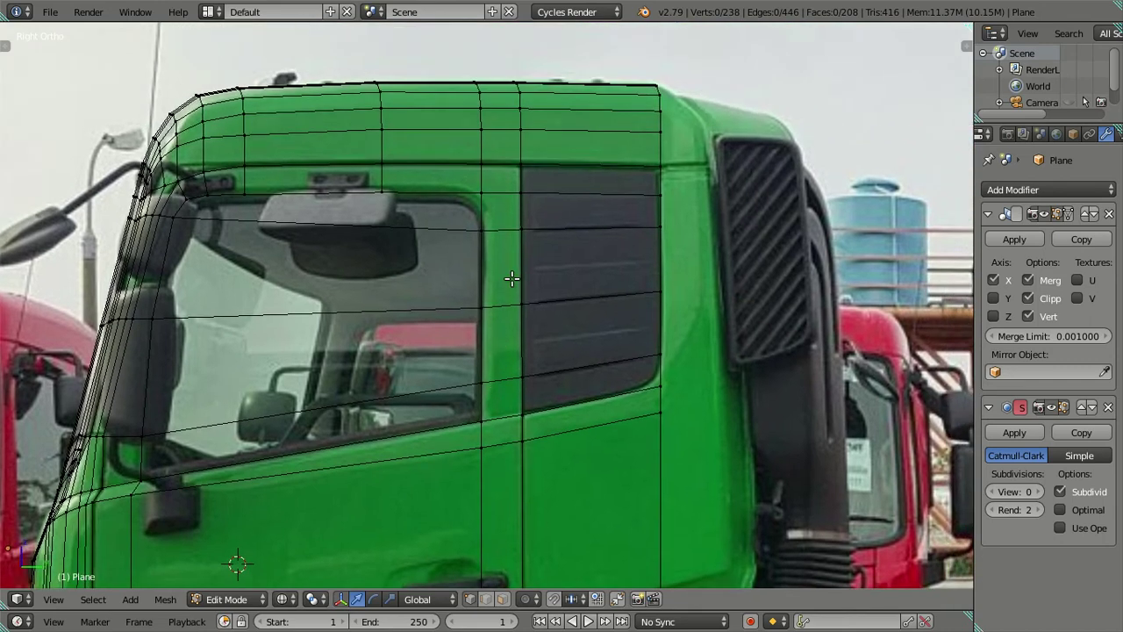
pyautogui.moveTo(518, 284)
pyautogui.mouseDown(button='middle')
pyautogui.moveTo(516, 466)
pyautogui.moveTo(441, 456)
pyautogui.moveTo(484, 310)
pyautogui.moveTo(376, 343)
pyautogui.moveTo(308, 334)
pyautogui.moveTo(351, 333)
pyautogui.moveTo(371, 438)
pyautogui.moveTo(352, 429)
pyautogui.moveTo(359, 401)
pyautogui.moveTo(412, 371)
pyautogui.moveTo(545, 386)
pyautogui.moveTo(693, 296)
pyautogui.moveTo(737, 287)
pyautogui.mouseUp(button='middle')
pyautogui.press('z')
pyautogui.rightClick(308, 334)
pyautogui.press('a')
# Centre the driver's door in the zoomed right orthographic view.
pyautogui.press('KP_3')
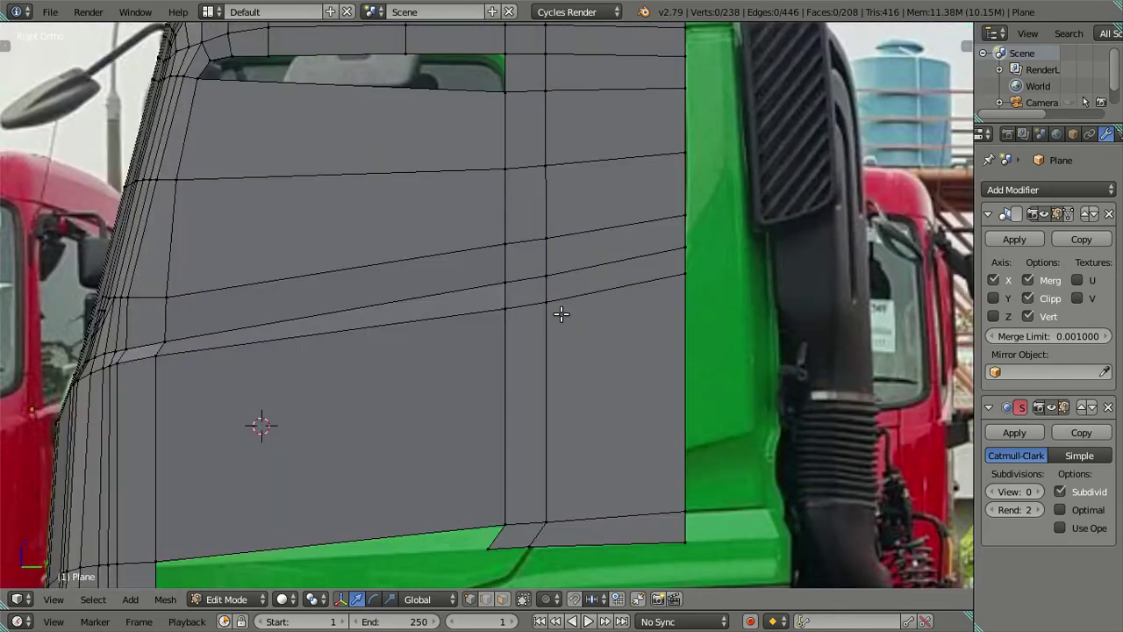
pyautogui.scroll(1, 558, 312)
pyautogui.scroll(-3, 549, 294)
pyautogui.scroll(1, 544, 278)
pyautogui.scroll(1, 523, 315)
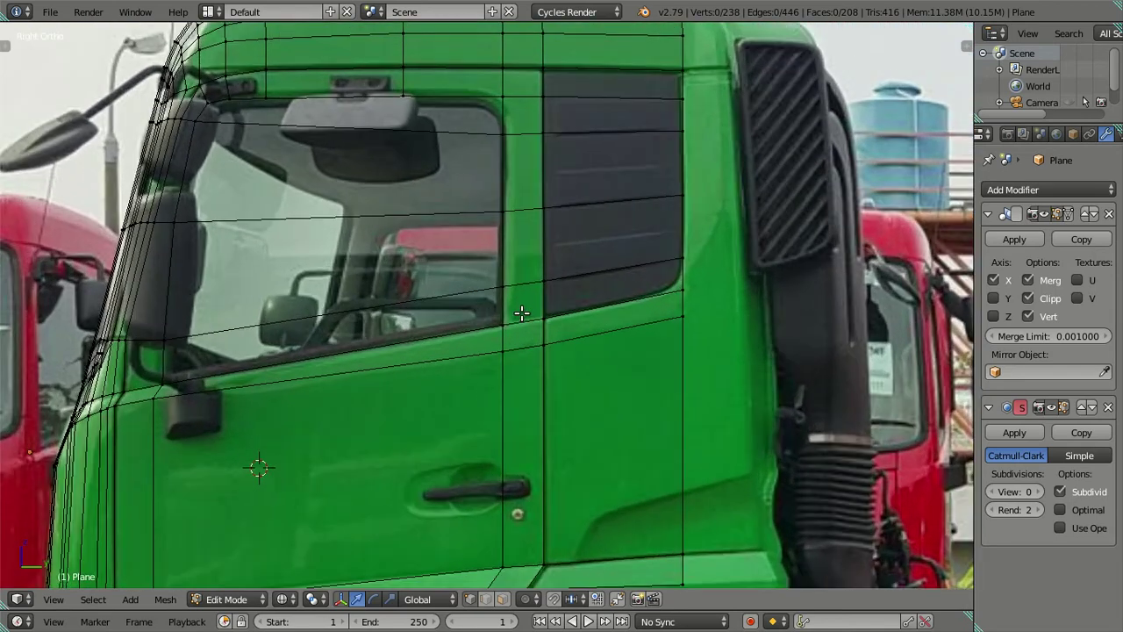
pyautogui.scroll(1, 533, 313)
pyautogui.keyDown('shift'); pyautogui.moveTo(514, 211); pyautogui.dragTo(543, 269, button='middle'); pyautogui.keyUp('shift')
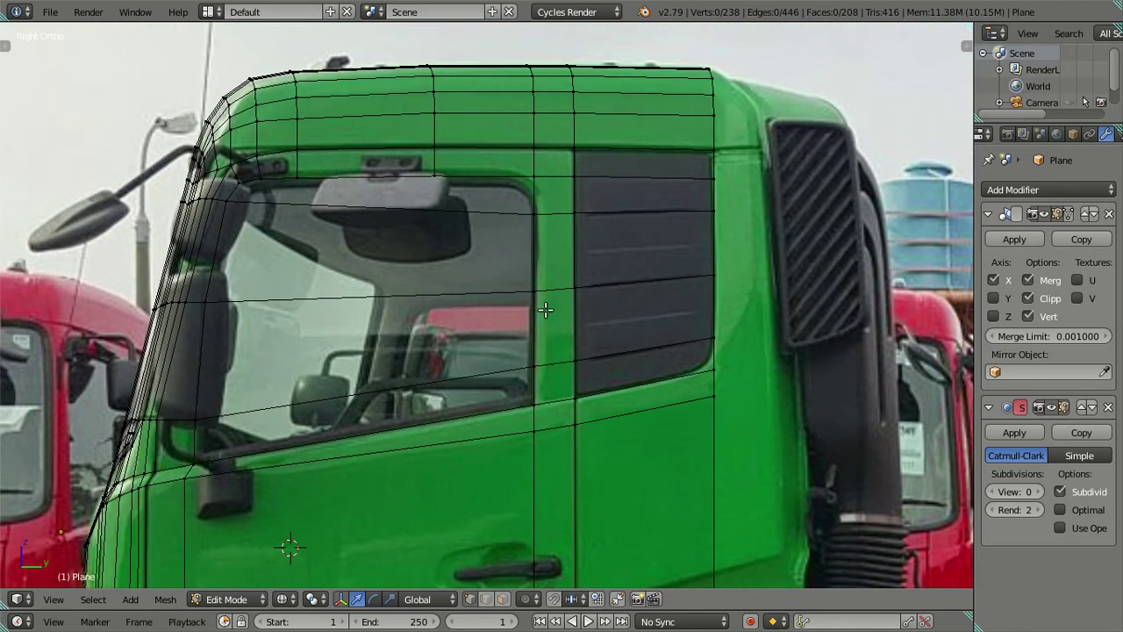
pyautogui.hotkey('ctrl', 'r')
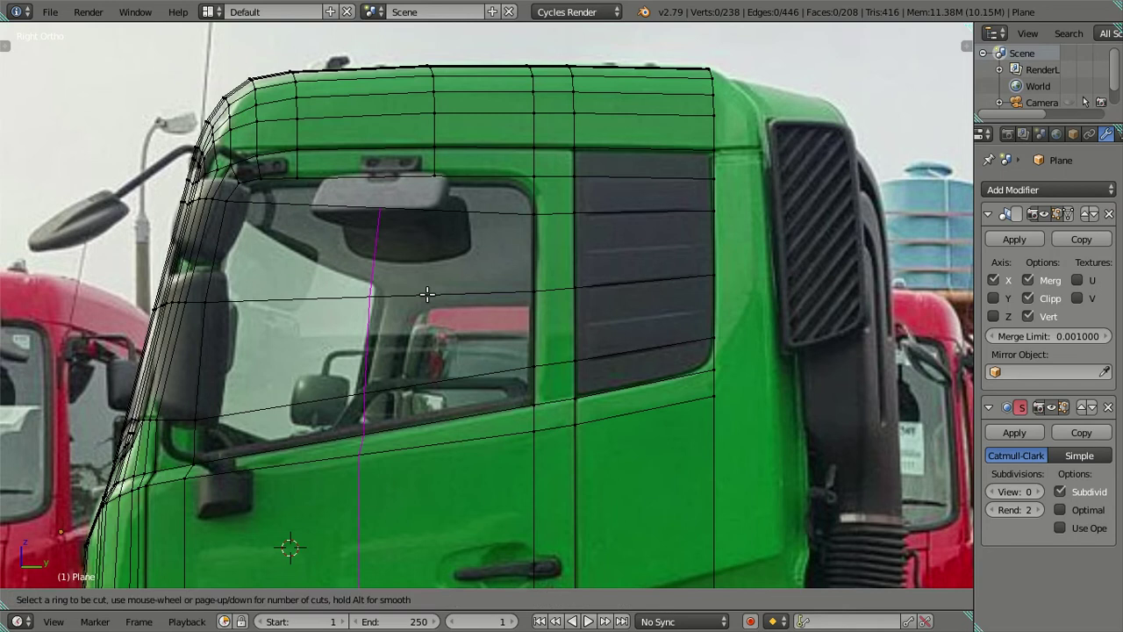
pyautogui.scroll(1, 428, 295)
pyautogui.rightClick(427, 295)
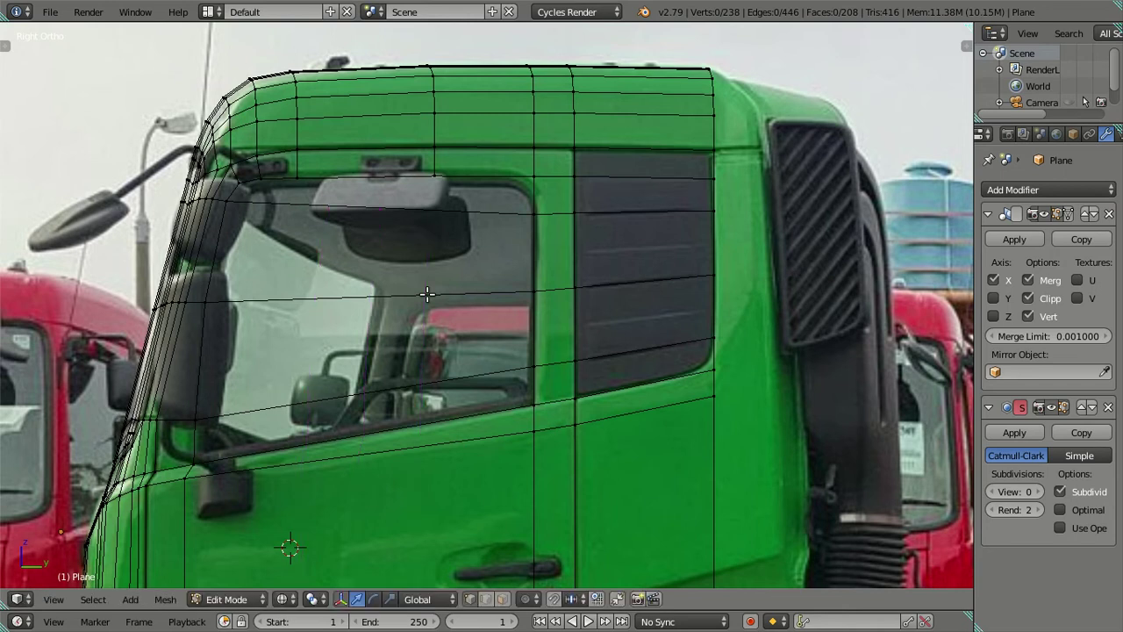
# Cut two vertical edge loops down through the door, leaving them unslid.
pyautogui.scroll(-6, 427, 295)
pyautogui.scroll(2, 457, 289)
pyautogui.scroll(2, 457, 289)
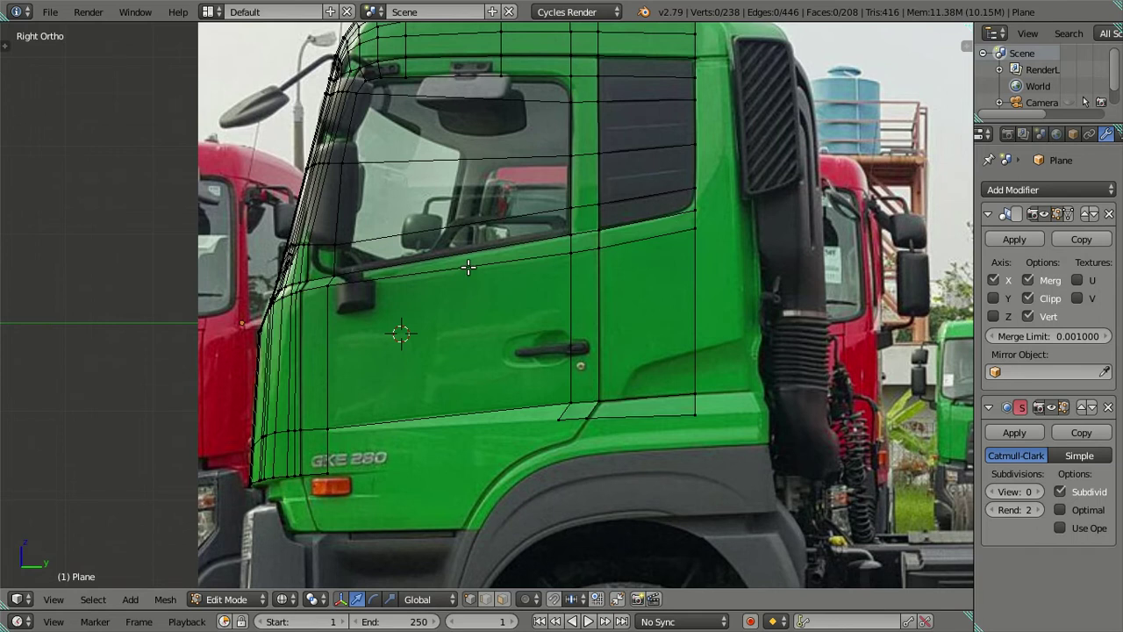
pyautogui.hotkey('ctrl', 'r')
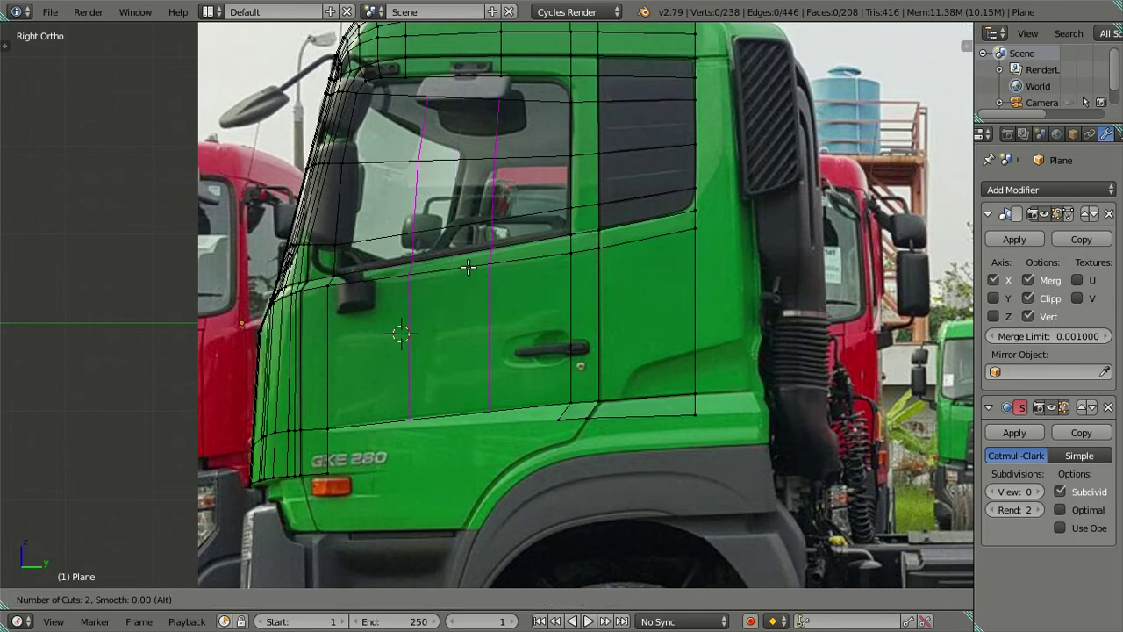
pyautogui.click(468, 266)
pyautogui.rightClick(467, 267)
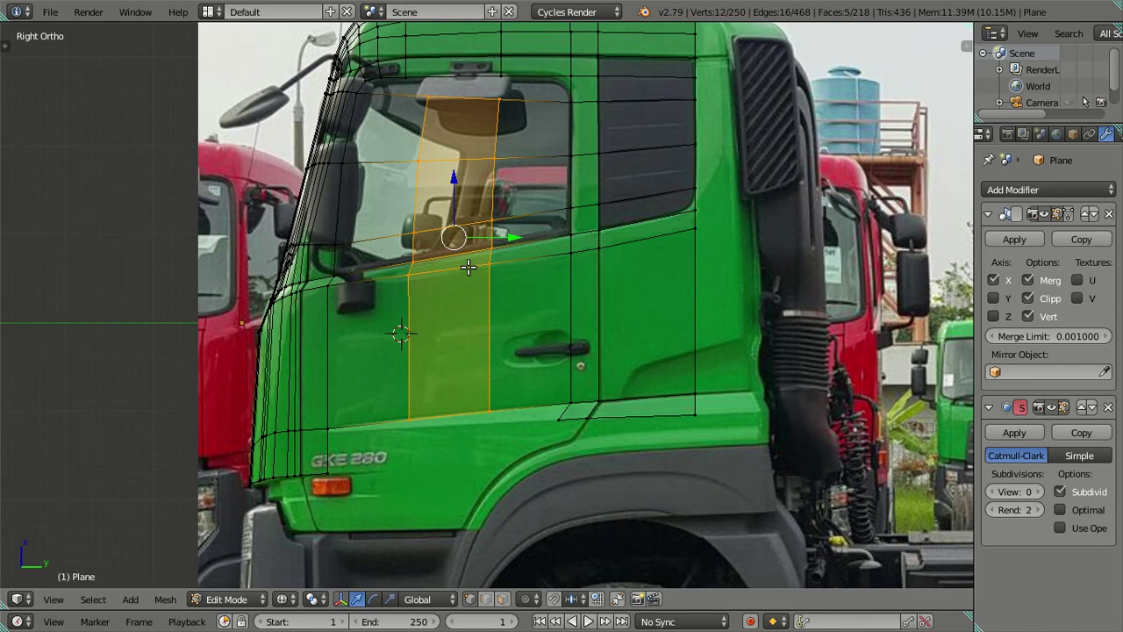
# Dissolve the two new edge loops and extrude a vertex into place along the lower door edge.
pyautogui.press('x')
pyautogui.click(403, 225)
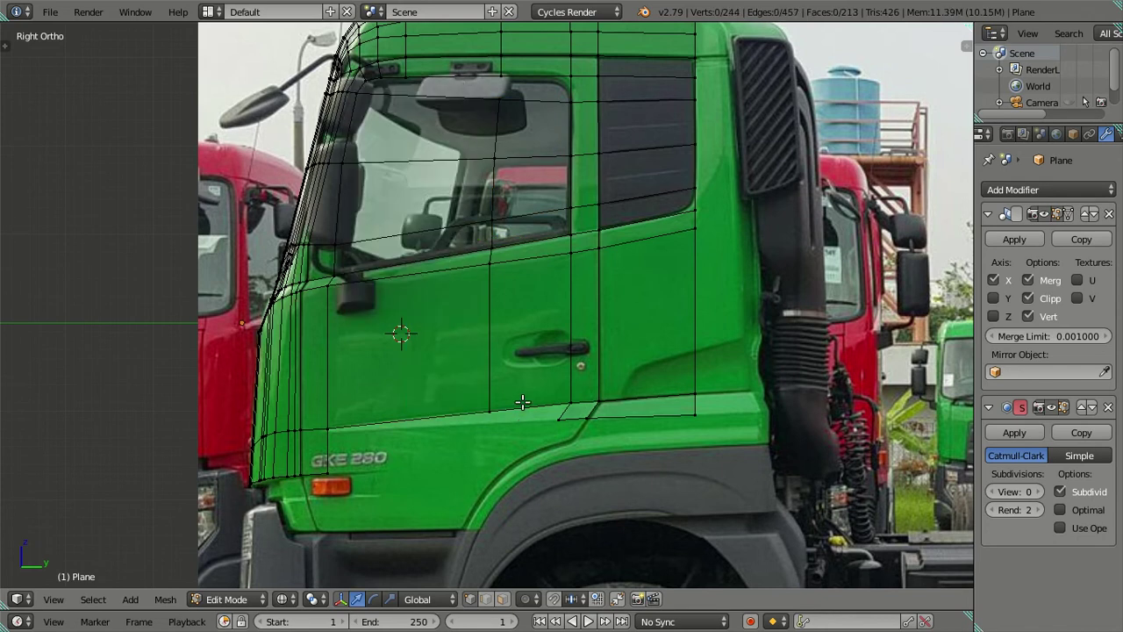
pyautogui.scroll(3, 522, 402)
pyautogui.keyDown('ctrl'); pyautogui.click(479, 217); pyautogui.keyUp('ctrl')
pyautogui.press('g')
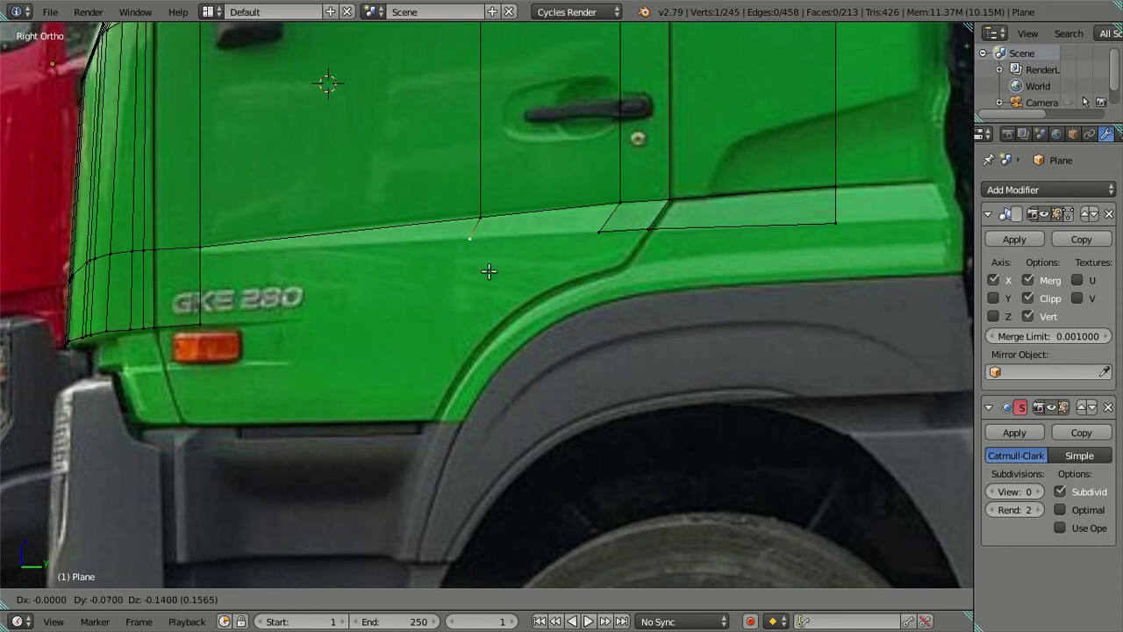
pyautogui.click(488, 270)
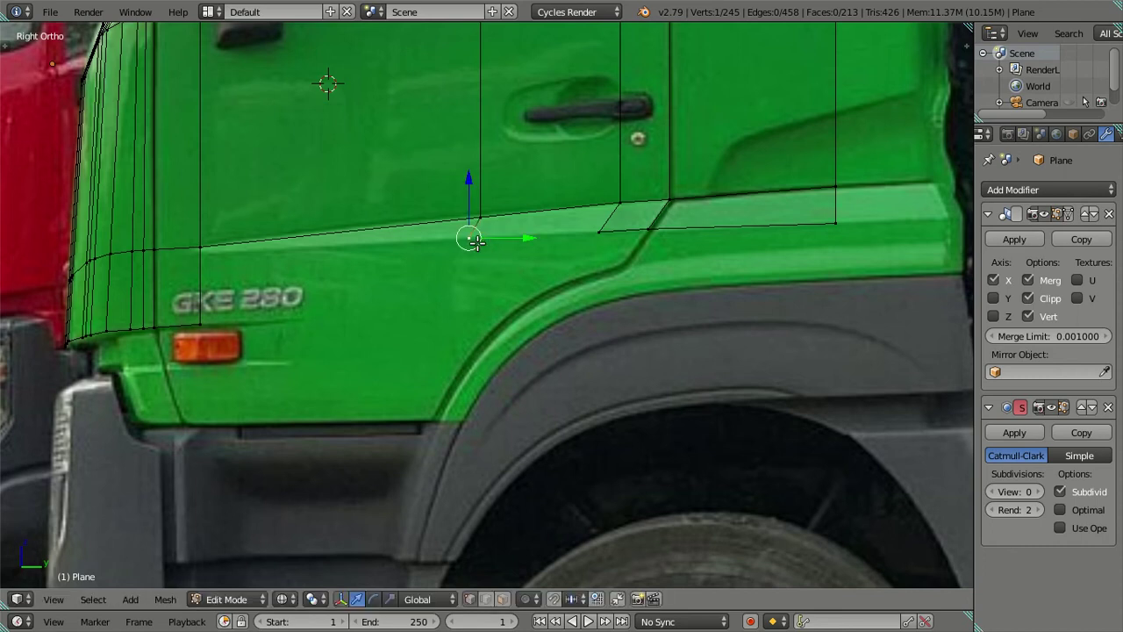
# Fill the strip under the door line with a new face.
pyautogui.keyDown('alt'); pyautogui.rightClick(602, 230); pyautogui.keyUp('alt')
pyautogui.press('f')
pyautogui.press('z')
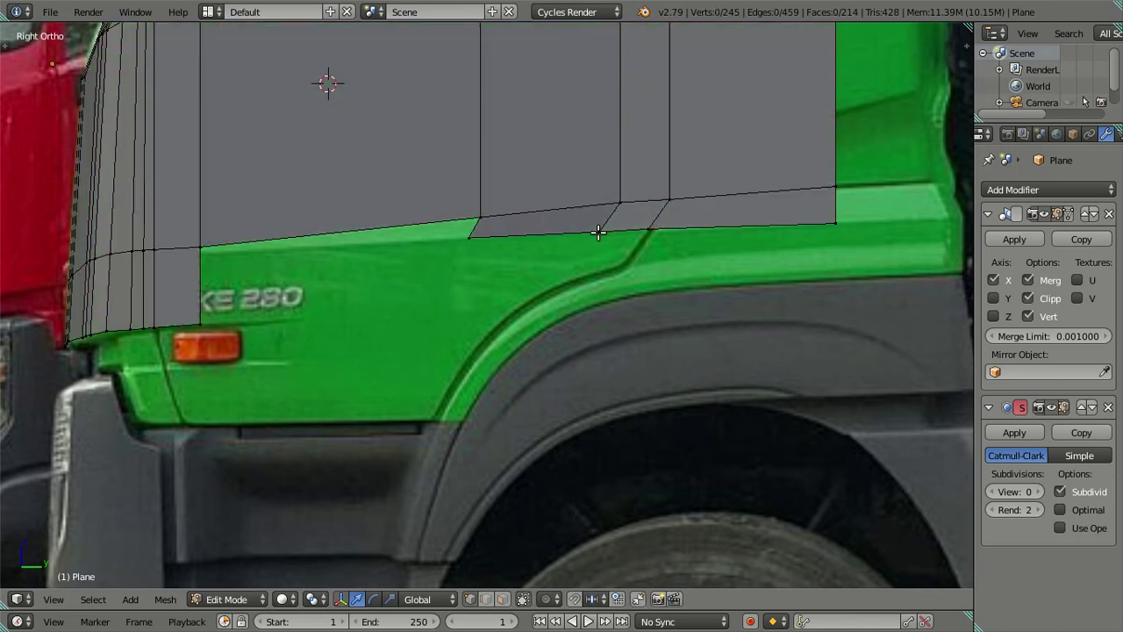
pyautogui.scroll(-3, 596, 230)
pyautogui.moveTo(597, 231)
pyautogui.mouseDown(button='middle')
pyautogui.moveTo(546, 296)
pyautogui.moveTo(684, 289)
pyautogui.moveTo(733, 271)
pyautogui.moveTo(689, 296)
pyautogui.mouseUp(button='middle')
# Inspect the mesh from the right side and at an angle in solid shading.
pyautogui.press('Tab')
pyautogui.press('KP_3')
pyautogui.press('Tab')
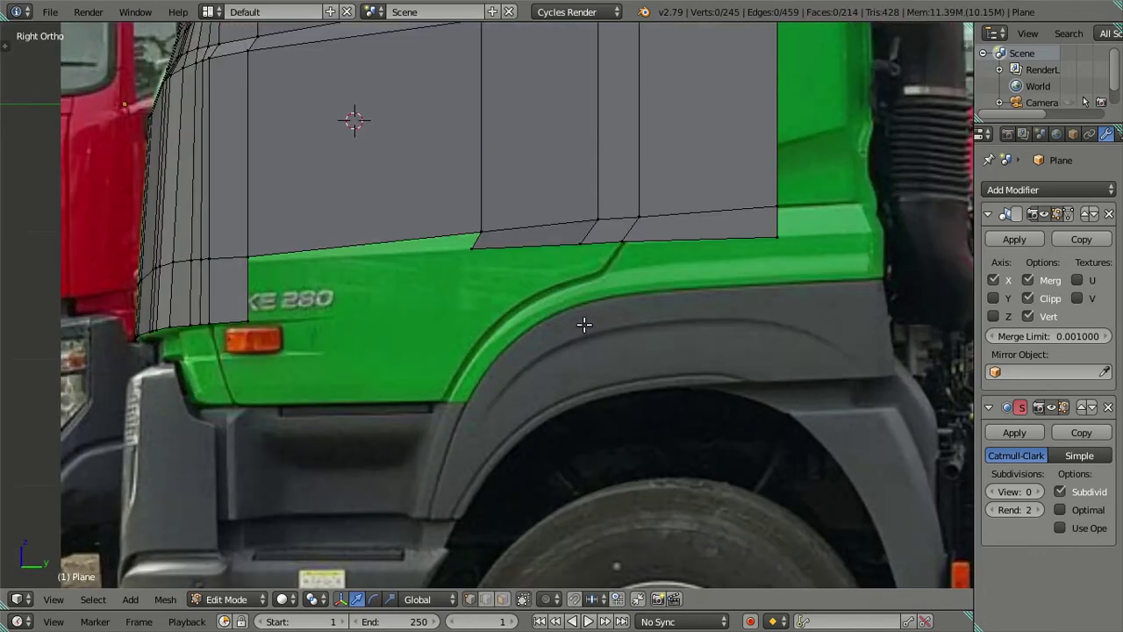
pyautogui.press('z')
pyautogui.moveTo(534, 280)
pyautogui.mouseDown(button='middle')
pyautogui.moveTo(637, 311)
pyautogui.moveTo(604, 302)
pyautogui.mouseUp(button='middle')
pyautogui.press('z')
pyautogui.keyDown('shift'); pyautogui.moveTo(524, 390); pyautogui.dragTo(499, 442, button='middle'); pyautogui.keyUp('shift')
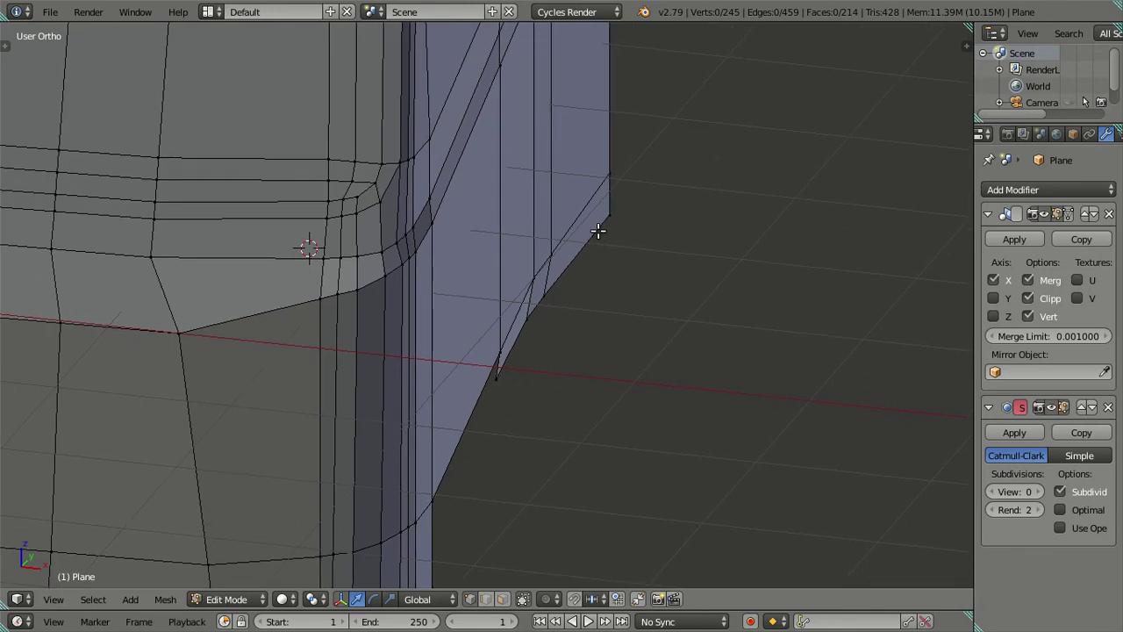
pyautogui.moveTo(532, 309)
pyautogui.mouseDown(button='middle')
pyautogui.moveTo(537, 277)
pyautogui.moveTo(223, 322)
pyautogui.moveTo(334, 349)
pyautogui.mouseUp(button='middle')
# Test moving the lower edge loop along X, then return to Object Mode in right side view.
pyautogui.keyDown('alt'); pyautogui.rightClick(499, 488); pyautogui.keyUp('alt')
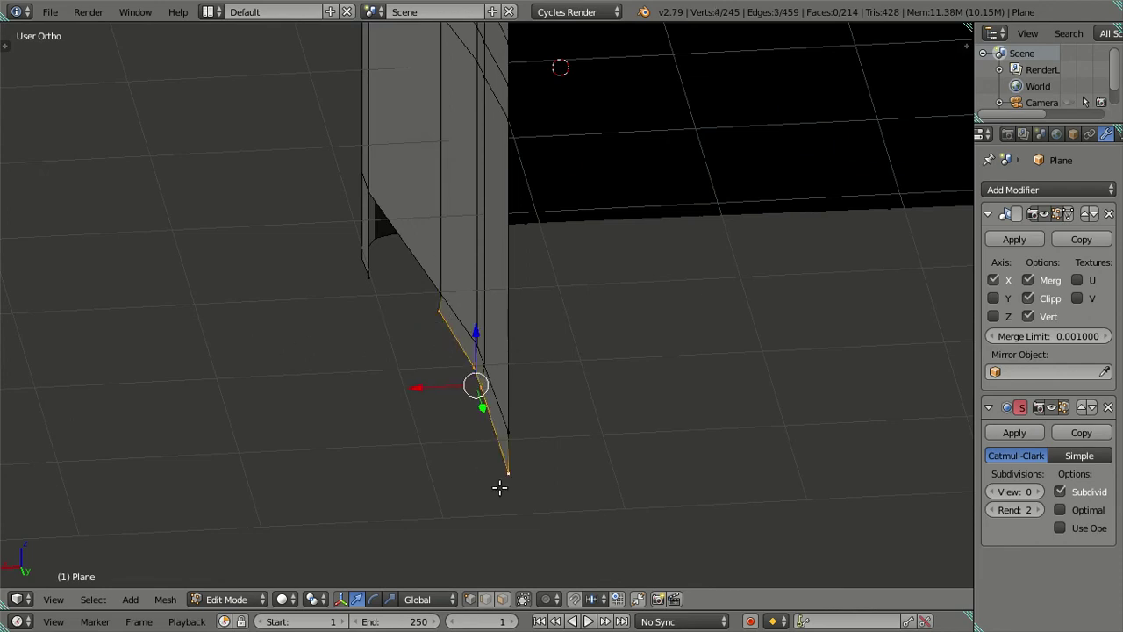
pyautogui.press('g')
pyautogui.press('x')
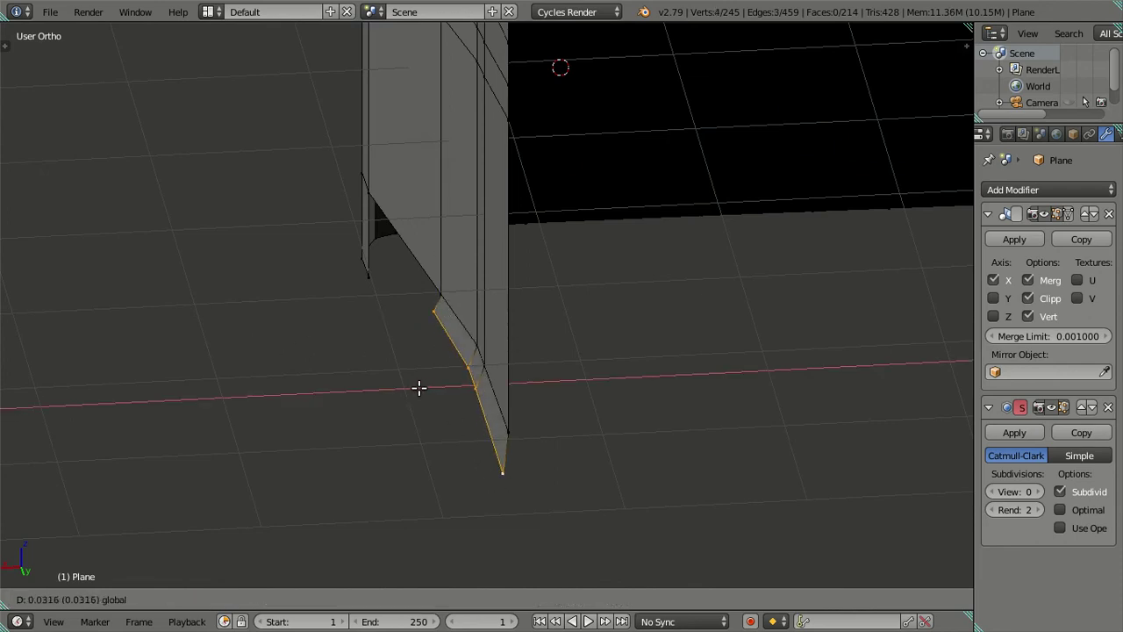
pyautogui.press('Escape')
pyautogui.moveTo(463, 388)
pyautogui.mouseDown(button='middle')
pyautogui.moveTo(460, 452)
pyautogui.moveTo(494, 489)
pyautogui.moveTo(594, 383)
pyautogui.moveTo(664, 364)
pyautogui.moveTo(708, 329)
pyautogui.moveTo(758, 338)
pyautogui.moveTo(683, 362)
pyautogui.mouseUp(button='middle')
pyautogui.press('a')
pyautogui.press('Tab')
pyautogui.press('KP_3')
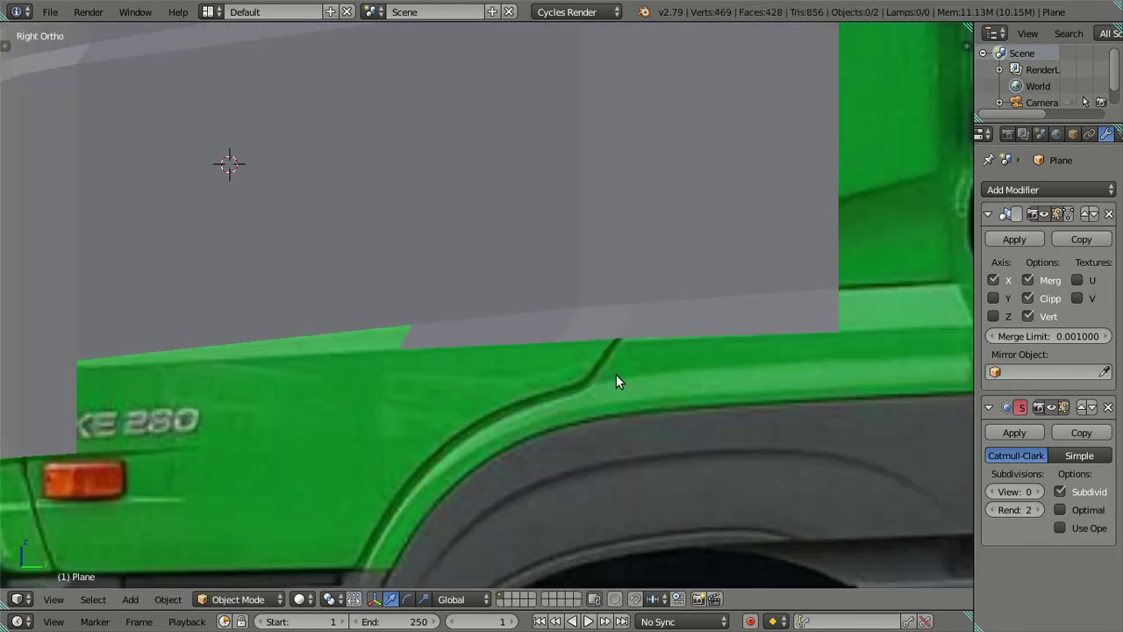
pyautogui.scroll(-2, 614, 373)
# Enter Edit Mode and zoom in on the cab's front pillar area.
pyautogui.scroll(-2, 579, 368)
pyautogui.scroll(2, 543, 365)
pyautogui.press('Tab')
pyautogui.scroll(3, 539, 364)
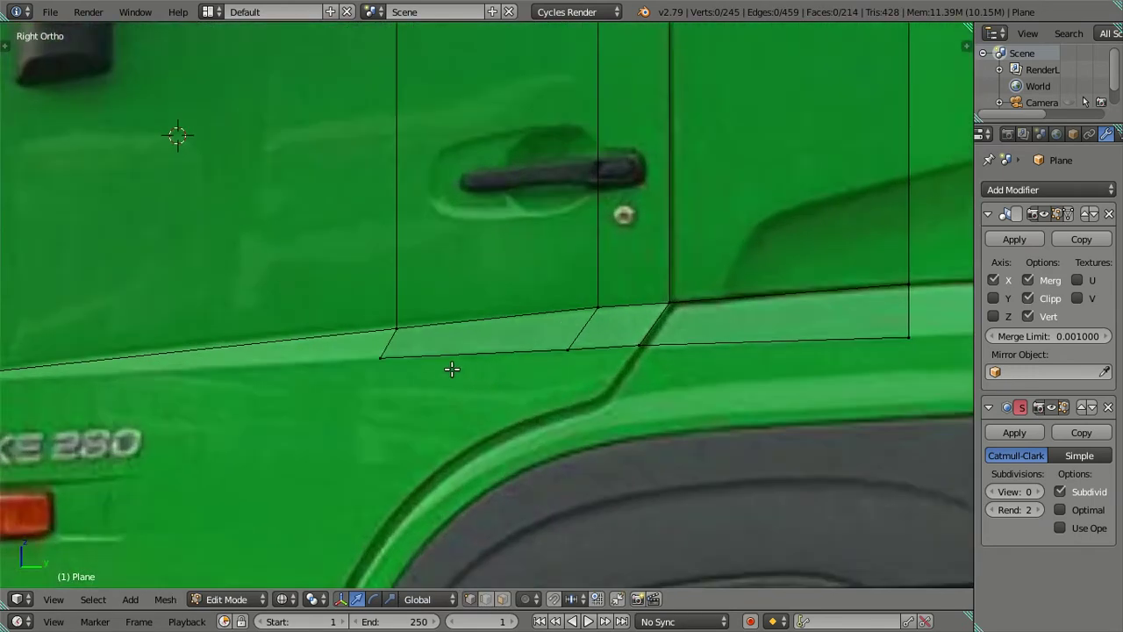
pyautogui.keyDown('ctrl'); pyautogui.scroll(3, 474, 358); pyautogui.keyUp('ctrl')
pyautogui.scroll(-2, 454, 354)
pyautogui.scroll(-1, 466, 360)
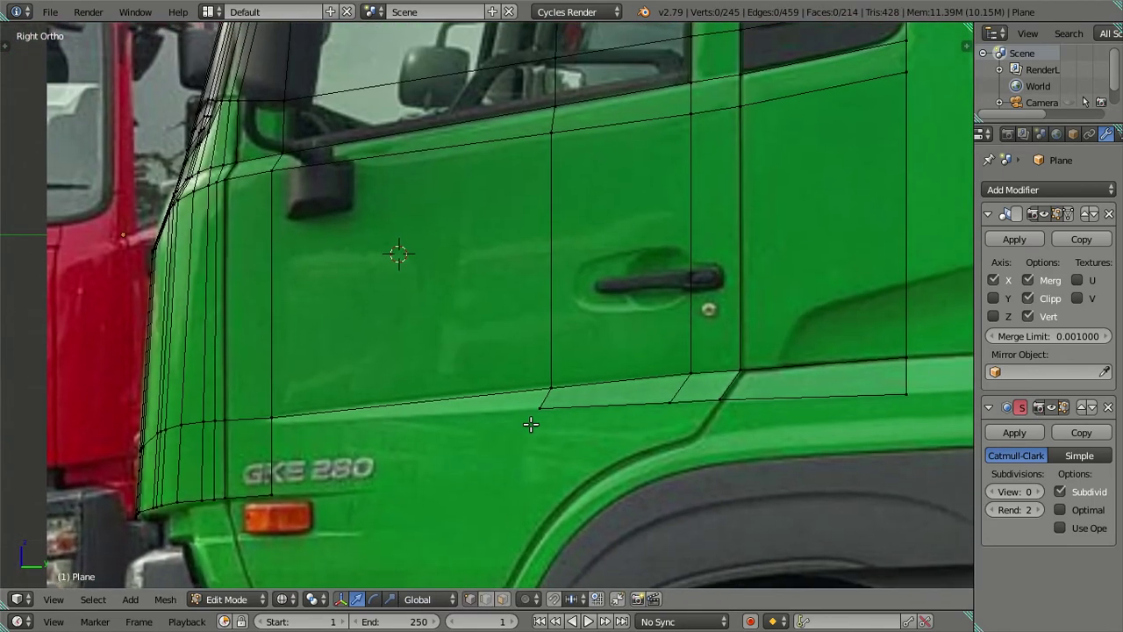
pyautogui.scroll(-2, 526, 426)
pyautogui.scroll(-2, 433, 351)
pyautogui.scroll(-1, 441, 319)
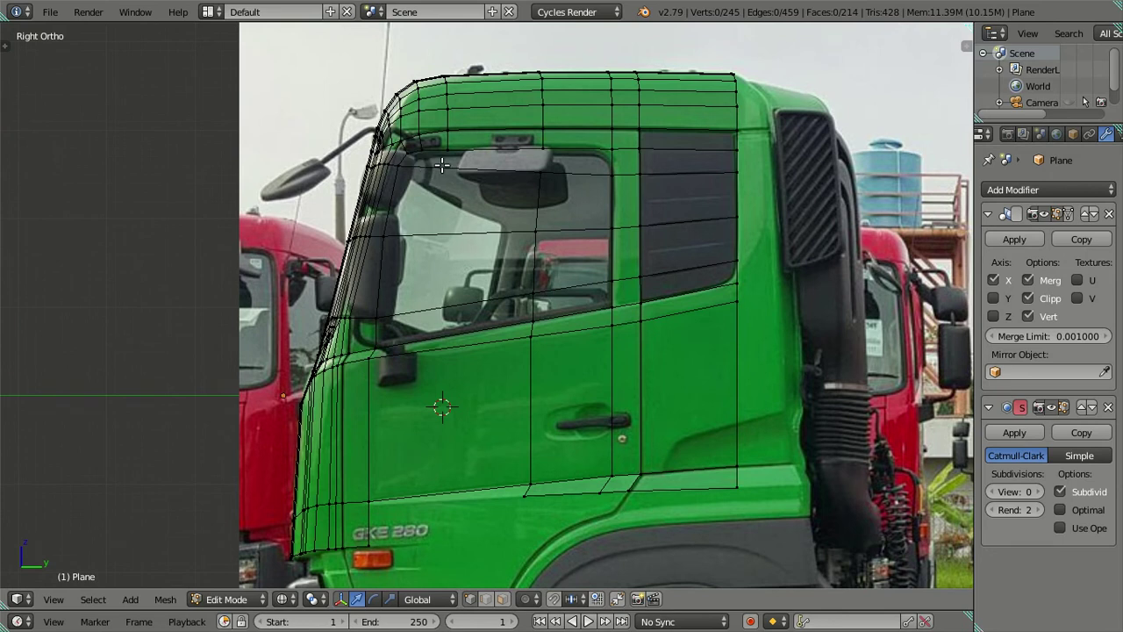
pyautogui.scroll(1, 441, 165)
pyautogui.scroll(1, 465, 184)
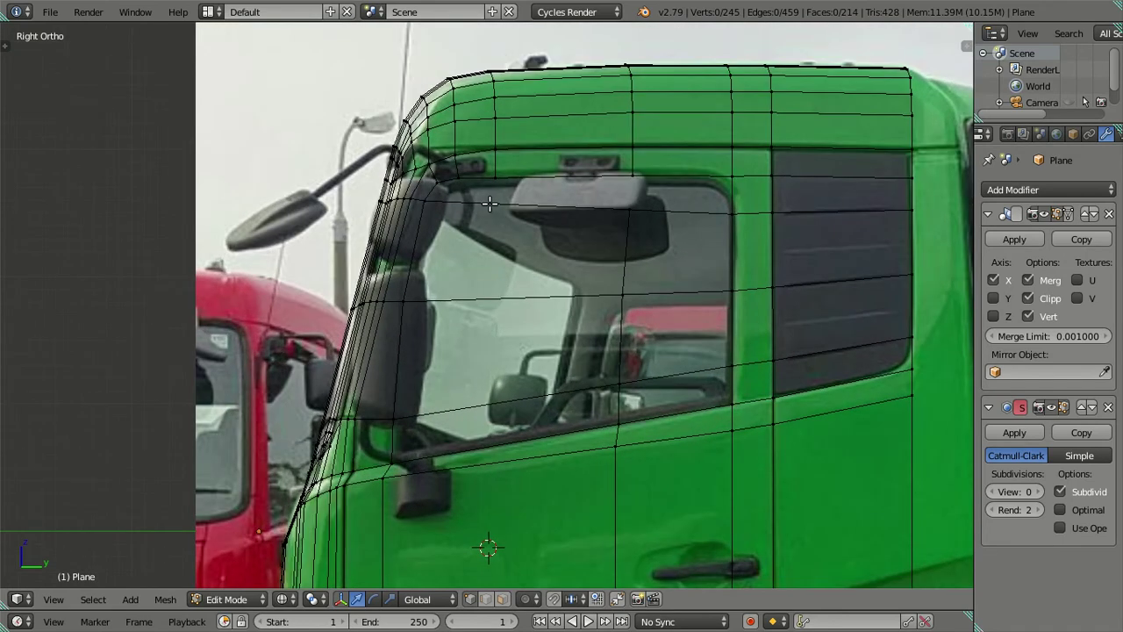
# Loop-cut two lines across the cab side and dissolve the extra loop.
pyautogui.hotkey('ctrl', 'r')
pyautogui.scroll(1, 489, 204)
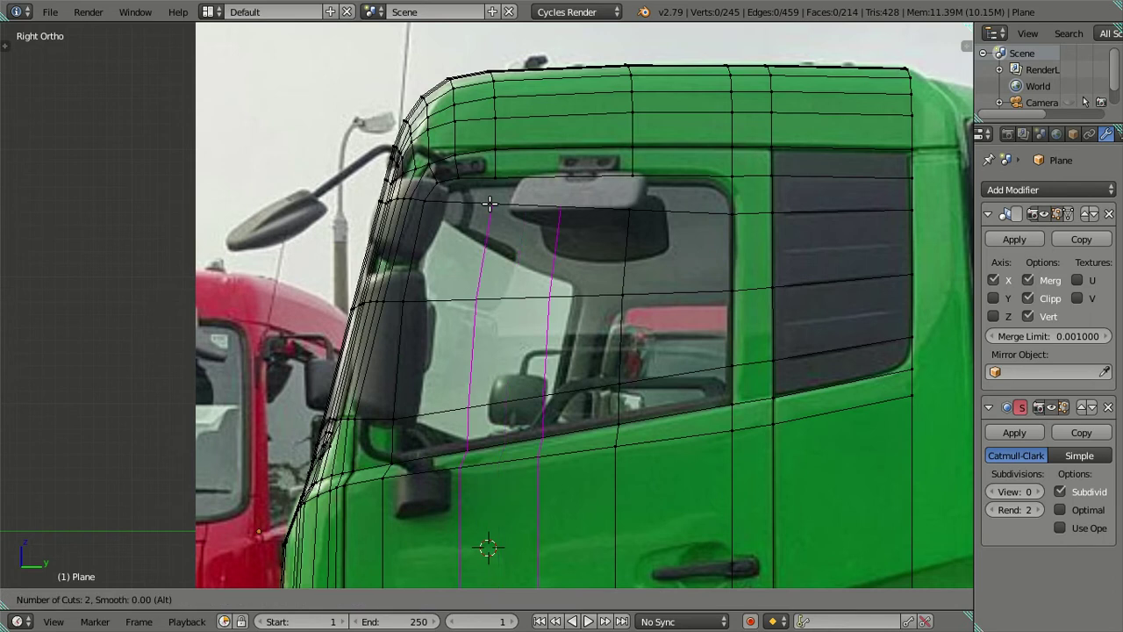
pyautogui.click(490, 203)
pyautogui.keyDown('alt'); pyautogui.rightClick(534, 256); pyautogui.keyUp('alt')
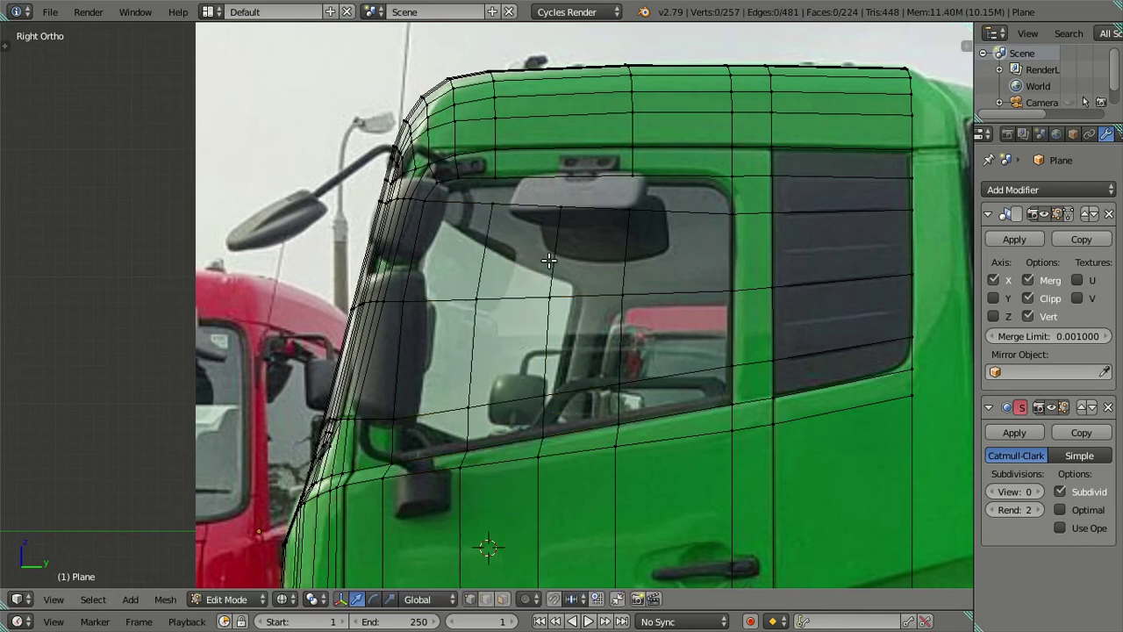
pyautogui.press('x')
pyautogui.click(559, 255)
# Add a vertical loop near the front pillar and fill faces along the window top.
pyautogui.hotkey('ctrl', 'r')
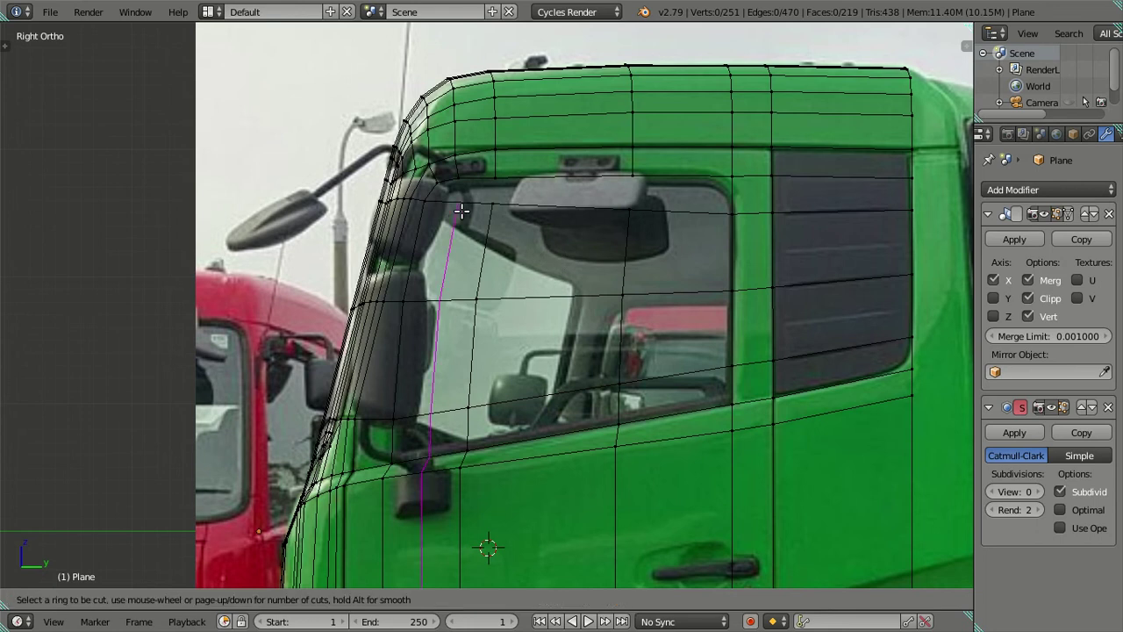
pyautogui.click(462, 210)
pyautogui.rightClick(462, 208)
pyautogui.keyDown('alt'); pyautogui.rightClick(462, 177); pyautogui.keyUp('alt')
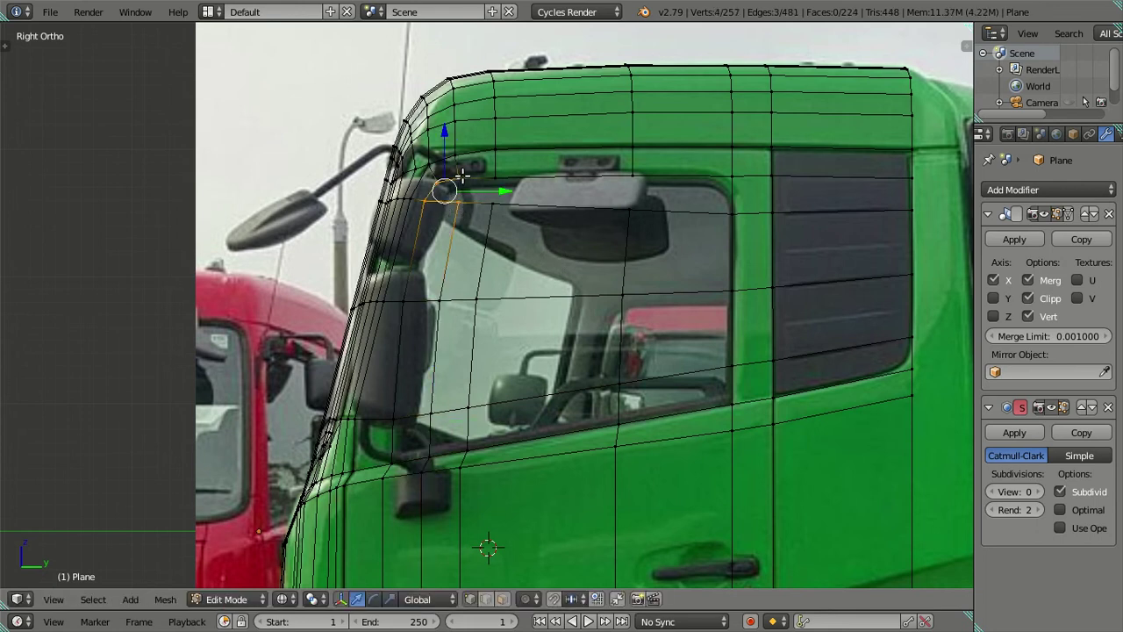
pyautogui.press('f')
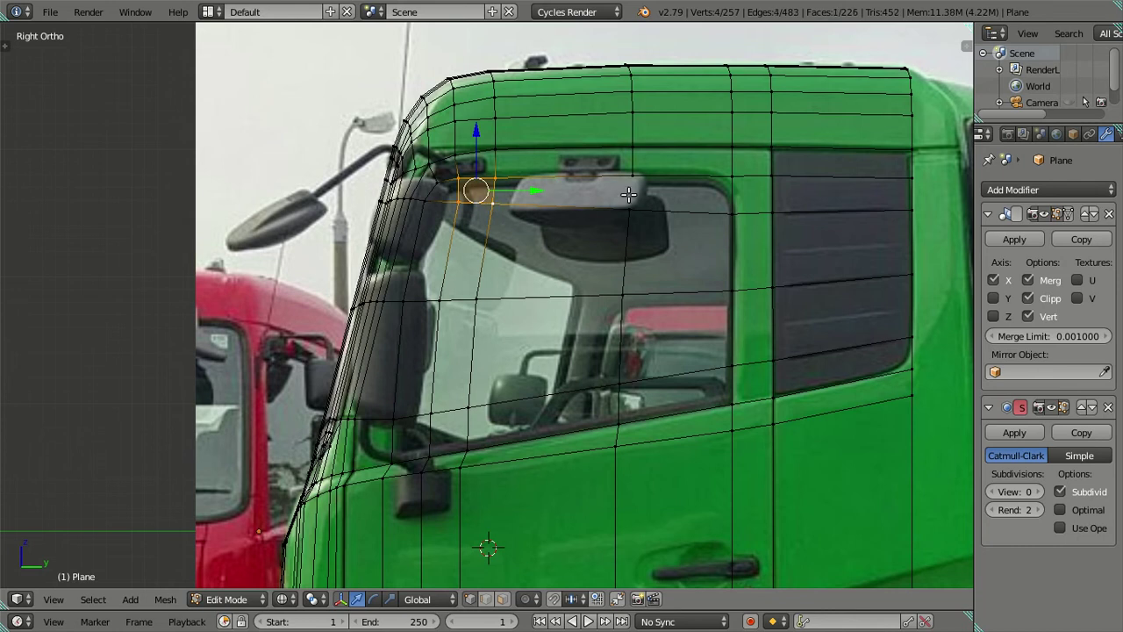
pyautogui.press('f')
# Fill the window-top corner face and select the four corners of the quad beside it.
pyautogui.rightClick(629, 207)
pyautogui.keyDown('ctrl'); pyautogui.rightClick(634, 175); pyautogui.keyUp('ctrl')
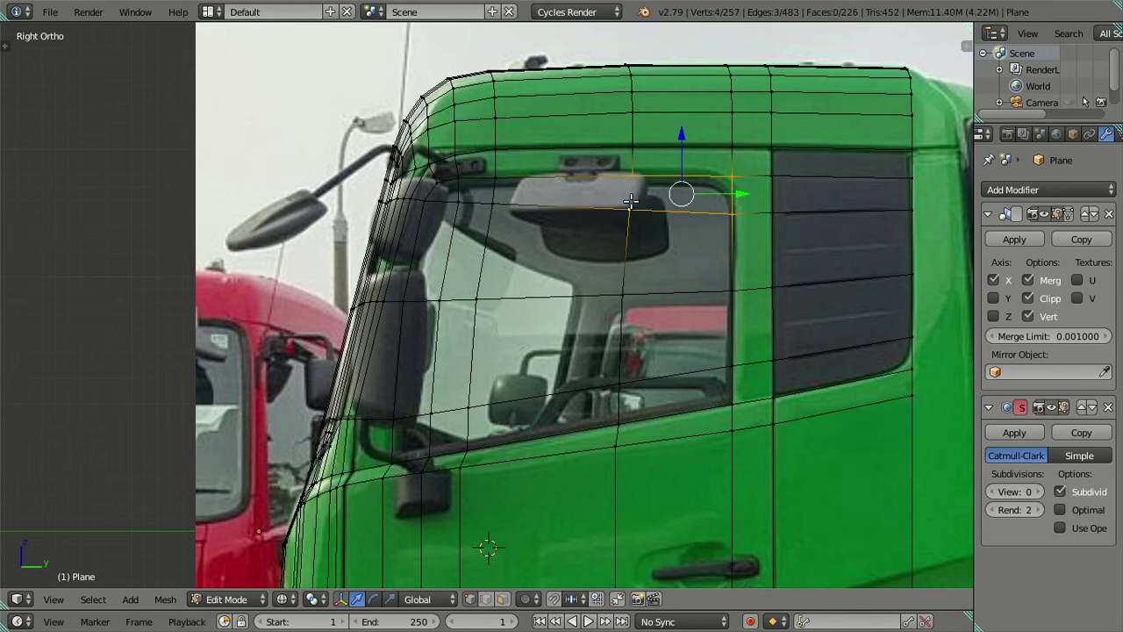
pyautogui.press('f')
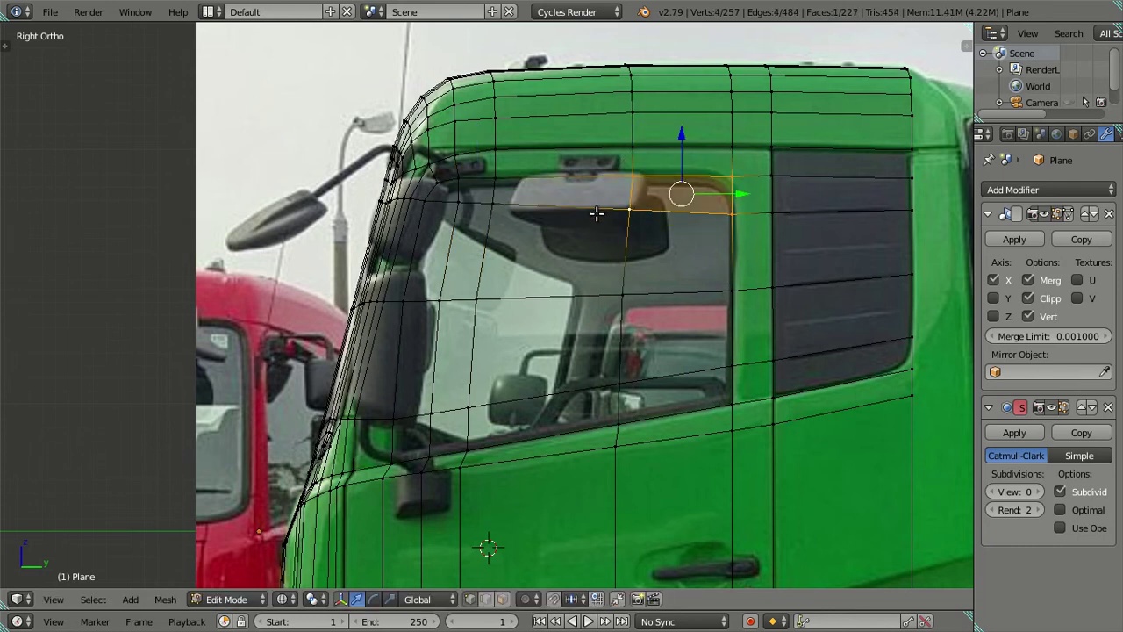
pyautogui.rightClick(493, 175)
pyautogui.keyDown('shift'); pyautogui.rightClick(494, 203); pyautogui.keyUp('shift')
pyautogui.keyDown('shift'); pyautogui.rightClick(632, 176); pyautogui.keyUp('shift')
pyautogui.keyDown('shift'); pyautogui.rightClick(628, 206); pyautogui.keyUp('shift')
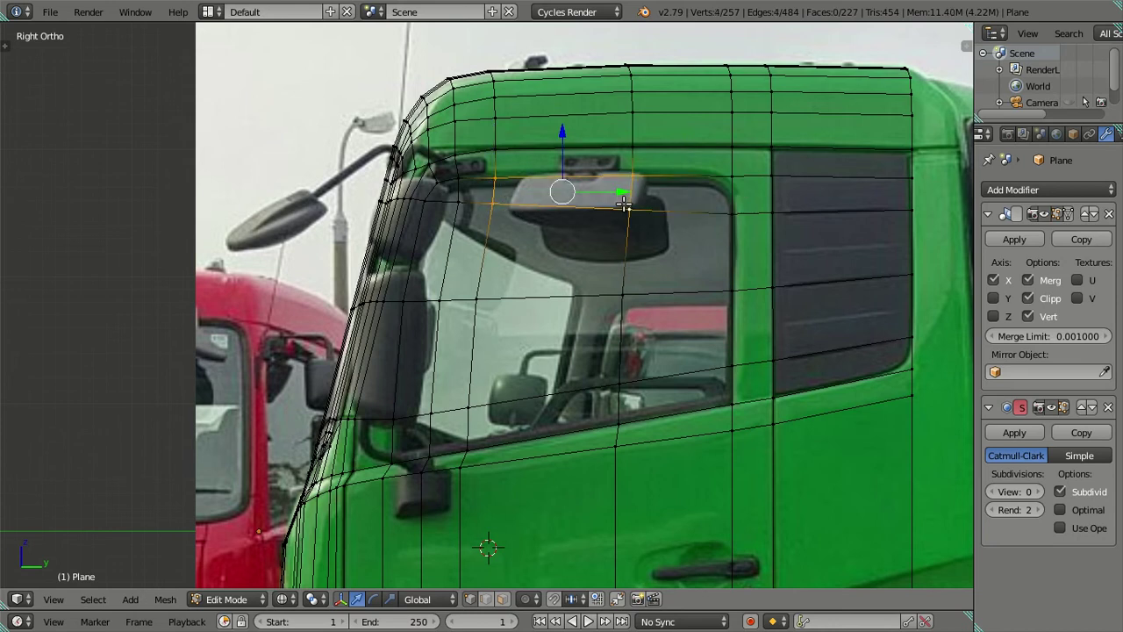
# Fill a face between the selected vertices, then zoom in with the mesh shown as wireframe.
pyautogui.press('f')
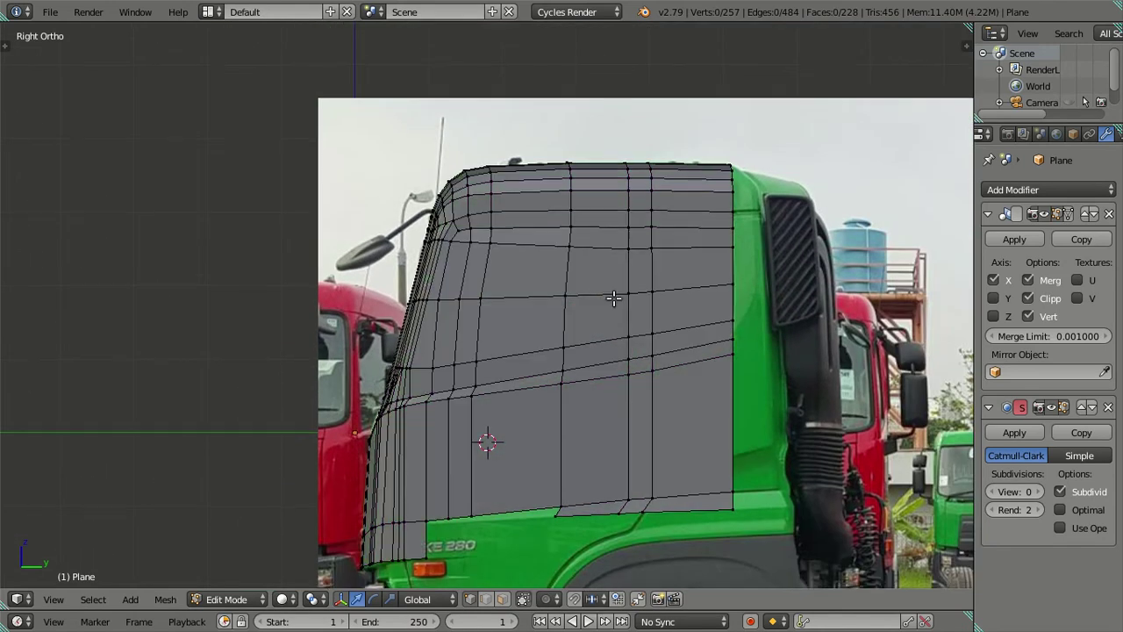
pyautogui.scroll(1, 572, 316)
pyautogui.scroll(2, 562, 303)
pyautogui.press('z')
pyautogui.scroll(1, 549, 288)
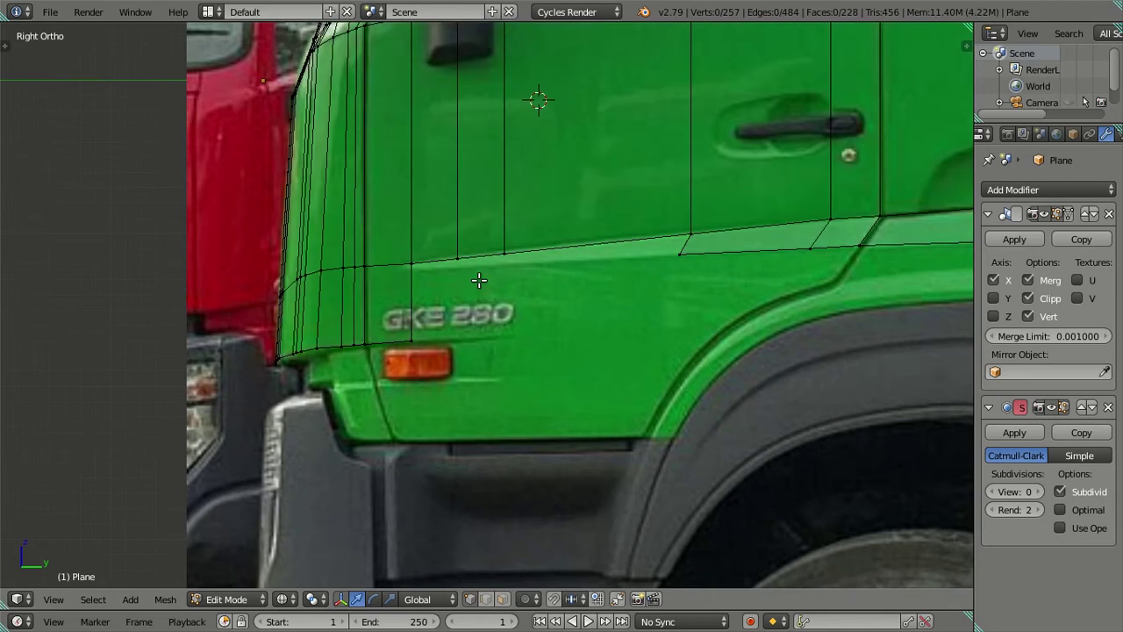
pyautogui.scroll(1, 469, 279)
pyautogui.scroll(1, 467, 278)
# Extrude the door's lower edge from its two vertices and move it vertically along Z.
pyautogui.rightClick(445, 237)
pyautogui.keyDown('shift'); pyautogui.rightClick(512, 232); pyautogui.keyUp('shift')
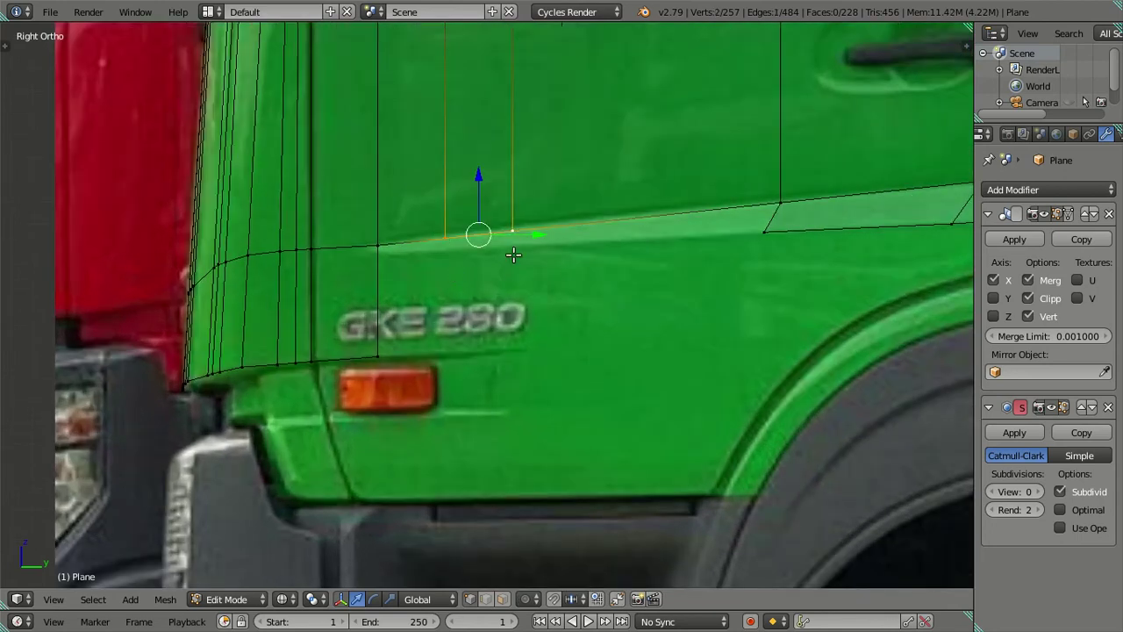
pyautogui.press('e')
pyautogui.press('Escape')
pyautogui.press('g')
pyautogui.press('z')
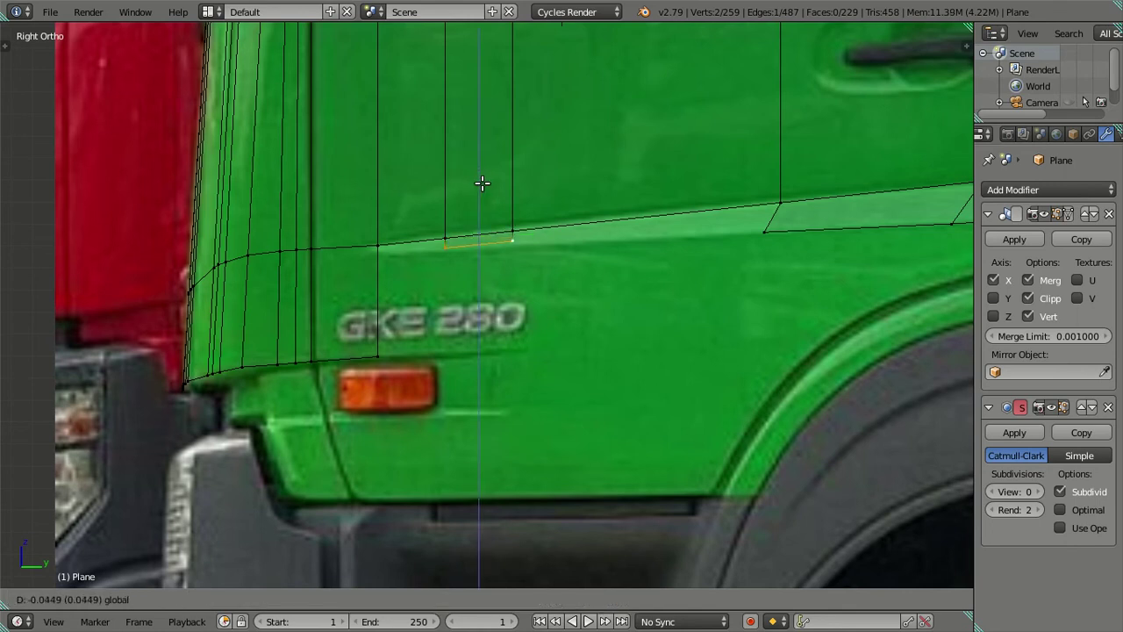
pyautogui.click(480, 181)
# Raise the new edge's right end vertex along Z and fill the strip with a face.
pyautogui.rightClick(513, 235)
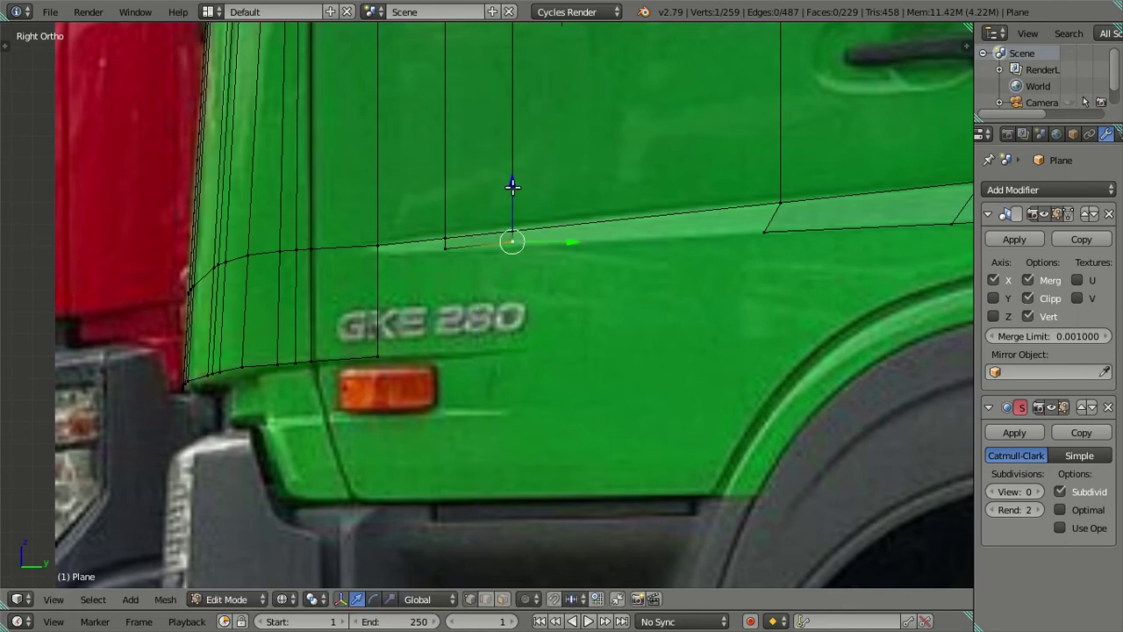
pyautogui.press('g')
pyautogui.press('z')
pyautogui.click(517, 190)
pyautogui.keyDown('shift'); pyautogui.rightClick(770, 235); pyautogui.keyUp('shift')
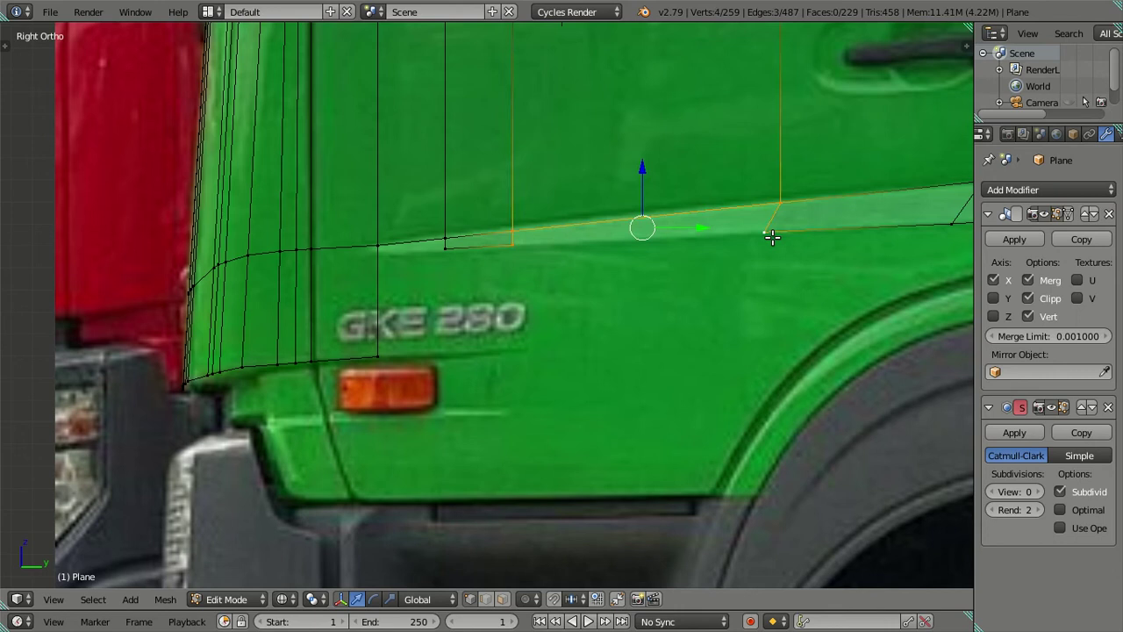
pyautogui.press('f')
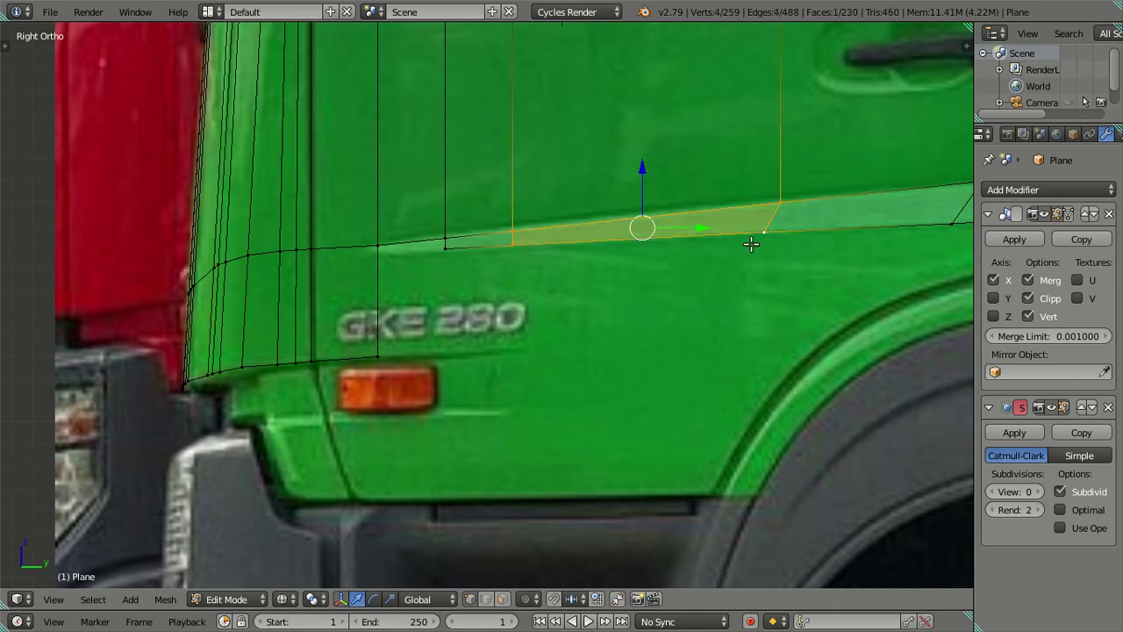
pyautogui.press('a')
# Move the door's lower-left corner vertex vertically onto the door line.
pyautogui.rightClick(439, 250)
pyautogui.keyDown('shift'); pyautogui.rightClick(389, 247); pyautogui.keyUp('shift')
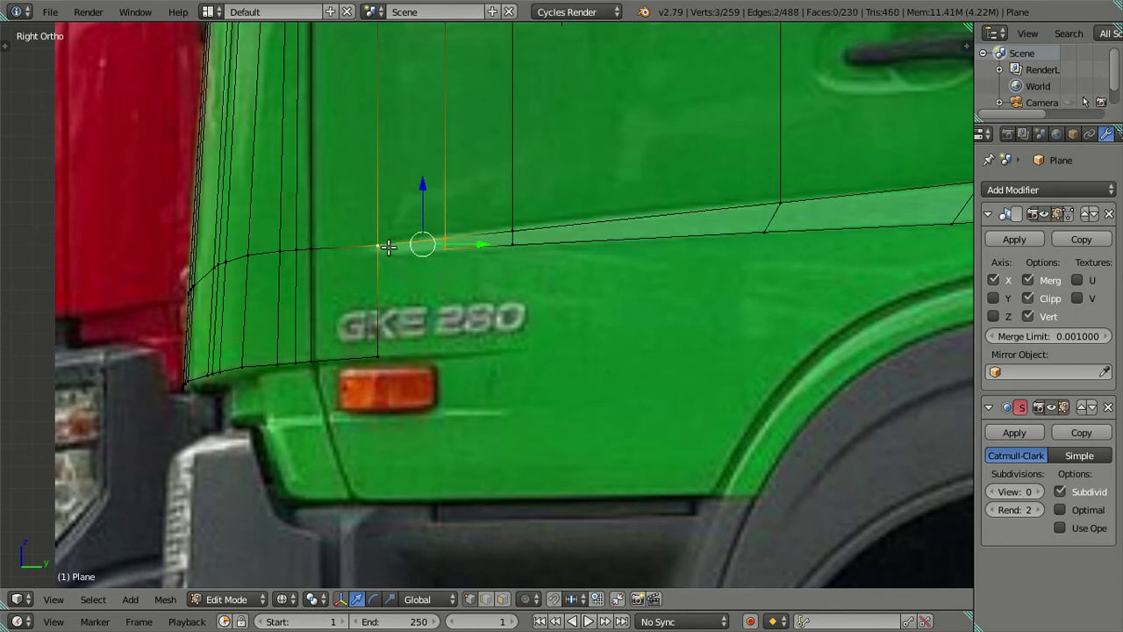
pyautogui.scroll(-3, 419, 269)
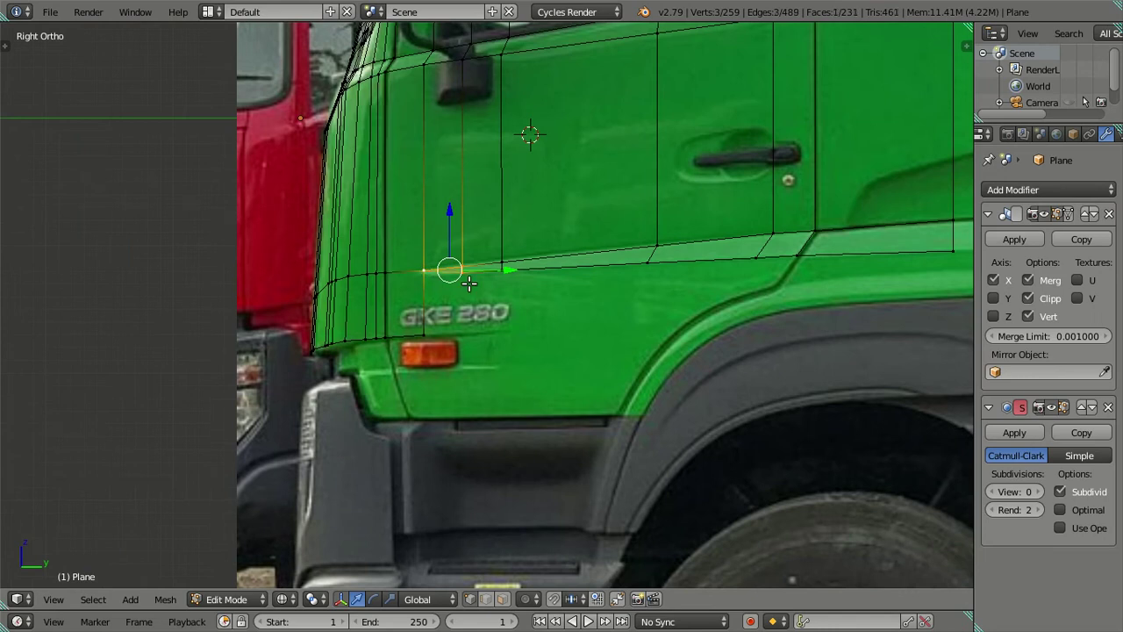
pyautogui.scroll(2, 469, 282)
pyautogui.scroll(2, 438, 272)
pyautogui.rightClick(392, 251)
pyautogui.scroll(2, 399, 246)
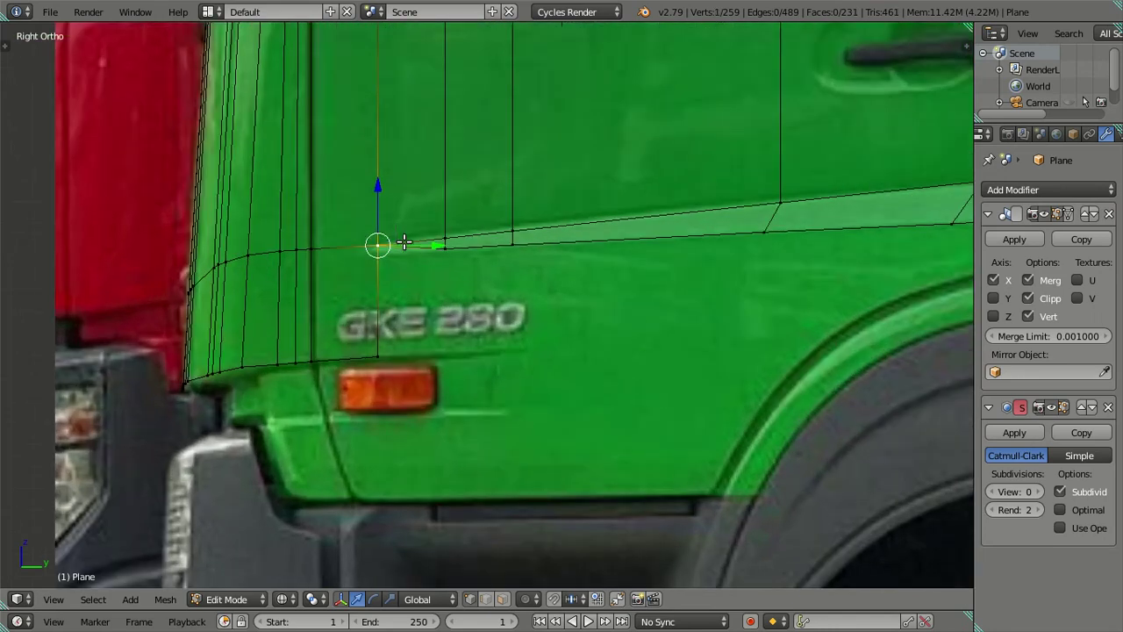
pyautogui.moveTo(375, 180); pyautogui.dragTo(377, 180)
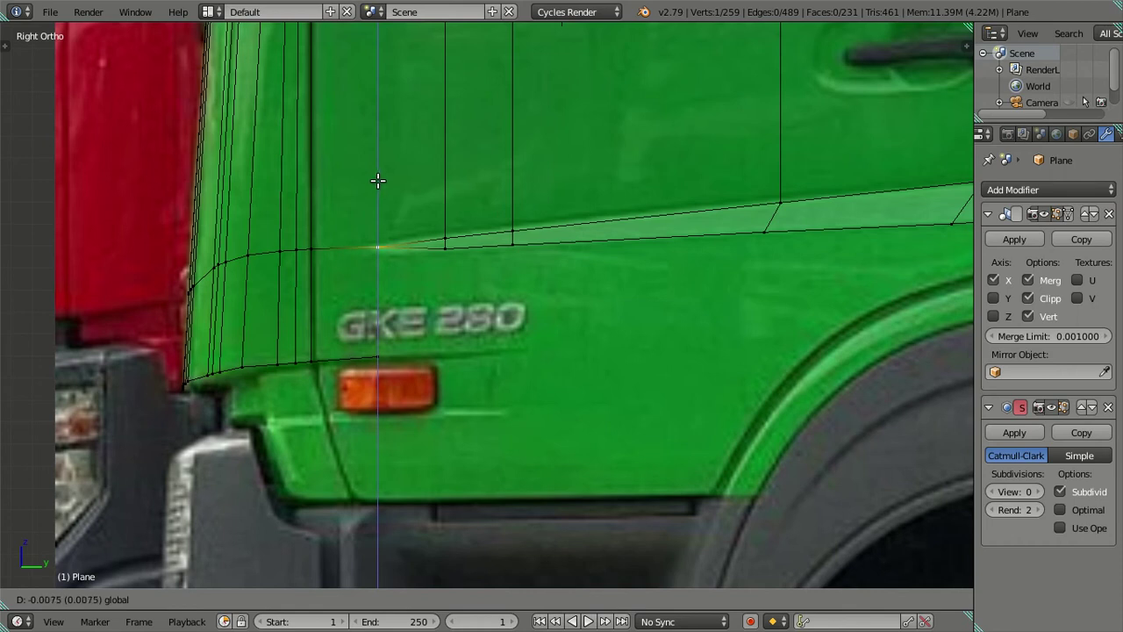
pyautogui.moveTo(377, 181); pyautogui.dragTo(378, 182)
pyautogui.press('a')
# Move the crease-line vertices above the GKE 280 badge slightly down.
pyautogui.rightClick(443, 242)
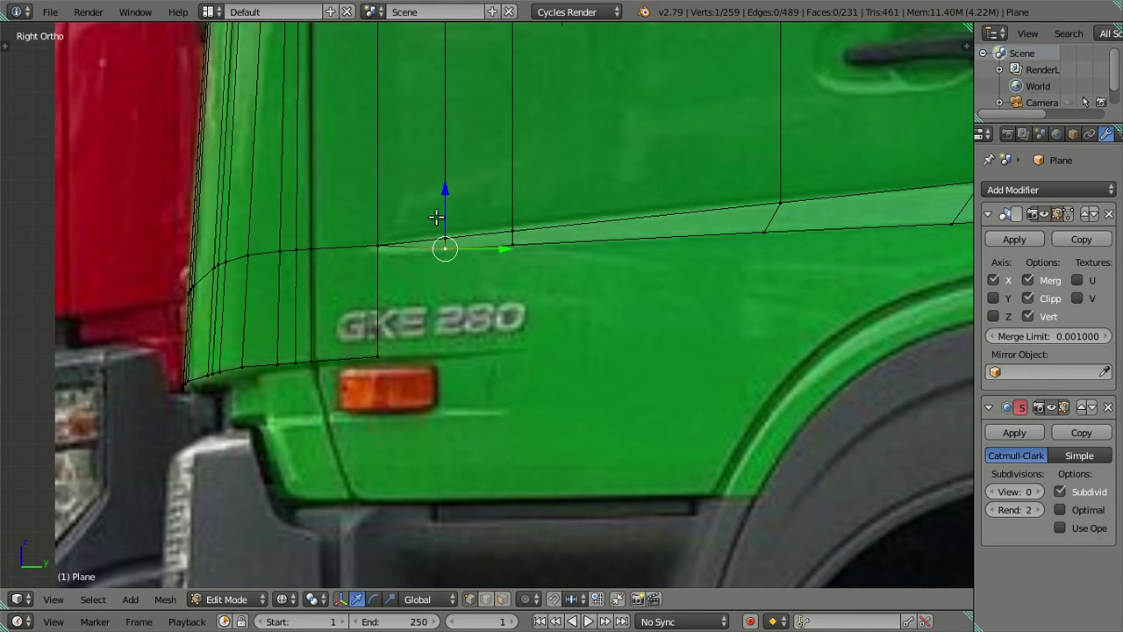
pyautogui.scroll(2, 435, 219)
pyautogui.keyDown('shift'); pyautogui.moveTo(294, 237); pyautogui.dragTo(344, 237, button='middle'); pyautogui.keyUp('shift')
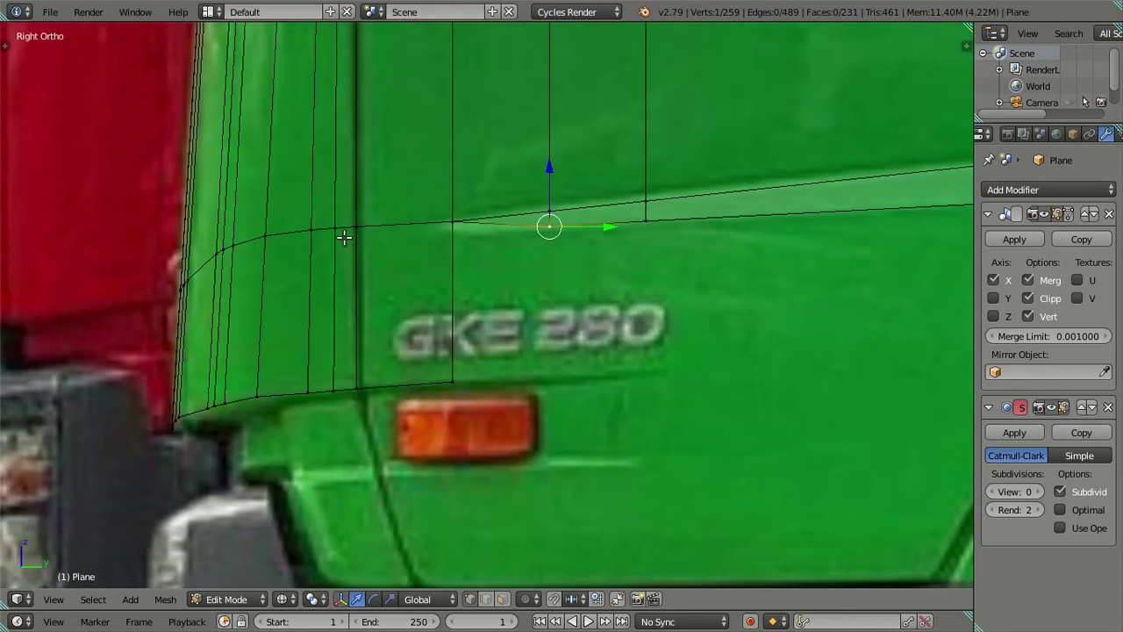
pyautogui.rightClick(265, 235)
pyautogui.keyDown('ctrl'); pyautogui.rightClick(449, 222); pyautogui.keyUp('ctrl')
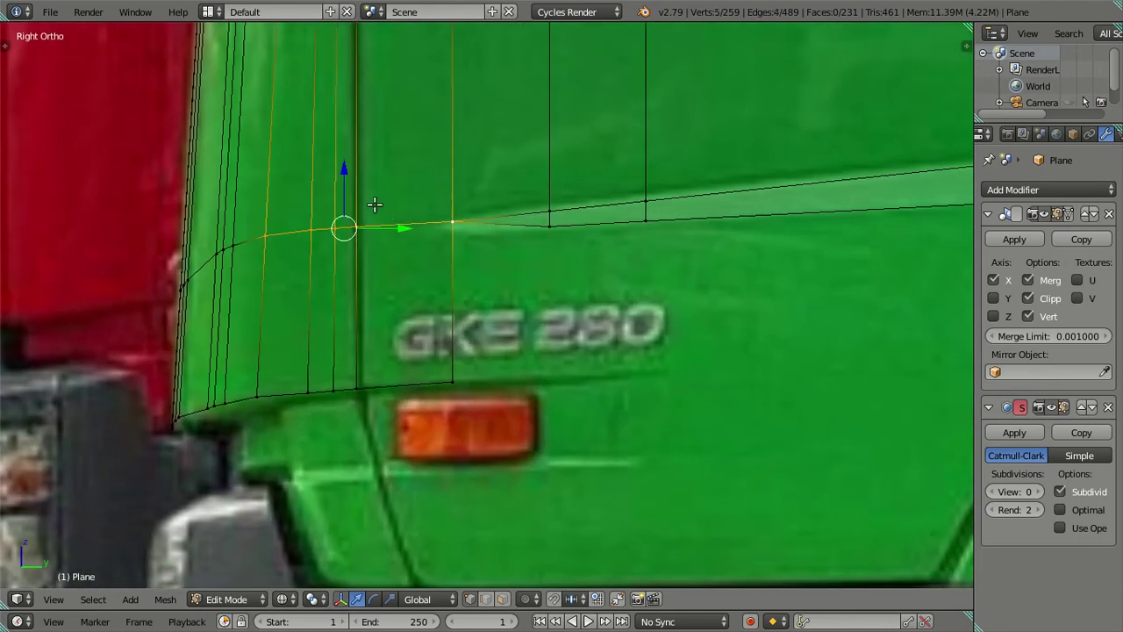
pyautogui.moveTo(348, 173); pyautogui.dragTo(346, 176)
pyautogui.keyDown('shift'); pyautogui.rightClick(264, 240); pyautogui.keyUp('shift')
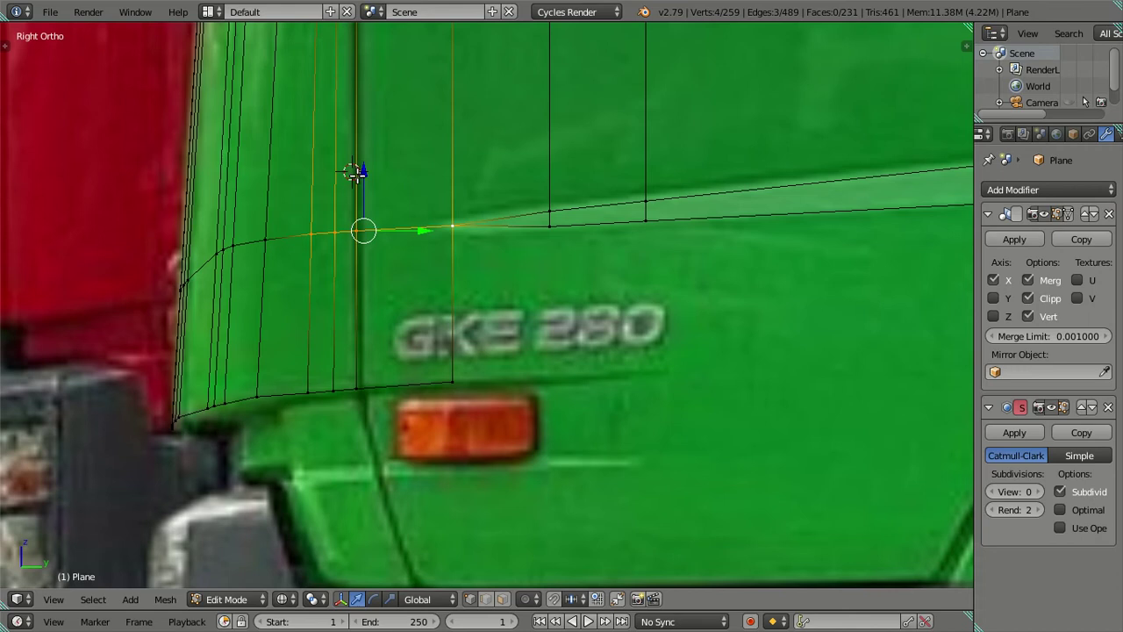
pyautogui.scroll(-3, 558, 295)
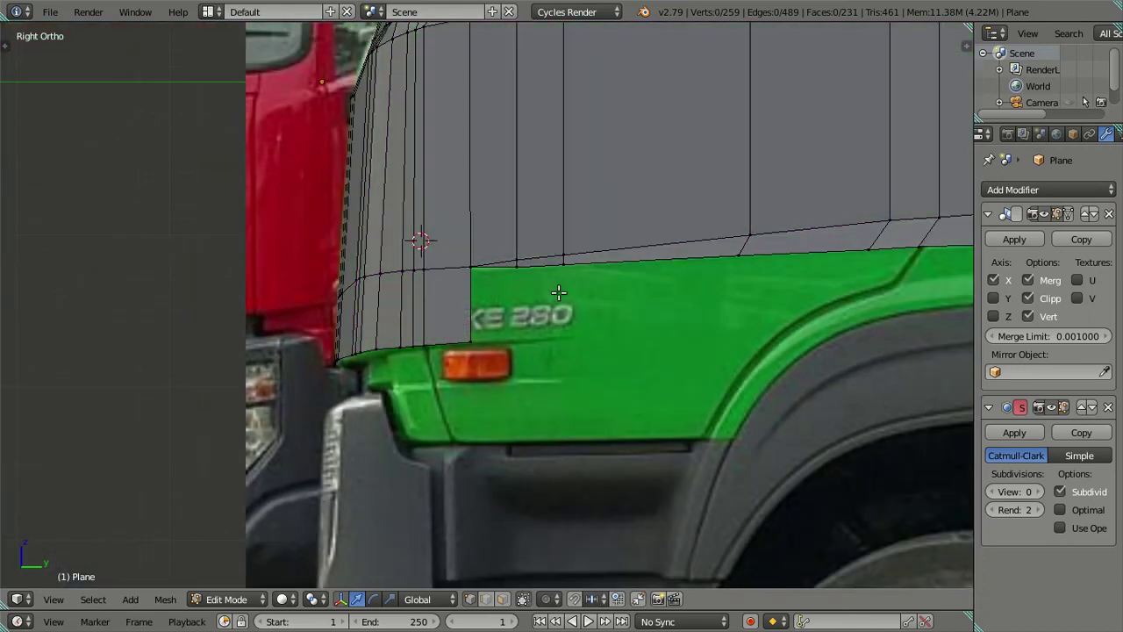
pyautogui.scroll(-3, 558, 295)
# Inspect the mesh corner in 3D and slide its bottom edge along X.
pyautogui.press('Tab')
pyautogui.moveTo(558, 295)
pyautogui.mouseDown(button='middle')
pyautogui.moveTo(565, 313)
pyautogui.moveTo(611, 283)
pyautogui.mouseUp(button='middle')
pyautogui.scroll(3, 571, 325)
pyautogui.moveTo(571, 325)
pyautogui.mouseDown(button='middle')
pyautogui.moveTo(584, 303)
pyautogui.moveTo(529, 348)
pyautogui.moveTo(579, 374)
pyautogui.moveTo(532, 308)
pyautogui.mouseUp(button='middle')
pyautogui.press('Tab')
pyautogui.rightClick(597, 318)
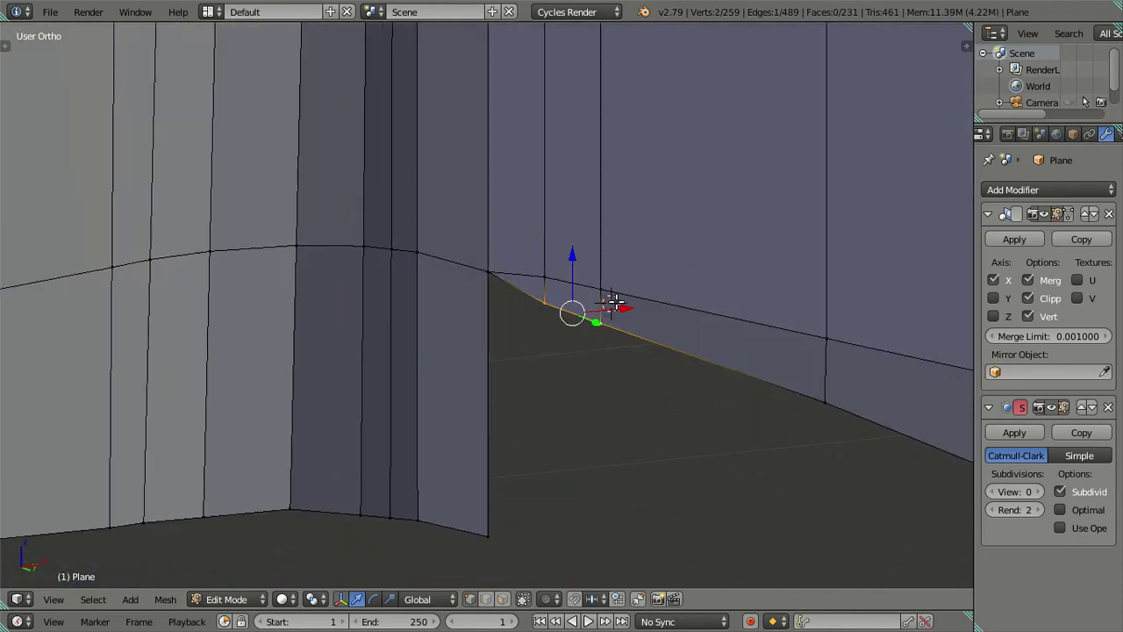
pyautogui.moveTo(613, 304); pyautogui.dragTo(614, 308)
# Check the mesh in Object Mode, then return to Right Ortho with wireframe view.
pyautogui.press('Tab')
pyautogui.moveTo(618, 343)
pyautogui.mouseDown(button='middle')
pyautogui.moveTo(684, 385)
pyautogui.moveTo(602, 425)
pyautogui.mouseUp(button='middle')
pyautogui.press('KP_3')
pyautogui.press('z')
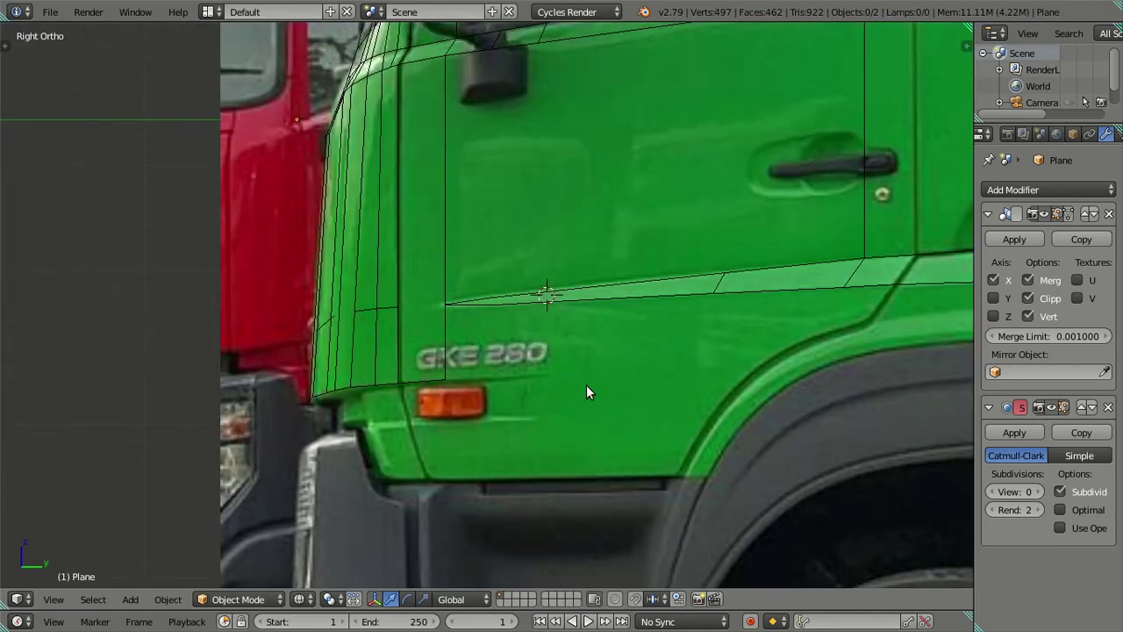
pyautogui.scroll(-1, 529, 371)
pyautogui.scroll(-1, 525, 361)
pyautogui.scroll(-1, 516, 362)
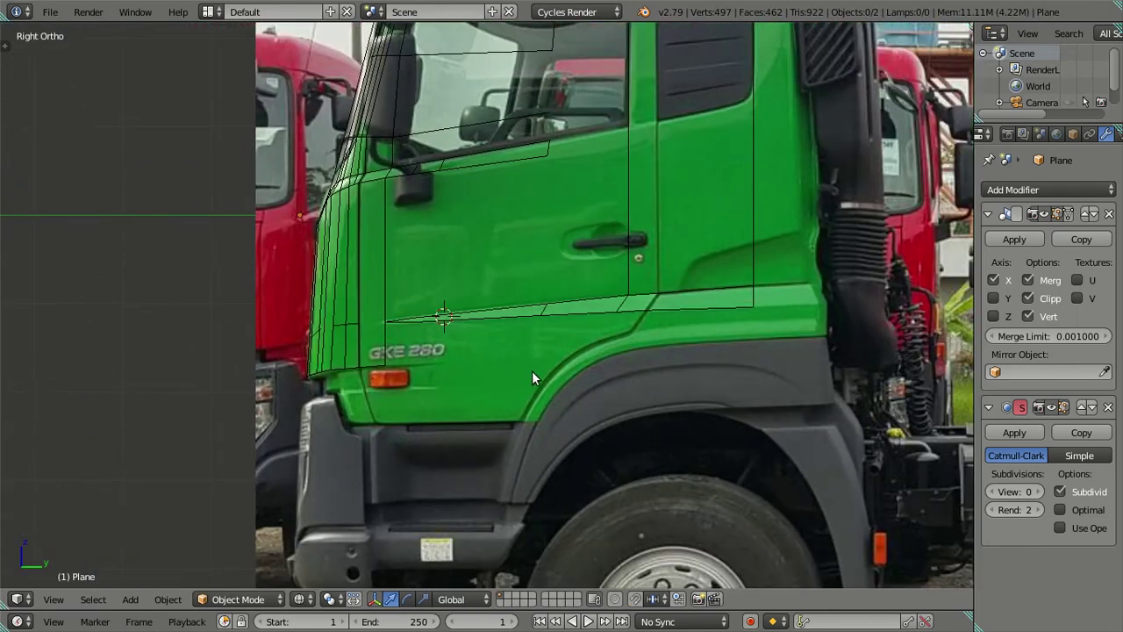
# Inspect the mesh in solid shading, then return to right-side wireframe in Edit Mode.
pyautogui.press('z')
pyautogui.moveTo(585, 372)
pyautogui.mouseDown(button='middle')
pyautogui.moveTo(401, 395)
pyautogui.moveTo(414, 428)
pyautogui.moveTo(503, 385)
pyautogui.moveTo(469, 289)
pyautogui.mouseUp(button='middle')
pyautogui.press('KP_3')
pyautogui.press('z')
pyautogui.press('Tab')
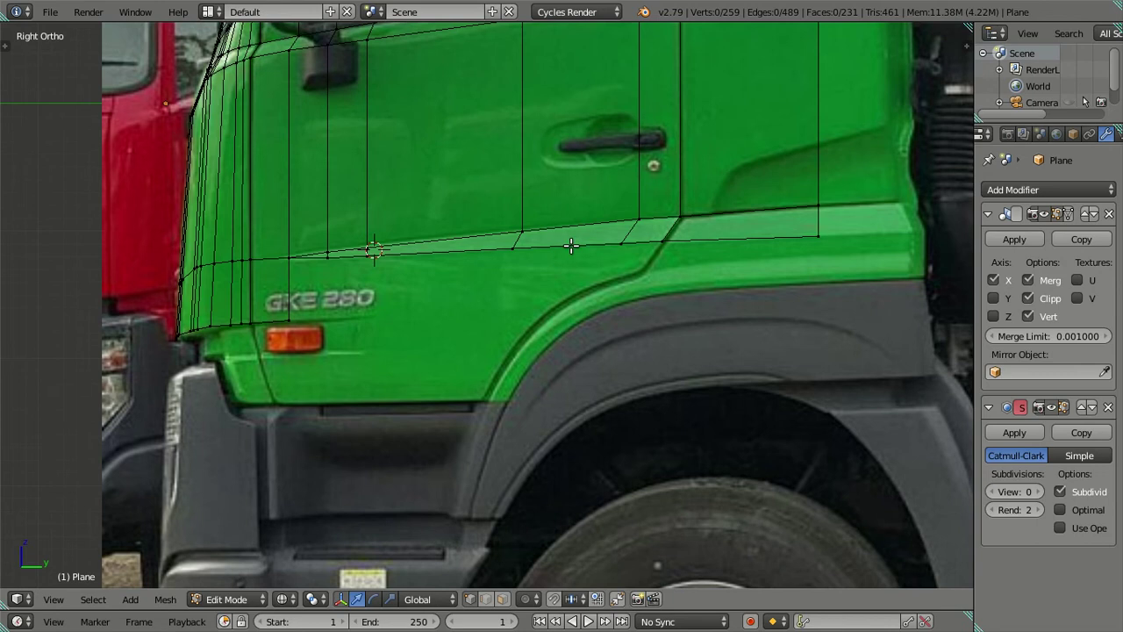
pyautogui.scroll(2, 576, 257)
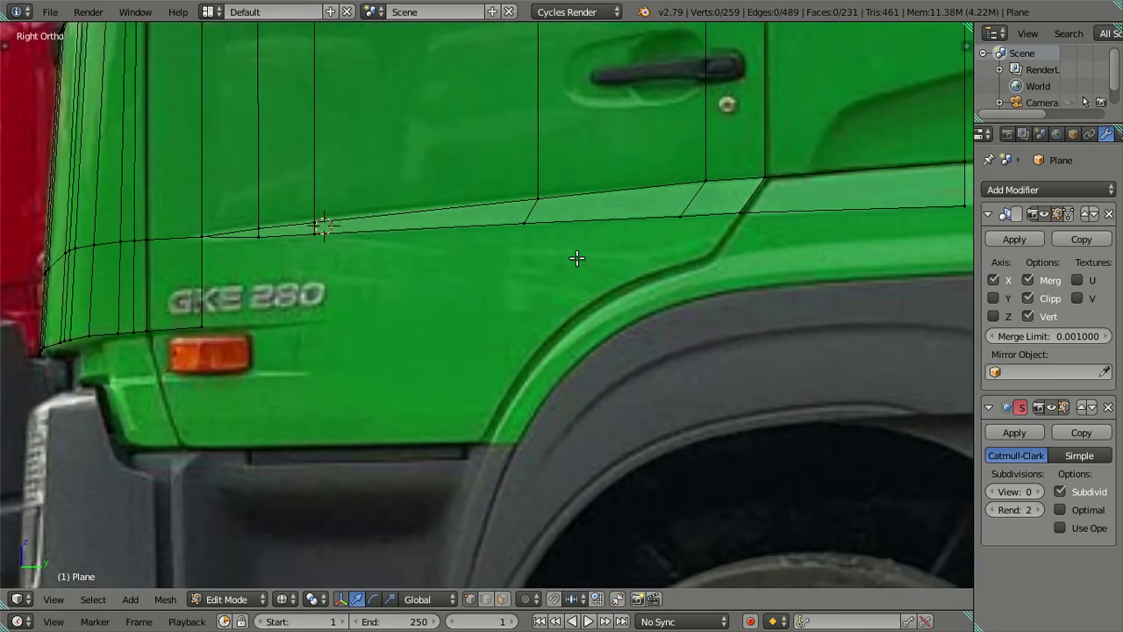
pyautogui.scroll(-2, 644, 252)
pyautogui.keyDown('shift'); pyautogui.moveTo(735, 260); pyautogui.dragTo(581, 299, button='middle'); pyautogui.keyUp('shift')
# Extrude the door crease edges and move the new edges straight down along Z.
pyautogui.click(478, 275)
pyautogui.keyDown('ctrl'); pyautogui.click(669, 264); pyautogui.keyUp('ctrl')
pyautogui.scroll(2, 540, 321)
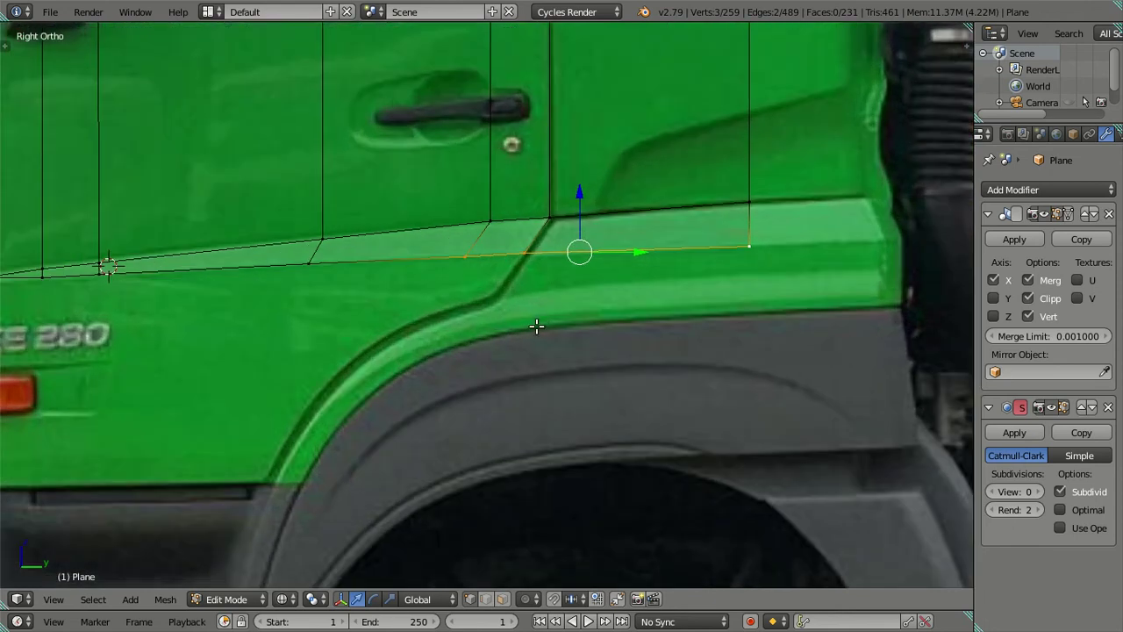
pyautogui.keyDown('ctrl'); pyautogui.click(331, 281); pyautogui.keyUp('ctrl')
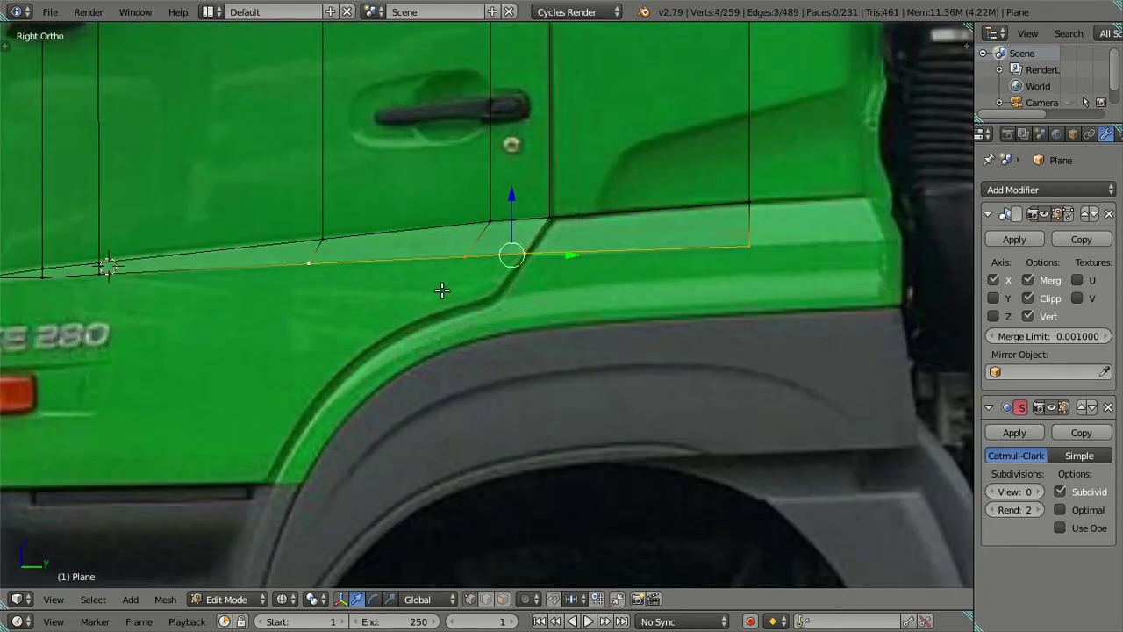
pyautogui.press('e')
pyautogui.rightClick(485, 332)
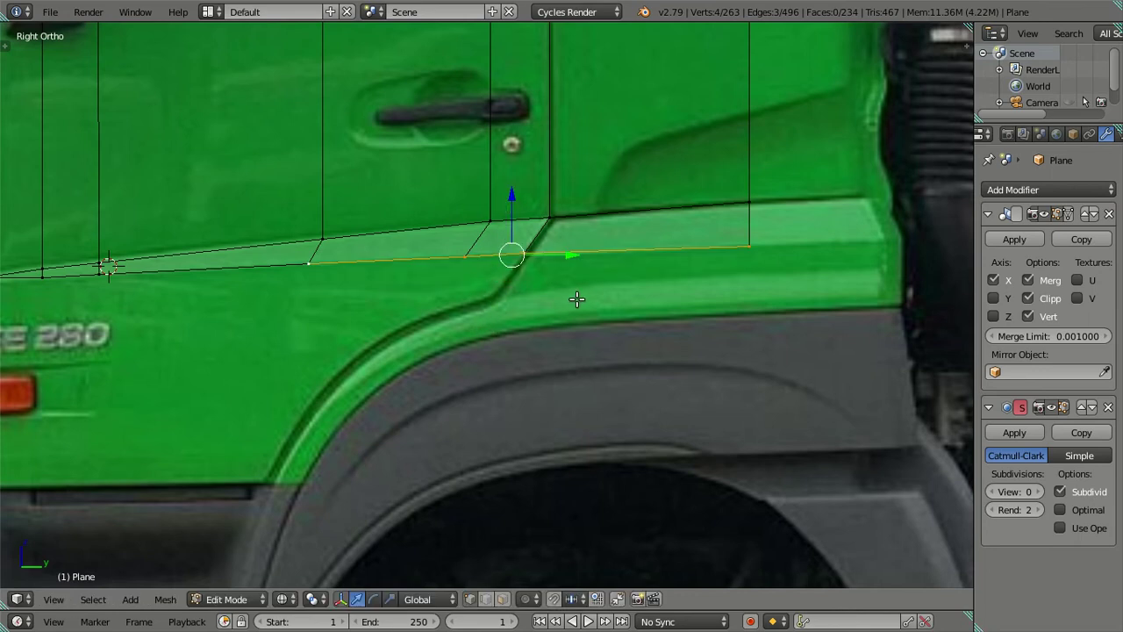
pyautogui.press('g')
pyautogui.press('z')
pyautogui.rightClick(576, 328)
pyautogui.press('g')
pyautogui.press('z')
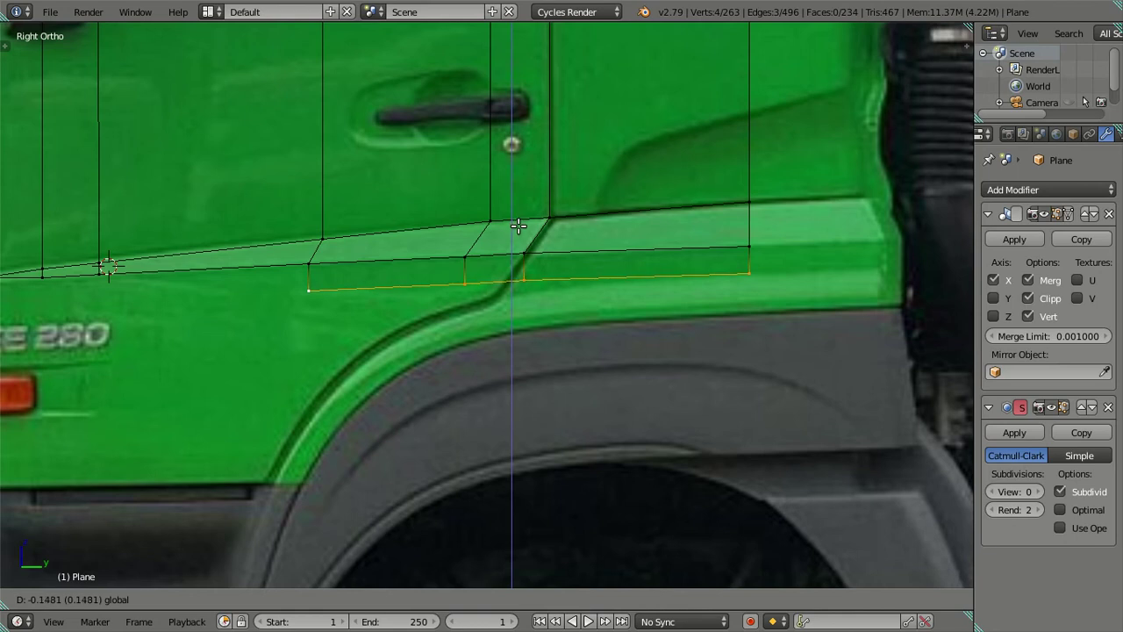
pyautogui.click(518, 227)
# Shift the new edges, excluding the rear end vertex, down and forward, then lower the arch-bend vertex.
pyautogui.keyDown('shift'); pyautogui.rightClick(750, 274); pyautogui.keyUp('shift')
pyautogui.scroll(2, 550, 320)
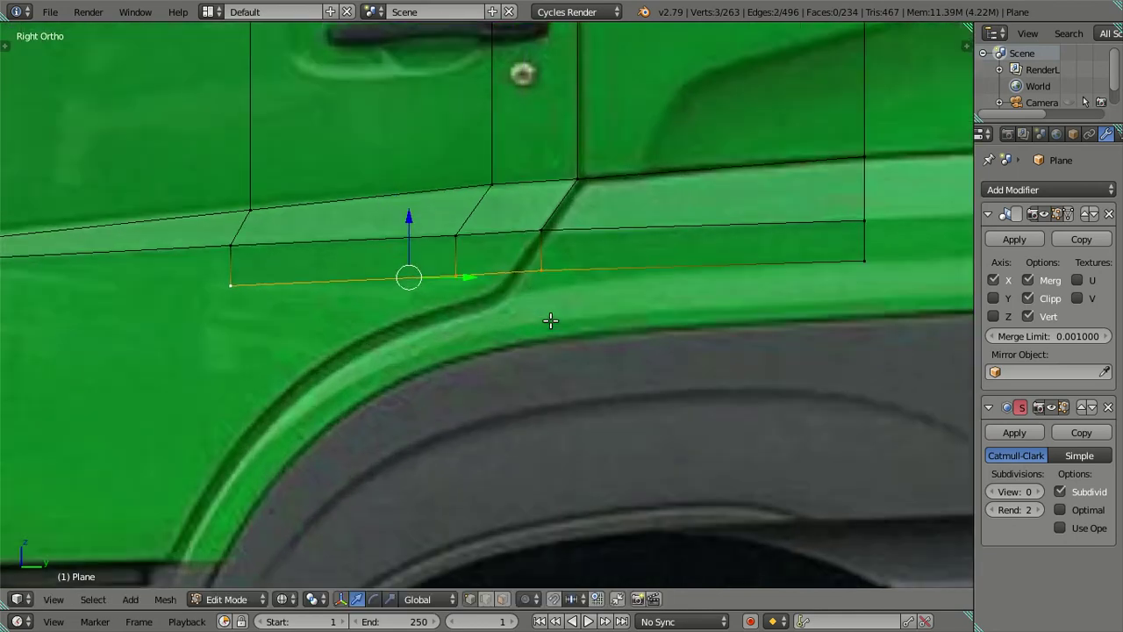
pyautogui.press('g')
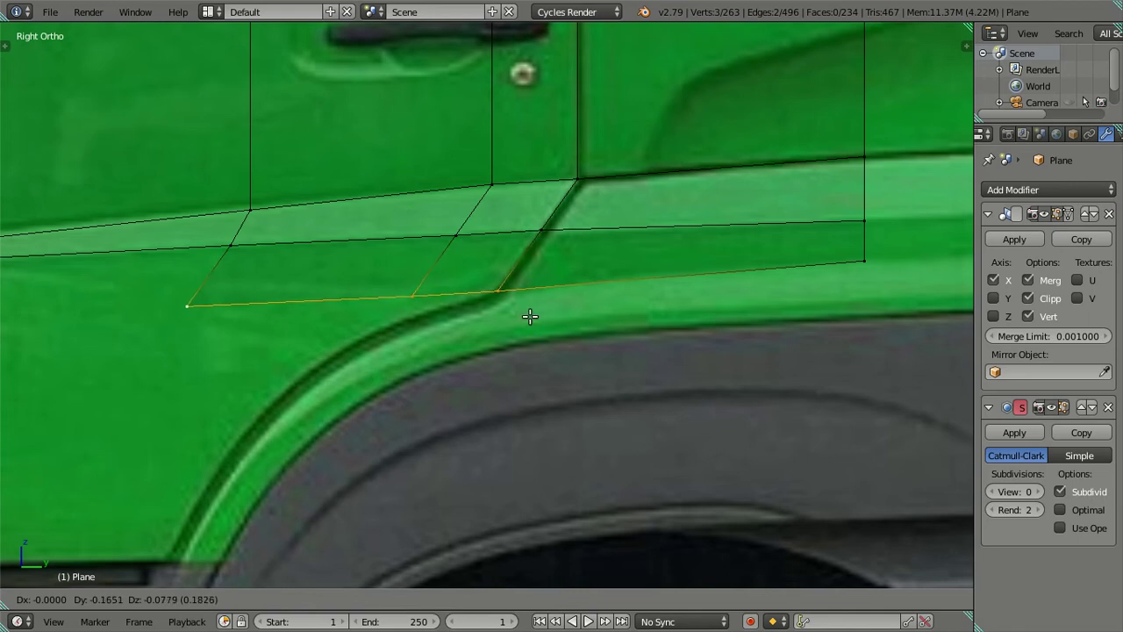
pyautogui.click(531, 315)
pyautogui.rightClick(412, 299)
pyautogui.press('g')
pyautogui.press('z')
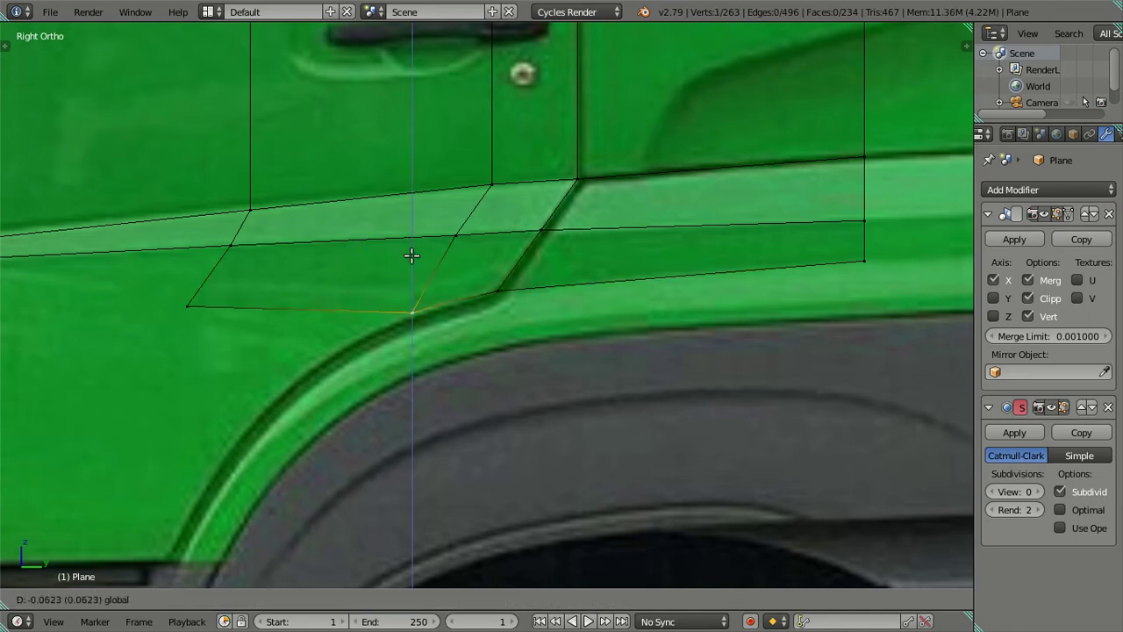
pyautogui.click(412, 258)
# Place the strip's front lower vertex on the front wheel arch line.
pyautogui.scroll(-3, 299, 283)
pyautogui.rightClick(314, 305)
pyautogui.press('g')
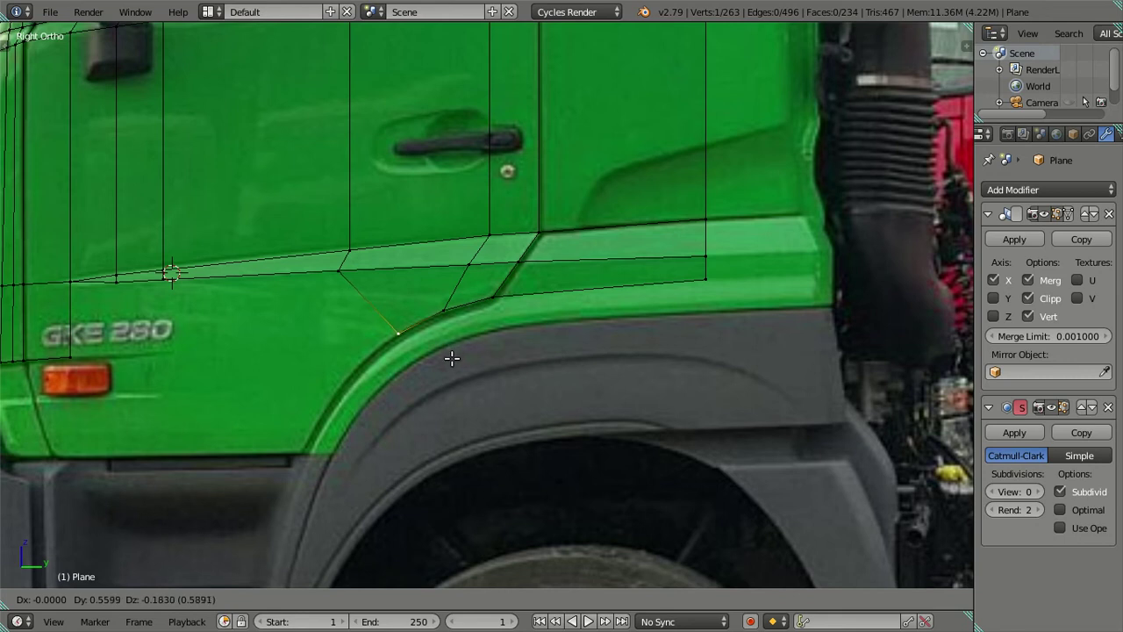
pyautogui.click(450, 357)
# Deselect everything and orbit beneath the cab to view the V-shaped bottom tip.
pyautogui.scroll(-4, 446, 354)
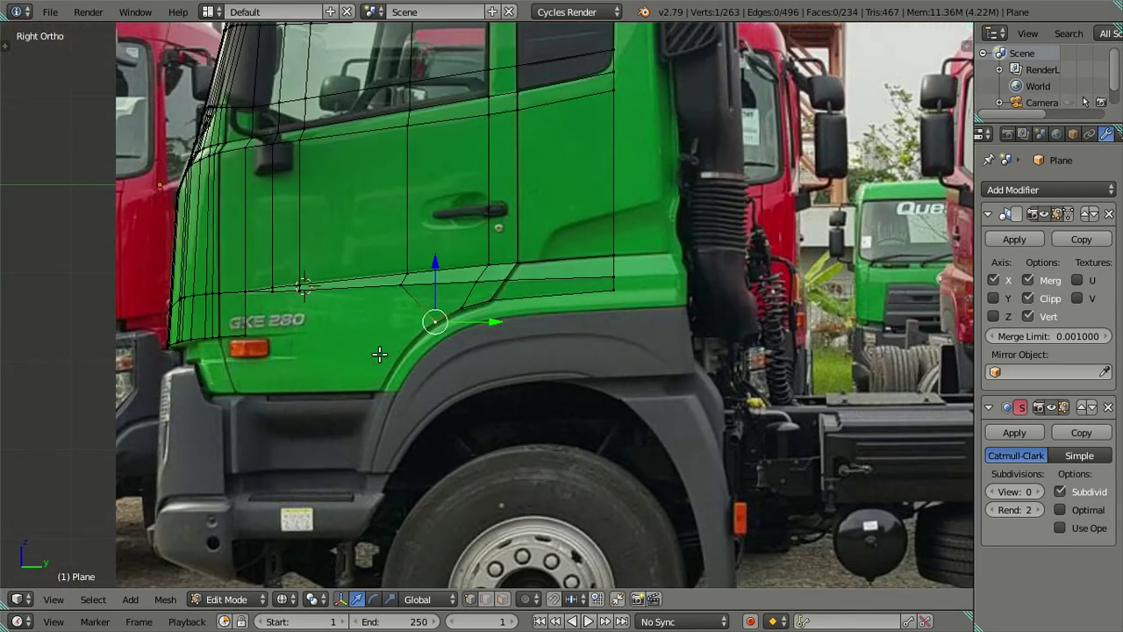
pyautogui.keyDown('shift'); pyautogui.moveTo(381, 354); pyautogui.dragTo(480, 309, button='middle'); pyautogui.keyUp('shift')
pyautogui.press('a')
pyautogui.scroll(-2, 480, 309)
pyautogui.scroll(1, 482, 298)
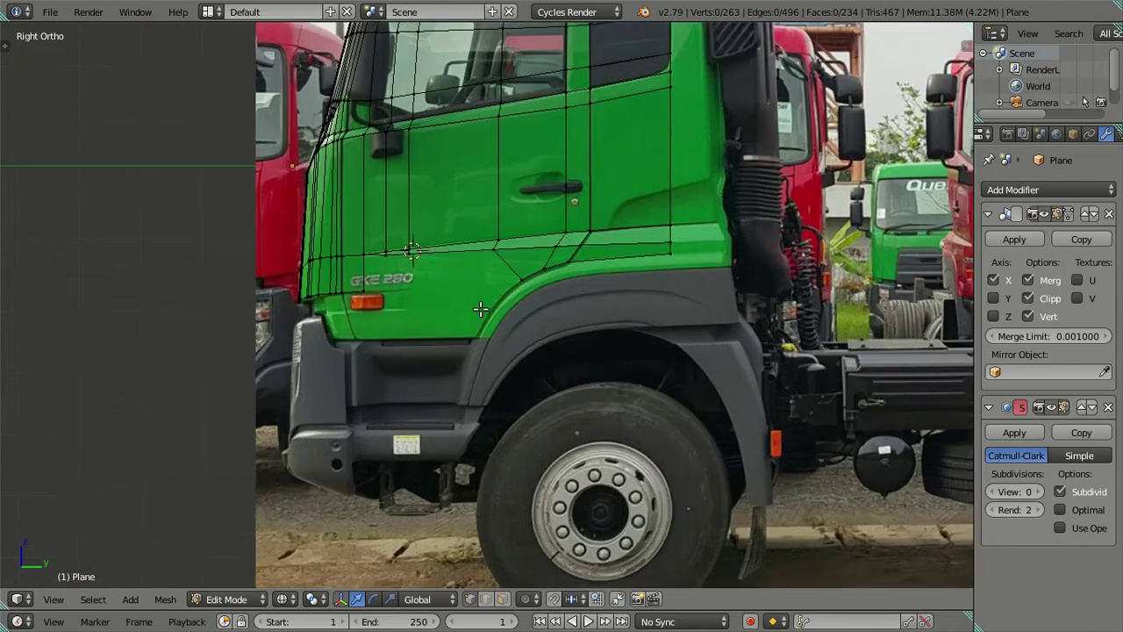
pyautogui.scroll(1, 485, 292)
pyautogui.moveTo(600, 277)
pyautogui.mouseDown(button='middle')
pyautogui.moveTo(488, 300)
pyautogui.moveTo(501, 304)
pyautogui.moveTo(451, 301)
pyautogui.moveTo(466, 298)
pyautogui.mouseUp(button='middle')
pyautogui.scroll(3, 466, 297)
pyautogui.scroll(3, 486, 290)
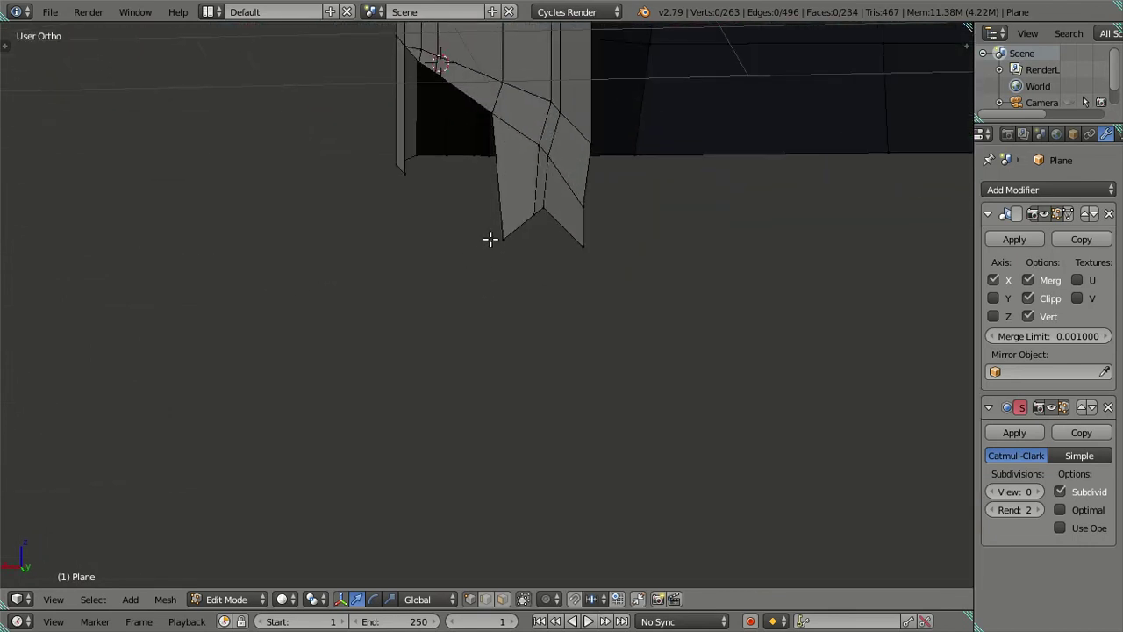
pyautogui.moveTo(489, 138)
pyautogui.mouseDown(button='middle')
pyautogui.moveTo(468, 185)
pyautogui.moveTo(483, 168)
pyautogui.moveTo(577, 263)
pyautogui.mouseUp(button='middle')
# Select the six tip vertices and move them sideways along X against the cab side.
pyautogui.rightClick(491, 130)
pyautogui.keyDown('shift'); pyautogui.rightClick(577, 263); pyautogui.keyUp('shift')
pyautogui.keyDown('shift'); pyautogui.rightClick(519, 258); pyautogui.keyUp('shift')
pyautogui.keyDown('shift'); pyautogui.rightClick(567, 258); pyautogui.keyUp('shift')
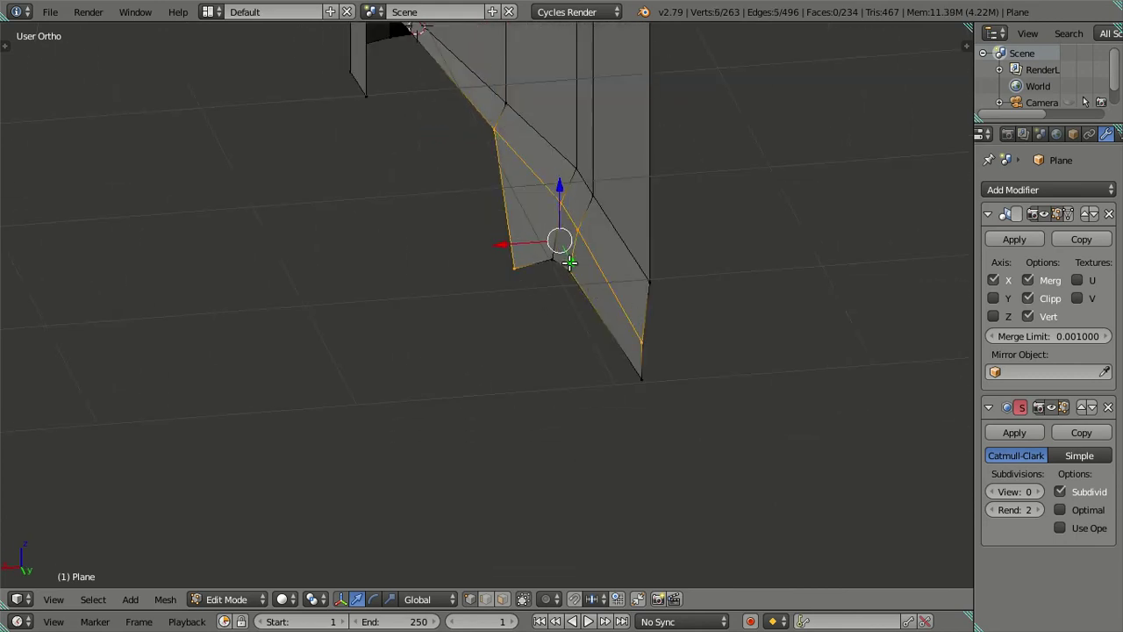
pyautogui.keyDown('shift'); pyautogui.rightClick(554, 265); pyautogui.keyUp('shift')
pyautogui.keyDown('shift'); pyautogui.rightClick(636, 382); pyautogui.keyUp('shift')
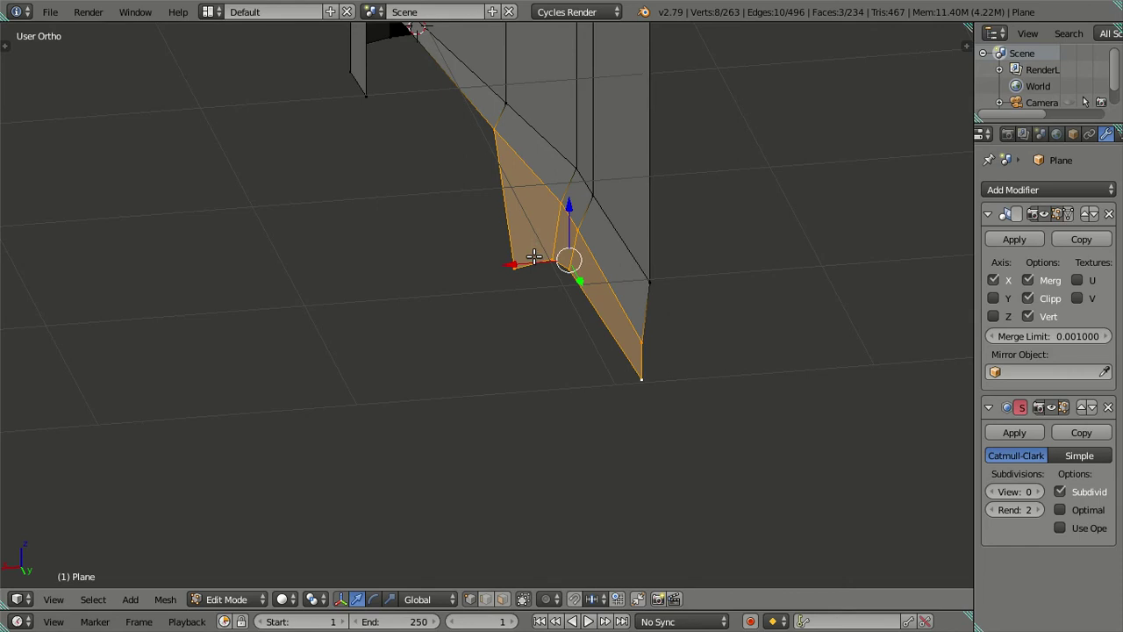
pyautogui.press('g')
pyautogui.press('x')
pyautogui.click(524, 250)
# Review the reshaped cab in Object Mode from the right side view.
pyautogui.press('a')
pyautogui.moveTo(524, 251)
pyautogui.mouseDown(button='middle')
pyautogui.moveTo(475, 300)
pyautogui.moveTo(603, 319)
pyautogui.moveTo(717, 250)
pyautogui.moveTo(765, 266)
pyautogui.moveTo(532, 321)
pyautogui.moveTo(564, 407)
pyautogui.moveTo(572, 380)
pyautogui.moveTo(509, 341)
pyautogui.moveTo(497, 319)
pyautogui.moveTo(561, 389)
pyautogui.moveTo(639, 368)
pyautogui.moveTo(687, 308)
pyautogui.moveTo(735, 277)
pyautogui.moveTo(682, 348)
pyautogui.moveTo(484, 301)
pyautogui.moveTo(514, 290)
pyautogui.moveTo(509, 263)
pyautogui.moveTo(534, 243)
pyautogui.moveTo(528, 309)
pyautogui.mouseUp(button='middle')
pyautogui.press('Tab')
pyautogui.press('Tab')
pyautogui.press('KP_3')
# Move two fender-edge vertices down and forward, placing the lower one on the wheel arch.
pyautogui.scroll(2, 531, 295)
pyautogui.scroll(2, 486, 281)
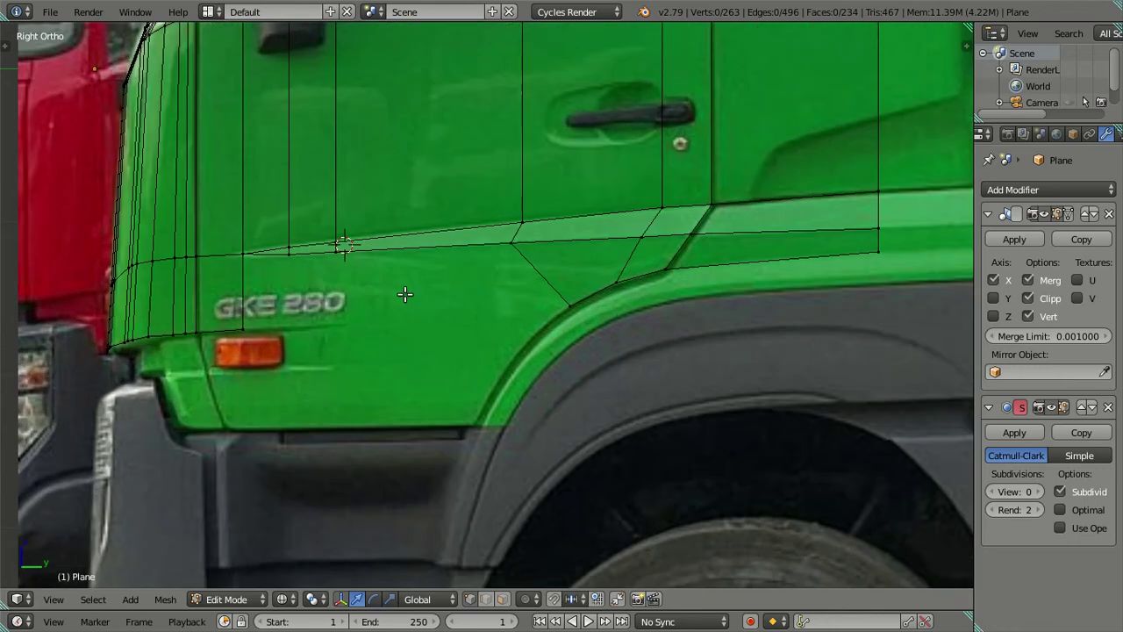
pyautogui.rightClick(606, 284)
pyautogui.keyDown('shift'); pyautogui.rightClick(568, 304); pyautogui.keyUp('shift')
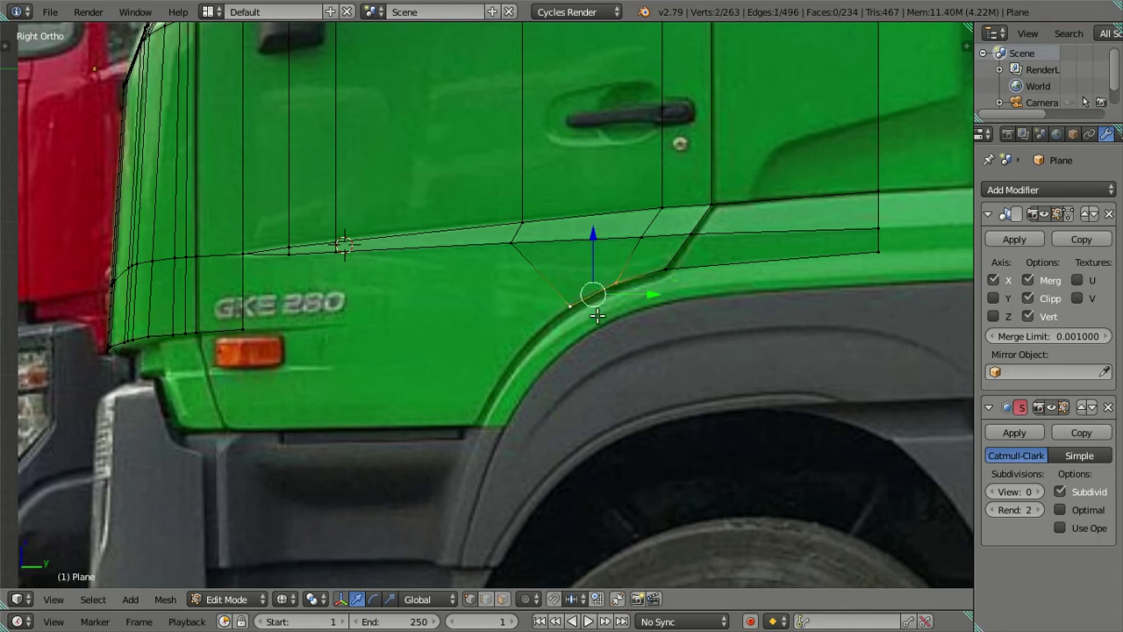
pyautogui.press('g')
pyautogui.click(567, 326)
pyautogui.rightClick(544, 328)
pyautogui.press('g')
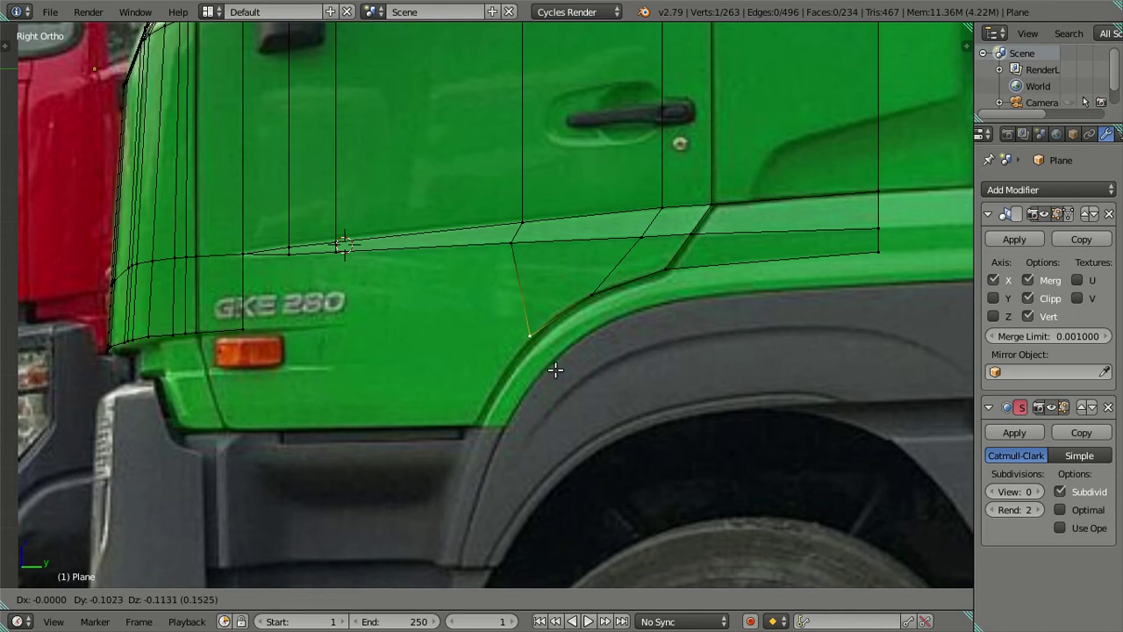
pyautogui.click(564, 361)
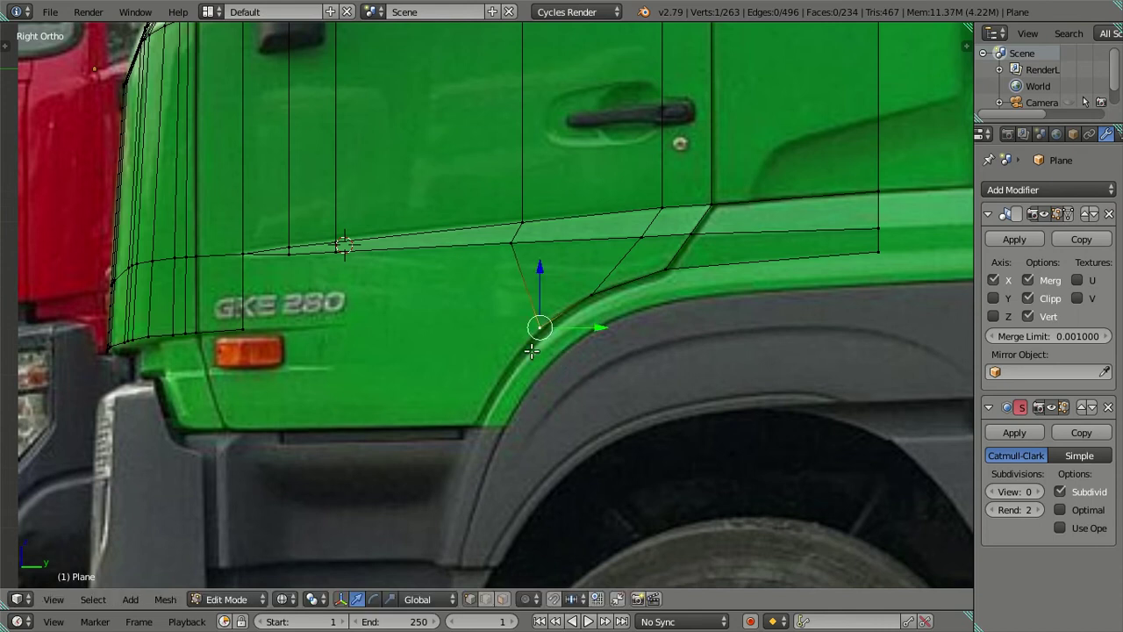
# Extrude the crease edge near the badge and move it straight down along Z.
pyautogui.rightClick(341, 253)
pyautogui.keyDown('shift'); pyautogui.rightClick(293, 259); pyautogui.keyUp('shift')
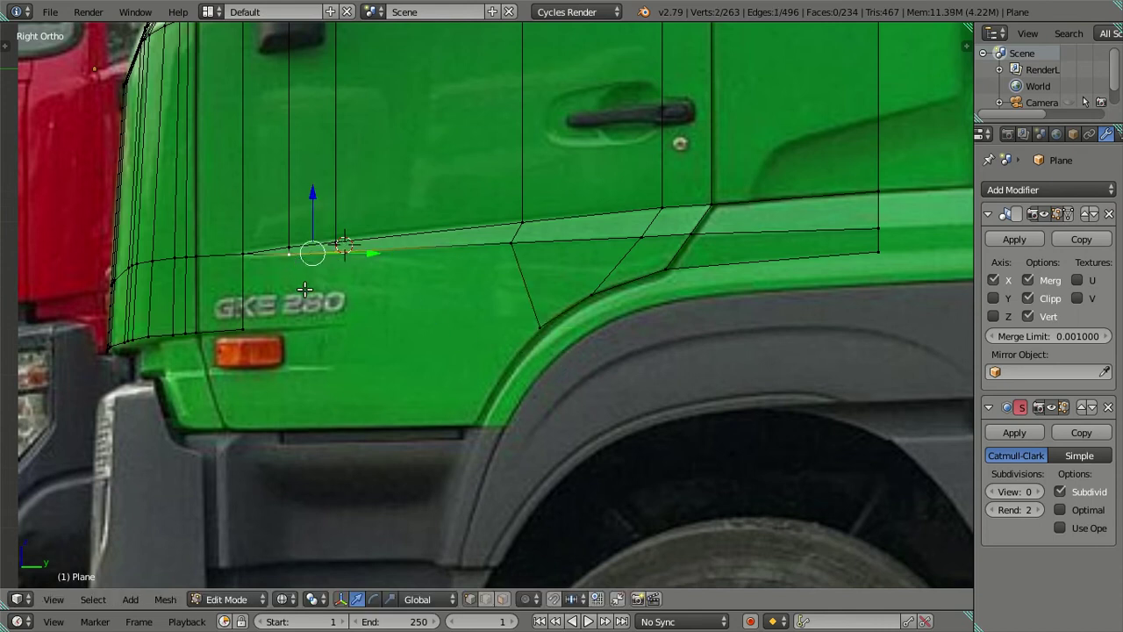
pyautogui.press('e')
pyautogui.rightClick(345, 373)
pyautogui.press('g')
pyautogui.press('z')
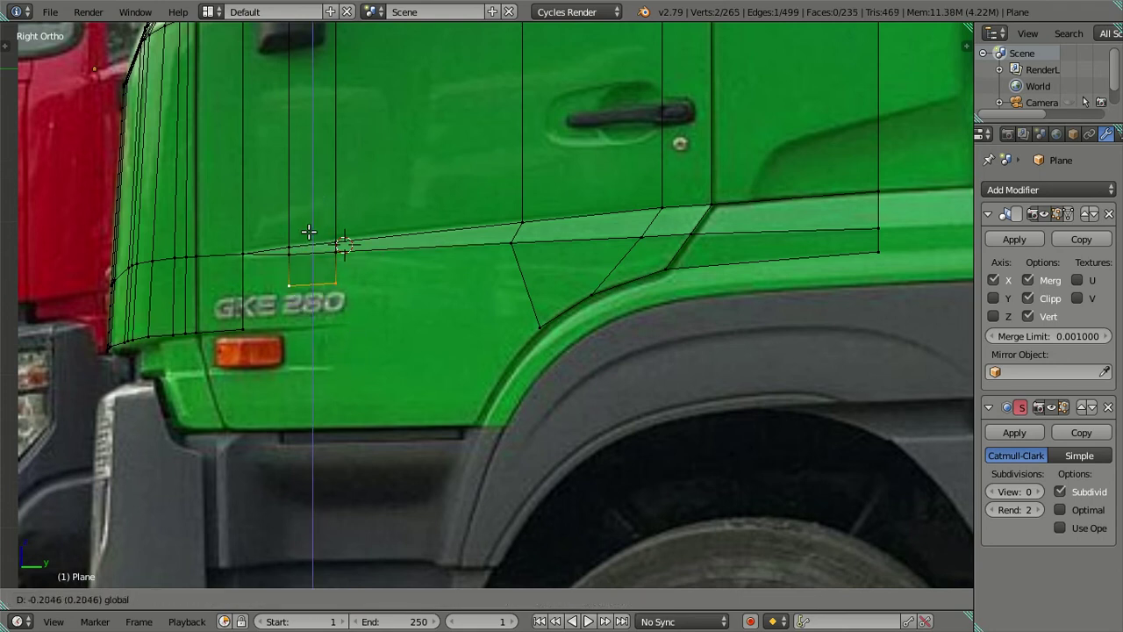
pyautogui.click(310, 271)
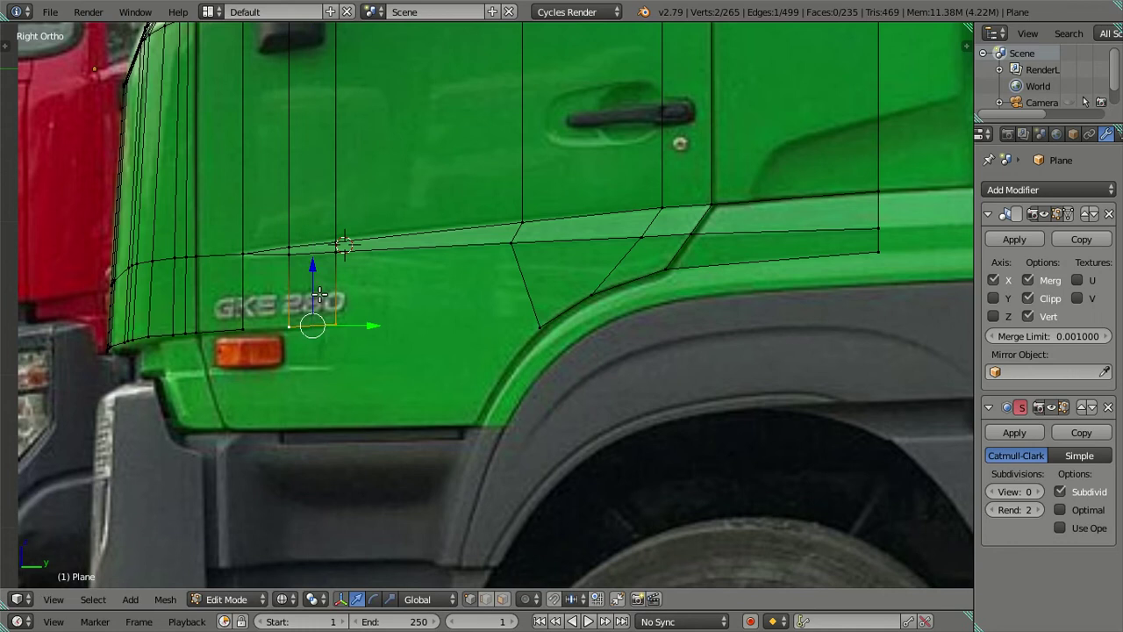
# Fill a face over the GKE 280 badge gap, then select the new bottom edge chain.
pyautogui.scroll(2, 329, 334)
pyautogui.rightClick(247, 314)
pyautogui.press('f')
pyautogui.press('a')
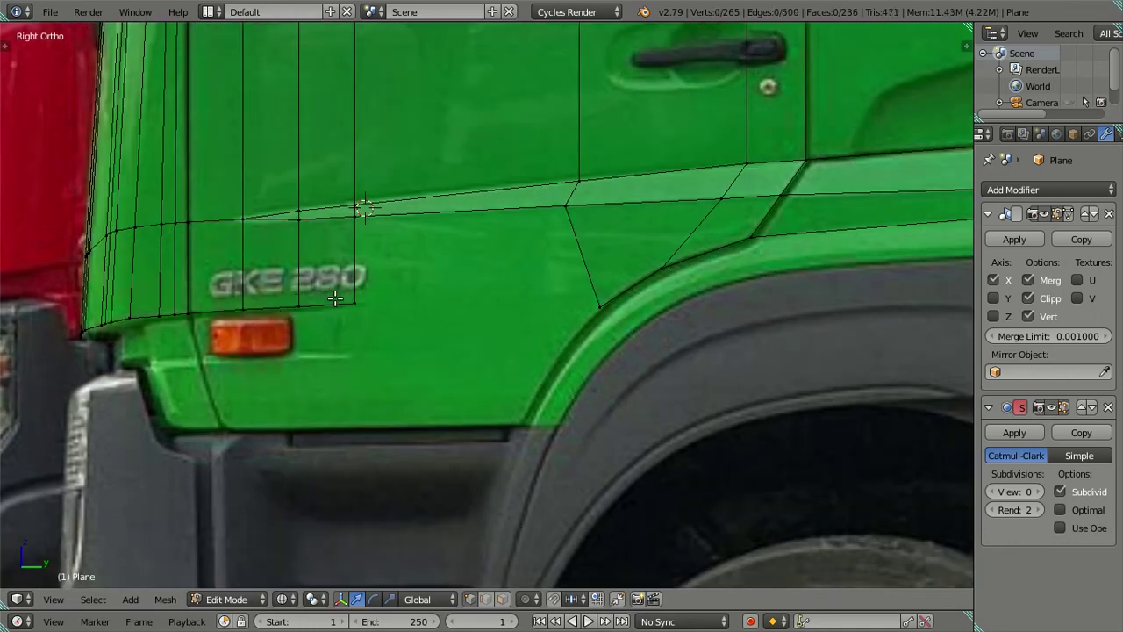
pyautogui.rightClick(194, 313)
pyautogui.keyDown('ctrl'); pyautogui.rightClick(343, 305); pyautogui.keyUp('ctrl')
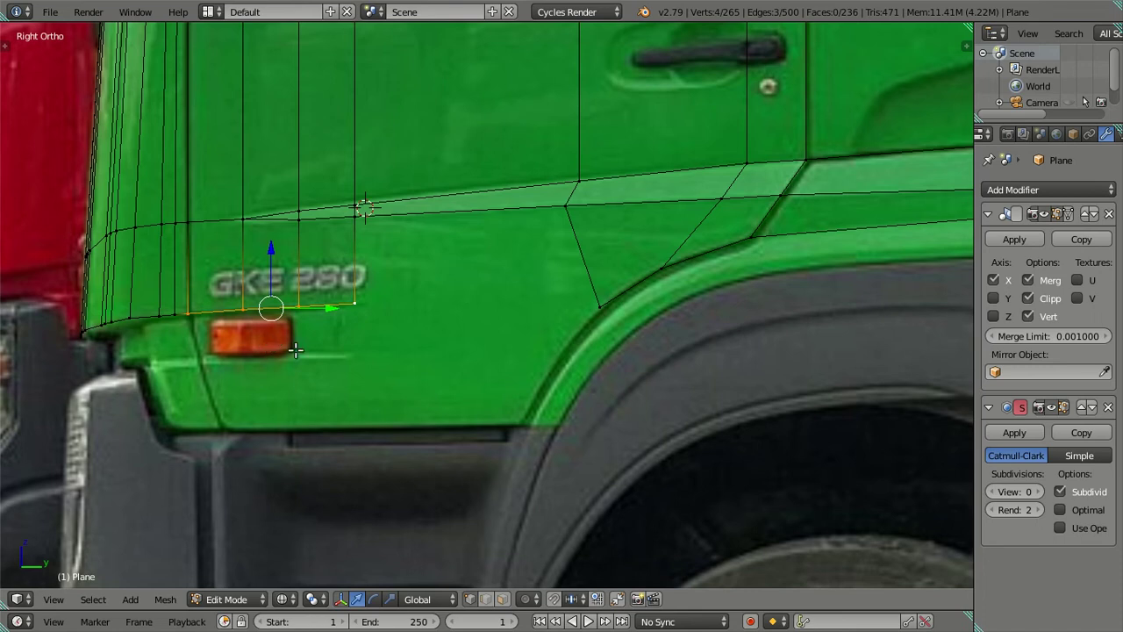
# Extrude the bottom edge chain twice to add a face row over the orange marker light.
pyautogui.keyDown('shift'); pyautogui.moveTo(299, 360); pyautogui.dragTo(350, 349, button='middle'); pyautogui.keyUp('shift')
pyautogui.press('e')
pyautogui.click(330, 325)
pyautogui.press('e')
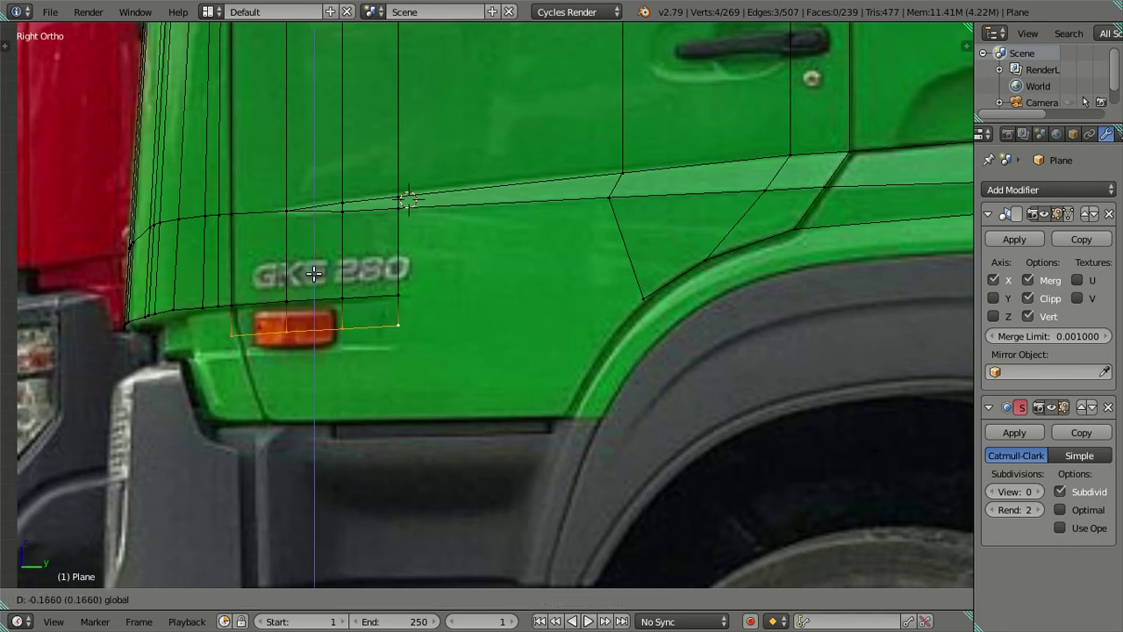
pyautogui.click(321, 295)
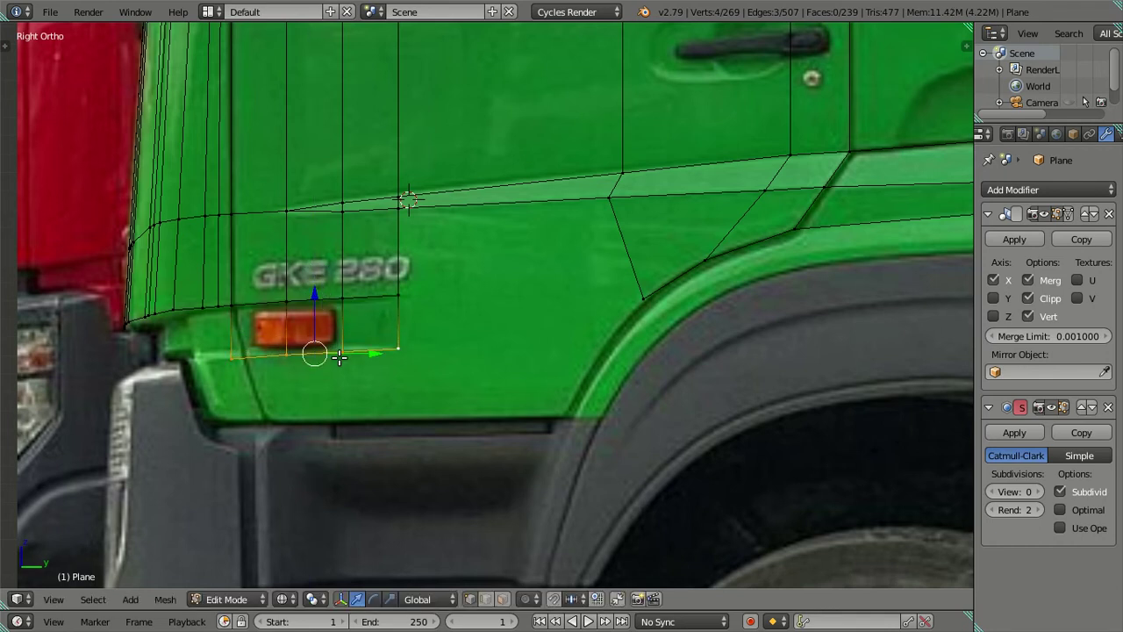
# Slide the left end vertex along Y onto the panel edge.
pyautogui.rightClick(292, 356)
pyautogui.rightClick(242, 358)
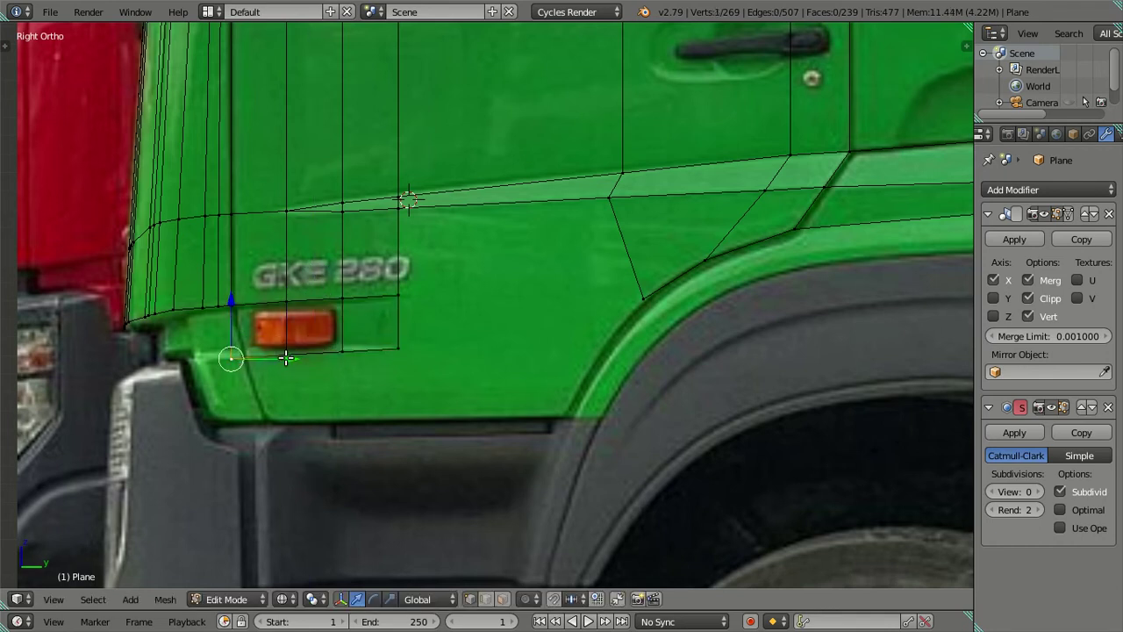
pyautogui.press('g')
pyautogui.press('y')
pyautogui.click(300, 353)
pyautogui.press('a')
# Select the bottom edge and extrude it down to the lower panel edge.
pyautogui.rightClick(246, 358)
pyautogui.press('g')
pyautogui.rightClick(400, 359)
pyautogui.keyDown('ctrl'); pyautogui.rightClick(402, 360); pyautogui.keyUp('ctrl')
pyautogui.press('e')
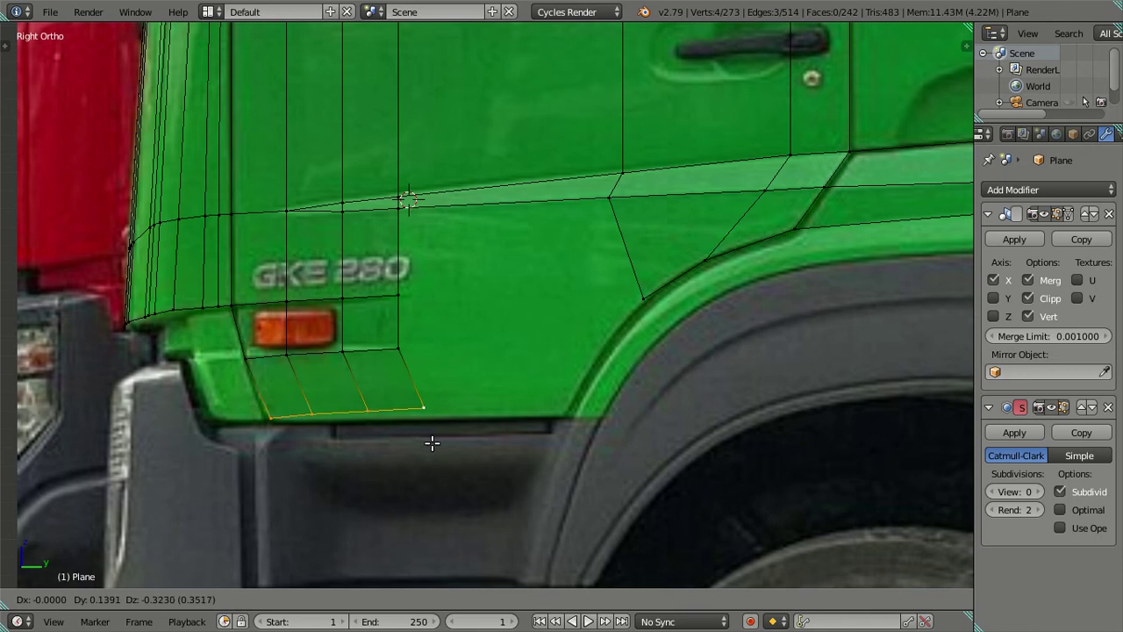
pyautogui.click(431, 444)
# Move the new bottom vertices along Z so they sit on the panel's bottom edge.
pyautogui.keyDown('shift'); pyautogui.rightClick(286, 419); pyautogui.keyUp('shift')
pyautogui.press('g')
pyautogui.press('z')
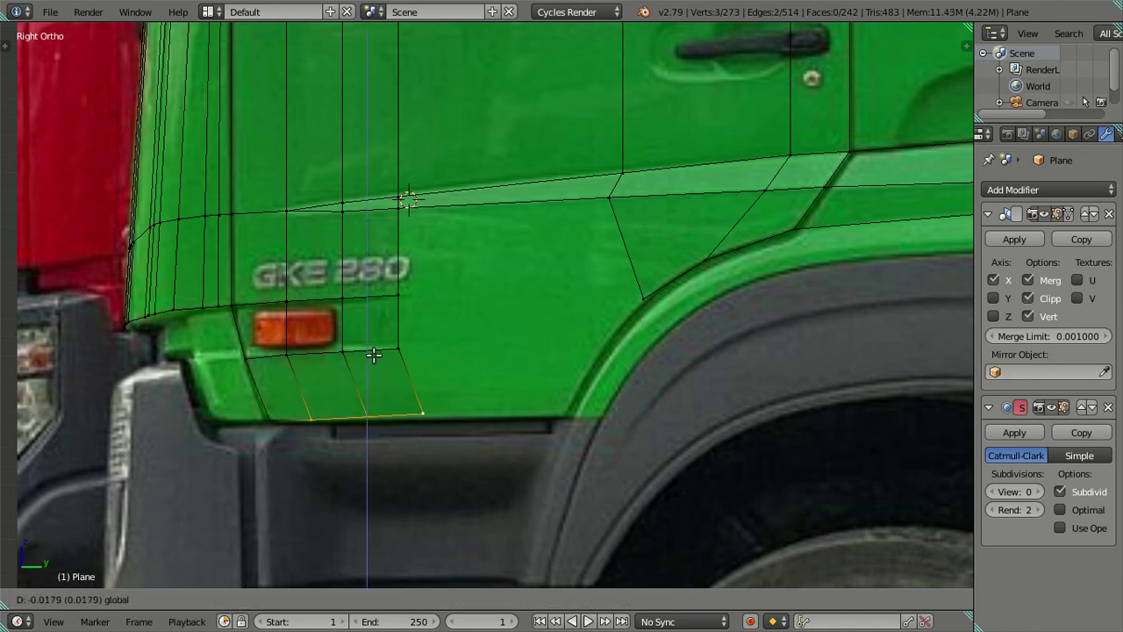
pyautogui.click(374, 354)
pyautogui.keyDown('shift'); pyautogui.rightClick(313, 418); pyautogui.keyUp('shift')
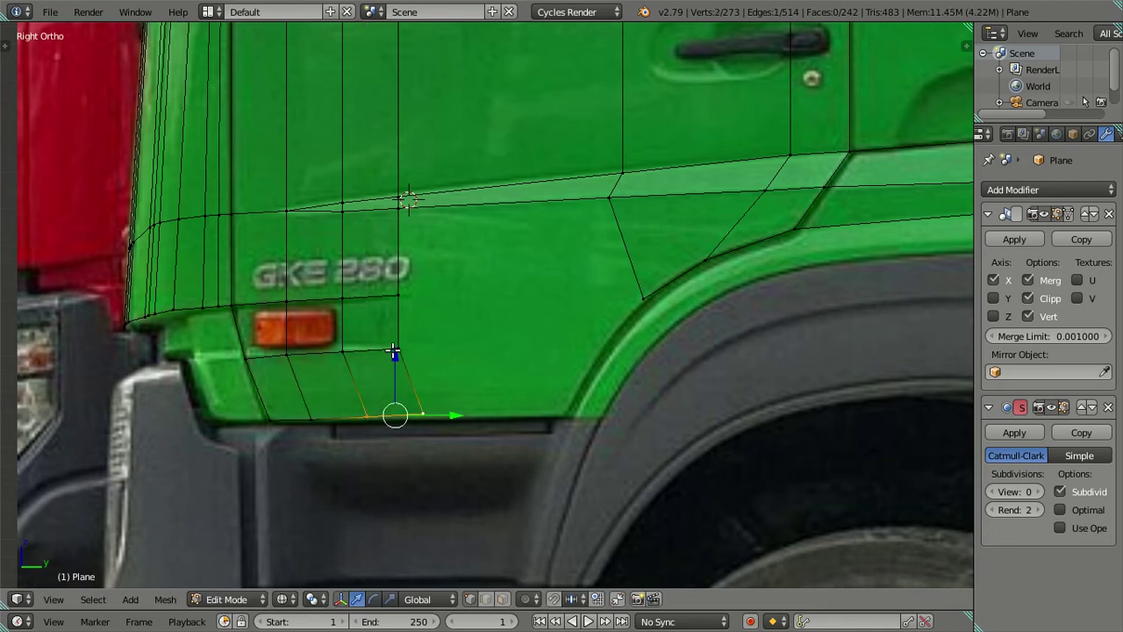
pyautogui.moveTo(394, 352); pyautogui.dragTo(400, 353)
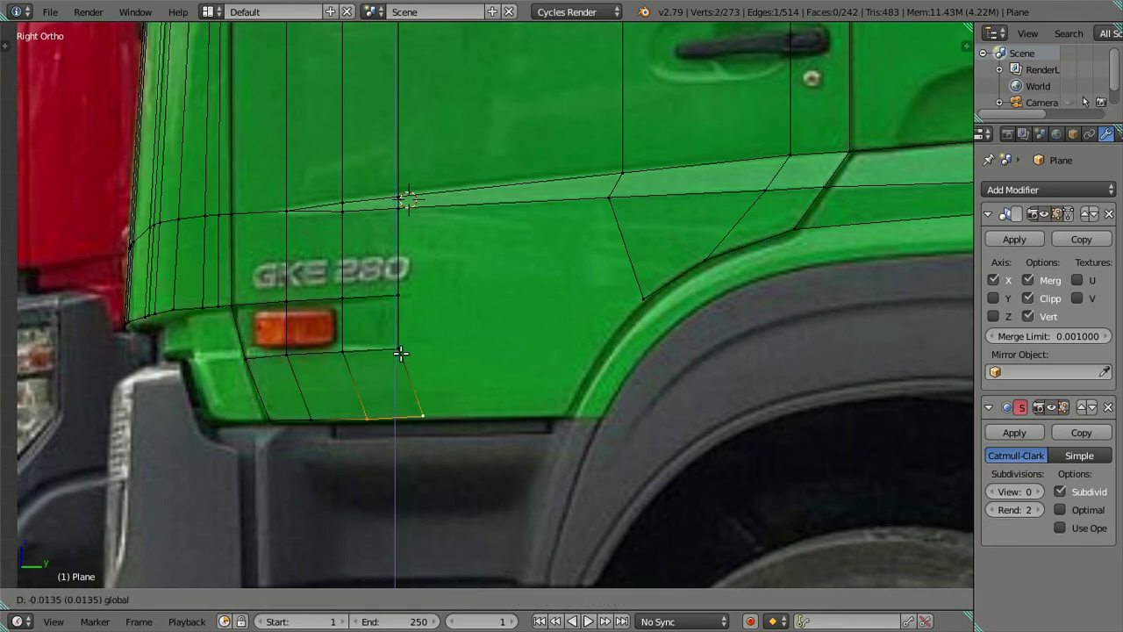
pyautogui.click(400, 353)
pyautogui.keyDown('shift'); pyautogui.rightClick(368, 400); pyautogui.keyUp('shift')
pyautogui.press('g')
pyautogui.press('z')
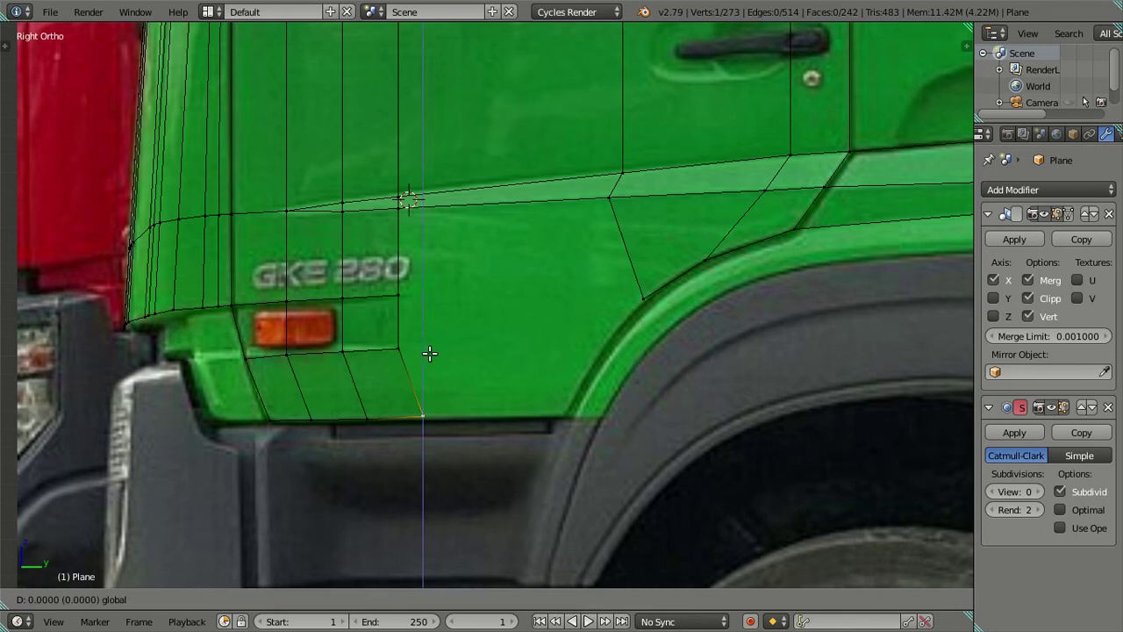
pyautogui.click(431, 355)
# Fill a face between the badge corner vertex and the fender-arch vertex.
pyautogui.press('a')
pyautogui.scroll(-2, 409, 343)
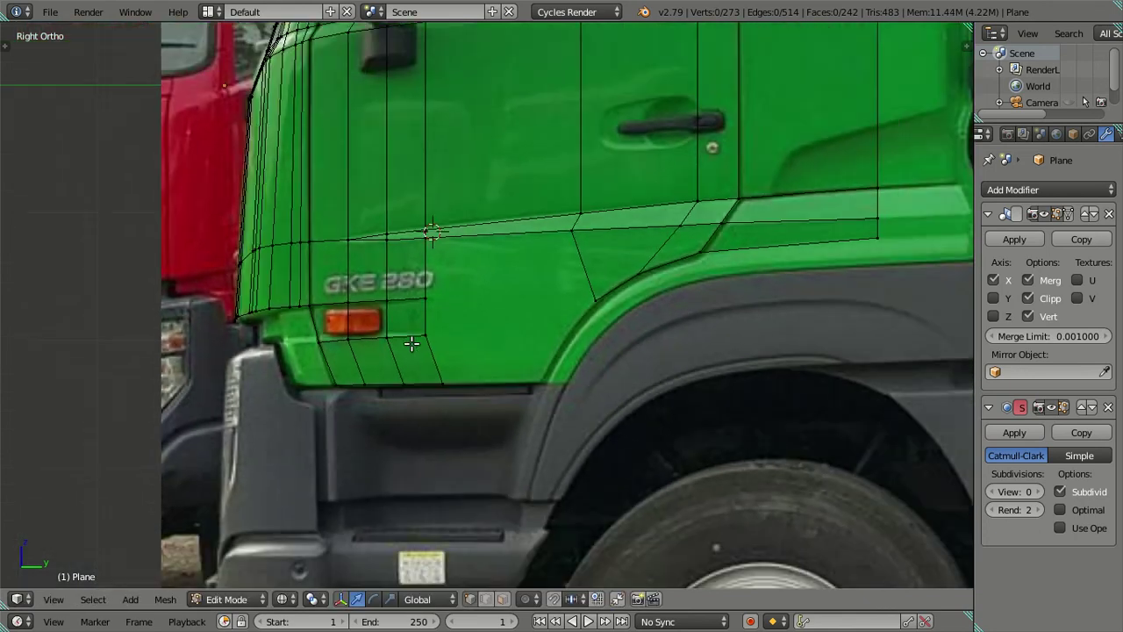
pyautogui.scroll(2, 421, 338)
pyautogui.rightClick(370, 324)
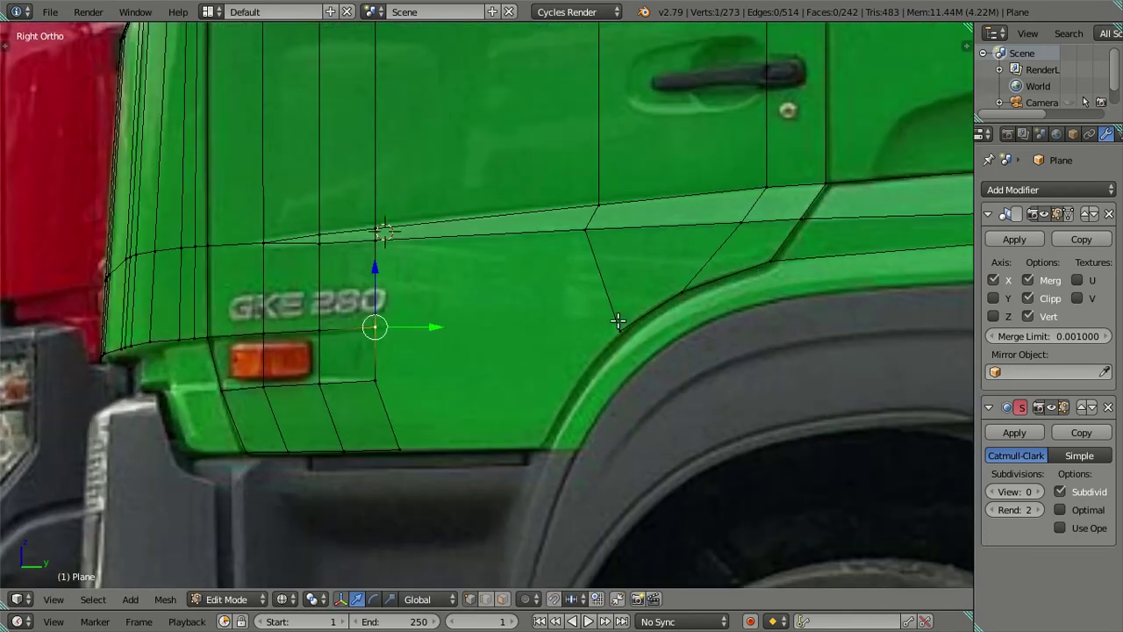
pyautogui.keyDown('ctrl'); pyautogui.rightClick(618, 327); pyautogui.keyUp('ctrl')
pyautogui.press('f')
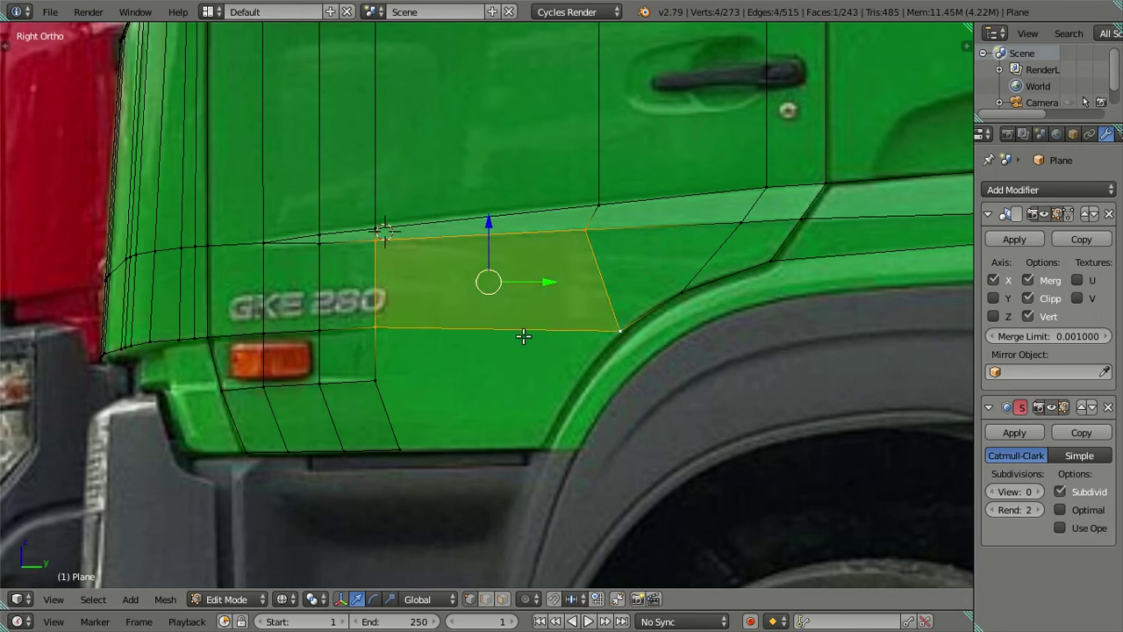
pyautogui.press('a')
# Extrude the lower panel's rear edge along Y toward the wheel arch.
pyautogui.rightClick(375, 382)
pyautogui.keyDown('shift'); pyautogui.rightClick(400, 434); pyautogui.keyUp('shift')
pyautogui.press('g')
pyautogui.press('Escape')
pyautogui.press('e')
pyautogui.press('y')
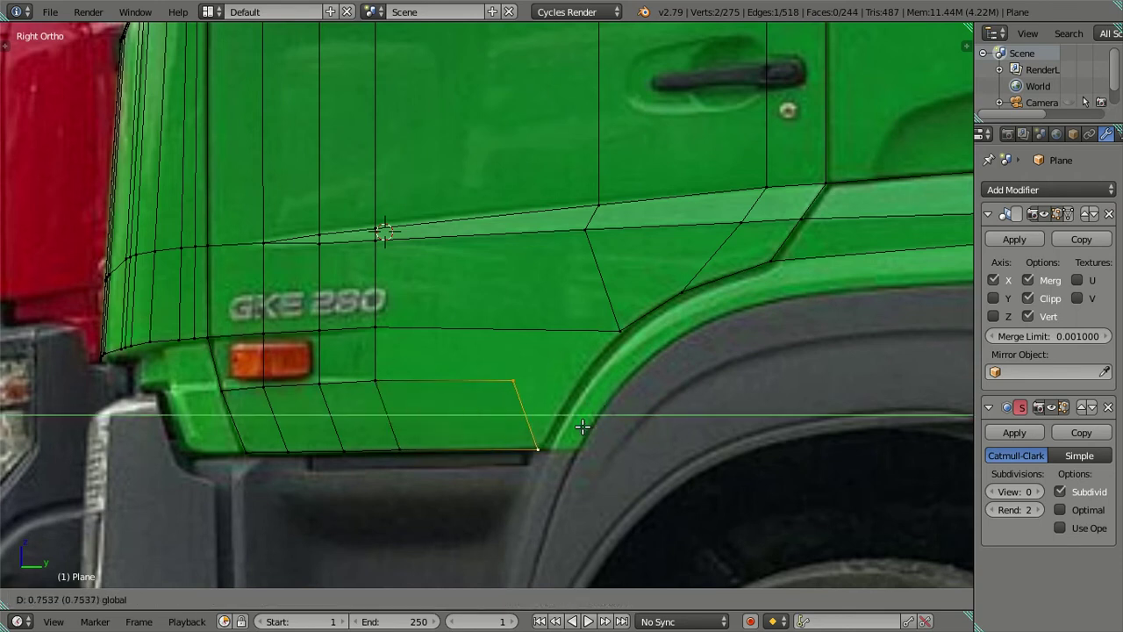
pyautogui.click(585, 427)
# Move the new and fender-arch vertices onto the fender curve.
pyautogui.rightClick(531, 386)
pyautogui.press('g')
pyautogui.press('y')
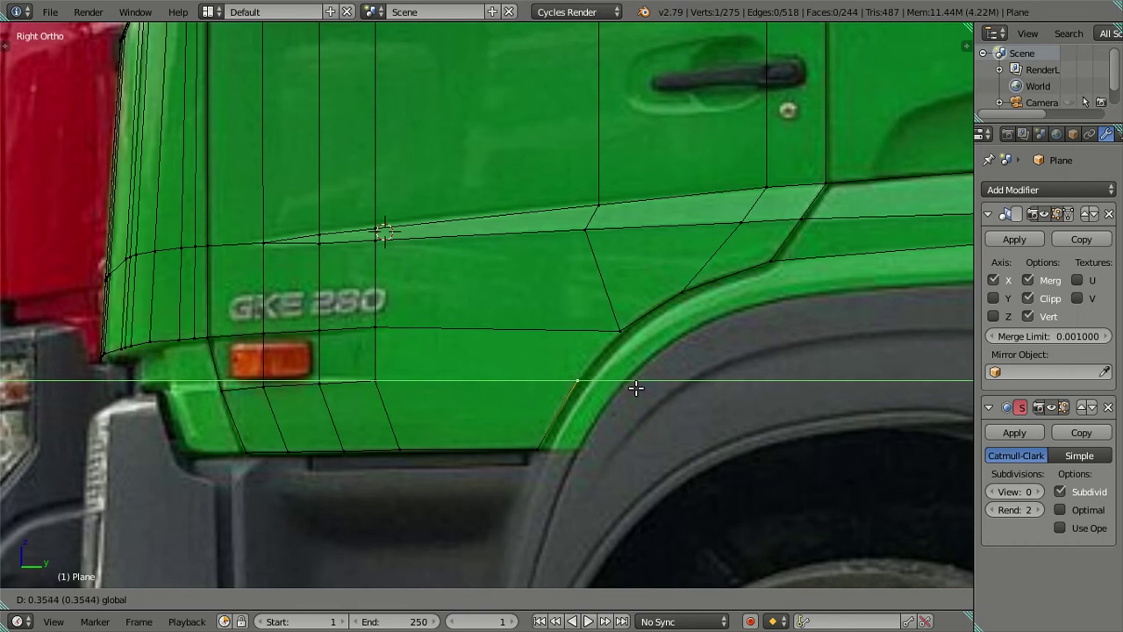
pyautogui.click(637, 387)
pyautogui.rightClick(619, 326)
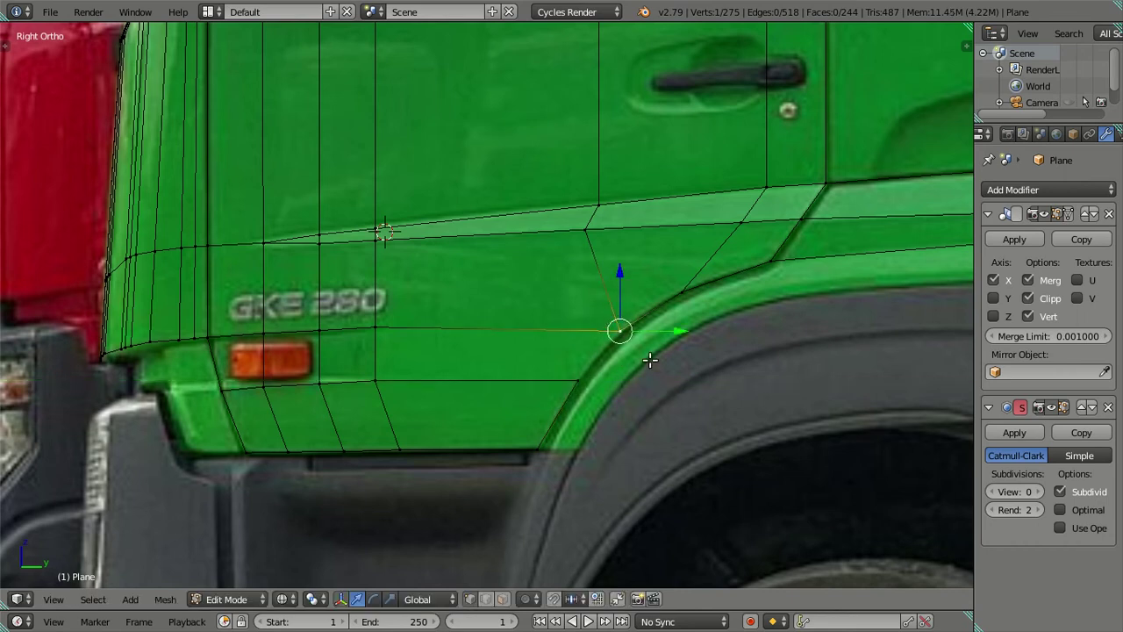
pyautogui.press('g')
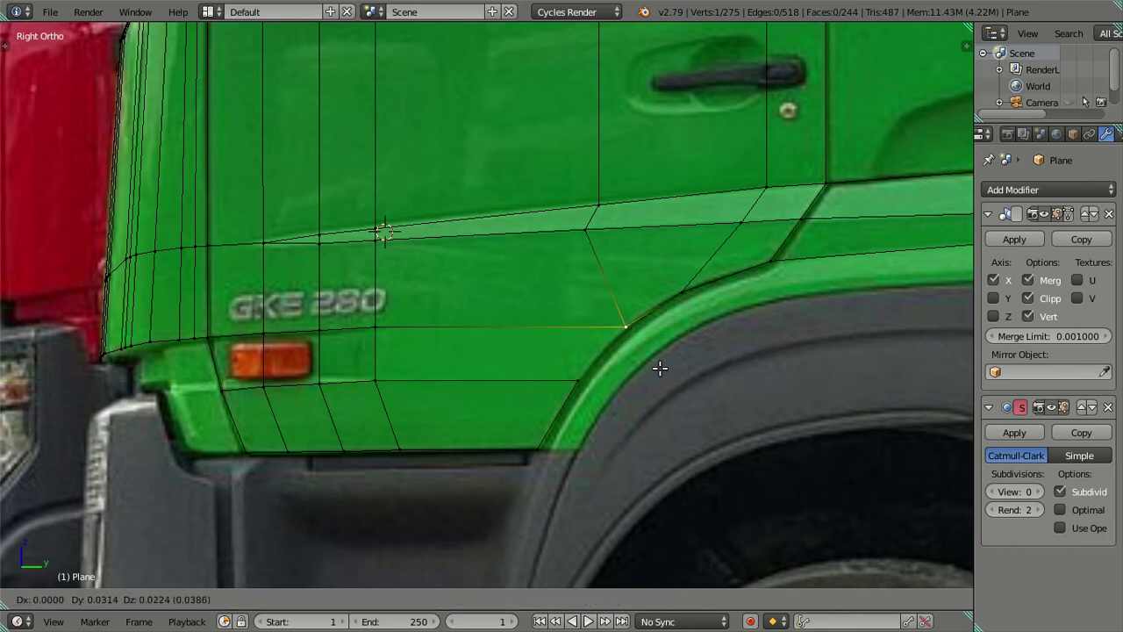
pyautogui.click(656, 369)
pyautogui.moveTo(624, 325); pyautogui.dragTo(683, 294)
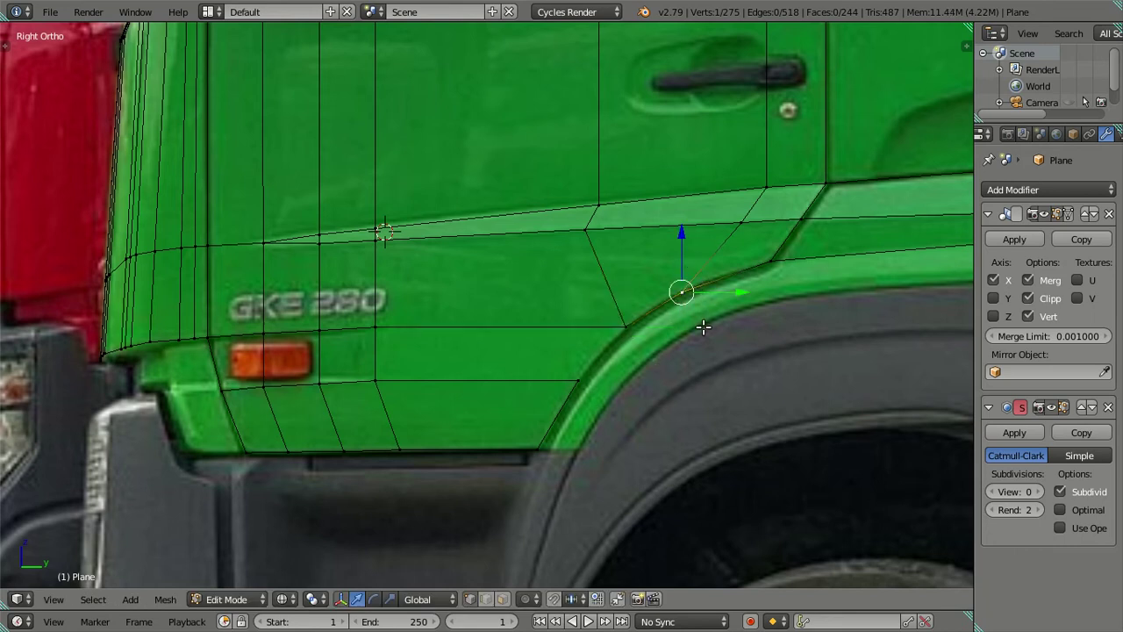
pyautogui.press('g')
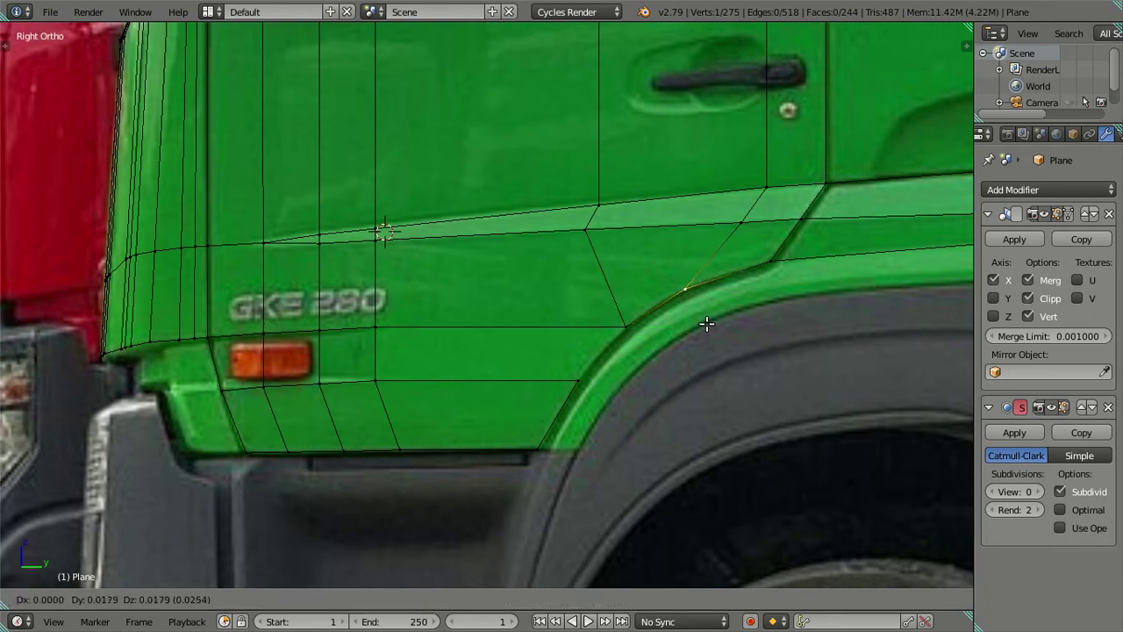
pyautogui.click(706, 324)
# Fill the remaining face along the fender curve and view the whole cab side.
pyautogui.rightClick(641, 350)
pyautogui.press('f')
pyautogui.press('a')
pyautogui.scroll(-3, 642, 350)
pyautogui.keyDown('shift'); pyautogui.moveTo(641, 351); pyautogui.dragTo(515, 358, button='middle'); pyautogui.keyUp('shift')
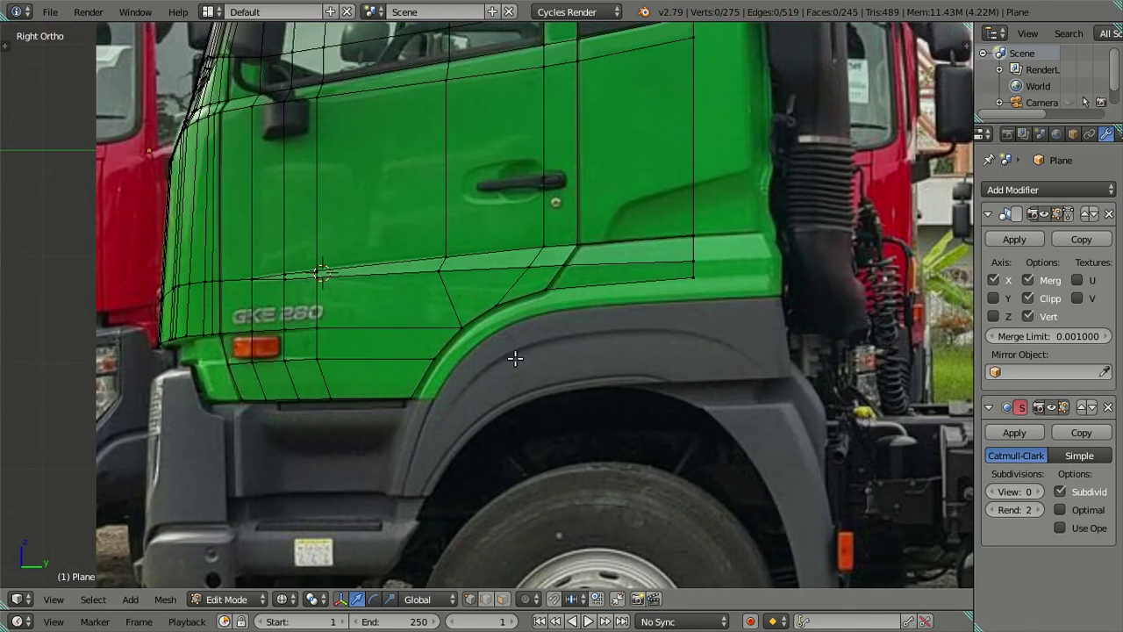
pyautogui.scroll(1, 515, 358)
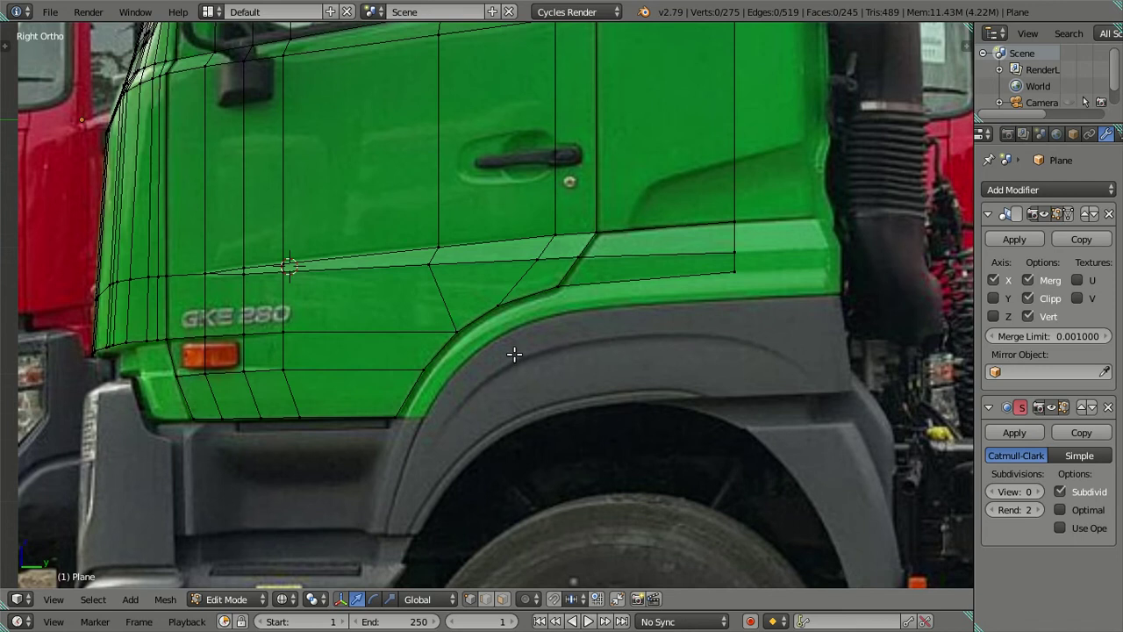
pyautogui.scroll(1, 462, 378)
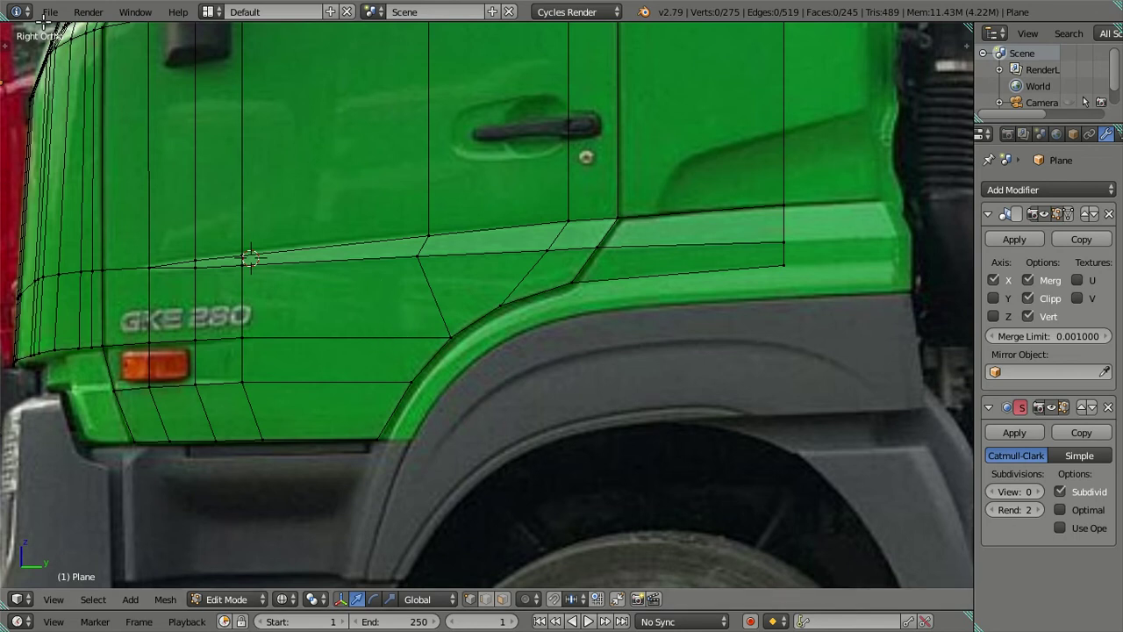
# Take Blender out of fullscreen with Window > Toggle Window Fullscreen and minimize it.
pyautogui.click(140, 12)
pyautogui.click(149, 48)
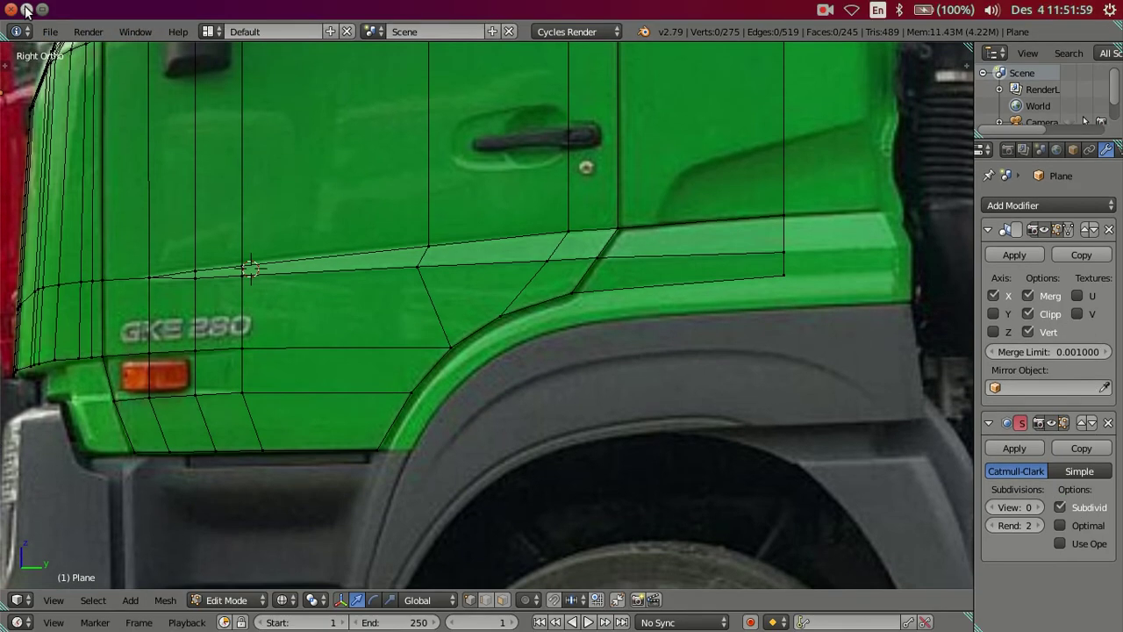
pyautogui.click(29, 9)
# Open the green Quester photo from the desktop, zoom in to inspect it, then close it.
pyautogui.doubleClick(208, 272)
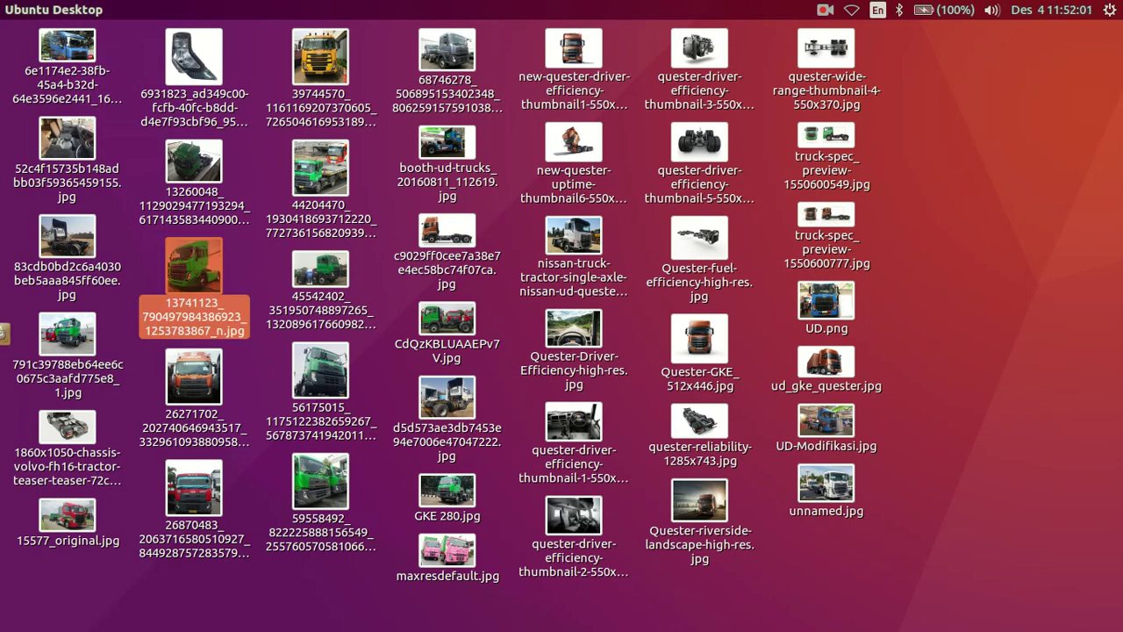
pyautogui.scroll(1, 627, 445)
pyautogui.scroll(1, 665, 382)
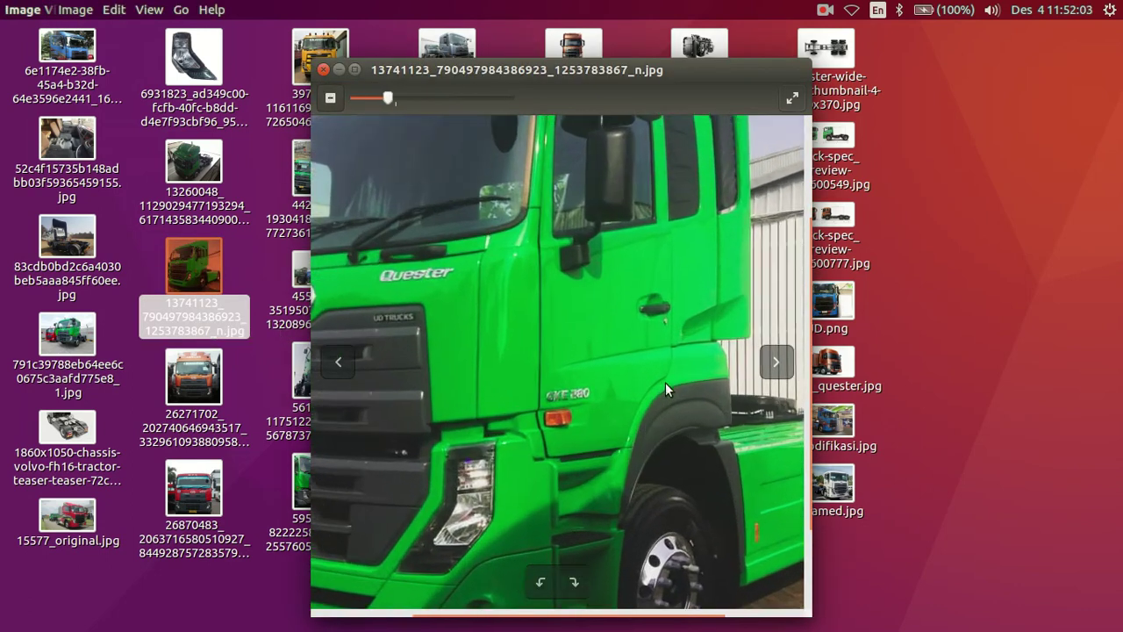
pyautogui.scroll(1, 690, 357)
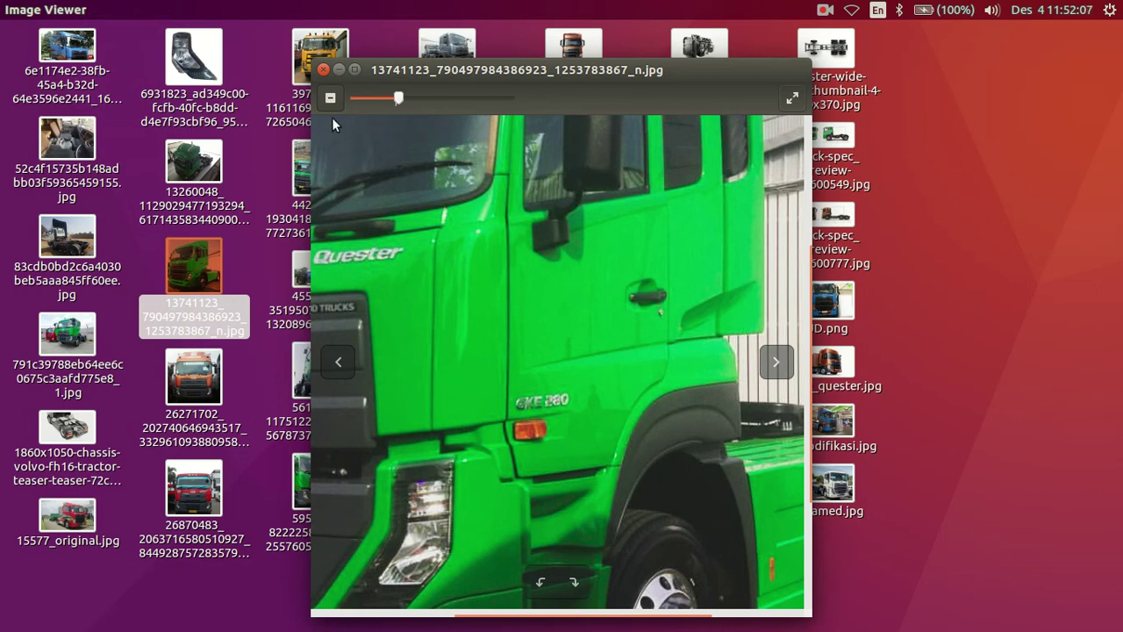
pyautogui.click(323, 70)
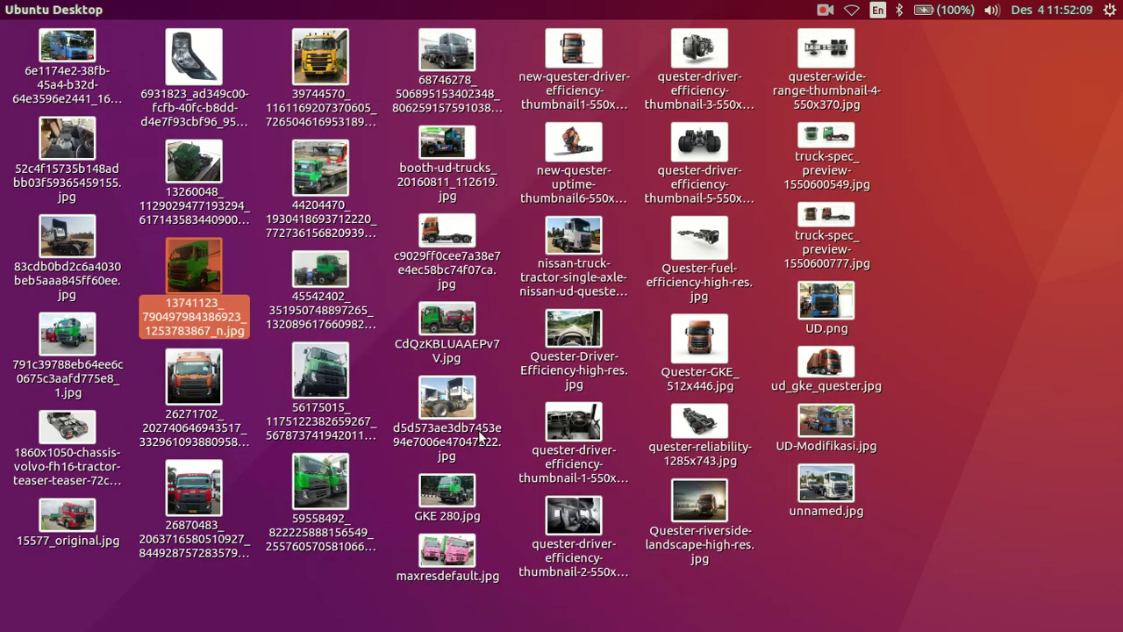
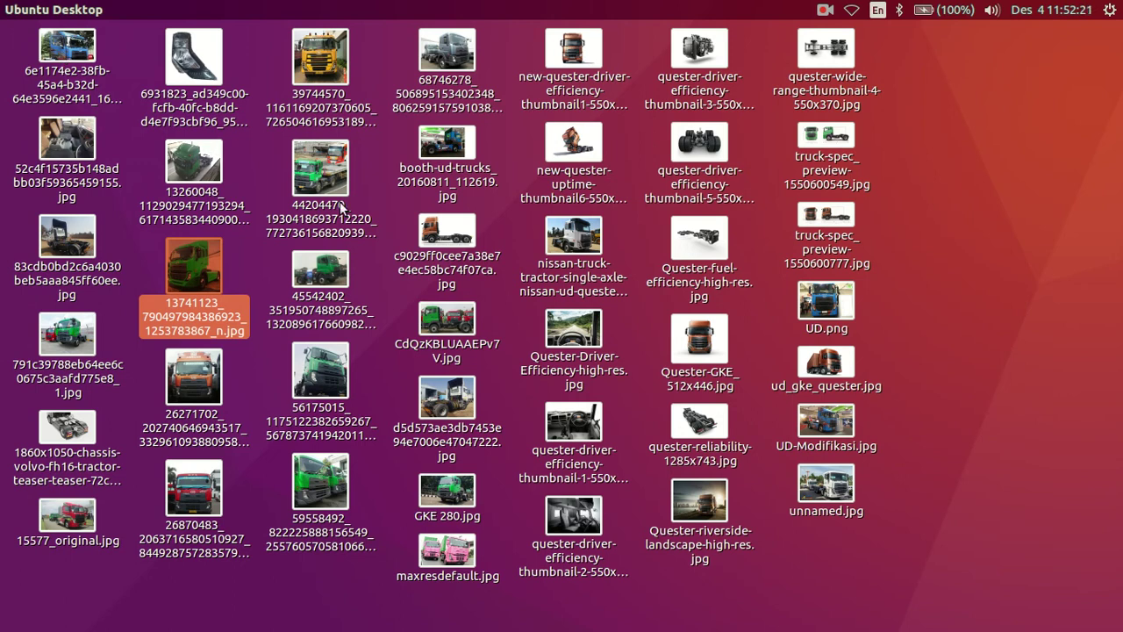
# Open the unnamed.jpg truck photo, zoom in to study it, then close it.
pyautogui.doubleClick(838, 491)
pyautogui.scroll(2, 504, 421)
pyautogui.scroll(2, 556, 412)
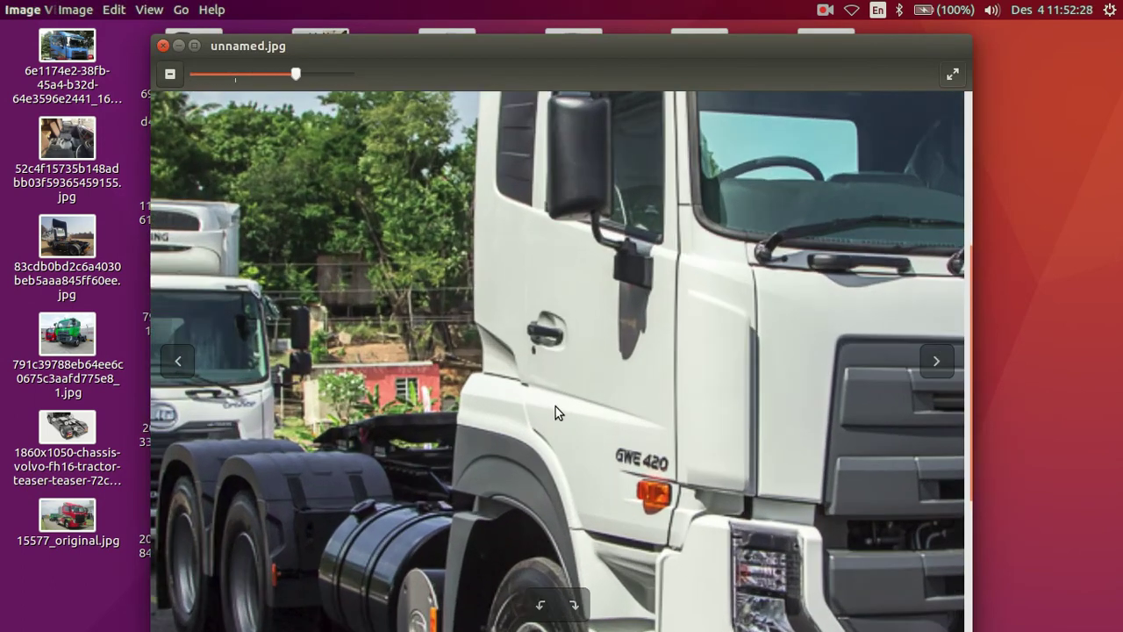
pyautogui.click(162, 45)
# Open the rear-cab truck reference photo, zoom in on it, then close the viewer.
pyautogui.click(67, 235)
pyautogui.doubleClick(68, 236)
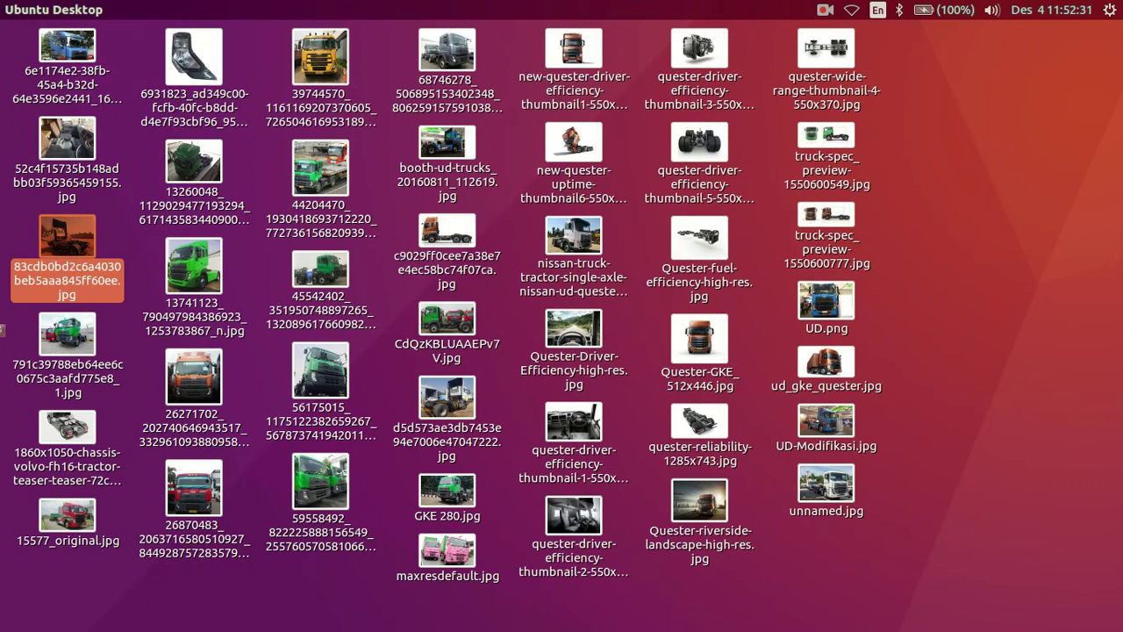
pyautogui.scroll(2, 356, 469)
pyautogui.scroll(2, 357, 469)
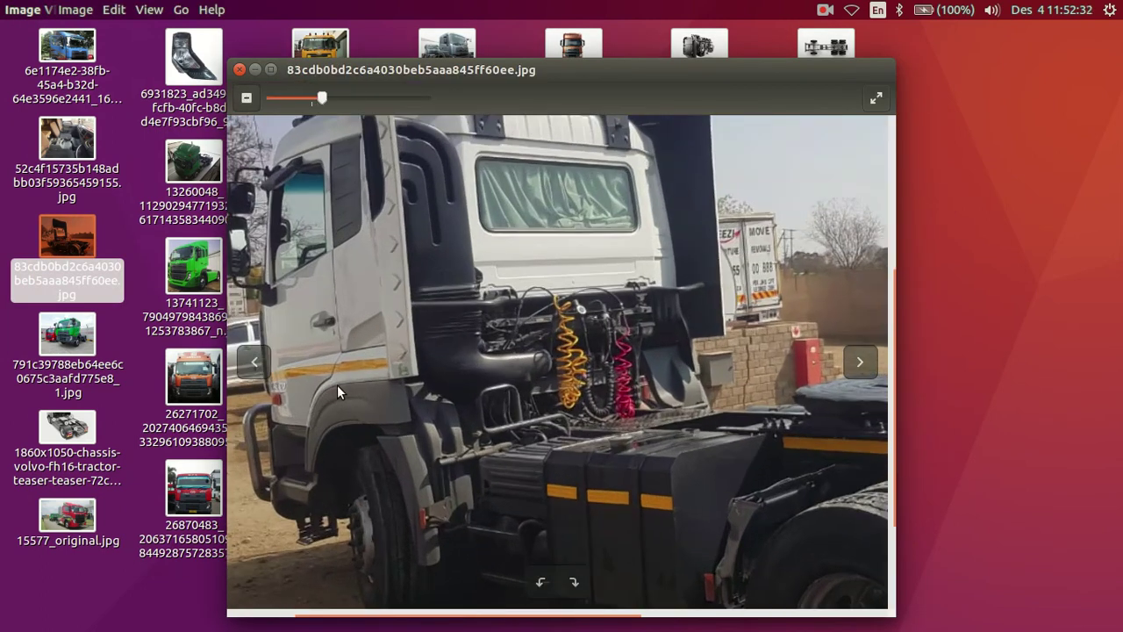
pyautogui.click(240, 71)
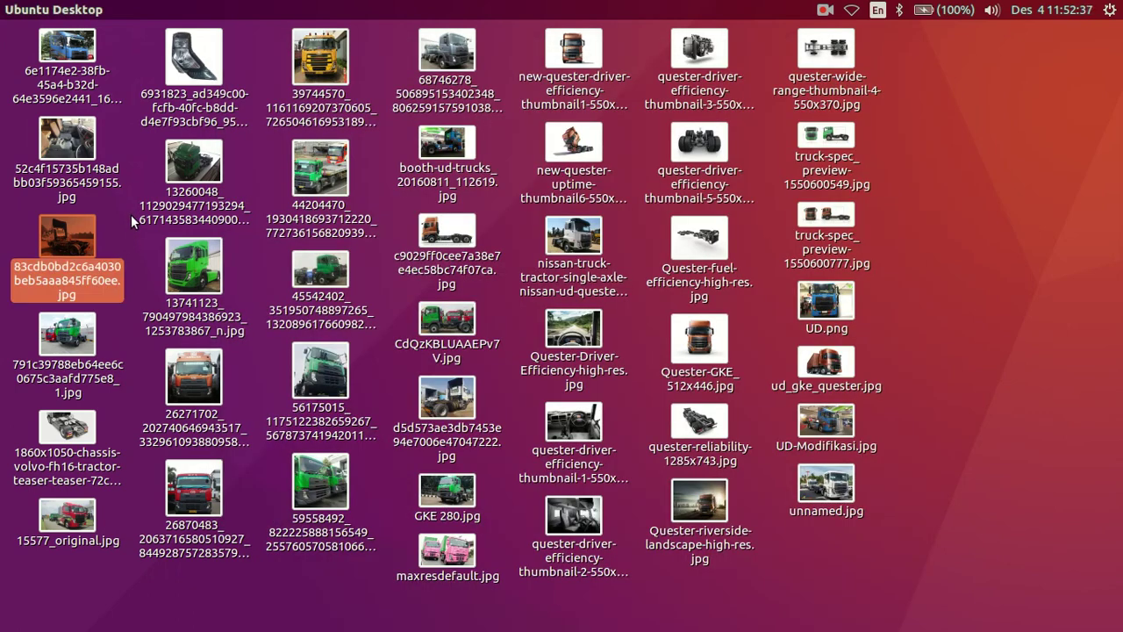
# Bring Blender back up and make its window fill the whole screen.
pyautogui.click(16, 227)
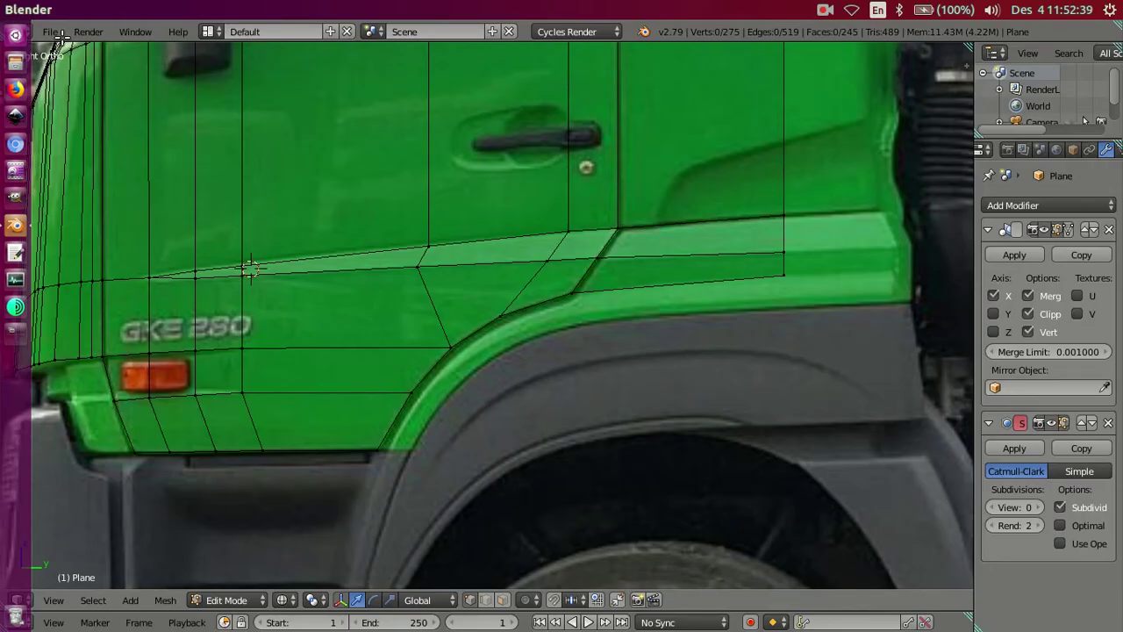
pyautogui.click(135, 31)
pyautogui.click(131, 67)
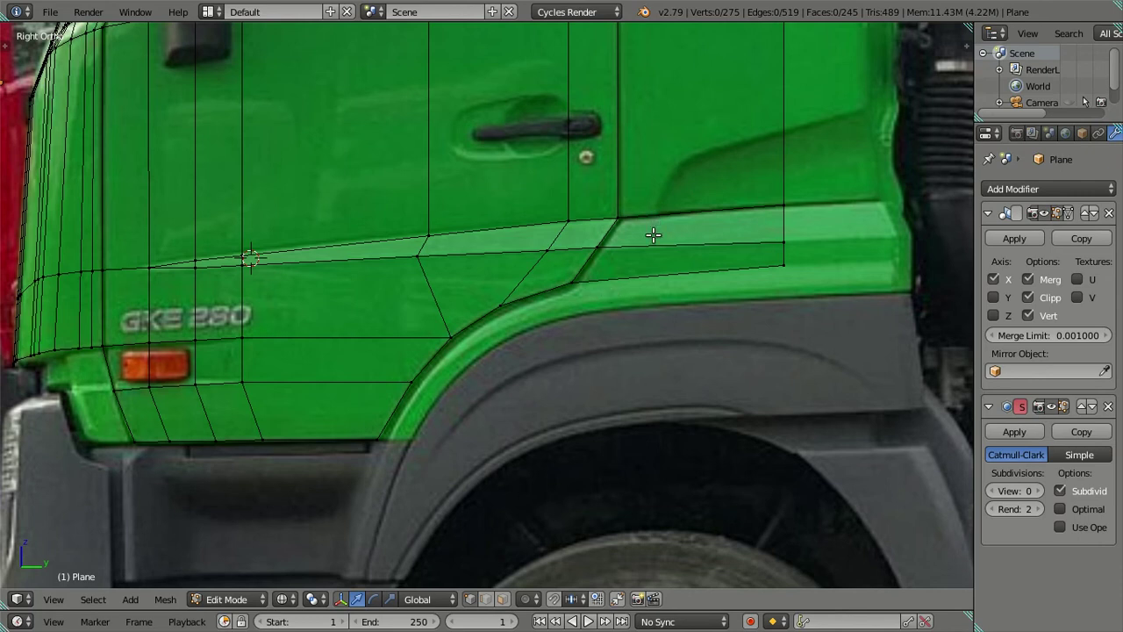
# Zoom in on the door-sill corner and move its corner vertex vertically.
pyautogui.scroll(1, 646, 238)
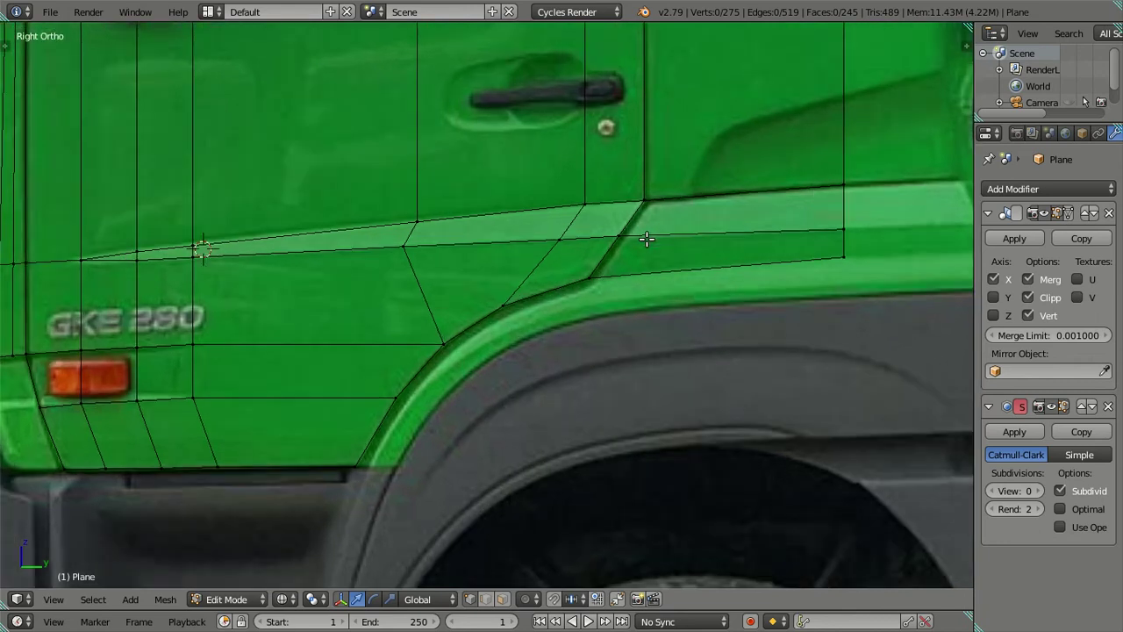
pyautogui.scroll(1, 586, 291)
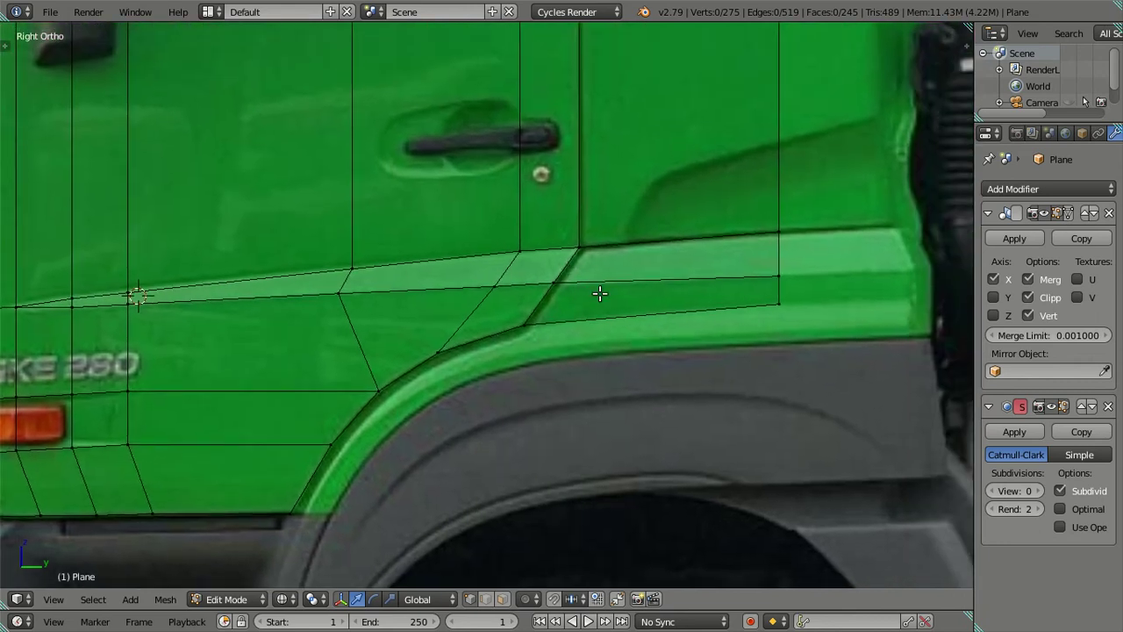
pyautogui.scroll(1, 610, 301)
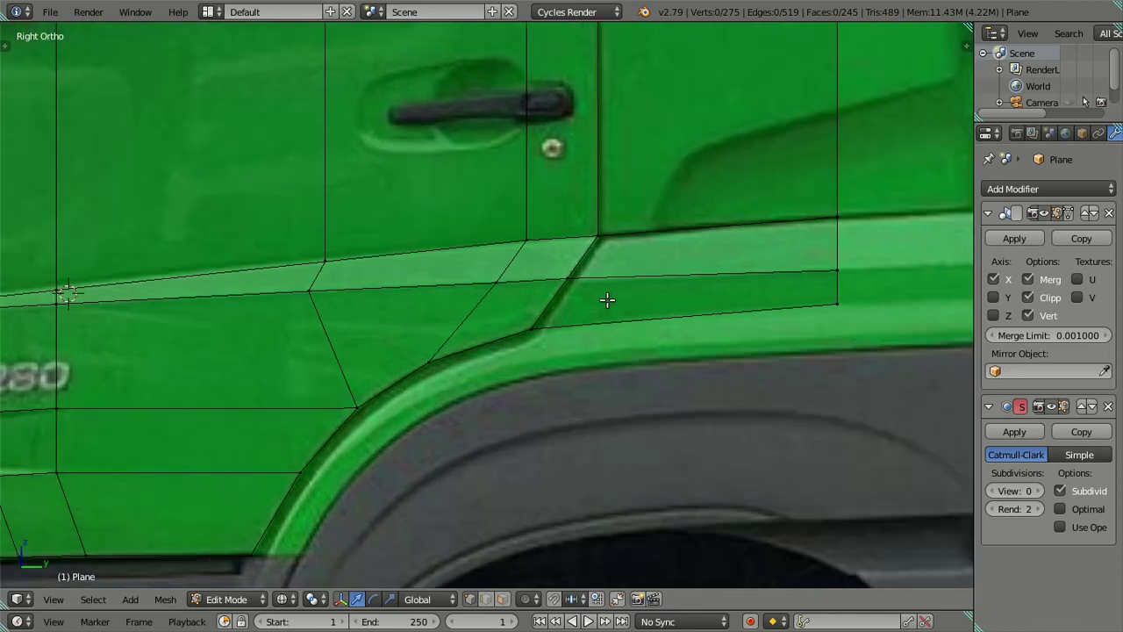
pyautogui.click(587, 251)
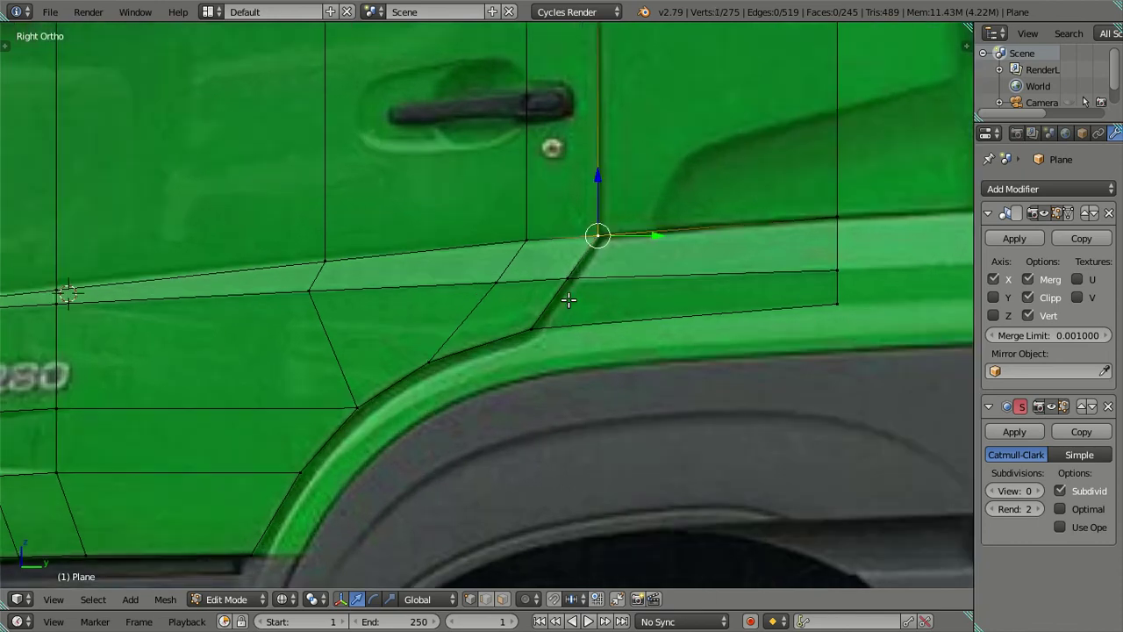
pyautogui.keyDown('shift'); pyautogui.click(834, 224); pyautogui.keyUp('shift')
pyautogui.keyDown('shift'); pyautogui.moveTo(833, 226); pyautogui.dragTo(631, 290, button='middle'); pyautogui.keyUp('shift')
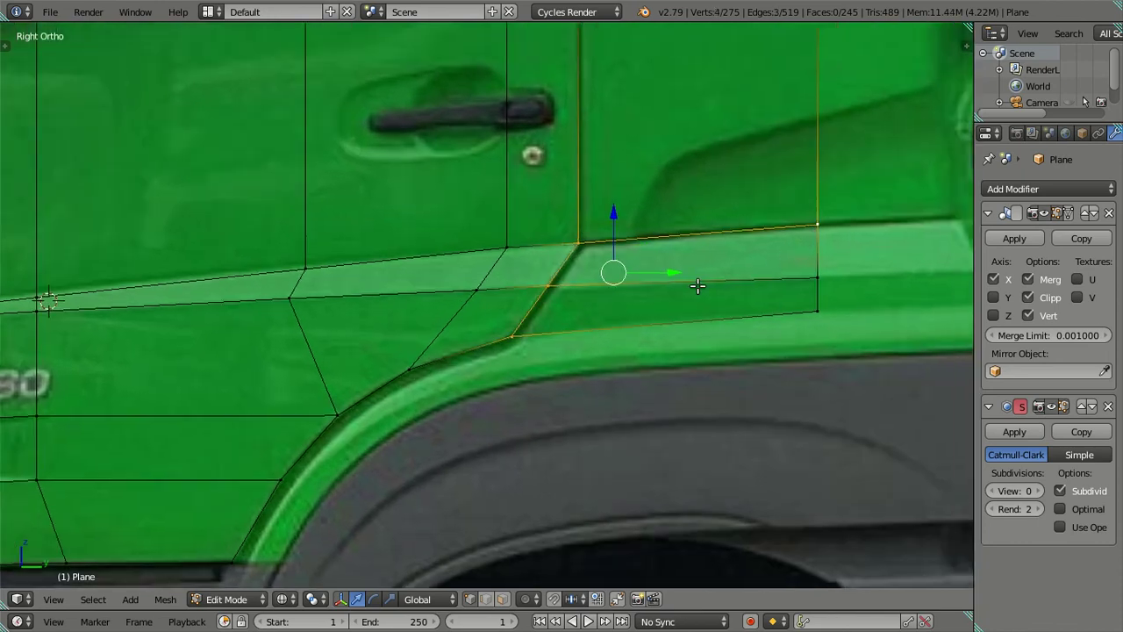
pyautogui.click(444, 267)
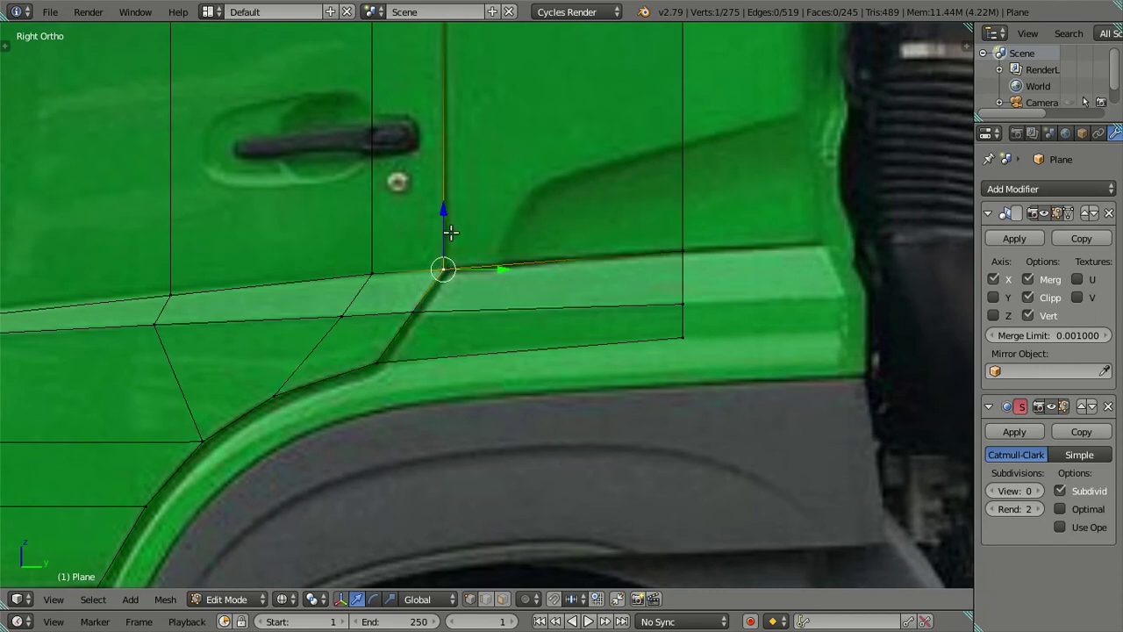
pyautogui.scroll(2, 444, 235)
pyautogui.press('g')
pyautogui.press('z')
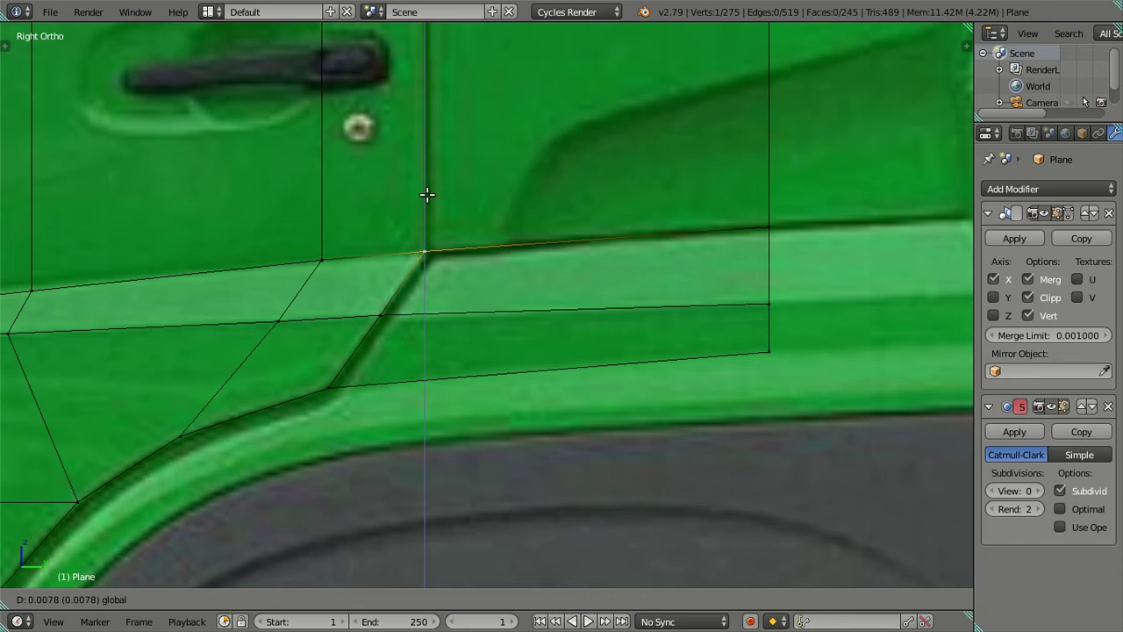
pyautogui.rightClick(427, 194)
# Select the right sill-stripe vertex as an edge, try moving it, then cancel and deselect all.
pyautogui.keyDown('shift'); pyautogui.rightClick(767, 230); pyautogui.keyUp('shift')
pyautogui.press('g')
pyautogui.press('Escape')
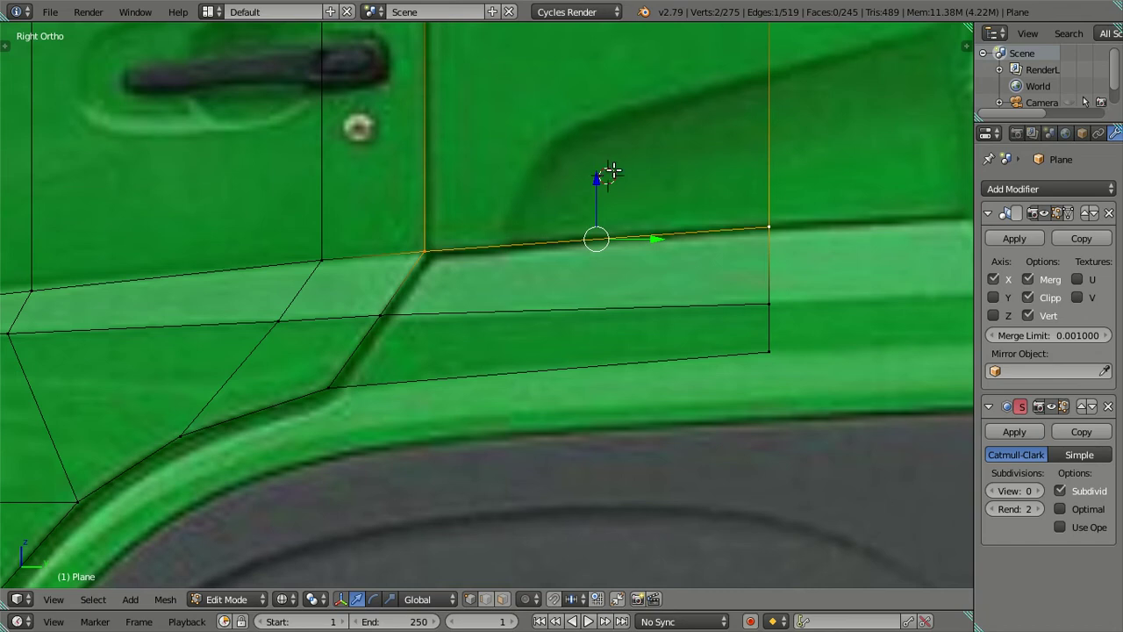
pyautogui.press('g')
pyautogui.press('Escape')
pyautogui.press('a')
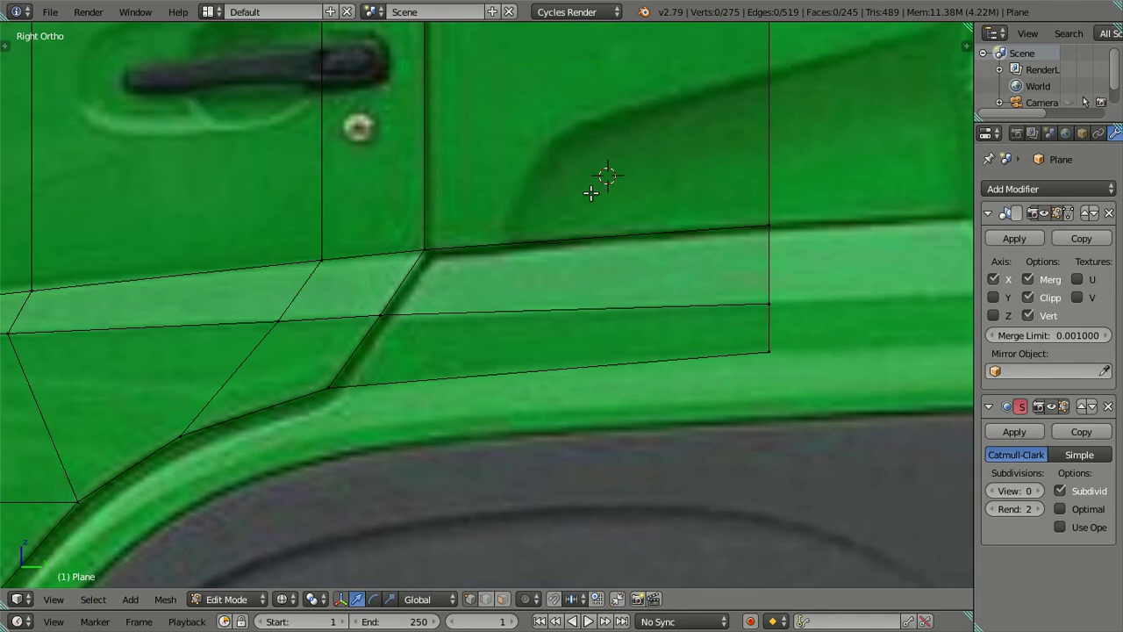
# Pan to the GKE 280 lettering and test vertical moves on the stripe vertices above it.
pyautogui.scroll(-2, 590, 193)
pyautogui.scroll(1, 634, 234)
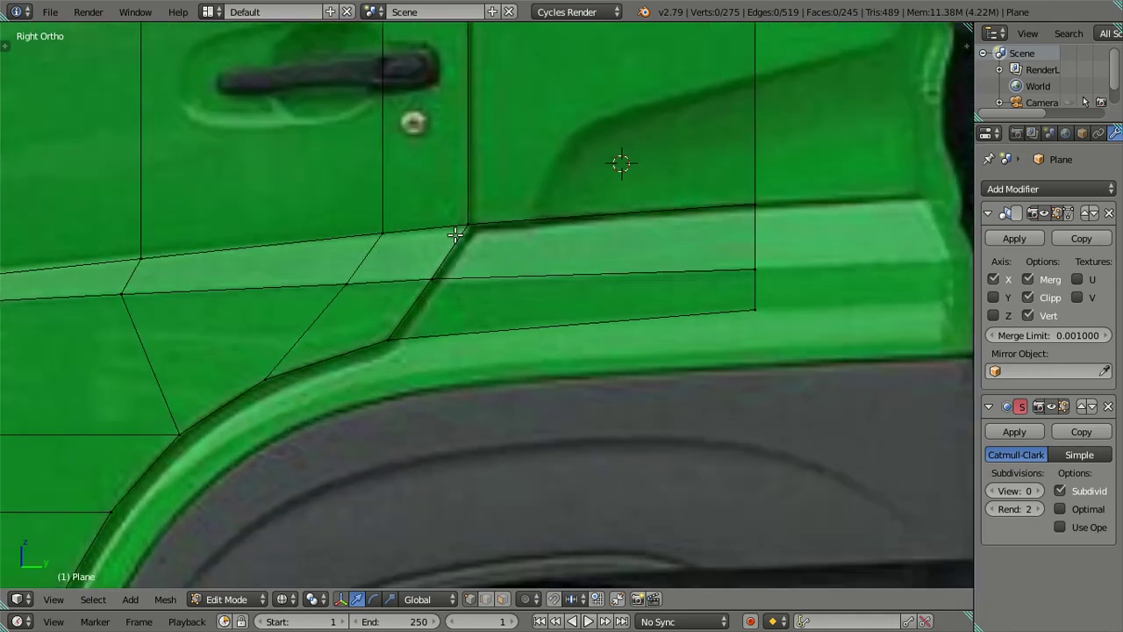
pyautogui.keyDown('shift'); pyautogui.moveTo(274, 262); pyautogui.dragTo(676, 266, button='middle'); pyautogui.keyUp('shift')
pyautogui.rightClick(132, 302)
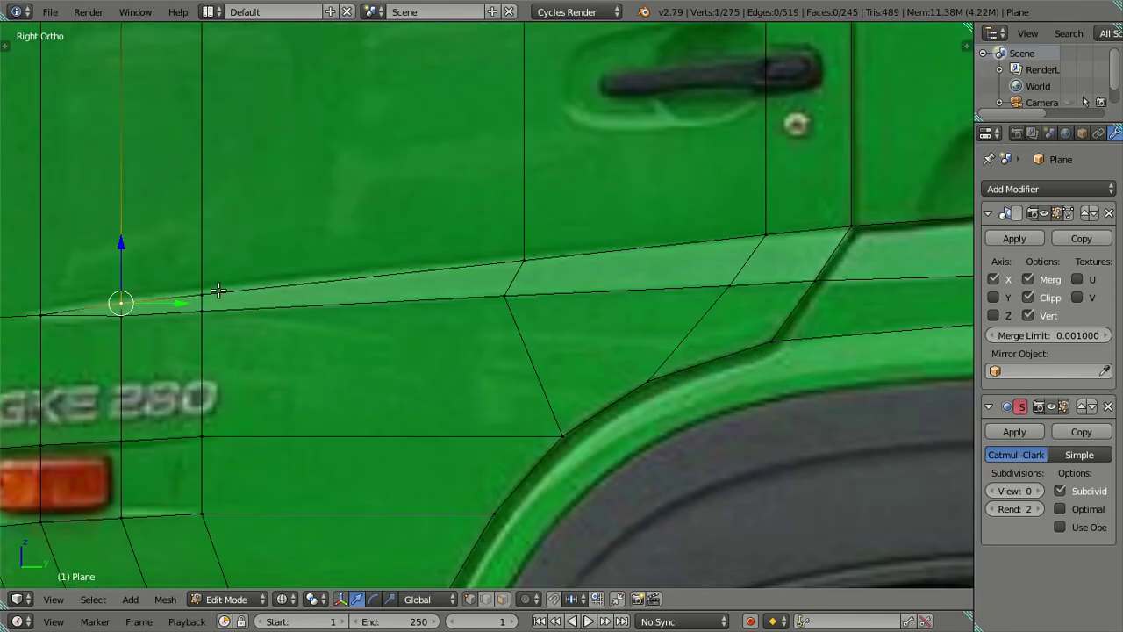
pyautogui.keyDown('ctrl'); pyautogui.rightClick(495, 263); pyautogui.keyUp('ctrl')
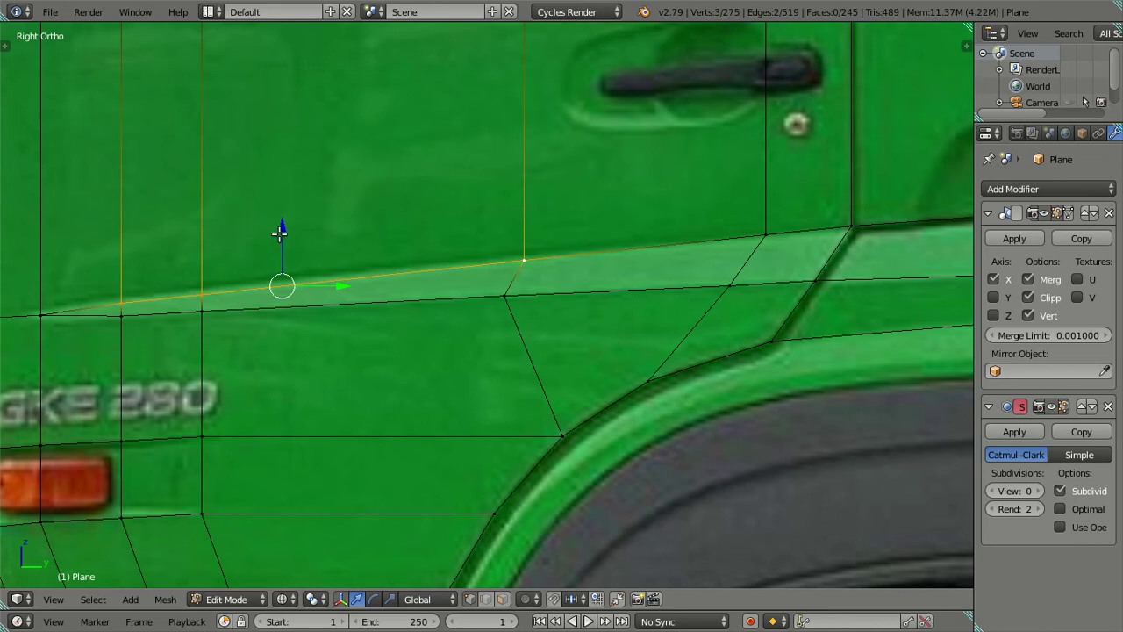
pyautogui.press('g')
pyautogui.press('Escape')
pyautogui.rightClick(197, 287)
pyautogui.keyDown('shift'); pyautogui.rightClick(123, 302); pyautogui.keyUp('shift')
pyautogui.press('g')
pyautogui.press('z')
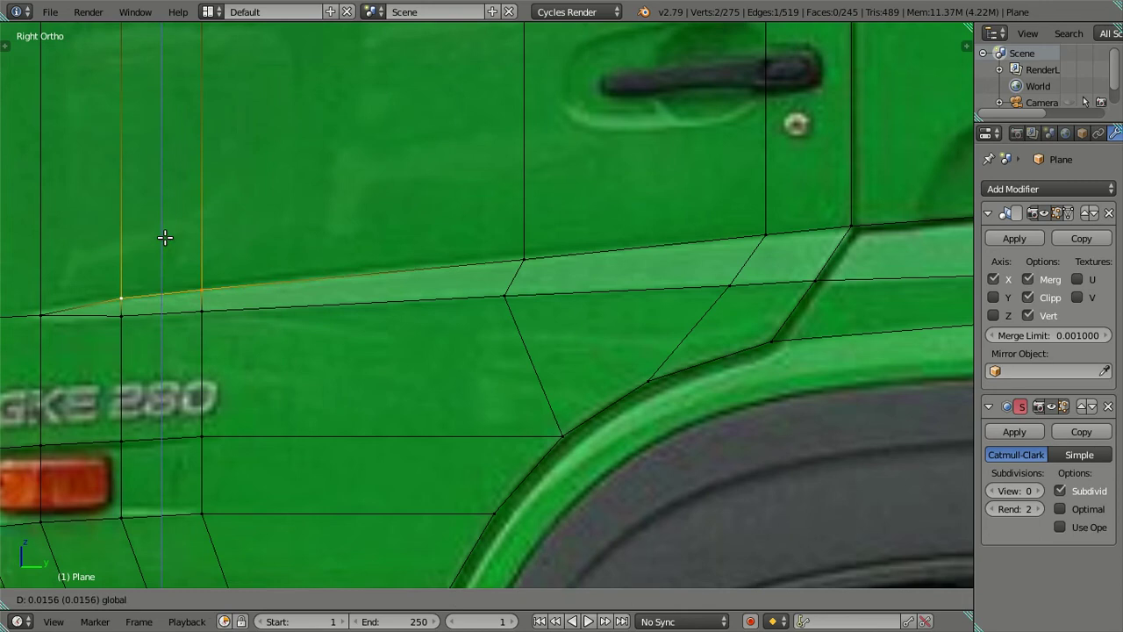
pyautogui.press('Escape')
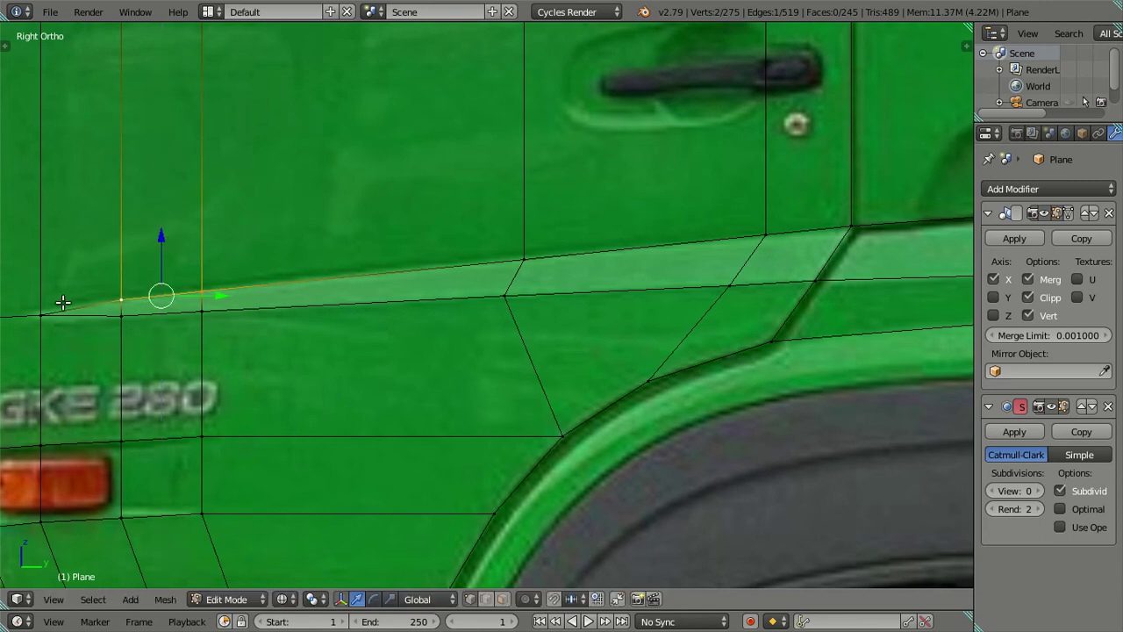
# Slide the vertices above and below the lettering horizontally along Y.
pyautogui.keyDown('shift'); pyautogui.moveTo(62, 302); pyautogui.dragTo(494, 321, button='middle'); pyautogui.keyUp('shift')
pyautogui.rightClick(443, 323)
pyautogui.press('g')
pyautogui.press('y')
pyautogui.click(491, 321)
pyautogui.rightClick(495, 453)
pyautogui.press('g')
pyautogui.press('y')
pyautogui.click(494, 455)
# Readjust the upper lettering vertex, then move both lettering vertices toward the cab front and deselect.
pyautogui.rightClick(487, 329)
pyautogui.press('g')
pyautogui.press('y')
pyautogui.click(516, 397)
pyautogui.keyDown('shift'); pyautogui.rightClick(446, 452); pyautogui.keyUp('shift')
pyautogui.press('g')
pyautogui.press('y')
pyautogui.rightClick(496, 395)
pyautogui.scroll(-3, 491, 392)
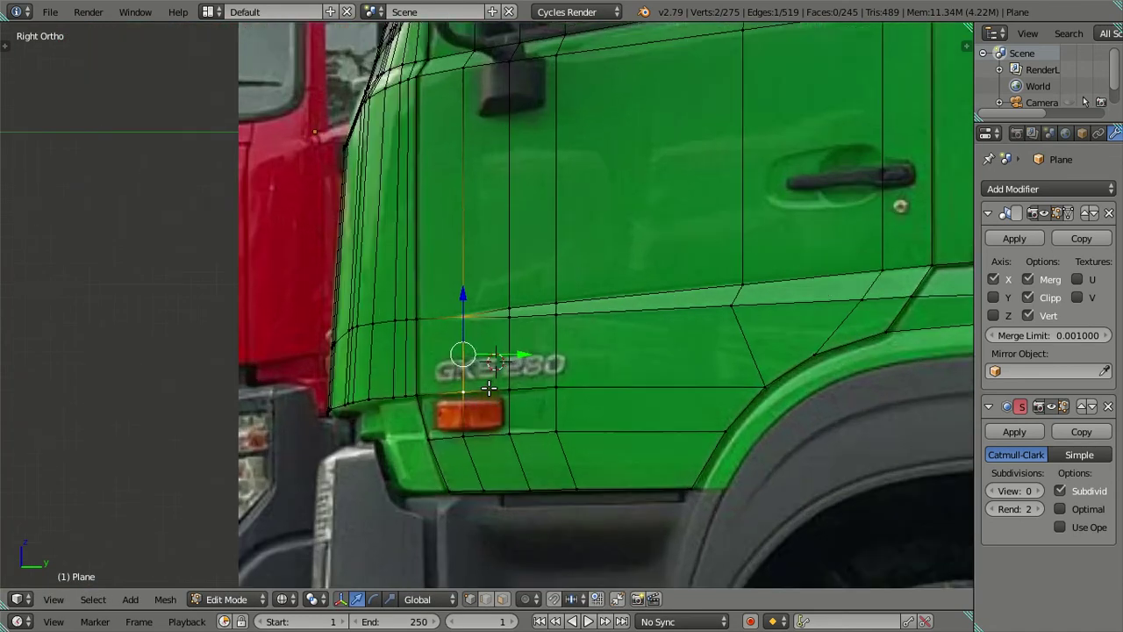
pyautogui.scroll(3, 489, 387)
pyautogui.press('g')
pyautogui.press('y')
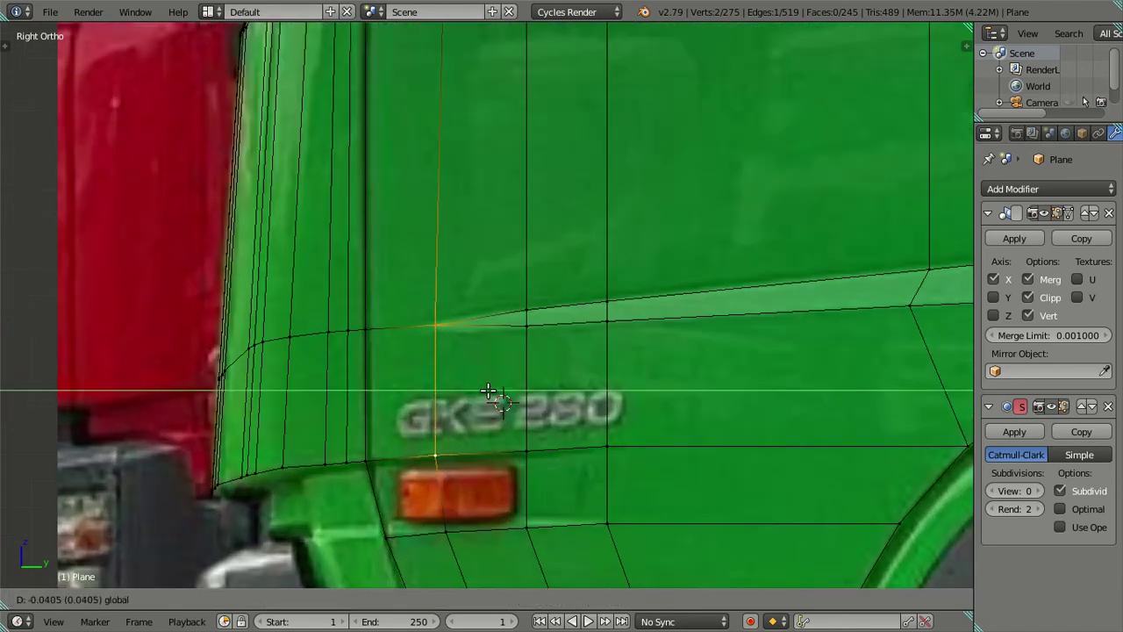
pyautogui.click(488, 390)
pyautogui.scroll(-3, 489, 386)
pyautogui.press('a')
pyautogui.scroll(4, 474, 373)
pyautogui.keyDown('ctrl'); pyautogui.scroll(-4, 439, 360); pyautogui.keyUp('ctrl')
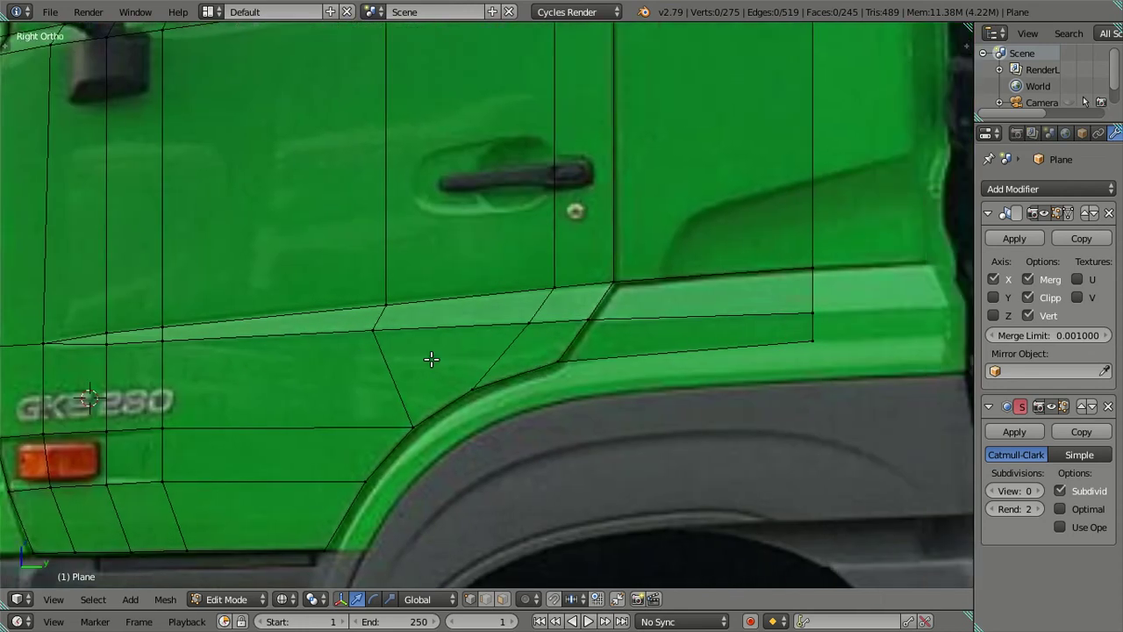
pyautogui.keyDown('ctrl'); pyautogui.scroll(-4, 431, 359); pyautogui.keyUp('ctrl')
pyautogui.scroll(2, 446, 359)
# Duplicate the sill-stripe edge path, drop its top-right vertex, and slide the rest along Y.
pyautogui.rightClick(334, 385)
pyautogui.keyDown('ctrl'); pyautogui.rightClick(700, 252); pyautogui.keyUp('ctrl')
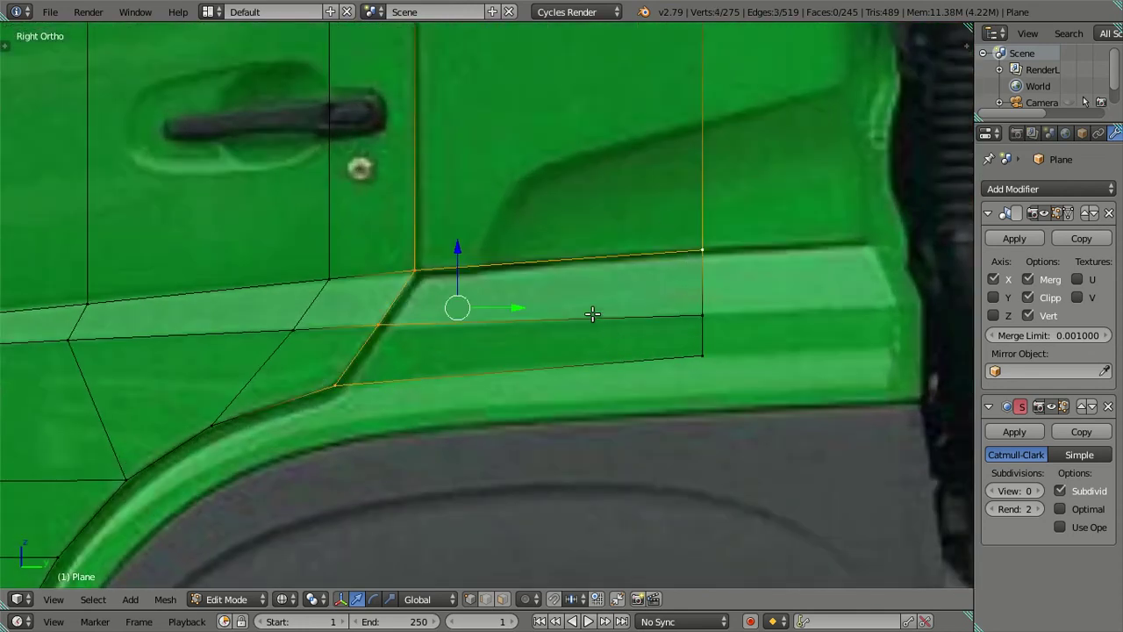
pyautogui.hotkey('shift', 'd')
pyautogui.rightClick(657, 345)
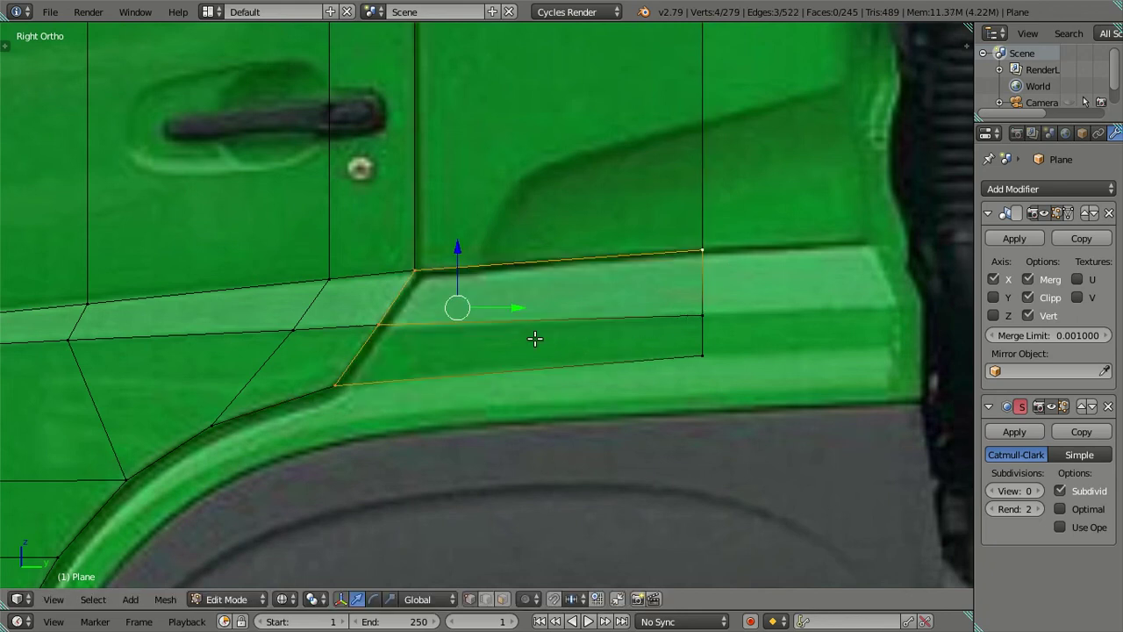
pyautogui.press('c')
pyautogui.middleClick(711, 225)
pyautogui.rightClick(711, 230)
pyautogui.press('g')
pyautogui.press('y')
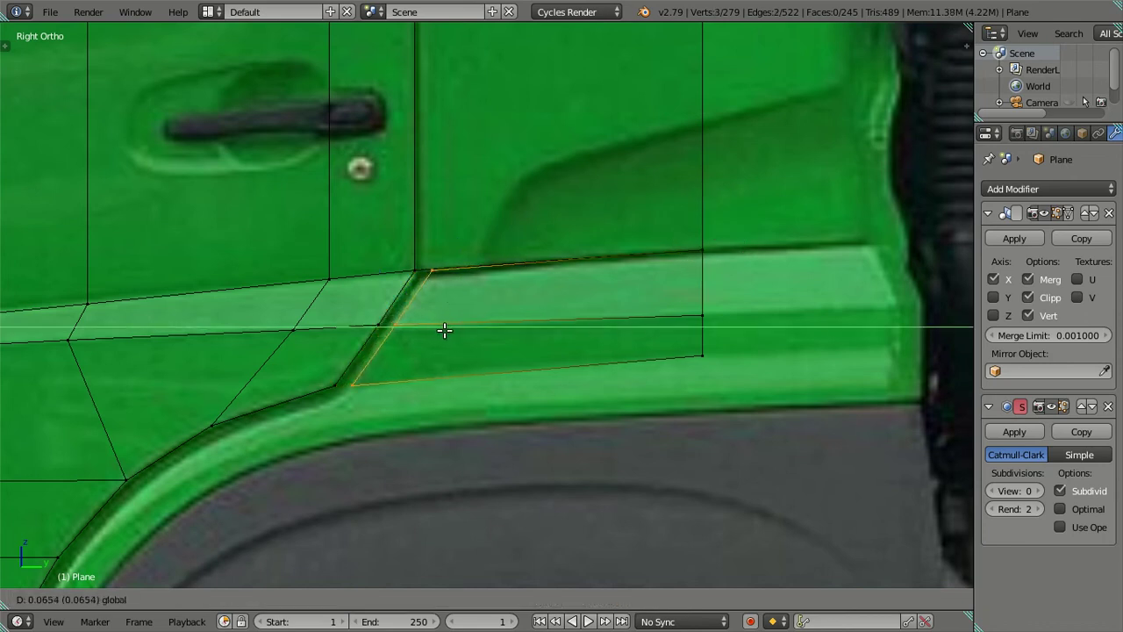
pyautogui.click(444, 329)
pyautogui.press('a')
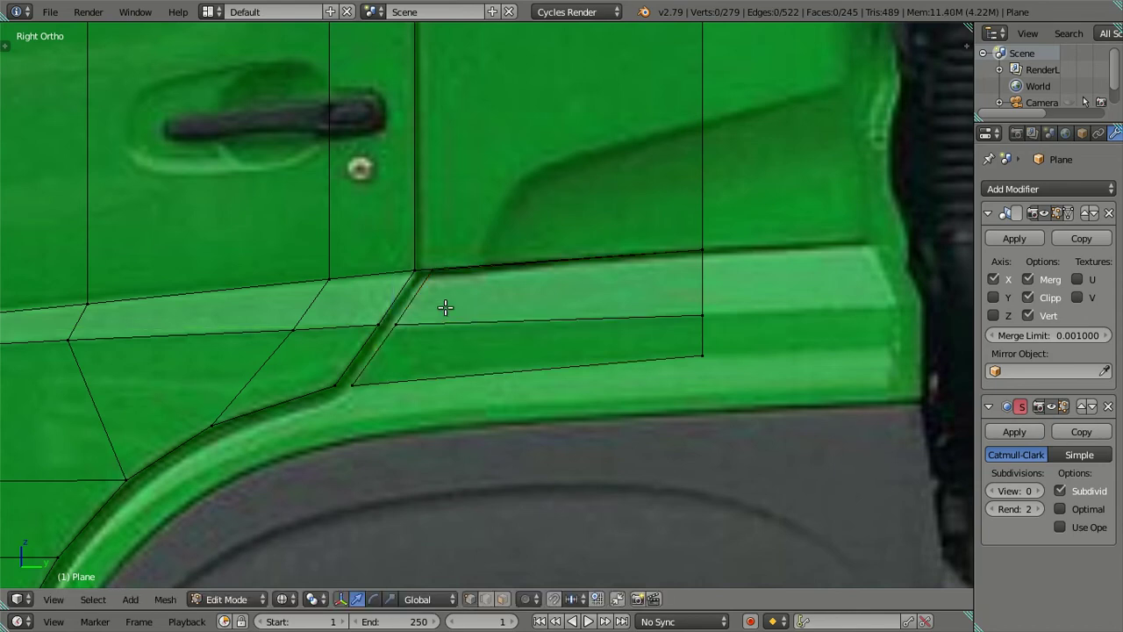
# Select the two vertices at the strip's lower corner and move them vertically.
pyautogui.keyDown('alt'); pyautogui.rightClick(415, 296); pyautogui.keyUp('alt')
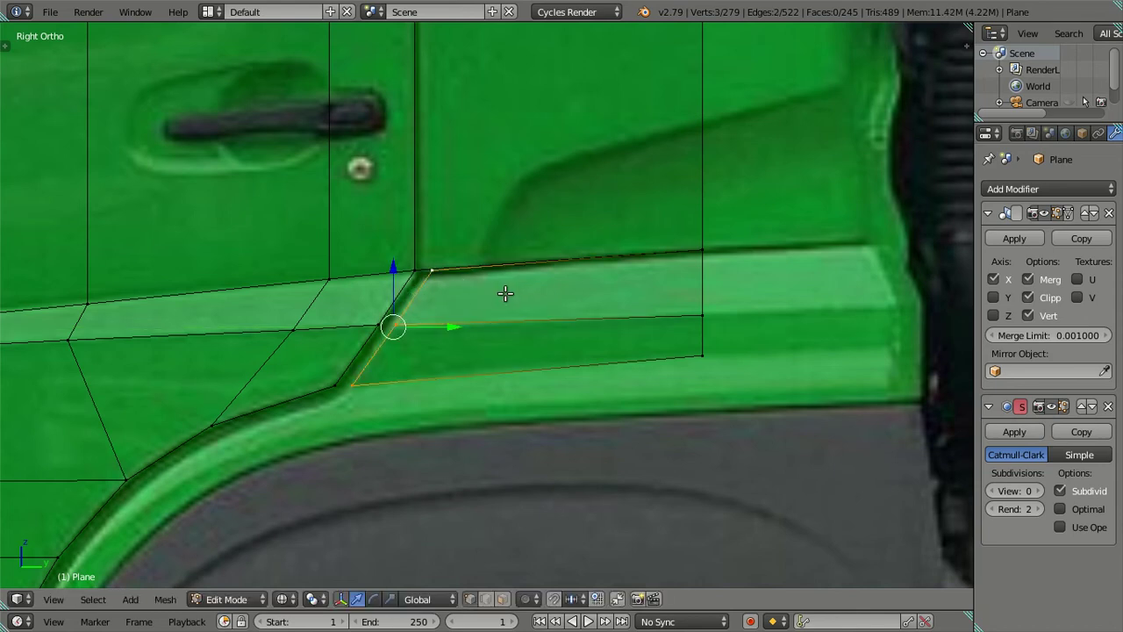
pyautogui.rightClick(685, 319)
pyautogui.rightClick(393, 324)
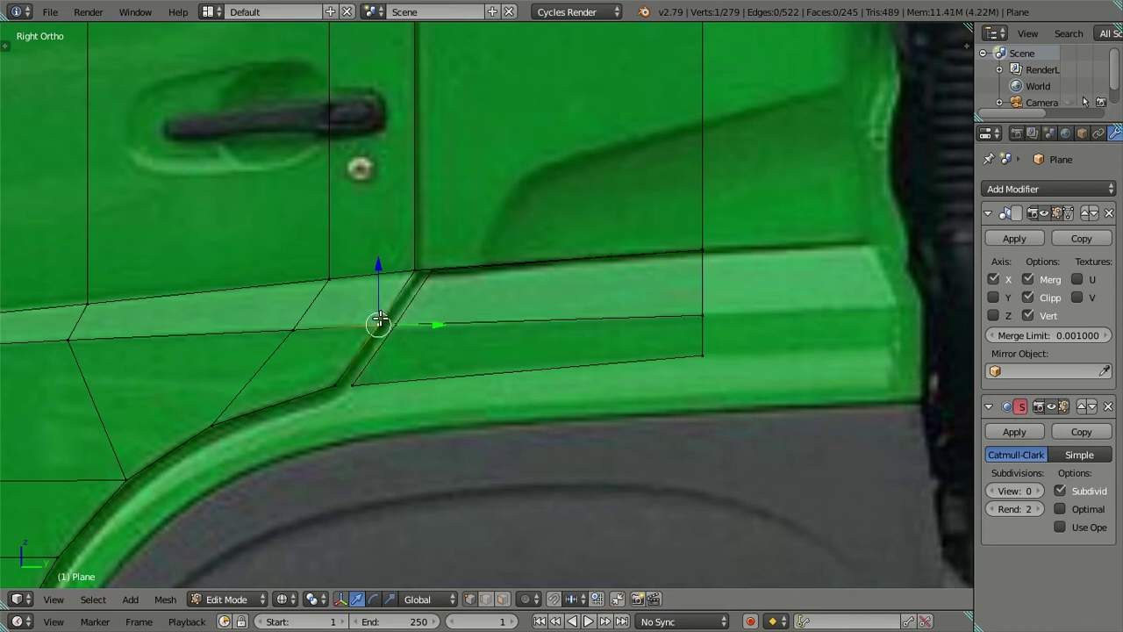
pyautogui.scroll(1, 368, 323)
pyautogui.keyDown('shift'); pyautogui.rightClick(320, 402); pyautogui.keyUp('shift')
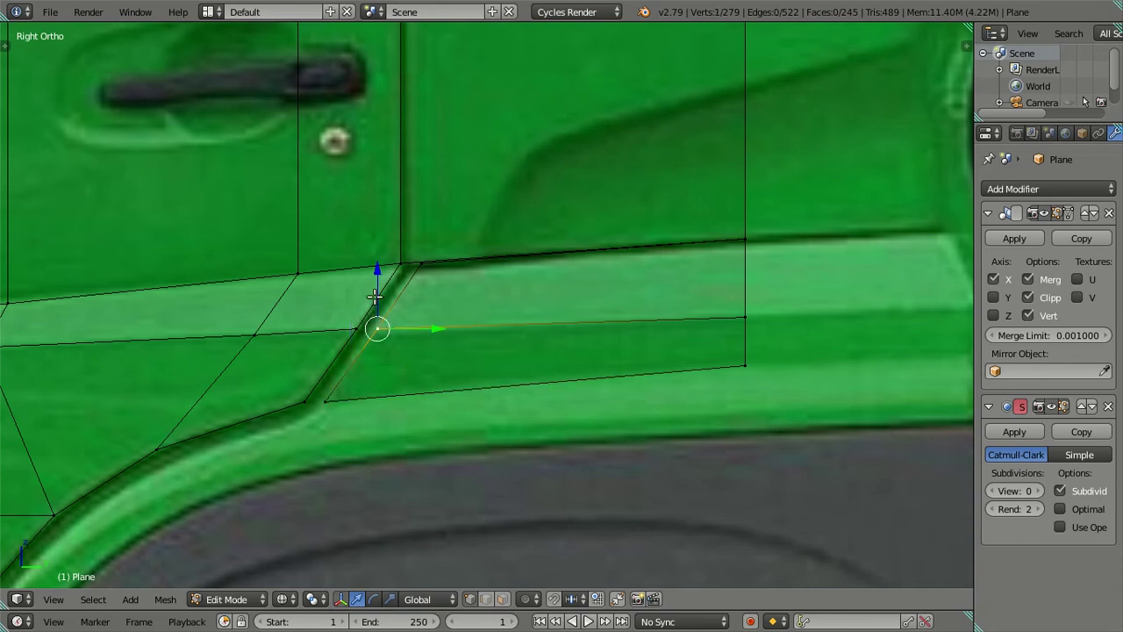
pyautogui.moveTo(378, 270); pyautogui.dragTo(377, 326)
pyautogui.press('a')
# Lower the strip's top edge and slide its upper-left corner vertex along the trim line.
pyautogui.rightClick(730, 325)
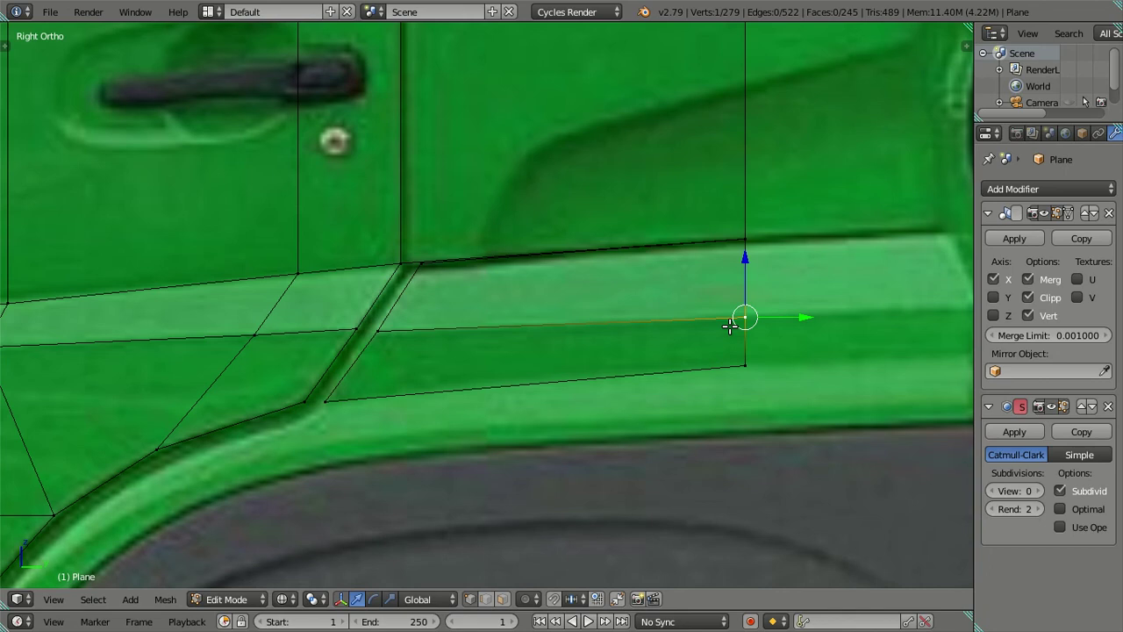
pyautogui.press('l')
pyautogui.press('c')
pyautogui.moveTo(732, 349); pyautogui.dragTo(339, 371, button='middle')
pyautogui.press('Escape')
pyautogui.moveTo(584, 193); pyautogui.dragTo(585, 211)
pyautogui.click(426, 275)
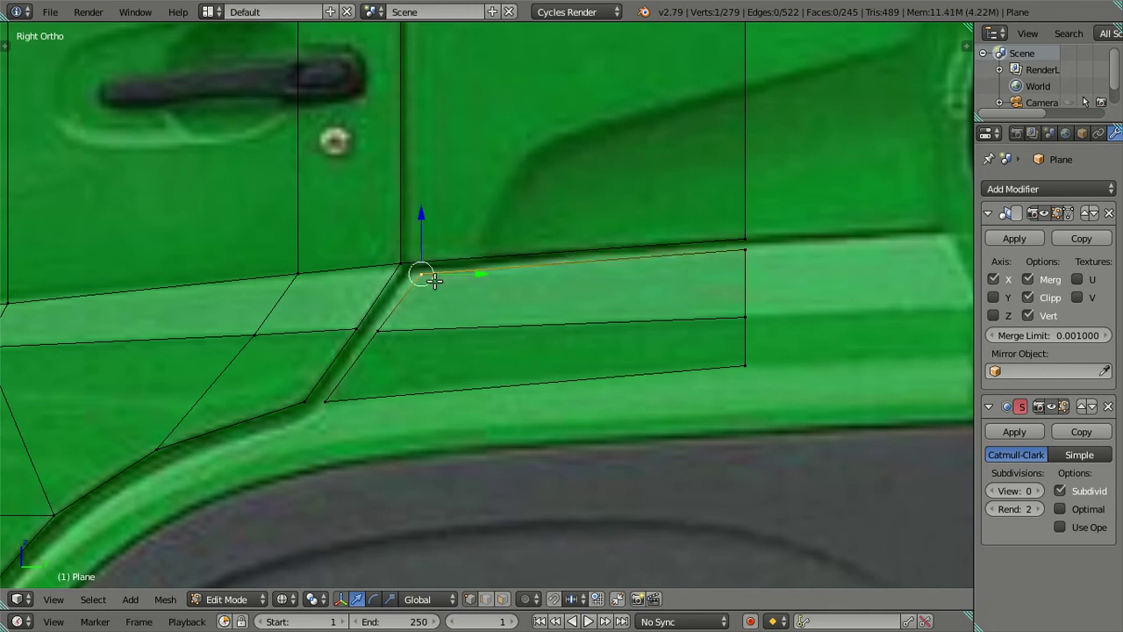
pyautogui.moveTo(471, 270); pyautogui.dragTo(464, 273)
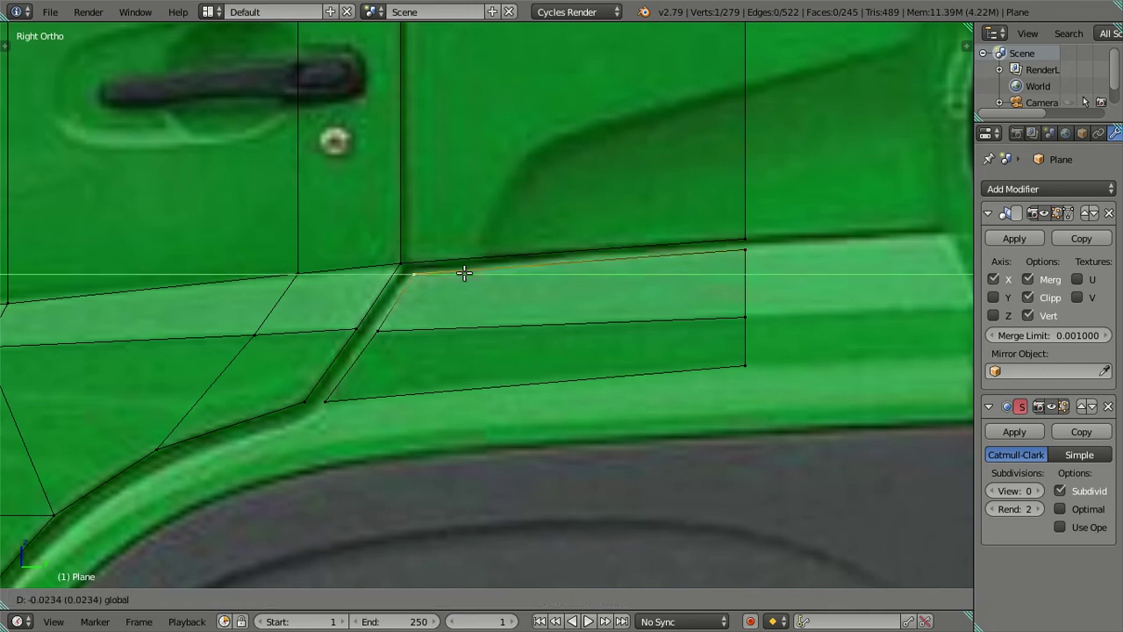
pyautogui.click(460, 282)
# Fill three faces across the top strip, diagonal corner and lower-left strip, then clear the selection.
pyautogui.keyDown('shift'); pyautogui.click(402, 260); pyautogui.keyUp('shift')
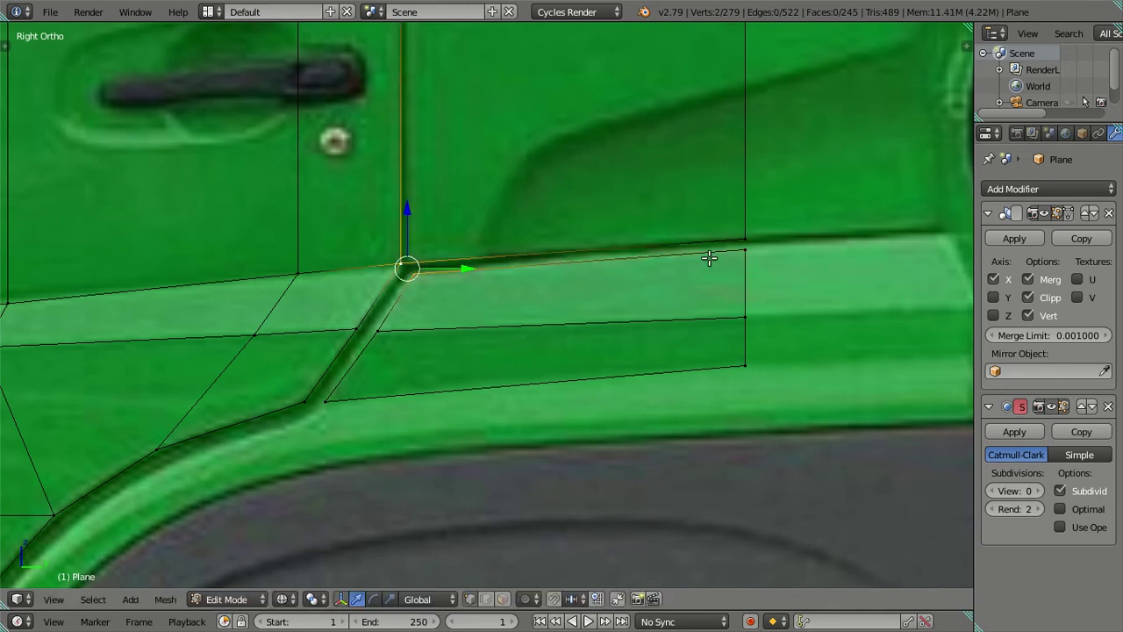
pyautogui.keyDown('shift'); pyautogui.click(740, 244); pyautogui.keyUp('shift')
pyautogui.press('f')
pyautogui.click(343, 328)
pyautogui.keyDown('shift'); pyautogui.click(339, 328); pyautogui.keyUp('shift')
pyautogui.press('f')
pyautogui.click(325, 401)
pyautogui.keyDown('shift'); pyautogui.click(298, 403); pyautogui.keyUp('shift')
pyautogui.press('f')
pyautogui.scroll(-2, 309, 396)
pyautogui.press('a')
pyautogui.scroll(1, 504, 328)
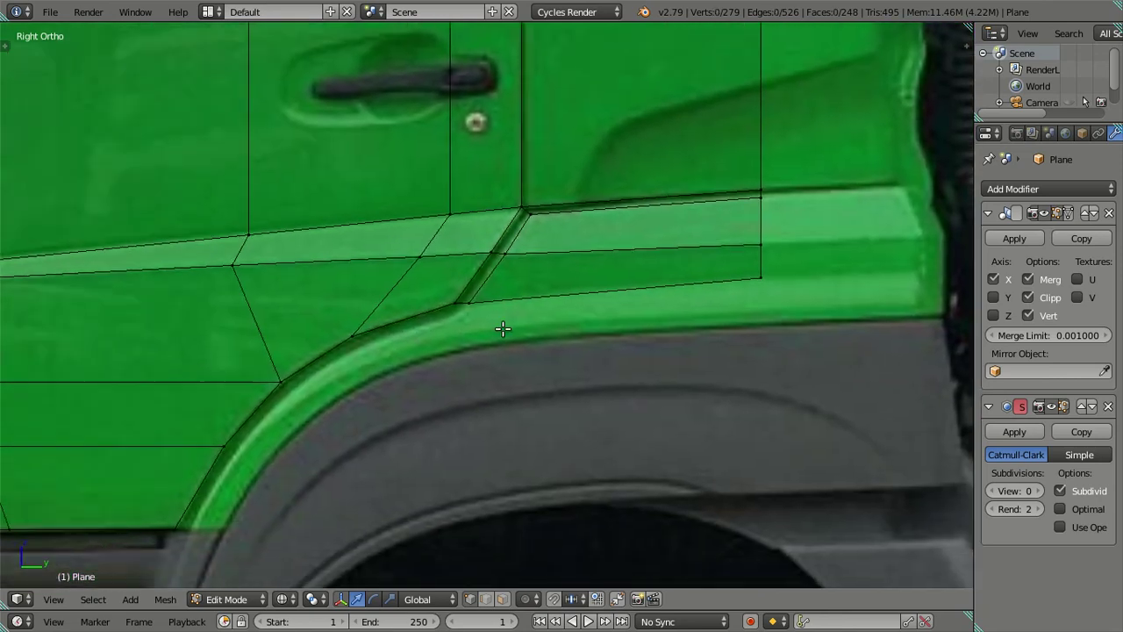
pyautogui.scroll(1, 504, 328)
pyautogui.scroll(-3, 497, 324)
pyautogui.scroll(2, 548, 277)
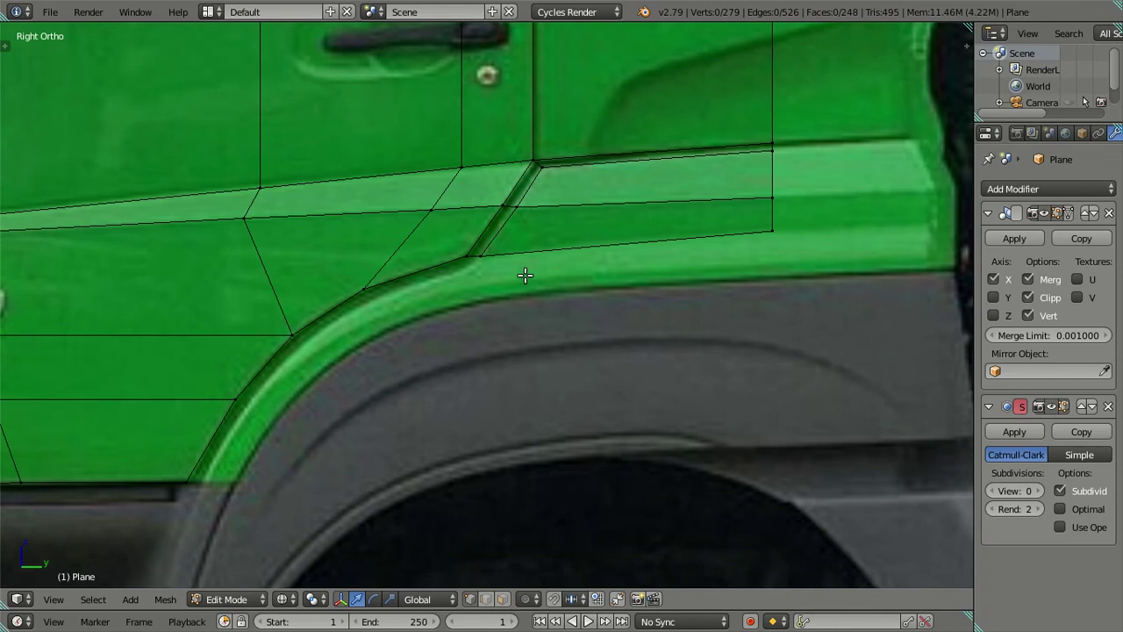
# Extrude the wheel-arch edge chain and shift the new edges sideways into a three-face lip.
pyautogui.keyDown('shift'); pyautogui.moveTo(378, 326); pyautogui.dragTo(422, 292, button='middle'); pyautogui.keyUp('shift')
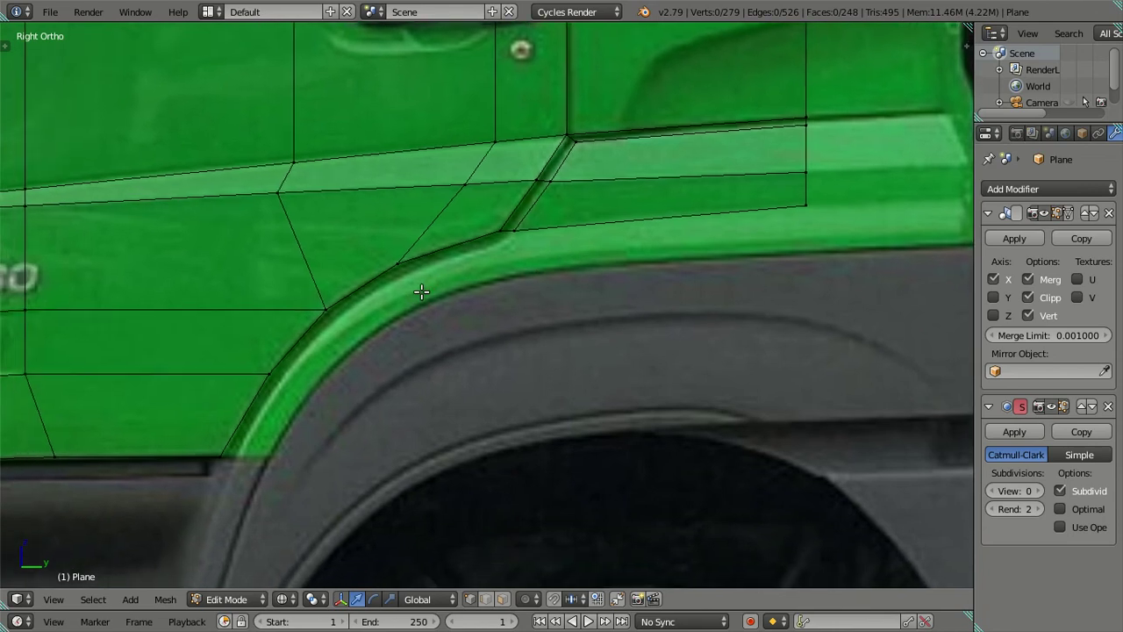
pyautogui.rightClick(220, 455)
pyautogui.keyDown('ctrl'); pyautogui.rightClick(394, 269); pyautogui.keyUp('ctrl')
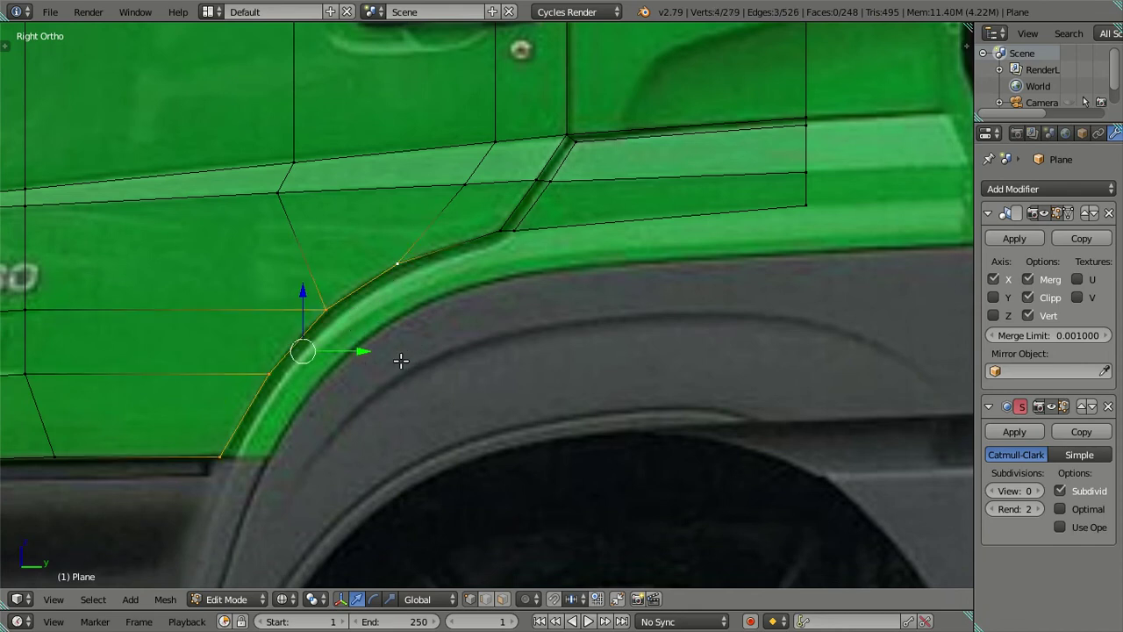
pyautogui.press('e')
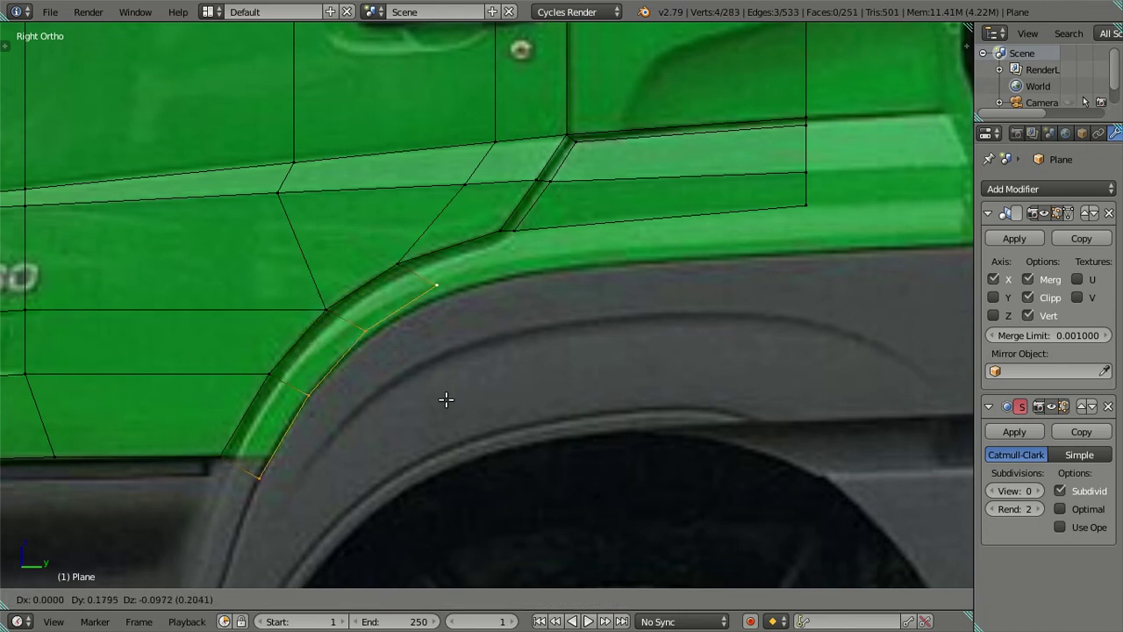
pyautogui.rightClick(421, 382)
pyautogui.moveTo(360, 352); pyautogui.dragTo(378, 353)
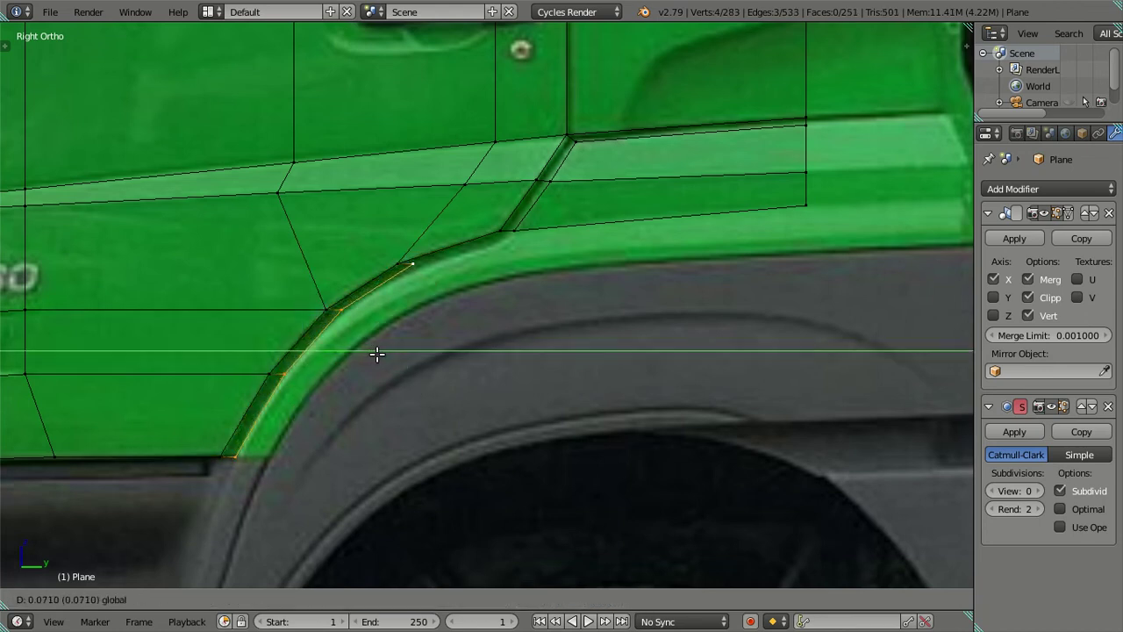
pyautogui.click(377, 353)
pyautogui.scroll(1, 377, 353)
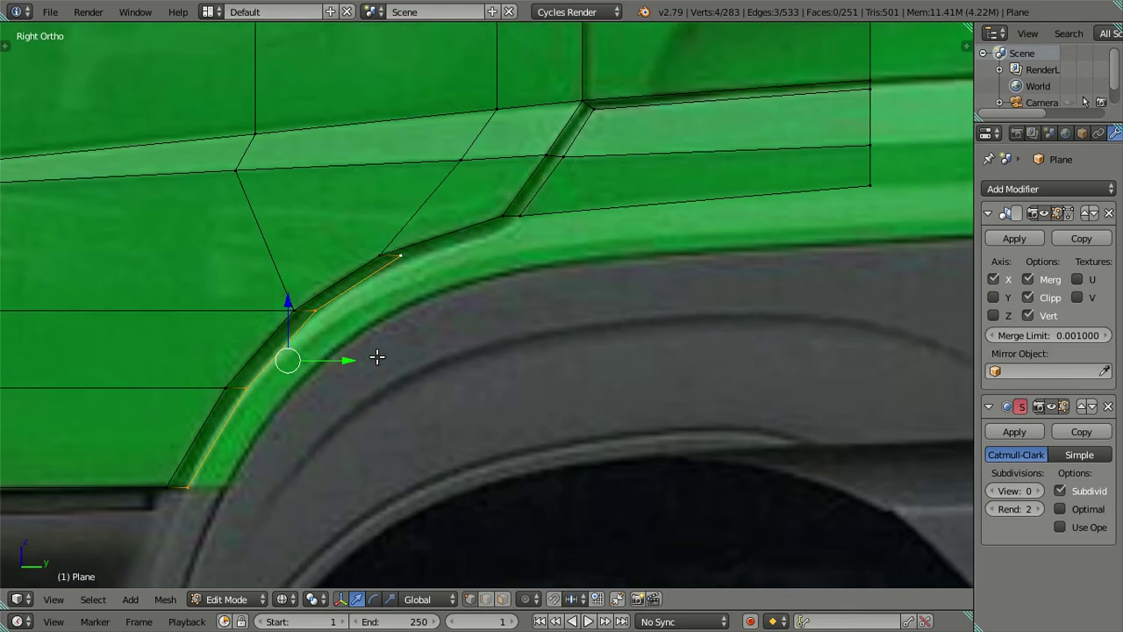
pyautogui.keyDown('shift'); pyautogui.moveTo(272, 379); pyautogui.dragTo(437, 369, button='middle'); pyautogui.keyUp('shift')
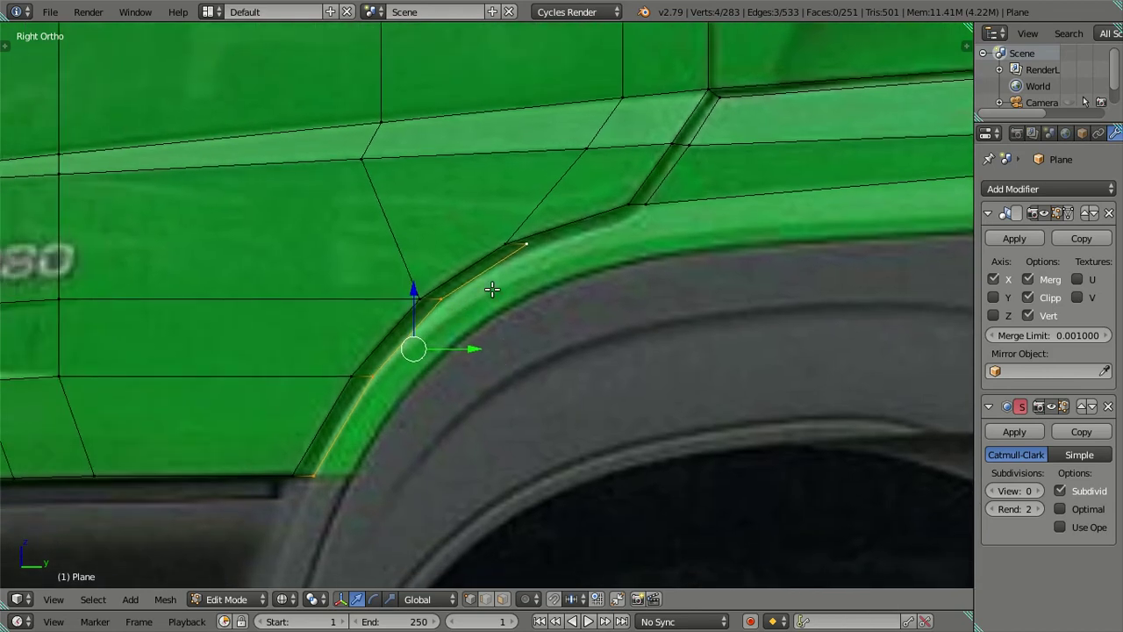
pyautogui.moveTo(576, 255)
pyautogui.keyDown('shift'); pyautogui.mouseDown(button='middle')
pyautogui.moveTo(526, 271)
pyautogui.moveTo(491, 258)
pyautogui.mouseUp(button='middle'); pyautogui.keyUp('shift')
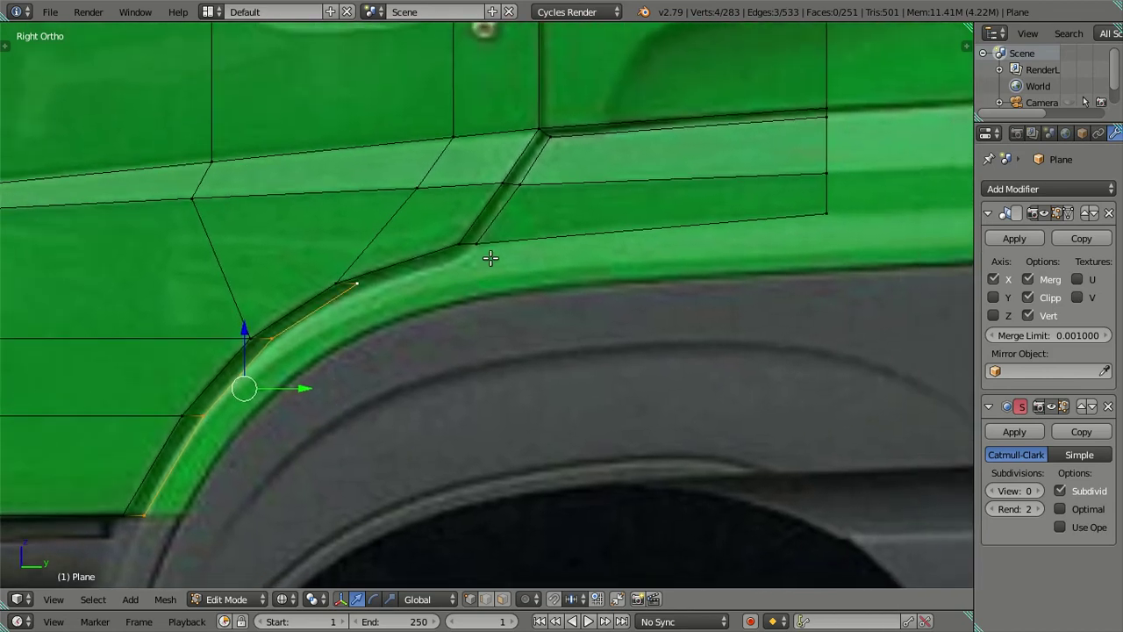
# Lower the arch-top vertex and move the next vertices down onto the photo's arch curve.
pyautogui.rightClick(478, 244)
pyautogui.keyDown('shift'); pyautogui.rightClick(822, 214); pyautogui.keyUp('shift')
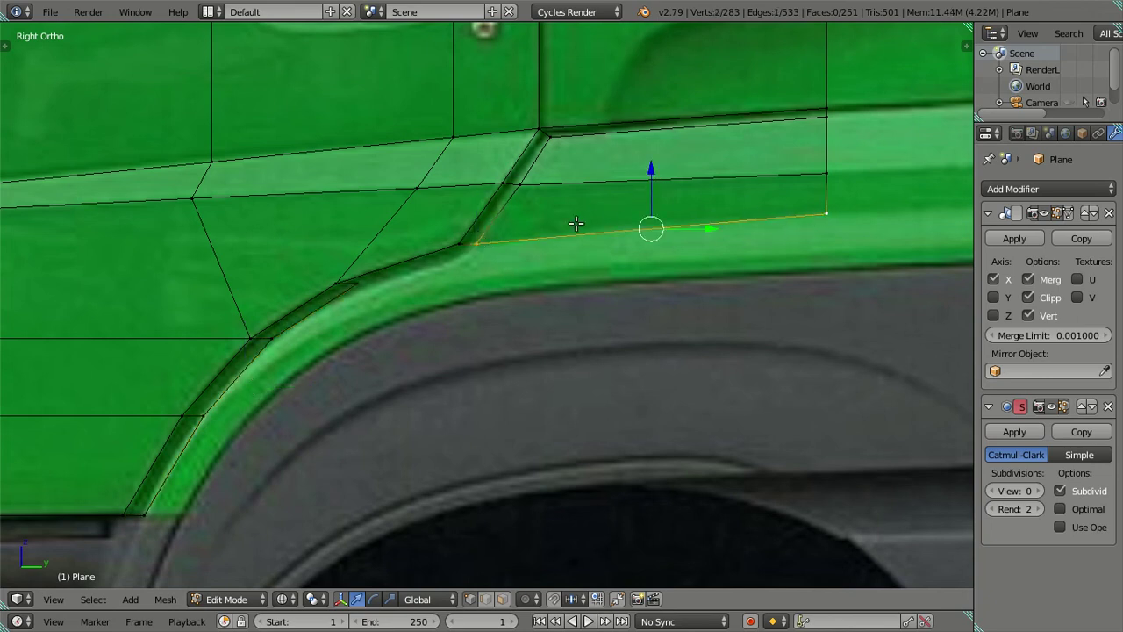
pyautogui.rightClick(358, 283)
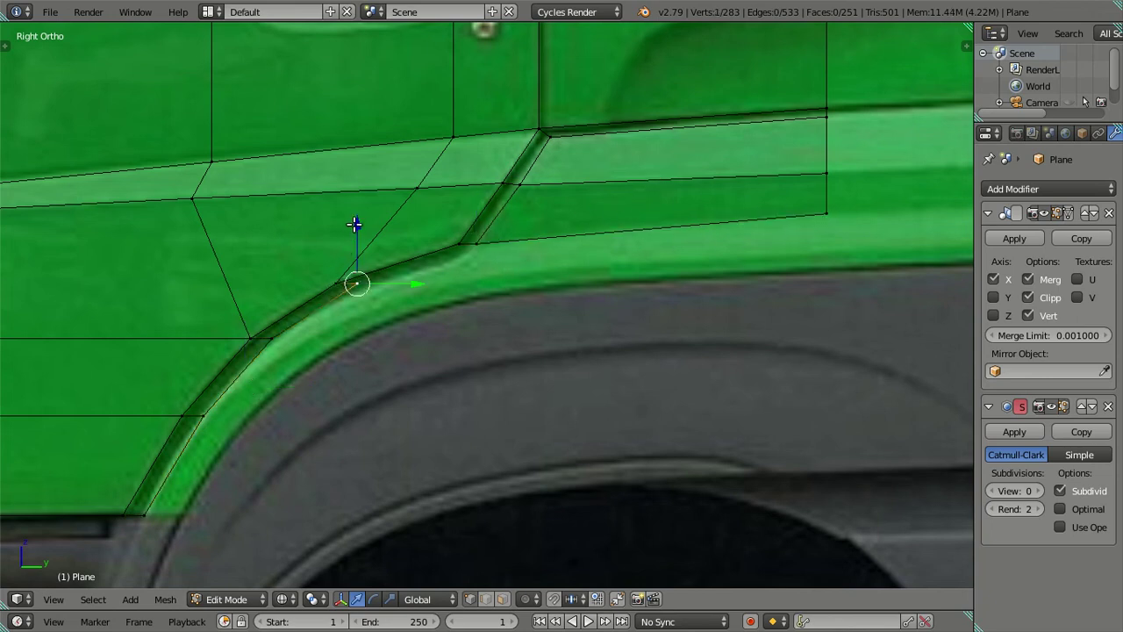
pyautogui.moveTo(353, 225); pyautogui.dragTo(362, 230)
pyautogui.rightClick(270, 337)
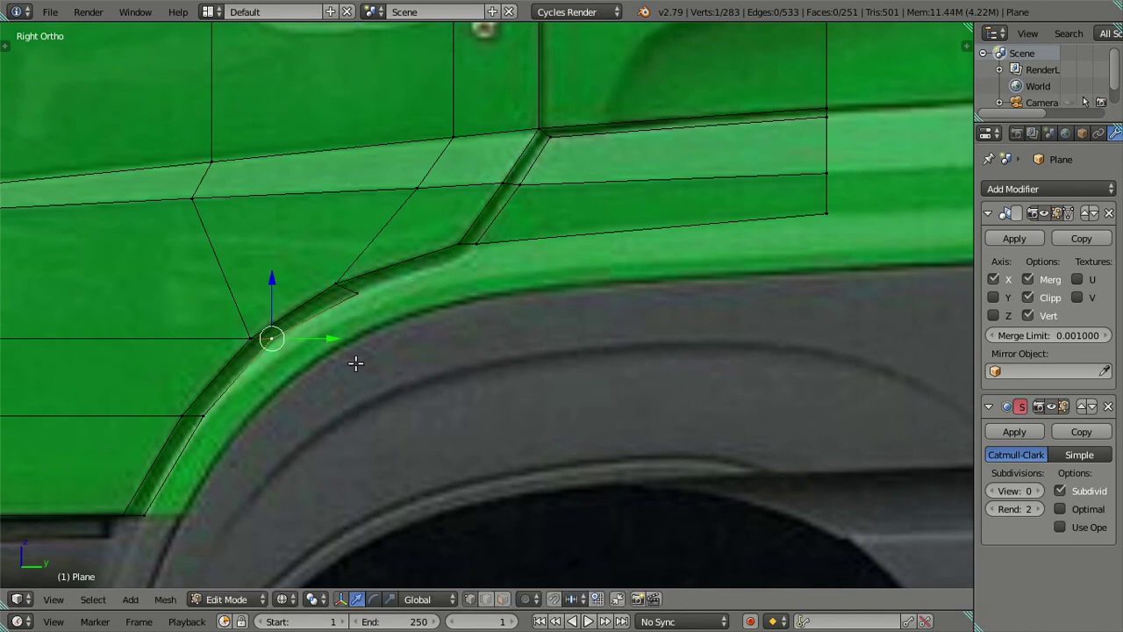
pyautogui.press('g')
pyautogui.press('g')
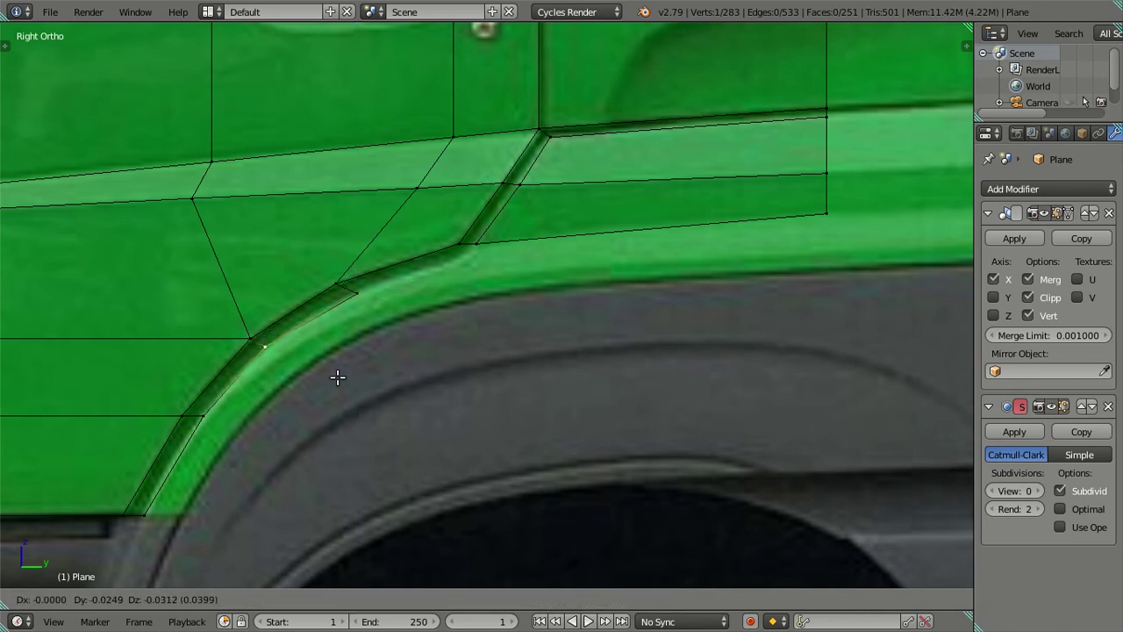
pyautogui.click(292, 395)
pyautogui.press('g')
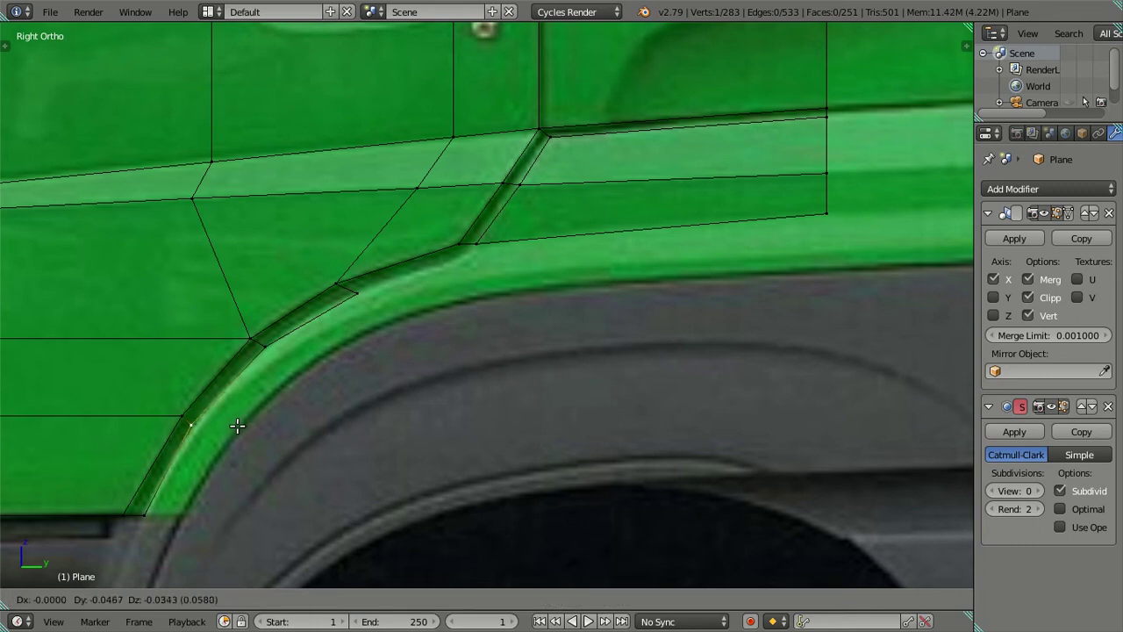
pyautogui.click(242, 426)
# Nudge the inner-edge and corner vertices, then lower the arch-lip top vertex along Z.
pyautogui.rightClick(356, 295)
pyautogui.press('g')
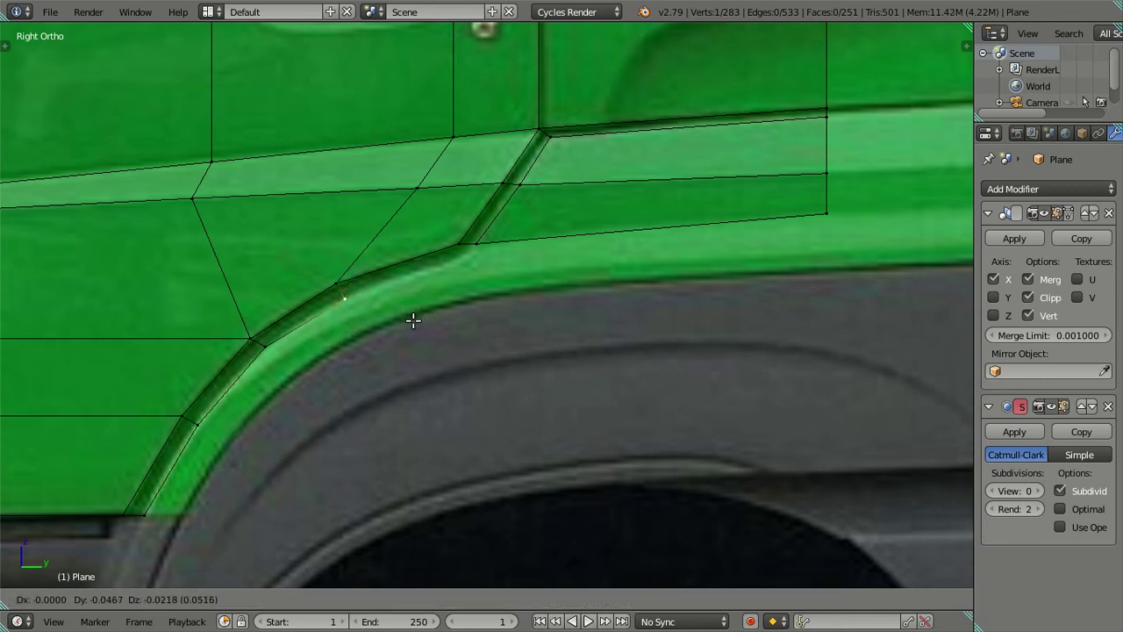
pyautogui.click(413, 320)
pyautogui.rightClick(467, 250)
pyautogui.press('g')
pyautogui.click(474, 188)
pyautogui.rightClick(344, 298)
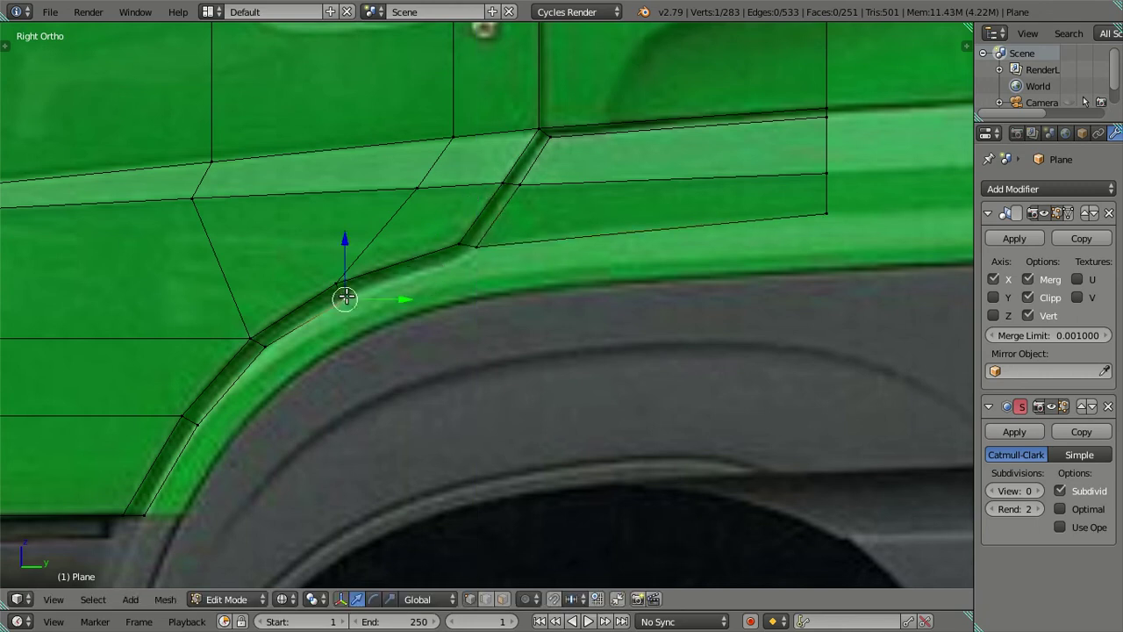
pyautogui.press('g')
pyautogui.press('z')
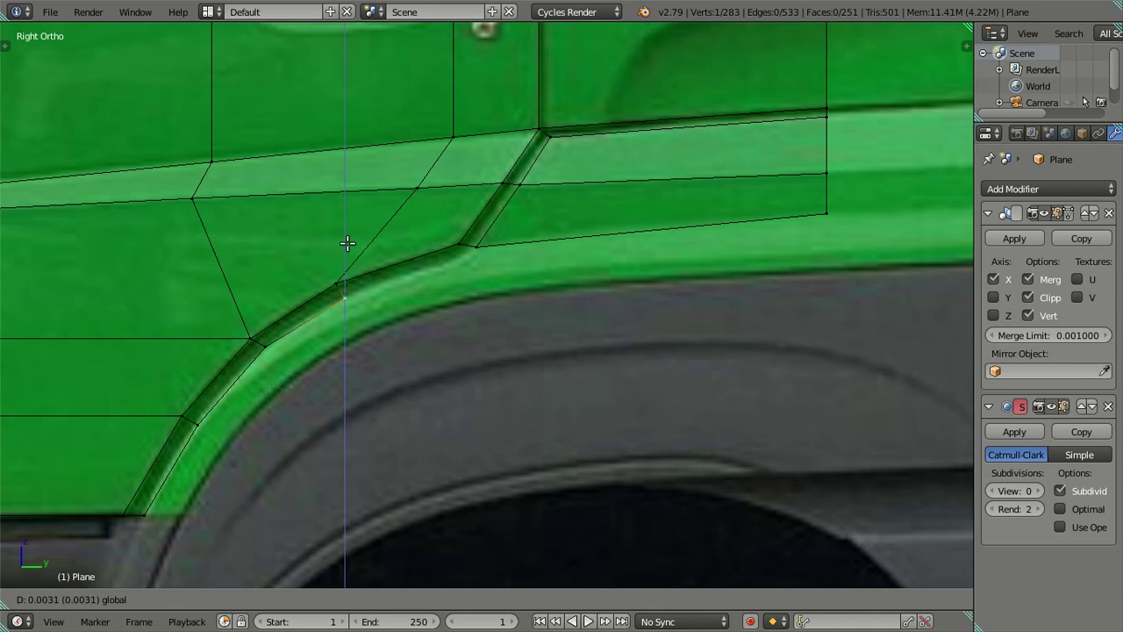
pyautogui.click(355, 246)
# Fill the gap at the arch corner with a new face and reposition its corner and middle-edge vertices.
pyautogui.keyDown('alt'); pyautogui.rightClick(476, 248); pyautogui.keyUp('alt')
pyautogui.press('f')
pyautogui.press('a')
pyautogui.rightClick(483, 254)
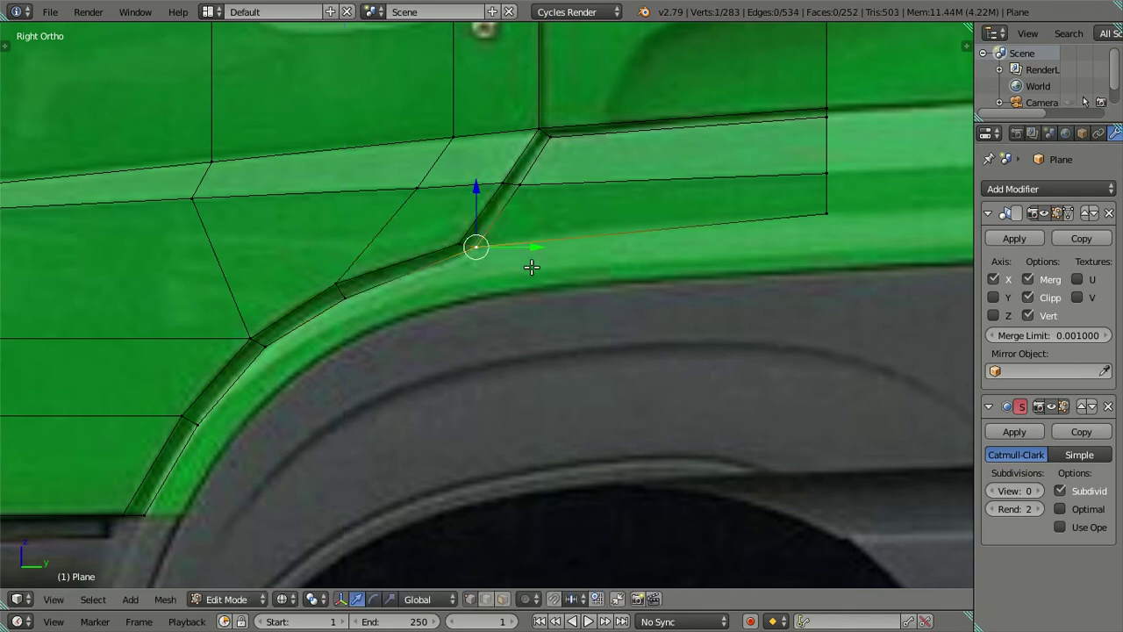
pyautogui.press('g')
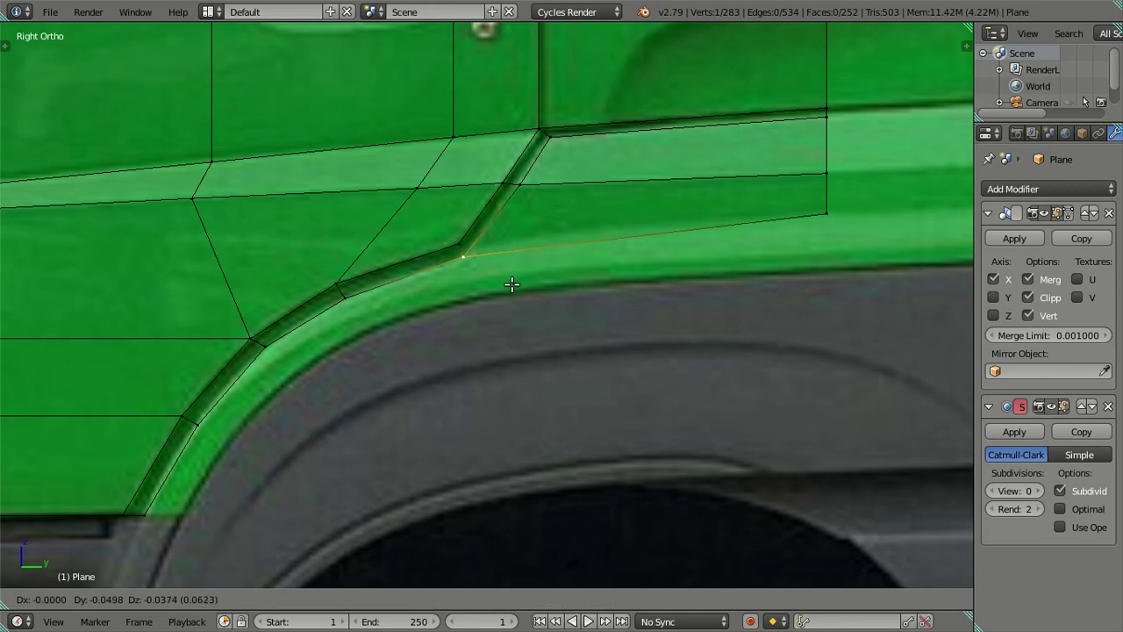
pyautogui.click(517, 283)
pyautogui.rightClick(517, 187)
pyautogui.press('g')
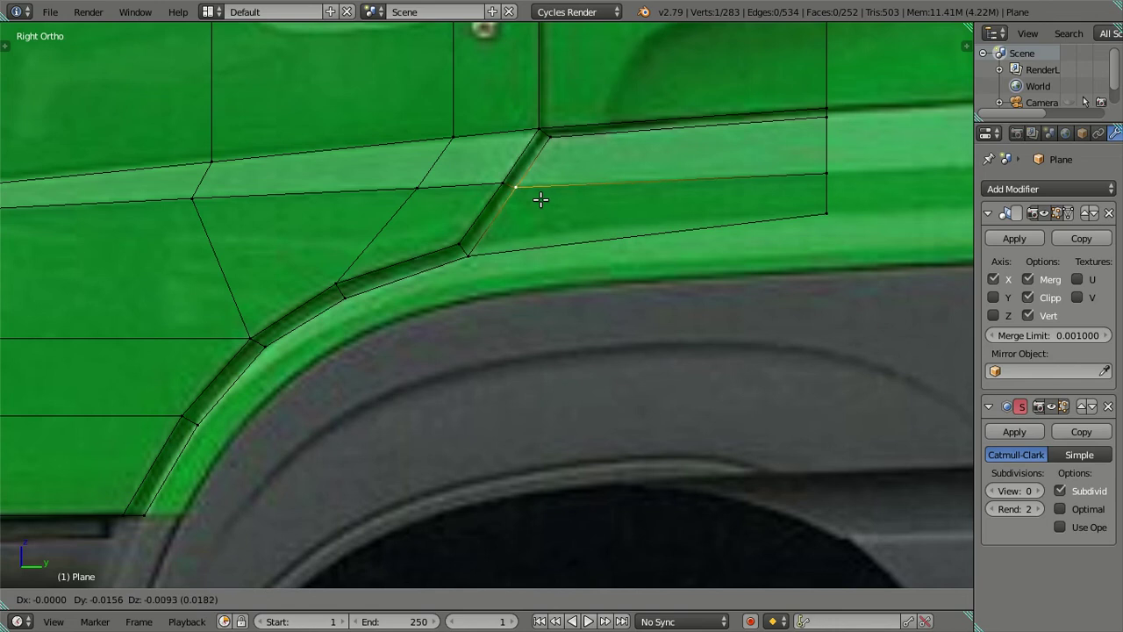
pyautogui.click(541, 200)
pyautogui.press('a')
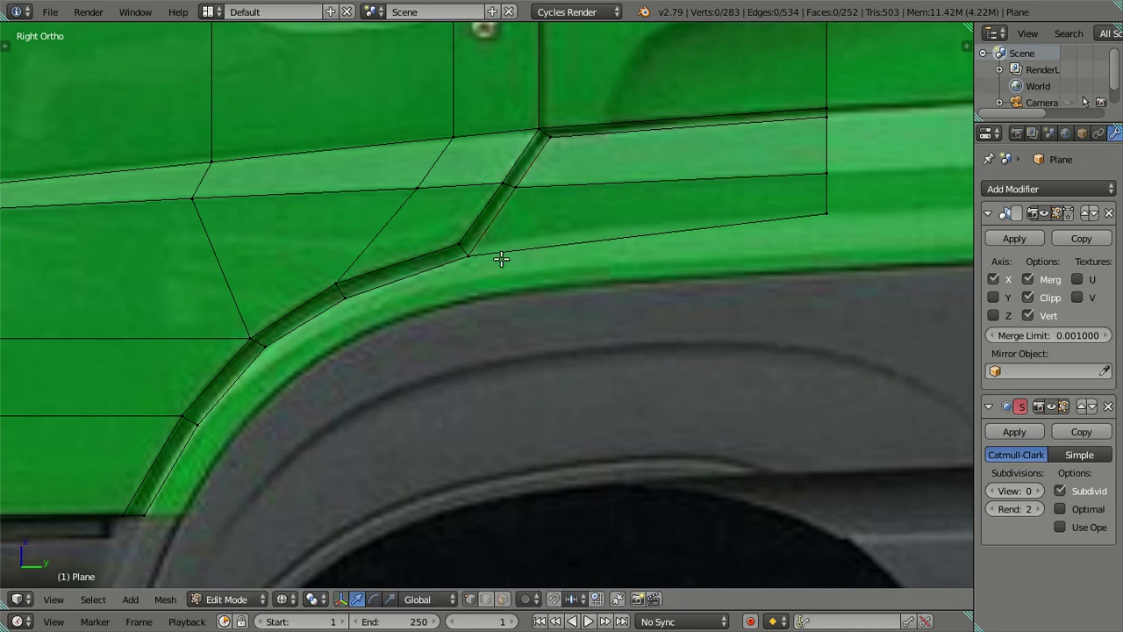
# Adjust the trim panel's corner vertex vertically along Z, then horizontally along Y.
pyautogui.scroll(-2, 482, 265)
pyautogui.scroll(-2, 514, 298)
pyautogui.scroll(3, 510, 327)
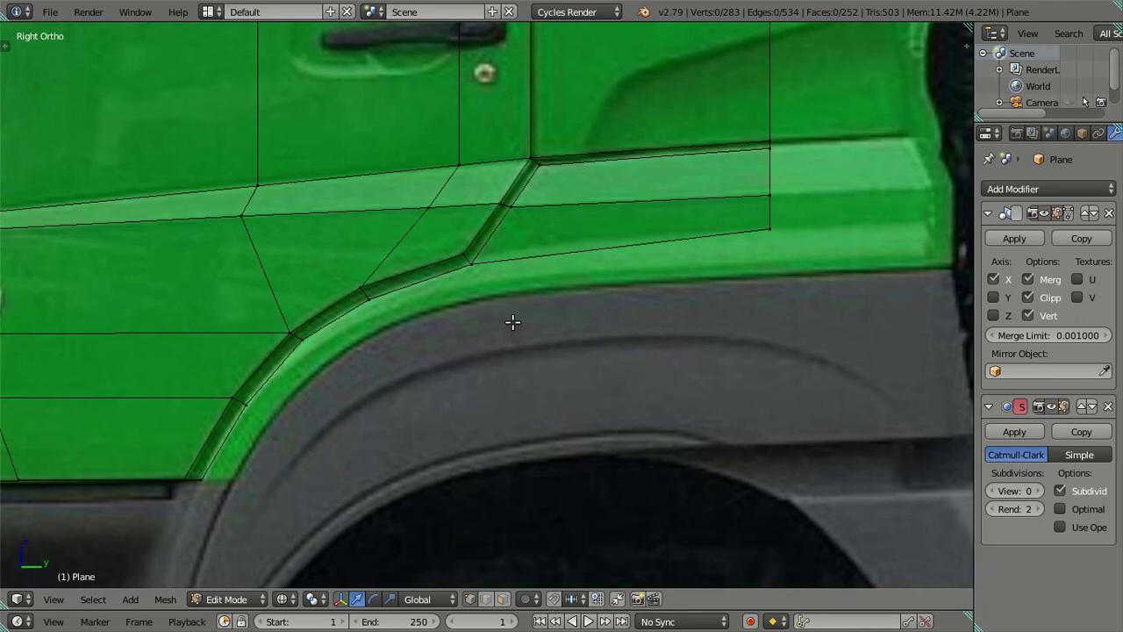
pyautogui.rightClick(469, 260)
pyautogui.scroll(1, 468, 256)
pyautogui.press('g')
pyautogui.press('z')
pyautogui.click(471, 186)
pyautogui.press('g')
pyautogui.press('y')
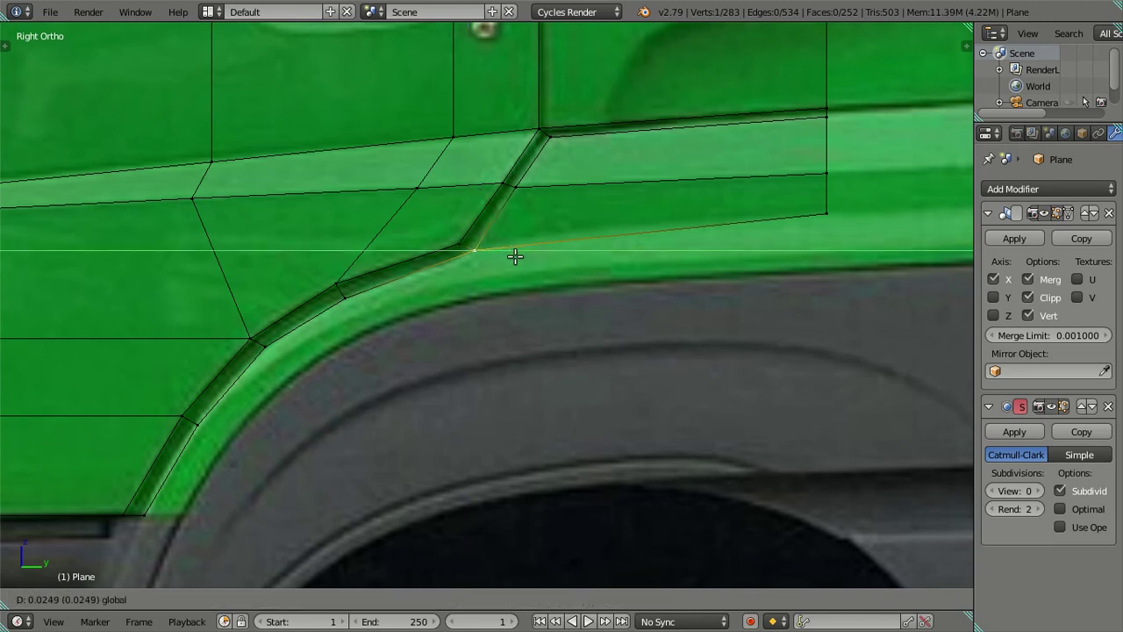
pyautogui.click(515, 255)
# Select the lower arch-trim vertices and bring the lower wheel-arch area into view.
pyautogui.rightClick(344, 299)
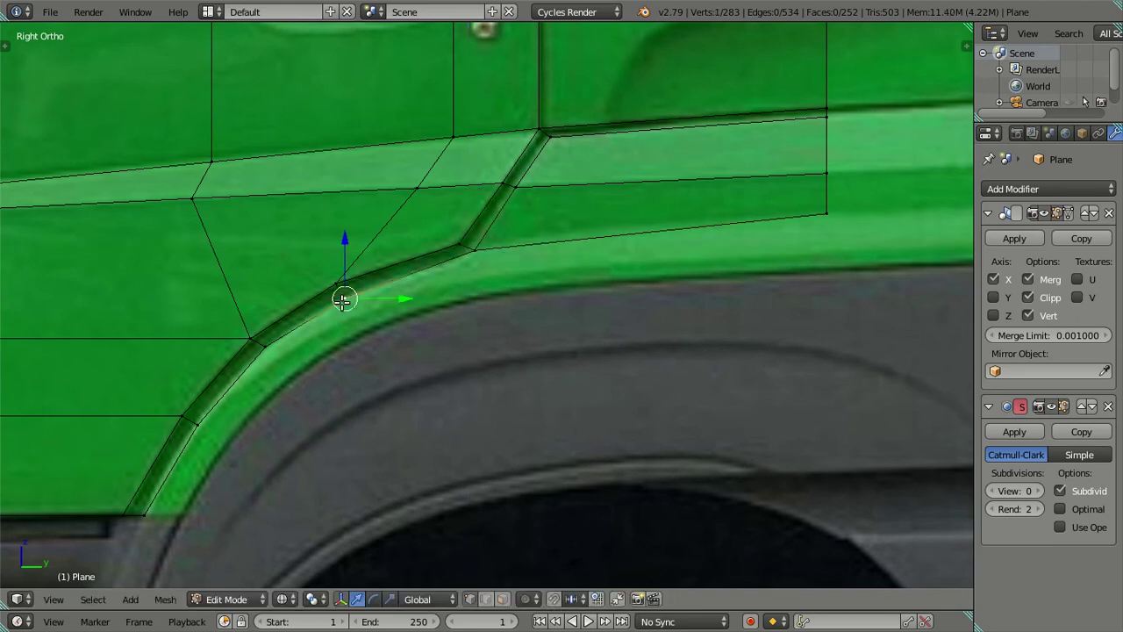
pyautogui.scroll(-2, 414, 333)
pyautogui.scroll(-1, 389, 535)
pyautogui.scroll(2, 308, 533)
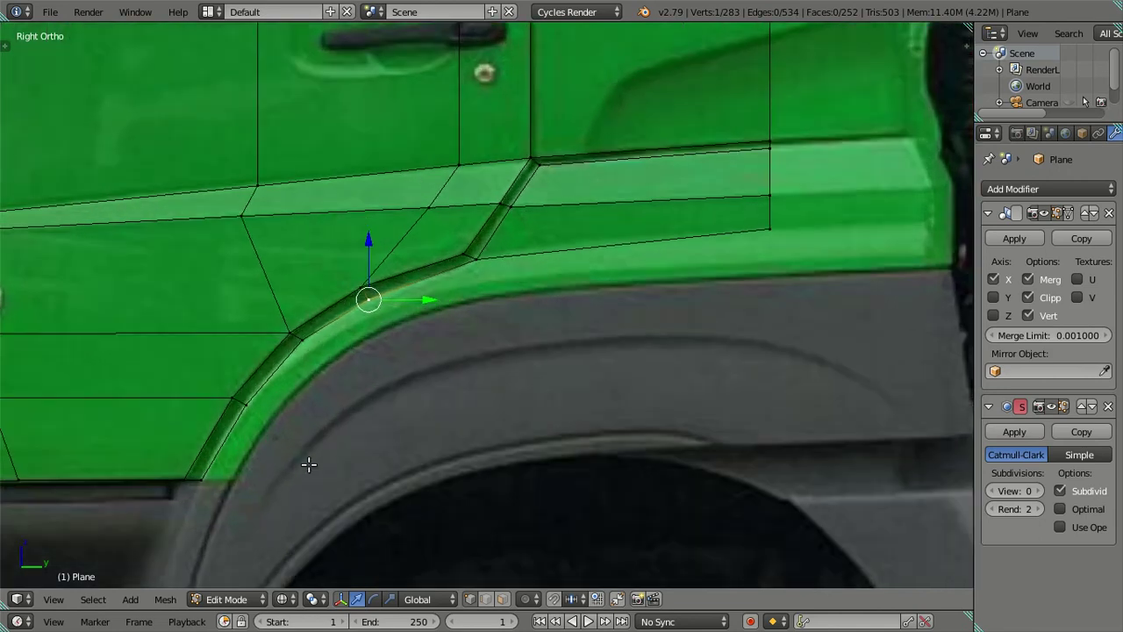
pyautogui.scroll(-1, 401, 371)
pyautogui.scroll(2, 401, 386)
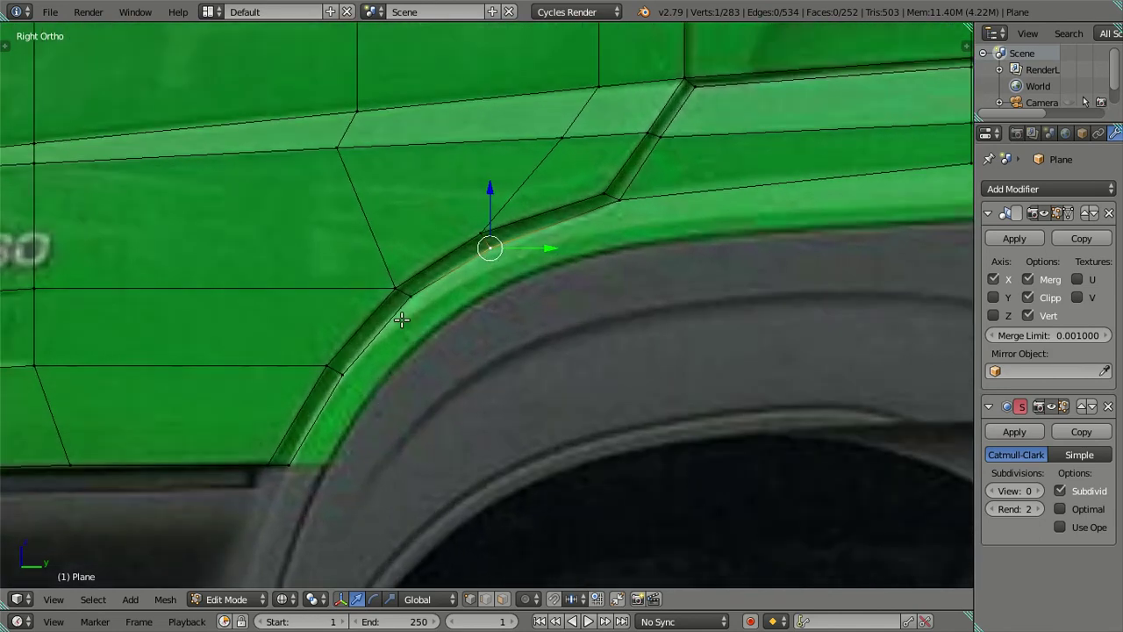
pyautogui.rightClick(297, 457)
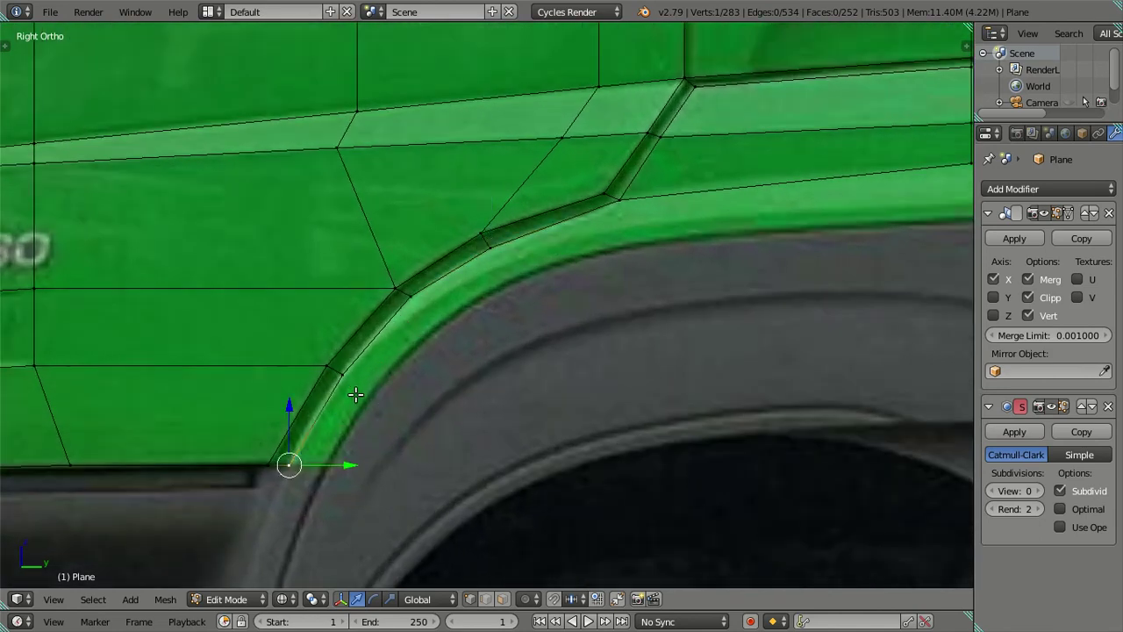
pyautogui.press('a')
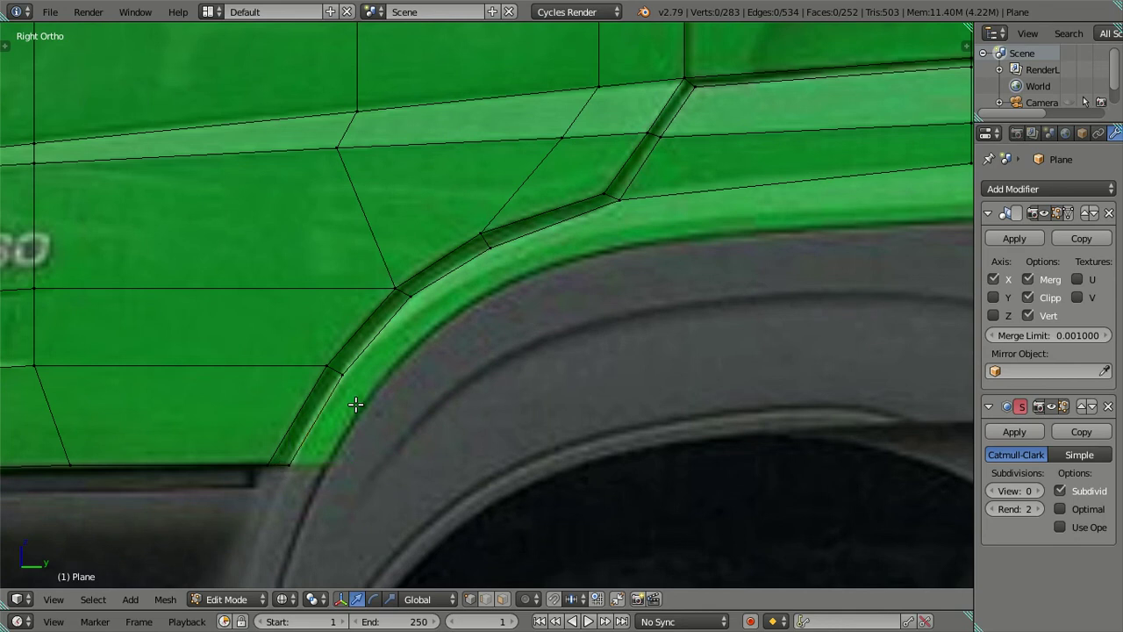
pyautogui.rightClick(343, 385)
pyautogui.rightClick(290, 465)
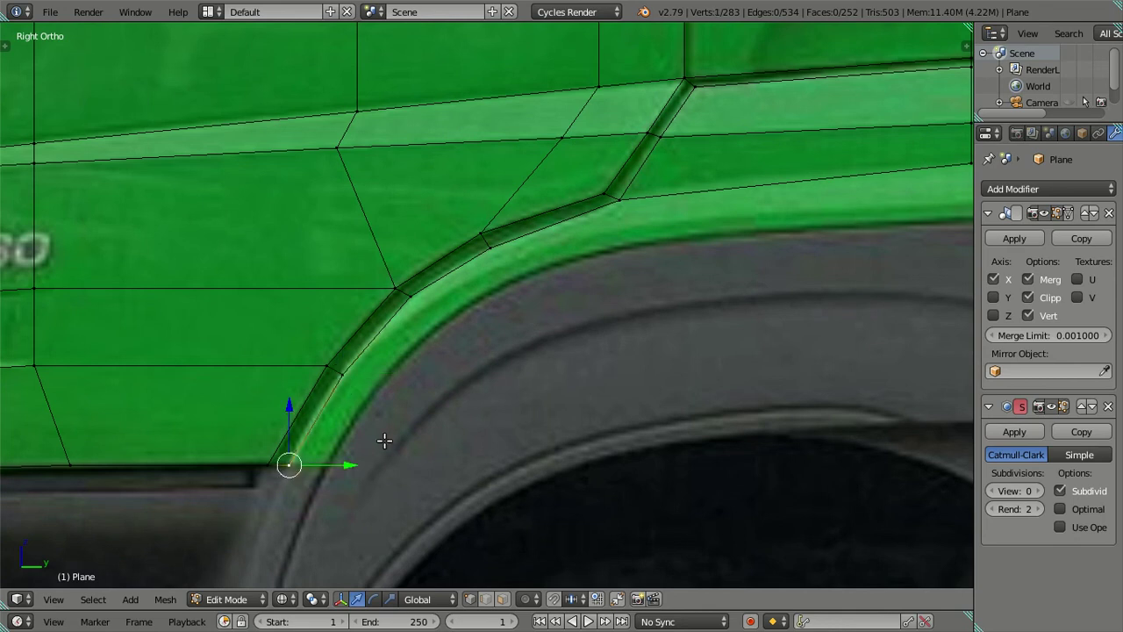
pyautogui.keyDown('shift'); pyautogui.moveTo(585, 357); pyautogui.dragTo(399, 403, button='middle'); pyautogui.keyUp('shift')
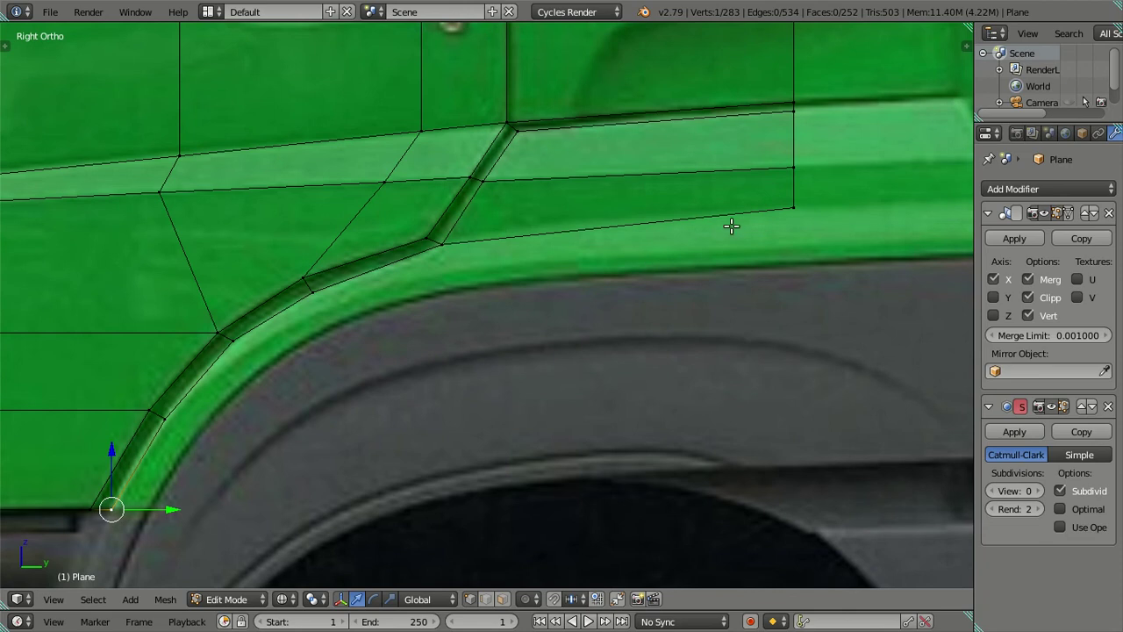
# Extrude the arch edge path along Y into a new strip of lip faces.
pyautogui.keyDown('ctrl'); pyautogui.rightClick(788, 217); pyautogui.keyUp('ctrl')
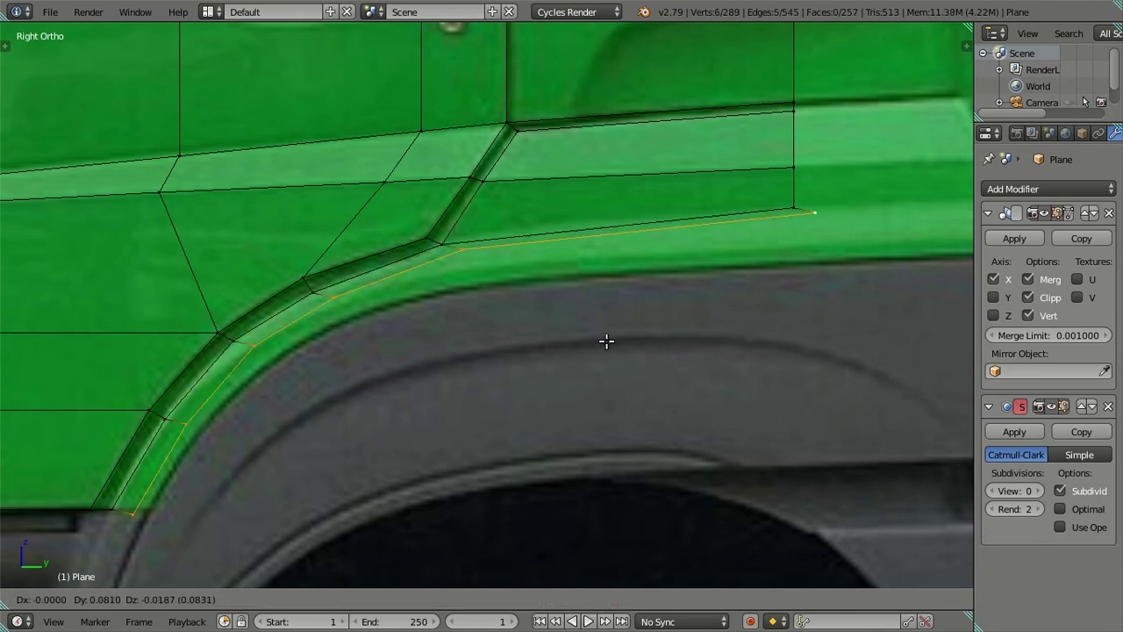
pyautogui.press('e')
pyautogui.press('y')
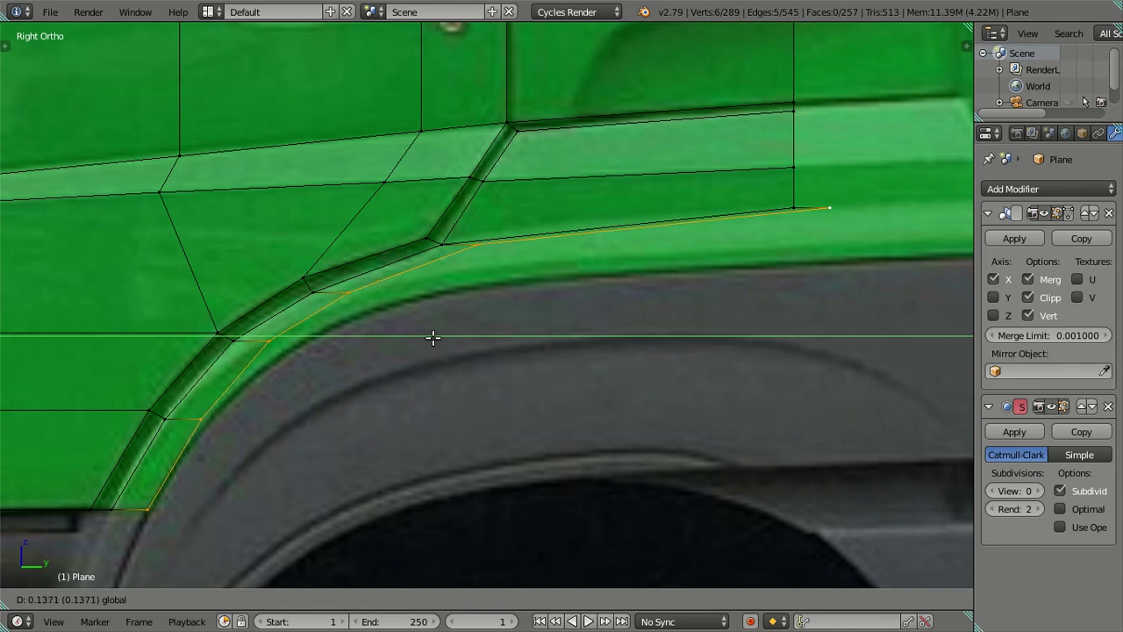
pyautogui.click(431, 337)
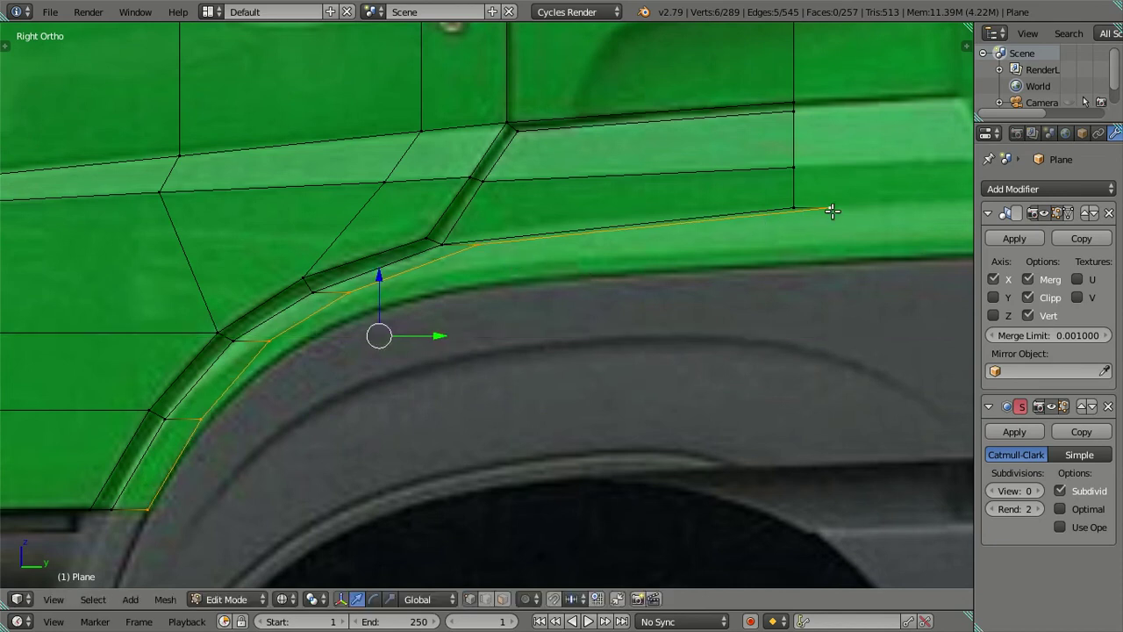
pyautogui.press('c')
pyautogui.middleClick(802, 219)
pyautogui.press('Escape')
pyautogui.press('e')
pyautogui.press('y')
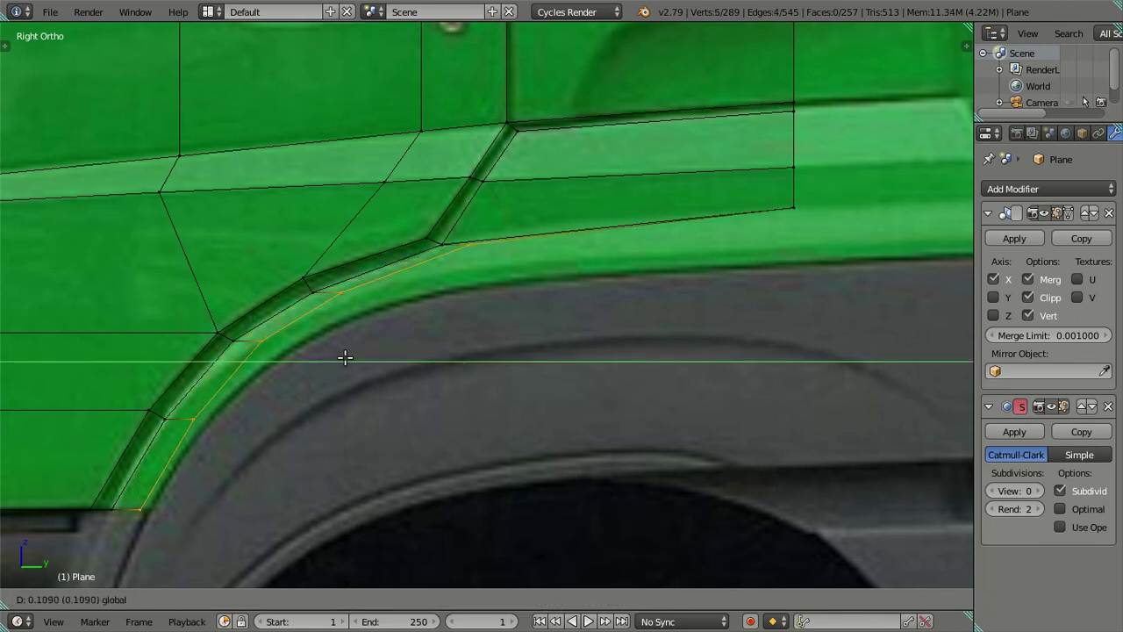
pyautogui.rightClick(351, 356)
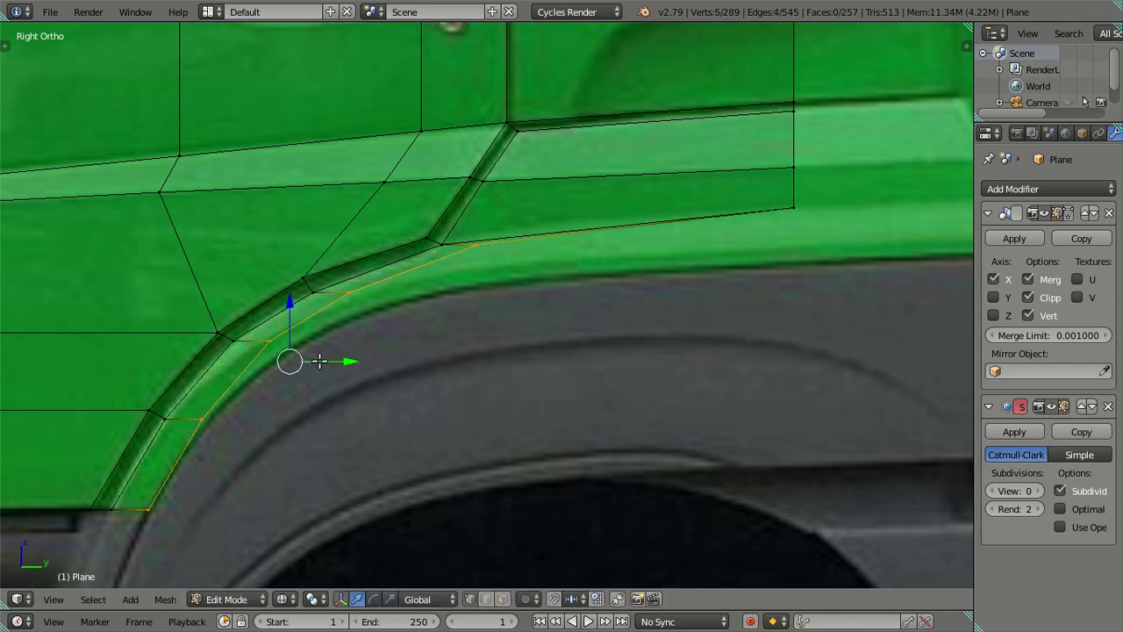
# Lower the new strip's rear edge onto the top of the arch.
pyautogui.rightClick(164, 495)
pyautogui.keyDown('alt'); pyautogui.rightClick(255, 379); pyautogui.keyUp('alt')
pyautogui.press('c')
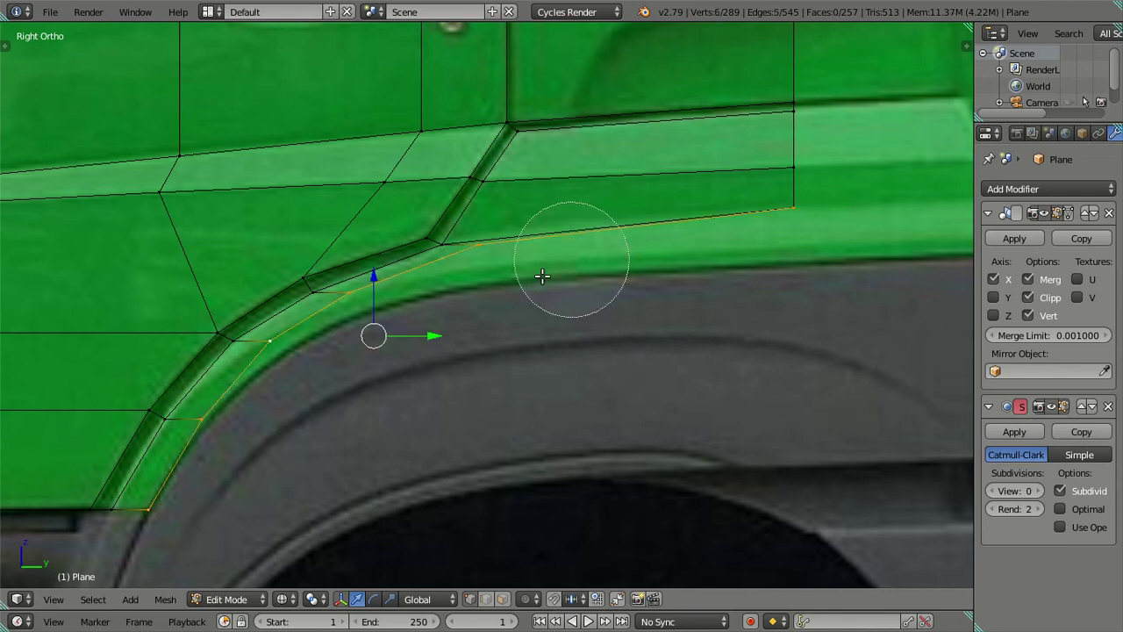
pyautogui.moveTo(96, 513); pyautogui.dragTo(307, 342, button='middle')
pyautogui.press('Escape')
pyautogui.moveTo(636, 167); pyautogui.dragTo(635, 219)
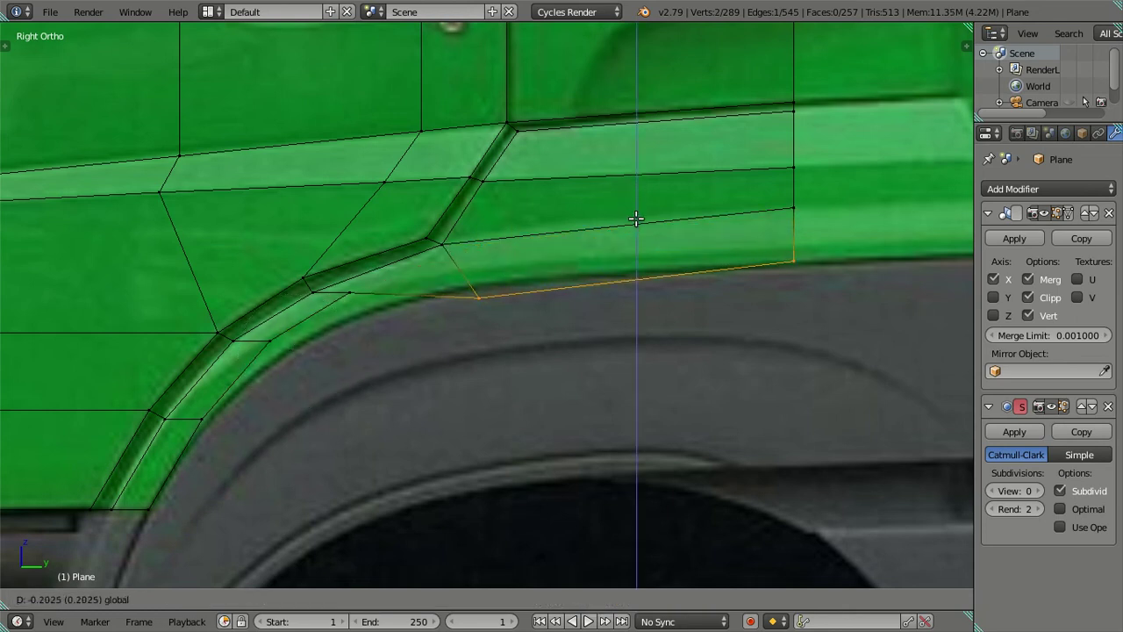
# Place the strip's rear corner vertex and the next vertex onto the arch line.
pyautogui.rightClick(476, 298)
pyautogui.press('g')
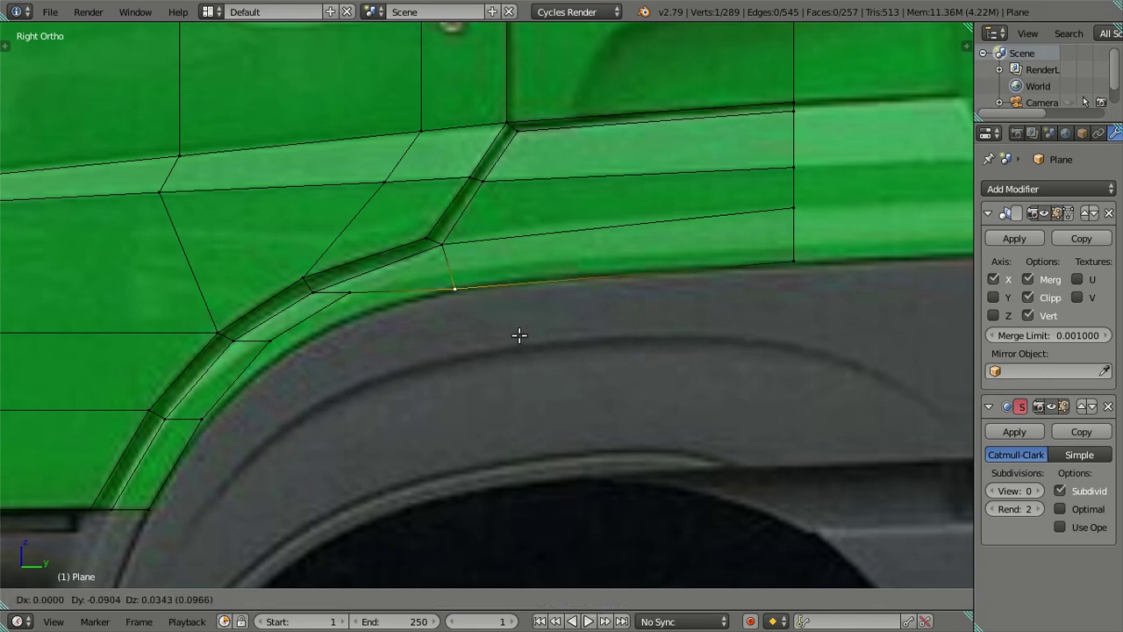
pyautogui.click(519, 335)
pyautogui.rightClick(350, 292)
pyautogui.press('g')
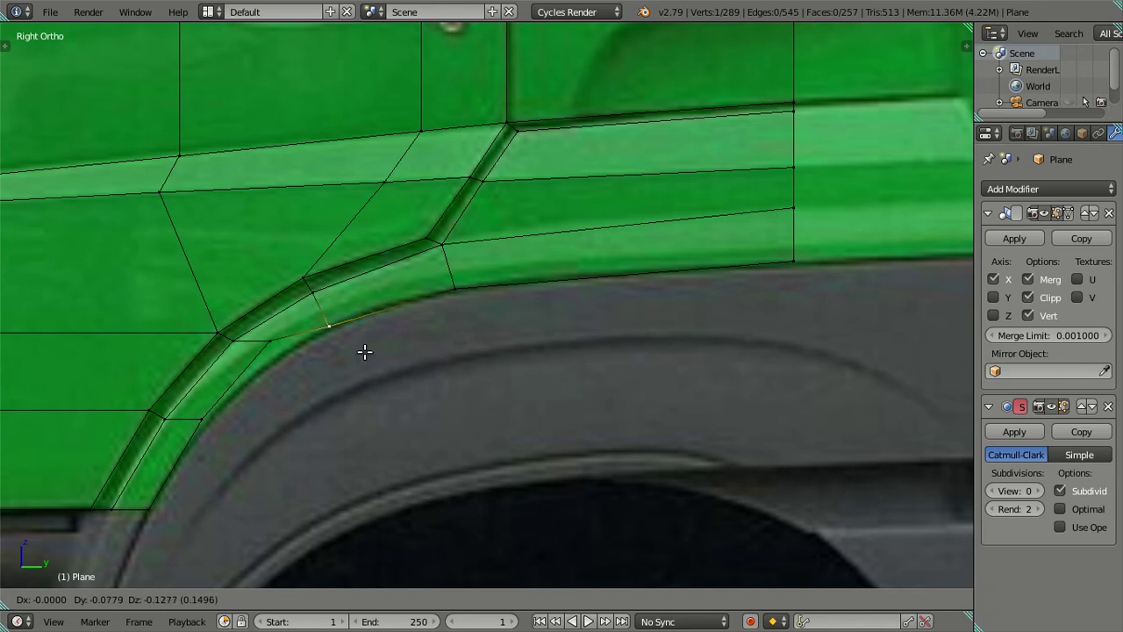
pyautogui.click(365, 351)
# Move the next two lower vertices down onto the arch curve.
pyautogui.rightClick(266, 341)
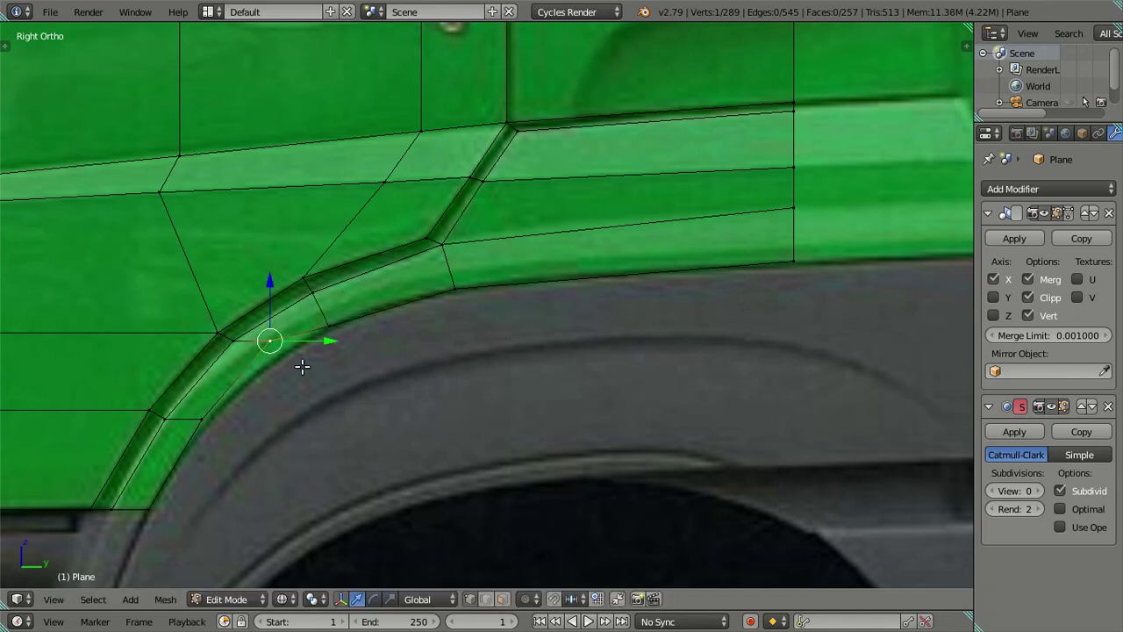
pyautogui.press('g')
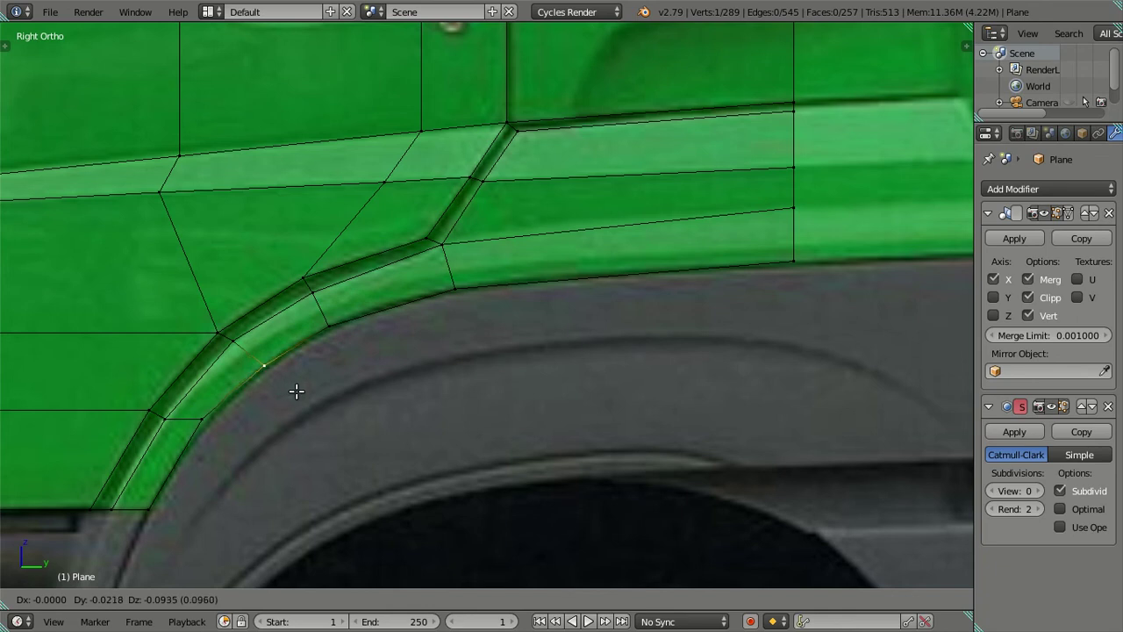
pyautogui.click(293, 393)
pyautogui.rightClick(203, 421)
pyautogui.press('g')
pyautogui.click(250, 452)
pyautogui.rightClick(262, 366)
# Zoom in on the arch lip and set the selected edge slightly lower.
pyautogui.scroll(1, 299, 379)
pyautogui.keyDown('shift'); pyautogui.moveTo(221, 354); pyautogui.dragTo(418, 315, button='middle'); pyautogui.keyUp('shift')
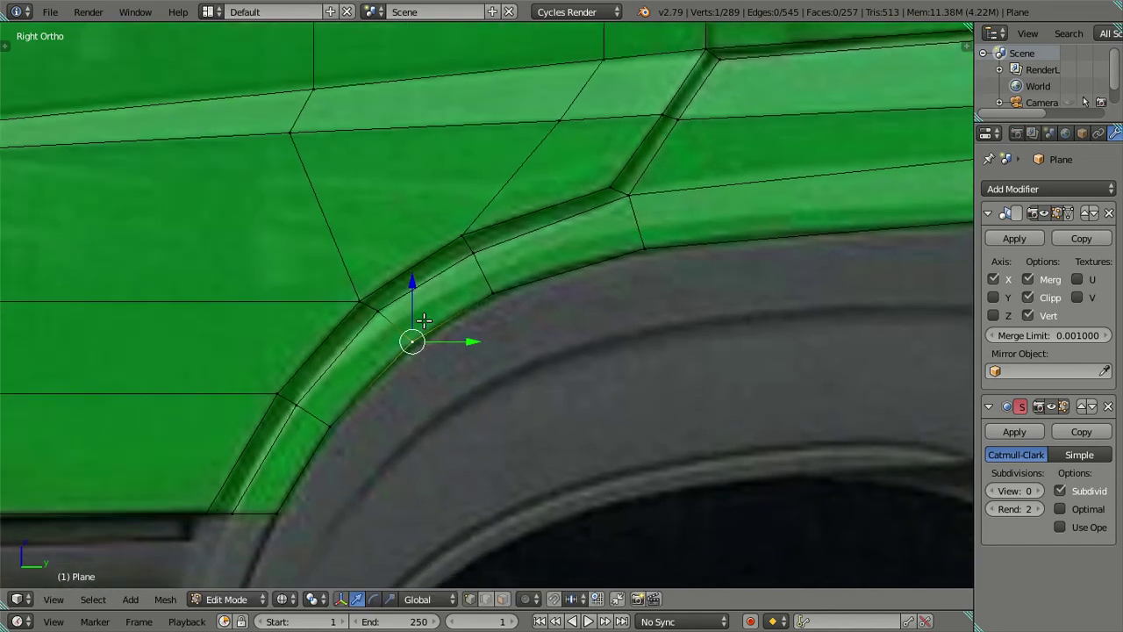
pyautogui.scroll(2, 377, 333)
pyautogui.keyDown('shift'); pyautogui.rightClick(330, 313); pyautogui.keyUp('shift')
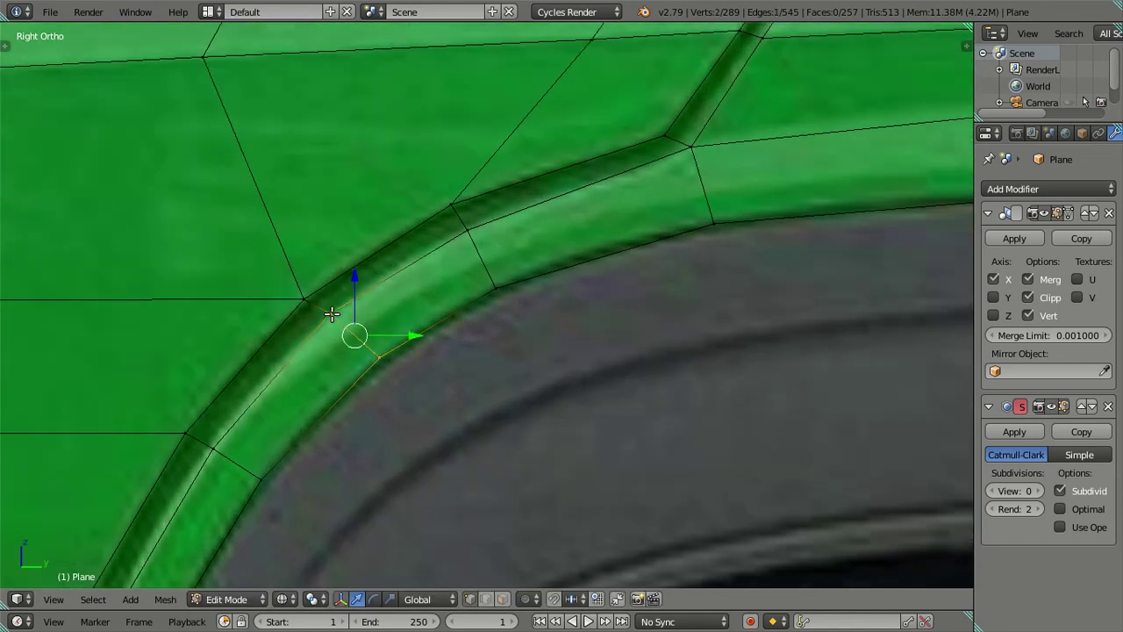
pyautogui.press('g')
pyautogui.click(480, 387)
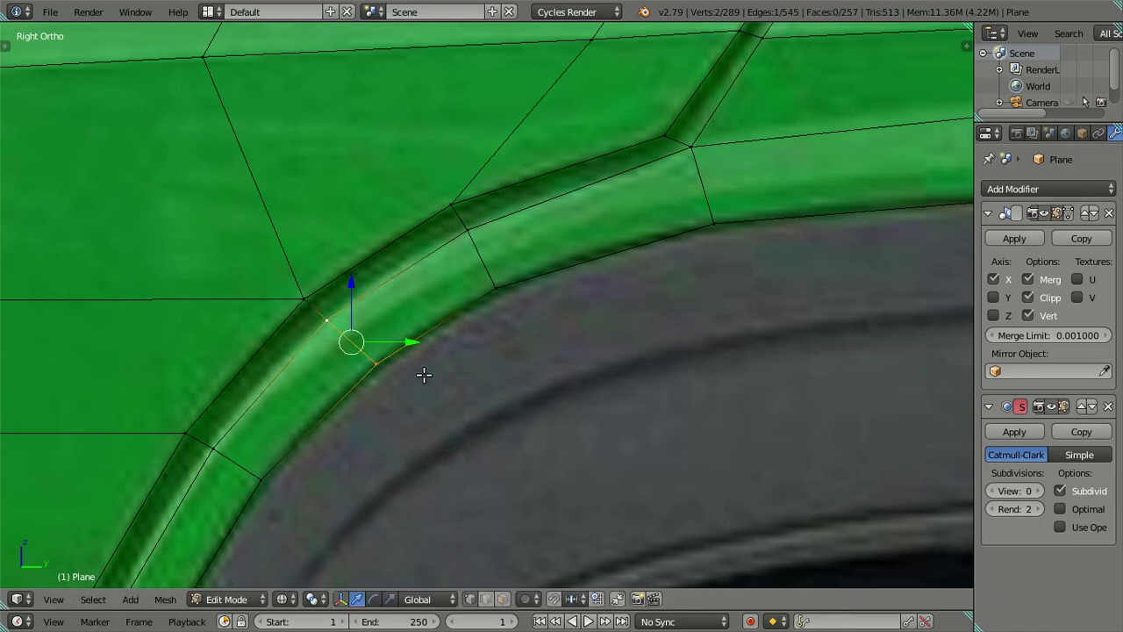
pyautogui.press('a')
pyautogui.scroll(-2, 424, 374)
pyautogui.scroll(-3, 426, 375)
# Switch the viewport shading and slide an arch-strip vertex horizontally along the arch.
pyautogui.press('z')
pyautogui.press('z')
pyautogui.scroll(1, 517, 303)
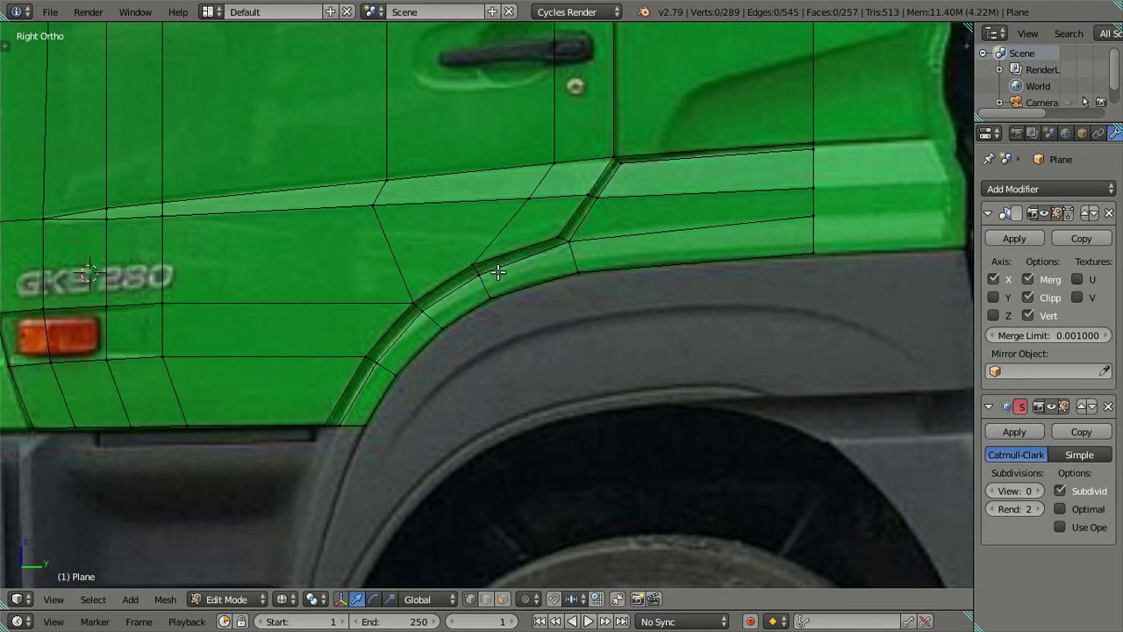
pyautogui.scroll(1, 479, 281)
pyautogui.scroll(1, 421, 312)
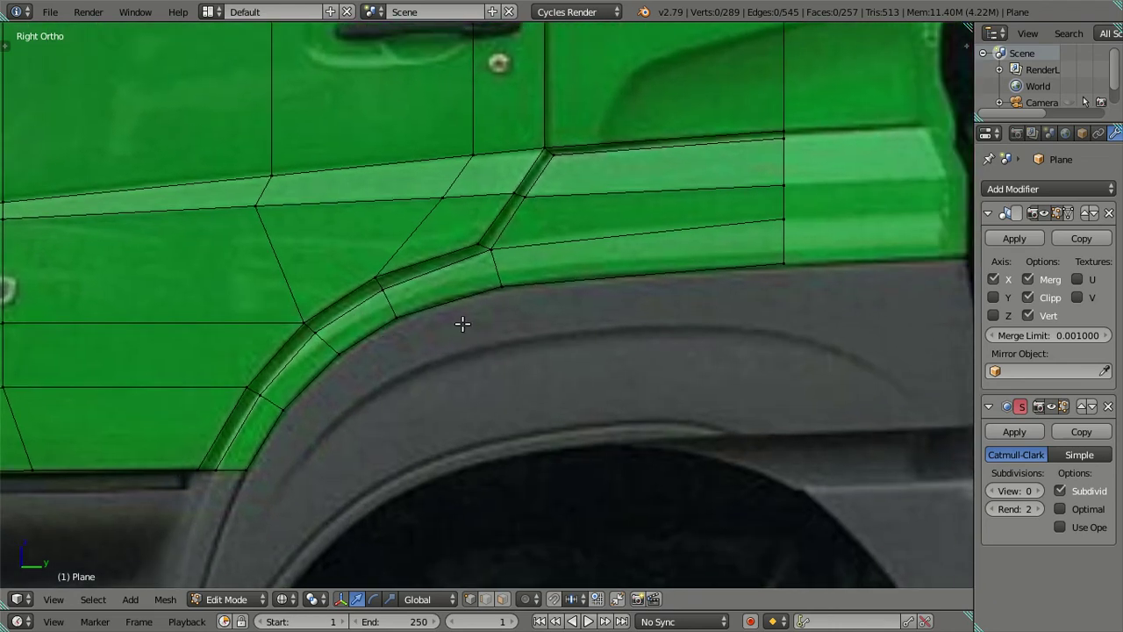
pyautogui.rightClick(261, 397)
pyautogui.moveTo(315, 394); pyautogui.dragTo(312, 391)
pyautogui.press('a')
# Cut a lengthwise edge loop through the rear of the arch strip.
pyautogui.keyDown('shift'); pyautogui.moveTo(685, 292); pyautogui.dragTo(704, 285, button='middle'); pyautogui.keyUp('shift')
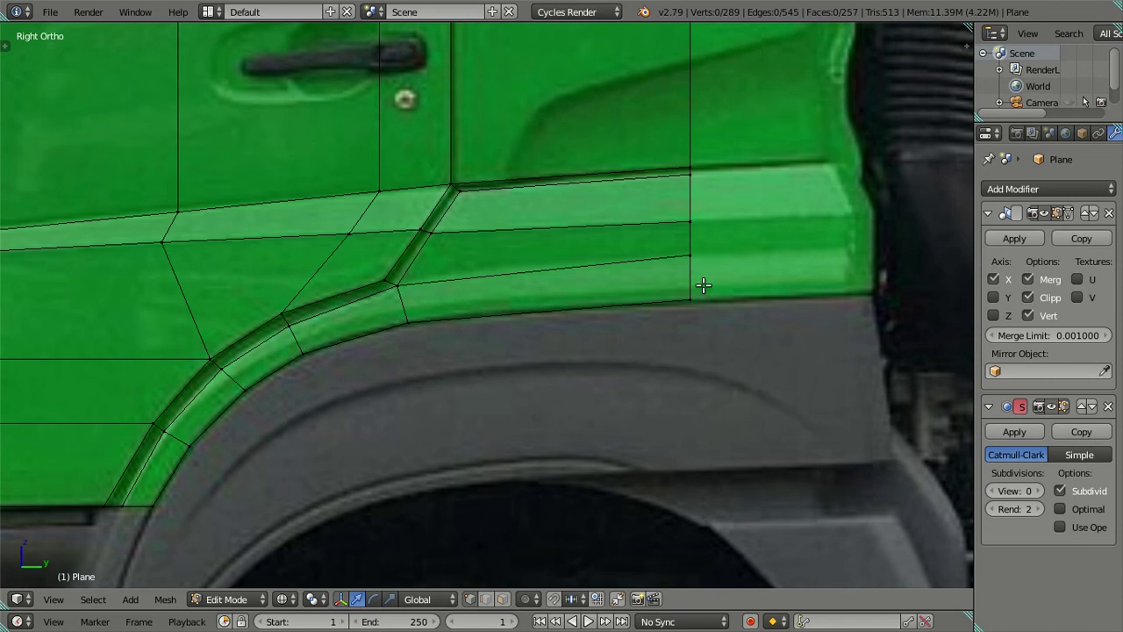
pyautogui.hotkey('ctrl', 'r')
pyautogui.click(698, 290)
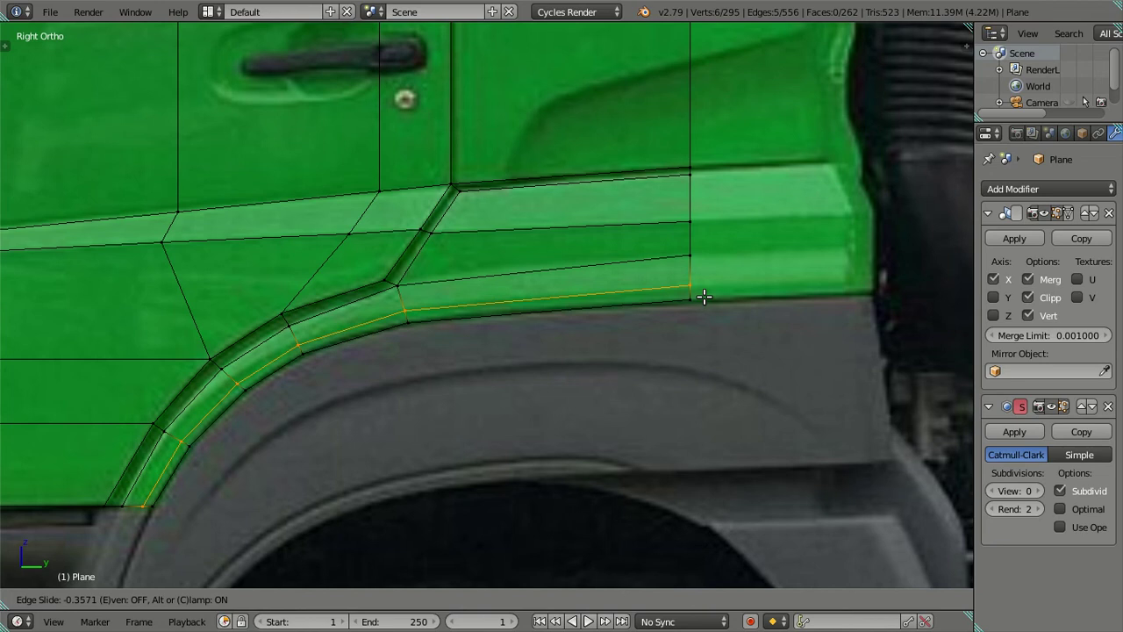
# Redo the loop cut as two centred parallel loops along the arch strip.
pyautogui.rightClick(704, 296)
pyautogui.hotkey('ctrl', 'z')
pyautogui.hotkey('ctrl', 'r')
pyautogui.scroll(1, 703, 296)
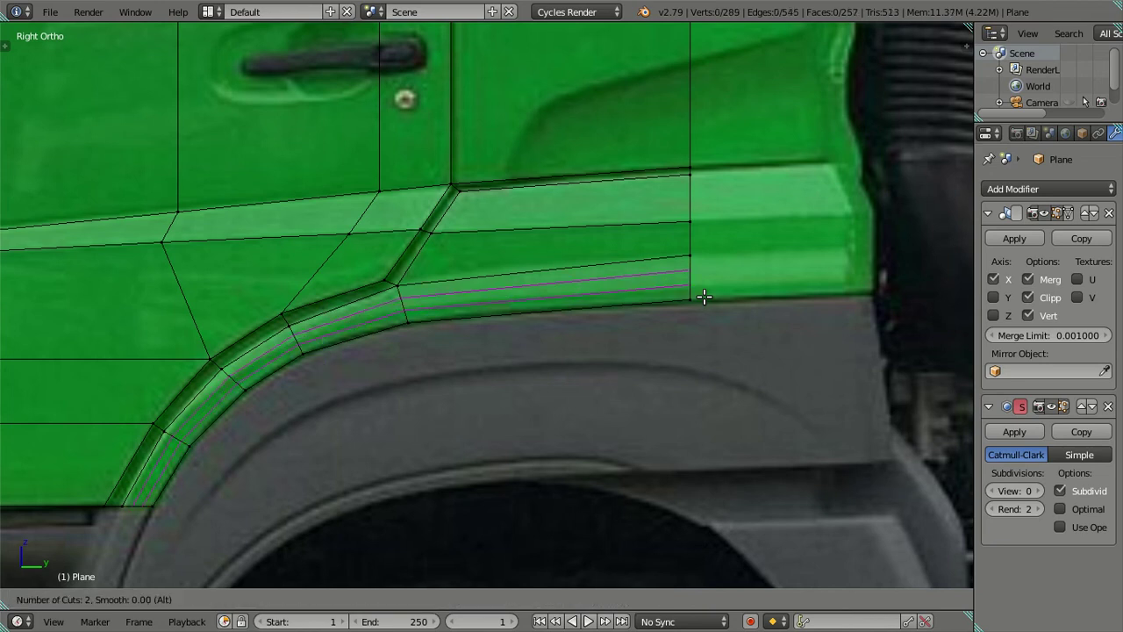
pyautogui.click(703, 296)
pyautogui.rightClick(704, 296)
pyautogui.scroll(2, 671, 313)
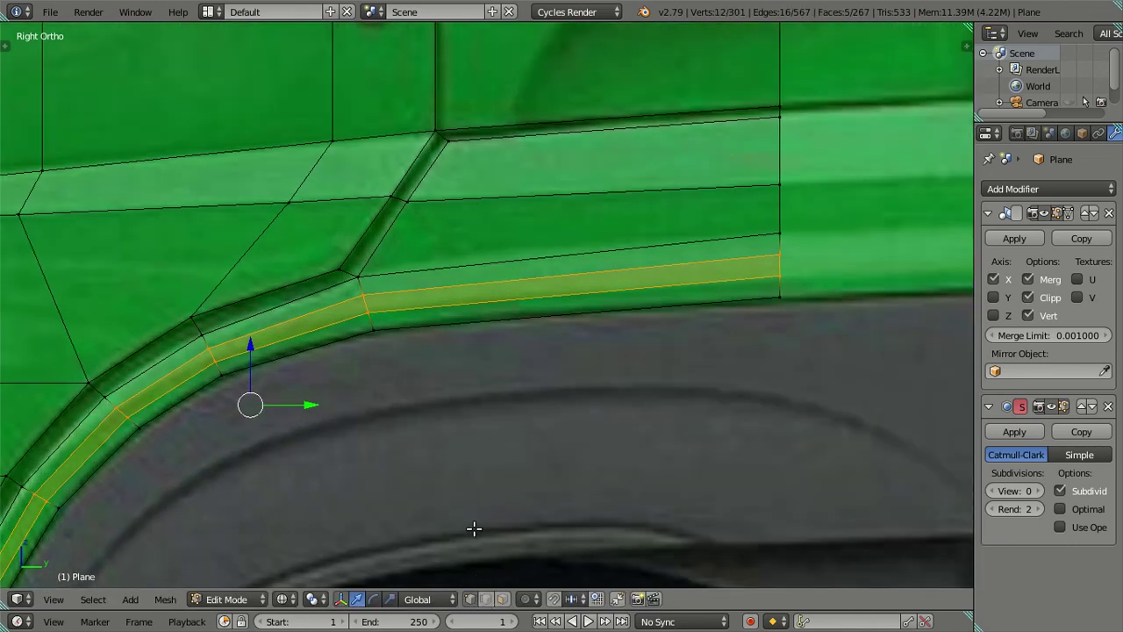
pyautogui.press('a')
# Merge two pairs of neighbouring arch-strip vertices with Alt+M.
pyautogui.keyDown('ctrl'); pyautogui.hscroll(-5, 443, 412); pyautogui.keyUp('ctrl')
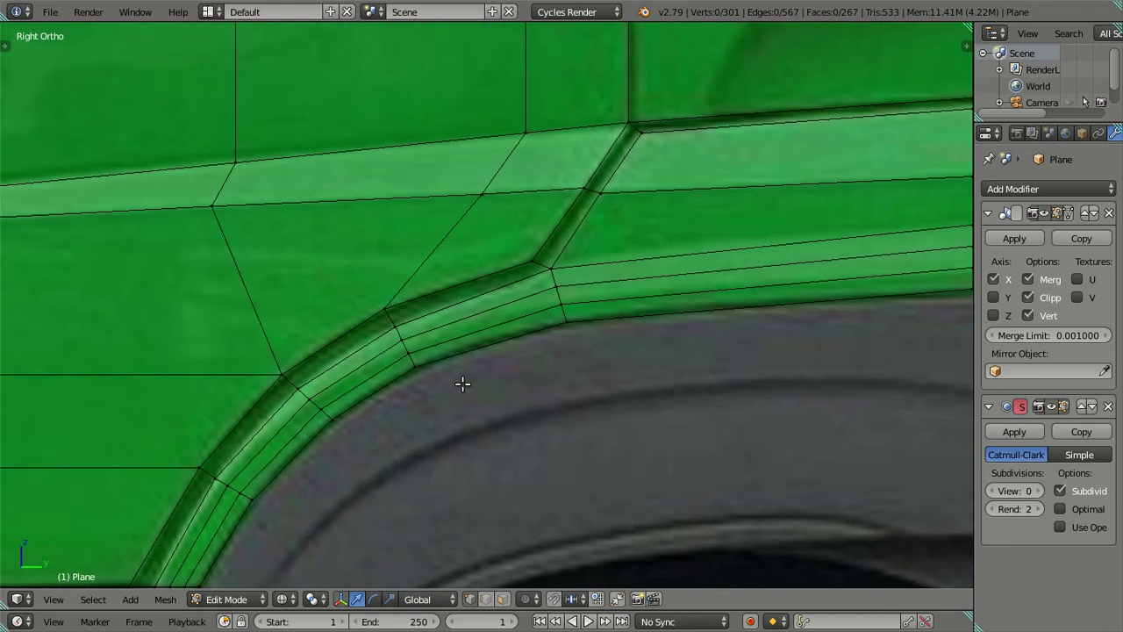
pyautogui.rightClick(402, 350)
pyautogui.keyDown('shift'); pyautogui.rightClick(412, 349); pyautogui.keyUp('shift')
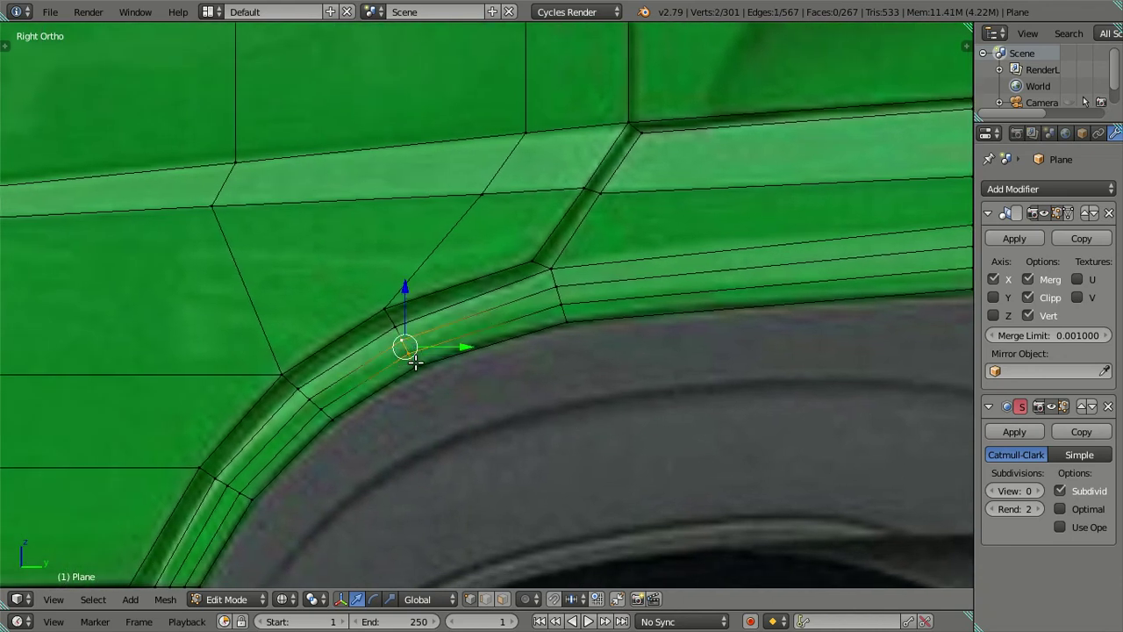
pyautogui.scroll(-1, 416, 398)
pyautogui.hotkey('alt', 'm')
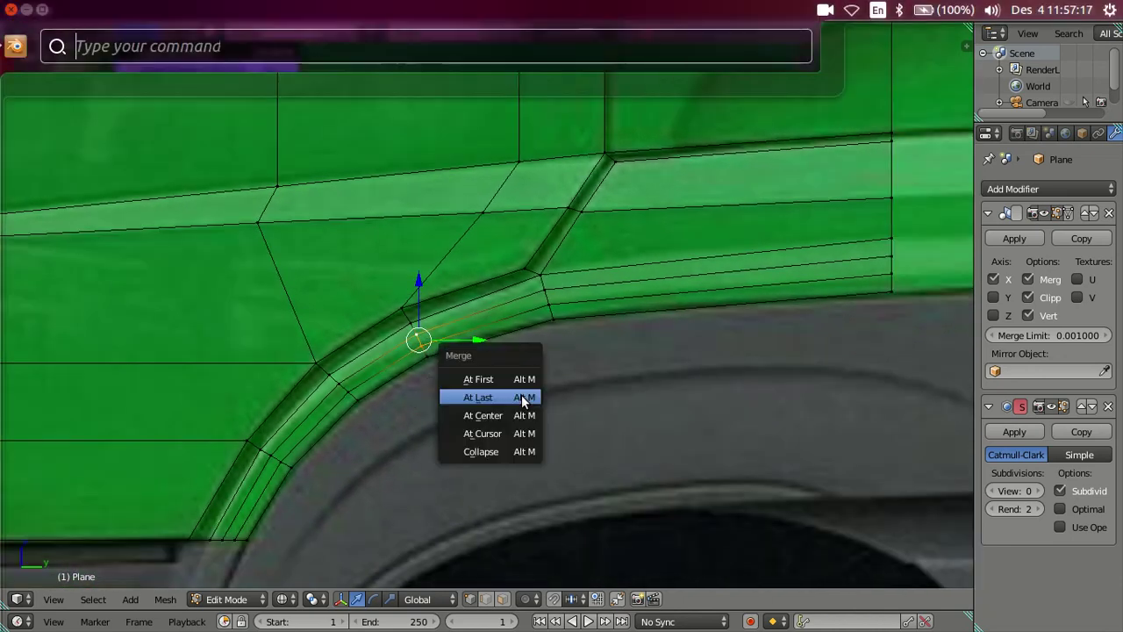
pyautogui.click(505, 418)
pyautogui.scroll(2, 353, 407)
pyautogui.keyDown('shift'); pyautogui.rightClick(283, 426); pyautogui.keyUp('shift')
pyautogui.hotkey('alt', 'm')
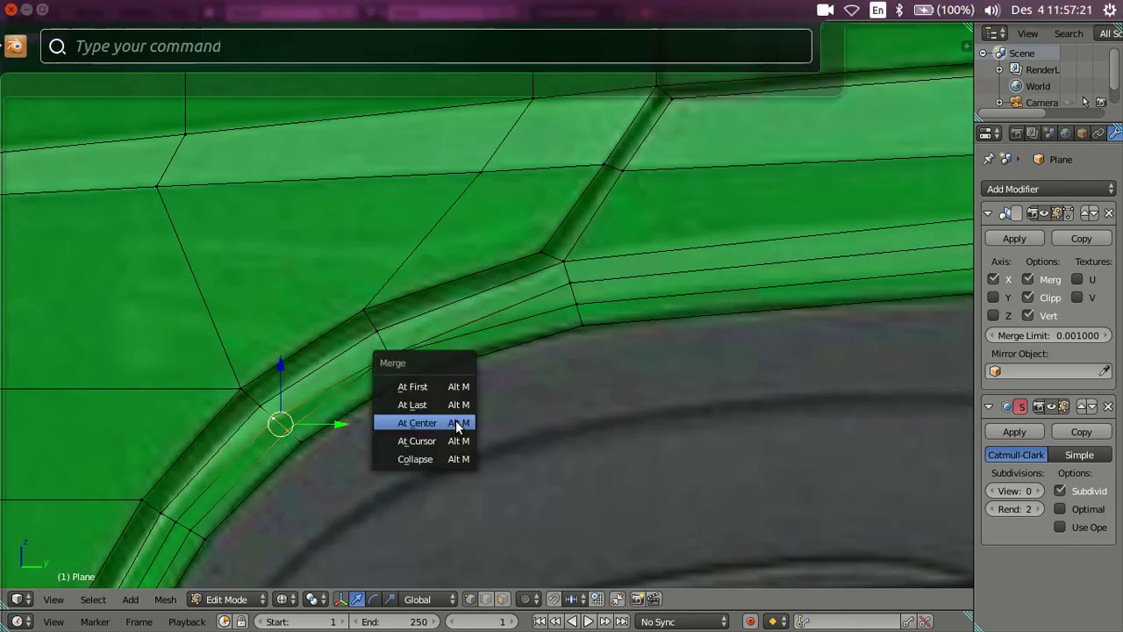
pyautogui.click(446, 397)
pyautogui.scroll(-2, 508, 344)
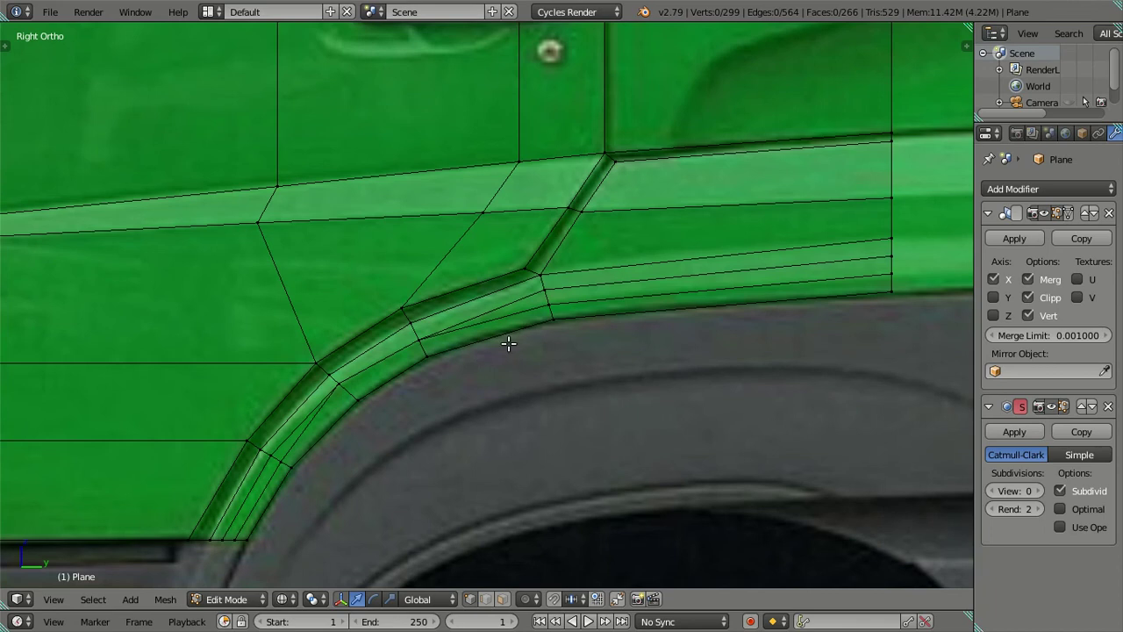
# Dissolve the horizontal loop and the extra edges along the arch strip.
pyautogui.keyDown('alt'); pyautogui.rightClick(617, 284); pyautogui.keyUp('alt')
pyautogui.press('x')
pyautogui.click(631, 300)
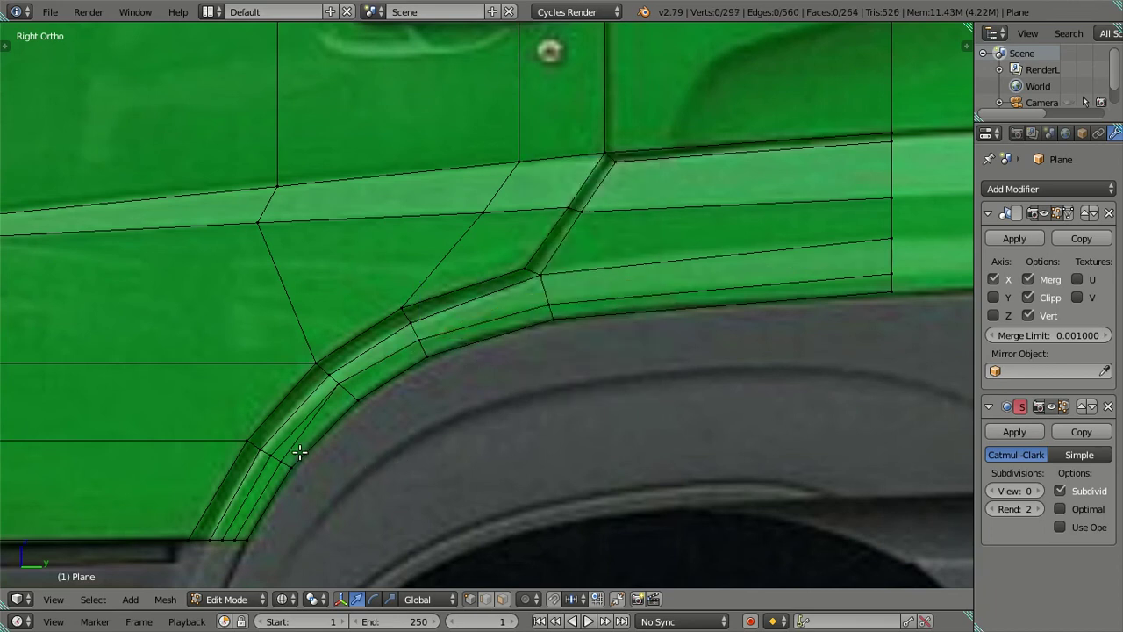
pyautogui.keyDown('alt'); pyautogui.rightClick(299, 452); pyautogui.keyUp('alt')
pyautogui.press('x')
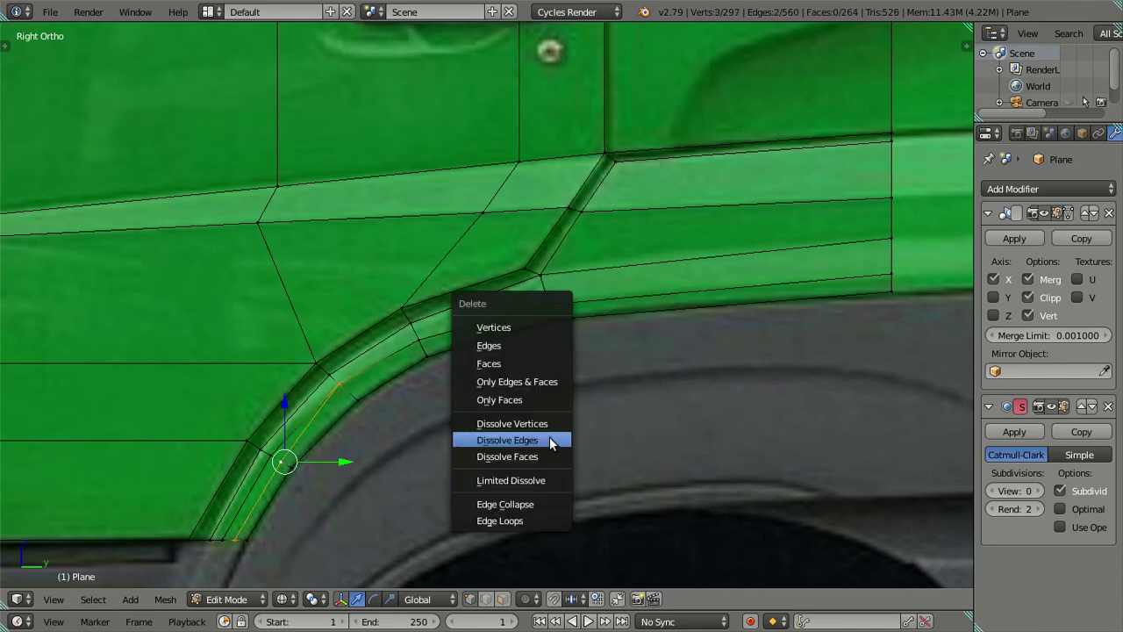
pyautogui.click(548, 436)
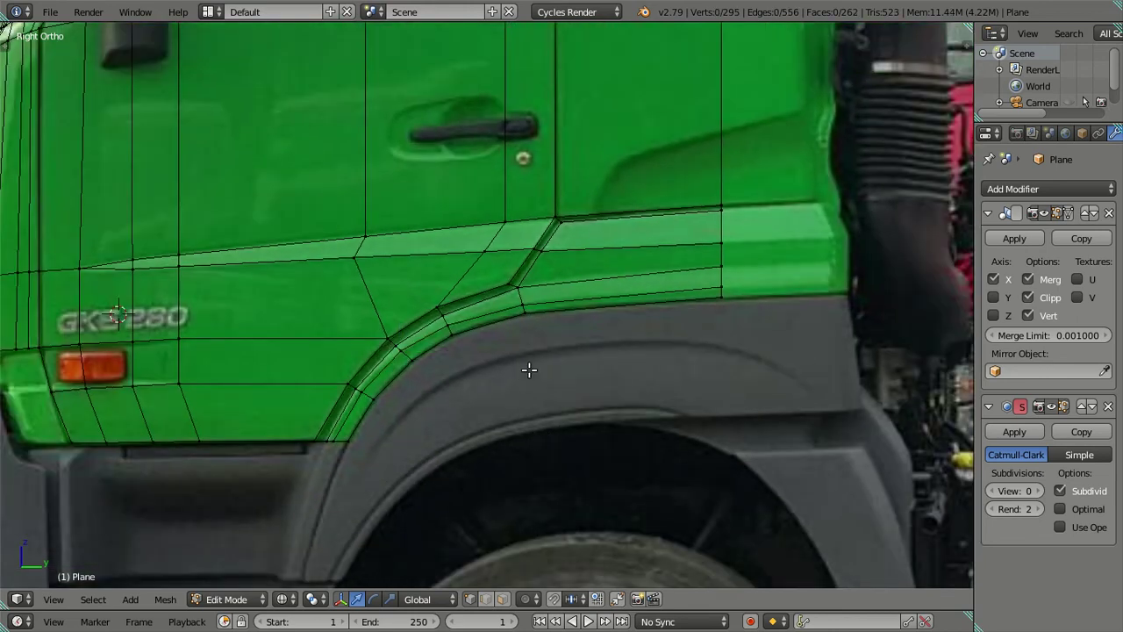
# Inspect the wheel-arch notch from several angles, including from below, in solid and wireframe shading.
pyautogui.scroll(2, 643, 341)
pyautogui.moveTo(448, 344)
pyautogui.mouseDown(button='middle')
pyautogui.moveTo(567, 348)
pyautogui.moveTo(587, 459)
pyautogui.moveTo(368, 453)
pyautogui.moveTo(293, 444)
pyautogui.moveTo(275, 424)
pyautogui.moveTo(274, 438)
pyautogui.moveTo(306, 447)
pyautogui.moveTo(464, 379)
pyautogui.mouseUp(button='middle')
pyautogui.press('KP_3')
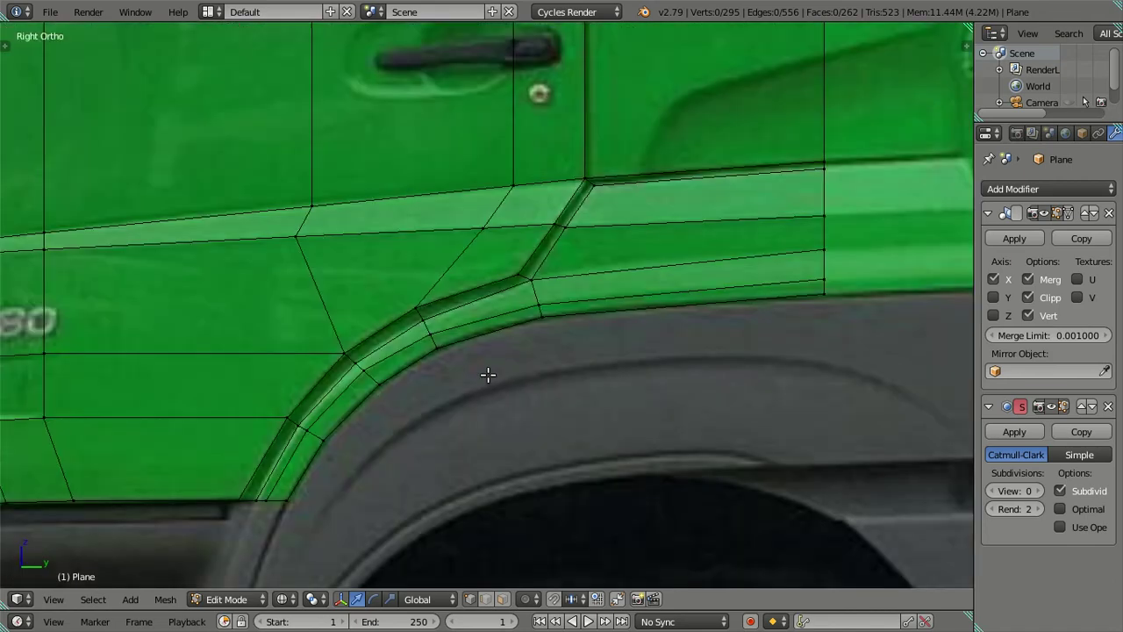
pyautogui.press('z')
pyautogui.press('z')
pyautogui.moveTo(587, 371)
pyautogui.mouseDown(button='middle')
pyautogui.moveTo(559, 353)
pyautogui.moveTo(413, 351)
pyautogui.moveTo(400, 365)
pyautogui.moveTo(417, 423)
pyautogui.mouseUp(button='middle')
pyautogui.press('z')
pyautogui.moveTo(482, 378)
pyautogui.mouseDown(button='middle')
pyautogui.moveTo(476, 431)
pyautogui.moveTo(497, 453)
pyautogui.mouseUp(button='middle')
pyautogui.moveTo(525, 385); pyautogui.dragTo(537, 331, button='middle')
pyautogui.keyDown('ctrl'); pyautogui.keyDown('alt'); pyautogui.rightClick(526, 340); pyautogui.keyUp('alt'); pyautogui.keyUp('ctrl')
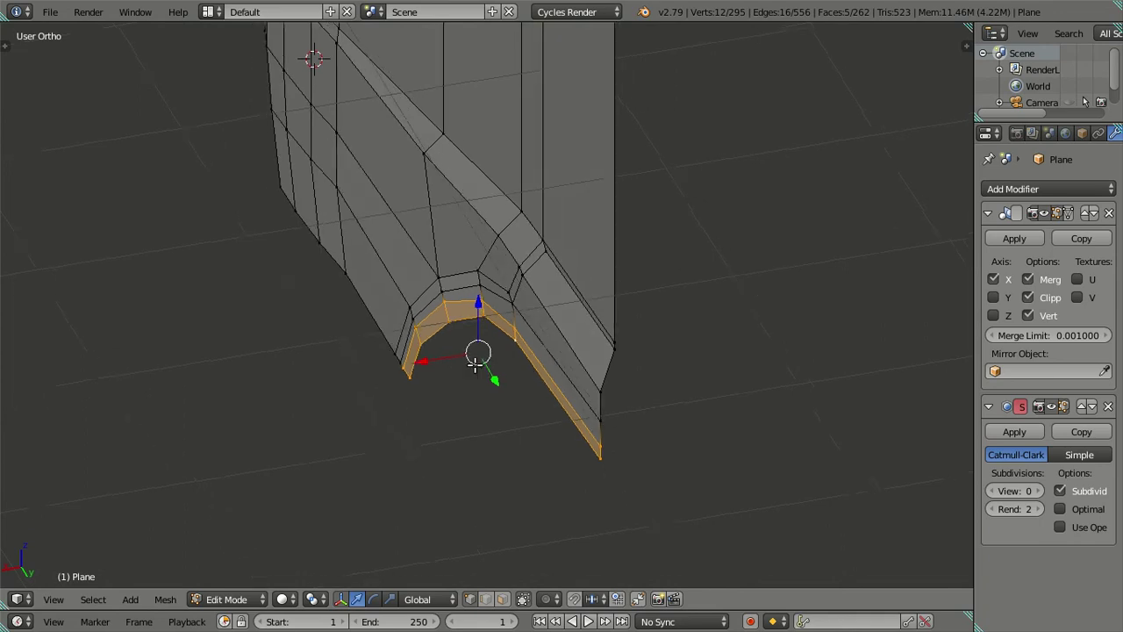
pyautogui.moveTo(451, 366); pyautogui.dragTo(491, 355, button='middle')
pyautogui.press('KP_3')
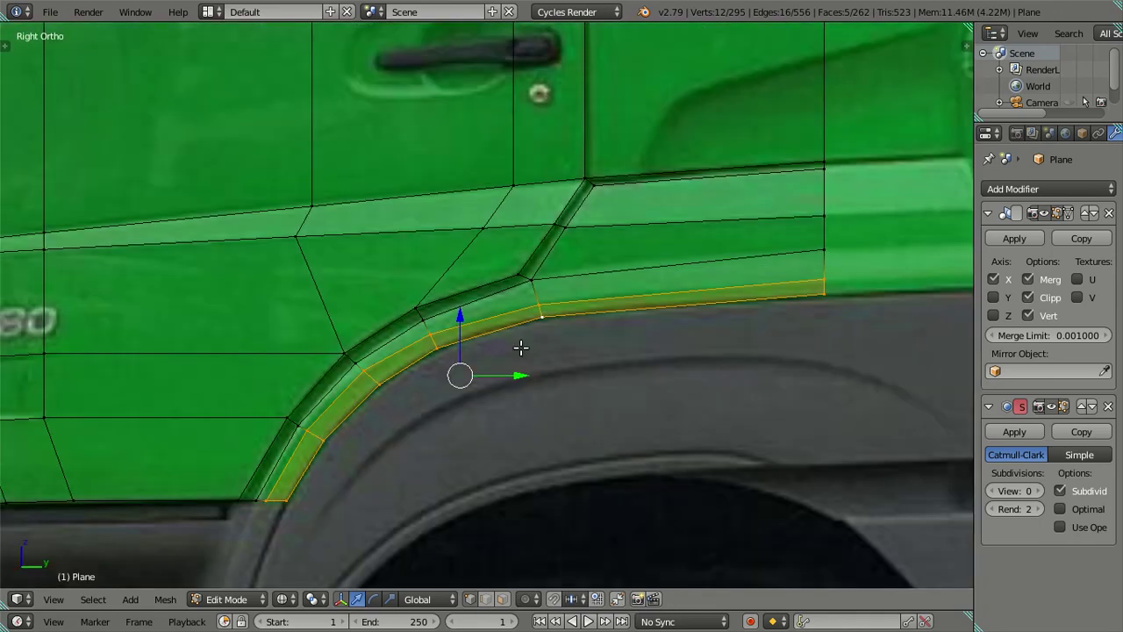
pyautogui.press('a')
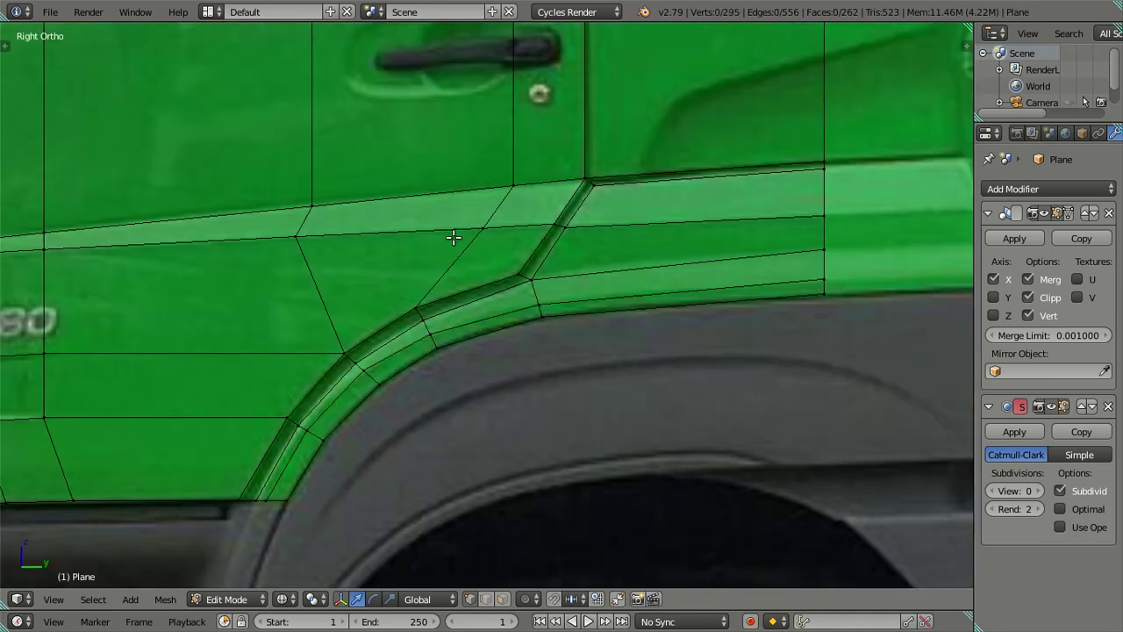
# Frame the whole cab, then switch to the front reference view in wireframe and zoom in.
pyautogui.scroll(-3, 451, 238)
pyautogui.scroll(-3, 535, 337)
pyautogui.keyDown('shift'); pyautogui.moveTo(588, 210); pyautogui.dragTo(575, 303, button='middle'); pyautogui.keyUp('shift')
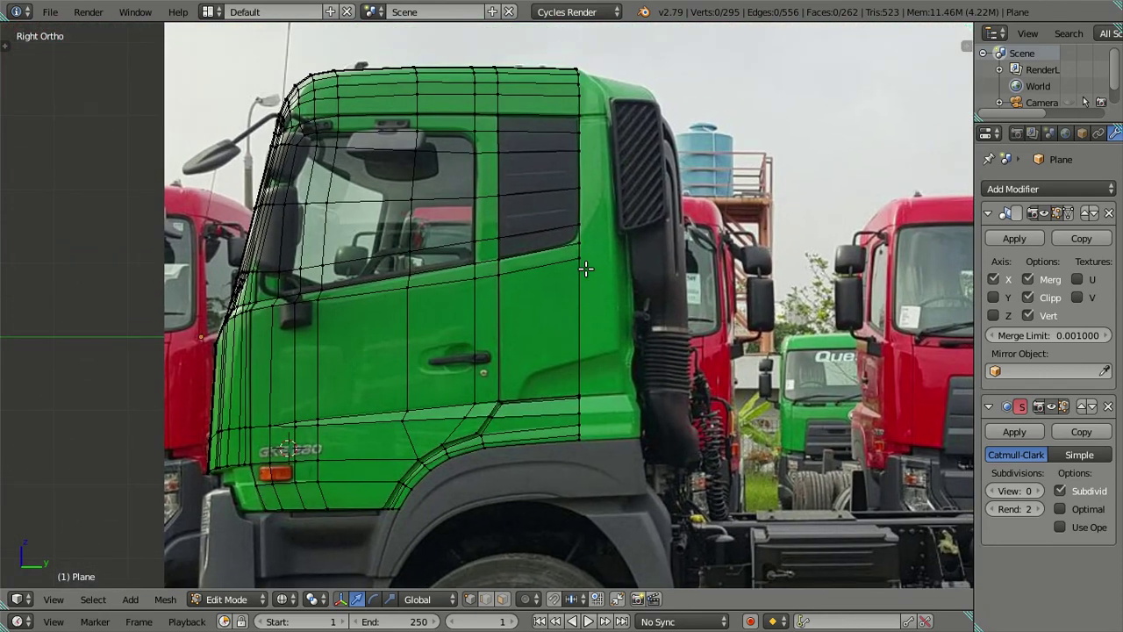
pyautogui.moveTo(450, 281); pyautogui.dragTo(509, 313, button='middle')
pyautogui.press('z')
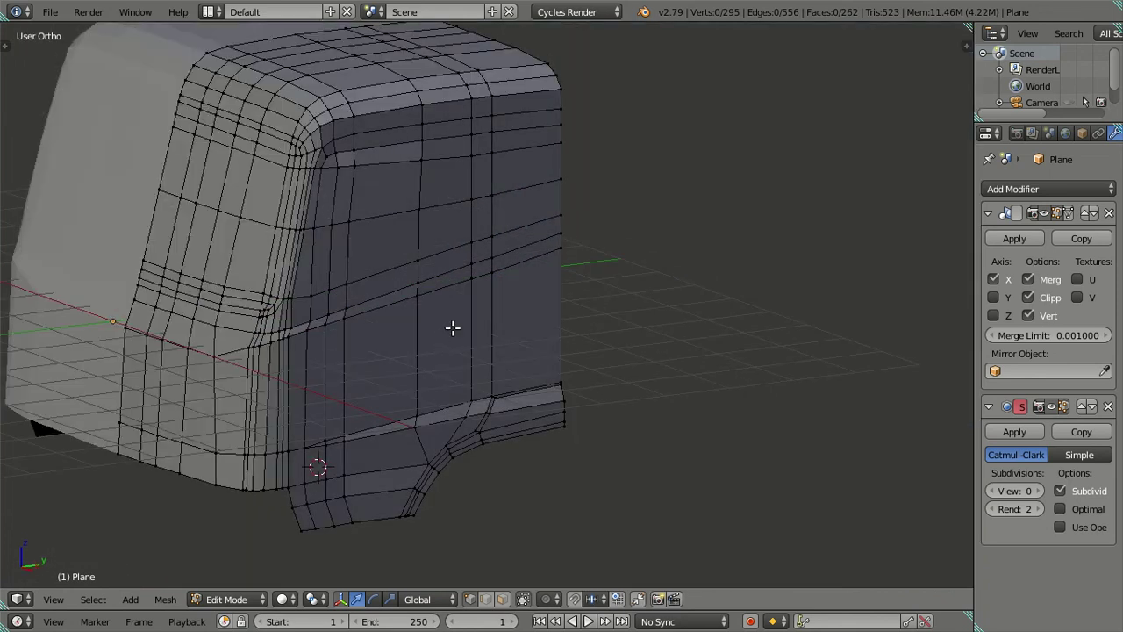
pyautogui.press('KP_1')
pyautogui.press('z')
pyautogui.scroll(2, 509, 358)
# Zoom onto the truck front and add a first horizontal edge loop across the grille.
pyautogui.scroll(1, 509, 358)
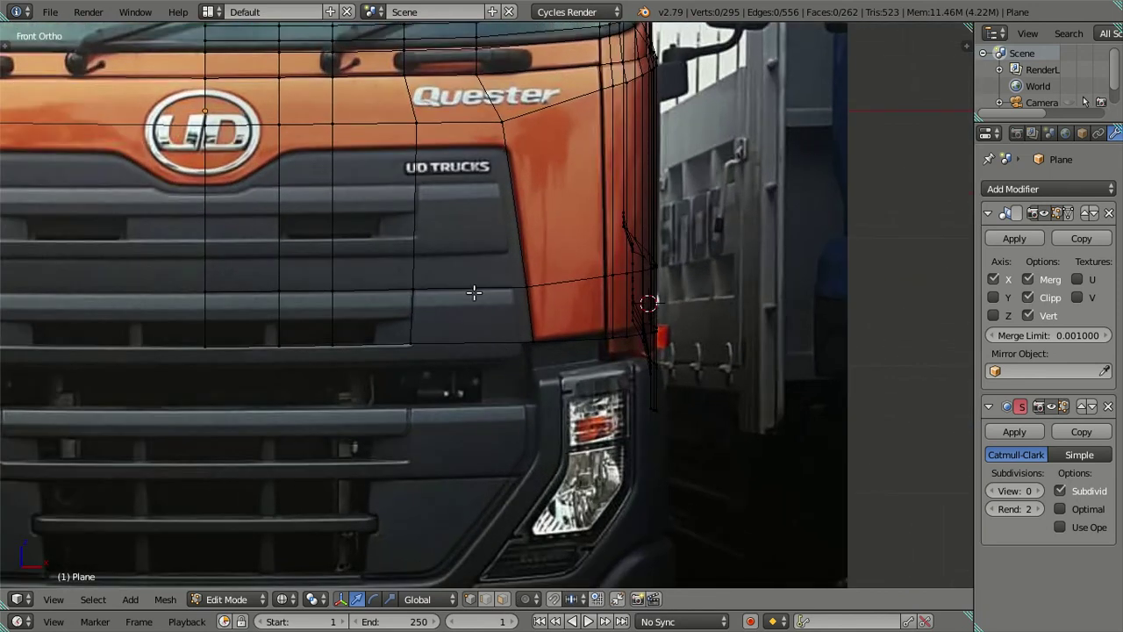
pyautogui.scroll(1, 477, 291)
pyautogui.scroll(1, 519, 281)
pyautogui.scroll(1, 514, 248)
pyautogui.keyDown('shift'); pyautogui.moveTo(534, 343); pyautogui.dragTo(539, 355, button='middle'); pyautogui.keyUp('shift')
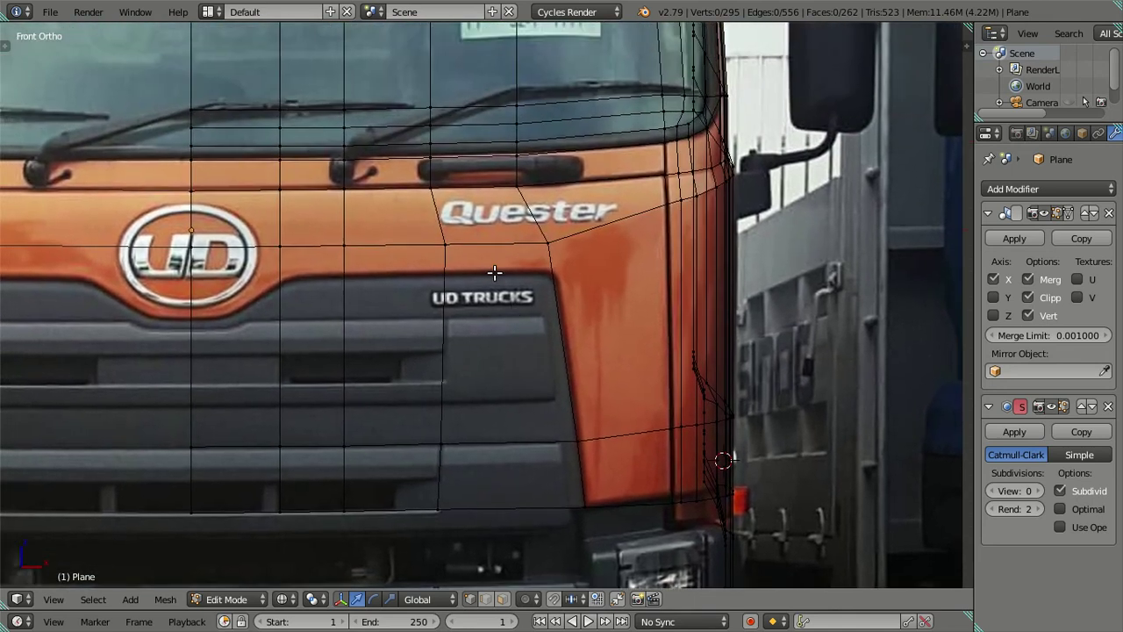
pyautogui.keyDown('shift'); pyautogui.moveTo(495, 273); pyautogui.dragTo(550, 291, button='middle'); pyautogui.keyUp('shift')
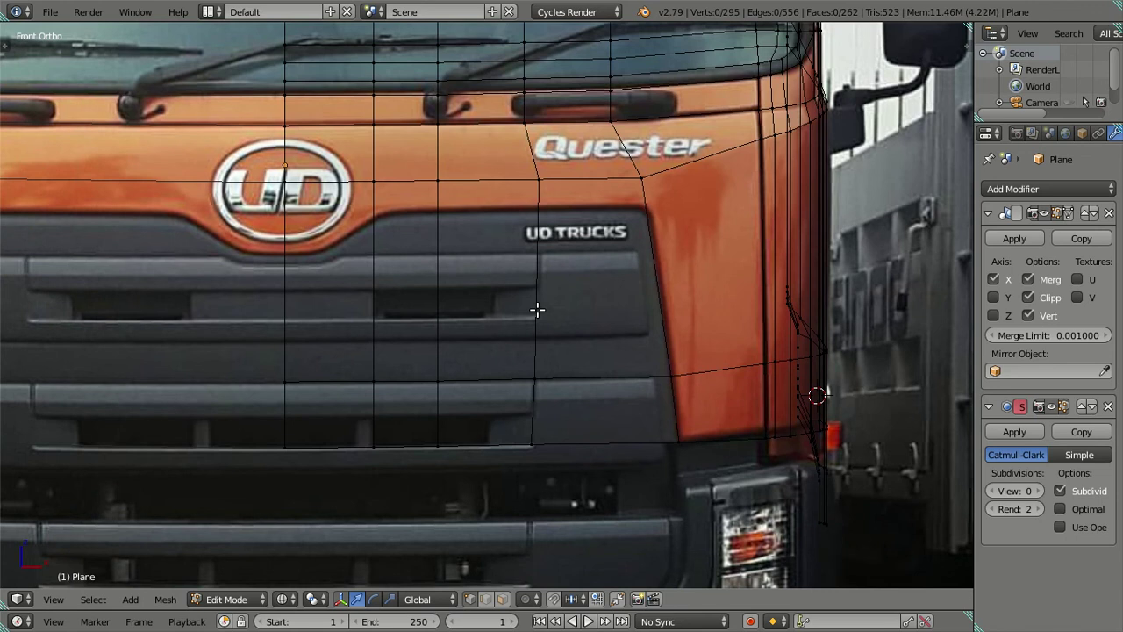
pyautogui.hotkey('ctrl', 'r')
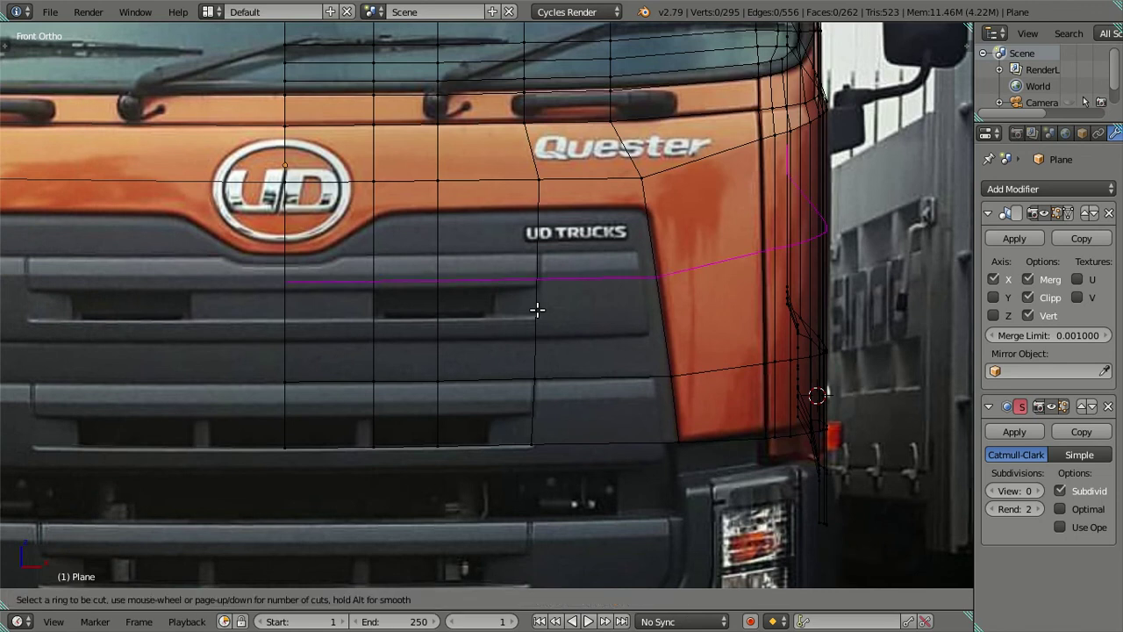
pyautogui.click(537, 308)
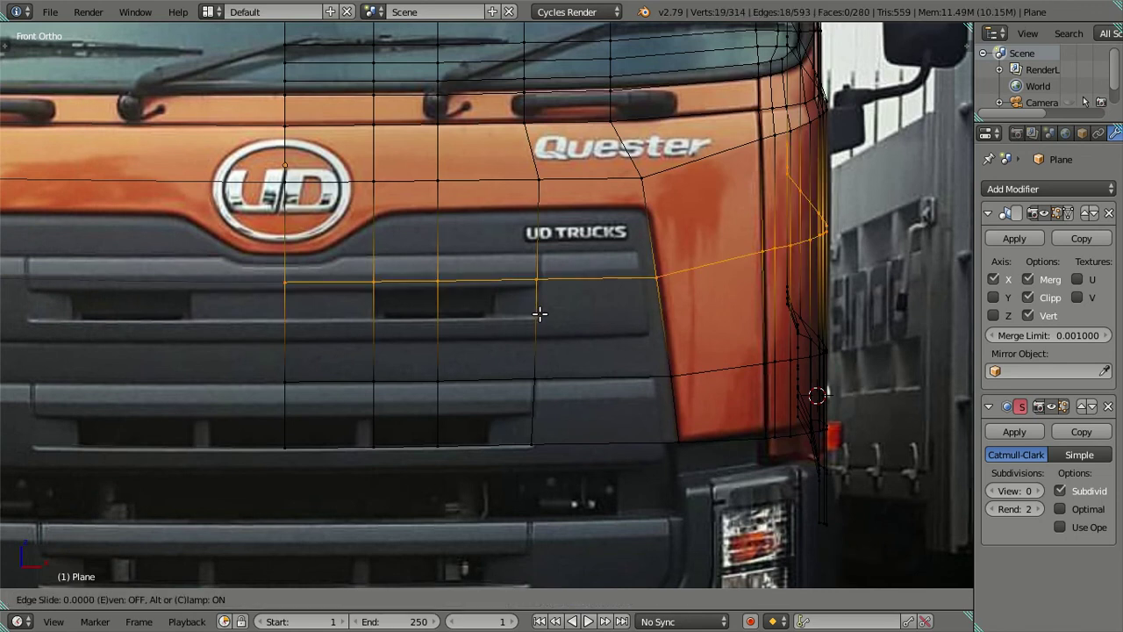
pyautogui.click(575, 350)
pyautogui.press('a')
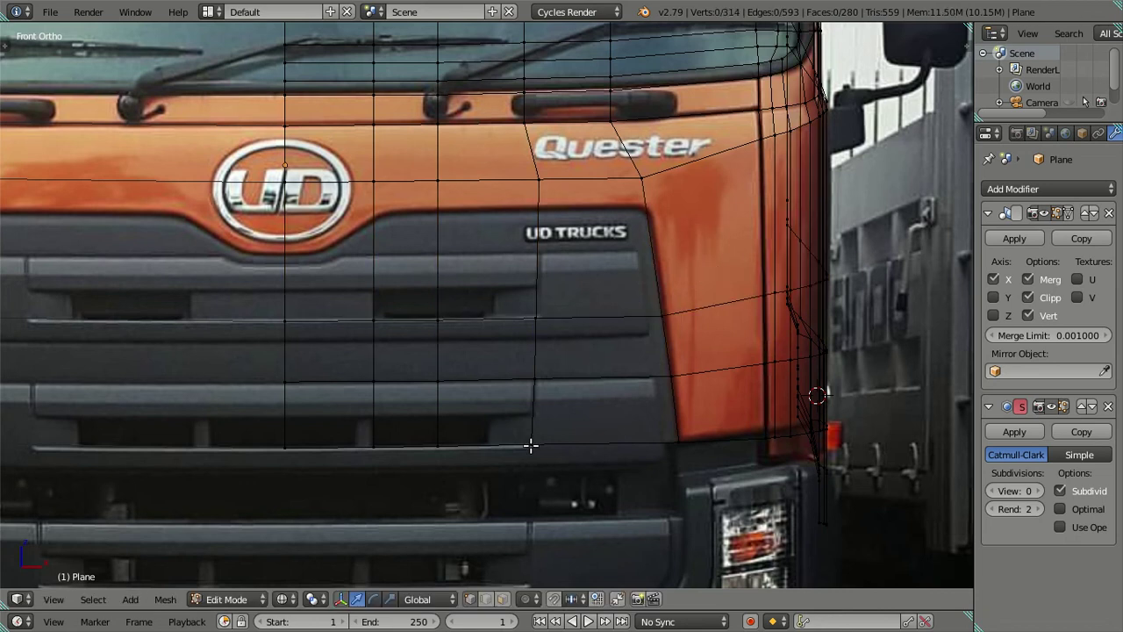
# Redo a second horizontal loop cut across the lower part of the grille.
pyautogui.hotkey('ctrl', 'r')
pyautogui.click(539, 415)
pyautogui.click(538, 415)
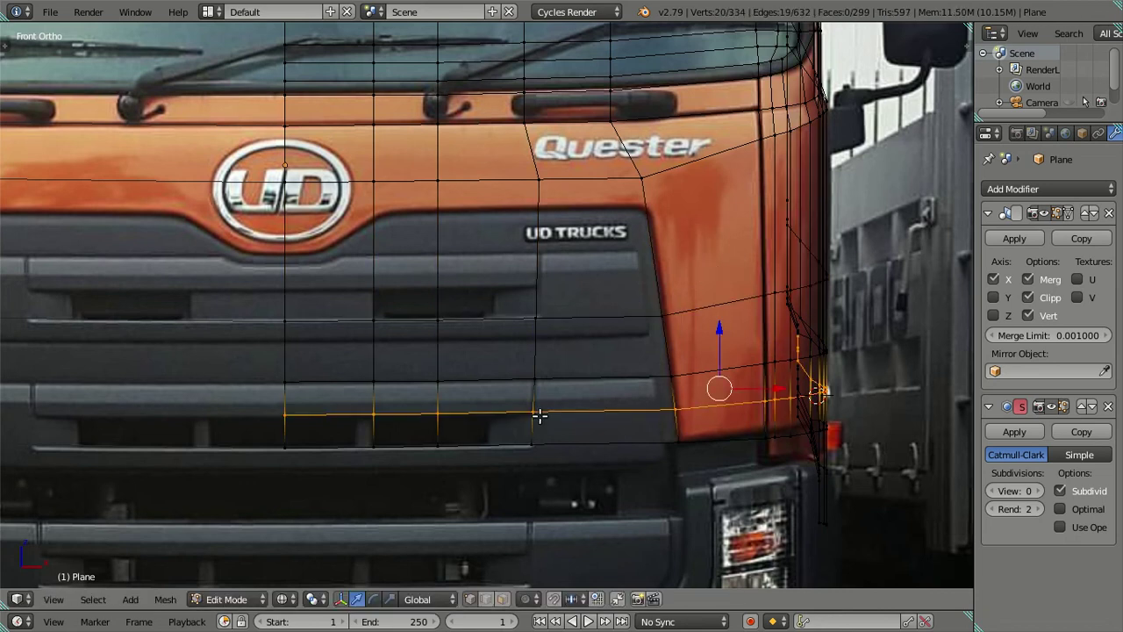
pyautogui.press('a')
pyautogui.hotkey('ctrl', 'z')
pyautogui.hotkey('ctrl', 'z')
pyautogui.hotkey('ctrl', 'r')
pyautogui.click(549, 412)
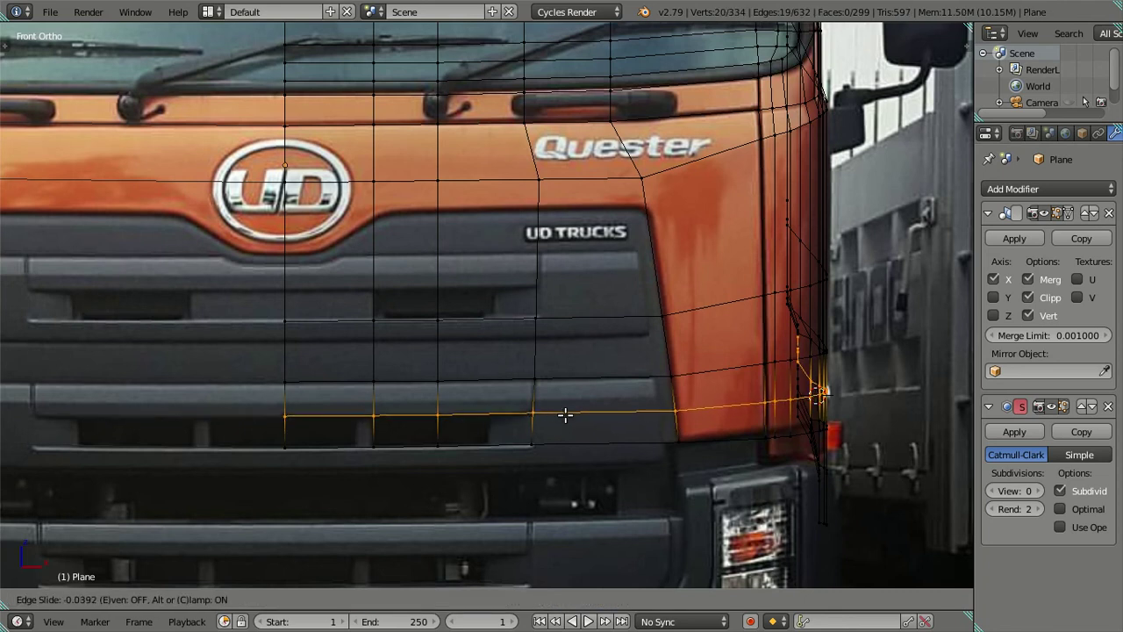
pyautogui.click(566, 415)
pyautogui.press('a')
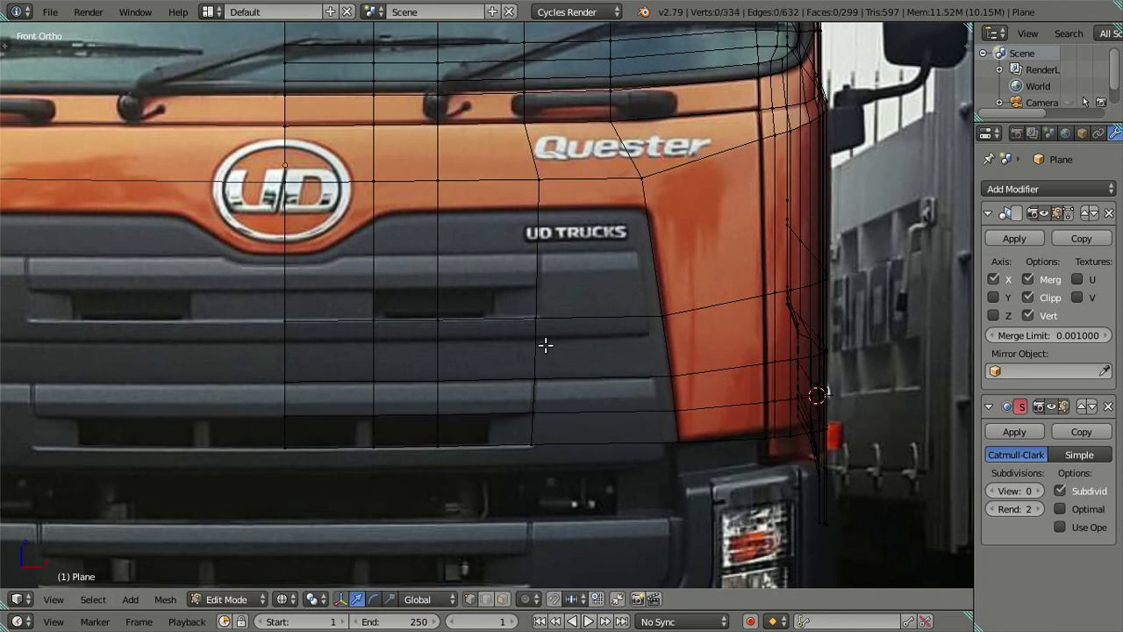
# Add a loop cut across the grille, discard a misplaced one, and place a loop along the grille's top edge.
pyautogui.hotkey('ctrl', 'r')
pyautogui.click(543, 343)
pyautogui.click(548, 335)
pyautogui.hotkey('ctrl', 'r')
pyautogui.click(539, 295)
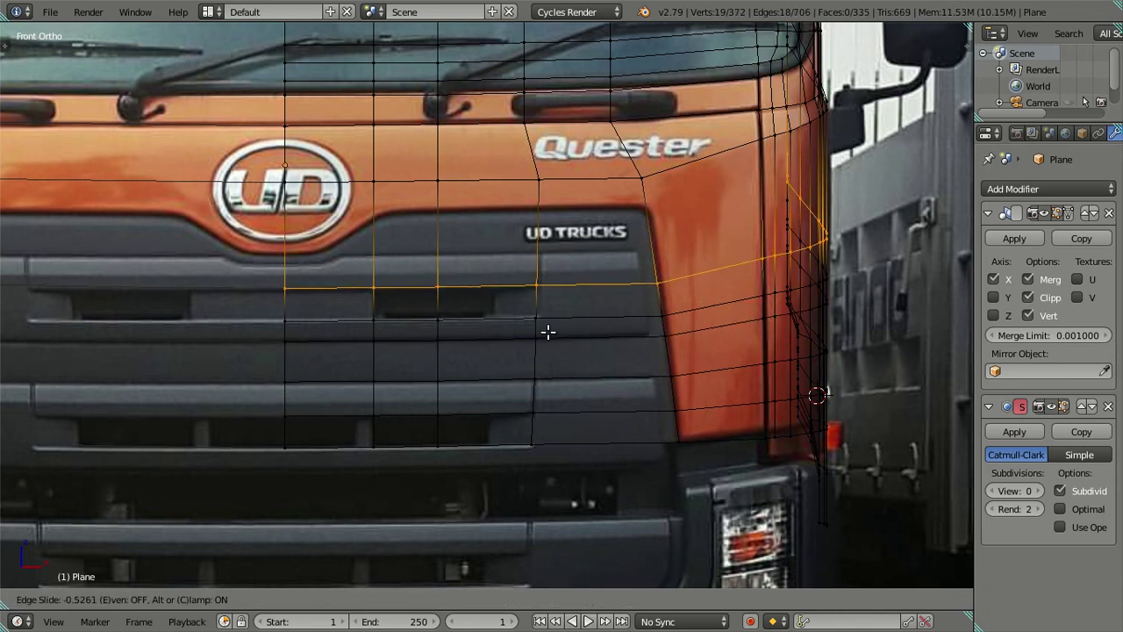
pyautogui.rightClick(549, 323)
pyautogui.hotkey('ctrl', 'z')
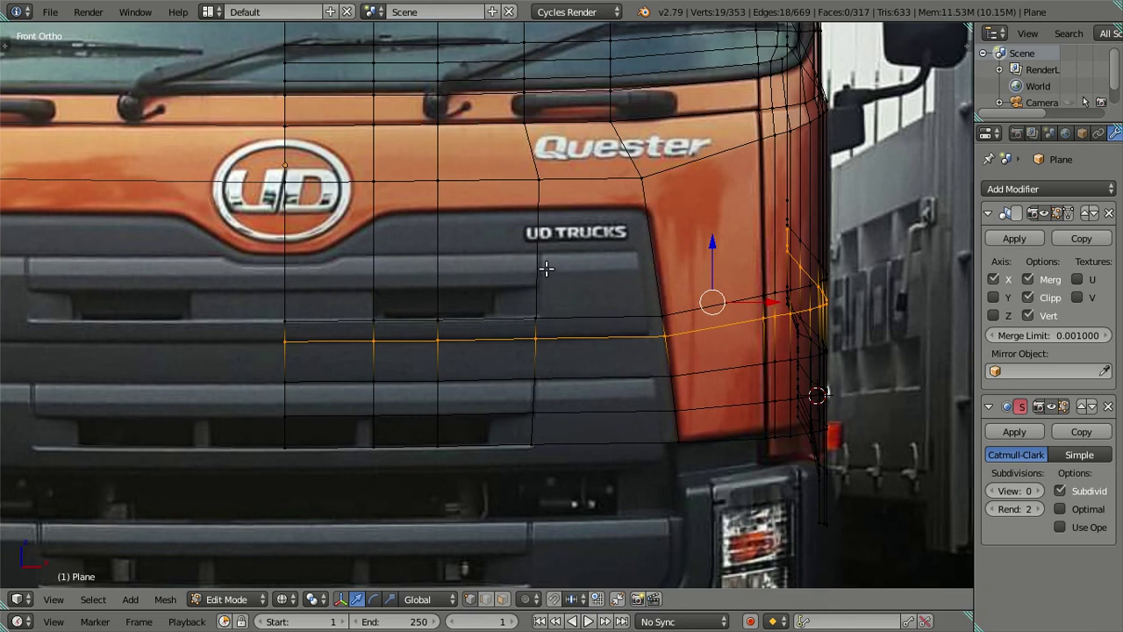
pyautogui.hotkey('ctrl', 'r')
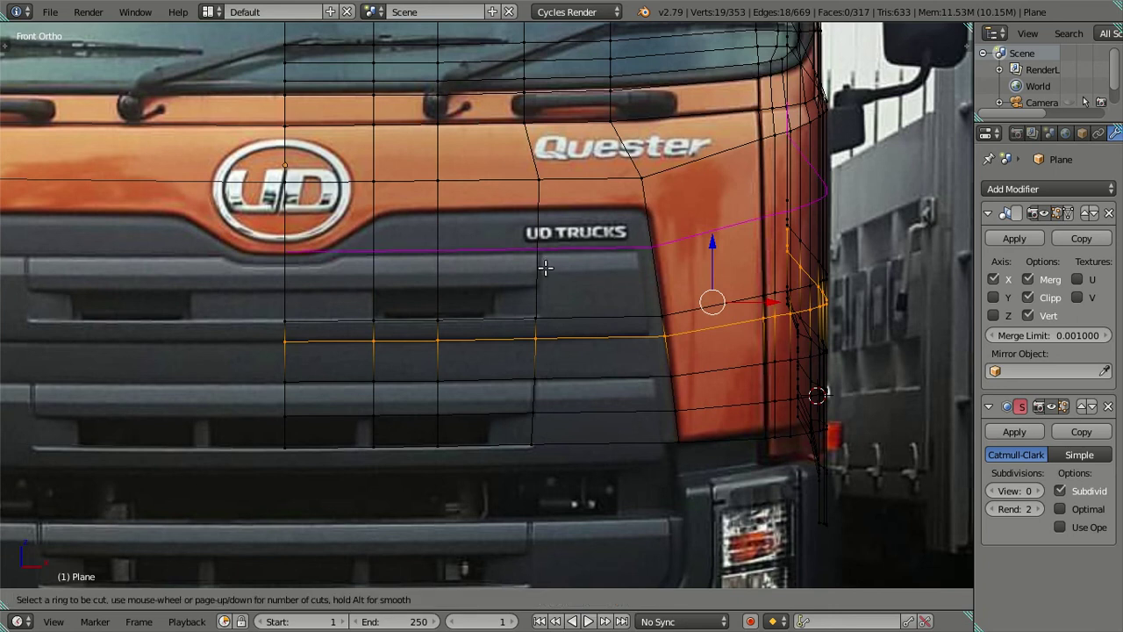
pyautogui.click(545, 266)
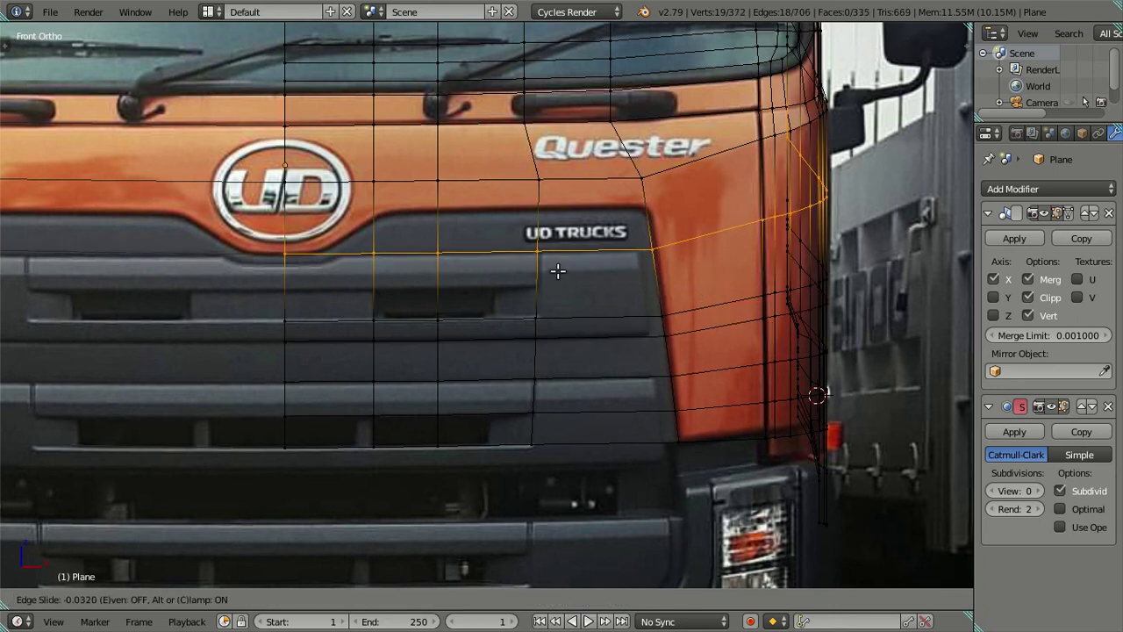
pyautogui.click(556, 271)
# Add one more horizontal edge loop across the middle of the grille.
pyautogui.hotkey('ctrl', 'r')
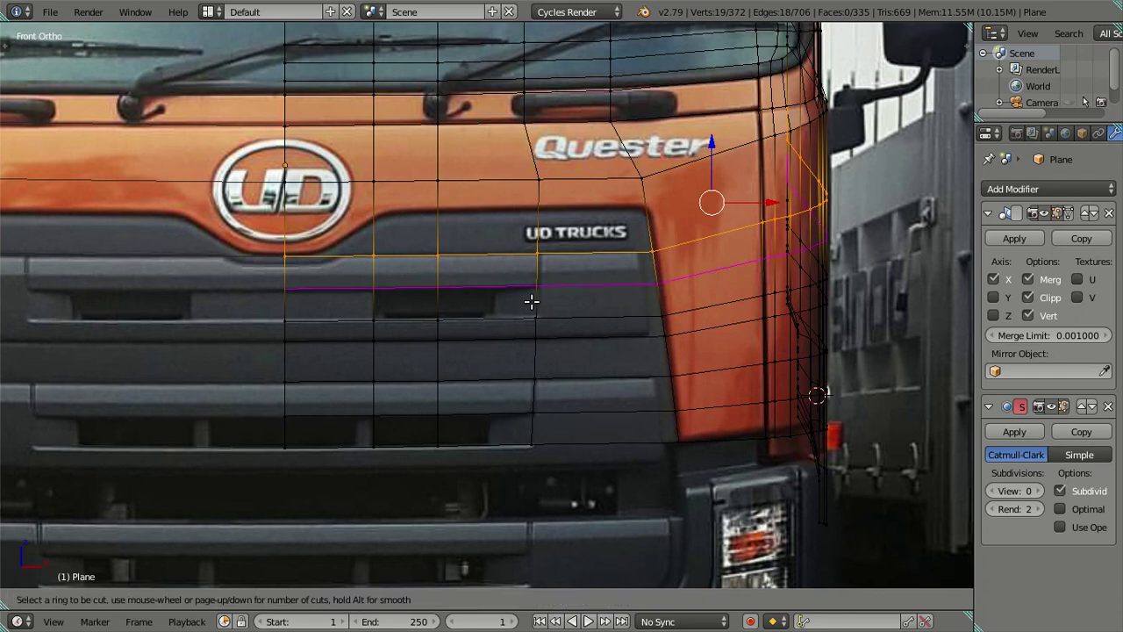
pyautogui.click(531, 300)
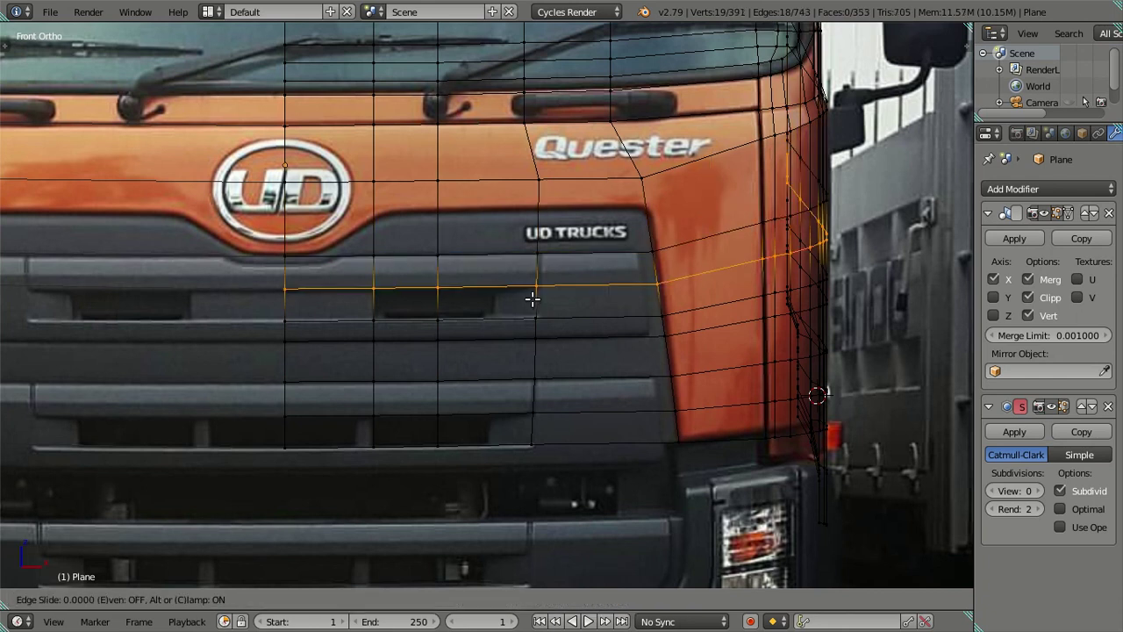
pyautogui.click(536, 299)
pyautogui.press('a')
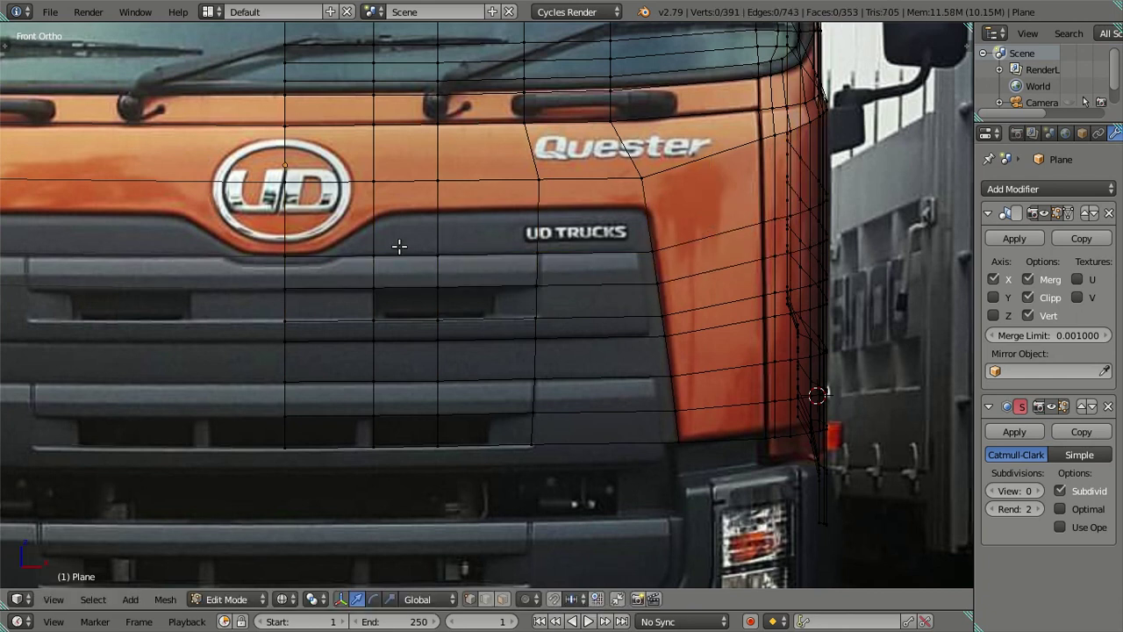
# Add a vertical edge loop through the grille, then zoom in close on the UD logo.
pyautogui.hotkey('ctrl', 'r')
pyautogui.click(358, 265)
pyautogui.click(361, 280)
pyautogui.press('a')
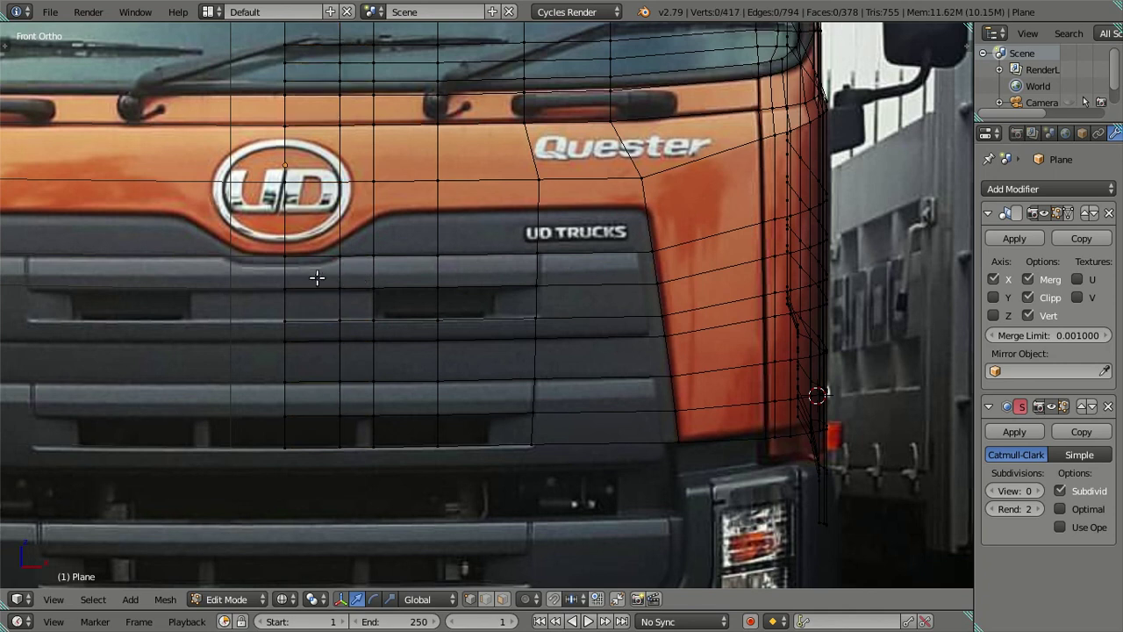
pyautogui.scroll(2, 317, 277)
pyautogui.keyDown('shift'); pyautogui.moveTo(311, 271); pyautogui.dragTo(573, 306, button='middle'); pyautogui.keyUp('shift')
pyautogui.scroll(2, 489, 291)
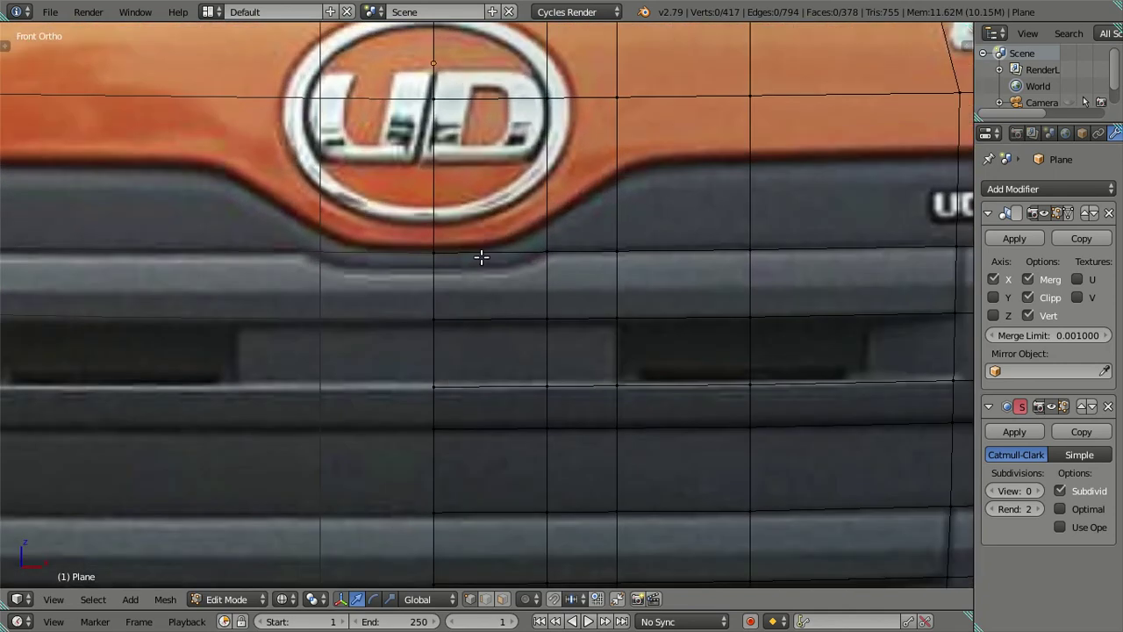
# Add a vertical loop through the logo's lower part and lower two vertices beneath the UD logo along Z.
pyautogui.hotkey('ctrl', 'r')
pyautogui.click(482, 256)
pyautogui.click(501, 261)
pyautogui.rightClick(433, 252)
pyautogui.keyDown('shift'); pyautogui.rightClick(508, 254); pyautogui.keyUp('shift')
pyautogui.press('g')
pyautogui.press('z')
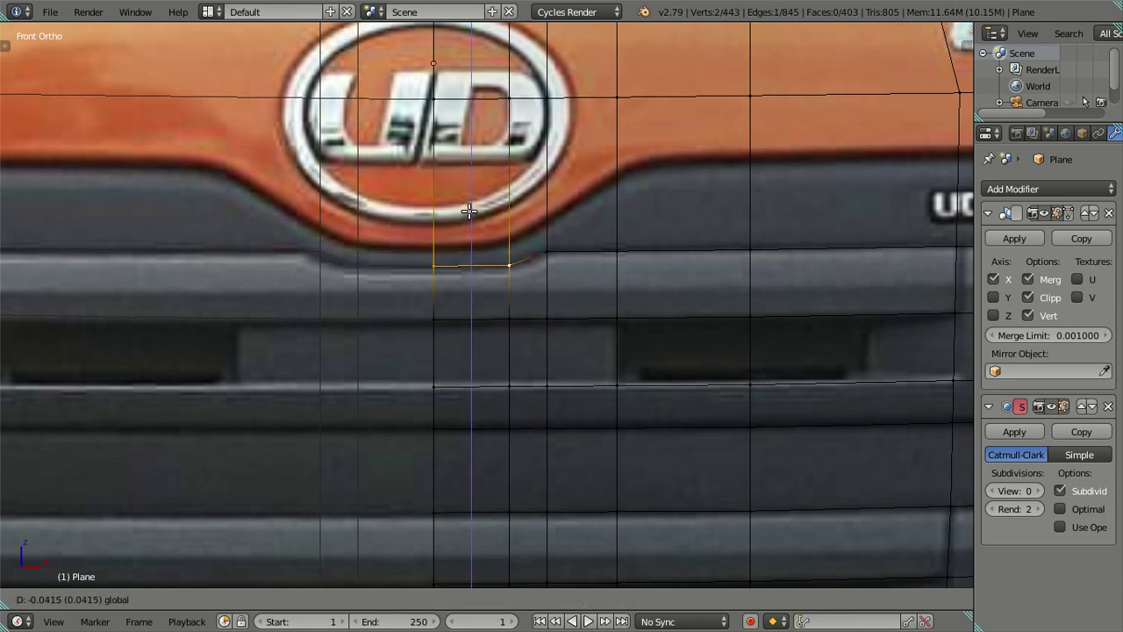
pyautogui.click(470, 213)
# Orbit around the cab and leave edit mode briefly to preview the smoothed shape.
pyautogui.scroll(-2, 475, 225)
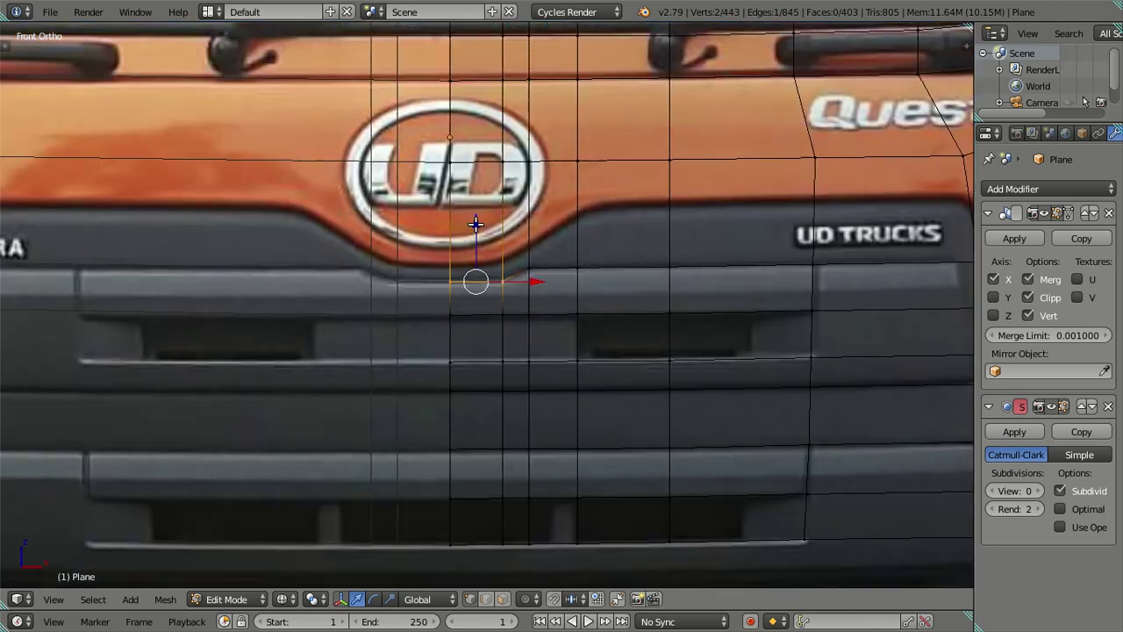
pyautogui.scroll(-2, 475, 224)
pyautogui.moveTo(587, 301)
pyautogui.mouseDown(button='middle')
pyautogui.moveTo(556, 353)
pyautogui.moveTo(449, 356)
pyautogui.moveTo(505, 345)
pyautogui.moveTo(500, 328)
pyautogui.moveTo(544, 346)
pyautogui.mouseUp(button='middle')
pyautogui.press('Tab')
pyautogui.scroll(-4, 492, 359)
pyautogui.press('Tab')
pyautogui.scroll(2, 483, 337)
# Preview the cab from a low front angle, then return to the front wireframe view over the grille.
pyautogui.moveTo(505, 444)
pyautogui.mouseDown(button='middle')
pyautogui.moveTo(504, 421)
pyautogui.moveTo(629, 358)
pyautogui.moveTo(597, 348)
pyautogui.moveTo(497, 360)
pyautogui.mouseUp(button='middle')
pyautogui.press('Tab')
pyautogui.press('KP_1')
pyautogui.press('z')
pyautogui.scroll(3, 578, 366)
pyautogui.scroll(-1, 498, 360)
pyautogui.press('Tab')
pyautogui.scroll(2, 571, 339)
pyautogui.keyDown('shift'); pyautogui.moveTo(614, 328); pyautogui.dragTo(585, 336, button='middle'); pyautogui.keyUp('shift')
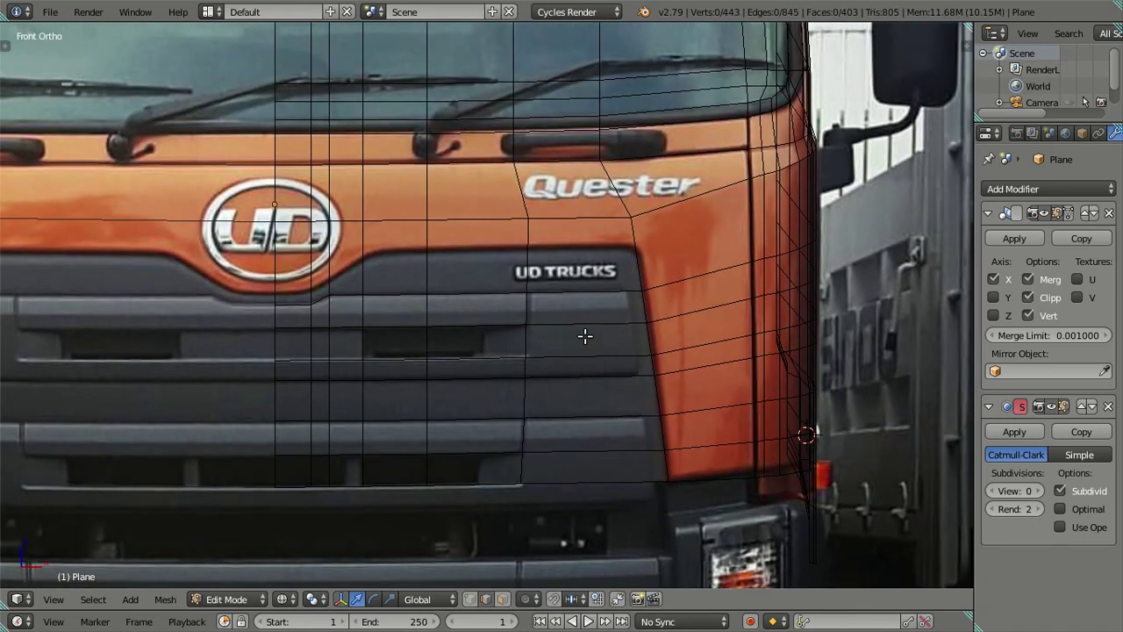
pyautogui.scroll(2, 585, 336)
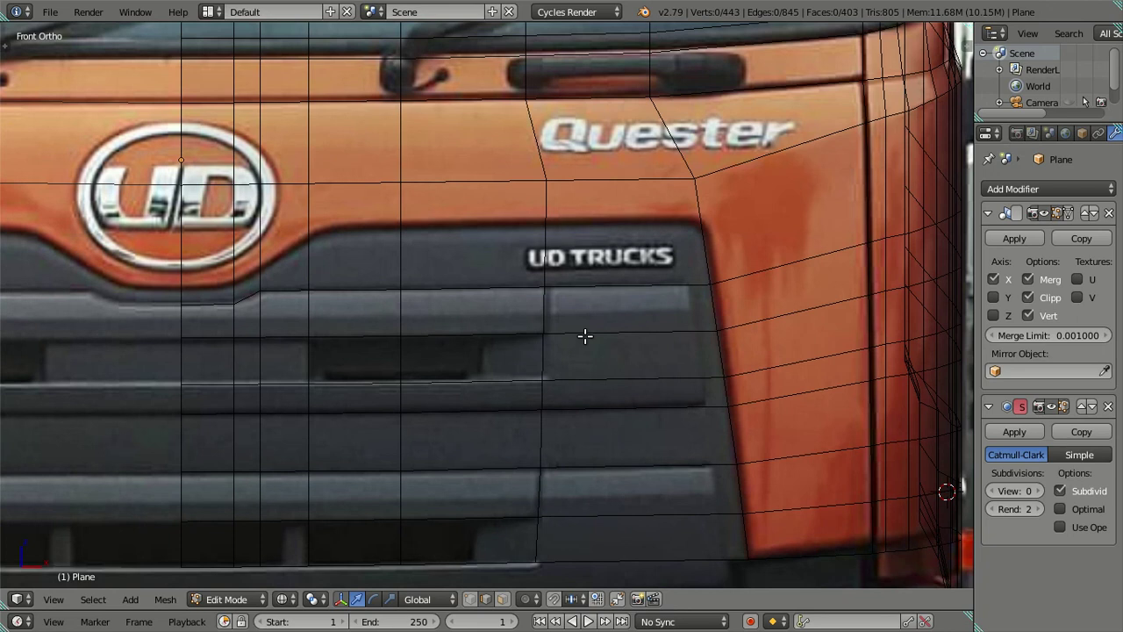
pyautogui.scroll(-2, 585, 336)
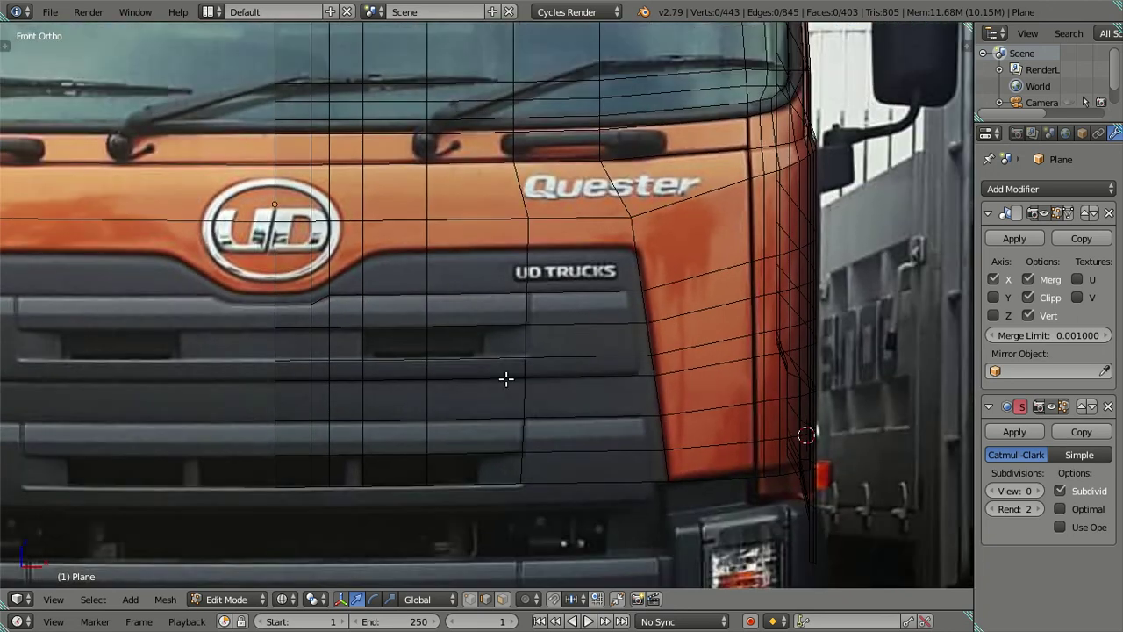
# Add a vertical loop through the grille, then try loops beside the UD TRUCKS badge and dissolve them.
pyautogui.hotkey('ctrl', 'r')
pyautogui.click(484, 357)
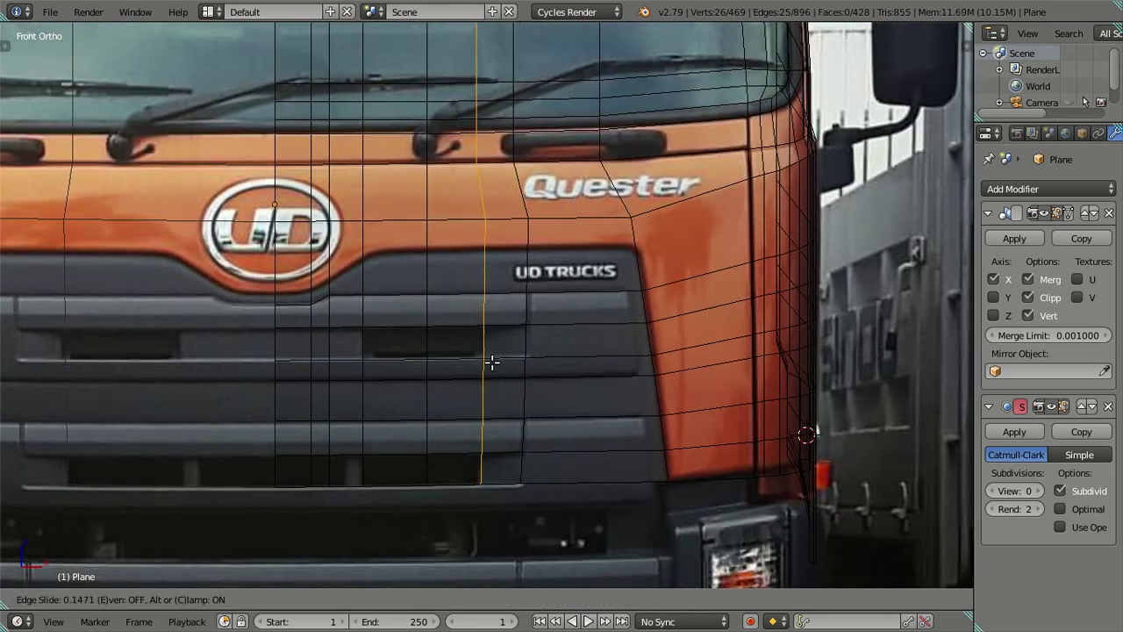
pyautogui.click(493, 363)
pyautogui.press('a')
pyautogui.hotkey('ctrl', 'r')
pyautogui.click(588, 289)
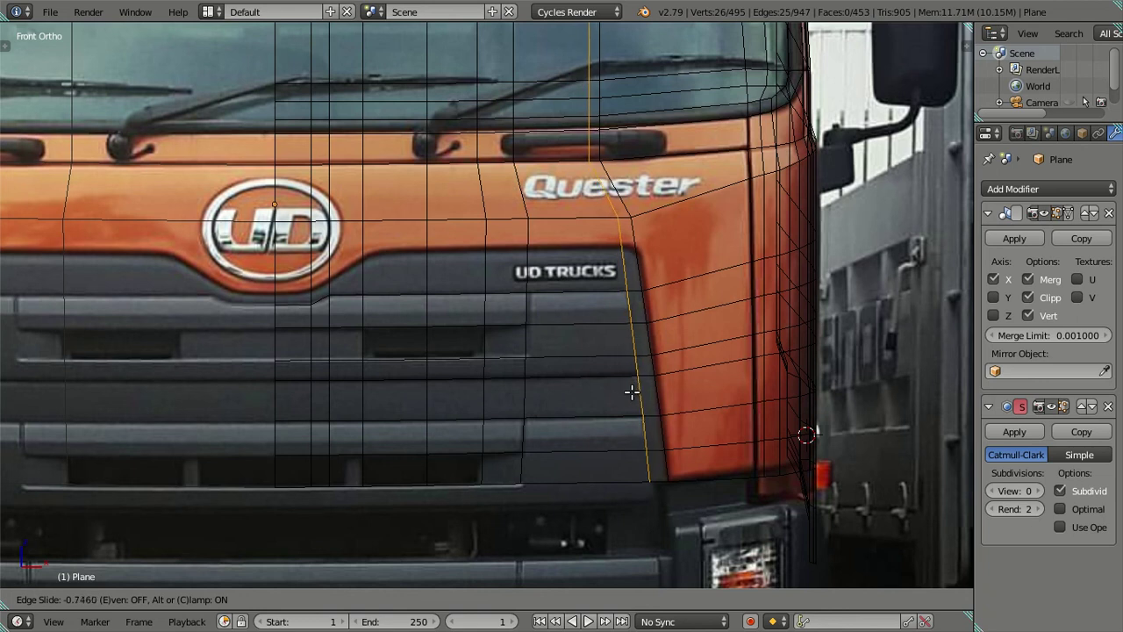
pyautogui.rightClick(630, 391)
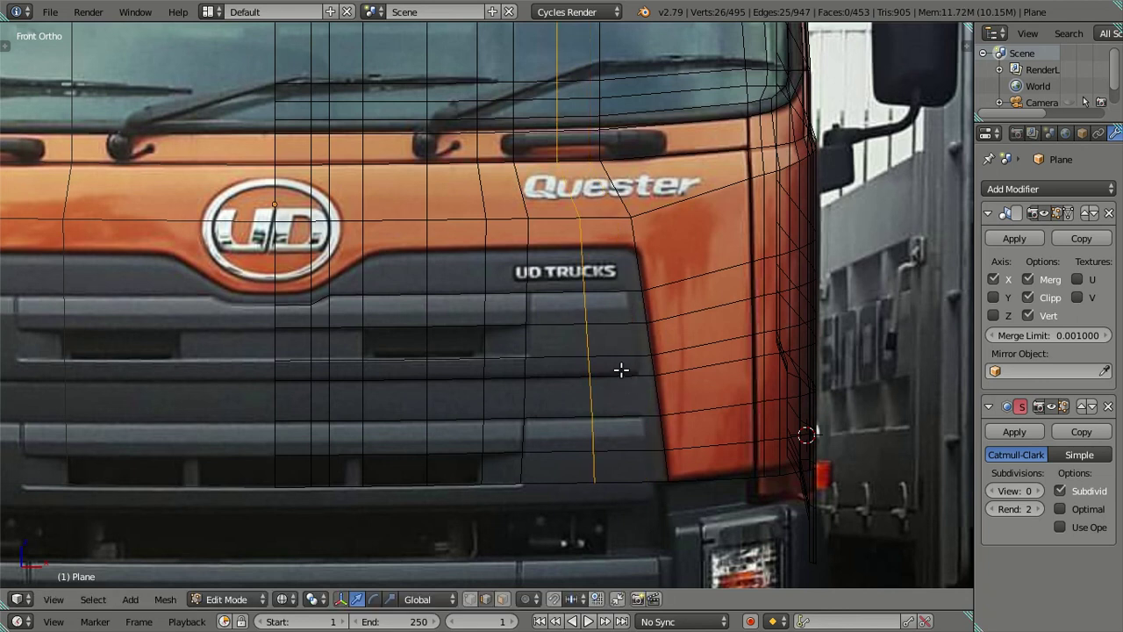
pyautogui.hotkey('ctrl', 'r')
pyautogui.scroll(1, 592, 282)
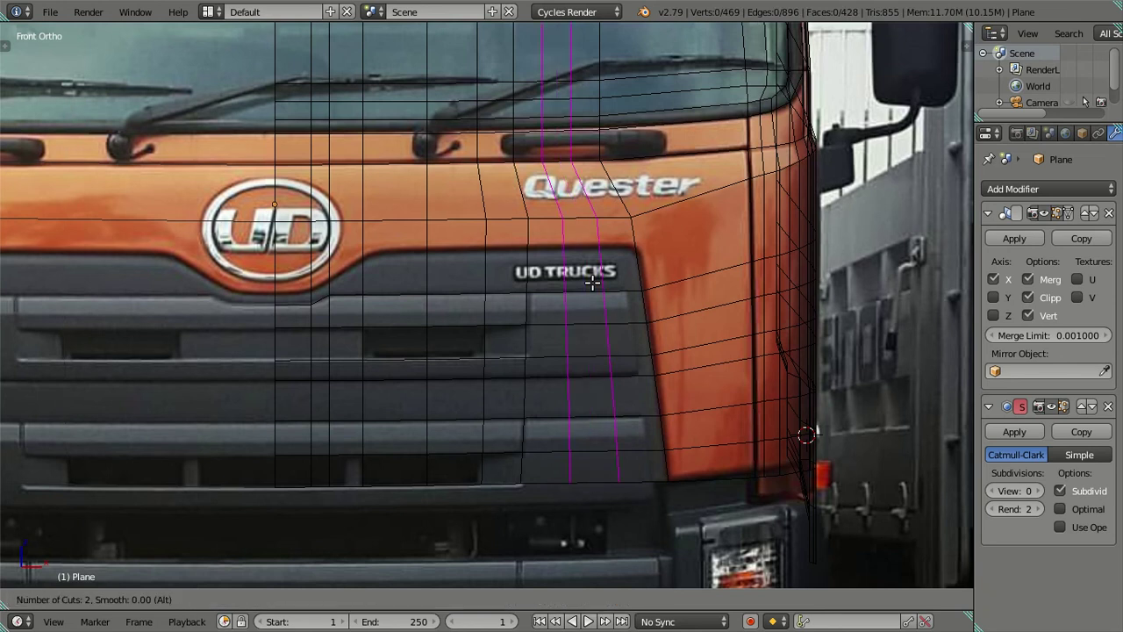
pyautogui.click(593, 281)
pyautogui.press('x')
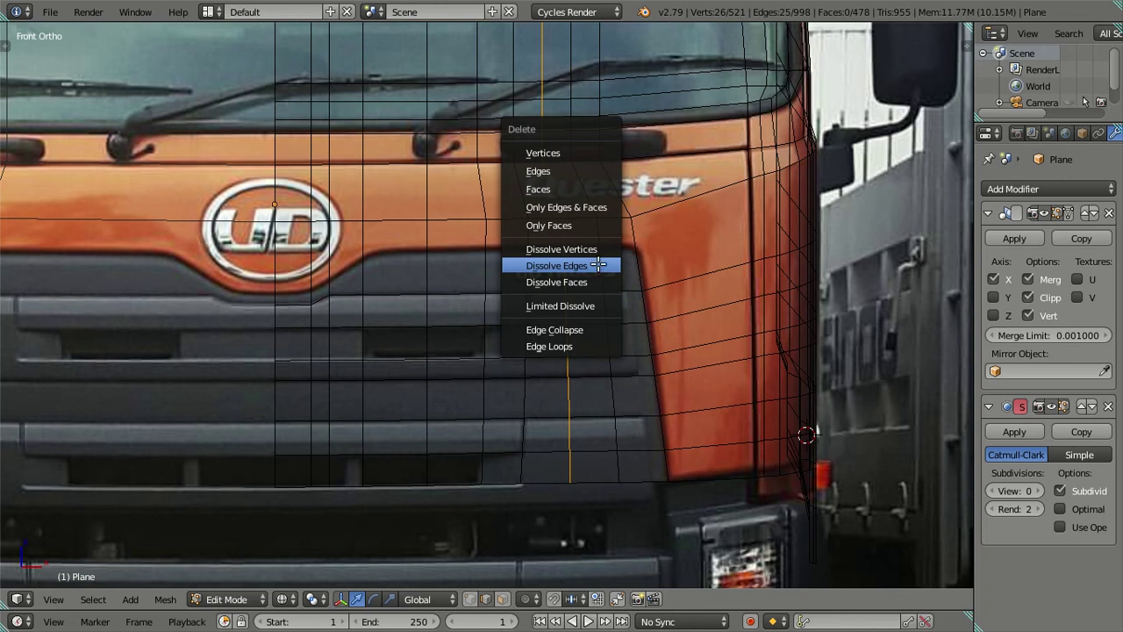
pyautogui.click(598, 264)
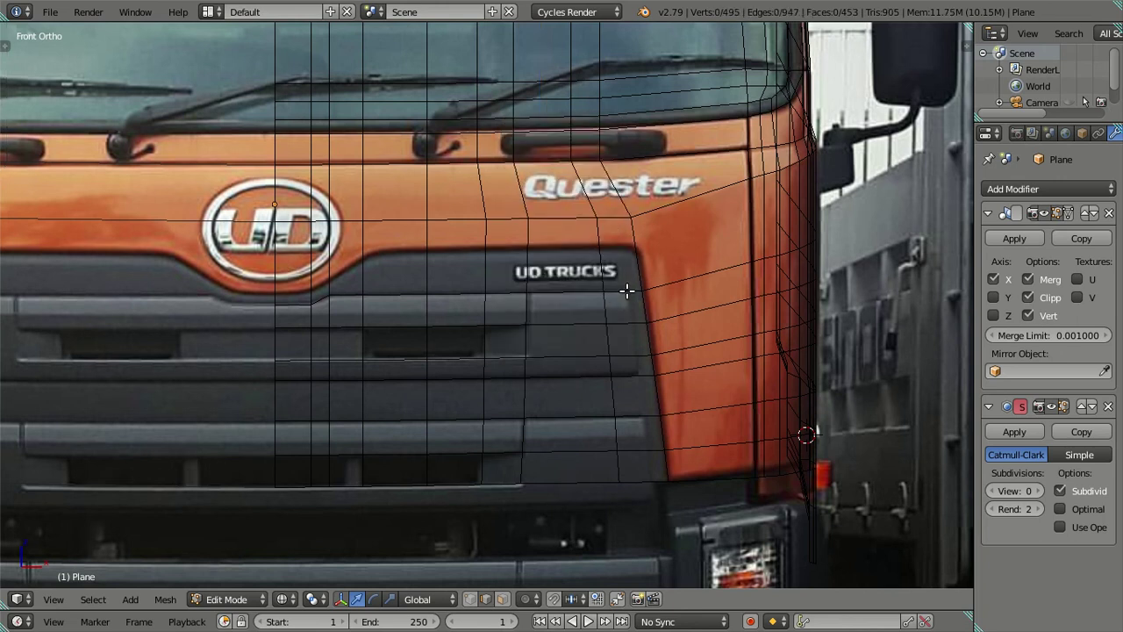
# Add an edge loop following the grille panel's right edge.
pyautogui.hotkey('ctrl', 'r')
pyautogui.click(626, 290)
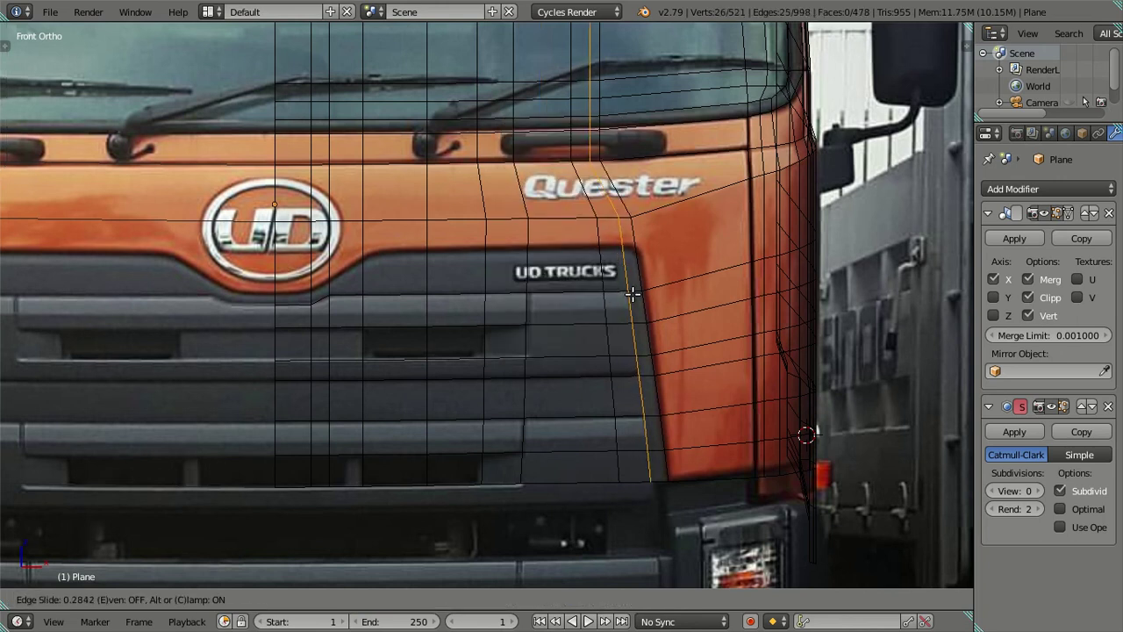
pyautogui.click(632, 294)
pyautogui.scroll(3, 654, 336)
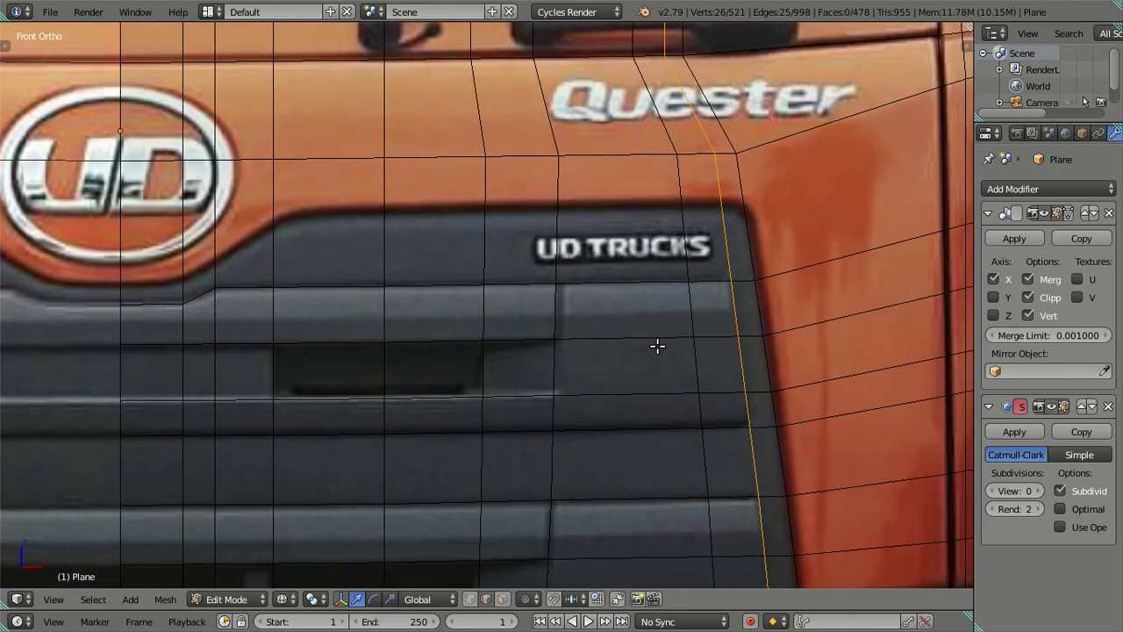
pyautogui.scroll(-2, 654, 336)
pyautogui.keyDown('shift'); pyautogui.moveTo(654, 321); pyautogui.dragTo(606, 346, button='middle'); pyautogui.keyUp('shift')
pyautogui.press('a')
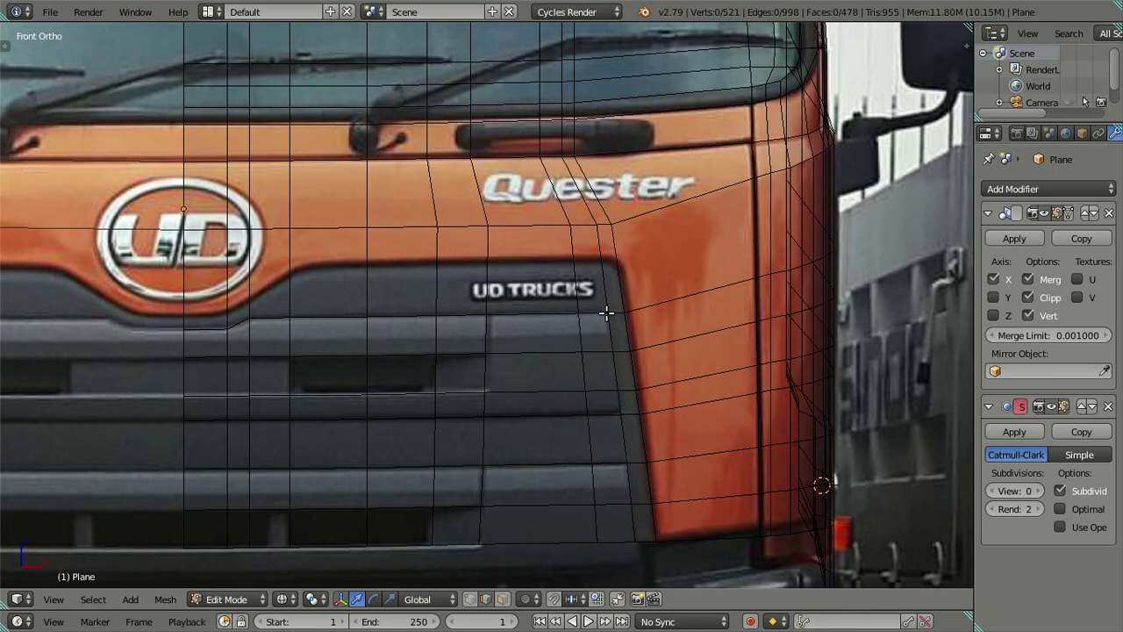
# Merge two vertices near the Quester lettering into one and dissolve the extra edge loops.
pyautogui.scroll(1, 606, 313)
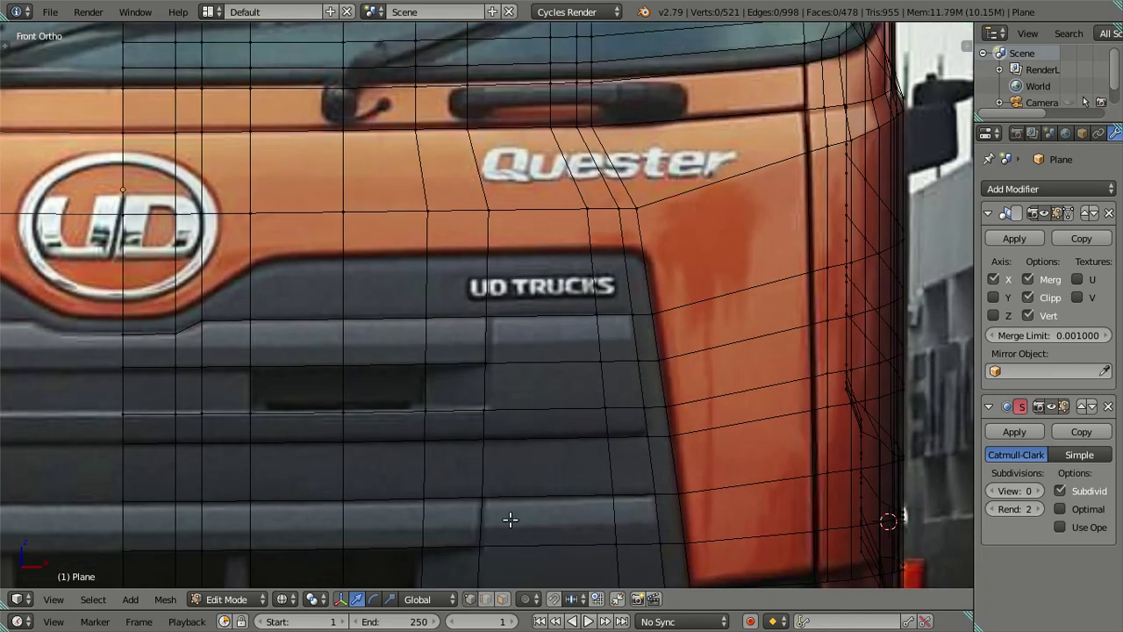
pyautogui.rightClick(621, 209)
pyautogui.keyDown('shift'); pyautogui.rightClick(587, 208); pyautogui.keyUp('shift')
pyautogui.hotkey('alt', 'm')
pyautogui.click(660, 248)
pyautogui.keyDown('alt'); pyautogui.rightClick(603, 303); pyautogui.keyUp('alt')
pyautogui.press('x')
pyautogui.click(663, 306)
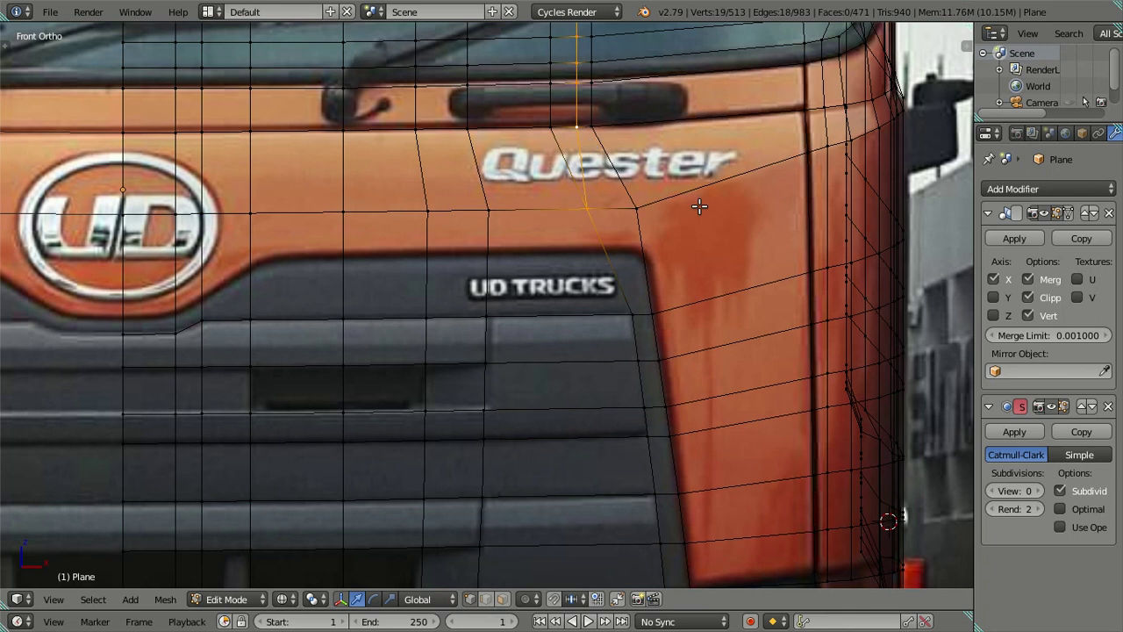
pyautogui.press('x')
pyautogui.click(699, 217)
pyautogui.scroll(-3, 628, 254)
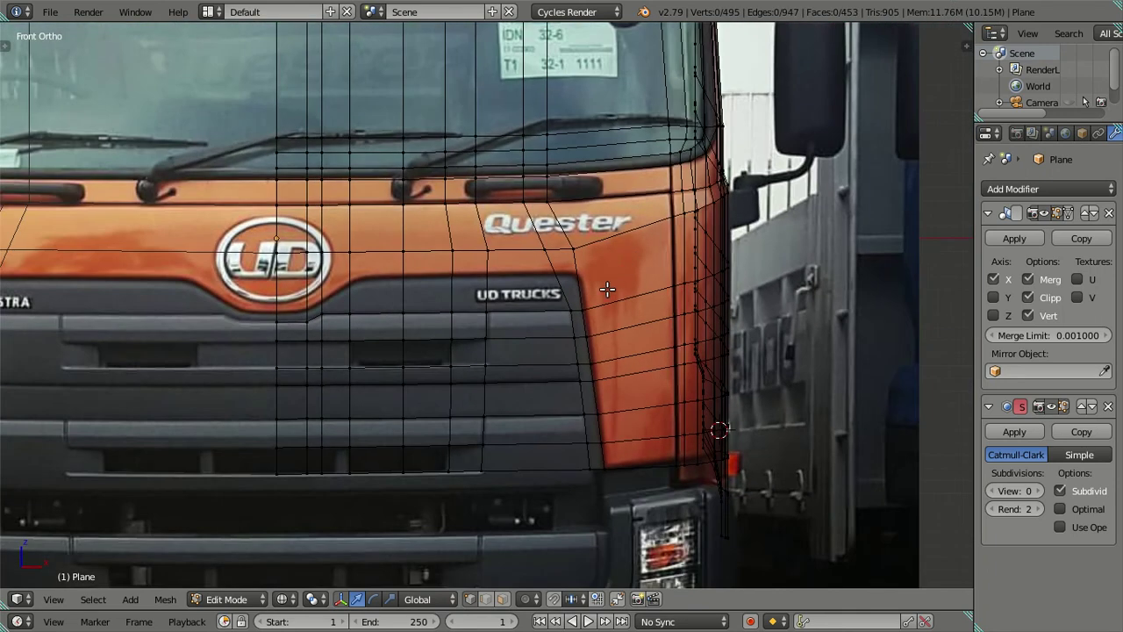
pyautogui.press('z')
pyautogui.press('z')
pyautogui.scroll(3, 302, 253)
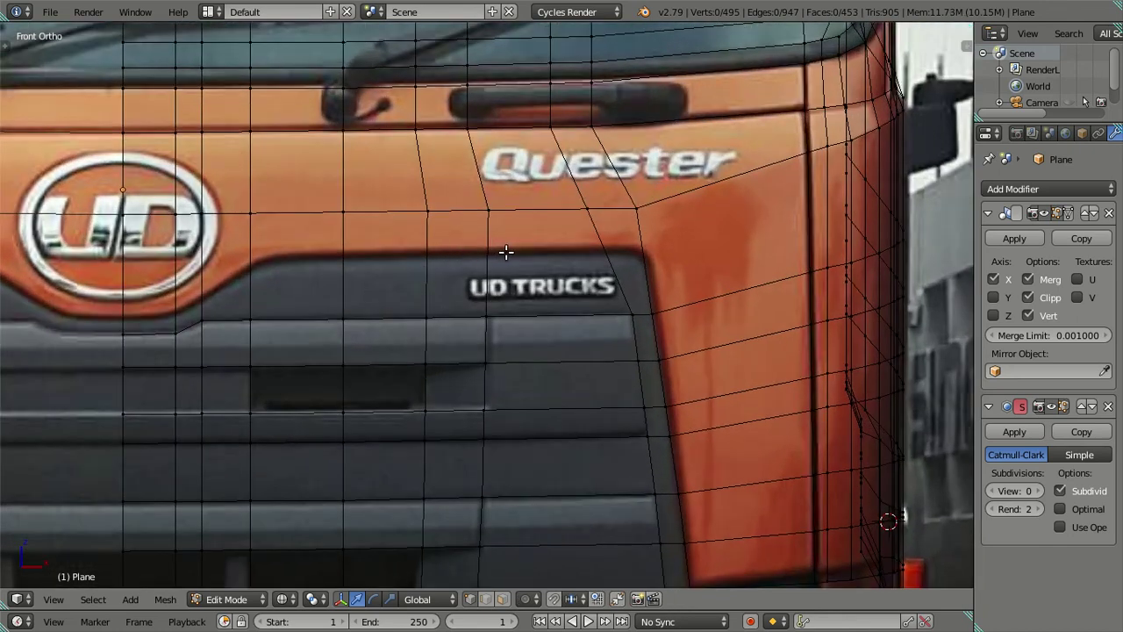
# Add a horizontal loop cut just above the UD TRUCKS badge.
pyautogui.hotkey('ctrl', 'r')
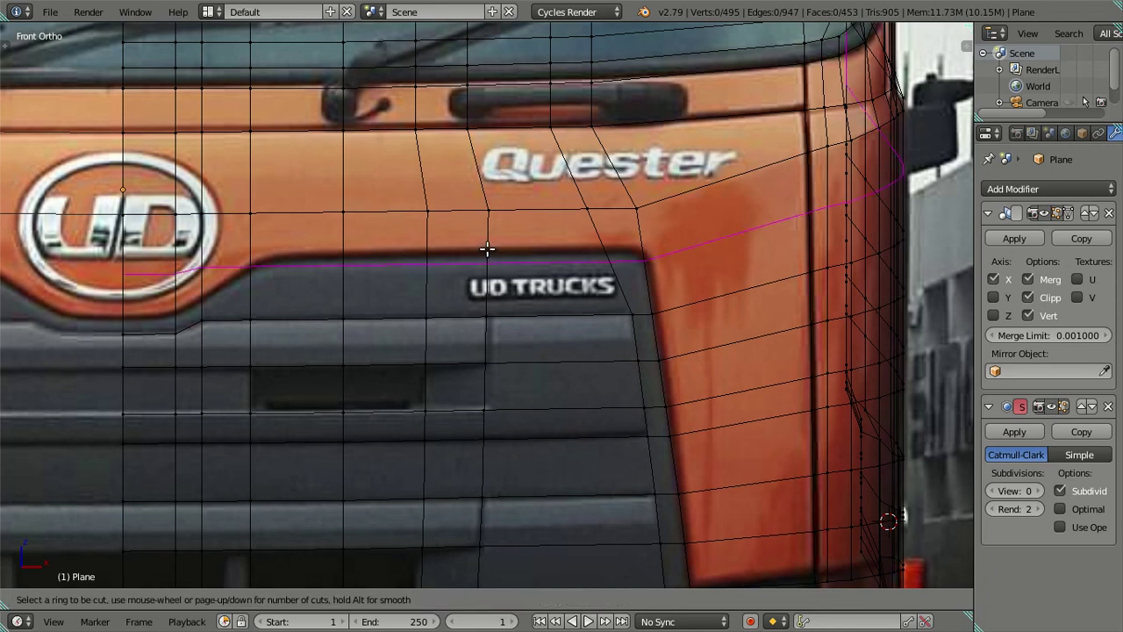
pyautogui.click(487, 249)
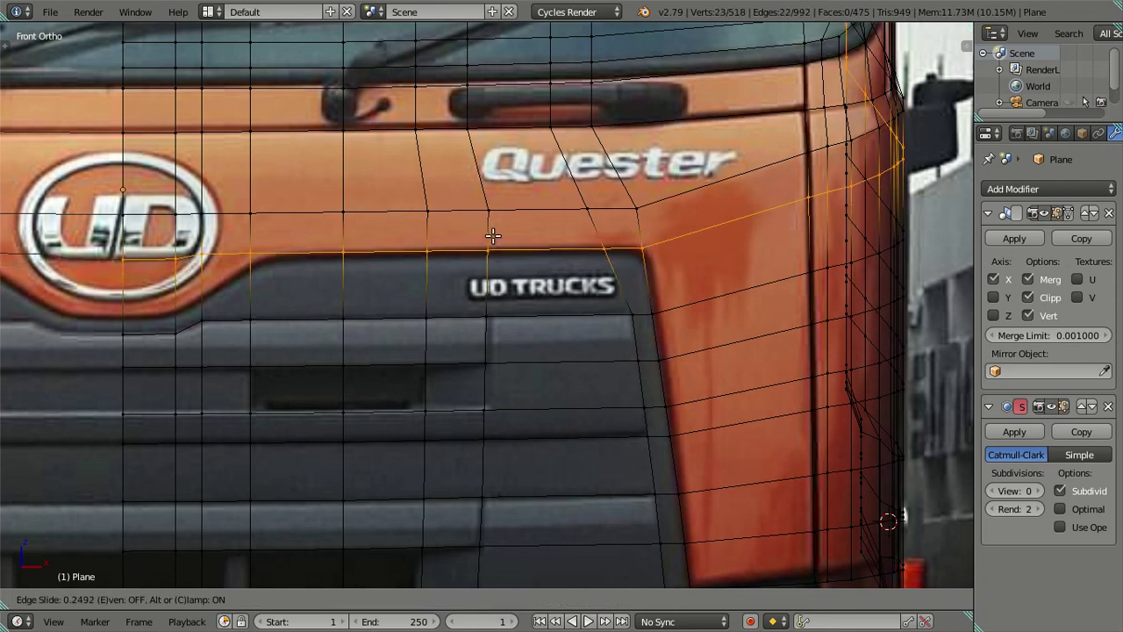
pyautogui.click(493, 235)
pyautogui.press('a')
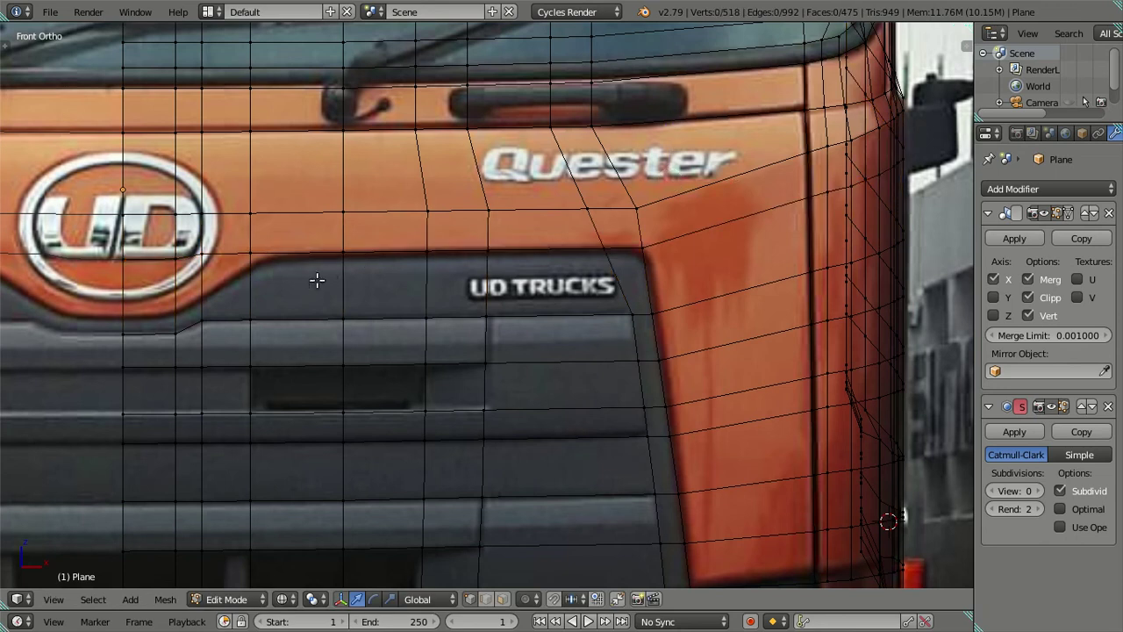
# Zoom to the UD logo and lower the edge run beneath it to fit.
pyautogui.keyDown('shift'); pyautogui.moveTo(316, 275); pyautogui.dragTo(551, 287, button='middle'); pyautogui.keyUp('shift')
pyautogui.scroll(1, 405, 299)
pyautogui.scroll(1, 404, 299)
pyautogui.keyDown('alt'); pyautogui.rightClick(351, 239); pyautogui.keyUp('alt')
pyautogui.moveTo(391, 198); pyautogui.dragTo(402, 240)
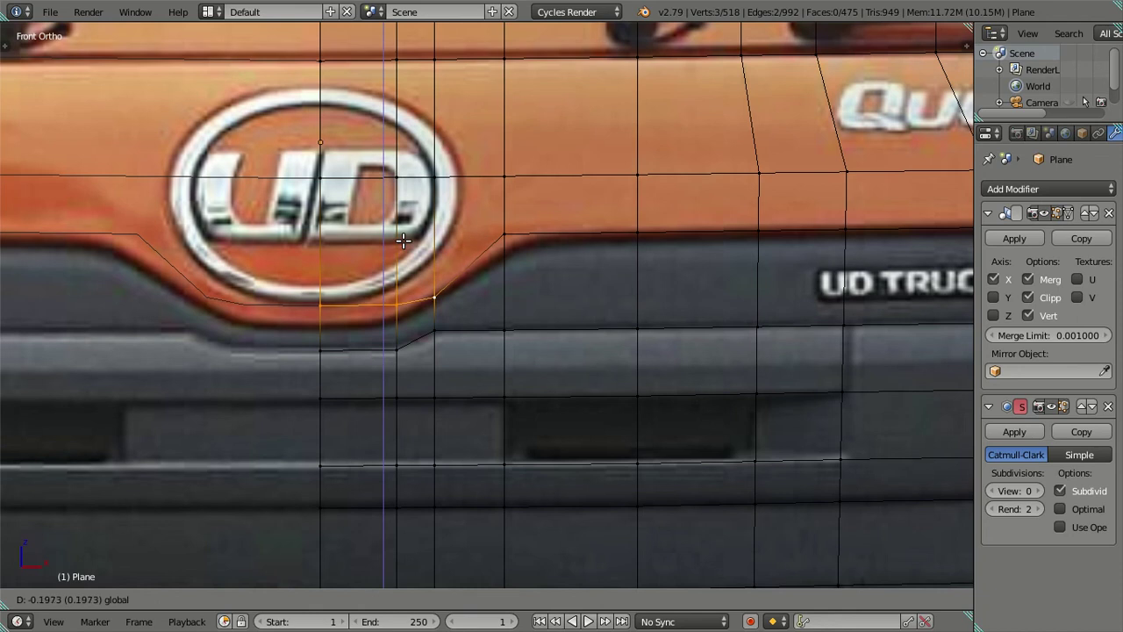
pyautogui.moveTo(403, 239); pyautogui.dragTo(401, 235)
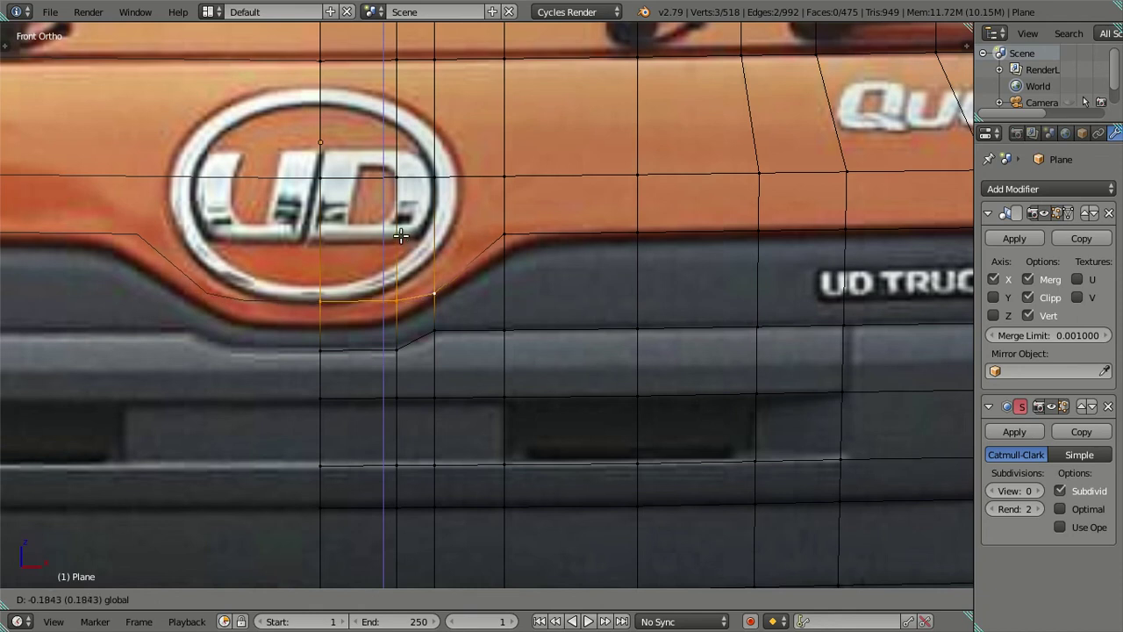
pyautogui.click(401, 235)
# Move the edge and its left vertex vertically onto the logo's bottom rim.
pyautogui.keyDown('shift'); pyautogui.rightClick(429, 296); pyautogui.keyUp('shift')
pyautogui.press('g')
pyautogui.press('z')
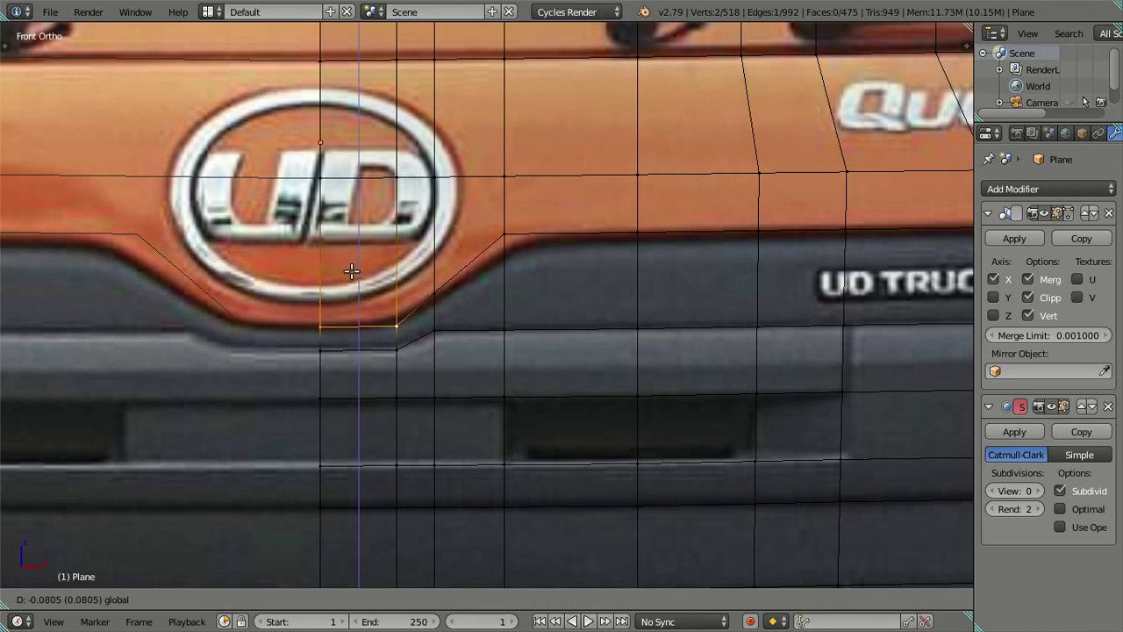
pyautogui.click(351, 265)
pyautogui.rightClick(320, 303)
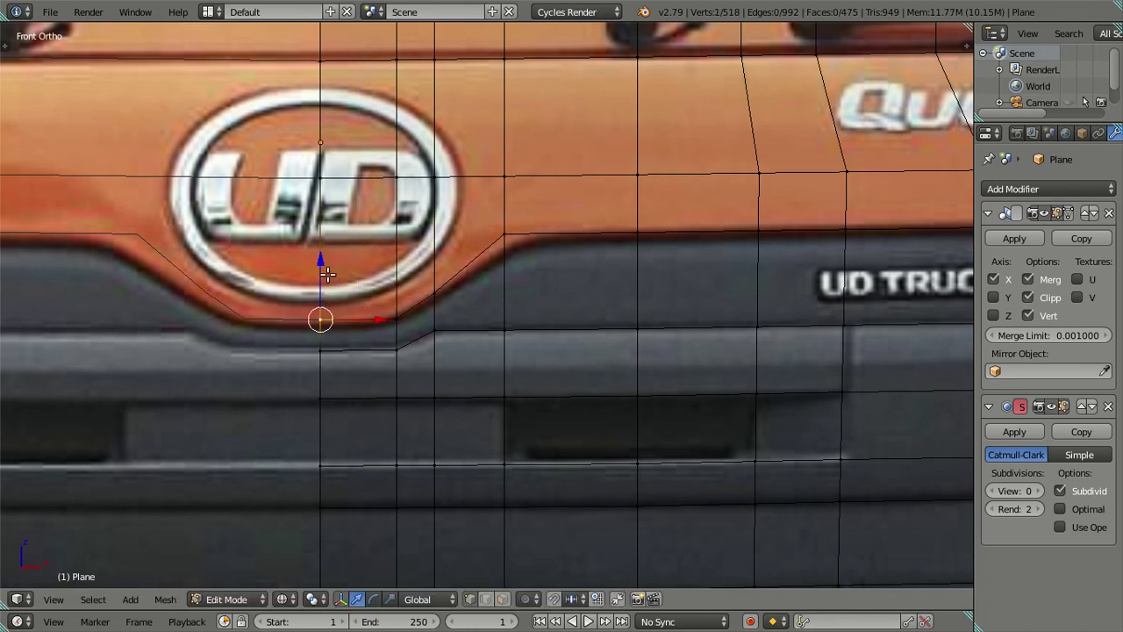
pyautogui.press('g')
pyautogui.press('z')
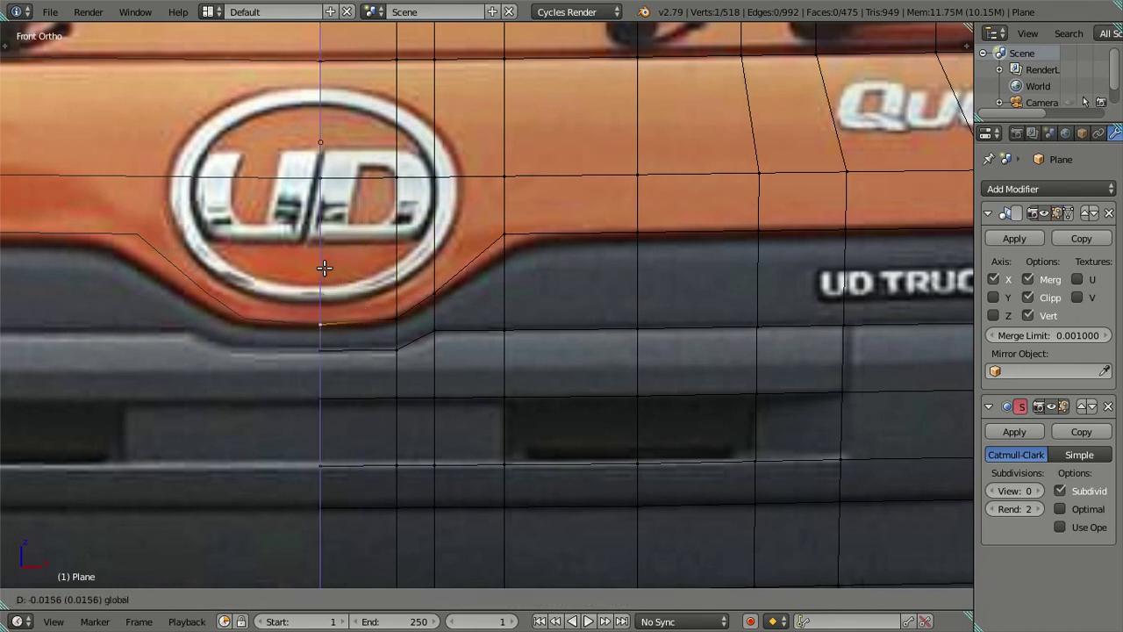
pyautogui.click(324, 268)
# Shift the next vertices horizontally and vertically along the orange panel's curve beside the logo.
pyautogui.rightClick(394, 319)
pyautogui.press('g')
pyautogui.press('x')
pyautogui.click(430, 320)
pyautogui.press('g')
pyautogui.press('z')
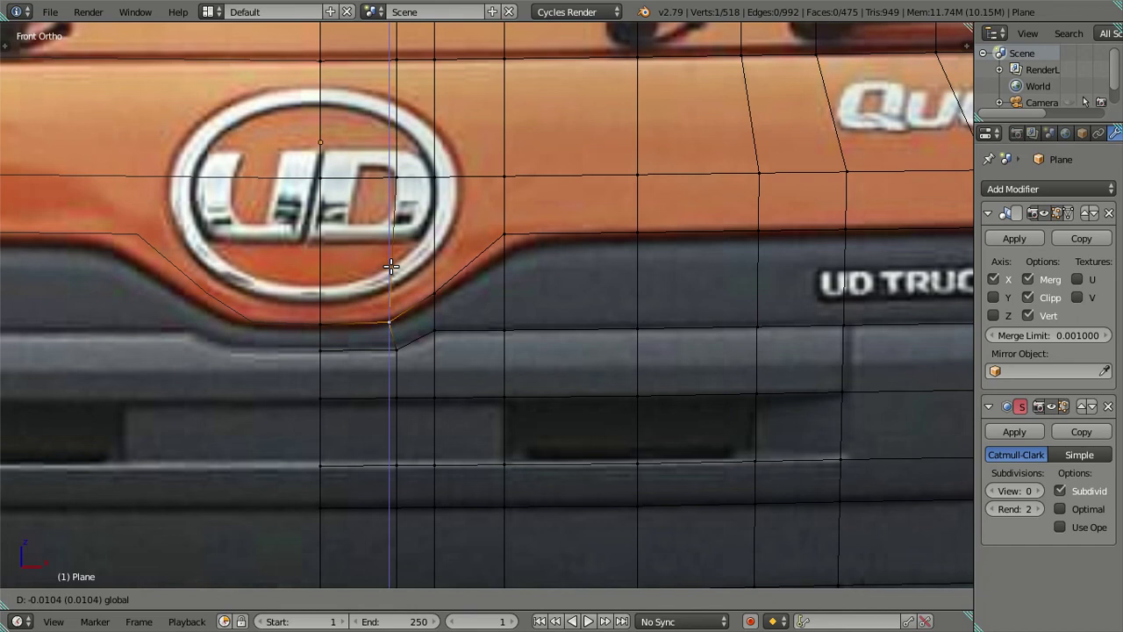
pyautogui.click(391, 266)
pyautogui.rightClick(433, 292)
pyautogui.press('g')
pyautogui.click(498, 246)
# Move the edge right of the logo outward to follow the panel.
pyautogui.rightClick(503, 237)
pyautogui.scroll(-2, 541, 231)
pyautogui.keyDown('shift'); pyautogui.moveTo(518, 219); pyautogui.dragTo(511, 331, button='middle'); pyautogui.keyUp('shift')
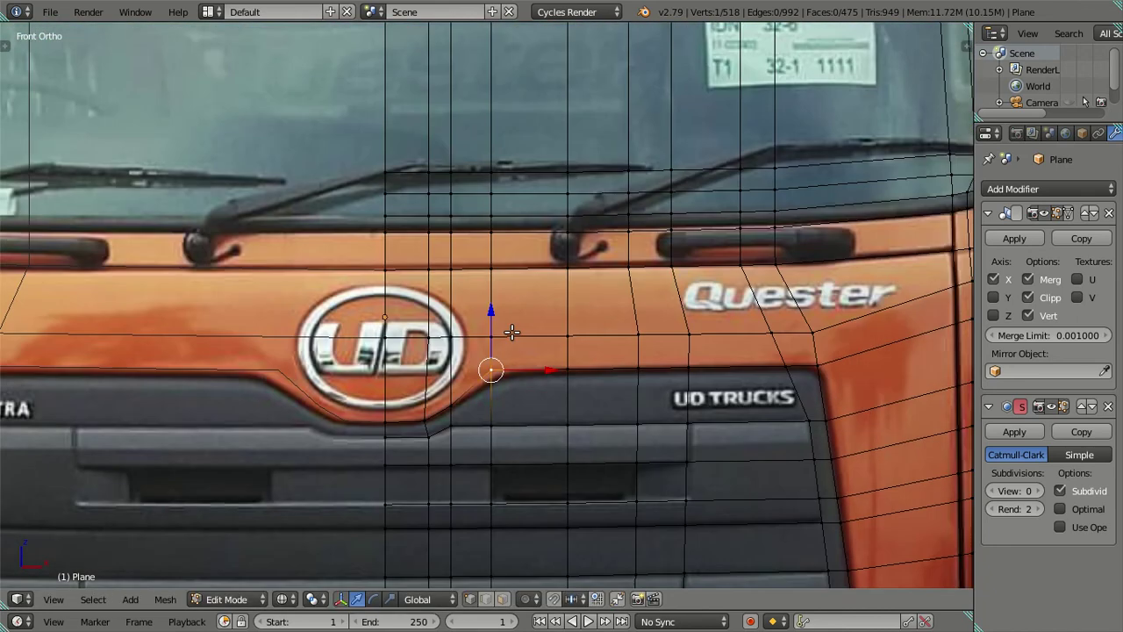
pyautogui.scroll(-2, 511, 332)
pyautogui.press('a')
pyautogui.scroll(2, 518, 342)
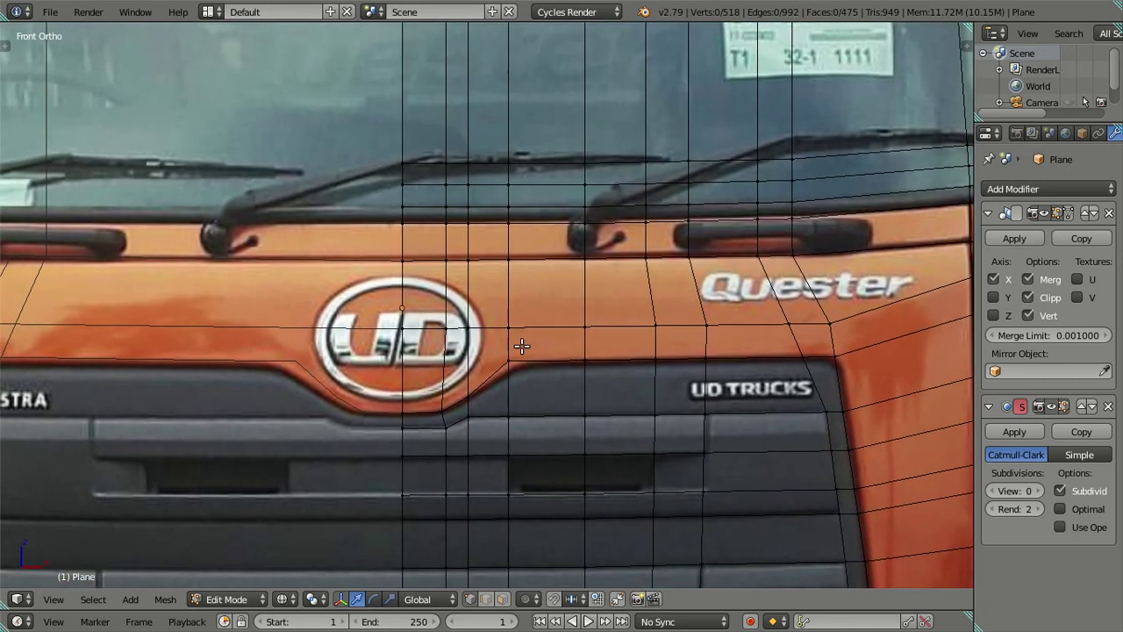
pyautogui.scroll(2, 521, 346)
pyautogui.rightClick(515, 351)
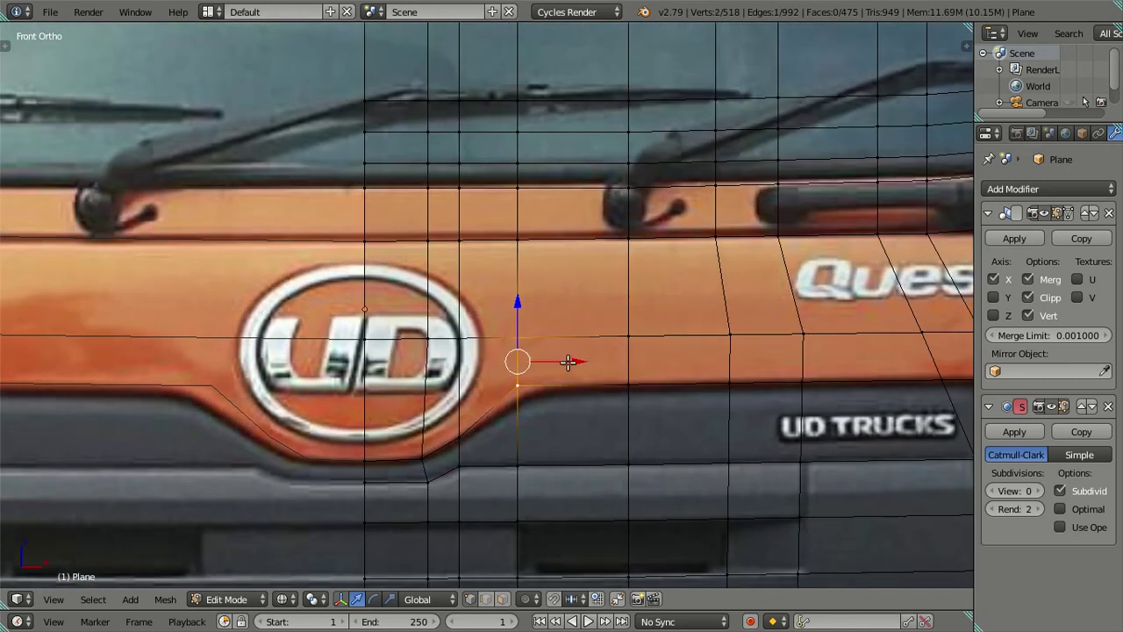
pyautogui.press('g')
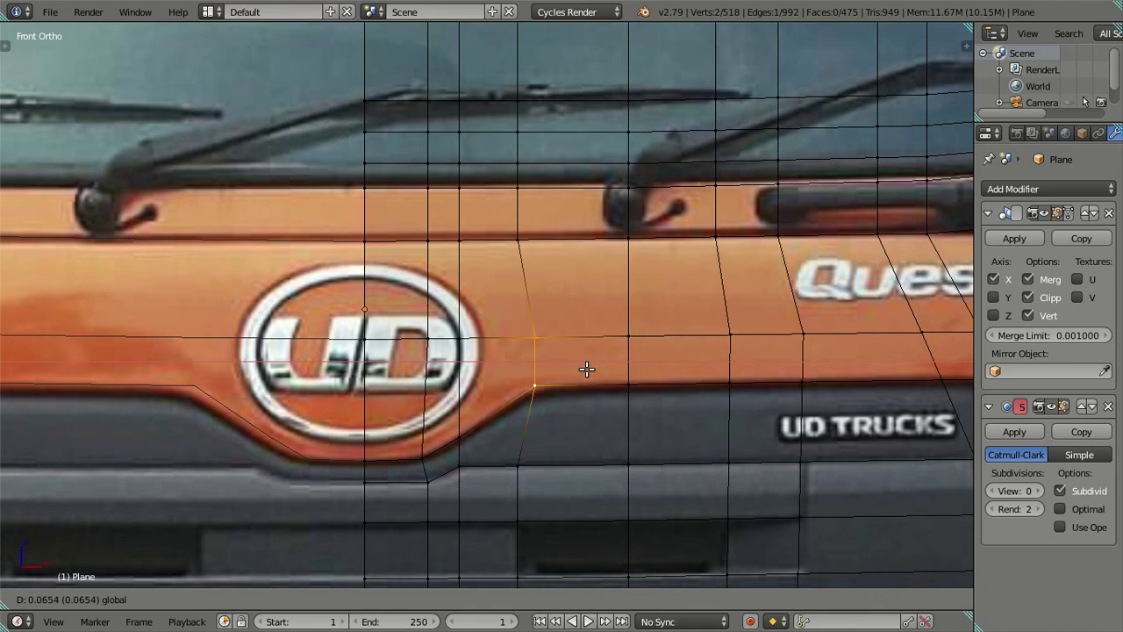
pyautogui.click(587, 369)
# Nudge the vertex onto the panel's lower edge.
pyautogui.scroll(-3, 587, 368)
pyautogui.press('a')
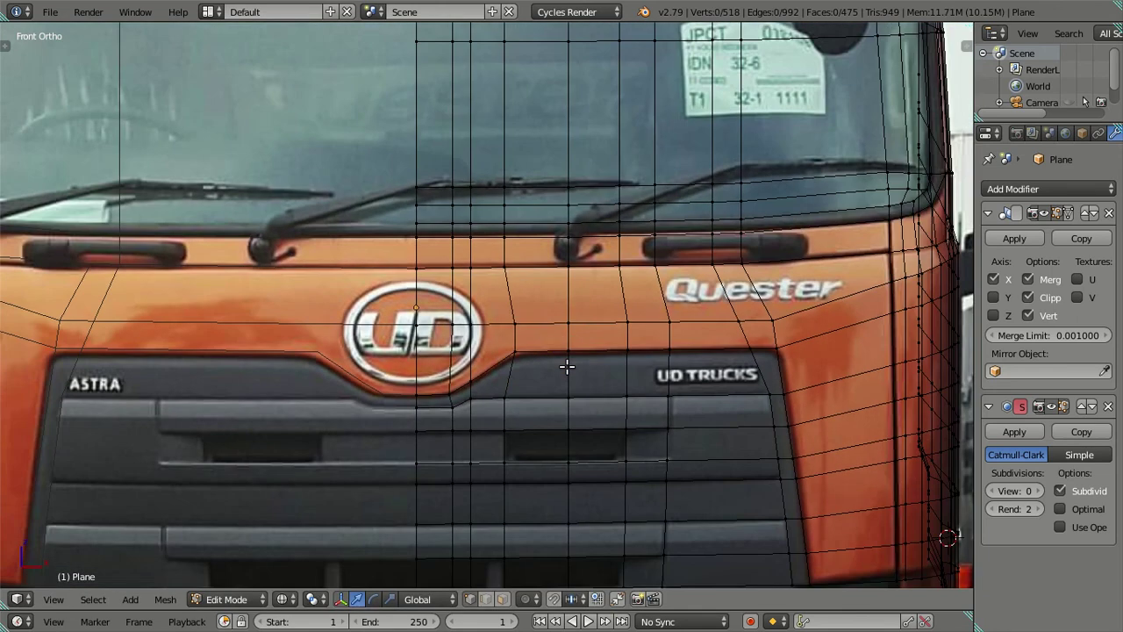
pyautogui.scroll(2, 566, 367)
pyautogui.rightClick(526, 371)
pyautogui.moveTo(526, 314); pyautogui.dragTo(529, 313)
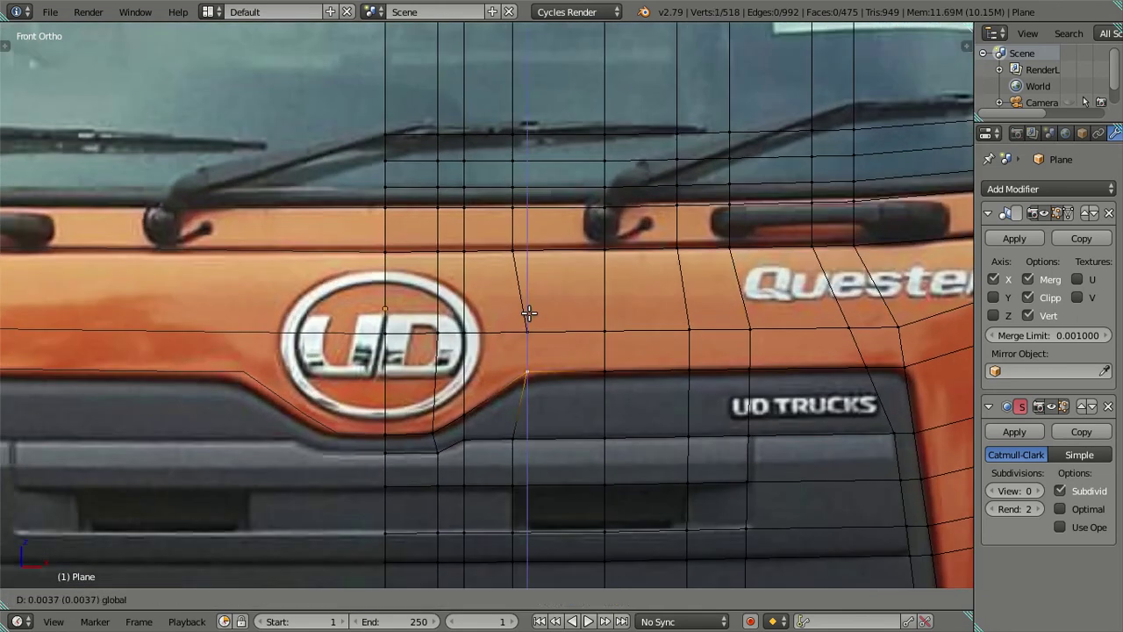
pyautogui.click(528, 314)
pyautogui.scroll(-3, 529, 316)
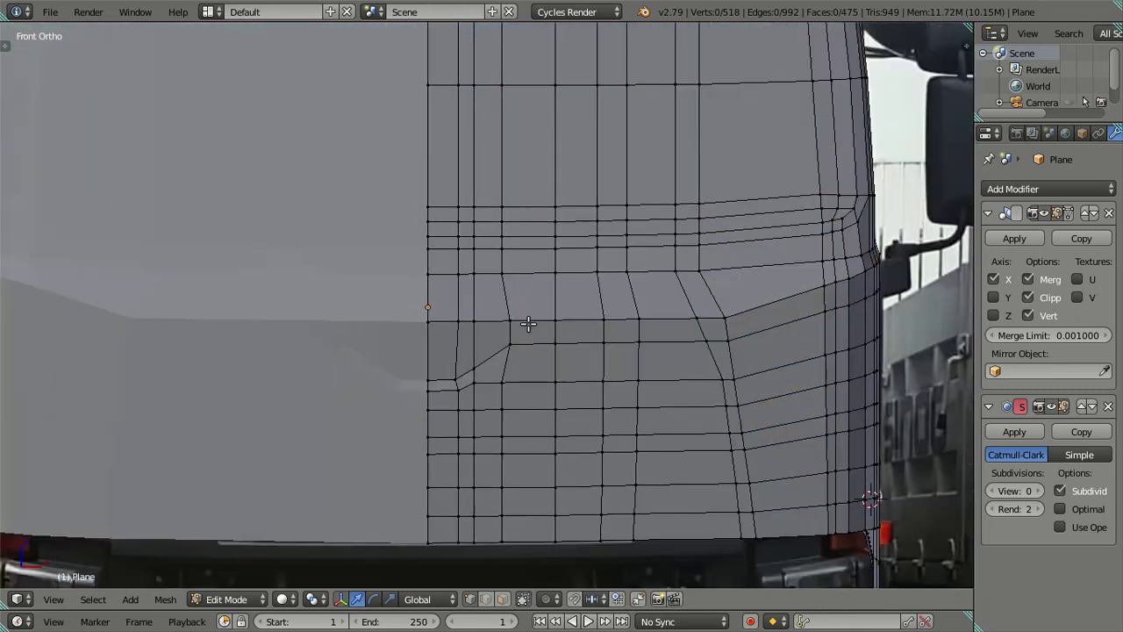
# Switch to Object Mode and orbit around the cab to inspect the smoothed shape.
pyautogui.scroll(-3, 527, 324)
pyautogui.scroll(2, 530, 342)
pyautogui.press('Tab')
pyautogui.moveTo(524, 371); pyautogui.dragTo(581, 373, button='middle')
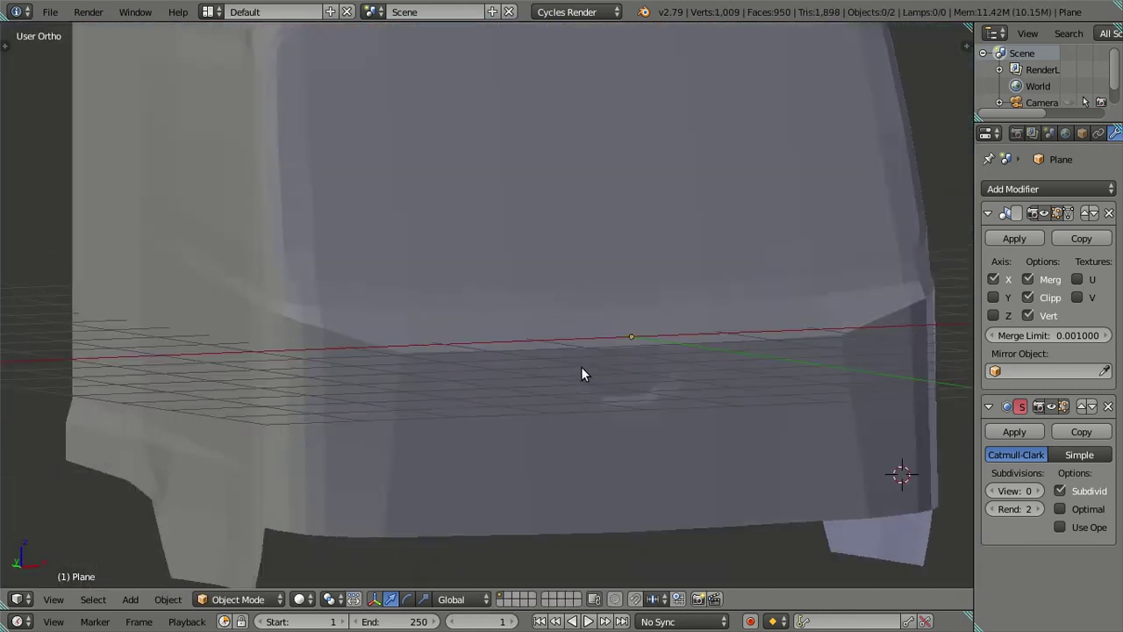
pyautogui.scroll(-4, 632, 386)
pyautogui.moveTo(684, 406)
pyautogui.mouseDown(button='middle')
pyautogui.moveTo(453, 442)
pyautogui.moveTo(509, 433)
pyautogui.moveTo(463, 402)
pyautogui.moveTo(467, 428)
pyautogui.moveTo(514, 408)
pyautogui.mouseUp(button='middle')
# Return to the front view in wireframe over the photo and re-enter Edit Mode.
pyautogui.press('KP_1')
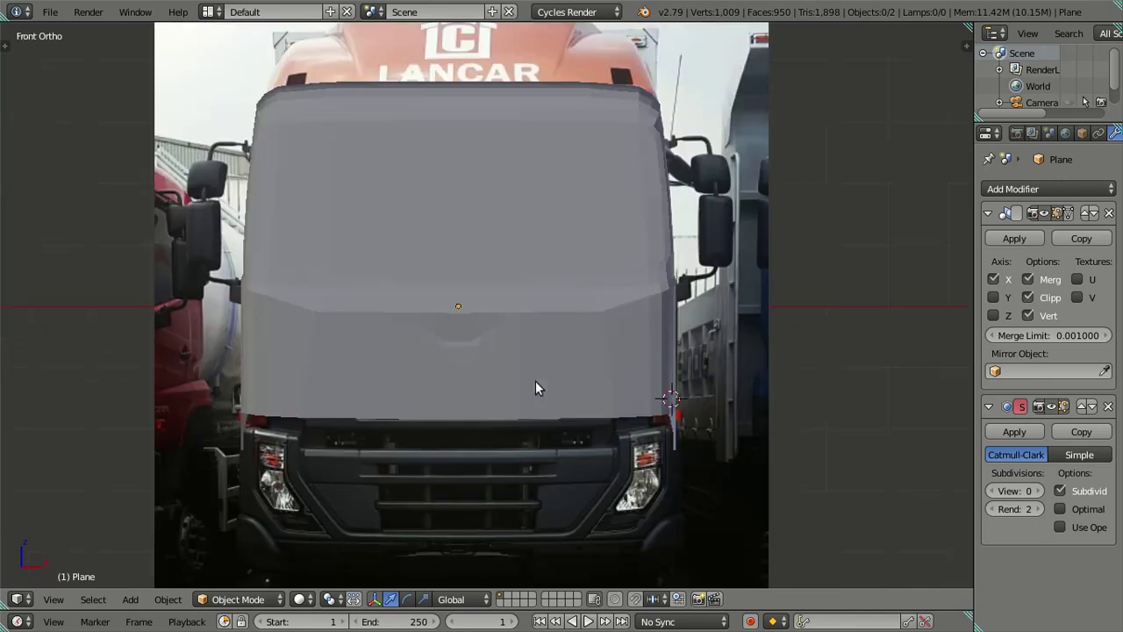
pyautogui.scroll(3, 544, 400)
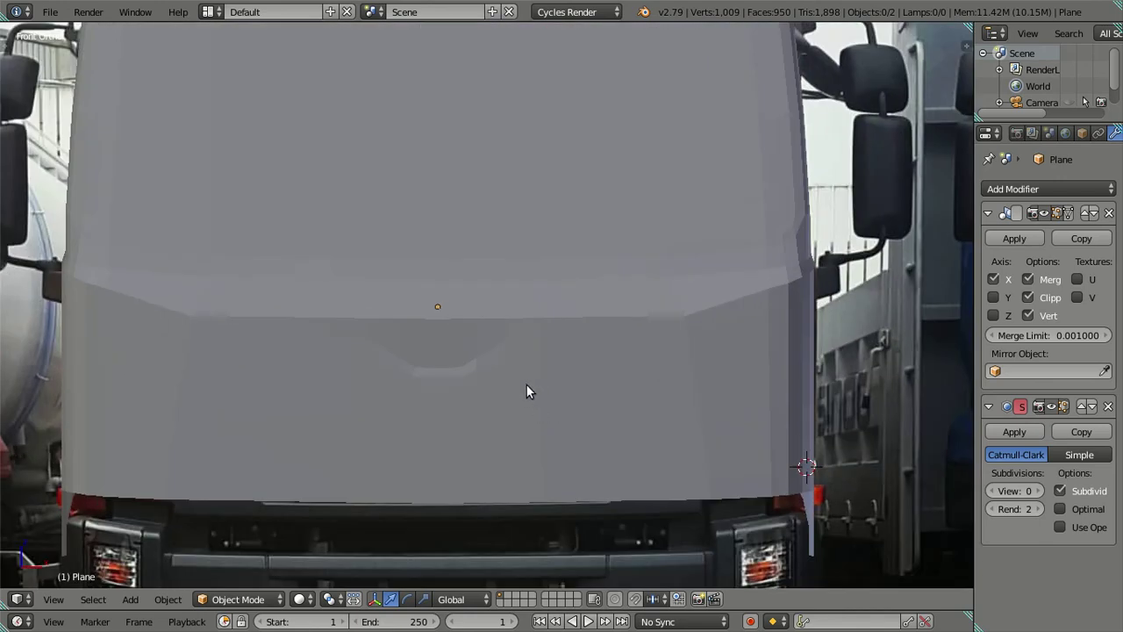
pyautogui.press('z')
pyautogui.press('Tab')
pyautogui.scroll(1, 567, 392)
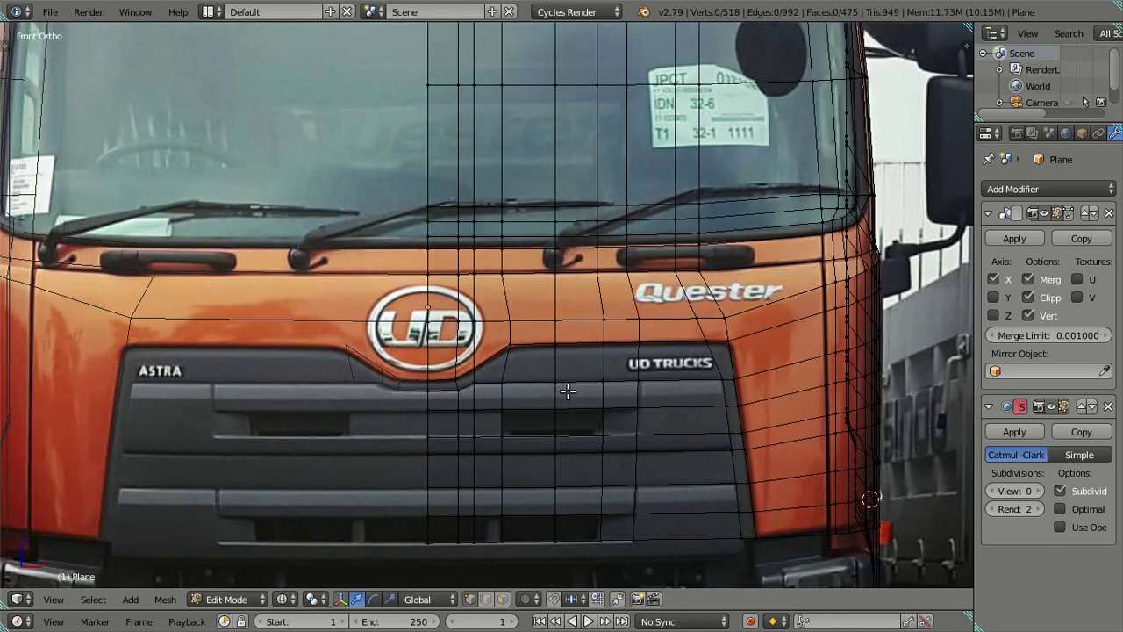
pyautogui.scroll(1, 567, 392)
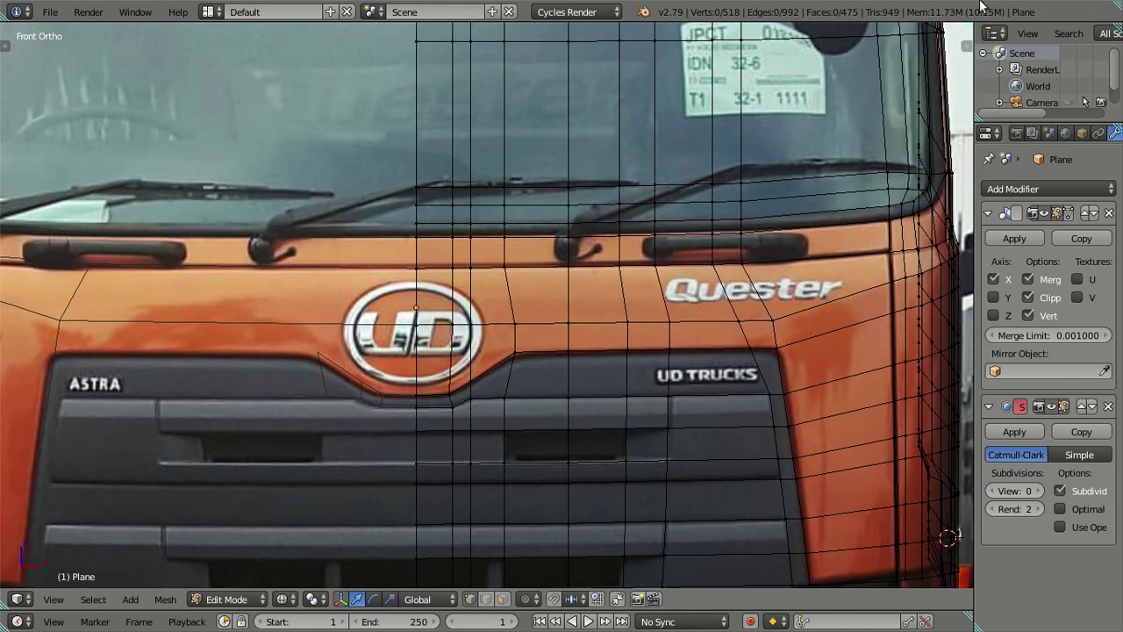
# Save As to the Desktop, replacing 'untitled' with 'Nissan Quester'.
pyautogui.click(52, 13)
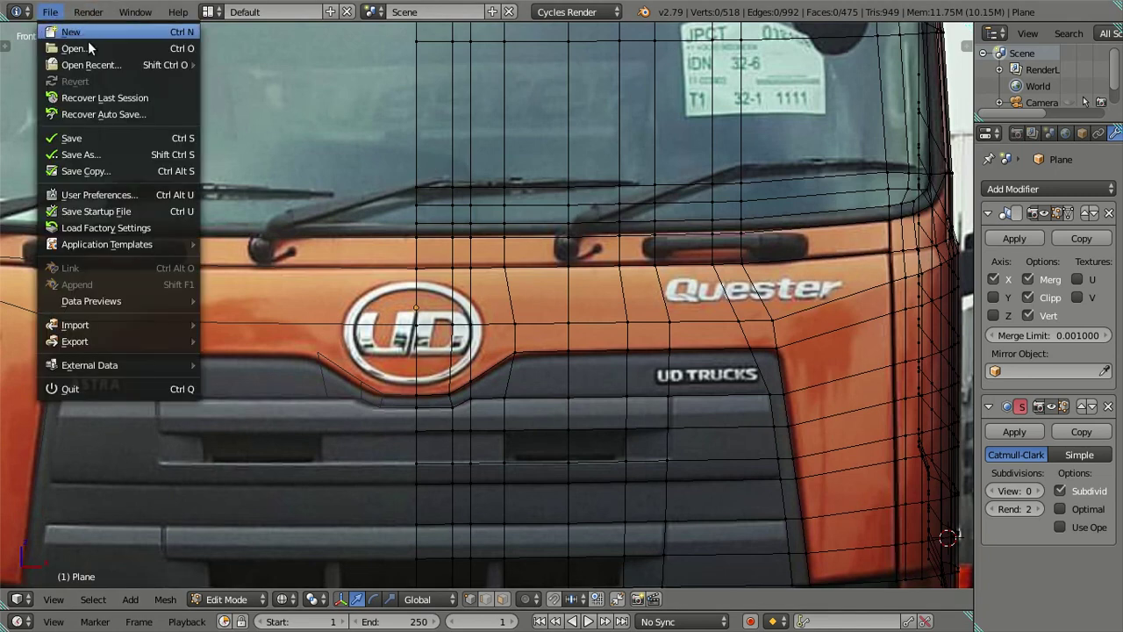
pyautogui.click(90, 155)
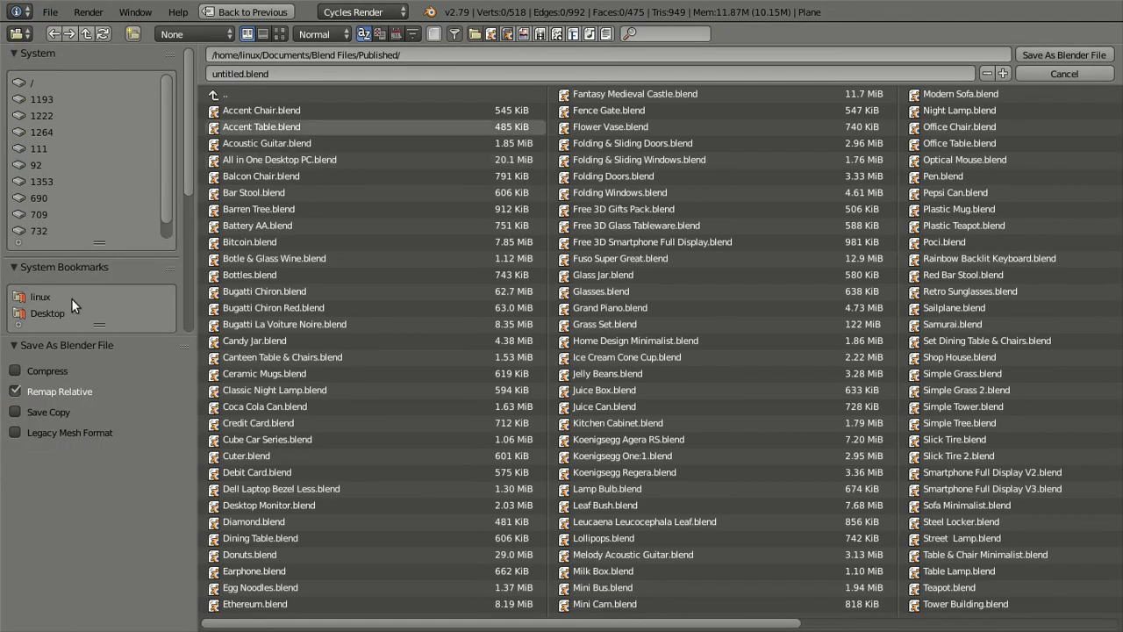
pyautogui.click(53, 313)
pyautogui.click(225, 74)
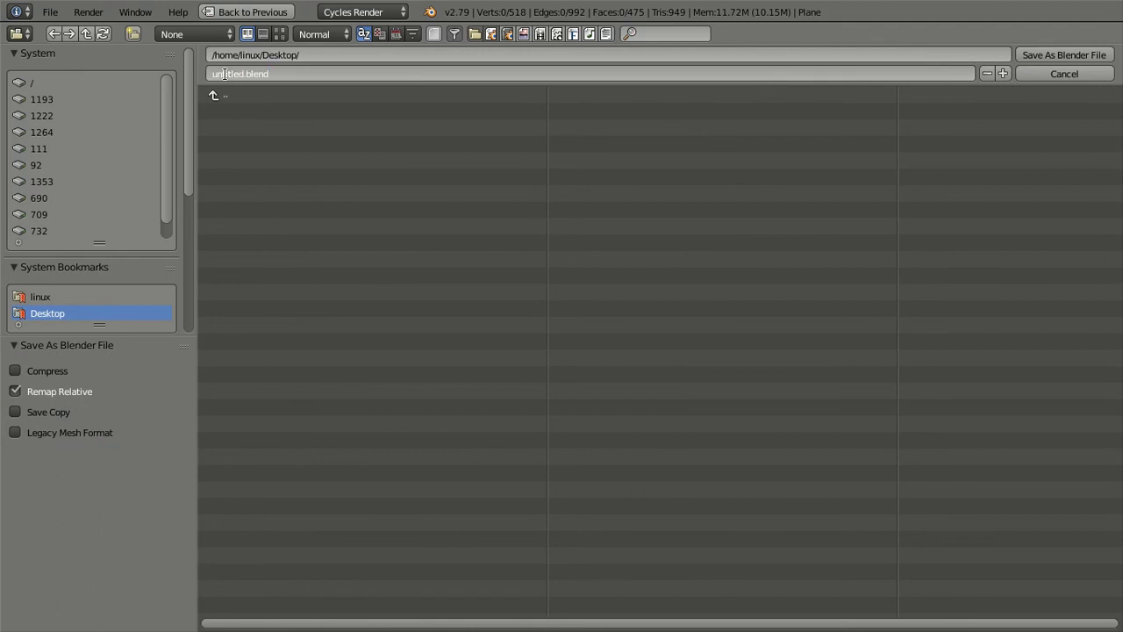
pyautogui.doubleClick(225, 74)
pyautogui.click(321, 151)
pyautogui.click(220, 70)
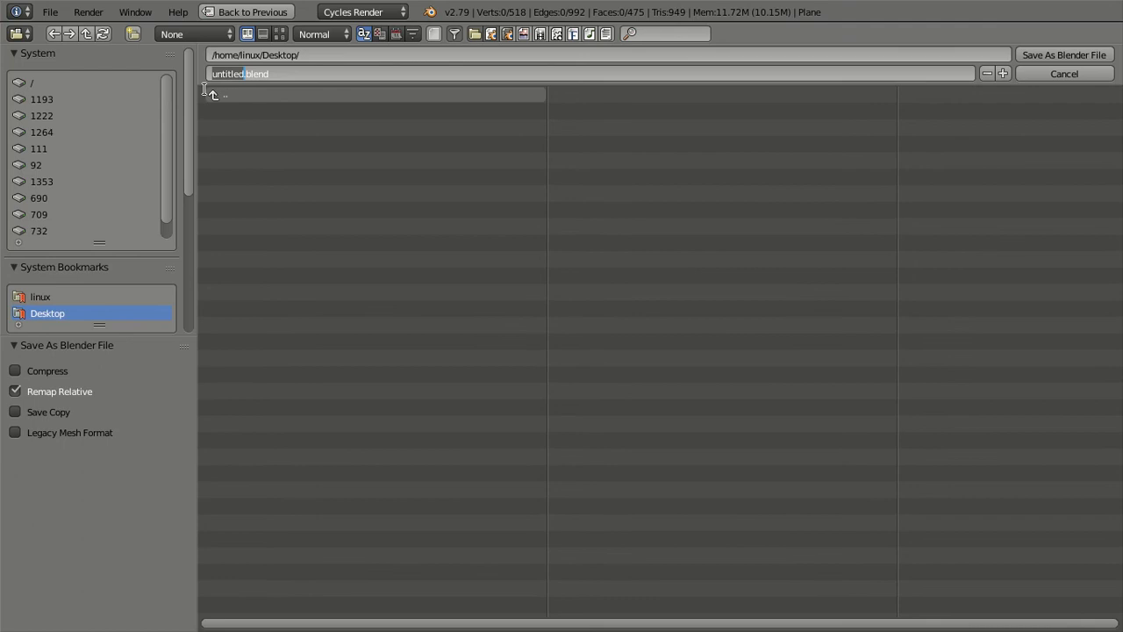
pyautogui.write('Nissan')
pyautogui.write(' Quester')
pyautogui.press('Return')
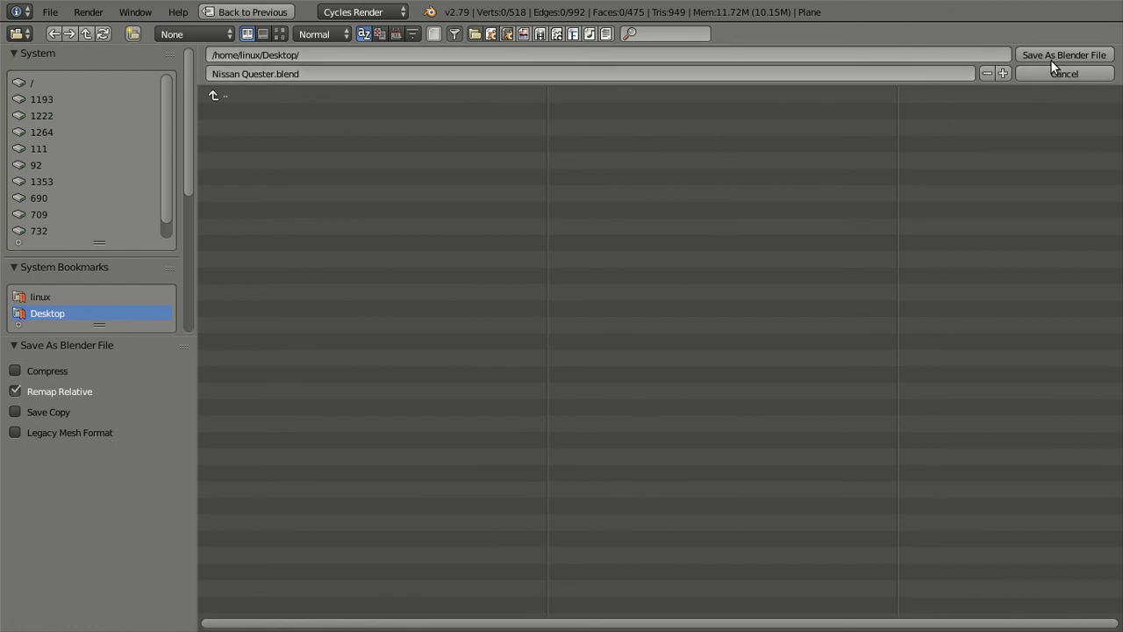
pyautogui.click(1049, 50)
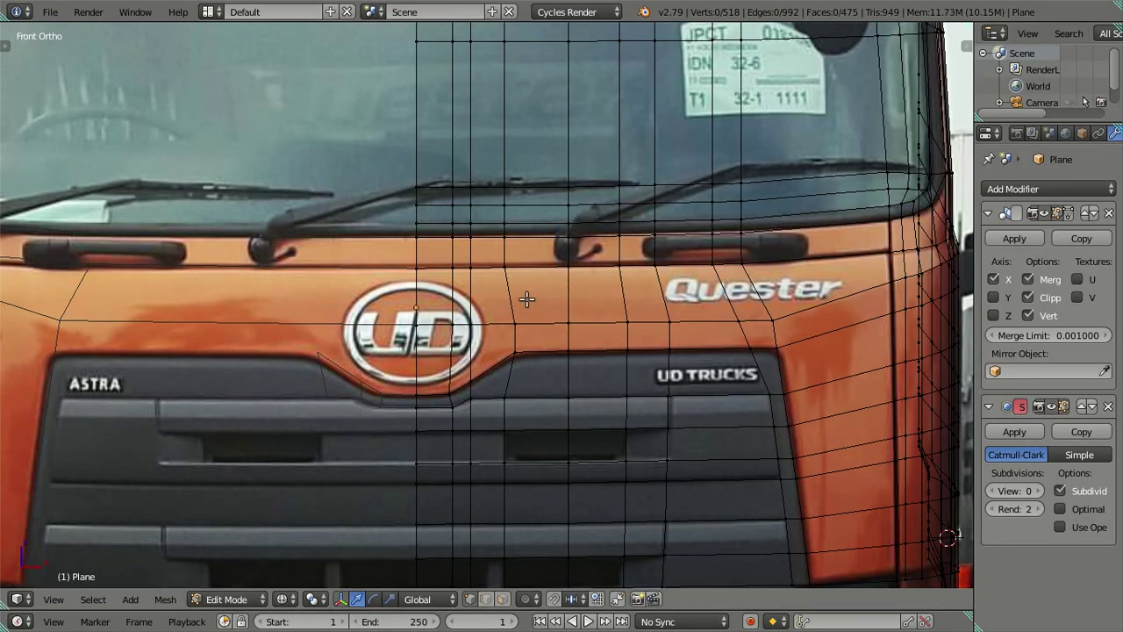
# Check the cab in the side view and then the front view.
pyautogui.scroll(-5, 514, 299)
pyautogui.scroll(-3, 515, 299)
pyautogui.scroll(2, 514, 299)
pyautogui.scroll(-2, 514, 299)
pyautogui.press('KP_3')
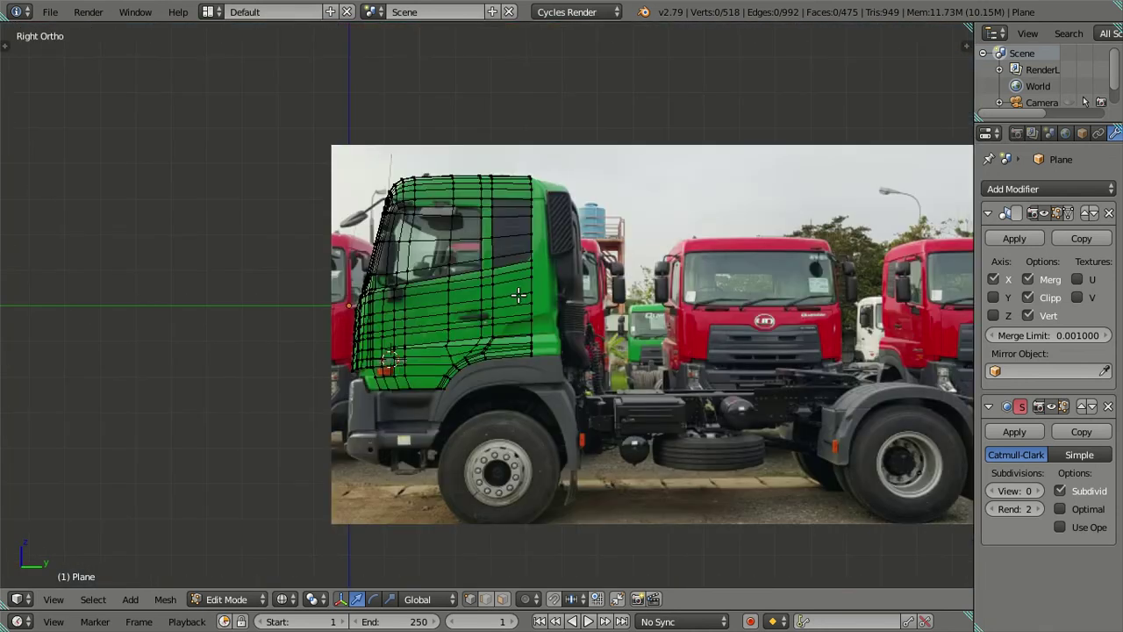
pyautogui.press('KP_1')
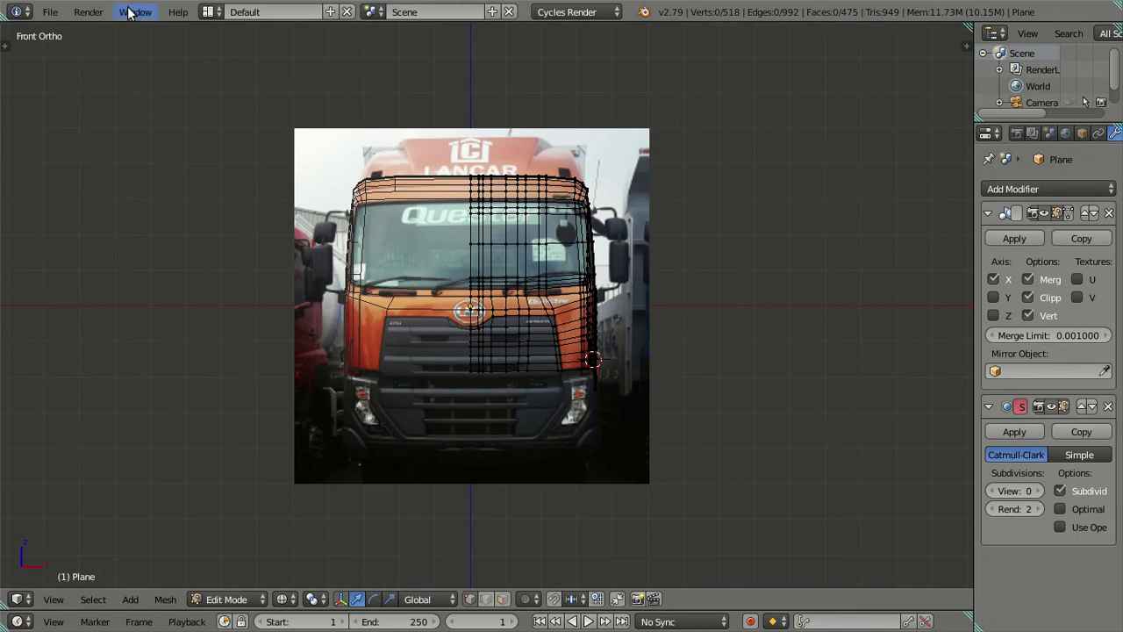
# Exit window fullscreen and save over Nissan Quester.blend with Ctrl+S.
pyautogui.click(131, 13)
pyautogui.click(149, 47)
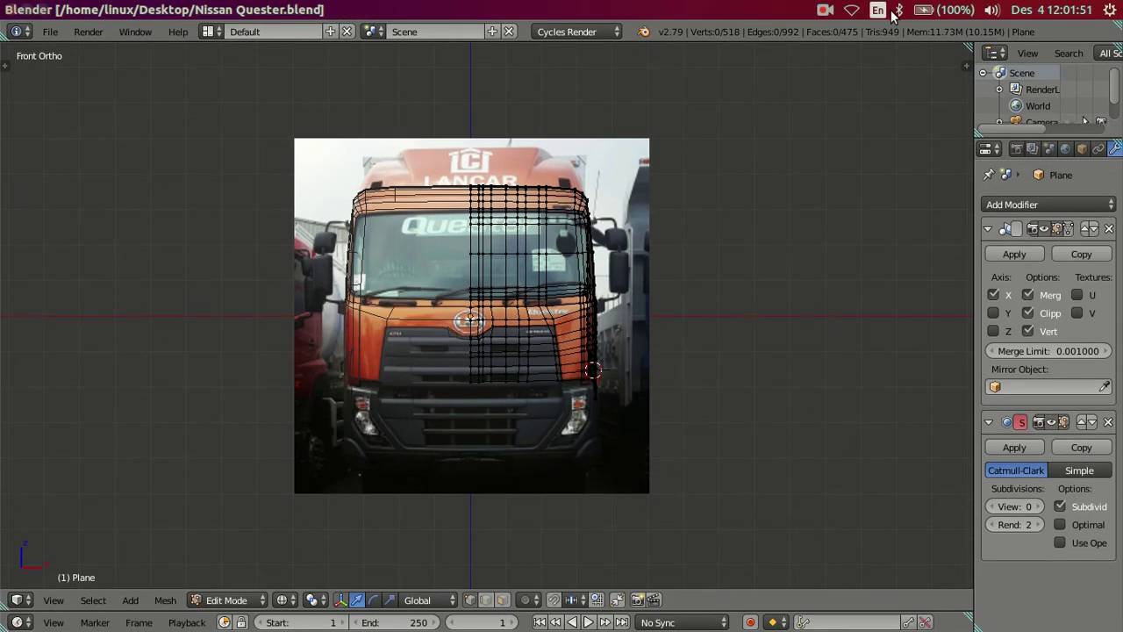
pyautogui.hotkey('ctrl', 's')
pyautogui.click(759, 213)
pyautogui.click(825, 9)
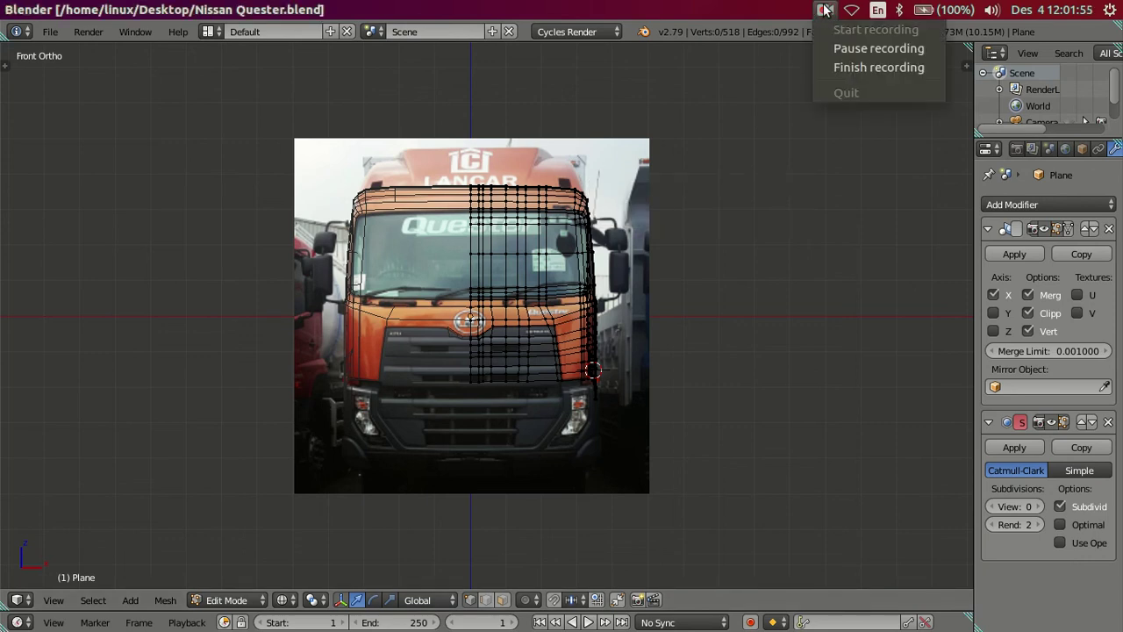